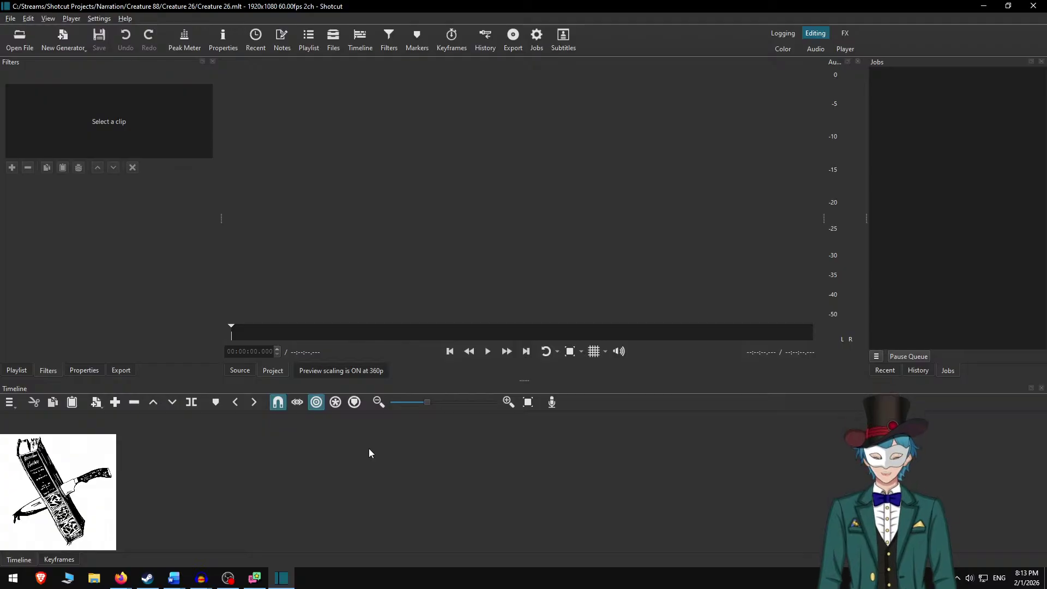
Open Hubble small.jpg from the Narration folder and add it to the timeline as a video clip.
key(ctrl+o)
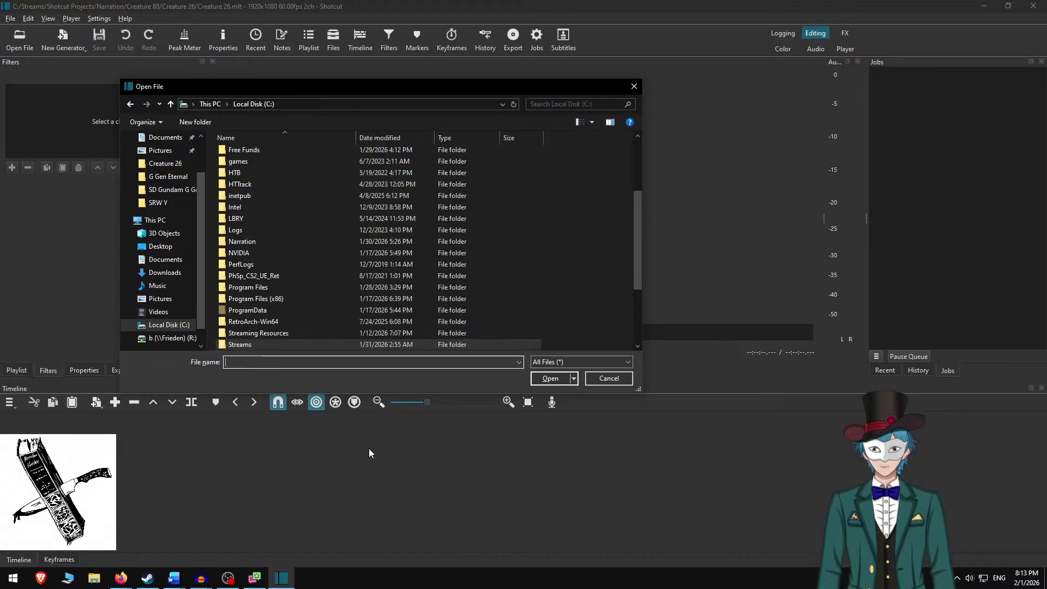
text(Narration)
key(Return)
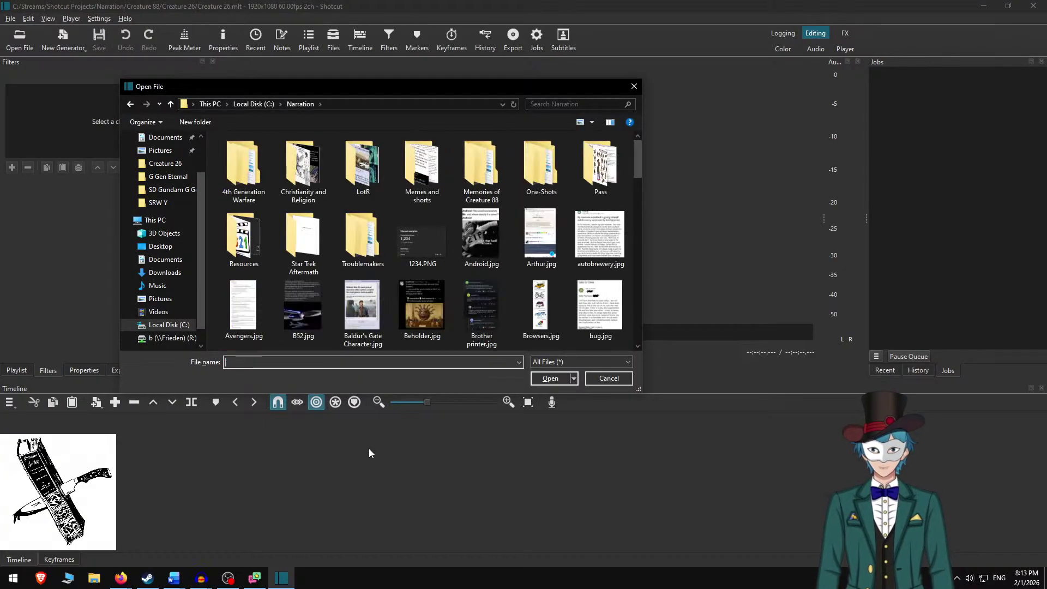
text(Hubble small.jpg)
key(Return)
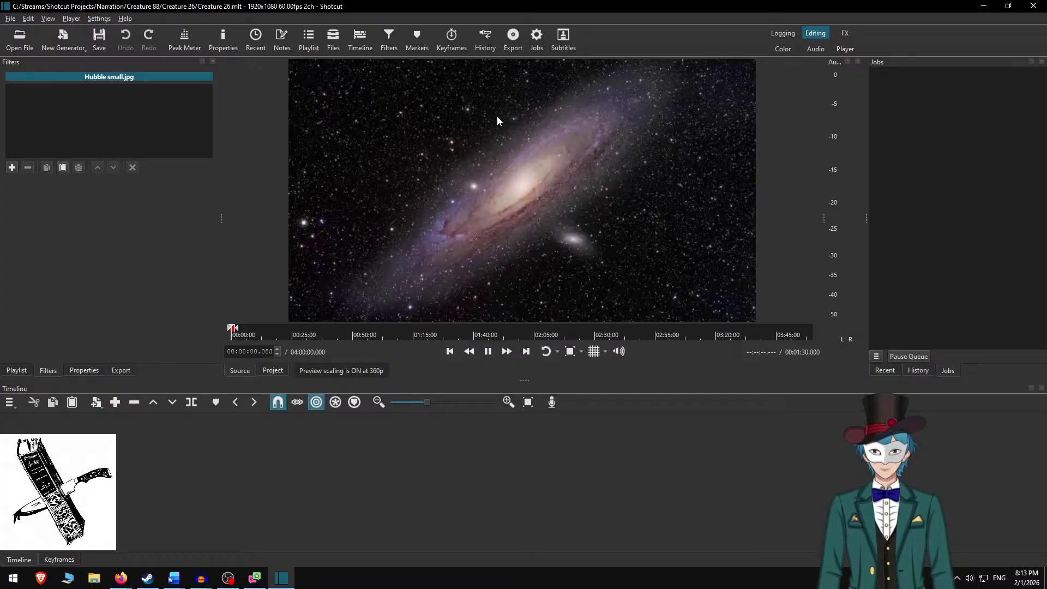
drag(498, 120, 450, 489)
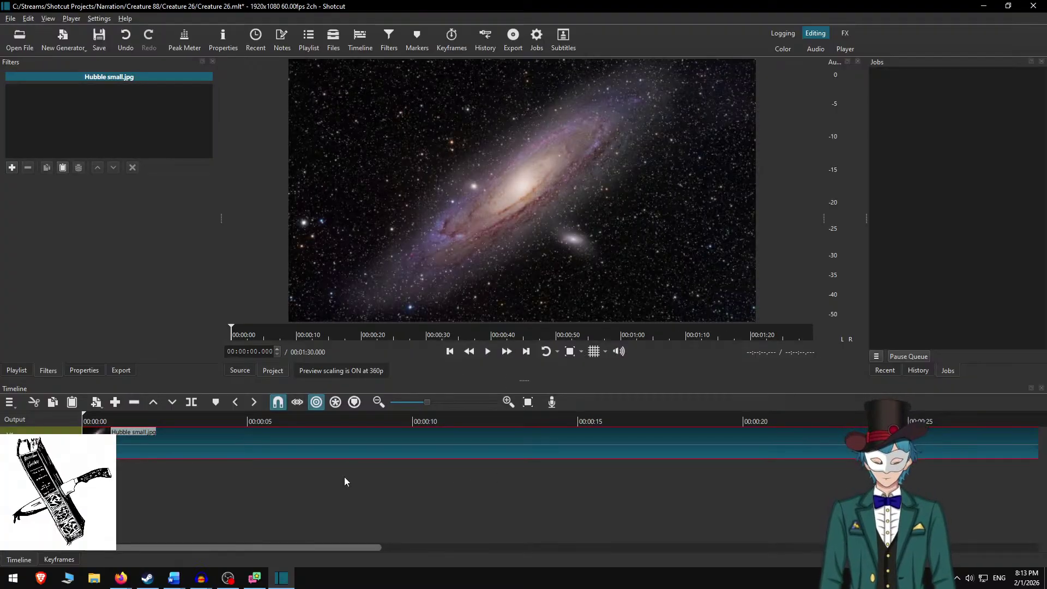
Open the audio file Creature 26.m4a from the Creature 26 folder inside Memories of Creature 88.
key(ctrl+o)
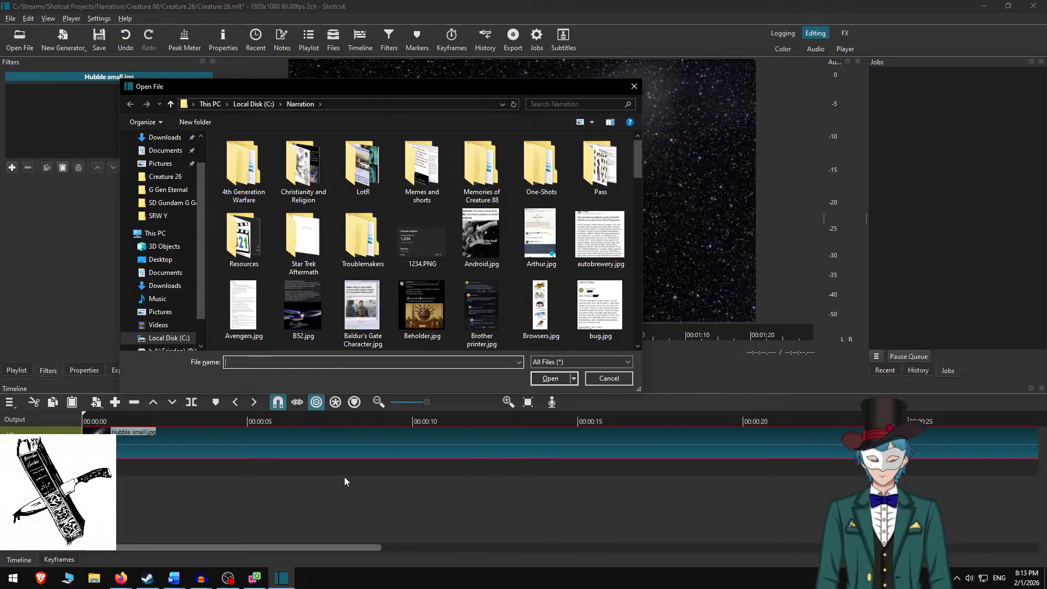
text(memor)
key(Return)
text(c)
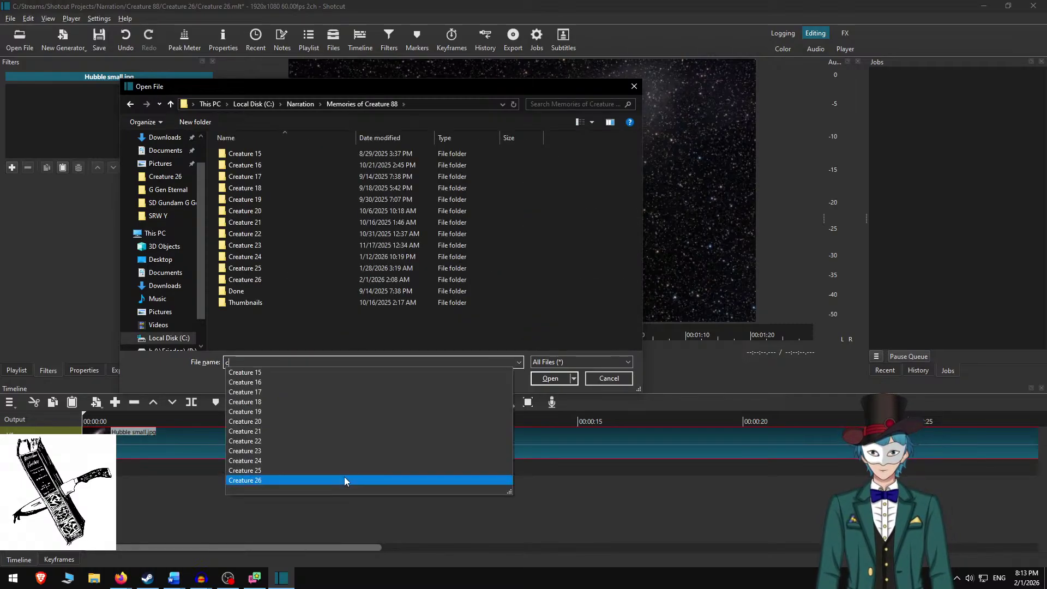
key(Up)
key(Up)
key(Down)
key(Down)
key(Down)
key(Up)
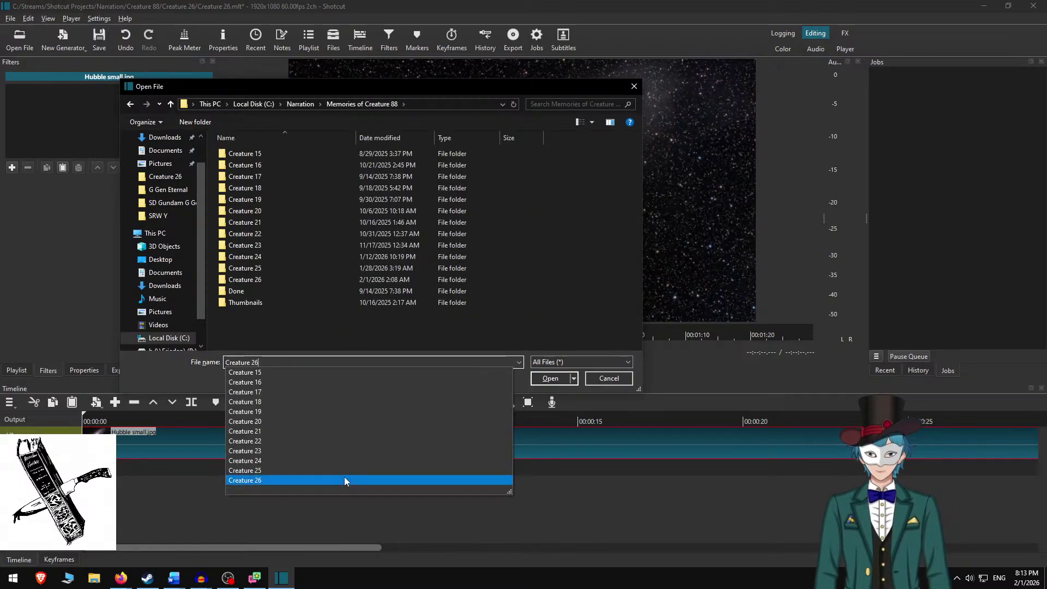
key(Return)
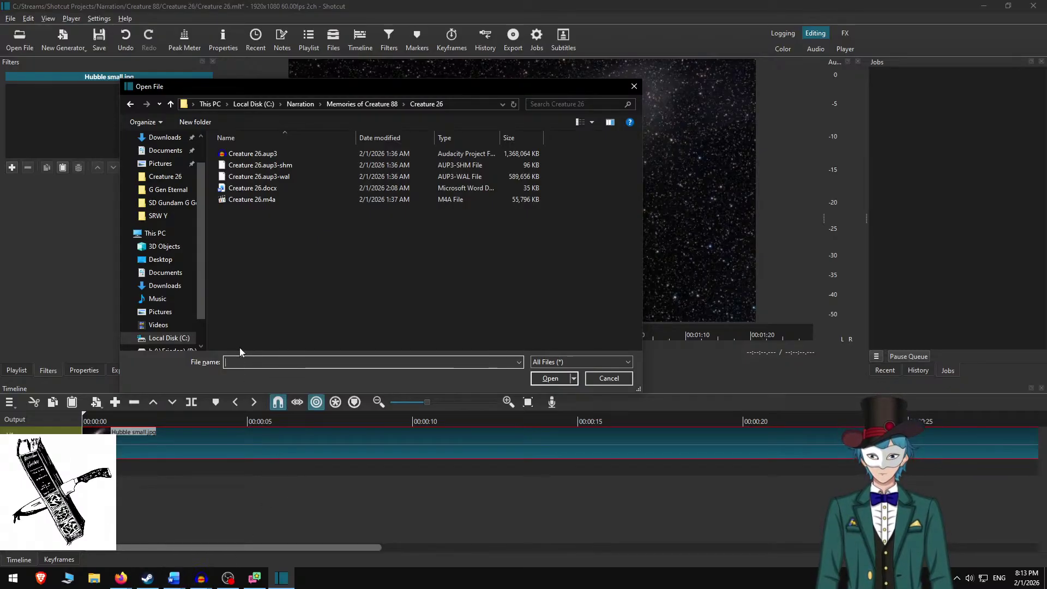
double_click(255, 199)
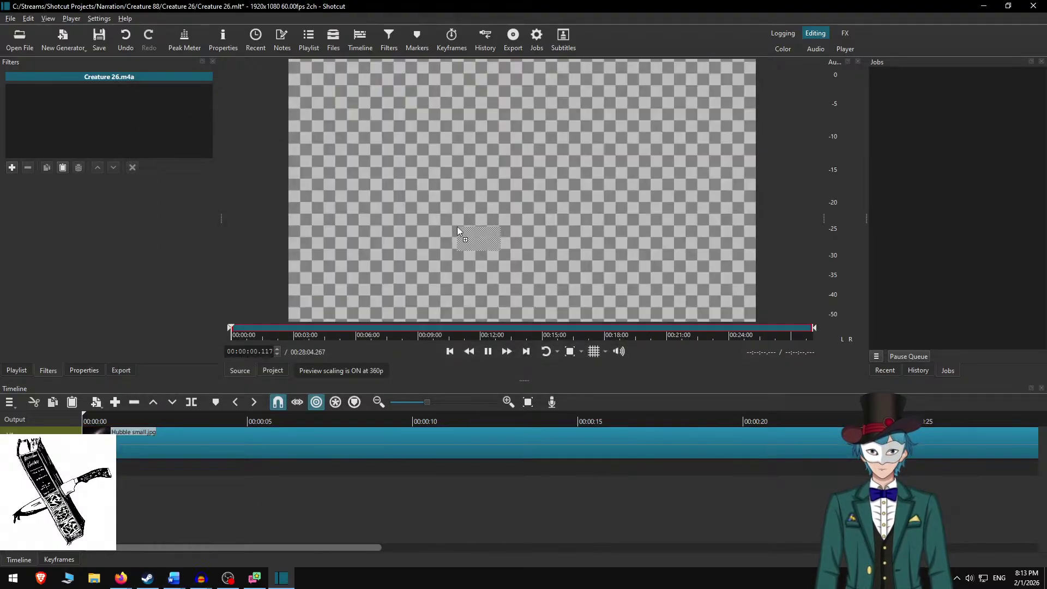
Place the Creature 26.m4a audio on a track below the image and ripple delete the gap in front of it.
drag(456, 227, 405, 470)
right_click(368, 465)
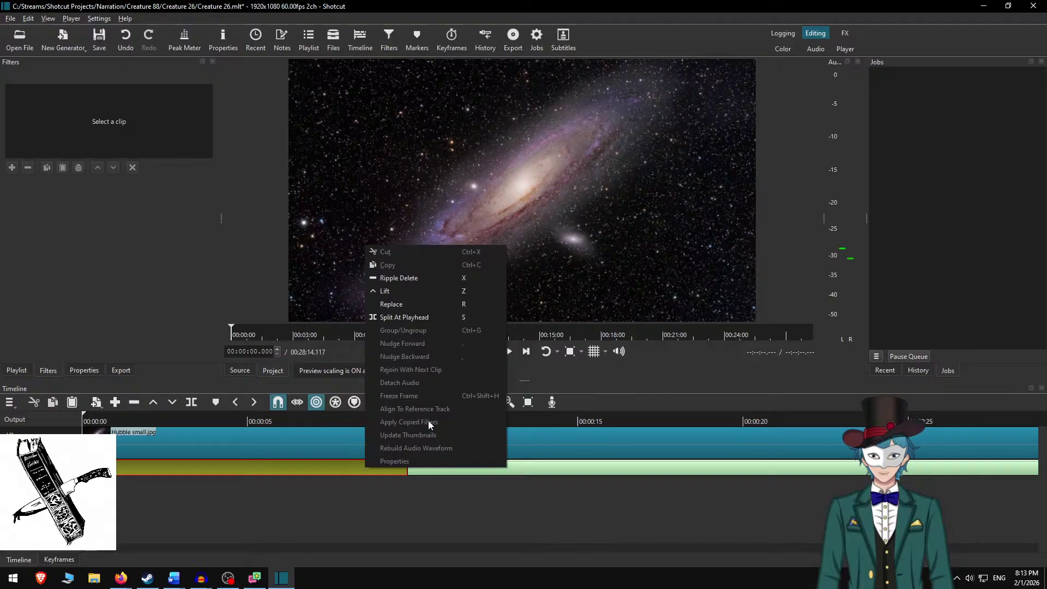
click(407, 279)
Extend the Hubble small.jpg clip to about 00:28:24, just past the audio's end, undoing the excess stretch, and return the playhead to the start.
scroll(569, 468, down, 3)
scroll(569, 468, down, 4)
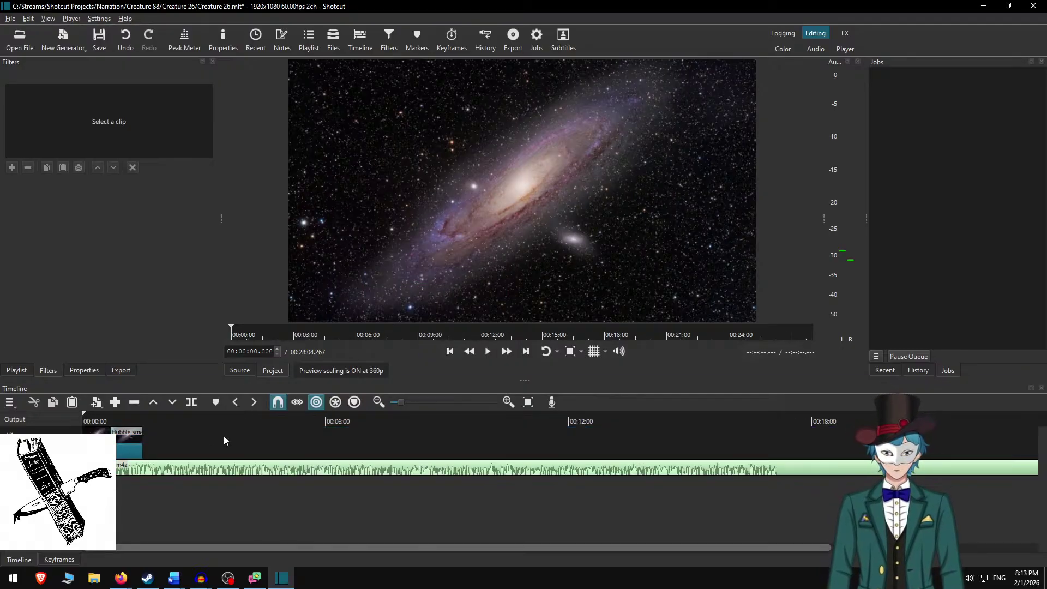
drag(167, 443, 808, 440)
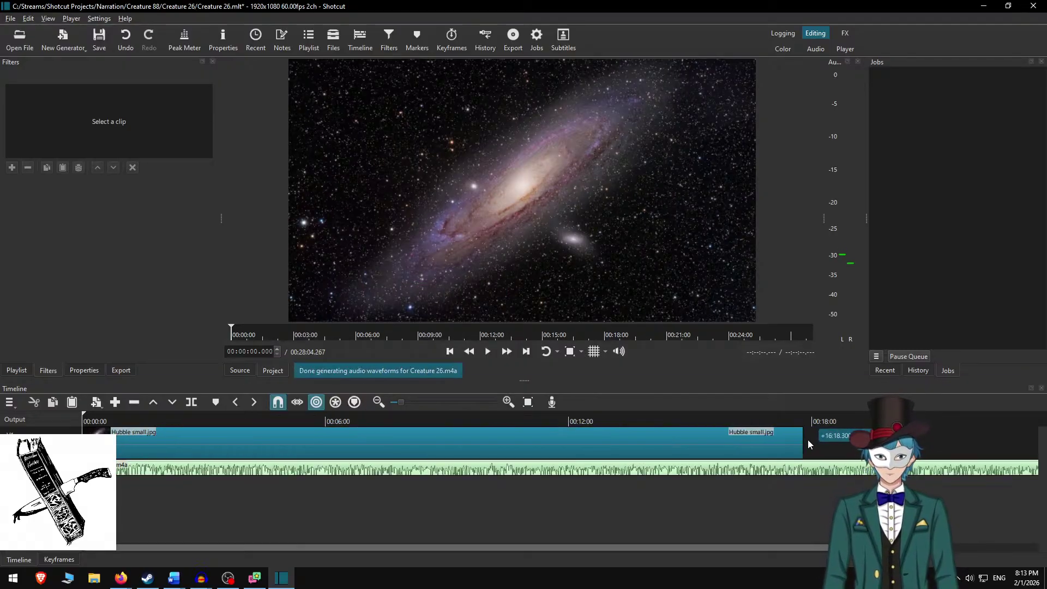
scroll(667, 475, down, 2)
drag(430, 446, 836, 434)
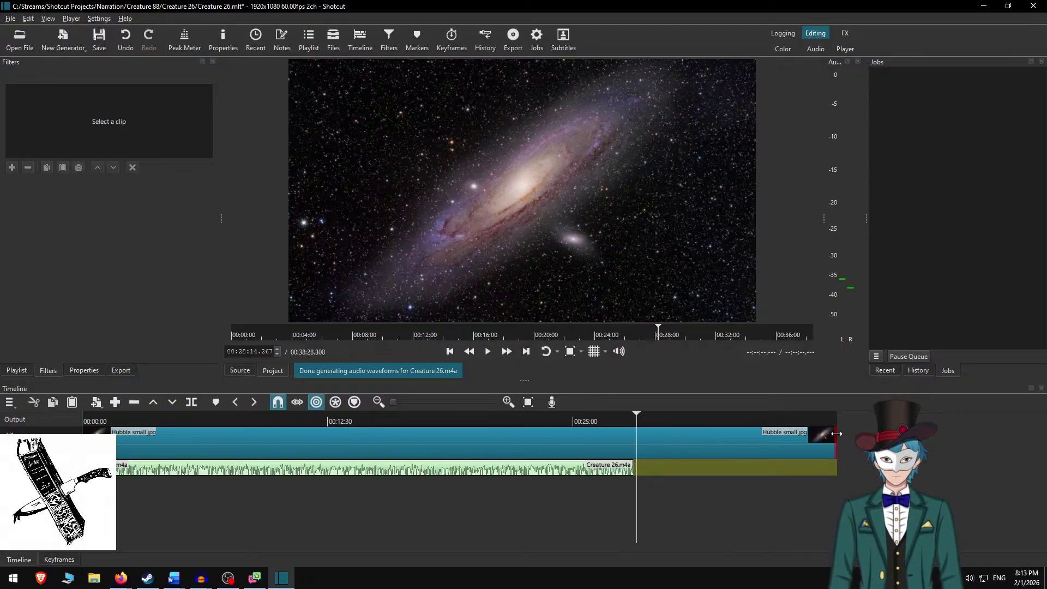
key(ctrl+z)
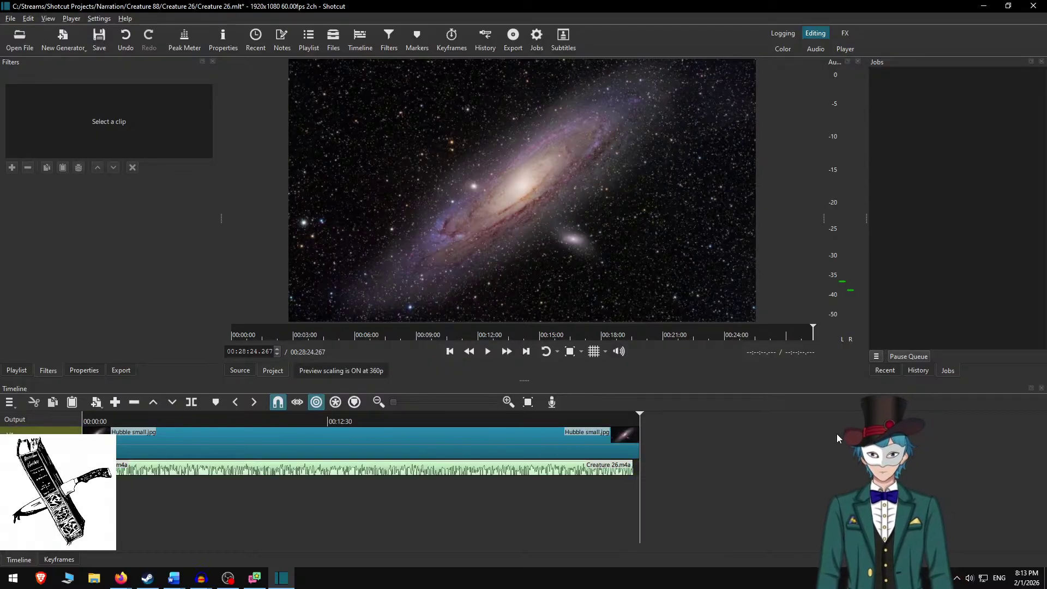
key(Home)
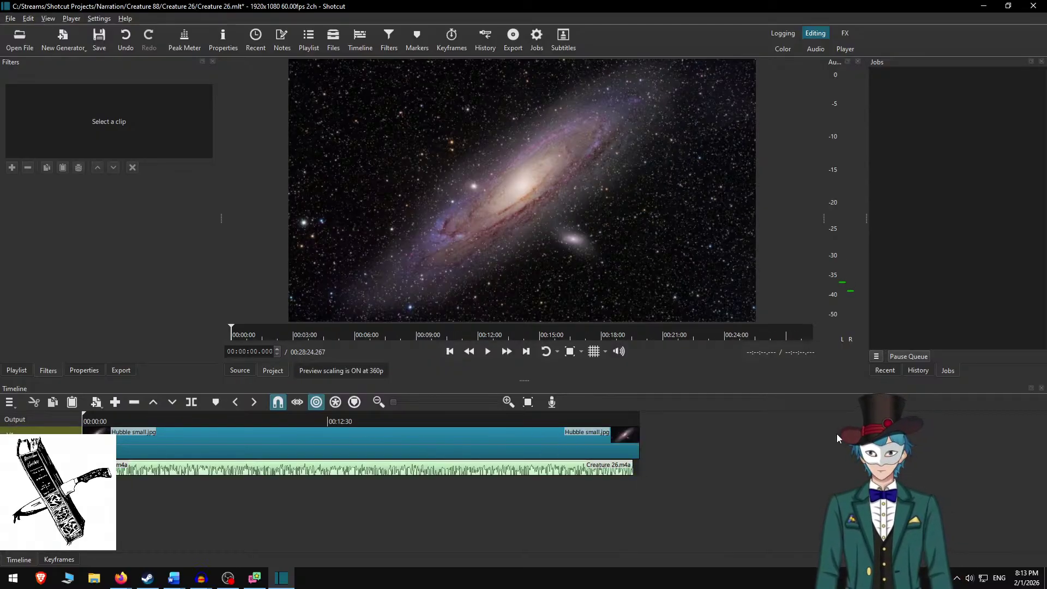
Add a Text: Rich filter to the Hubble small.jpg clip.
click(397, 431)
click(11, 167)
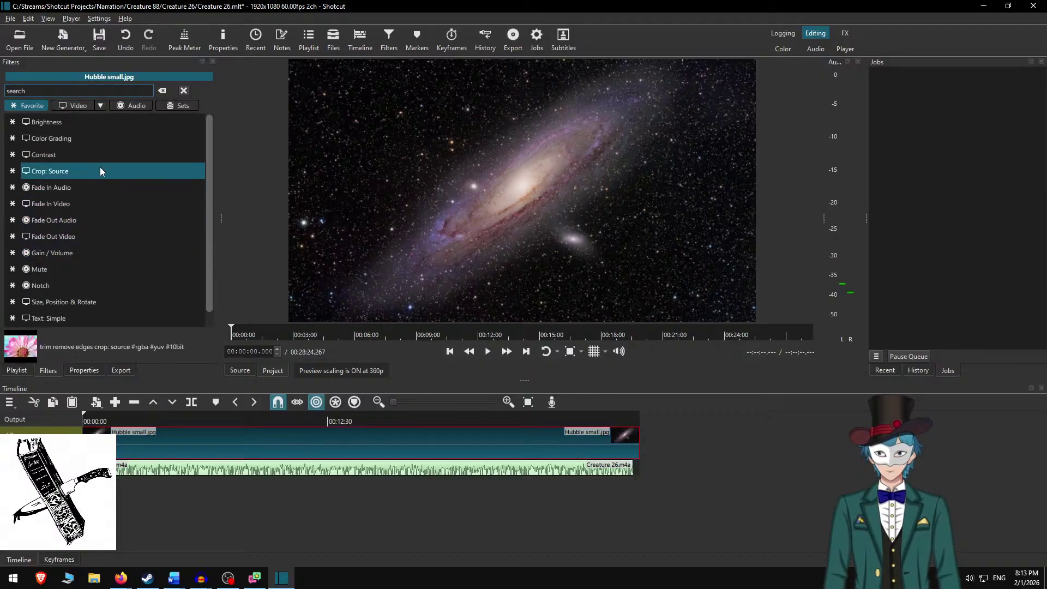
text(rich)
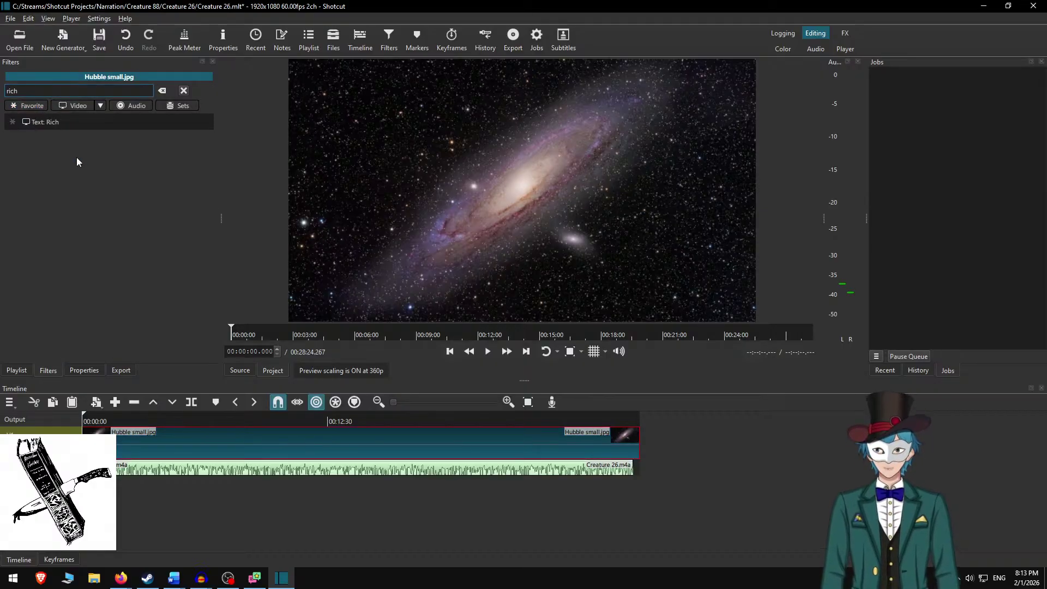
click(71, 123)
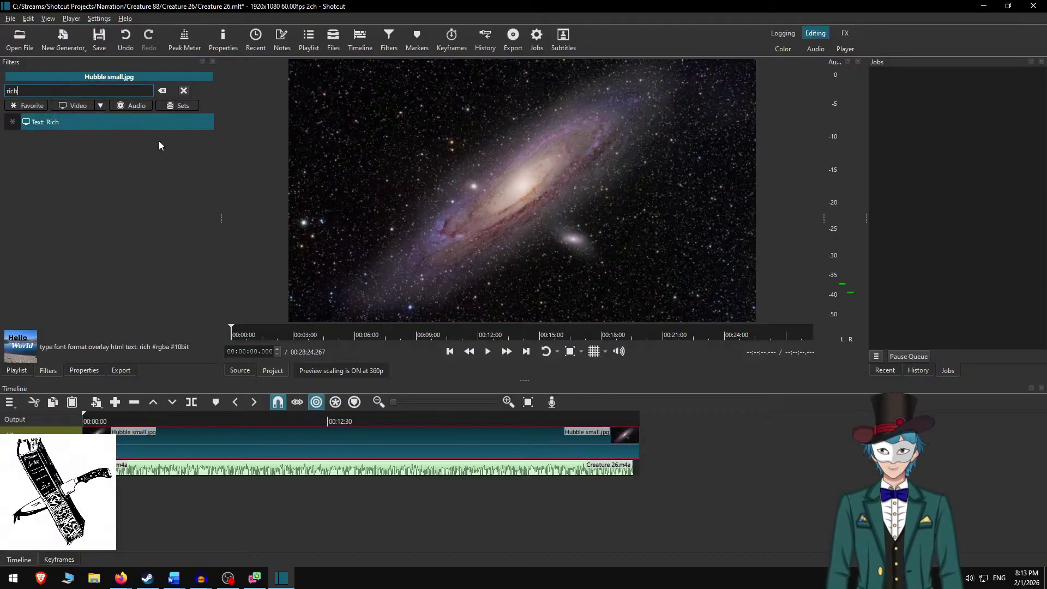
Show the grid over the preview and set the rich text box's background width to 1728.
click(593, 351)
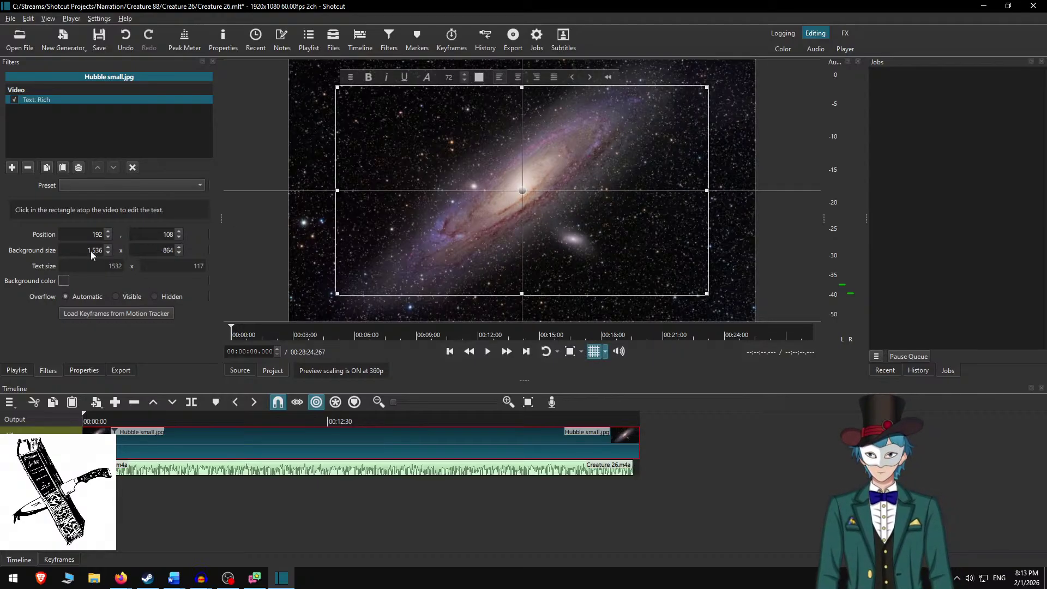
drag(81, 248, 187, 243)
text(1728)
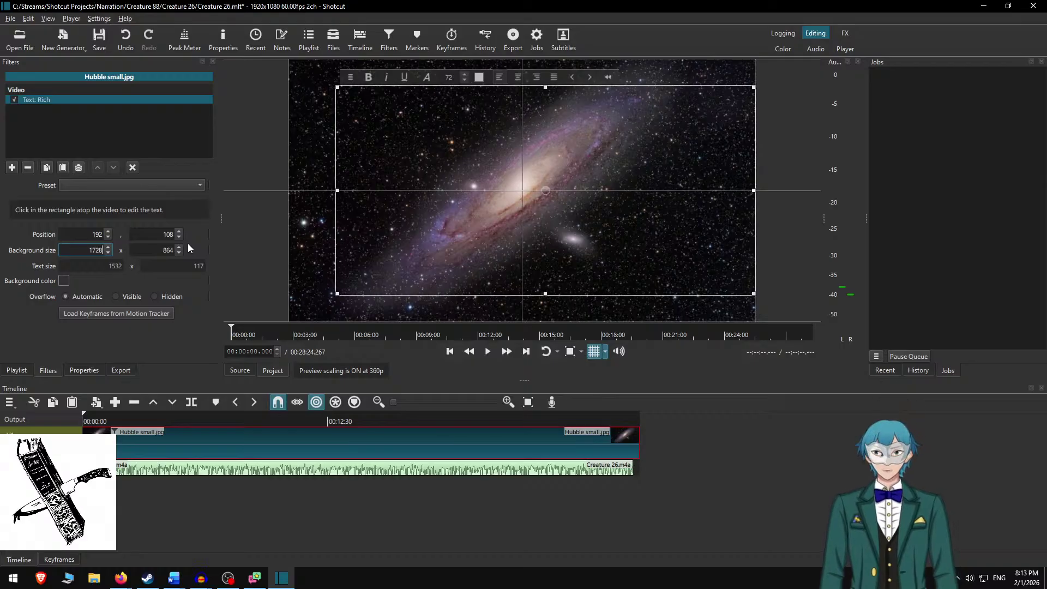
Enter the placeholder text "s vbojsnogj" in the text box and format it at size 30 in the custom colour #b5bdc8.
click(482, 127)
text(s vbojsnogj)
key(ctrl+a)
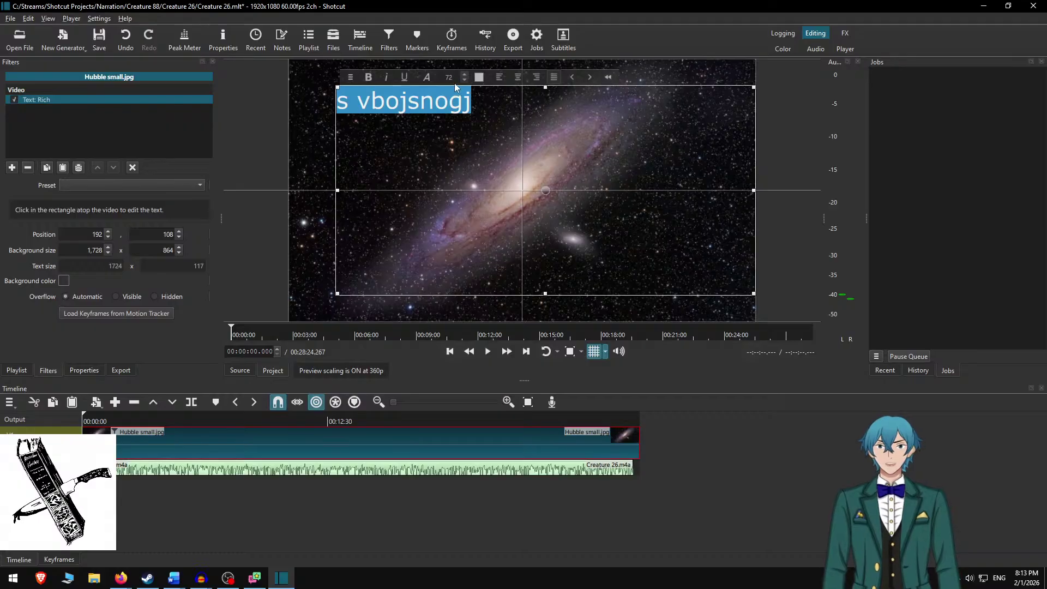
text(30)
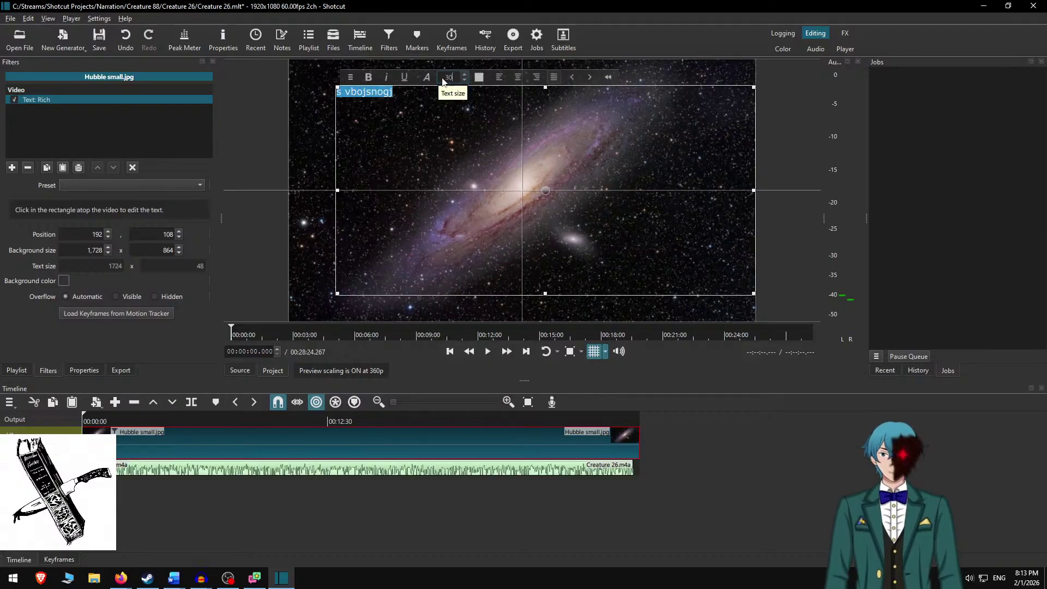
click(479, 77)
click(389, 339)
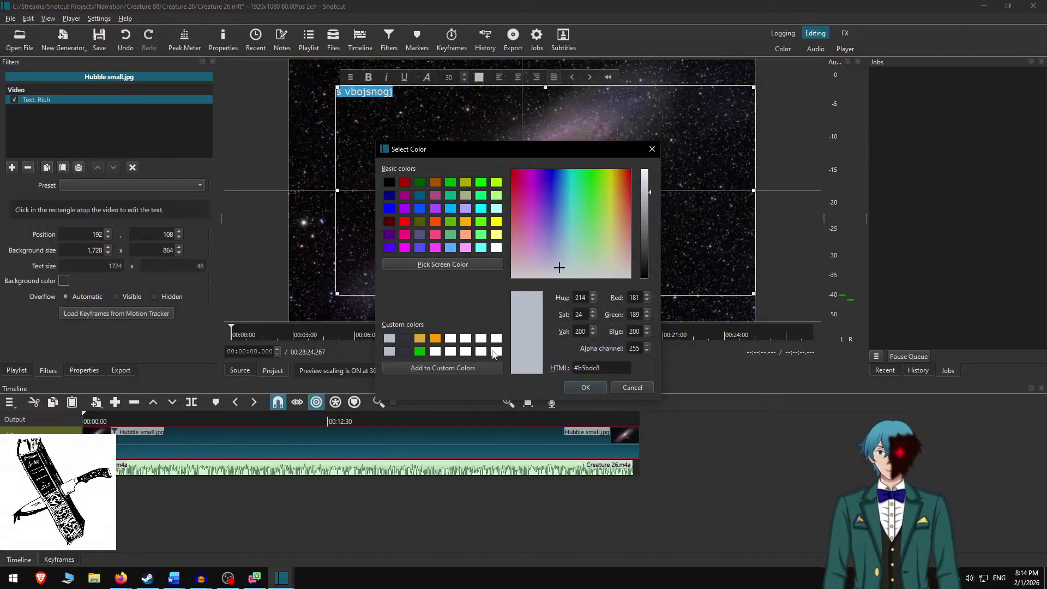
click(585, 387)
Set the text box's background colour to #2f333e and centre the box horizontally in the frame at position 96, 108.
click(64, 281)
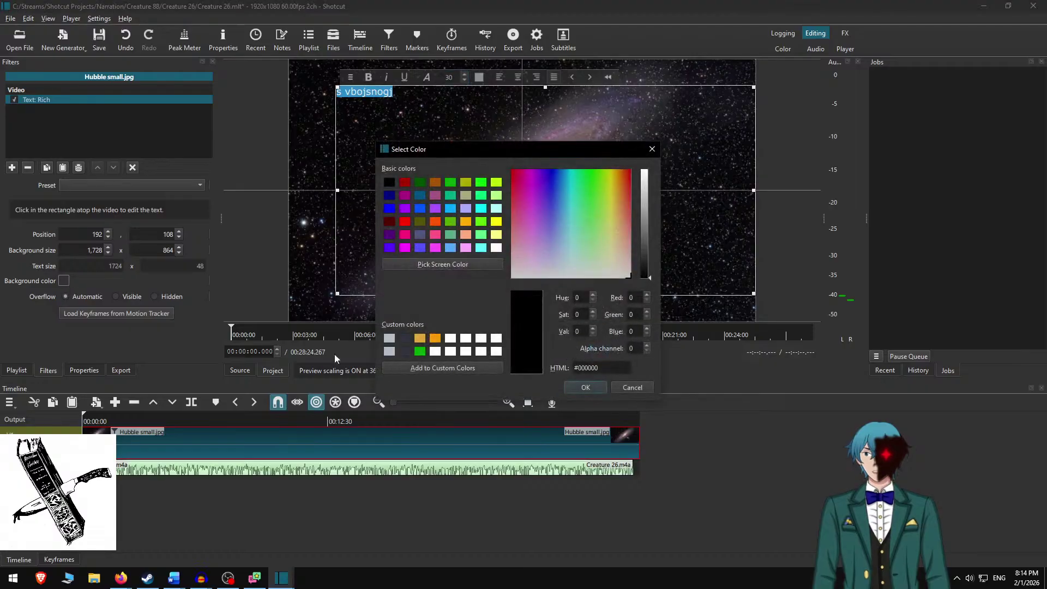
click(404, 338)
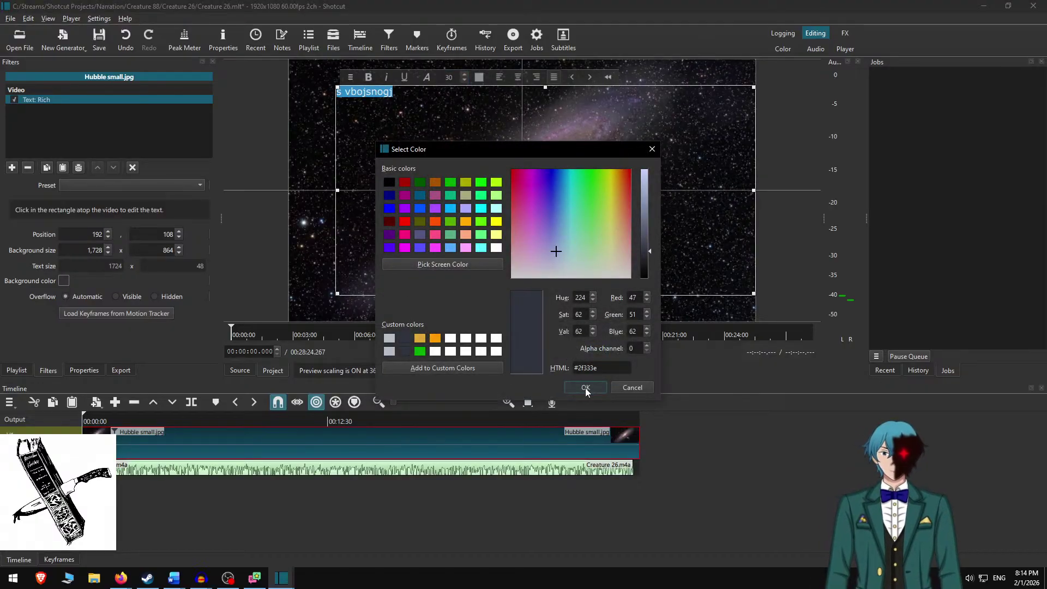
click(585, 387)
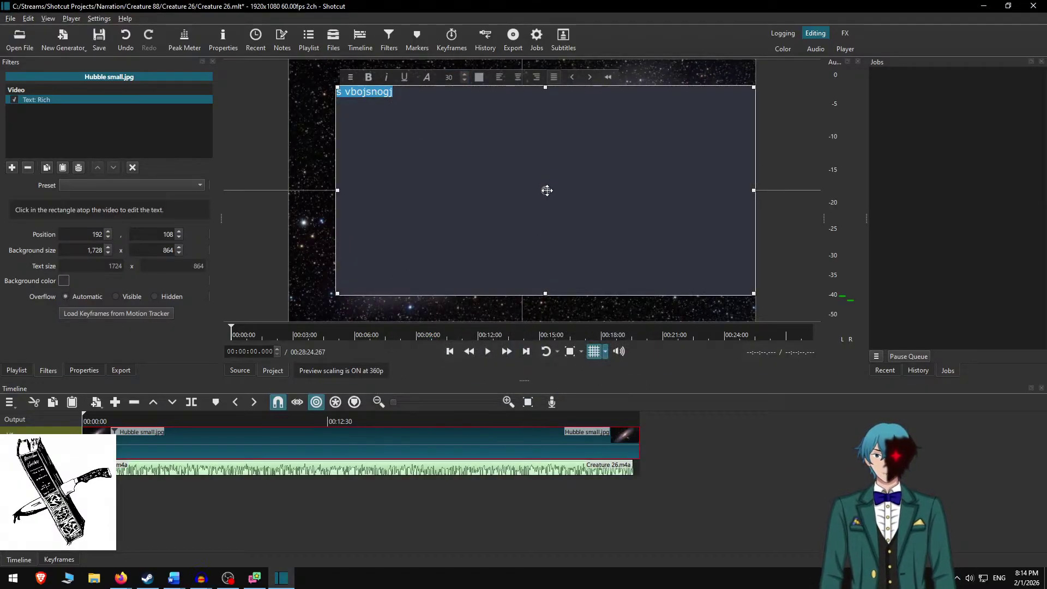
drag(546, 190, 524, 190)
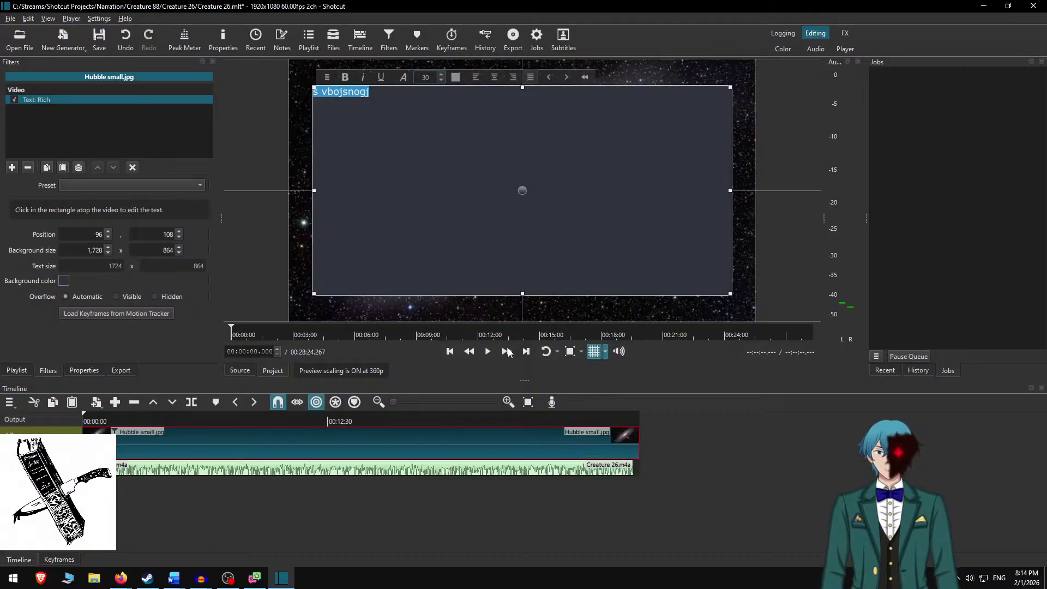
scroll(174, 462, up, 5)
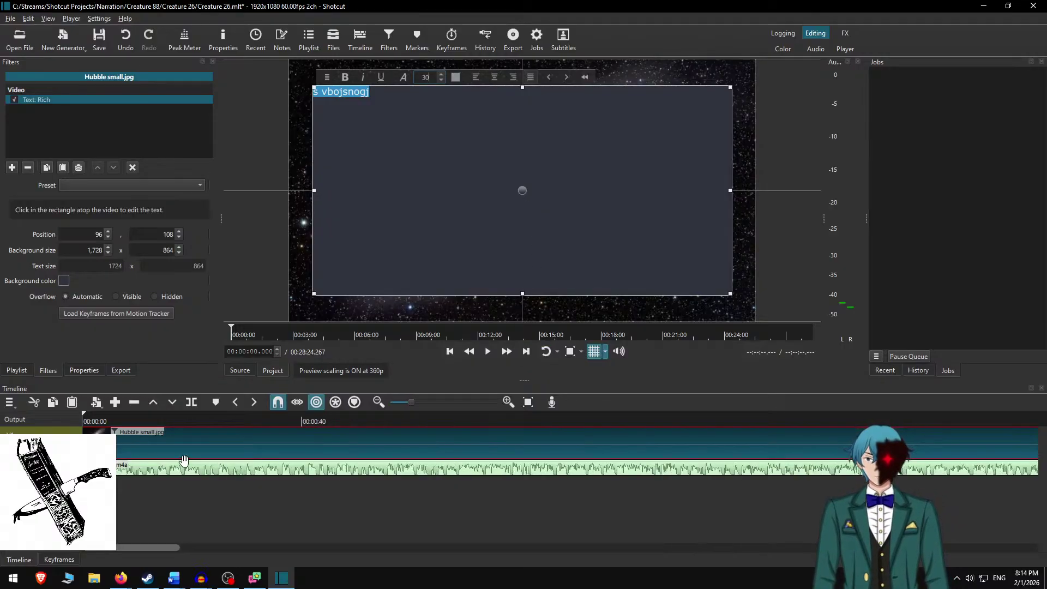
scroll(184, 461, up, 4)
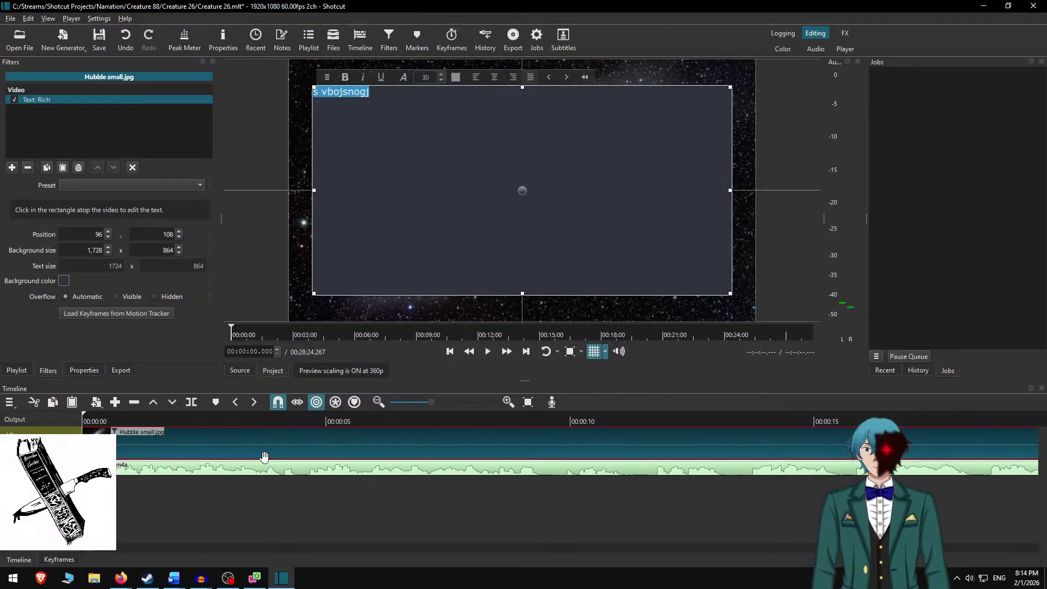
scroll(264, 456, down, 3)
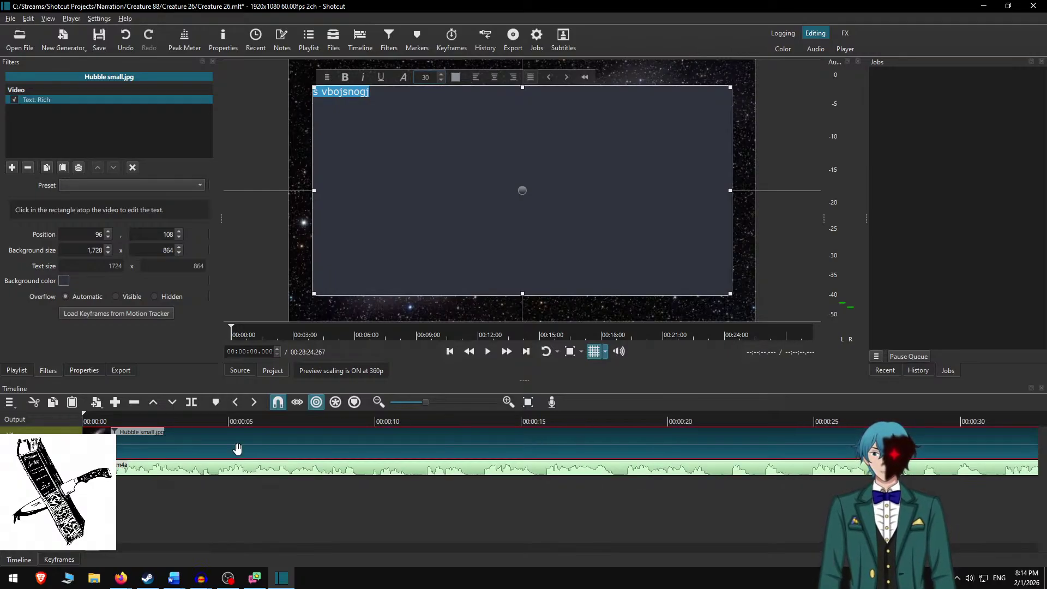
Switch to the Creature 26.docx document in Word and go to the beginning of its text.
click(174, 578)
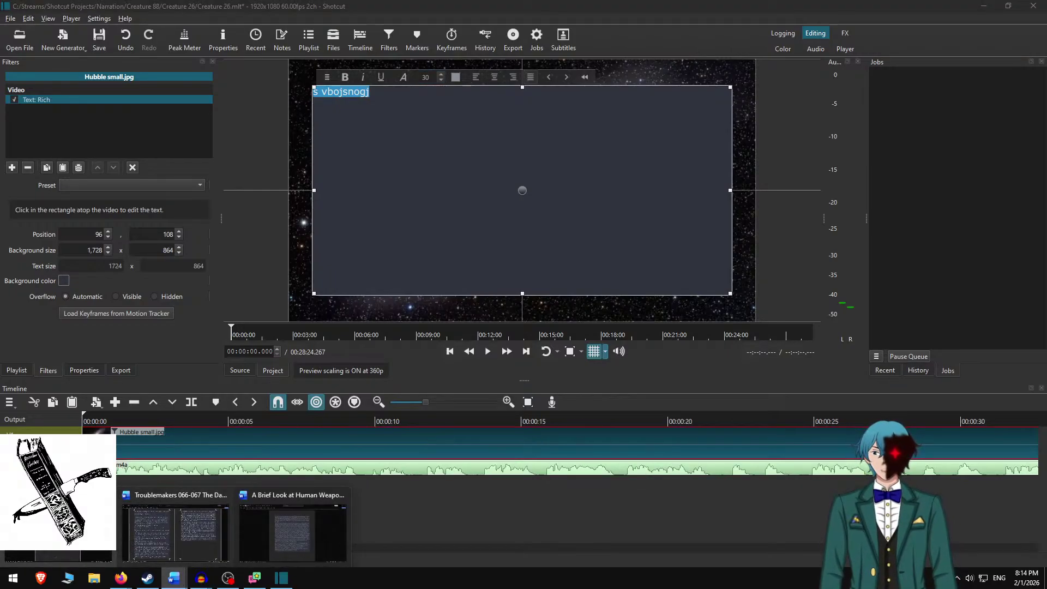
click(59, 526)
scroll(388, 371, up, 20)
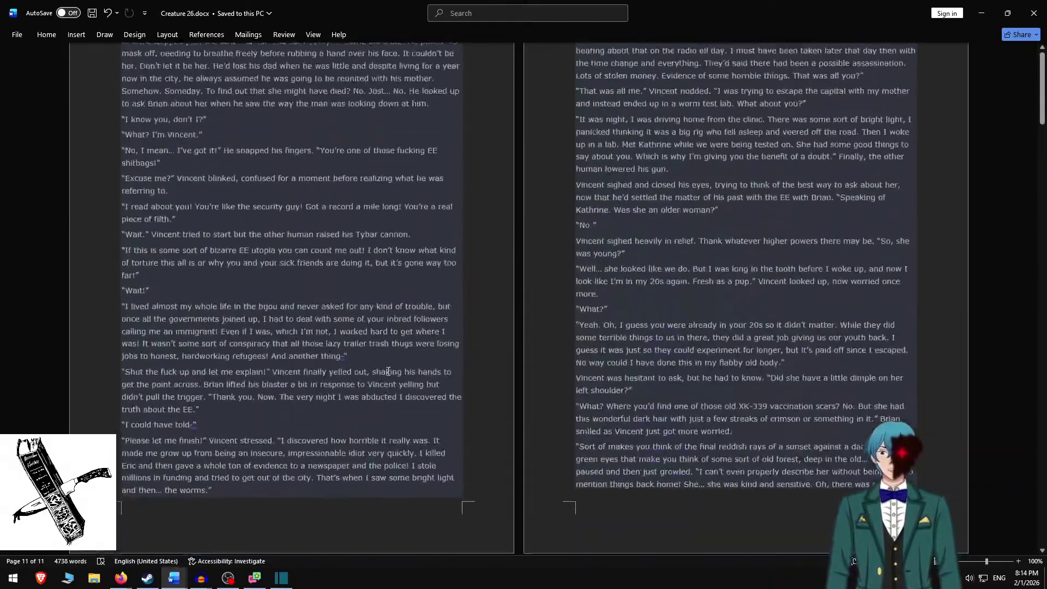
scroll(388, 372, up, 2)
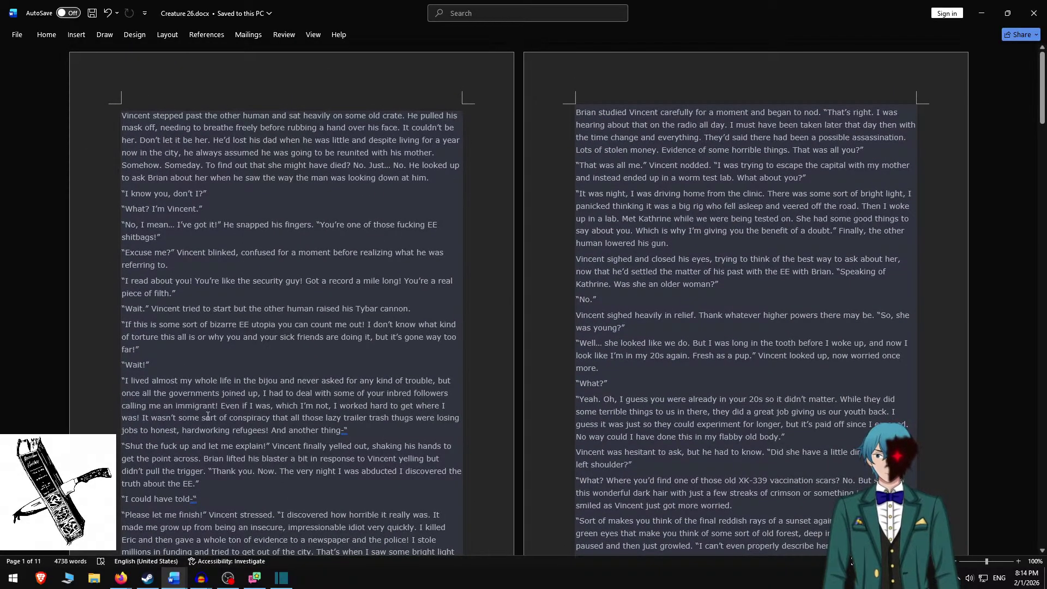
Switch to the Troublemakers 066-067 document and go to the beginning of its text.
click(174, 578)
click(173, 523)
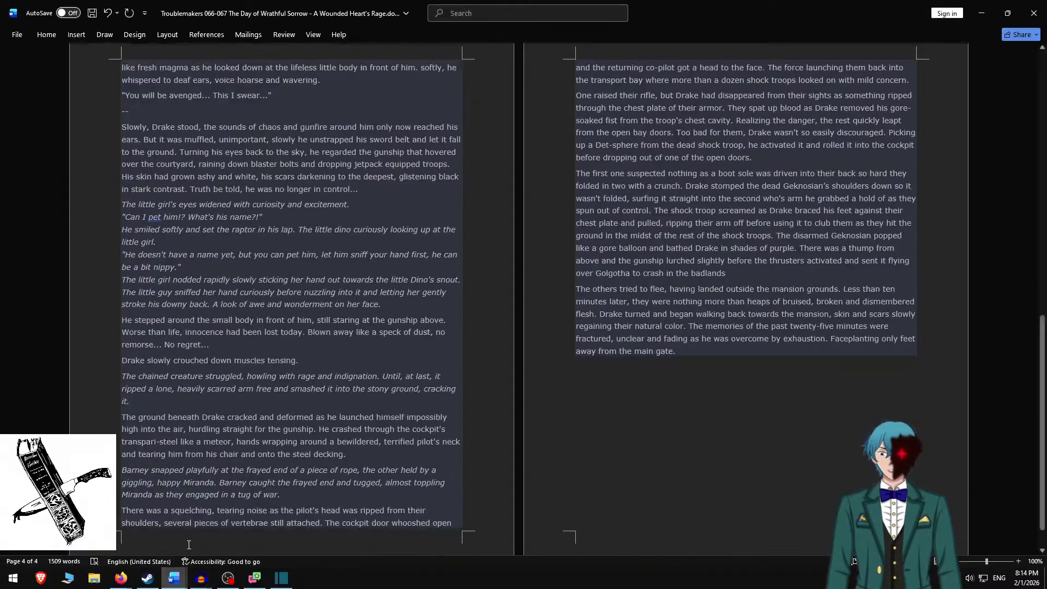
scroll(500, 425, down, 1)
scroll(499, 425, up, 20)
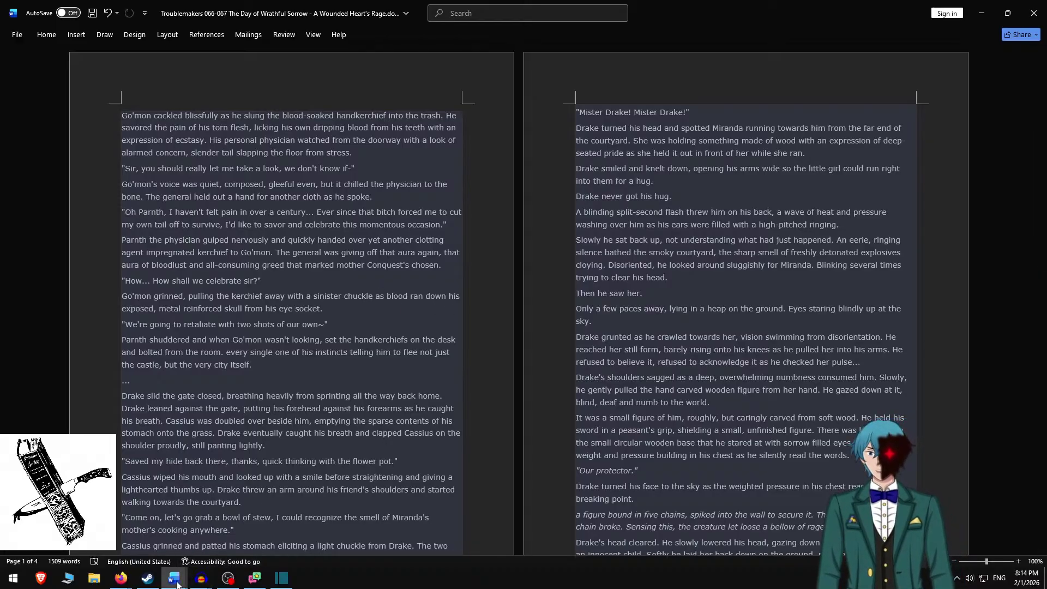
Switch to A Brief Look at Human Weapons and Civilians.docx, look through its text and remove the stray character from "and/or inertial fuses".
mouse_move(174, 578)
click(319, 522)
scroll(554, 322, up, 15)
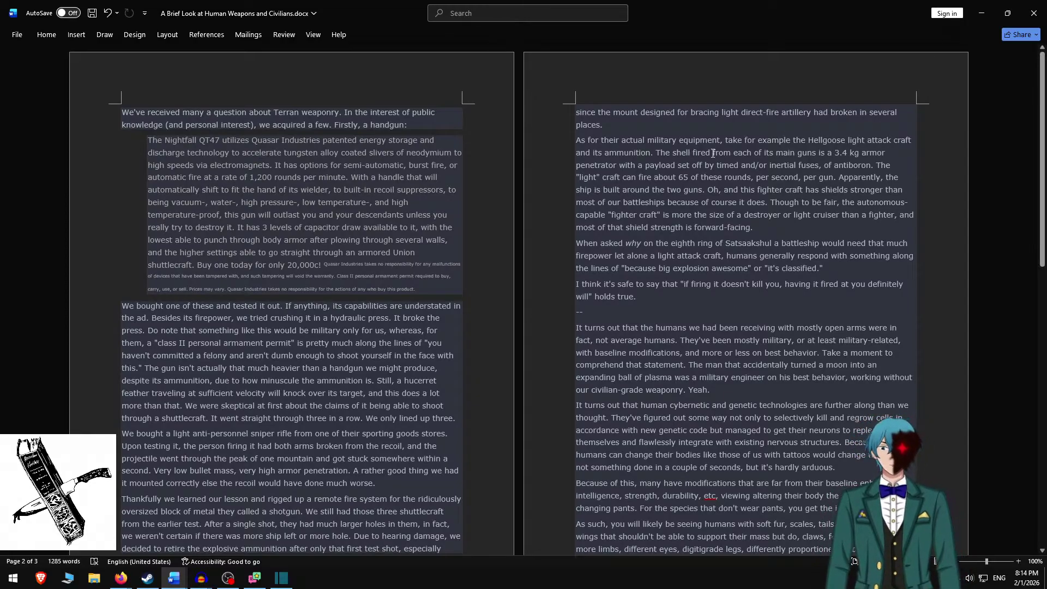
scroll(713, 153, down, 10)
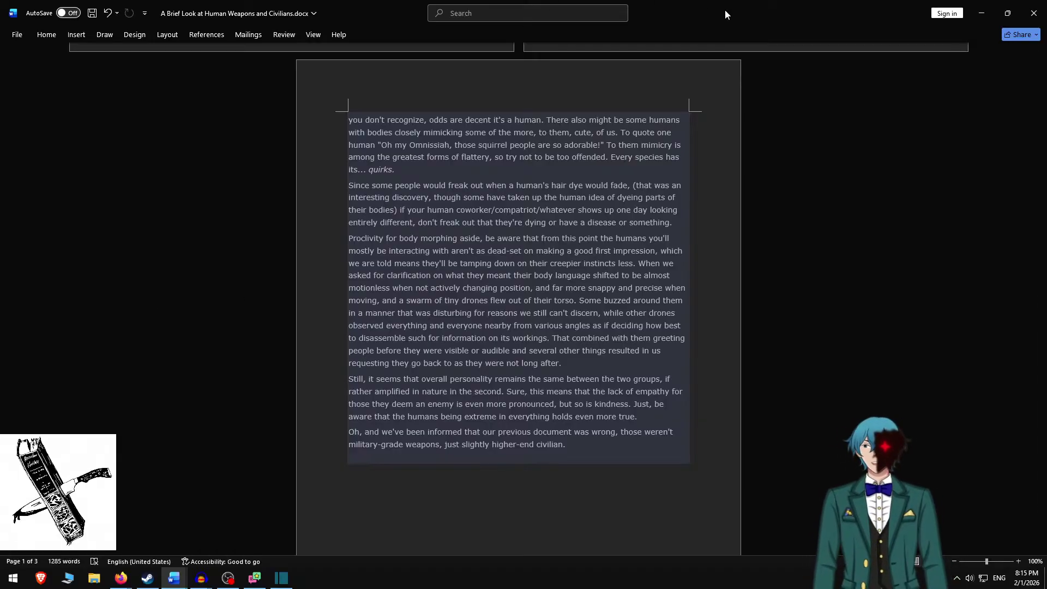
key(ctrl+z)
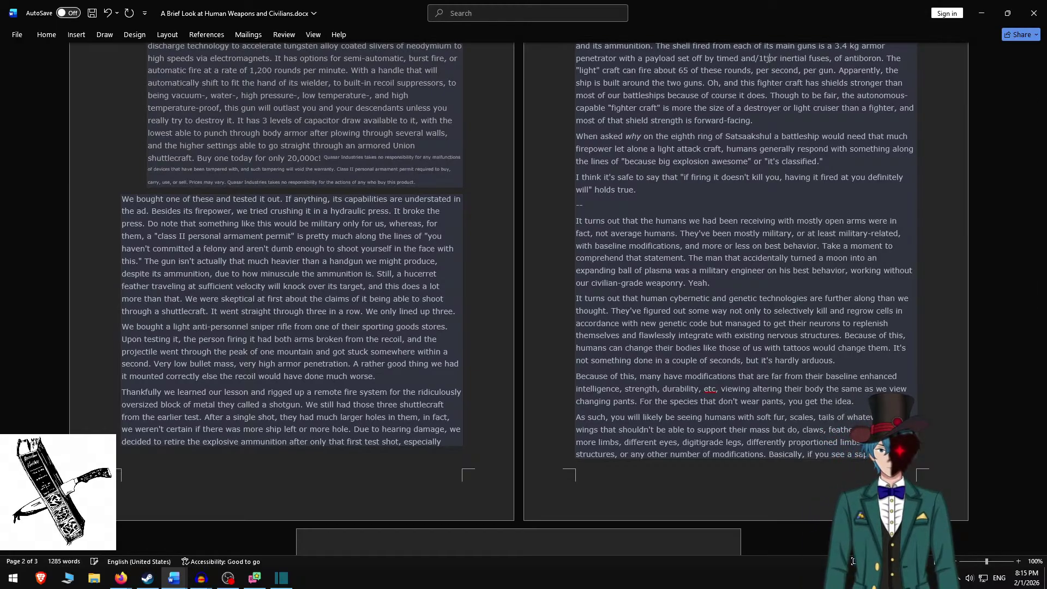
key(BackSpace)
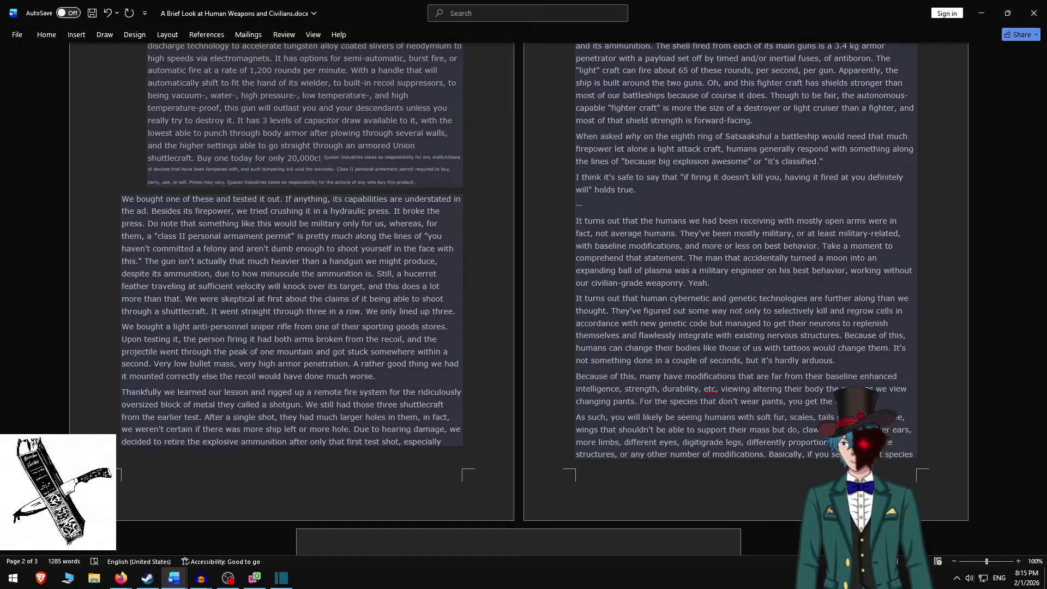
Check the live stream in the Twitch Stream Manager in Firefox, and return to Shotcut.
key(alt+Tab)
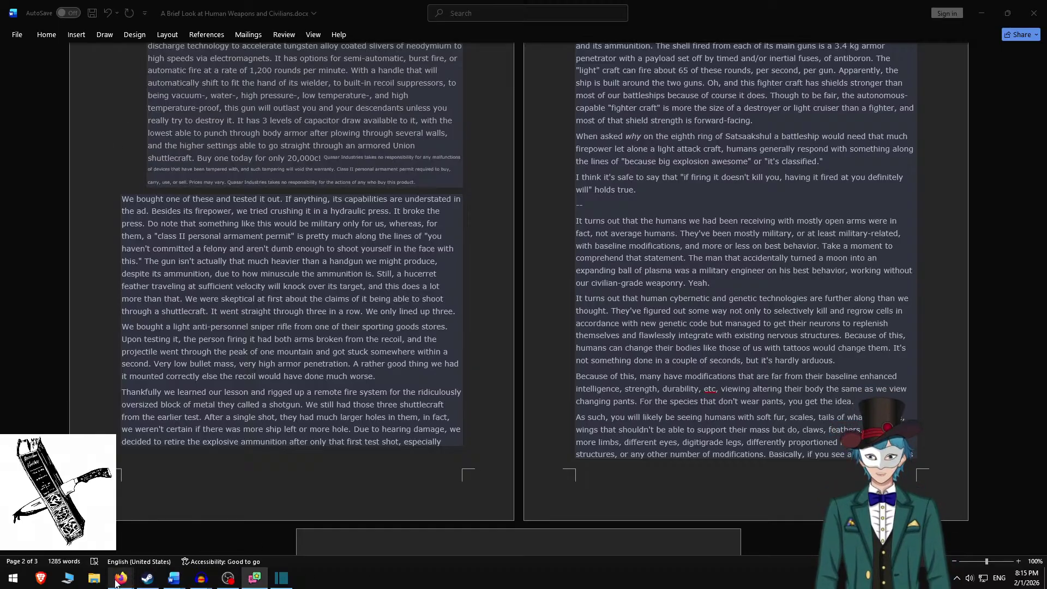
mouse_move(122, 578)
click(131, 523)
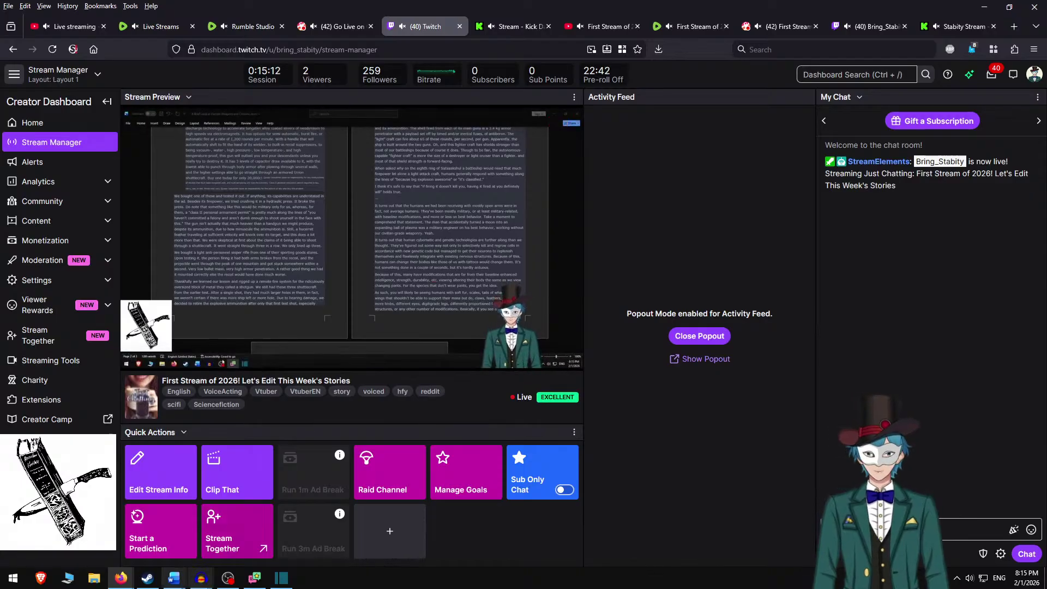
click(288, 581)
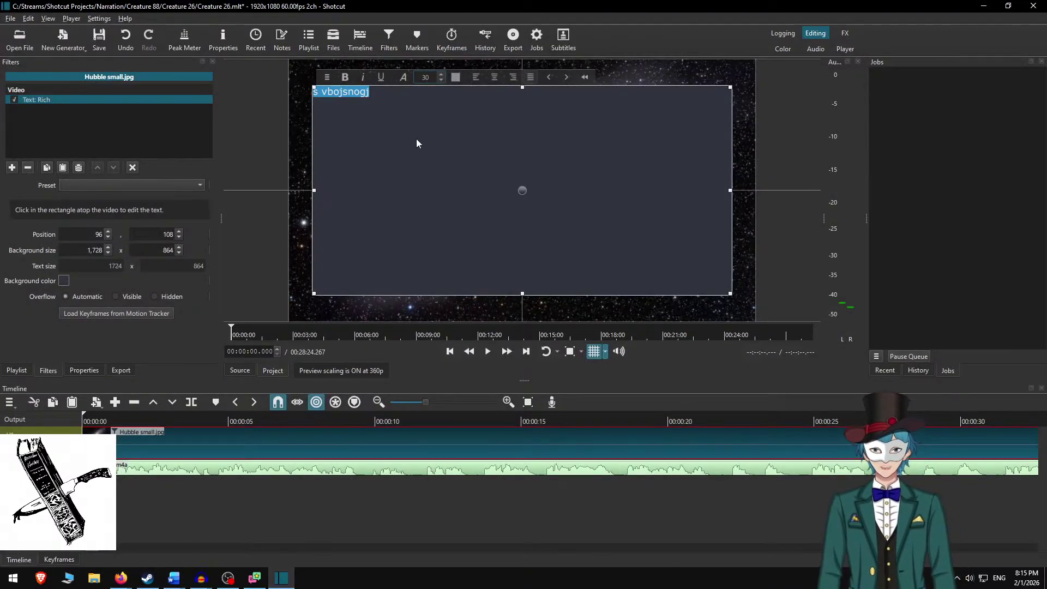
Switch to Creature 26.docx in Word and copy the first three paragraphs of the story.
click(174, 578)
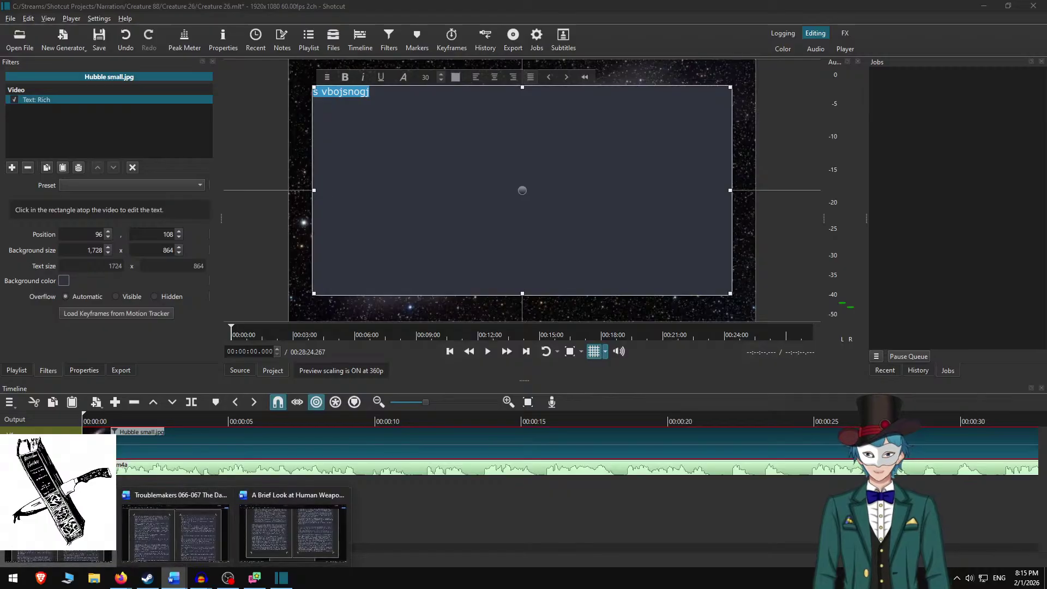
click(58, 499)
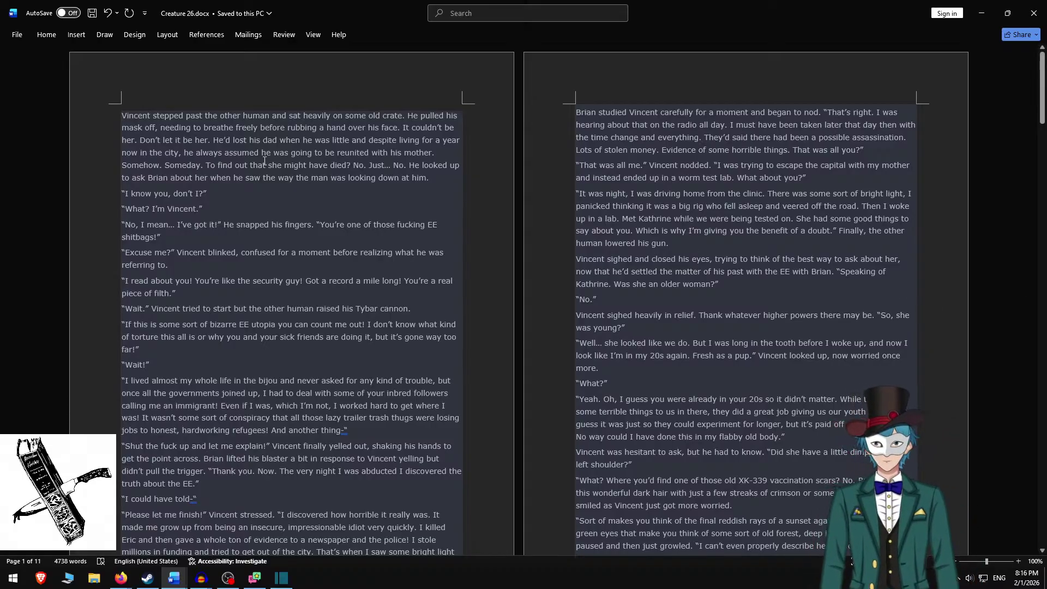
drag(122, 114, 325, 210)
key(ctrl+c)
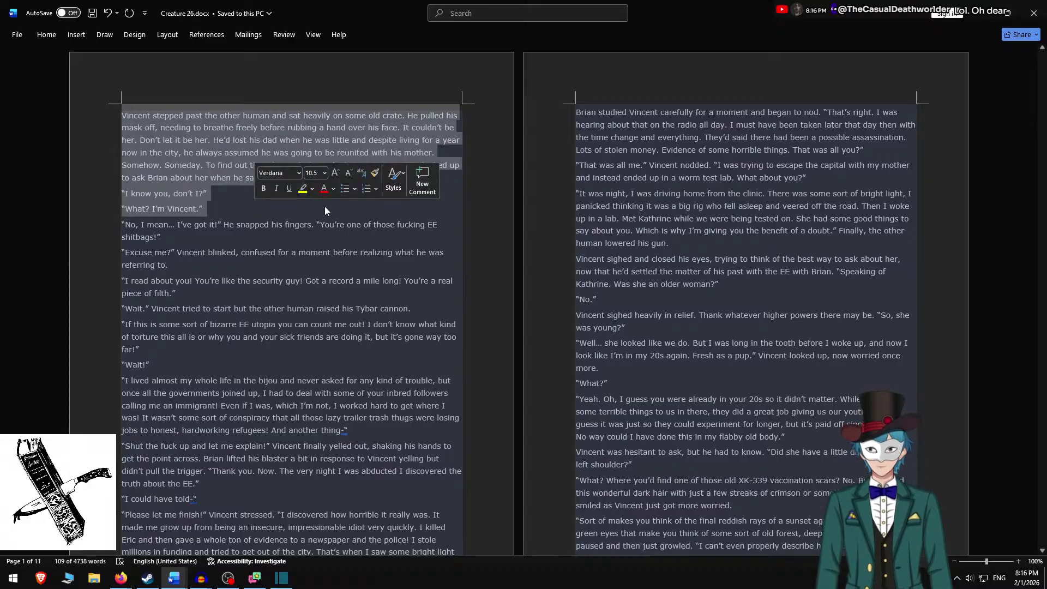
Switch to Shotcut and replace all the placeholder text in the rich text box with the copied passage.
key(alt+Tab)
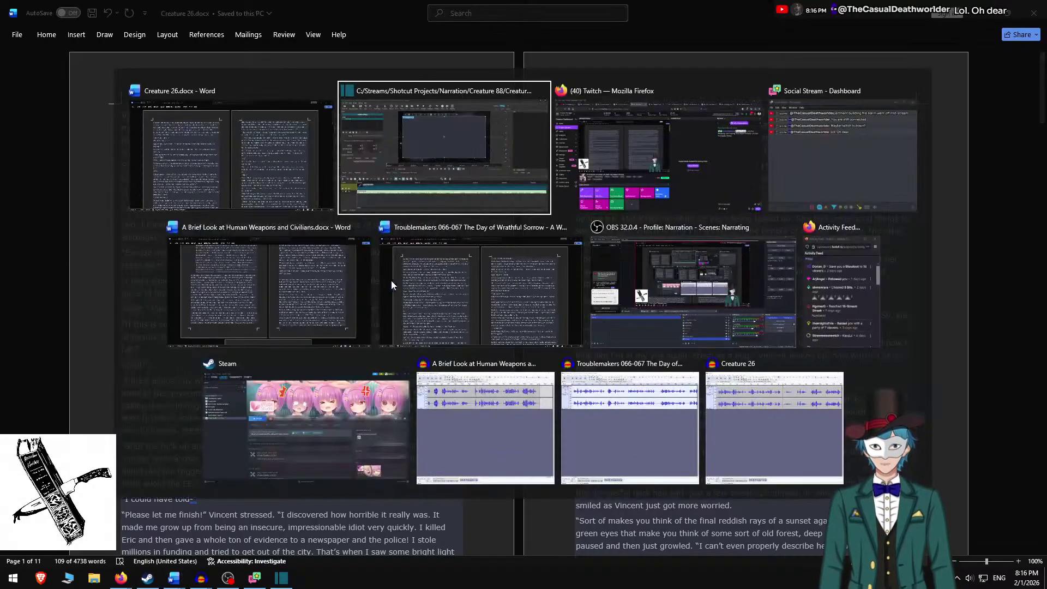
click(450, 177)
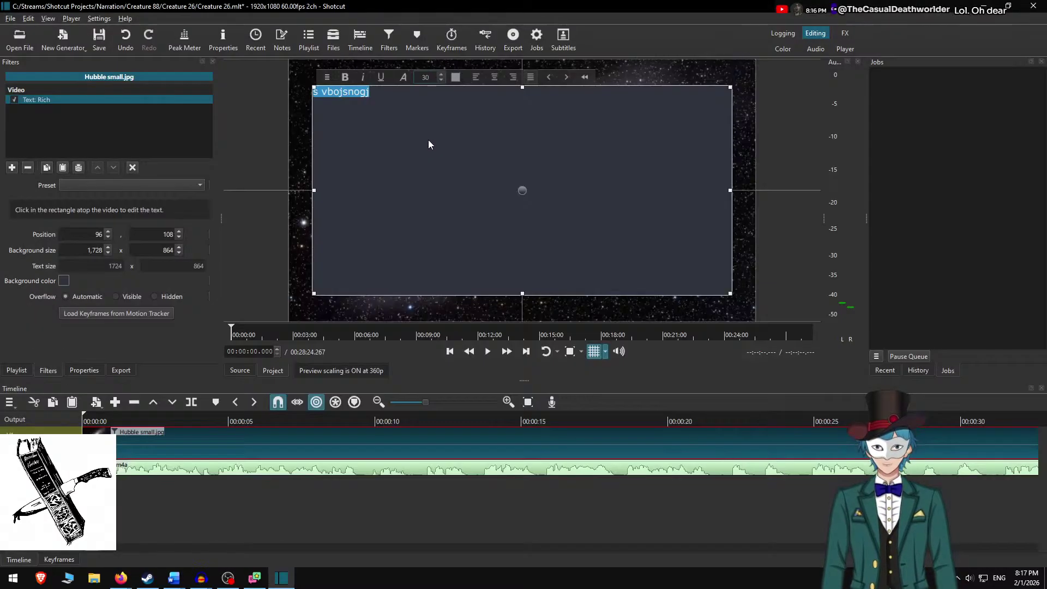
click(424, 136)
key(ctrl+a)
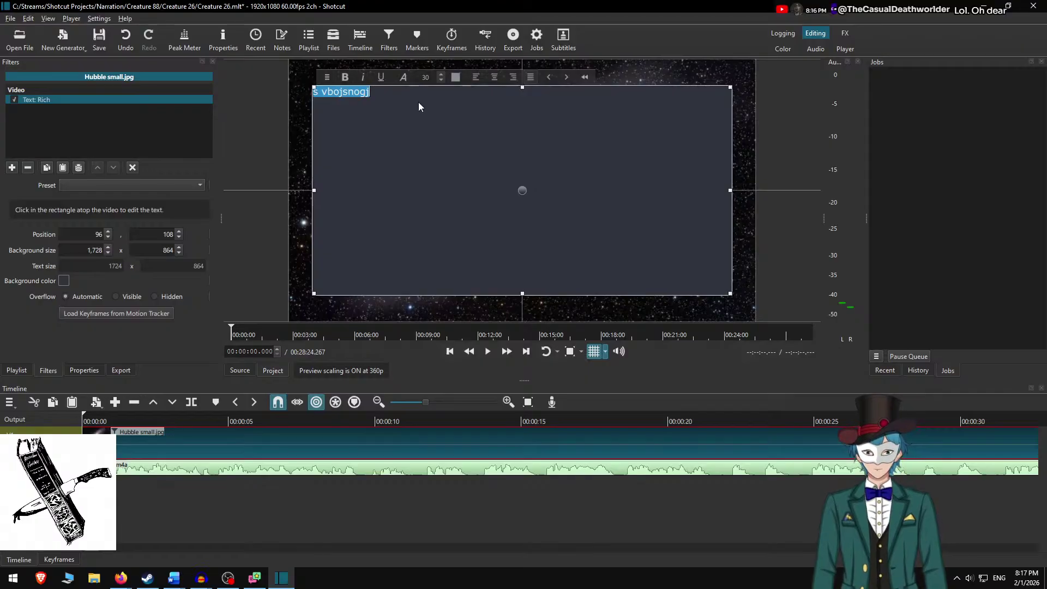
key(ctrl+v)
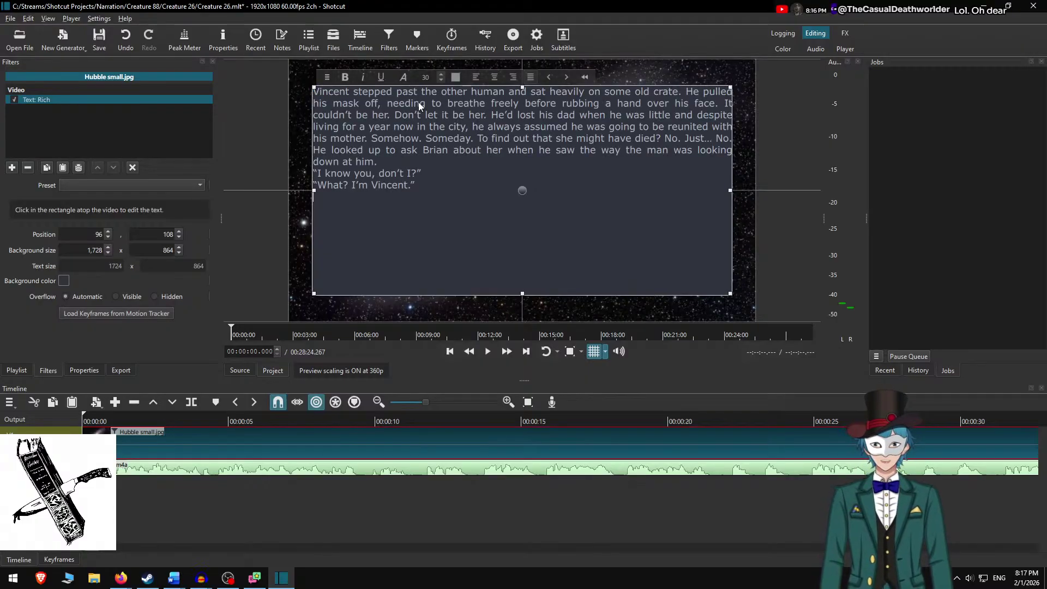
Add a blank line between the pasted paragraphs and another after the last one.
key(Return)
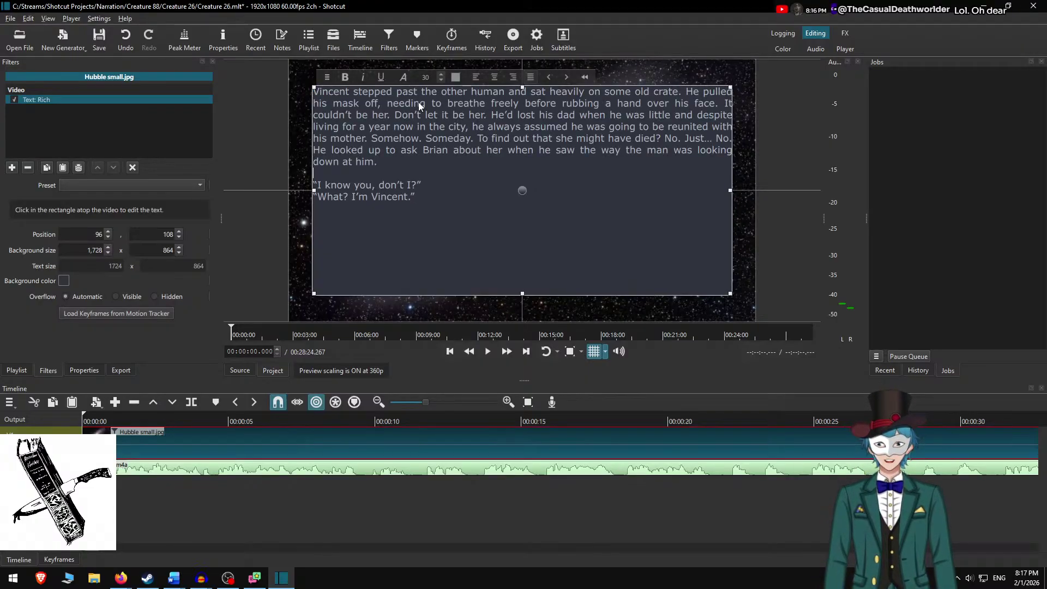
key(Return)
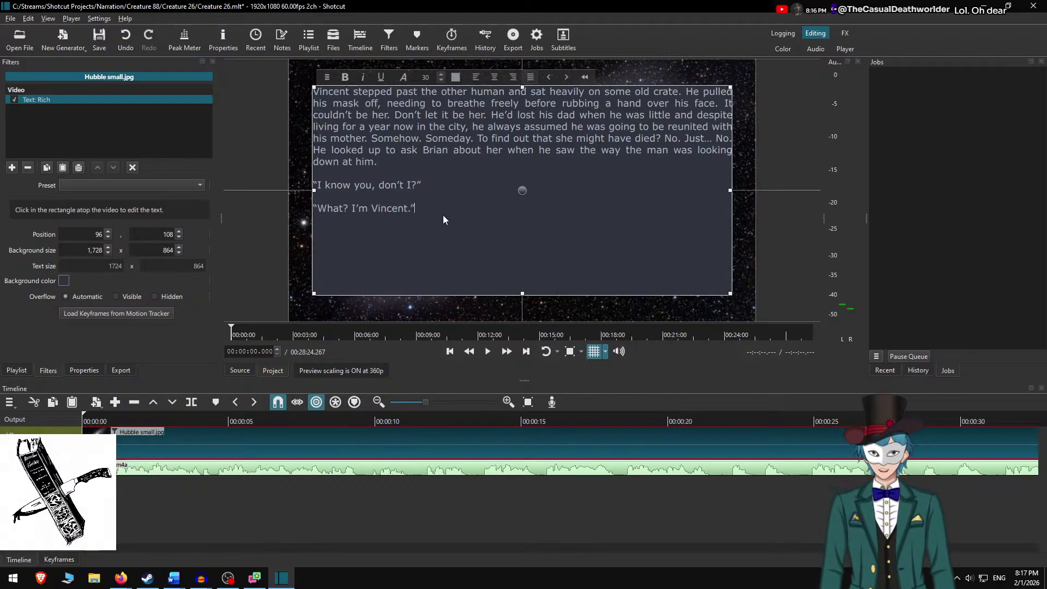
click(469, 205)
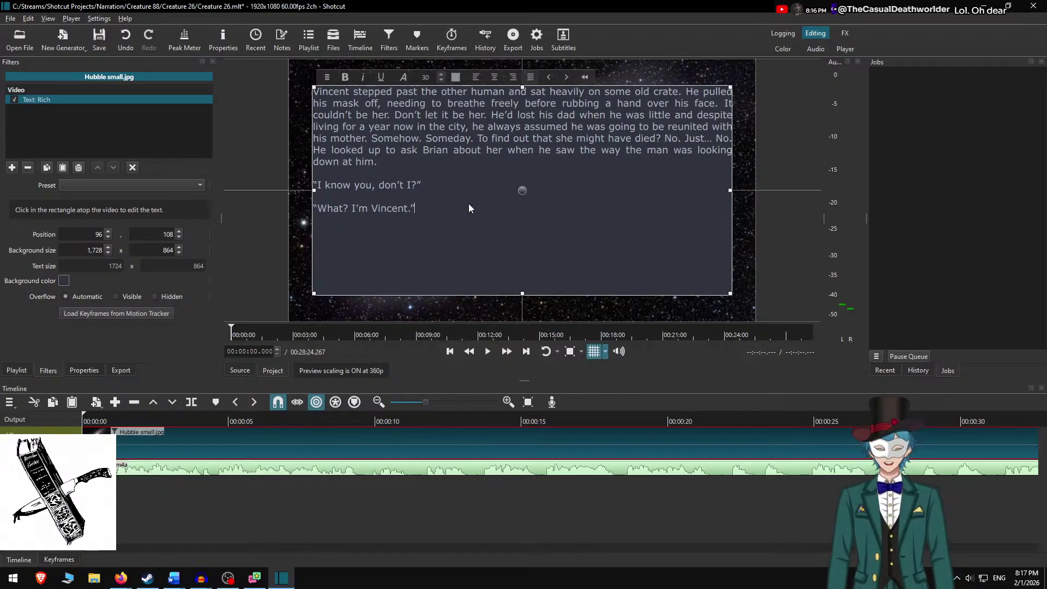
key(Return)
key(Return)
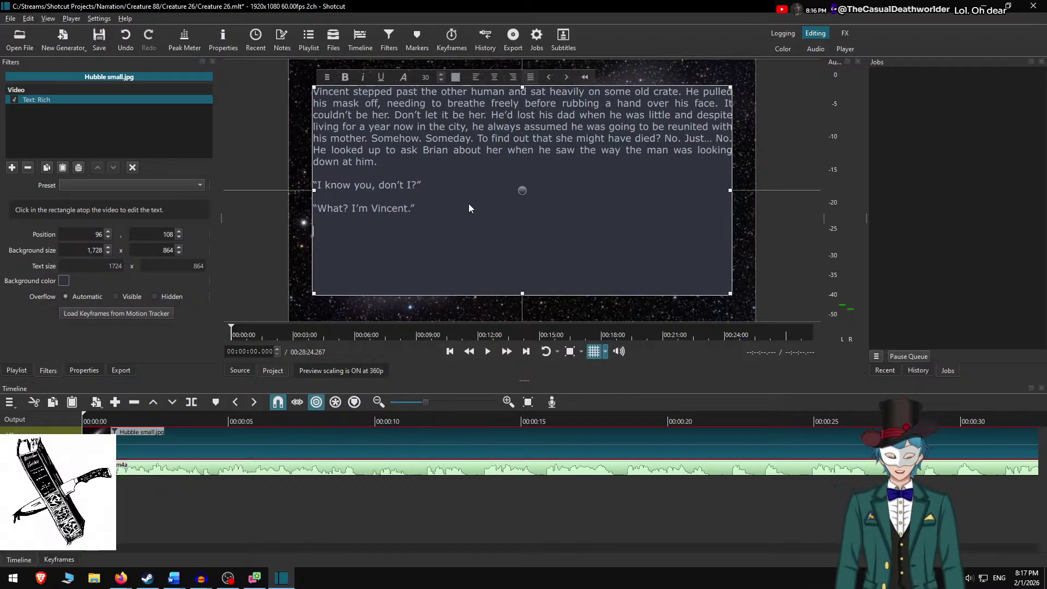
Copy the paragraph beginning "No, I mean… I've got it!" from Creature 26.docx and append it to the text box in Shotcut.
key(alt+Tab)
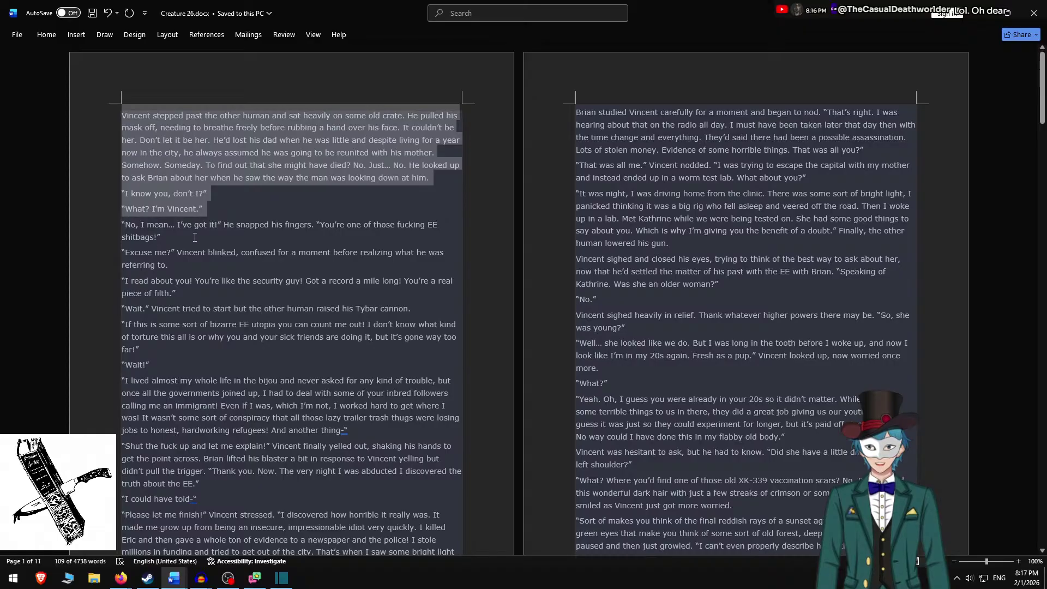
double_click(83, 229)
key(ctrl+c)
key(alt+Tab)
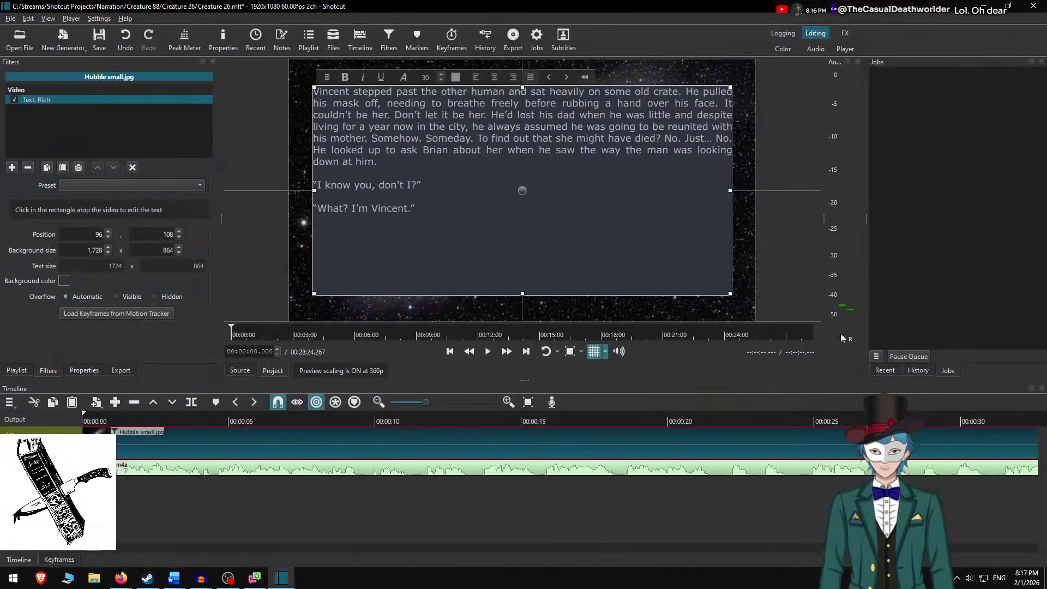
key(ctrl+v)
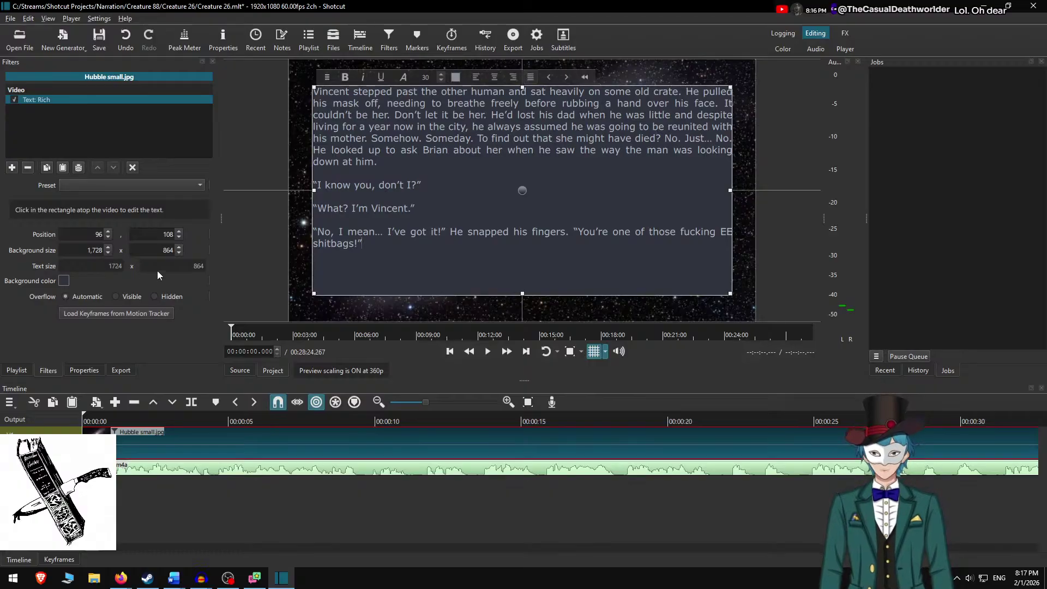
Set the text box's background height to 700 and centre the box vertically in the frame at position 96, 190.
double_click(166, 250)
text(700)
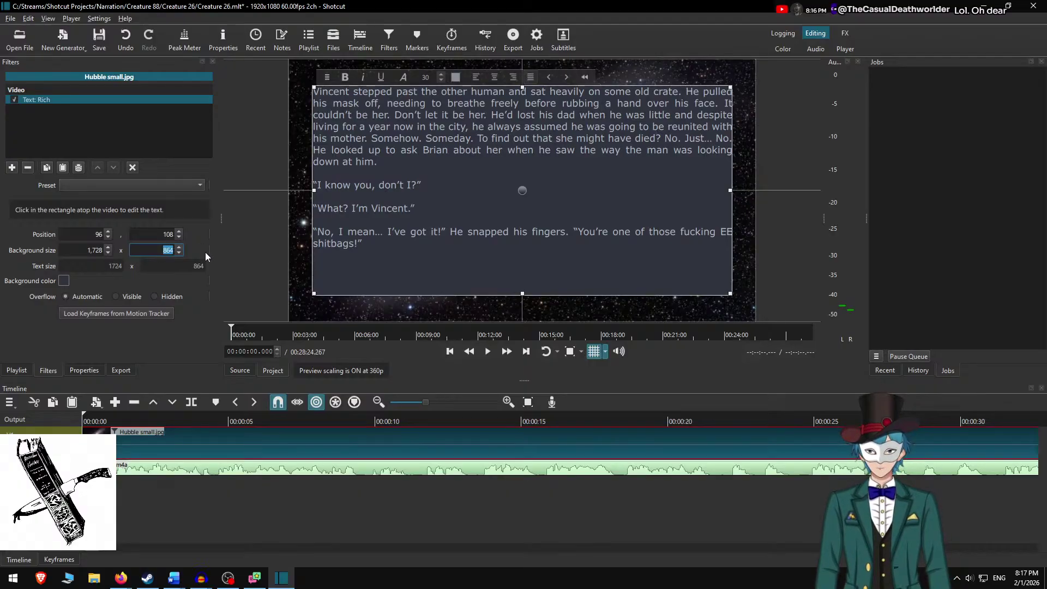
key(Return)
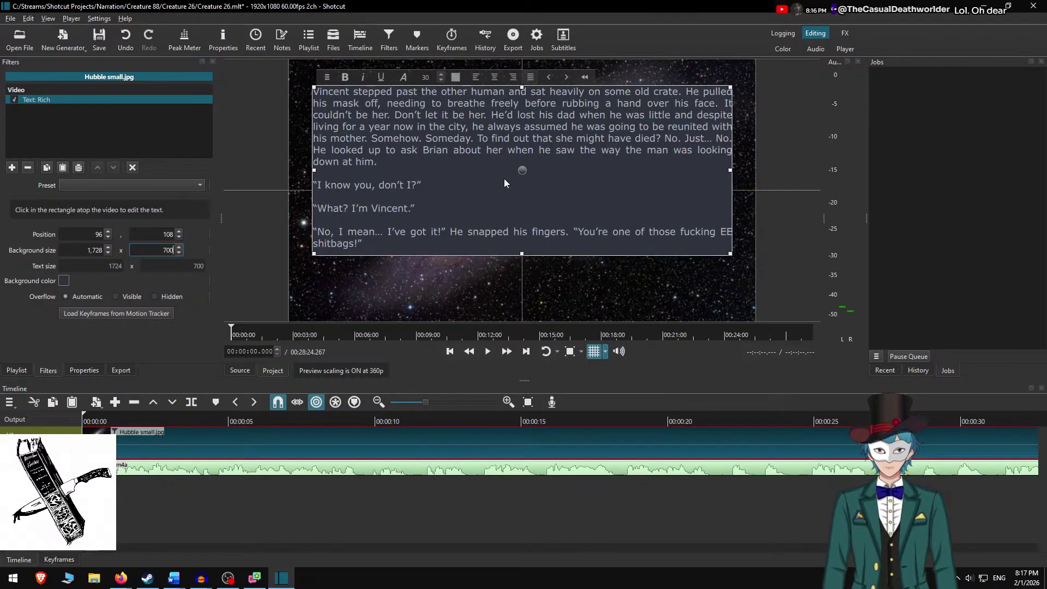
drag(525, 173, 528, 198)
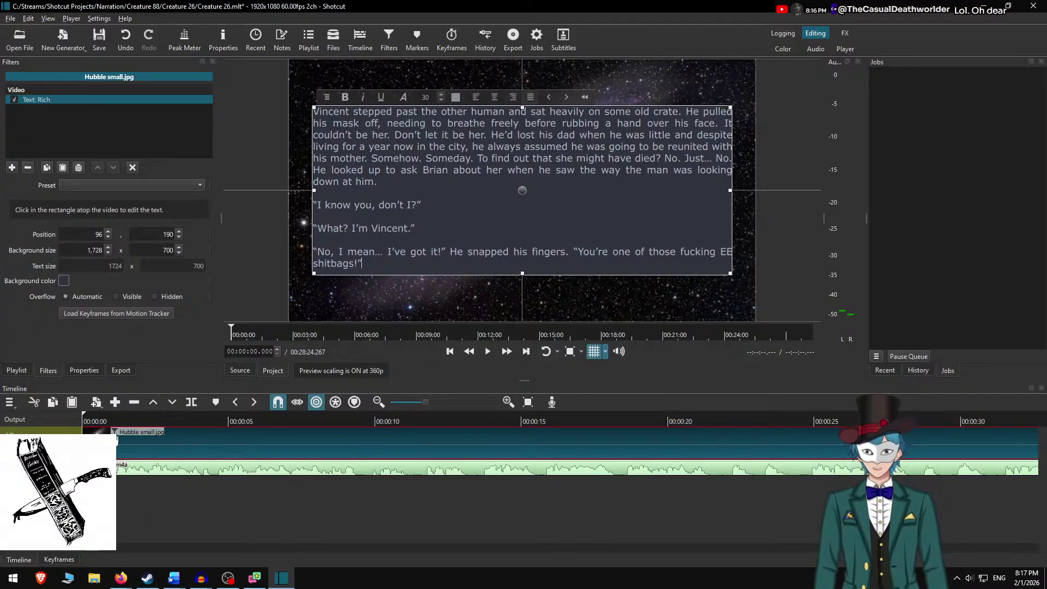
Play the narration from the start of the timeline and lower the system volume.
click(114, 438)
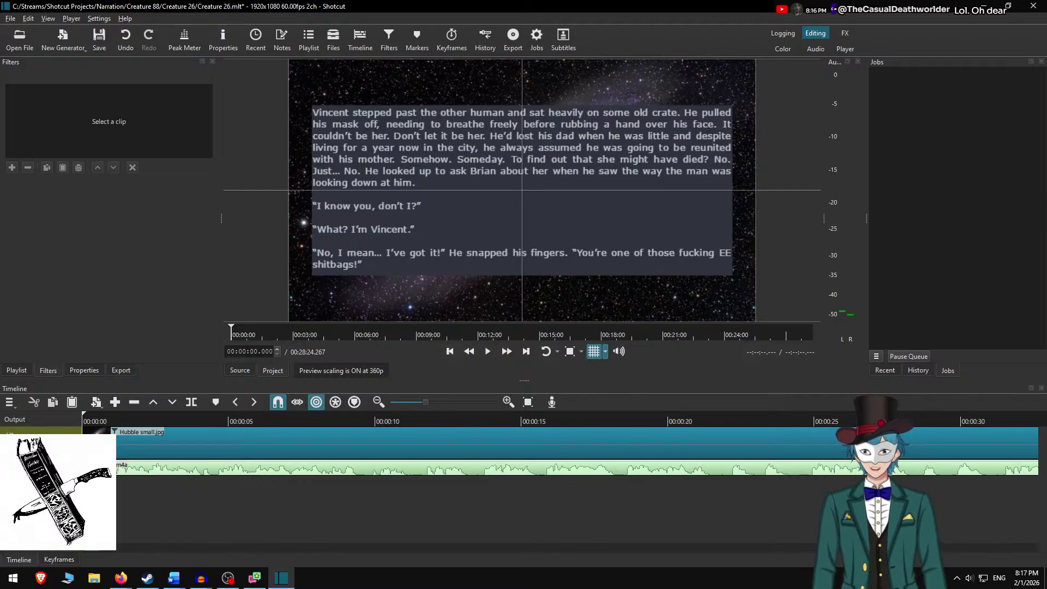
click(105, 420)
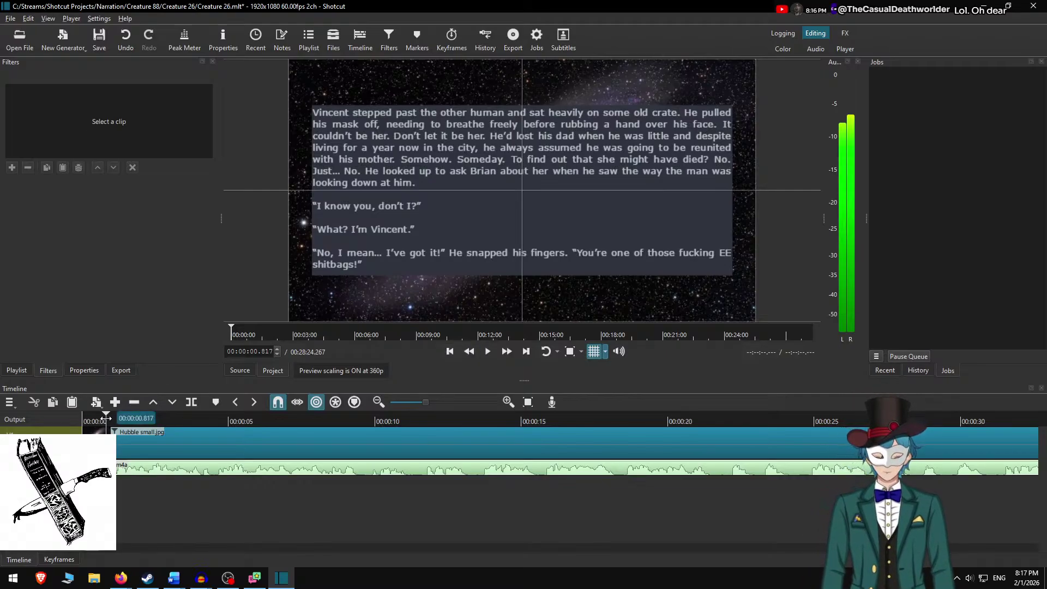
key(Home)
key(space)
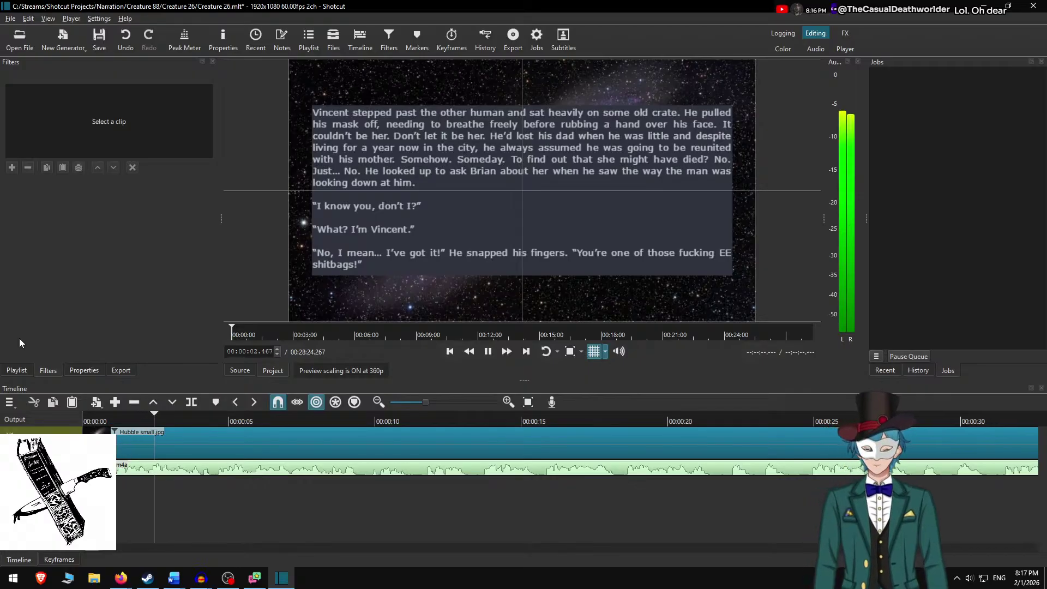
key(XF86AudioLowerVolume)
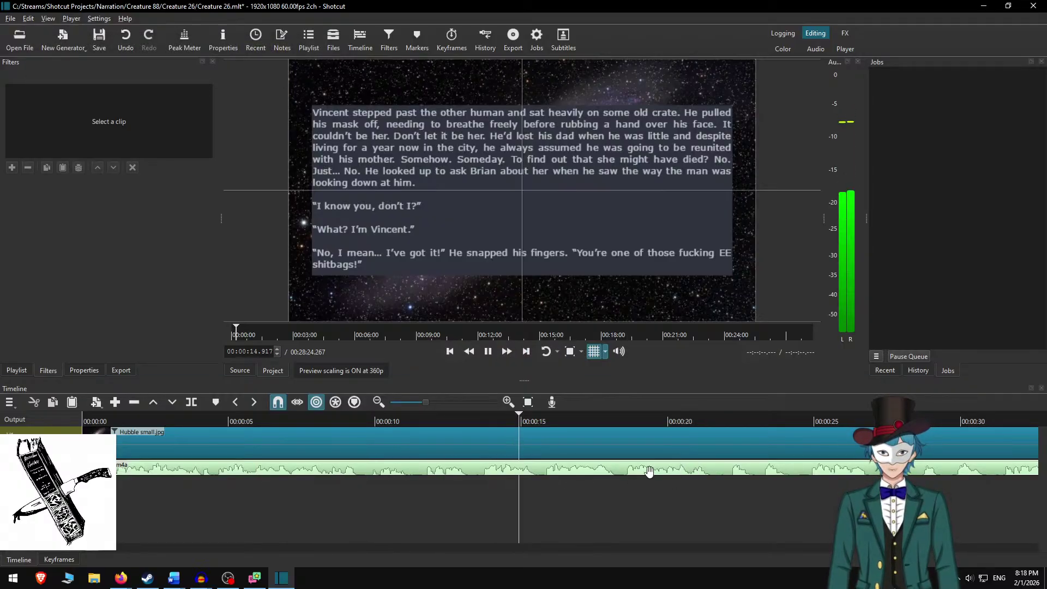
Follow the narration to 00:00:49.283, stop playback, split the Hubble small.jpg clip there and select the part after the cut.
scroll(597, 492, down, 3)
scroll(599, 484, down, 1)
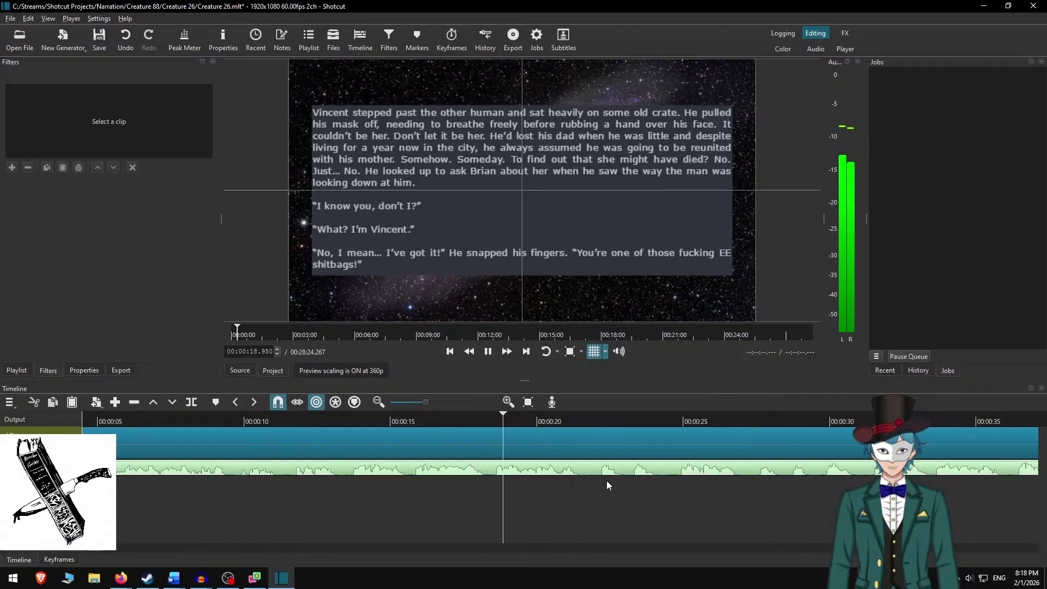
scroll(557, 454, down, 1)
scroll(555, 453, down, 8)
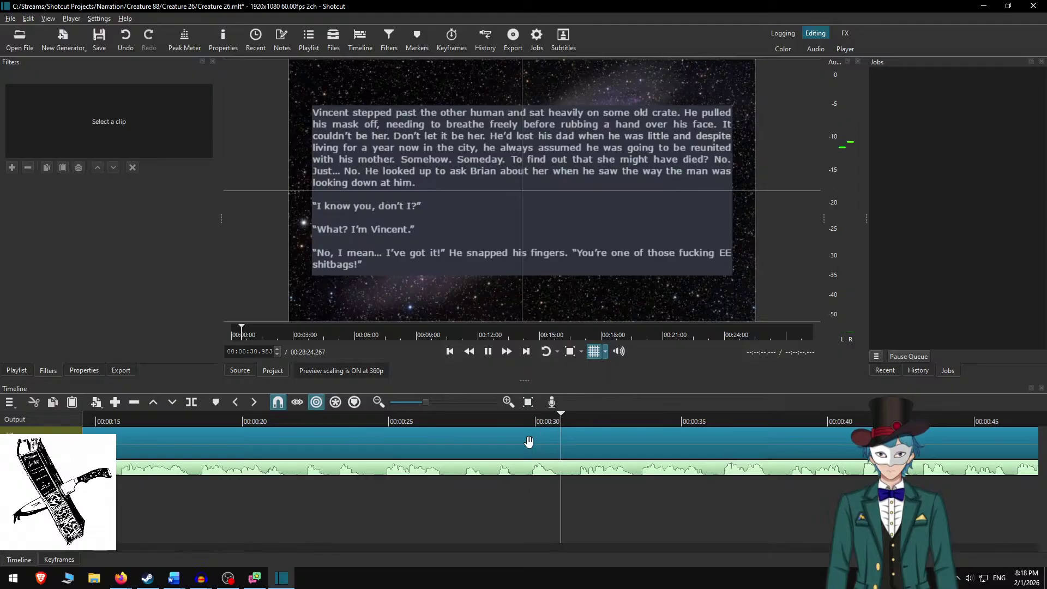
scroll(557, 453, down, 8)
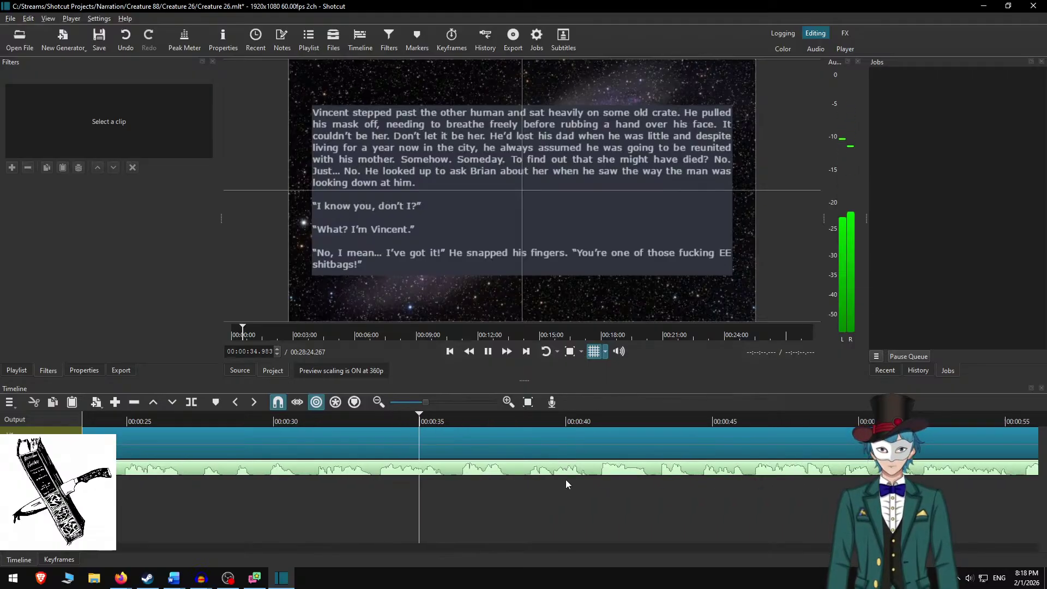
scroll(572, 460, down, 1)
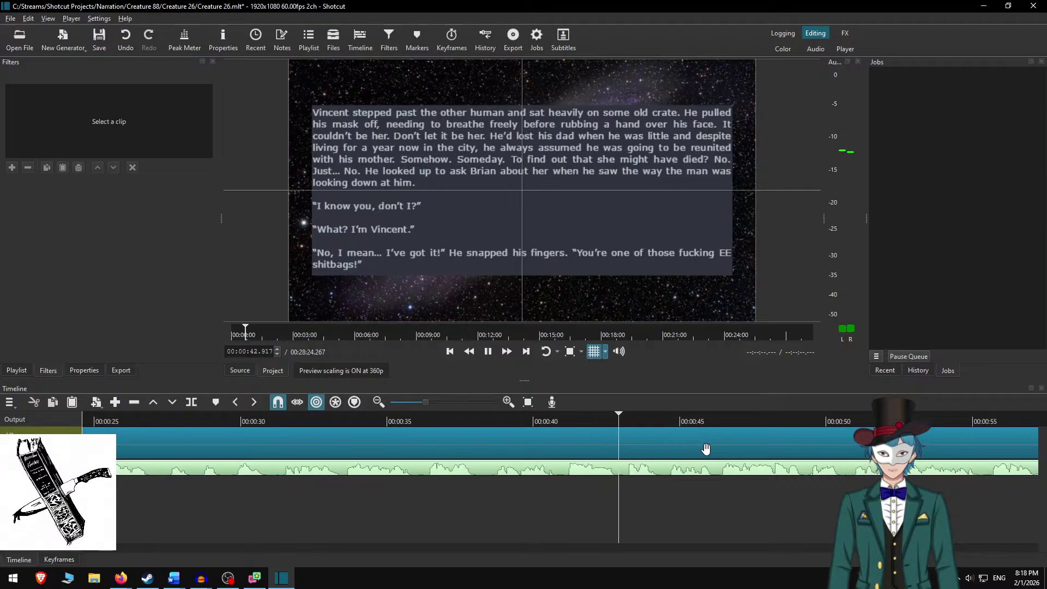
scroll(708, 469, down, 5)
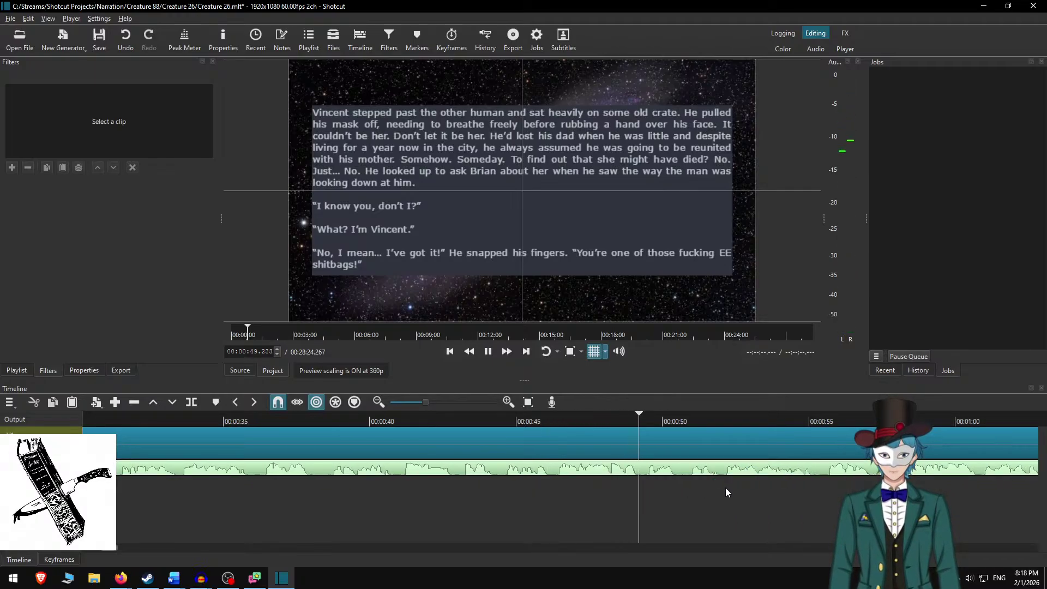
key(space)
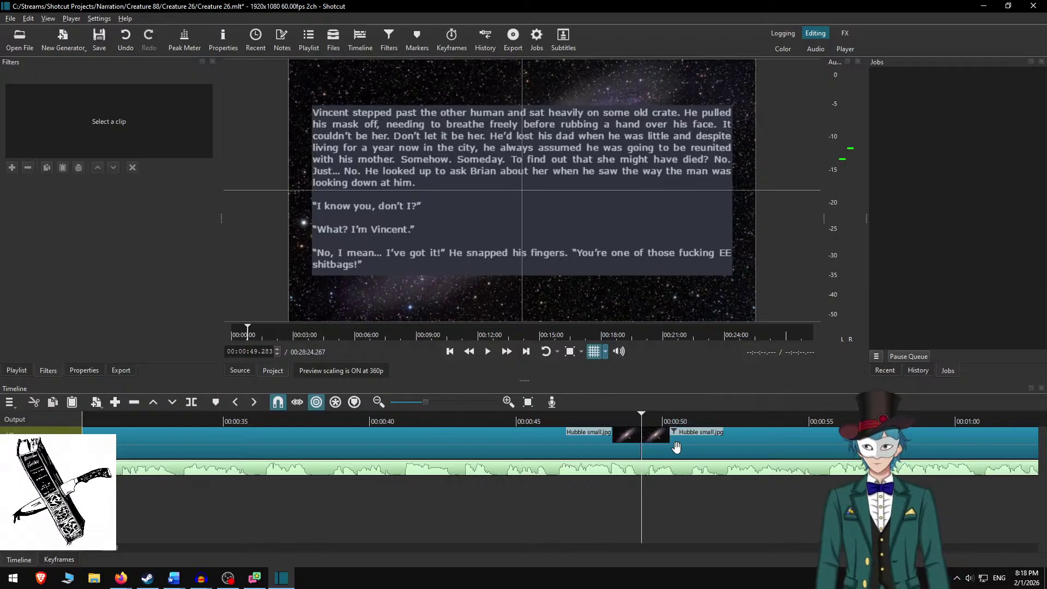
click(676, 447)
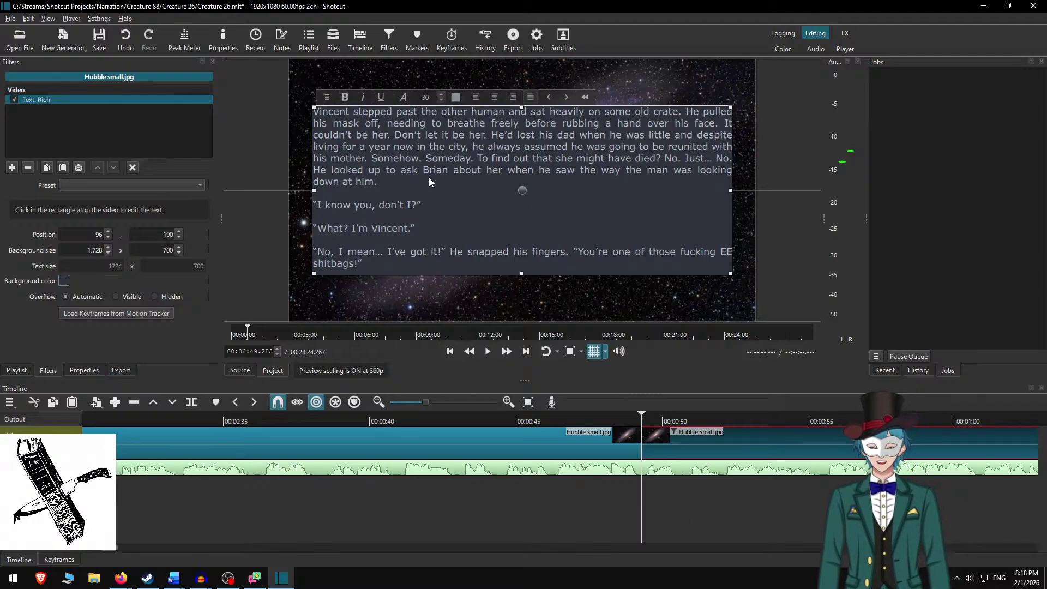
In Creature 26.docx, delete the already used opening paragraphs and copy the passage from "Excuse me?" through "Wait!".
key(alt+Tab)
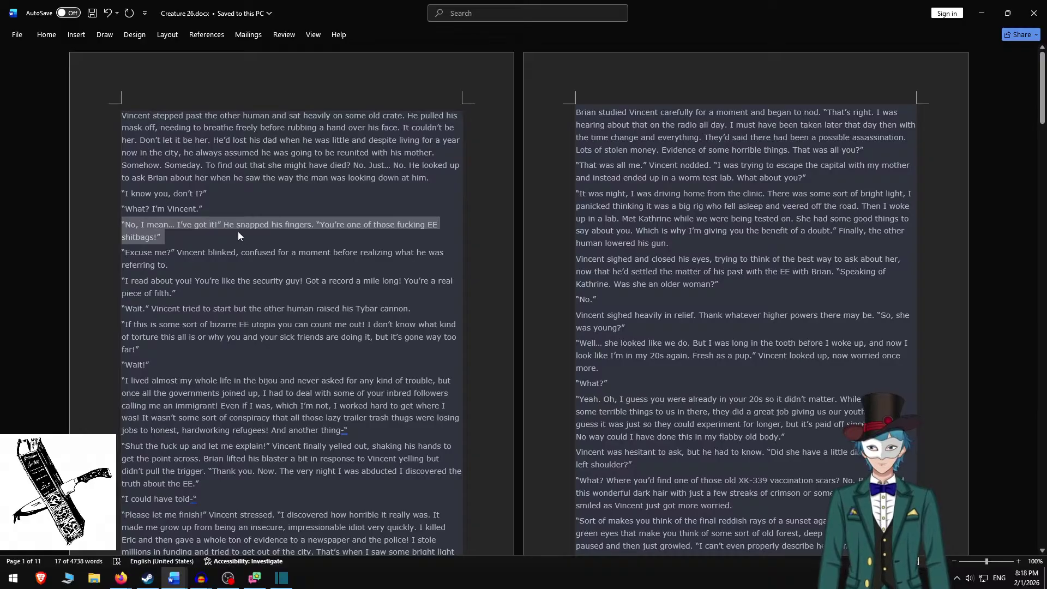
click(237, 232)
key(ctrl+shift+Home)
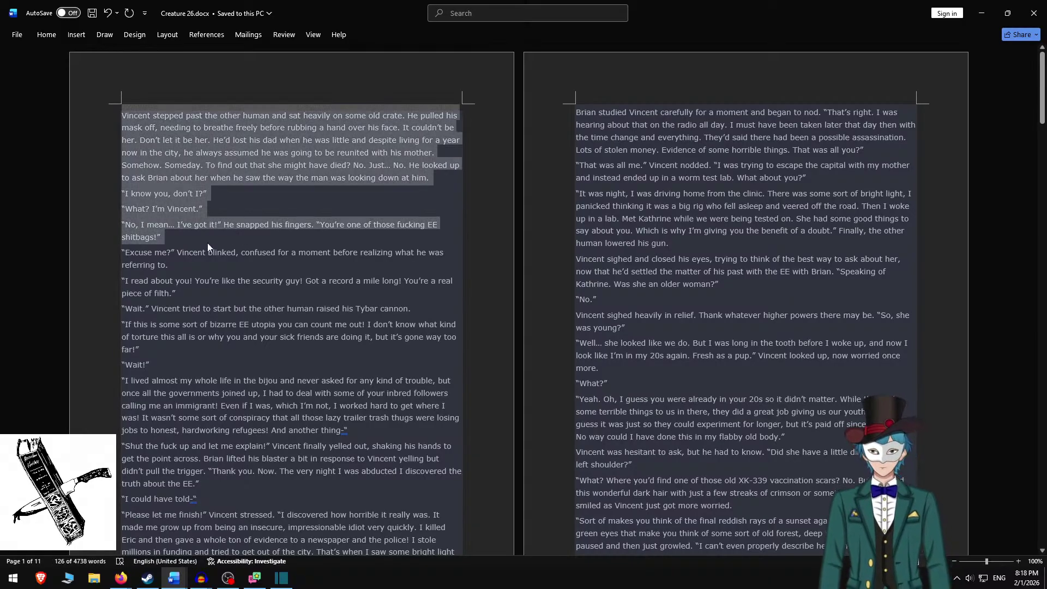
key(BackSpace)
shift+click(188, 234)
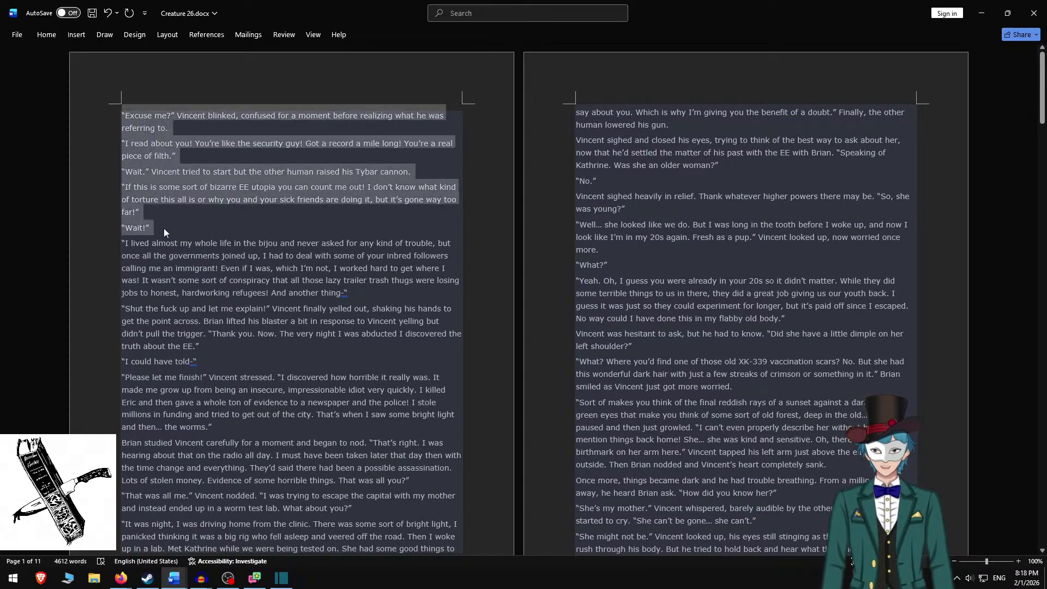
key(ctrl+c)
In Shotcut, replace the text box content with the copied "Excuse me?" passage and separate its paragraphs with blank lines.
key(alt+Tab)
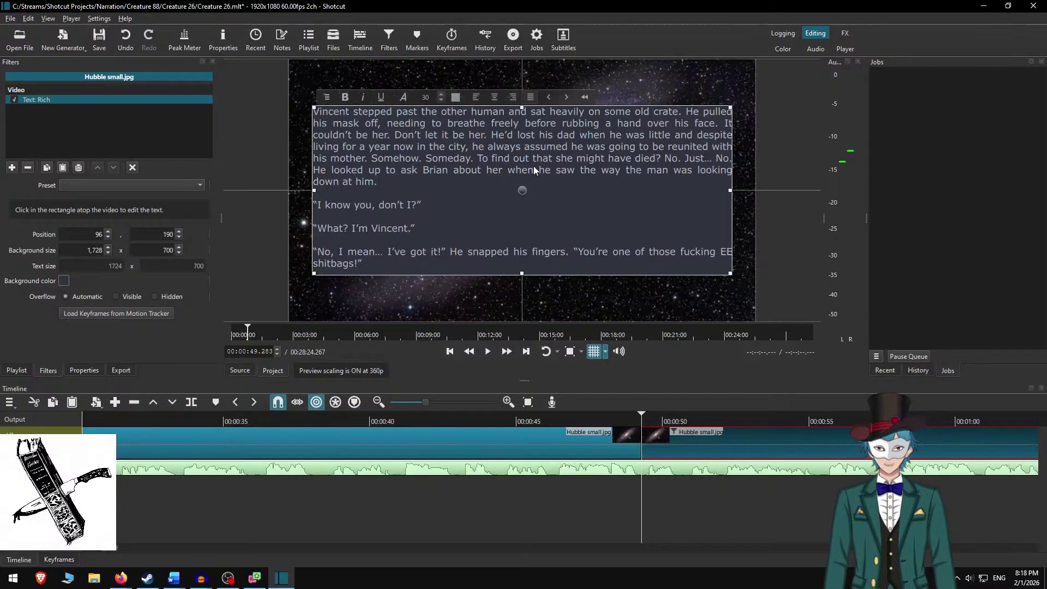
key(ctrl+a)
key(ctrl+v)
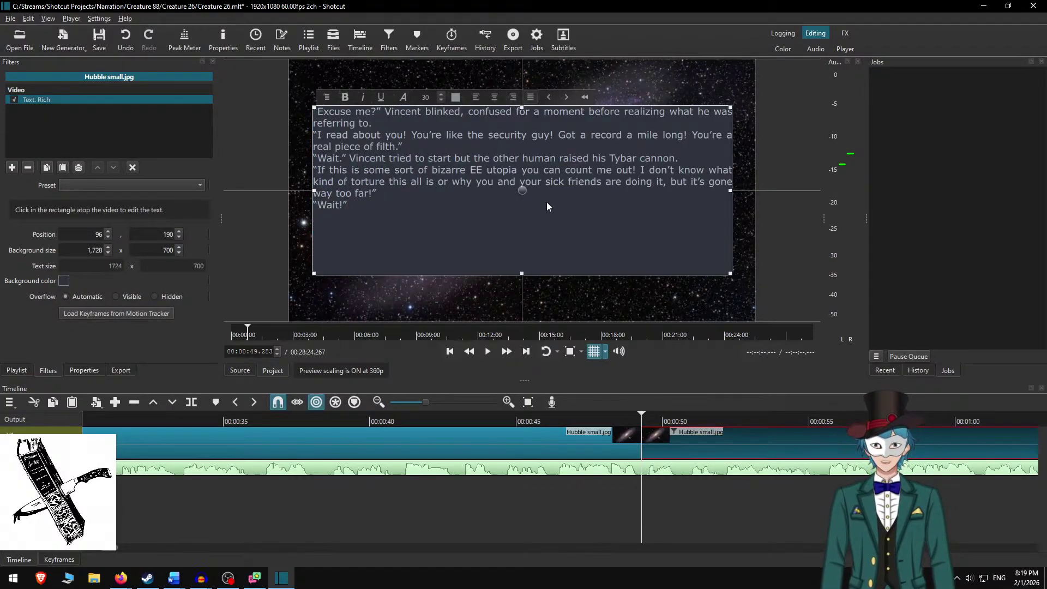
key(Page_Up)
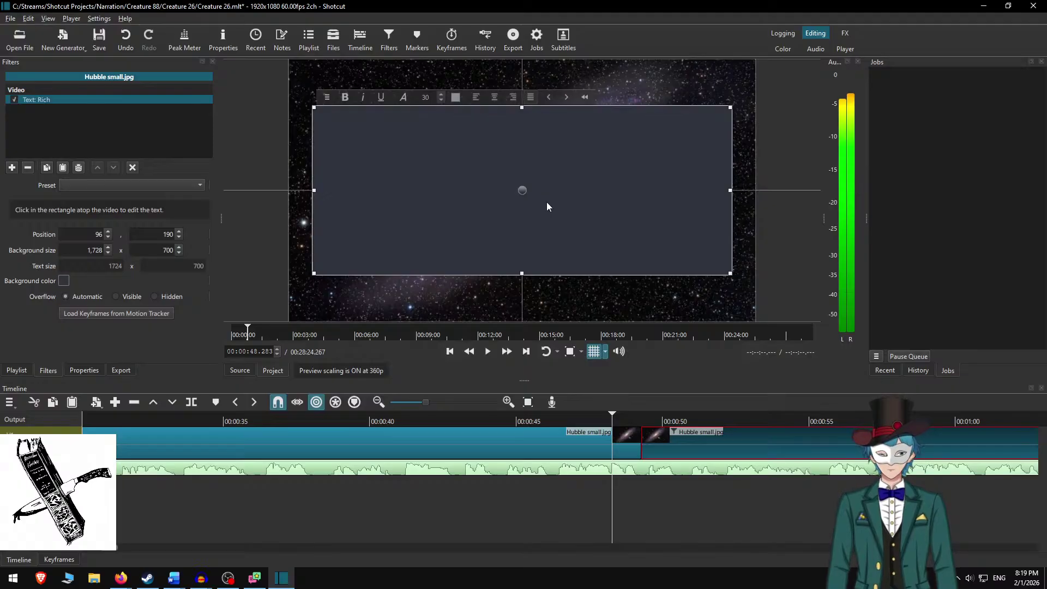
click(690, 423)
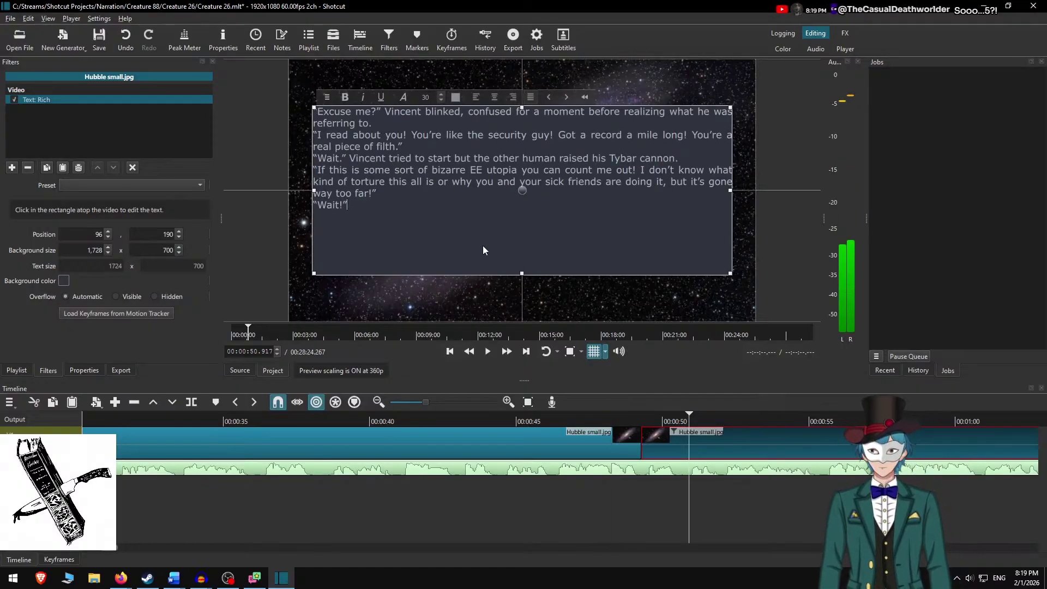
key(Return)
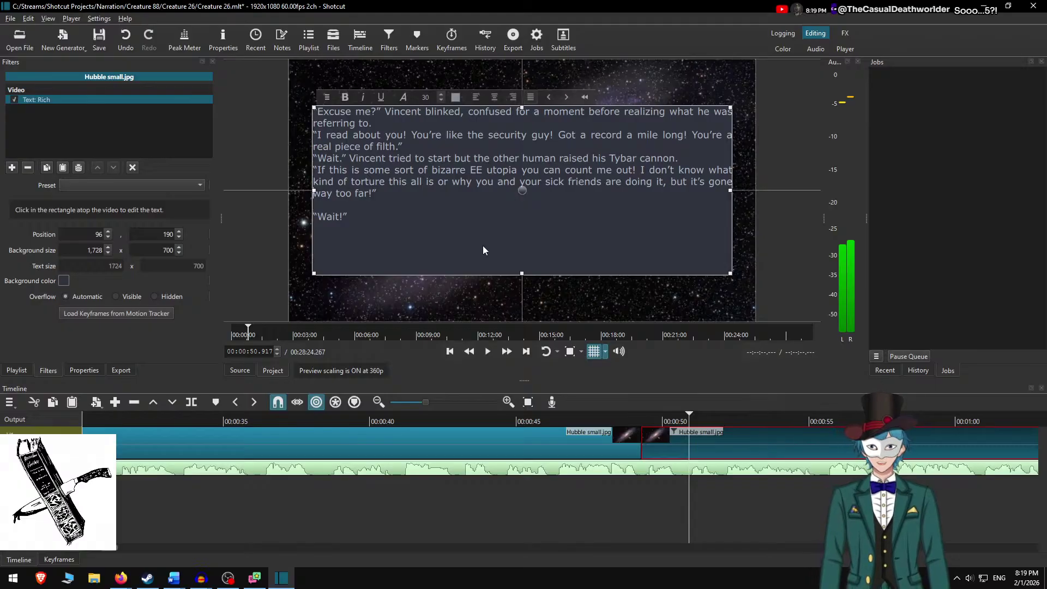
key(Return)
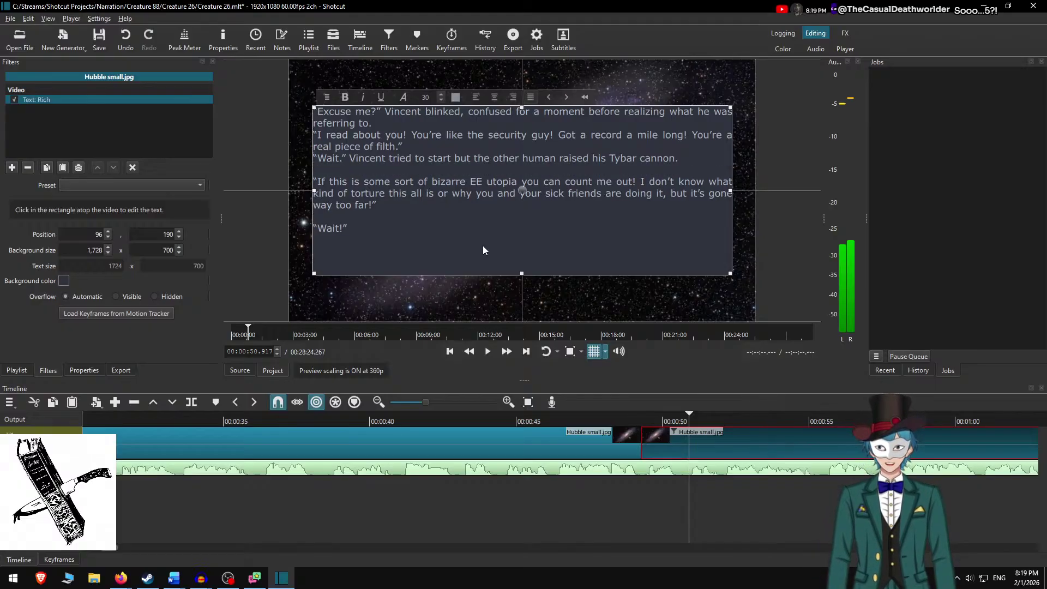
key(Return)
key(Return)
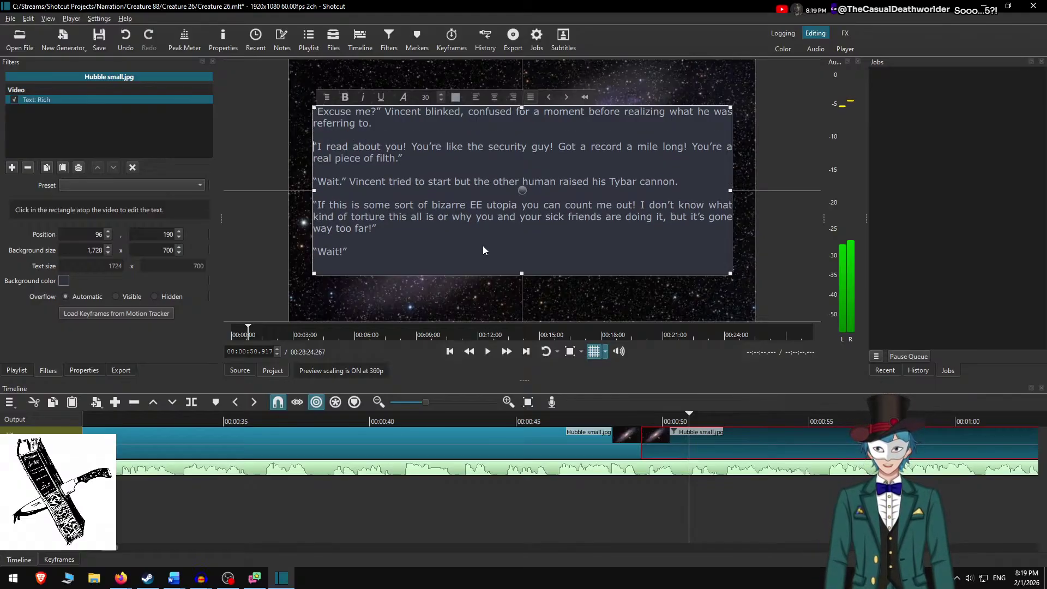
Set the text box's background height to 650 and centre the box vertically in the frame at position 96, 215.
click(159, 252)
text(650)
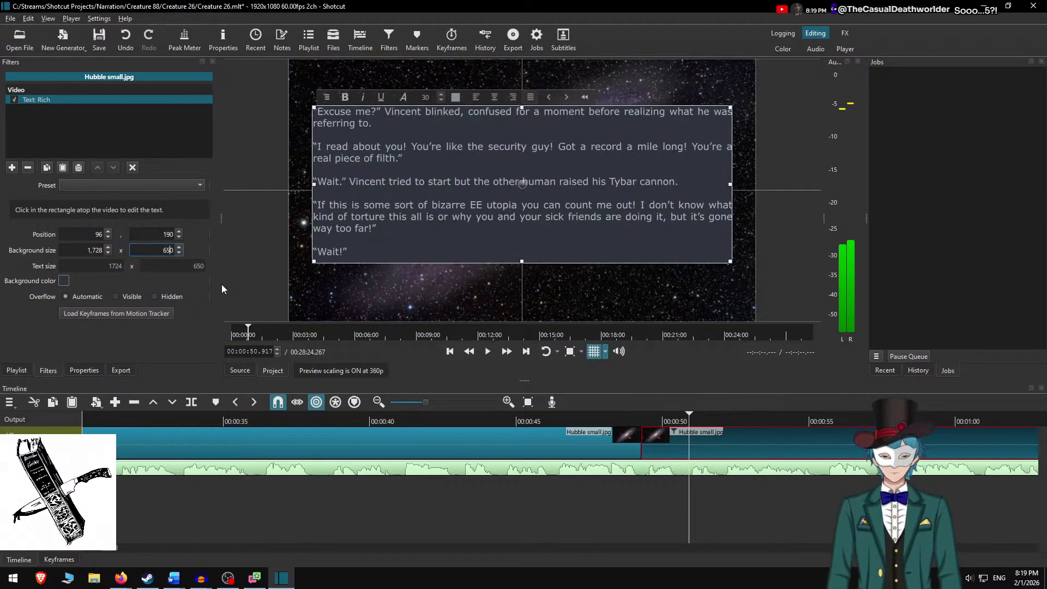
click(681, 491)
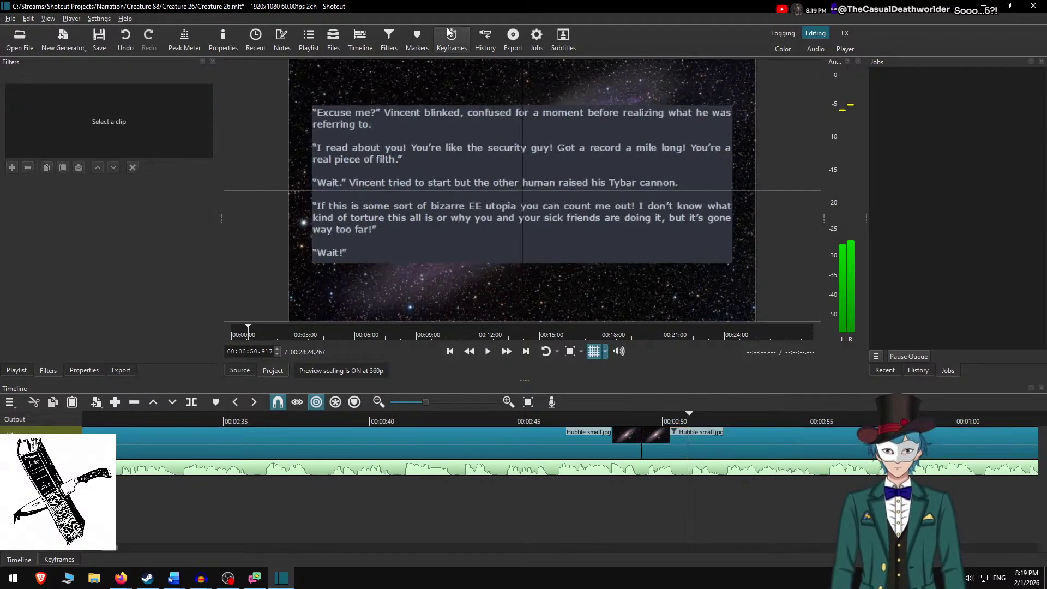
click(708, 439)
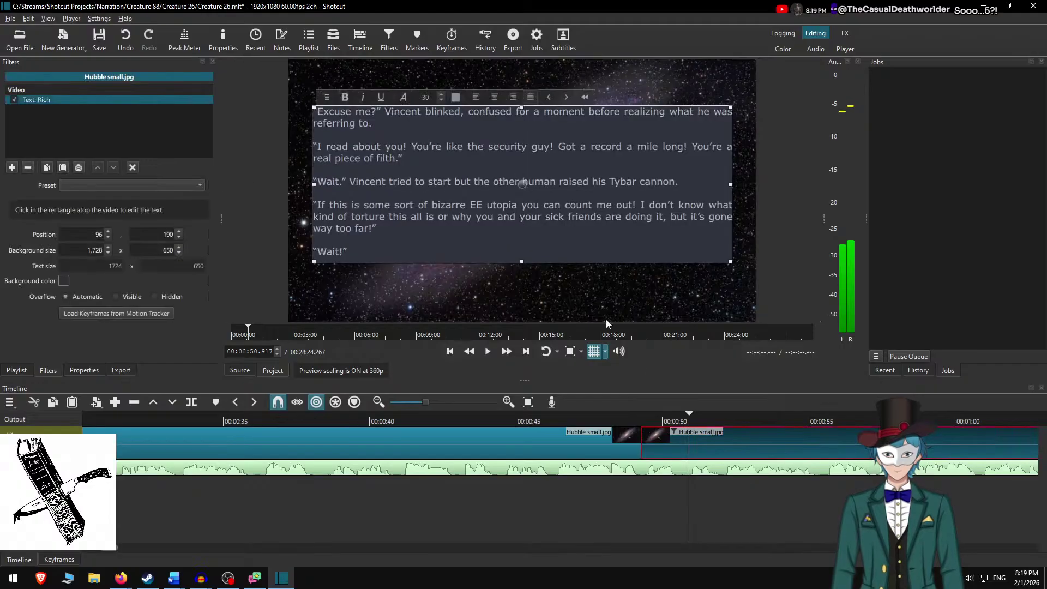
drag(518, 185, 519, 191)
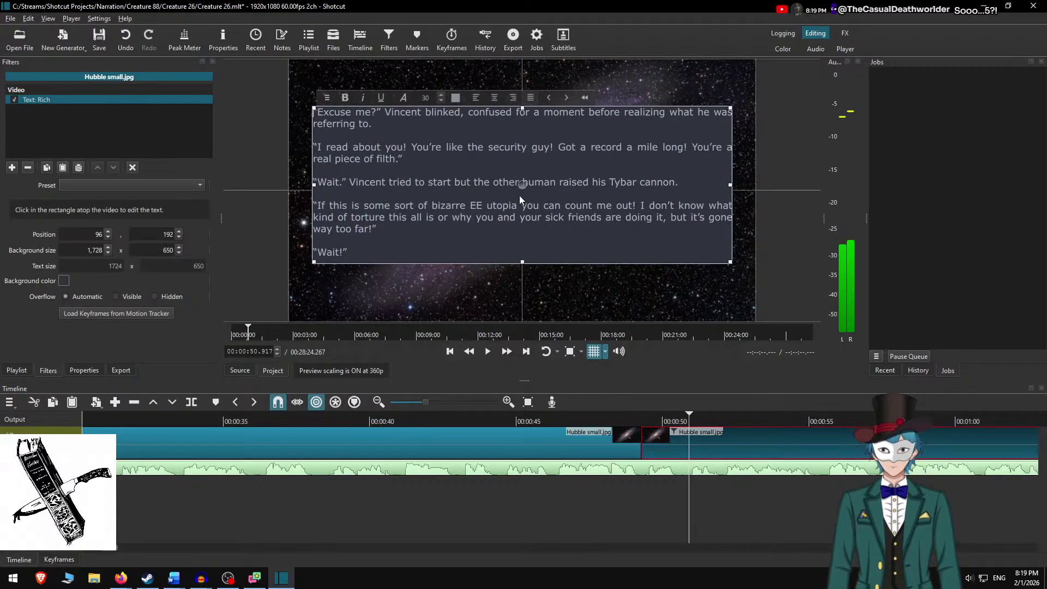
click(538, 417)
click(506, 352)
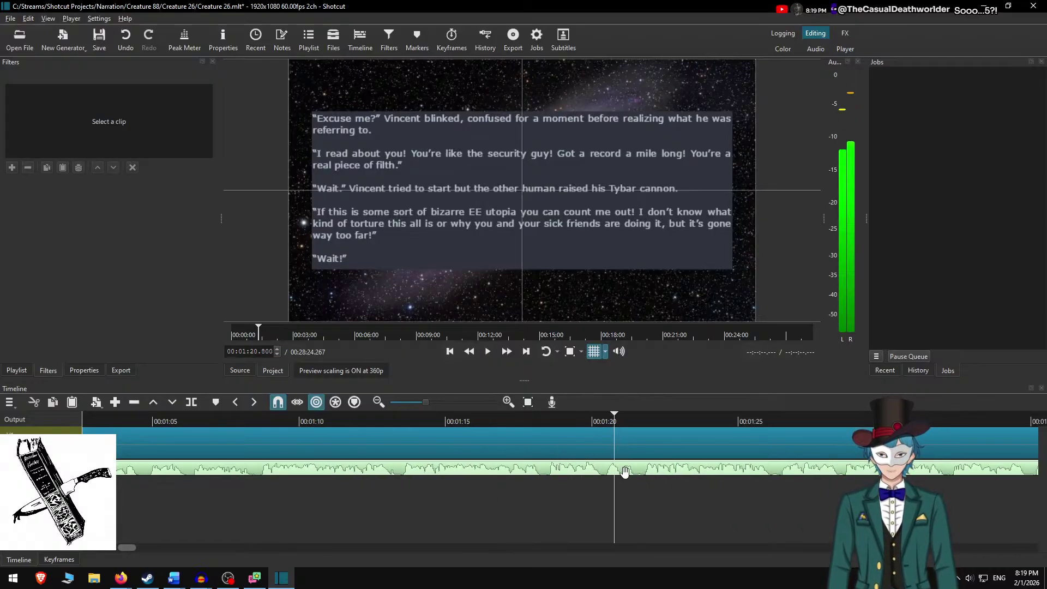
key(a)
click(667, 434)
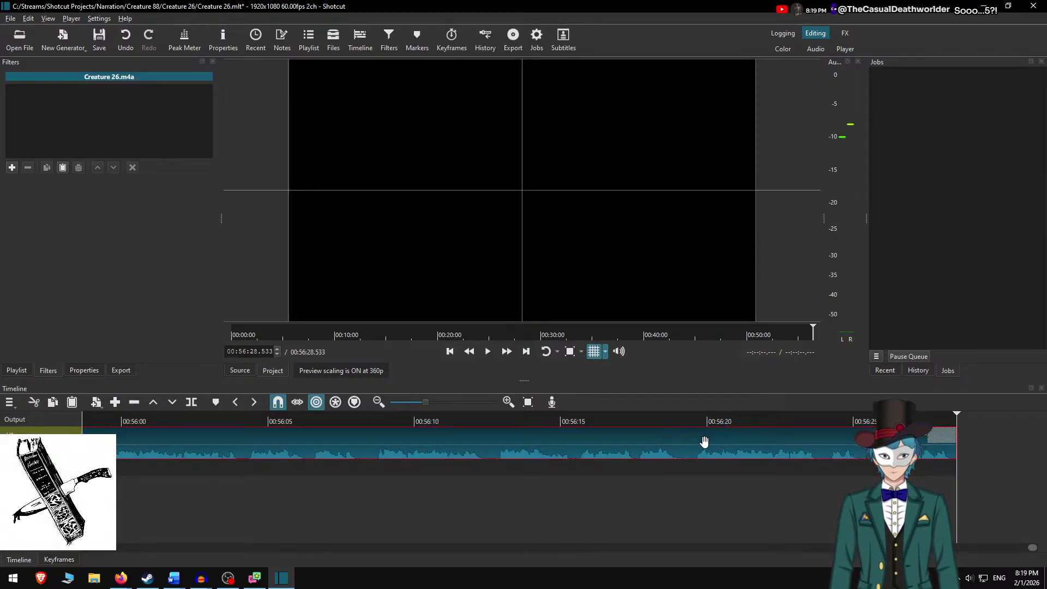
key(ctrl+z)
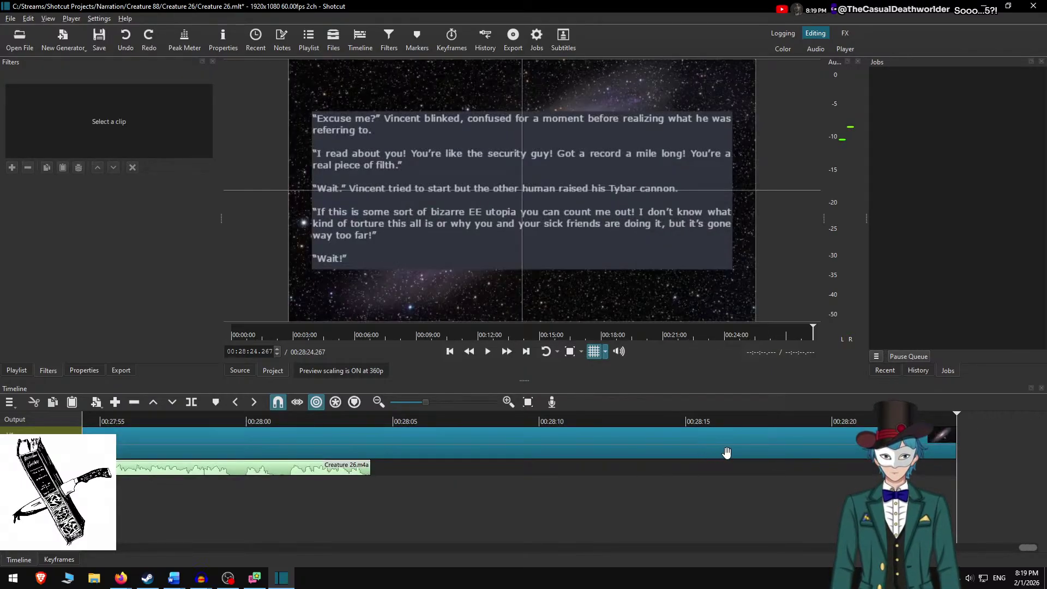
click(912, 370)
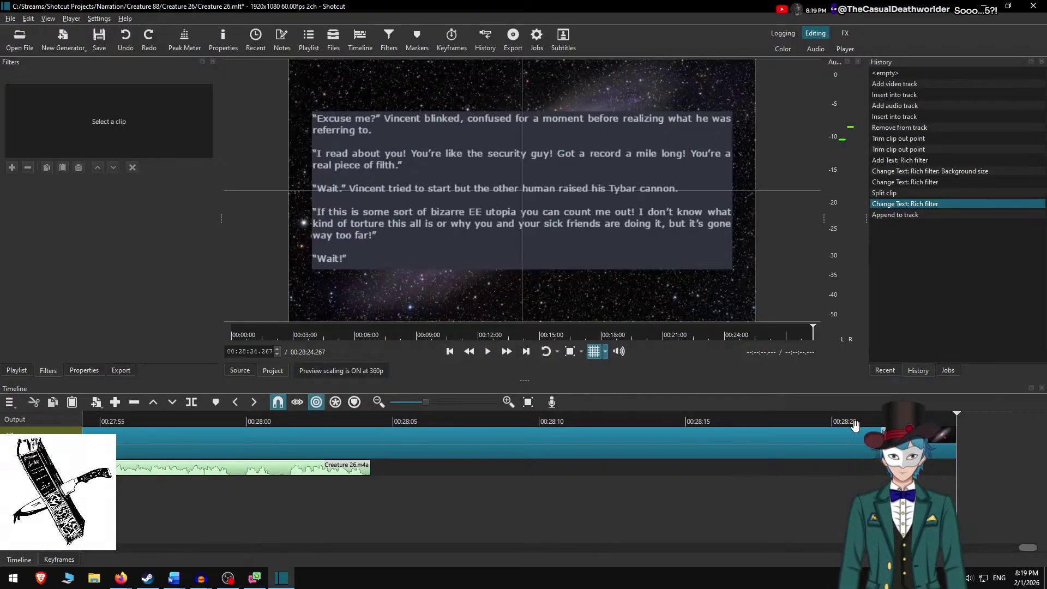
Play the narration from the cut at 00:00:49.283, split the Hubble small.jpg clip at 00:01:21.583 and select the part after the cut.
key(Up)
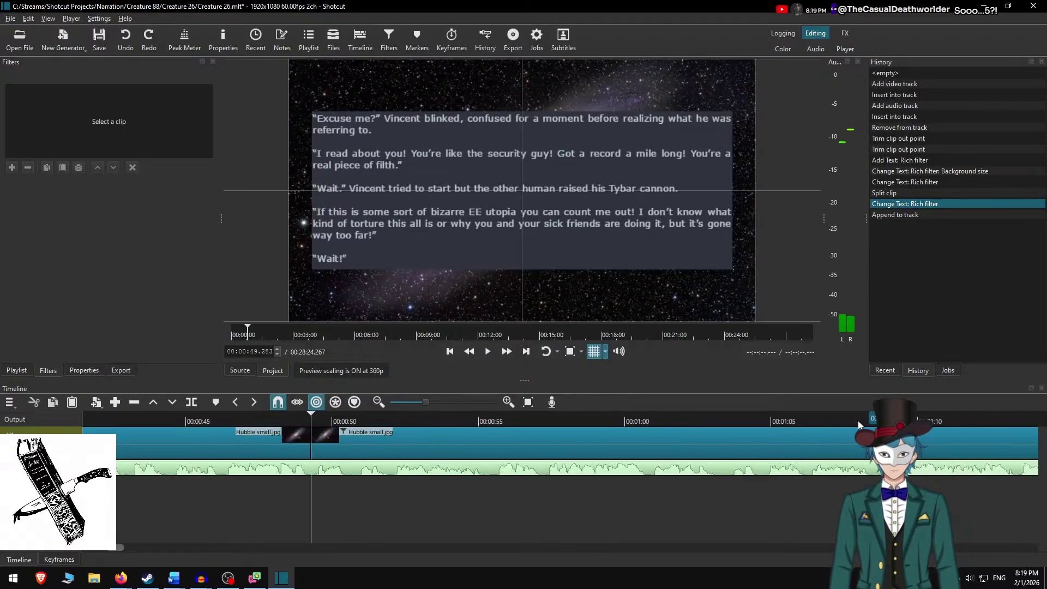
key(space)
click(507, 351)
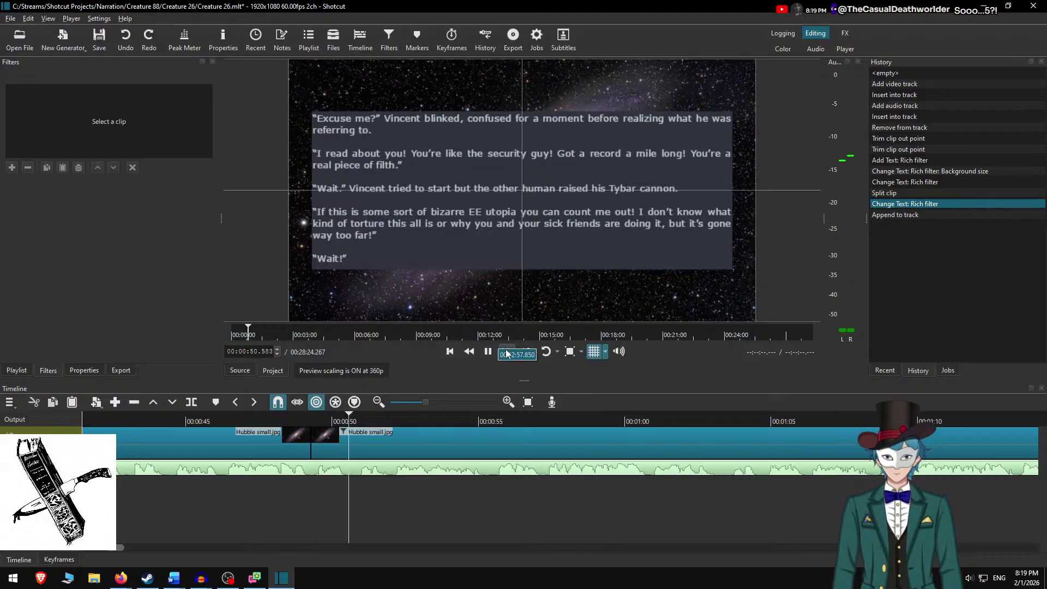
key(XF86AudioLowerVolume)
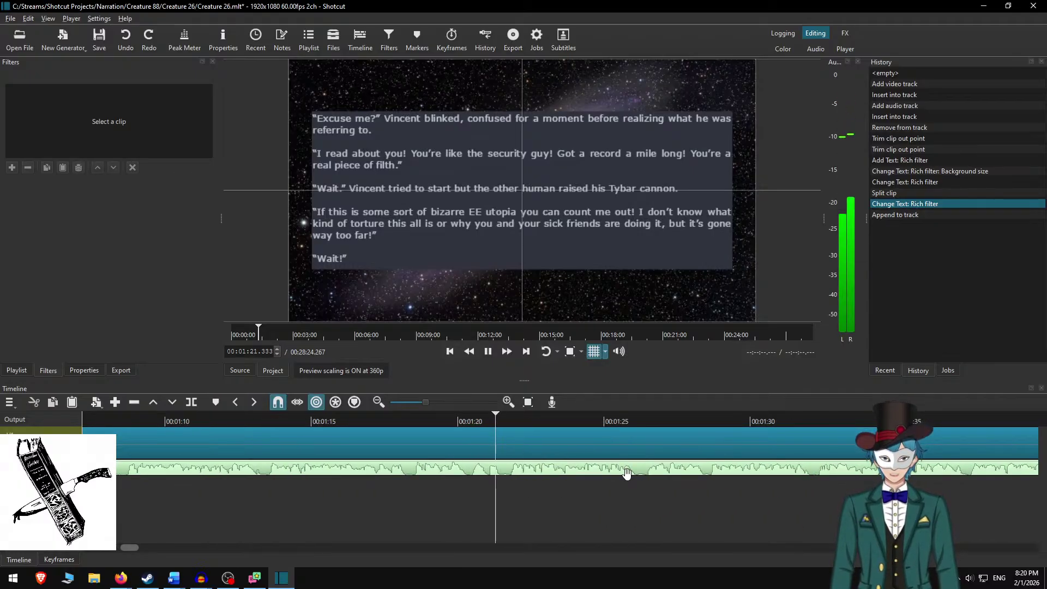
key(space)
key(s)
click(552, 435)
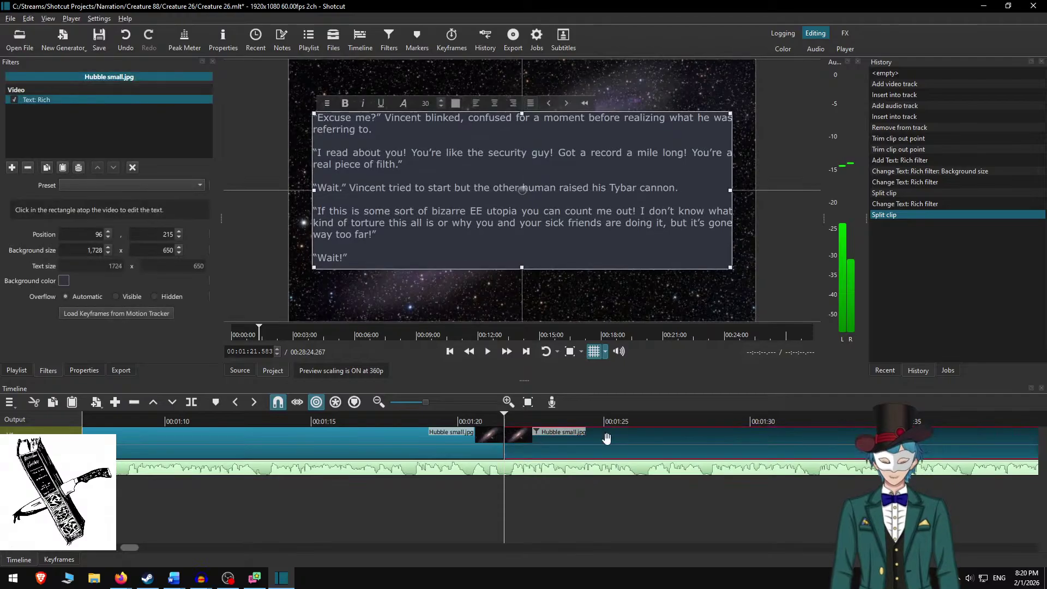
Remove the used passage from Creature 26.docx and copy the text from "I lived almost my whole life" through "I could have told-".
key(alt+Tab)
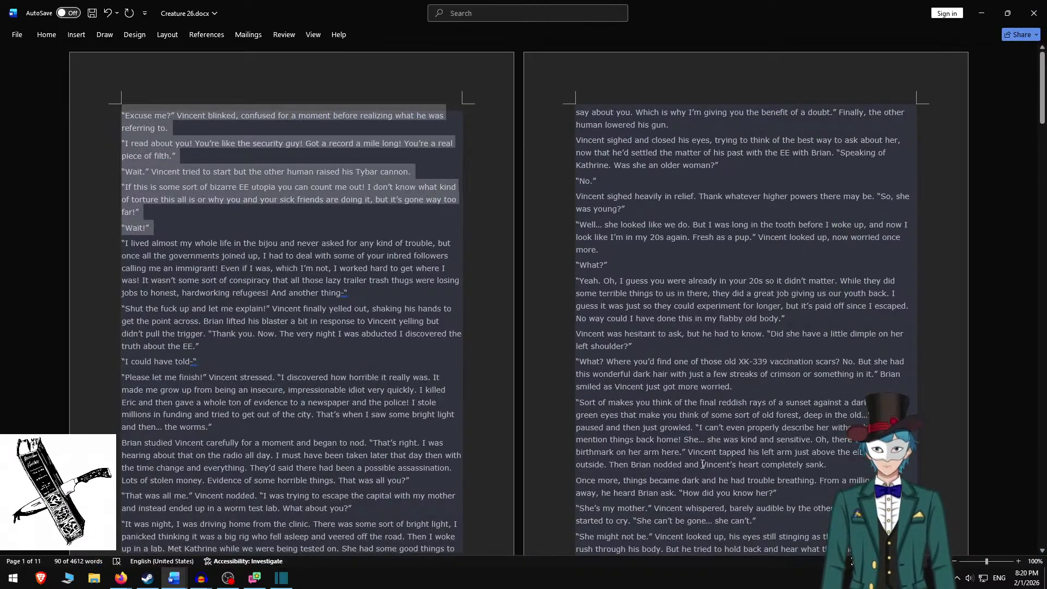
key(ctrl+x)
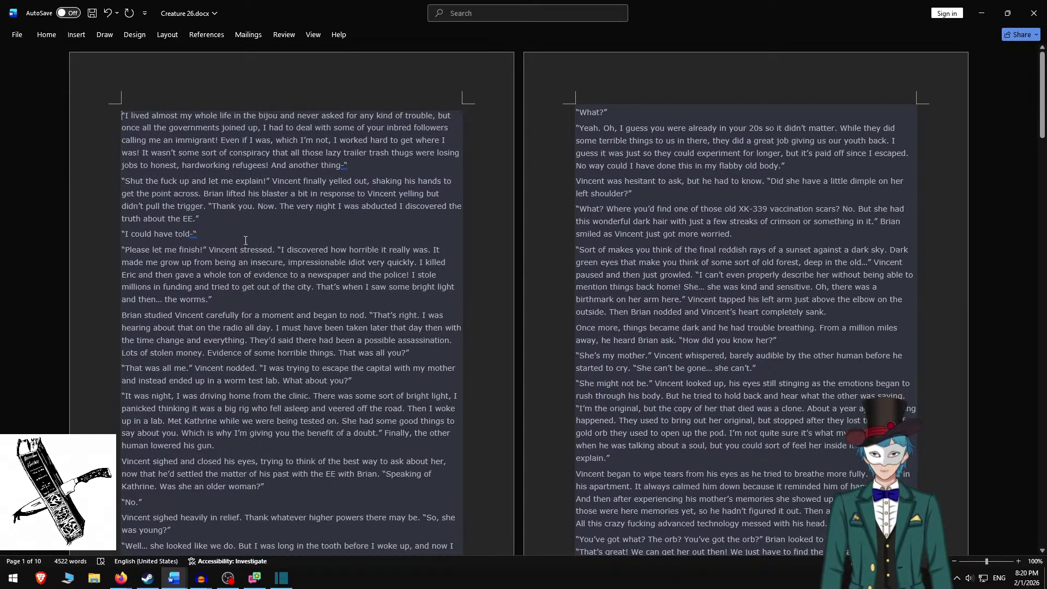
shift+click(242, 235)
key(ctrl+c)
key(alt+Tab)
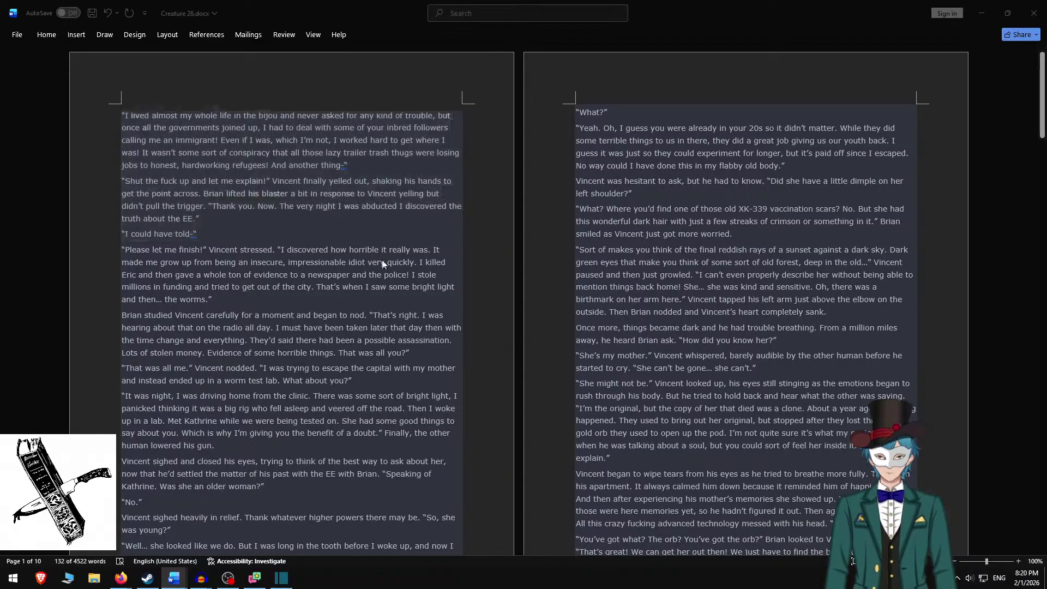
Replace the new clip's text box content with the copied "I lived almost my whole life" passage and separate its paragraphs with blank lines.
key(ctrl+a)
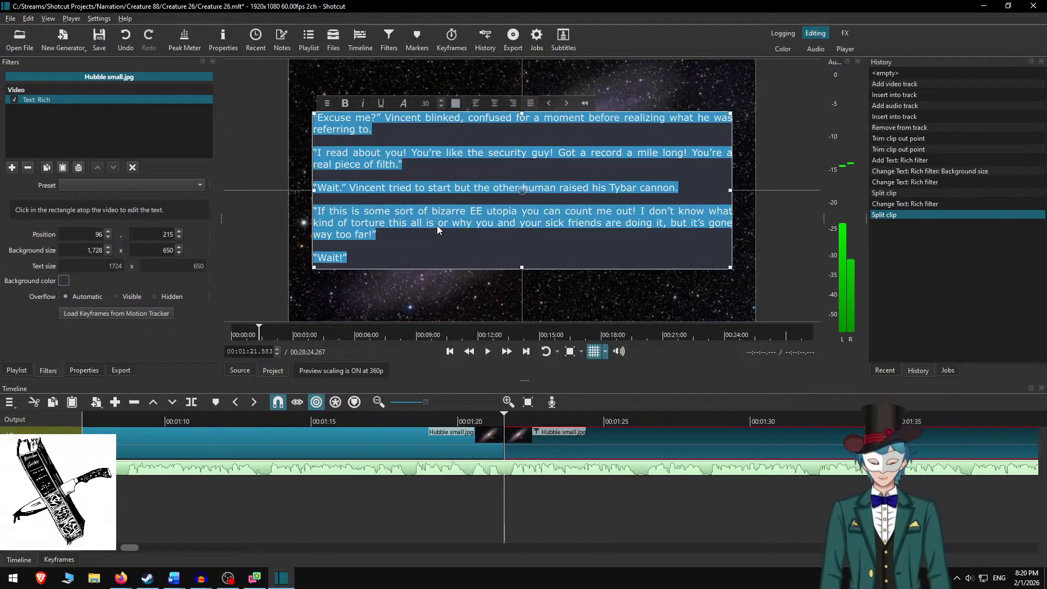
key(ctrl+v)
key(Up)
key(End)
key(Return)
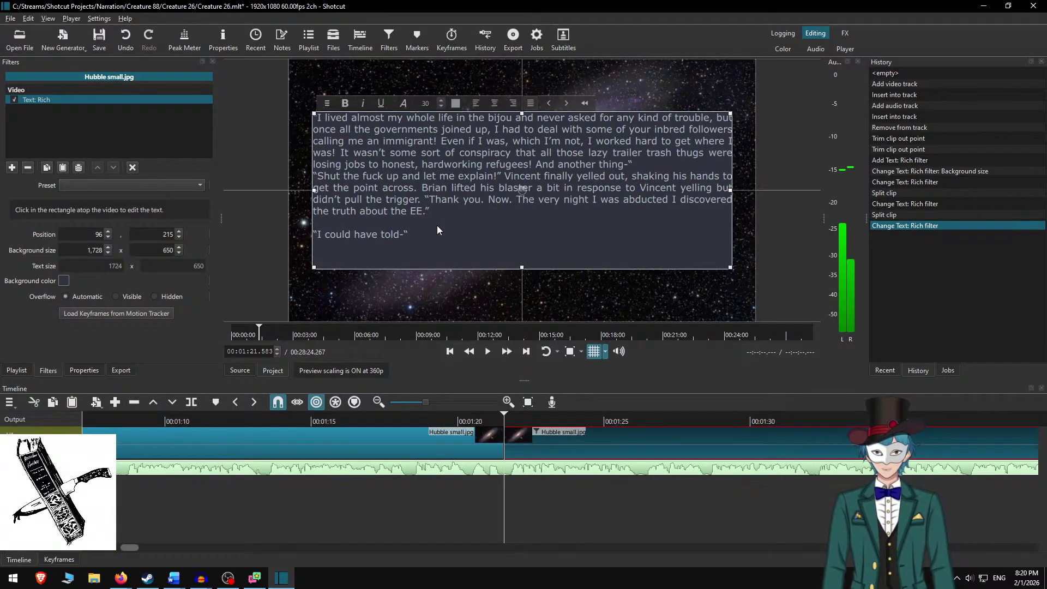
key(Up)
key(Up)
key(Up)
key(Up)
key(Home)
key(Return)
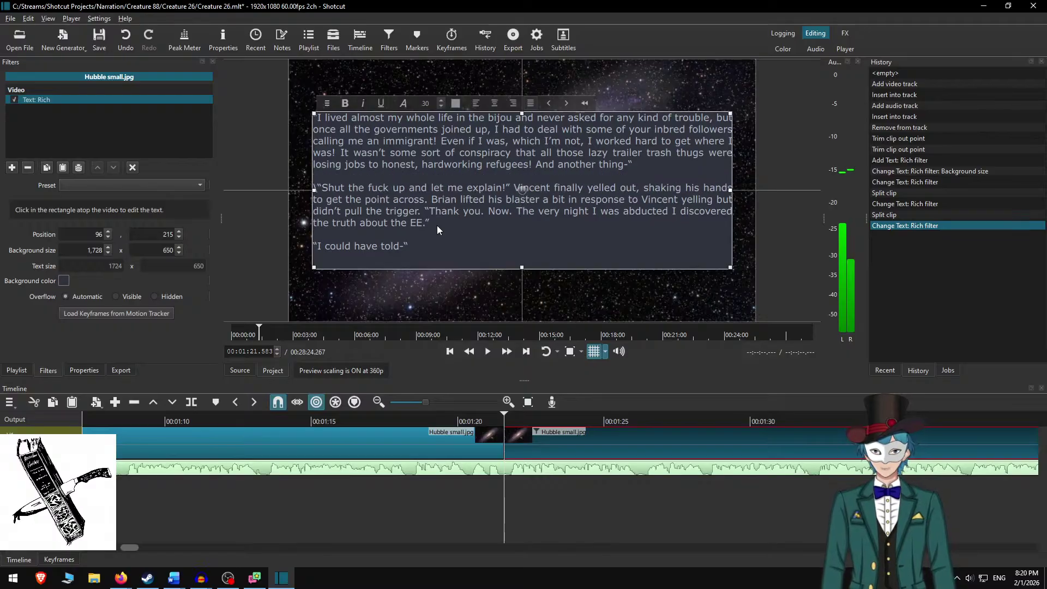
key(Delete)
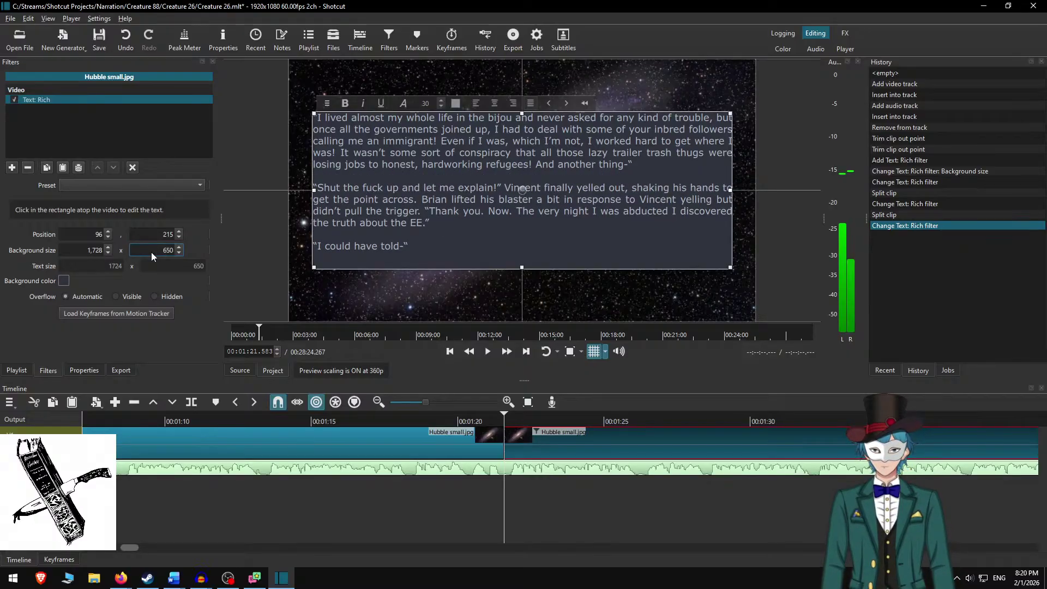
Set the text box's background height to 600 and centre the box vertically in the frame at position 96, 240.
text(0)
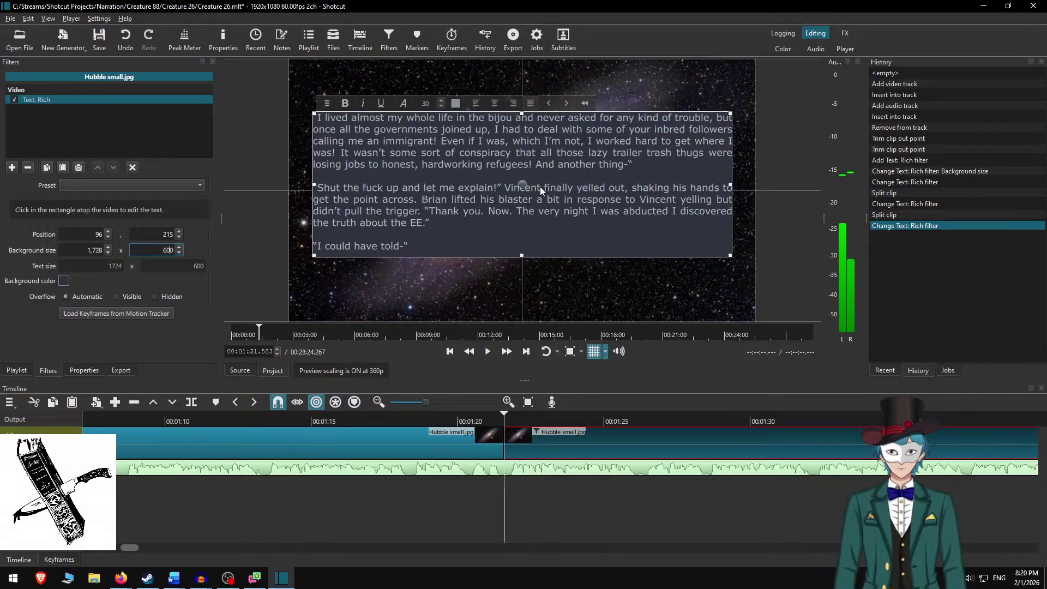
mouse_move(524, 183)
mouse_down()
mouse_move(524, 201)
mouse_move(523, 189)
mouse_up()
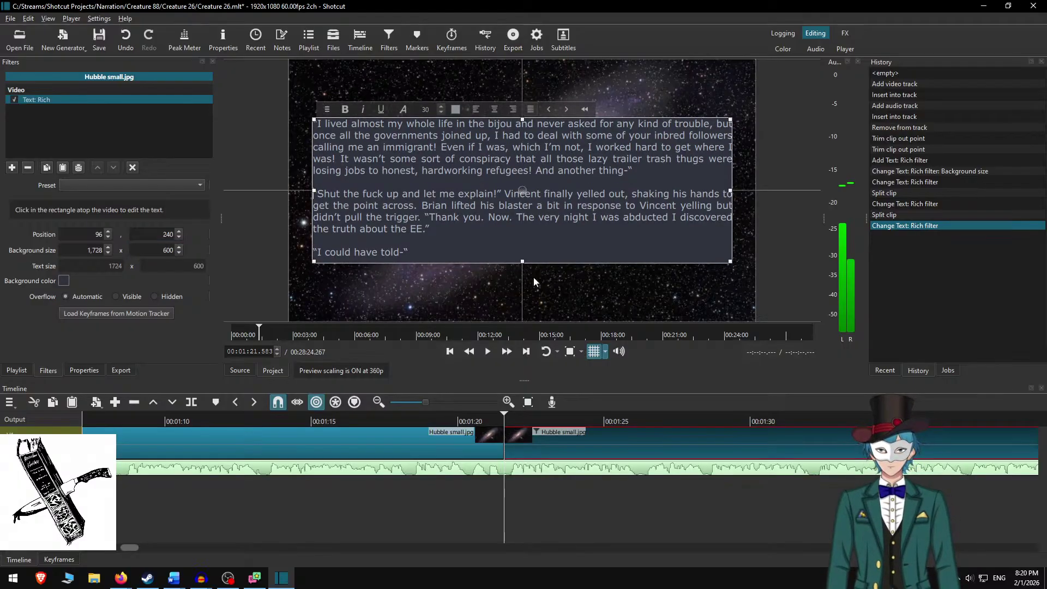
click(515, 440)
Play the narration from about 00:01:20 to 00:01:59.600 and add a comma after "yelling" in the clip's text overlay.
click(454, 421)
key(space)
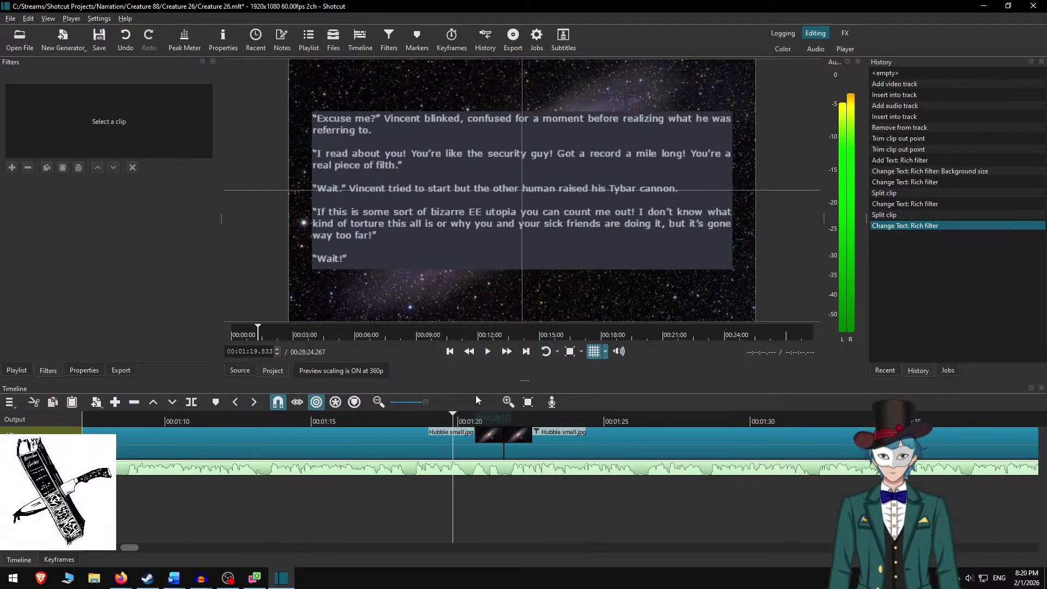
click(510, 352)
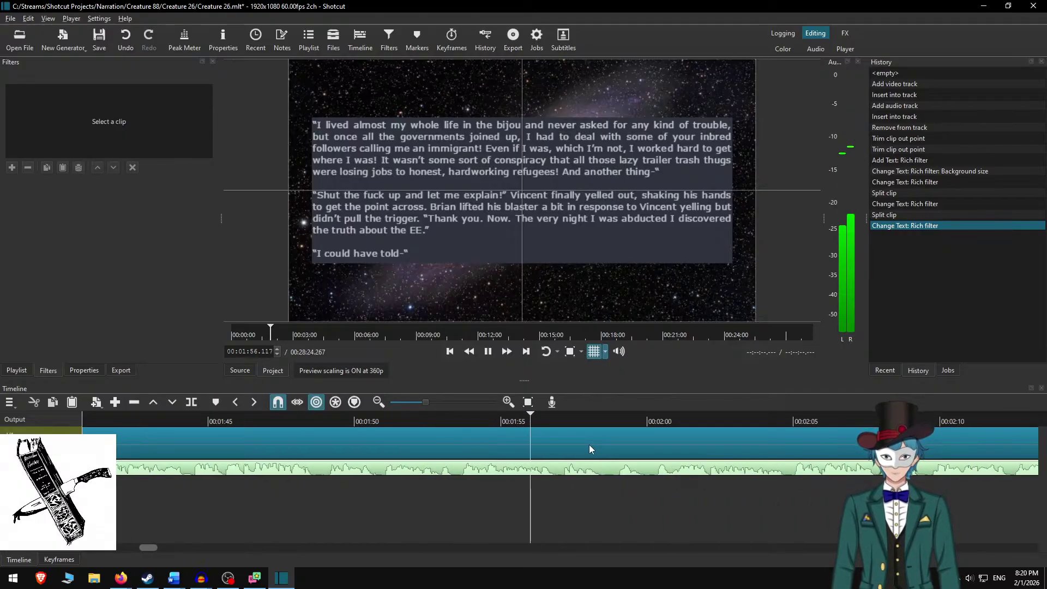
key(space)
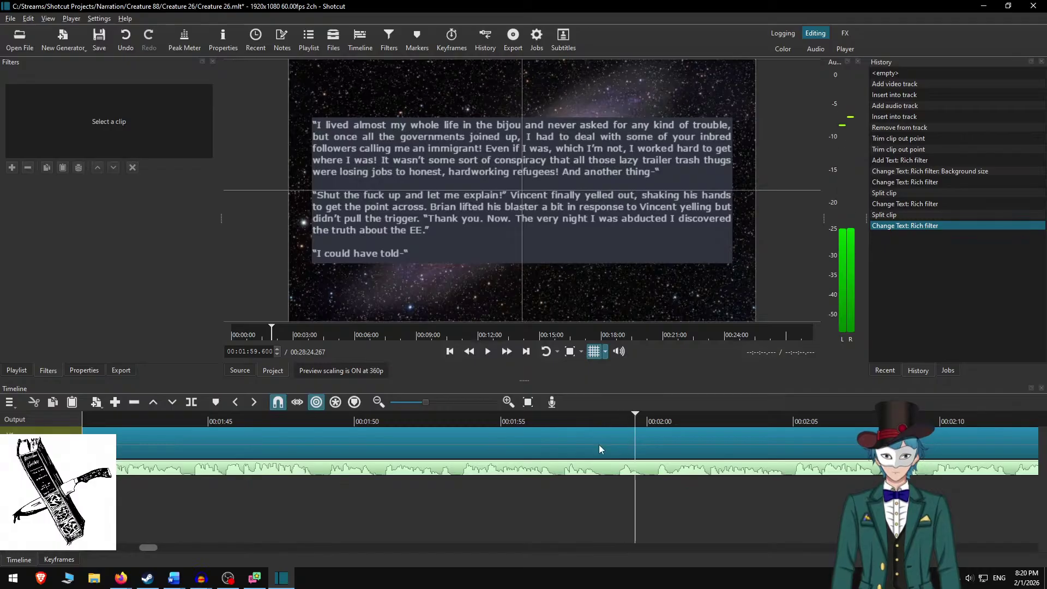
click(599, 449)
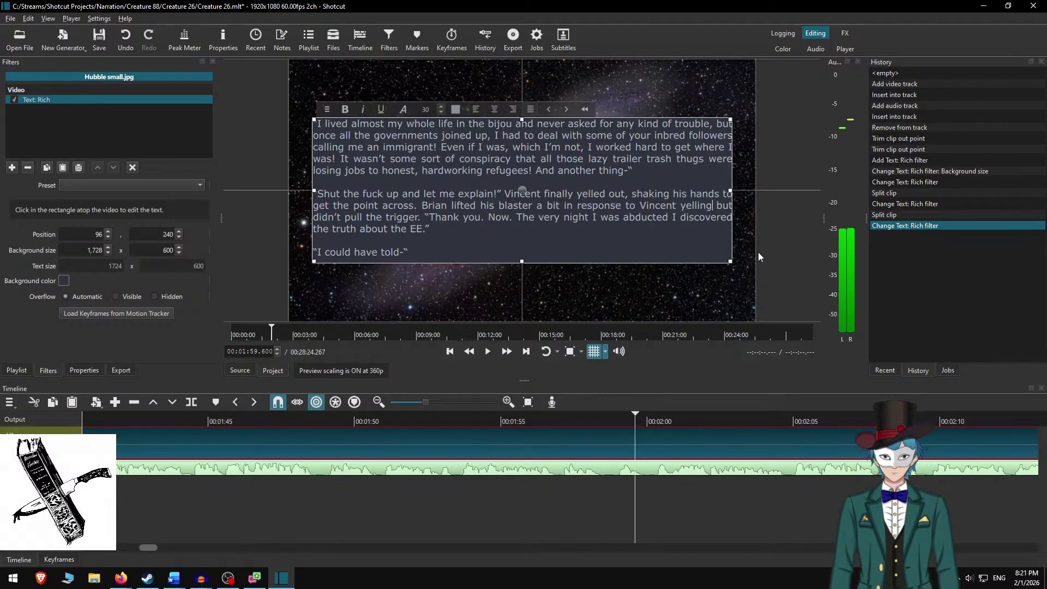
text(,)
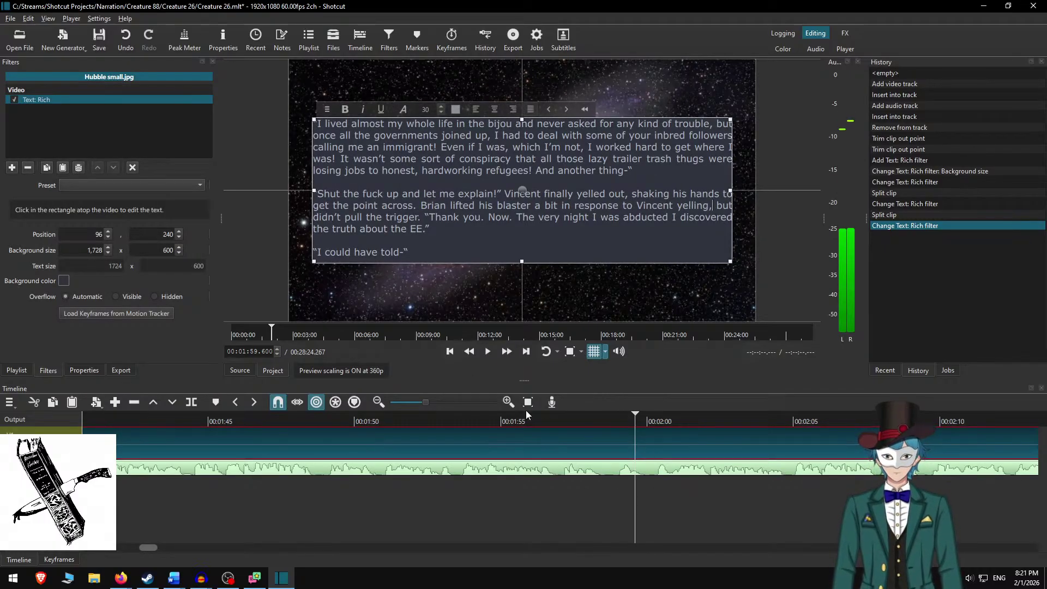
Play the narration from about 00:01:56, split the Hubble small.jpg clip at 00:02:05.950 and select the part after the cut.
click(544, 420)
key(space)
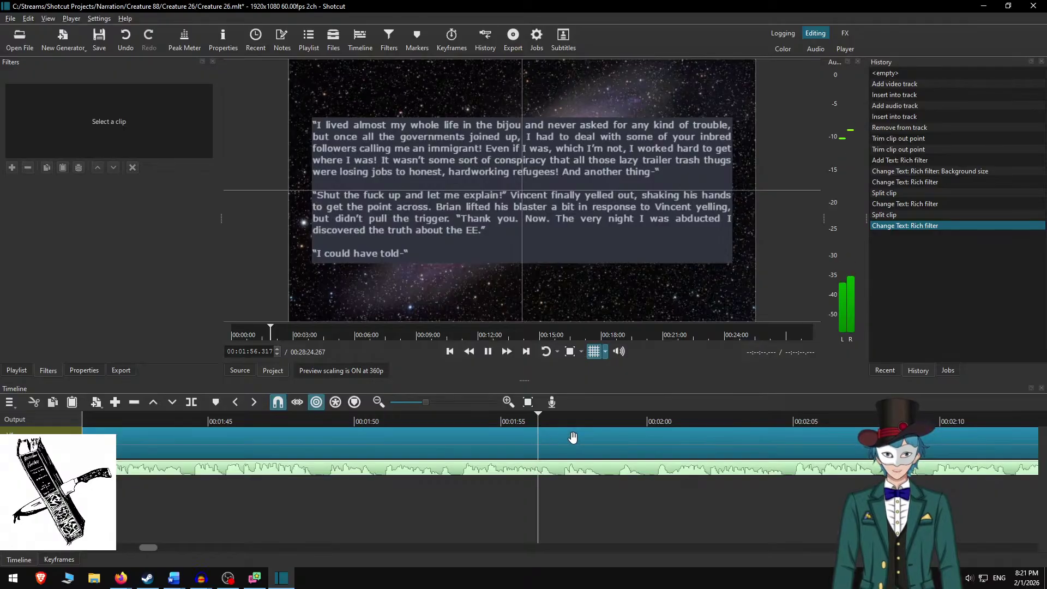
click(509, 355)
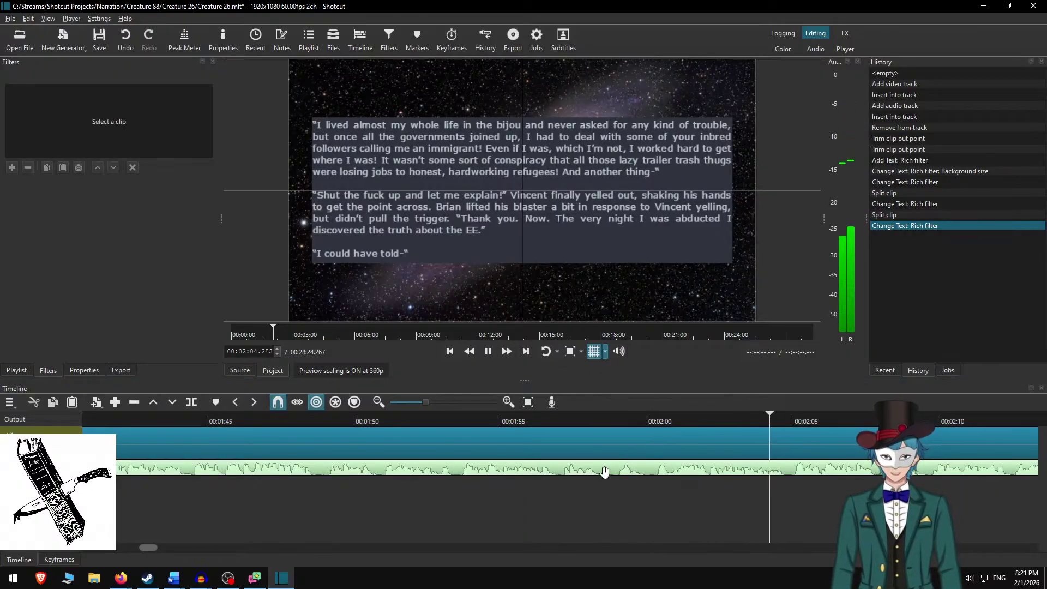
key(space)
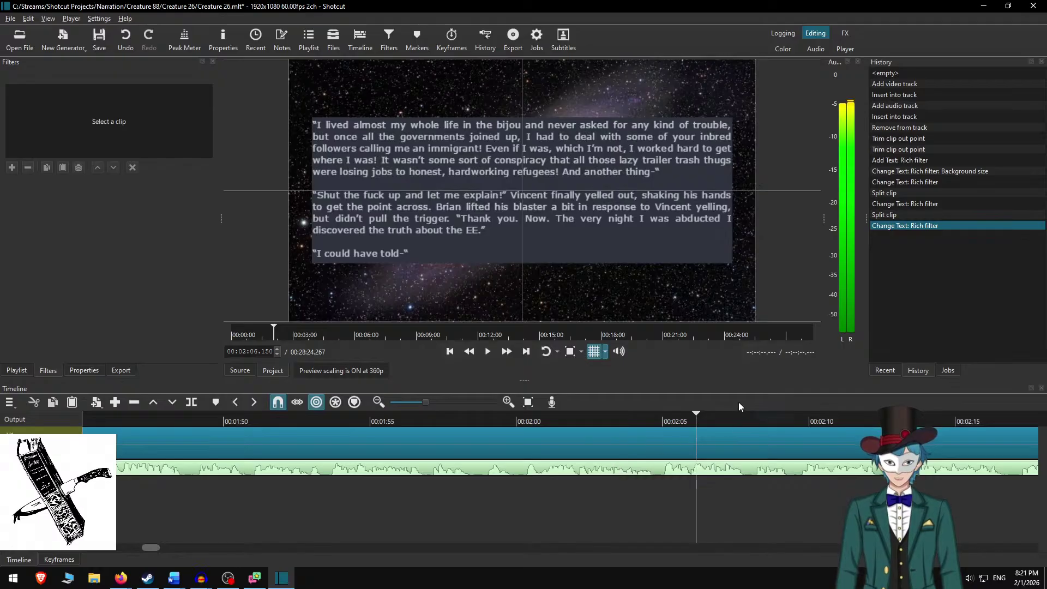
key(Left)
key(Left)
key(Left)
key(Left)
key(Left)
key(Left)
key(Left)
key(Left)
key(Left)
key(Left)
key(Left)
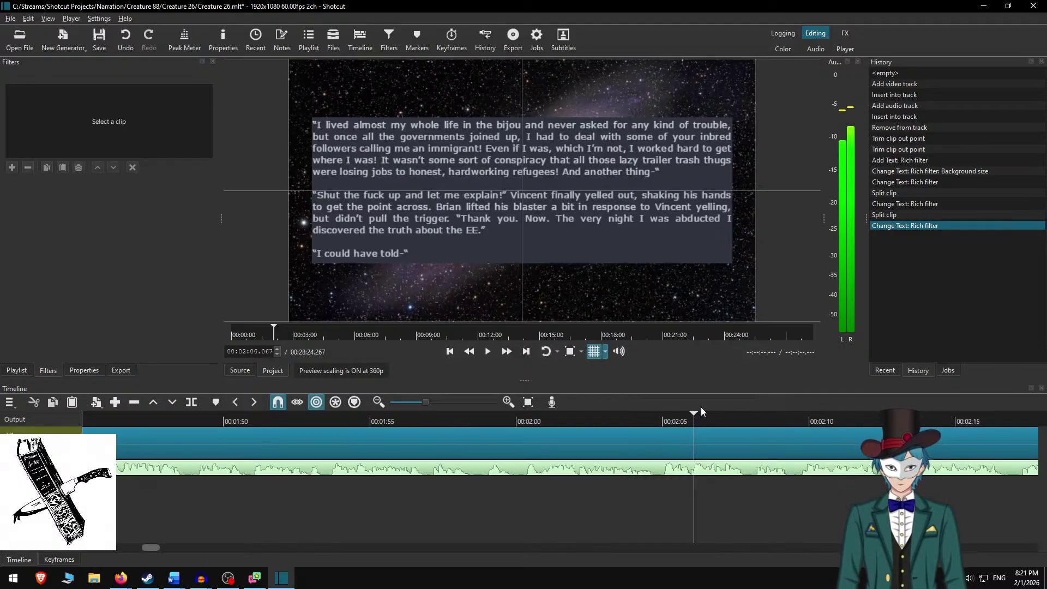
key(Left)
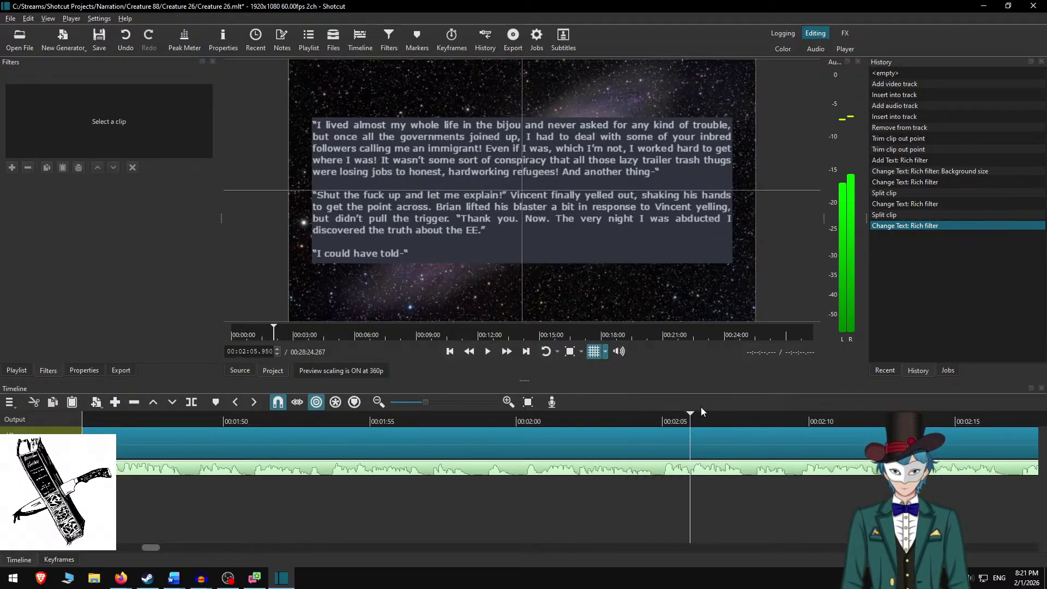
key(o)
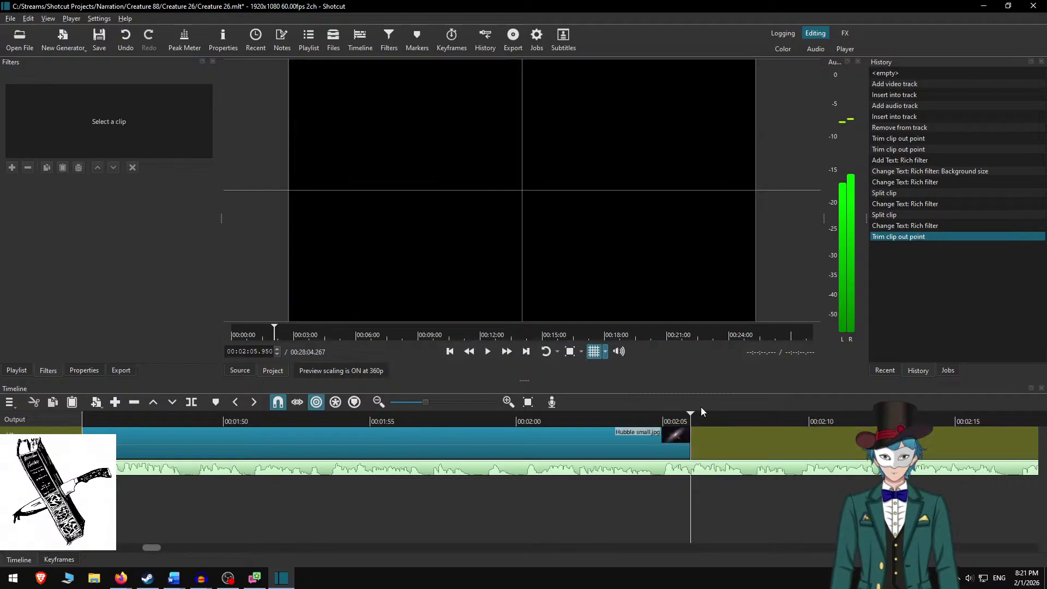
key(ctrl+z)
key(s)
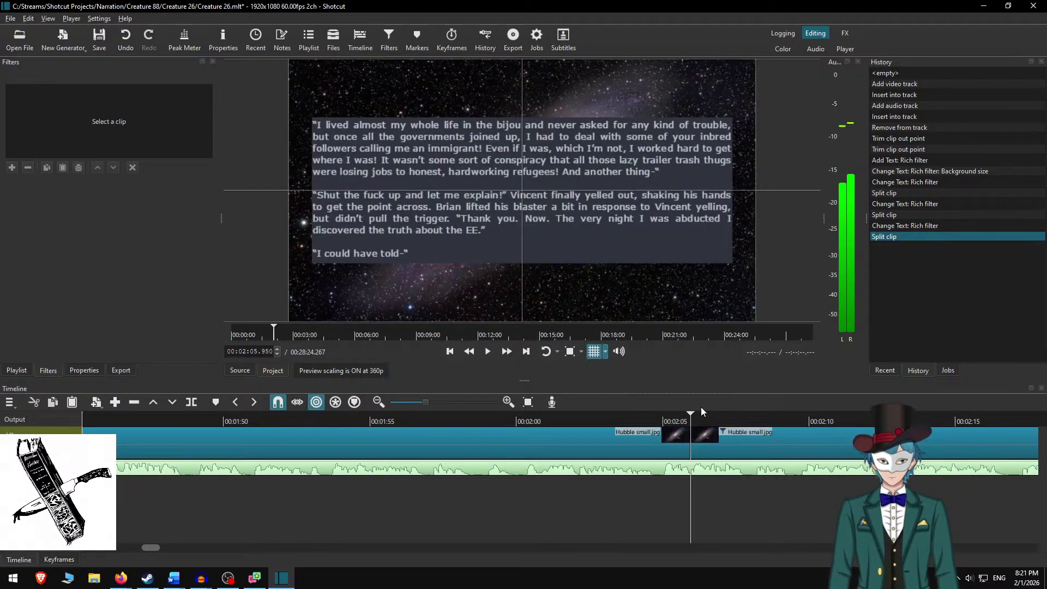
click(725, 436)
Switch to Creature 26.docx, remove the used passage and copy the text from "Please let me finish!" through "What about you?".
key(alt+Tab)
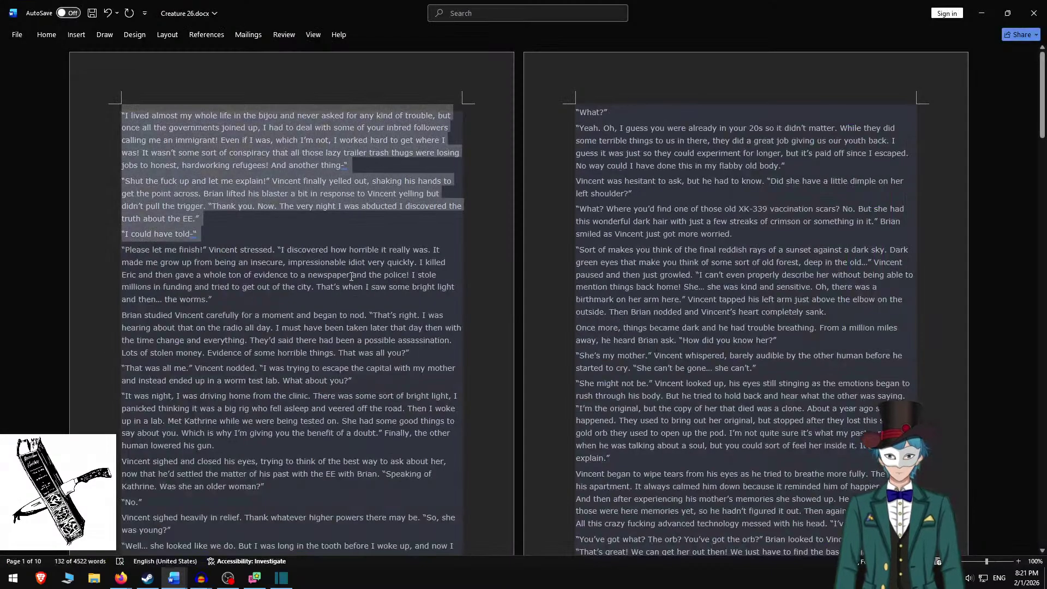
key(Delete)
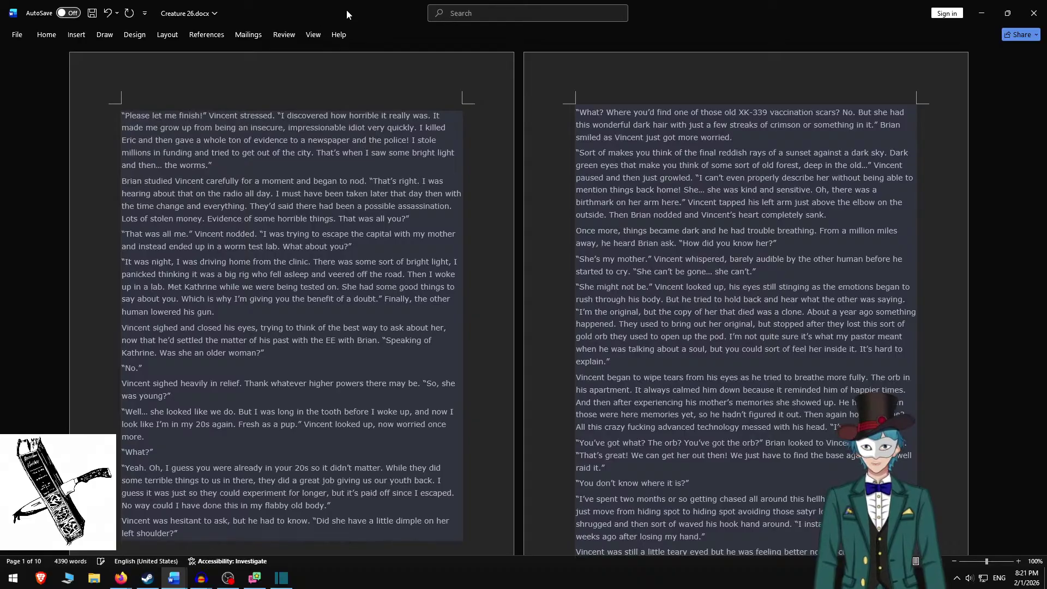
shift+click(379, 243)
key(ctrl+c)
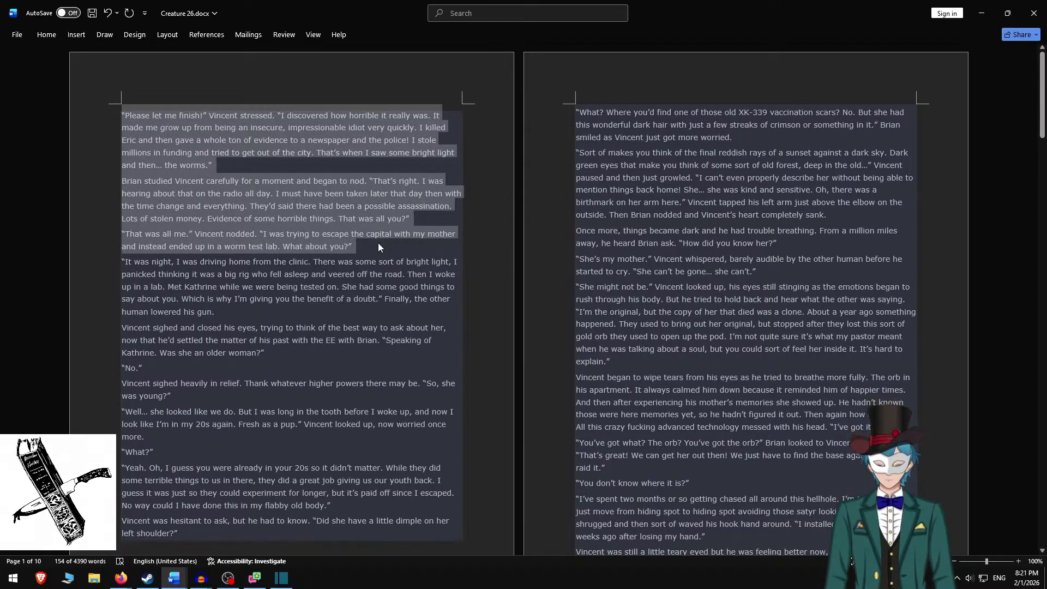
Back in Shotcut, replace the new clip's text with the copied "Please let me finish!" passage and separate its paragraphs with blank lines.
key(alt+Tab)
key(ctrl+a)
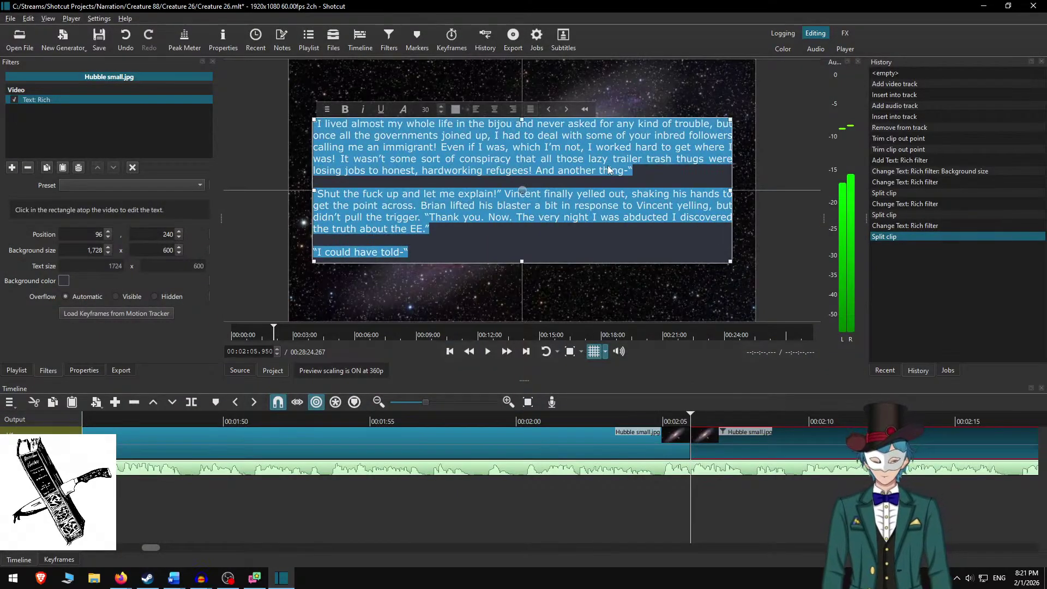
key(ctrl+v)
key(Return)
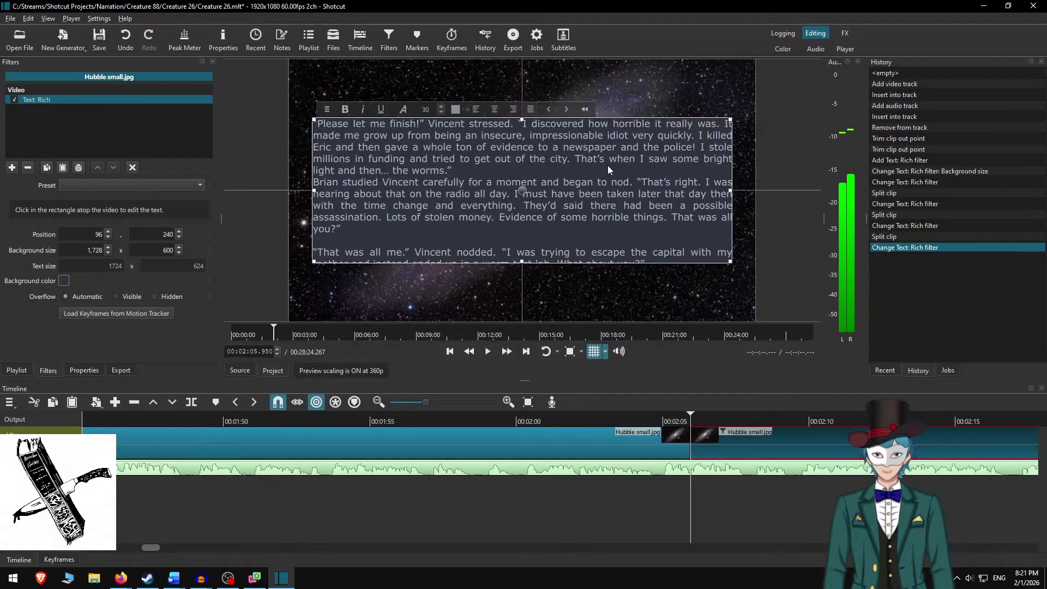
click(607, 166)
key(Return)
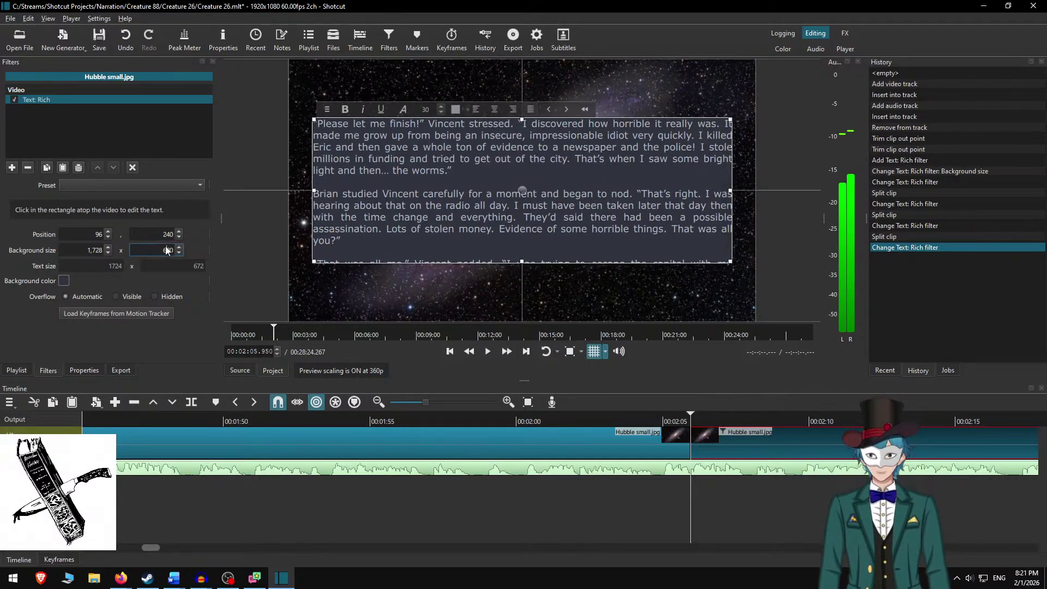
Set the text box's background height to 700 and centre the box vertically in the frame at position 96, 190.
text(7)
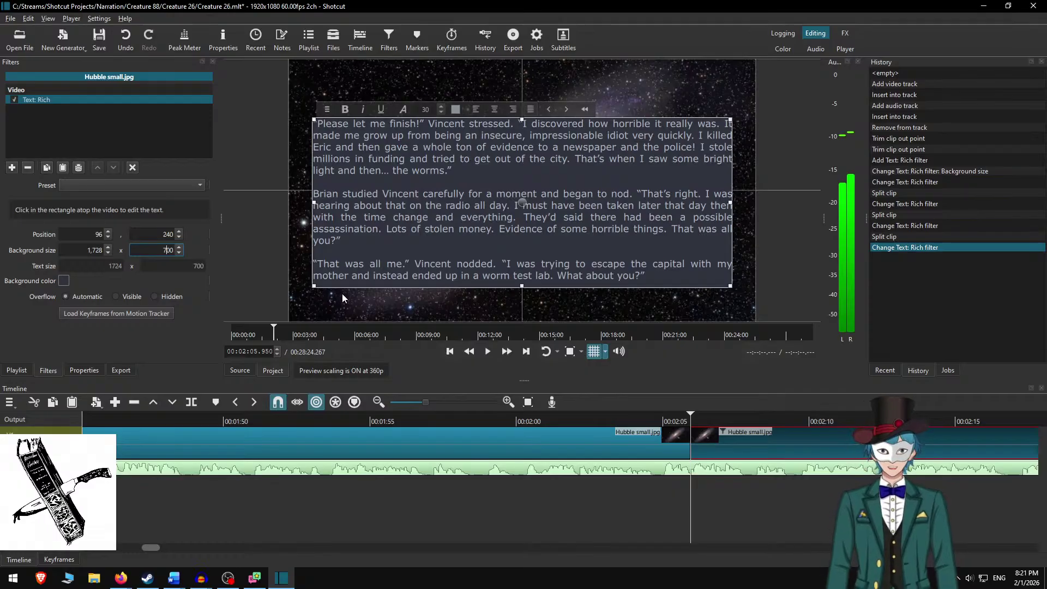
drag(523, 202, 522, 185)
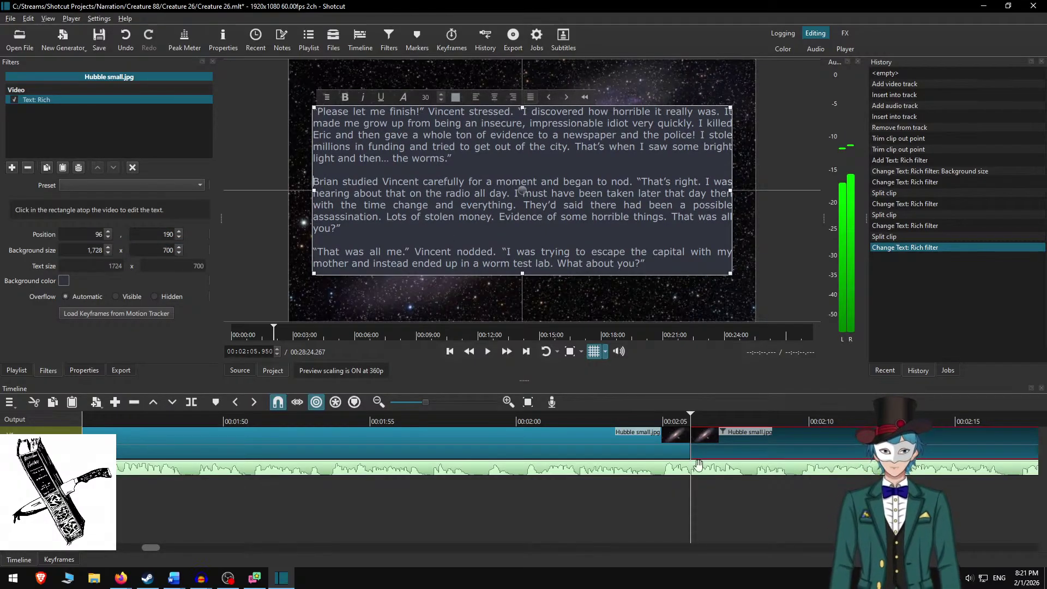
click(717, 429)
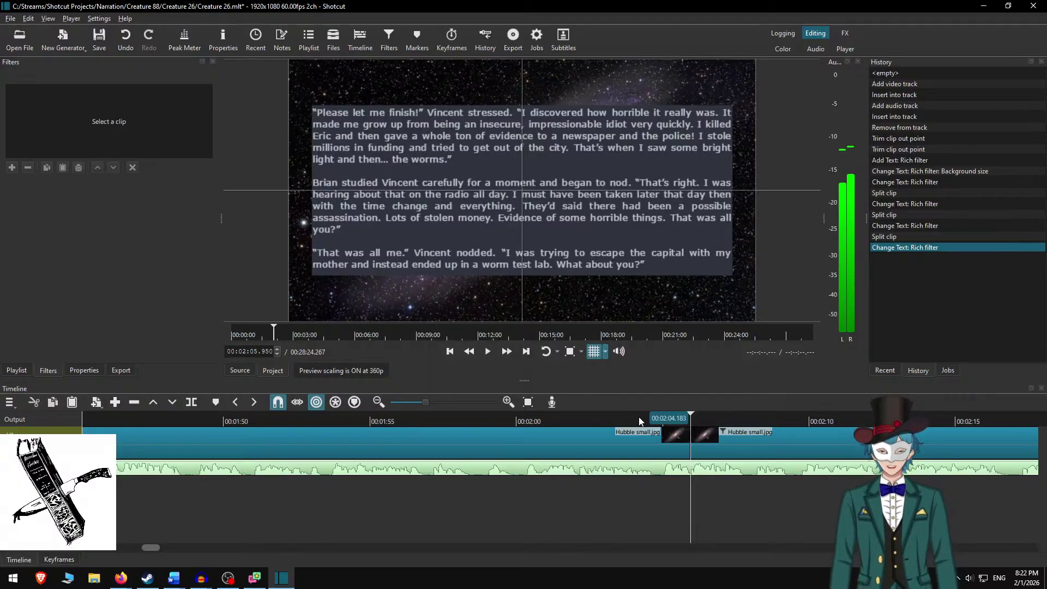
Play the narration from 00:02:02.417 across the cut to follow the "Please let me finish!" overlay against the audio.
click(587, 420)
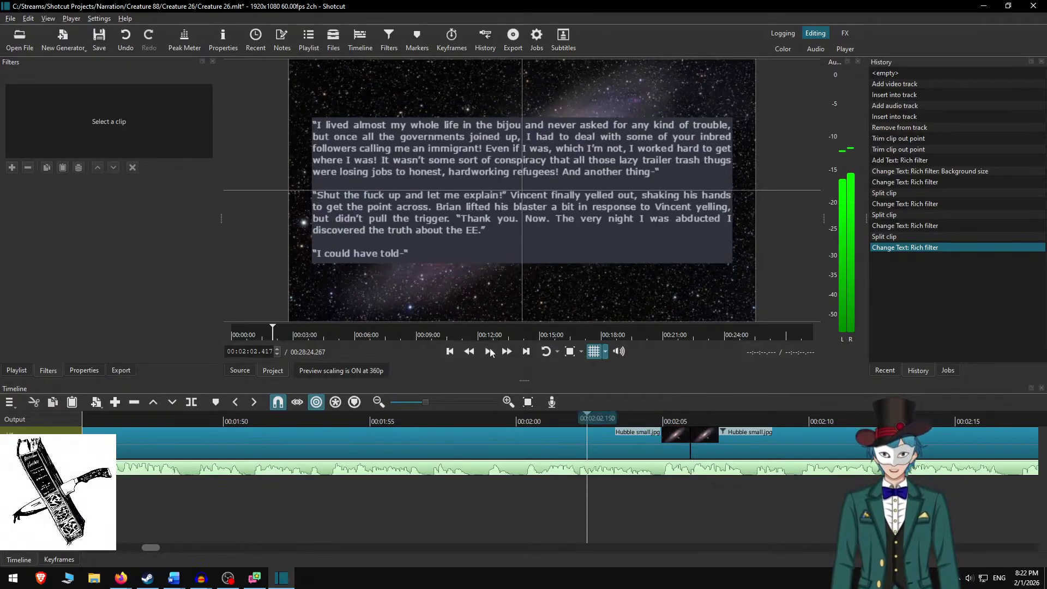
click(489, 351)
click(503, 353)
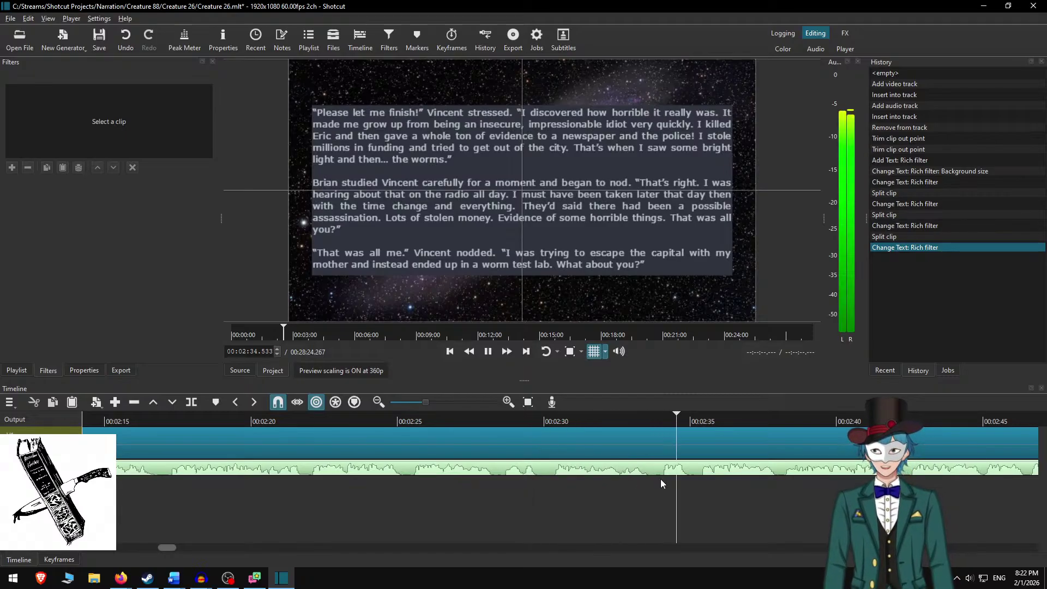
key(space)
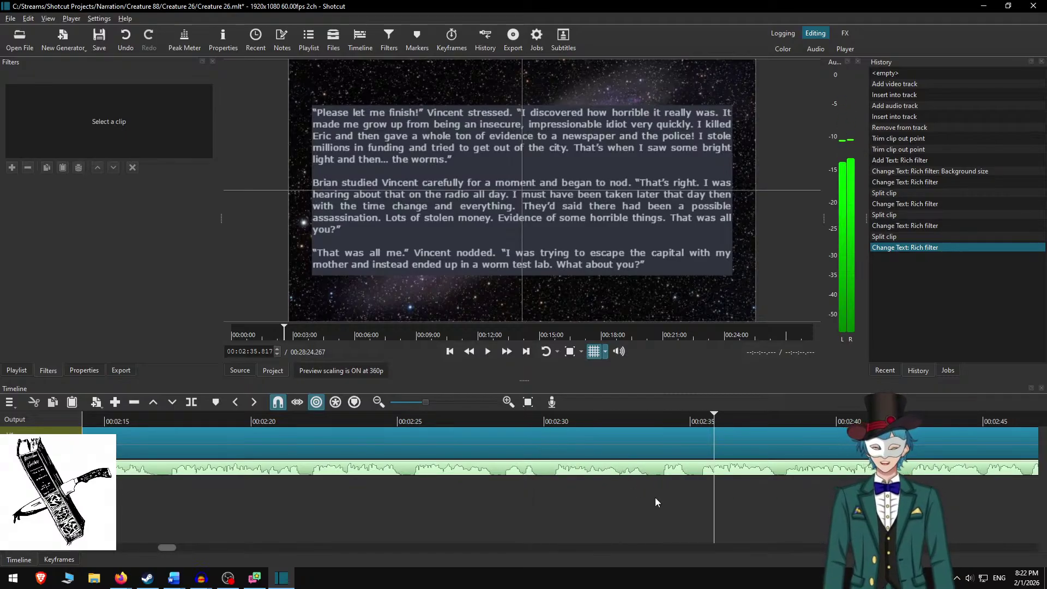
scroll(656, 496, right, 2)
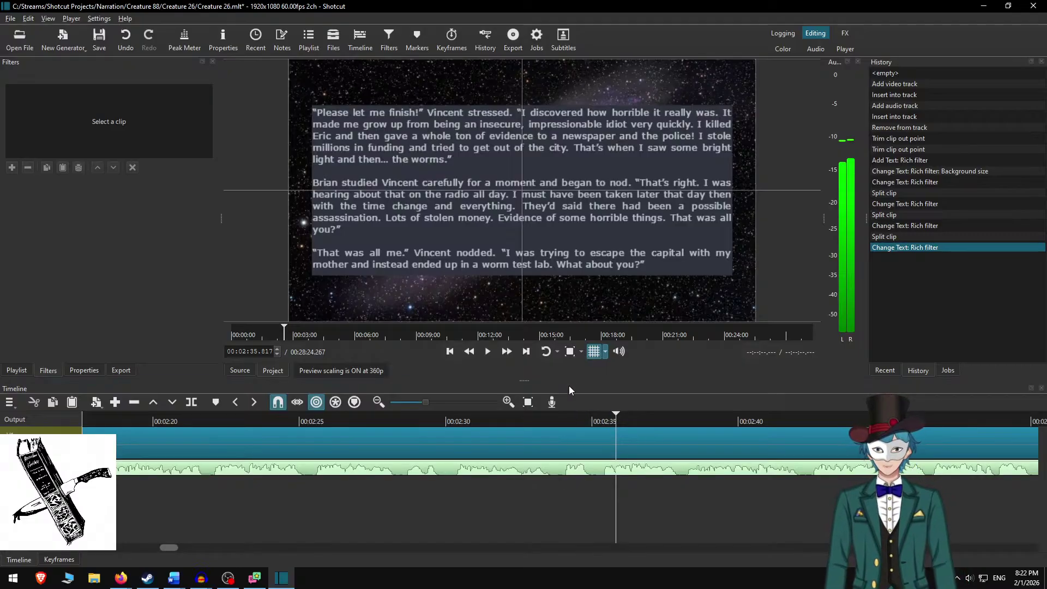
click(543, 418)
click(505, 354)
click(504, 351)
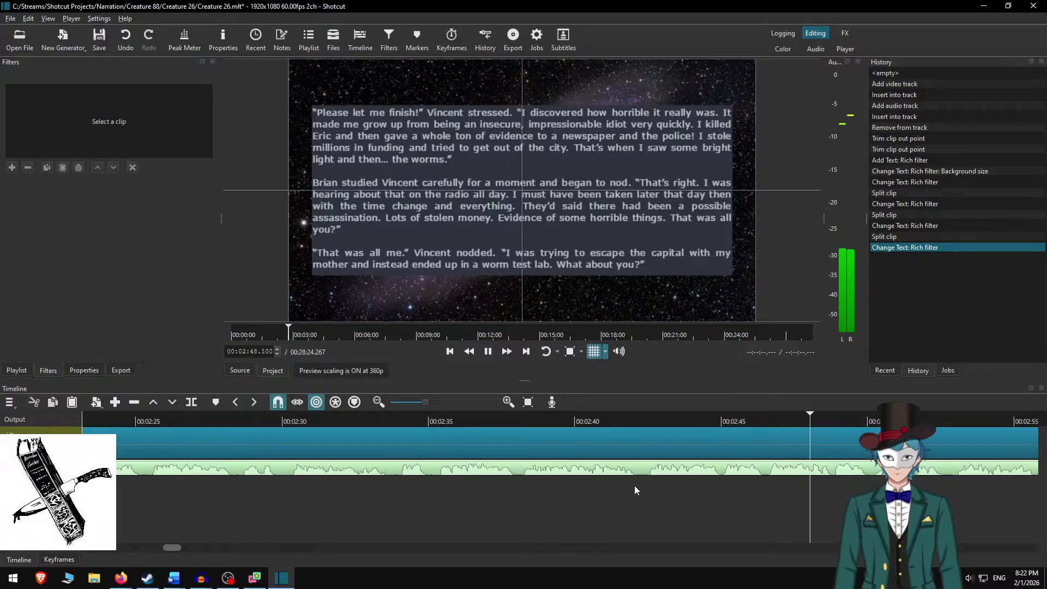
key(space)
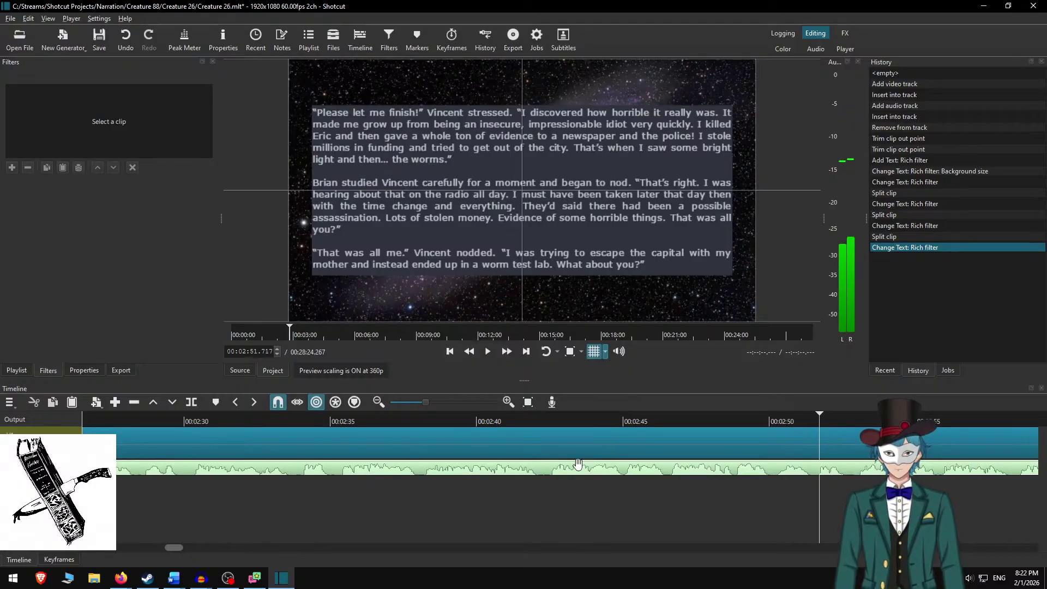
Replay the narration from about 00:02:31 to 00:02:57.317 and add a comma after "mother" in the overlay's last paragraph.
click(211, 415)
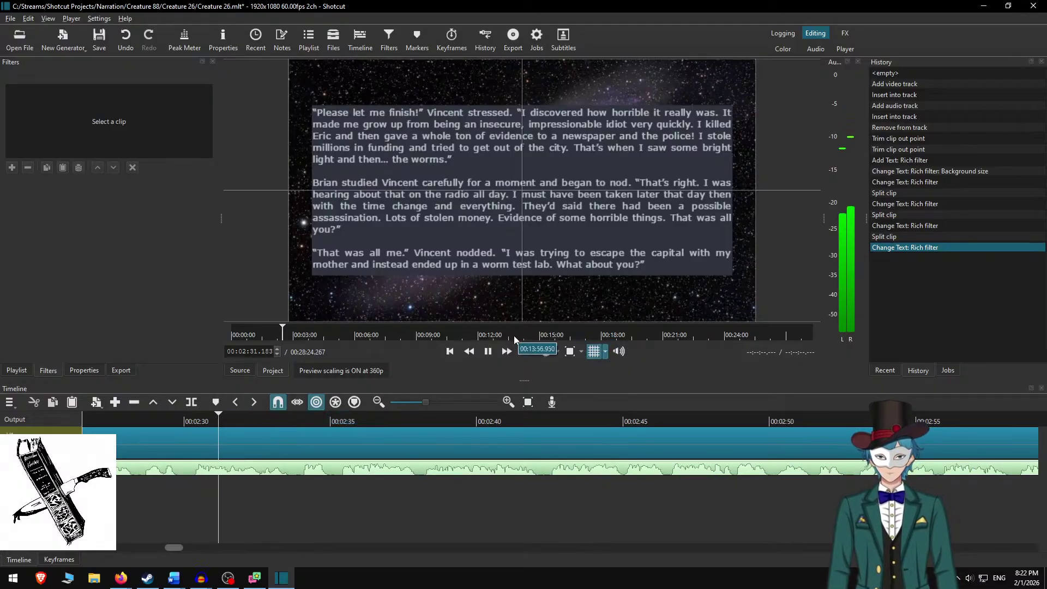
click(507, 351)
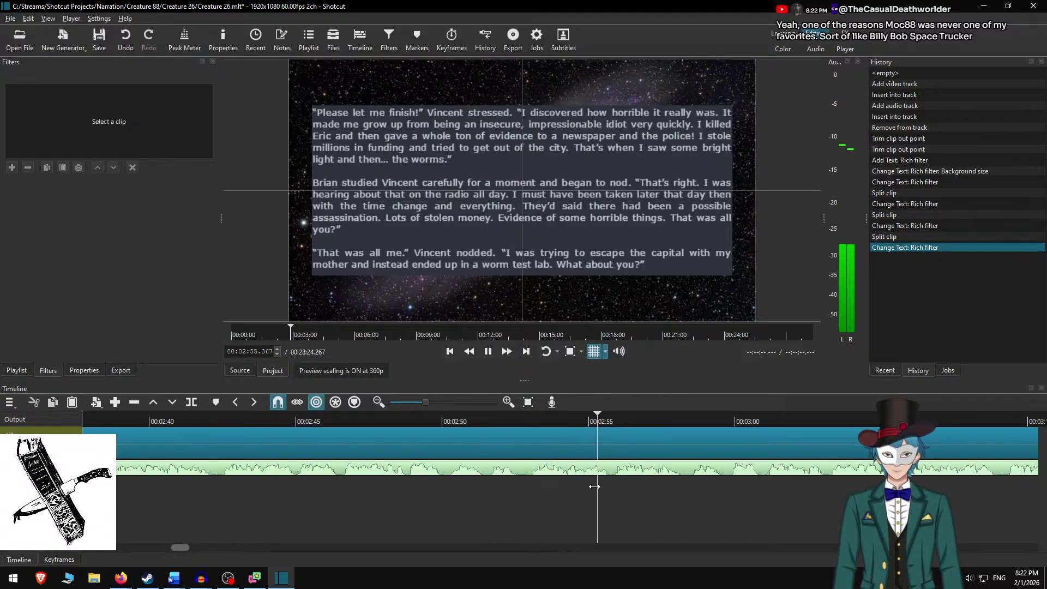
key(space)
click(559, 442)
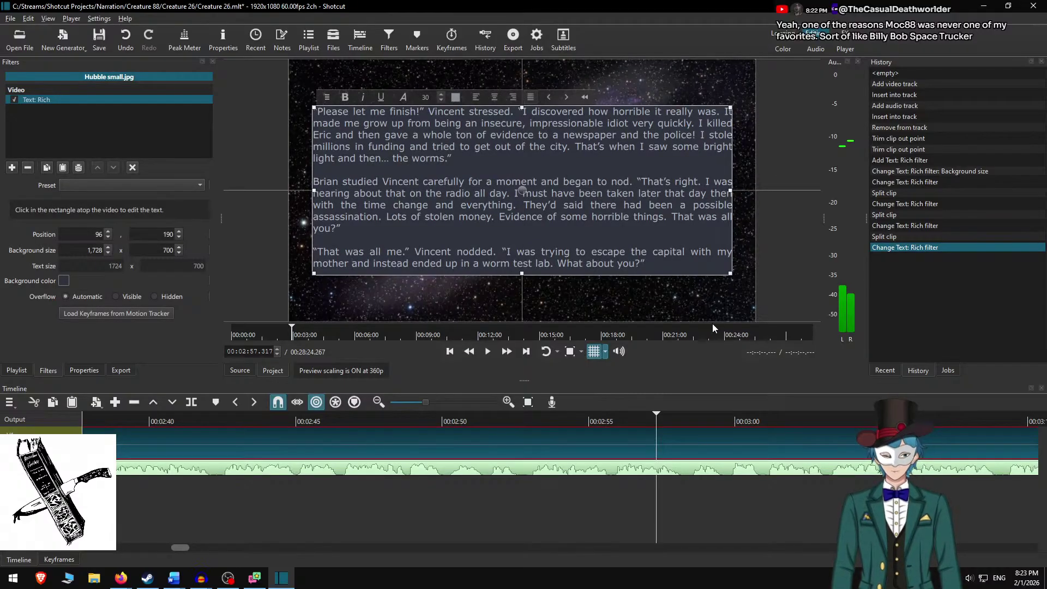
key(Left)
text(,)
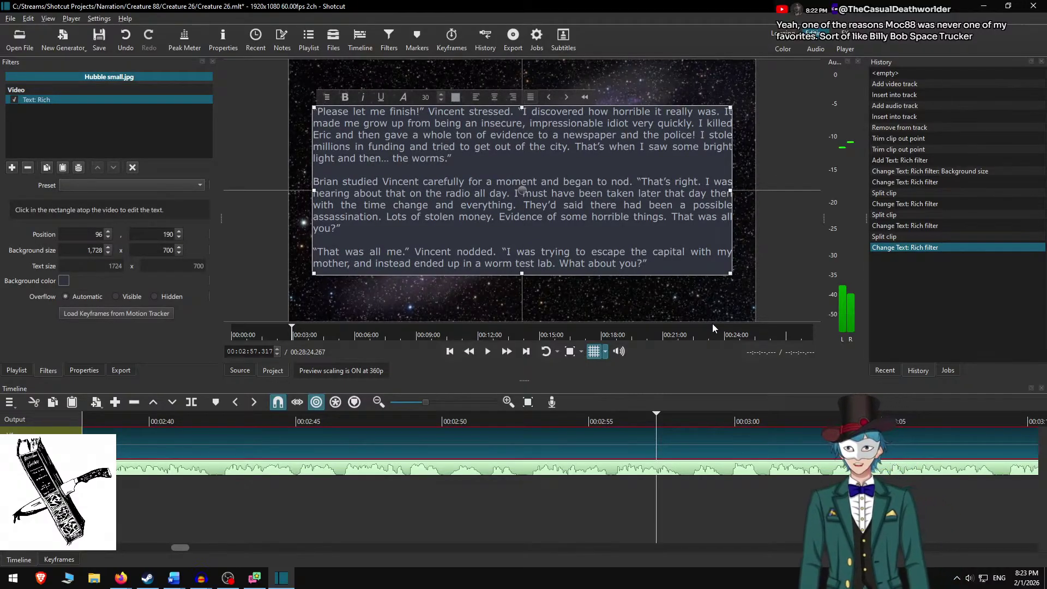
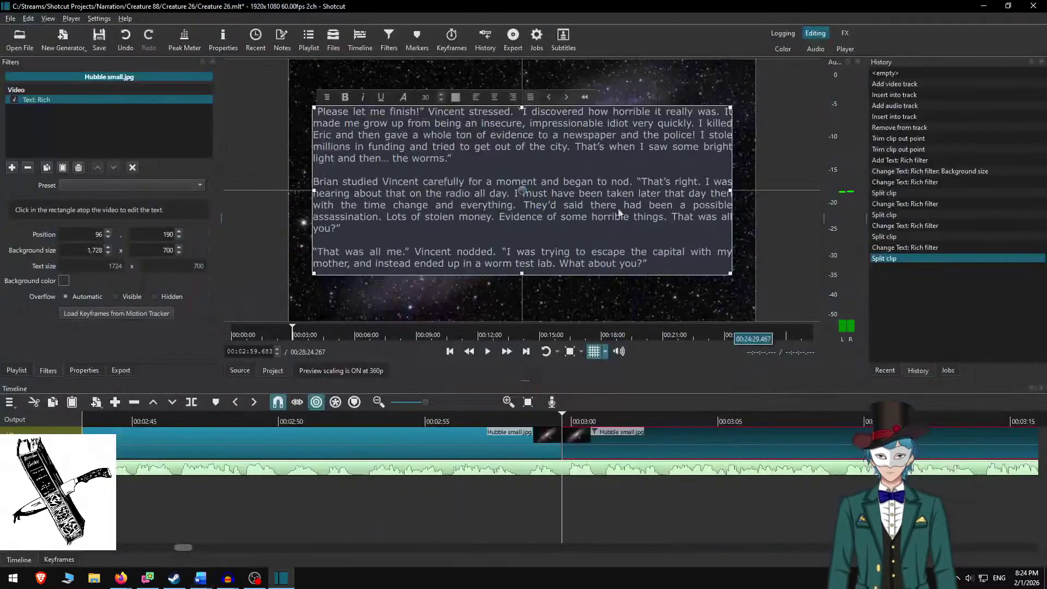
Replace the text of the clip after the 00:02:59.683 cut with the "It was night" passage and separate its paragraphs with blank lines.
key(ctrl+a)
text("It was night, I was driving home from the clinic. There was some sort of bright light, I panicked thinking it was a big rig who fell asleep and veered off the road. Then I woke up in a lab. Met Kathrine while we were being tested on. She had some good things to say about you. Which is why I’m giving you the benefit of a doubt." Finally, the other human lowered his gun. Vincent sighed and closed his eyes, trying to think of the best way to ask about her, now that he’d settled the matter of his past with the EE with Brian. "Speaking of Kathrine. Was she an older woman?" "No." Vincent sighed heavily in relief. Thank whatever higher powers there may be. "So, she was young?")
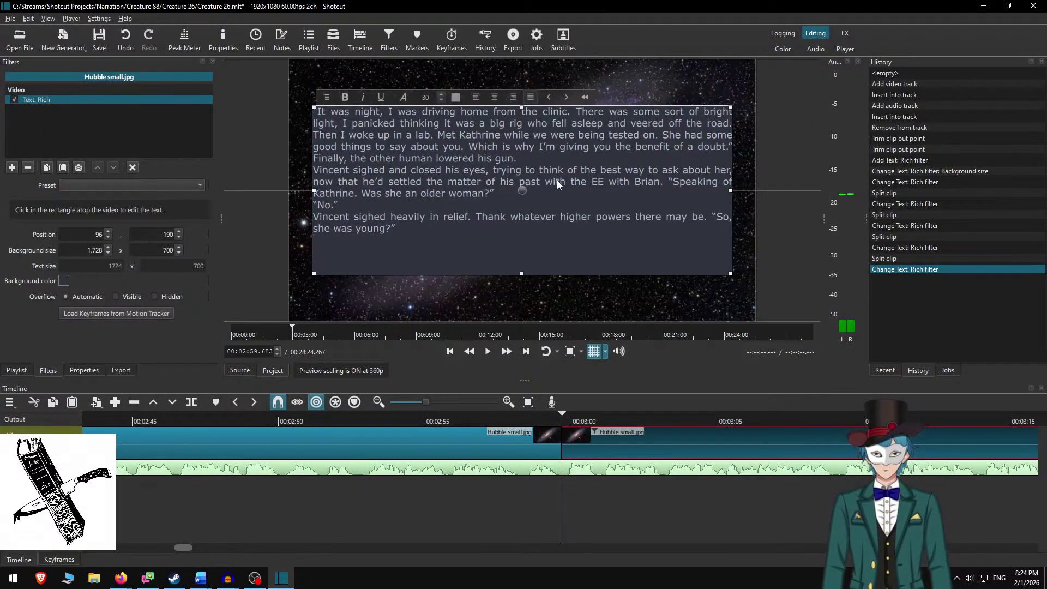
key(Return)
key(Down)
key(Return)
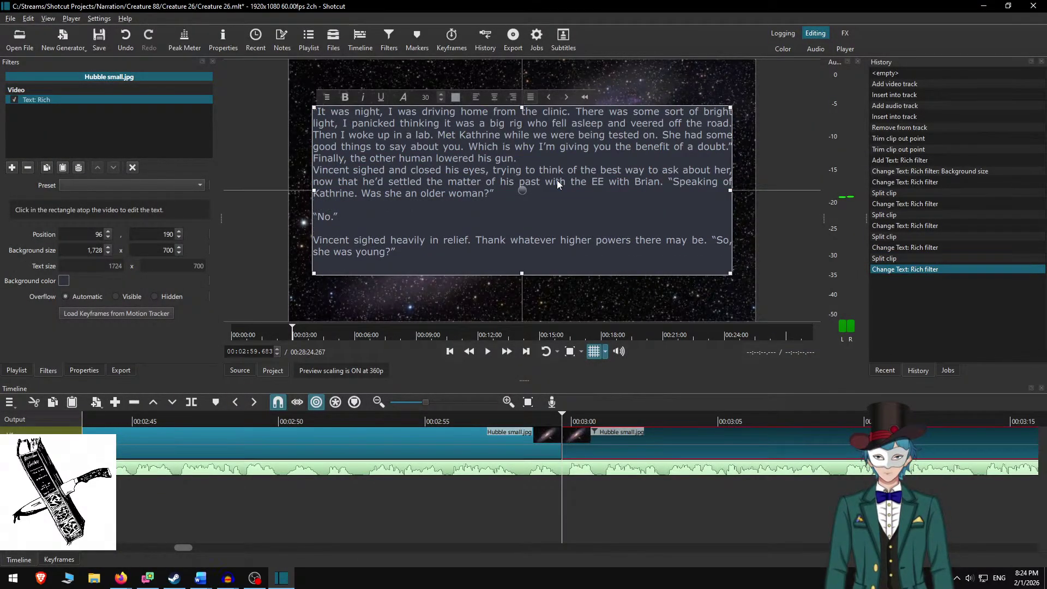
key(Return)
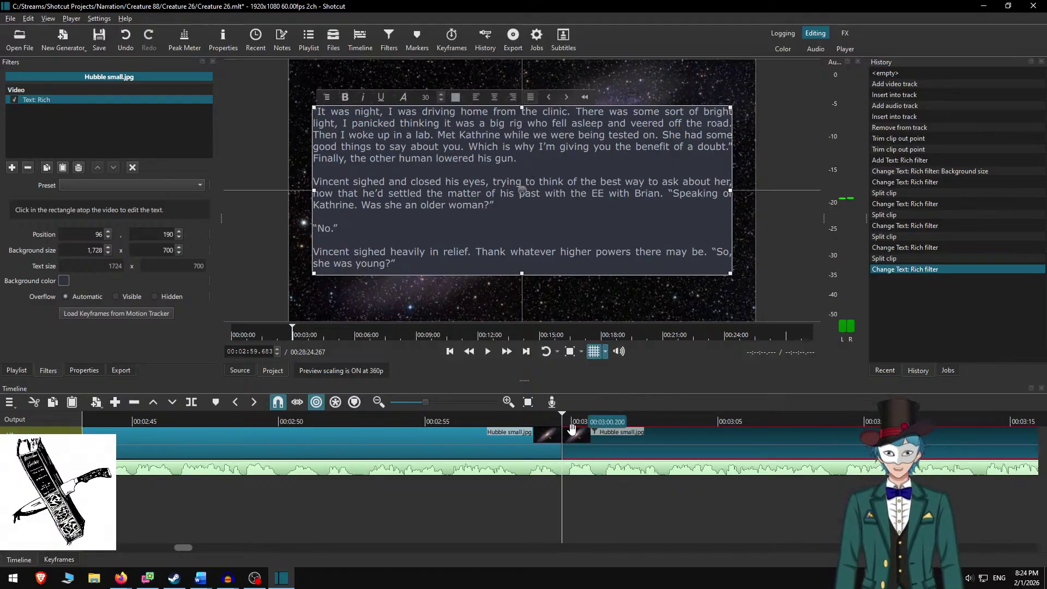
Play the narration from 00:02:56.400 across the 00:02:59.683 cut to follow the "It was night" overlay against the audio.
key(ctrl+d)
click(464, 421)
key(space)
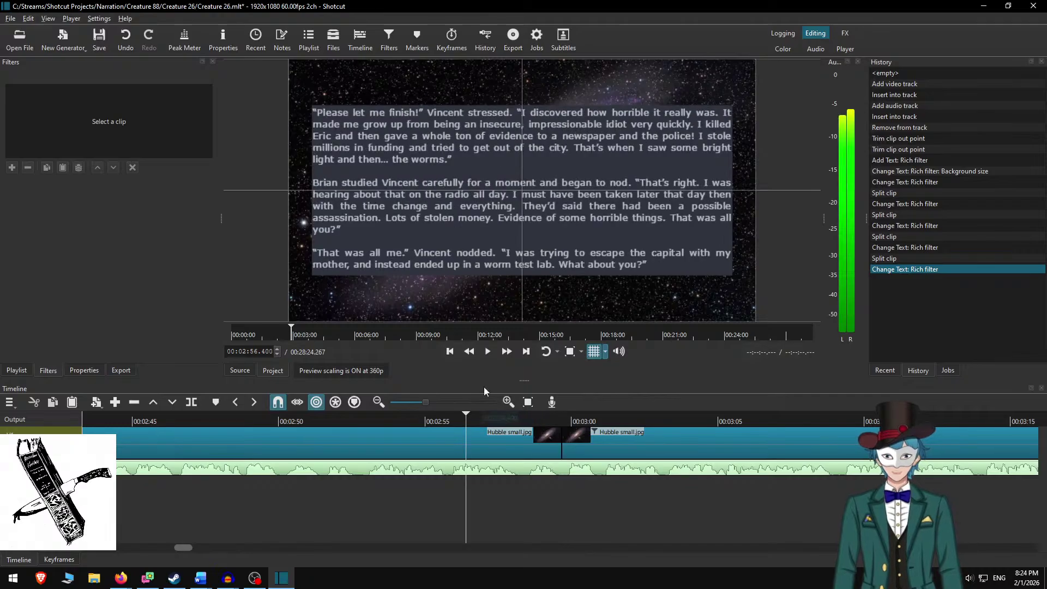
click(532, 422)
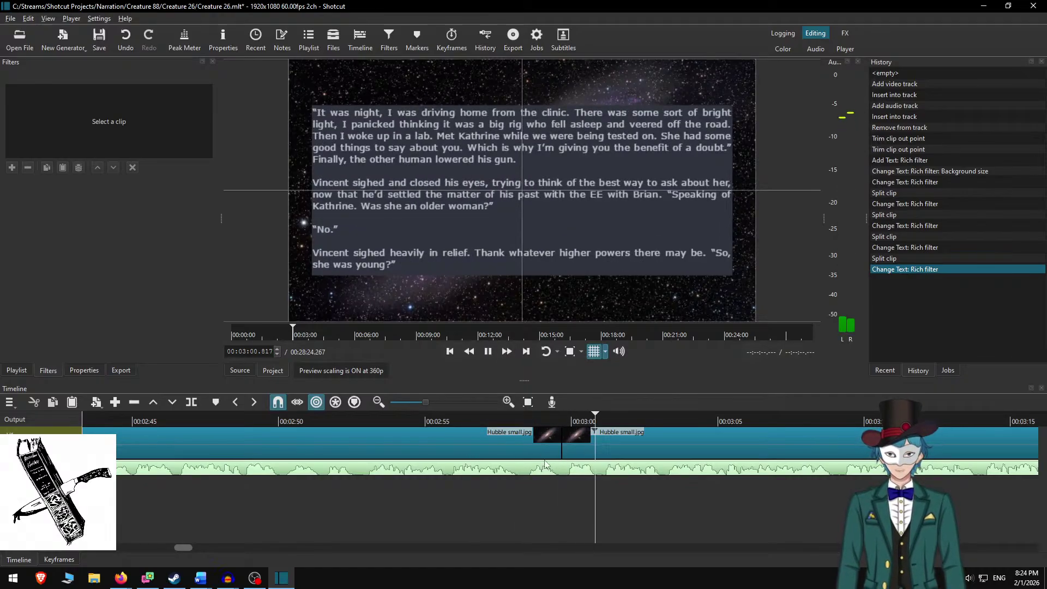
click(628, 422)
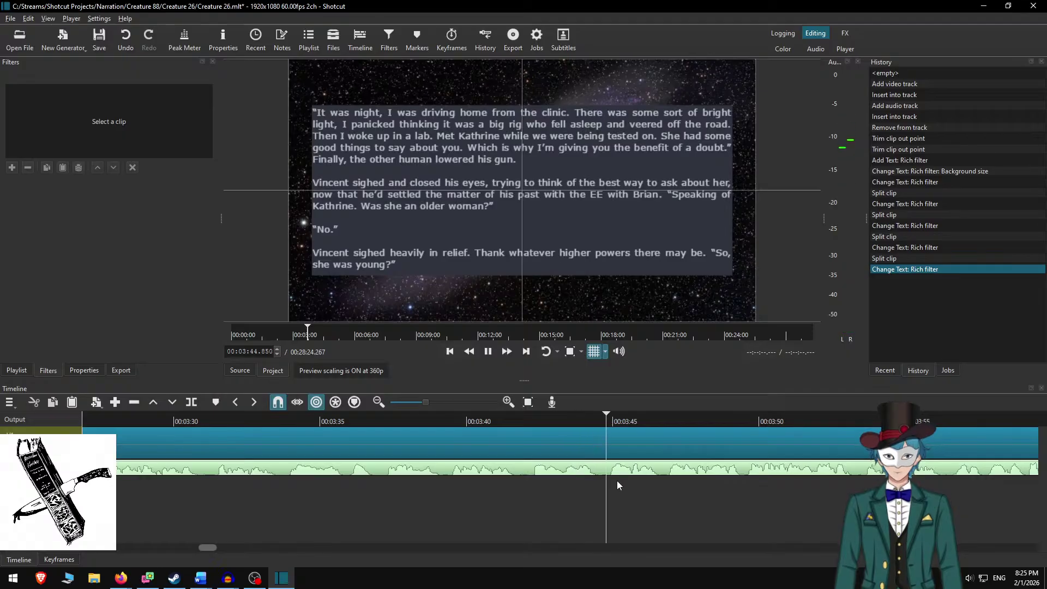
Stop playback, split the background clip at 00:03:44.733 and select the part after the cut.
key(space)
click(566, 420)
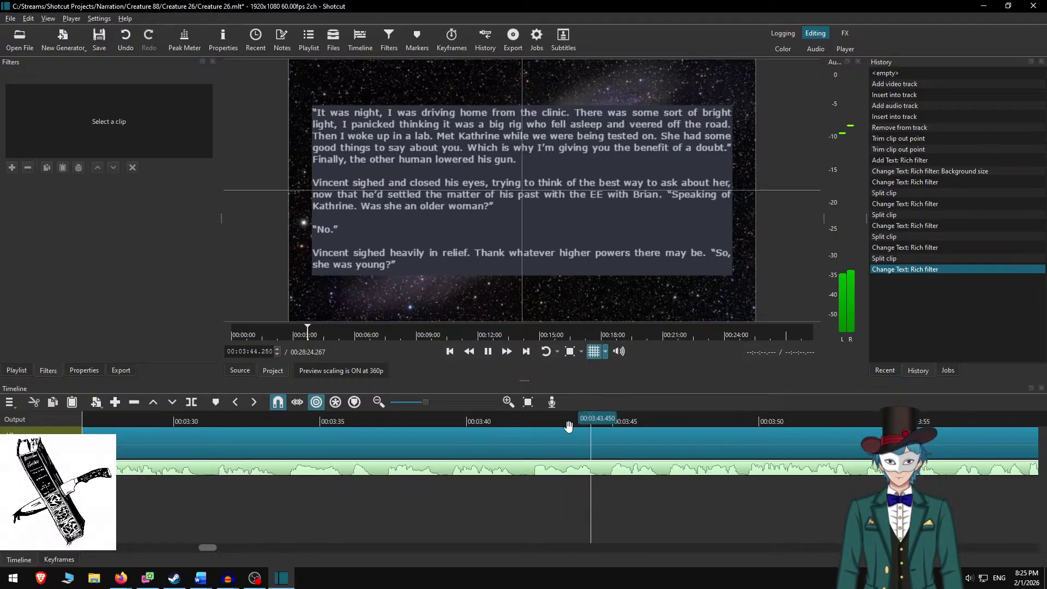
key(s)
click(659, 435)
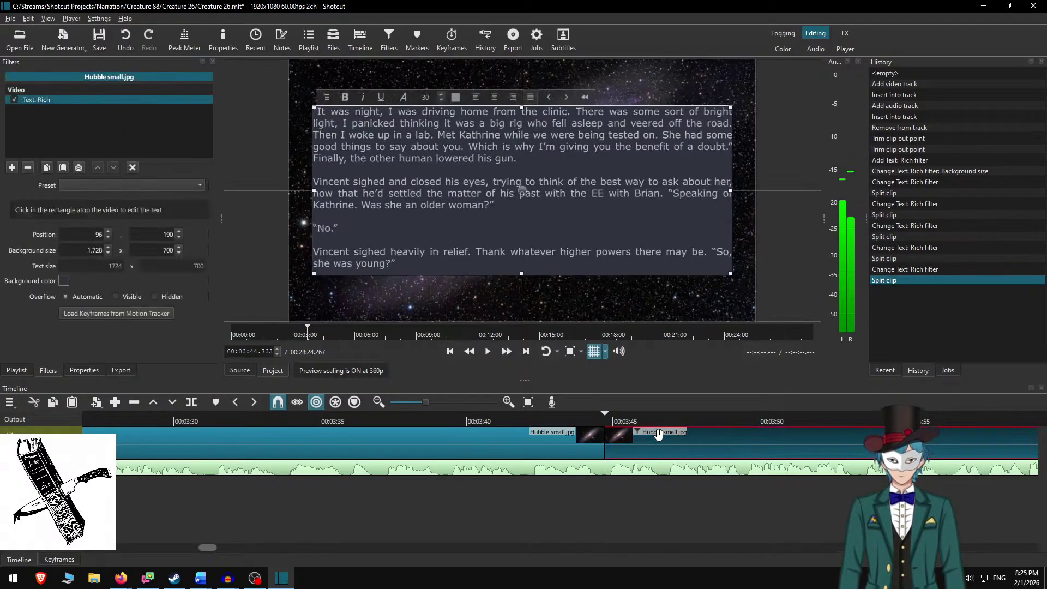
Switch to the Word story document, delete the used "It was night" passage and copy the text from "Well… she looked" through "left shoulder?".
key(alt+Tab)
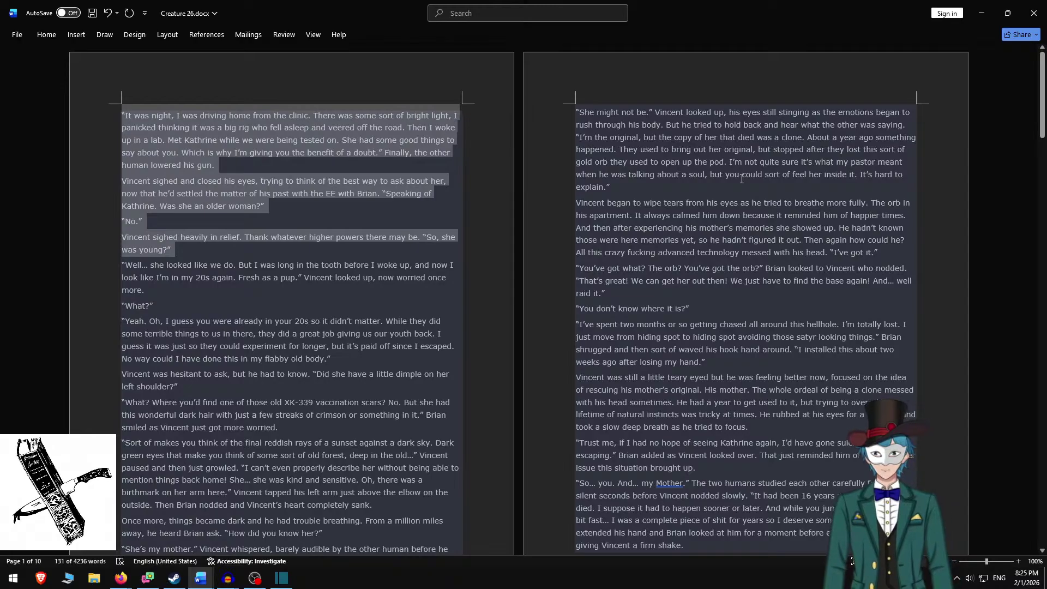
key(Delete)
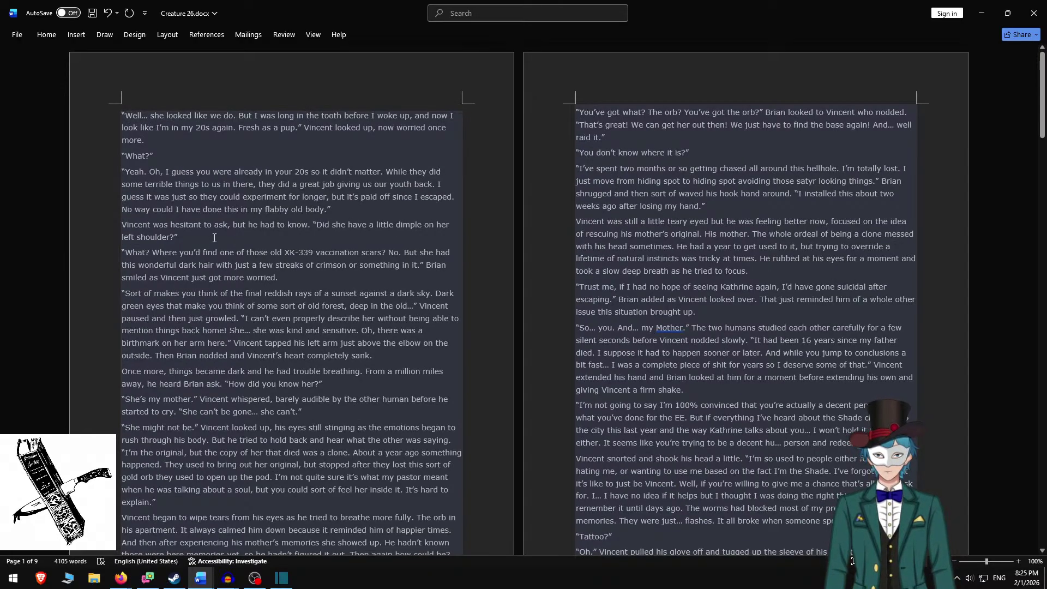
shift+click(215, 238)
key(alt+Tab)
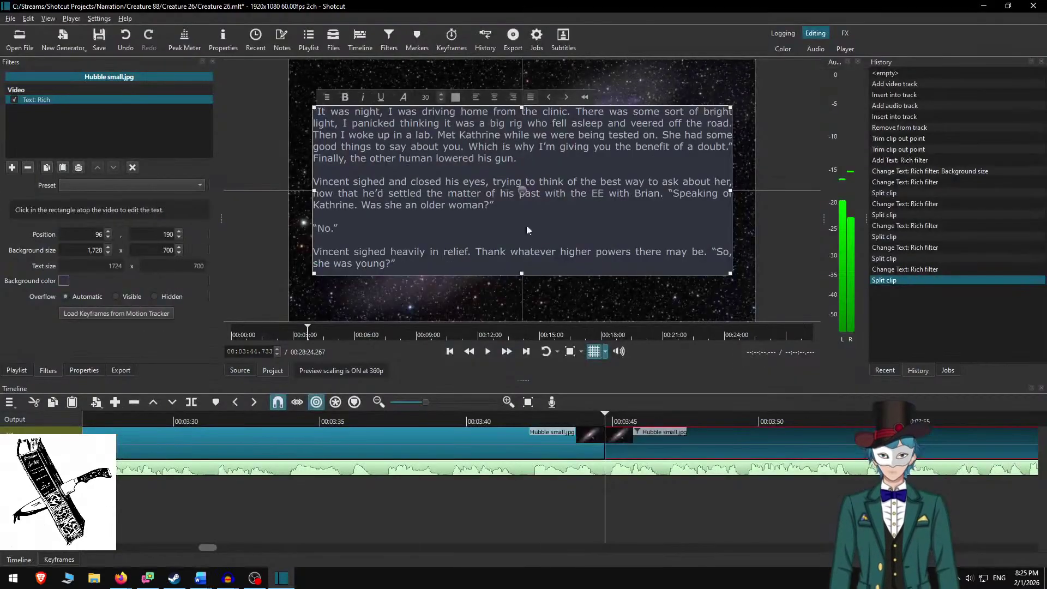
Replace the overlay text after the 00:03:44.733 cut with the "Well… she looked like we do" passage and separate its paragraphs with blank lines.
key(ctrl+a)
text("Well… she looked like we do. But I was long in the booth before I woke up, and now I look like I’m in my 20s again. Fresh as a pup." Vincent looked up, now worried once more. "What?" "Yeah. Oh, I guess you were already in your 20s so it didn’t matter. While they did some terrible things to us in there, they did a great job giving us our youth back. I guess it was just so they could experiment for longer, but it’s paid off since I escaped. No way could I have done this in my flabby old body." Vincent was hesitant to ask, but he had to know. "Did she have a little dimple on her left shoulder?")
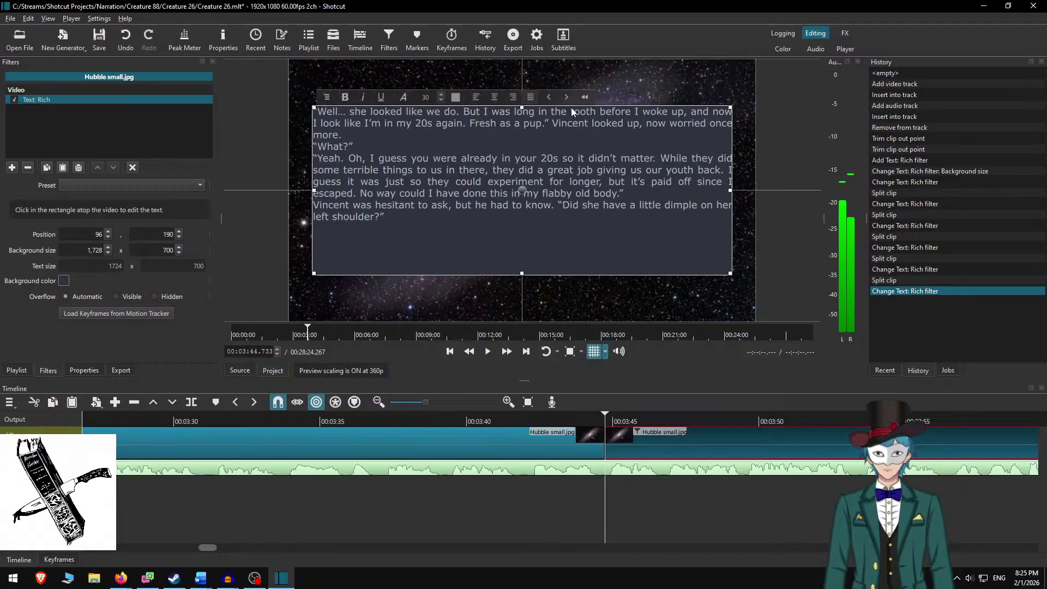
key(Return)
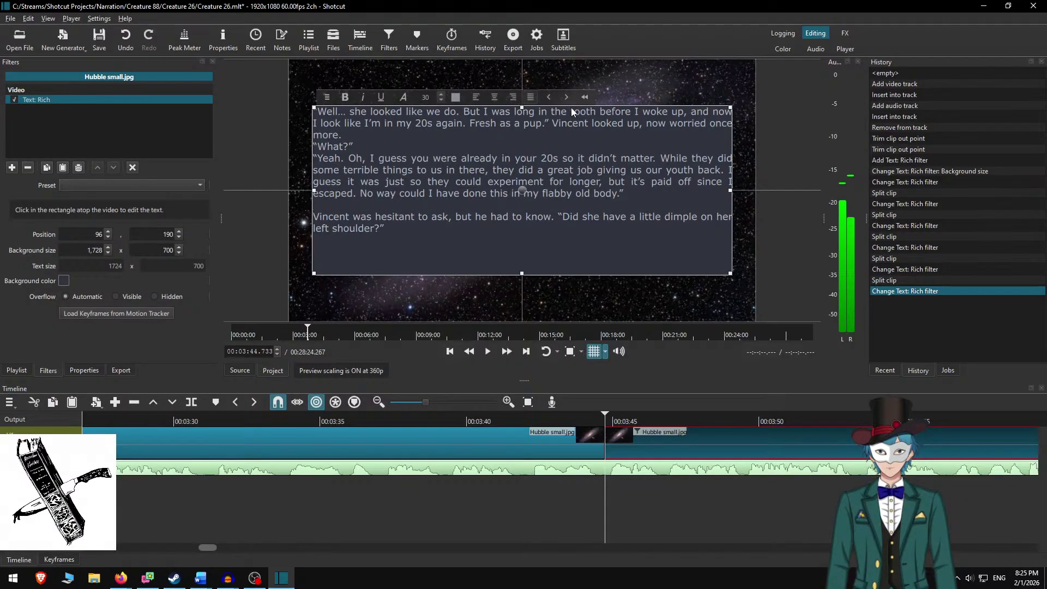
key(Up)
key(Up)
key(Up)
key(Up)
key(Up)
key(Return)
key(Up)
key(Up)
key(Return)
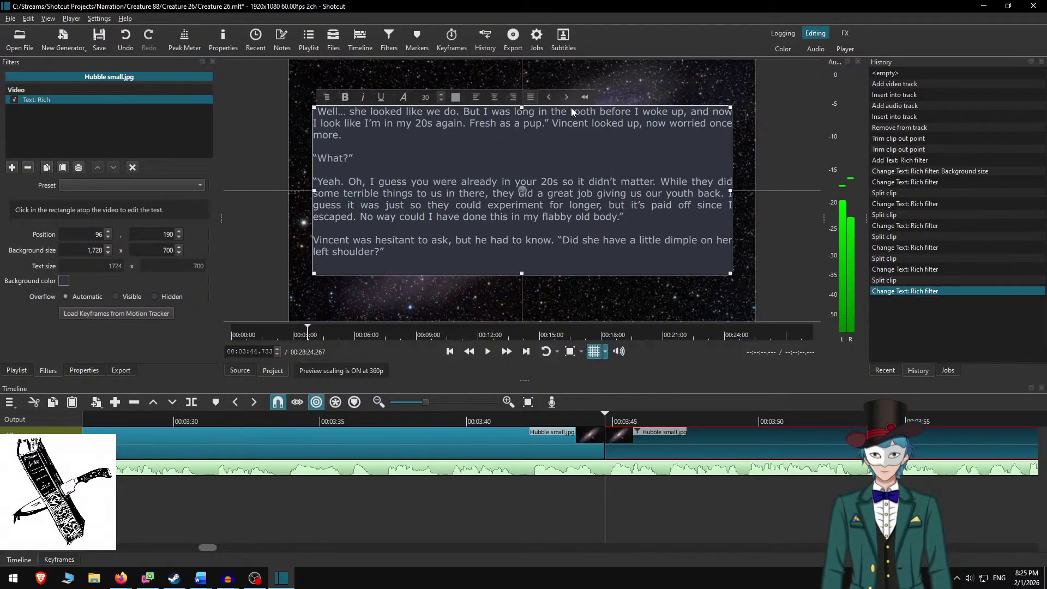
key(Return)
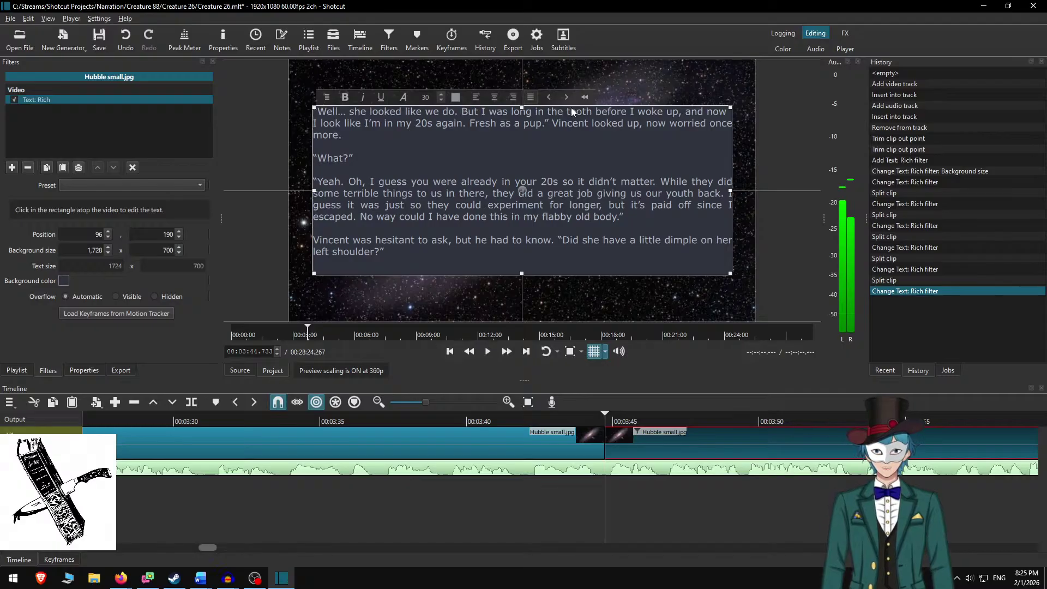
key(BackSpace)
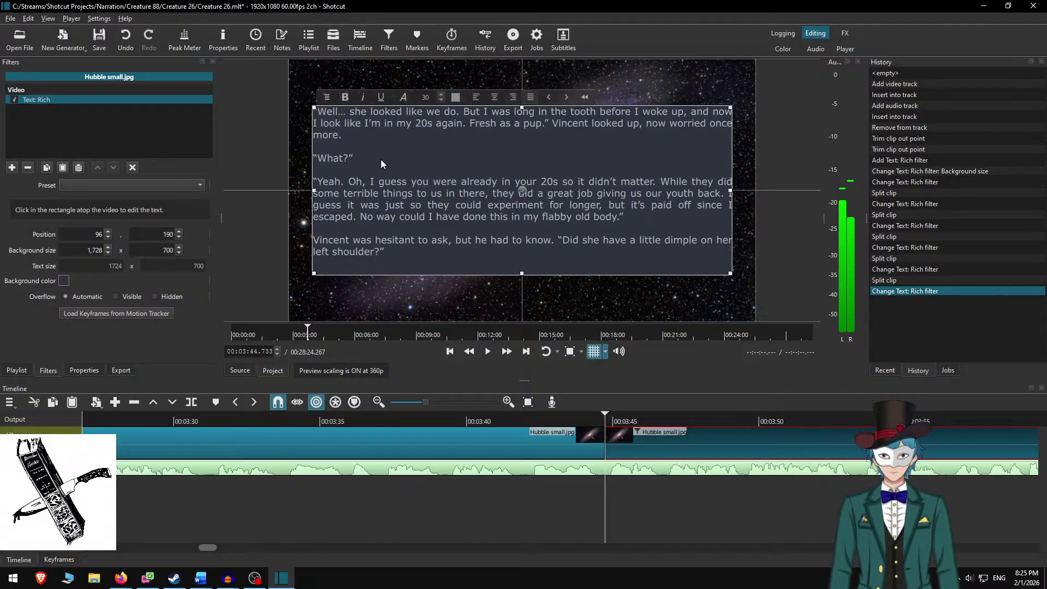
Set the text box's background height to 650 and centre the box vertically in the frame at position 96, 215.
key(alt+Tab)
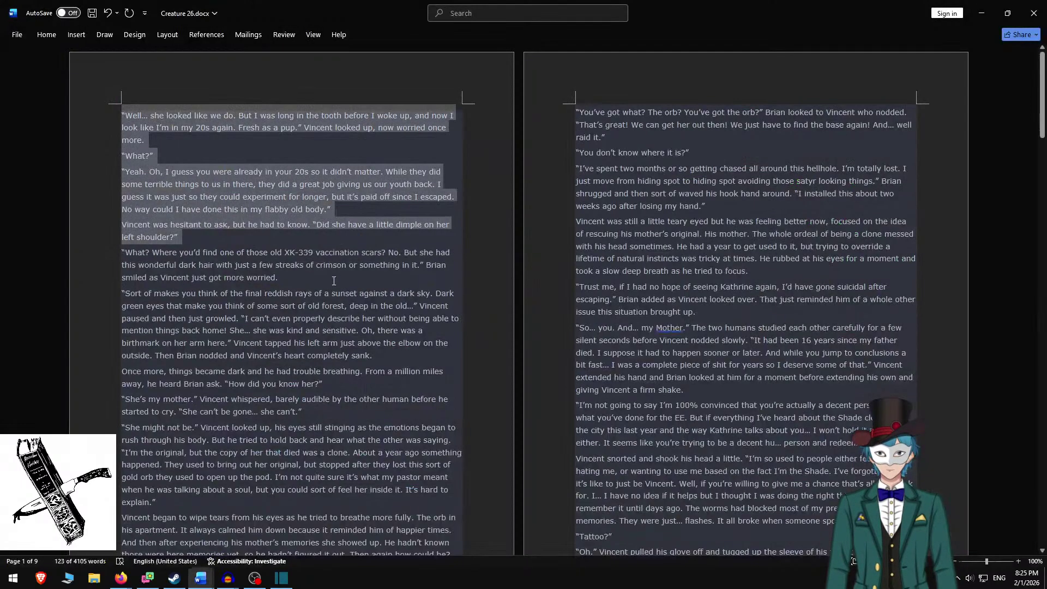
key(alt+Tab)
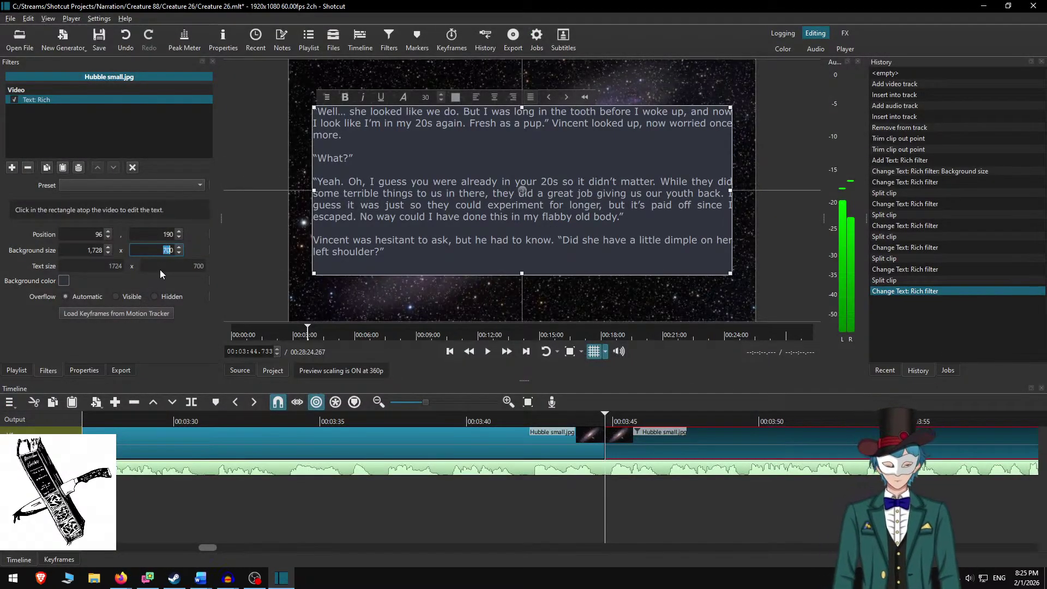
text(650)
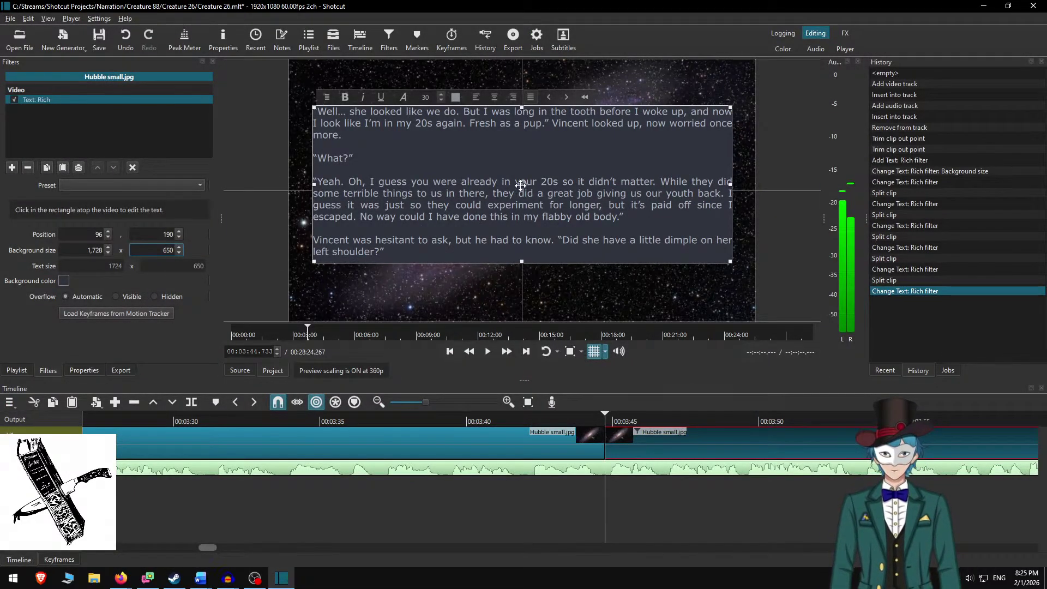
drag(520, 186, 522, 193)
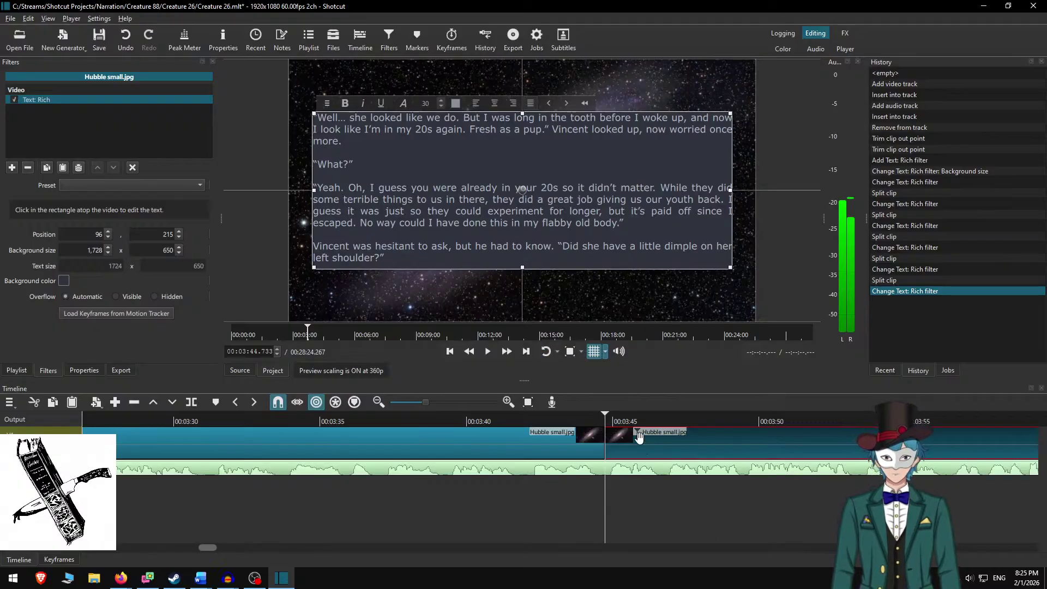
Play the narration from about 00:03:41 to about 00:04:24 to follow the "Well… she looked like we do" overlay against the audio.
key(ctrl+d)
click(508, 420)
key(space)
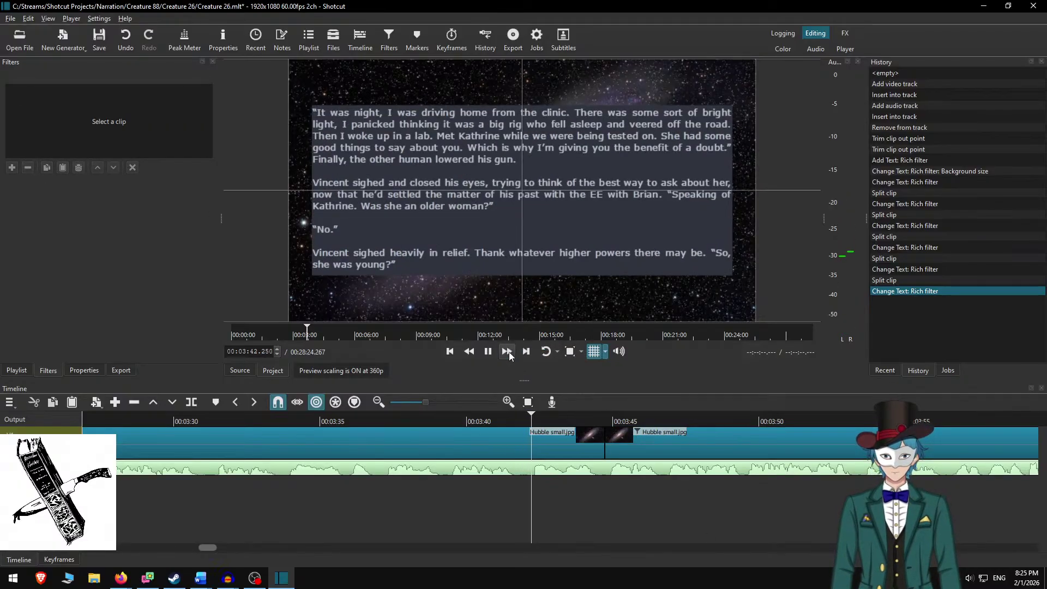
click(508, 352)
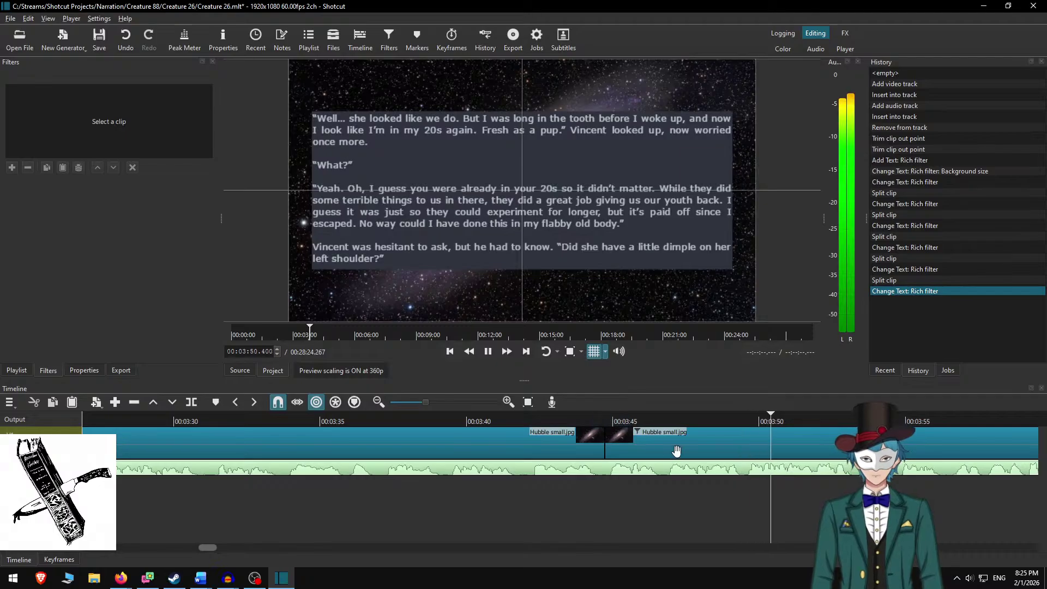
scroll(521, 489, right, 3)
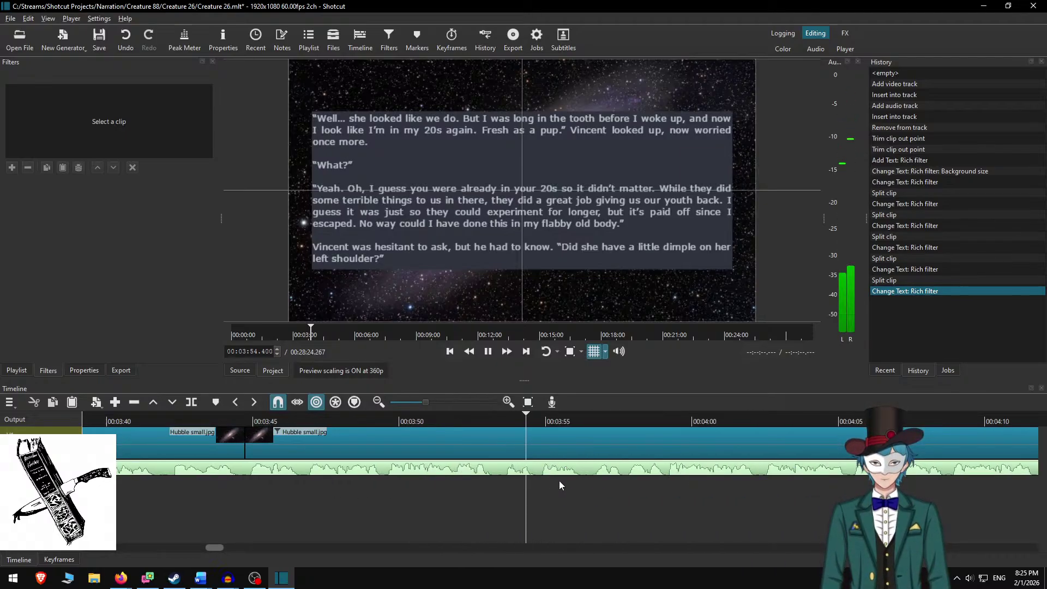
scroll(540, 489, right, 4)
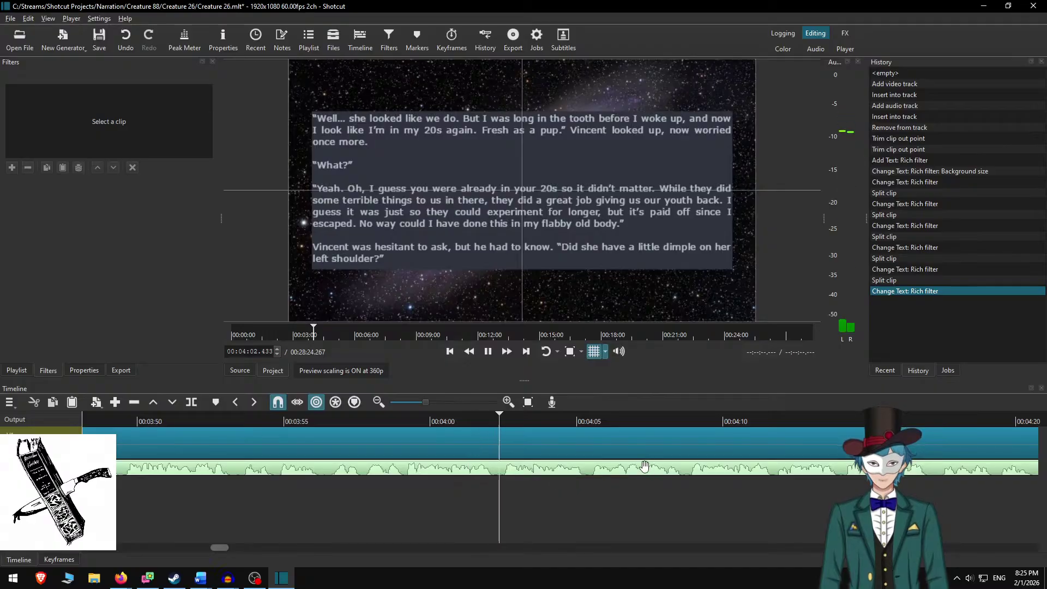
scroll(475, 462, right, 1)
scroll(475, 462, right, 4)
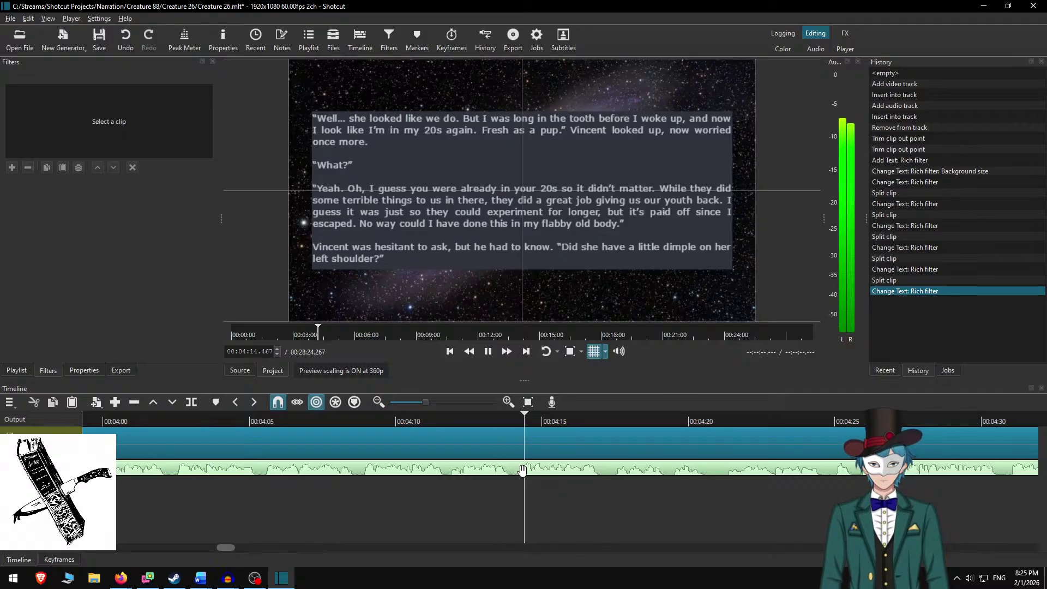
scroll(490, 473, right, 1)
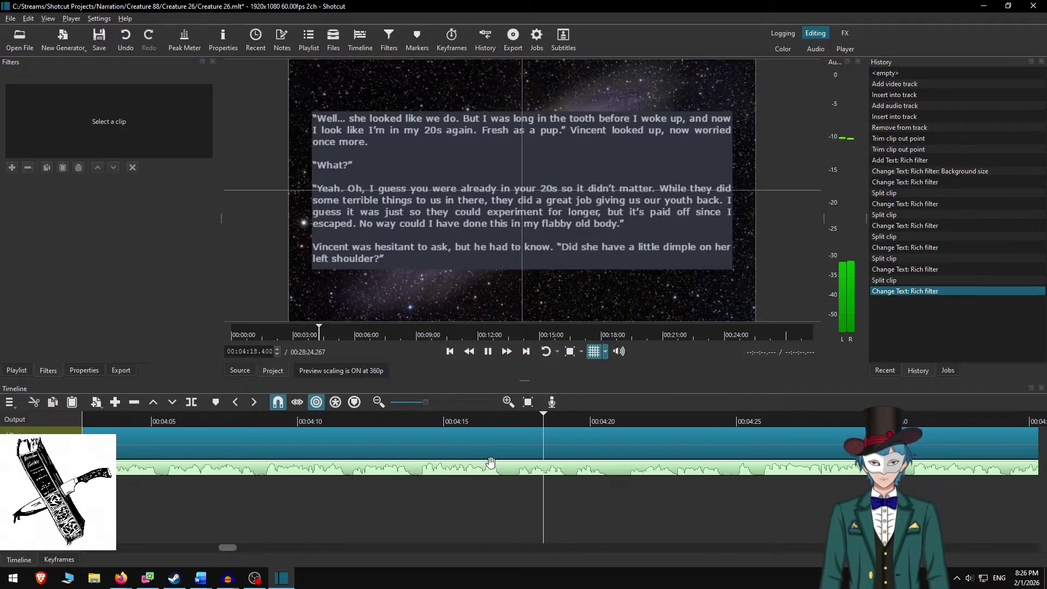
scroll(491, 462, right, 2)
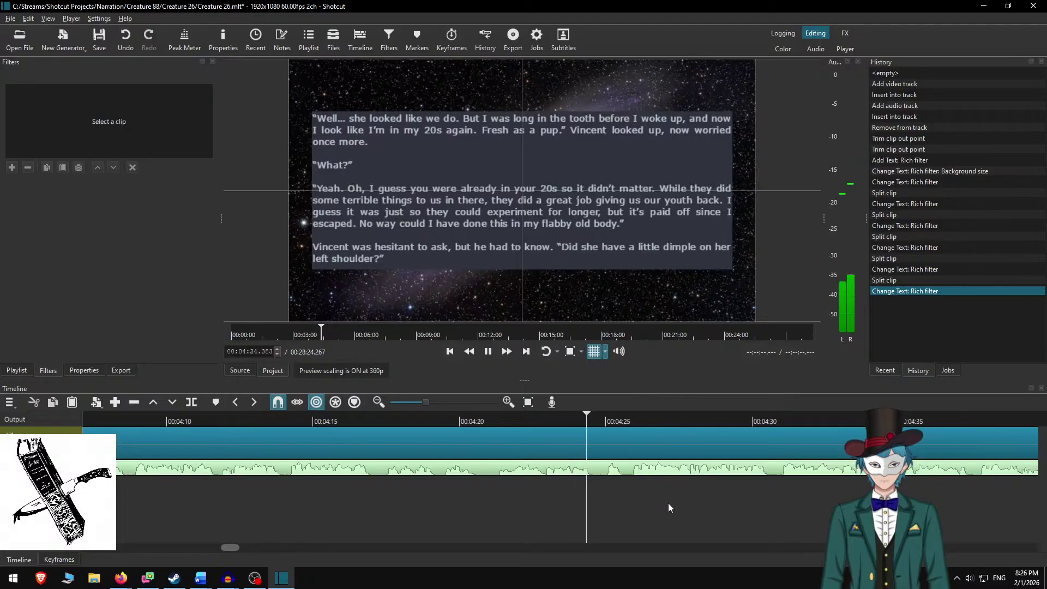
Stop playback, split the background clip at 00:04:24.683 and select the part after the cut.
key(space)
key(s)
click(638, 438)
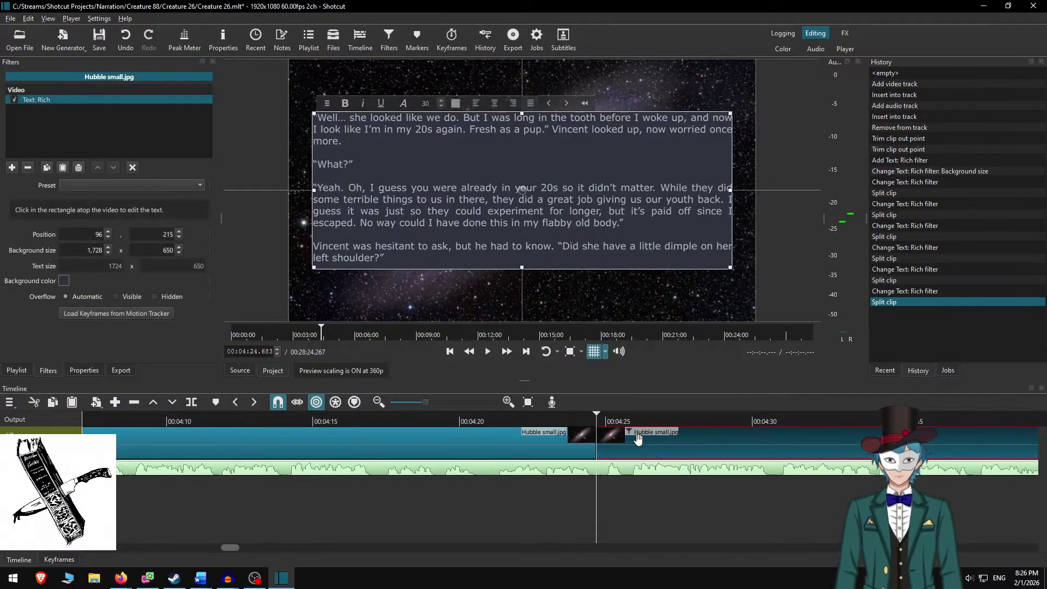
Switch to the Word story document, delete the used passage and copy the text from "What? Where you'd find" through "How did you know her?".
key(alt+Tab)
key(BackSpace)
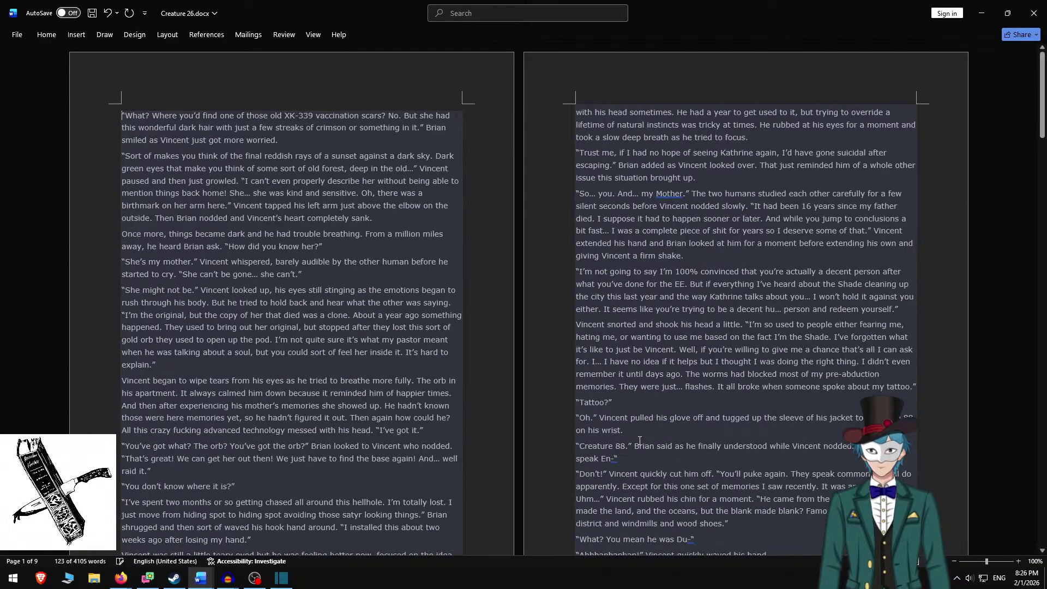
shift+click(344, 246)
key(ctrl+c)
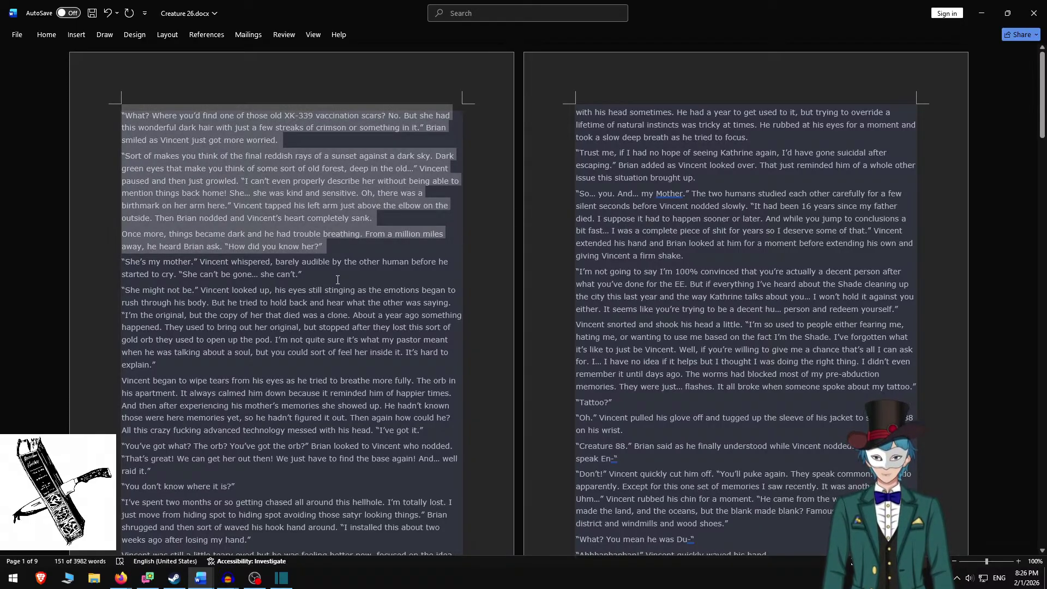
key(alt+Tab)
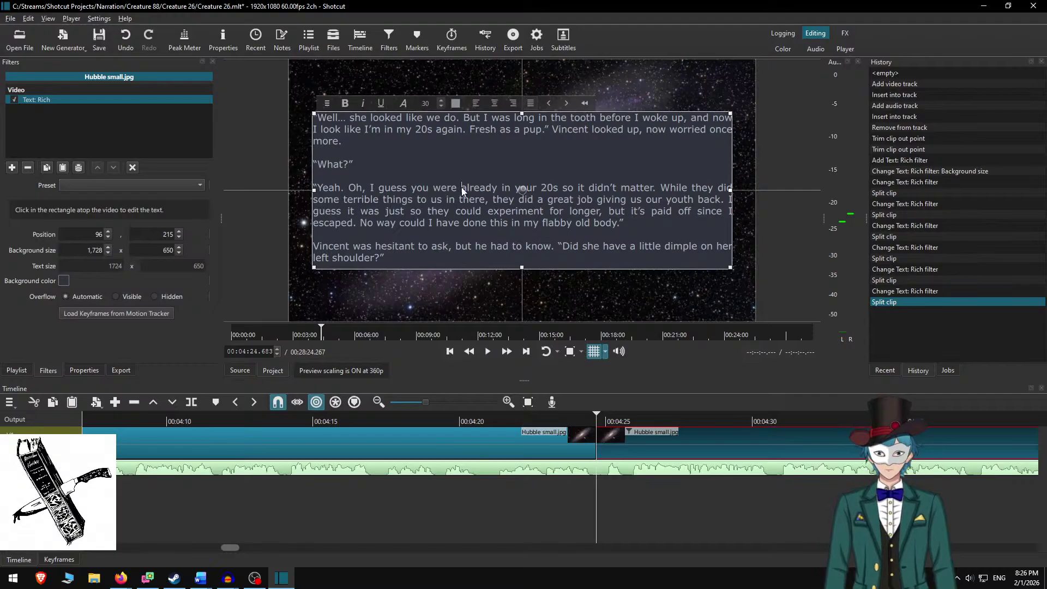
Replace the overlay text after the 00:04:24.683 cut with the "What? Where you'd find" passage and separate its paragraphs with blank lines.
key(ctrl+a)
key(ctrl+v)
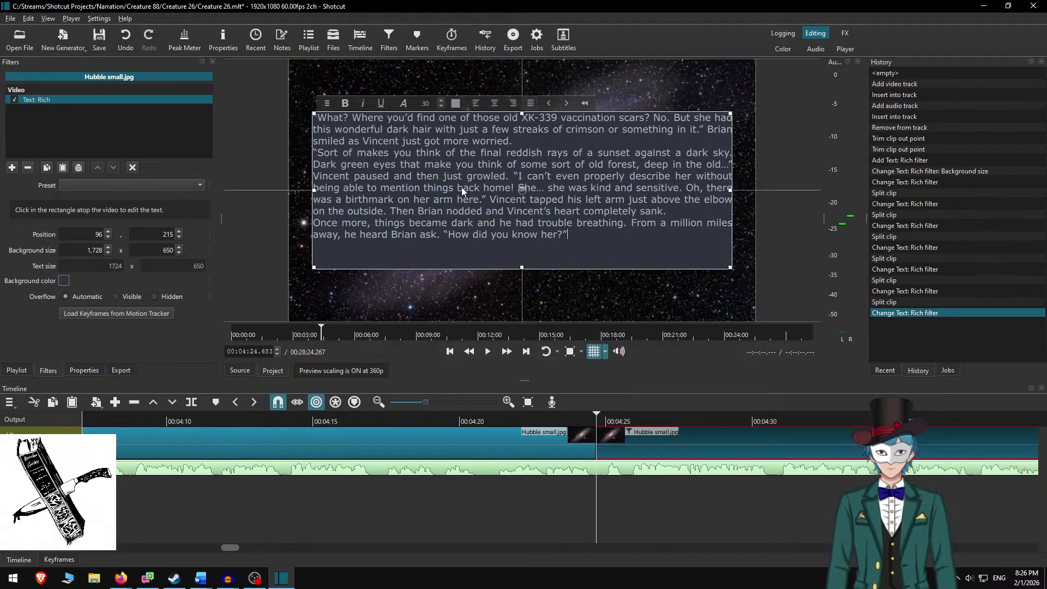
key(Return)
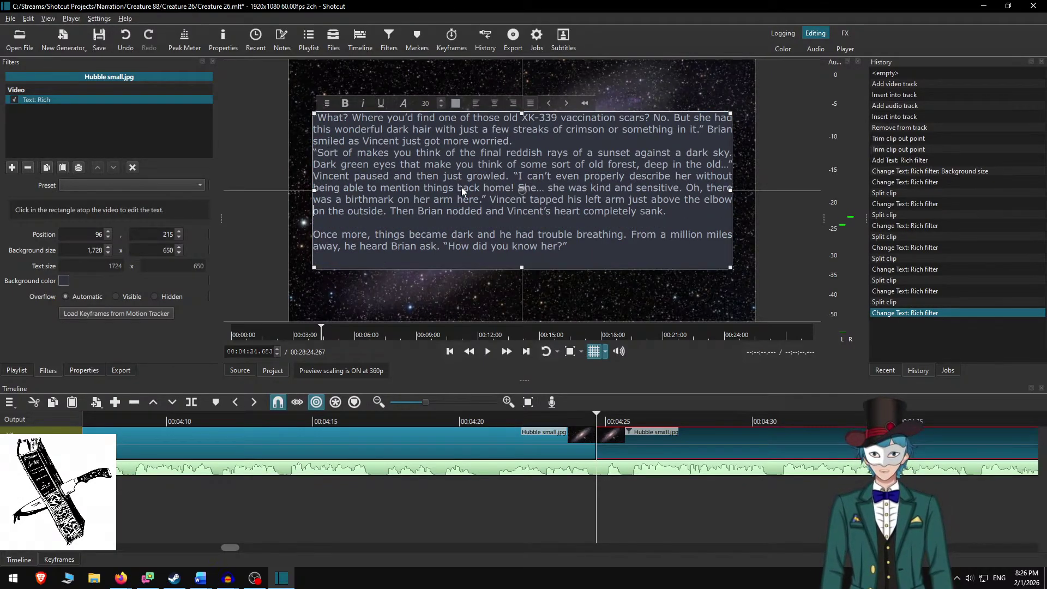
key(Return)
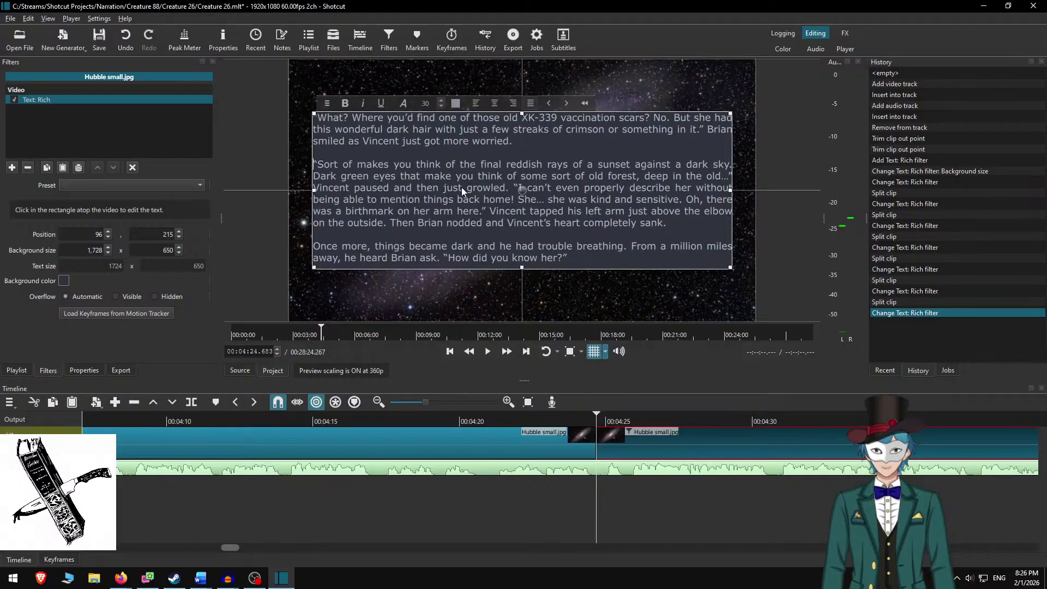
Play the narration from 00:04:21.967 to 00:05:01.583 to follow the "What? Where you'd find" overlay against the audio.
click(642, 437)
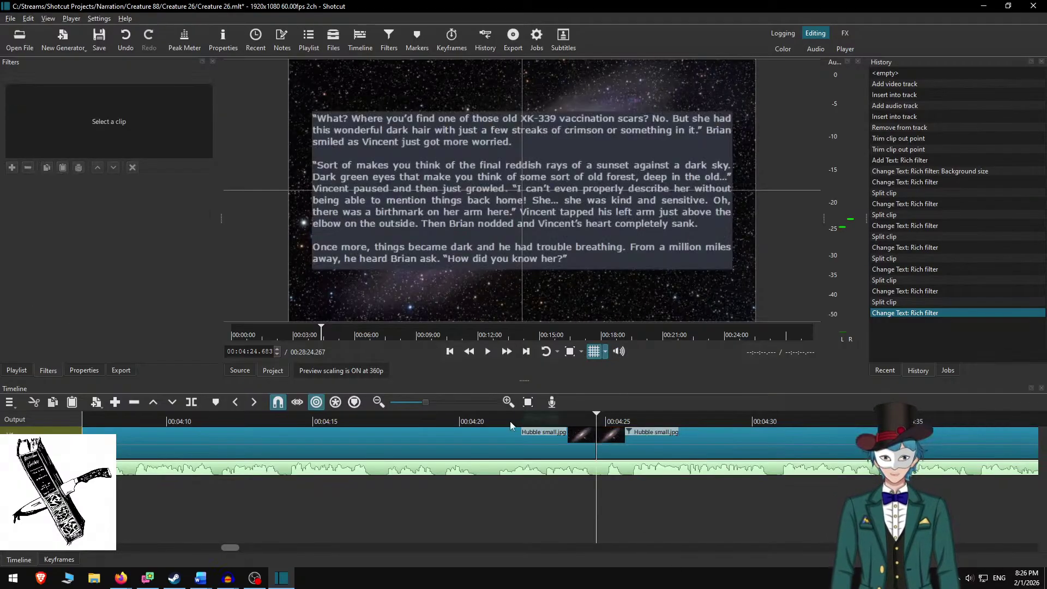
click(517, 420)
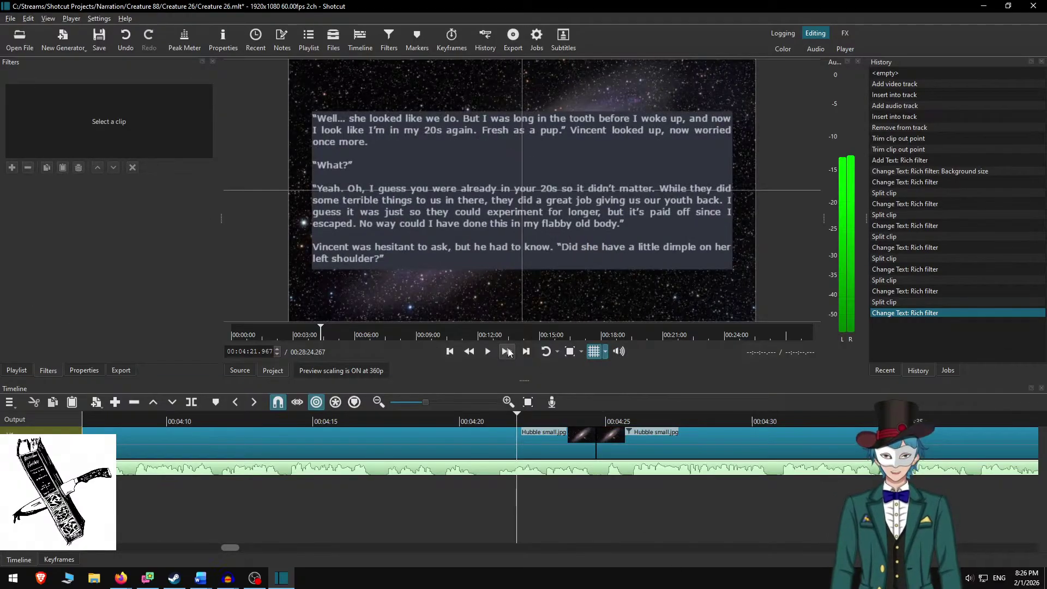
click(509, 351)
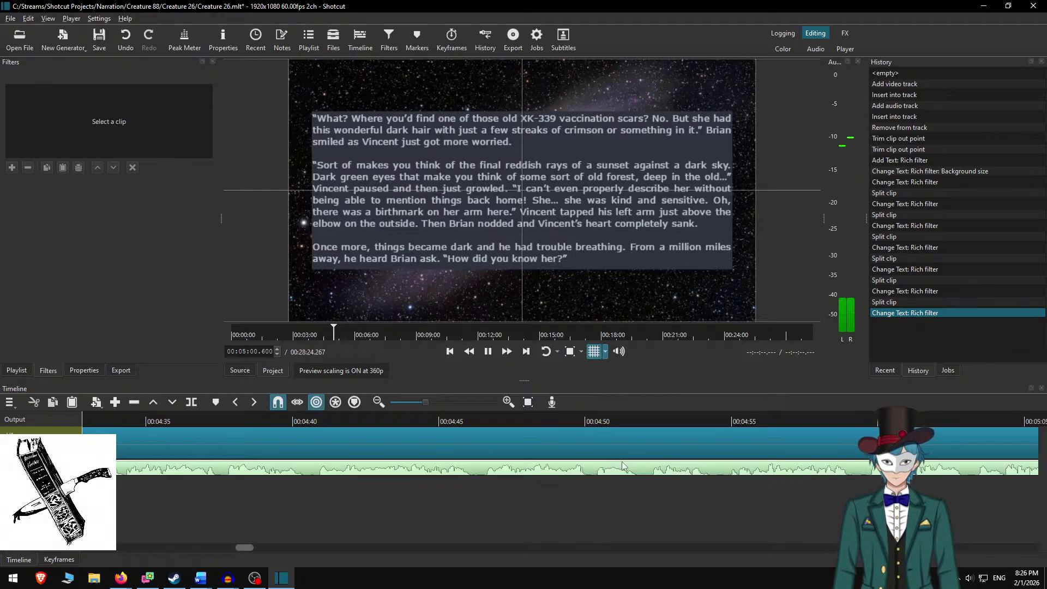
key(space)
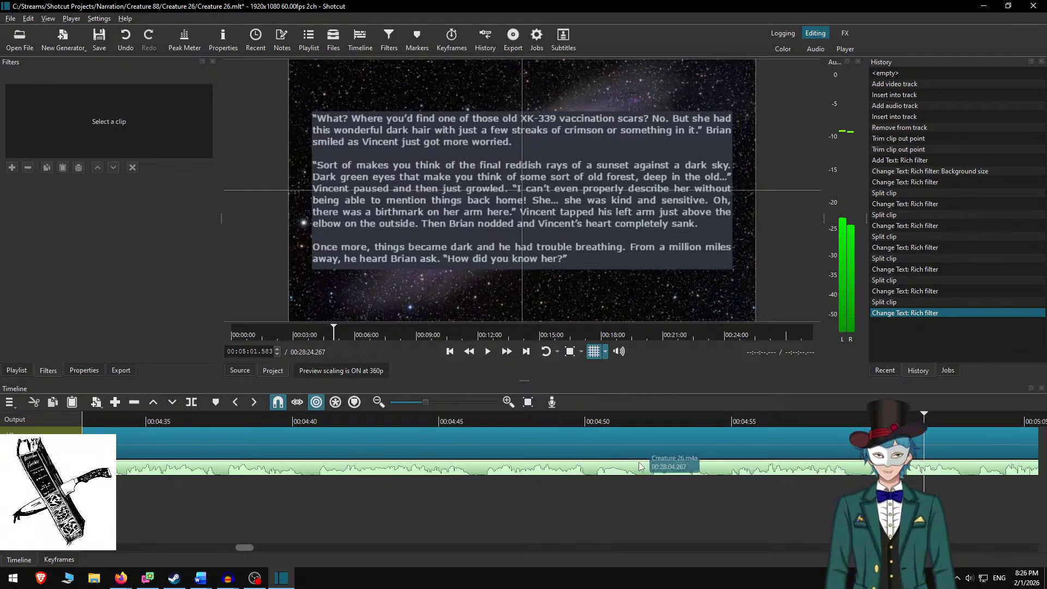
Play the narration on to 00:05:23, stop playback and split the background clip at 00:05:23.017.
scroll(832, 479, down, 5)
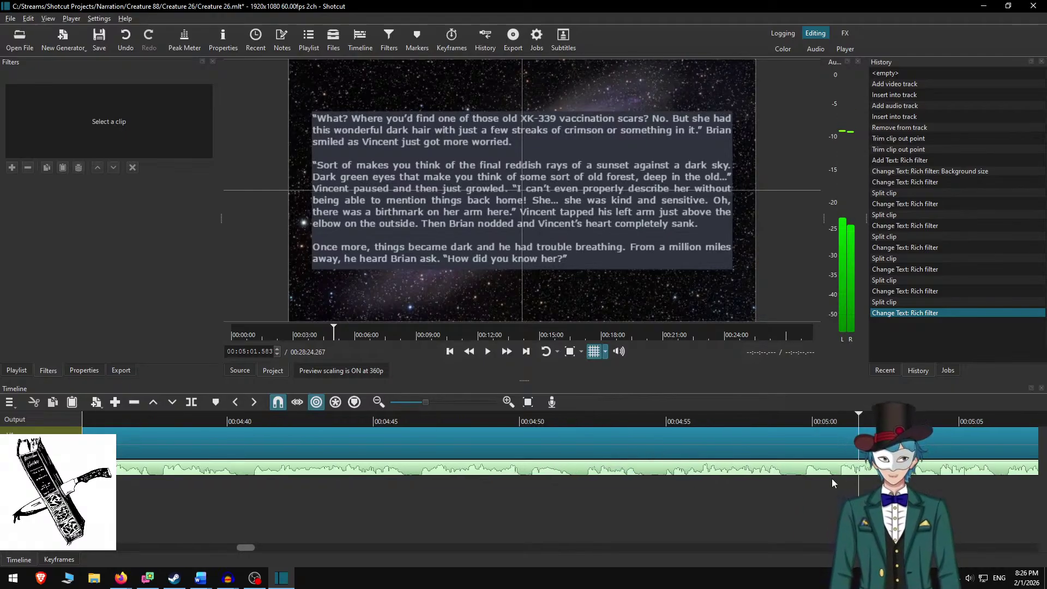
click(543, 419)
key(space)
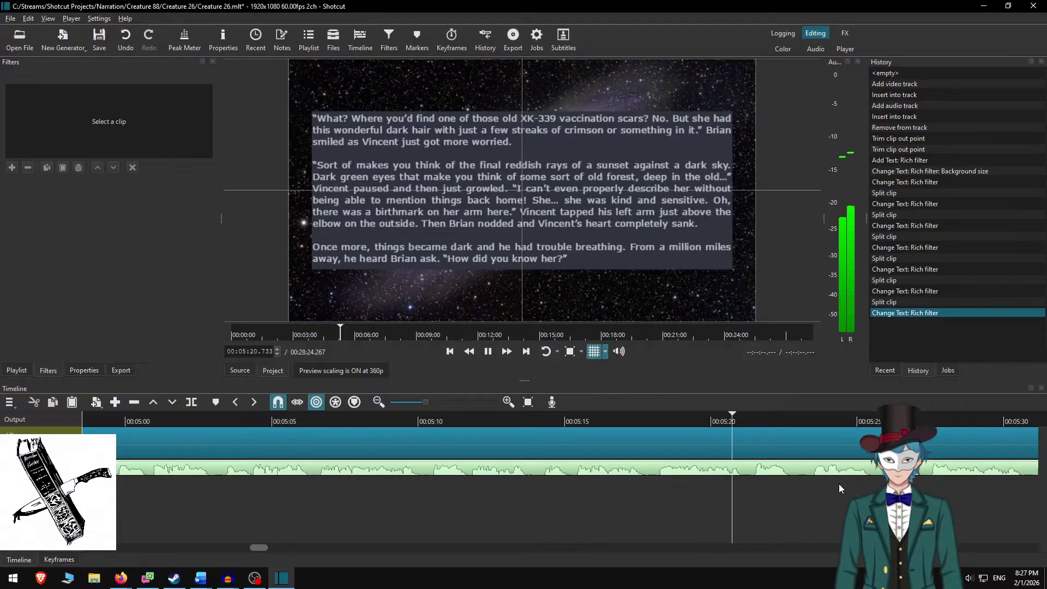
key(space)
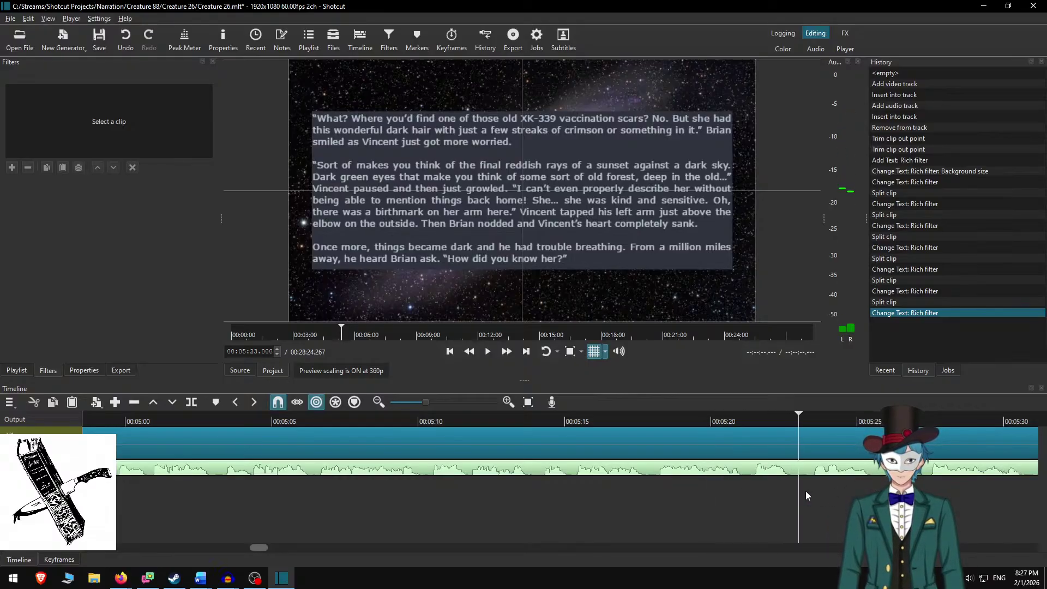
key(s)
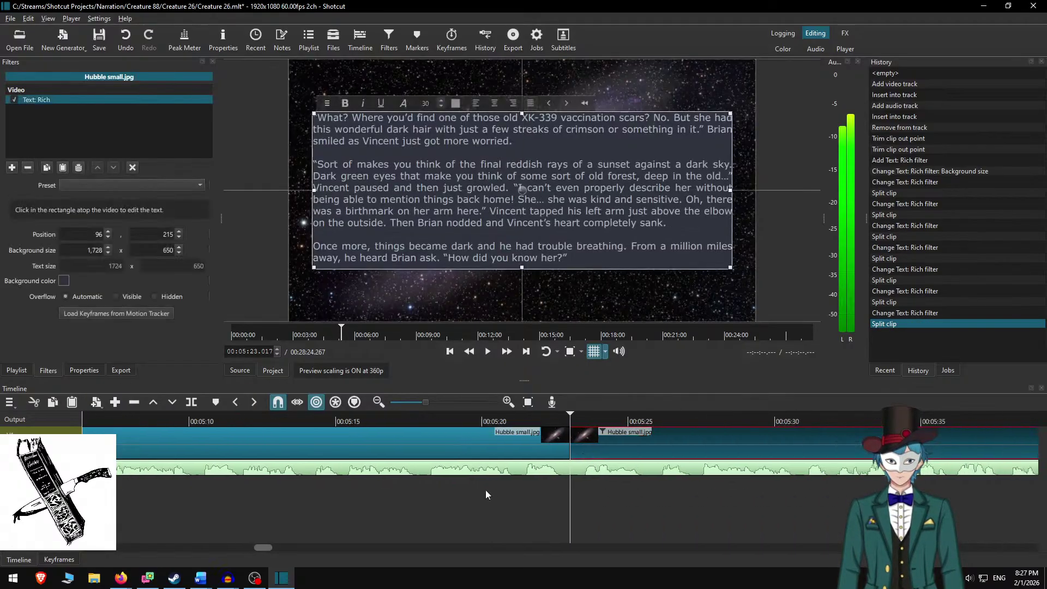
Switch to the Word story document, delete the used passage and copy the text from "She's my mother." through "I've got it.".
key(alt+Tab)
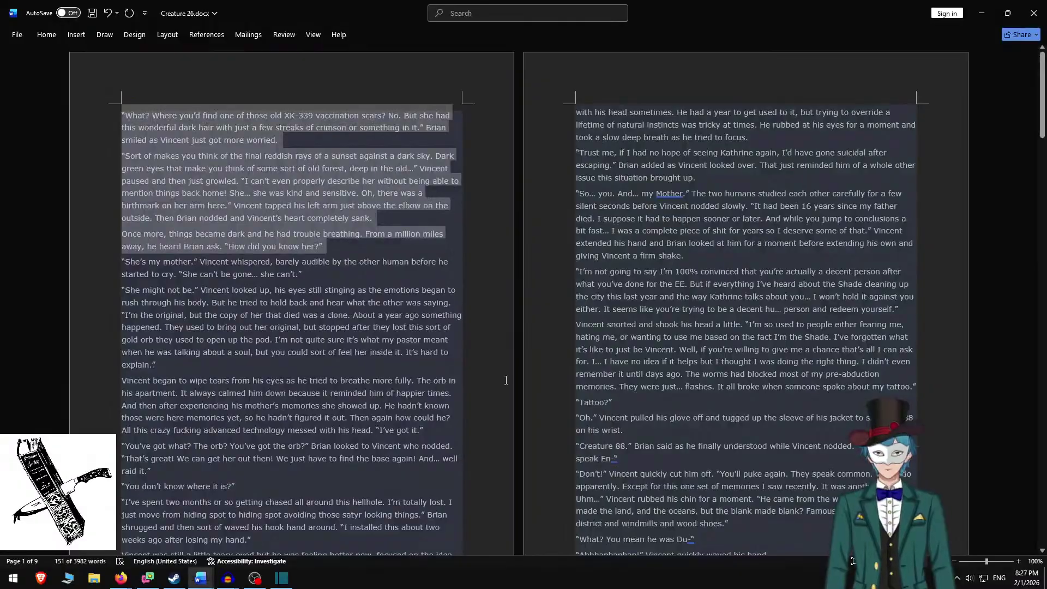
key(Delete)
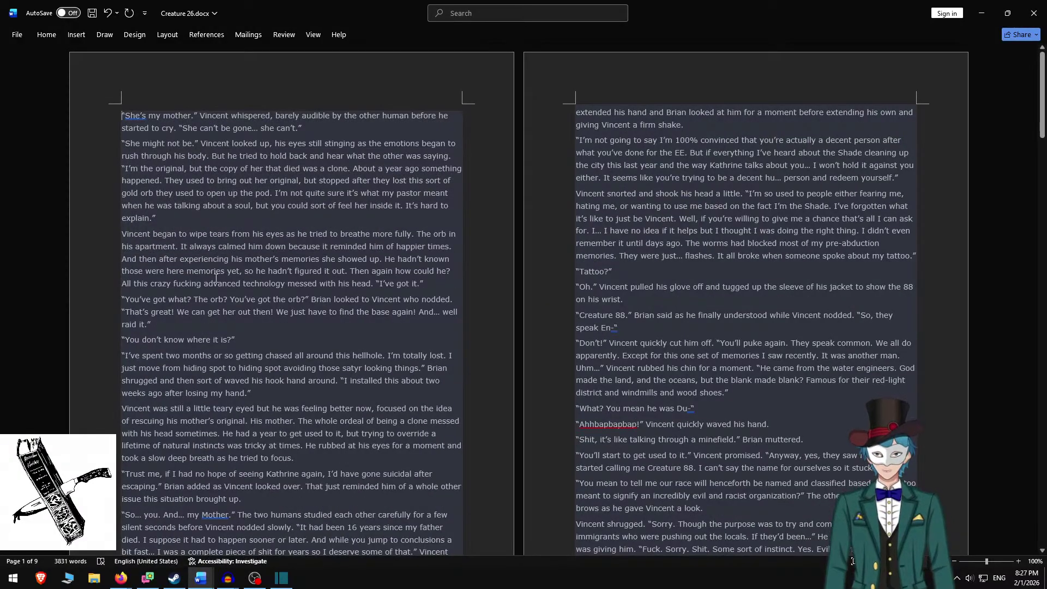
shift+click(441, 287)
key(ctrl+c)
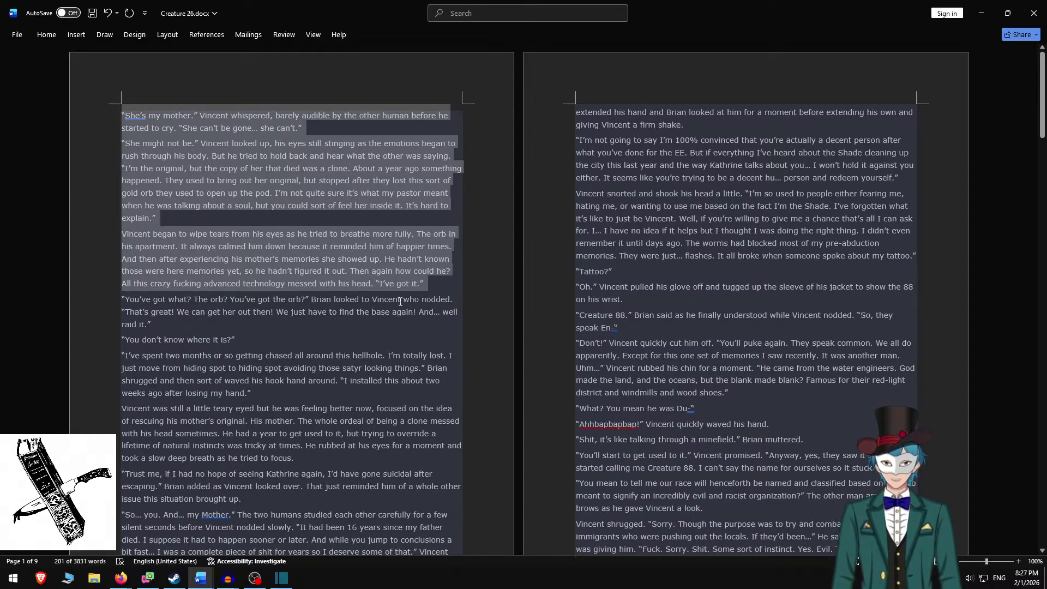
In Shotcut, replace the overlay text after the 00:05:23.017 cut with the copied passage, ending at "It's hard to explain.", and separate its paragraphs with a blank line.
key(alt+Tab)
key(ctrl+a)
key(ctrl+v)
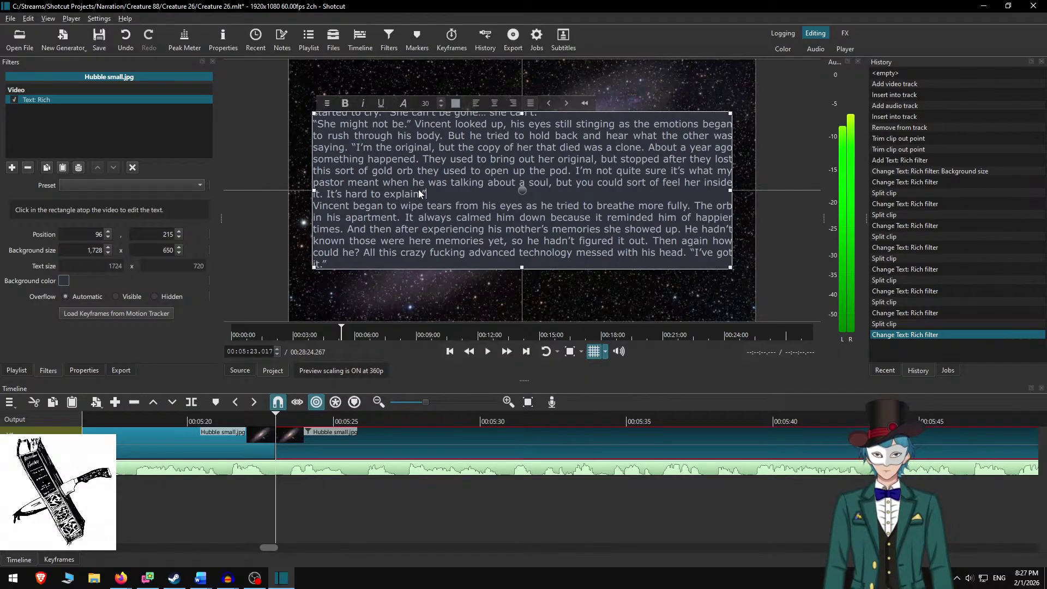
key(ctrl+shift+Up)
key(BackSpace)
key(BackSpace)
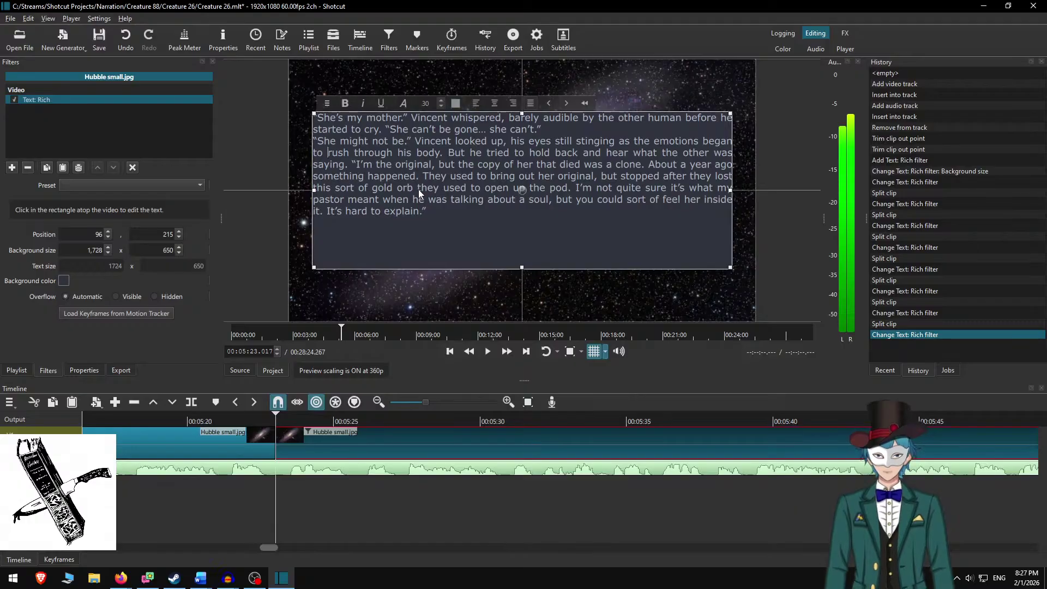
key(Return)
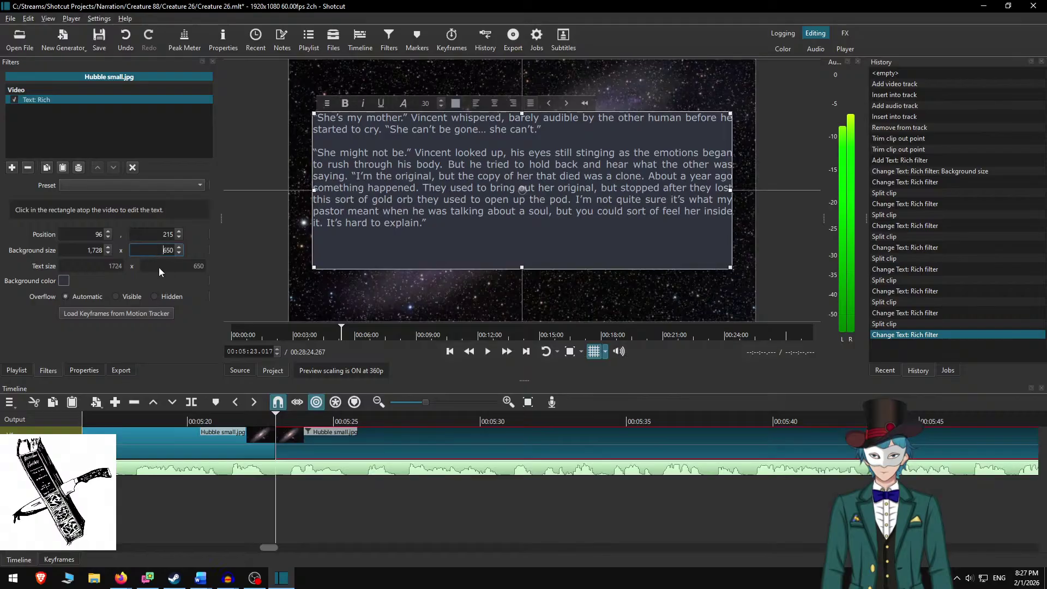
Set the "She's my mother" overlay's background height to 500 and centre it vertically in the frame at Y position 290.
text(500)
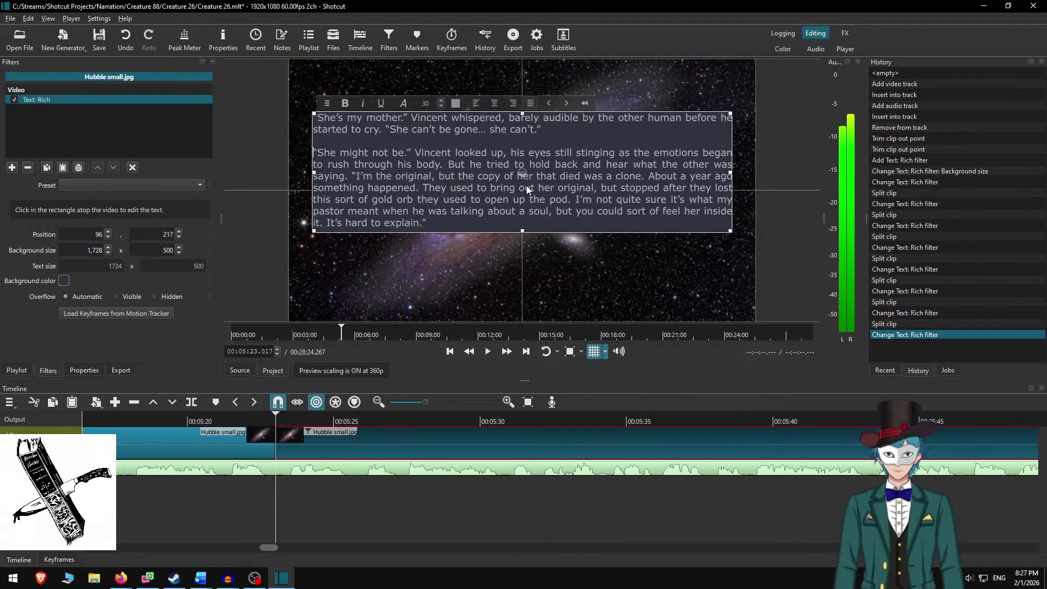
drag(526, 186, 528, 195)
click(296, 438)
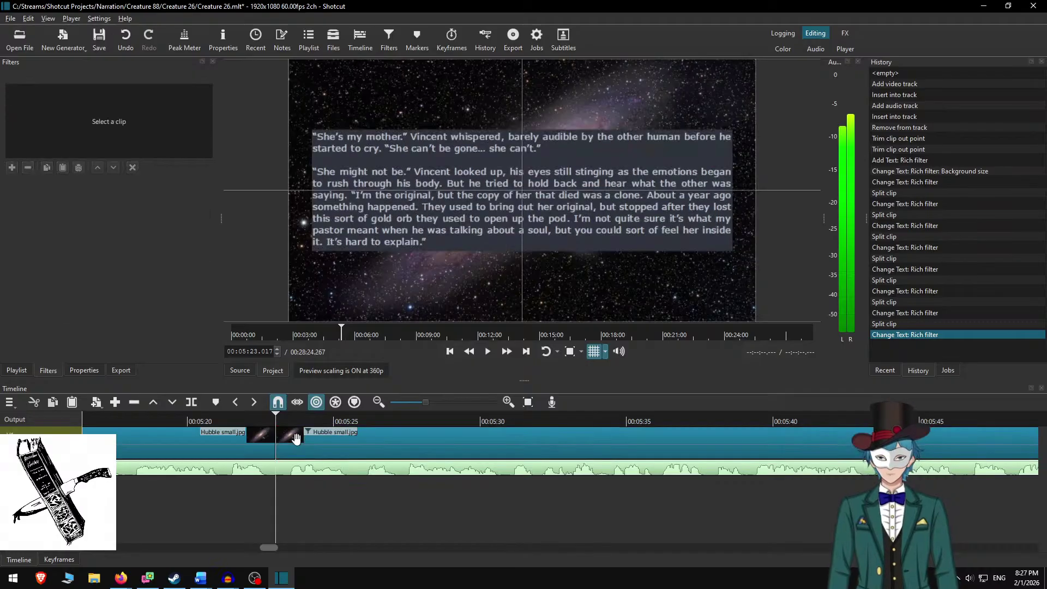
click(215, 417)
click(504, 352)
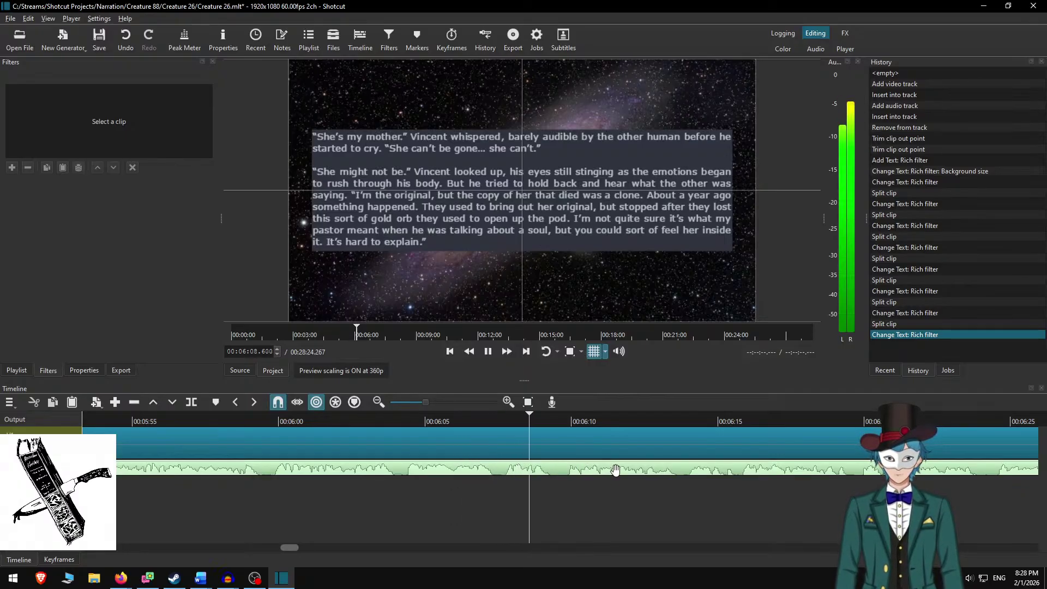
key(a)
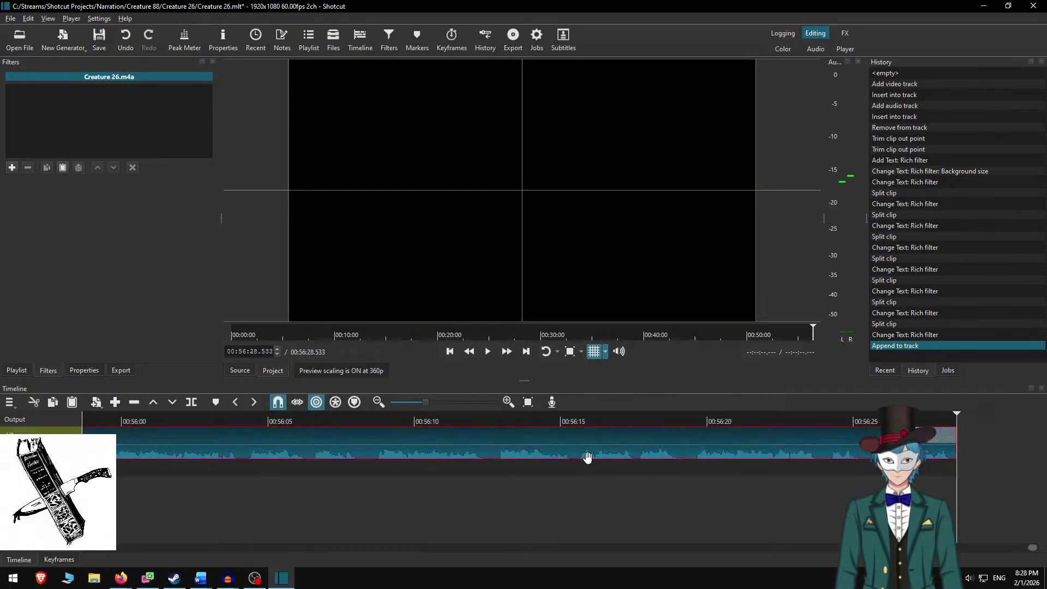
key(ctrl+z)
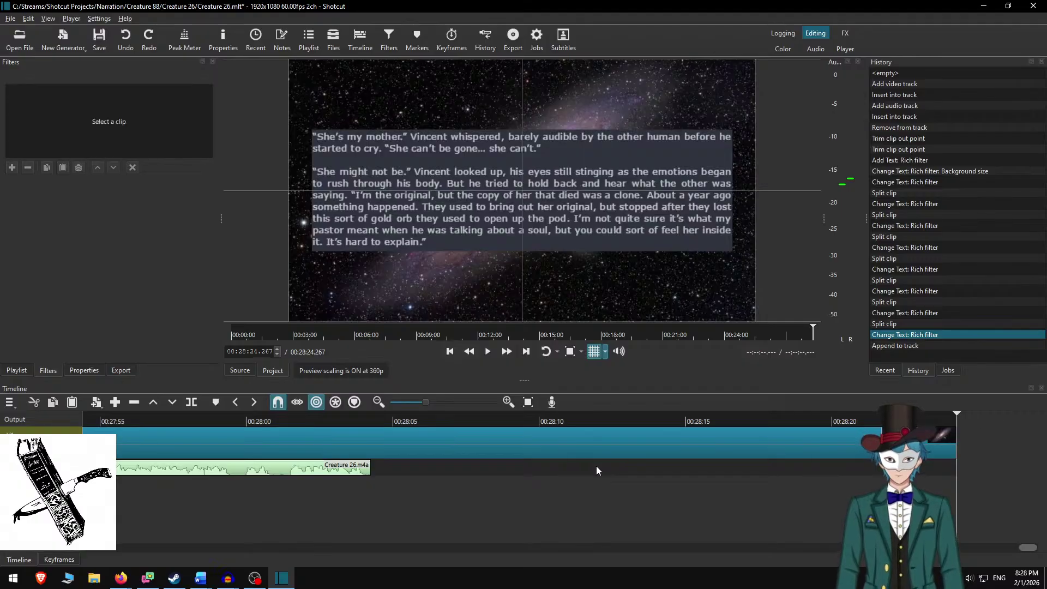
key(alt+Left)
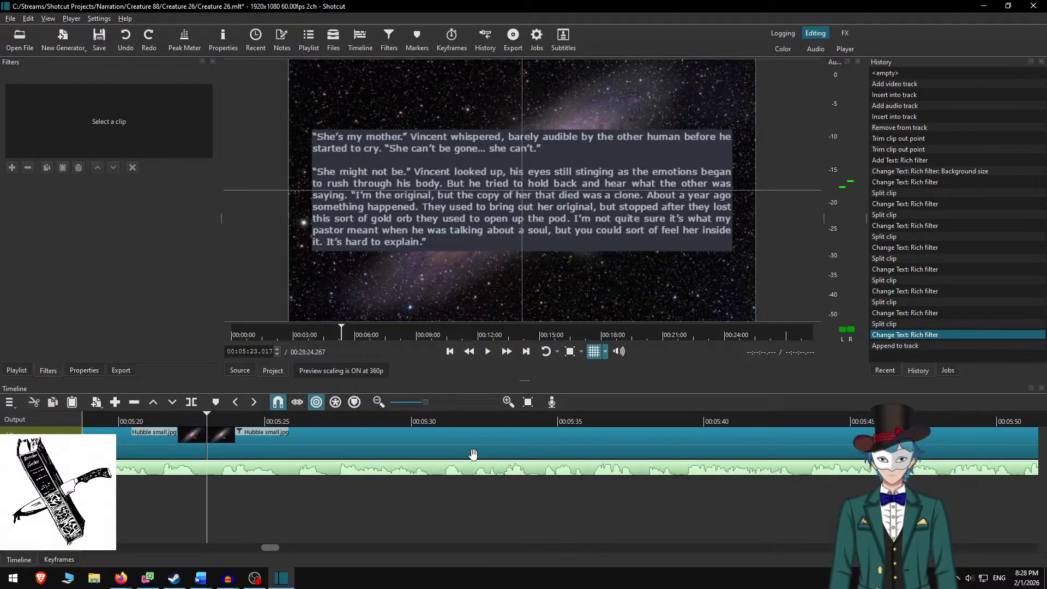
Play the narration from about 00:05:42 to the end of the passage, split the background clip at 00:06:09.550 and select the part after the cut.
click(763, 419)
key(space)
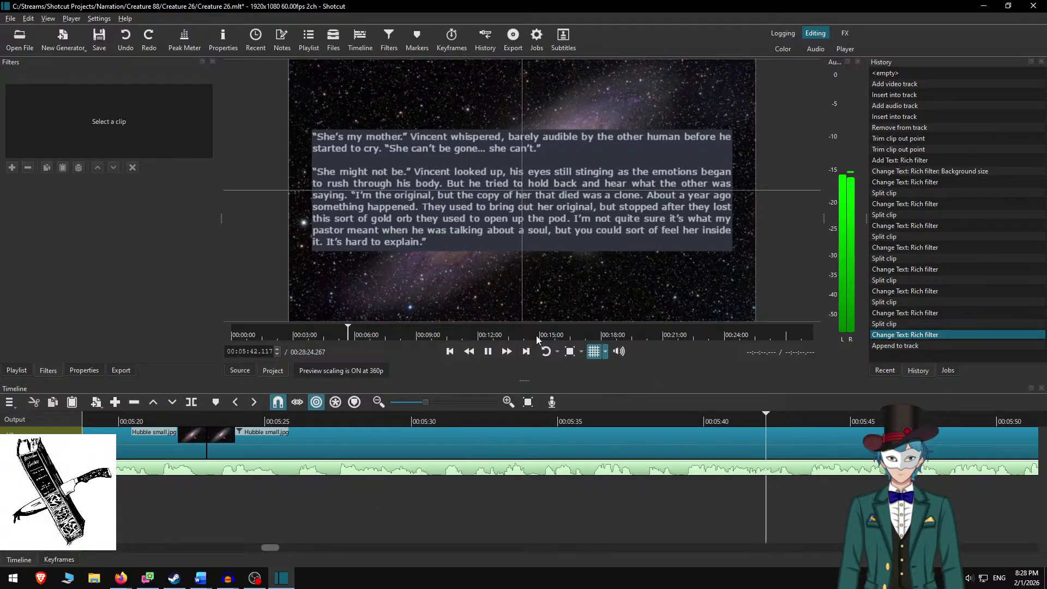
click(506, 352)
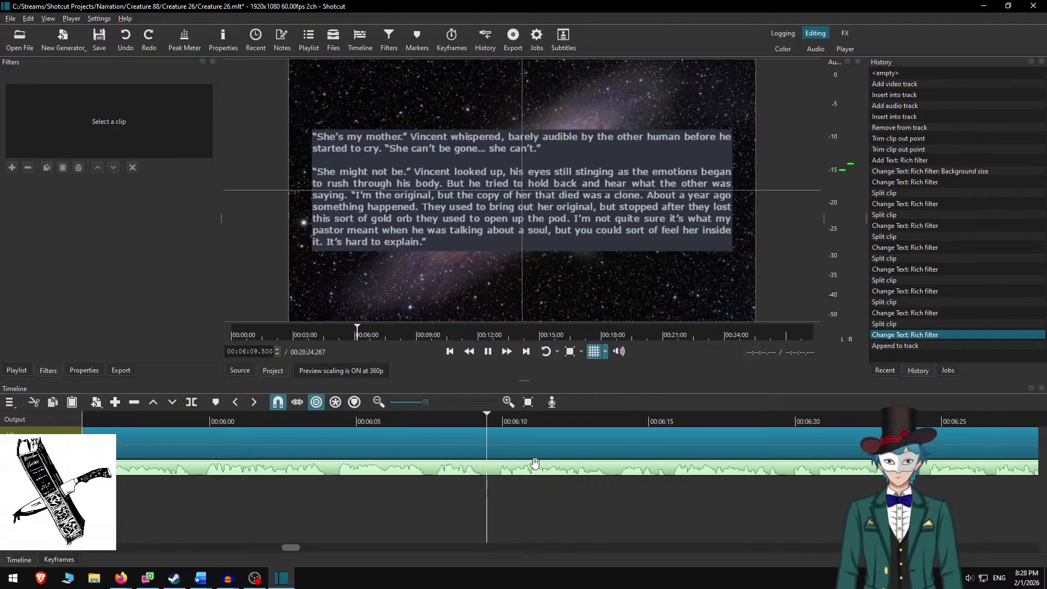
key(space)
key(s)
click(512, 433)
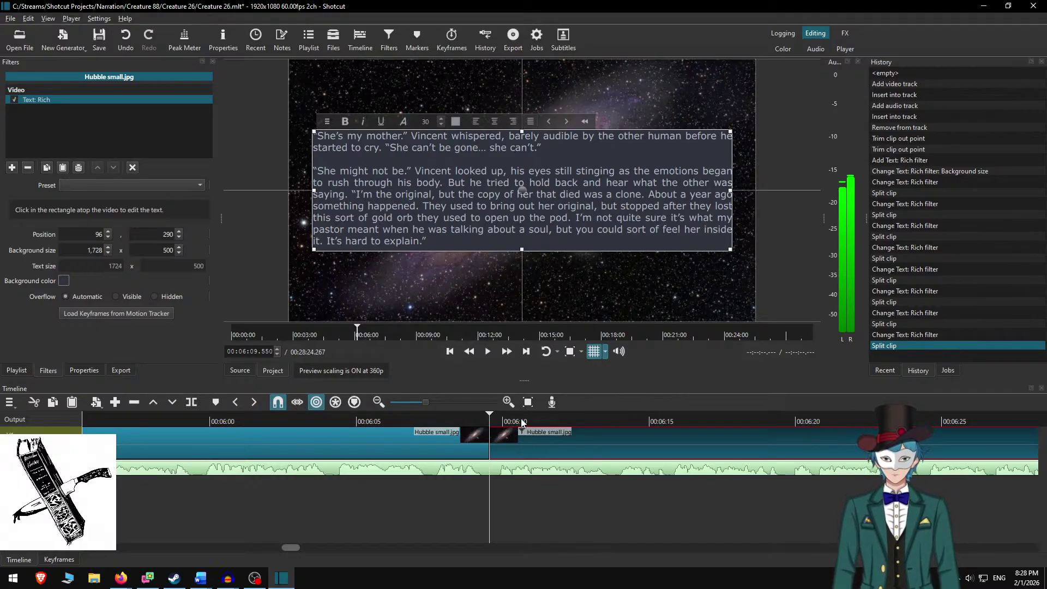
In the Word story document, delete the text through "It's hard to explain." and copy the passage from the "began to wipe tears" paragraph through "You don't know where it is?".
key(alt+Tab)
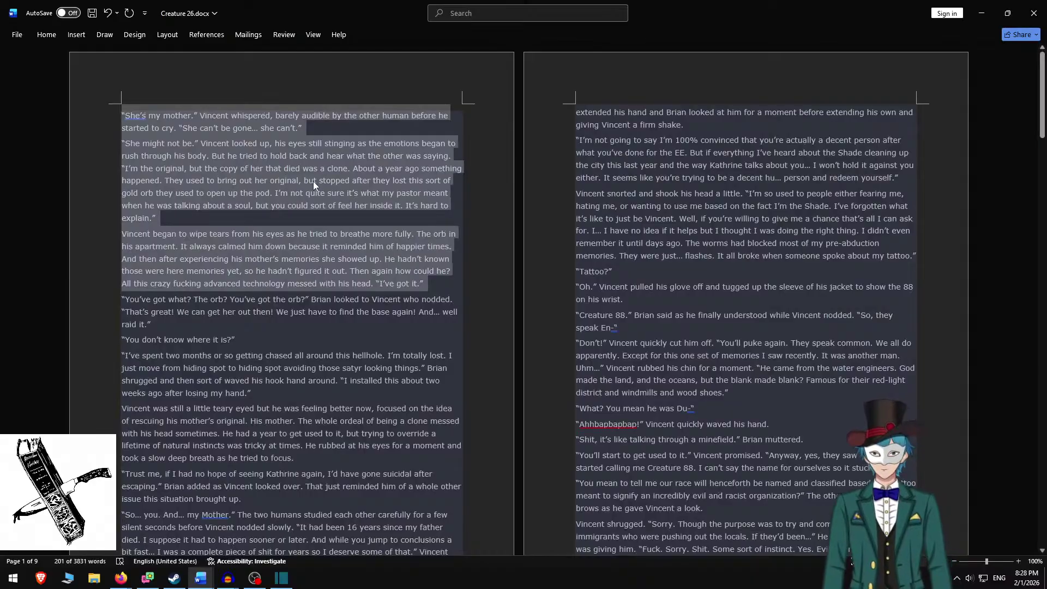
key(shift+Up)
key(shift+Up)
key(shift+Up)
key(shift+Up)
key(shift+Up)
key(shift+Home)
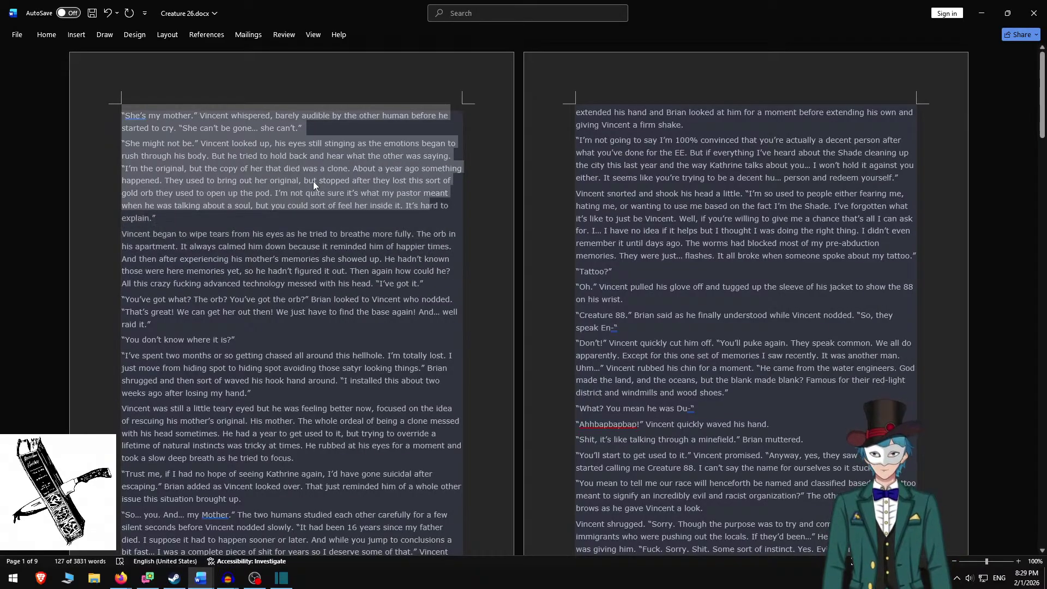
key(shift+Down)
key(Delete)
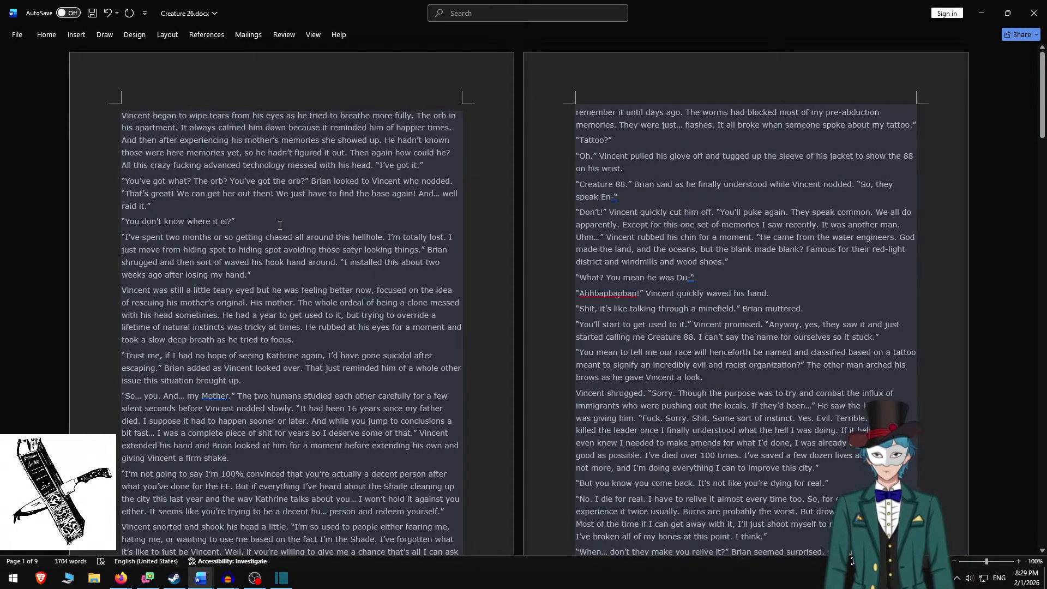
shift+click(282, 224)
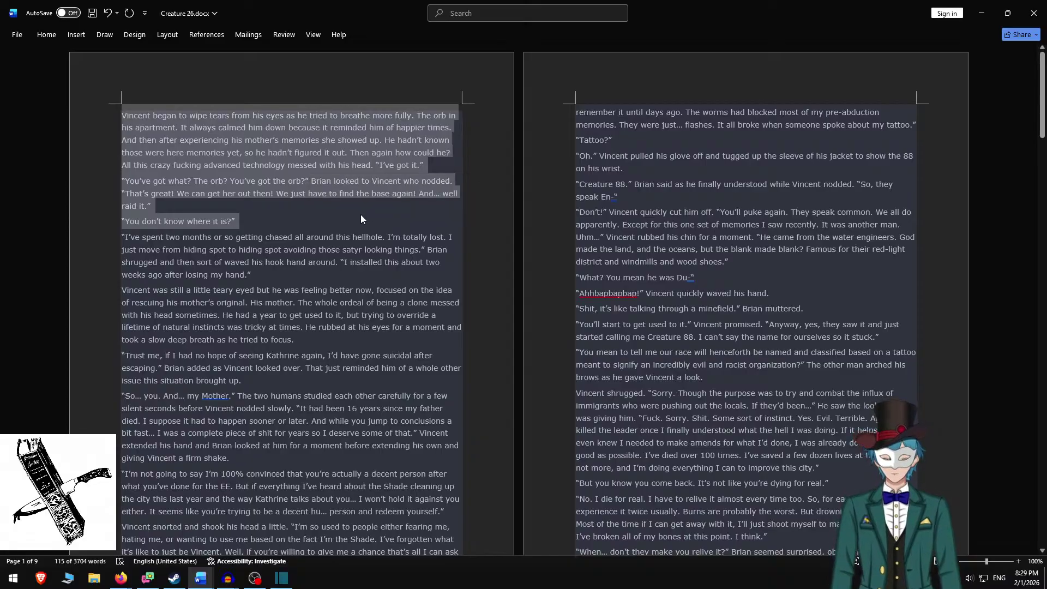
In Shotcut, replace the overlay text after the 00:06:09.550 cut with the "began to wipe tears" passage and separate its paragraphs with blank lines.
key(alt+Tab)
click(548, 205)
key(ctrl+a)
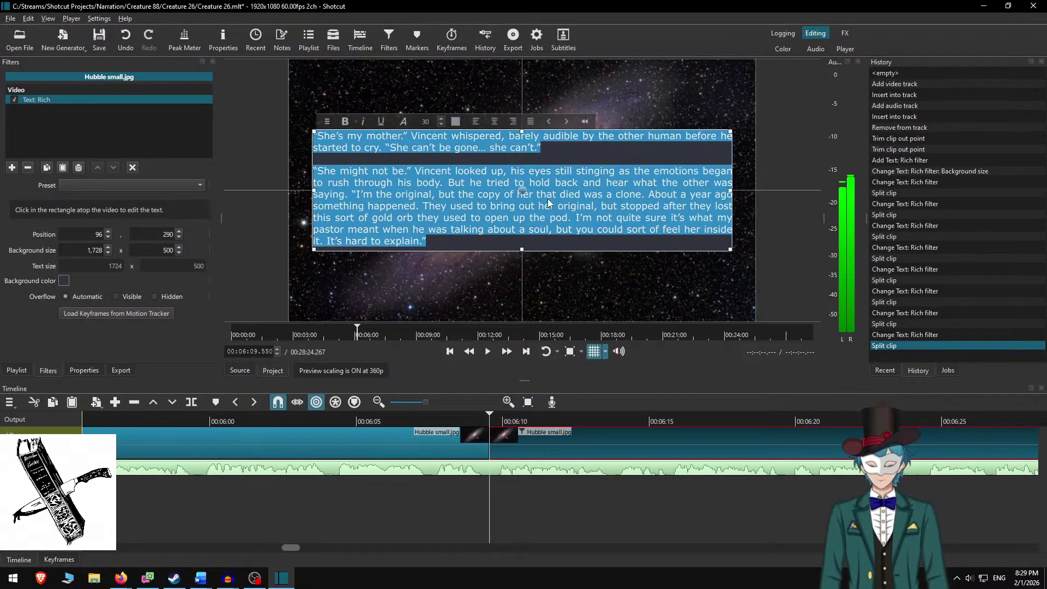
key(ctrl+v)
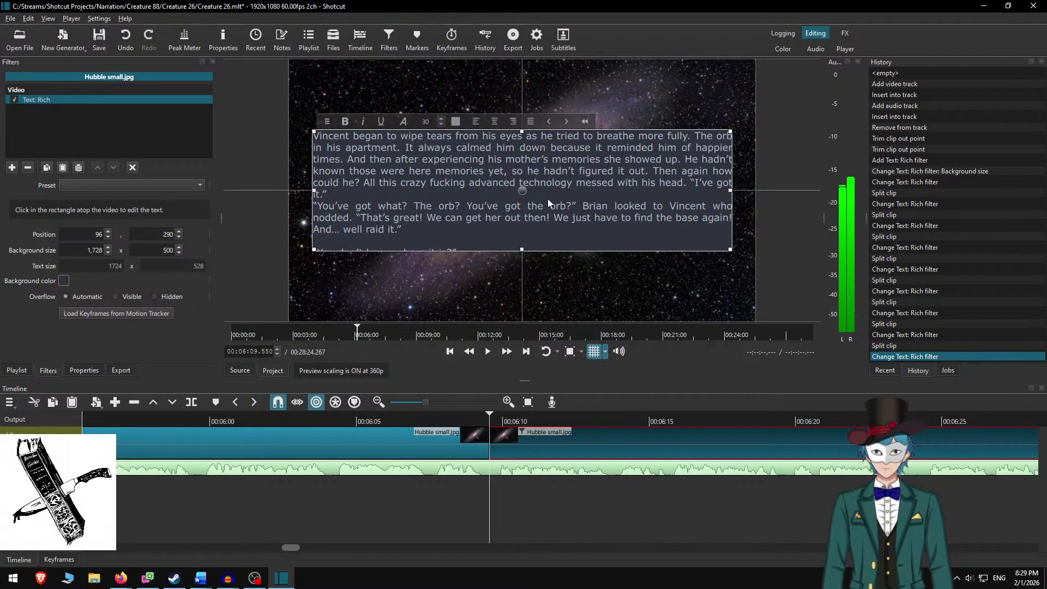
key(Return)
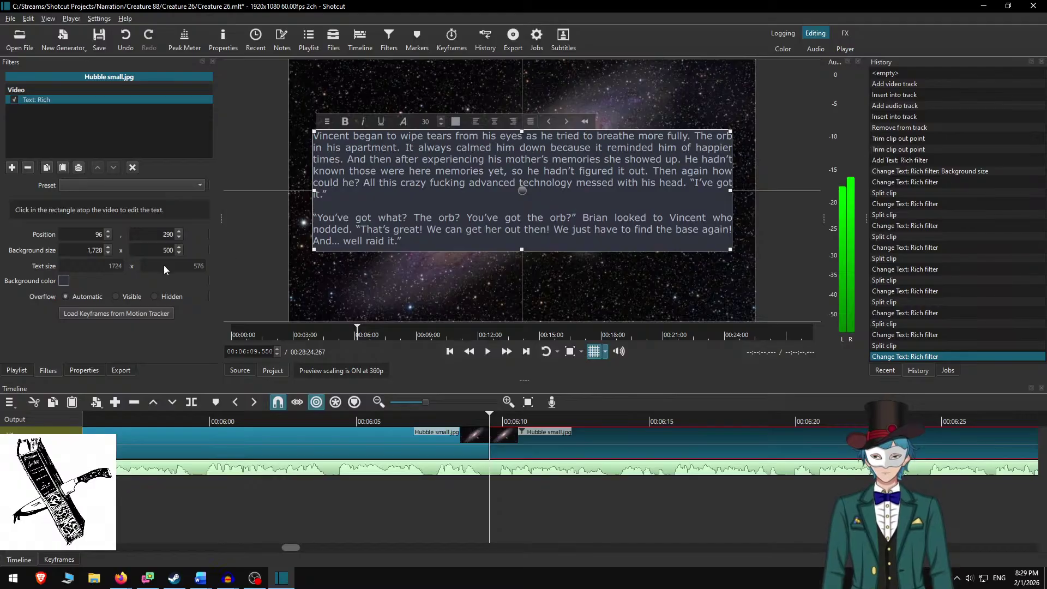
Set the "began to wipe tears" overlay's background height to 600 and centre it vertically at Y position 240.
key(Delete)
text(6)
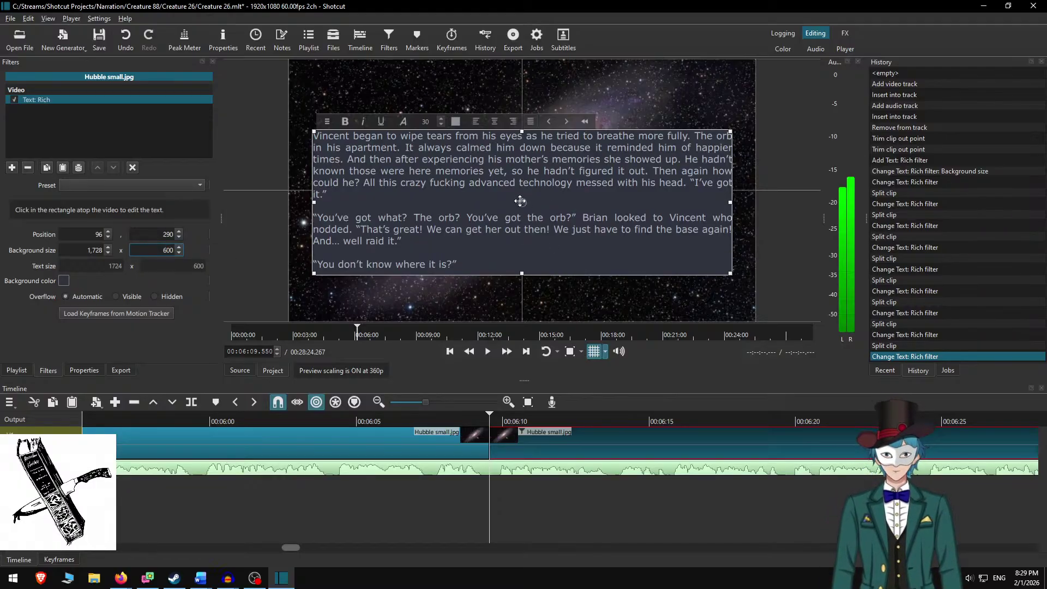
mouse_move(520, 200)
mouse_down()
mouse_move(520, 169)
mouse_move(520, 183)
mouse_up()
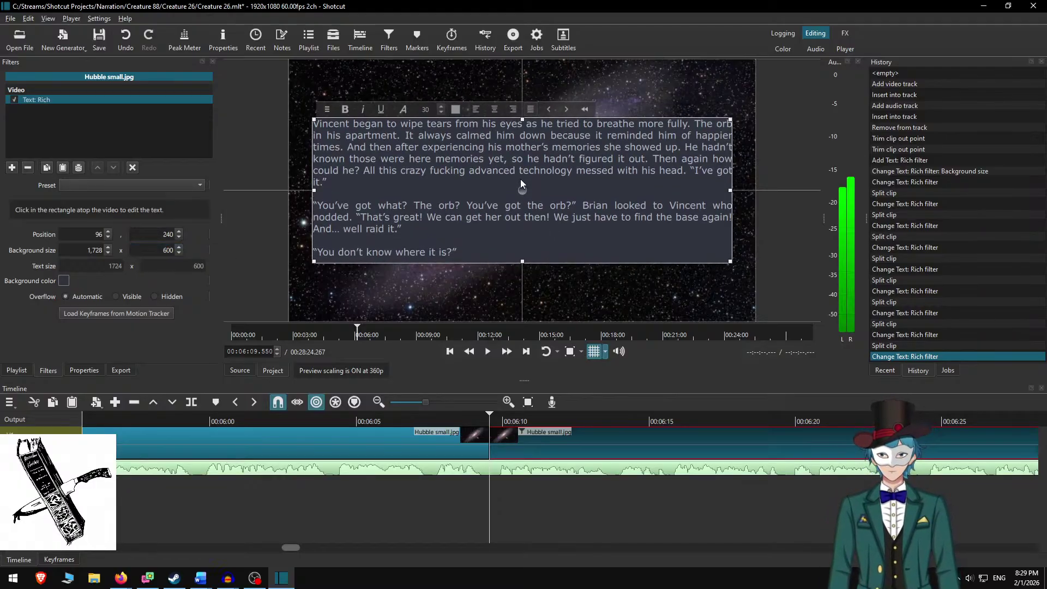
click(517, 431)
Play the narration across the cut to 00:06:31.350, stop it and insert a comma after "Then again" in the overlay text.
click(419, 418)
click(506, 351)
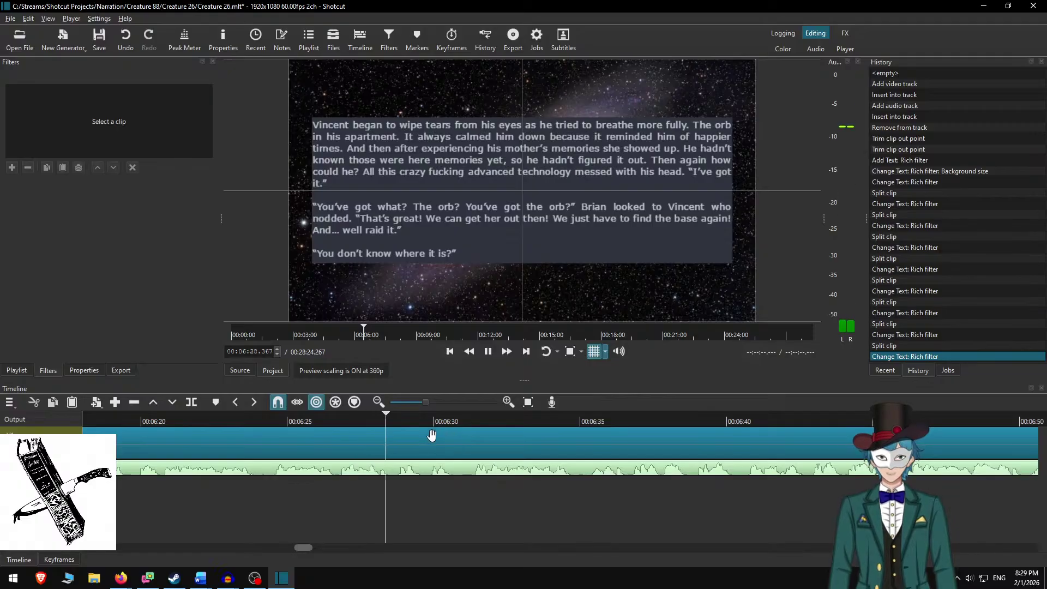
click(477, 437)
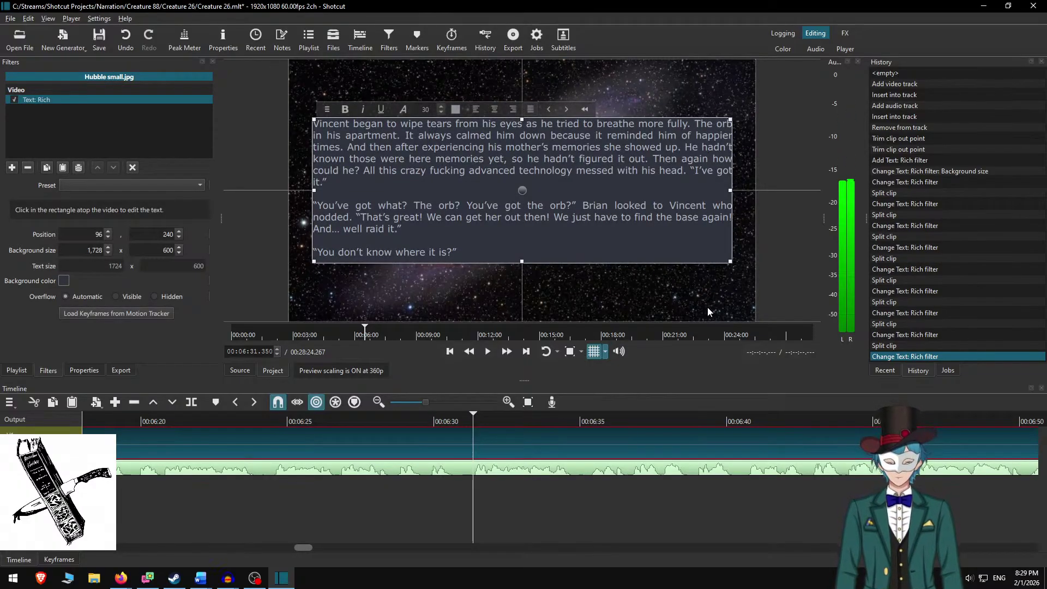
text(,)
click(459, 441)
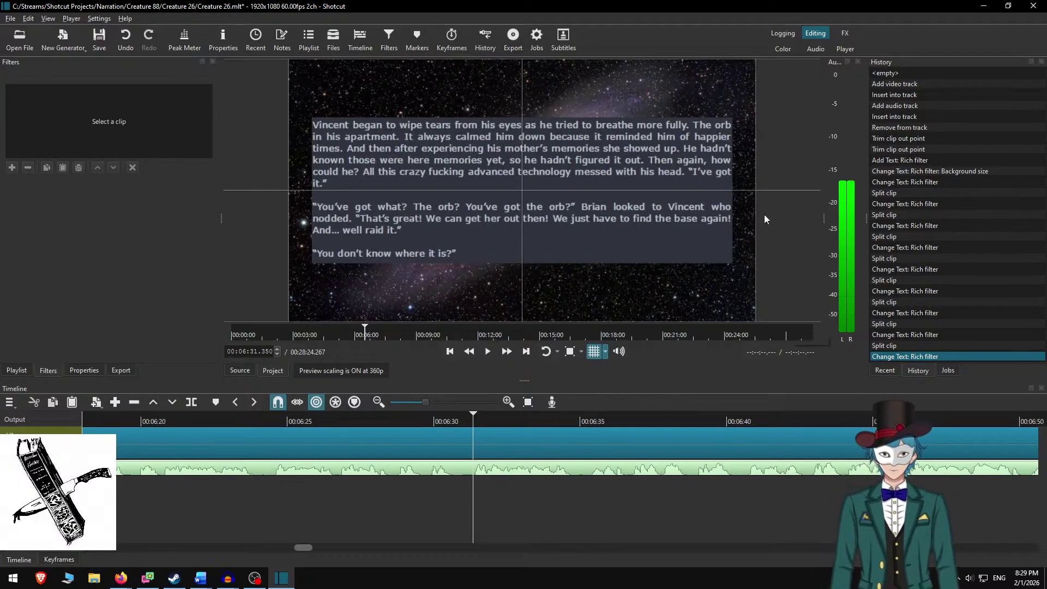
Play the narration from about 00:06:23, stop at 00:06:51.850, split the background clip there and select the part after the cut.
click(239, 420)
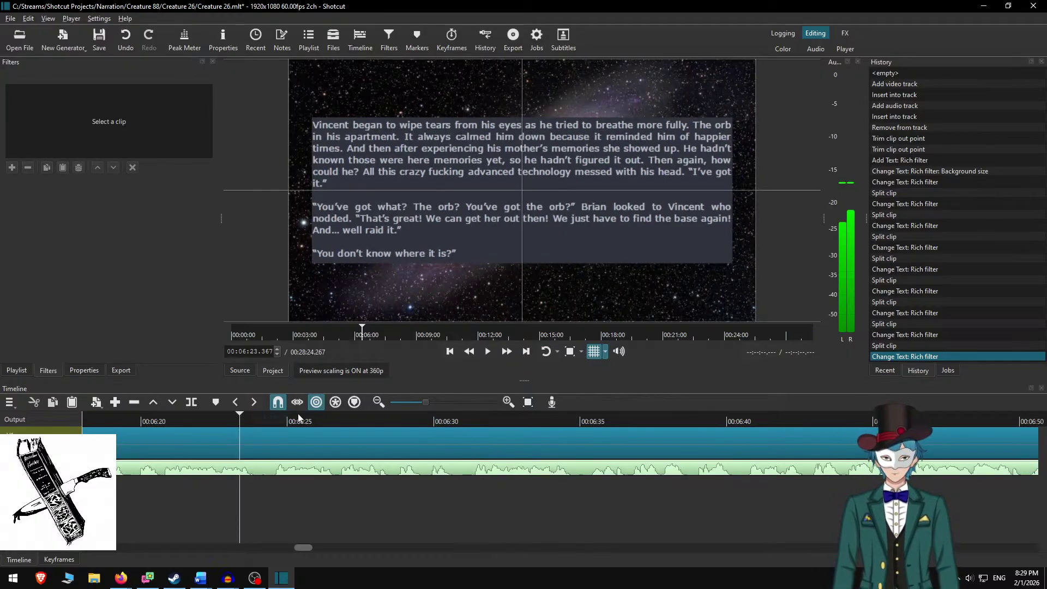
click(507, 351)
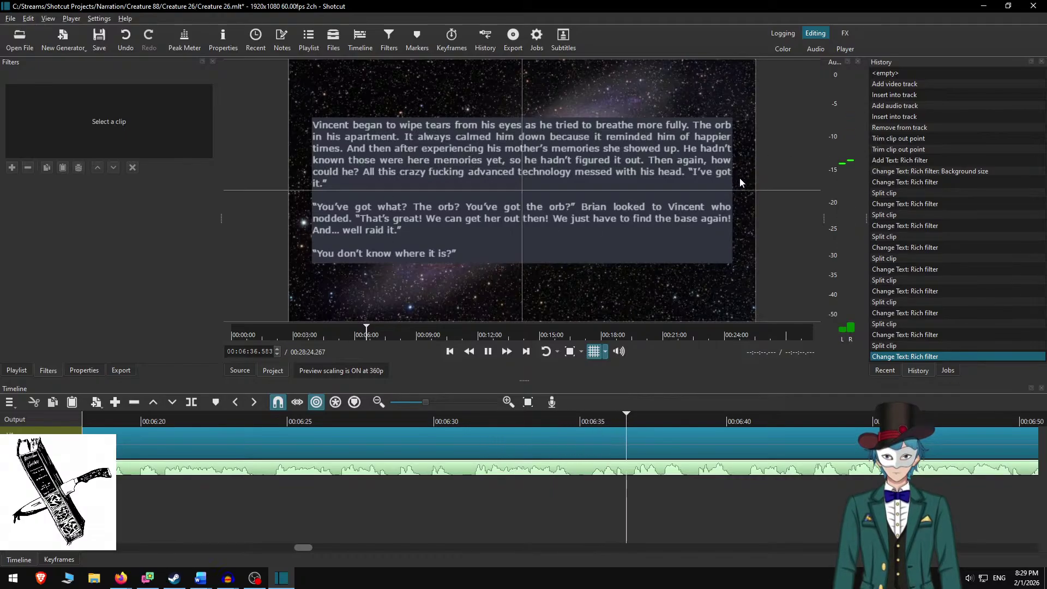
scroll(646, 489, down, 4)
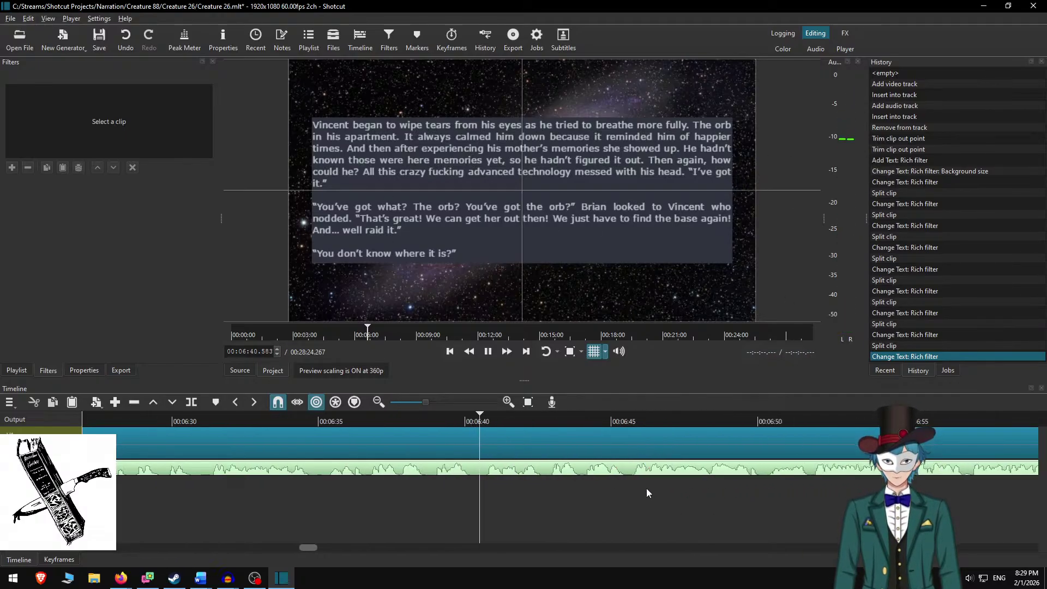
scroll(599, 486, down, 2)
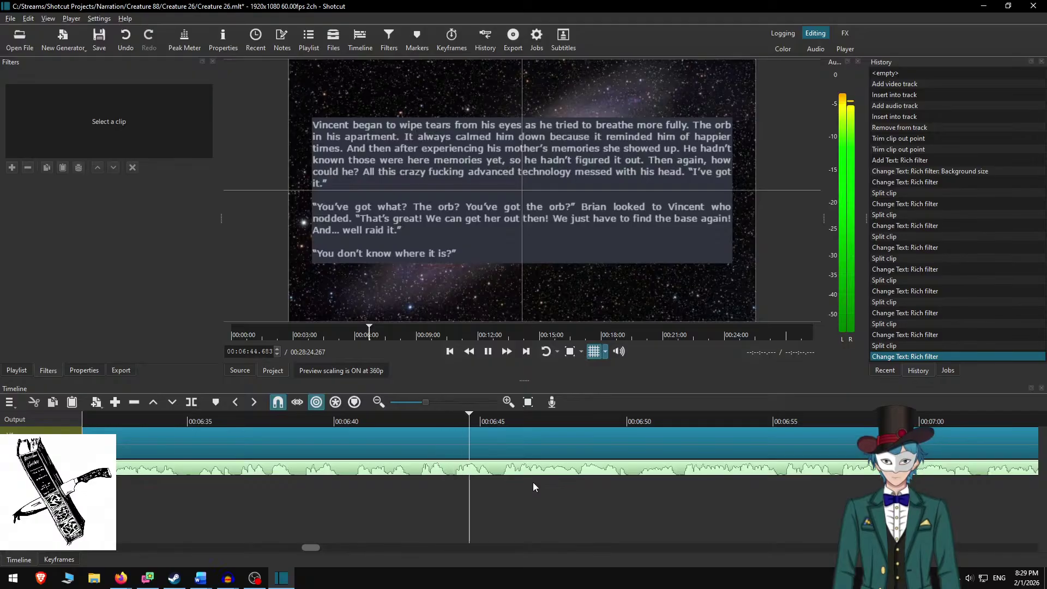
scroll(532, 482, down, 2)
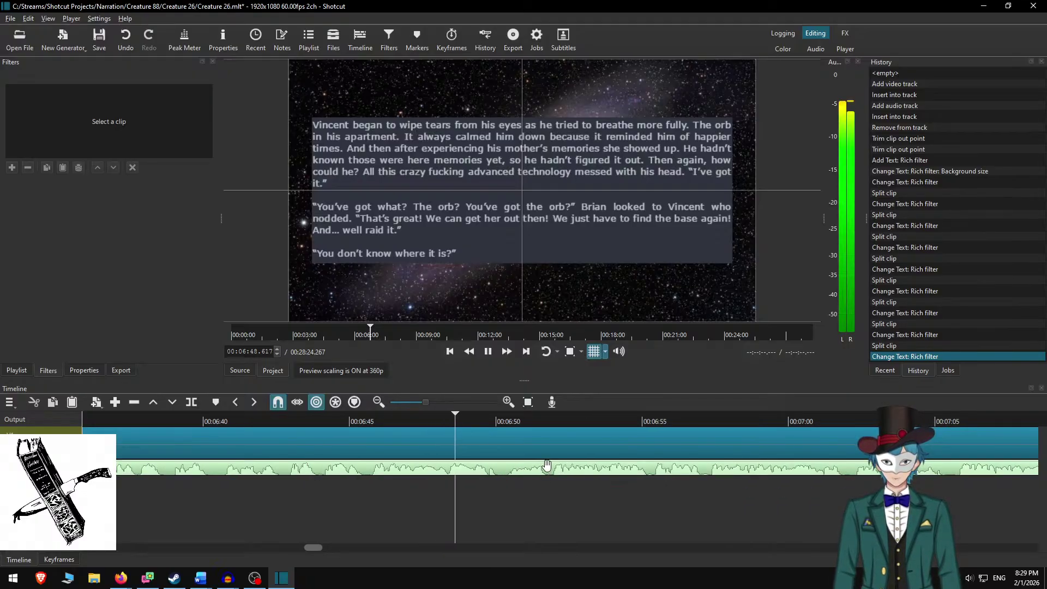
key(space)
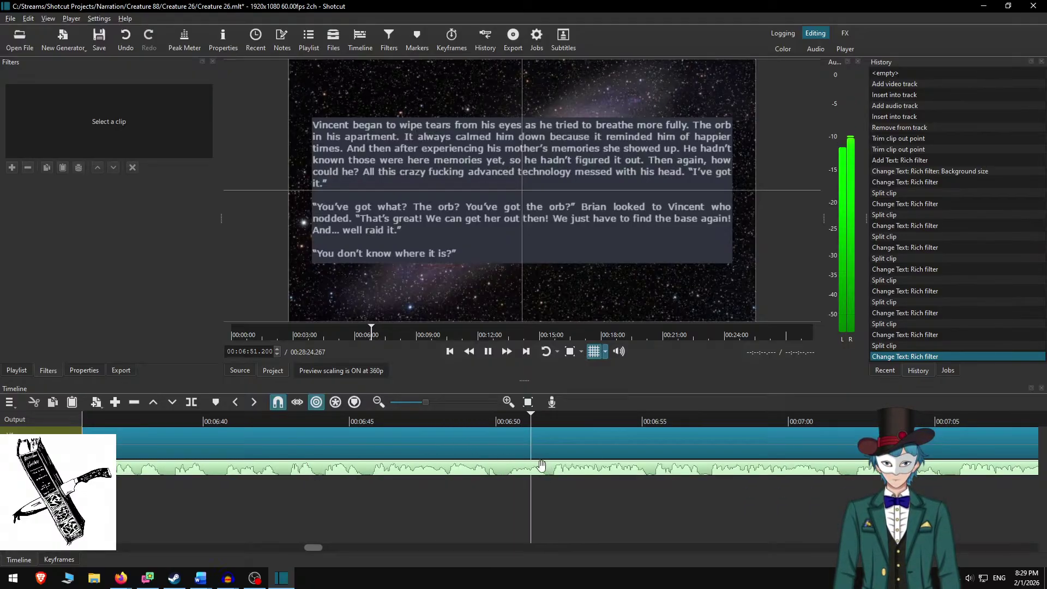
key(space)
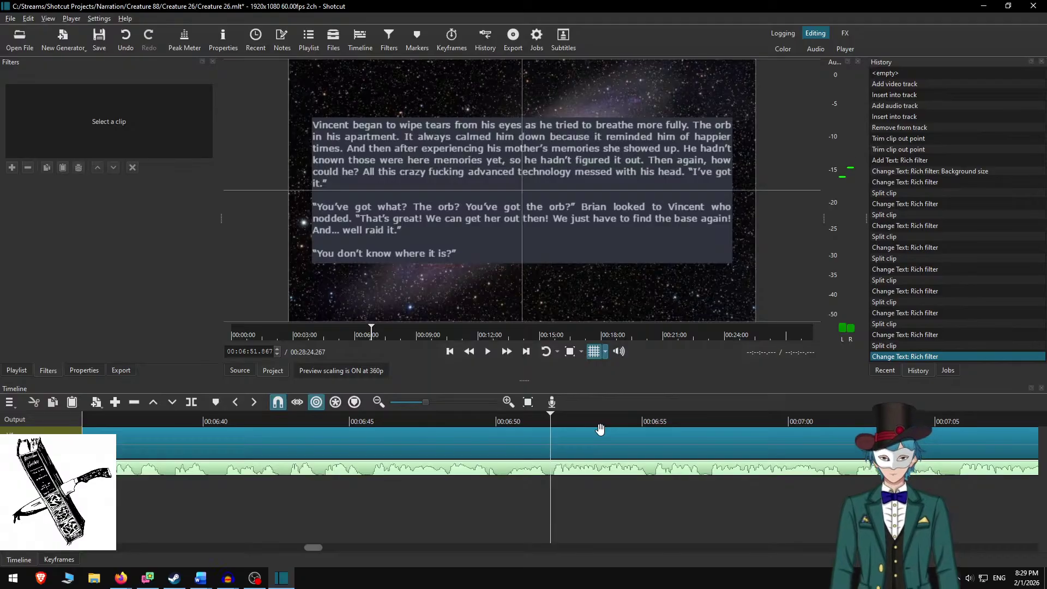
key(s)
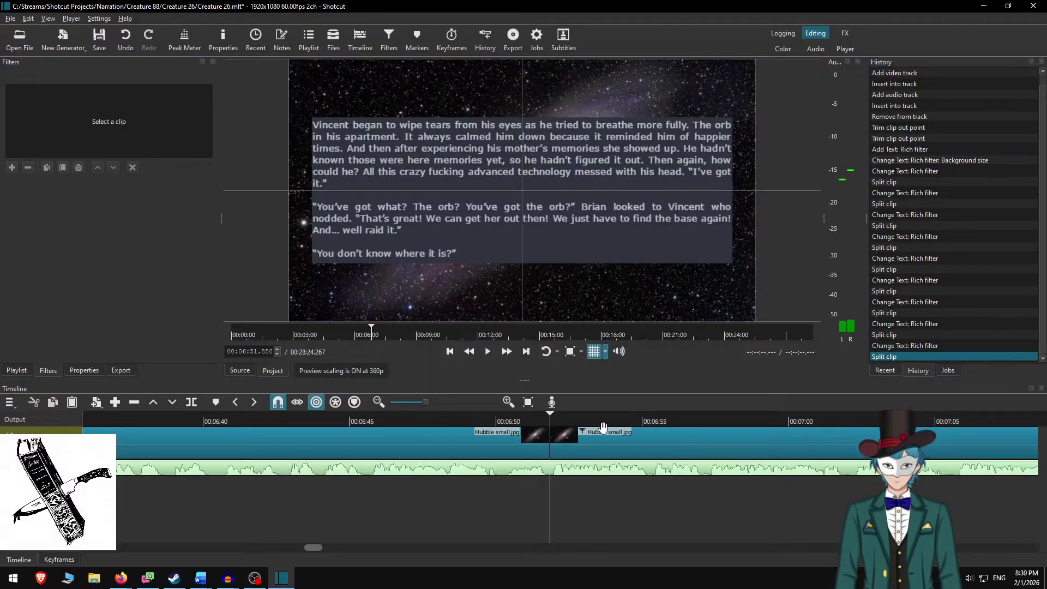
click(604, 427)
In the Word story document, delete the used passage and copy from "I've spent two months or so" through "issue this situation brought up.".
key(alt+Tab)
key(Delete)
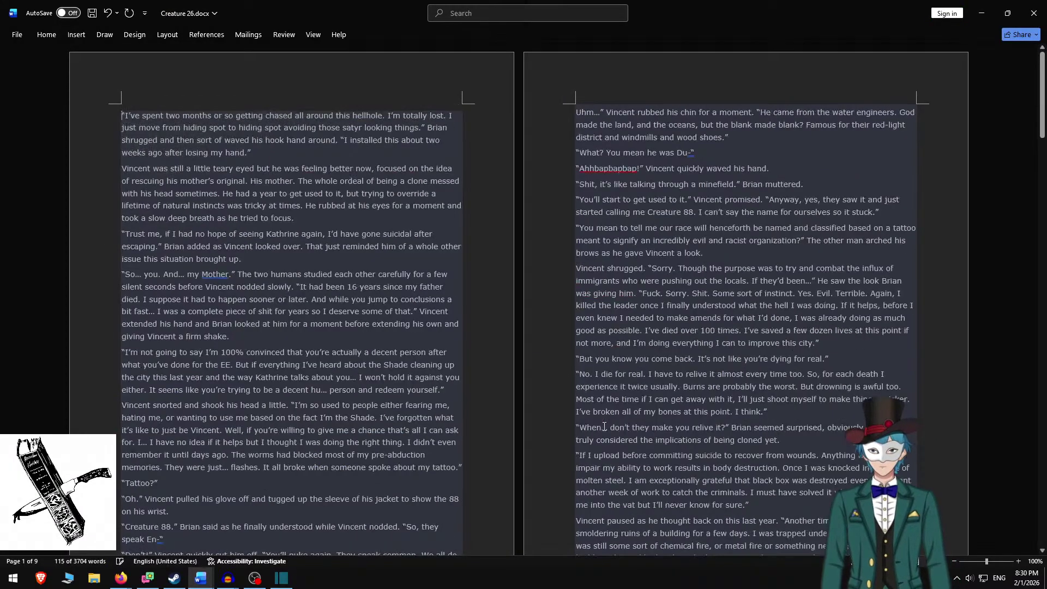
shift+click(260, 255)
key(ctrl+c)
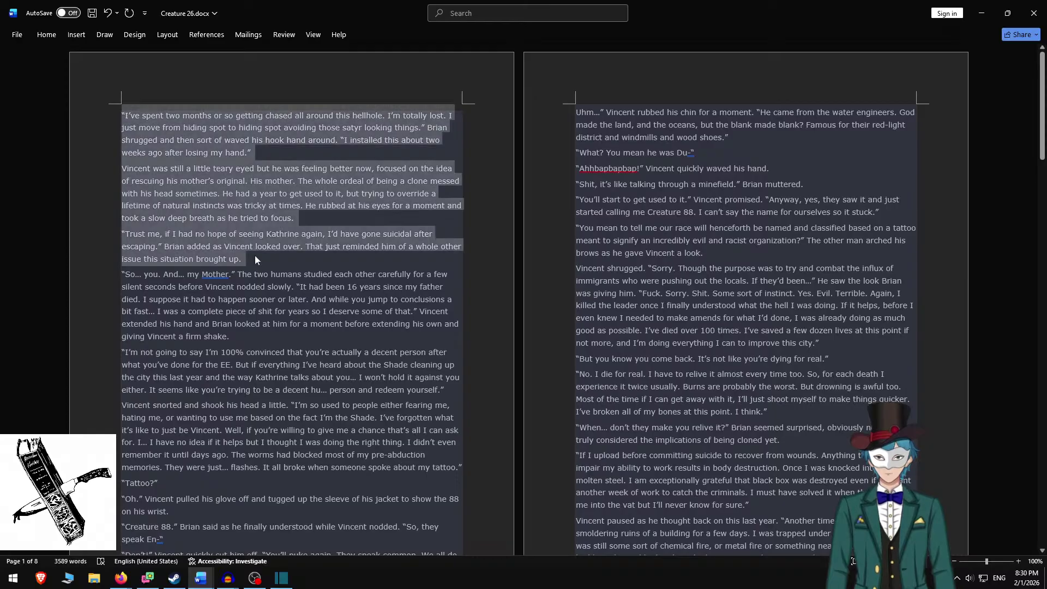
In Shotcut, replace the overlay text after the 00:06:51.850 cut with the "I've spent two months" passage and separate its paragraphs with blank lines.
key(alt+Tab)
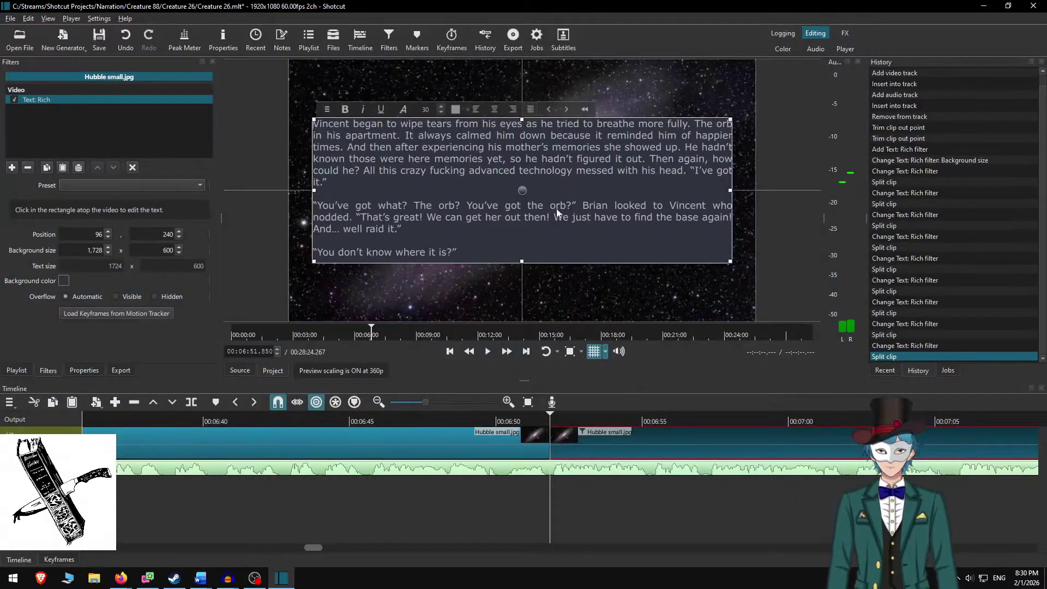
key(ctrl+a)
key(ctrl+v)
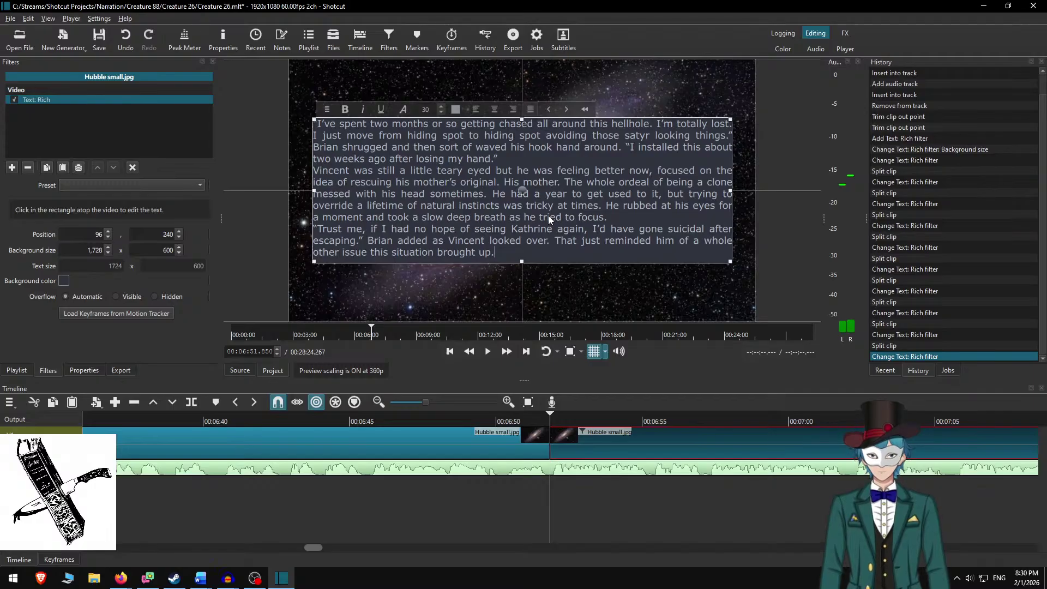
key(Up)
key(End)
key(Return)
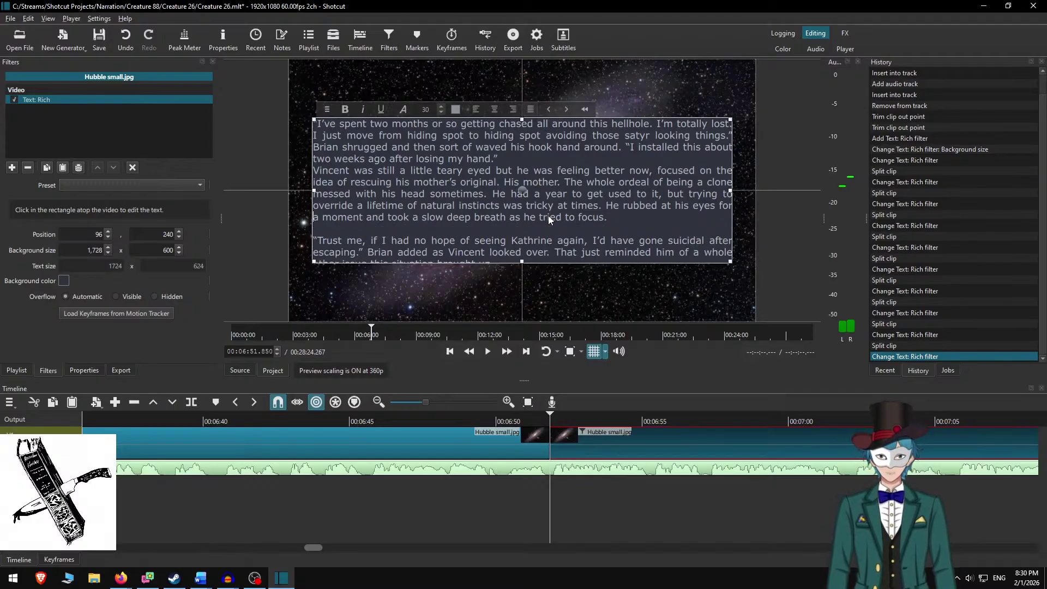
key(Return)
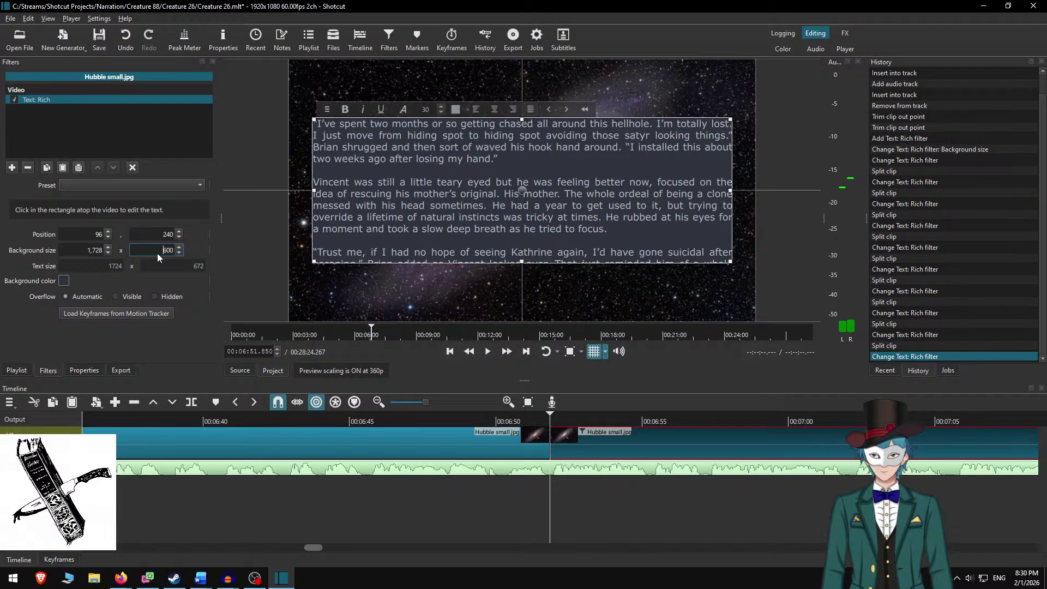
Set the "I've spent two months" overlay's background height to 700 and centre it vertically at Y position 190.
text(7)
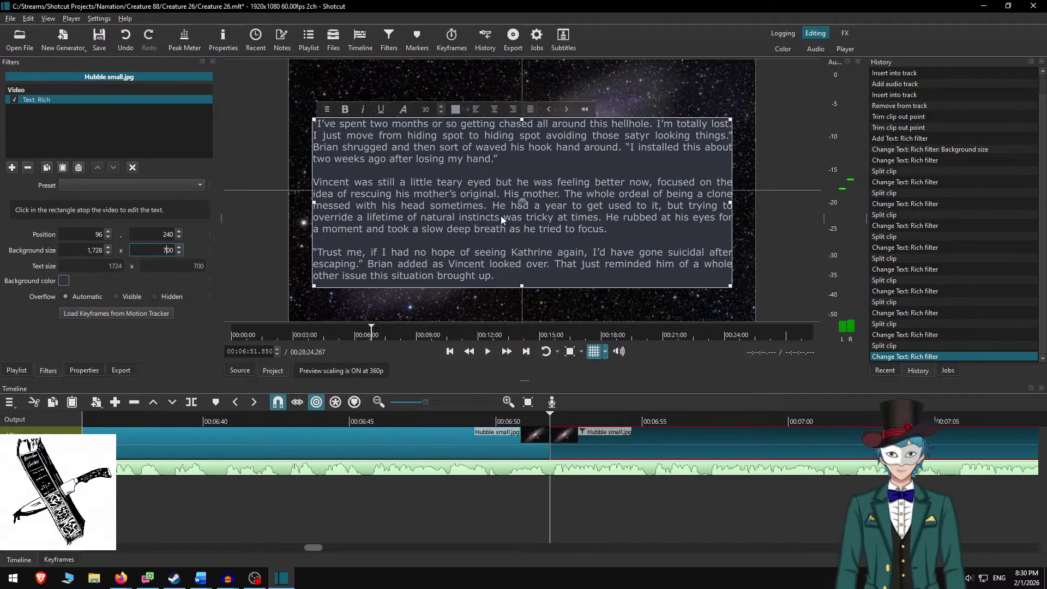
drag(517, 176, 525, 192)
click(519, 179)
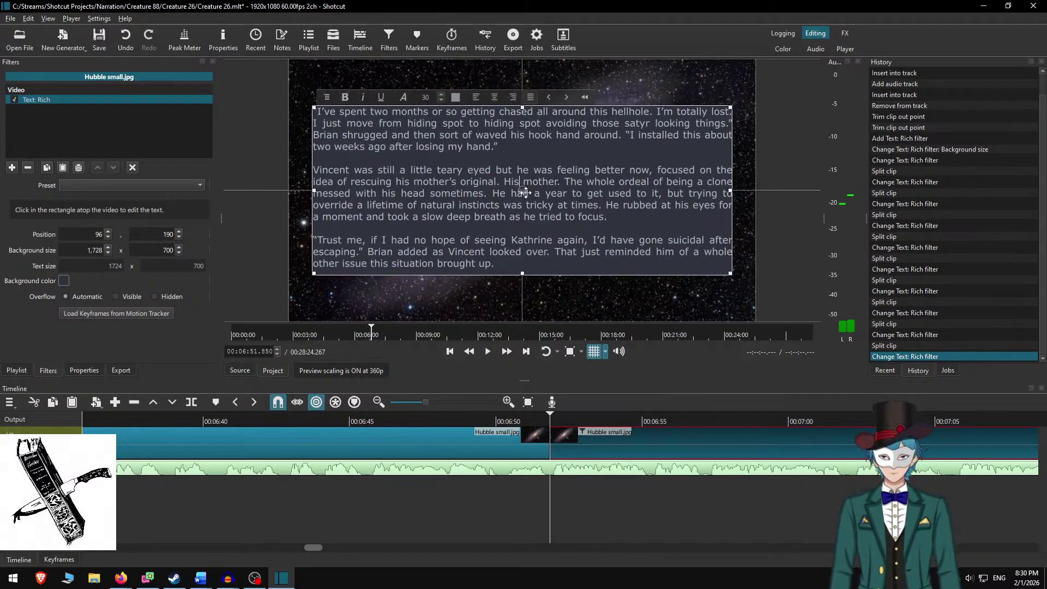
Play the narration across the 00:06:51.850 cut to check the overlay change and stop it at 00:07:19.233.
click(577, 434)
click(433, 421)
key(space)
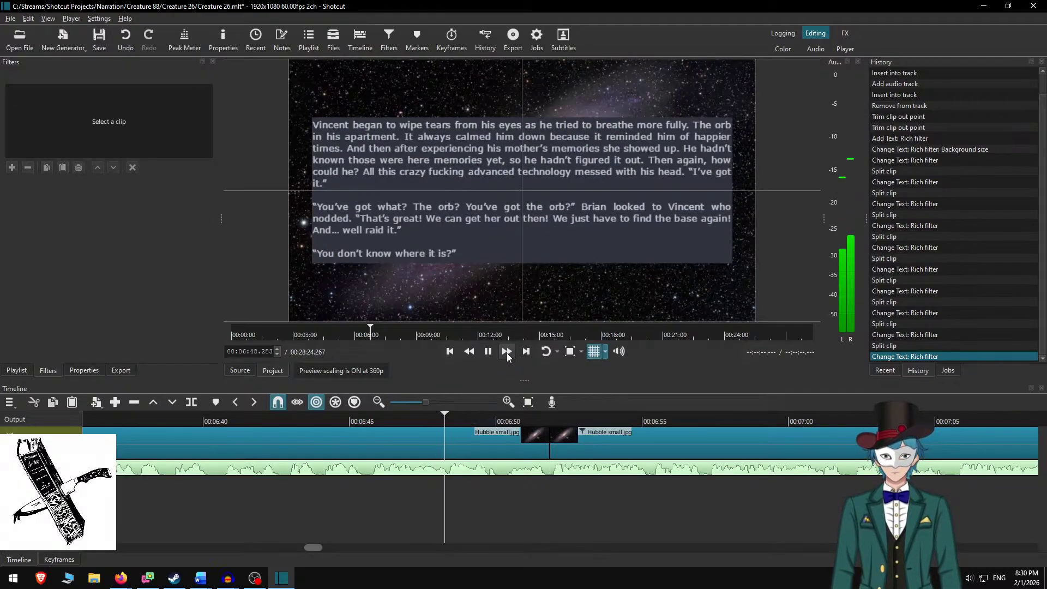
click(506, 352)
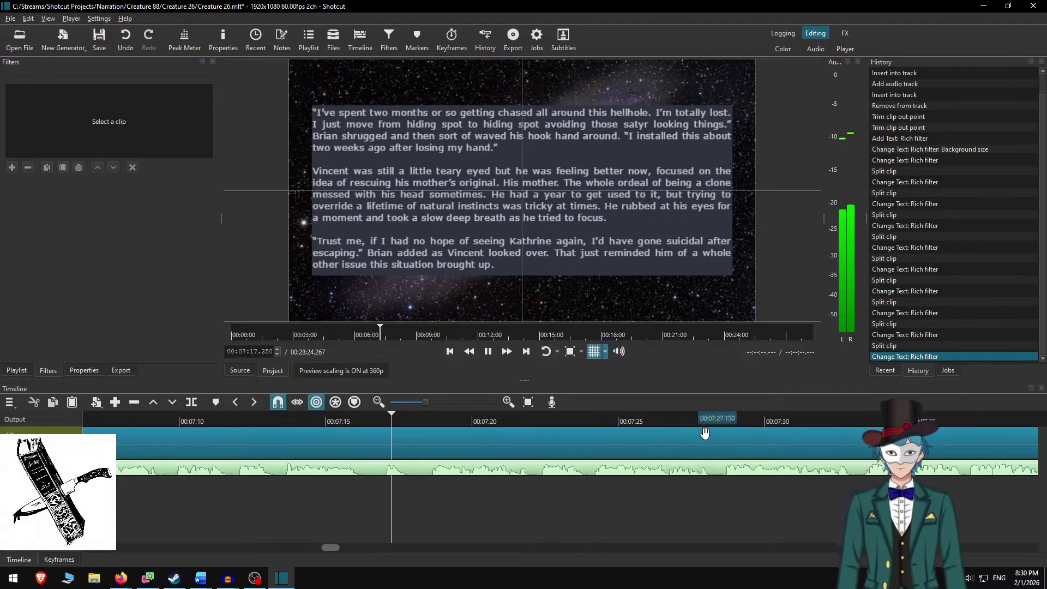
key(space)
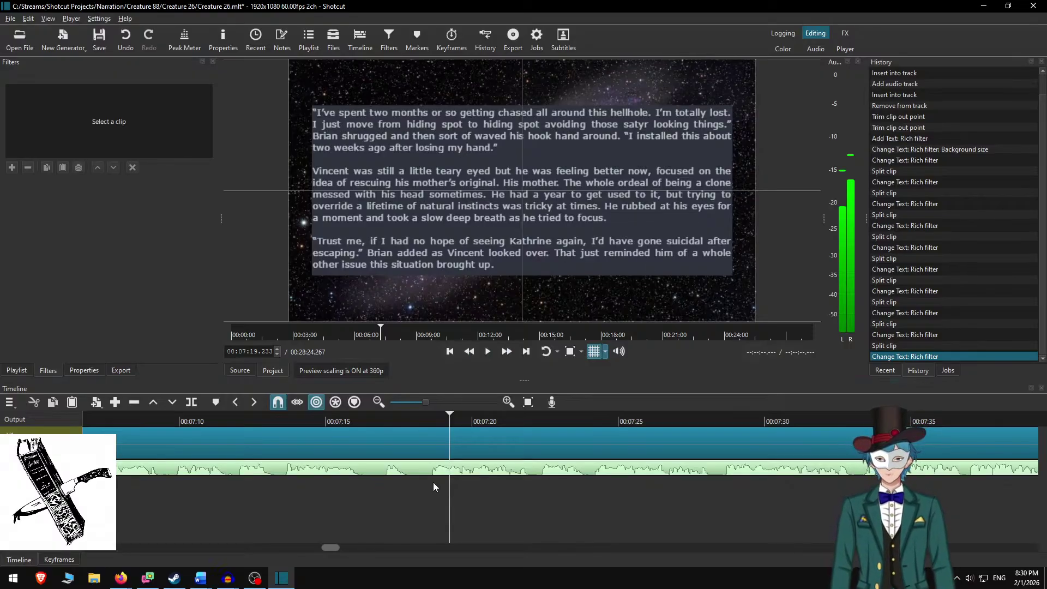
Replay the narration from about 00:07:13, split the background clip at 00:07:46.117 and select the part after the cut.
click(309, 419)
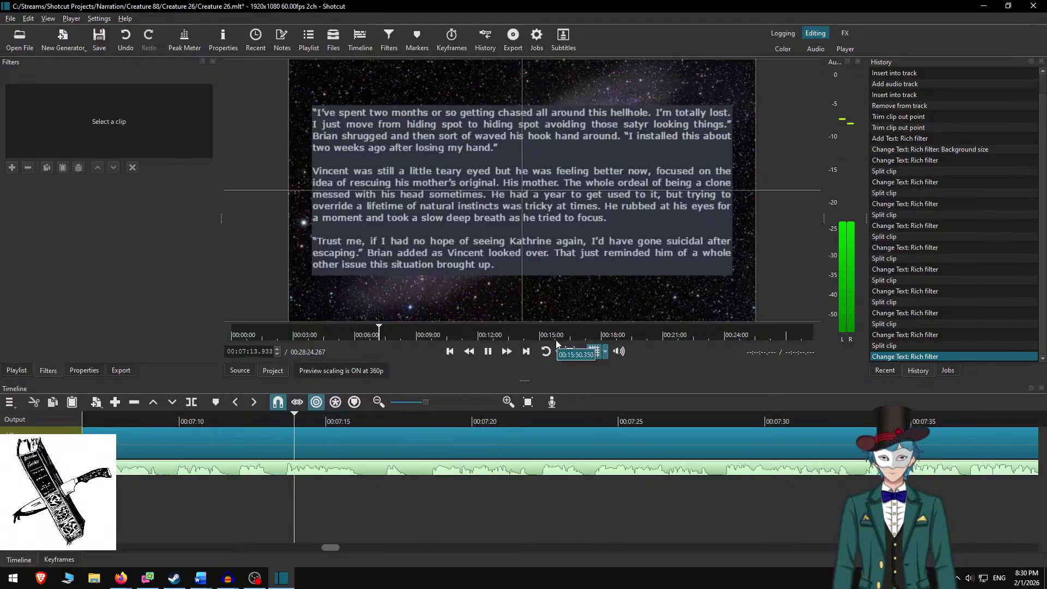
click(500, 352)
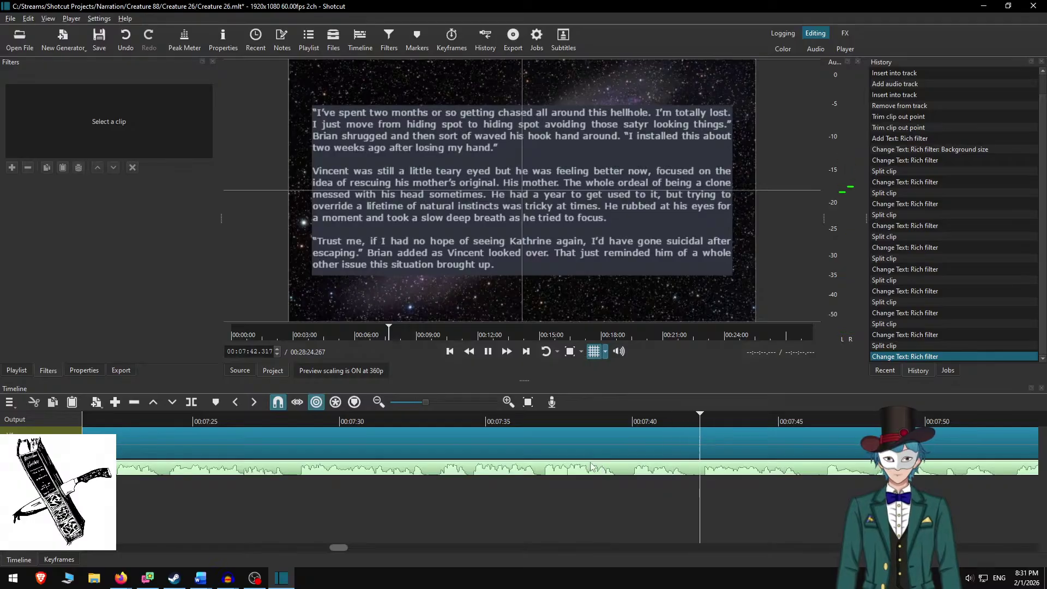
scroll(622, 485, down, 9)
key(space)
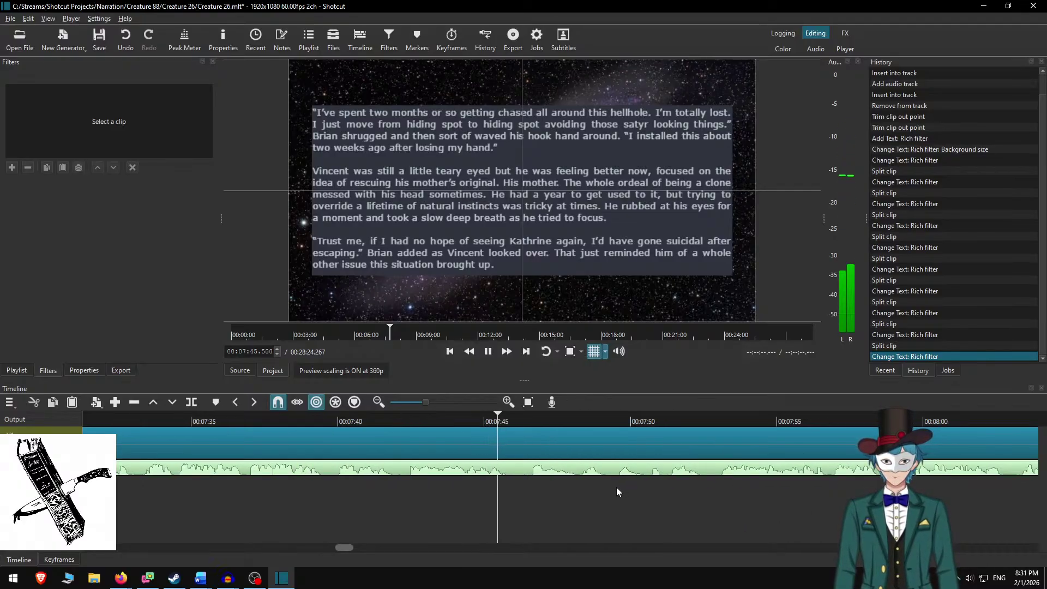
key(space)
key(s)
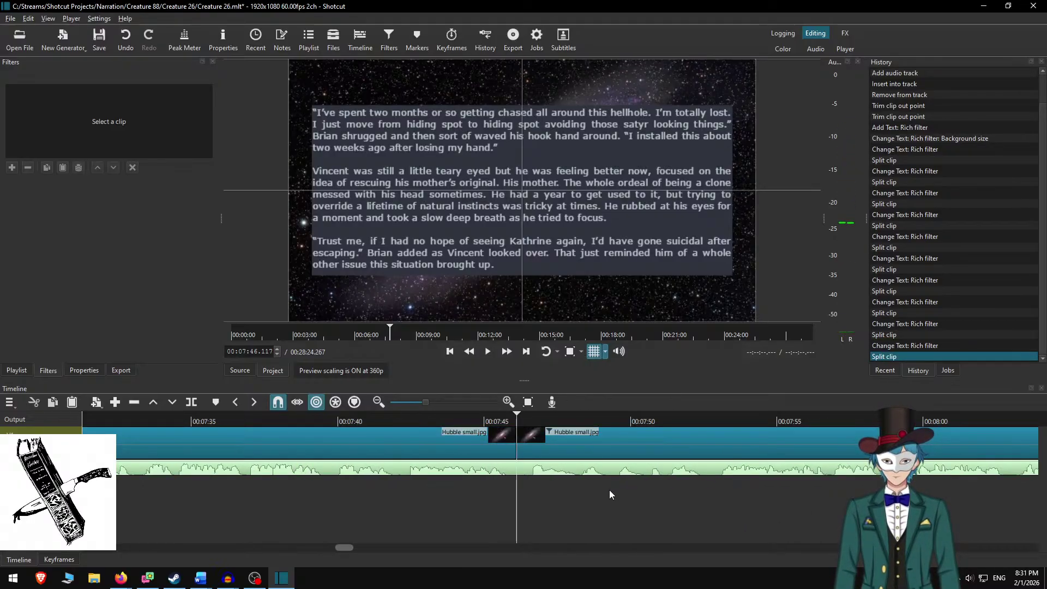
click(564, 436)
In the Word story document, delete the used passage and copy the two paragraphs from "So… you. And… my Mother." through "redeem yourself.".
key(alt+Tab)
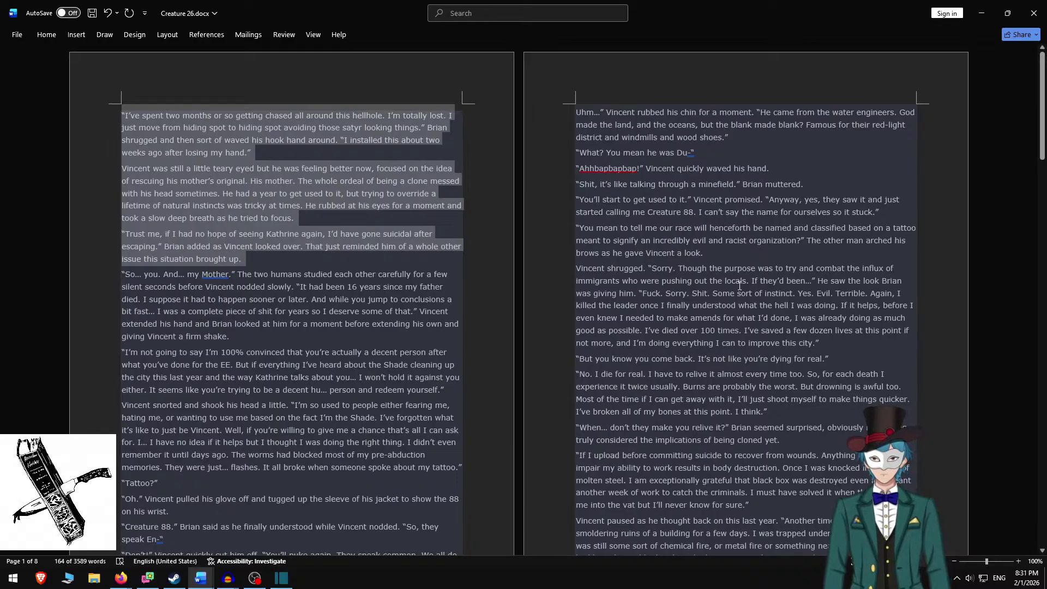
key(Delete)
scroll(510, 288, down, 20)
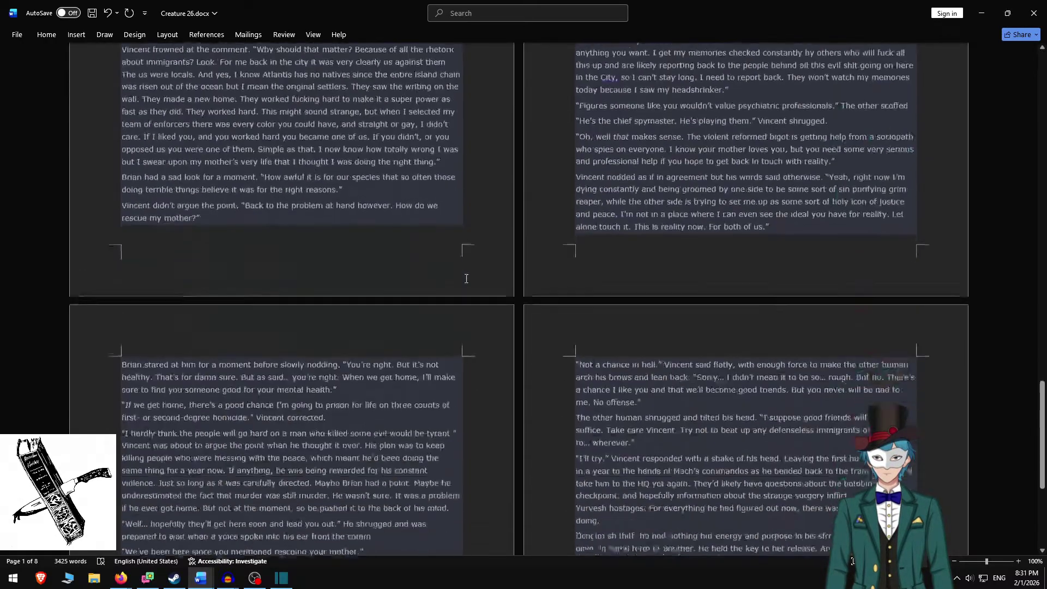
scroll(433, 259, up, 20)
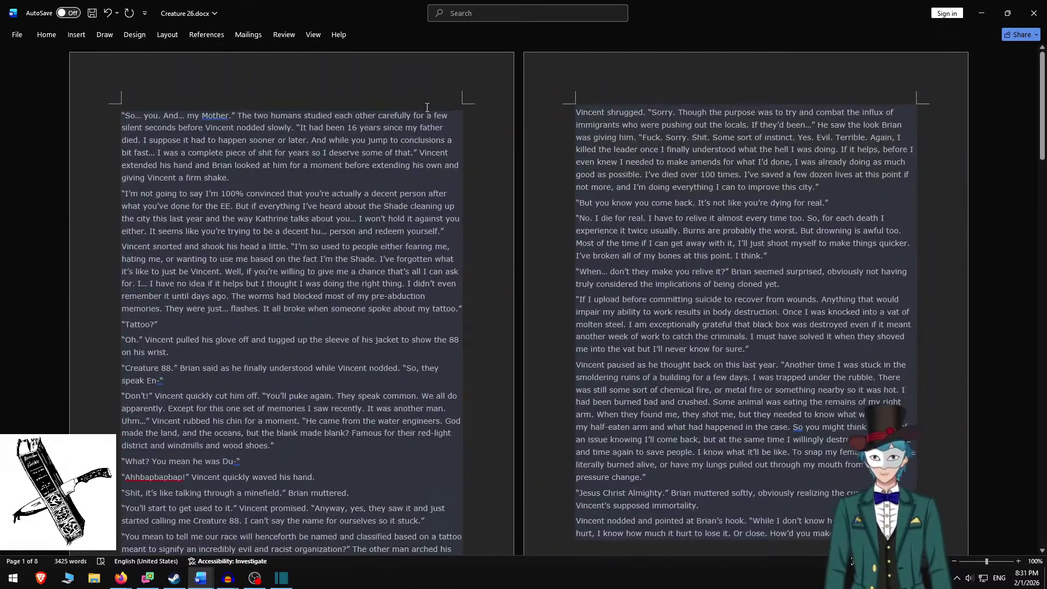
shift+click(452, 233)
key(ctrl+c)
In Shotcut, replace the overlay text after the 00:07:46.117 cut with the "So… you." passage and put a blank line between its paragraphs.
key(alt+Tab)
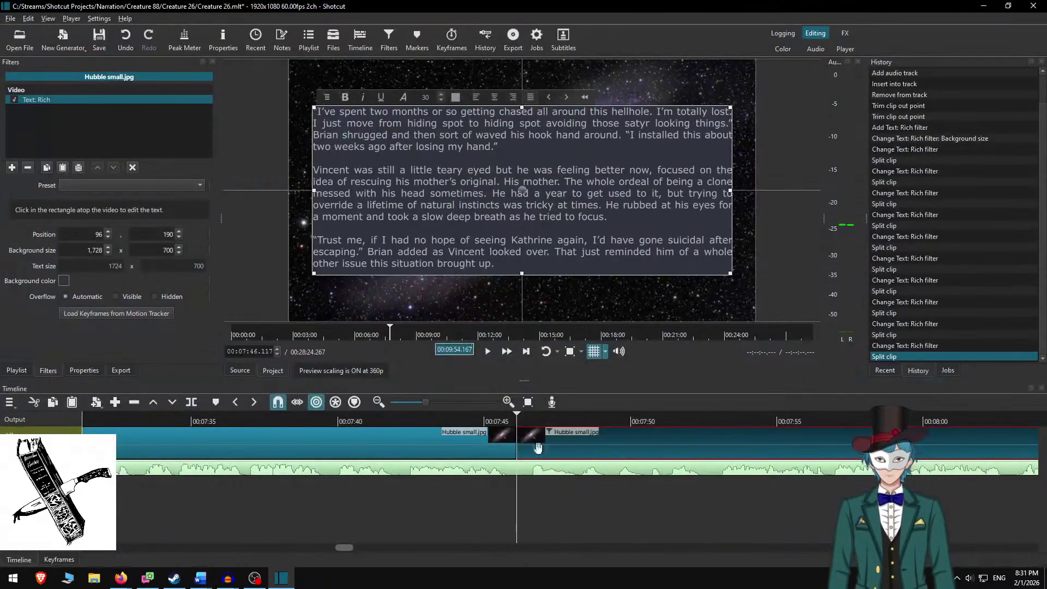
click(526, 180)
key(ctrl+a)
key(ctrl+v)
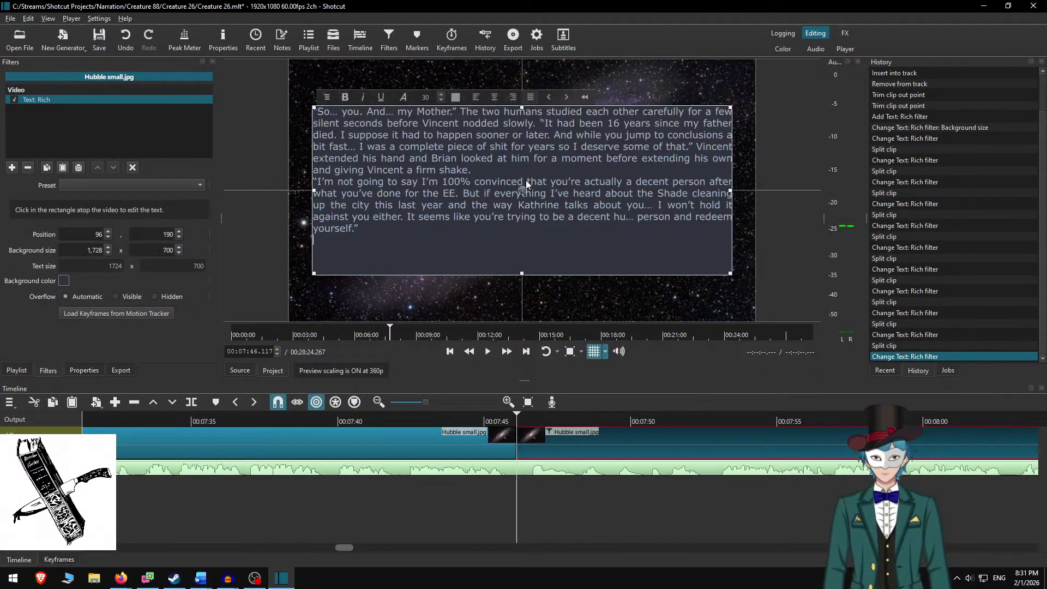
key(Up)
key(Up)
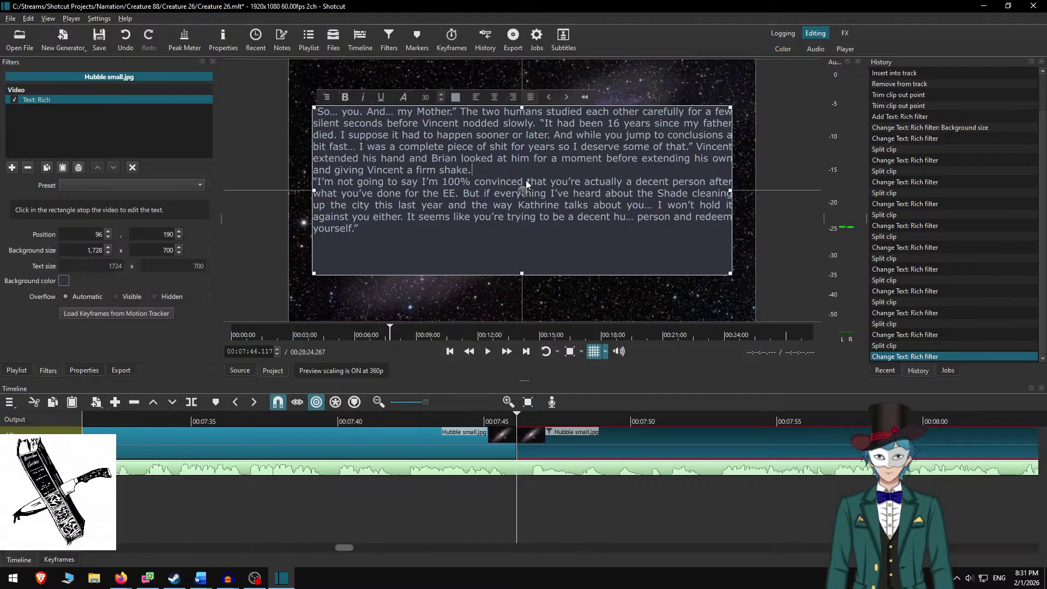
key(Return)
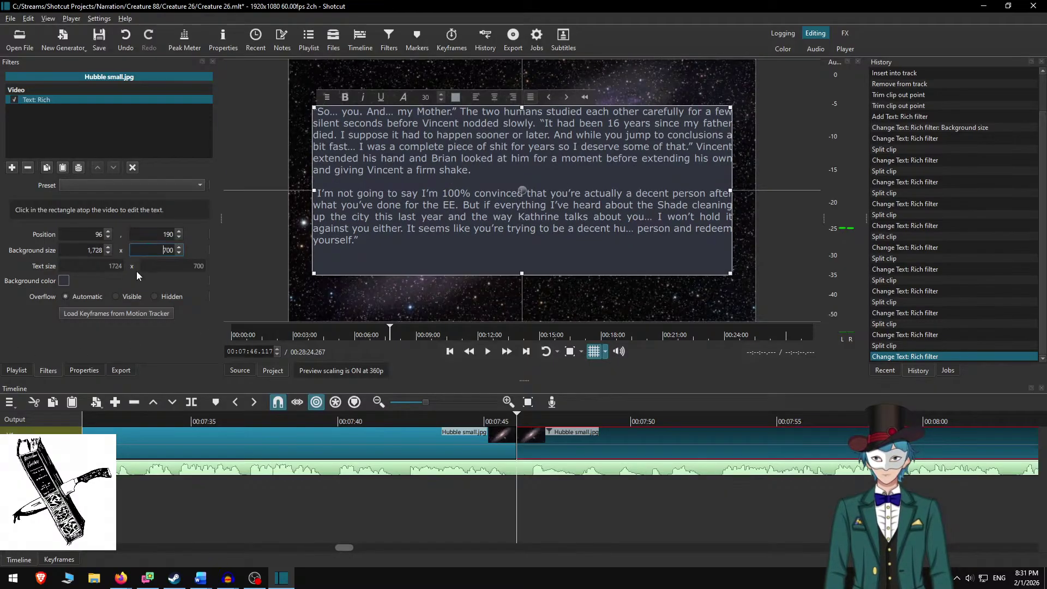
Set the "So… you." overlay's background height to 600 and centre it vertically at Y position 240.
text(6)
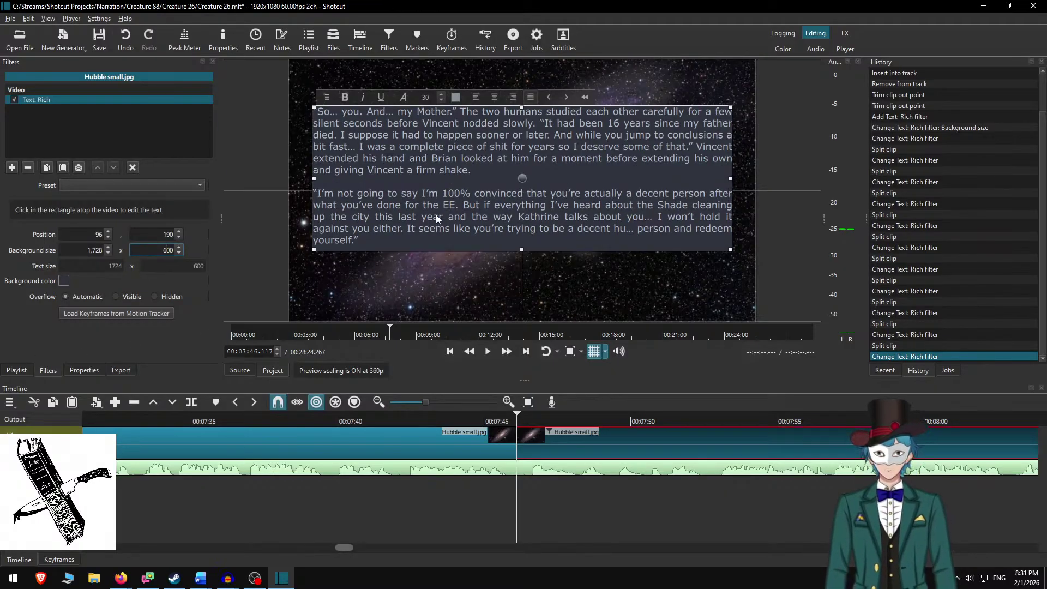
drag(521, 178, 521, 190)
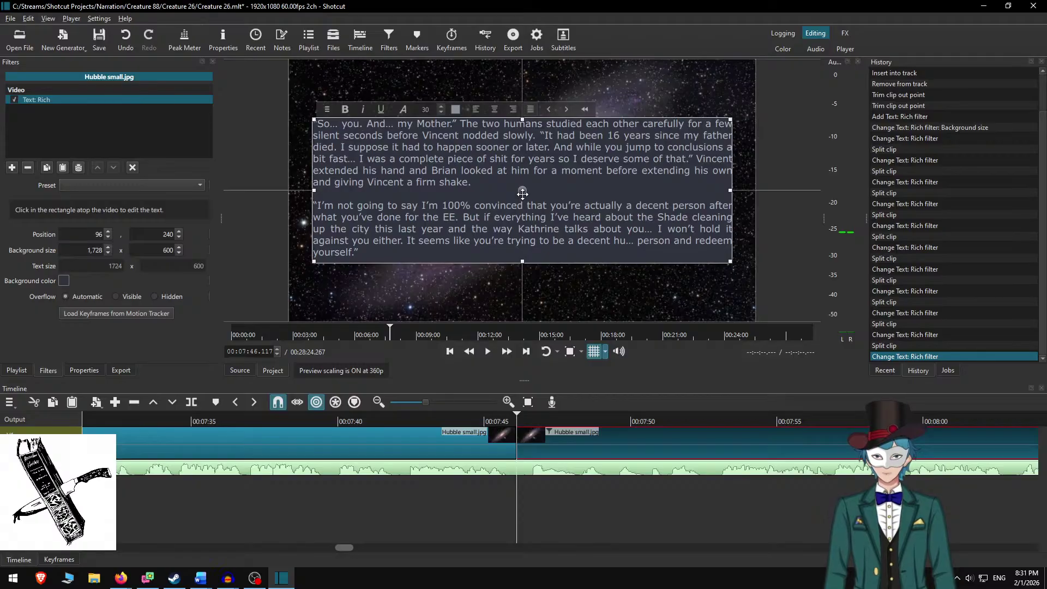
Replay the narration after the 00:07:46.117 cut and insert a comma after “for years” in the “So… you.” overlay.
click(428, 421)
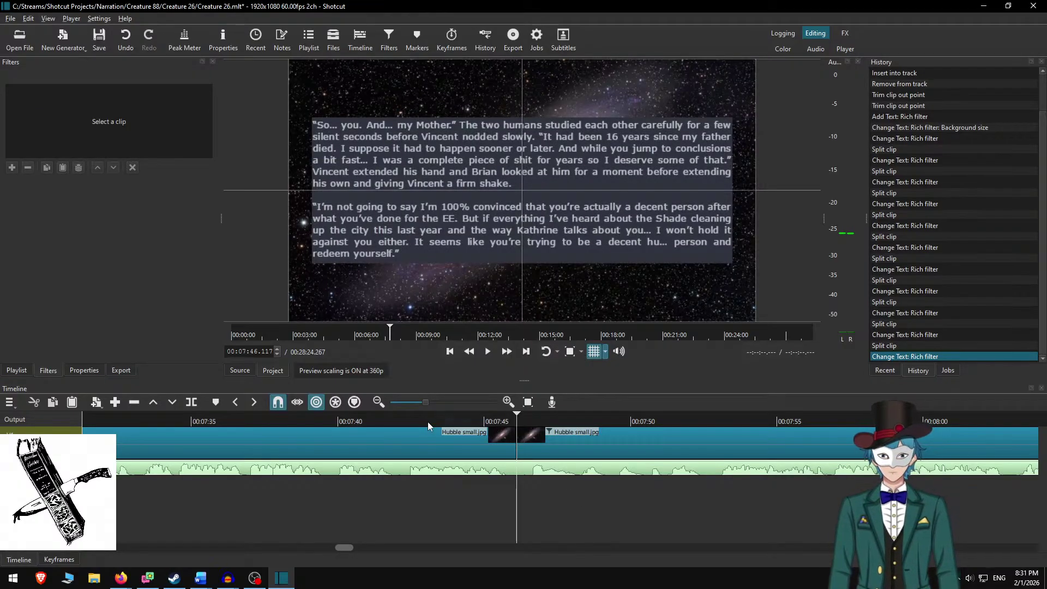
click(488, 351)
click(506, 351)
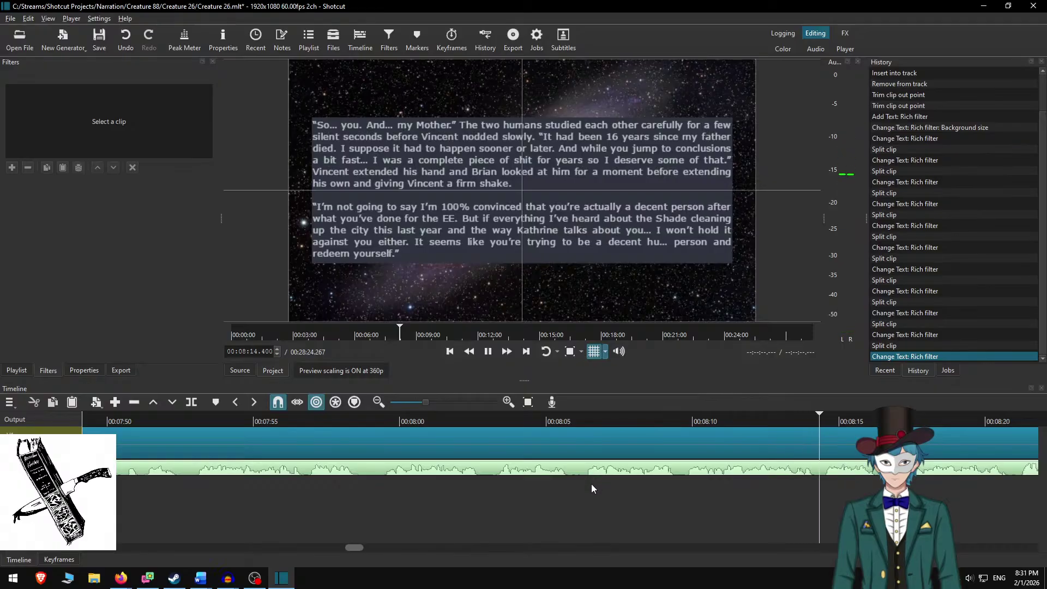
key(space)
click(697, 440)
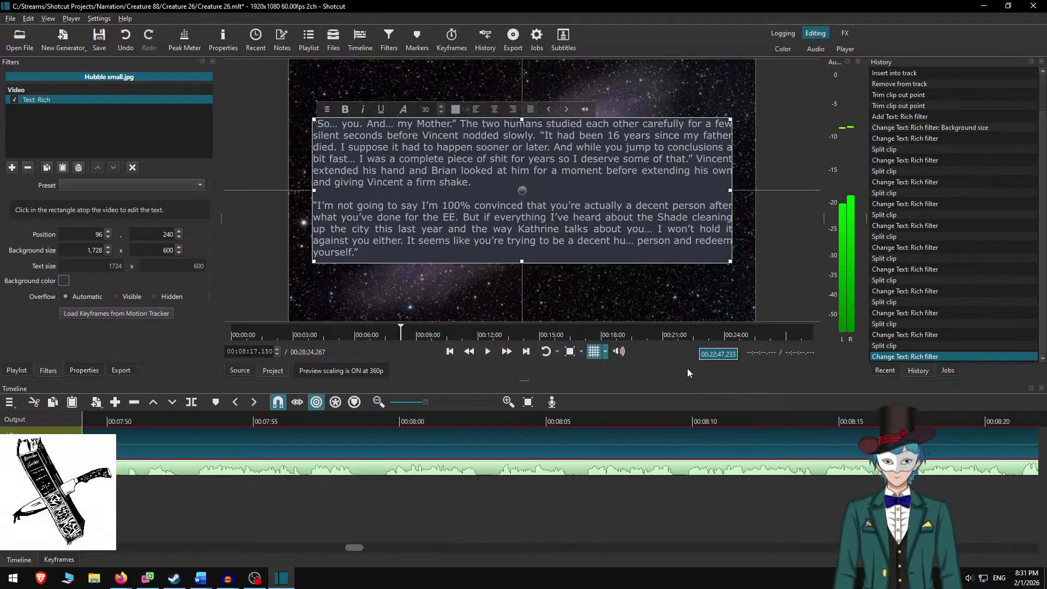
click(703, 419)
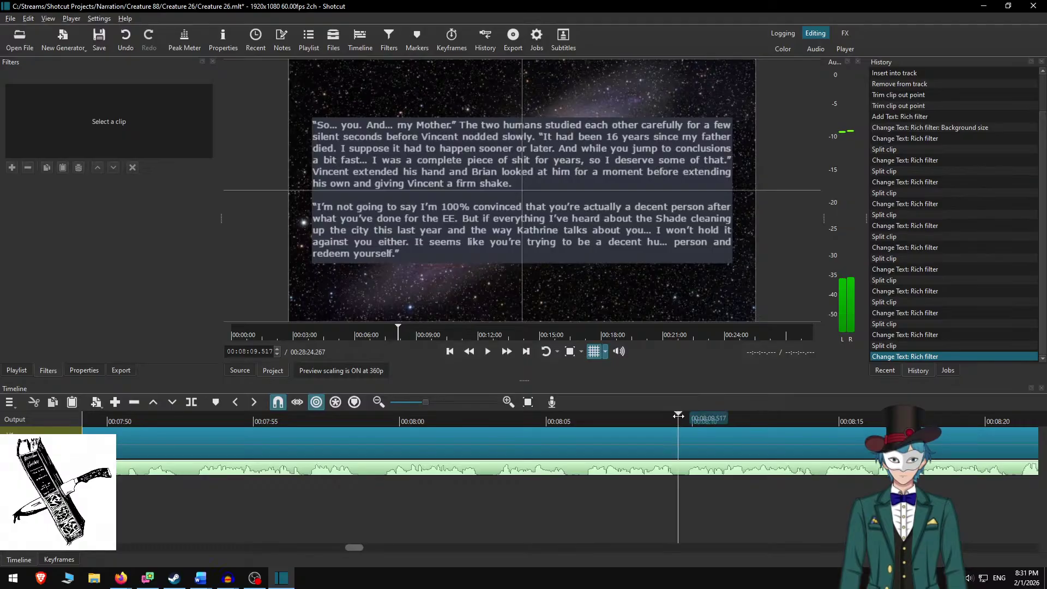
Continue listening to the narration from about 00:08:09 to 00:08:28.
click(511, 351)
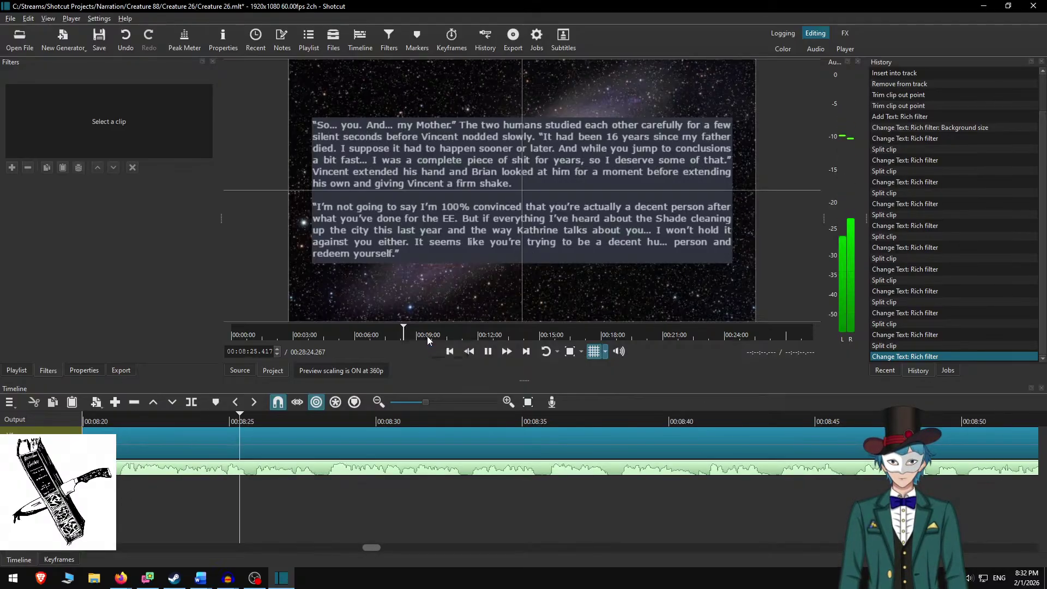
scroll(241, 446, left, 3)
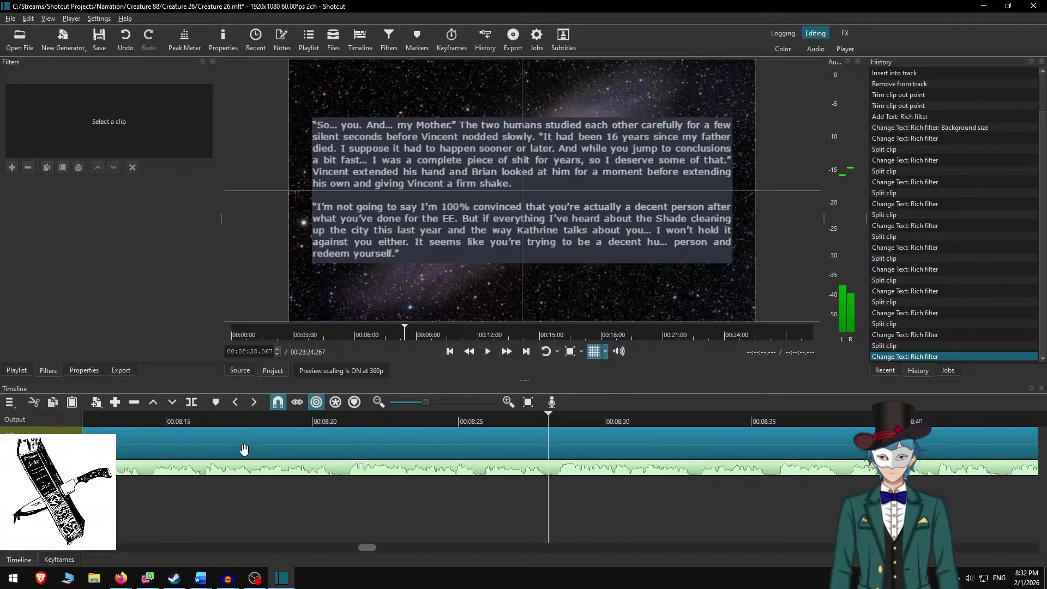
click(335, 420)
Undo the accidental paste into the track and return the playhead to the 00:07:46.117 cut.
key(ctrl+v)
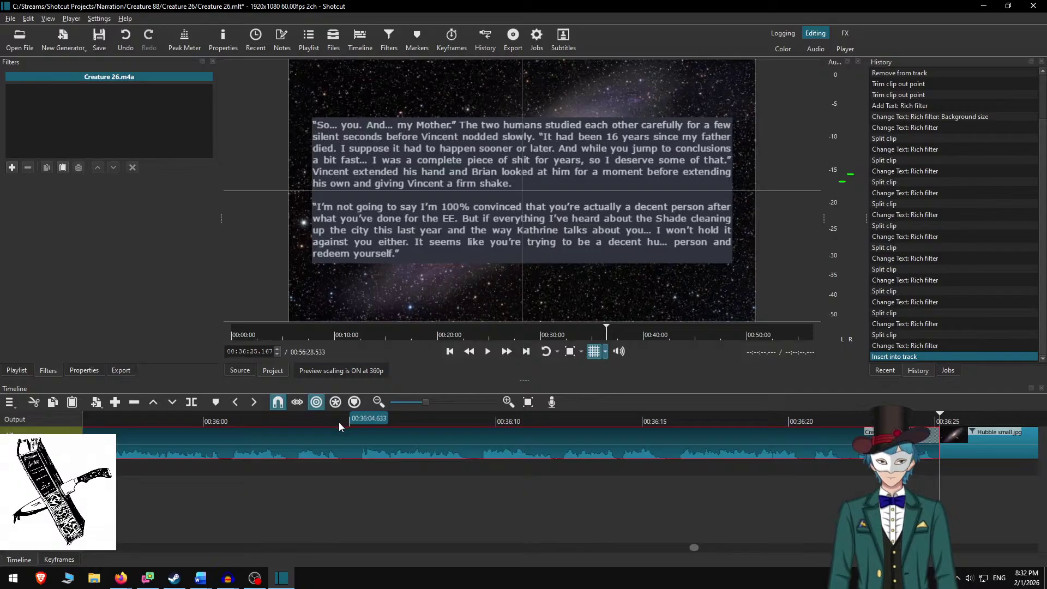
key(ctrl+z)
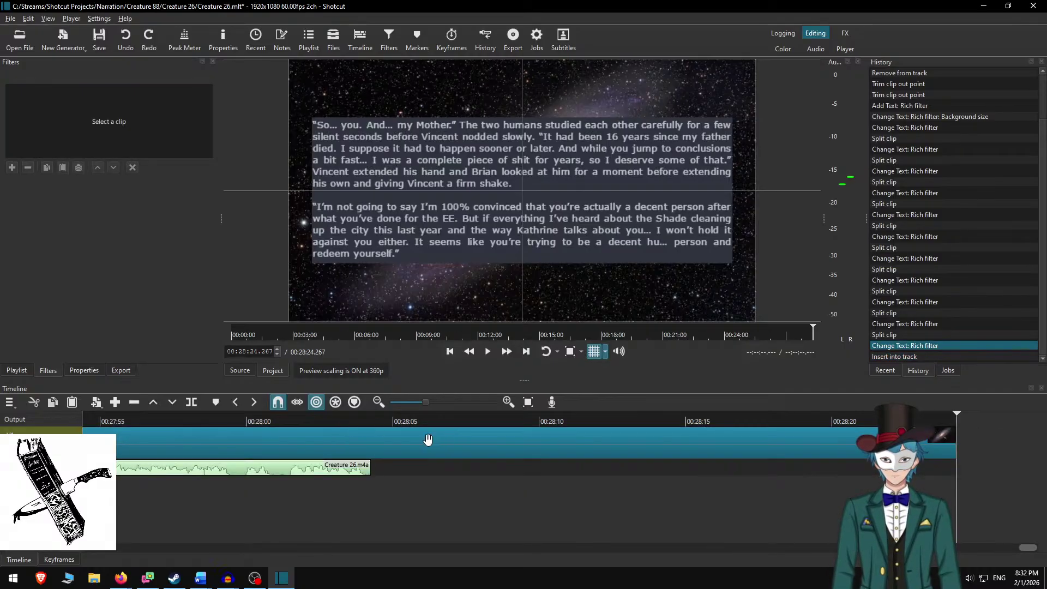
key(Up)
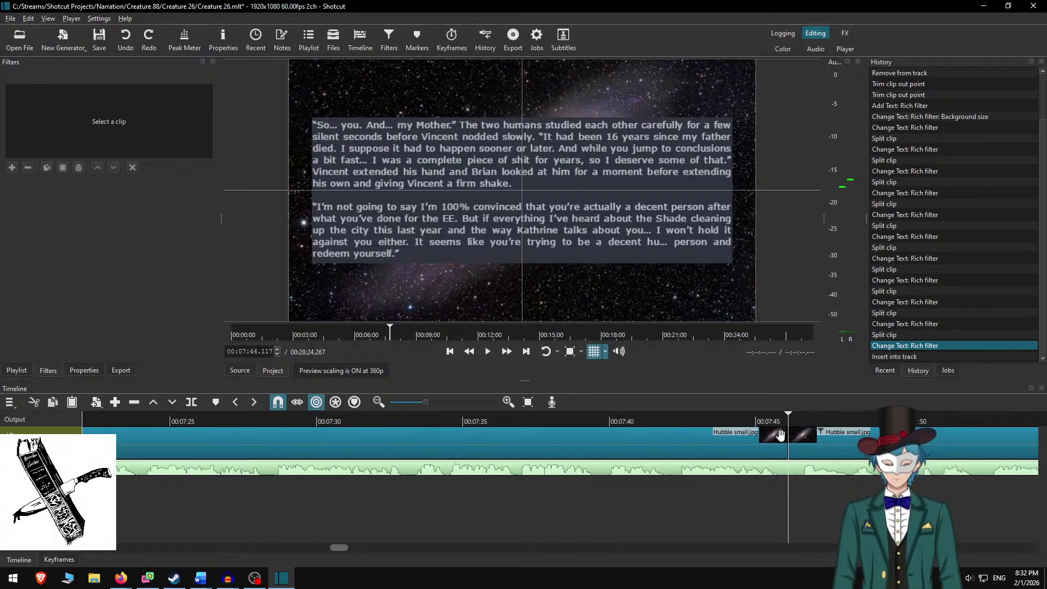
Replay the narration between about 00:07:48 and 00:08:34 to check where the current overlay's passage ends.
key(space)
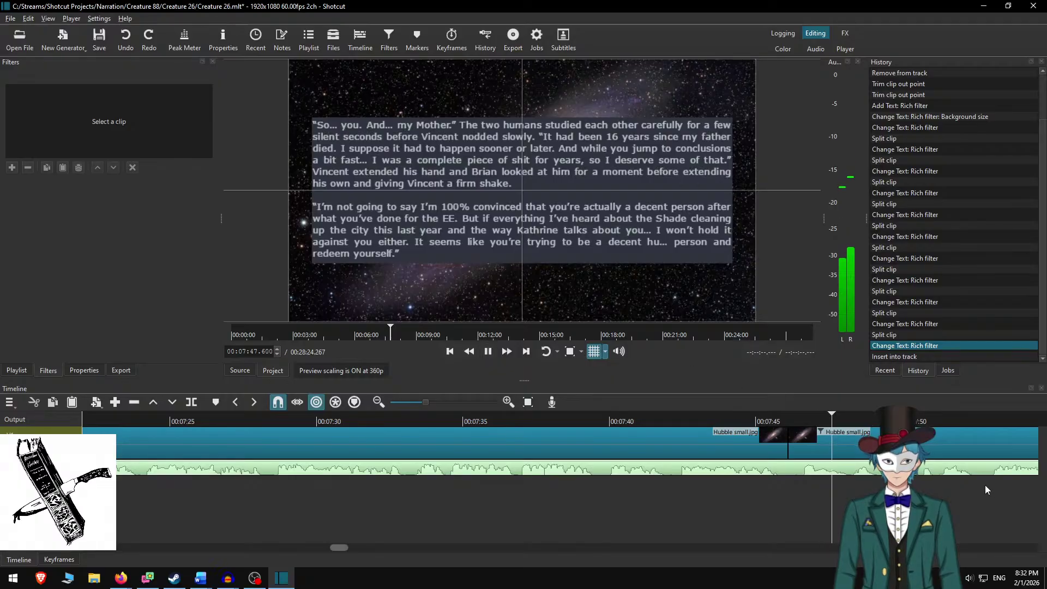
key(space)
scroll(688, 465, down, 11)
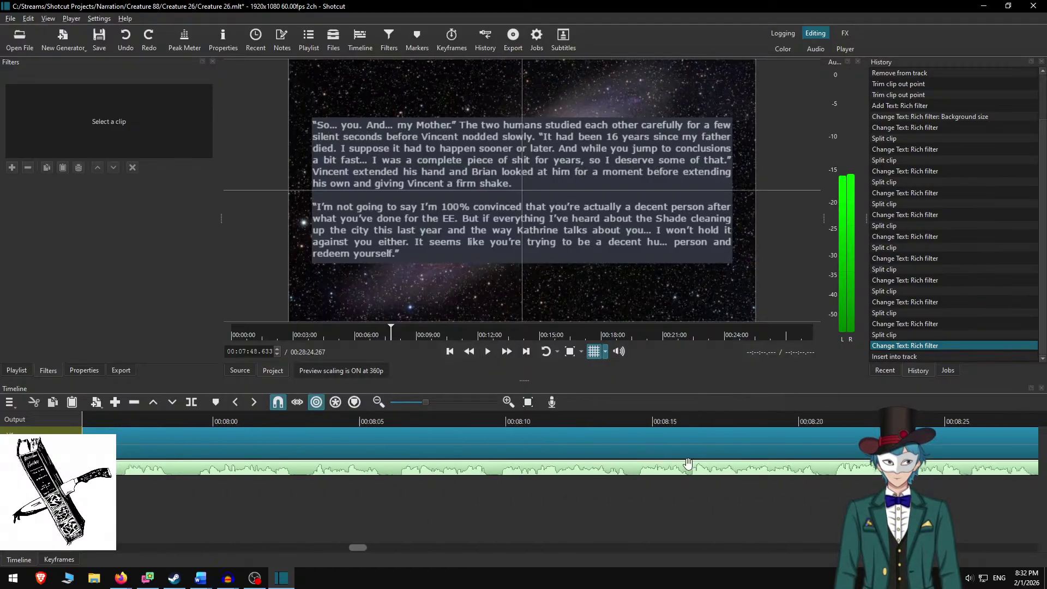
click(810, 415)
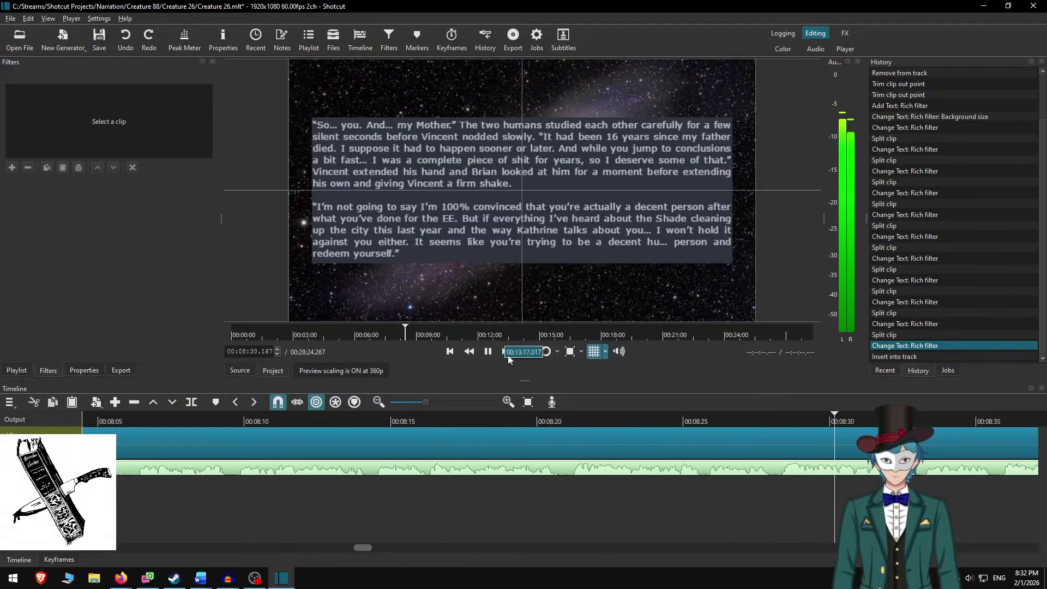
click(508, 354)
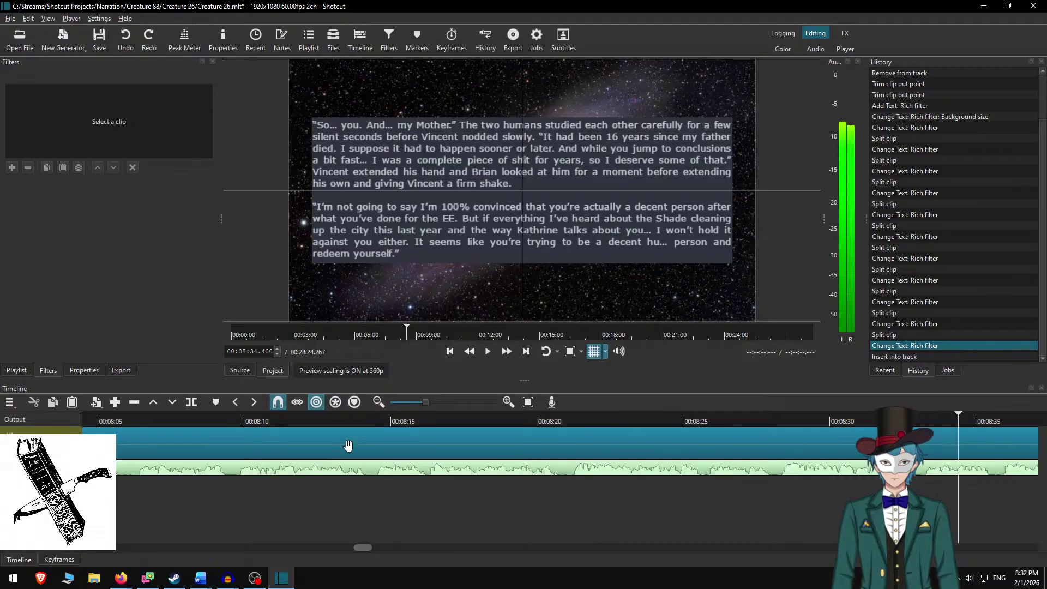
key(space)
scroll(136, 428, up, 3)
click(145, 416)
key(space)
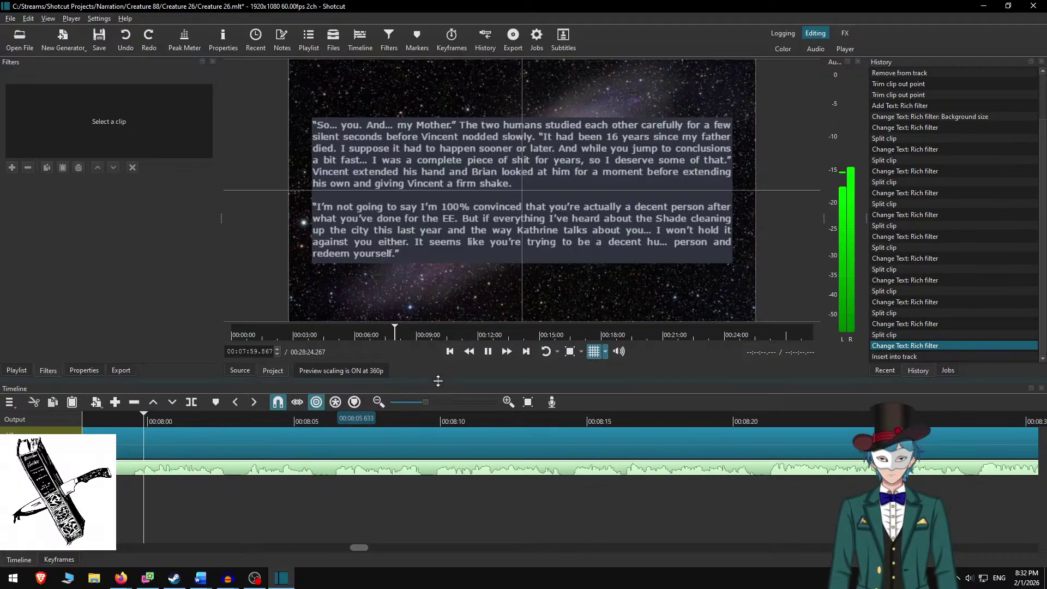
click(507, 355)
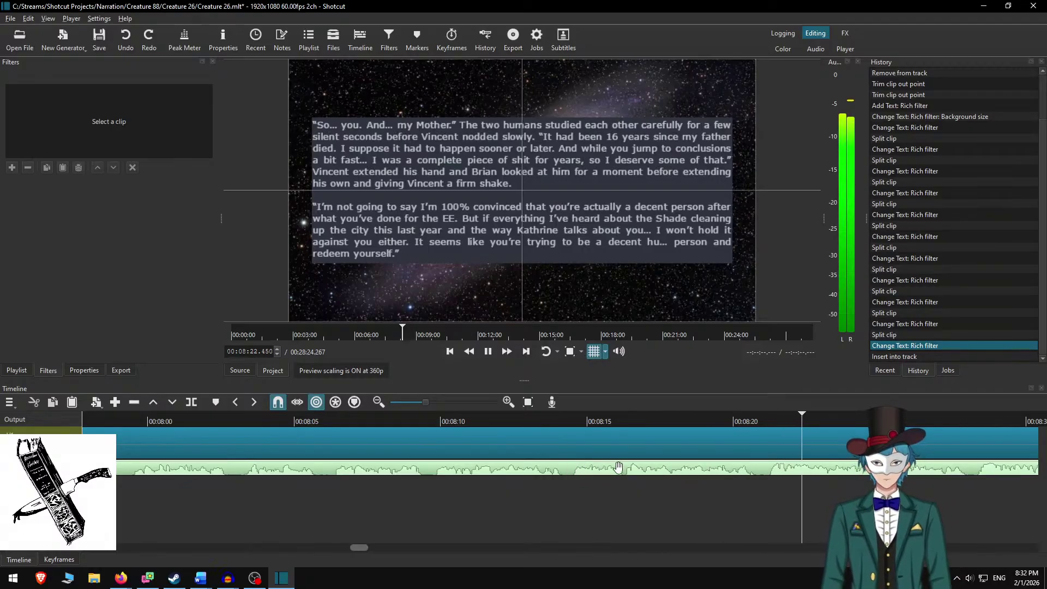
key(space)
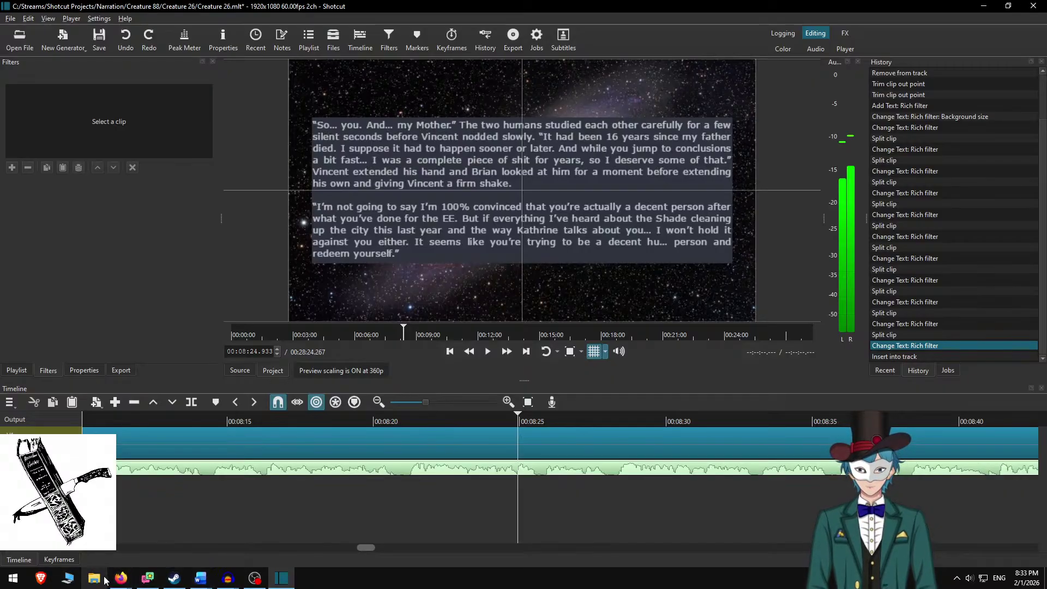
Switch to the Creature 26 project in Audacity and play the narration from 8:21.040.
click(236, 582)
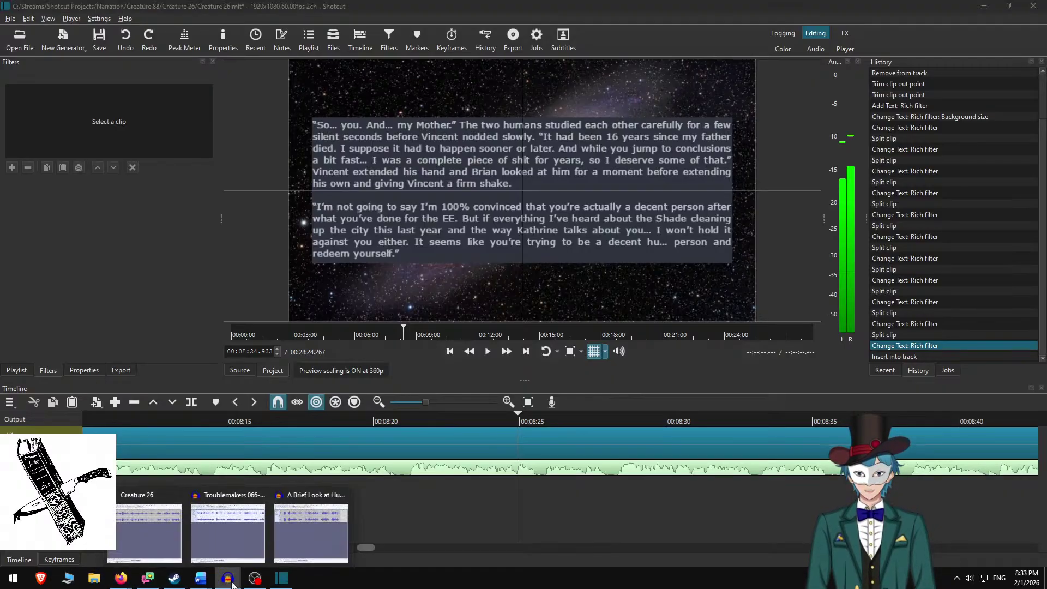
click(158, 541)
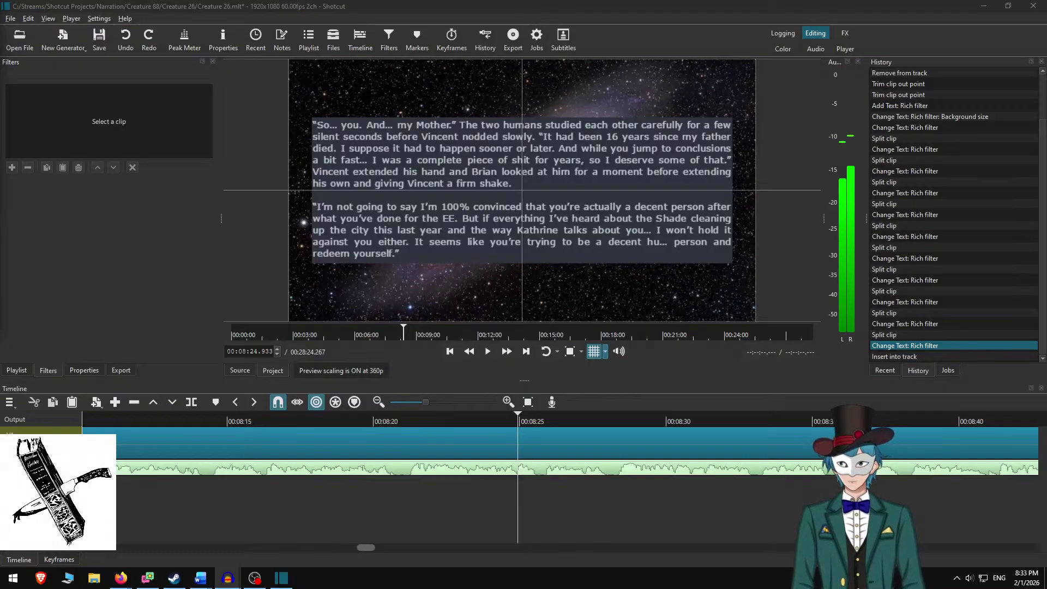
drag(0, 59, 773, 1)
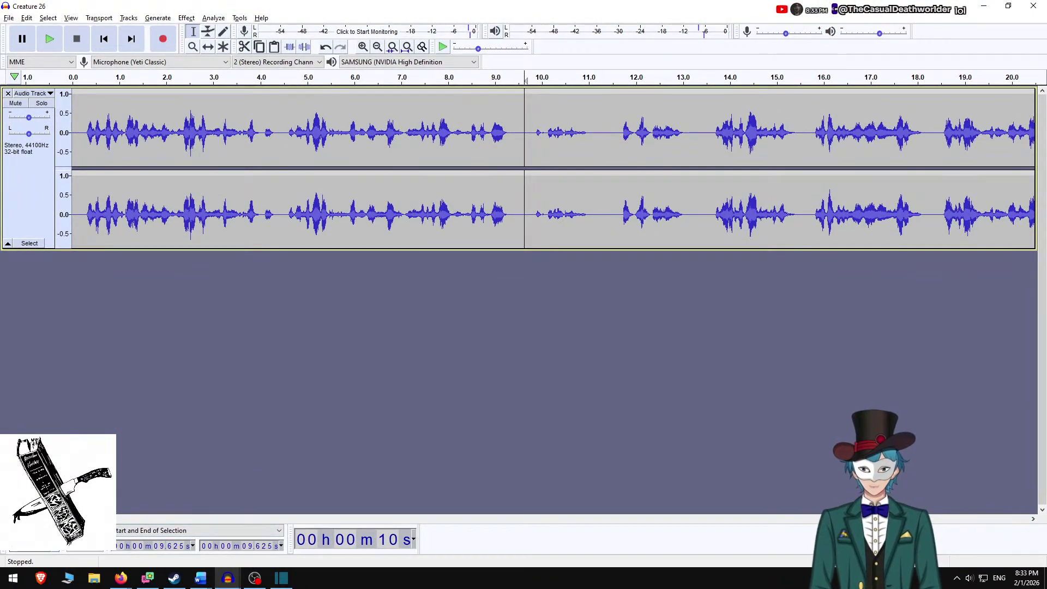
drag(112, 519, 368, 528)
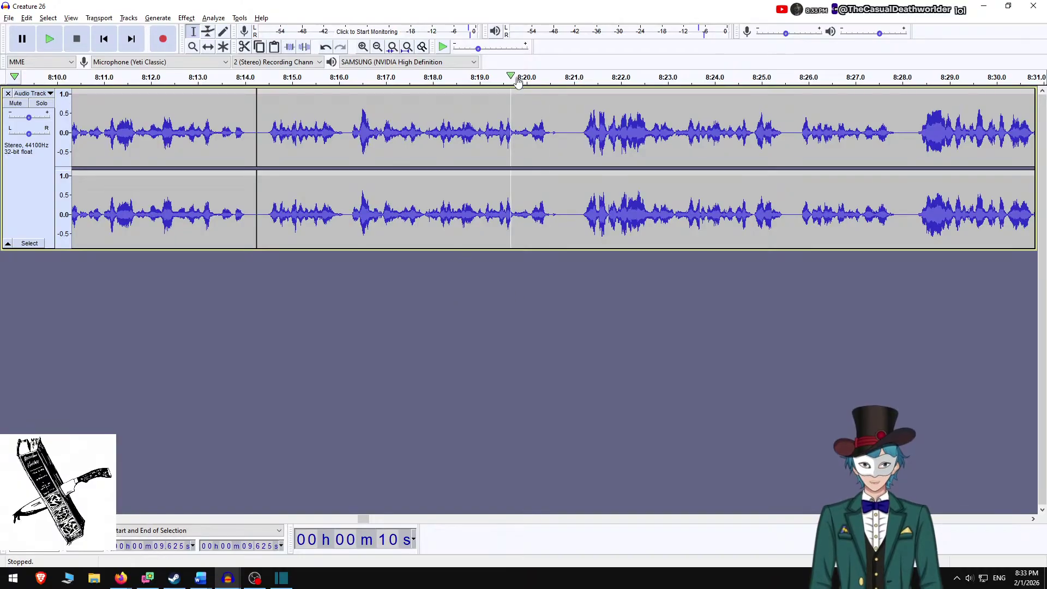
click(576, 145)
key(space)
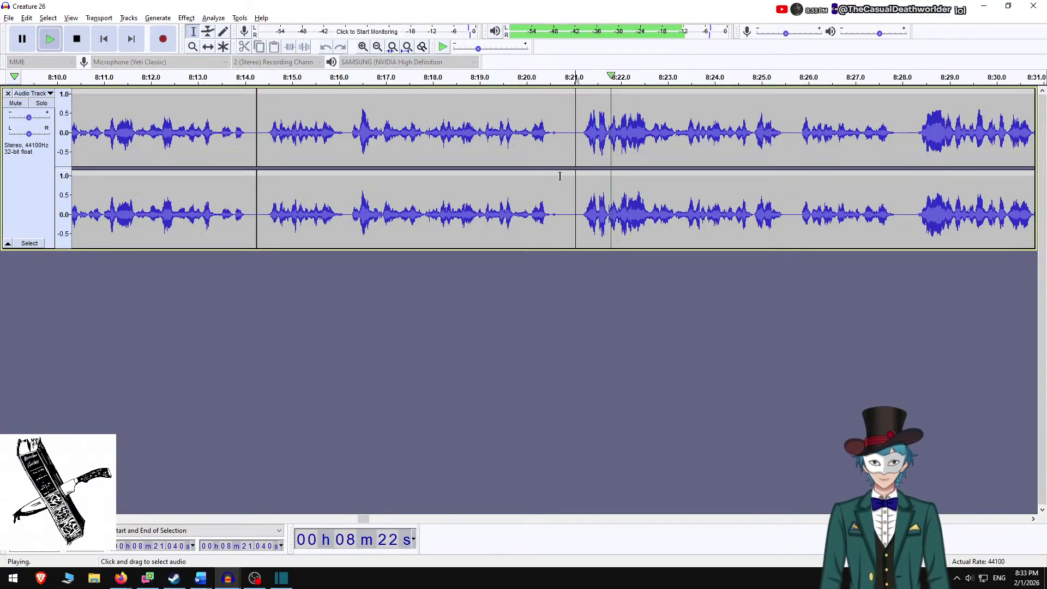
scroll(532, 203, right, 1)
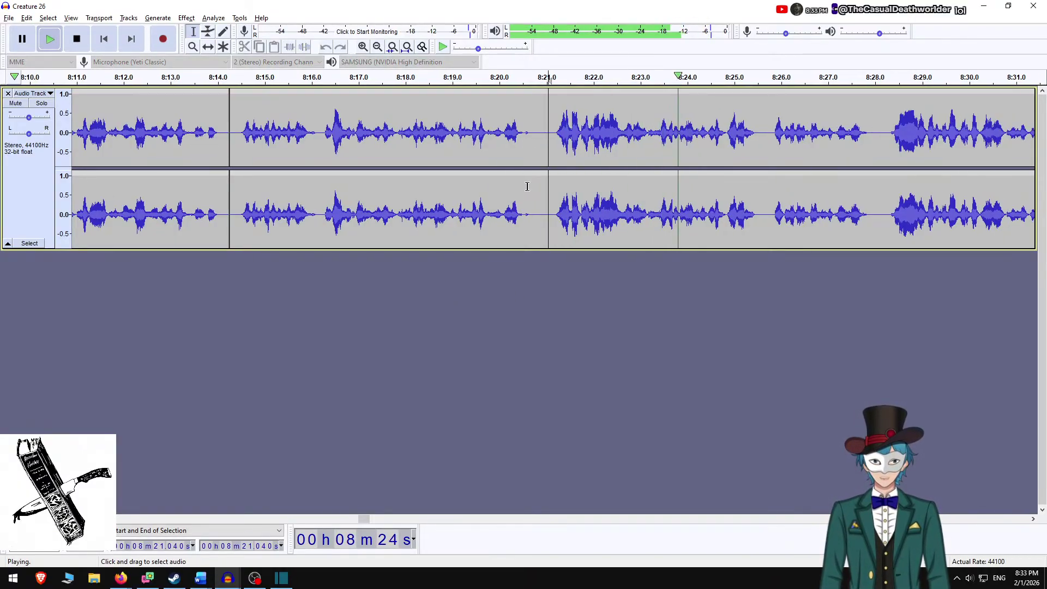
key(space)
scroll(543, 155, right, 3)
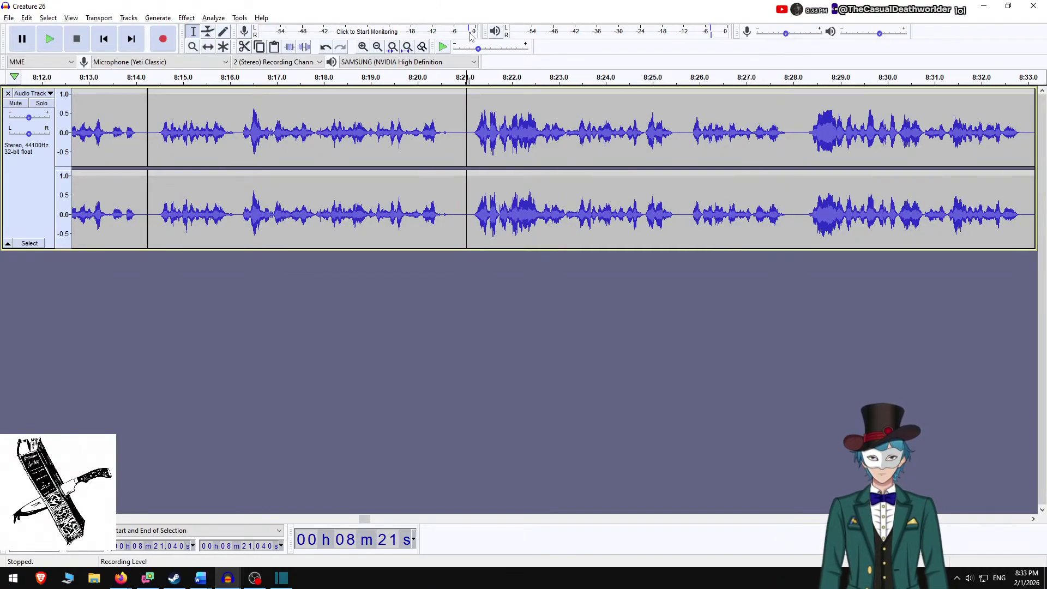
Return to the Creature 26 project in Audacity, mute the new take's track, and unmute and solo the original track.
key(alt+Tab)
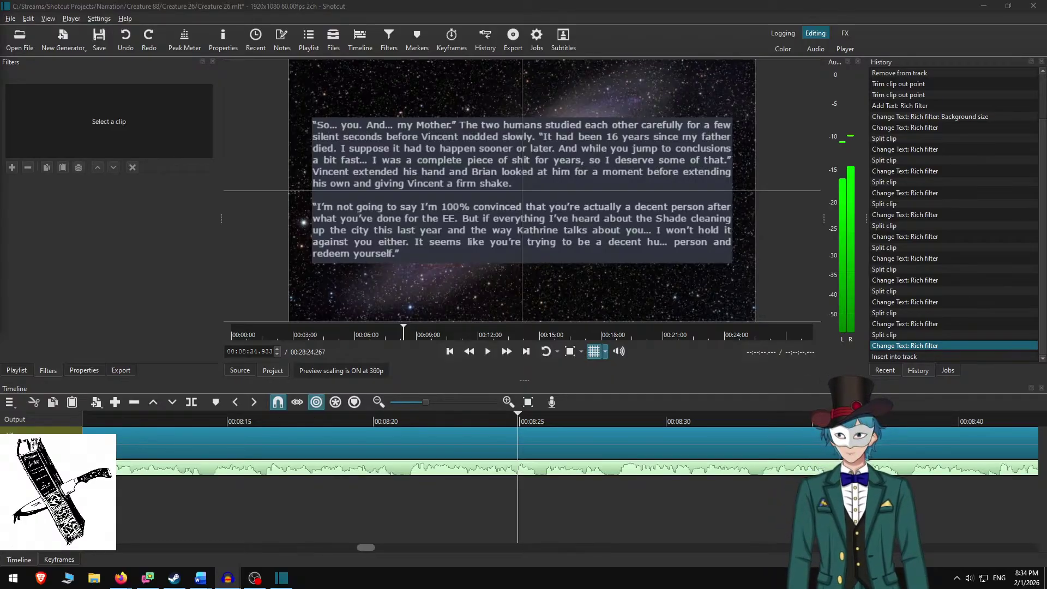
key(alt+Tab)
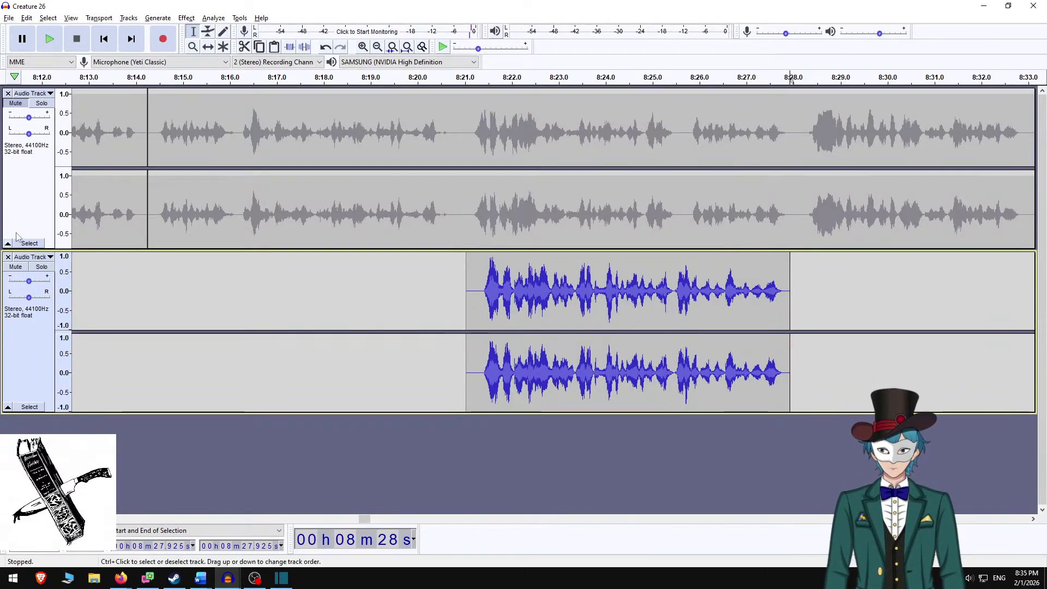
click(16, 267)
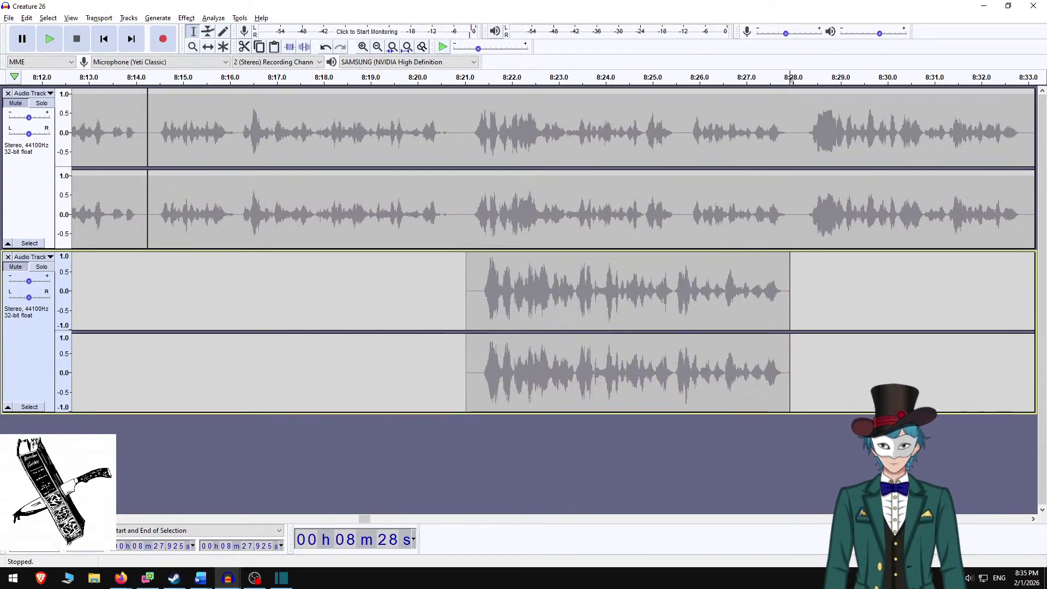
click(16, 103)
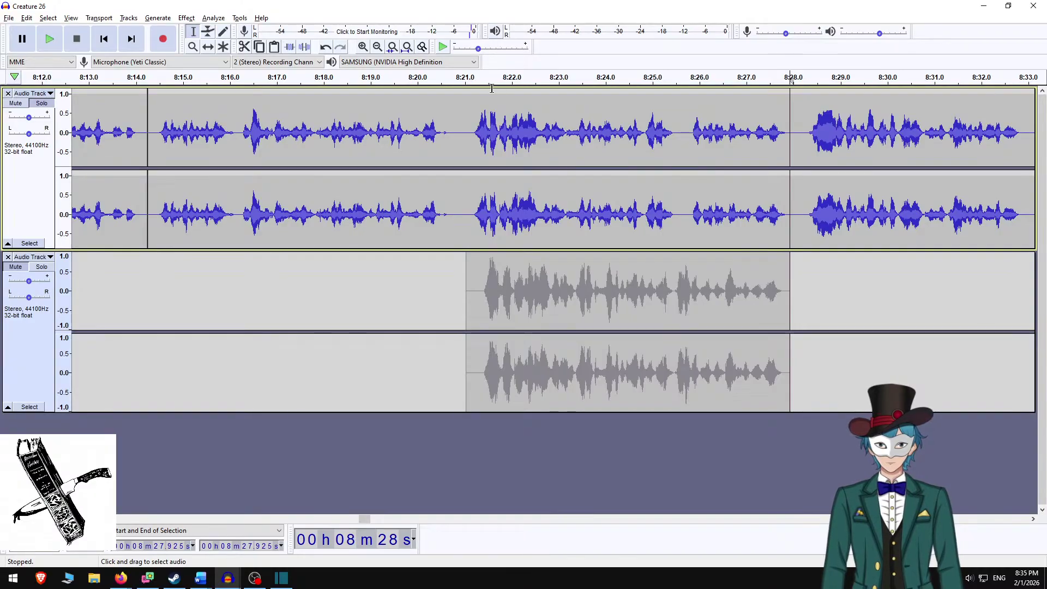
Play the original line from about 8:21 and silence the original track from 8:20.947 to 8:28.006.
click(461, 134)
key(space)
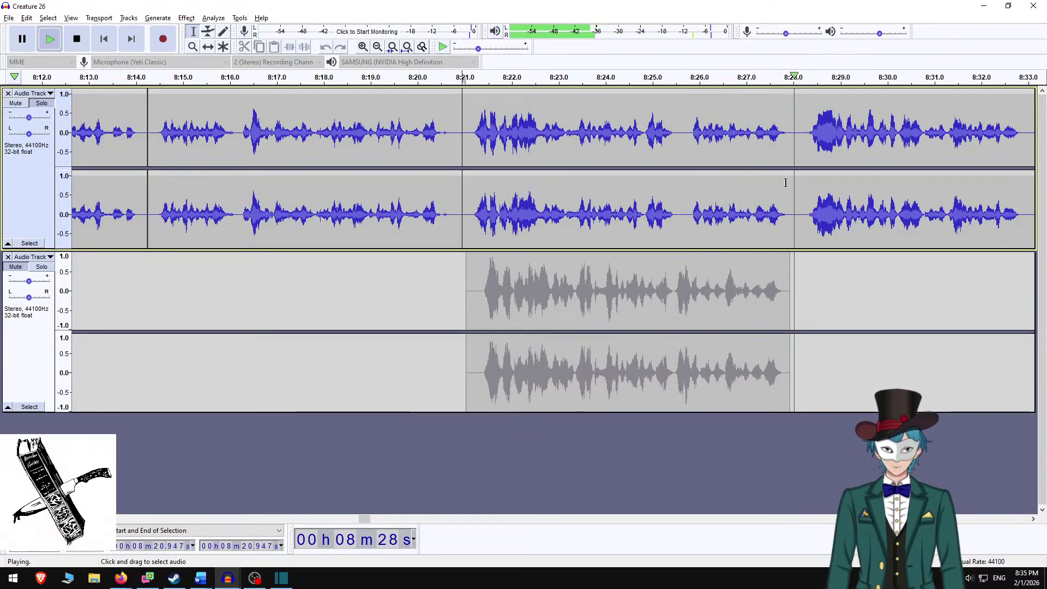
key(space)
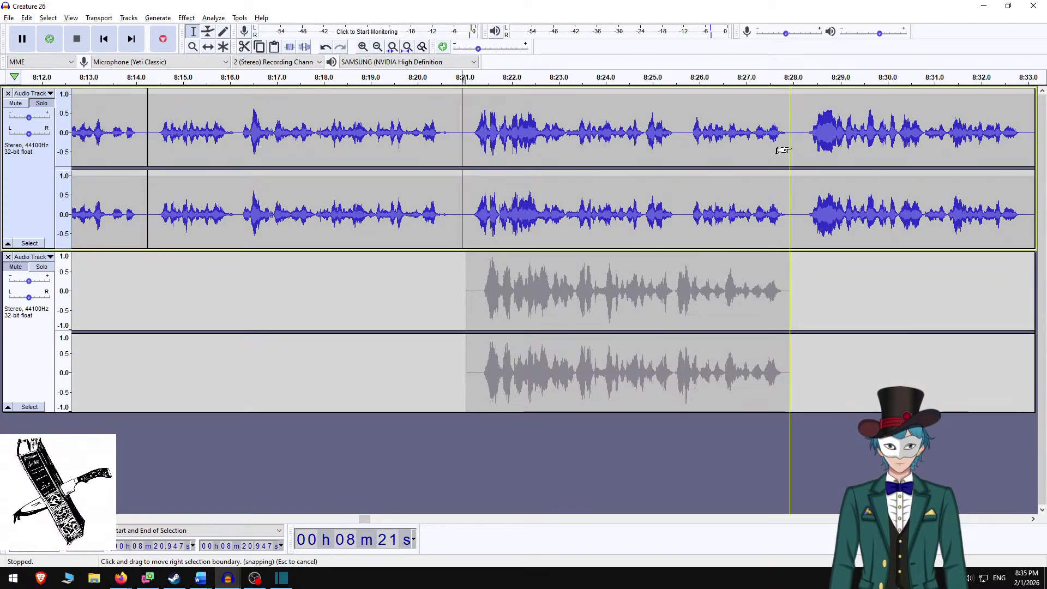
shift+click(793, 151)
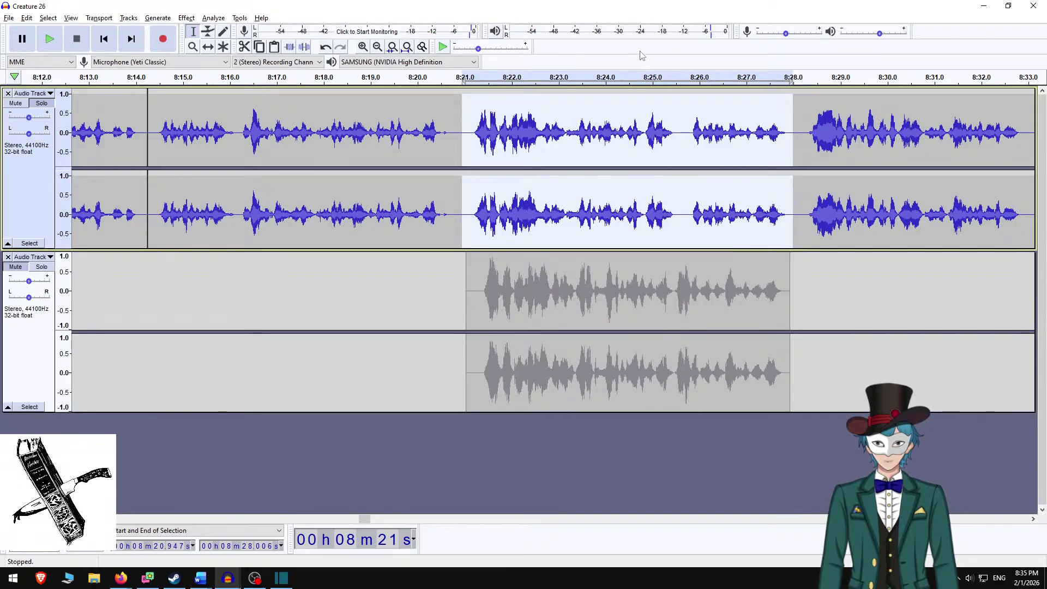
key(ctrl+l)
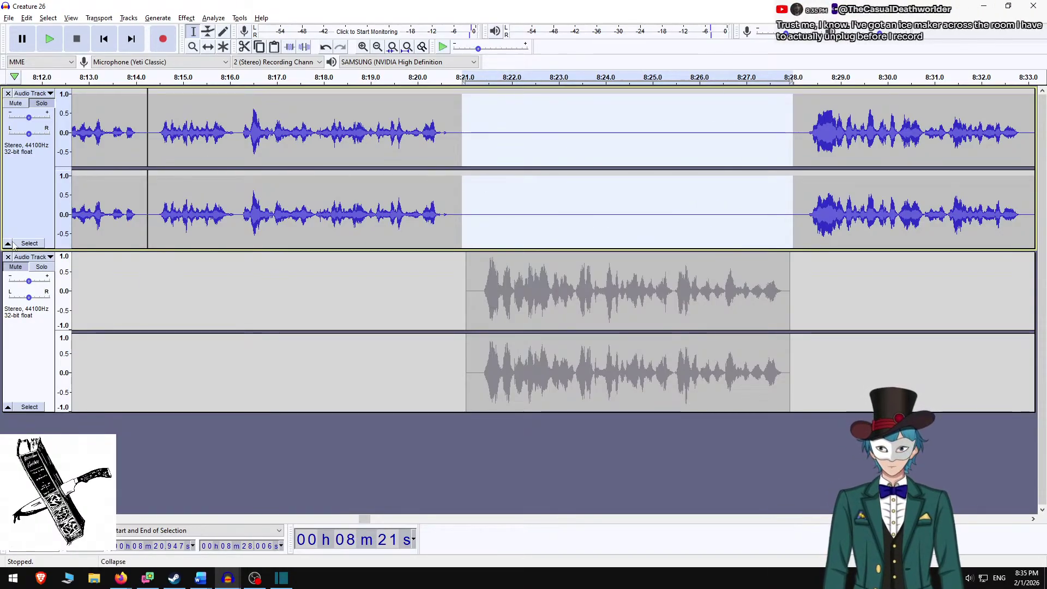
Unmute the new take's track, select it together with the original track, and mix and render both into one track.
click(17, 269)
click(28, 334)
shift+click(26, 172)
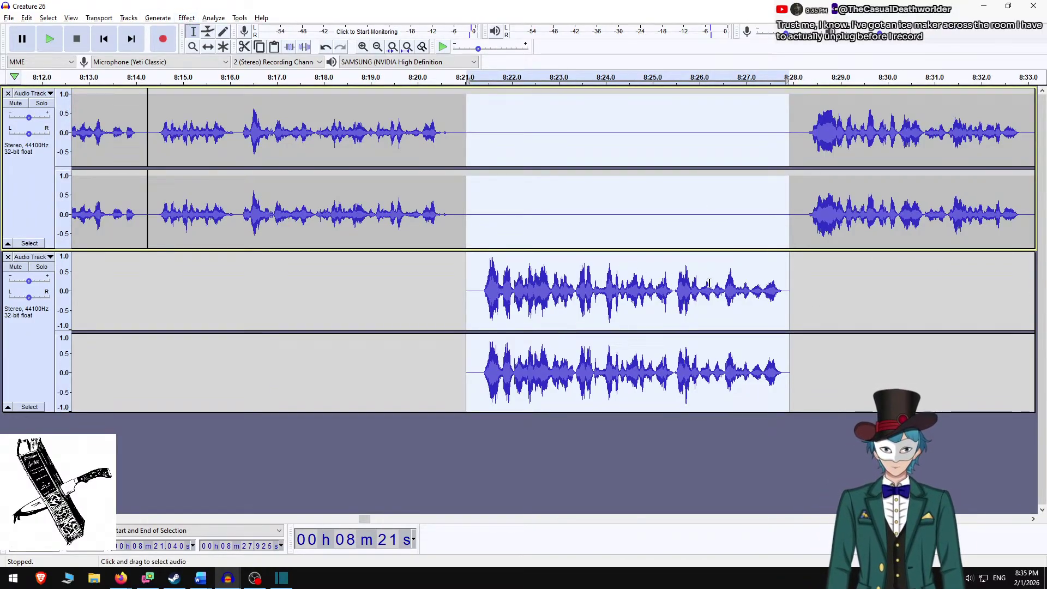
click(186, 18)
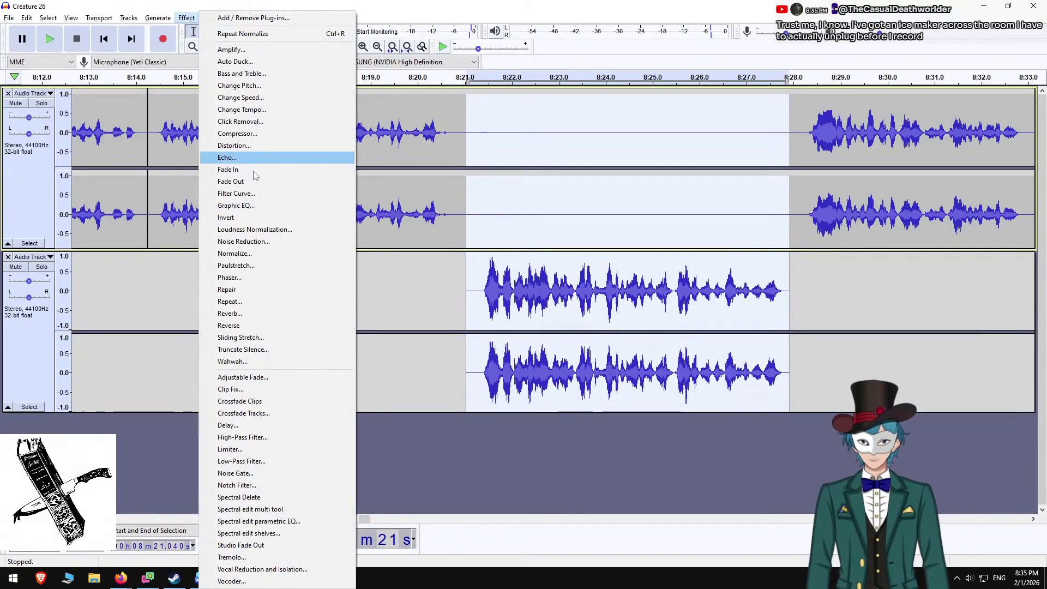
mouse_move(129, 18)
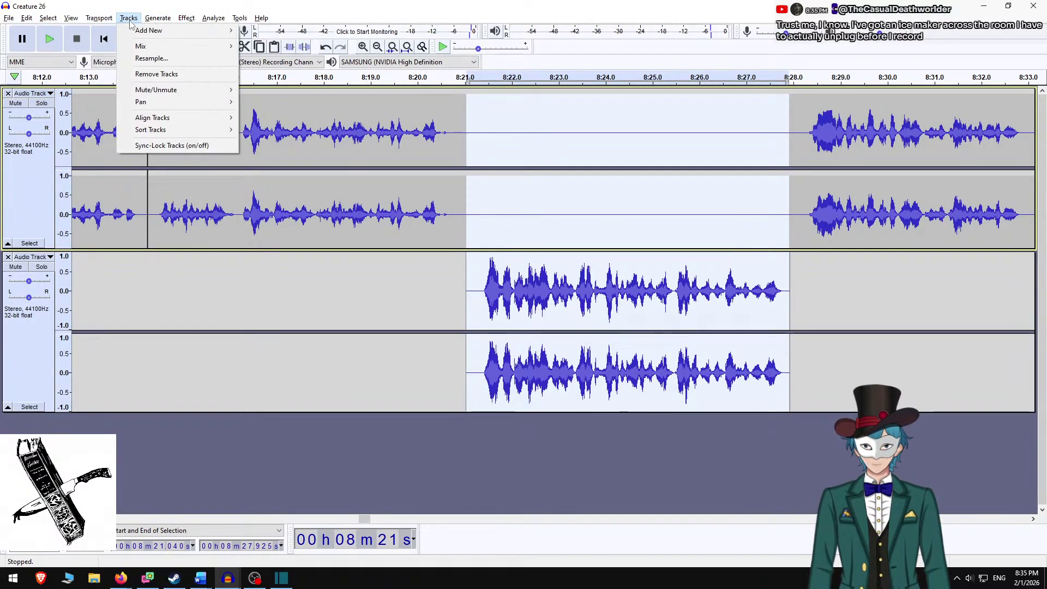
mouse_move(158, 45)
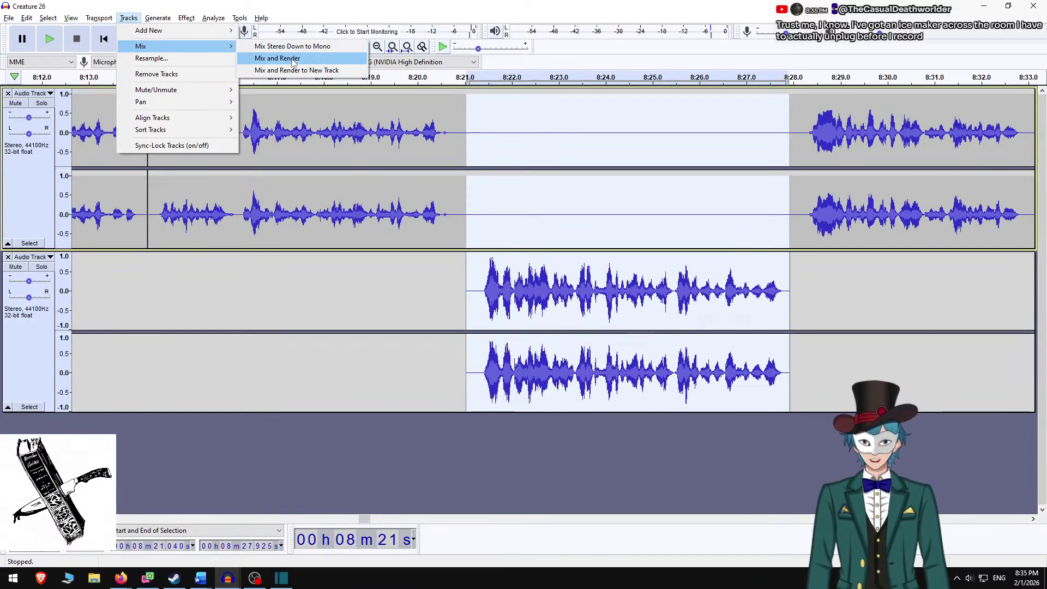
click(291, 60)
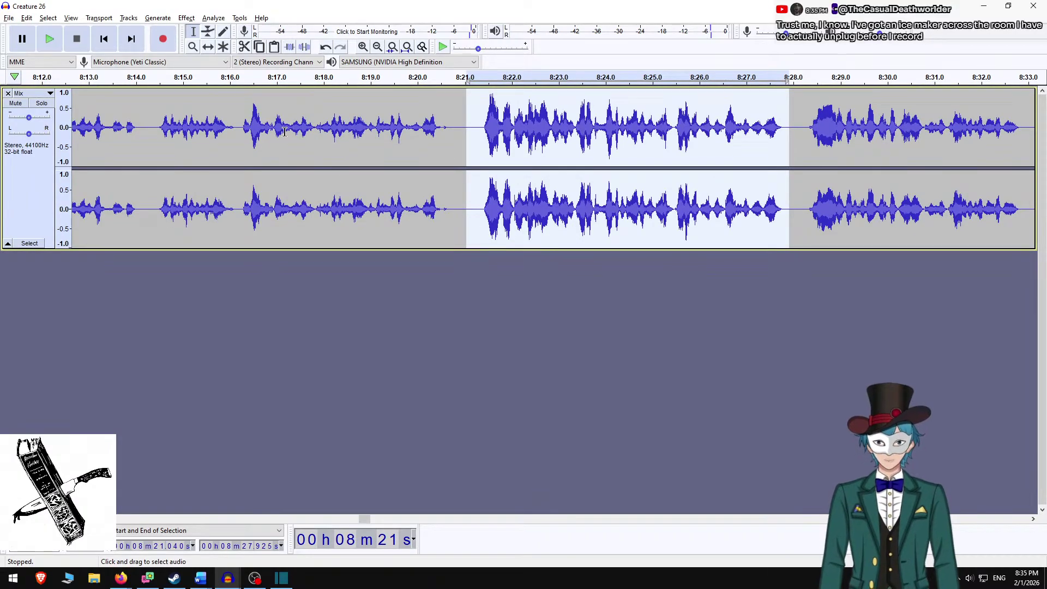
Play the mixed narration from 8:16.628 and undo the mixdown.
click(259, 137)
key(space)
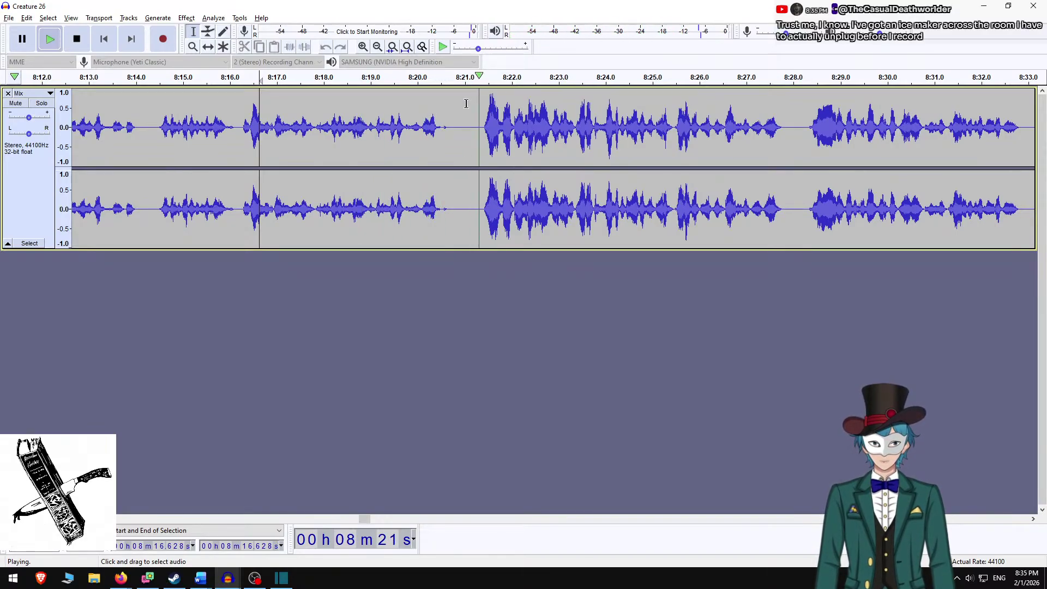
key(space)
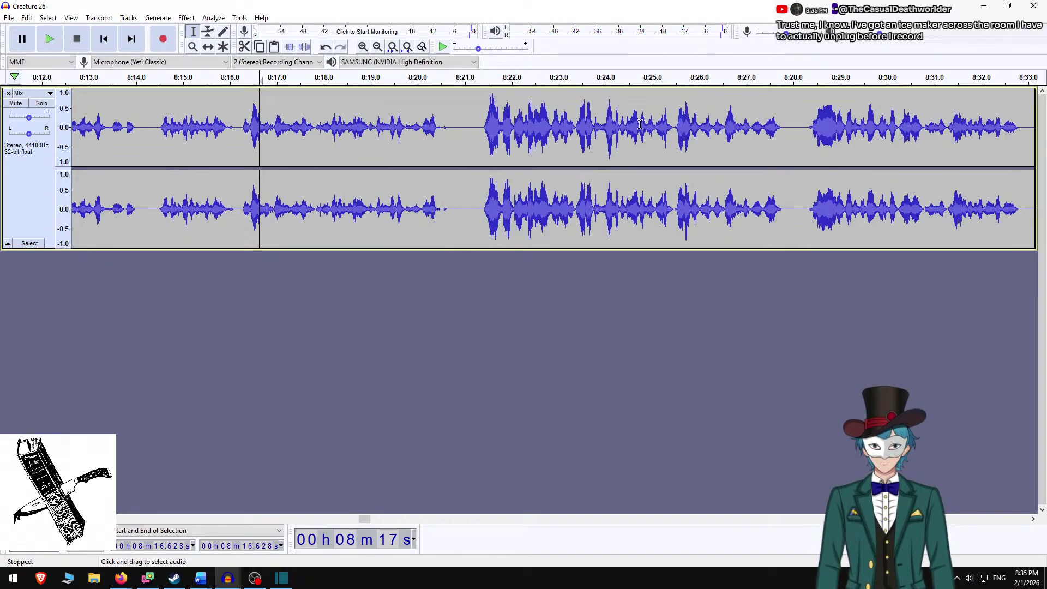
double_click(705, 144)
key(ctrl+alt+i)
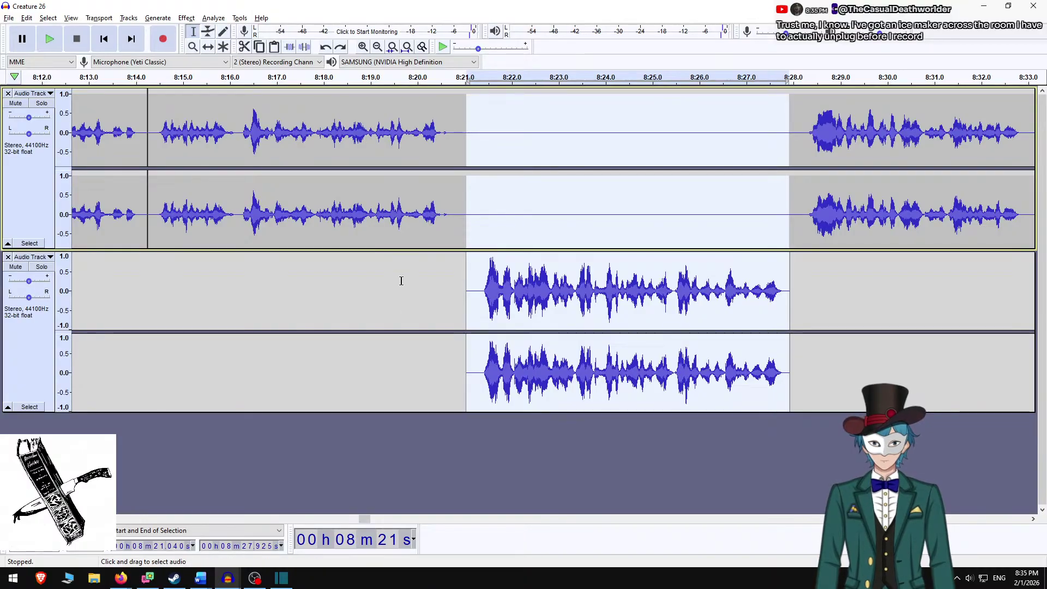
Normalize the audio from 8:21.040 to 8:27.925 on both tracks and cut the new take from about 8:21.087.
click(186, 17)
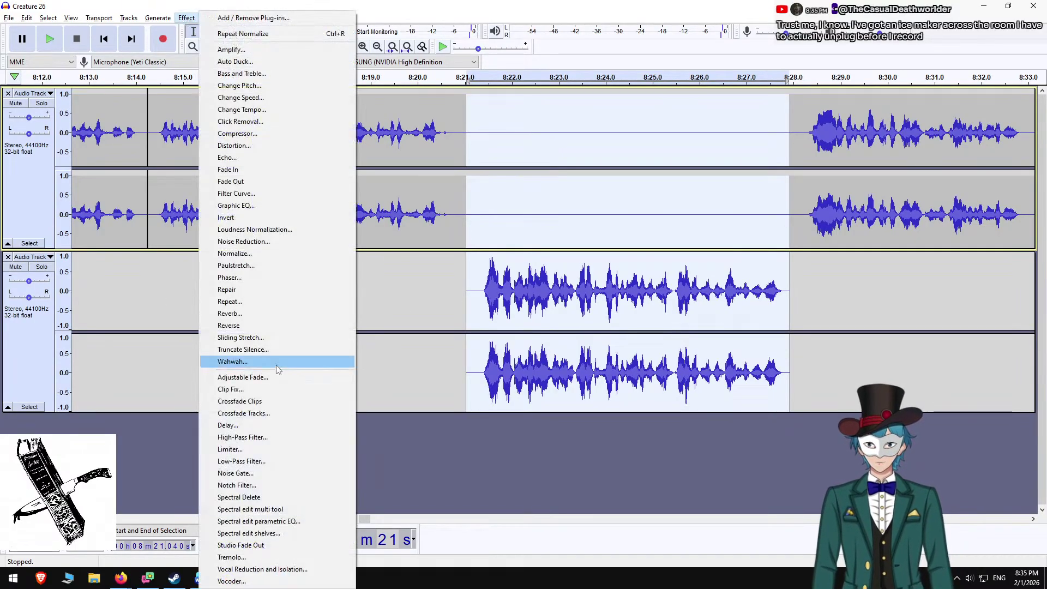
click(281, 254)
click(545, 316)
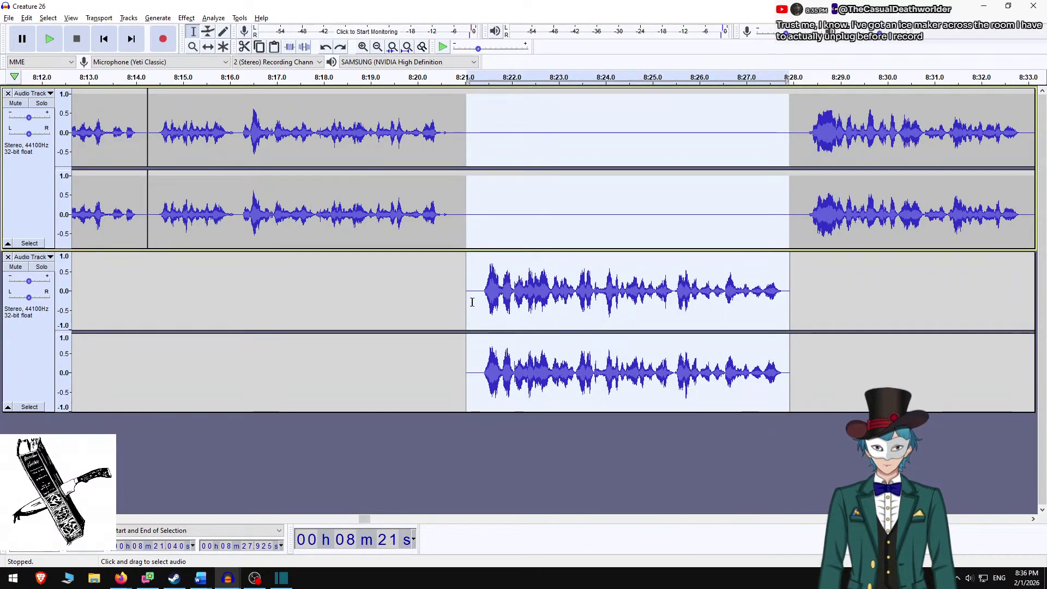
click(468, 305)
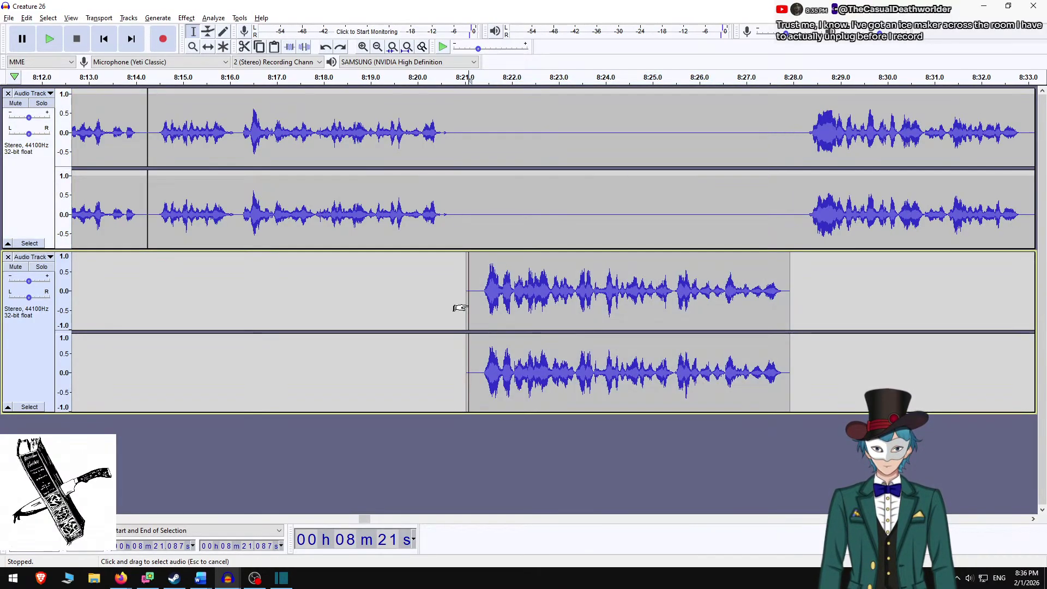
shift+click(786, 305)
key(Delete)
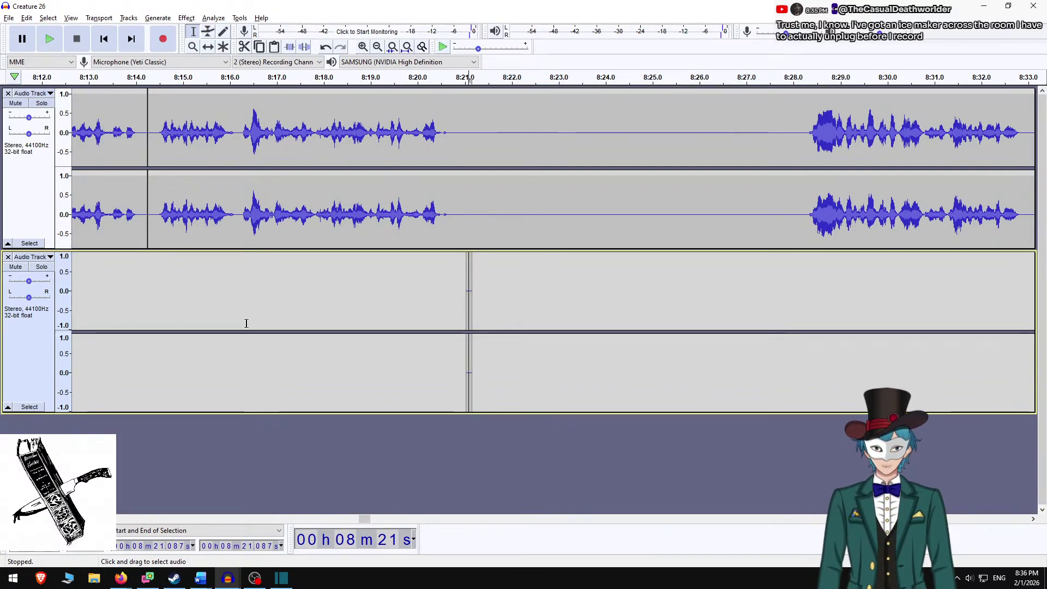
Undo the recent edits step by step, back past the normalization of the original narration track.
key(ctrl+z)
key(ctrl+z)
key(ctrl+z)
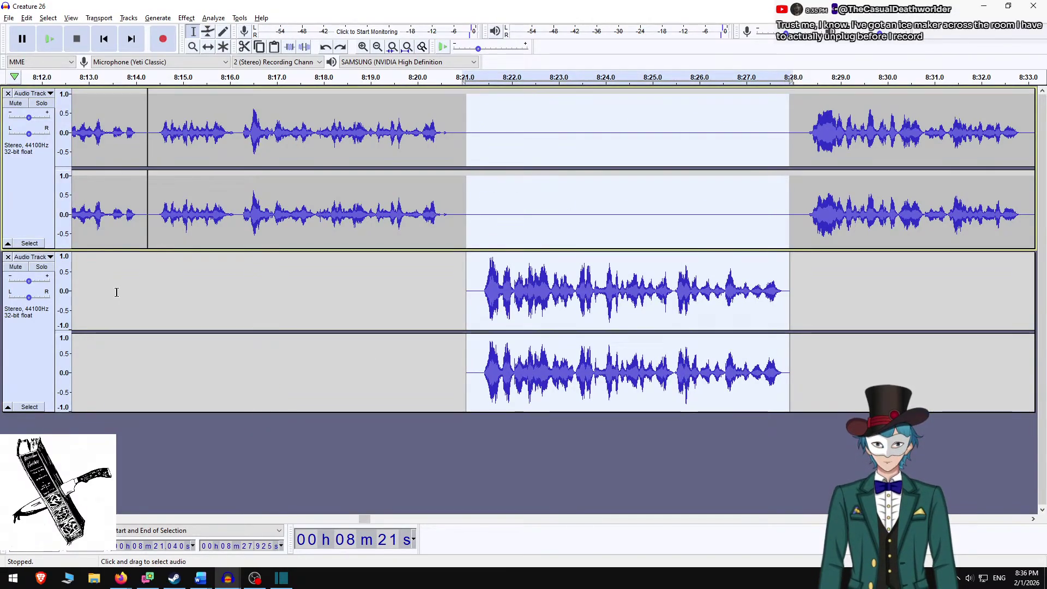
key(ctrl+z)
key(ctrl+z)
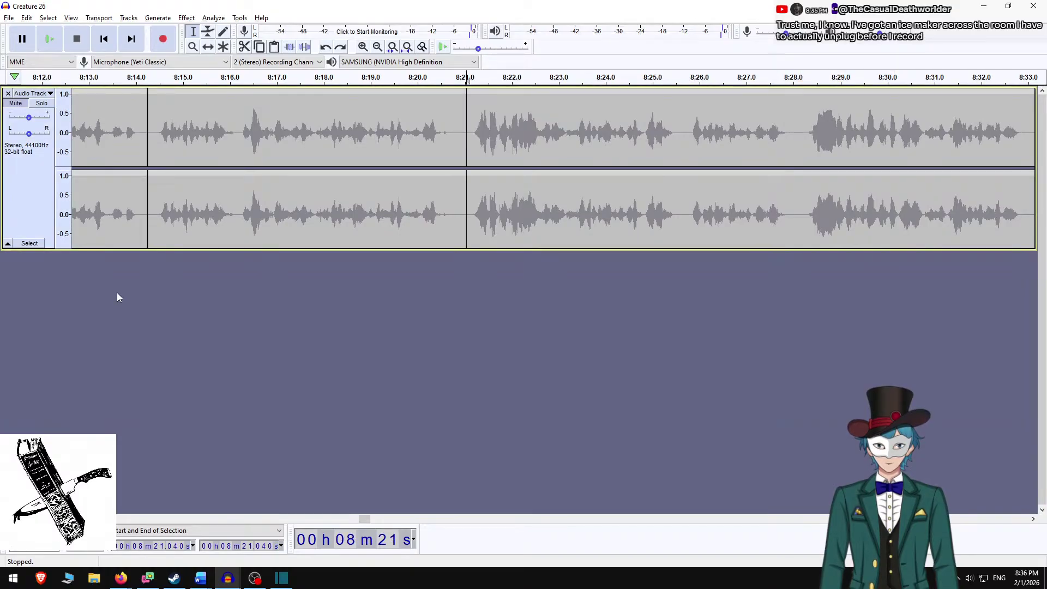
key(ctrl+a)
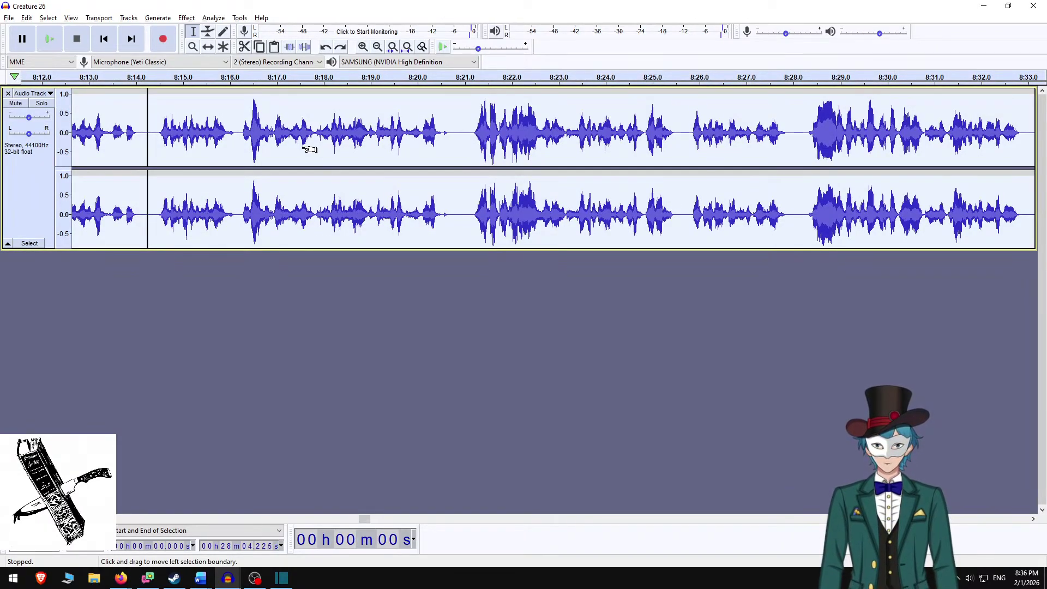
Redo the Normalize edit on the original narration track to compare its level.
click(48, 18)
mouse_move(23, 18)
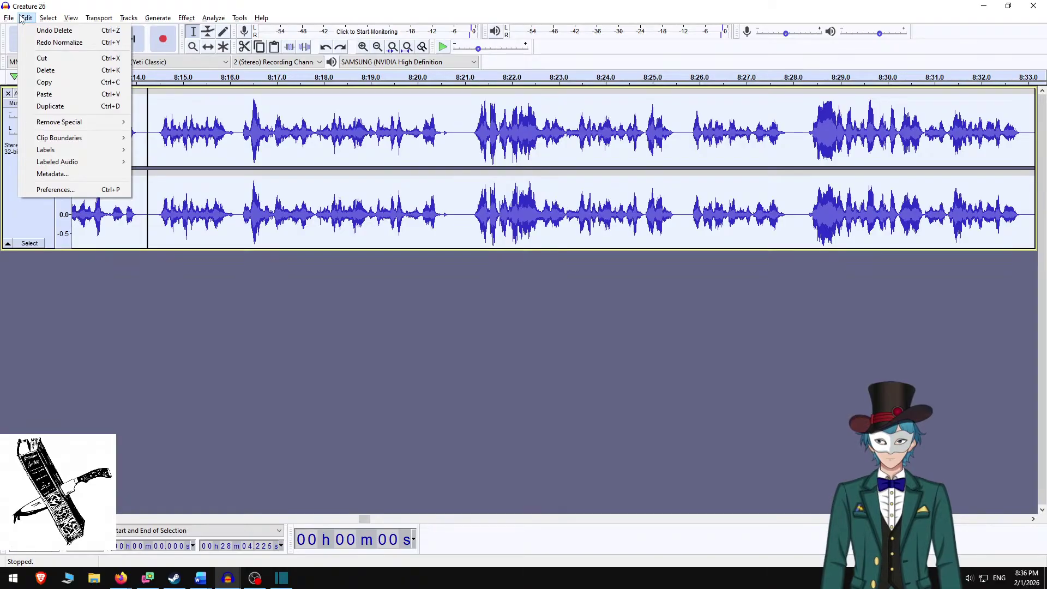
click(51, 46)
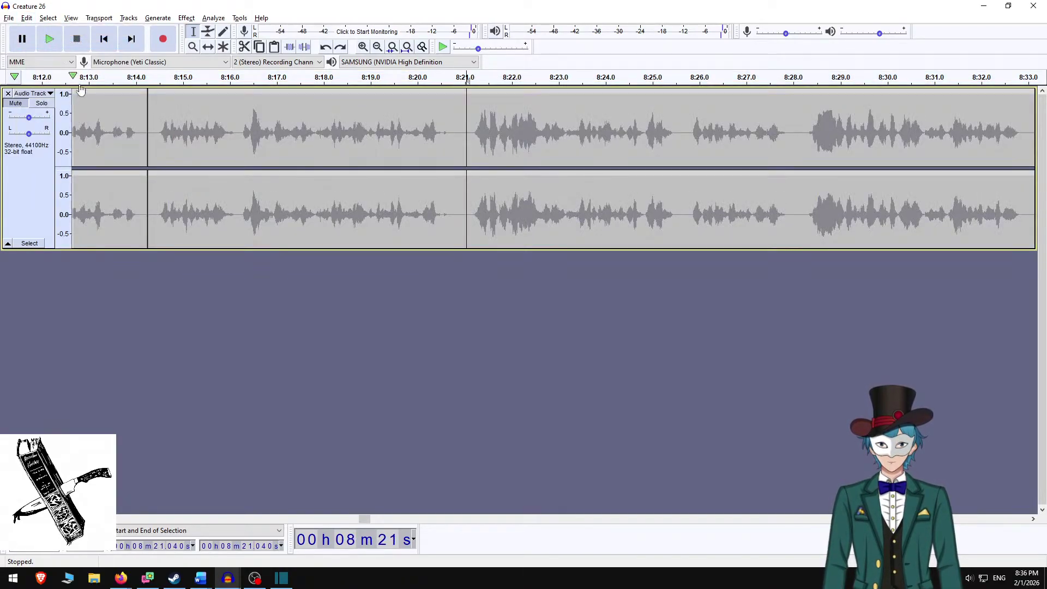
Reset the original track's vertical zoom and play the narration line from 8:20.947.
right_click(66, 132)
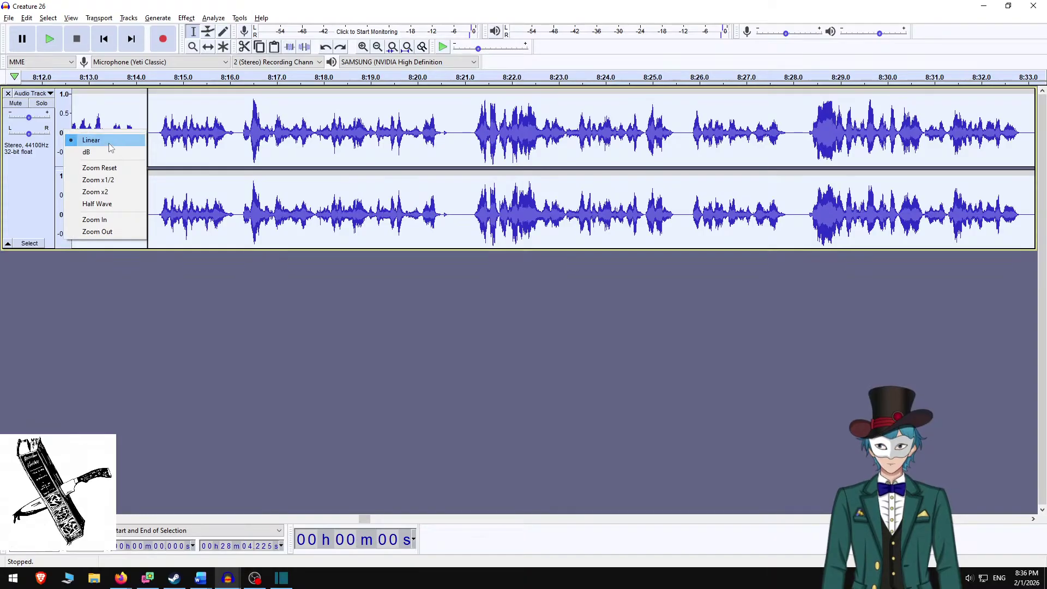
click(109, 171)
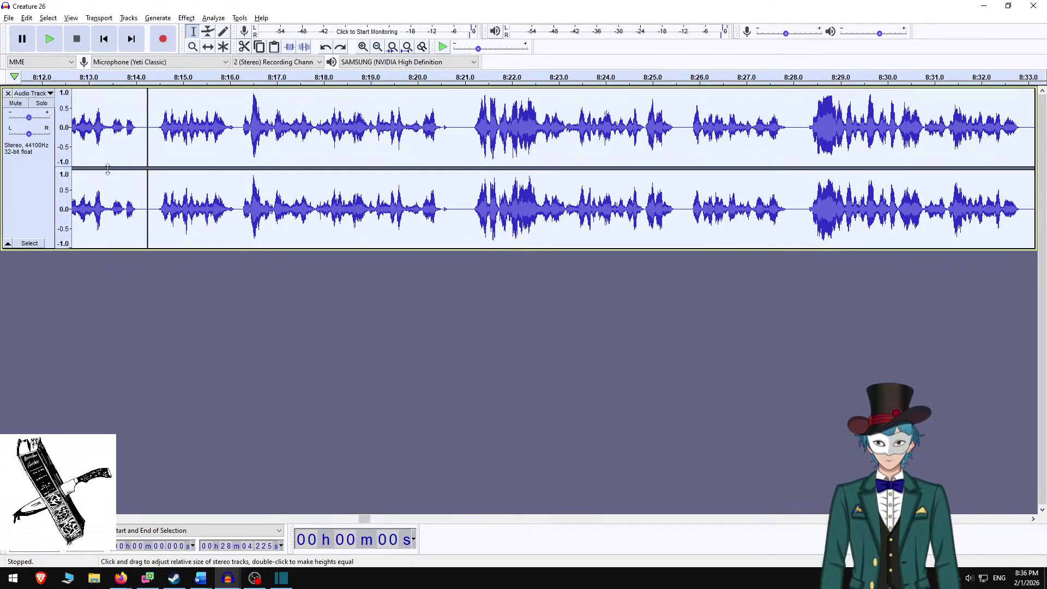
click(462, 130)
key(space)
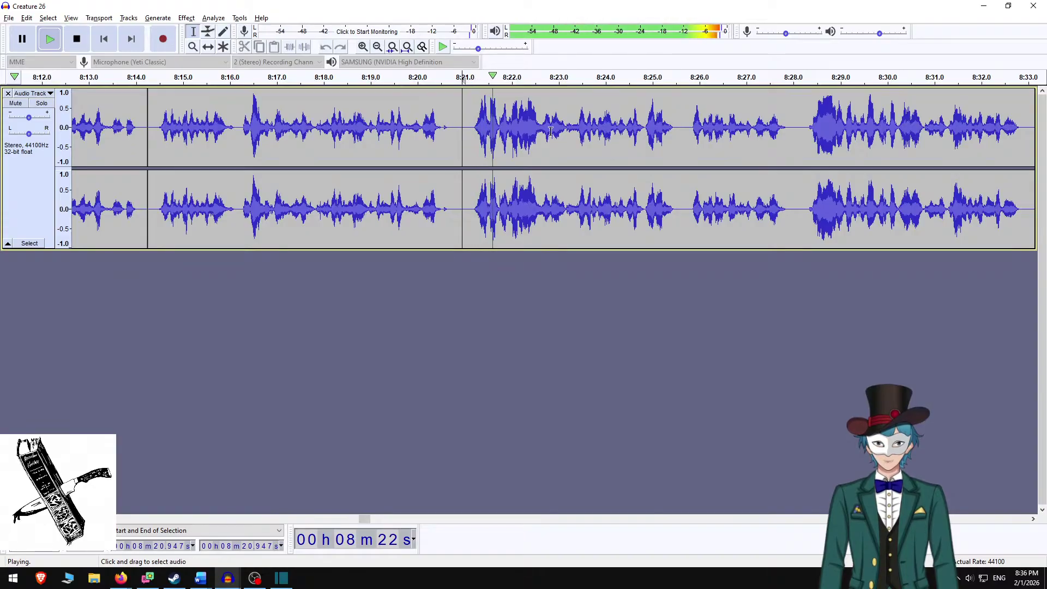
key(space)
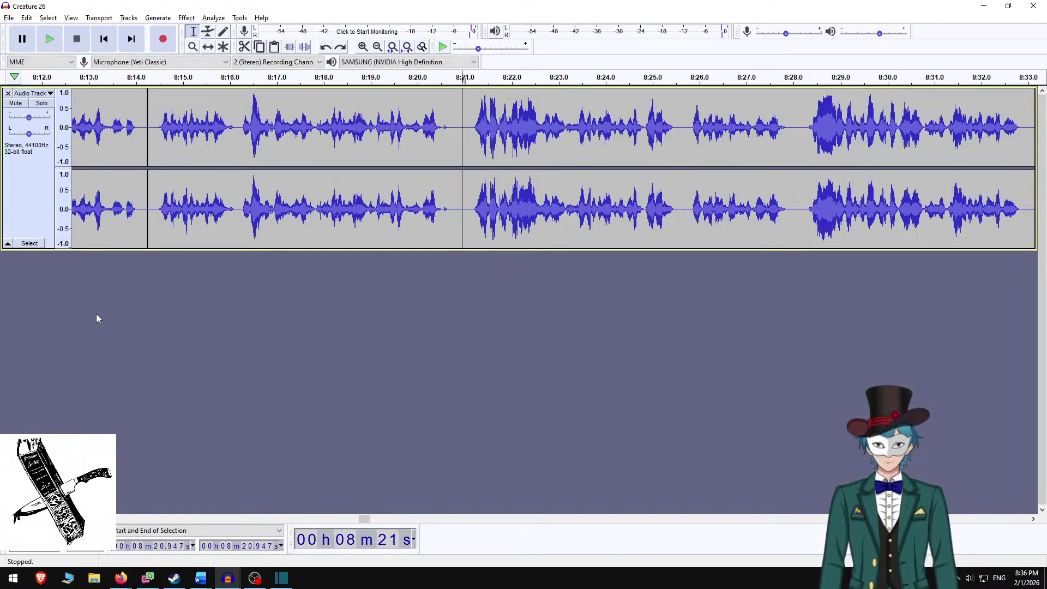
Add a new stereo track and paste the cut take into it at 8:20.947.
click(128, 18)
mouse_move(149, 31)
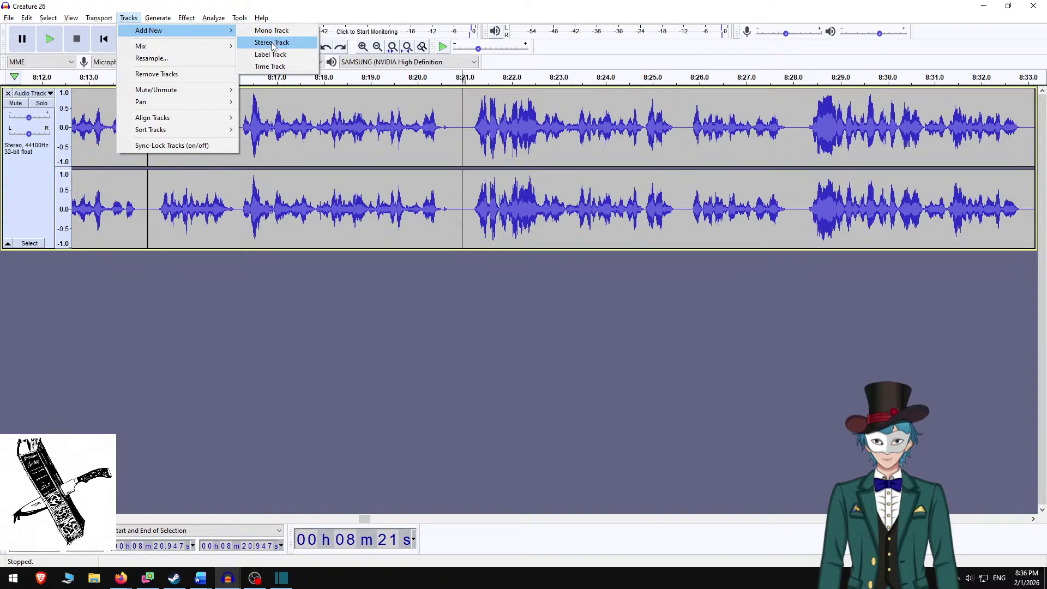
click(264, 42)
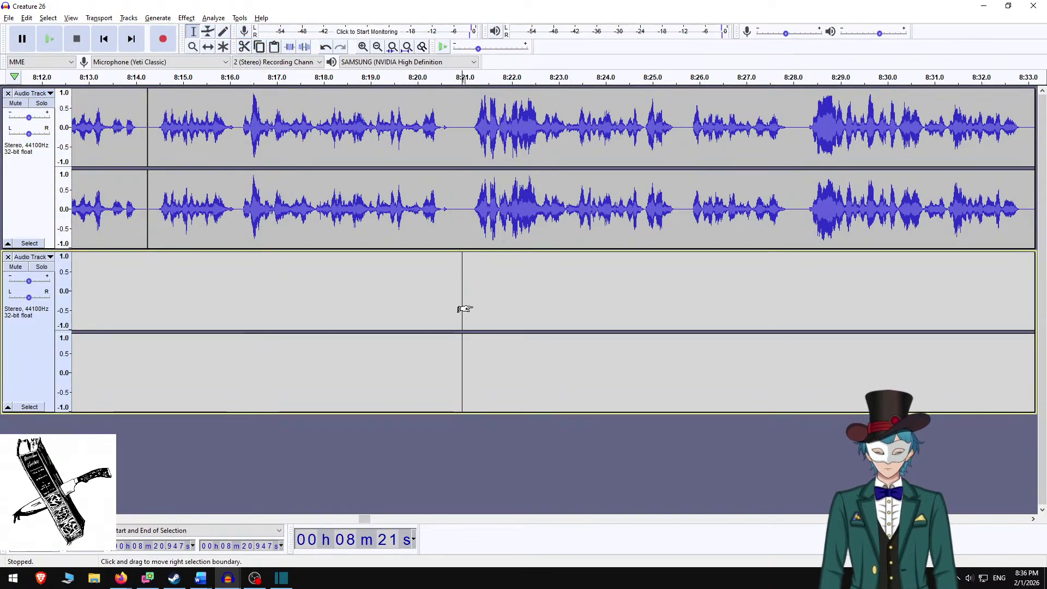
key(ctrl+v)
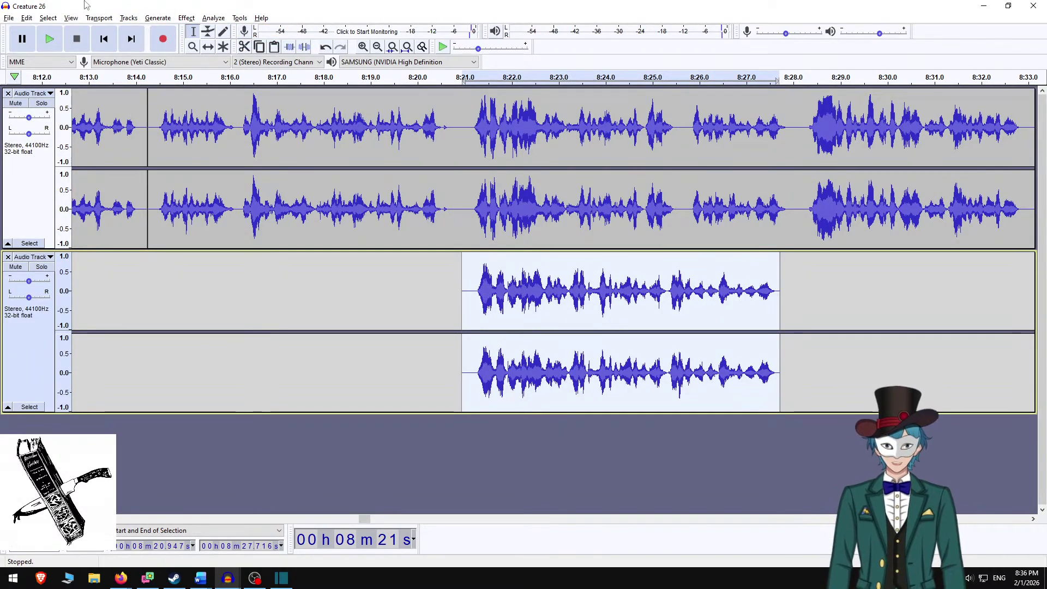
Shift the pasted take to start at about 8:21.15, aligning the end of its speech with the original line's end.
click(208, 46)
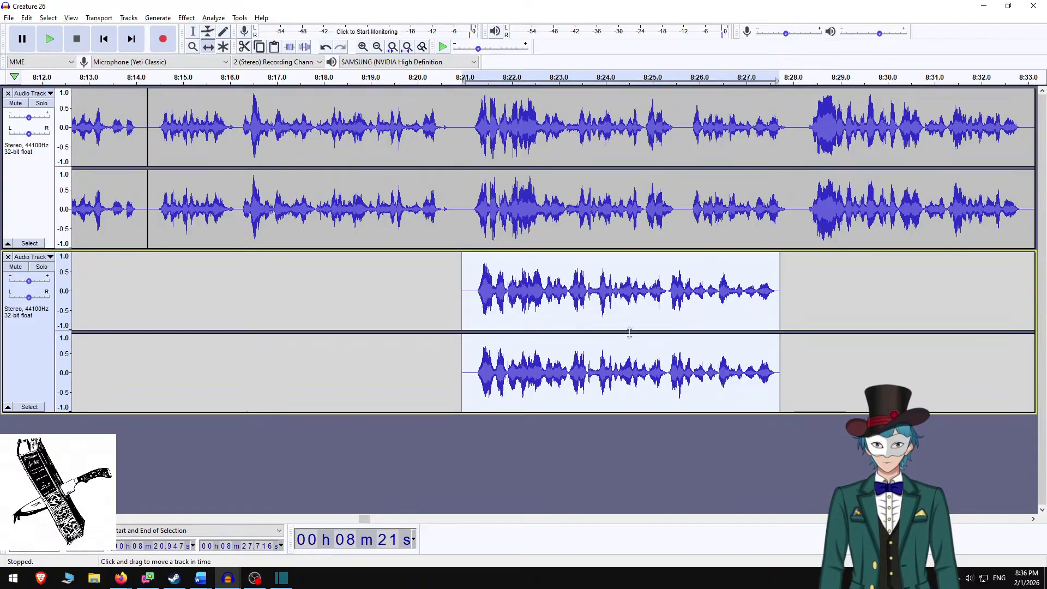
drag(637, 279, 649, 278)
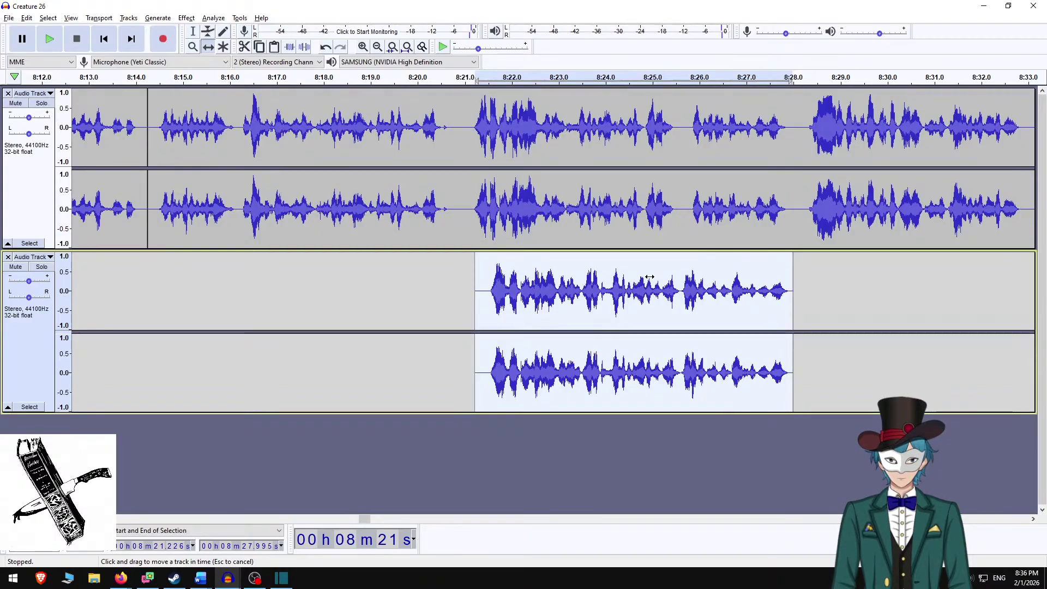
drag(650, 277, 645, 274)
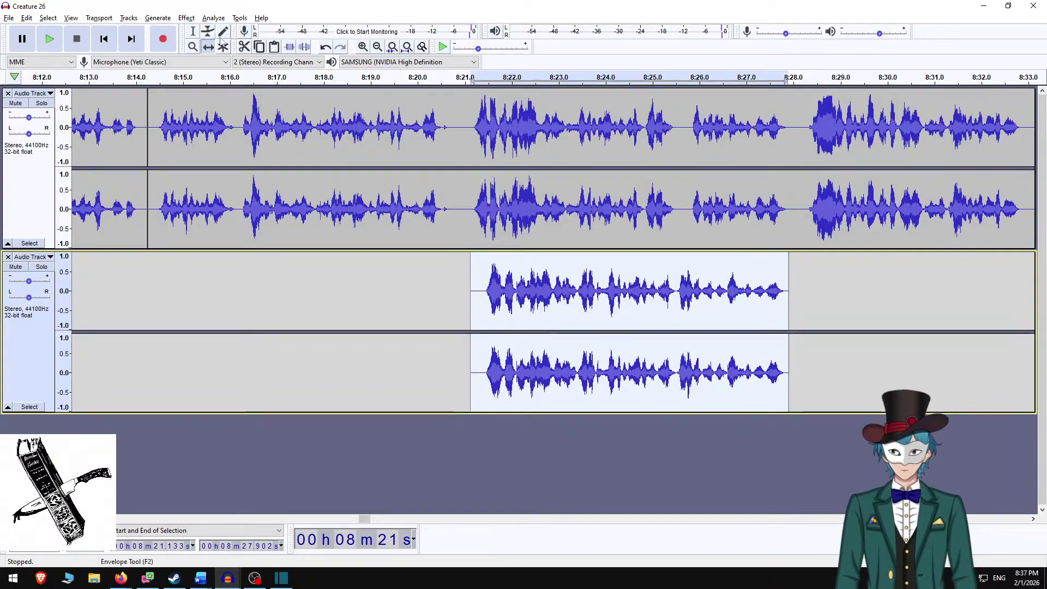
click(191, 34)
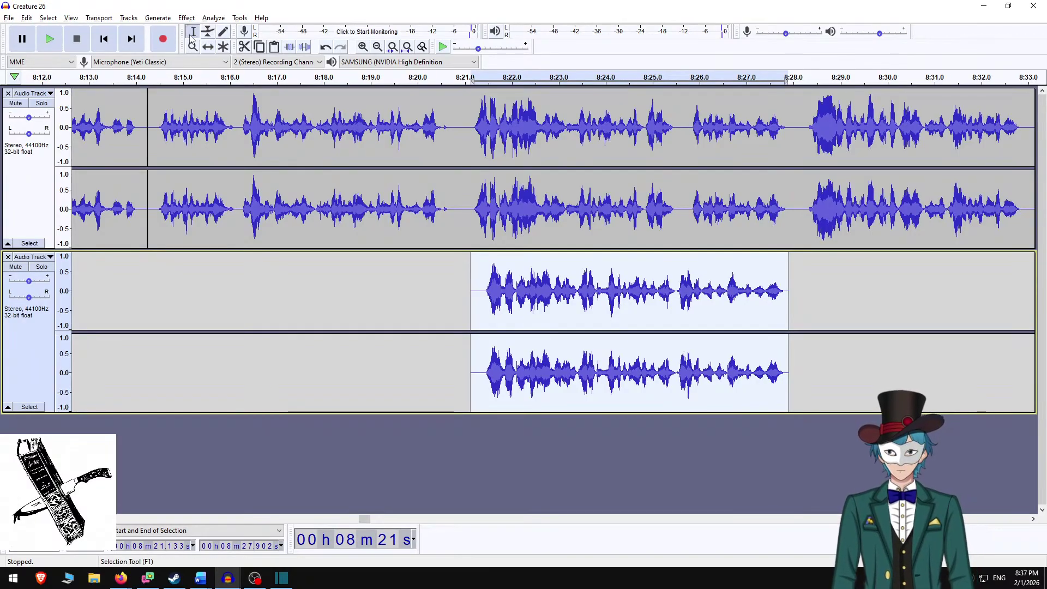
click(785, 214)
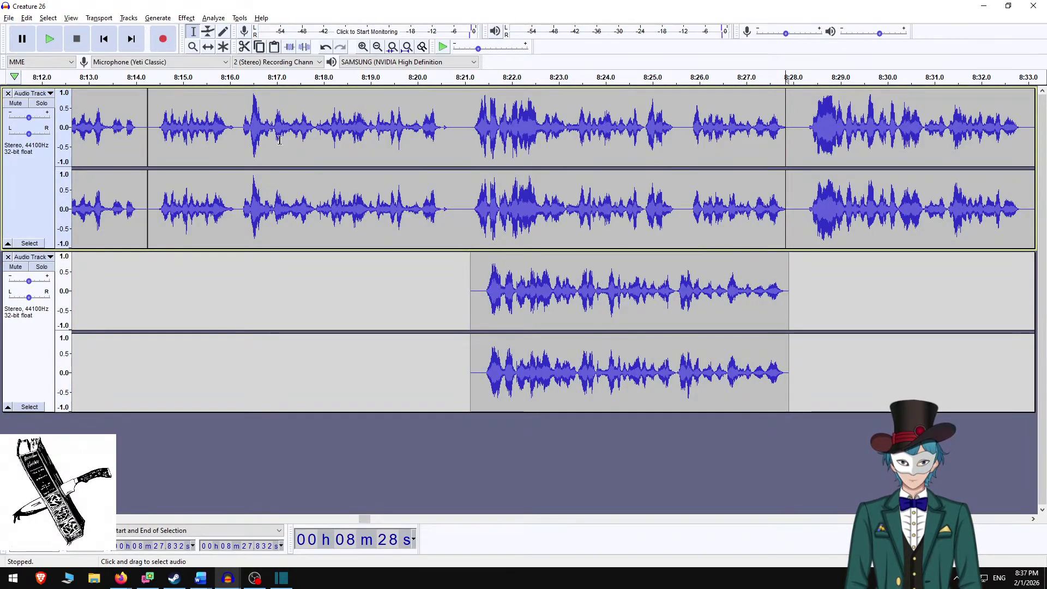
click(208, 47)
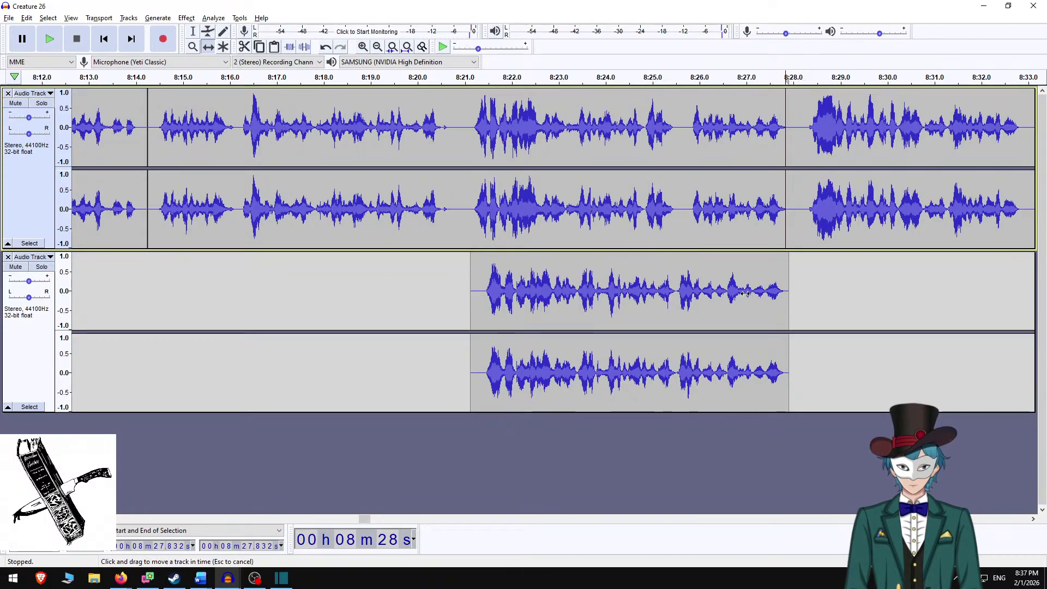
drag(745, 293, 747, 292)
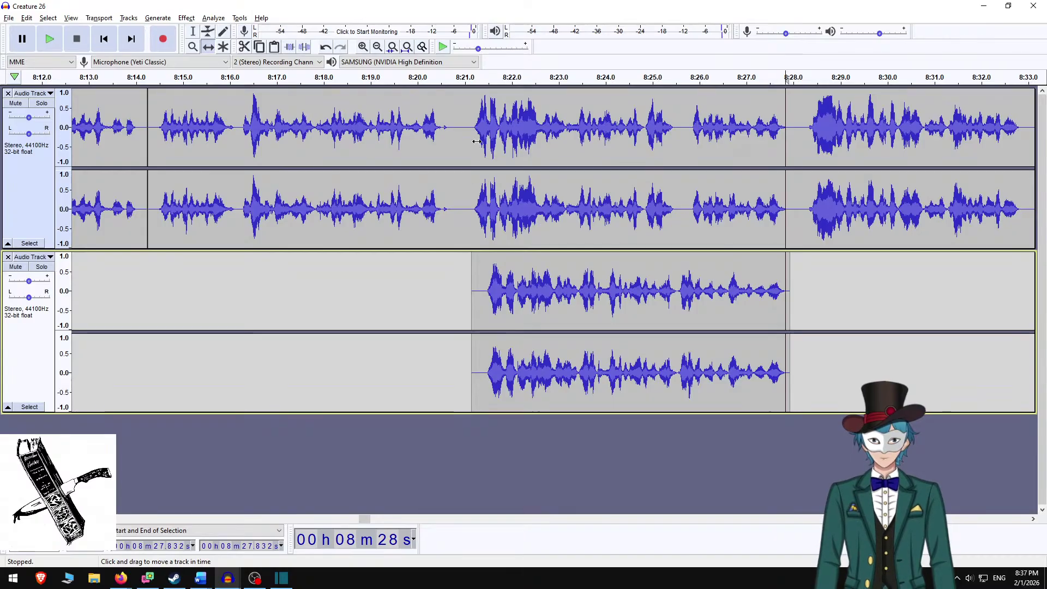
Silence the original track's narration from 8:20.878 to 8:28.111.
click(193, 31)
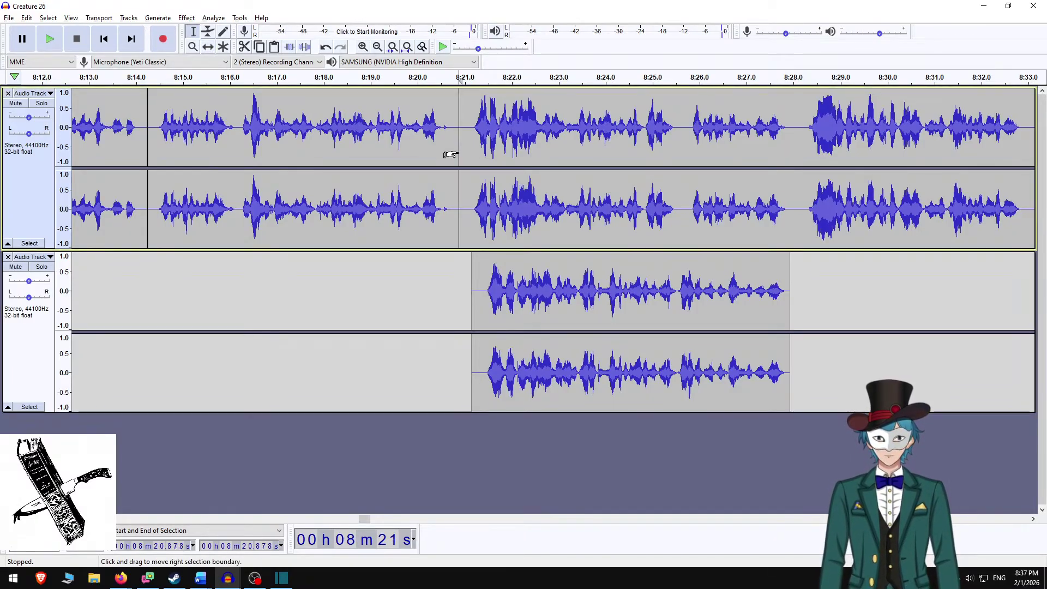
click(458, 149)
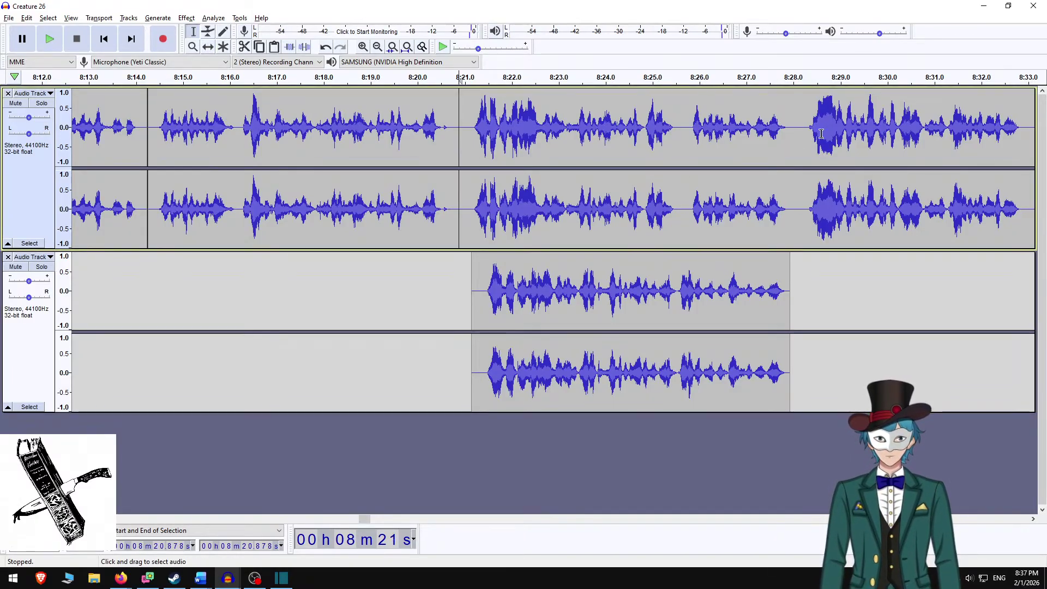
shift+click(797, 154)
key(ctrl+l)
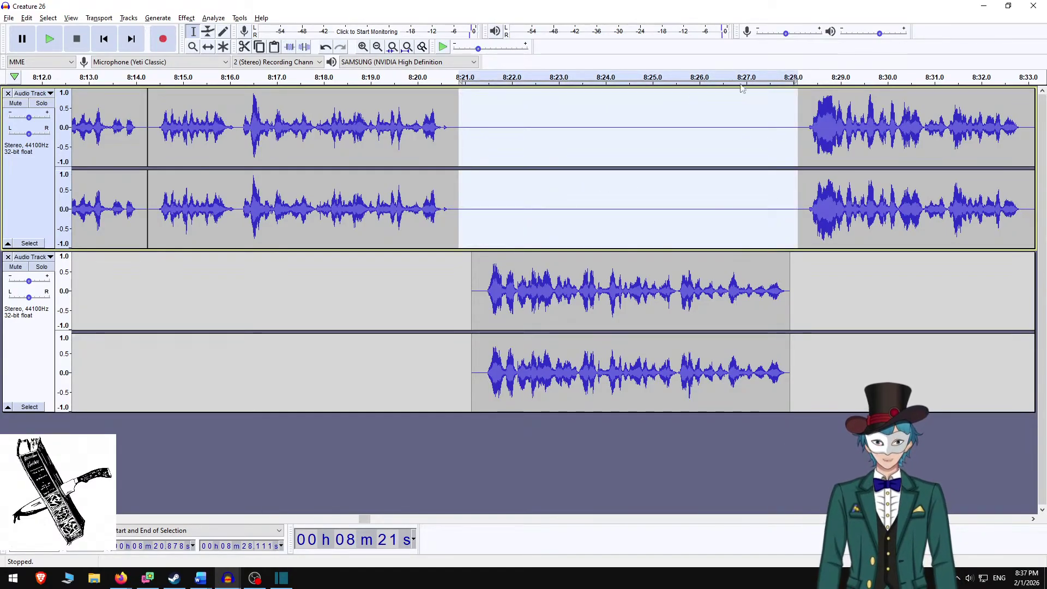
Select both audio tracks and mix and render them into a single stereo track.
click(30, 243)
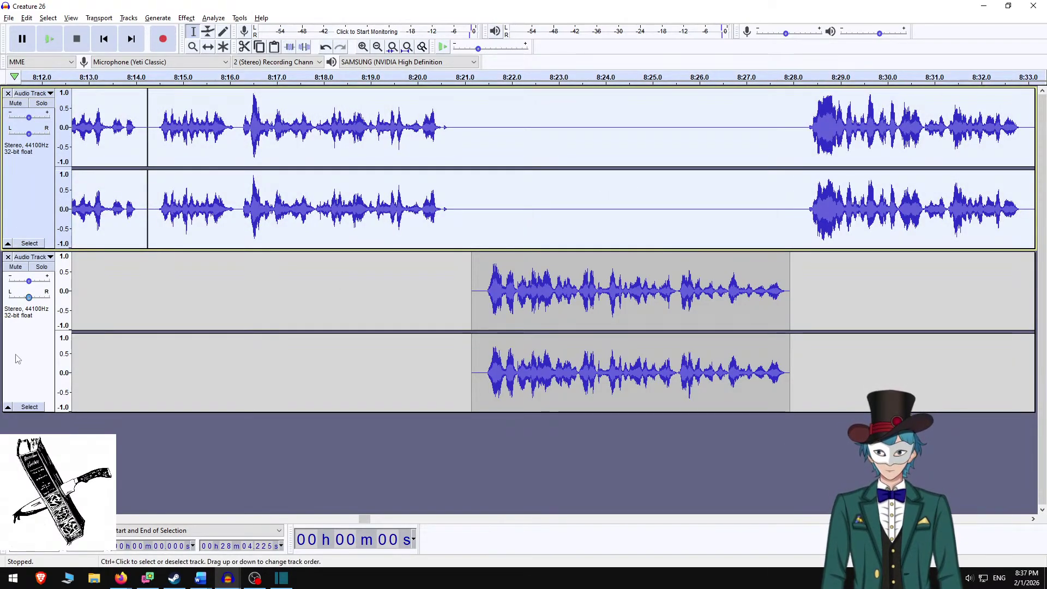
shift+click(19, 354)
click(128, 18)
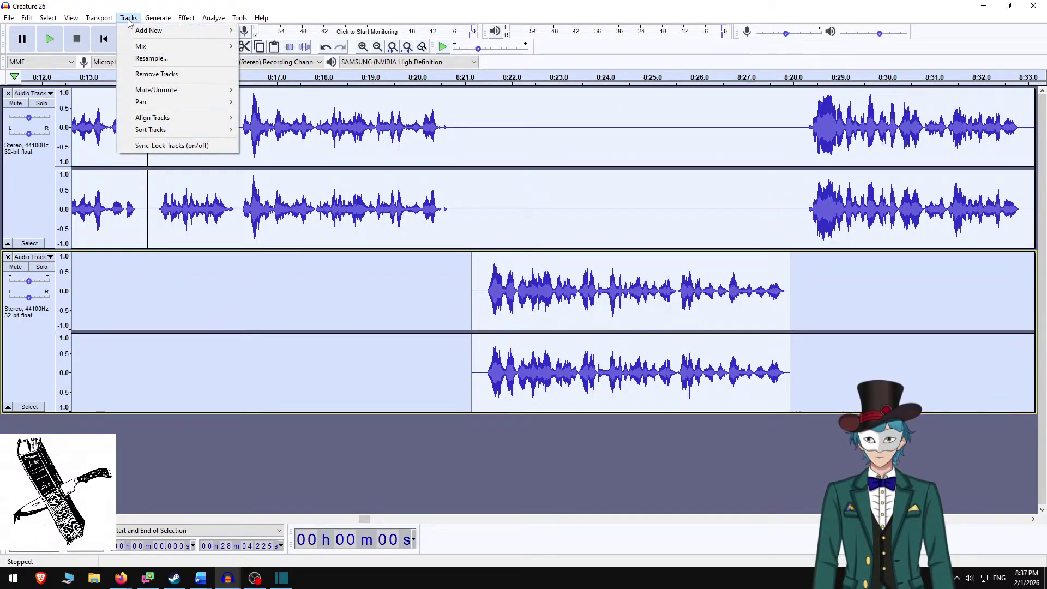
mouse_move(229, 47)
click(277, 58)
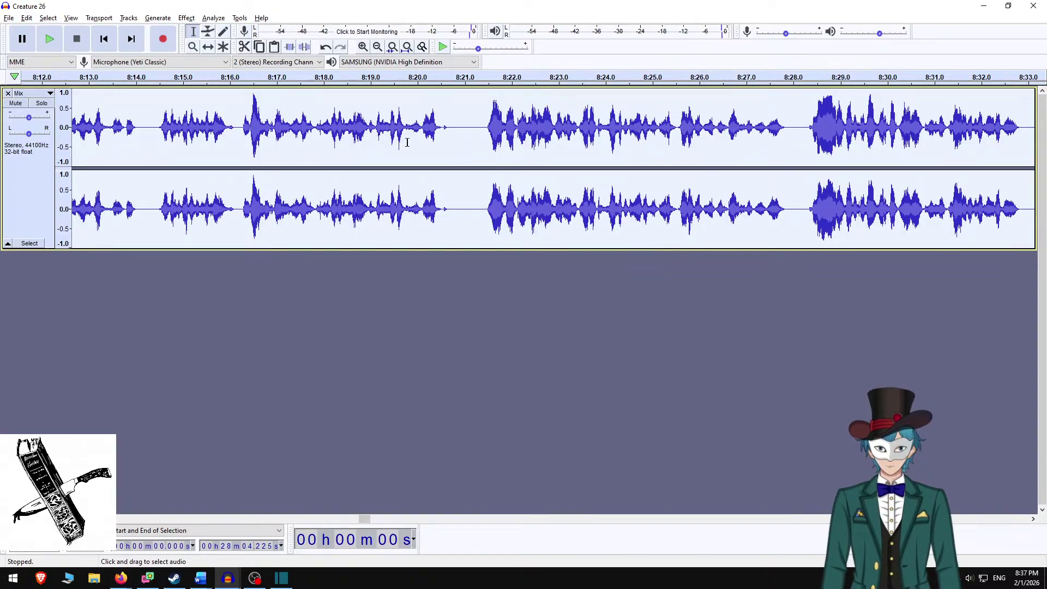
Select the entire mixed track and apply an effect that evenly lowers its peak level.
click(207, 100)
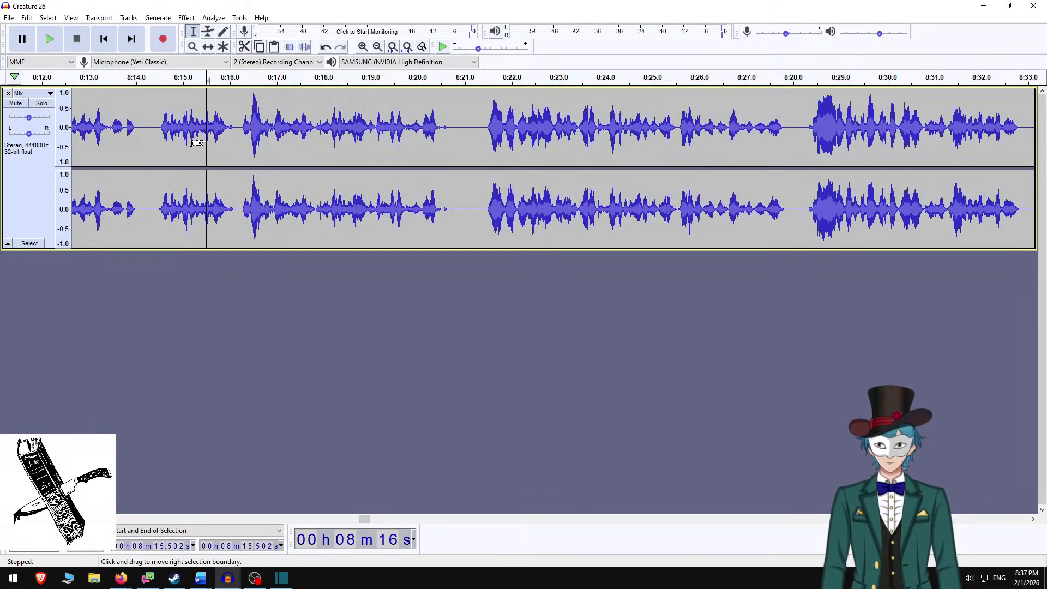
key(ctrl+a)
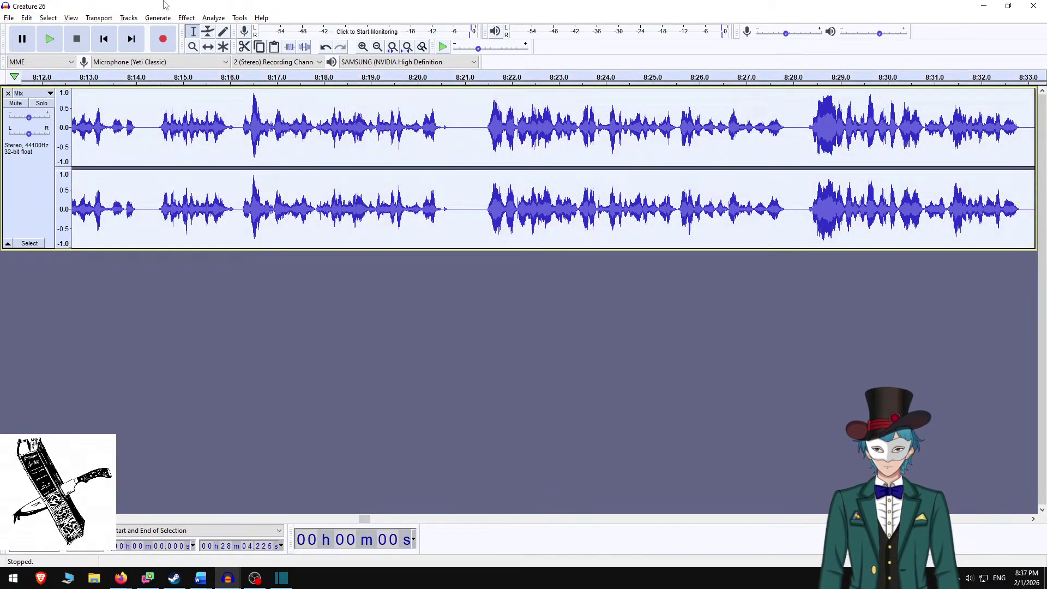
click(188, 18)
click(280, 253)
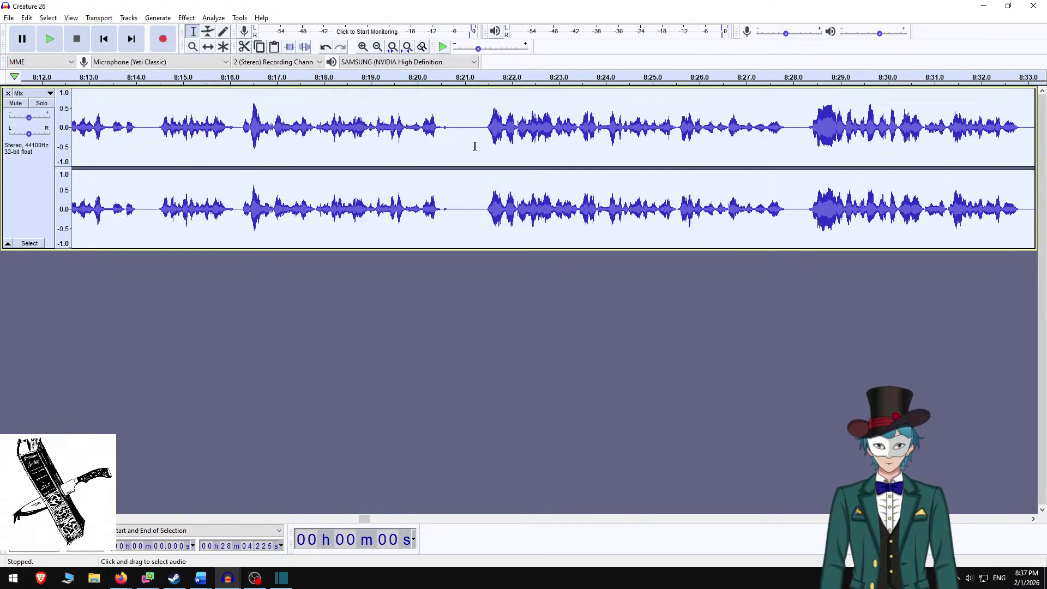
Play the mixed track from 8:18.602 to check the replaced narration line.
click(352, 131)
key(space)
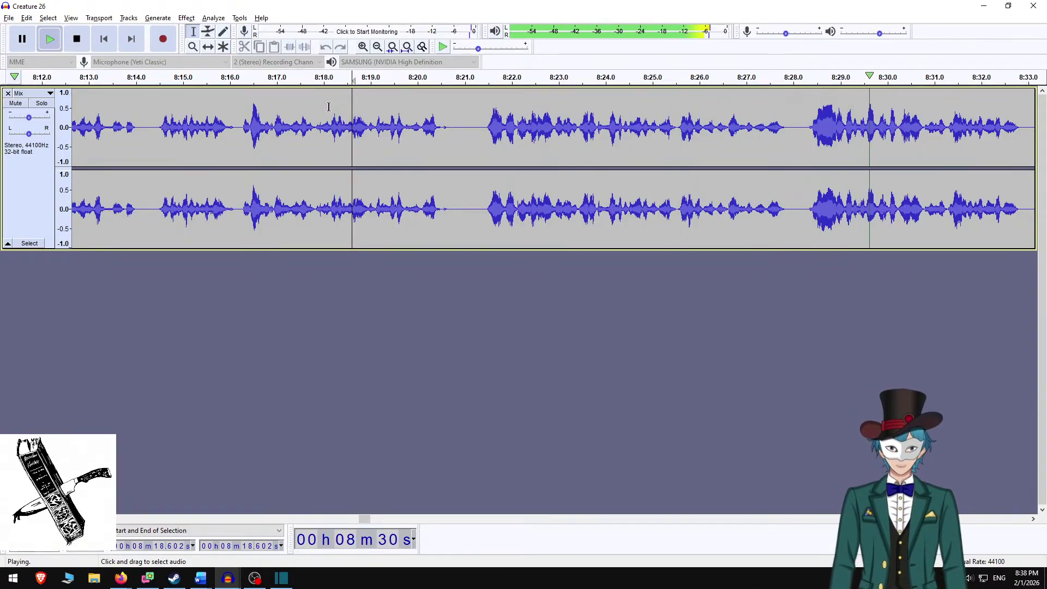
key(space)
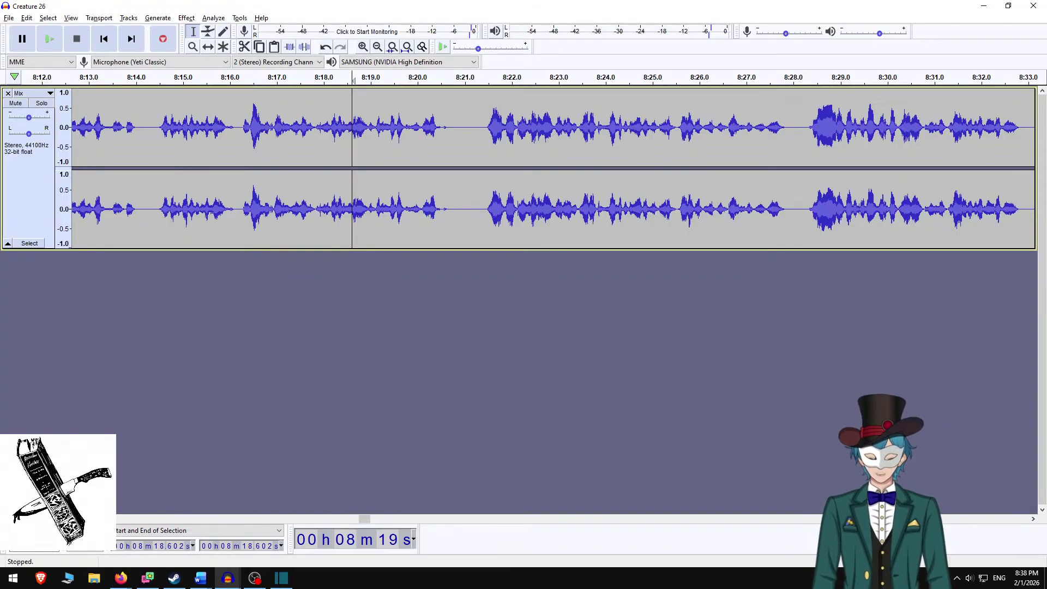
Export the mix as Creature 26 v2.m4a in M4A (AAC) format, leaving the metadata tags empty.
key(ctrl+shift+e)
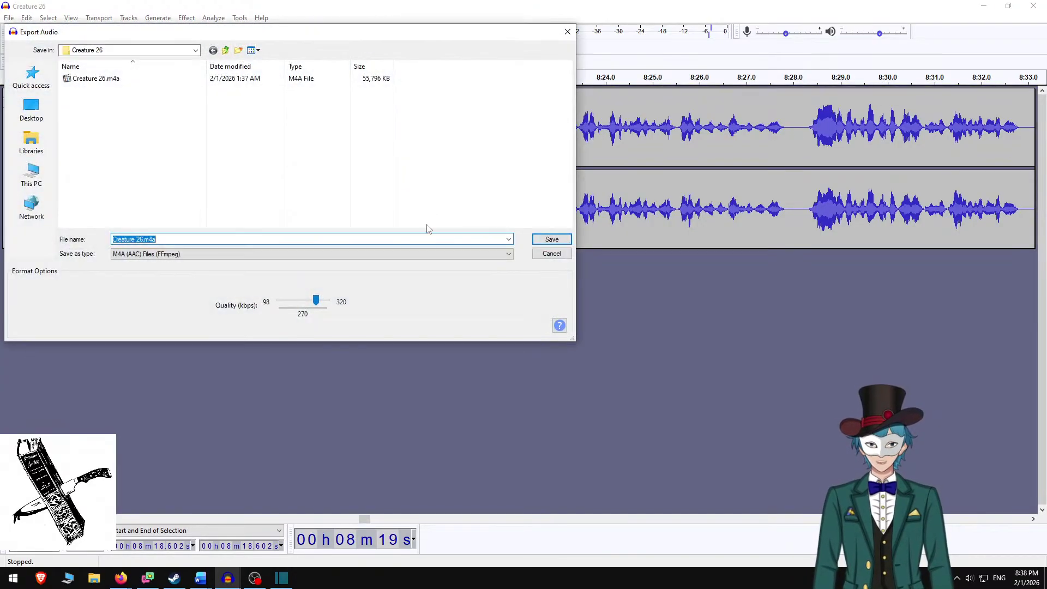
click(174, 241)
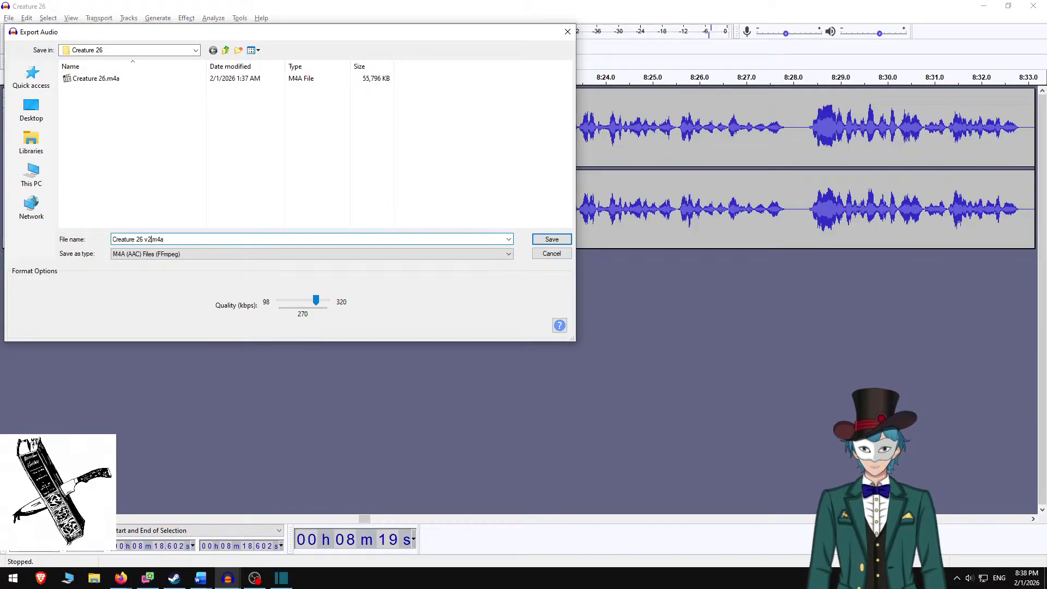
key(Return)
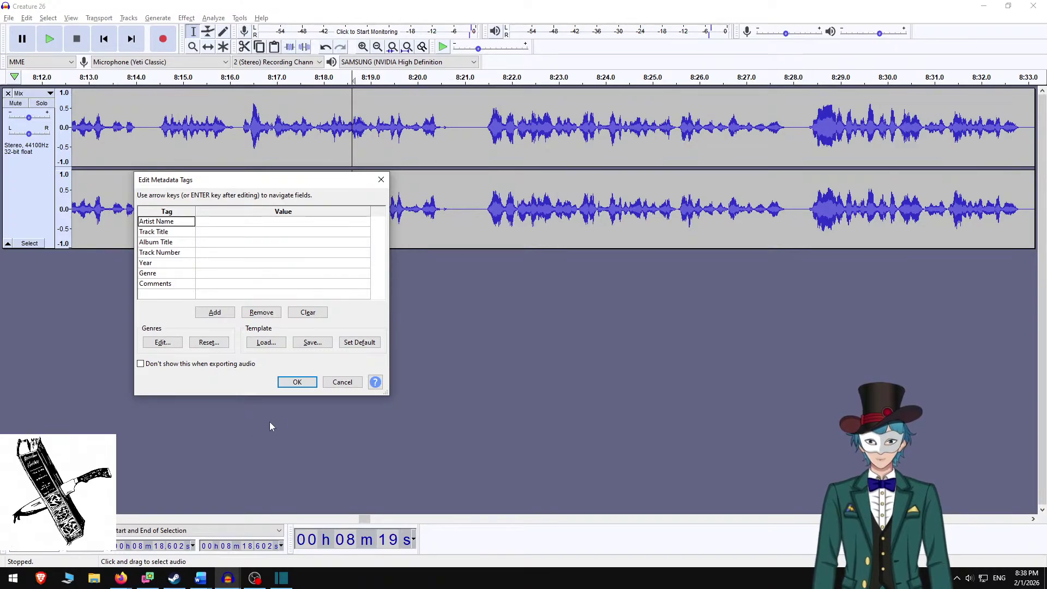
click(294, 384)
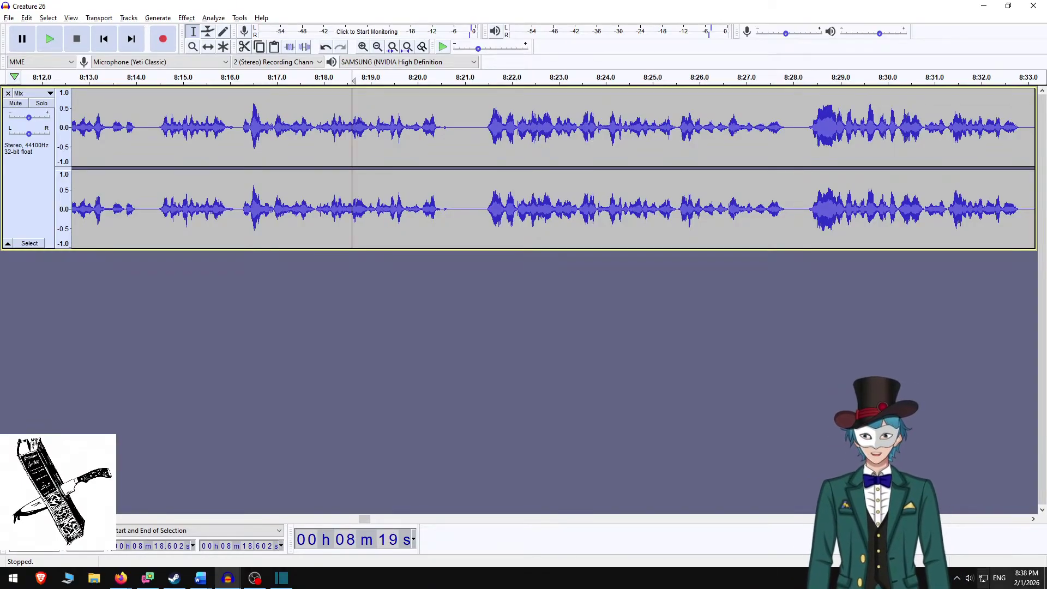
Switch to Shotcut and lift the old Creature 26.m4a narration clip from the audio track.
click(282, 578)
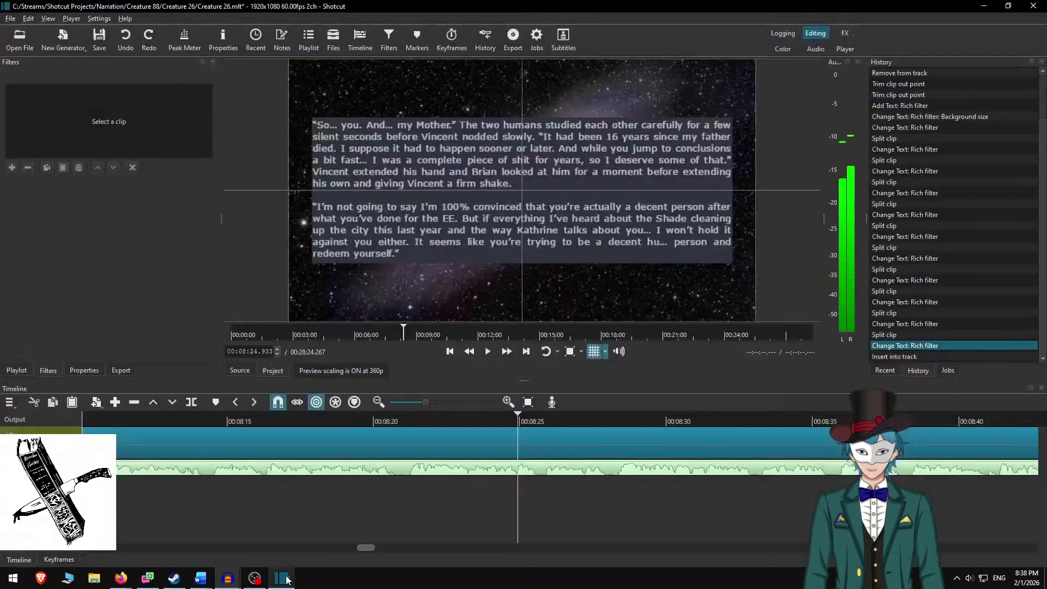
click(436, 473)
key(Delete)
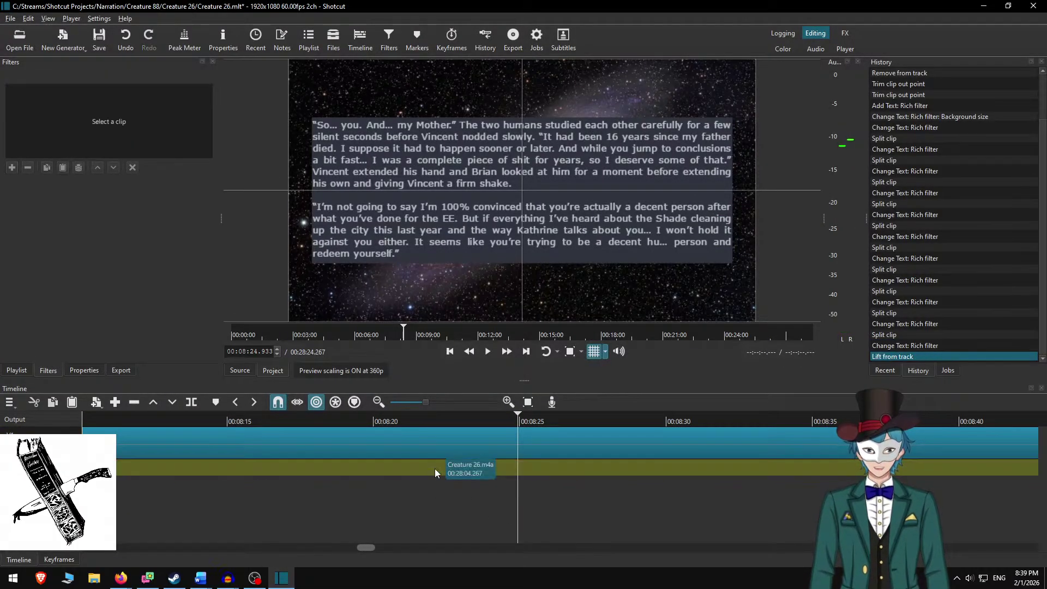
Open Creature 26 v2.m4a, place it on the audio track and ripple-delete the empty gap before it.
key(ctrl+o)
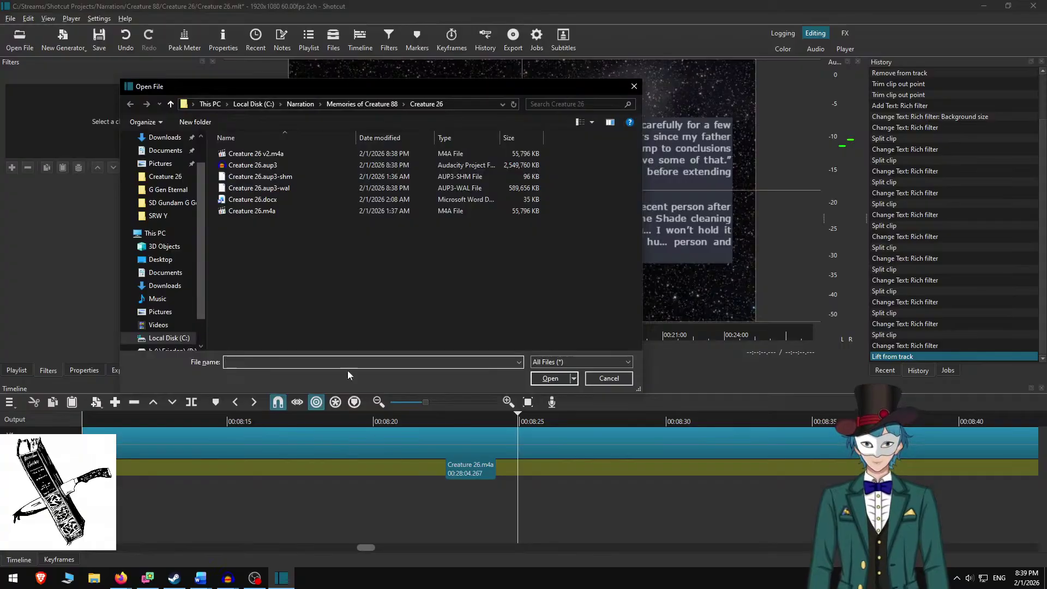
double_click(256, 154)
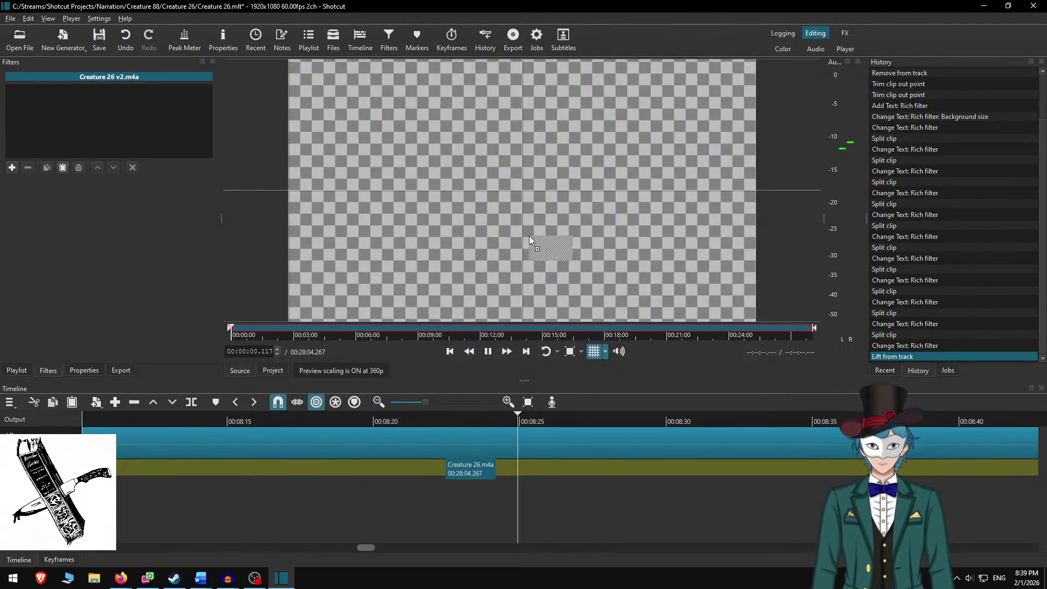
drag(545, 245, 553, 462)
right_click(449, 469)
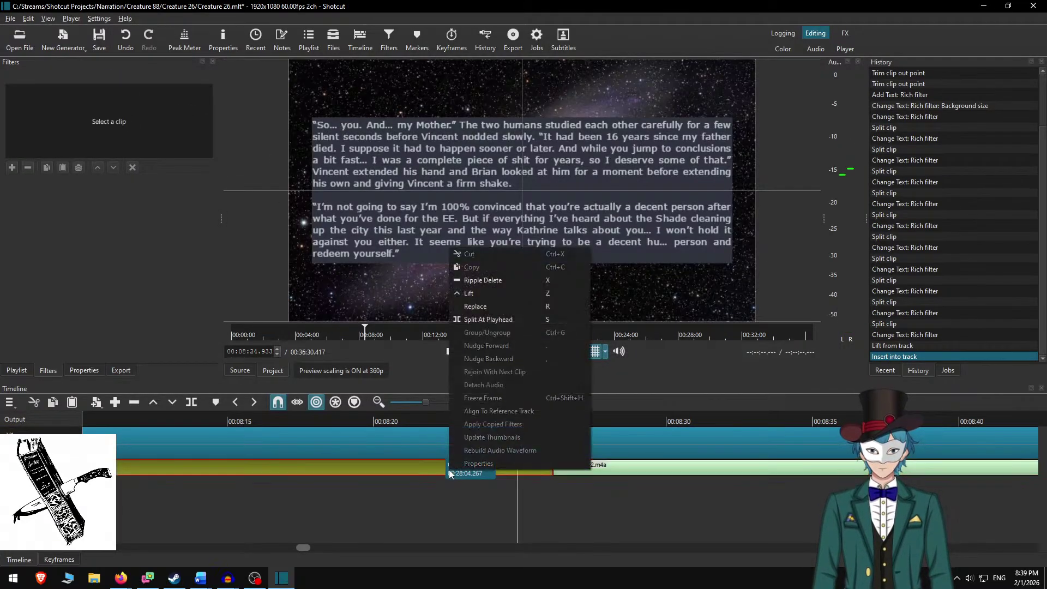
click(498, 281)
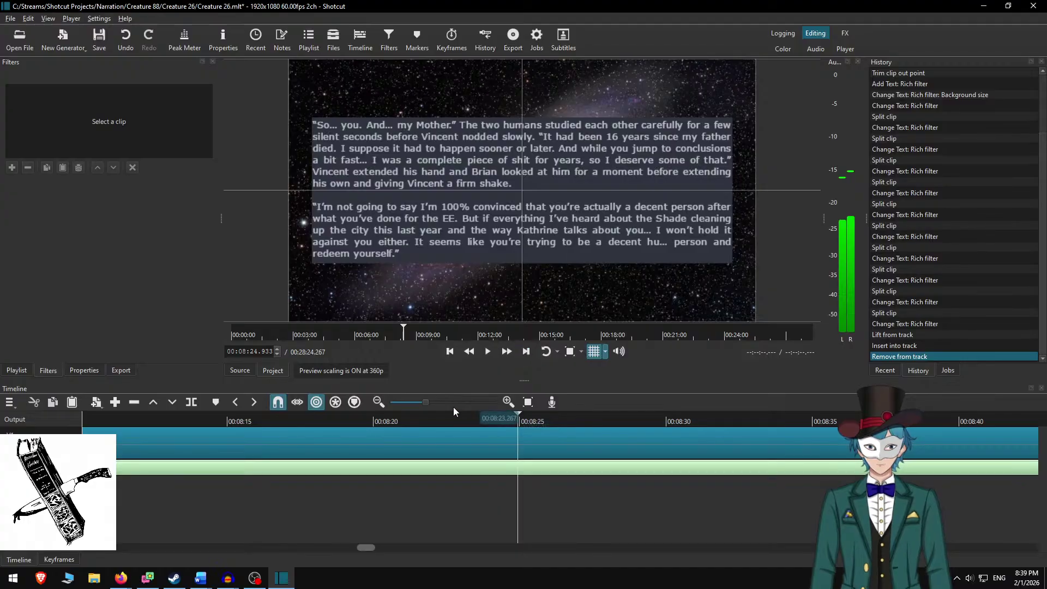
Play the new narration from about 8:21, split only the Hubble small.jpg clip at 8:43.567 and select its second part.
click(397, 418)
key(space)
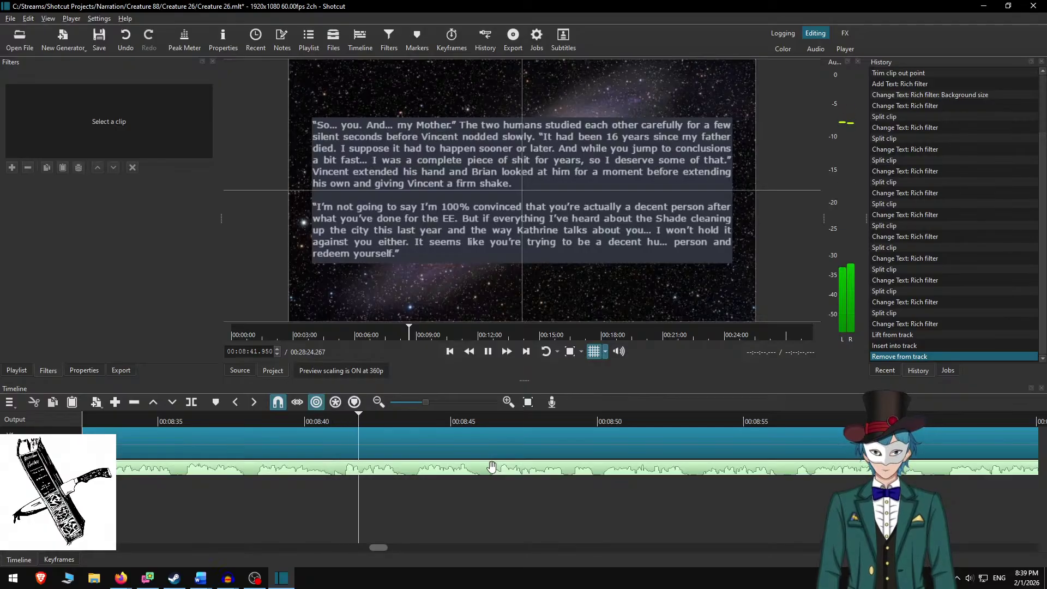
key(space)
key(space)
key(space)
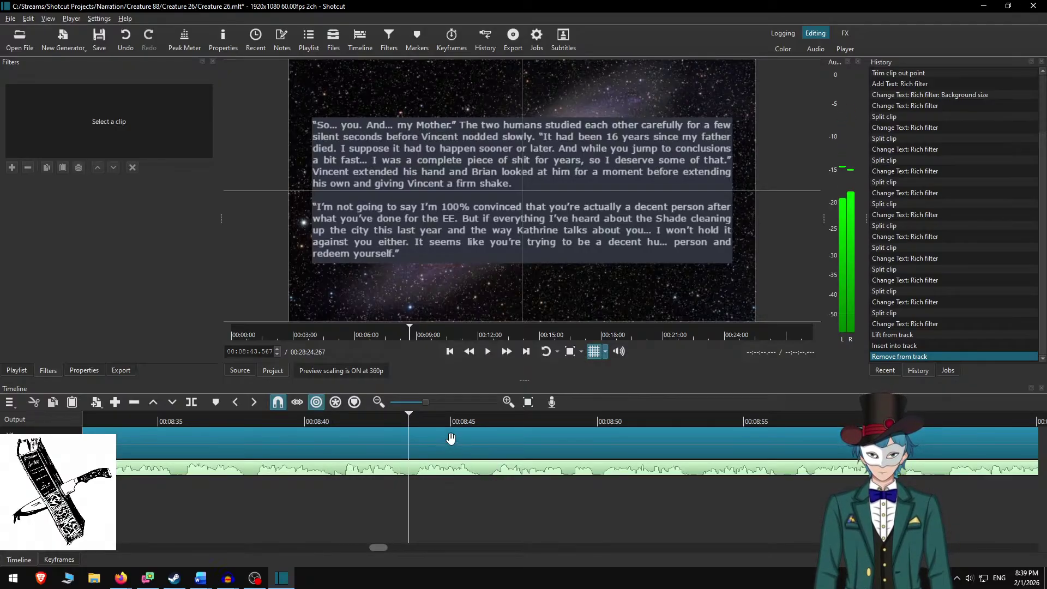
key(s)
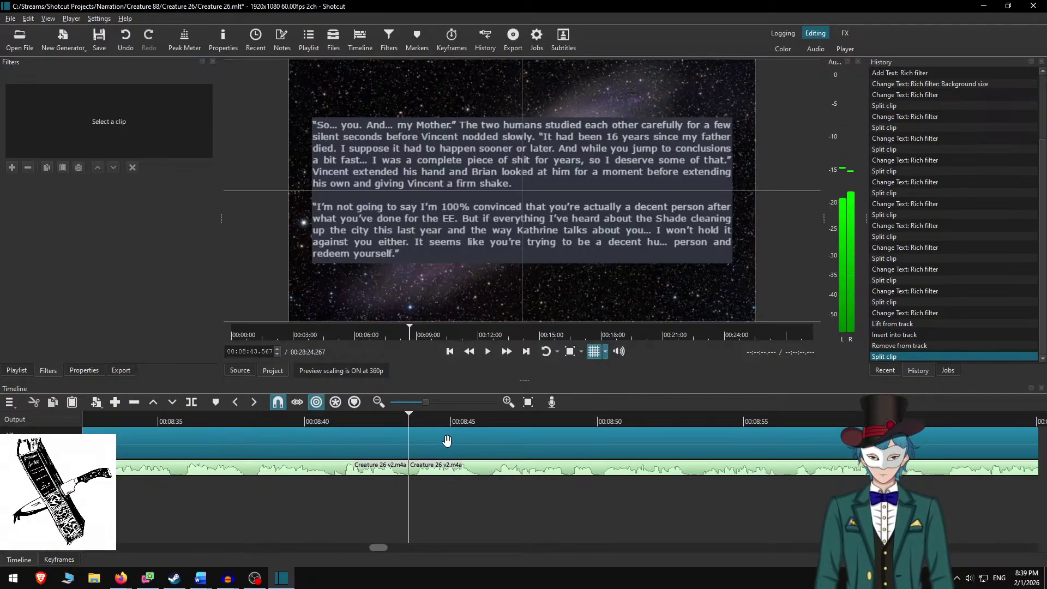
key(ctrl+z)
click(447, 441)
key(s)
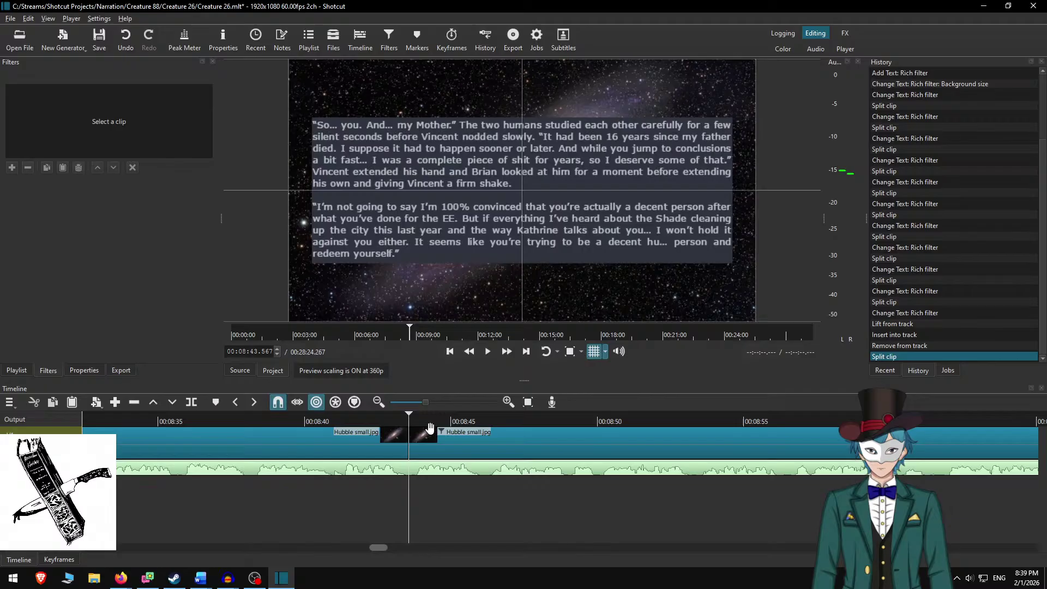
click(451, 442)
key(alt+Tab)
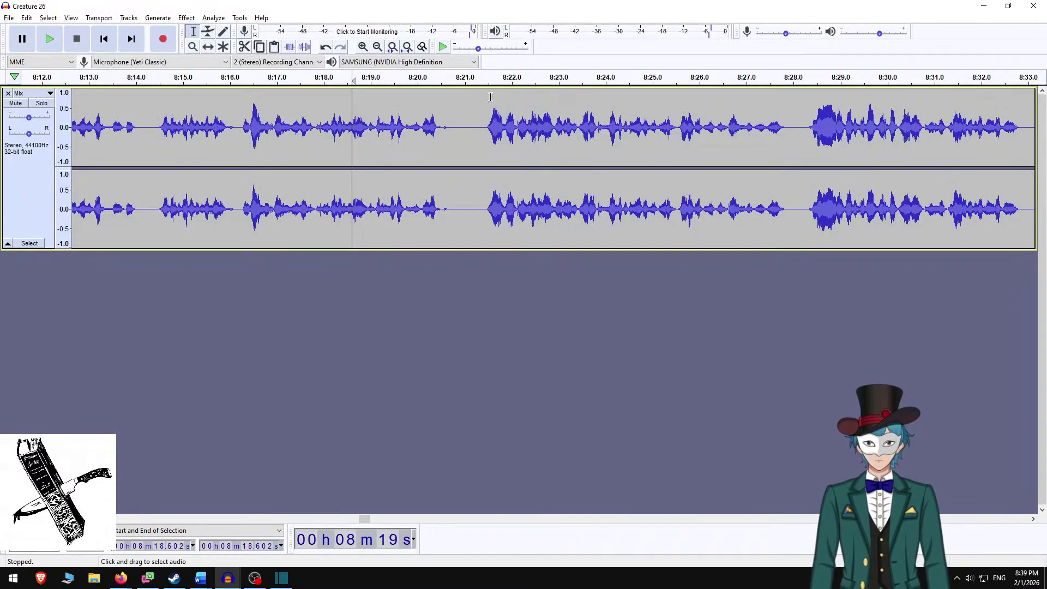
key(alt+Tab)
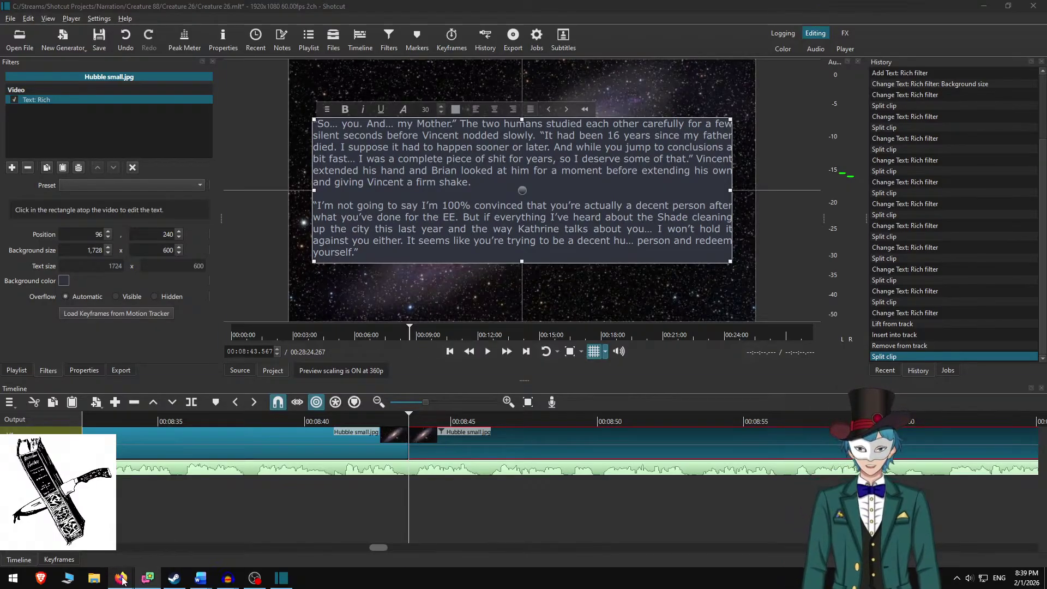
Switch to the Twitch Stream Manager, ban the first-time chatter advertising viewers and run a 3-minute ad break.
mouse_move(121, 577)
click(134, 551)
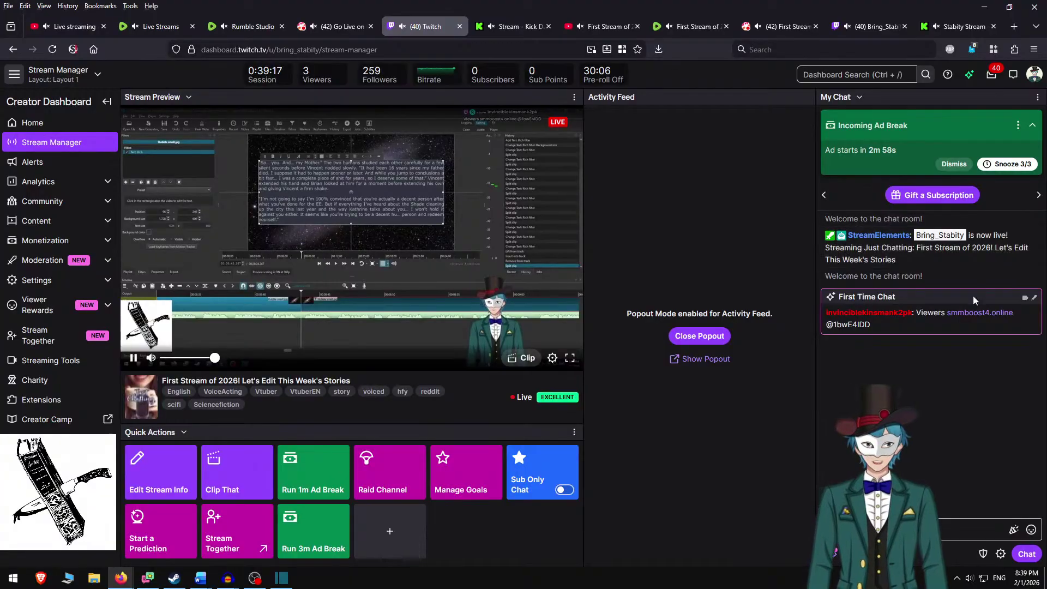
click(880, 313)
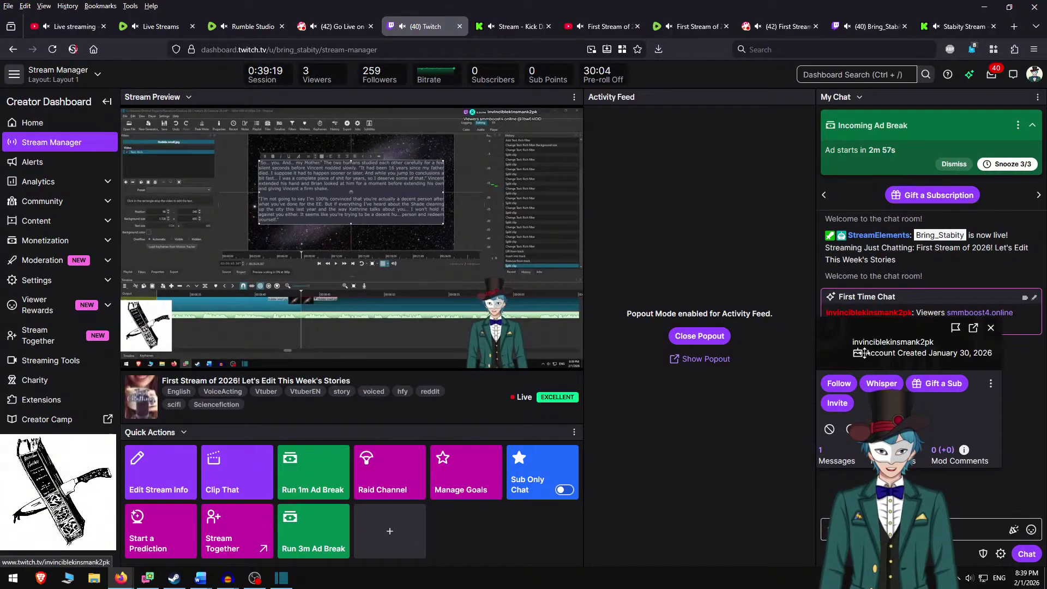
click(830, 431)
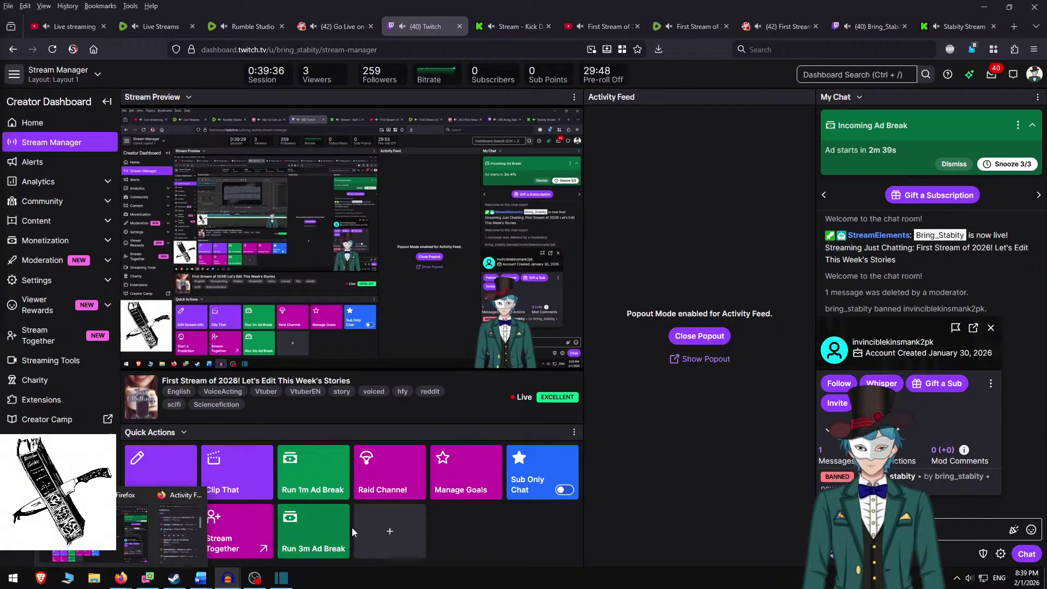
click(314, 531)
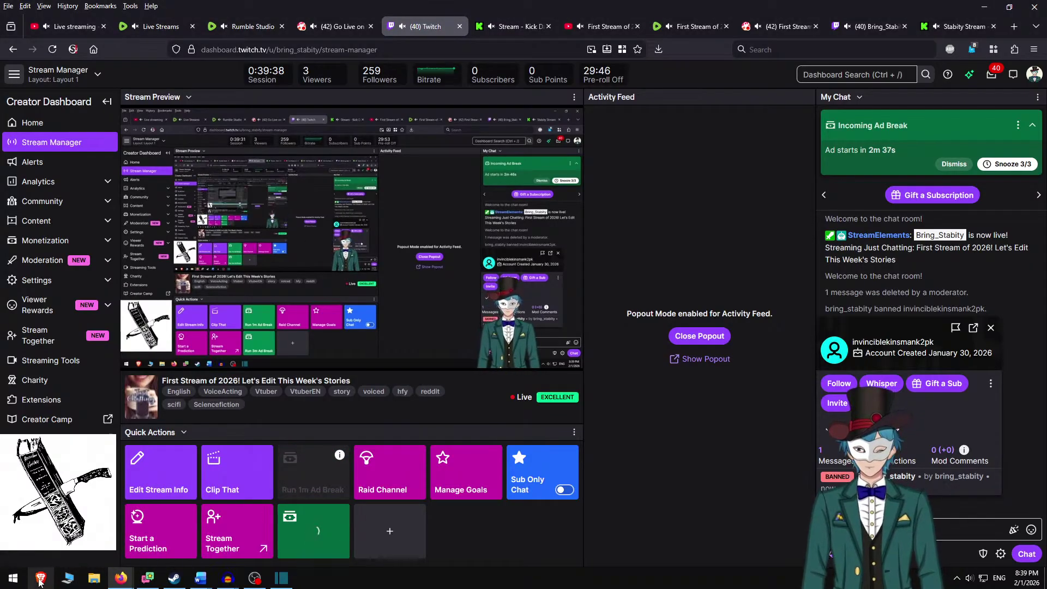
click(203, 578)
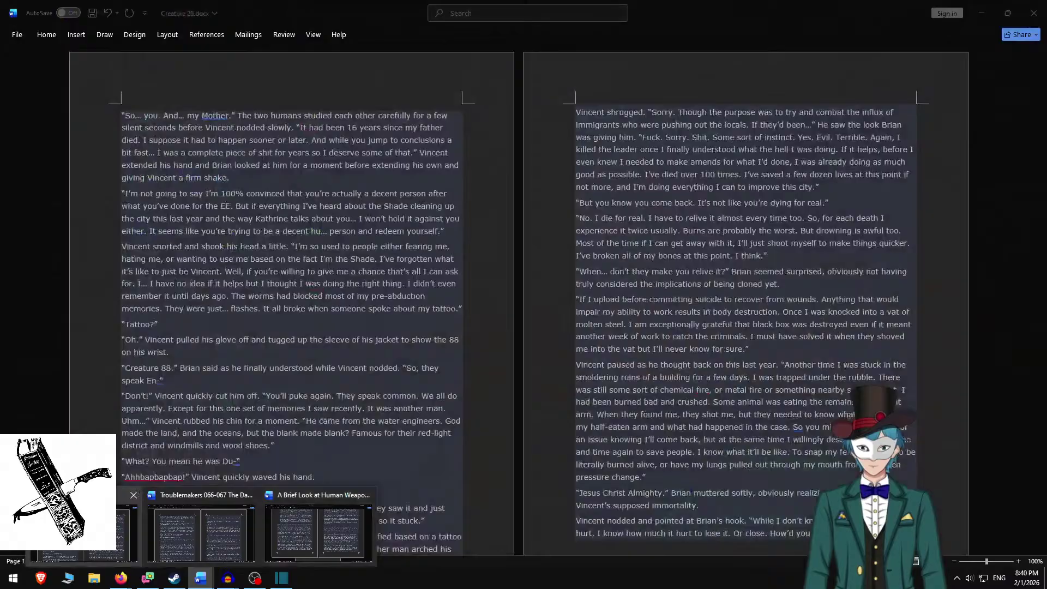
click(81, 532)
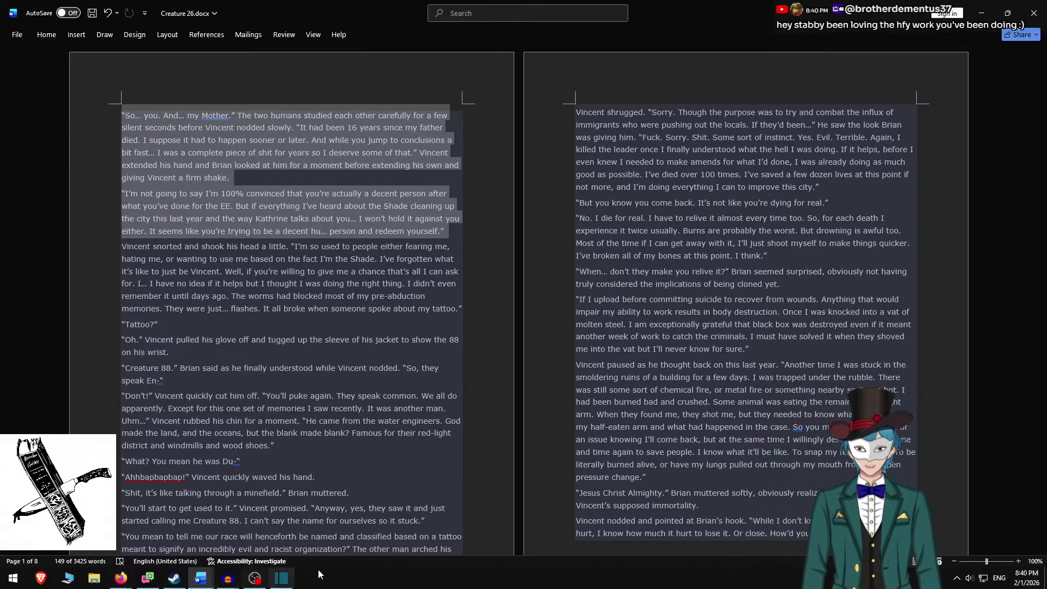
click(282, 578)
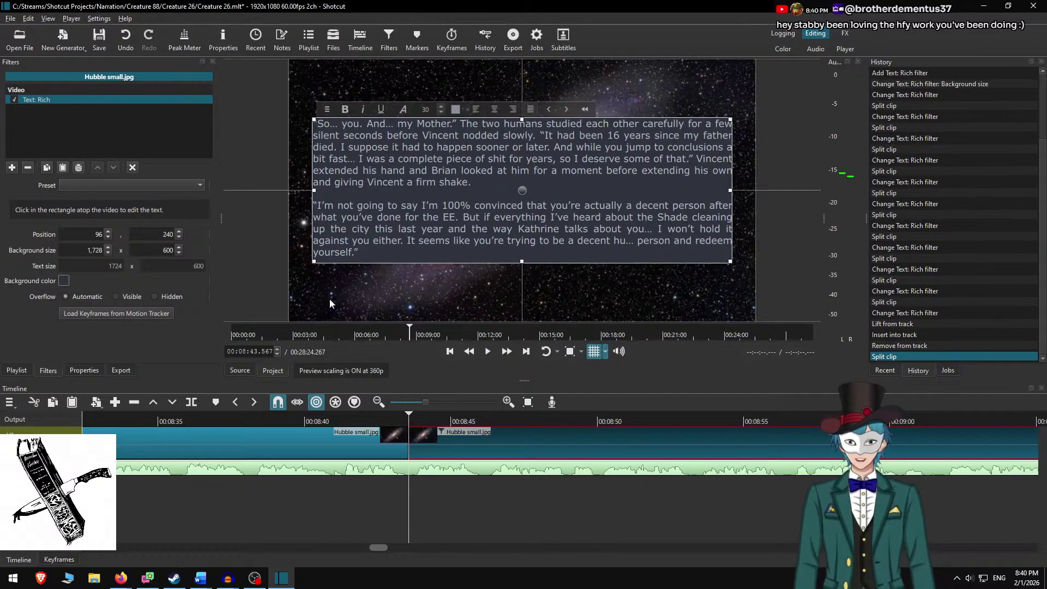
click(147, 579)
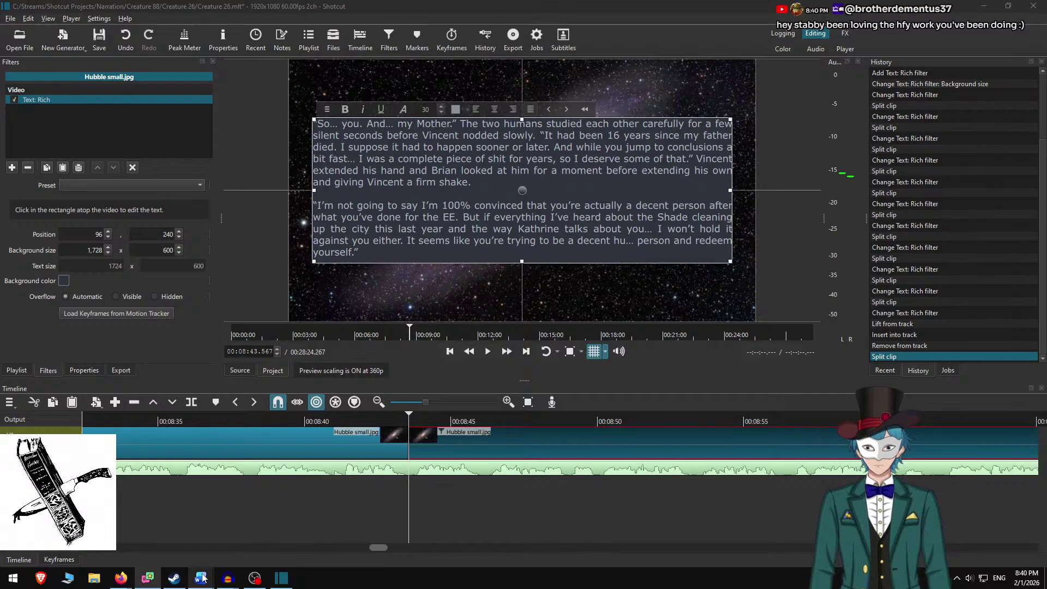
Switch to the Creature 26.docx script in Word, delete the used passage and copy the next one through "88 on his wrist.".
click(164, 524)
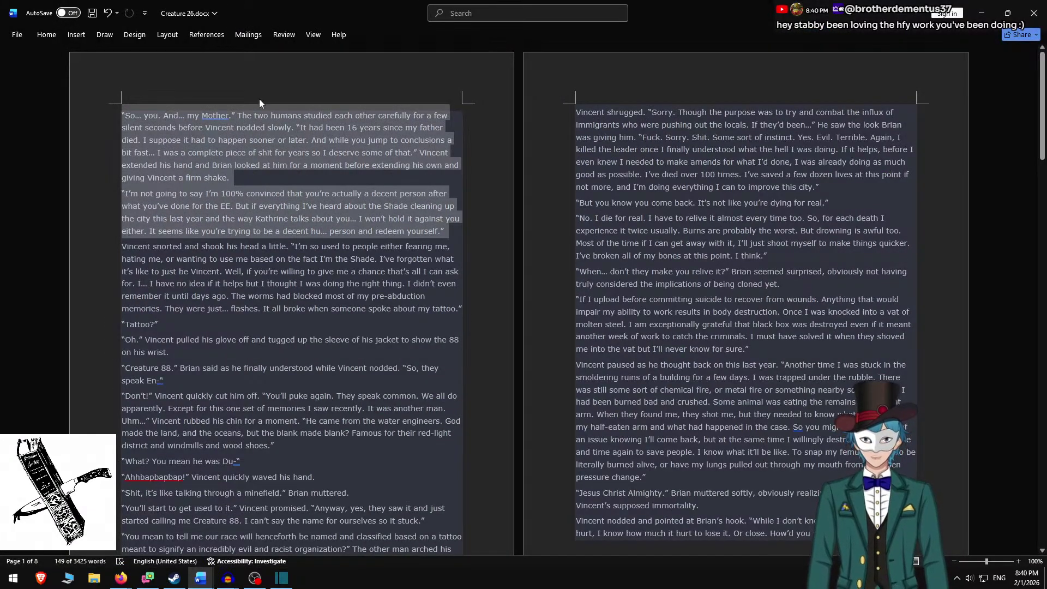
key(BackSpace)
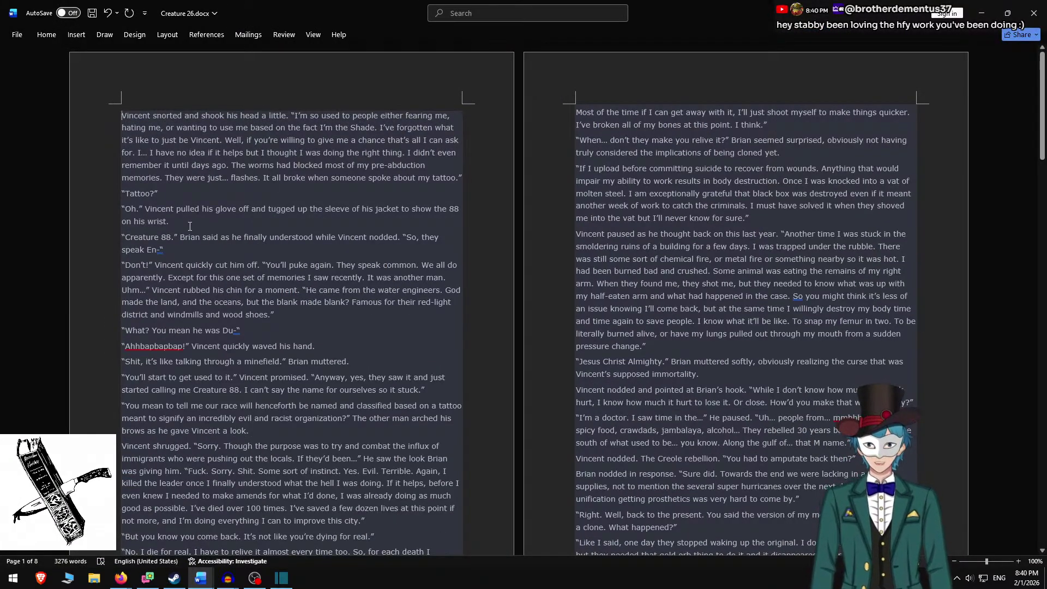
shift+click(180, 258)
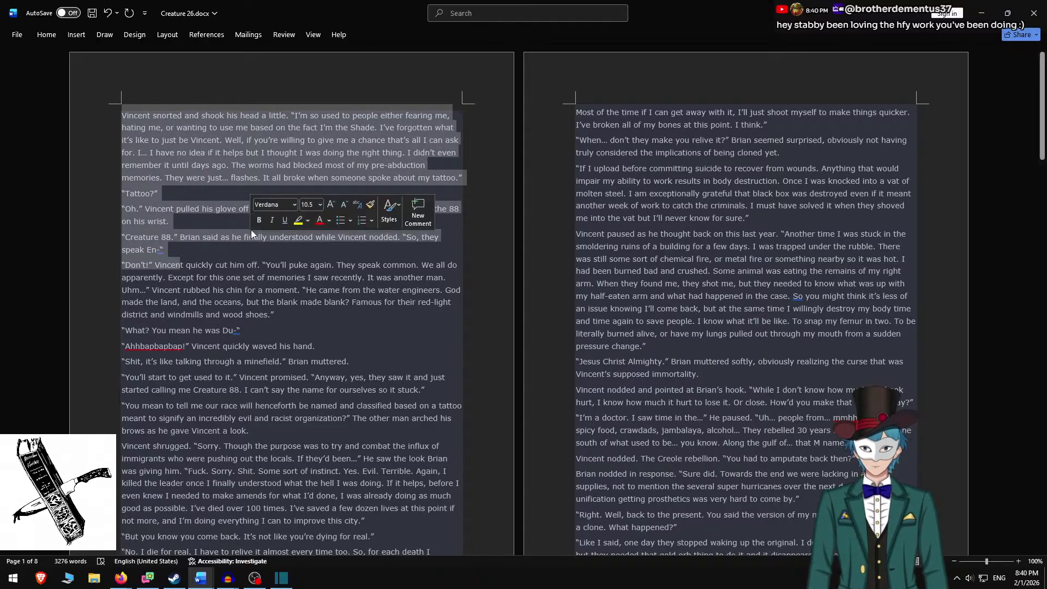
shift+click(194, 217)
key(ctrl+c)
Back in Shotcut, replace the selected clip's rich text with the copied passage and separate its paragraphs with blank lines.
key(alt+Tab)
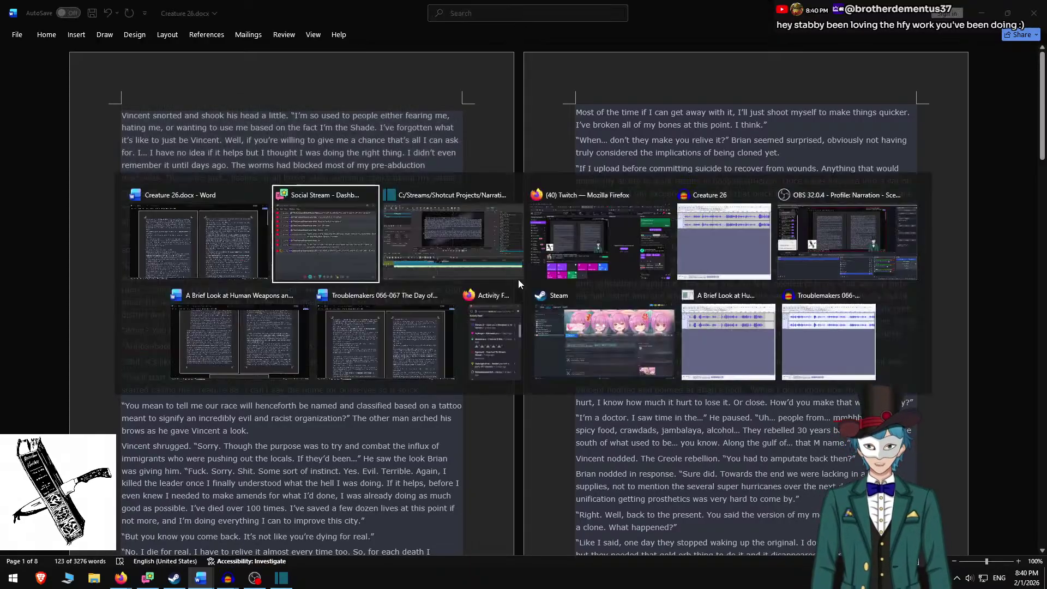
key(alt+Tab)
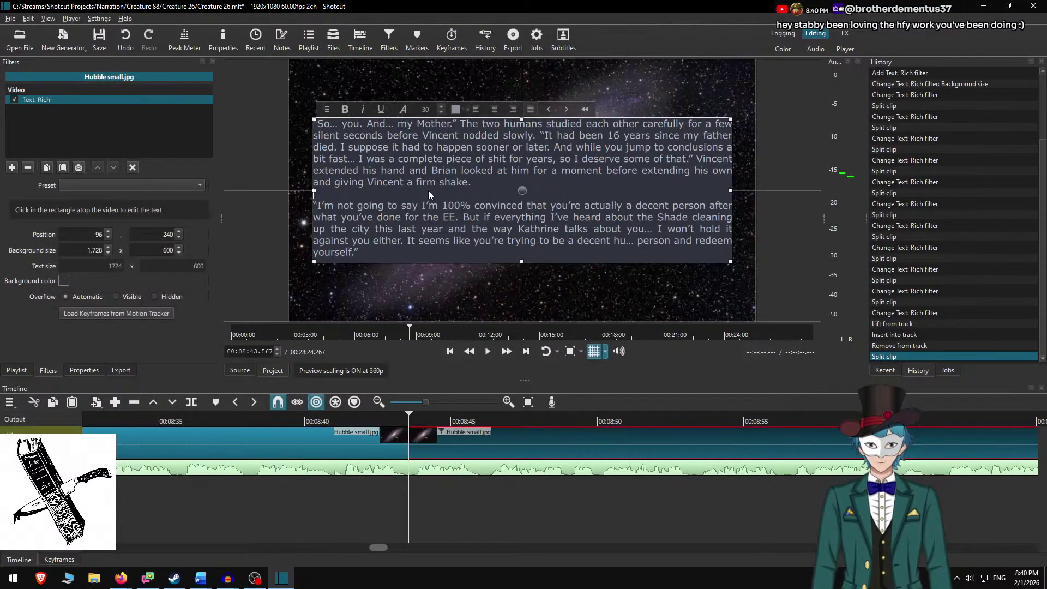
key(ctrl+a)
key(ctrl+v)
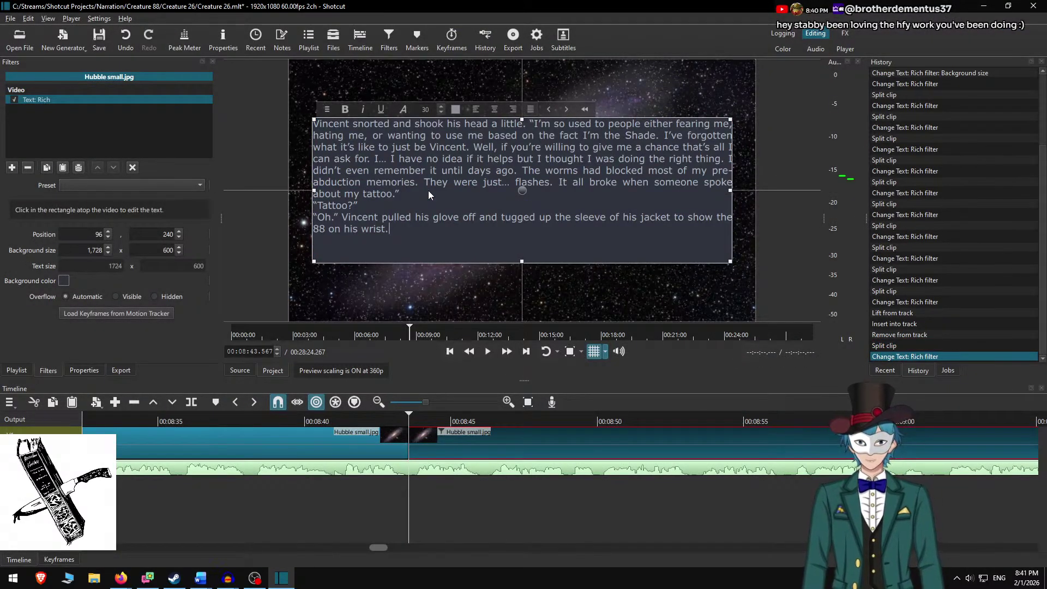
key(Up)
key(Home)
key(Return)
key(Up)
key(Up)
key(Return)
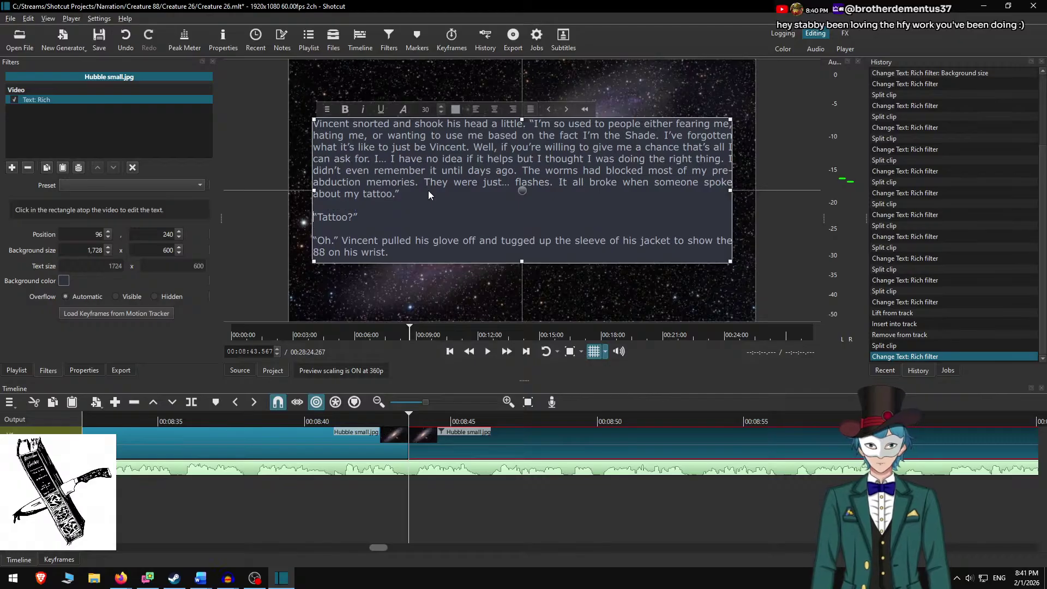
click(427, 429)
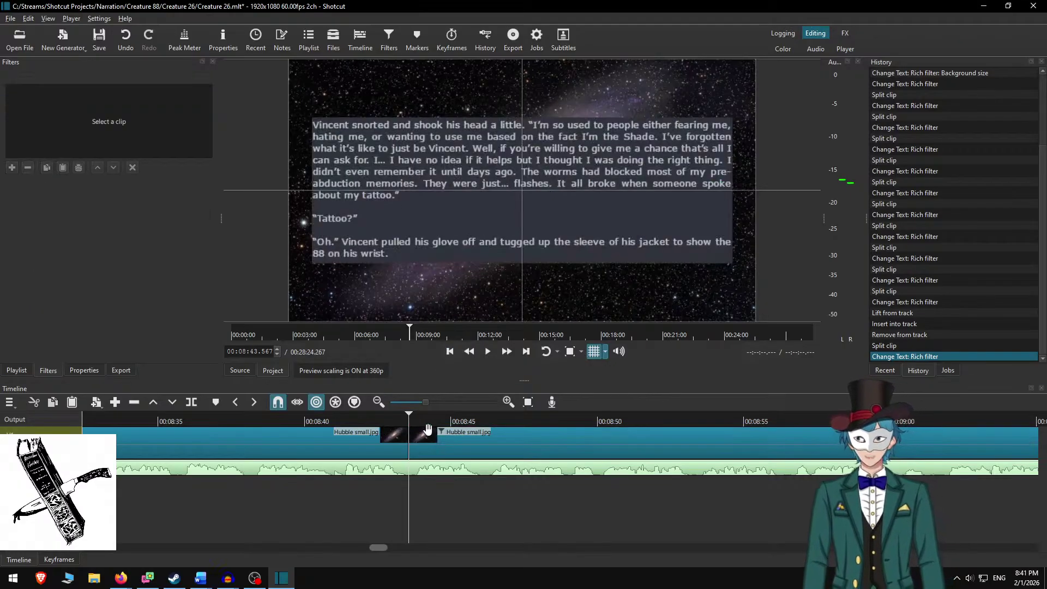
Play the narration at fast-forward from 8:43.567, split the Hubble small.jpg clip at 9:26.683 and select its second part.
click(502, 352)
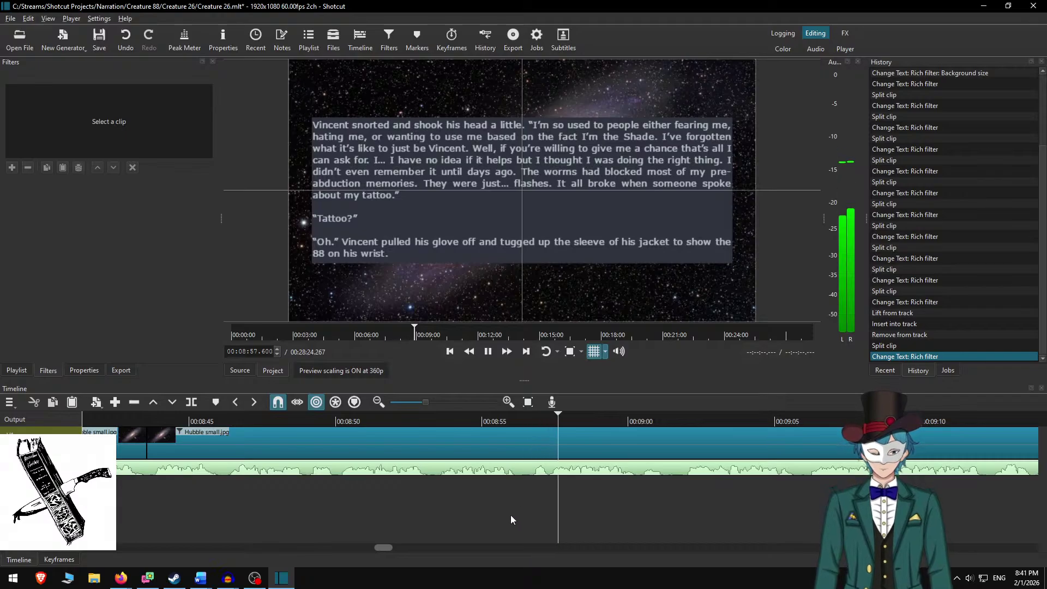
key(XF86AudioRaiseVolume)
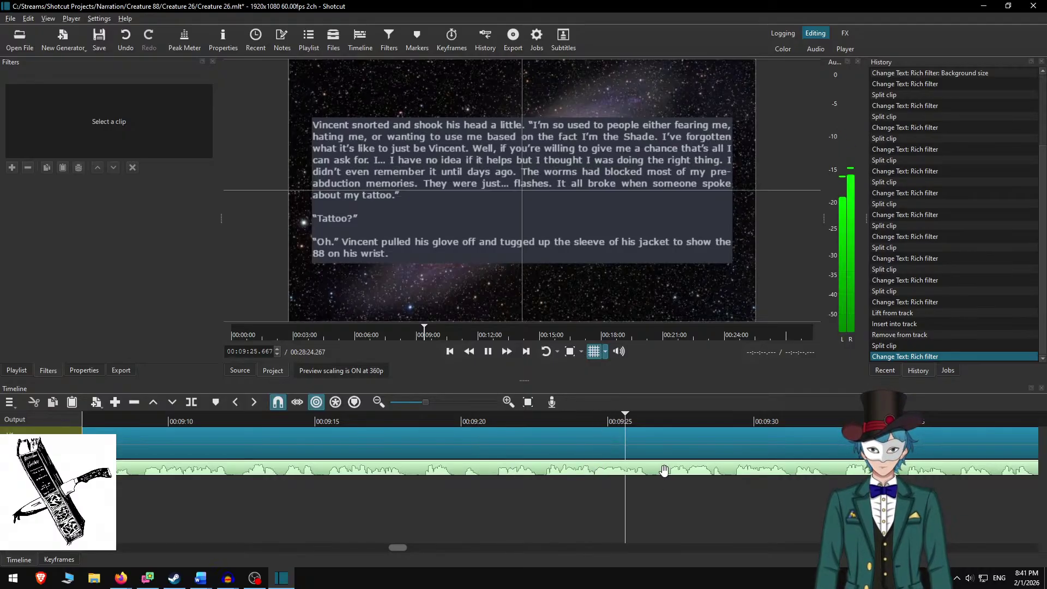
key(space)
key(space)
key(space)
key(s)
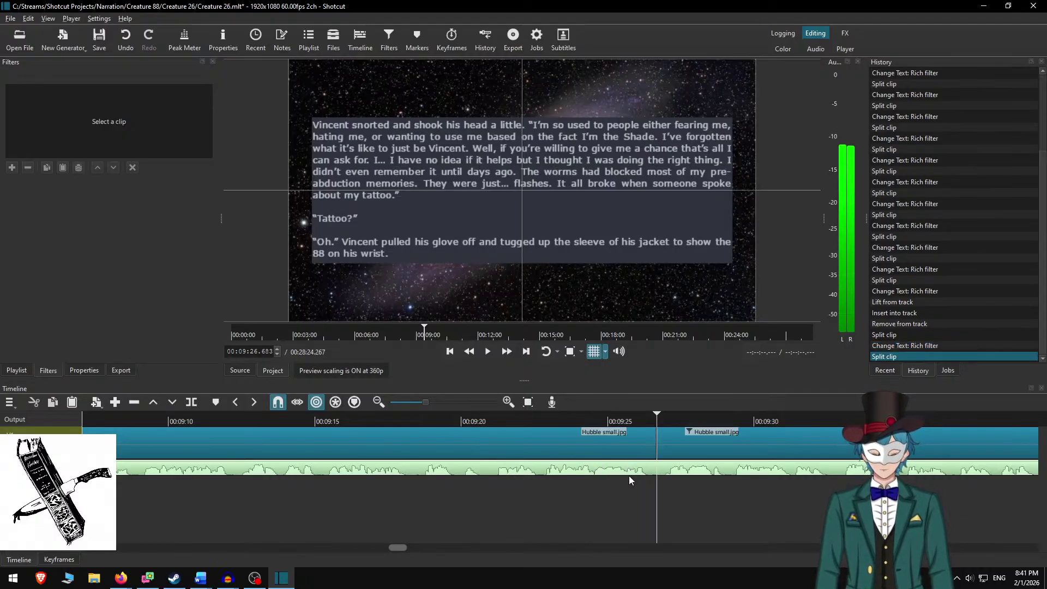
click(685, 439)
In the Word script, delete the used passage and copy the next one, from "Creature 88." through "quickly waved his hand.".
key(alt+Tab)
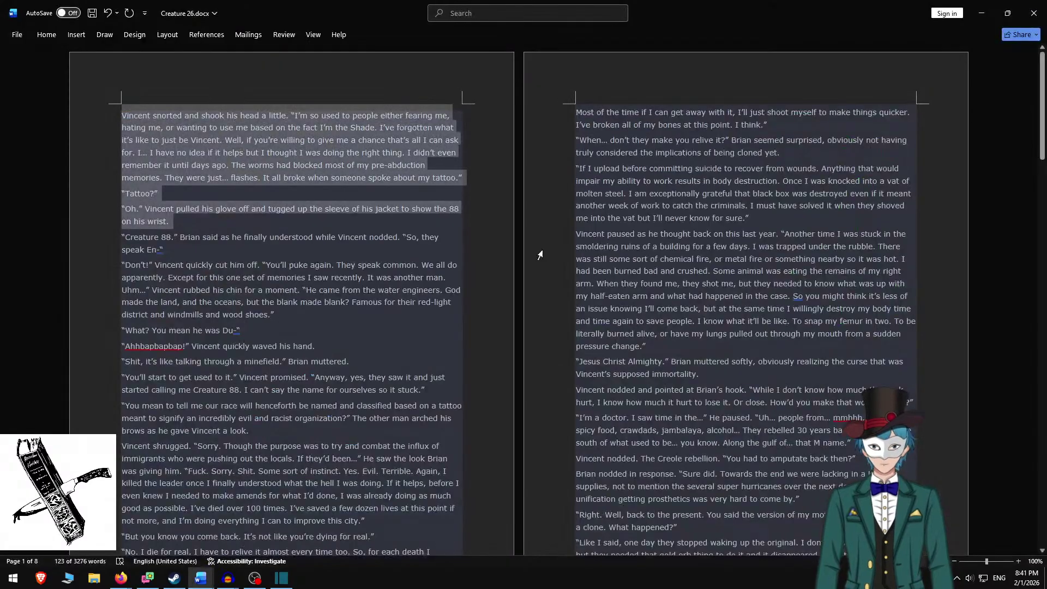
key(BackSpace)
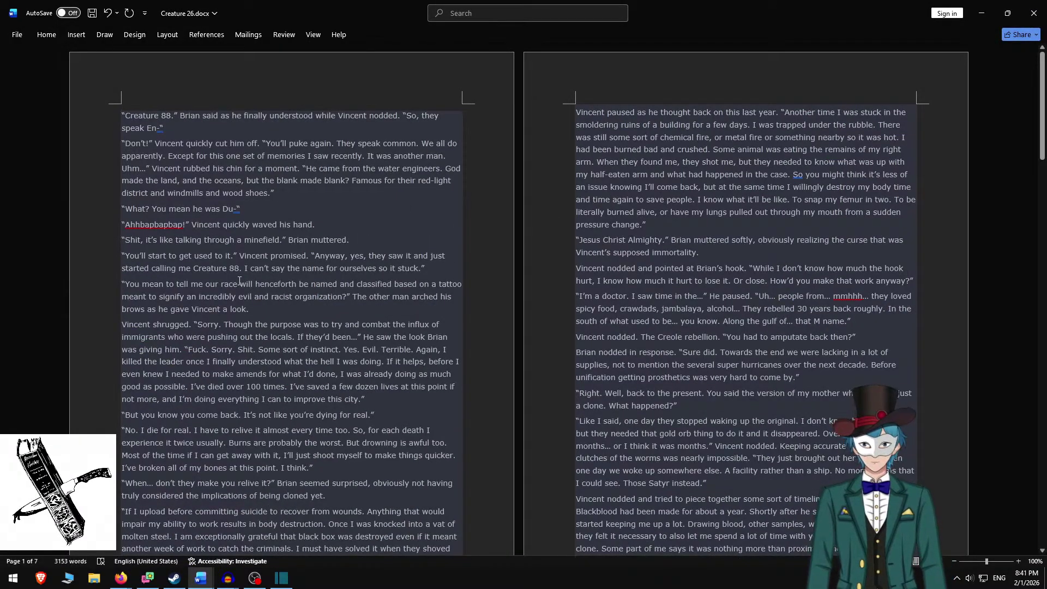
shift+click(334, 223)
key(ctrl+c)
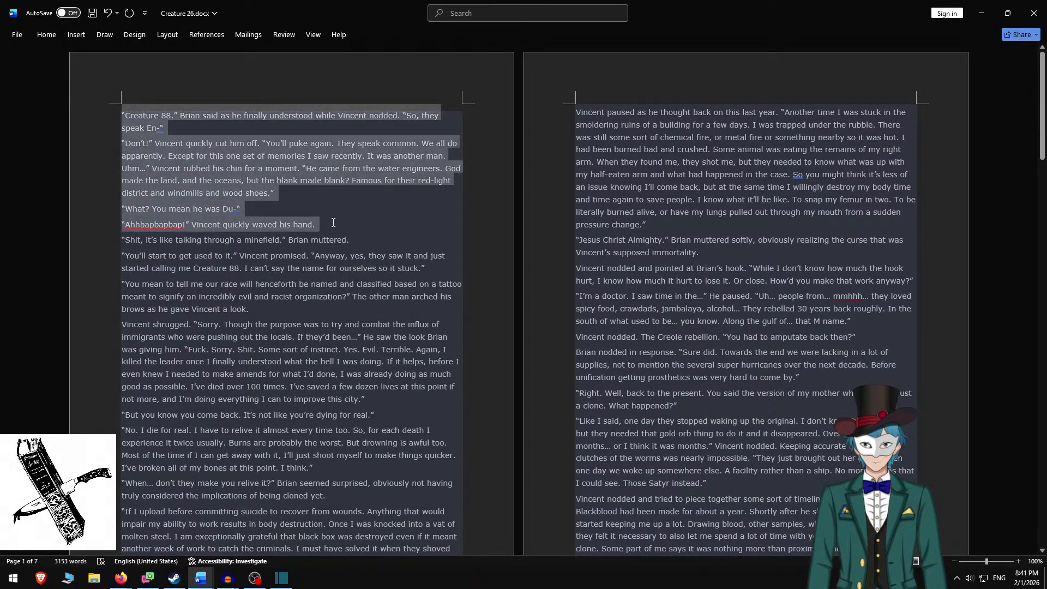
Return to Shotcut, replace the 9:26.683 clip's overlay text with the "Creature 88." passage and put blank lines between its paragraphs.
key(alt+Tab)
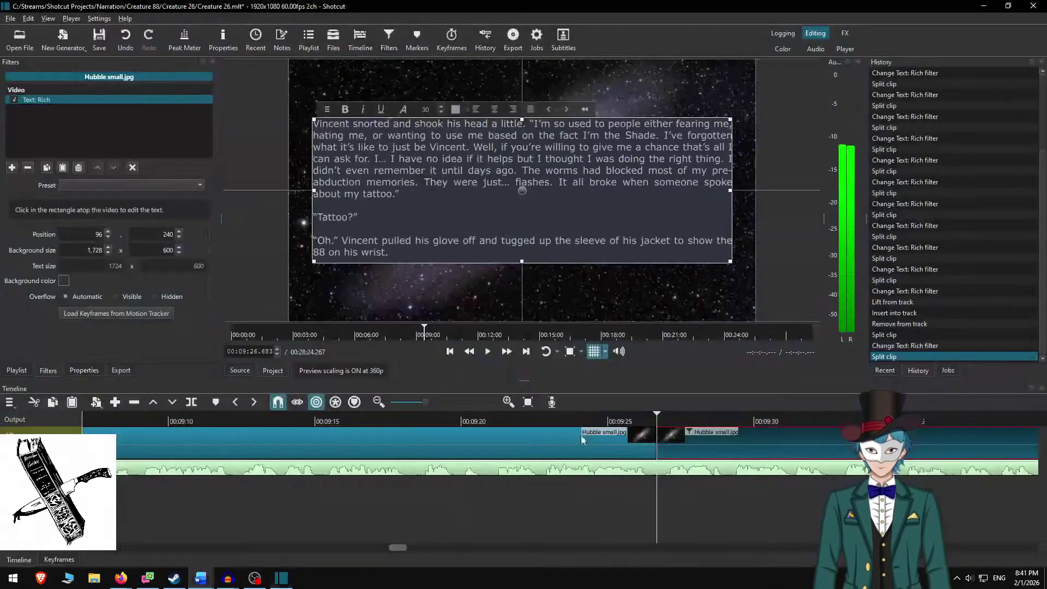
key(ctrl+a)
key(ctrl+v)
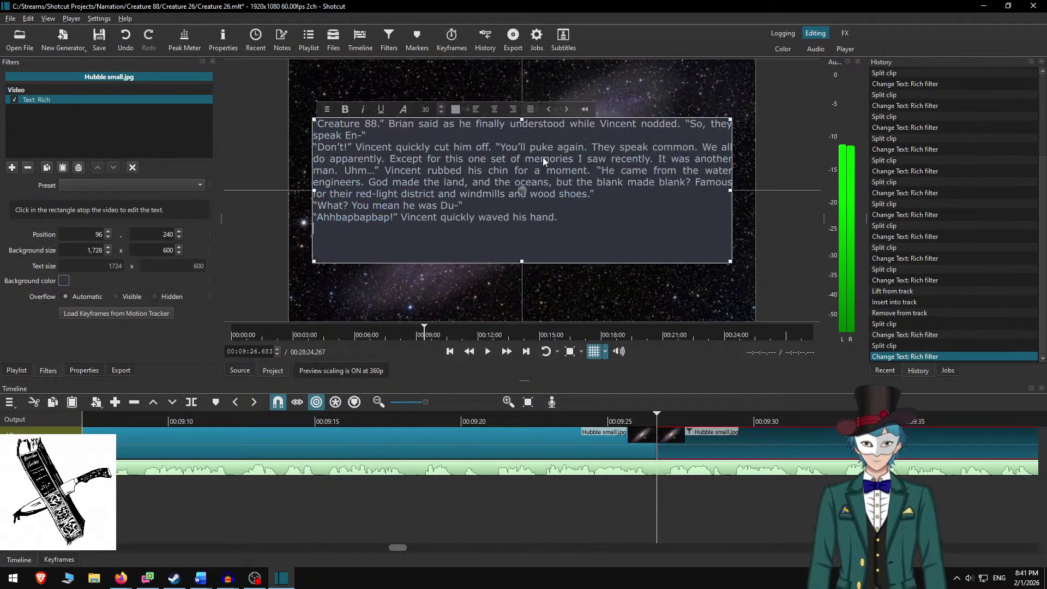
key(Return)
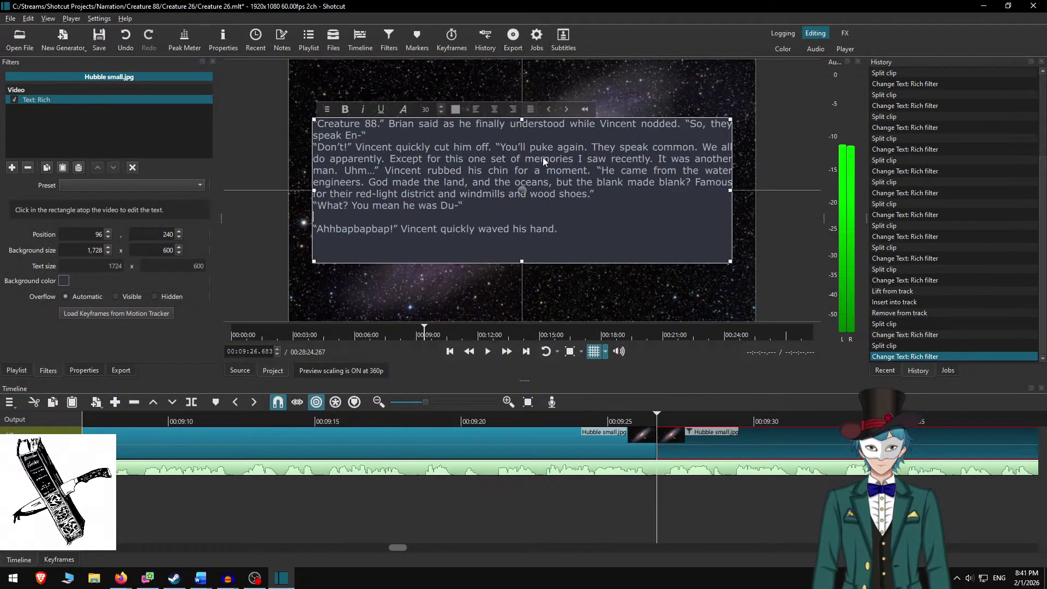
key(Up)
key(Return)
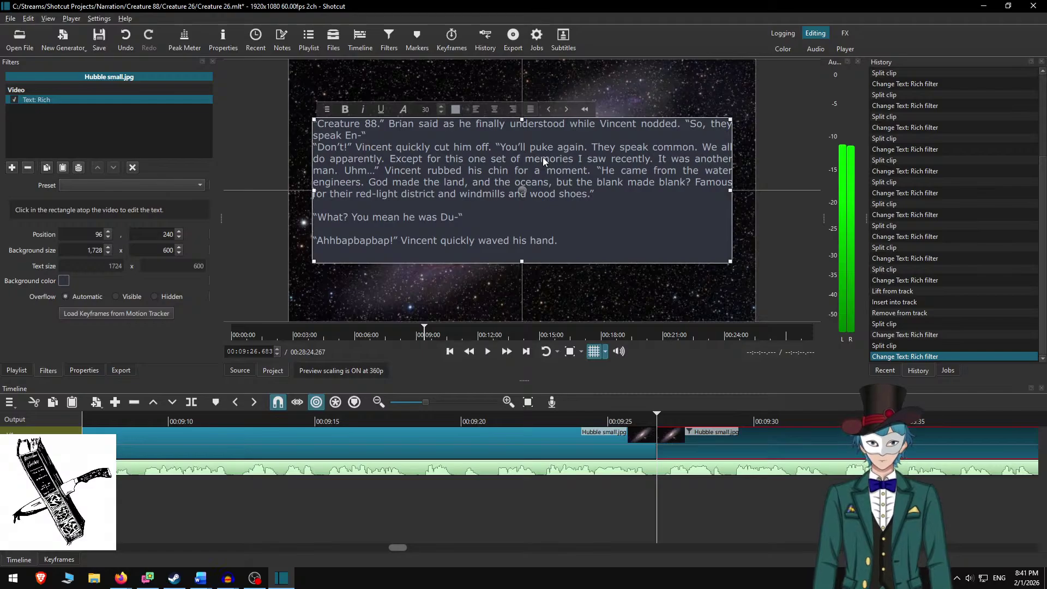
key(Return)
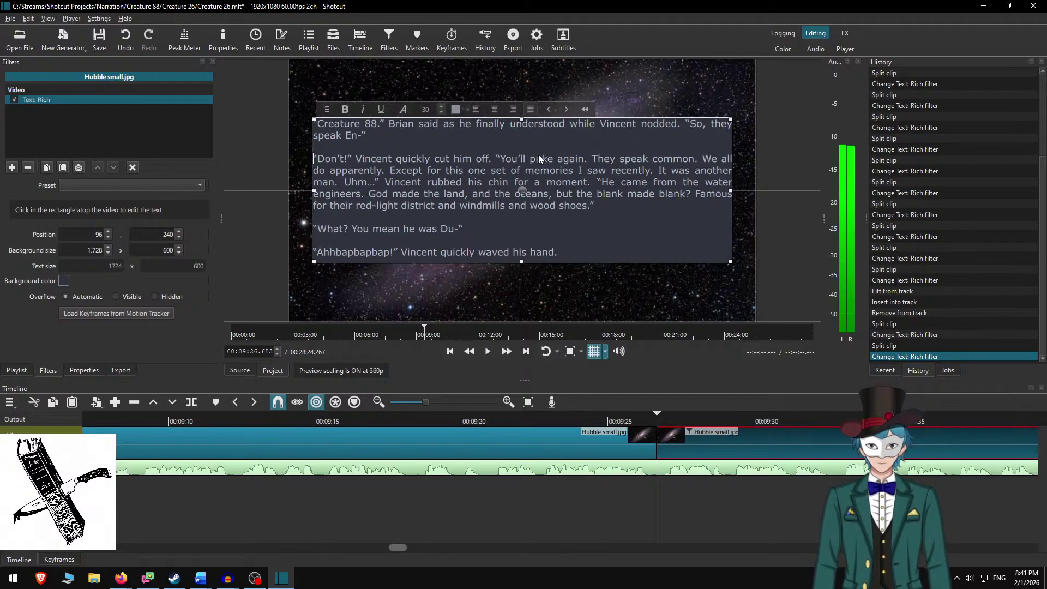
click(727, 424)
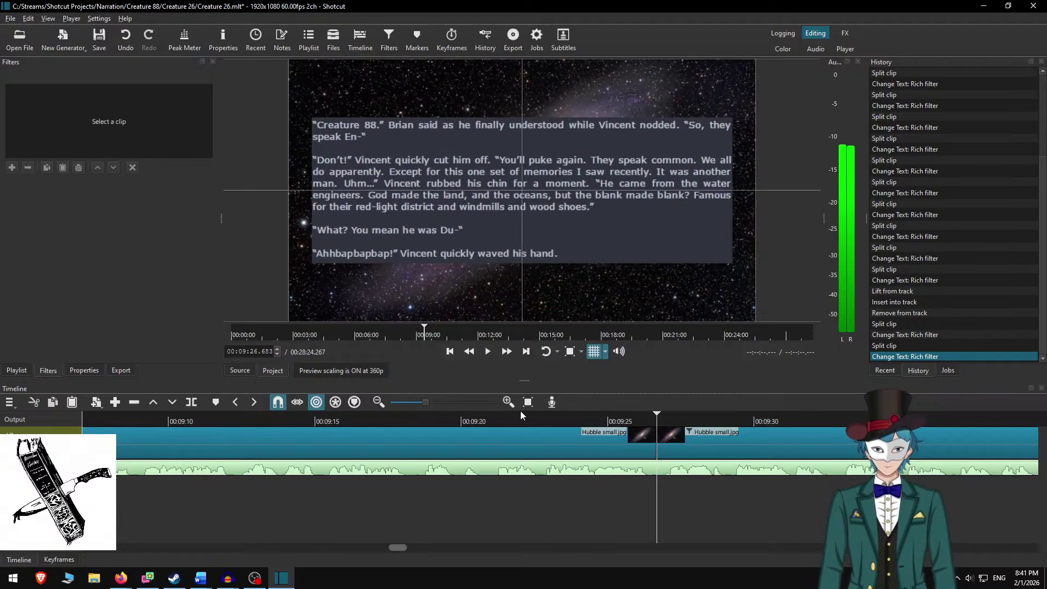
Play the narration at fast-forward from about 9:22, split the Hubble small.jpg clip at 10:09.400 and select its second part.
click(528, 420)
key(space)
click(508, 353)
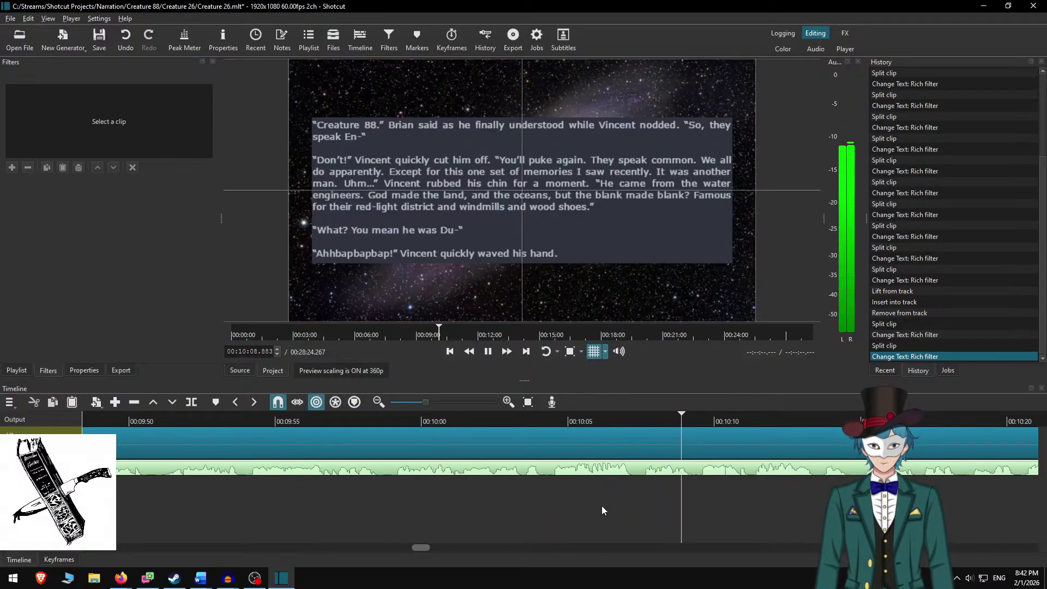
key(space)
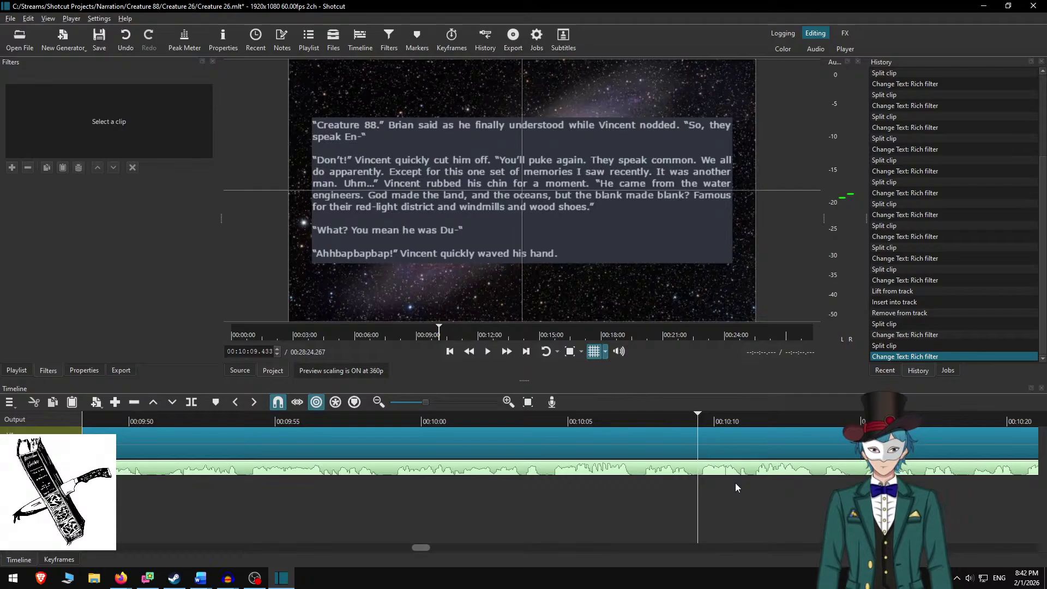
key(s)
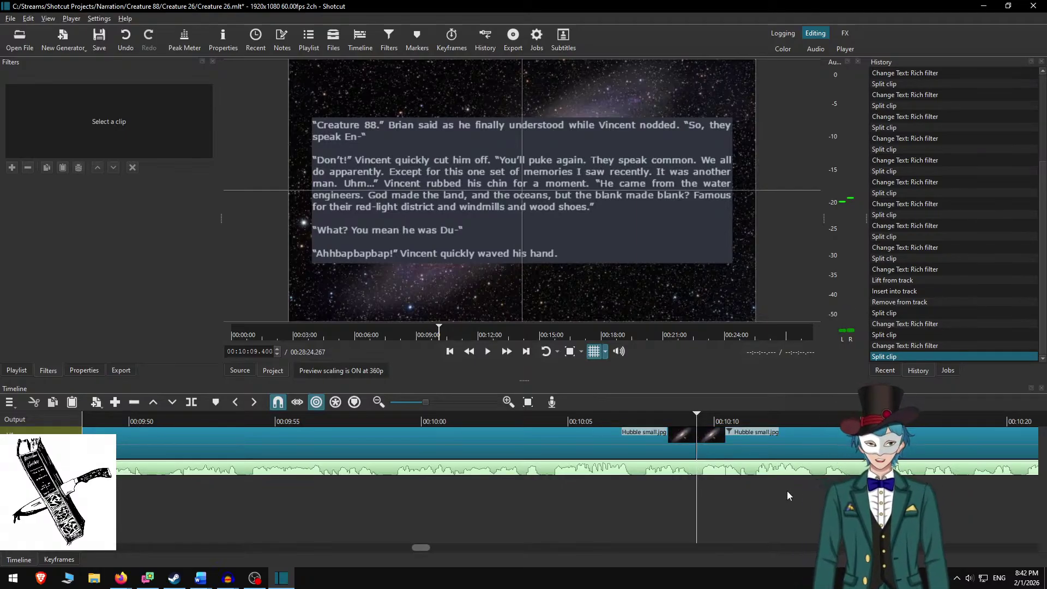
click(757, 432)
In the Word script, delete the used passage and copy the next four paragraphs through "everything I can to improve this city.".
key(alt+Tab)
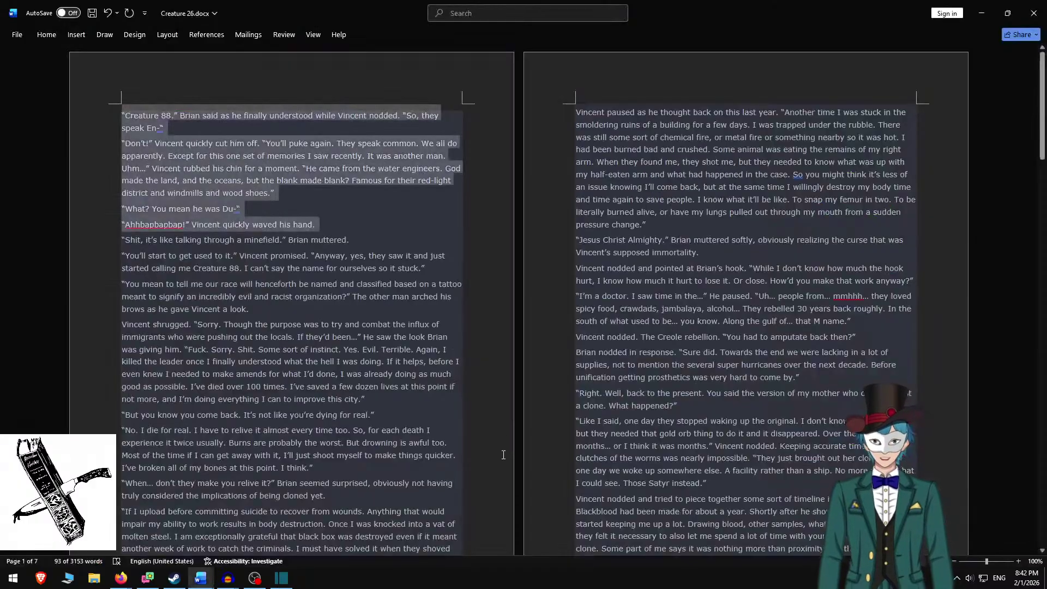
key(Delete)
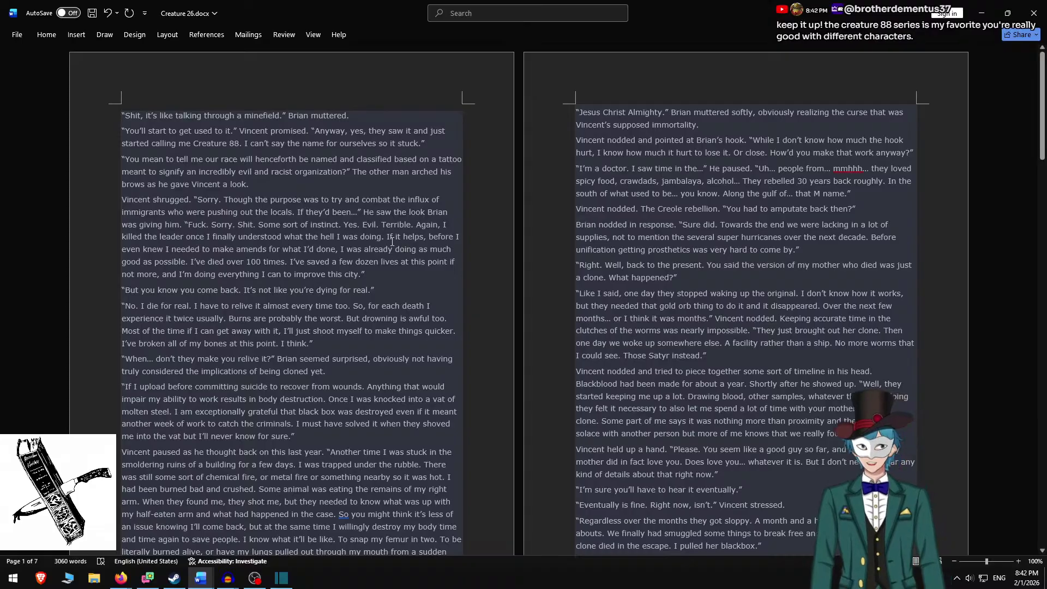
shift+click(377, 274)
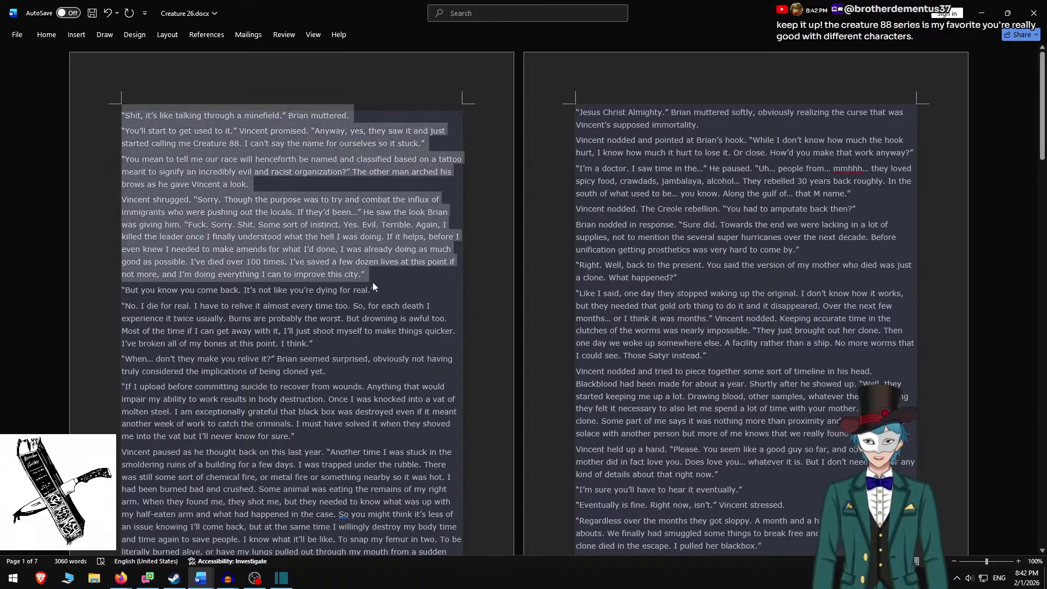
key(ctrl+c)
Switch to Shotcut, replace the 10:09.400 clip's overlay text with the copied four paragraphs and separate them with blank lines.
key(alt+Tab)
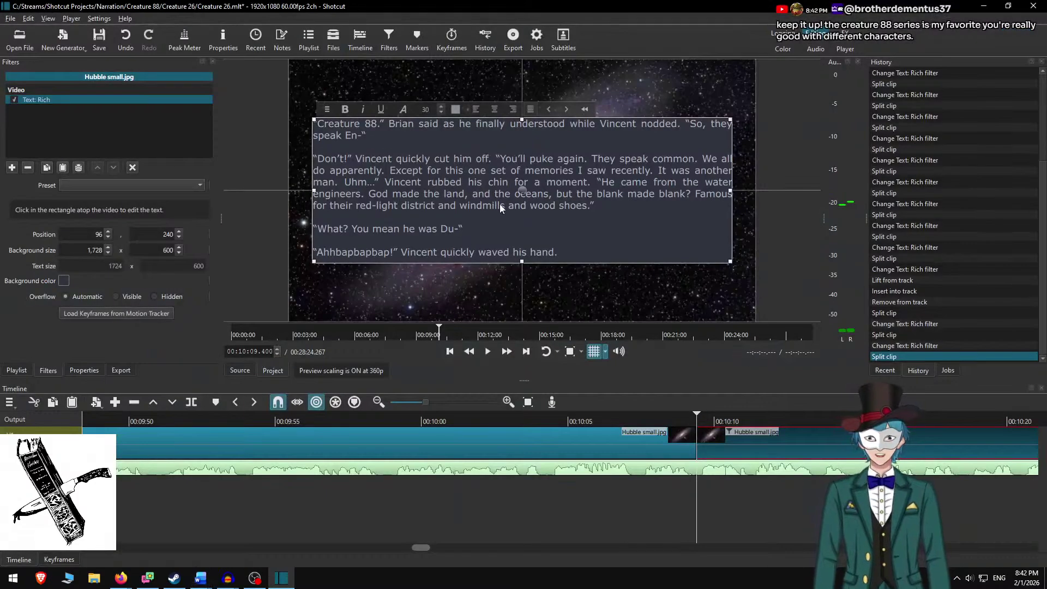
click(485, 222)
key(ctrl+a)
key(ctrl+v)
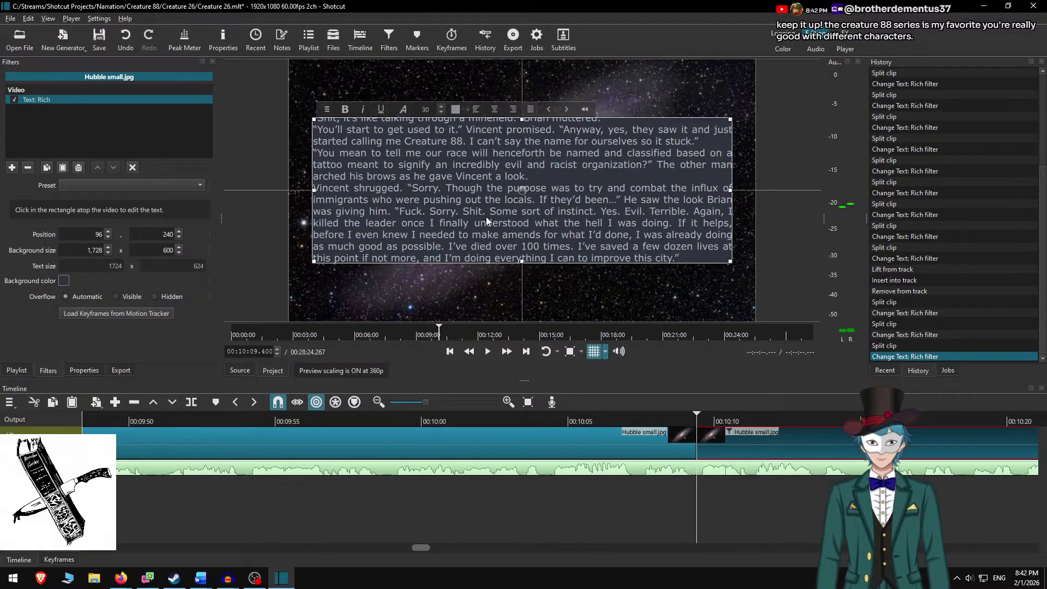
key(Return)
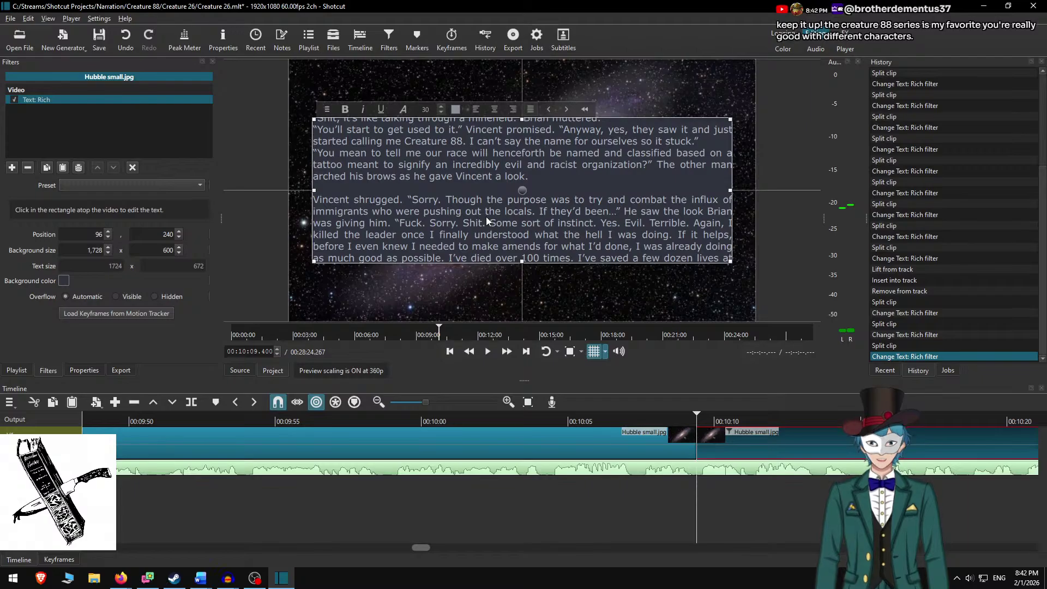
key(Return)
key(Return)
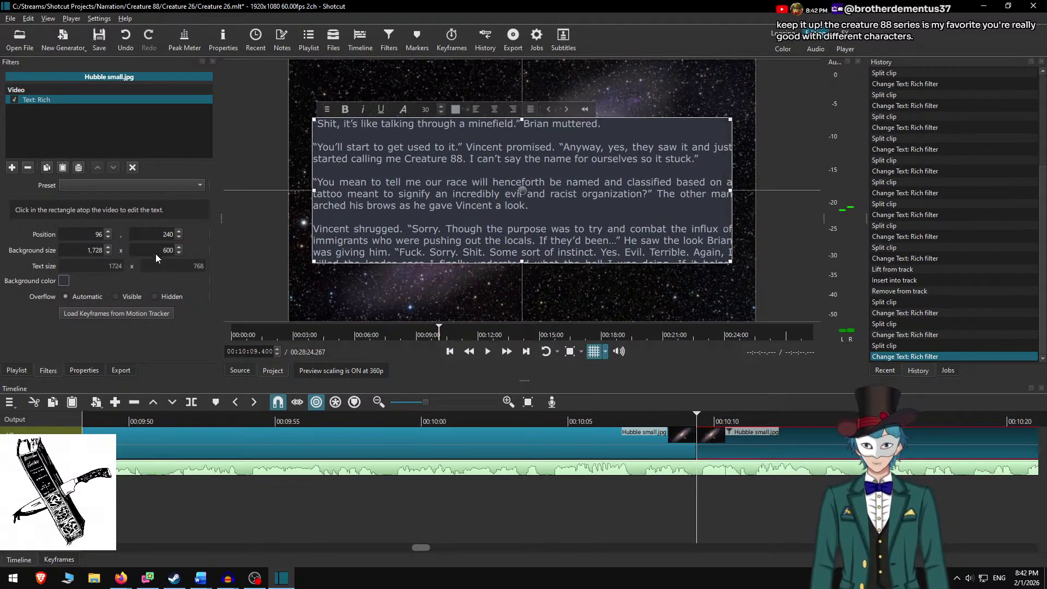
Set the text overlay's background height to 800 and move the box up to vertical position 140.
text(8)
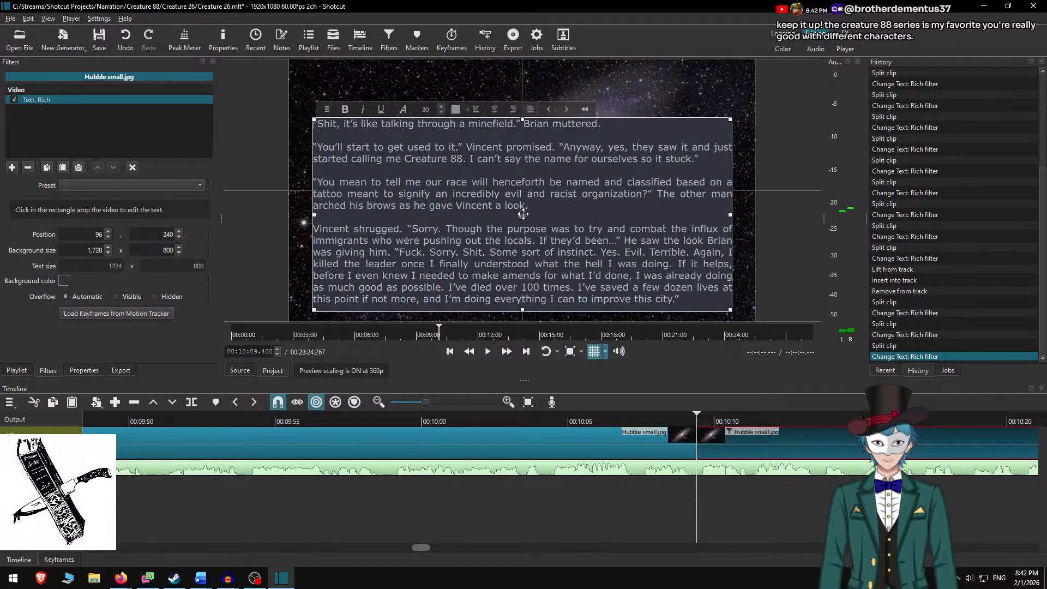
drag(519, 210, 520, 186)
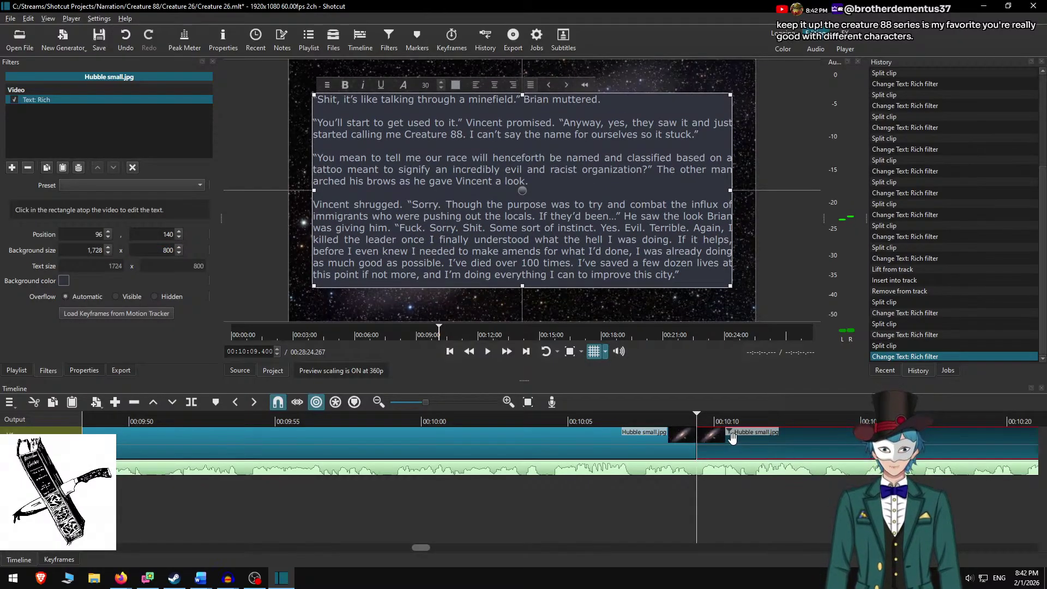
Play the narration at fast-forward from about 10:04, split the Hubble small.jpg clip at 11:19.000 and select its second part.
drag(660, 491, 362, 480)
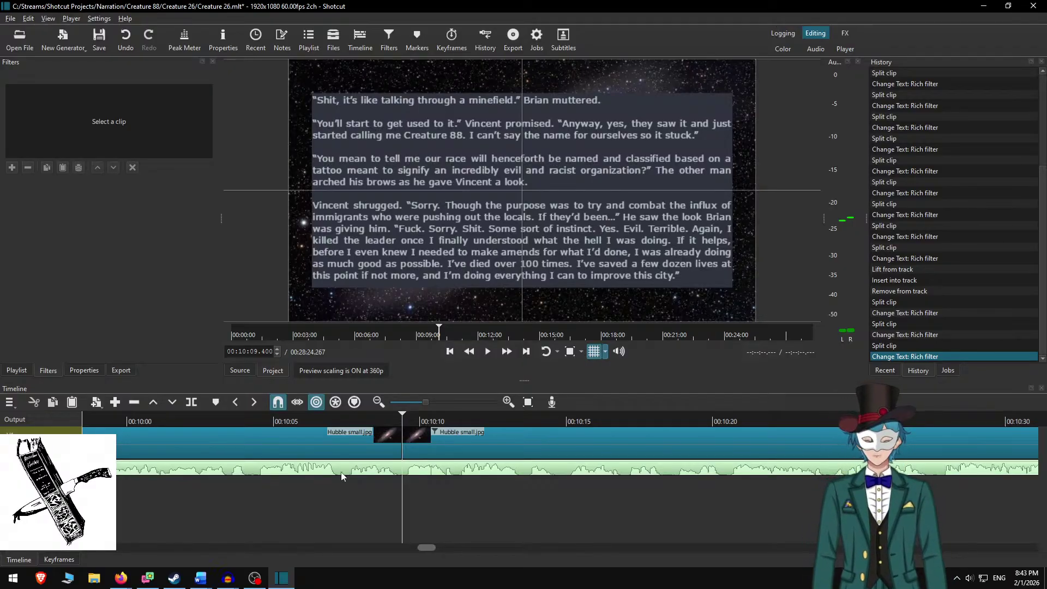
click(261, 421)
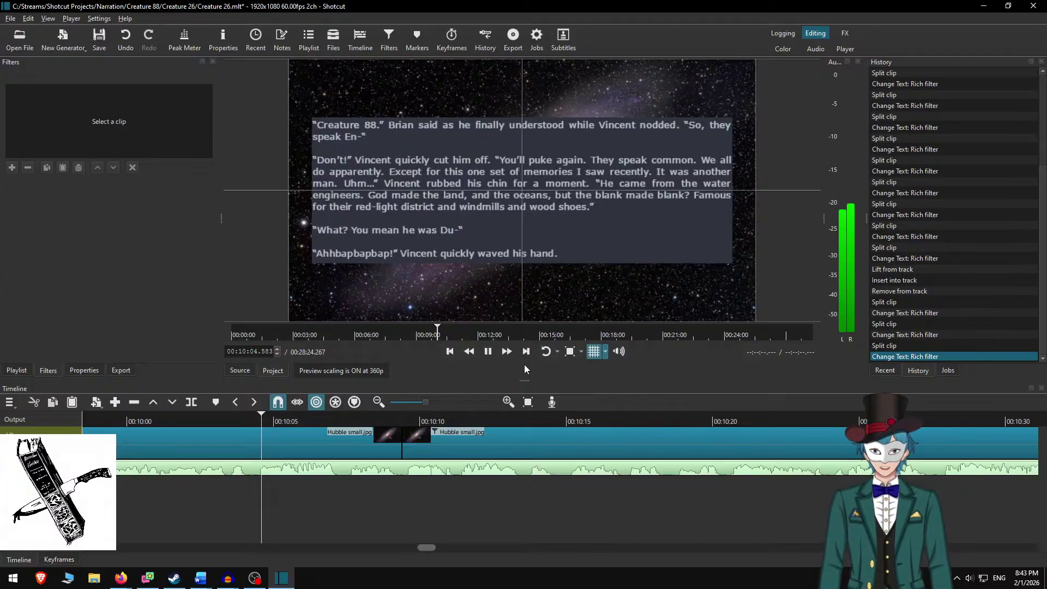
click(512, 355)
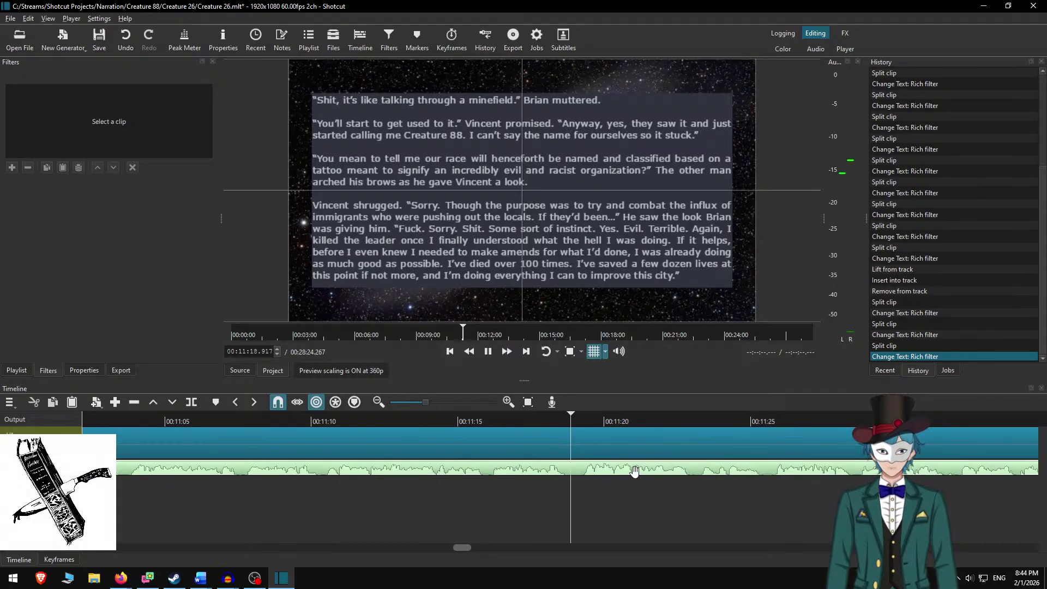
key(space)
key(s)
click(622, 438)
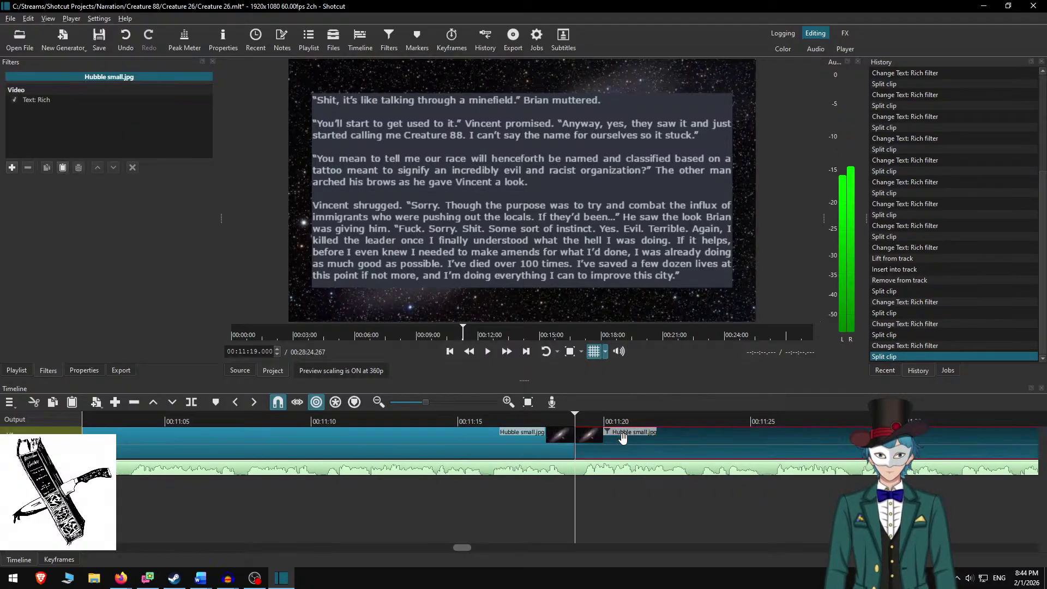
In the Word script, delete the used passage and copy the next four paragraphs through "but I'll never know for sure.".
key(alt+Tab)
key(Delete)
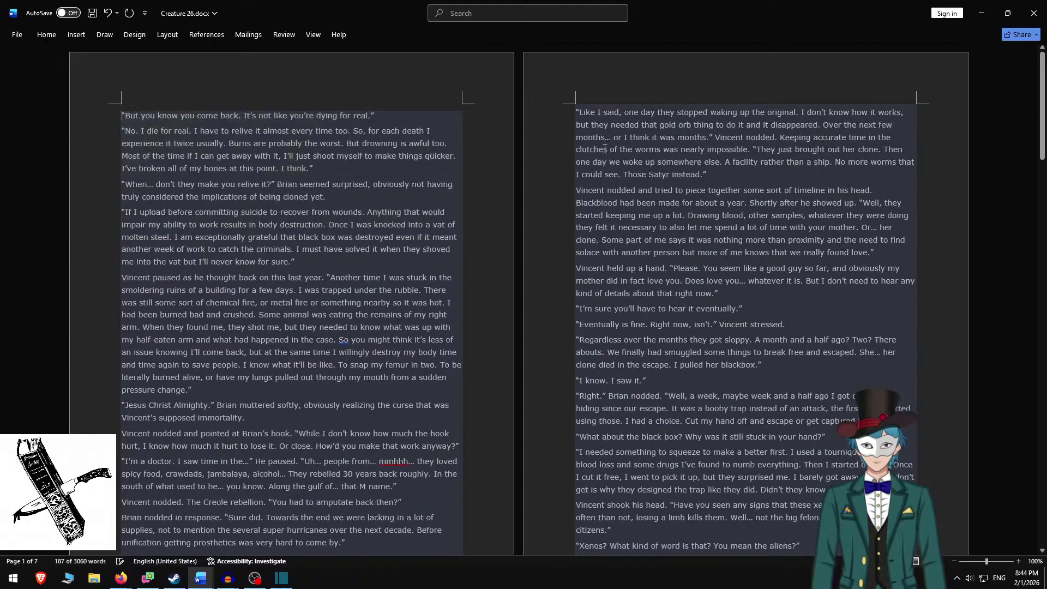
shift+click(319, 262)
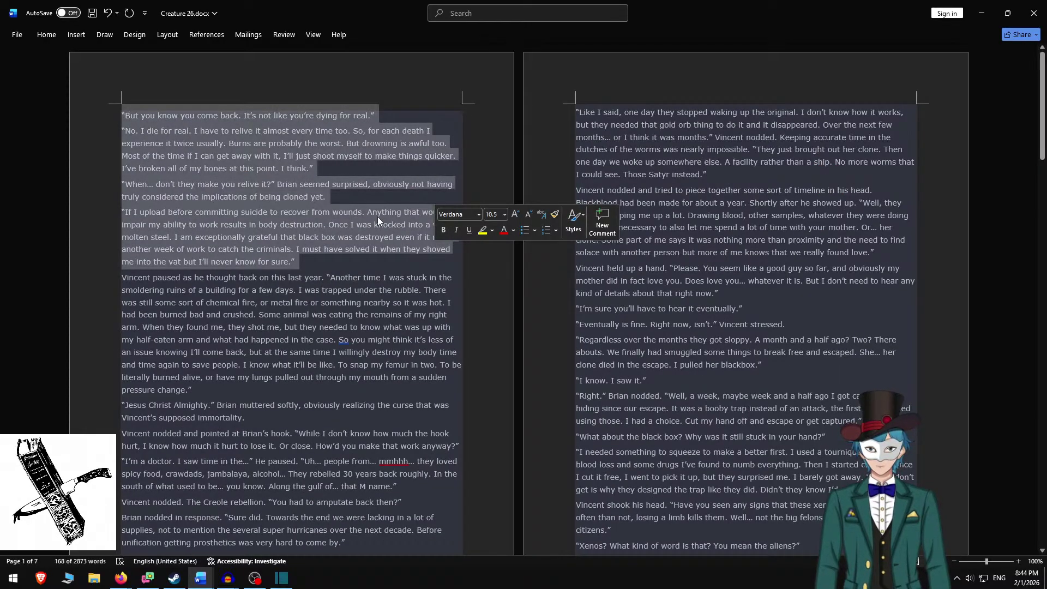
Switch to Shotcut, replace the 11:19.000 clip's overlay text with the copied passage and insert blank lines before its third and fourth paragraphs.
key(alt+Tab)
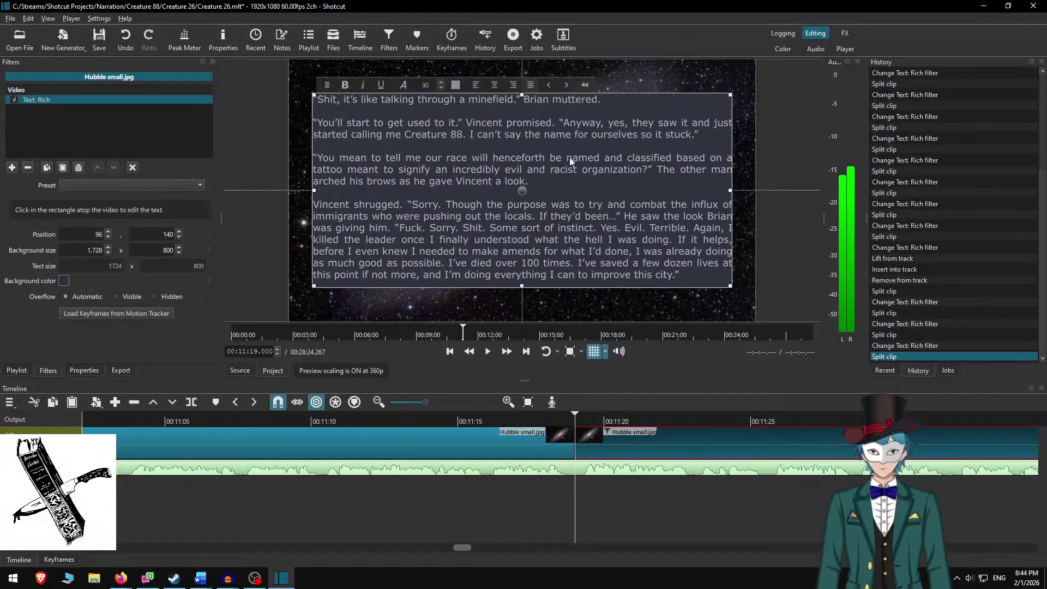
key(ctrl+a)
key(ctrl+v)
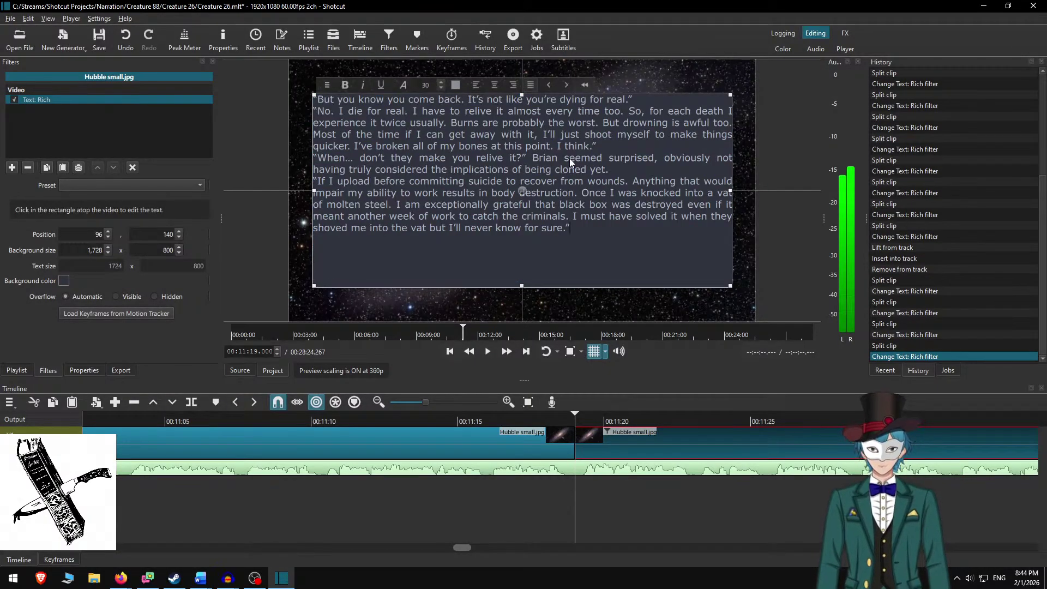
key(Up)
key(Up)
key(Up)
key(Up)
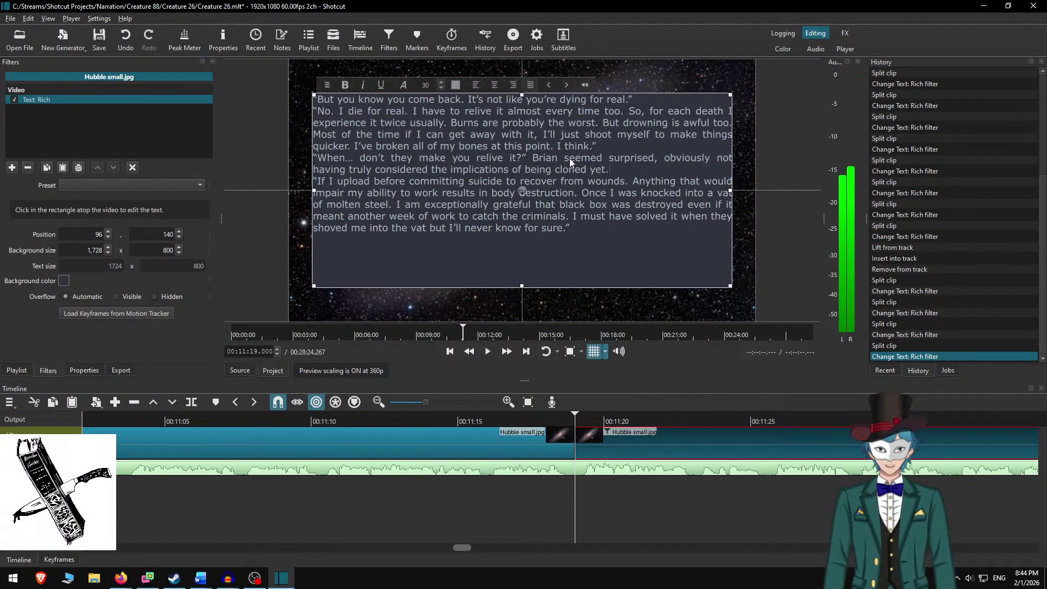
key(Return)
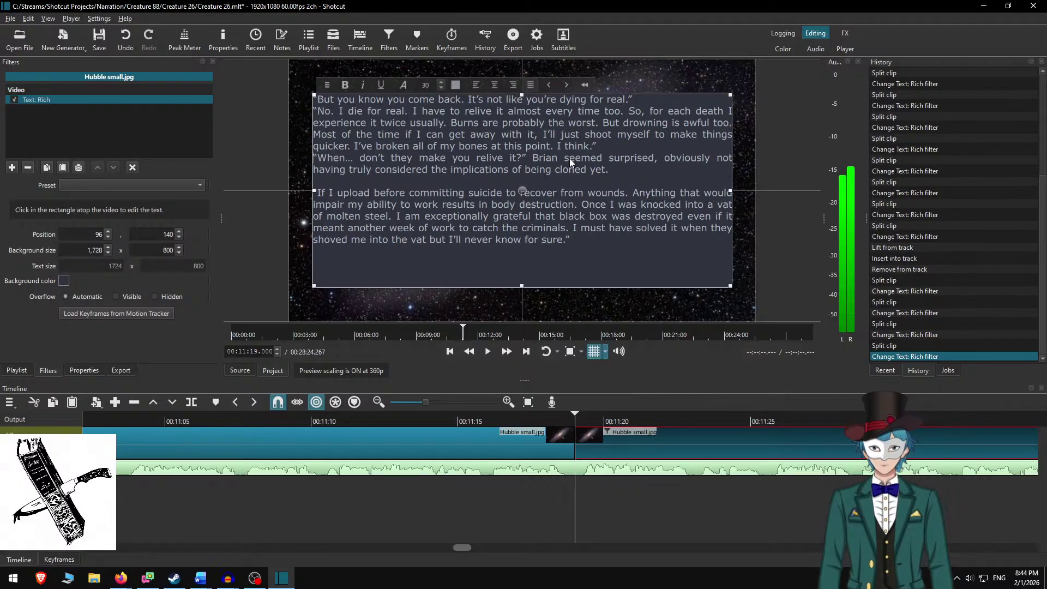
key(Up)
key(Up)
key(Return)
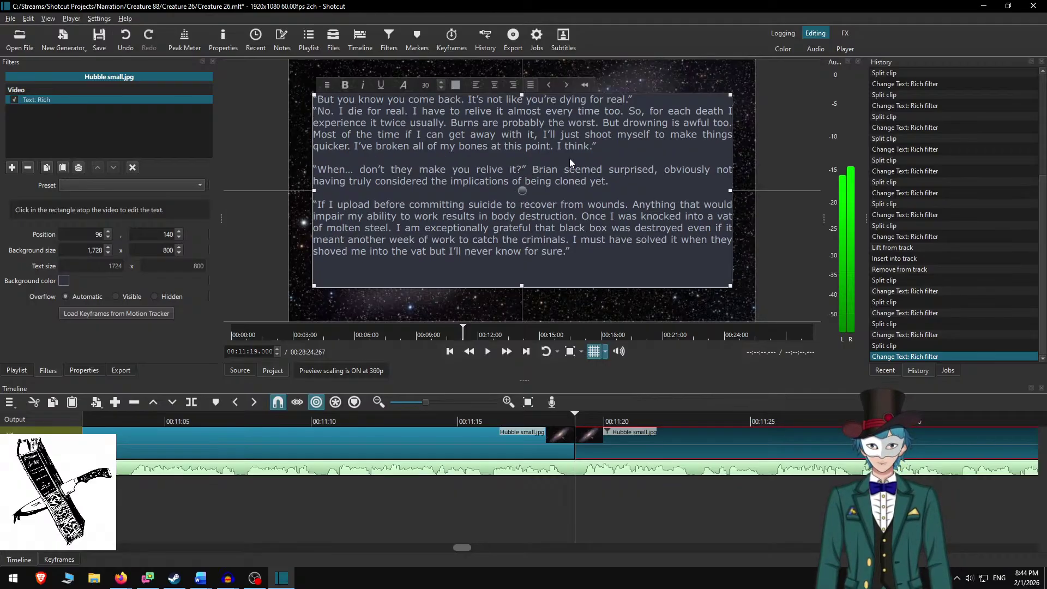
Insert a blank line before the paragraph starting “No. I die for real” in the overlay text.
key(Up)
key(Up)
key(Up)
key(Up)
key(Up)
key(Return)
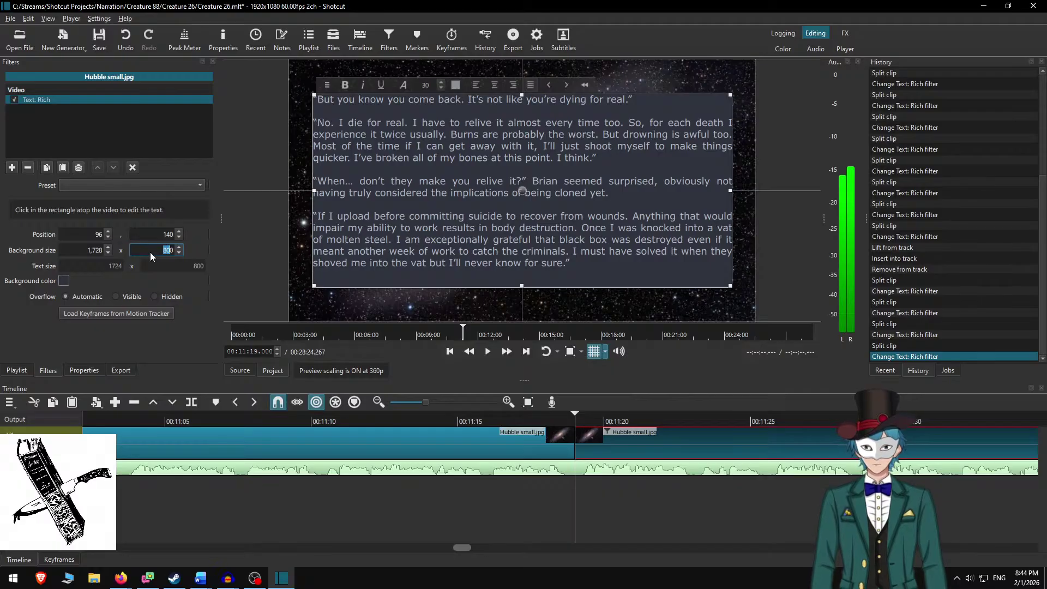
Set the text background's height to 750 and move the box down to vertical position 165, centring it in the frame.
text(750)
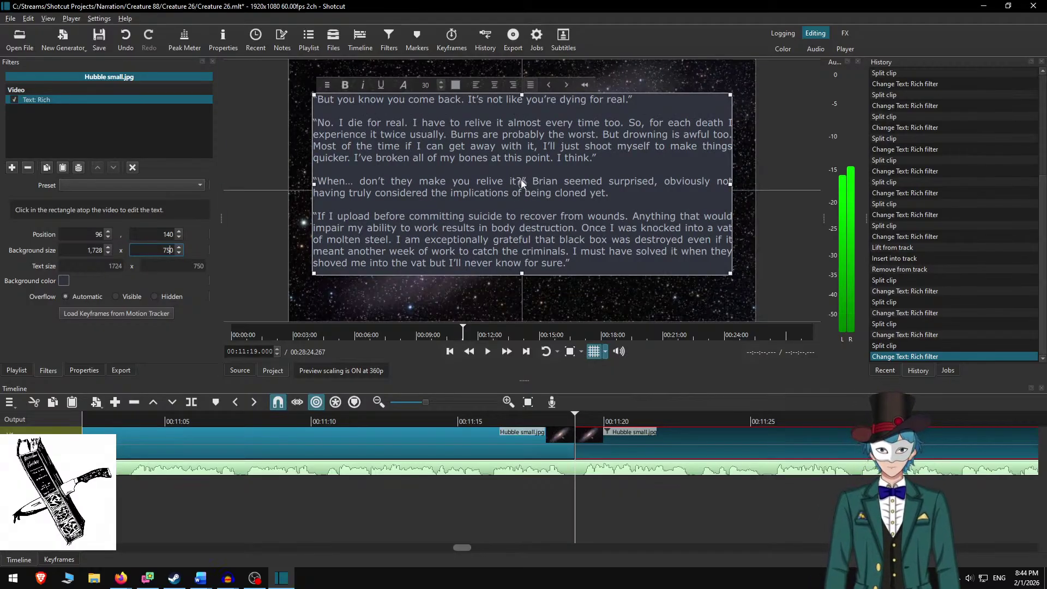
drag(522, 179, 523, 185)
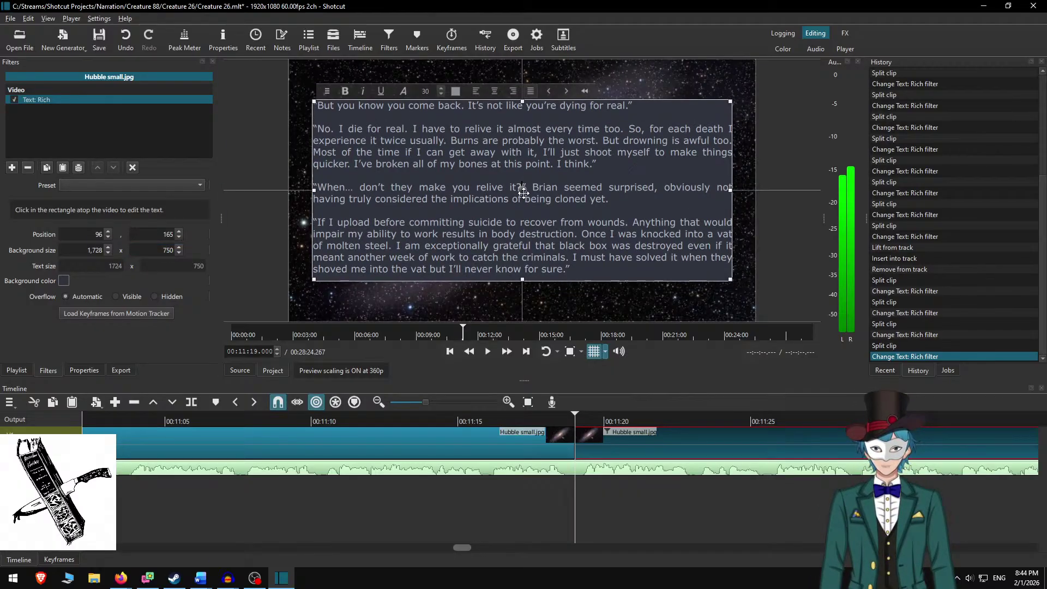
click(591, 447)
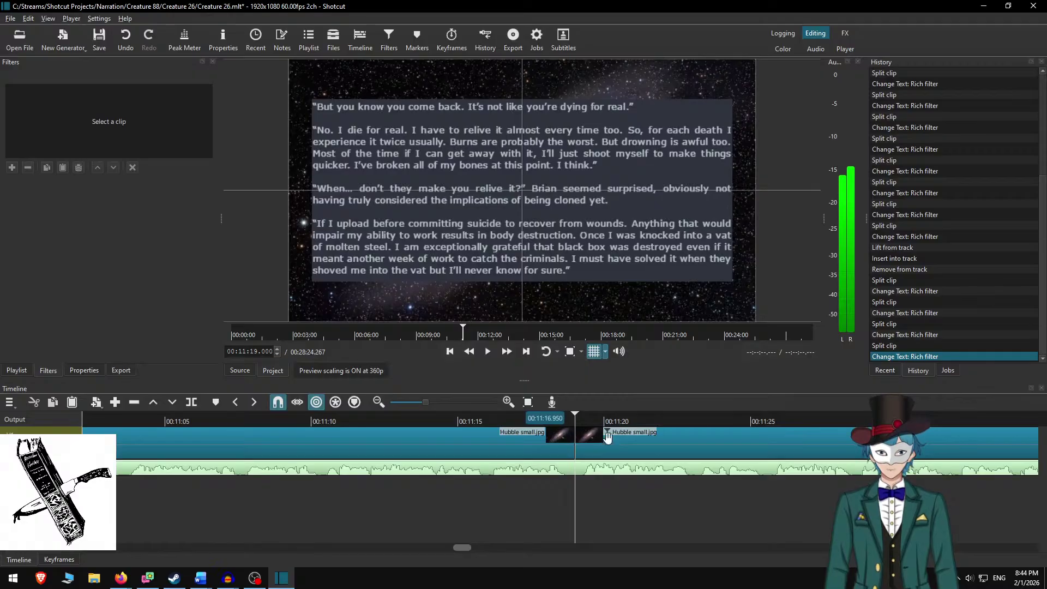
Remove the blank line above the paragraph starting “If I upload” and put it back.
click(619, 445)
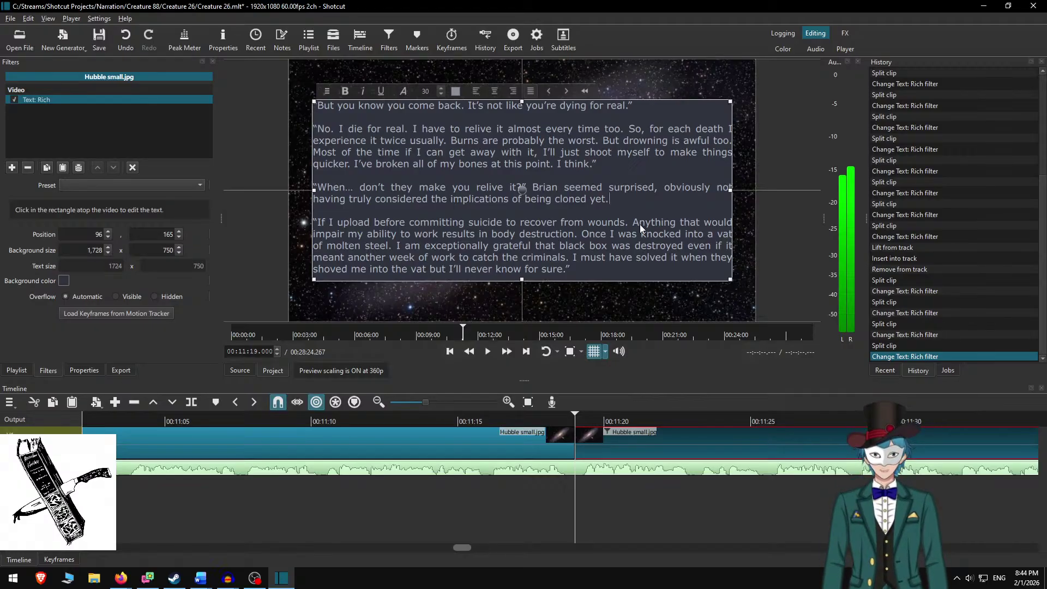
key(Delete)
key(Return)
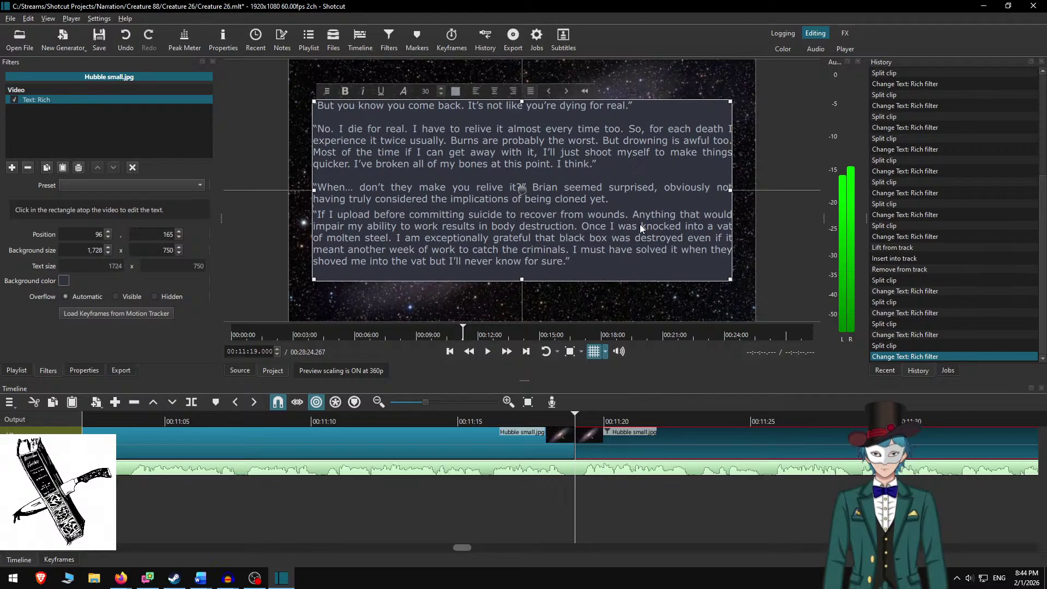
key(BackSpace)
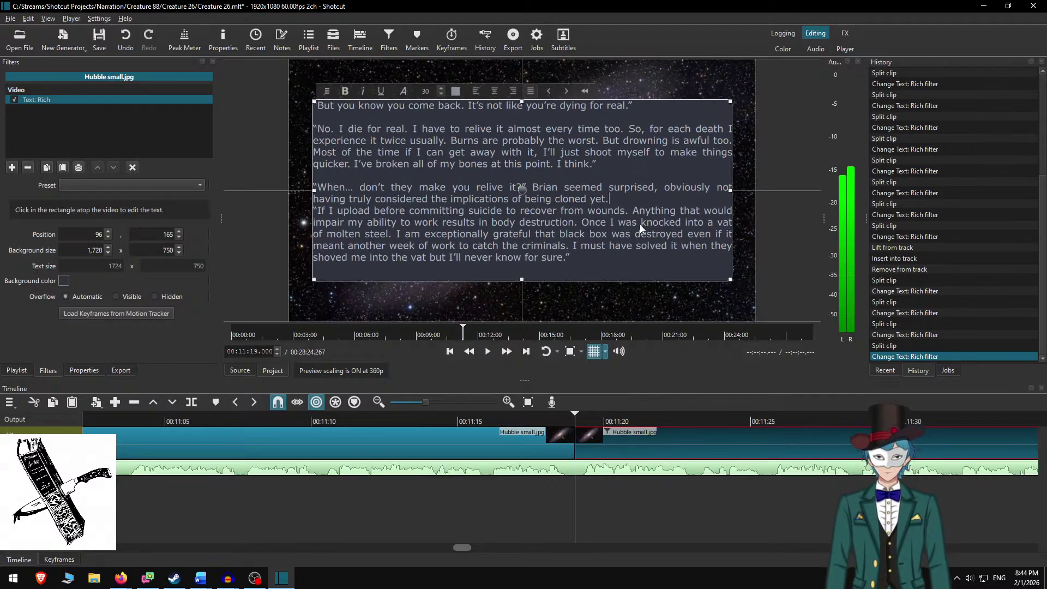
key(Return)
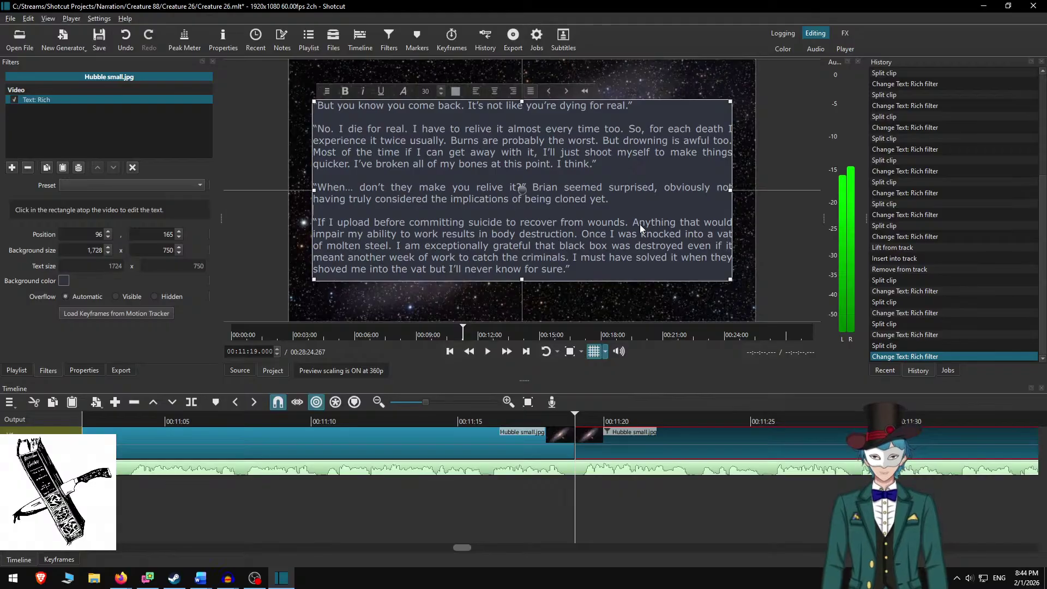
Try an extra line with the test text “SDKBG” after “I think.” and erase it again.
key(Return)
key(BackSpace)
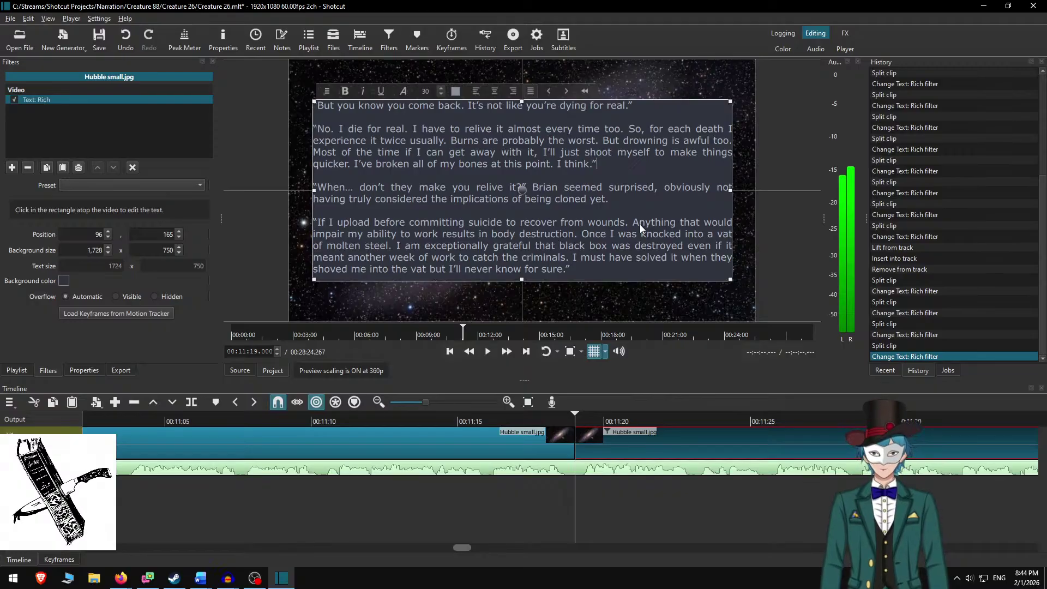
key(Return)
key(BackSpace)
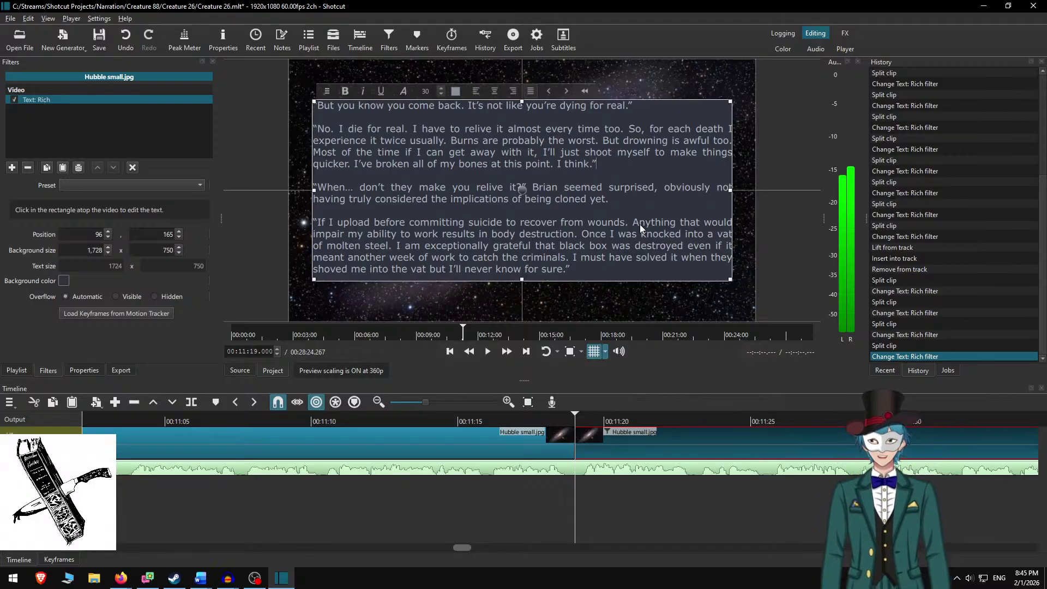
key(Return)
text(SDKBG)
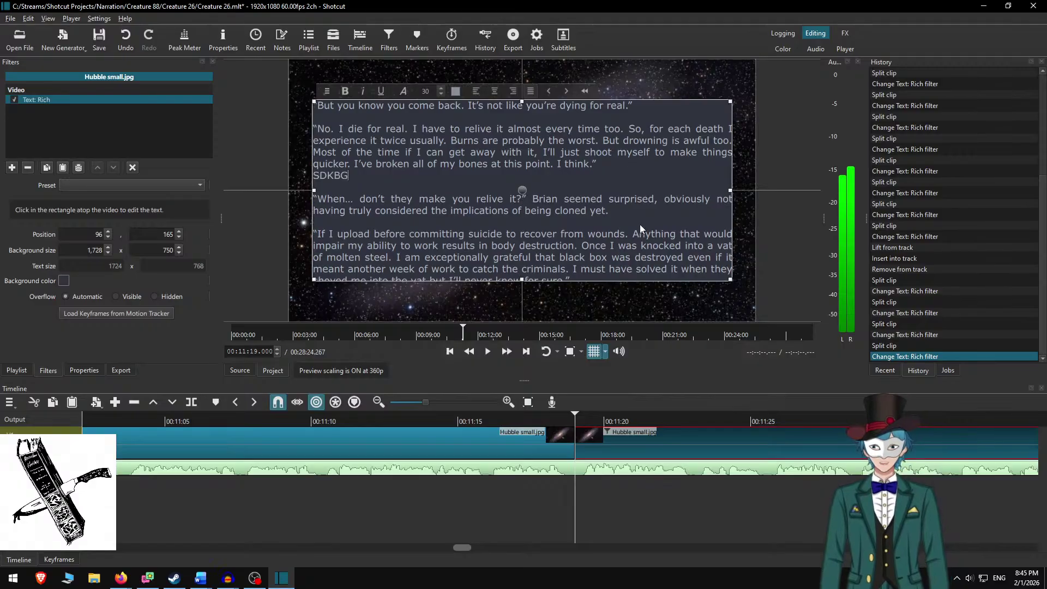
key(BackSpace)
key(BackSpace)
key(BackSpace)
key(BackSpace)
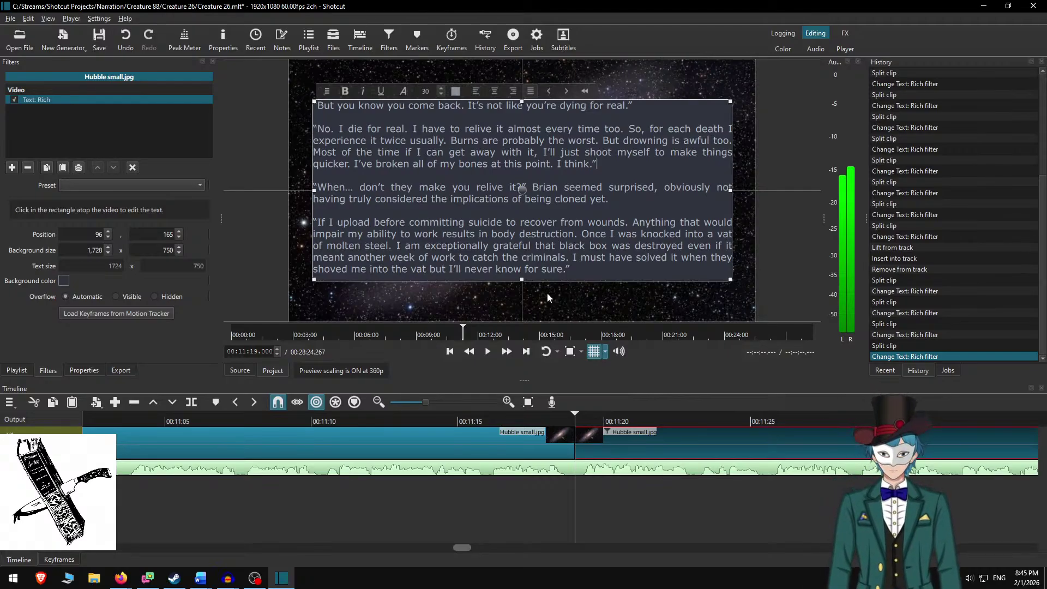
Play the narration from about 00:11:15 and follow it against the overlay text towards the end of the passage.
click(595, 436)
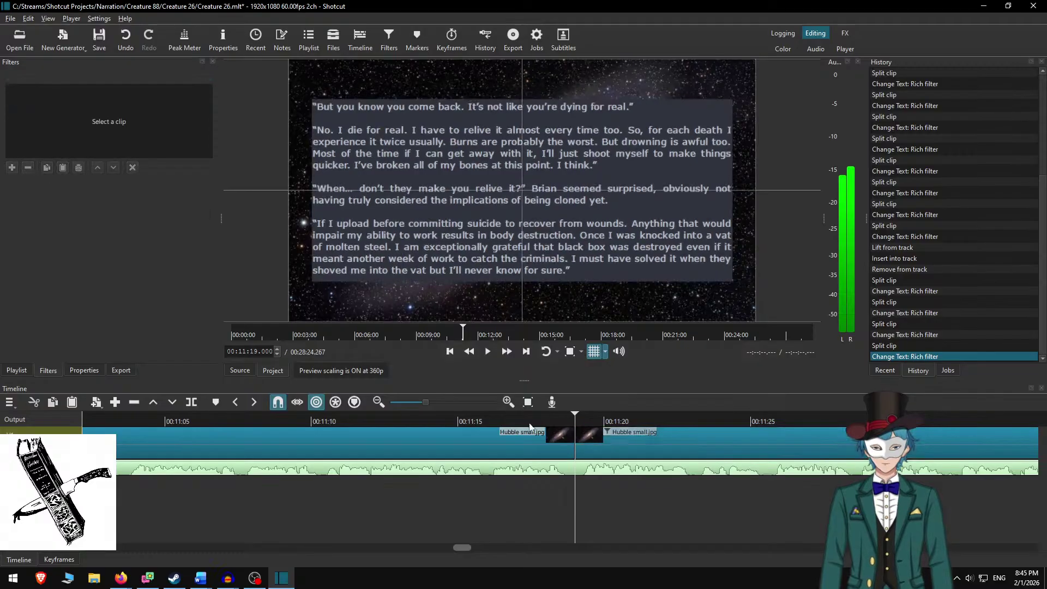
click(479, 419)
click(489, 352)
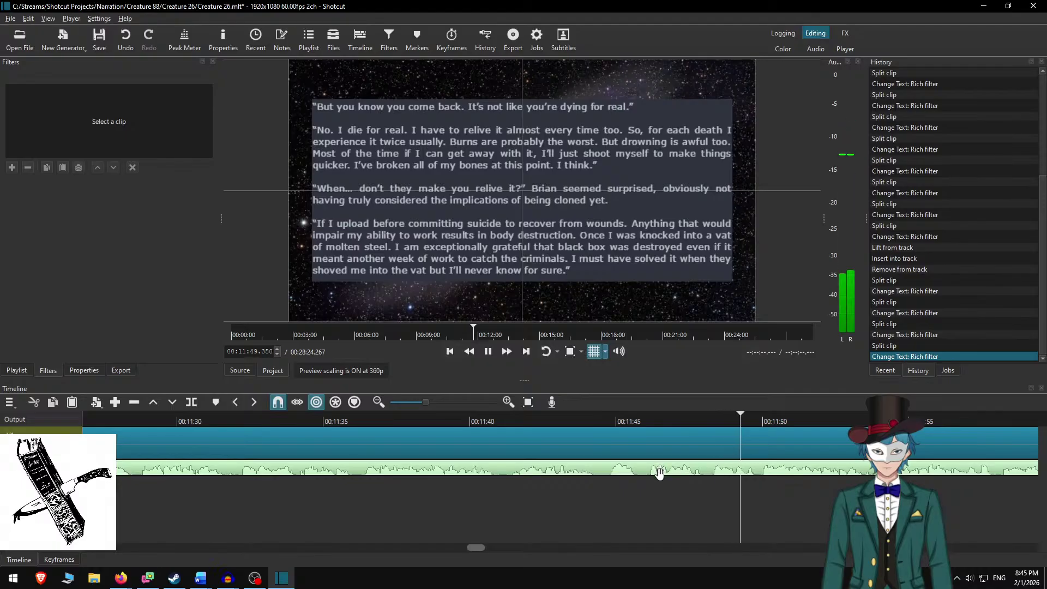
click(606, 455)
key(space)
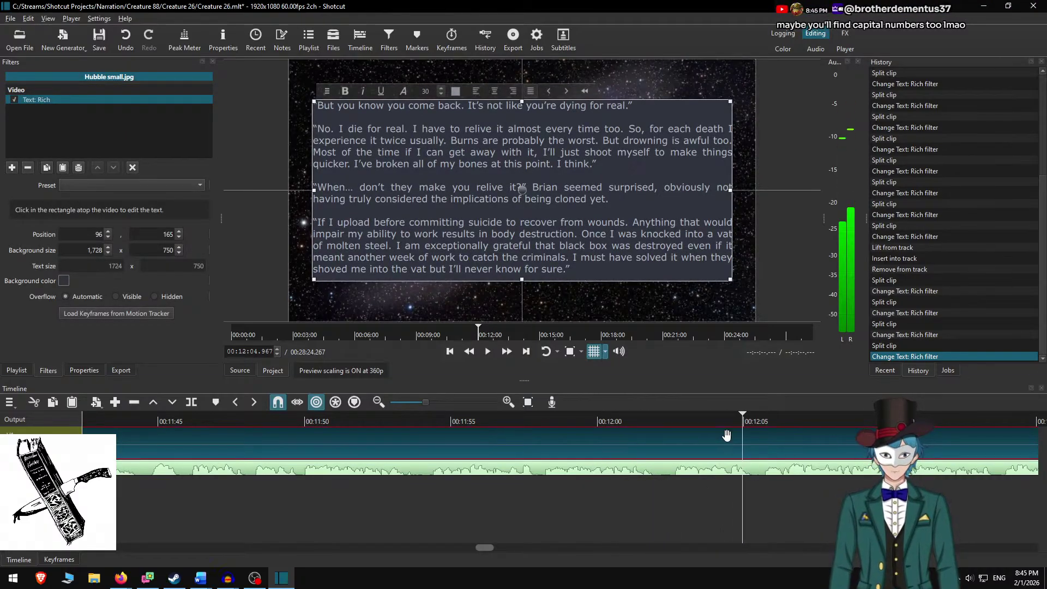
click(700, 421)
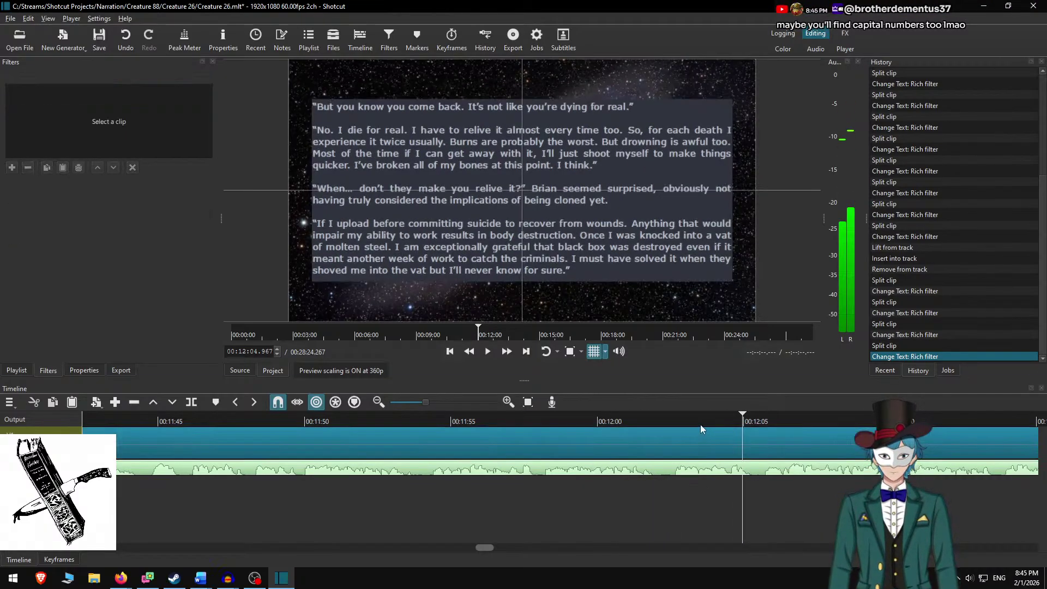
click(507, 351)
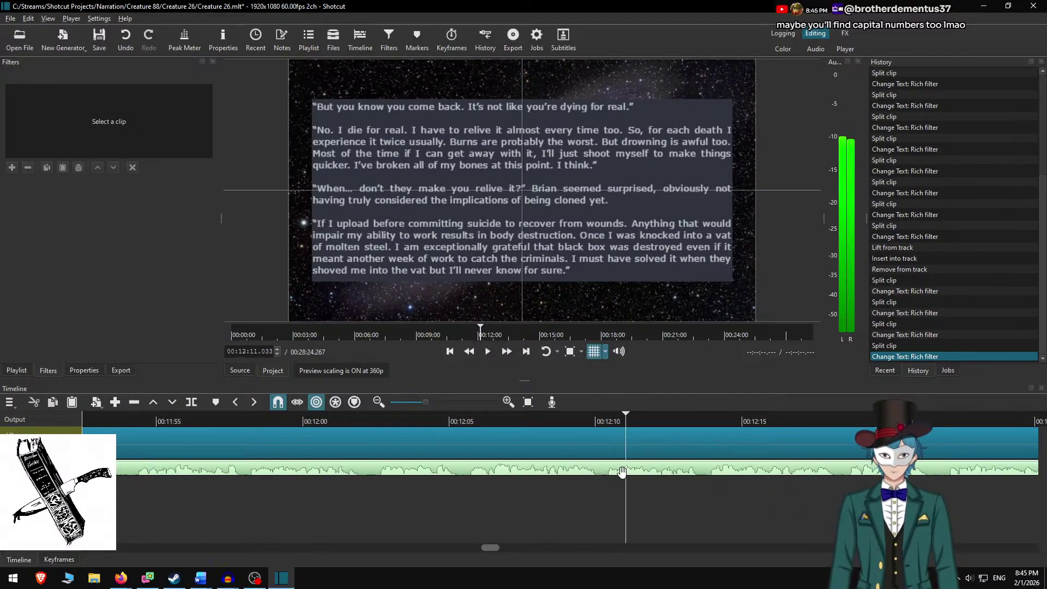
key(space)
Check the passage's last line in the Word manuscript, return to Shotcut and play the narration to its end at 00:12:18.317.
key(alt+Tab)
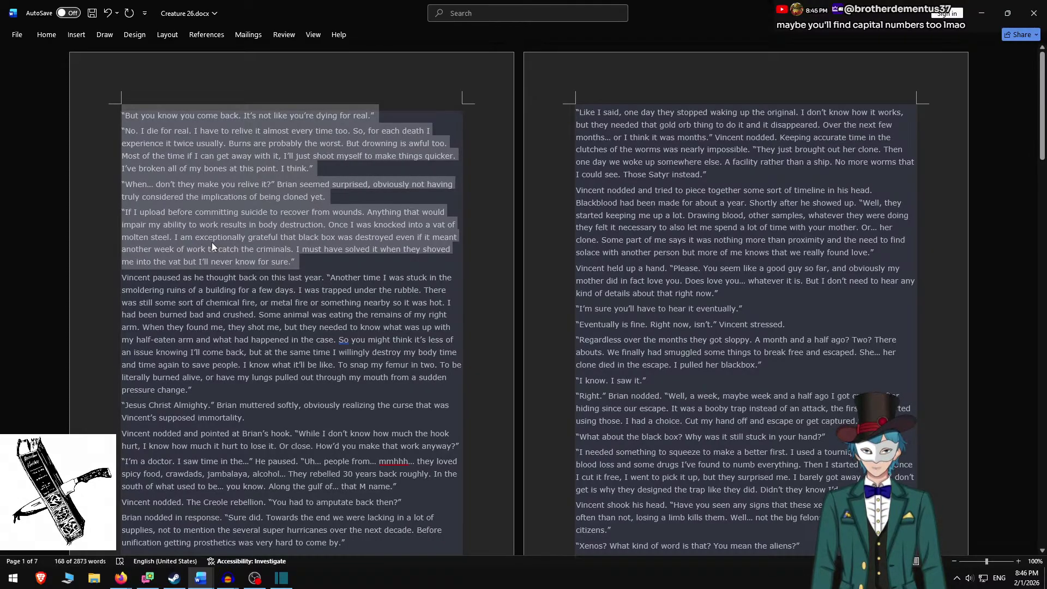
key(alt+Tab)
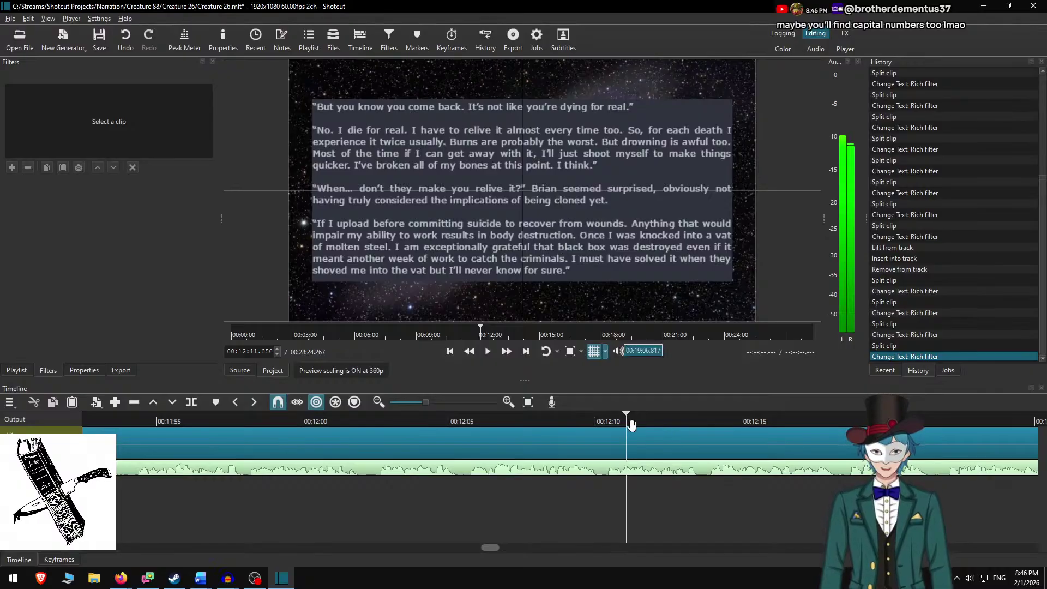
click(436, 424)
click(508, 351)
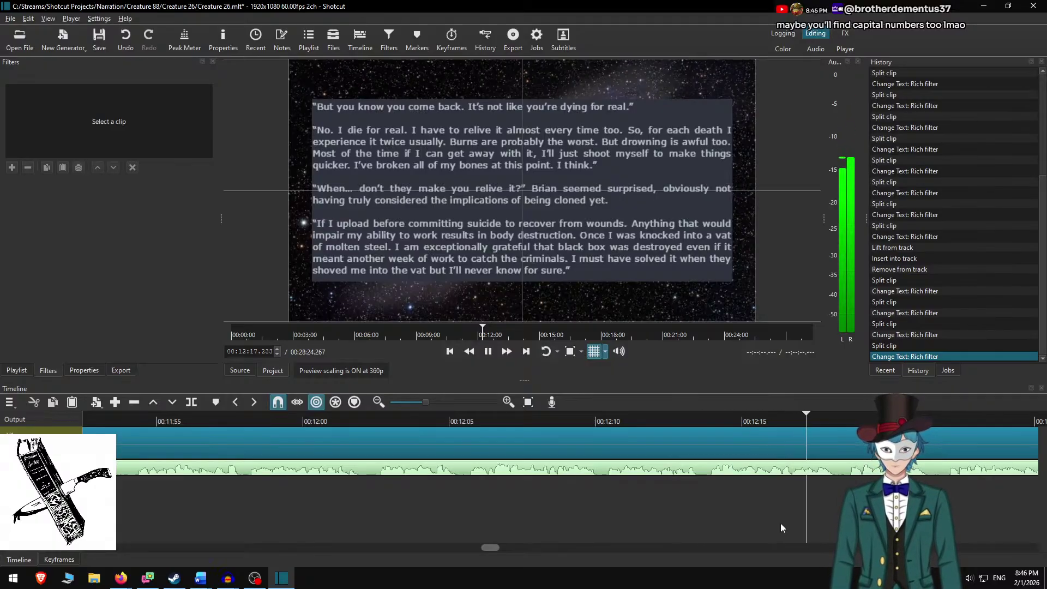
key(space)
Add a comma after “vat” in the last line of the clip's overlay text.
click(497, 446)
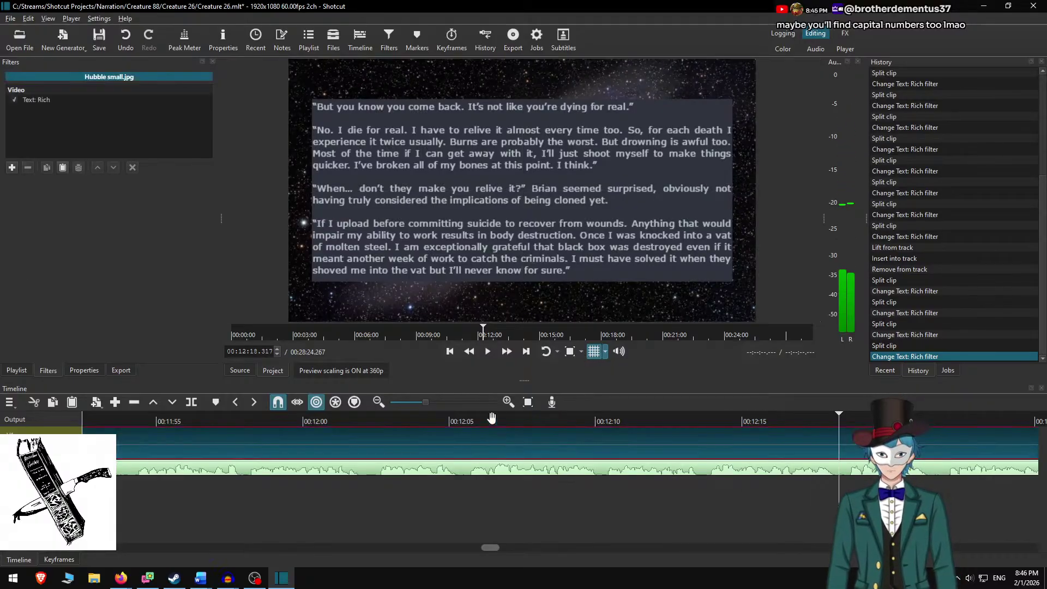
click(428, 267)
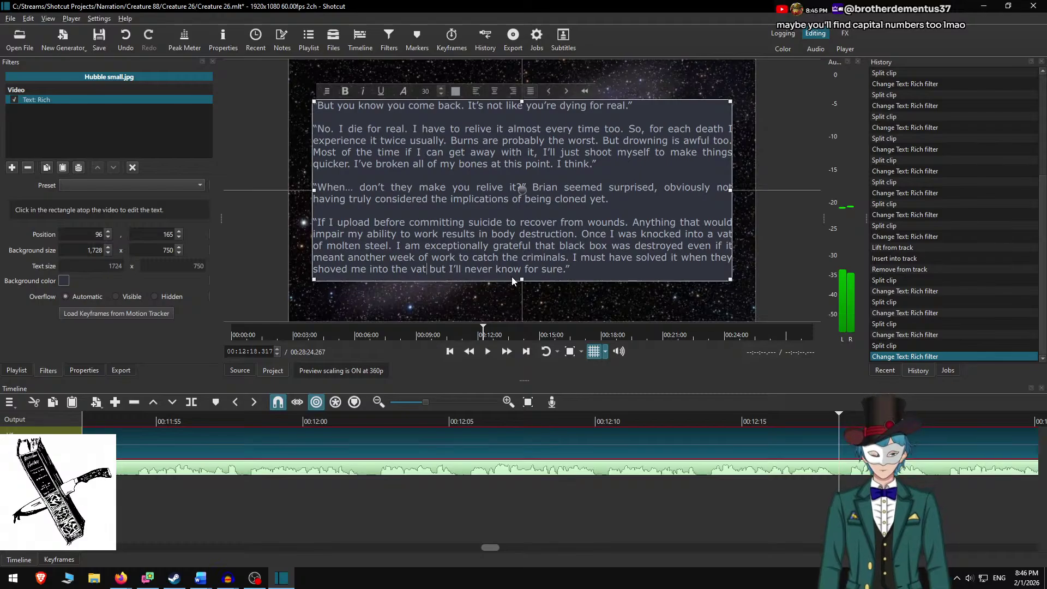
text(,)
Split the Hubble small.jpg clip at 00:12:18.317 and select the part after the cut.
scroll(587, 439, down, 3)
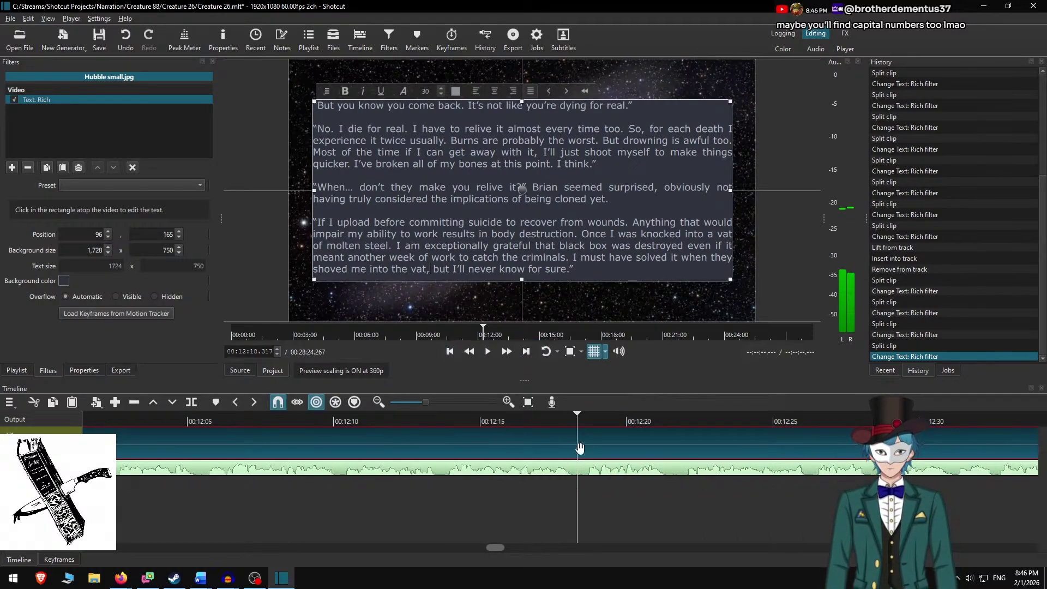
click(572, 437)
click(573, 437)
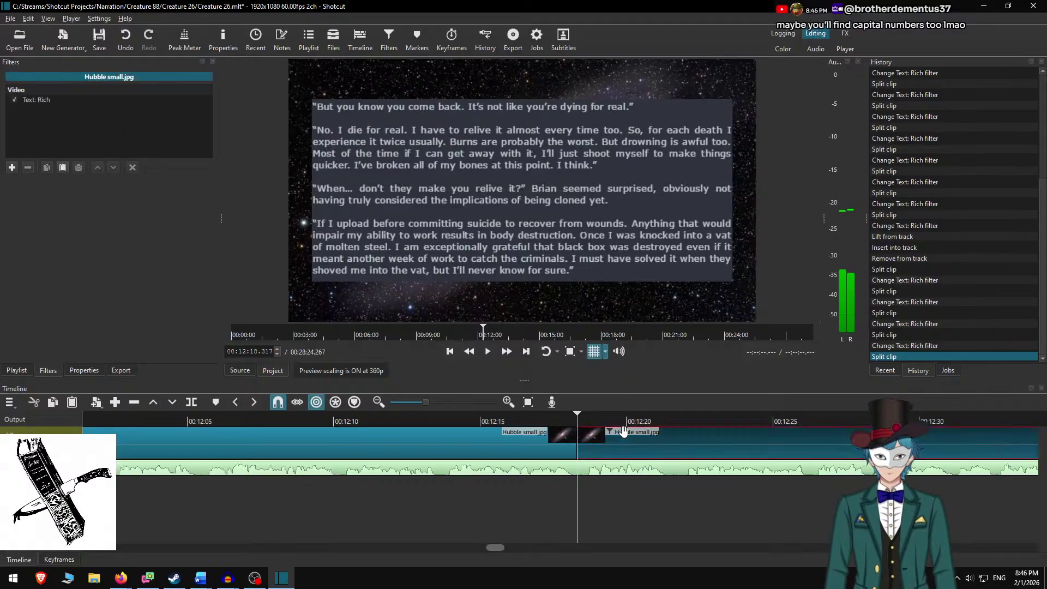
In the Word manuscript, delete the used passage and copy the next two paragraphs, ending with “supposed immortality.”.
key(alt+Tab)
key(Delete)
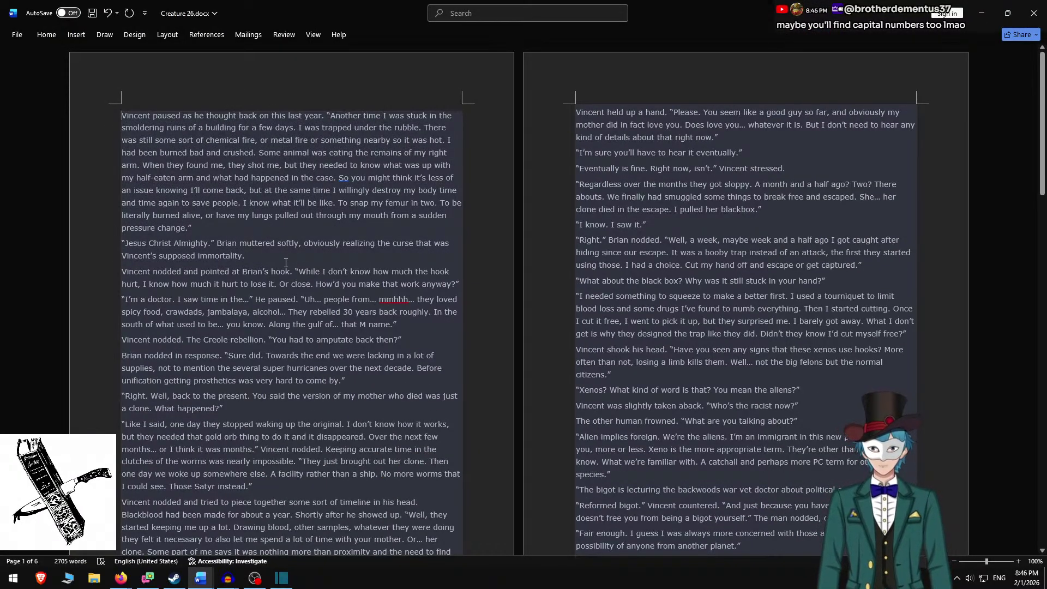
drag(343, 63, 284, 257)
key(ctrl+c)
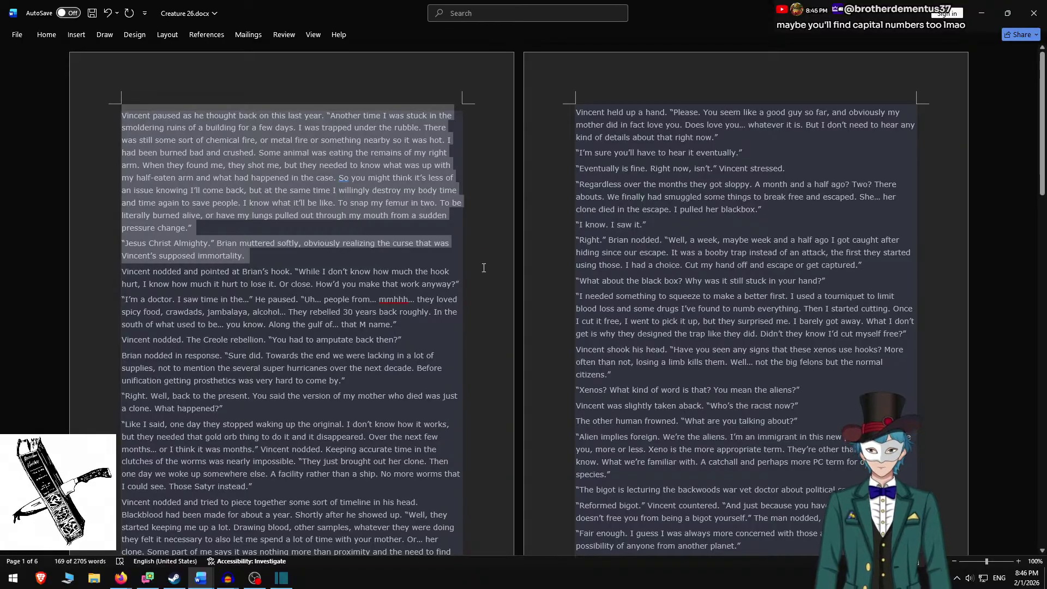
Back in Shotcut, replace the new clip's overlay text with the copied passage and insert a blank line before “Jesus Christ Almighty.”.
key(alt+Tab)
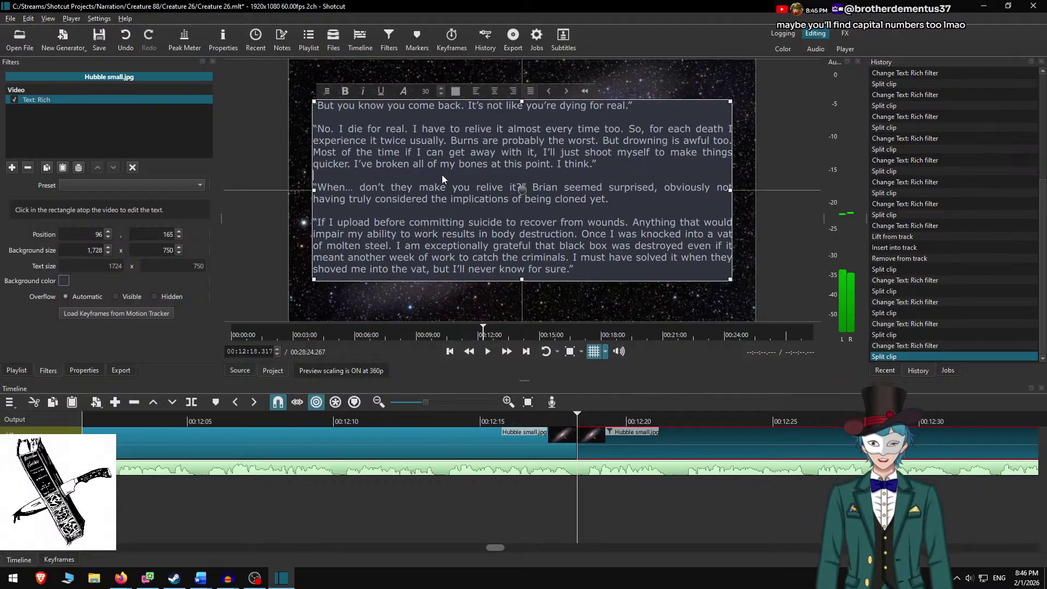
key(ctrl+a)
key(ctrl+v)
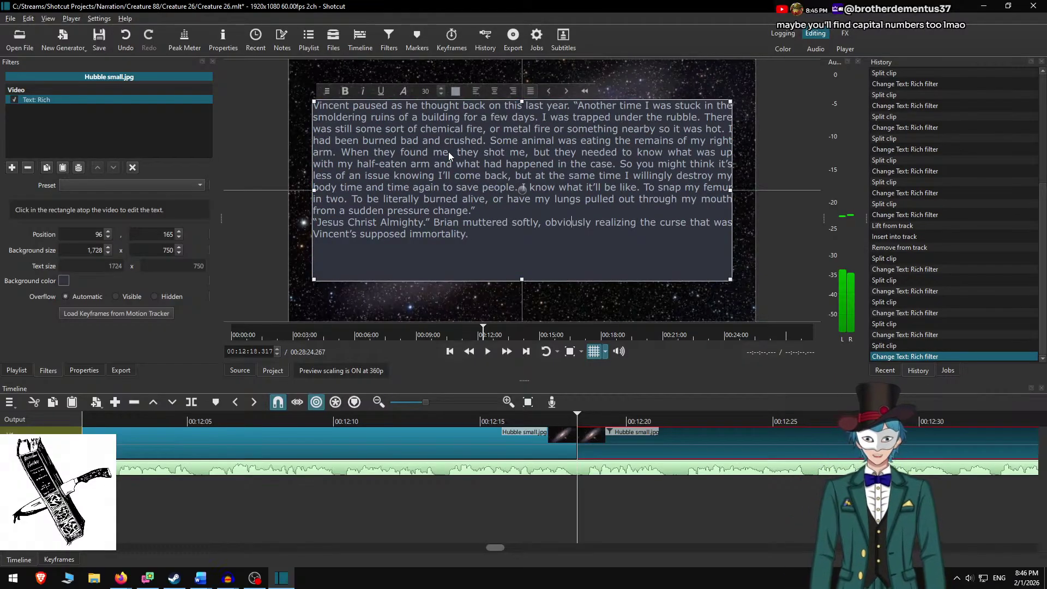
key(Up)
key(Return)
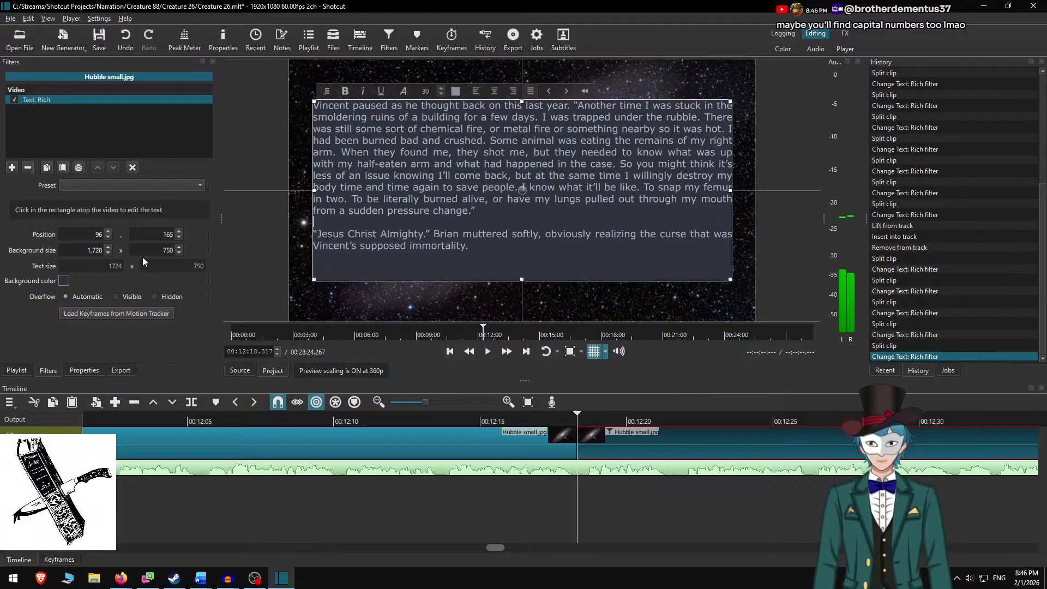
Set the text background's height to 650 and centre the text box vertically in the frame.
key(Delete)
text(6)
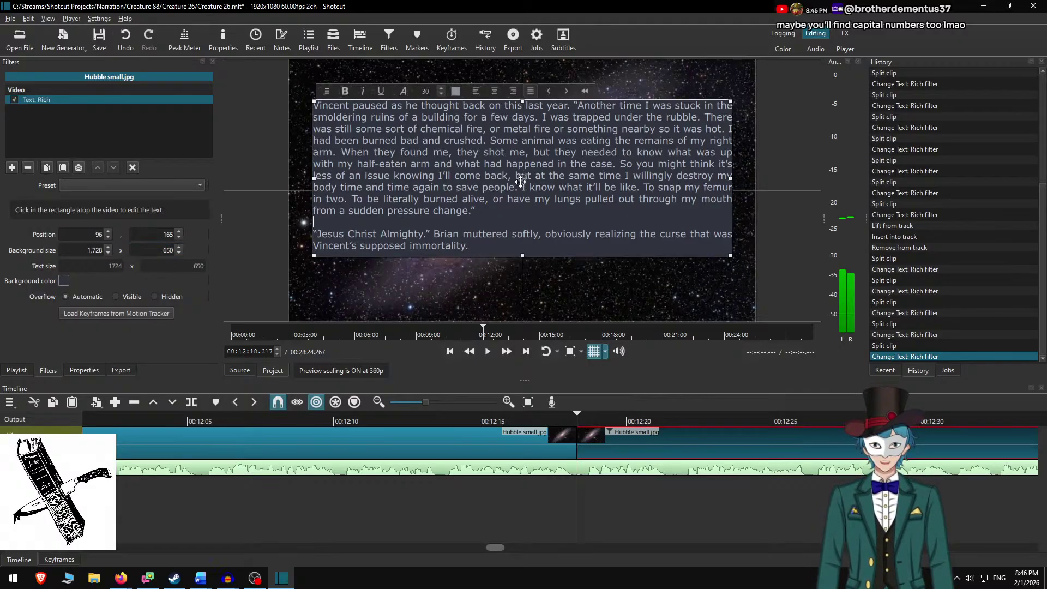
click(517, 428)
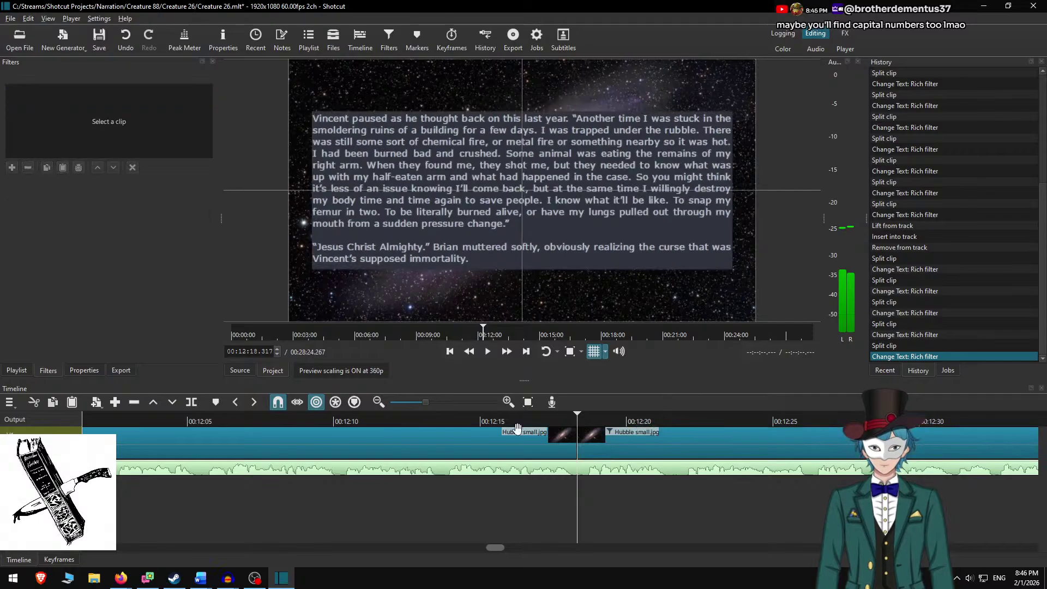
Play the narration from about 00:12:15 through the new text clip, replay part of it and pause at 00:12:53.650.
click(484, 421)
click(510, 357)
click(510, 358)
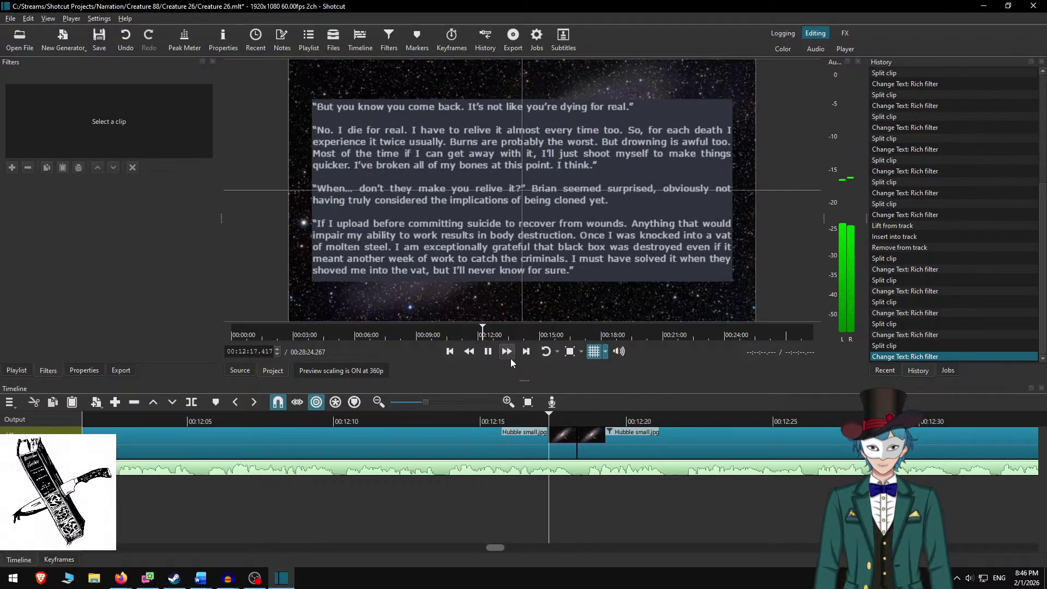
scroll(468, 426, down, 11)
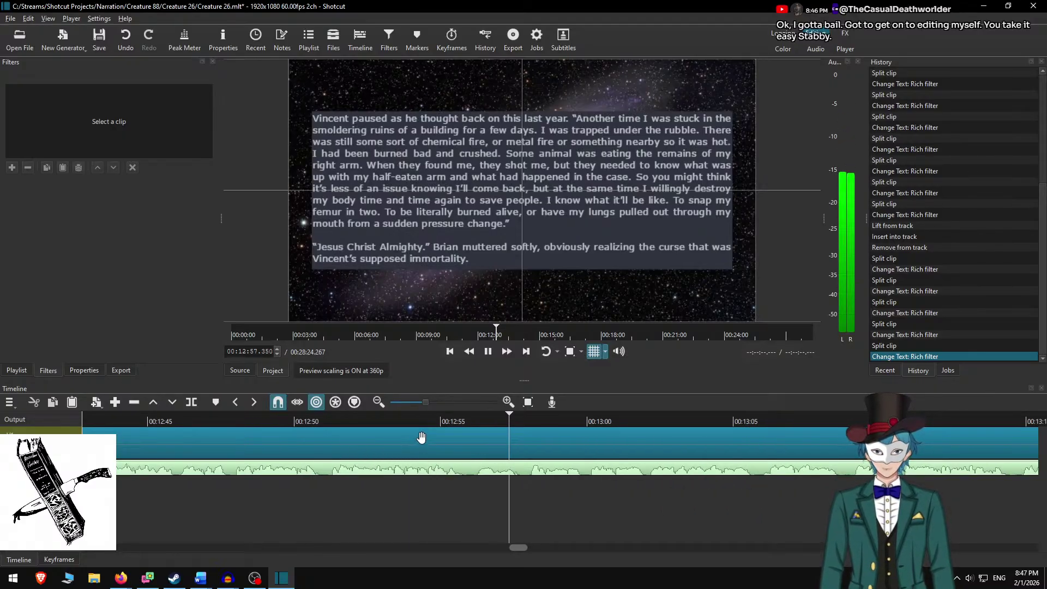
key(space)
click(162, 421)
key(space)
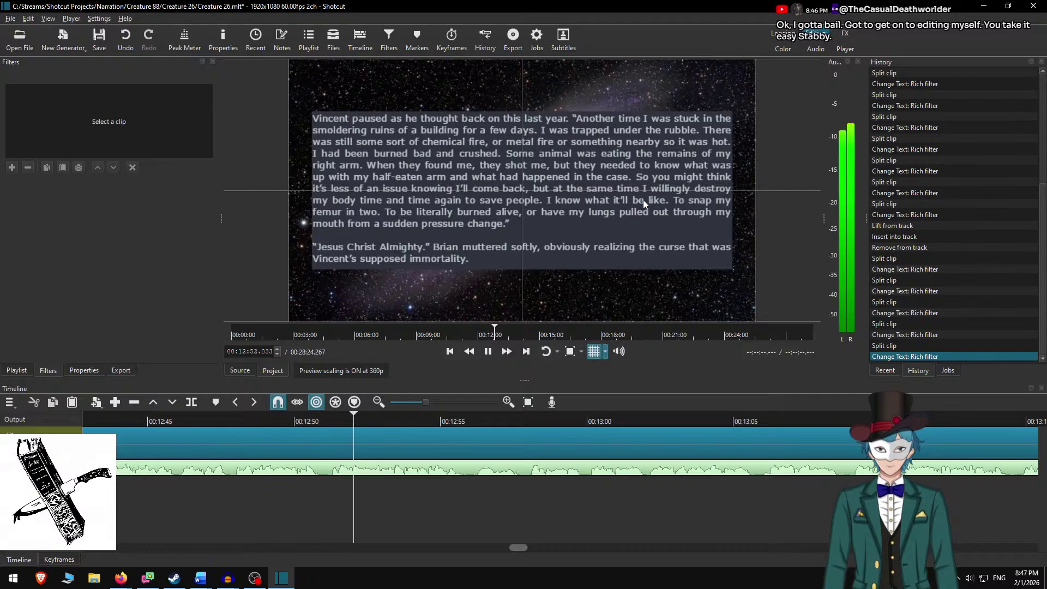
key(space)
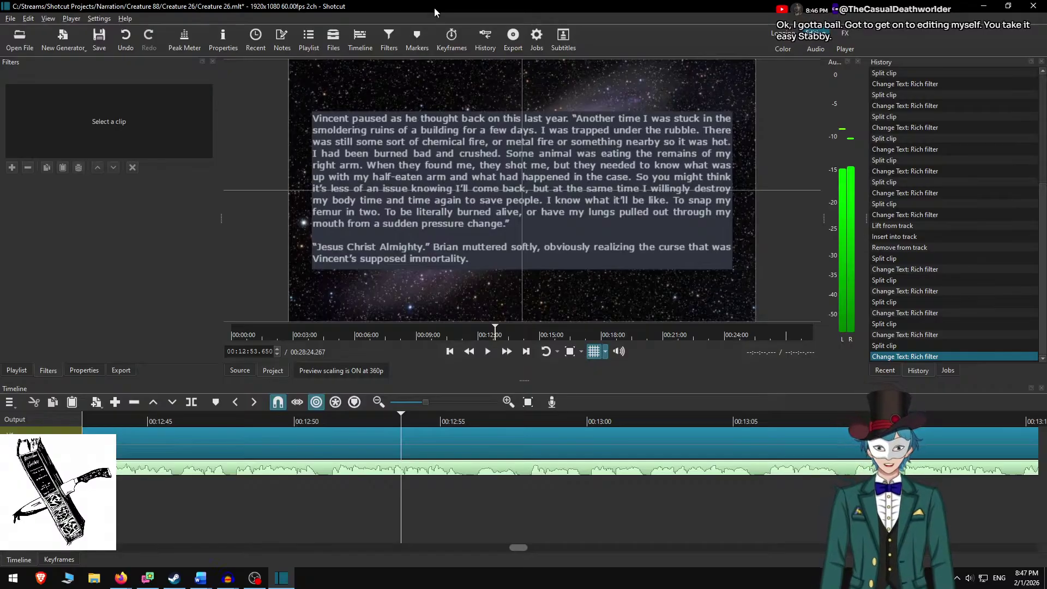
Save the Shotcut project, then switch to Audacity and play the Creature 26 narration from about 12:46.
key(ctrl+s)
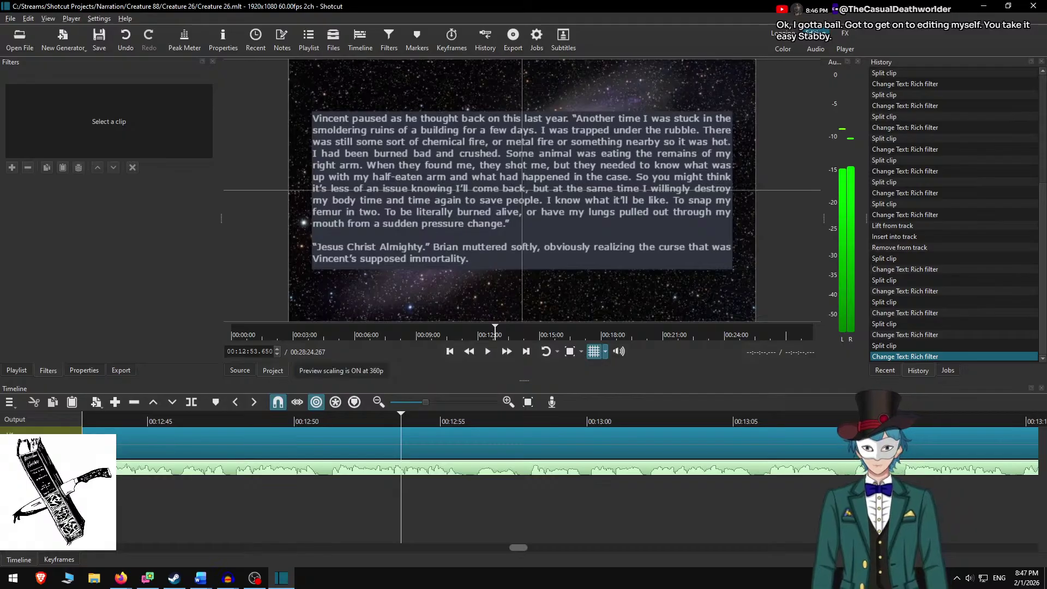
click(227, 578)
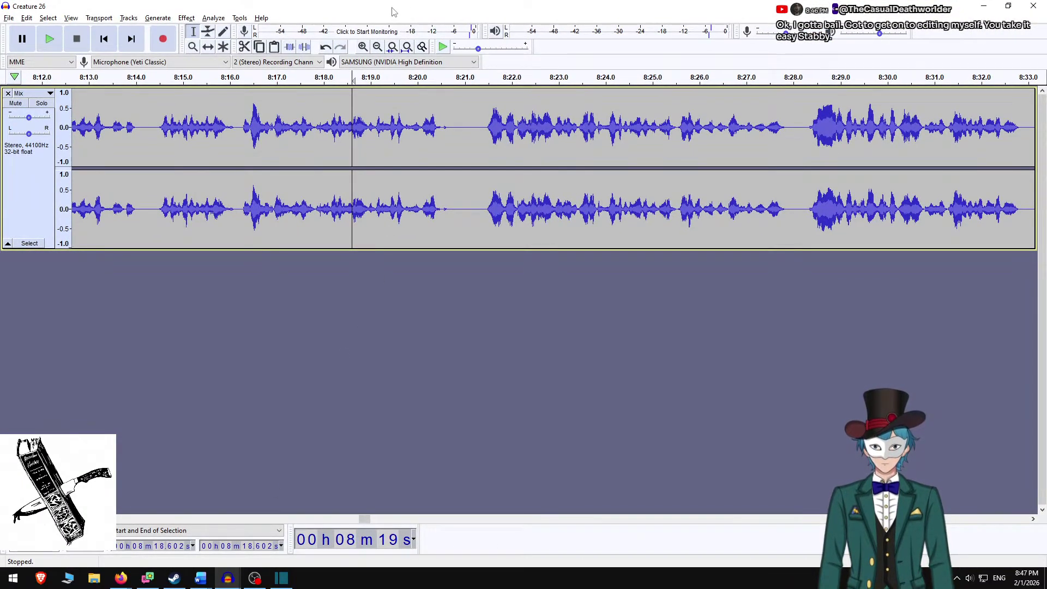
double_click(401, 101)
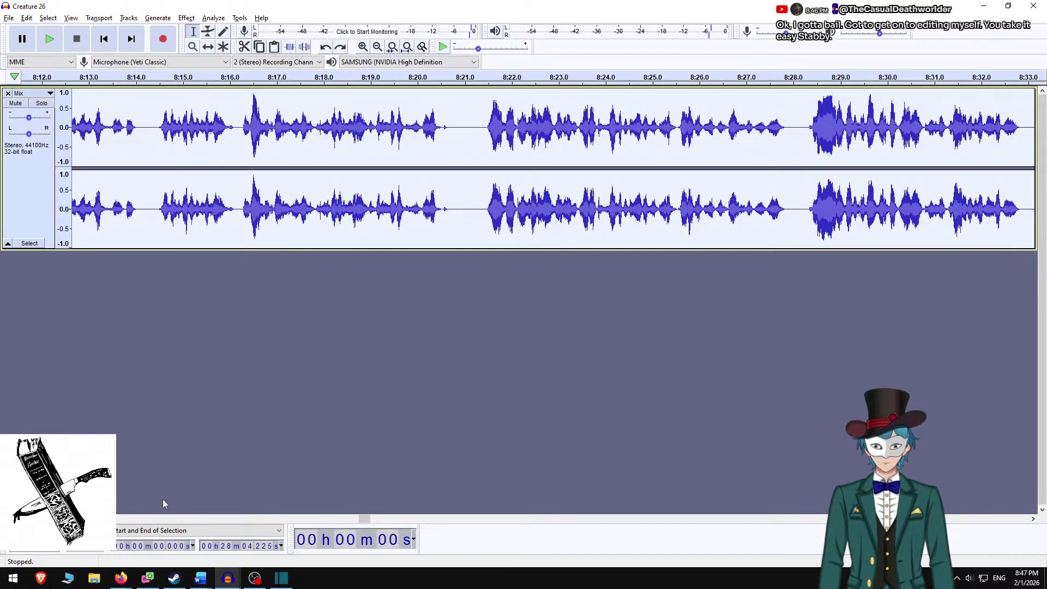
drag(392, 522, 518, 505)
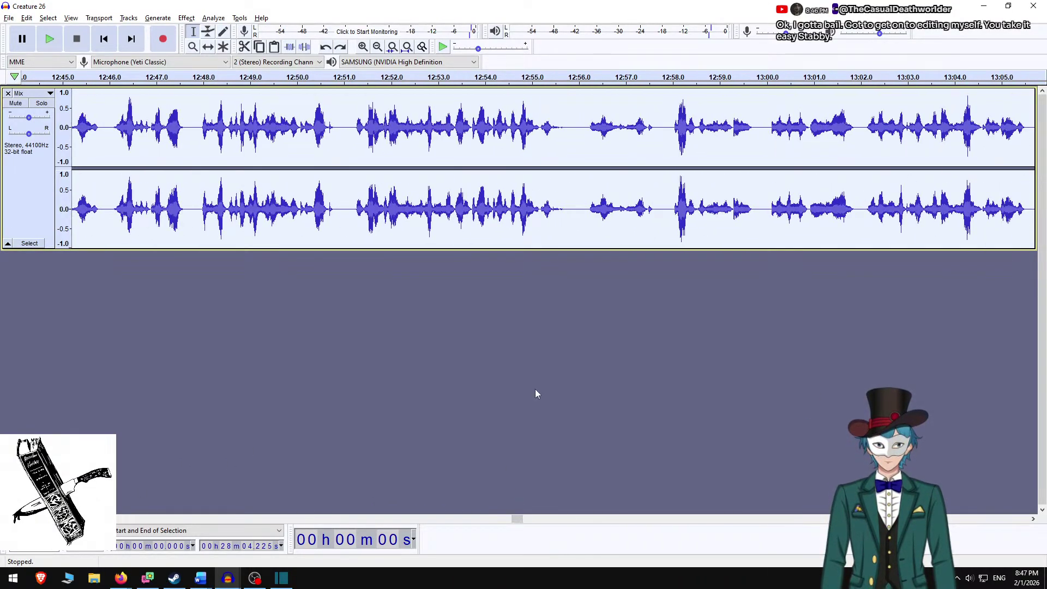
scroll(382, 202, left, 5)
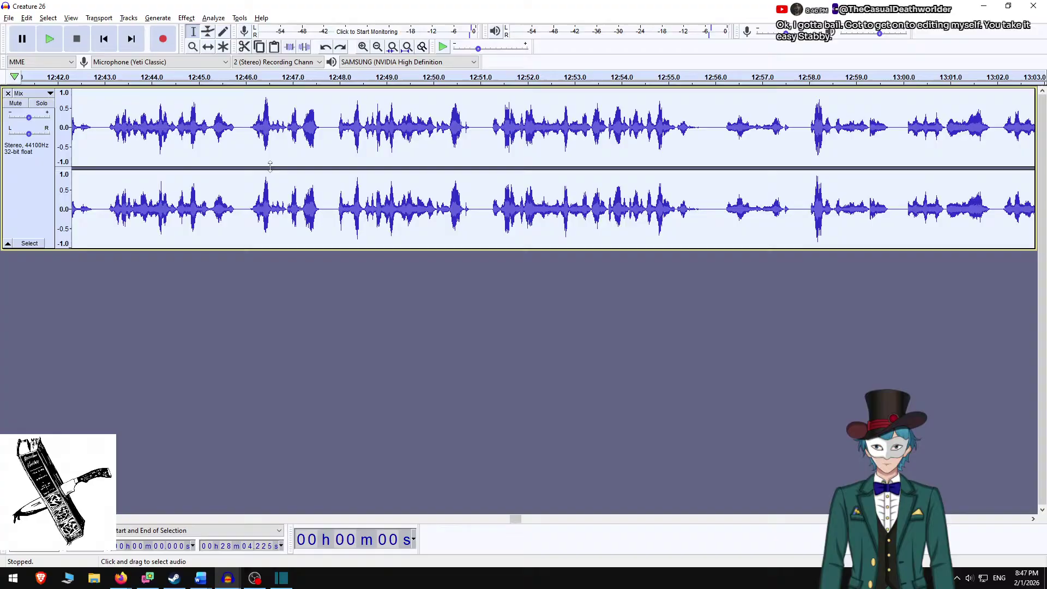
click(245, 131)
key(space)
key(alt+Tab)
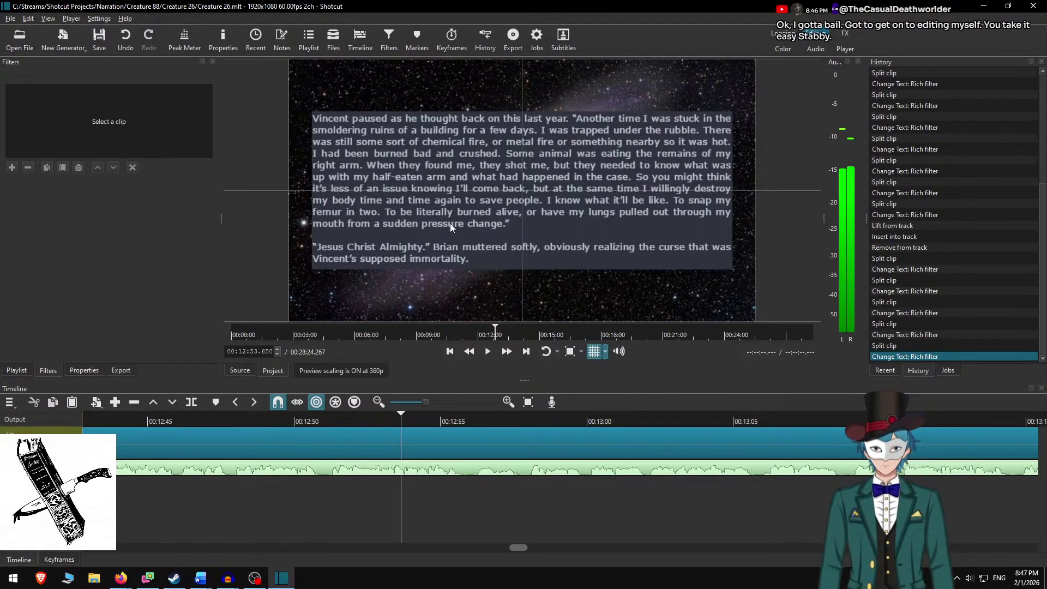
key(alt+Tab)
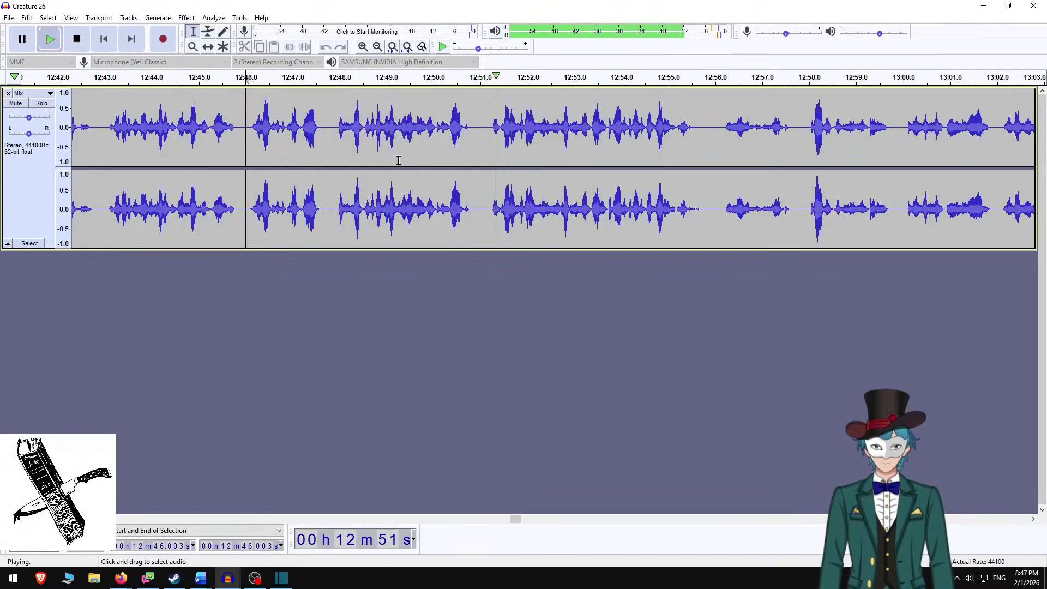
key(space)
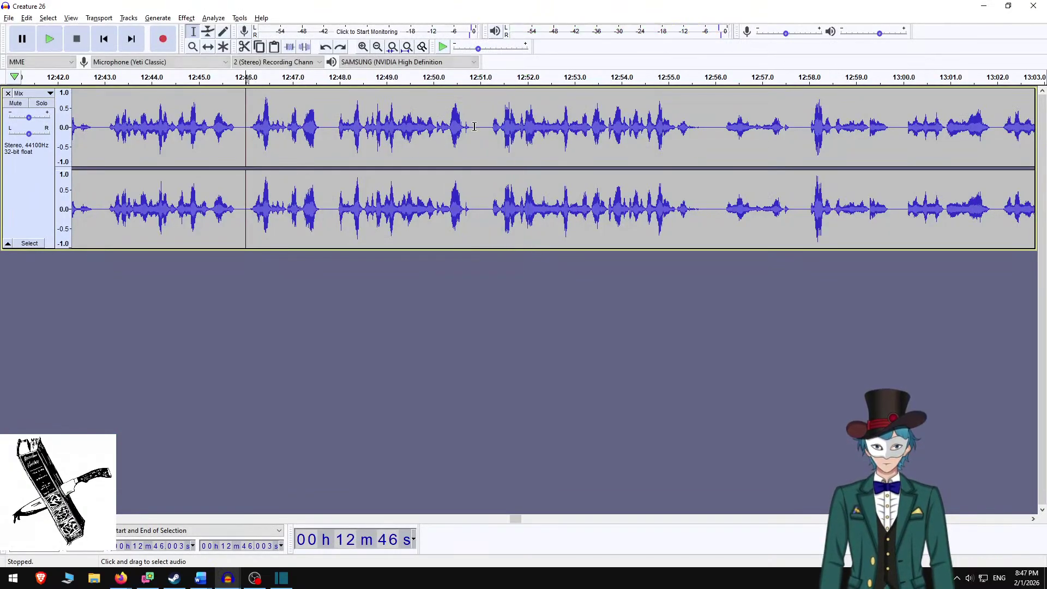
Place the cursor in the pause at about 12:47.7 in the narration, audition it briefly, then switch back to Shotcut.
click(328, 134)
key(space)
key(space)
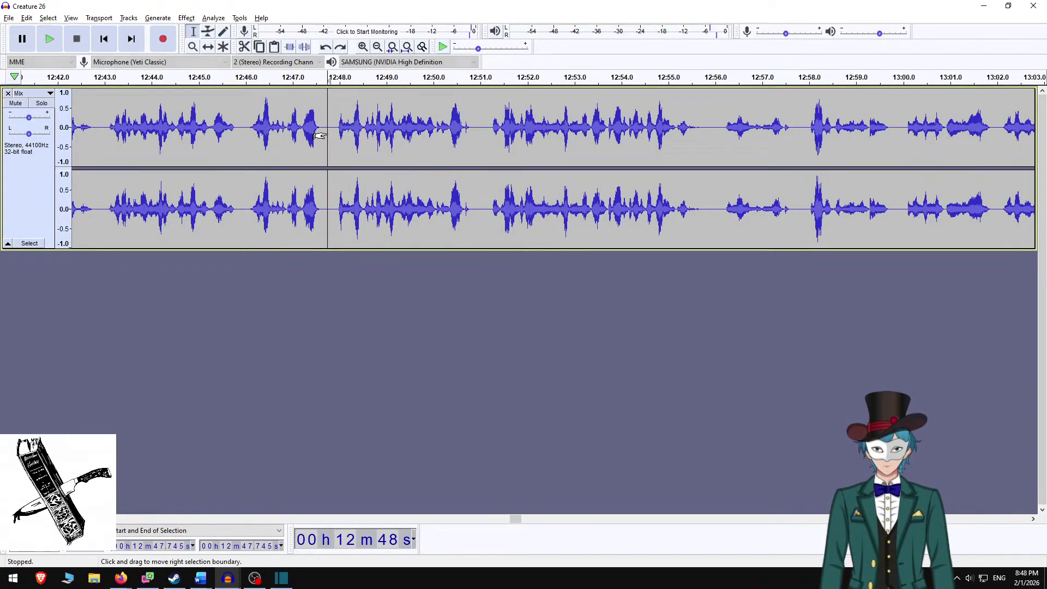
key(alt+Tab)
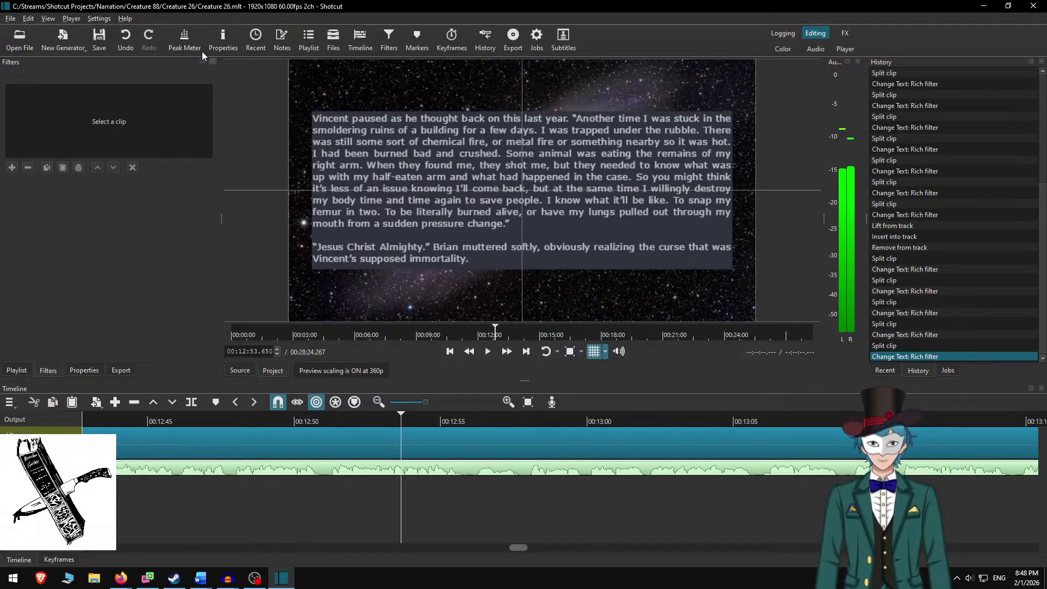
drag(0, 11, 0, 180)
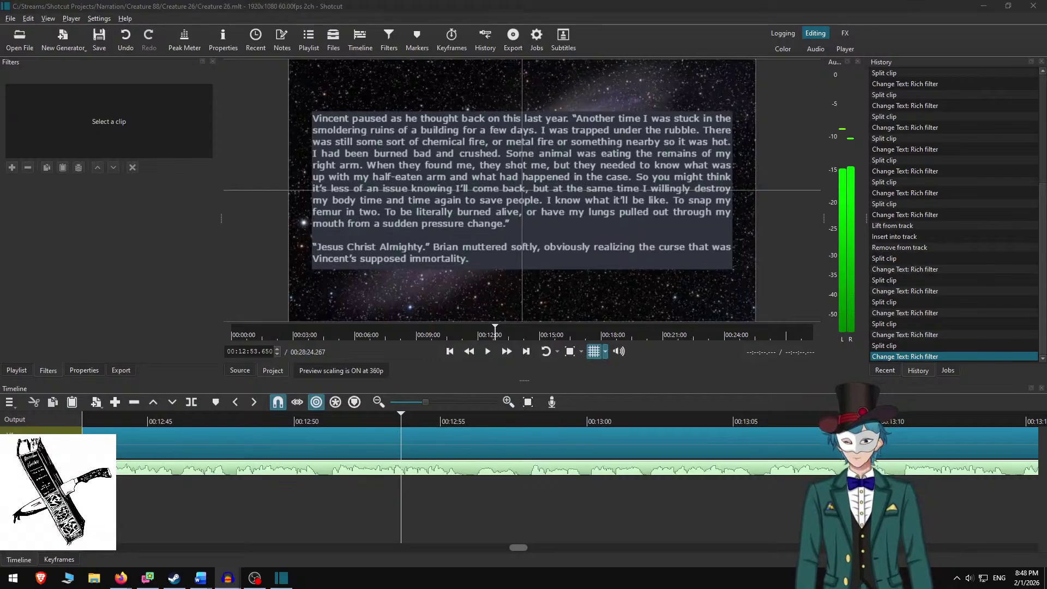
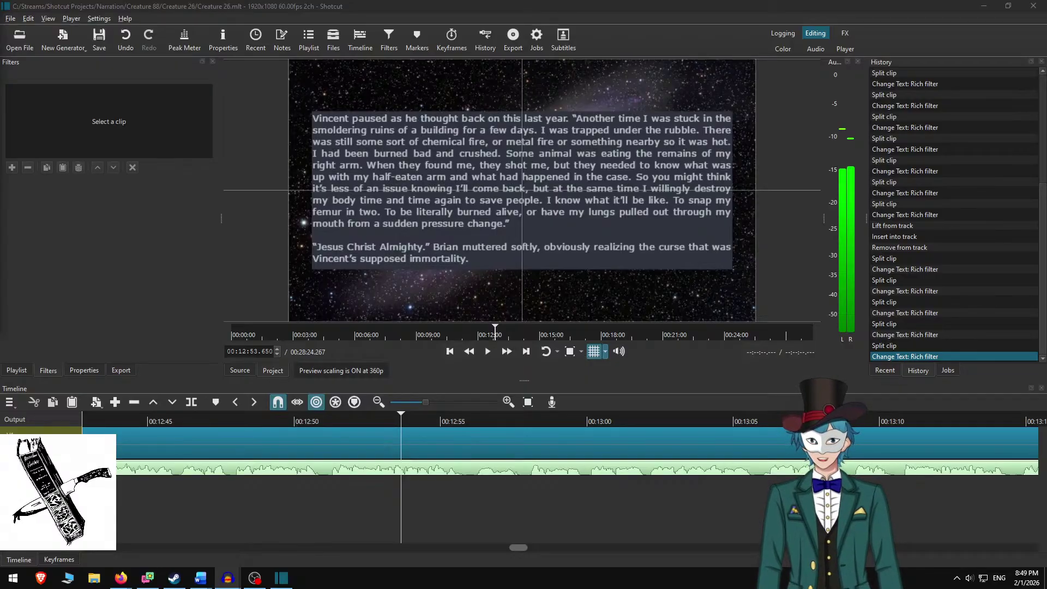
In Audacity, unmute the Mix track and silence its audio from about 12:47.7 to 12:55.9 above the new recording.
key(alt+Tab)
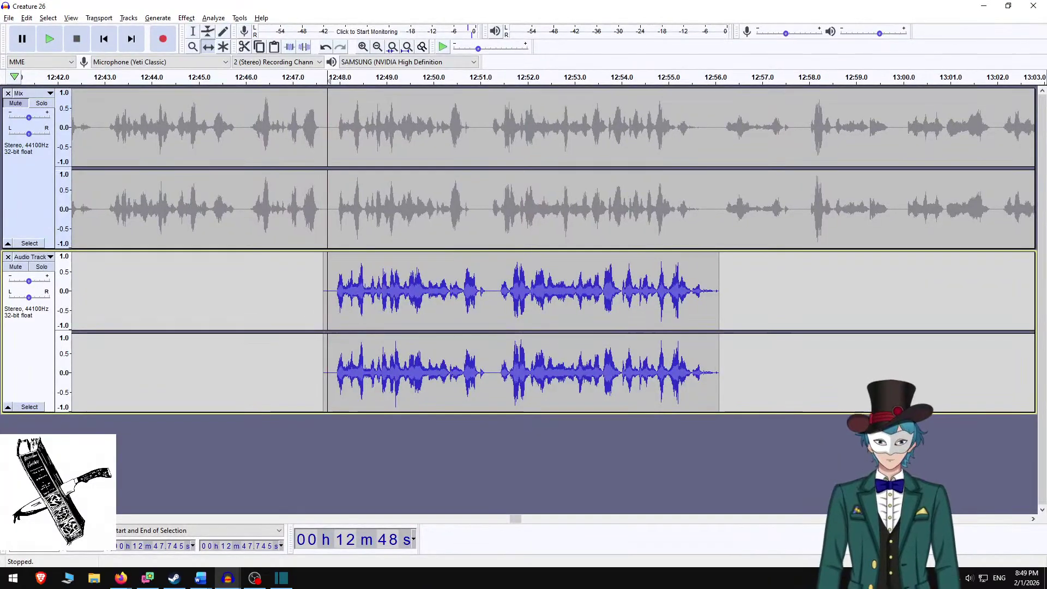
click(30, 93)
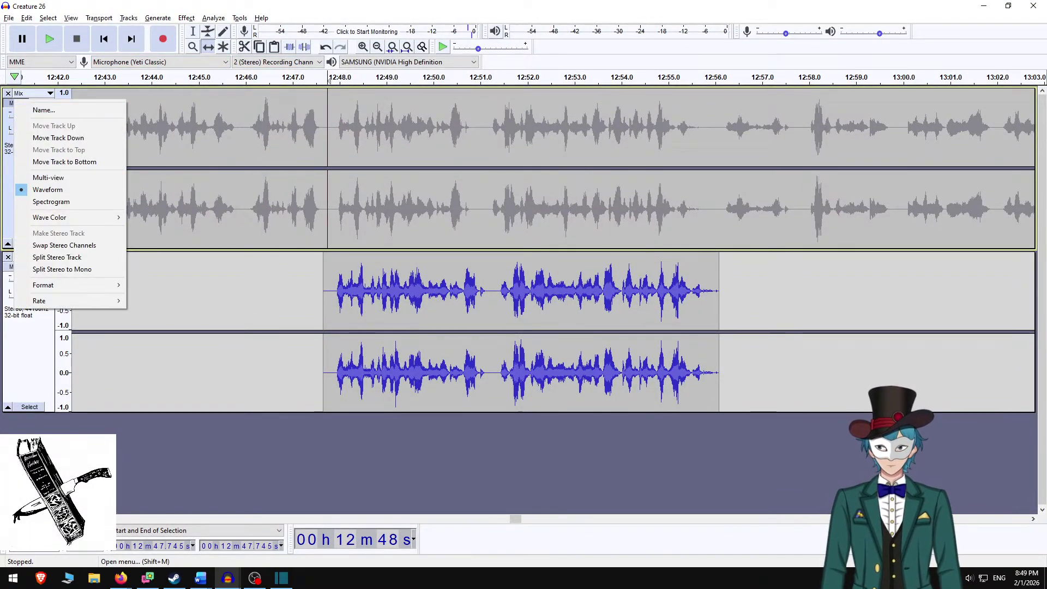
key(Escape)
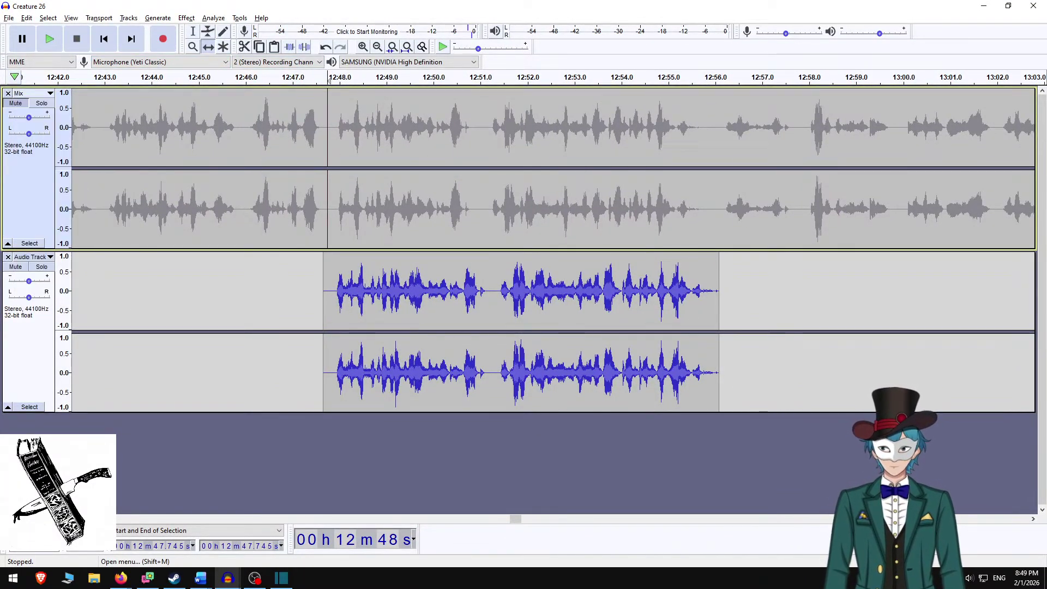
click(15, 103)
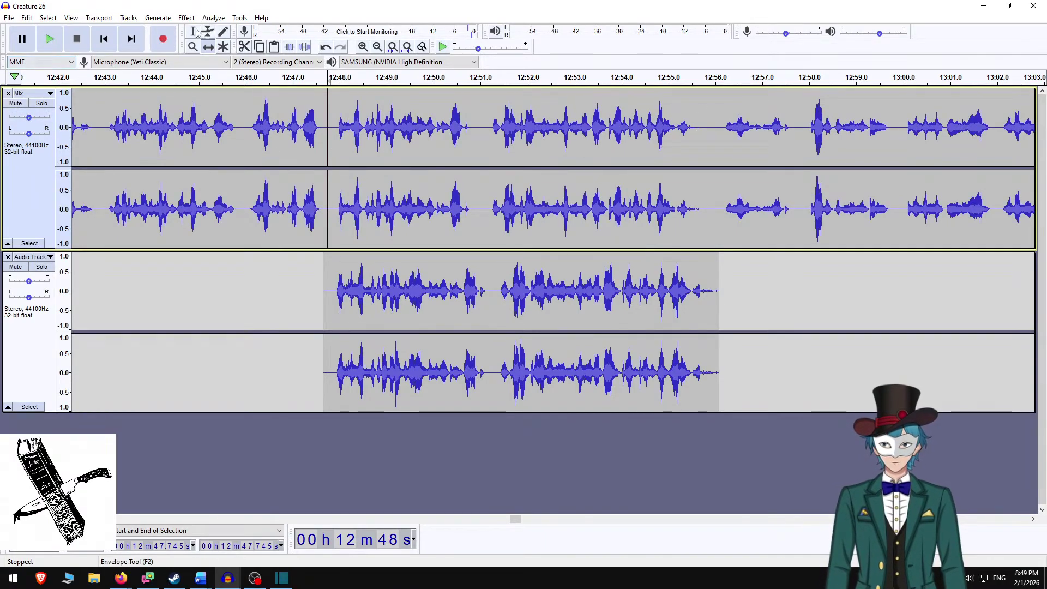
shift+click(709, 139)
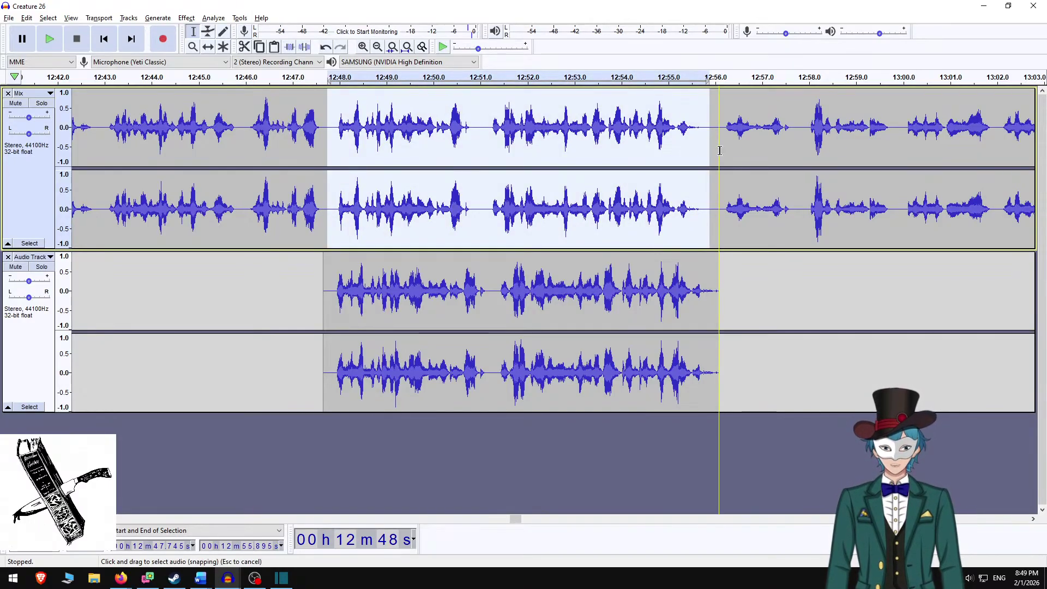
key(ctrl+l)
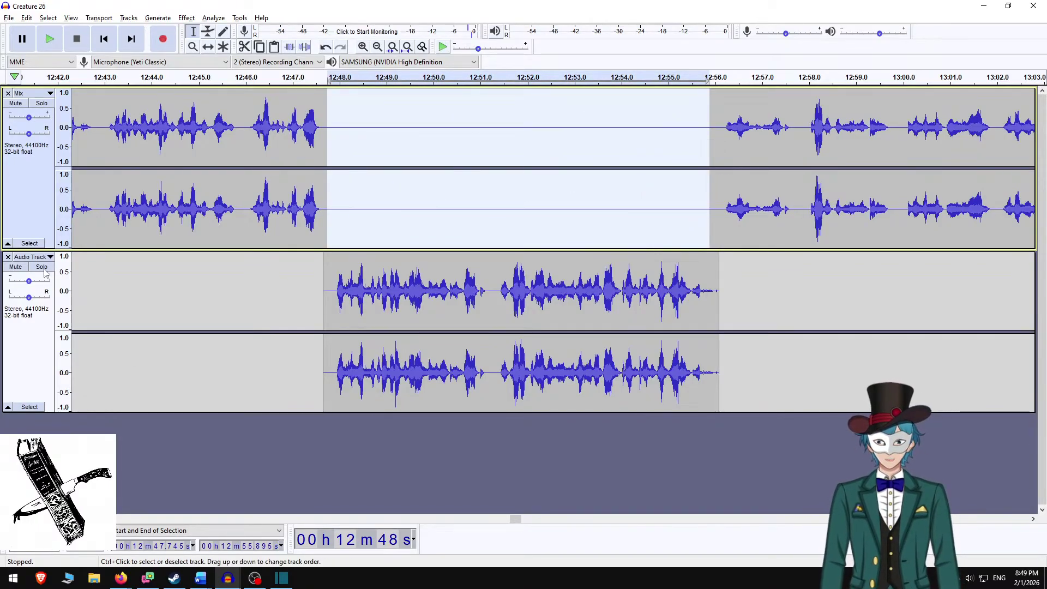
Select the Mix track and the new audio track and mix and render them into a single track.
click(30, 219)
shift+click(28, 374)
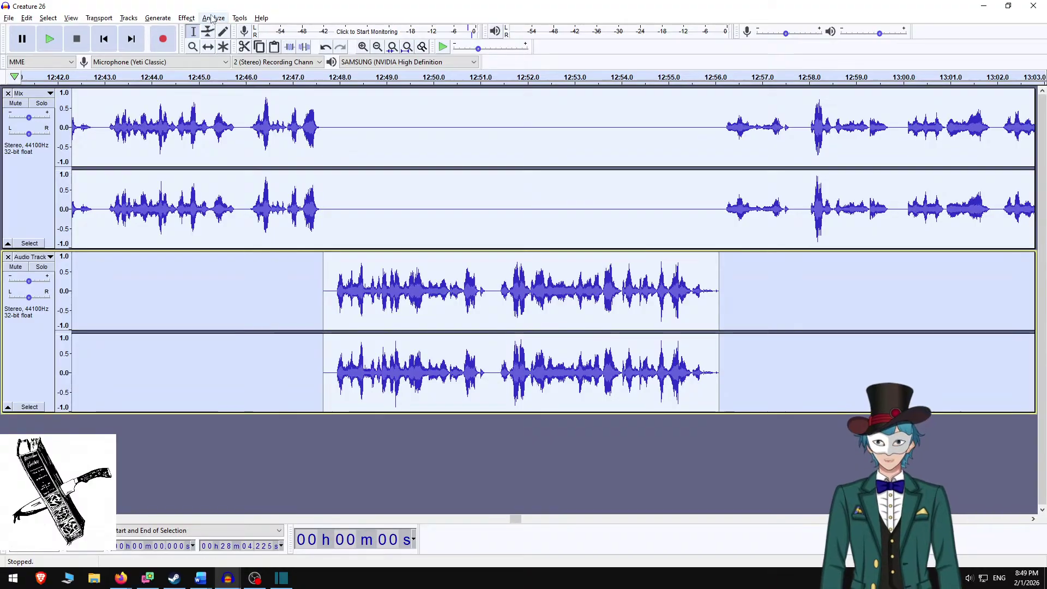
click(158, 17)
mouse_move(128, 17)
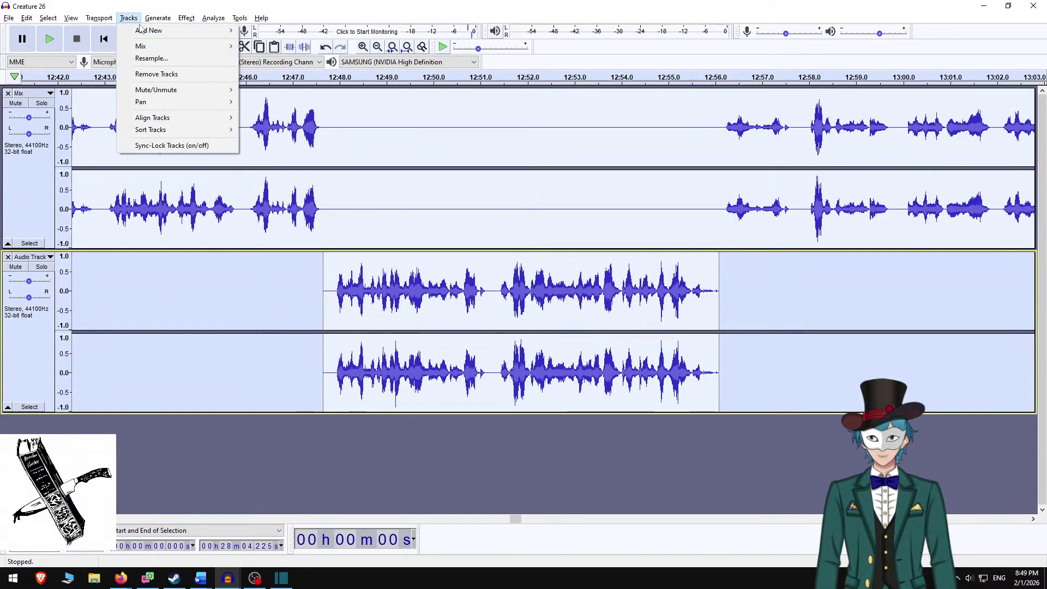
mouse_move(180, 46)
click(291, 59)
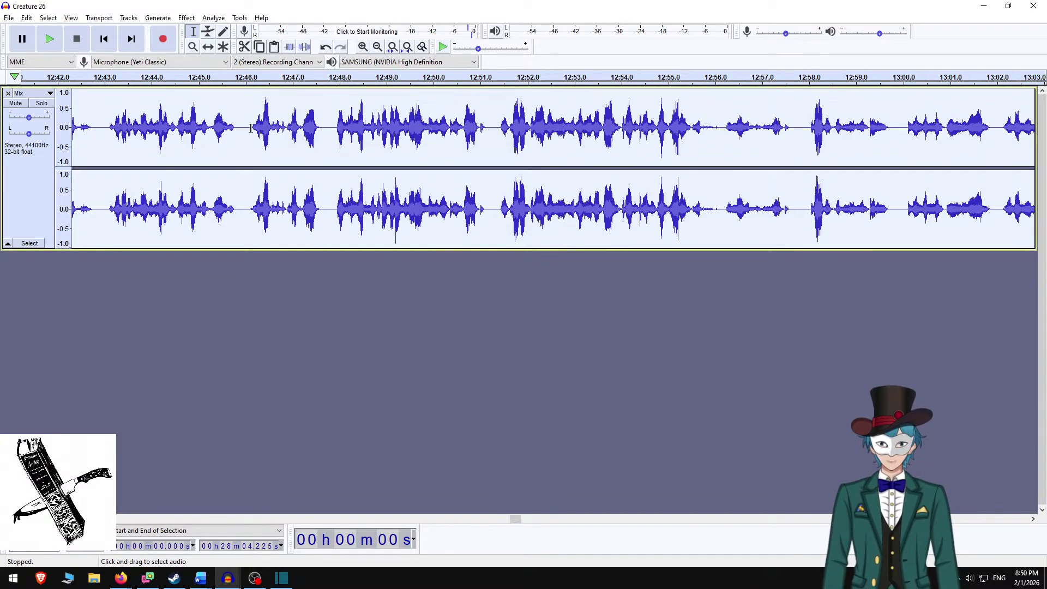
Play the rendered track briefly from about 12:45.7, just before the replaced passage.
click(233, 127)
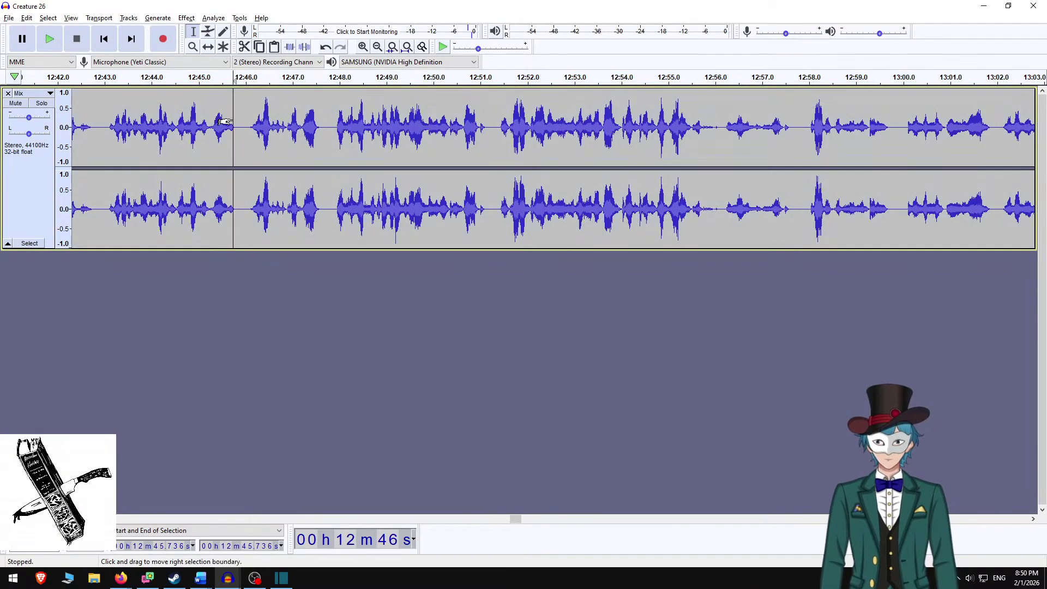
key(space)
key(space)
Select the whole rendered narration track and apply the Normalize effect with the existing settings.
key(ctrl+a)
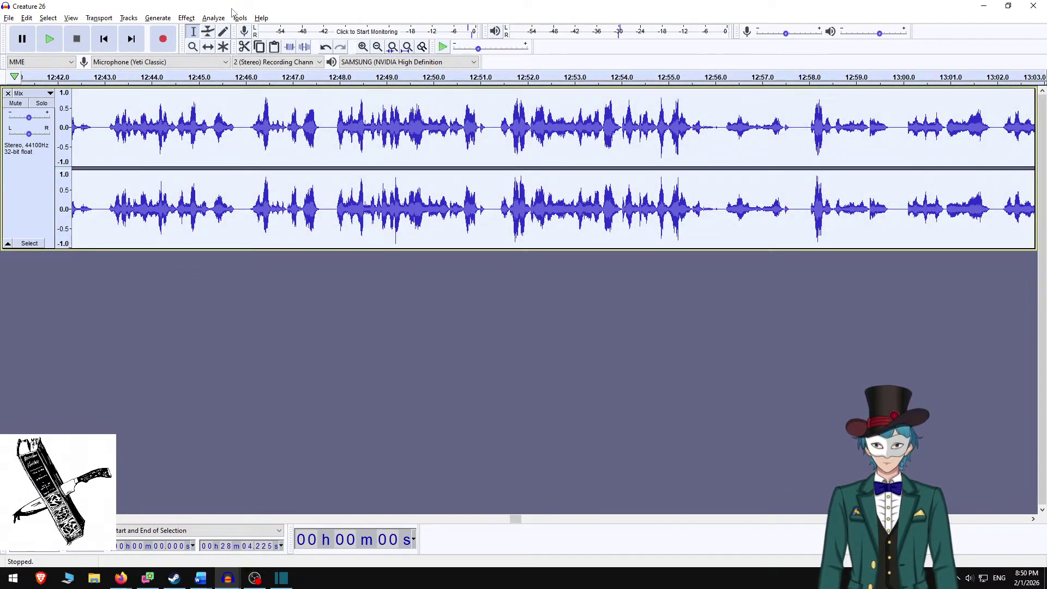
click(186, 17)
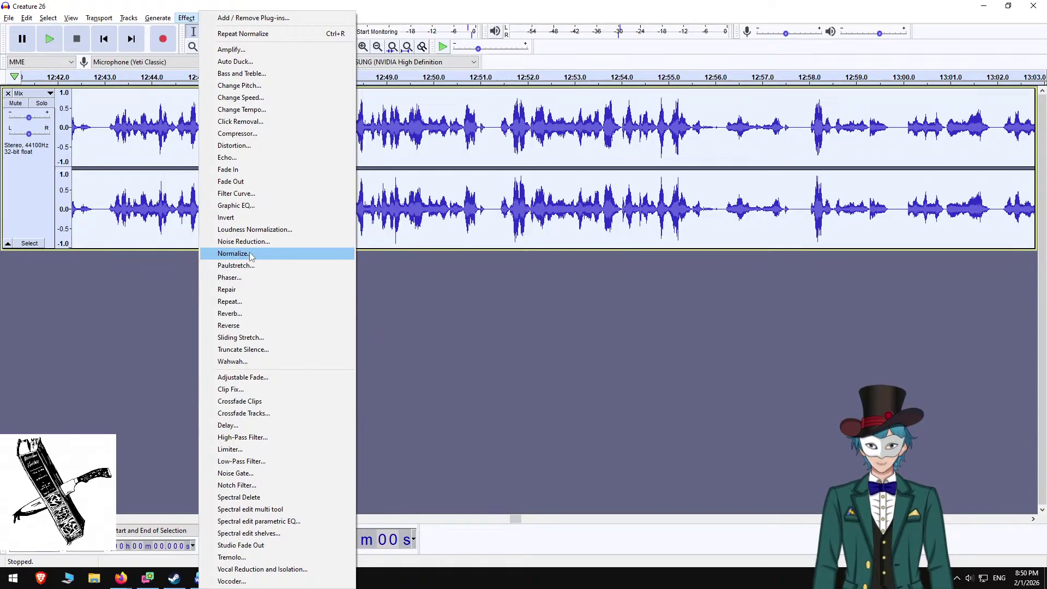
click(267, 254)
click(546, 316)
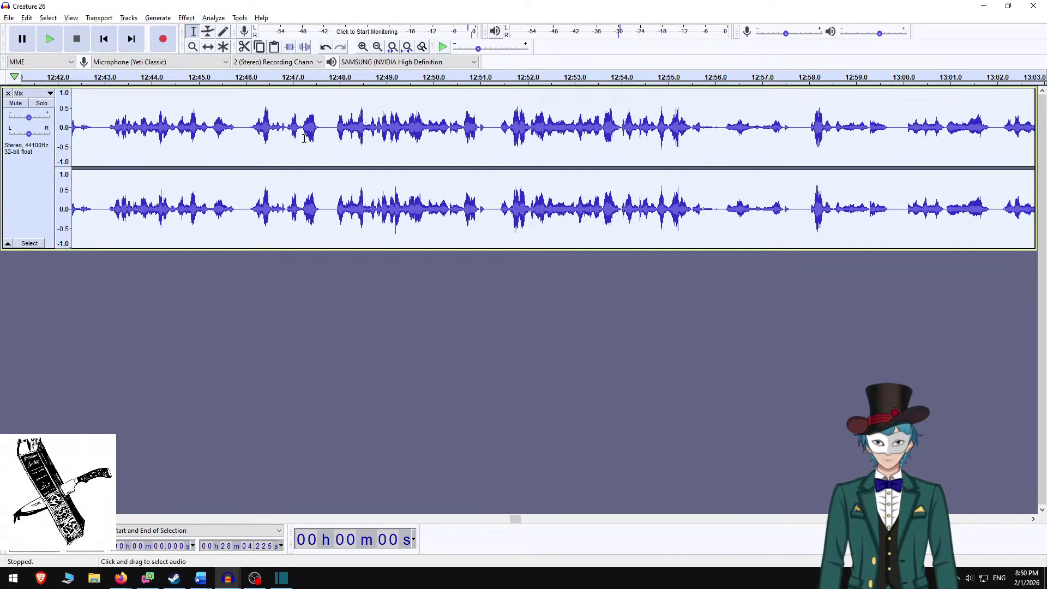
Listen to the normalized narration at about 12:47.9 and from about 12:43.9 into the replaced passage.
key(space)
key(space)
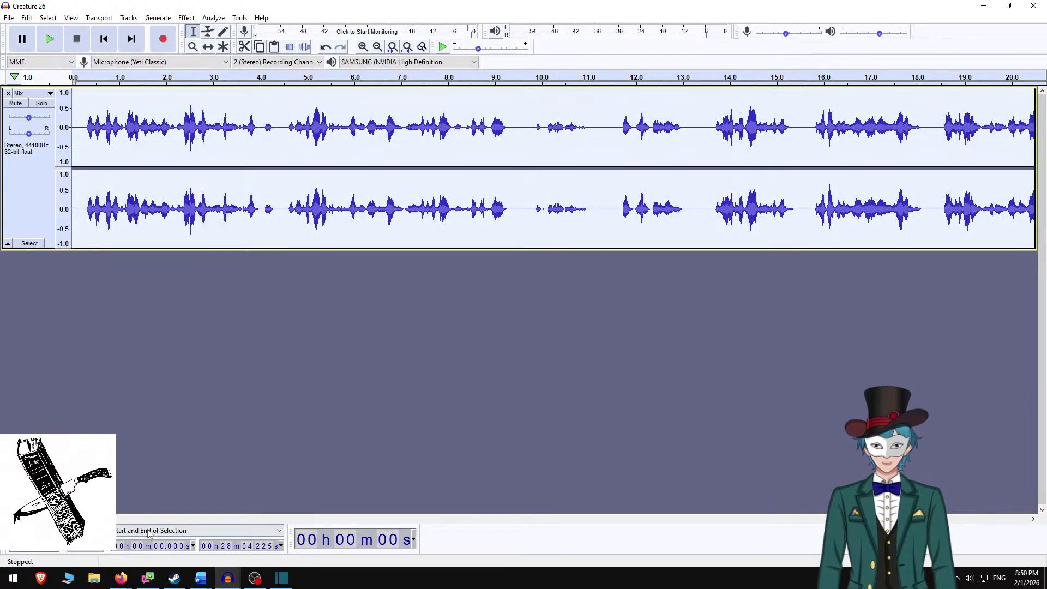
drag(79, 518, 516, 506)
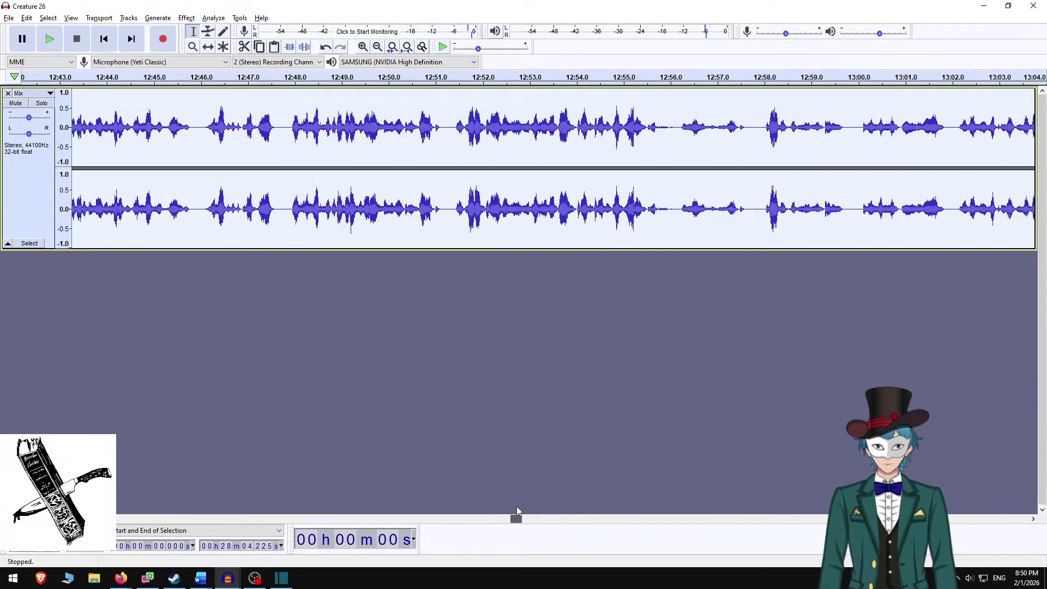
click(288, 120)
key(space)
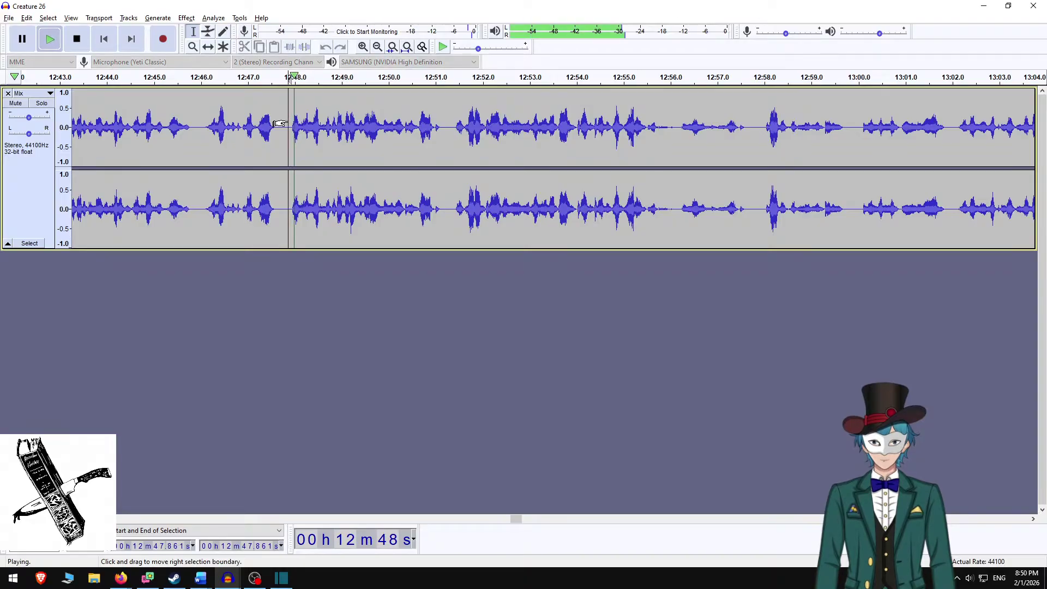
key(space)
click(101, 125)
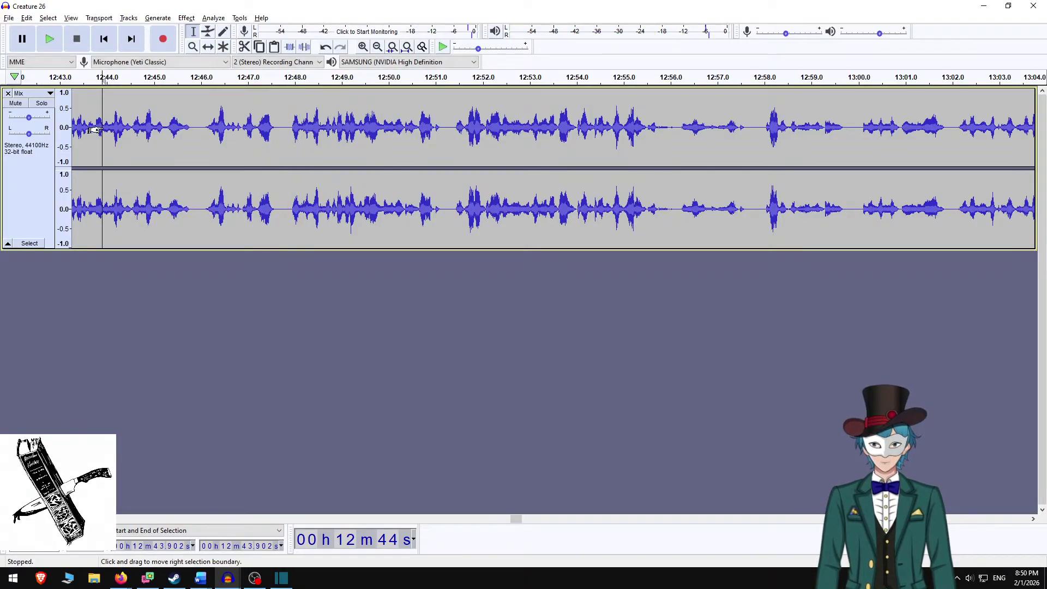
key(space)
key(alt+Tab)
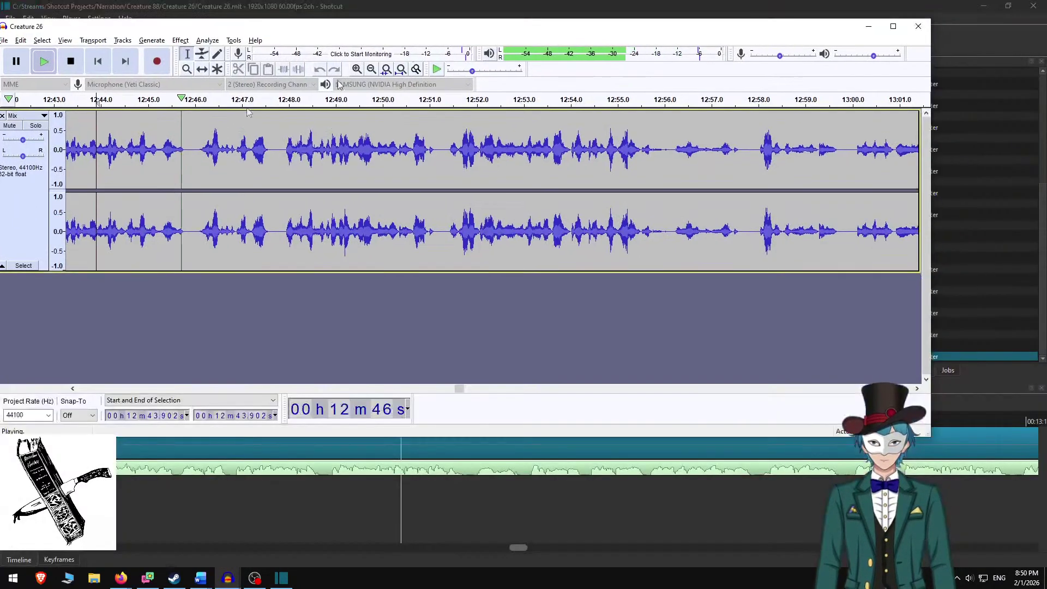
key(alt+Tab)
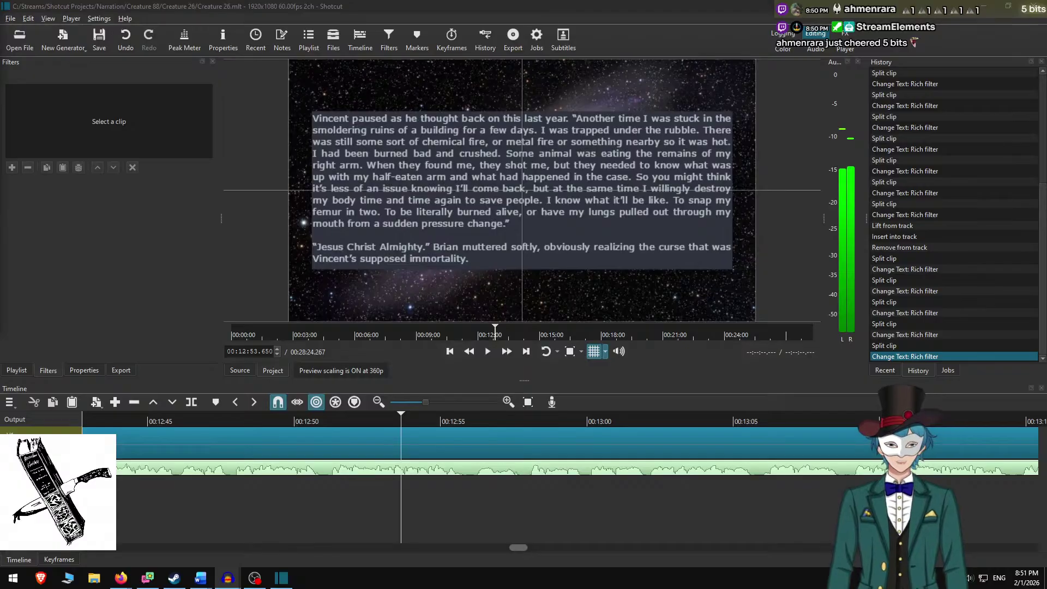
Export the corrected narration as an M4A (AAC) file named Creature 26 V3, leaving the metadata tags empty.
key(alt+Tab)
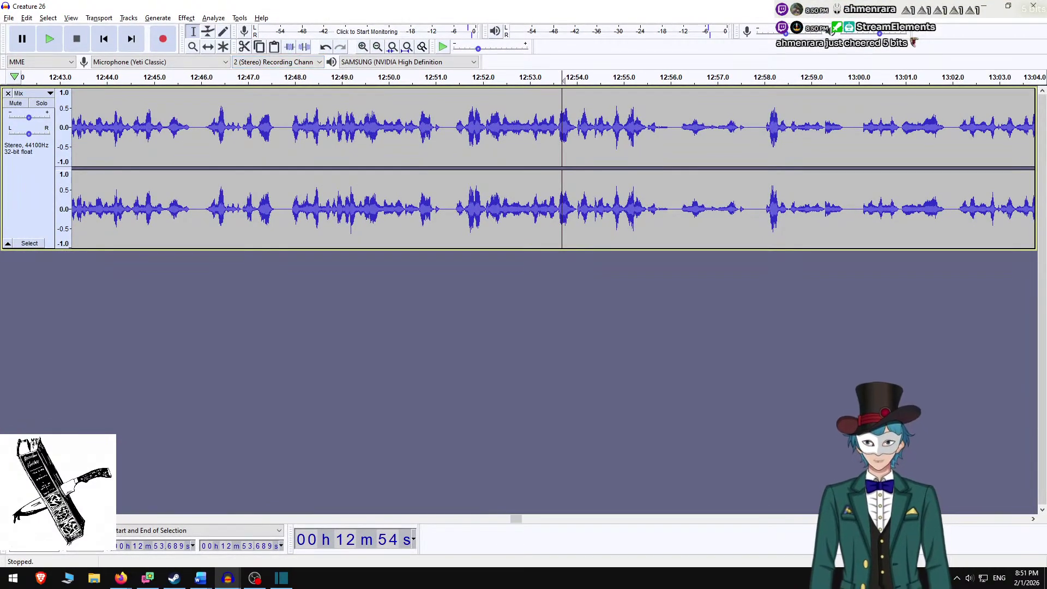
key(alt+Tab)
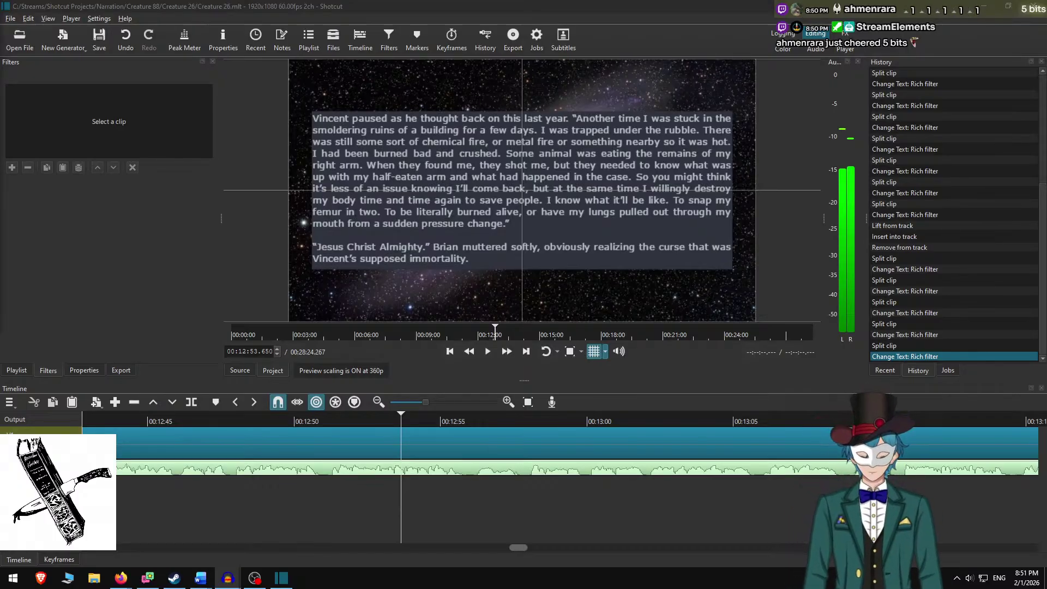
key(Return)
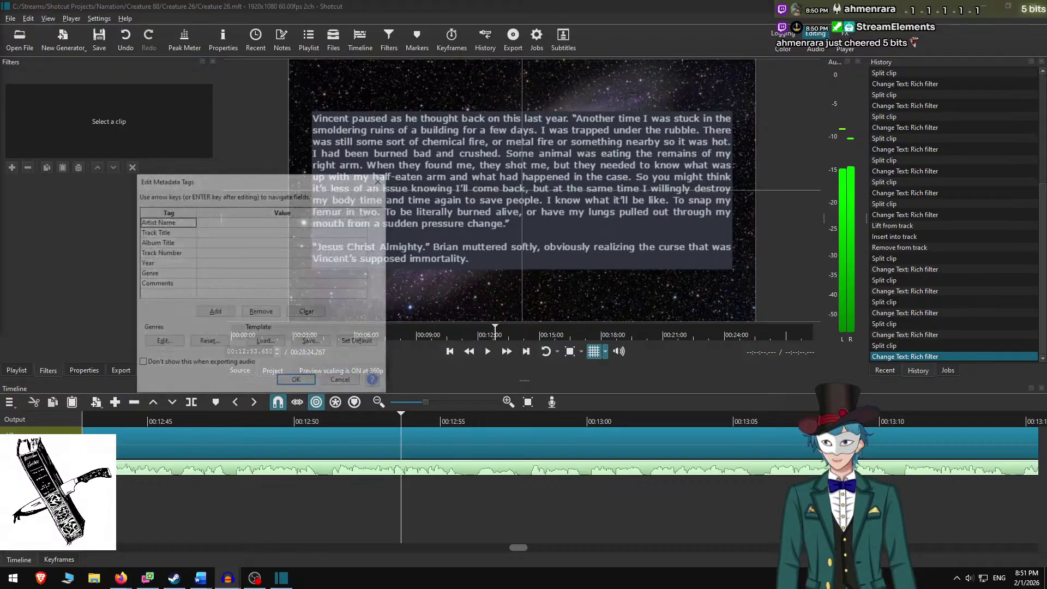
click(298, 383)
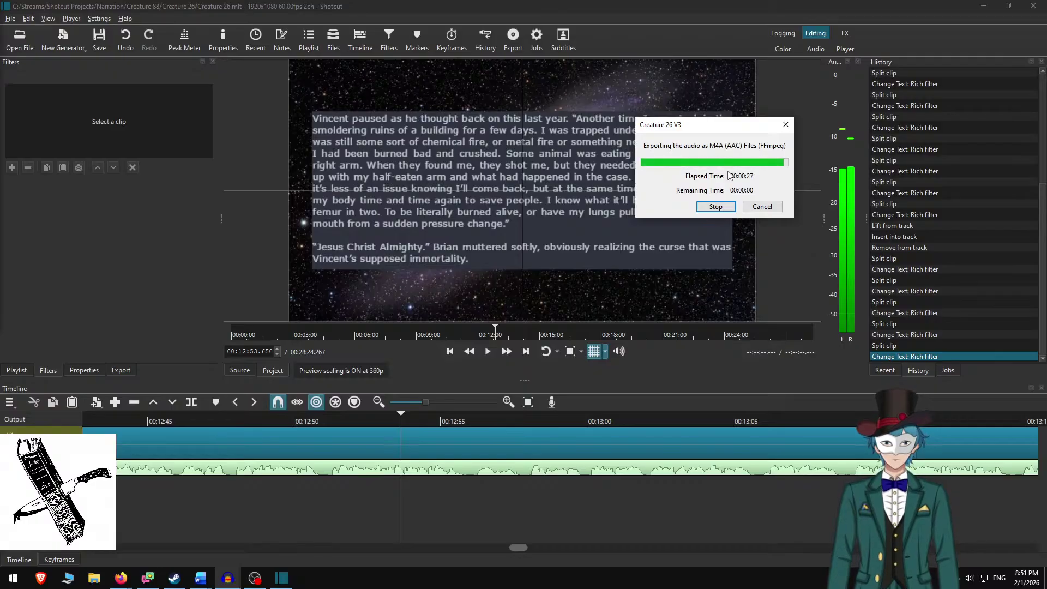
Switch to Shotcut and lift the old narration clip from the audio track.
click(376, 5)
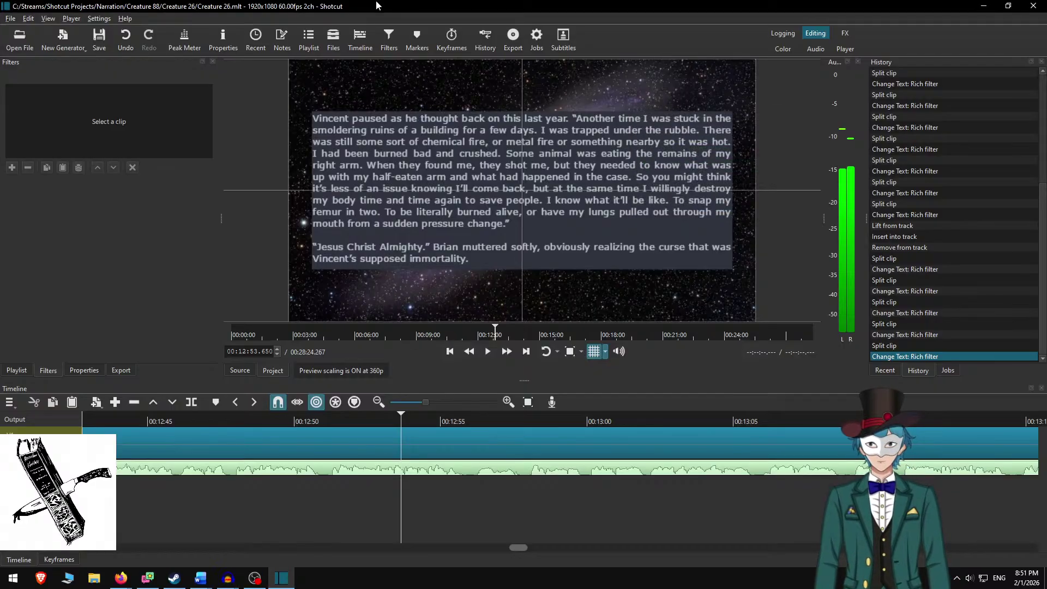
click(390, 473)
key(z)
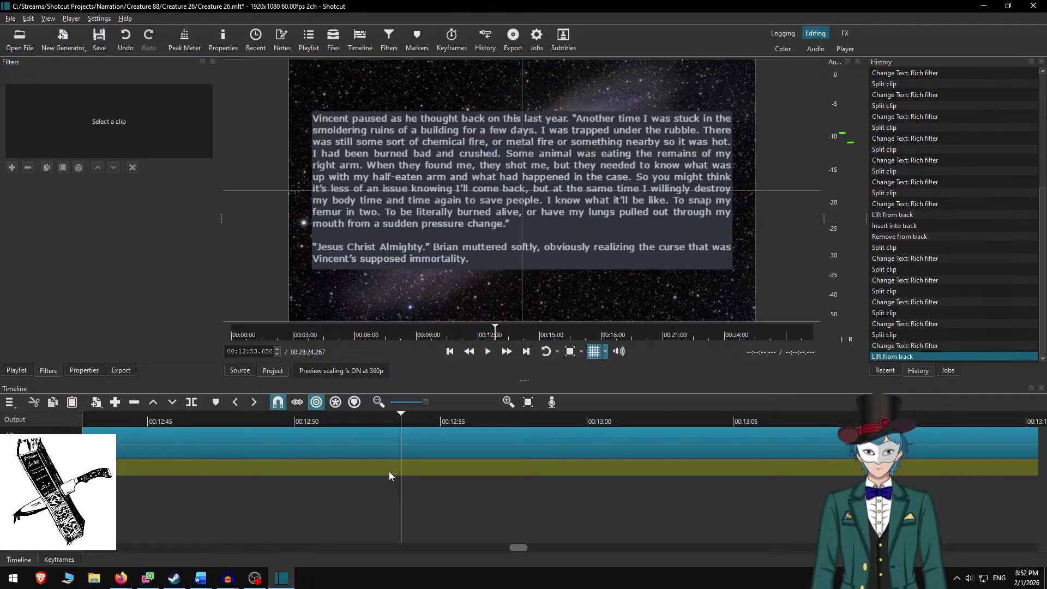
Open Creature 26 V3.m4a, place it on the audio track, and ripple-delete the leftover gap before it.
key(ctrl+o)
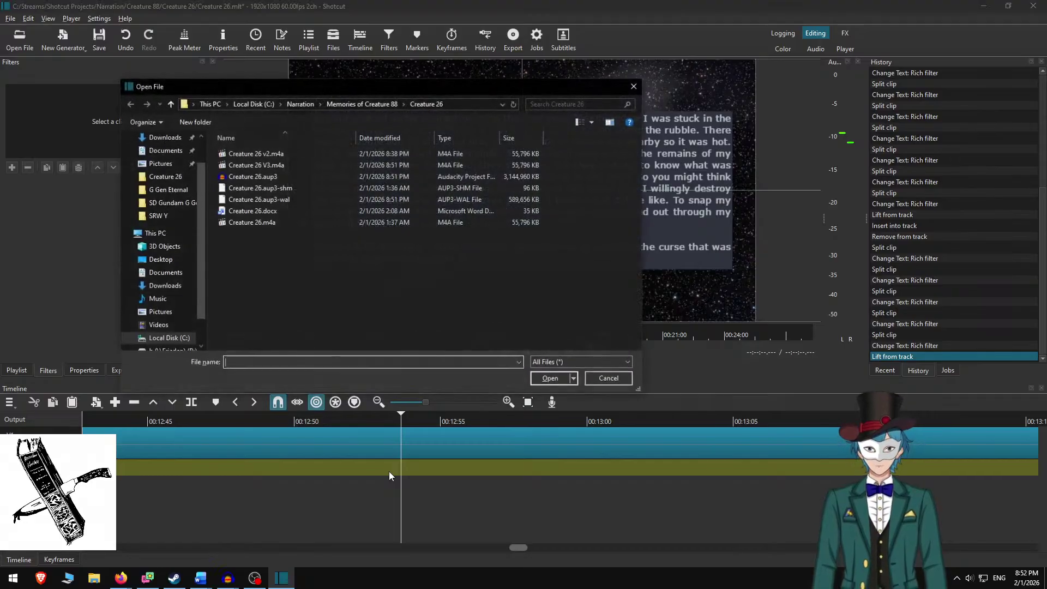
double_click(278, 165)
drag(450, 149, 453, 466)
right_click(433, 472)
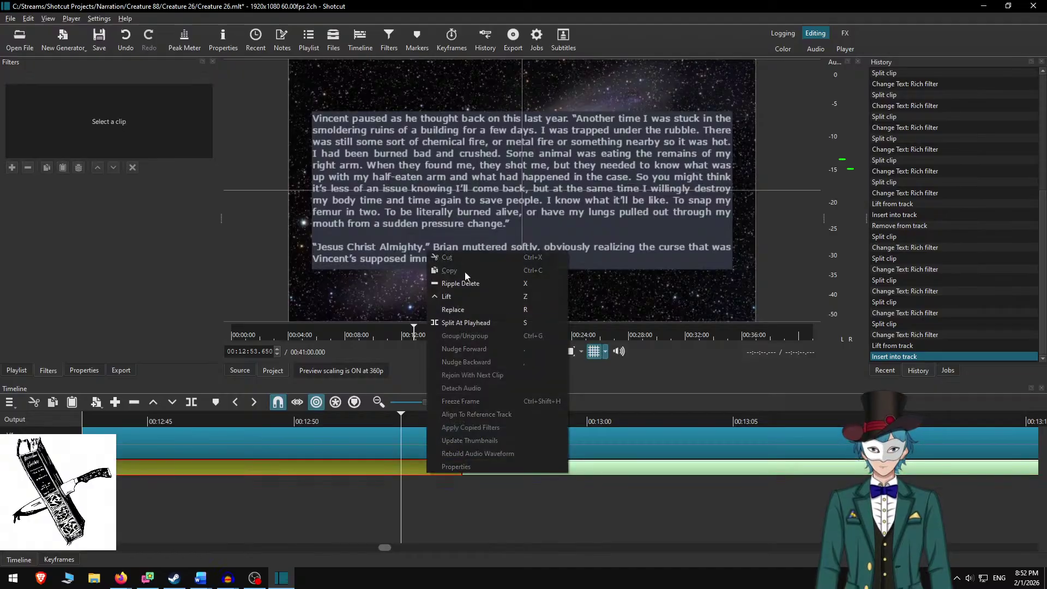
click(454, 286)
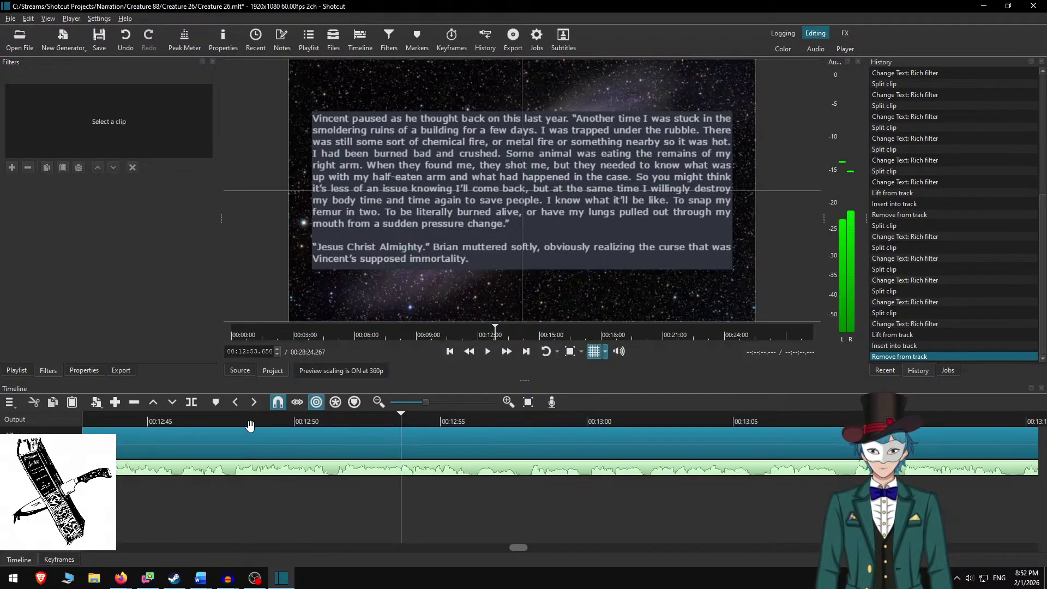
Play the replaced narration from about 12:45.7 and split the background image clip at 13:14.633, selecting its second part.
click(152, 423)
click(486, 354)
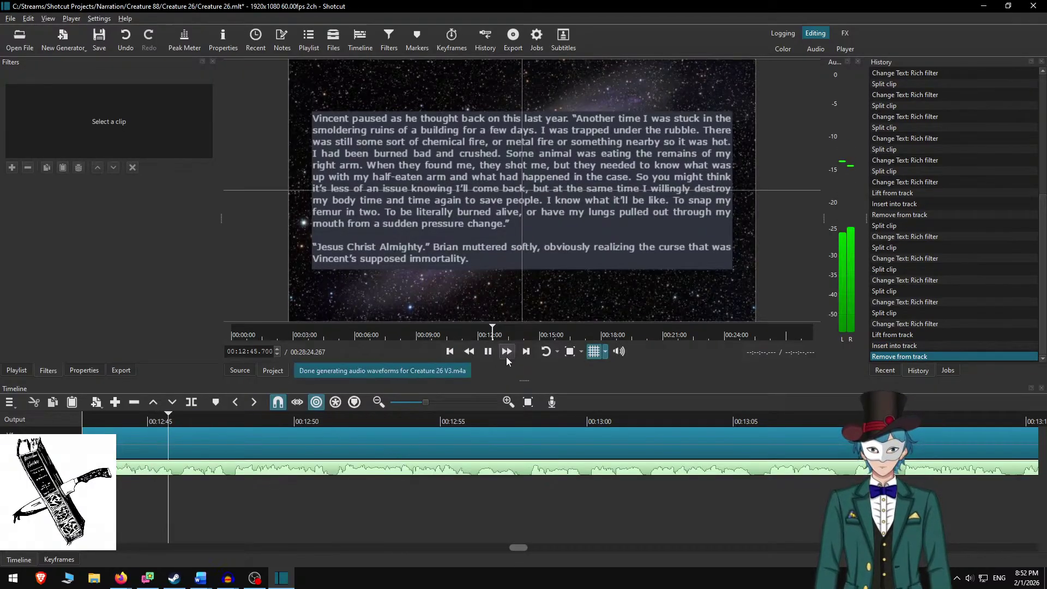
click(507, 356)
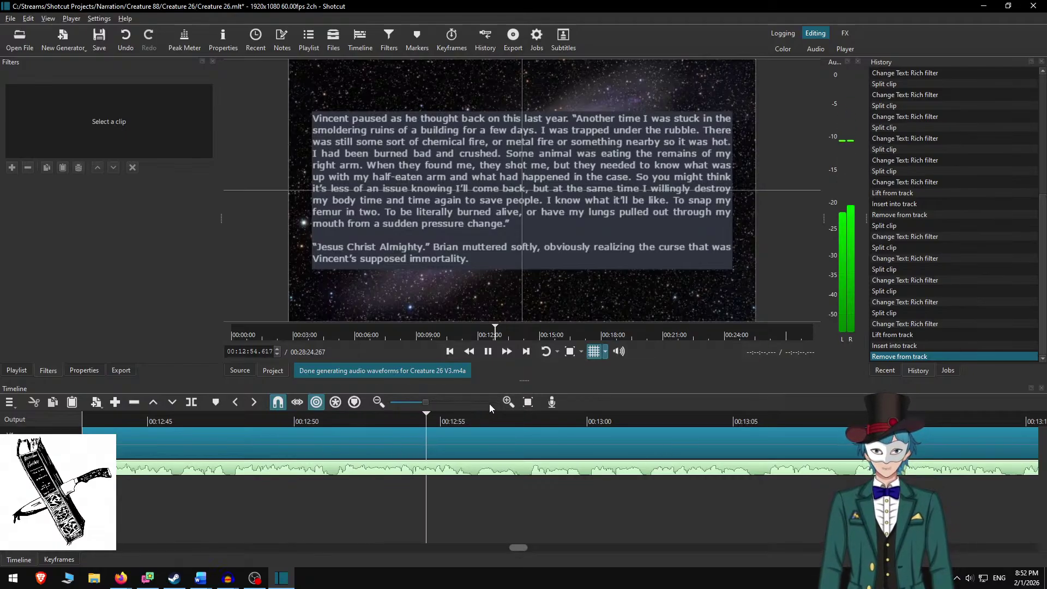
scroll(489, 403, down, 1)
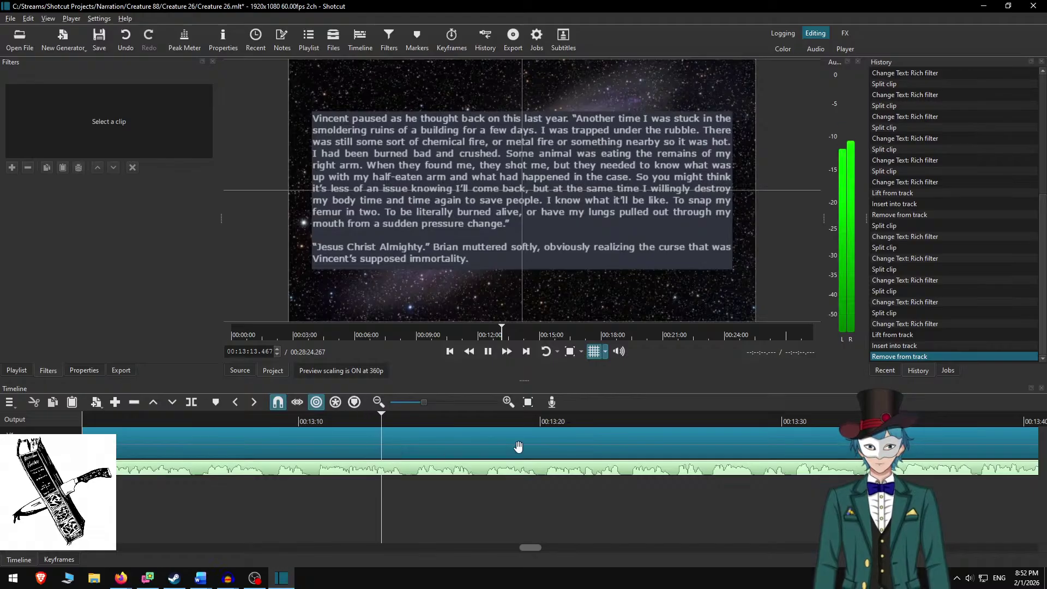
key(space)
key(s)
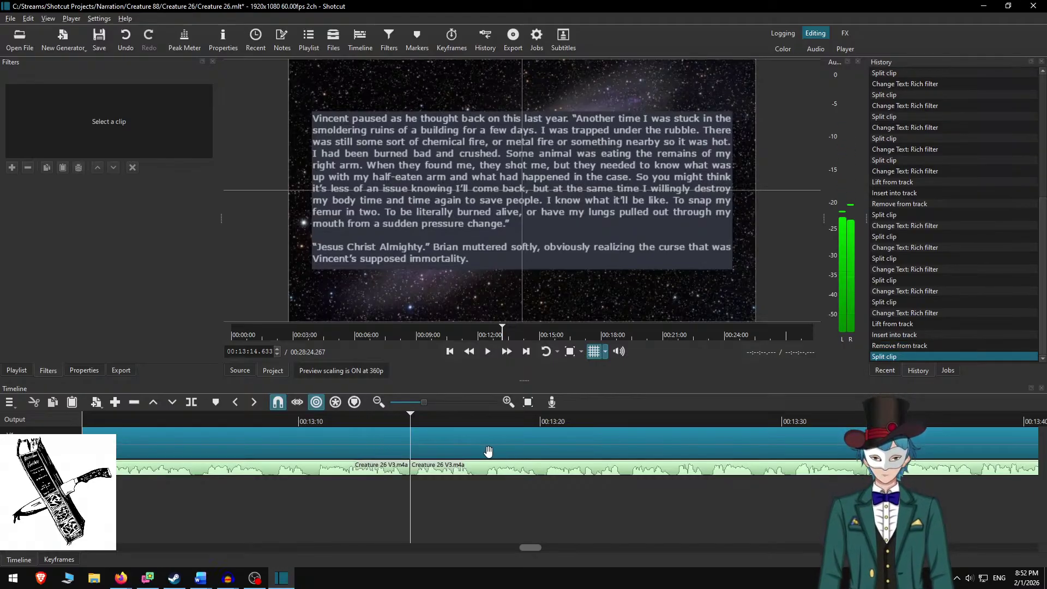
key(Up)
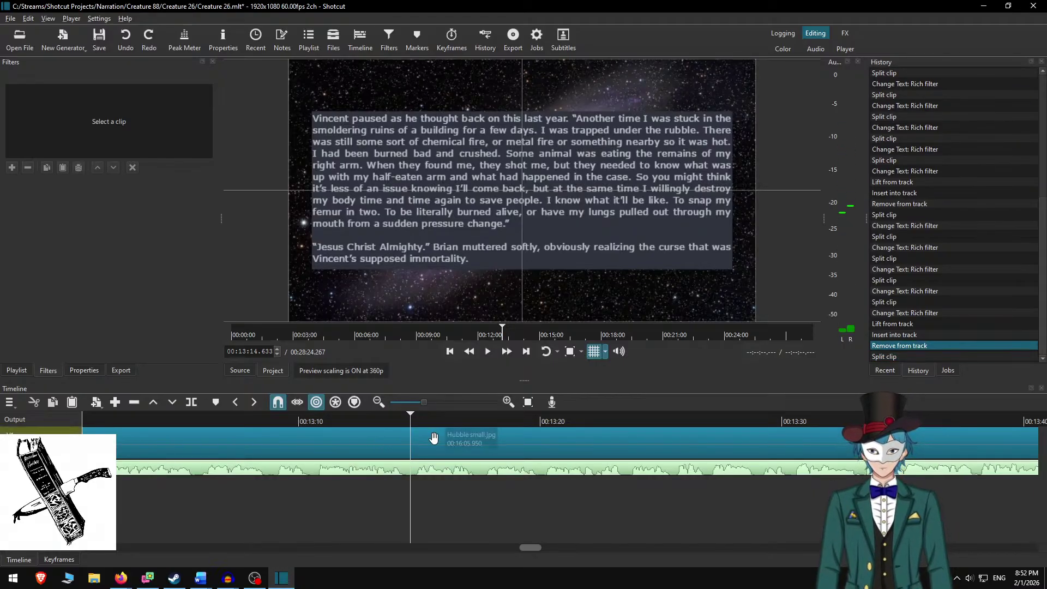
key(s)
click(434, 438)
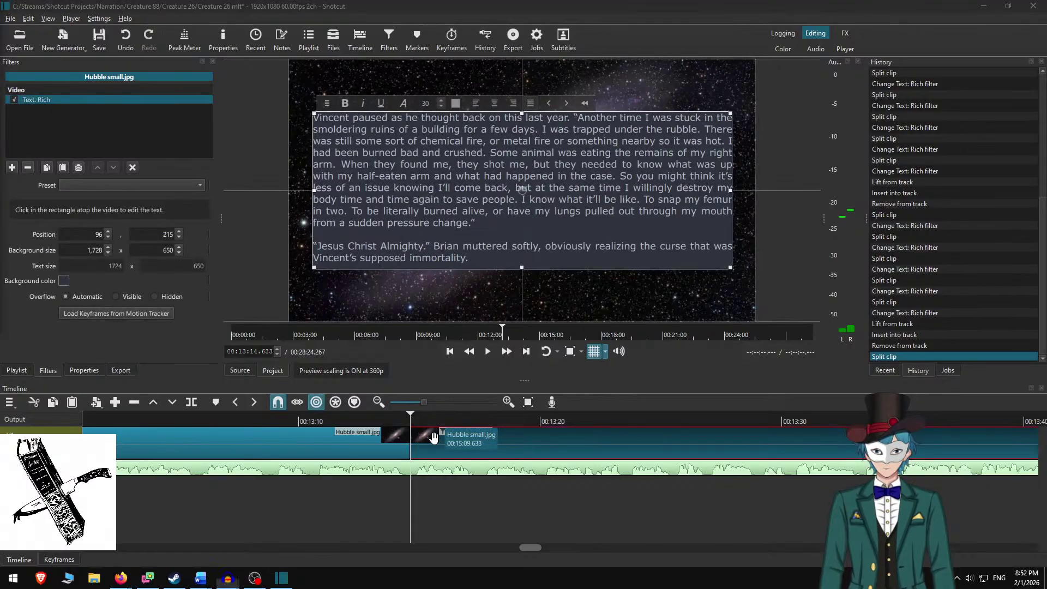
key(alt+Tab)
key(alt+Tab)
key(alt+Tab)
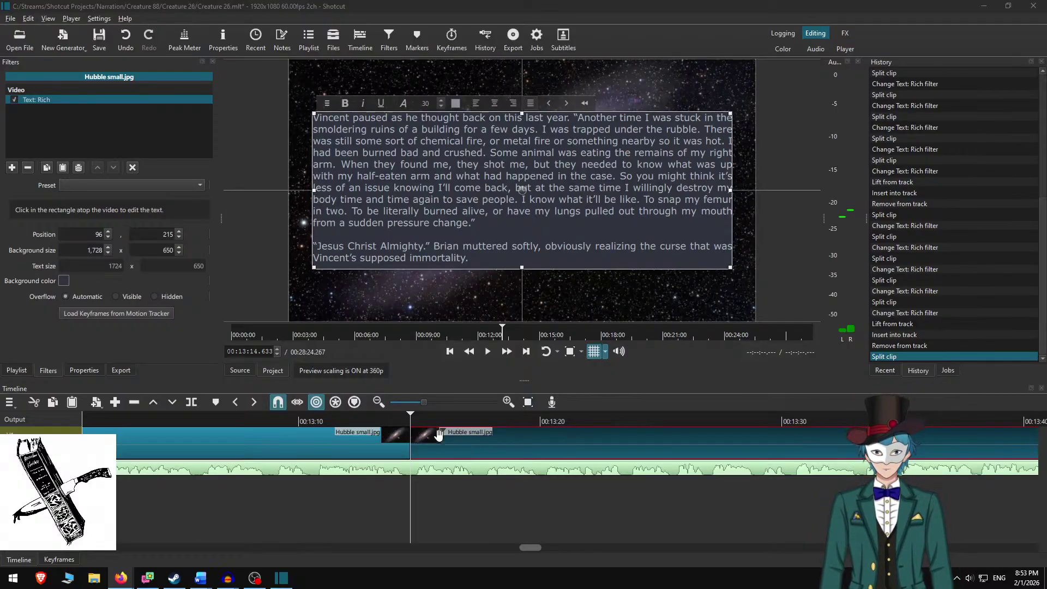
click(355, 421)
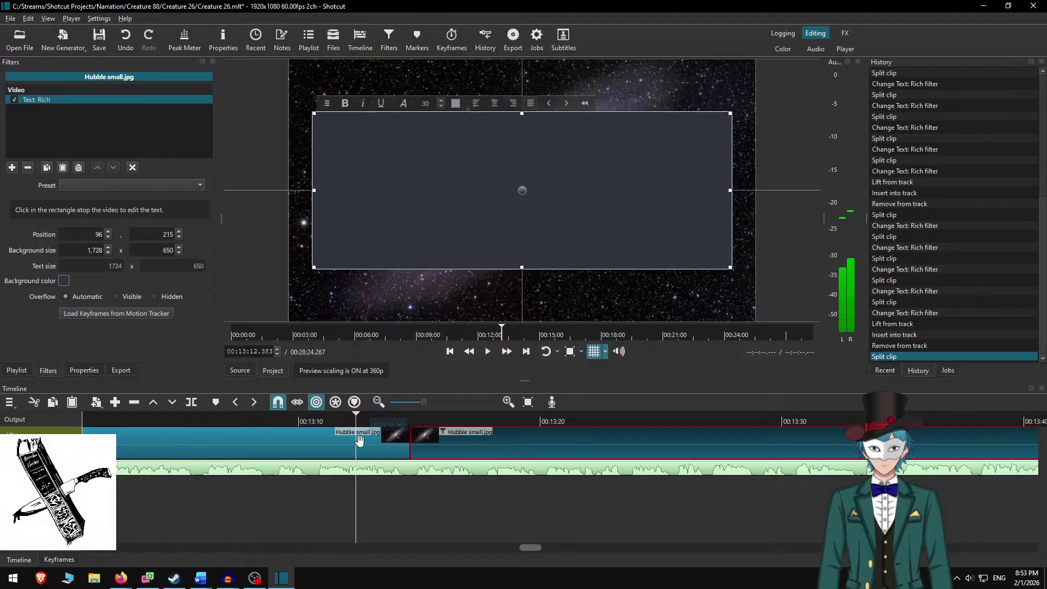
click(453, 434)
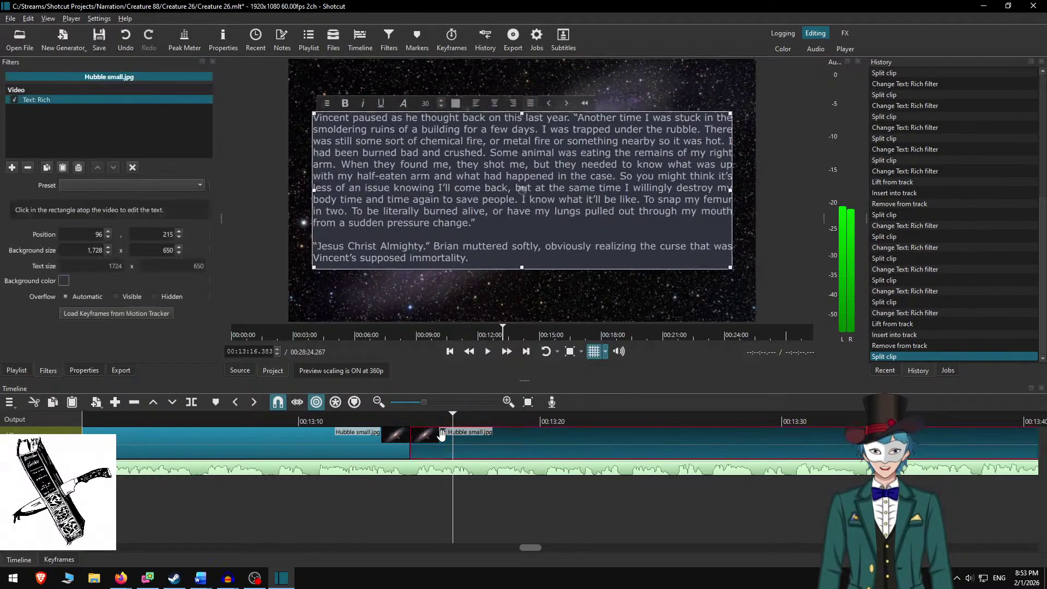
Switch to the Word manuscript, delete the selected used passage, and copy the next four paragraphs, ending with “very hard to come by.”.
key(alt+Tab)
key(alt+Tab)
key(alt+Tab)
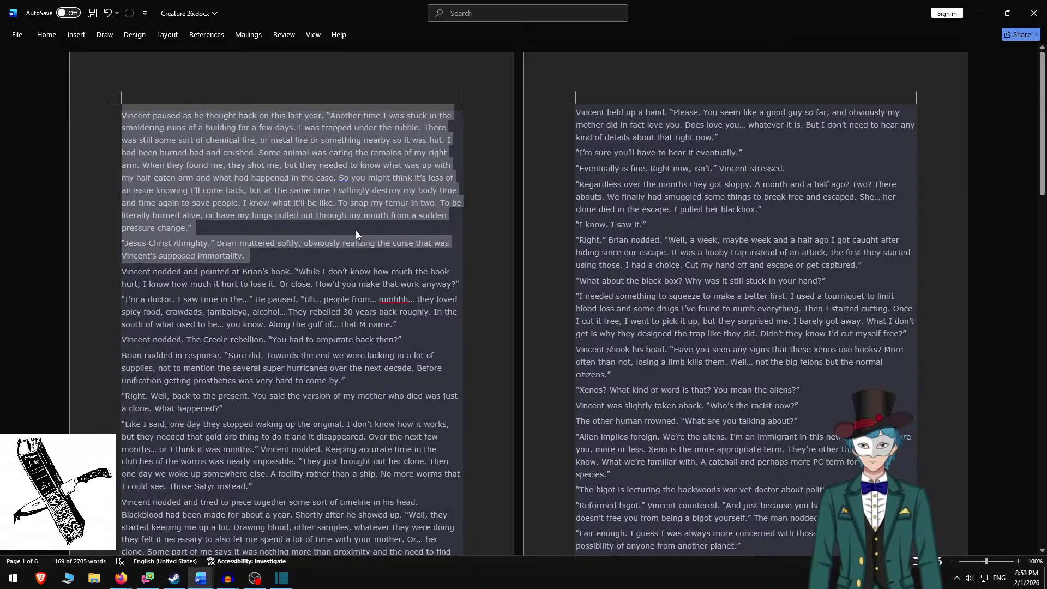
key(Delete)
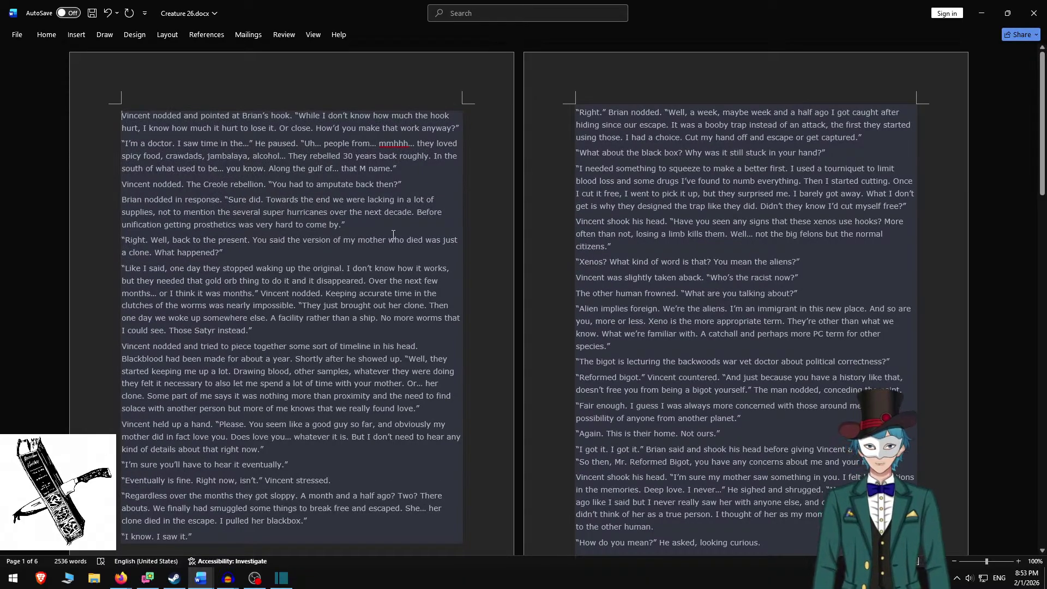
shift+click(371, 229)
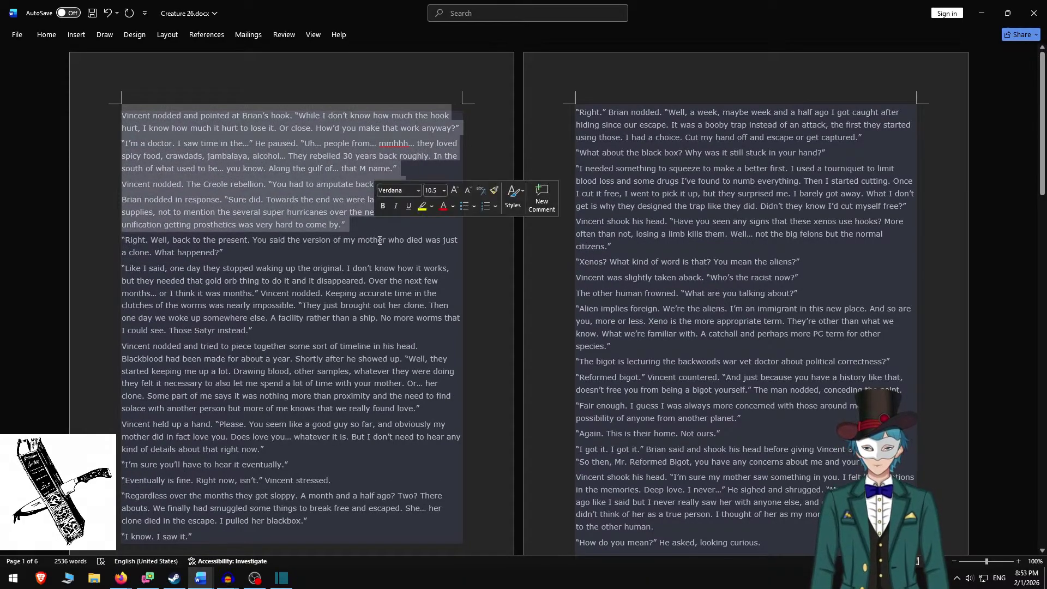
key(ctrl+c)
Return to Shotcut and replace the new clip's rich text with the four copied paragraphs.
key(alt+Tab)
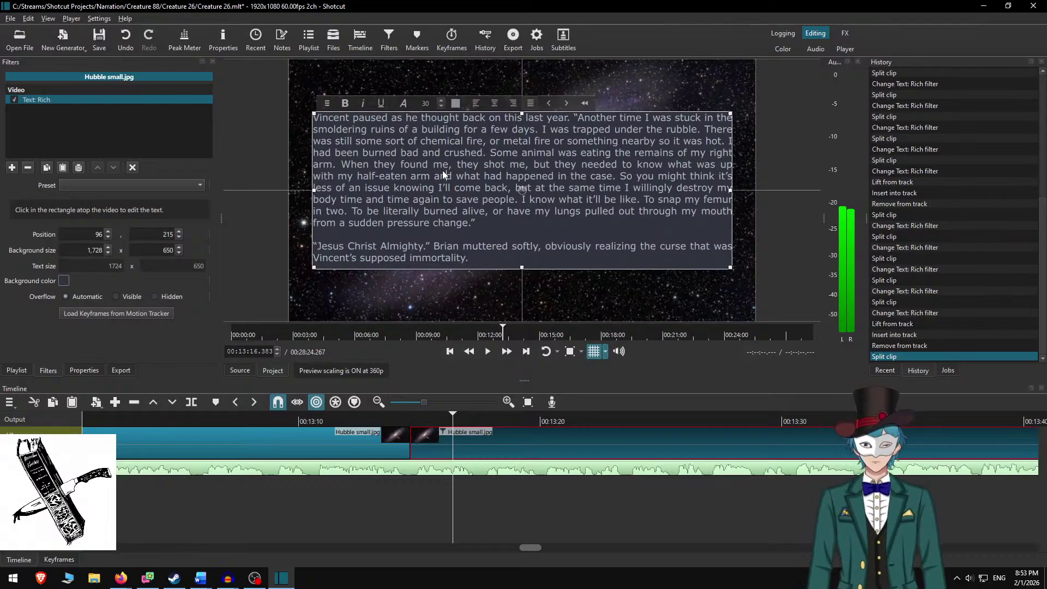
click(443, 170)
key(ctrl+a)
key(ctrl+v)
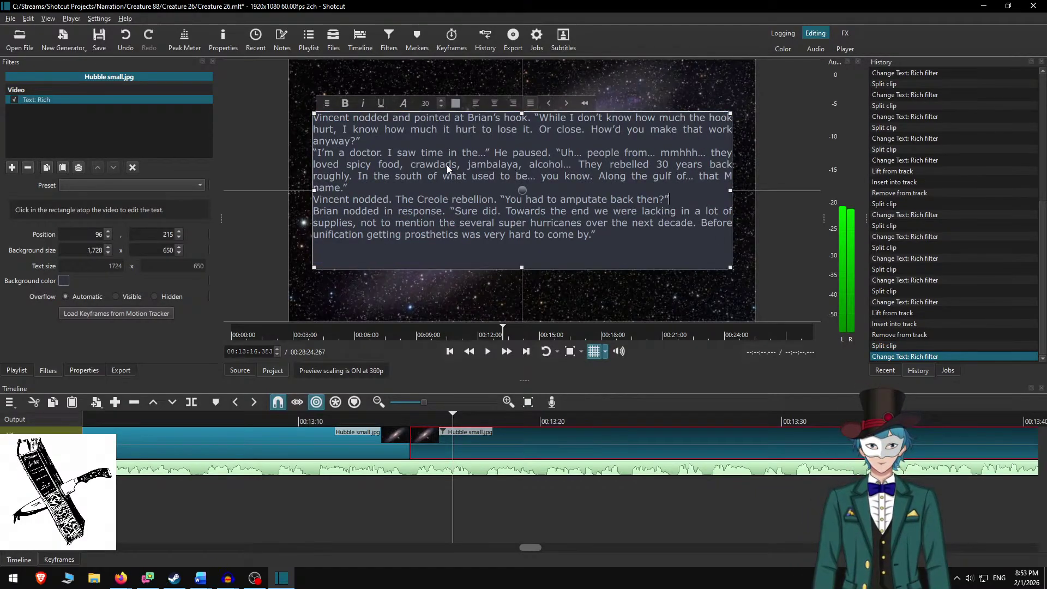
Insert a blank line between each of the four paragraphs in the rich text overlay.
key(Return)
key(Up)
key(Return)
key(Up)
key(Up)
key(Up)
key(Up)
key(Up)
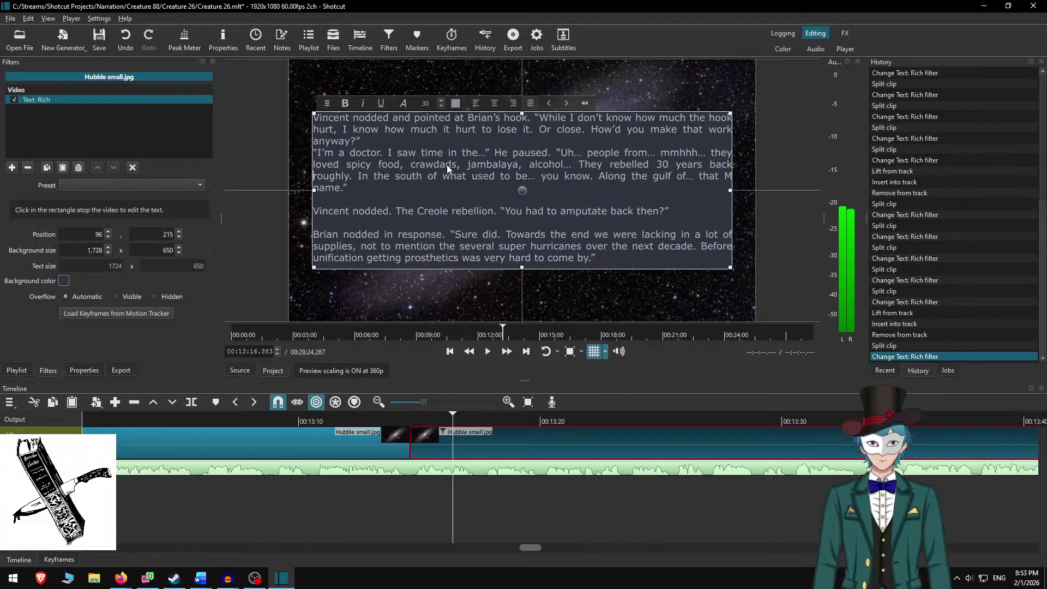
key(Return)
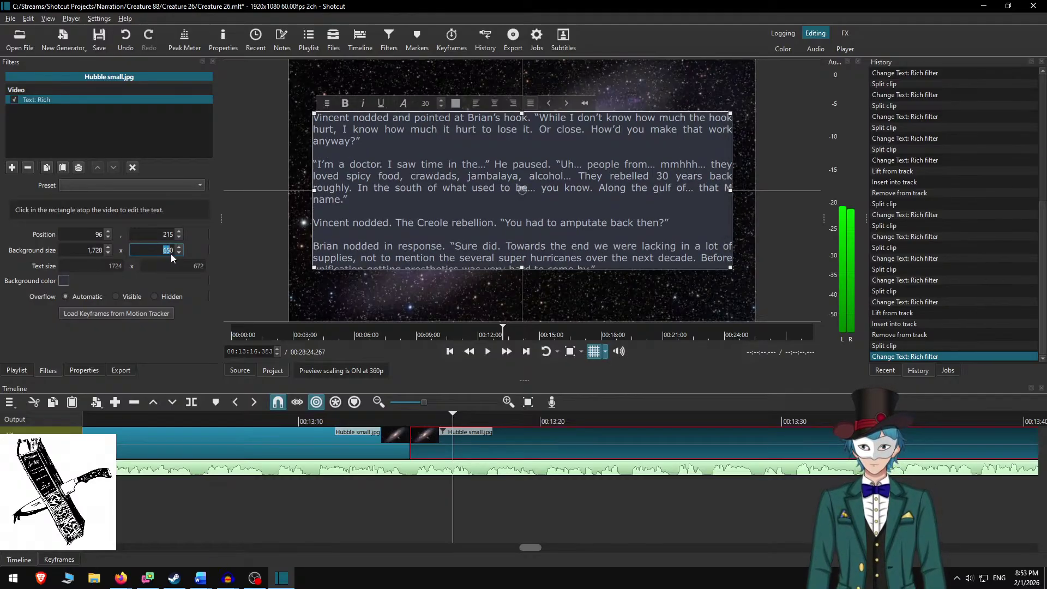
Set the text box's background height to 700 and move the box up to vertical position 190.
text(700)
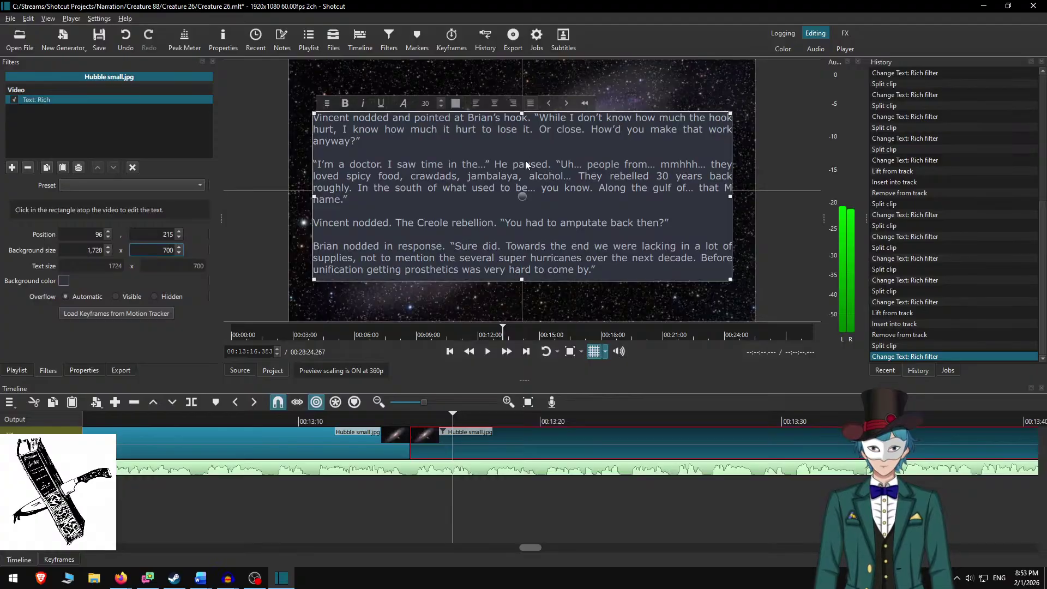
drag(525, 191, 524, 184)
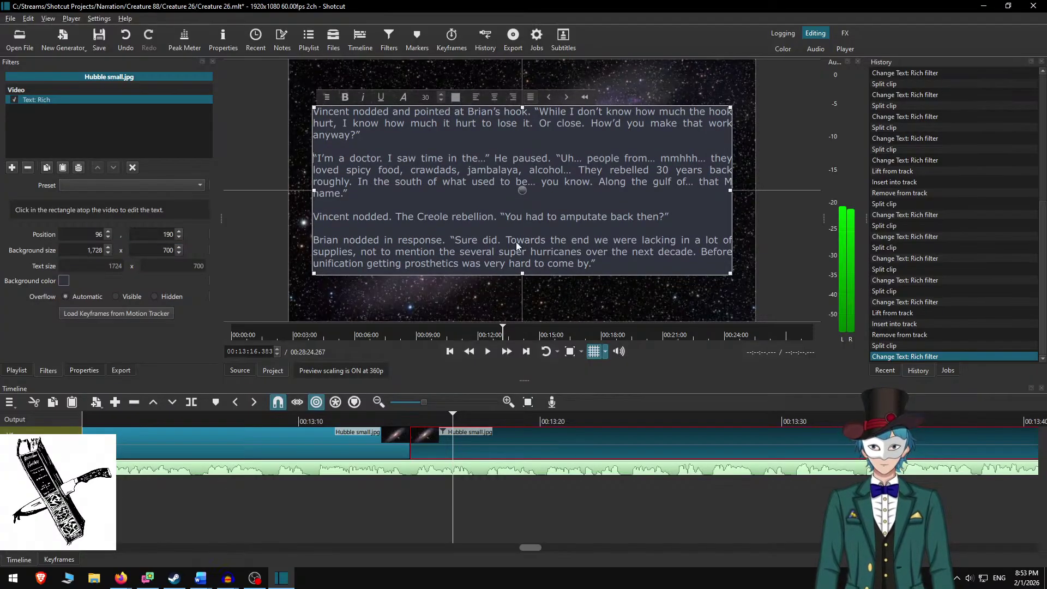
Play the narration from about 13:12.3 and split the background image clip at 14:05.150, selecting its second part.
click(366, 421)
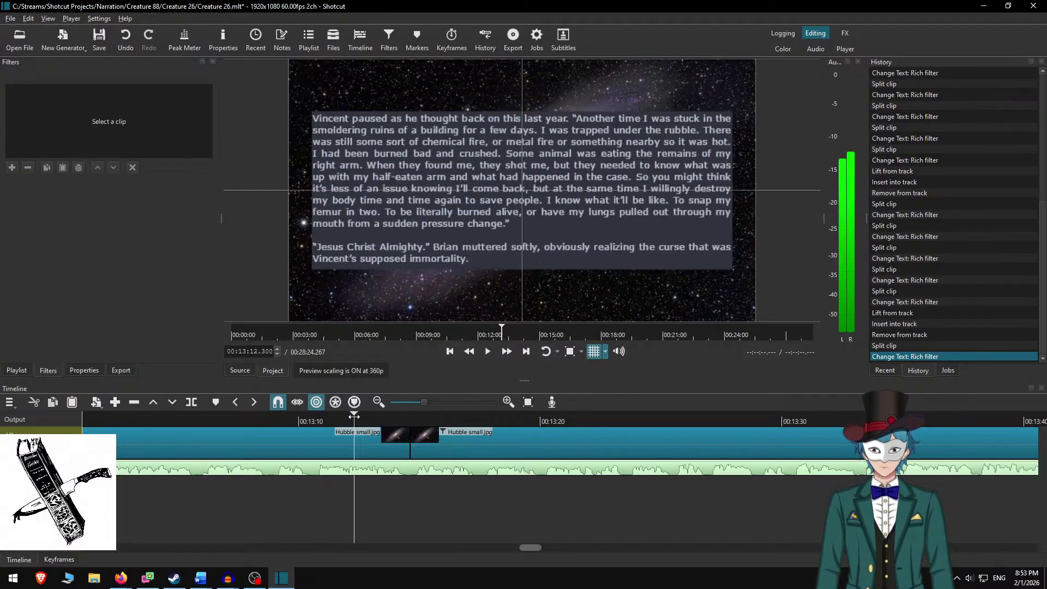
click(487, 351)
click(509, 353)
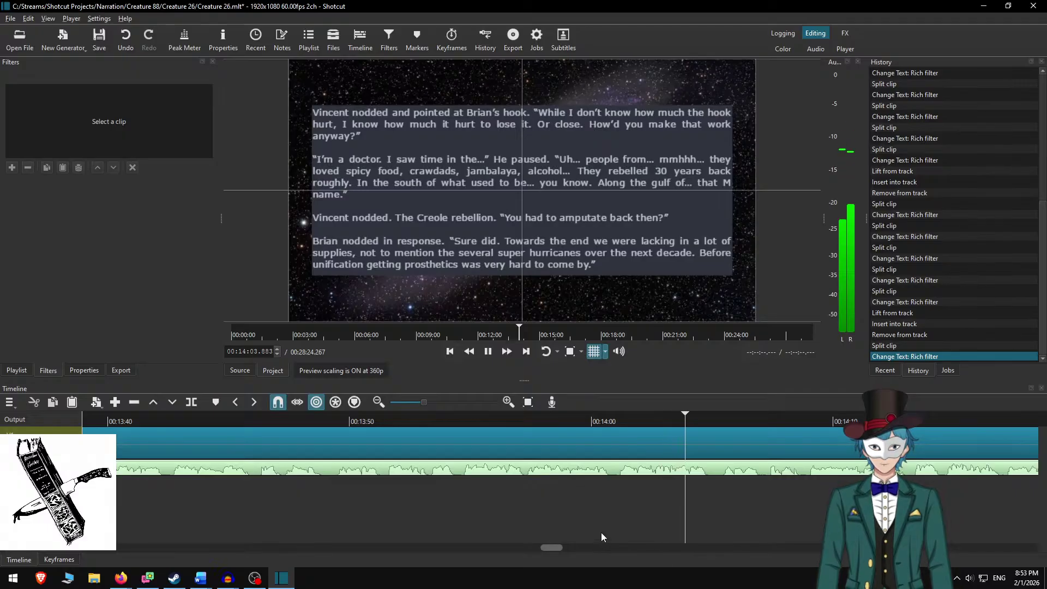
key(space)
key(s)
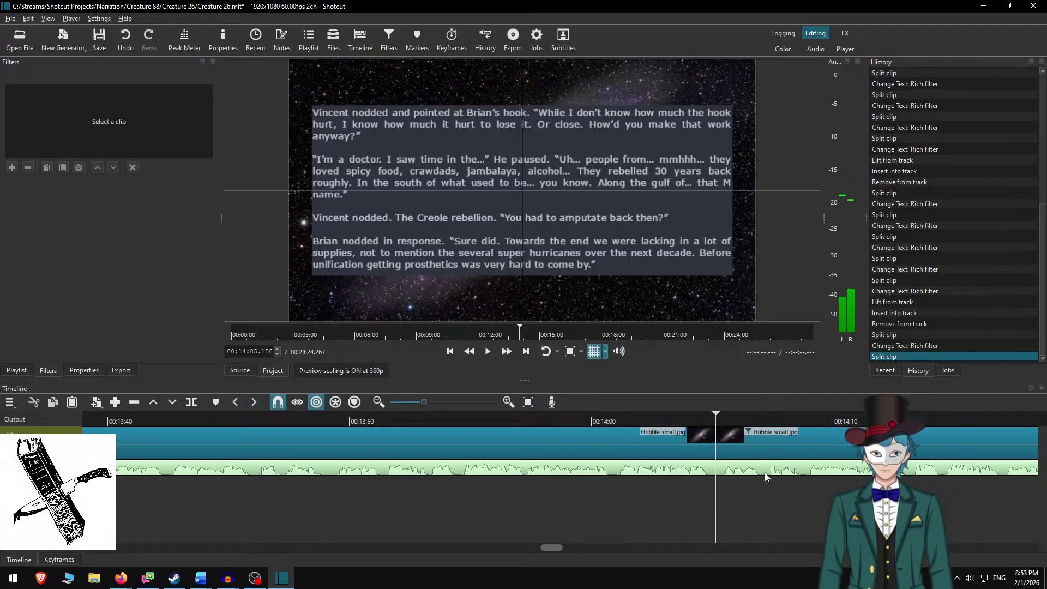
click(756, 434)
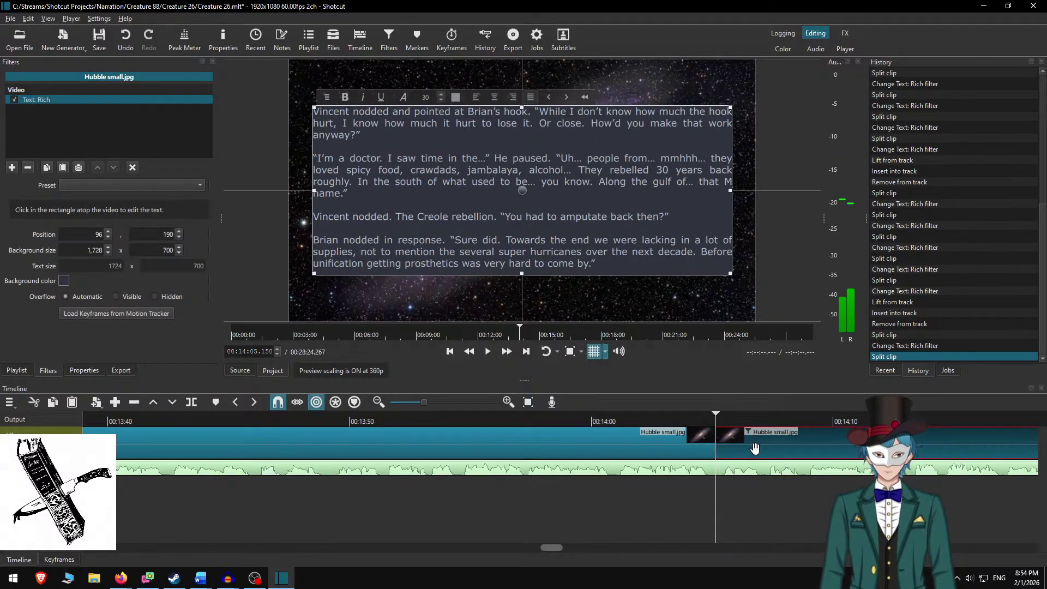
In the Word manuscript, cut the selected used passage and select the next two paragraphs for copying, ending with “Those Satyr instead.”.
key(alt+Tab)
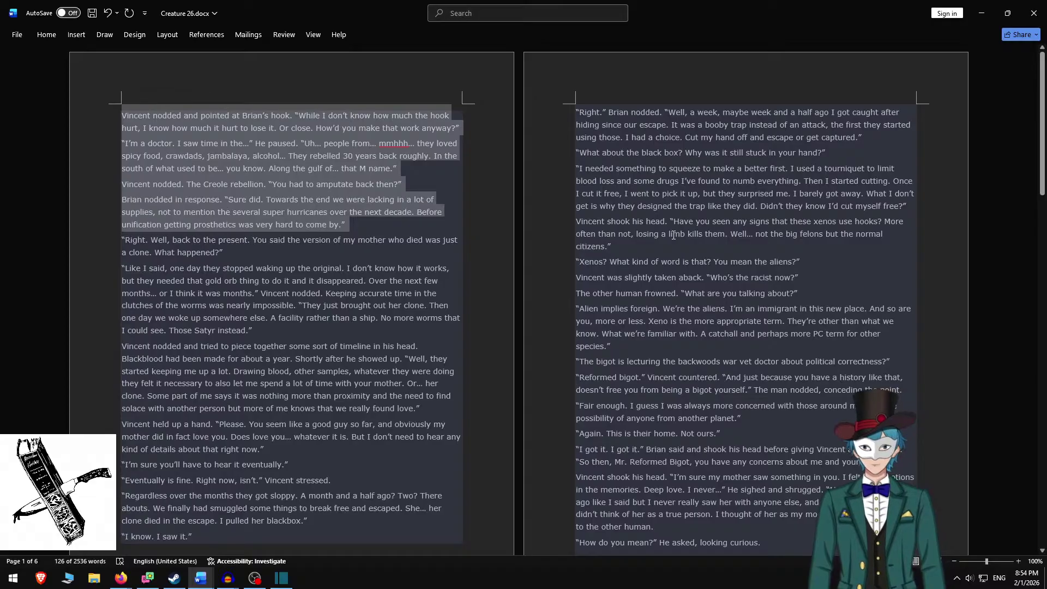
key(ctrl+x)
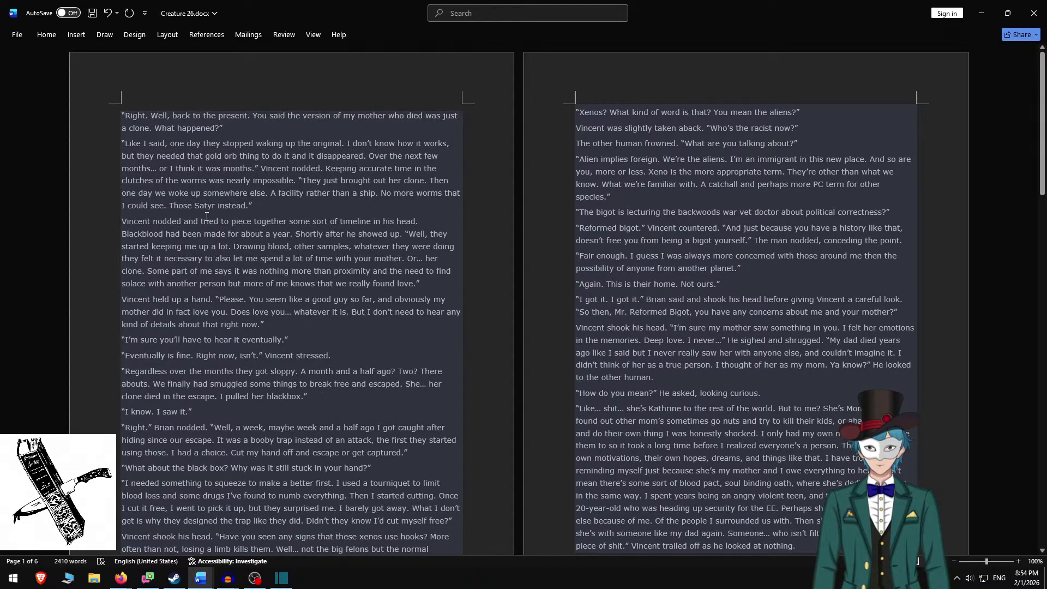
shift+click(279, 208)
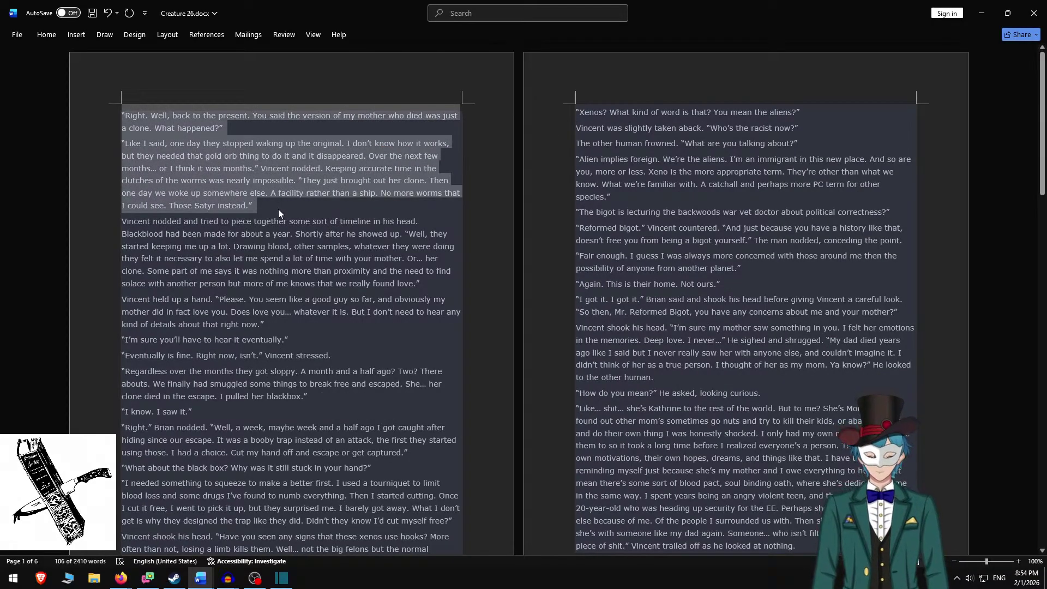
Back in Shotcut, replace the new clip's rich text with the two manuscript paragraphs and separate them with a blank line.
key(alt+Tab)
key(ctrl+a)
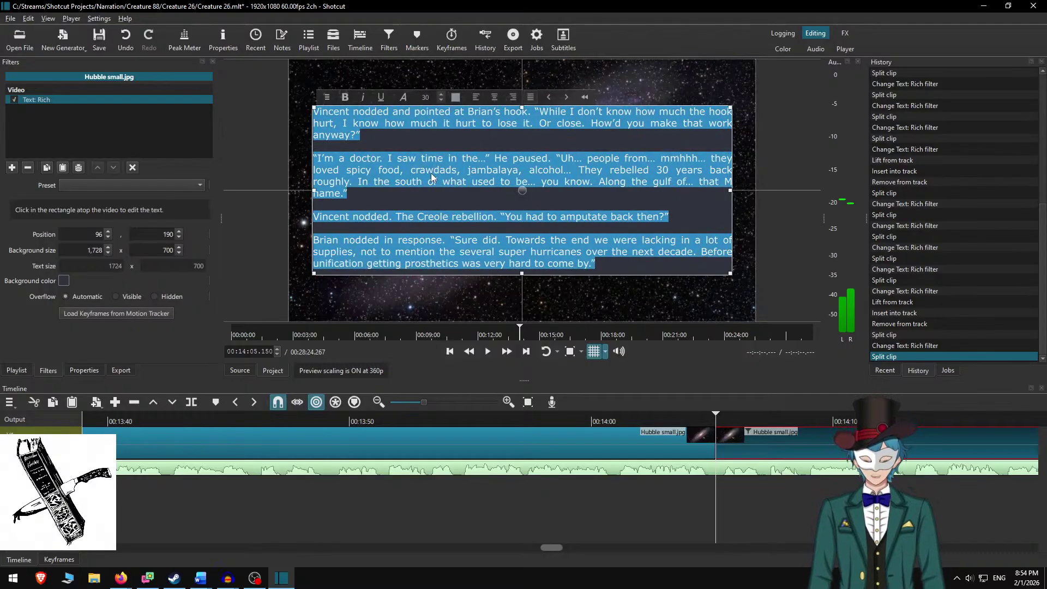
key(ctrl+v)
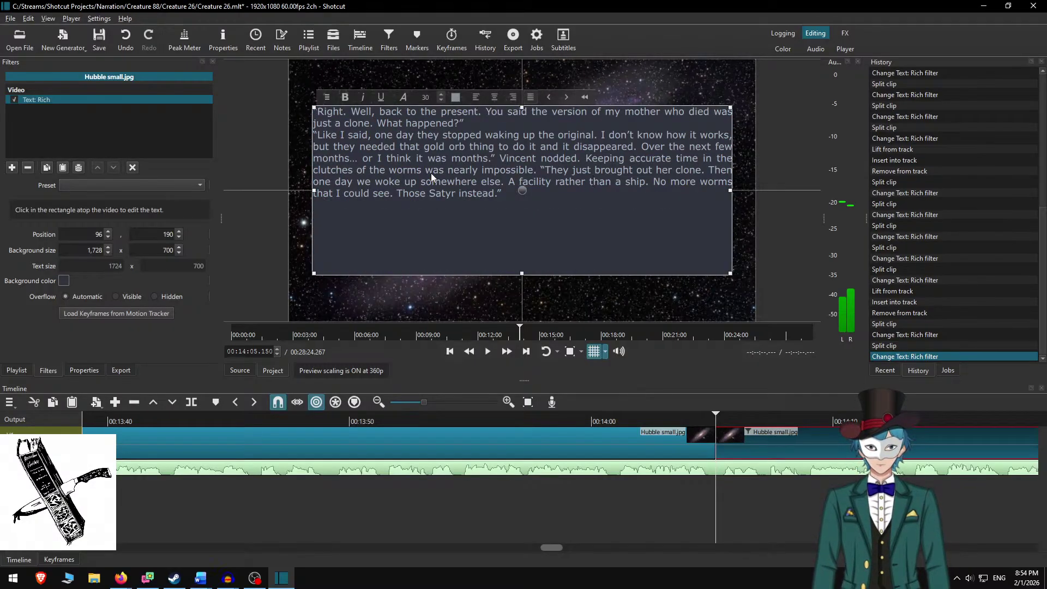
key(Return)
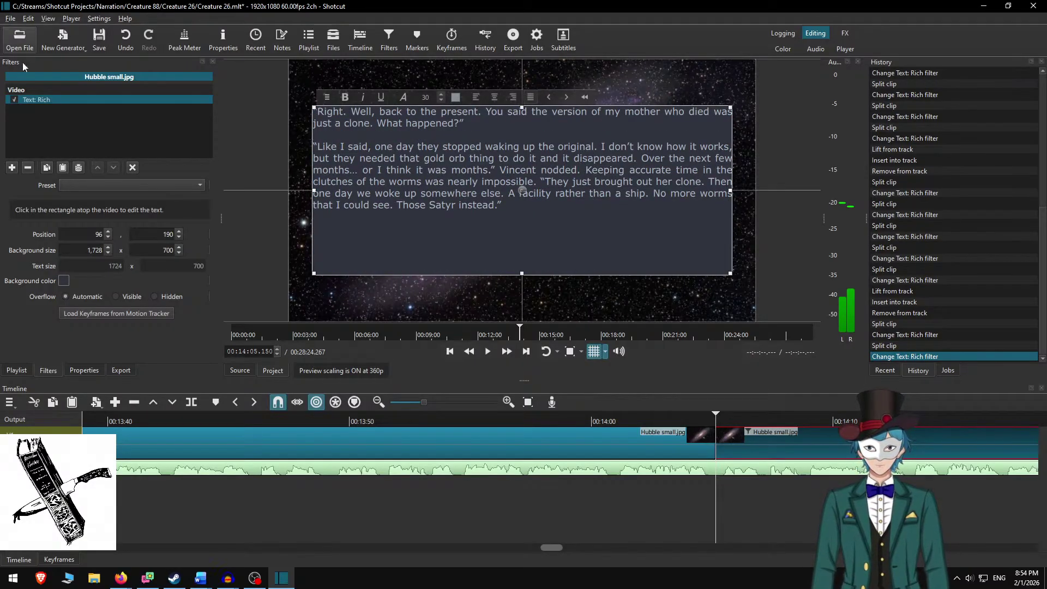
Set the background height of the two-paragraph text box to 450.
double_click(163, 252)
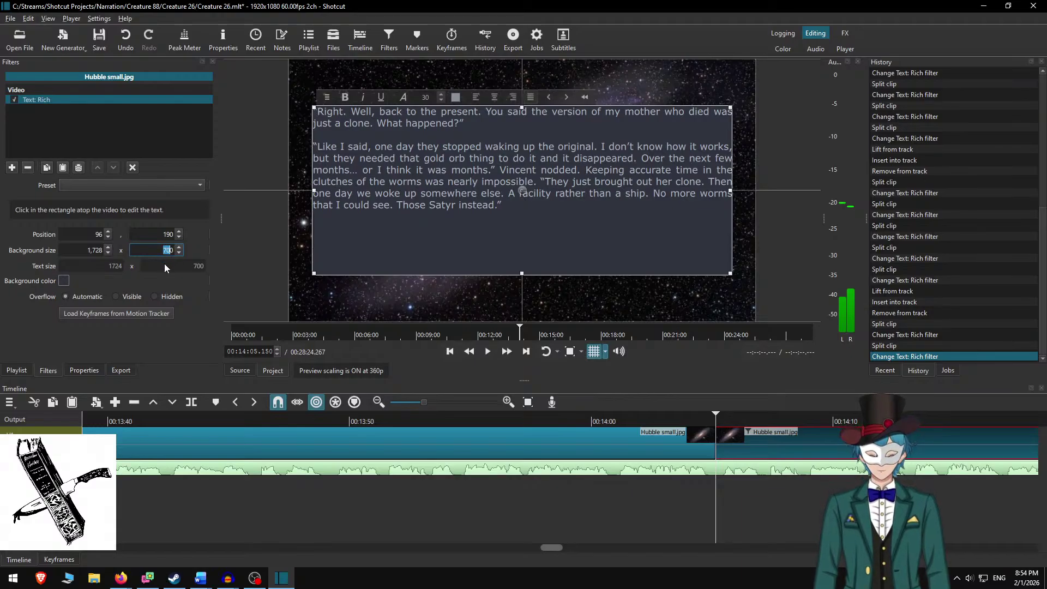
text(450)
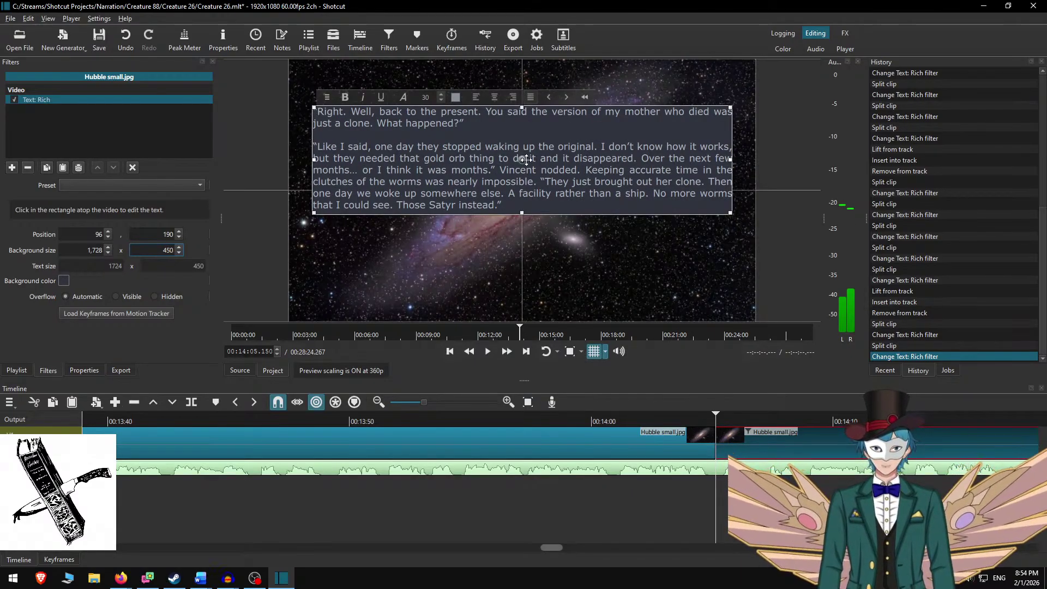
Center the two-paragraph text box vertically in the frame, at vertical position 315.
drag(522, 159, 522, 189)
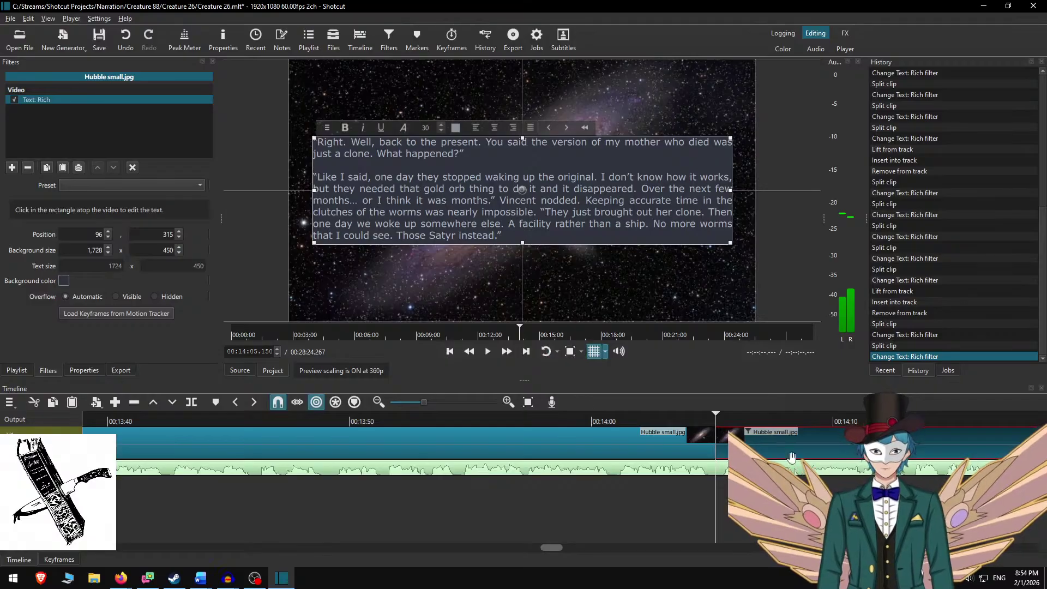
click(525, 509)
Play the narration from about 14:00 and split the background image clip at 14:42.883, selecting its second part.
scroll(483, 524, right, 5)
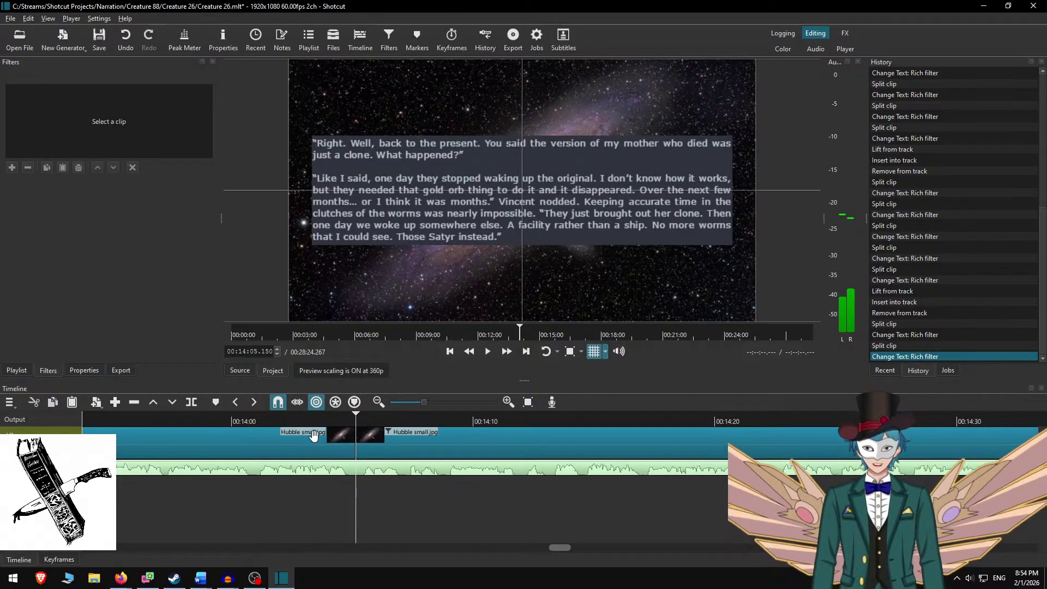
click(254, 419)
key(space)
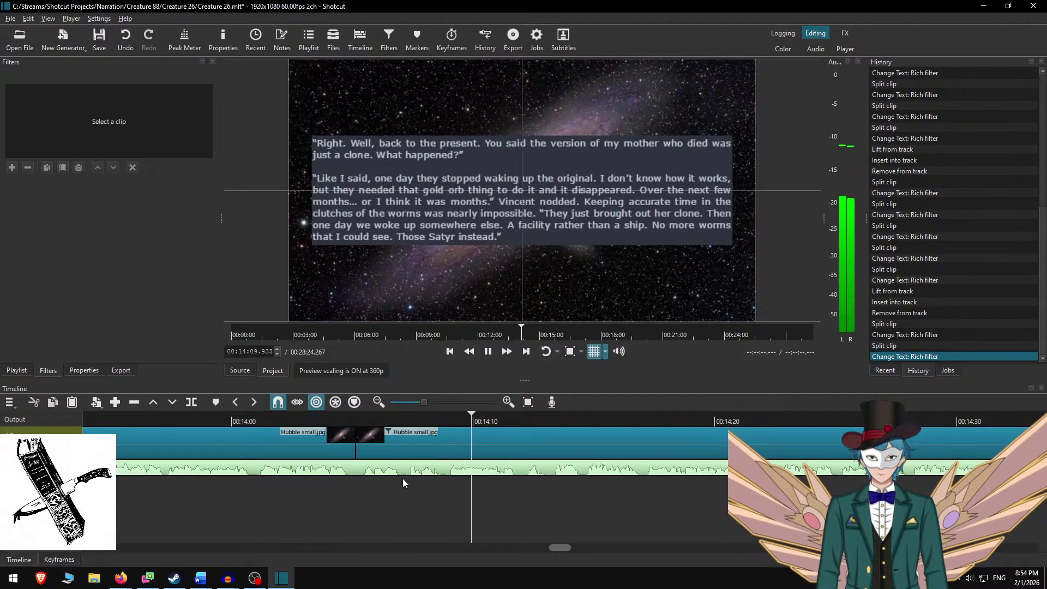
scroll(427, 467, down, 5)
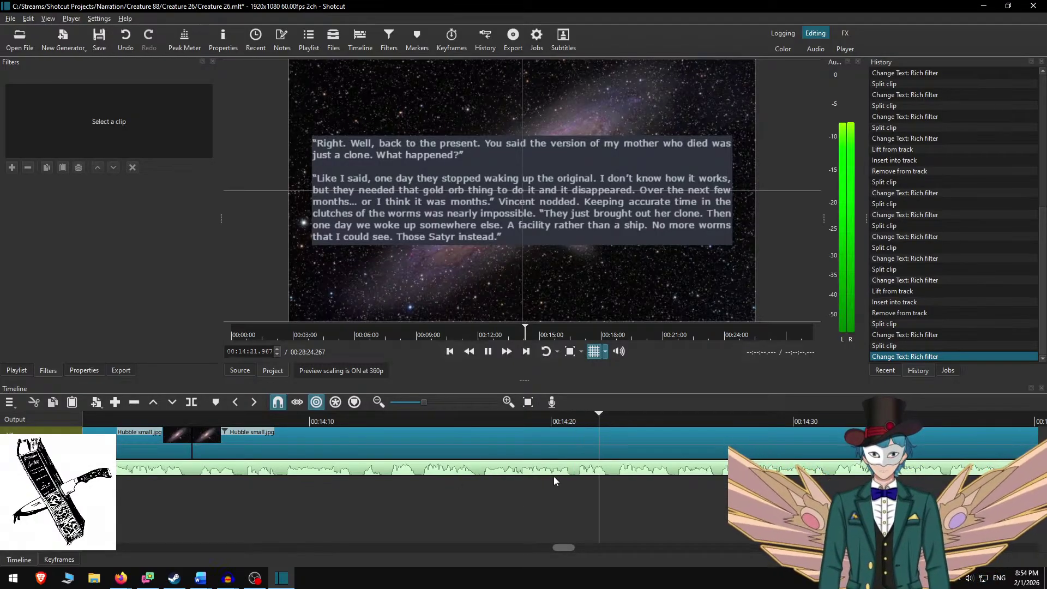
scroll(556, 472, down, 4)
scroll(559, 469, down, 2)
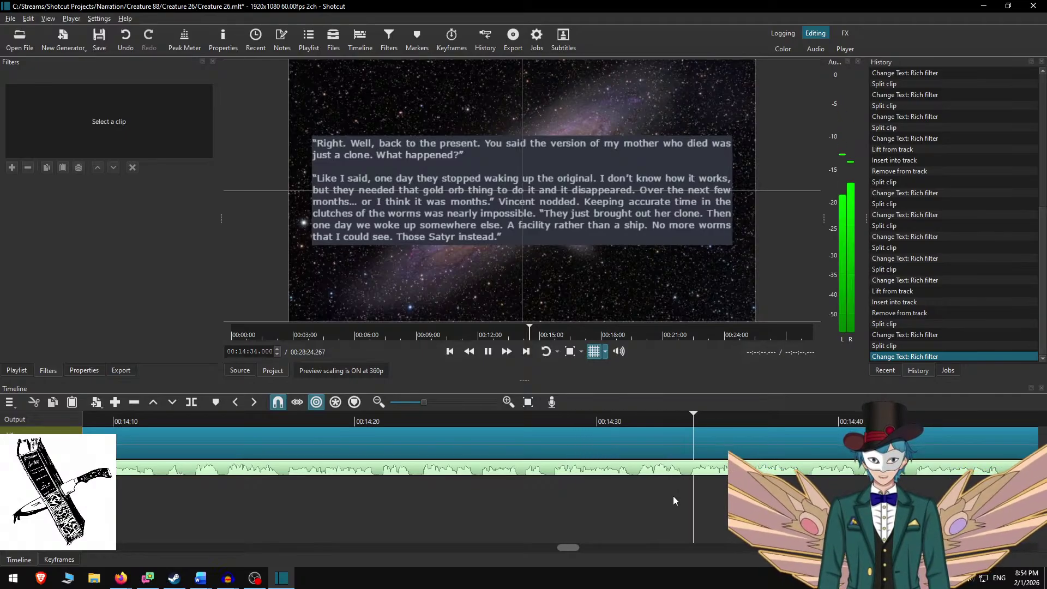
scroll(654, 507, down, 5)
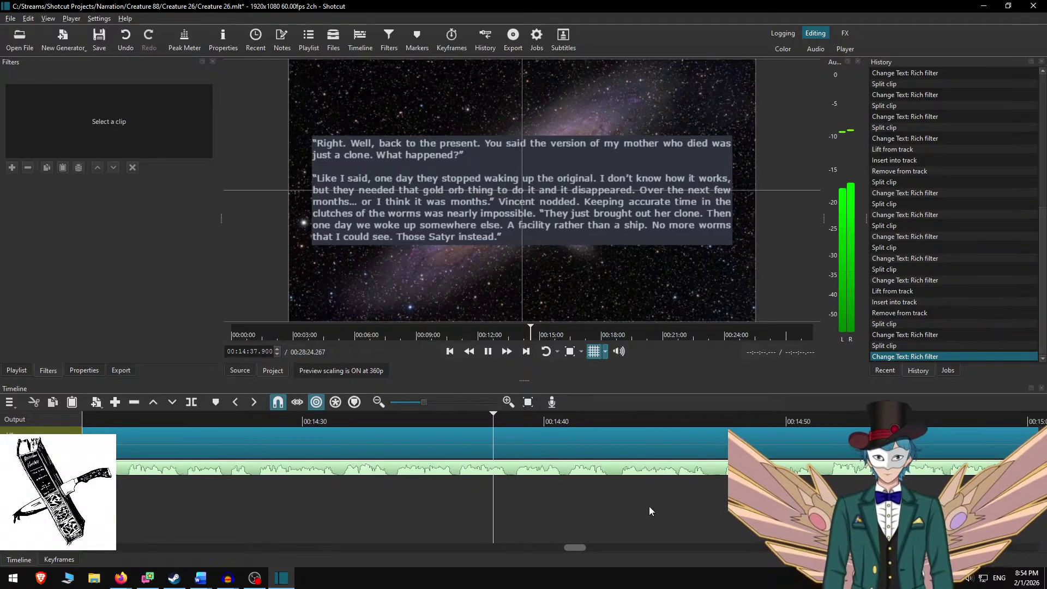
scroll(513, 520, down, 2)
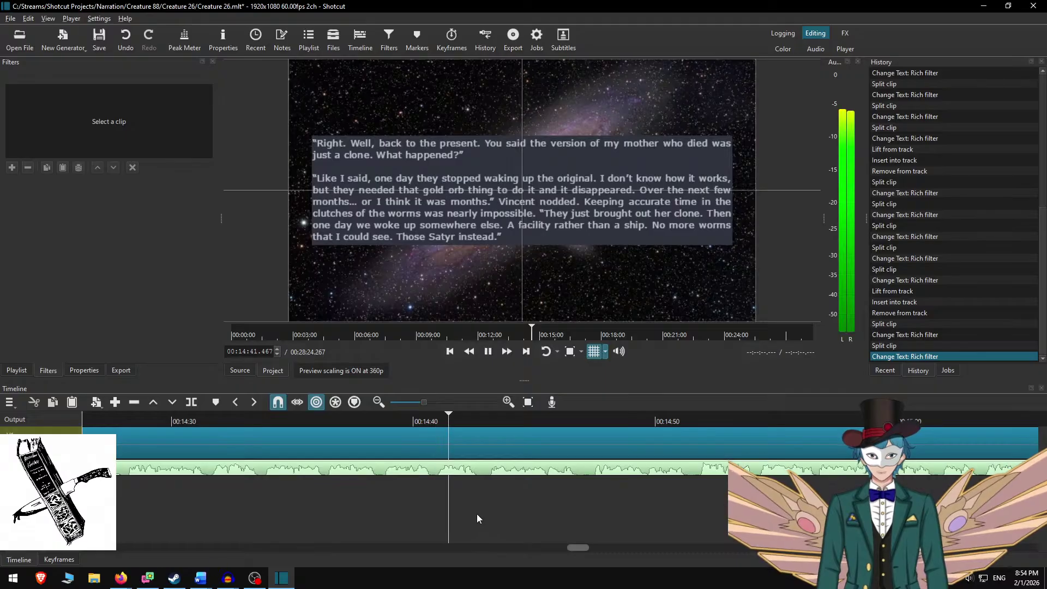
key(space)
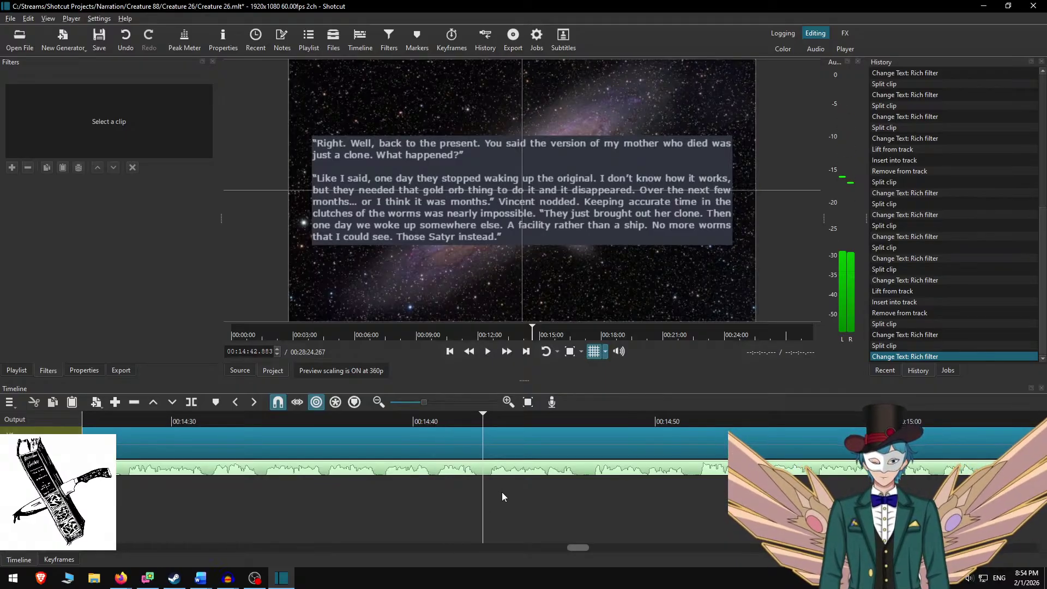
key(s)
click(523, 428)
In the Word manuscript, delete the used passage and select the next three paragraphs for copying, ending with “I’m sure you’ll have to hear it eventually.”.
key(alt+Tab)
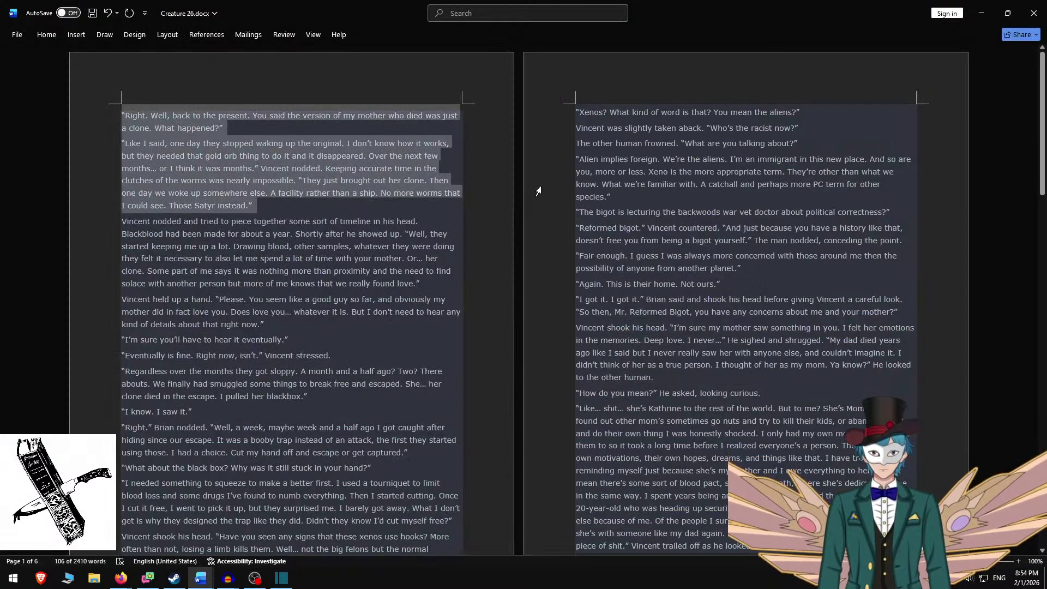
key(BackSpace)
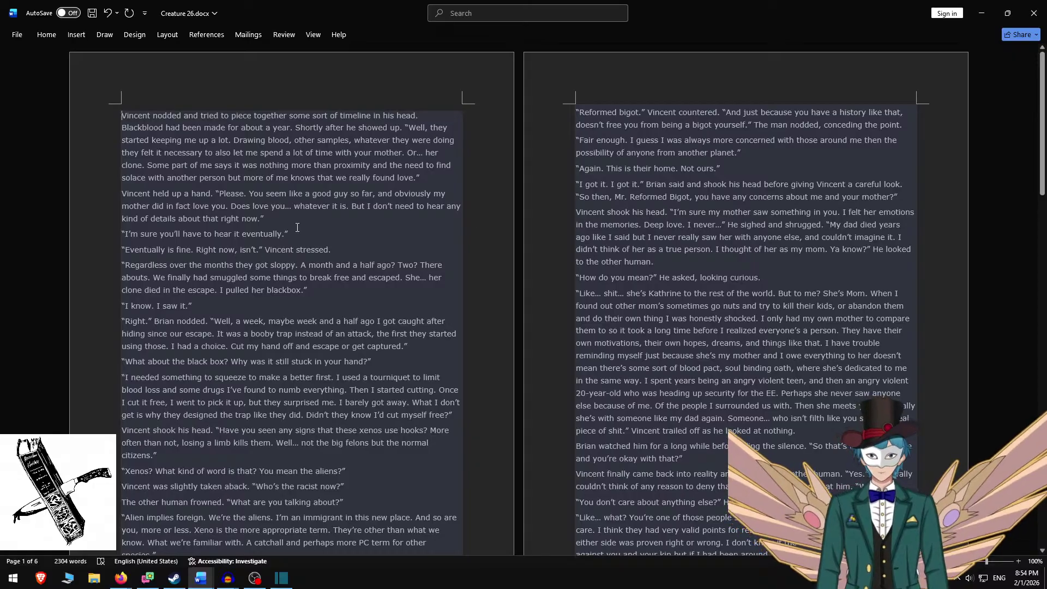
shift+click(304, 232)
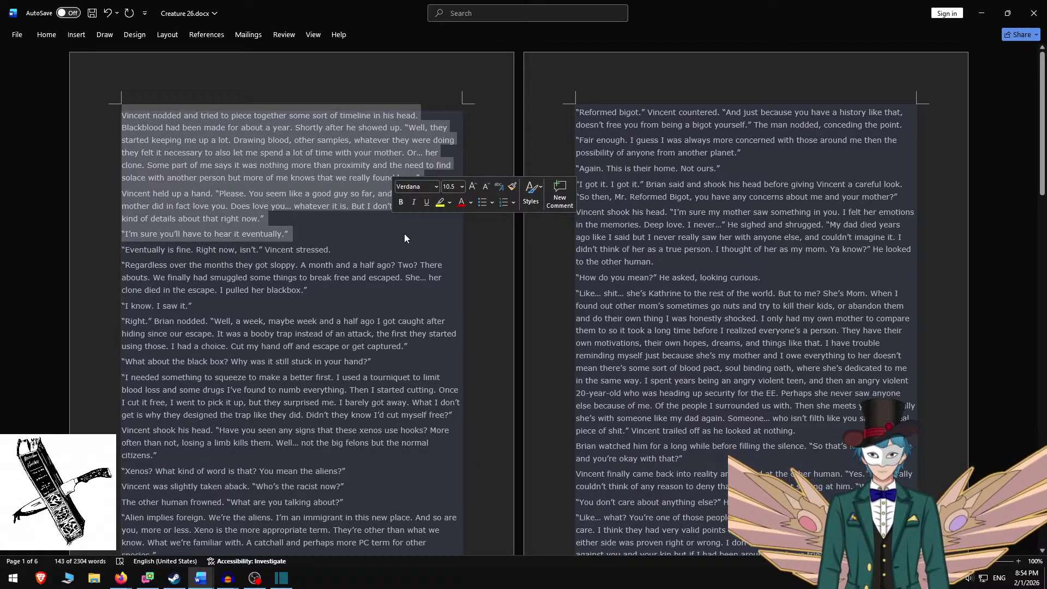
Back in Shotcut, replace the new clip's rich text with the three manuscript paragraphs and separate them with blank lines.
key(alt+Tab)
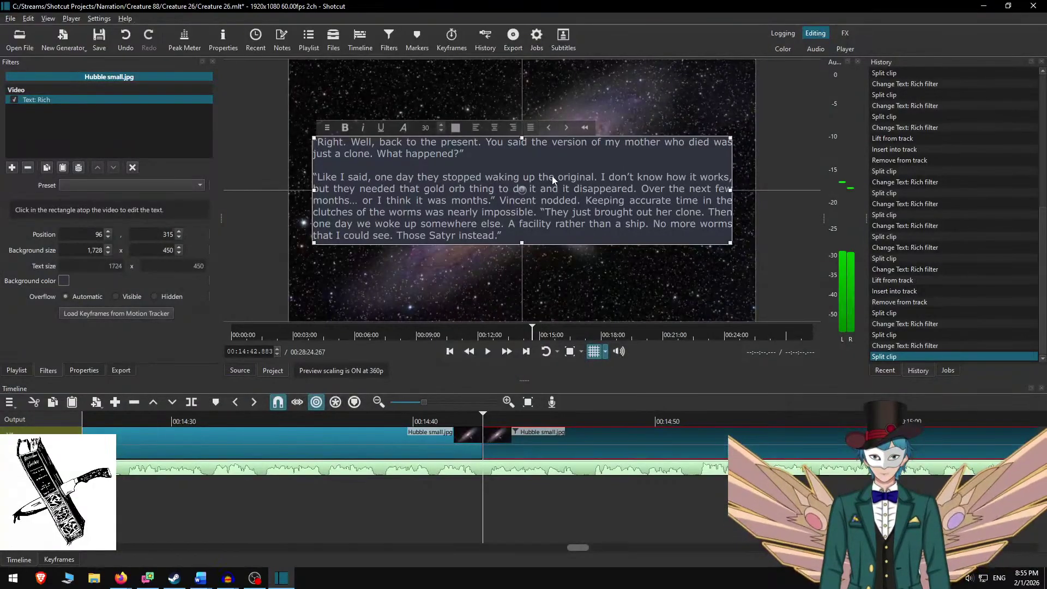
key(ctrl+a)
key(ctrl+v)
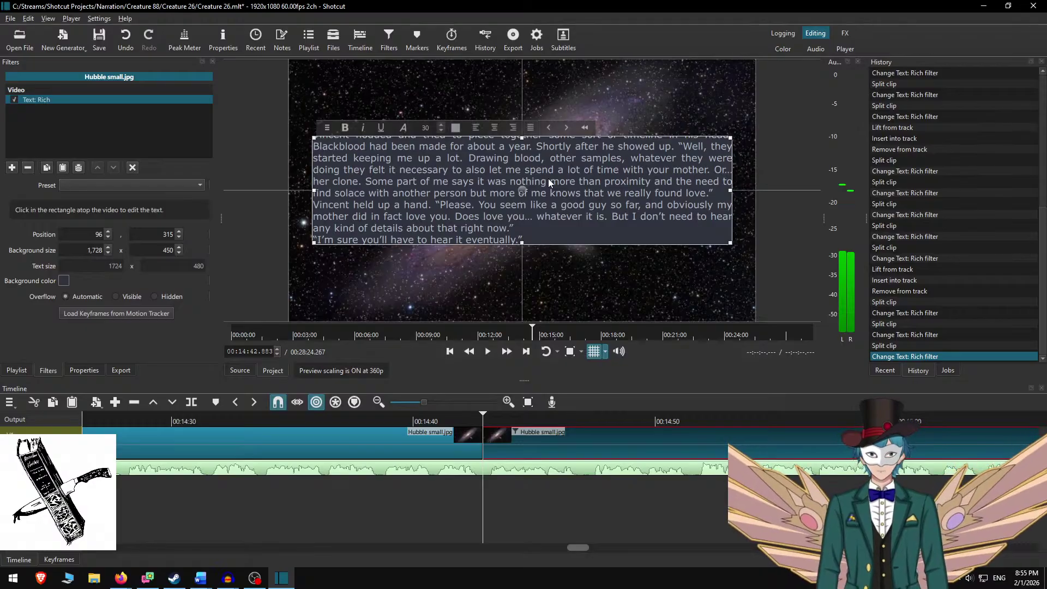
key(ctrl+shift+End)
key(Delete)
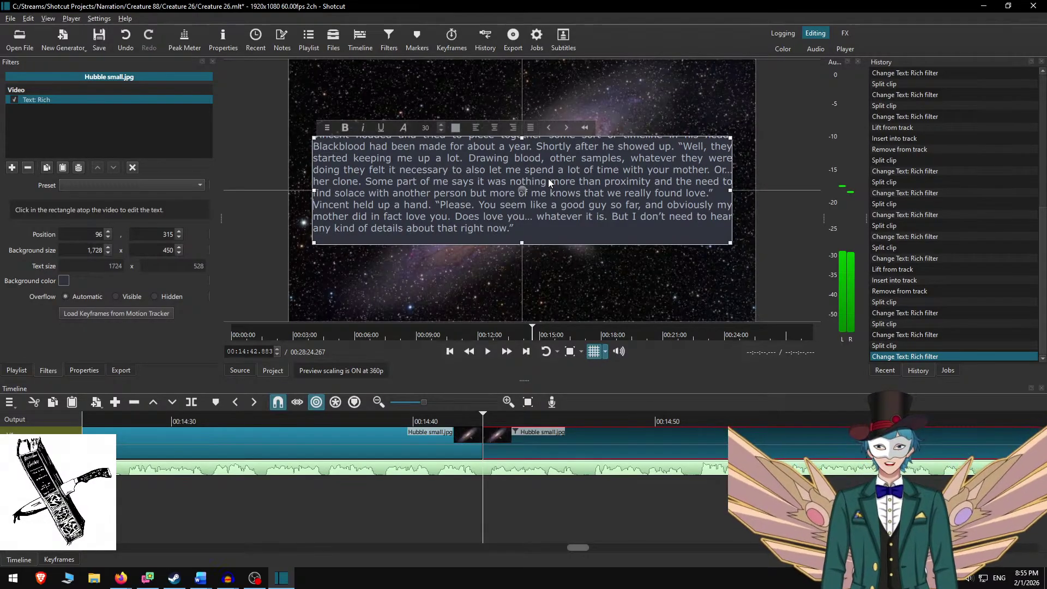
key(Return)
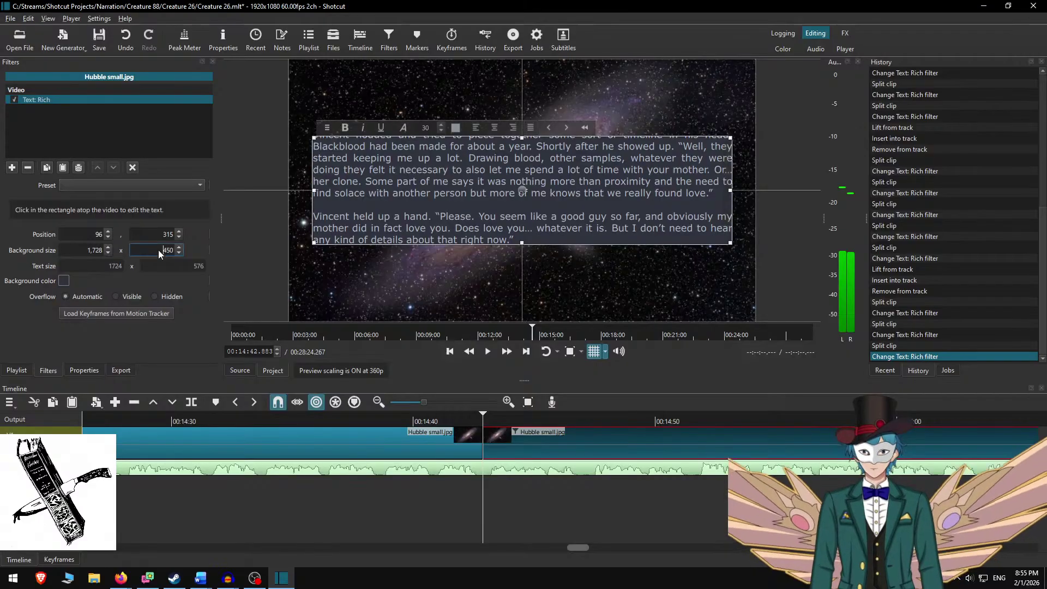
Set the three-paragraph text box's background height to 600 and center it vertically at position 240.
text(600)
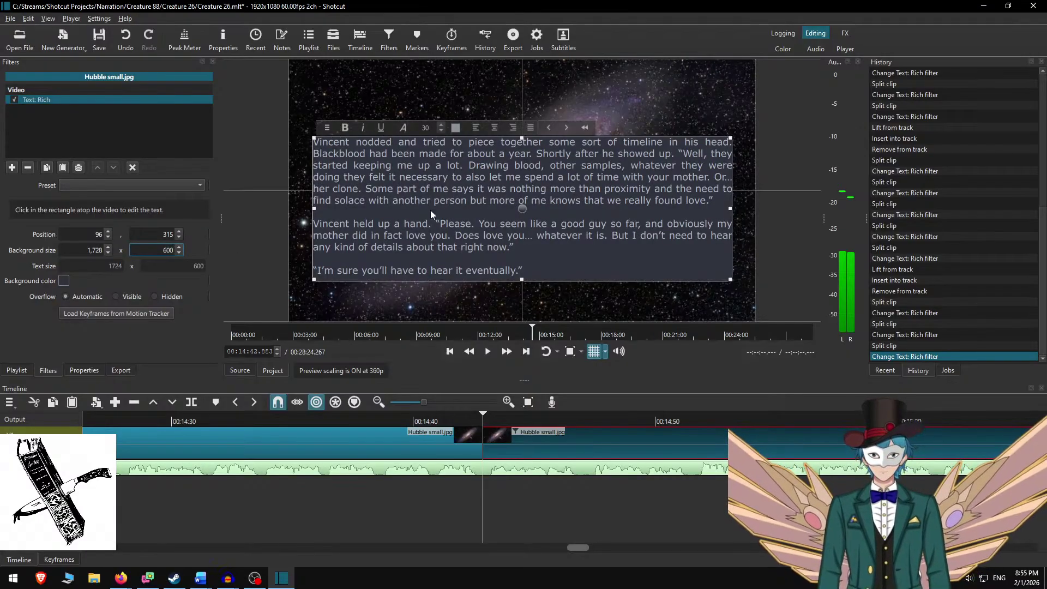
drag(524, 205, 522, 186)
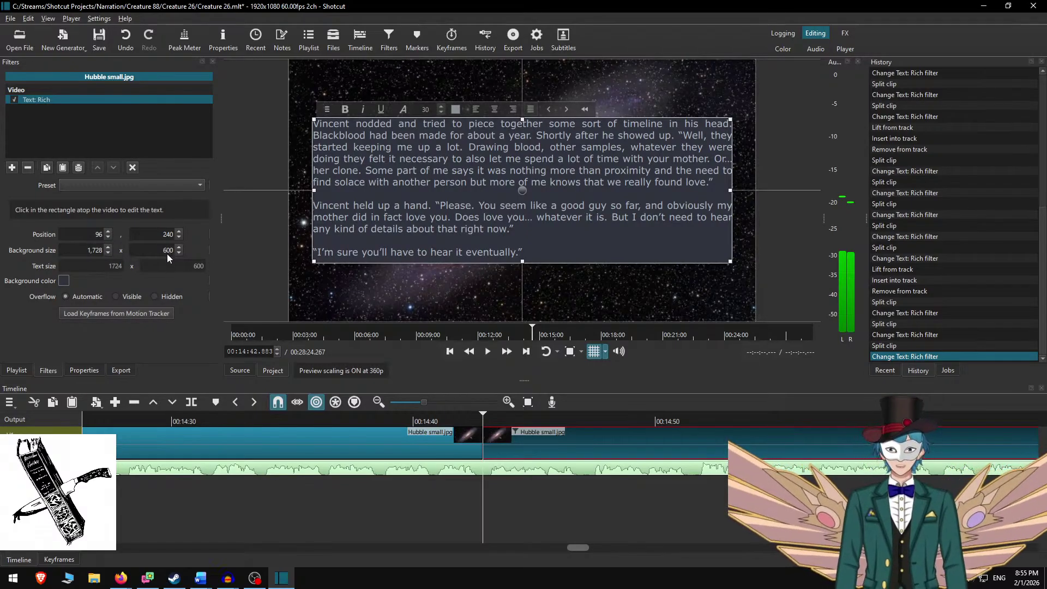
Play the narration from about 14:40.3 and insert a comma after “another person” in the overlay text.
click(483, 420)
click(421, 415)
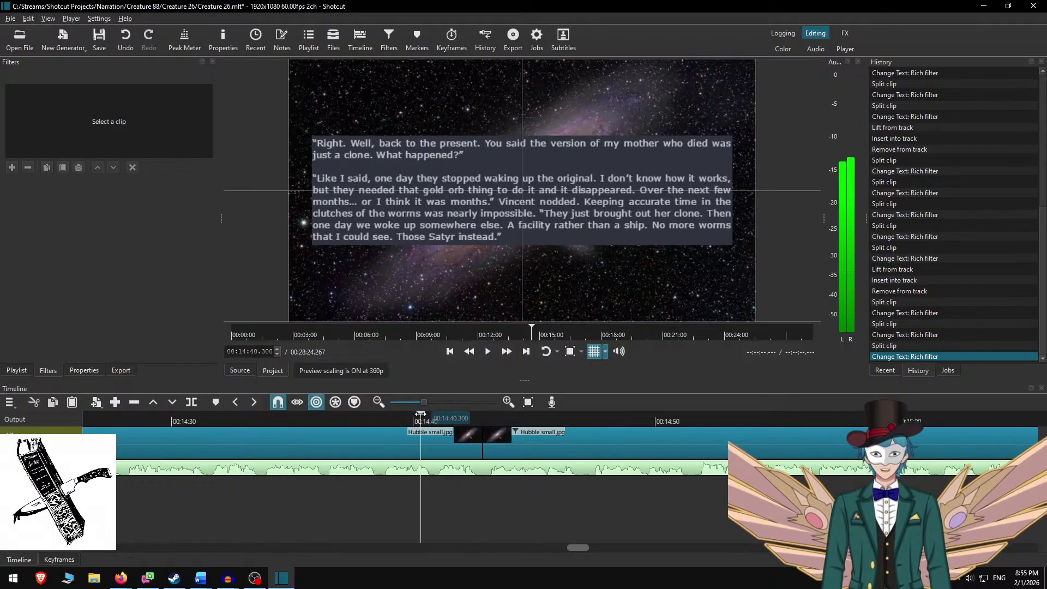
click(506, 352)
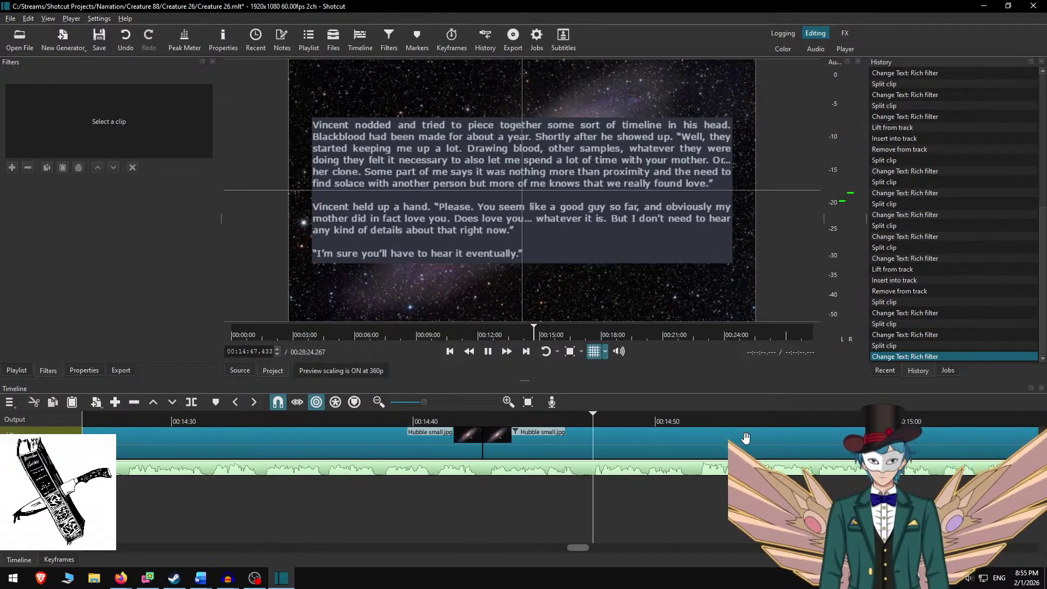
scroll(704, 455, down, 7)
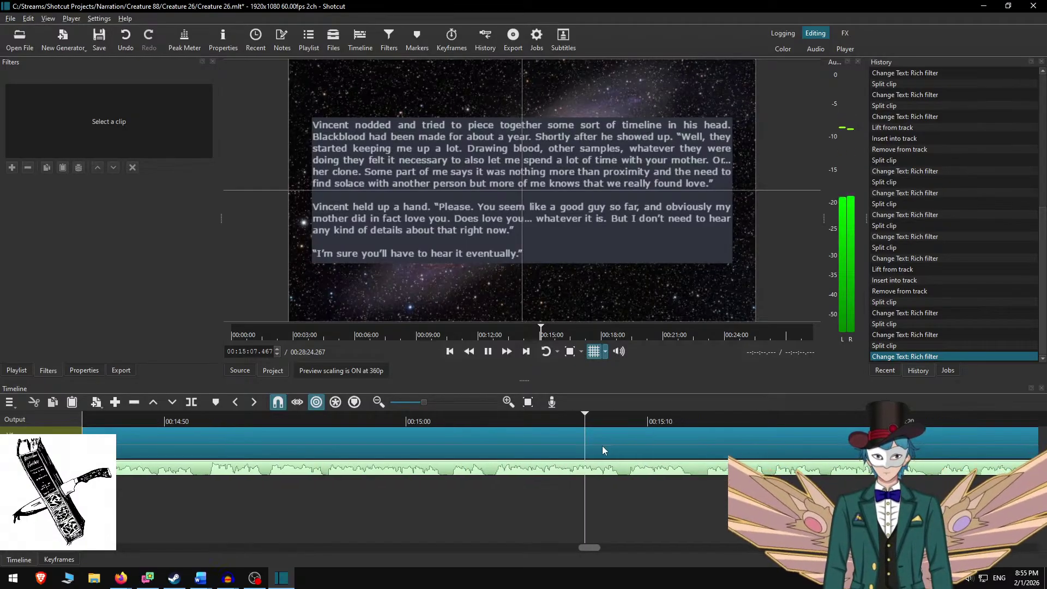
key(space)
click(488, 452)
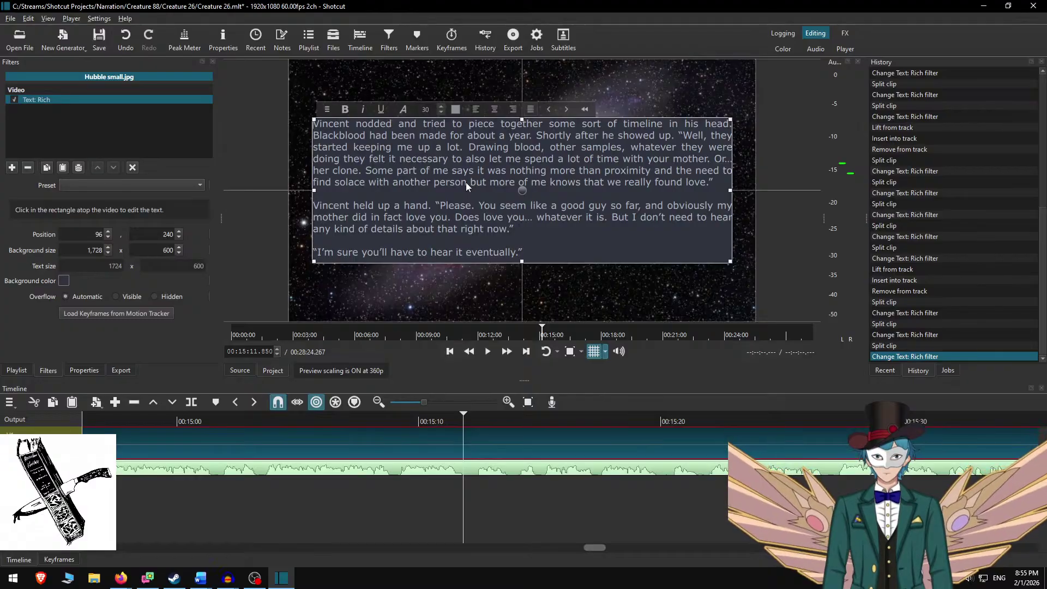
text(,)
click(454, 506)
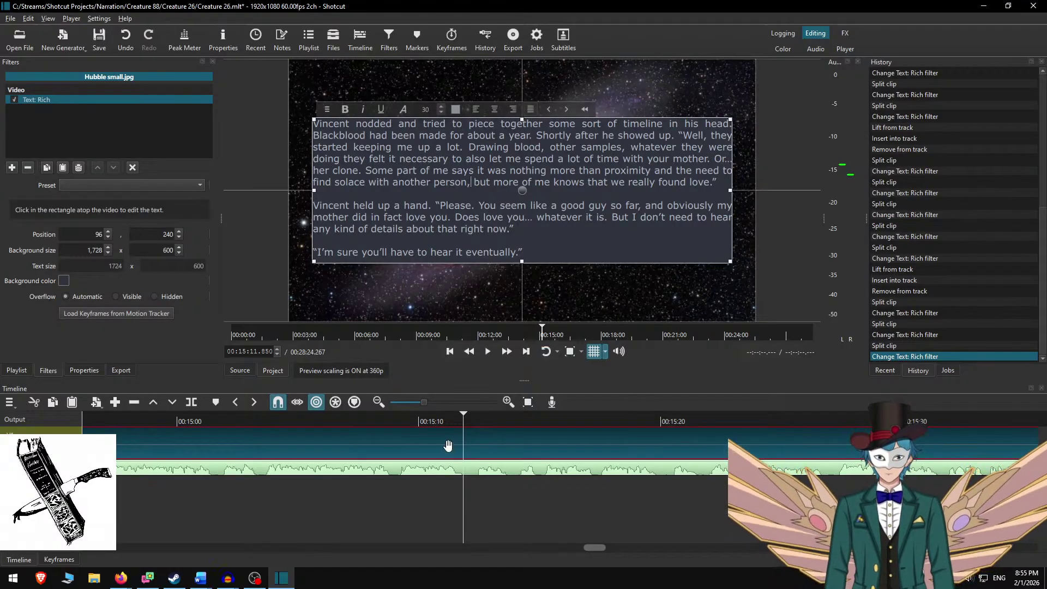
Play the narration from about 15:06.5 and split the background image clip at 15:29.717.
click(333, 421)
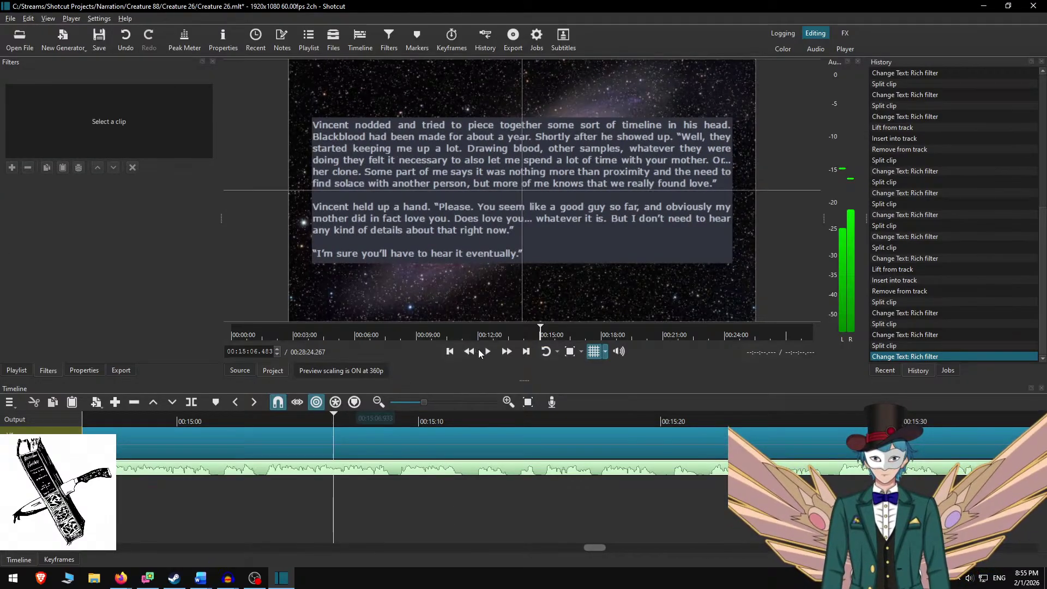
click(507, 352)
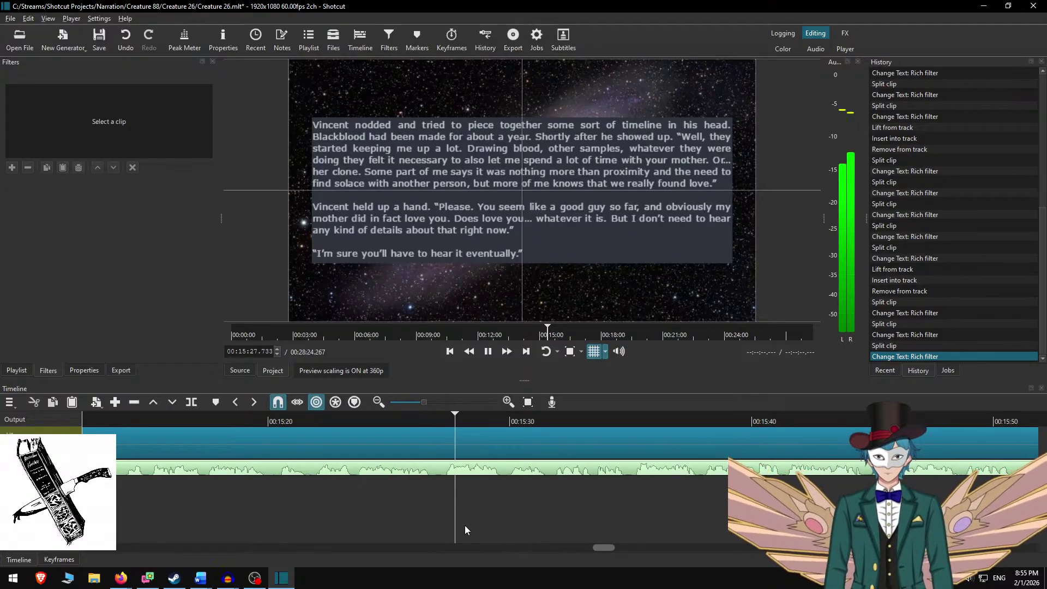
click(503, 416)
key(s)
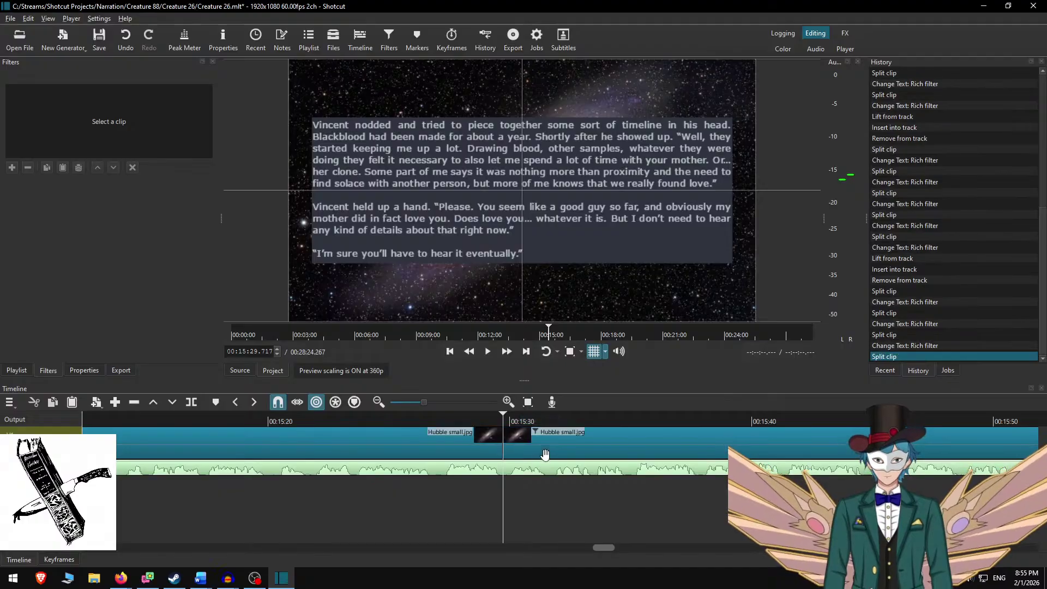
In the Word manuscript, remove the used passage and copy the next five paragraphs, ending with “Why was it still stuck in your hand?”.
key(alt+Tab)
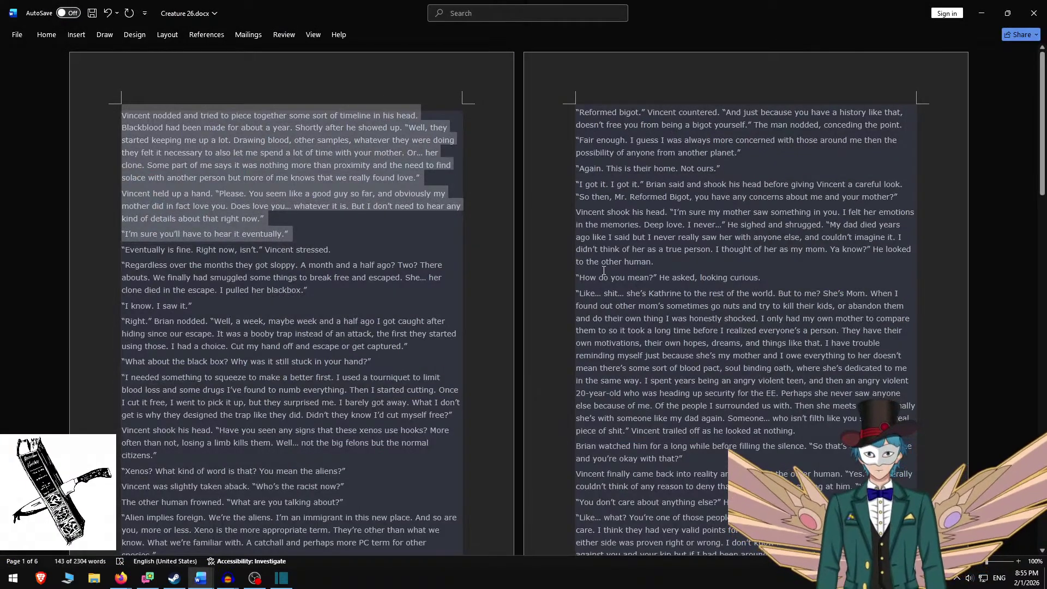
scroll(603, 270, down, 4)
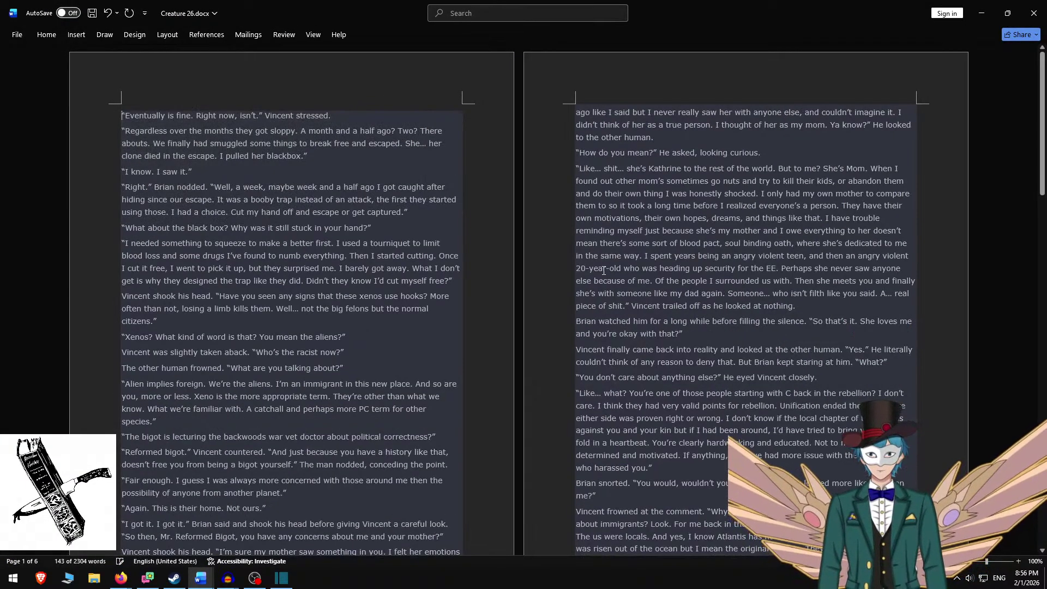
shift+click(387, 227)
key(ctrl+c)
Back in Shotcut, replace the new clip's rich text with the five copied paragraphs and insert blank lines before each of the last three.
key(alt+Tab)
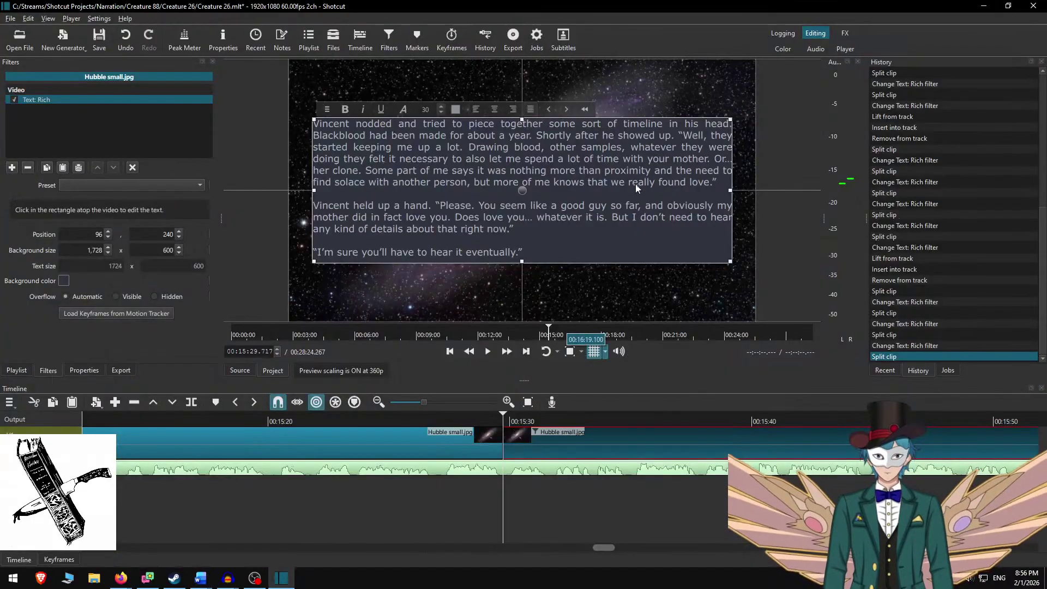
key(ctrl+a)
key(ctrl+v)
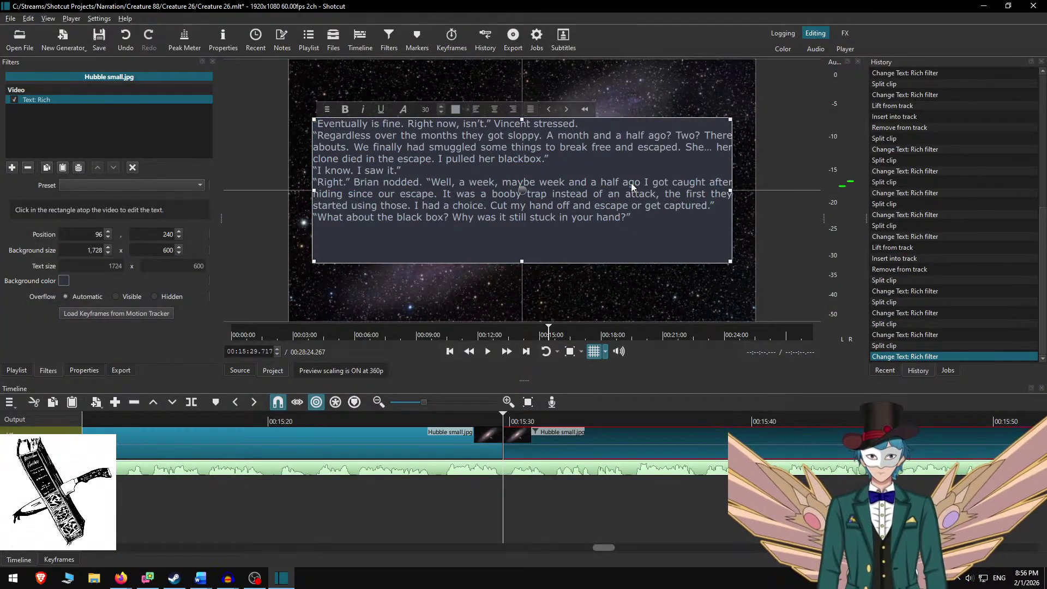
key(Return)
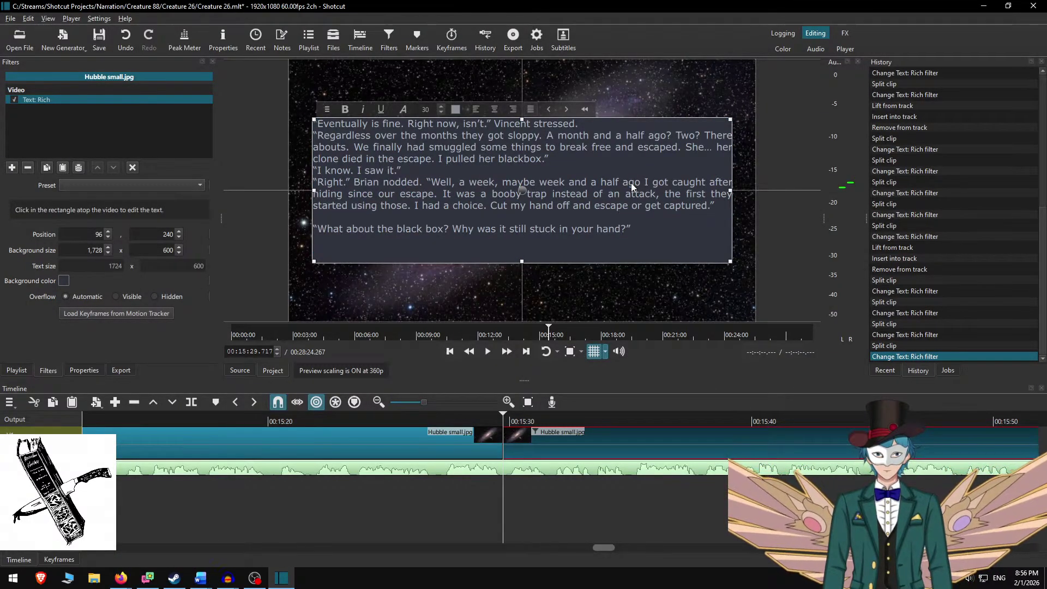
key(Return)
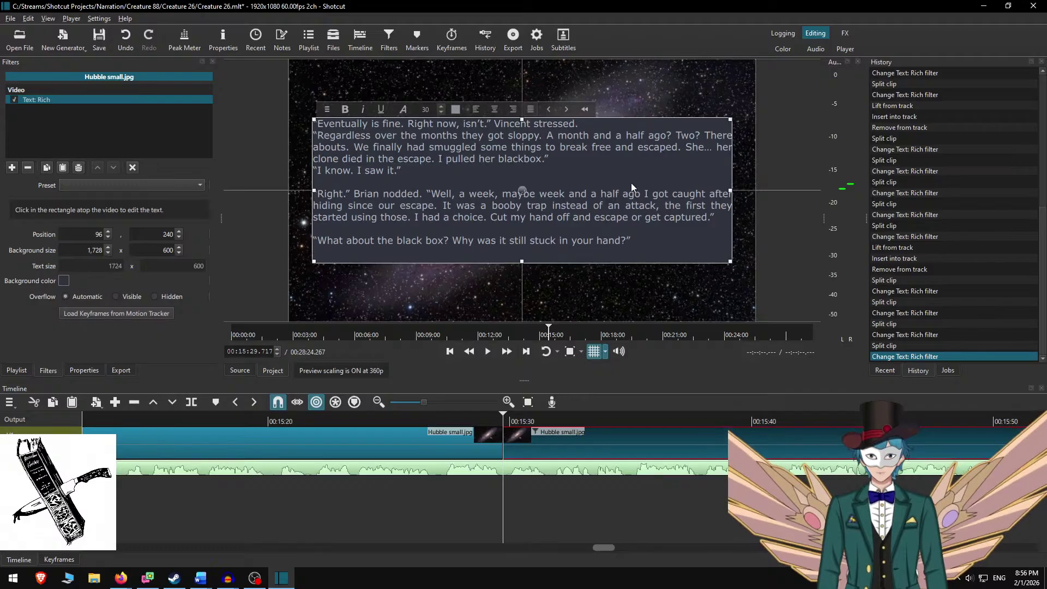
key(Return)
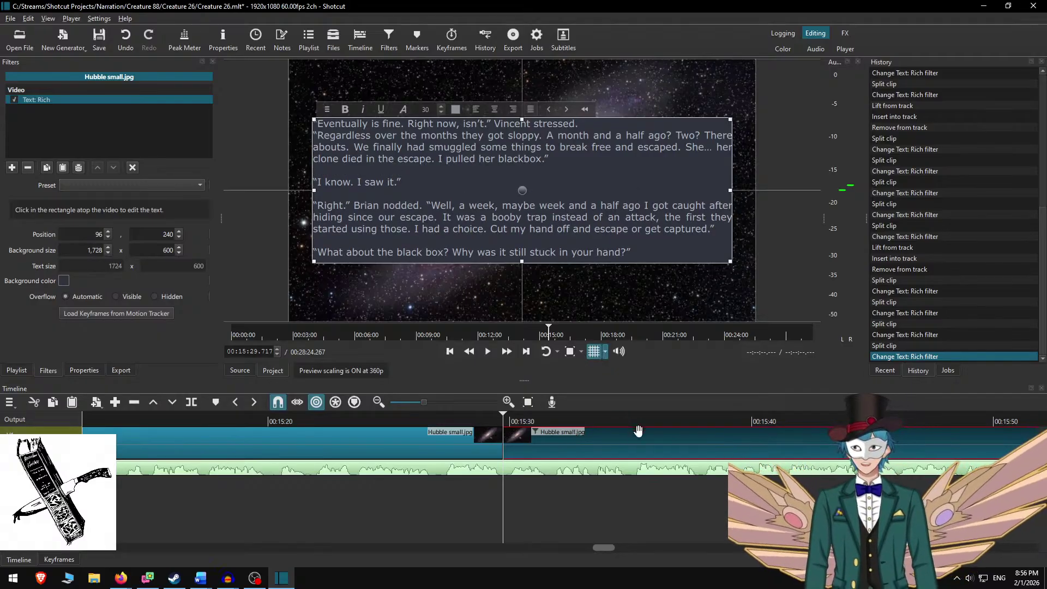
click(561, 445)
Play the narration from about 15:27 across the split and insert a blank line after the new overlay's first paragraph.
click(438, 422)
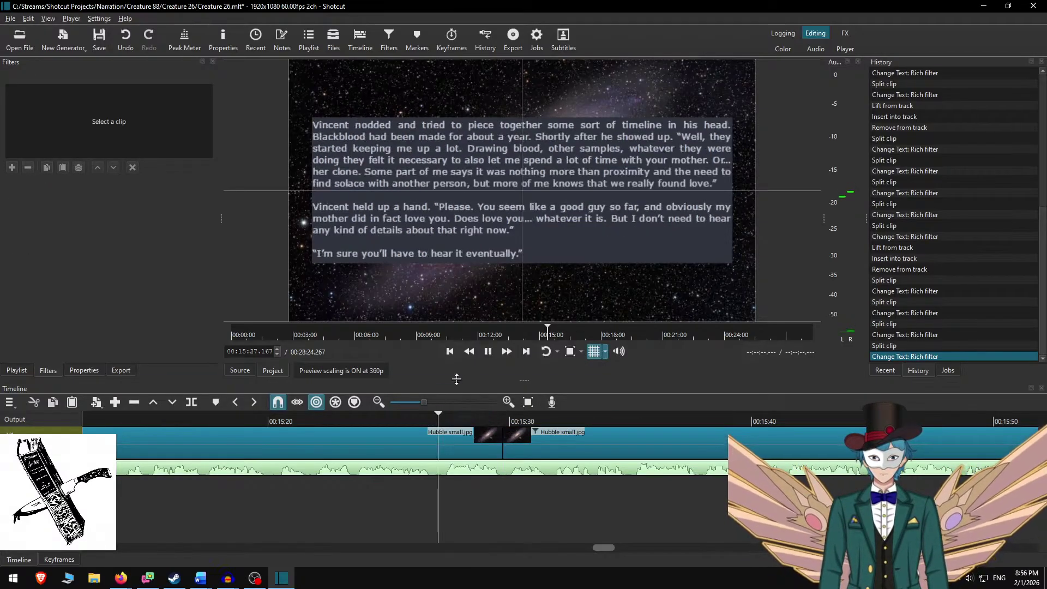
key(space)
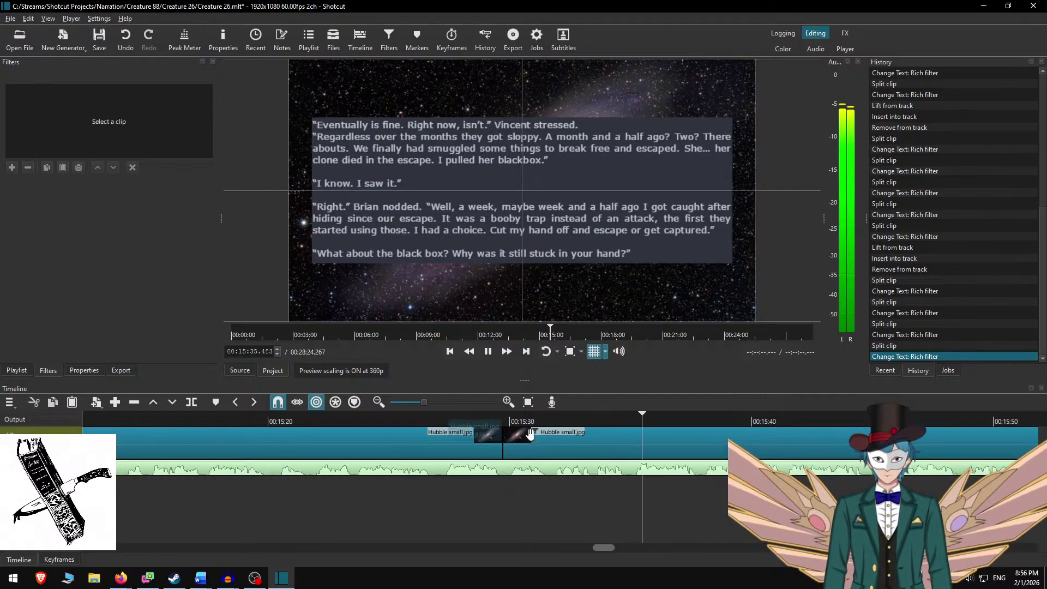
key(space)
click(599, 437)
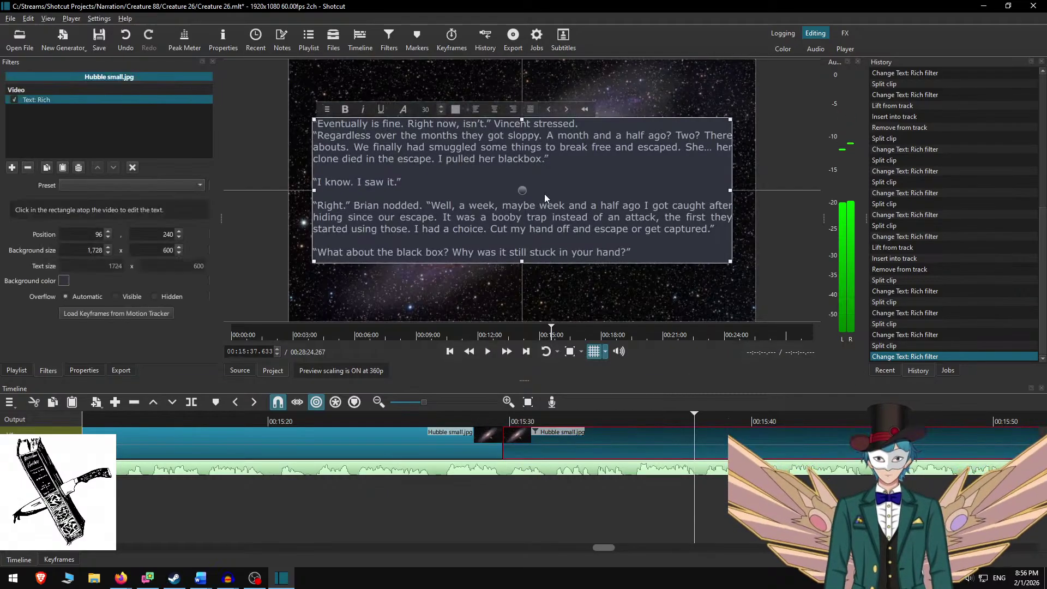
click(607, 126)
key(Return)
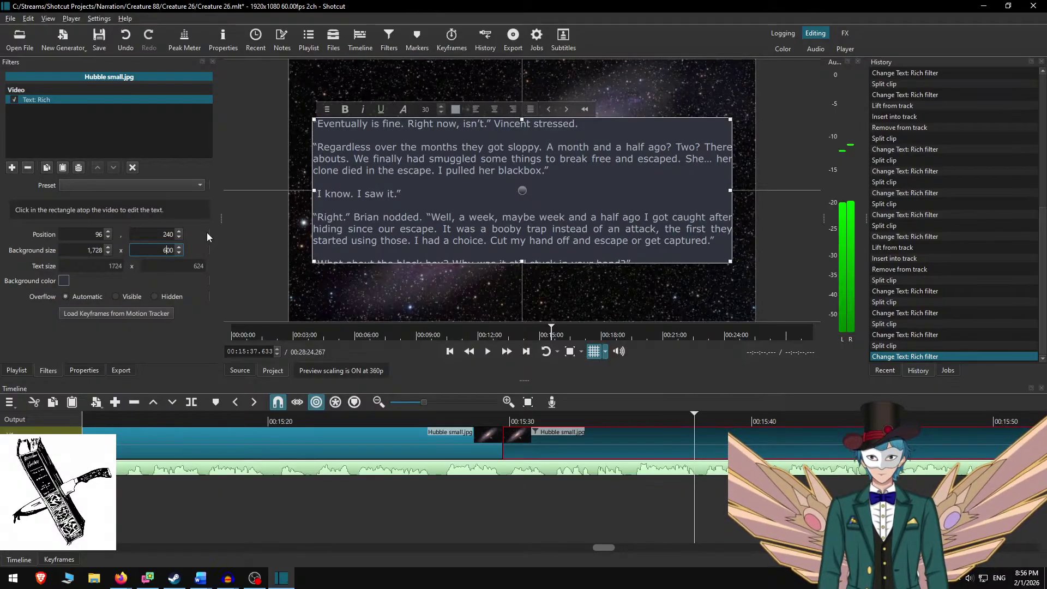
Set the rich text background height to 650 and move the text box up to vertical position 215.
key(Delete)
key(Delete)
text(65)
key(Return)
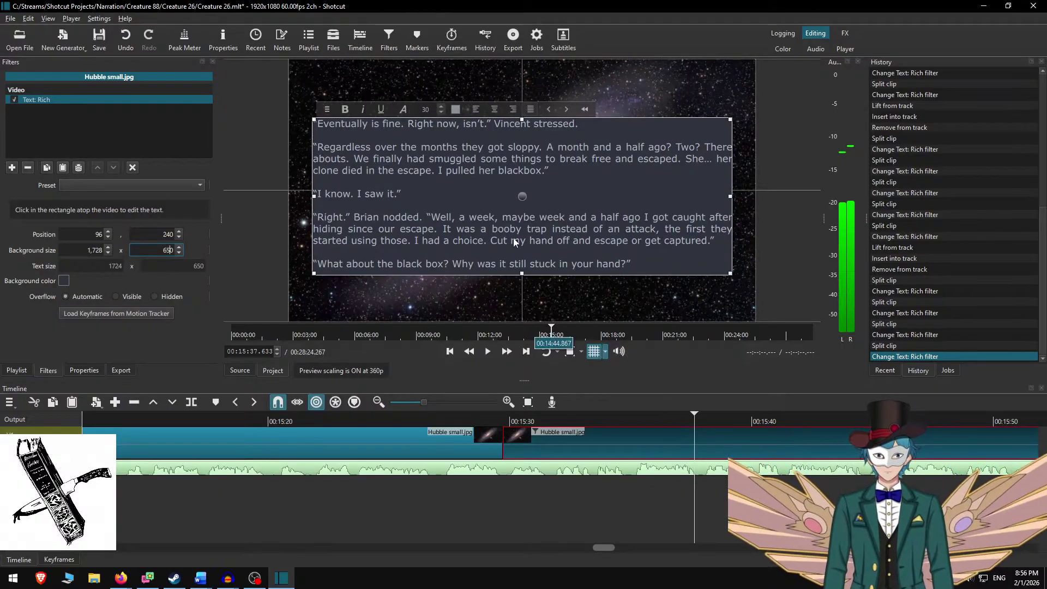
drag(519, 188, 519, 182)
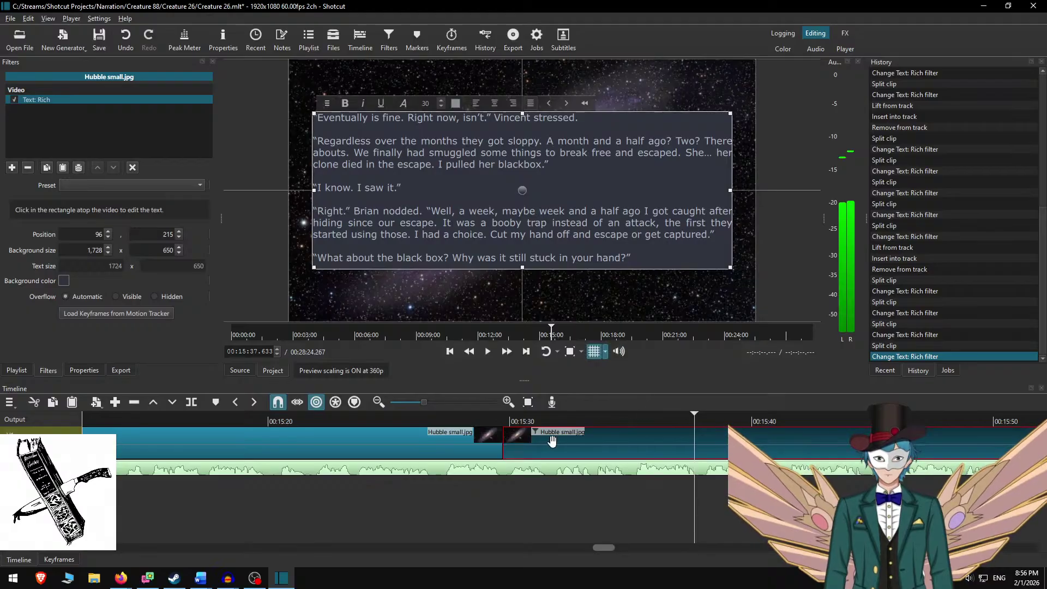
Play the narration from about 15:30 and split the background image clip at 16:13.933.
click(513, 421)
click(507, 351)
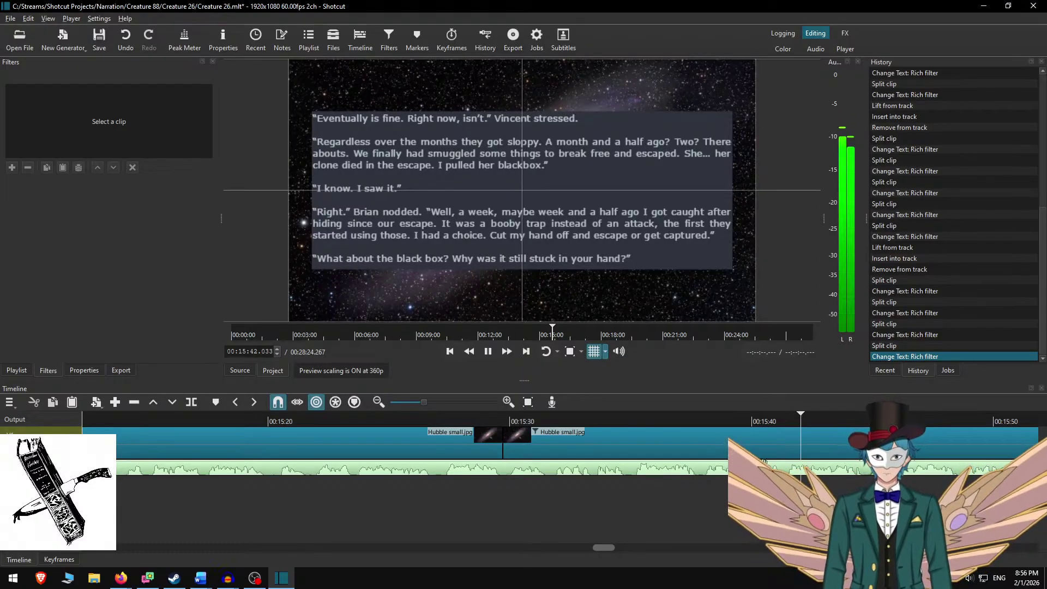
scroll(709, 464, right, 5)
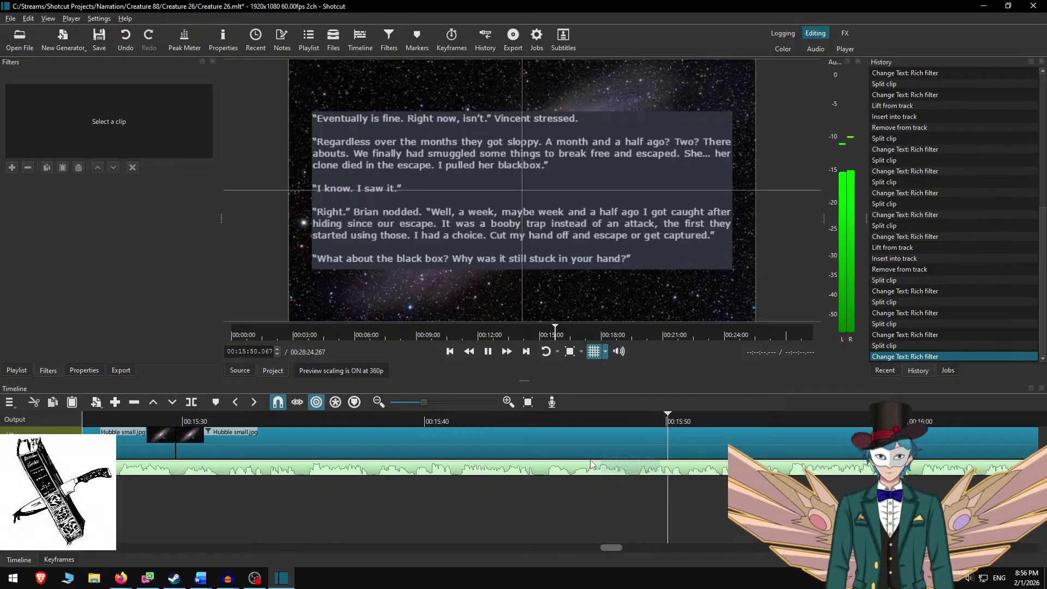
scroll(569, 465, right, 2)
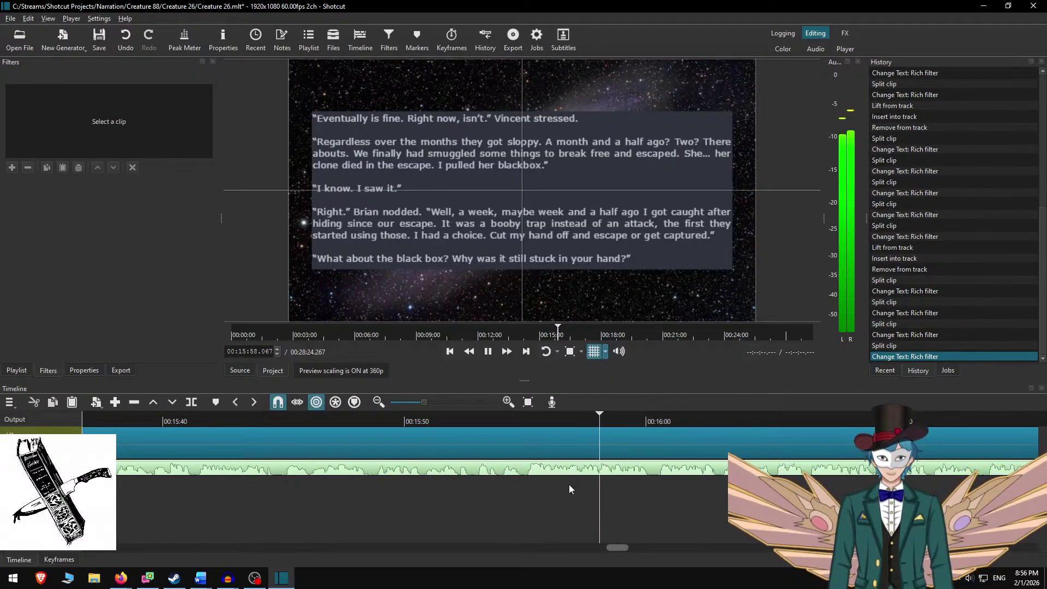
scroll(533, 484, right, 2)
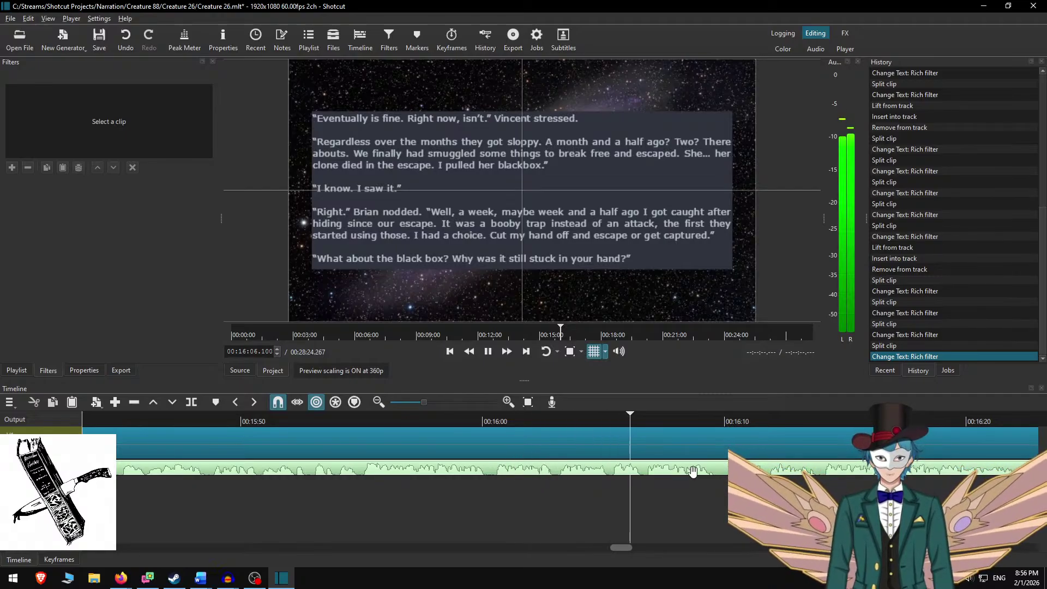
scroll(690, 483, right, 3)
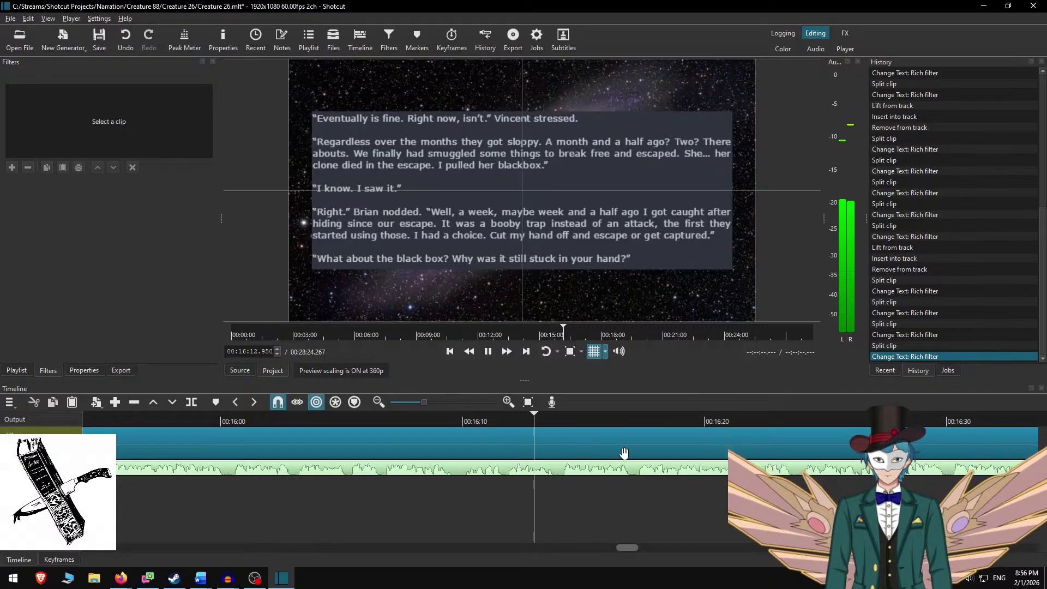
key(space)
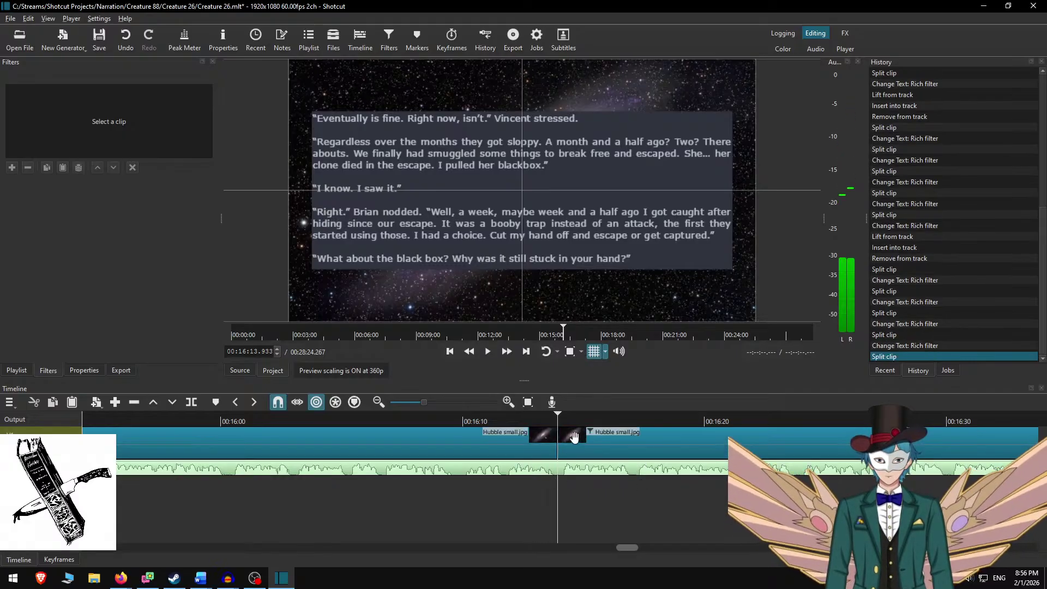
In the Word manuscript, remove the used passage and copy the next five paragraphs, ending with “What are you talking about?”.
key(alt+Tab)
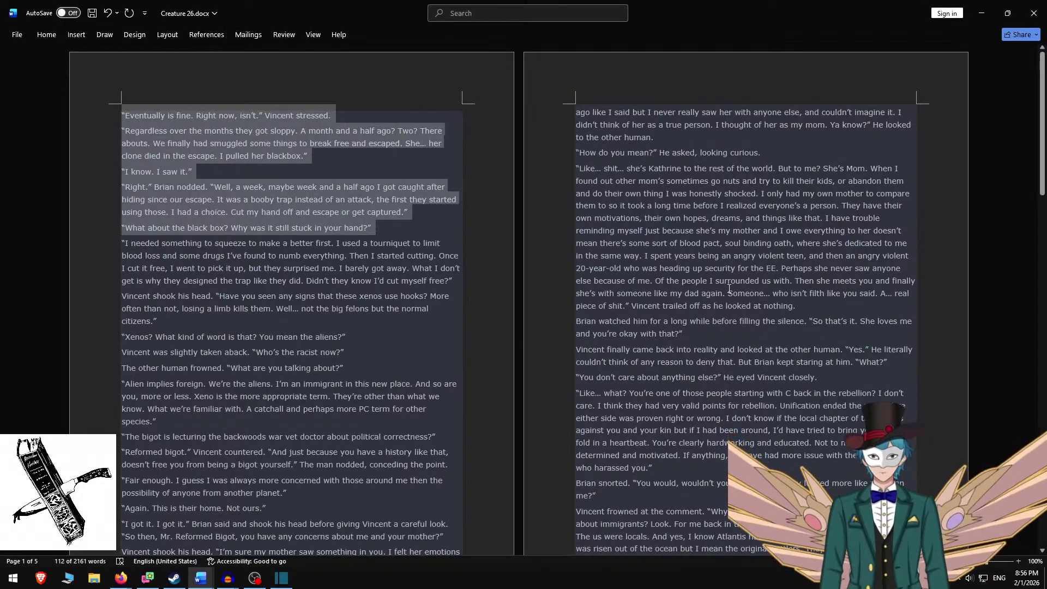
key(BackSpace)
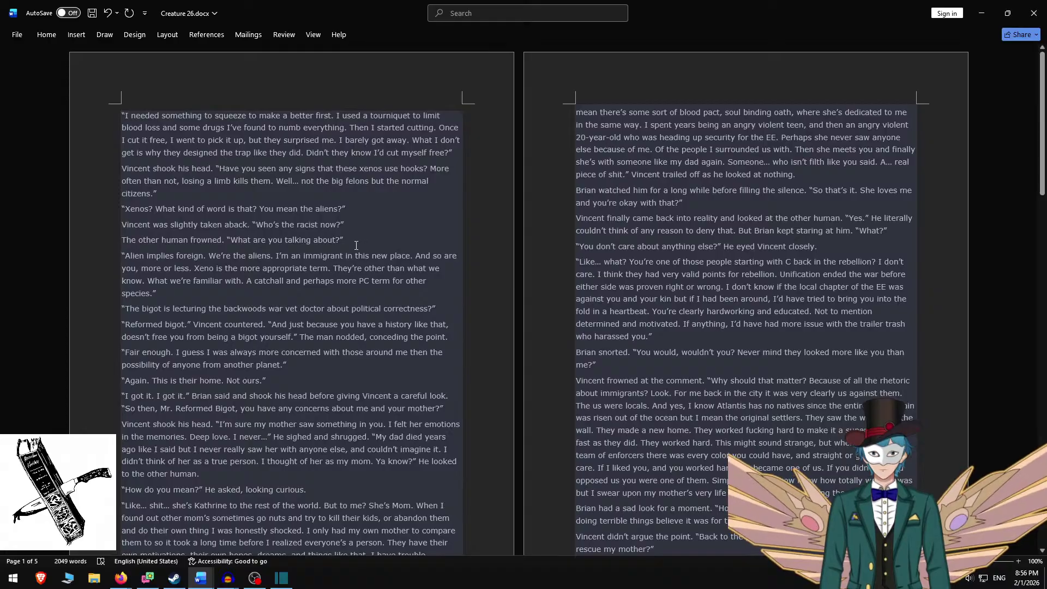
shift+click(356, 246)
Back in Shotcut, replace the new clip's rich text with the five copied paragraphs.
key(alt+Tab)
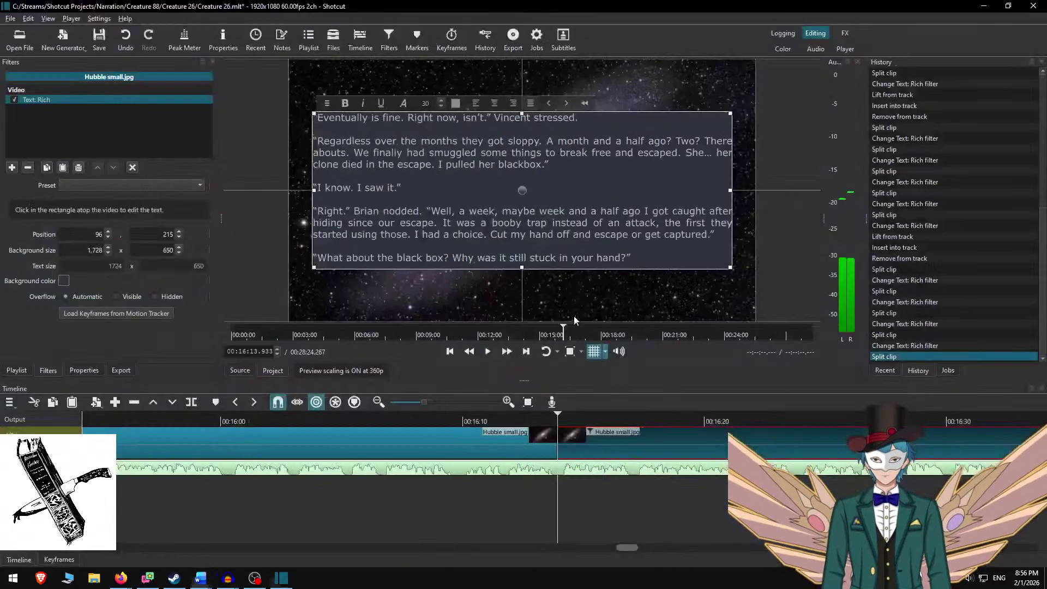
key(ctrl+a)
key(ctrl+v)
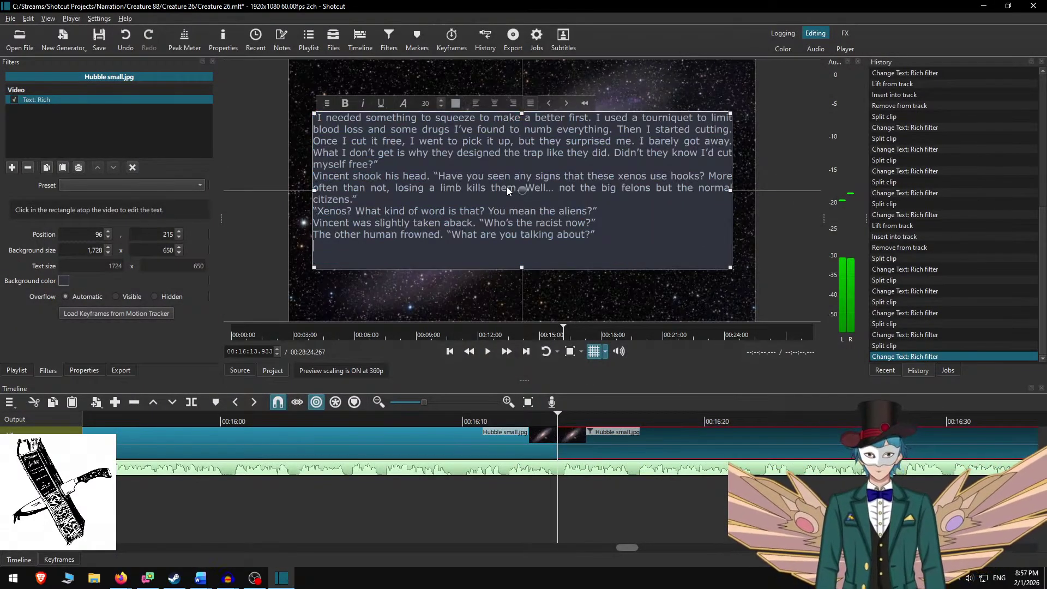
Insert a blank line between each of the five paragraphs in the overlay text.
key(Home)
key(Return)
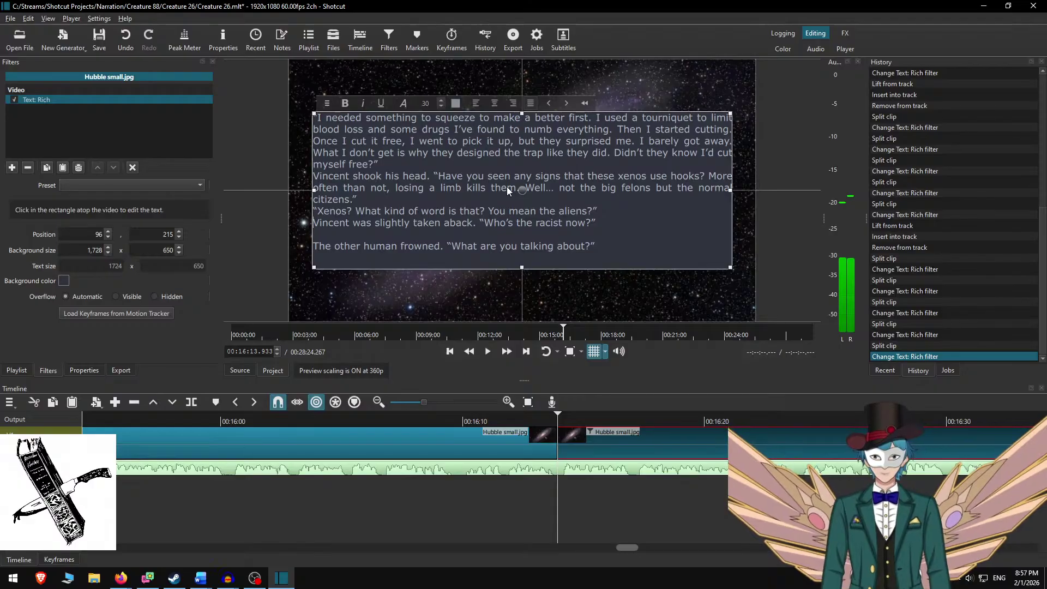
key(Up)
key(Up)
key(Return)
key(Up)
key(Up)
key(Return)
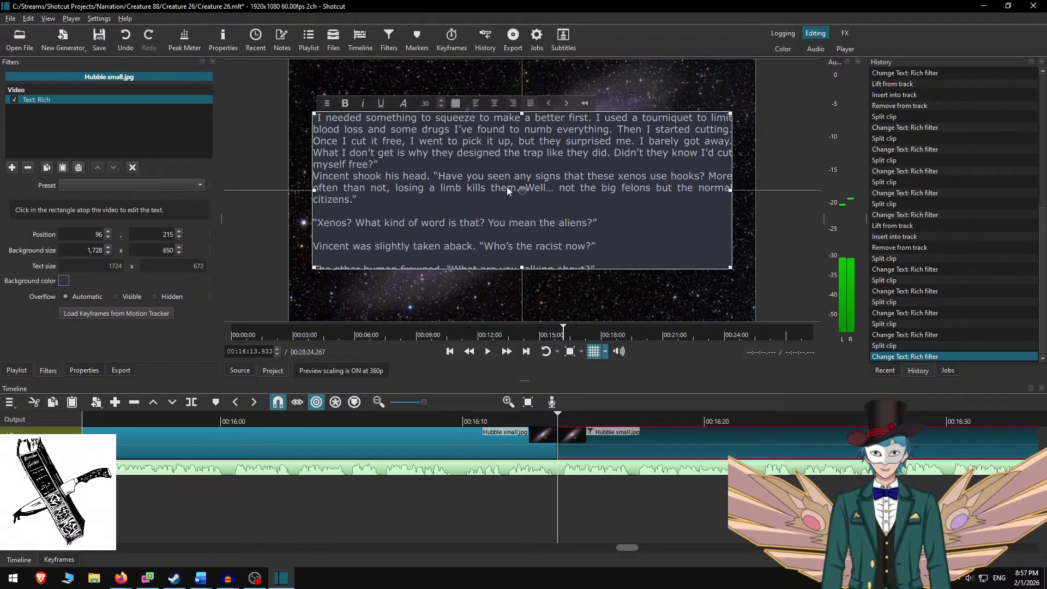
key(Up)
key(Up)
key(Up)
key(Up)
key(Return)
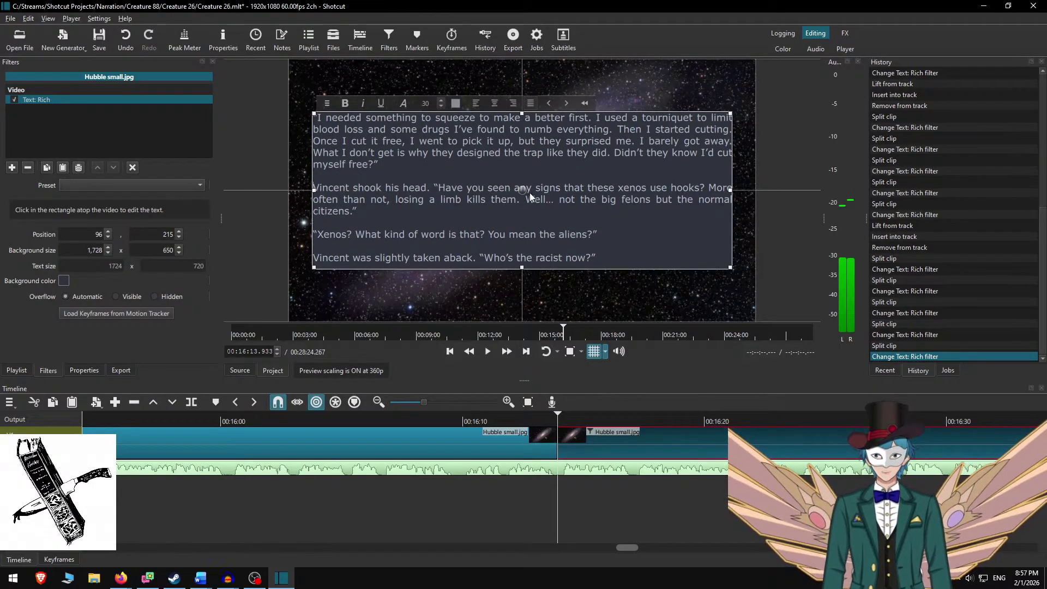
Delete the final paragraph, “The other human frowned. ‘What are you talking about?’”, from the overlay text.
scroll(525, 204, down, 1)
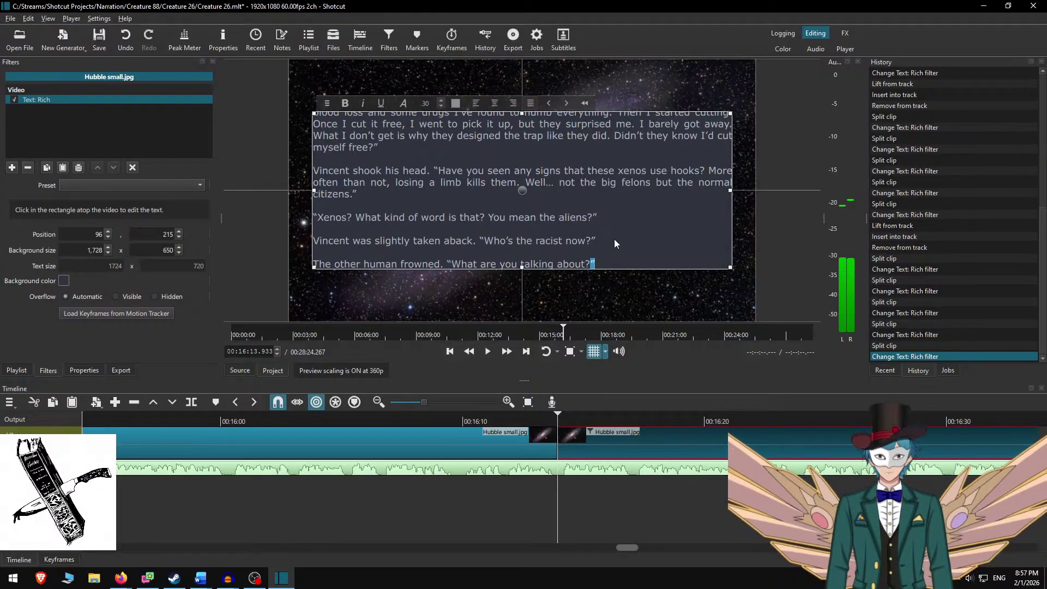
key(shift+Home)
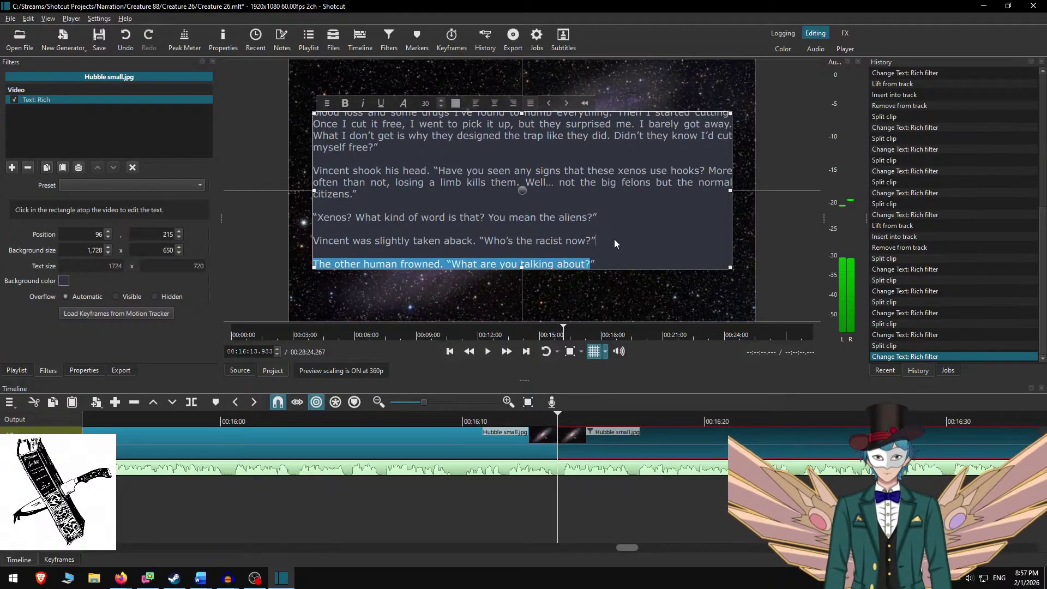
key(BackSpace)
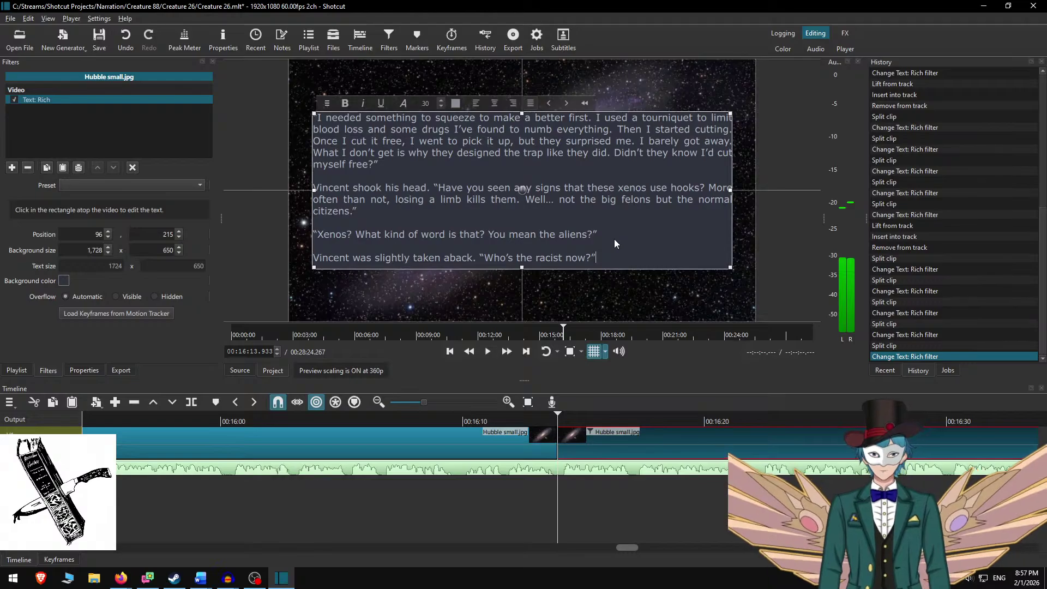
In the Word manuscript, shorten the selected passage so it ends with “Who’s the racist now?”.
key(alt+Tab)
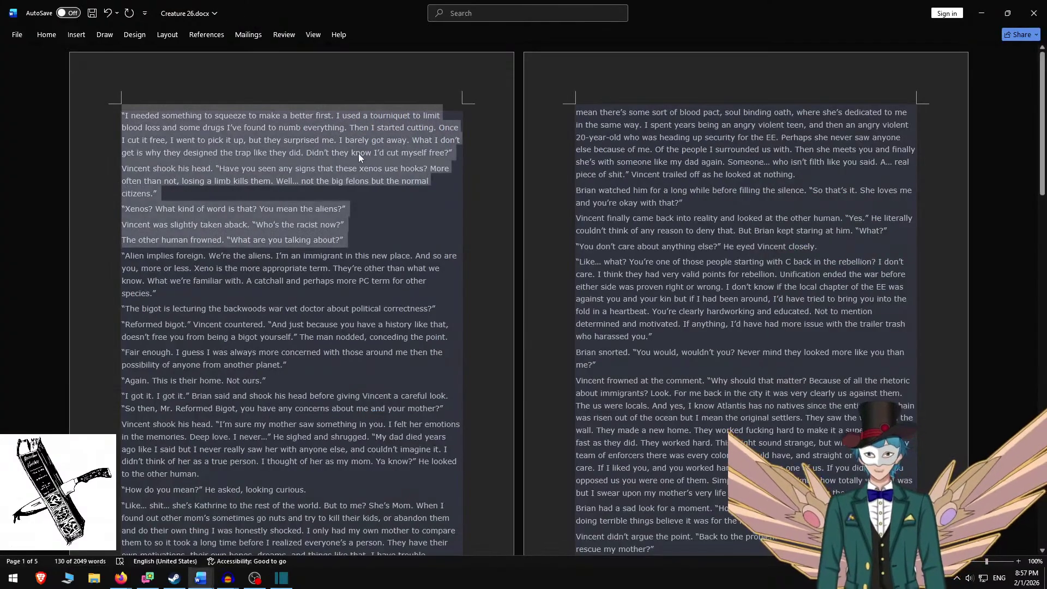
shift+click(368, 216)
shift+click(357, 226)
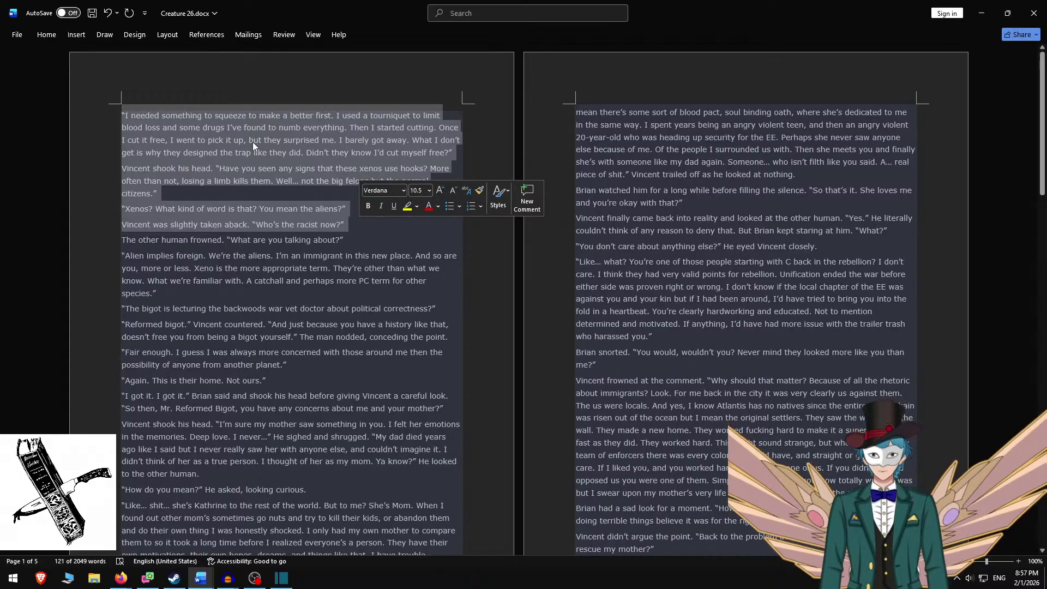
Back in Shotcut, play the narration from about 16:08, split the background clip at 16:55.917 and select the part after the cut.
key(alt+Tab)
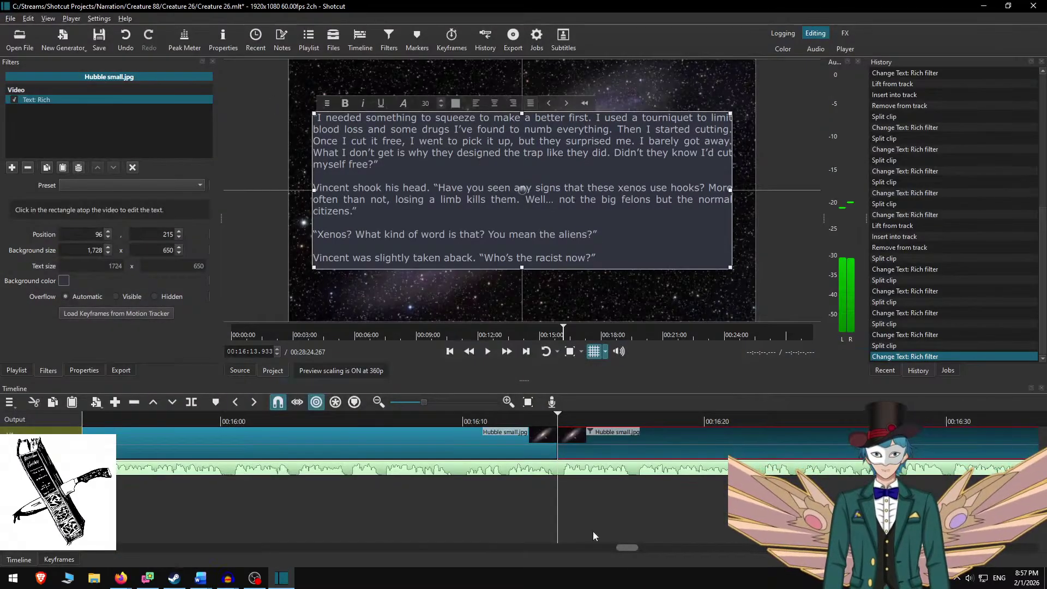
click(414, 420)
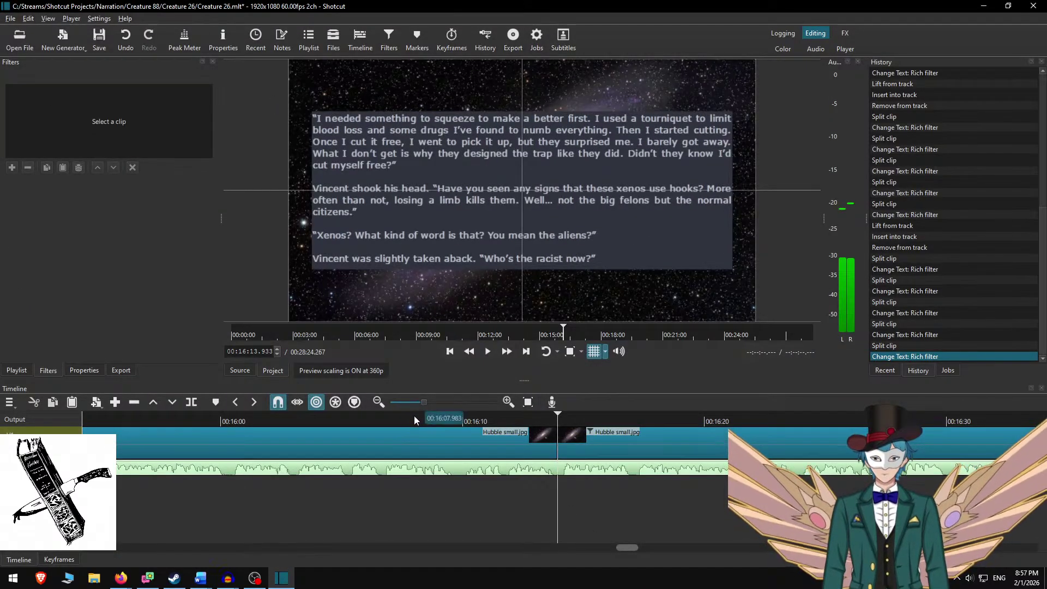
key(space)
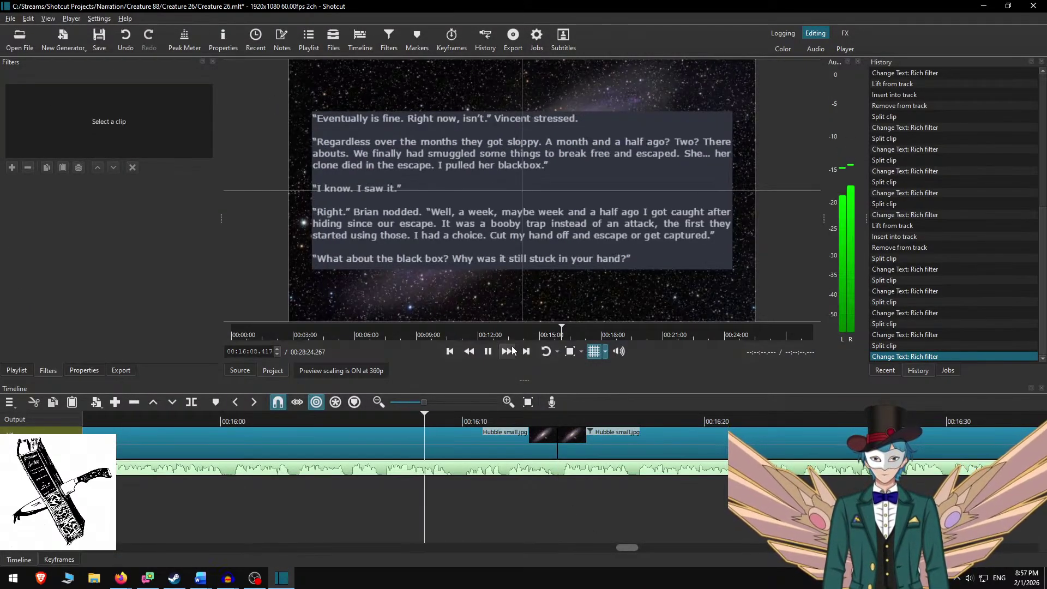
click(516, 469)
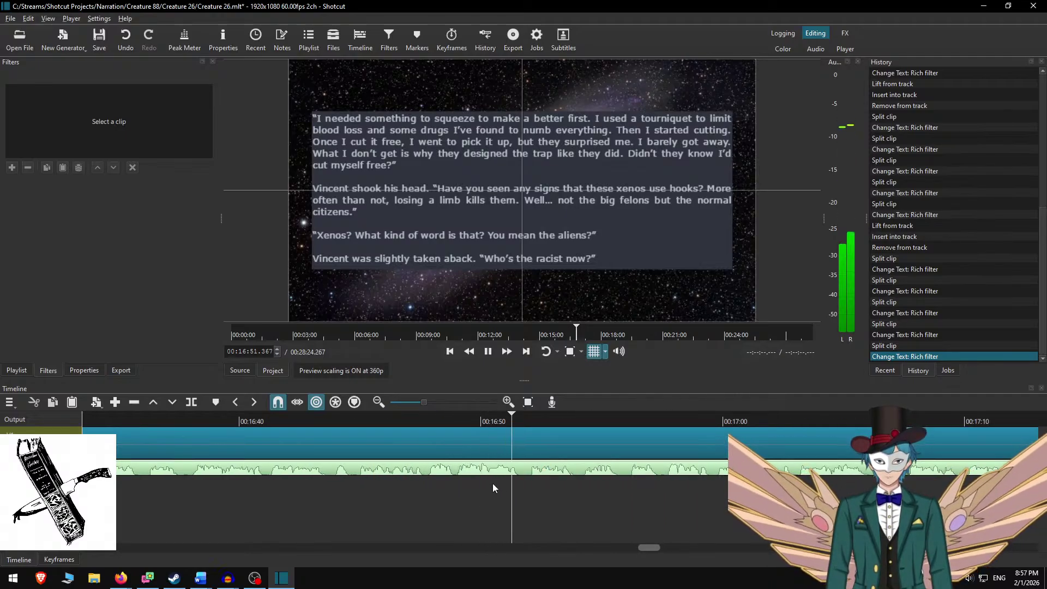
scroll(521, 493, down, 2)
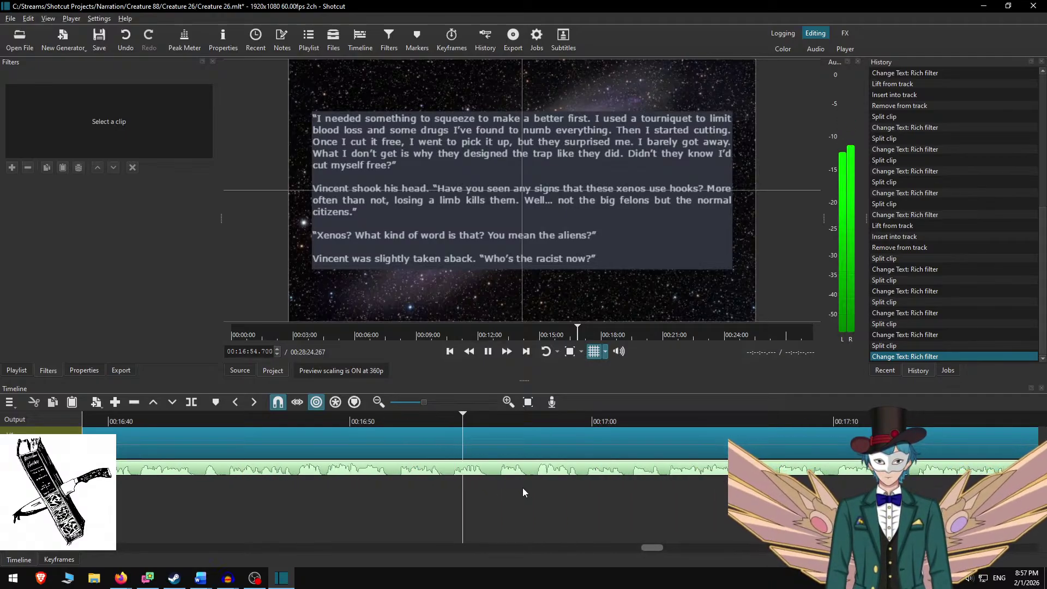
key(space)
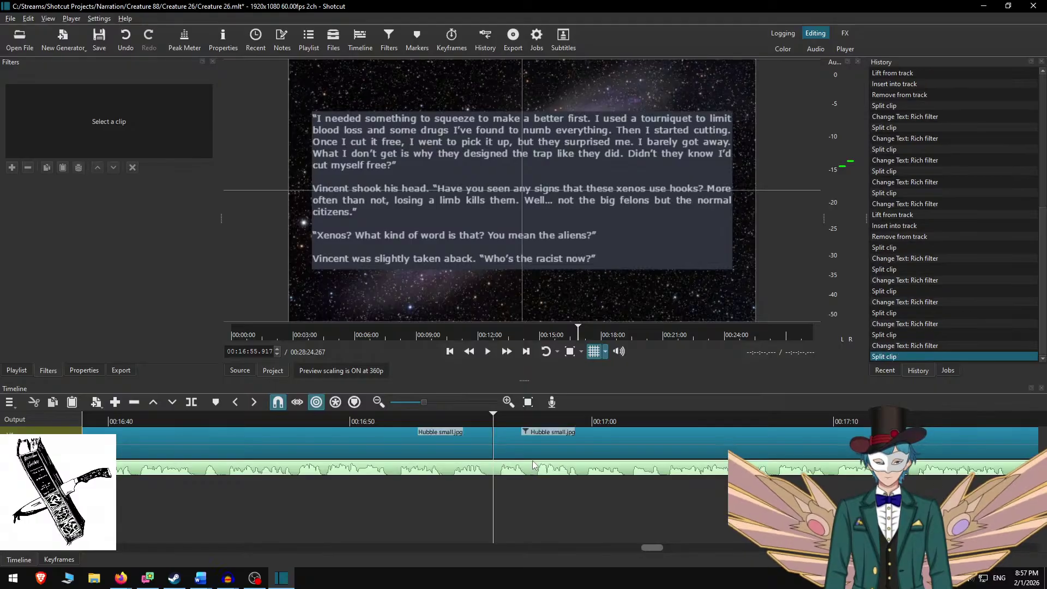
click(529, 434)
In the Word manuscript, remove the used passage and copy the next four paragraphs, ending with “conceding the point.”.
key(alt+Tab)
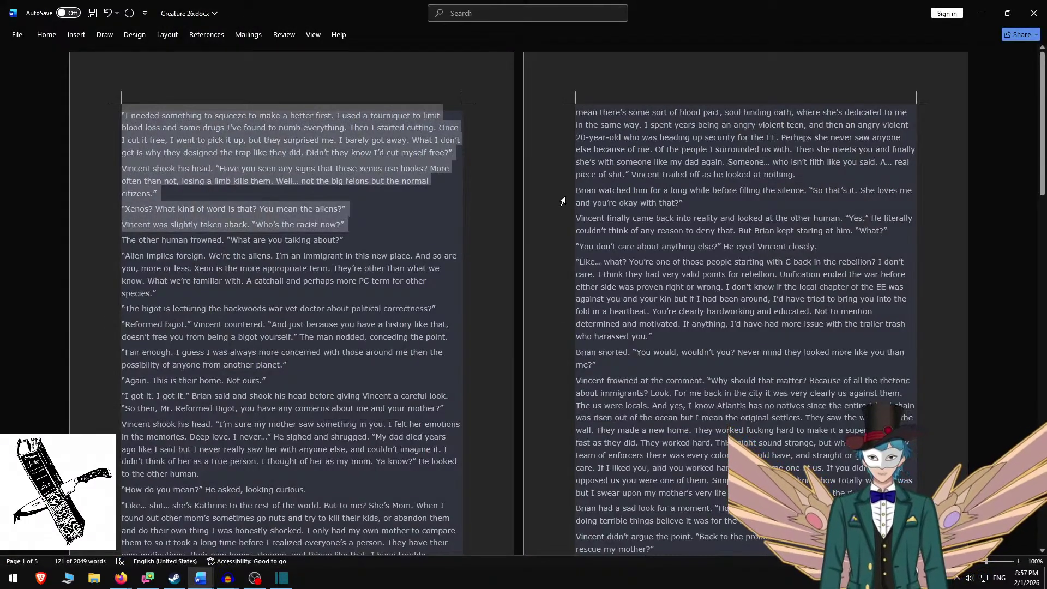
key(BackSpace)
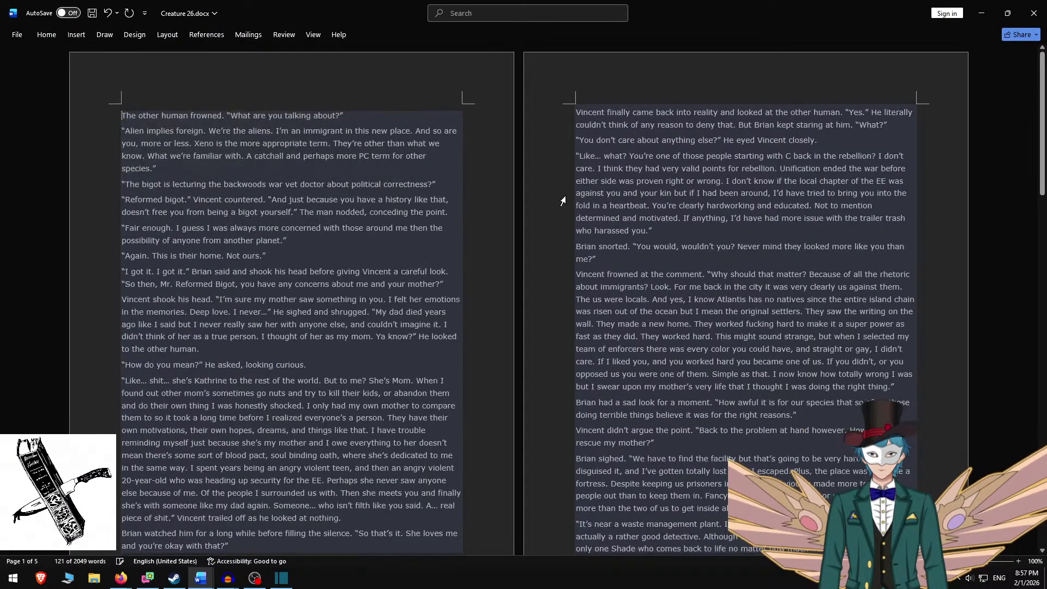
shift+click(457, 210)
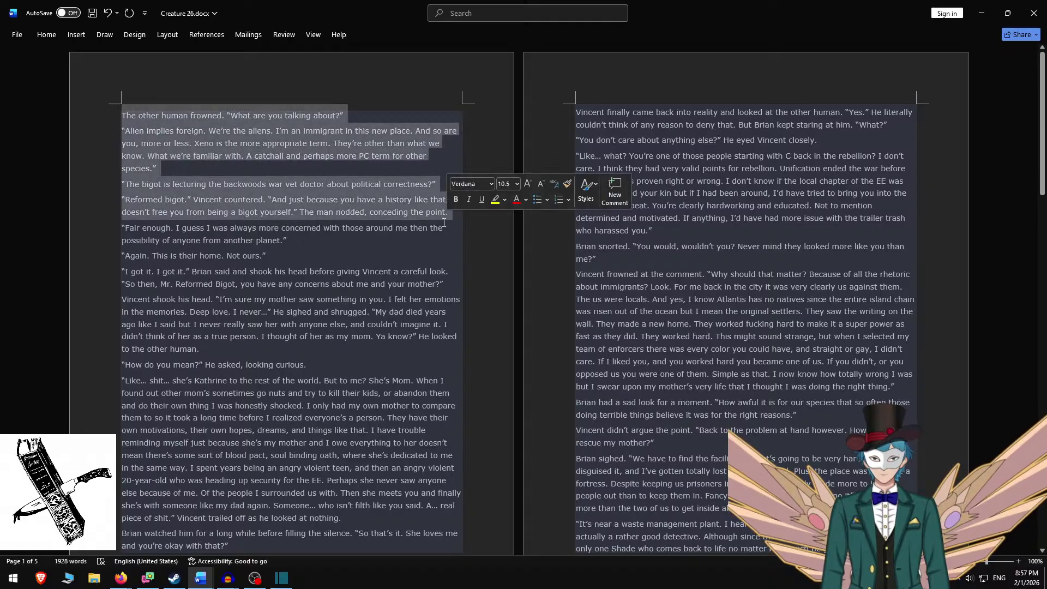
Back in Shotcut, replace the selected clip's rich text with the four copied paragraphs starting “The other human frowned.”.
key(alt+Tab)
click(500, 215)
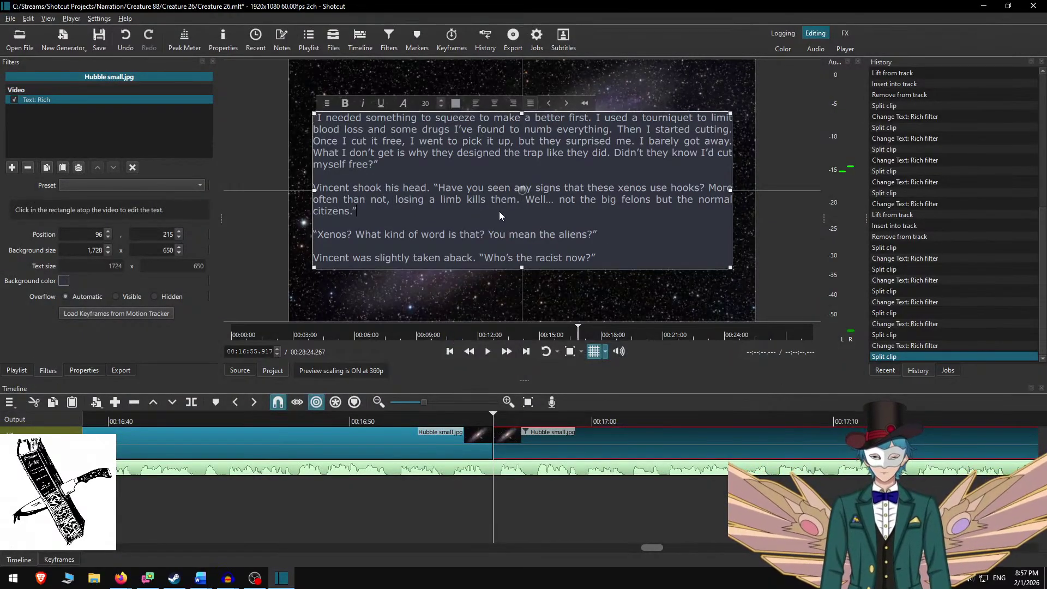
key(ctrl+a)
text(The other human frowned. "What are you talking about?" "Alien implies foreign. We’re the aliens. I’m an immigrant in this new place. And so are you, more or less. Xeno is the more appropriate term. They’re other than what we know. What we’re familiar with. A catchall and perhaps more PC term for other species." "The bigot is lecturing the backwoods war vet doctor about political correctness?" "Reformed bigot." Vincent countered. "And just because you have a history like that doesn’t free you from being a bigot yourself." The man nodded, conceding the point.)
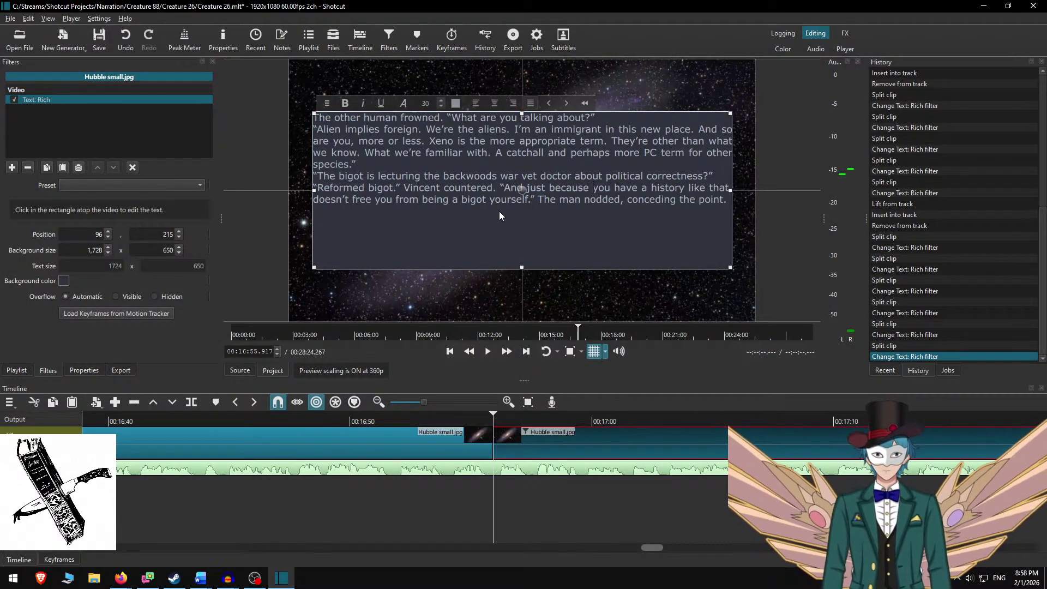
Insert blank lines before the “The bigot is lecturing” and “Reformed bigot” paragraphs of the clip's rich text.
key(Return)
key(Up)
key(Up)
key(Return)
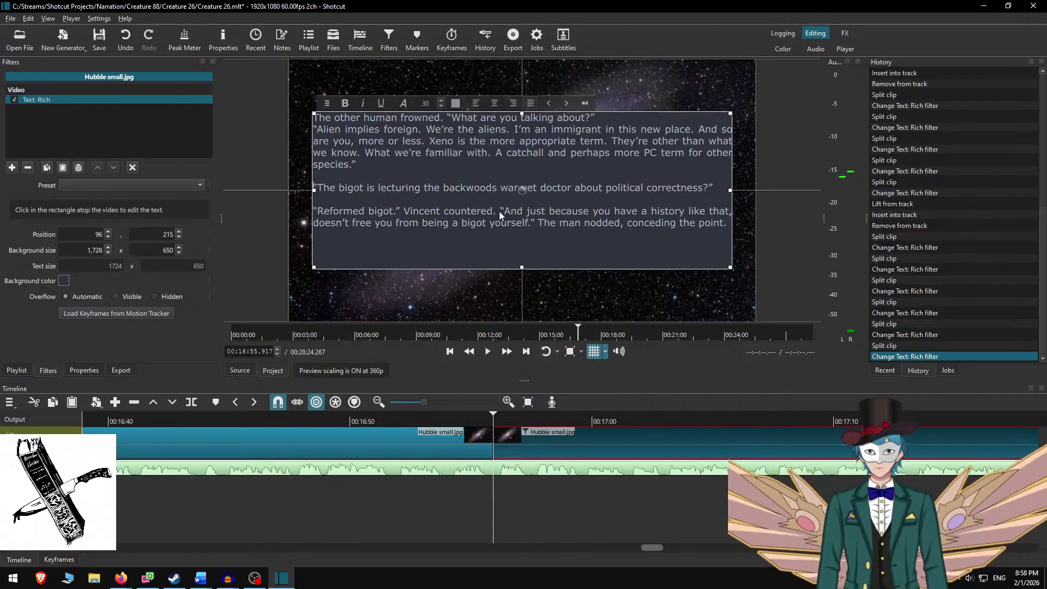
Copy the “Fair enough. I guess I was always more concerned” paragraph from the Word manuscript and add it at the end of Shotcut's rich text.
key(alt+Tab)
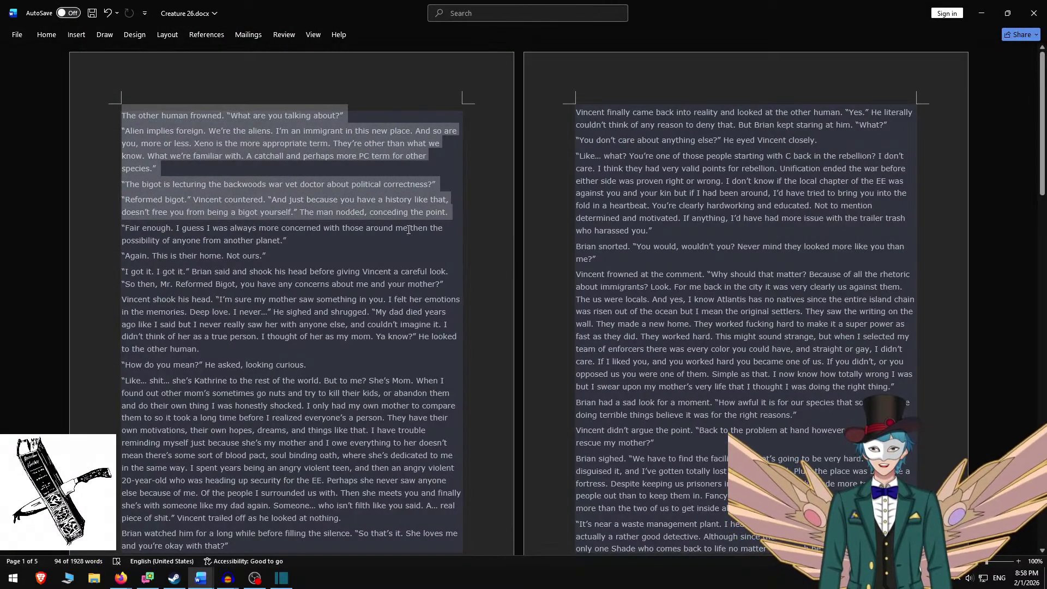
triple_click(316, 229)
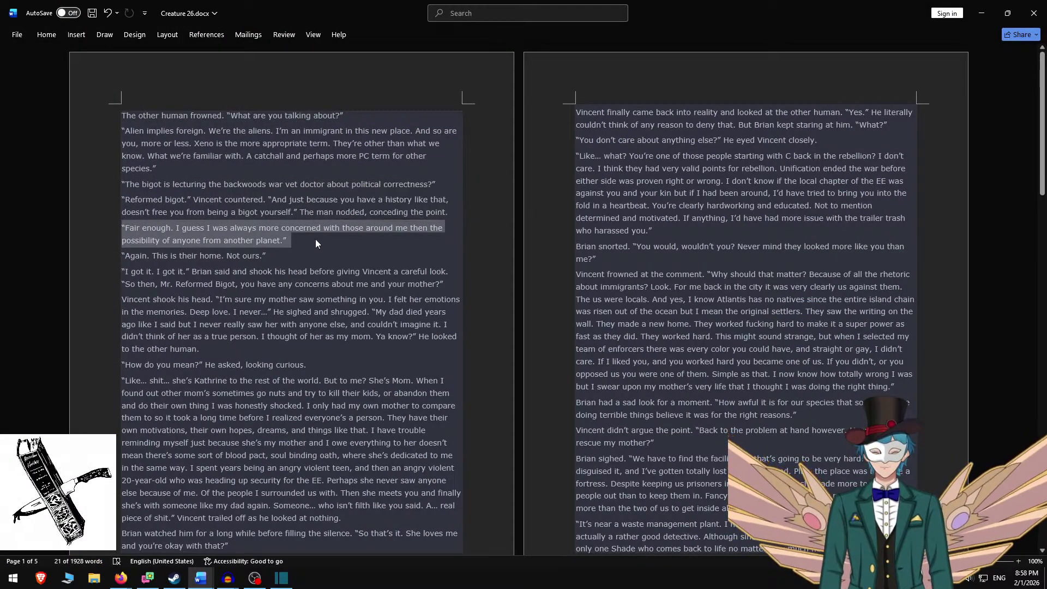
key(alt+Tab)
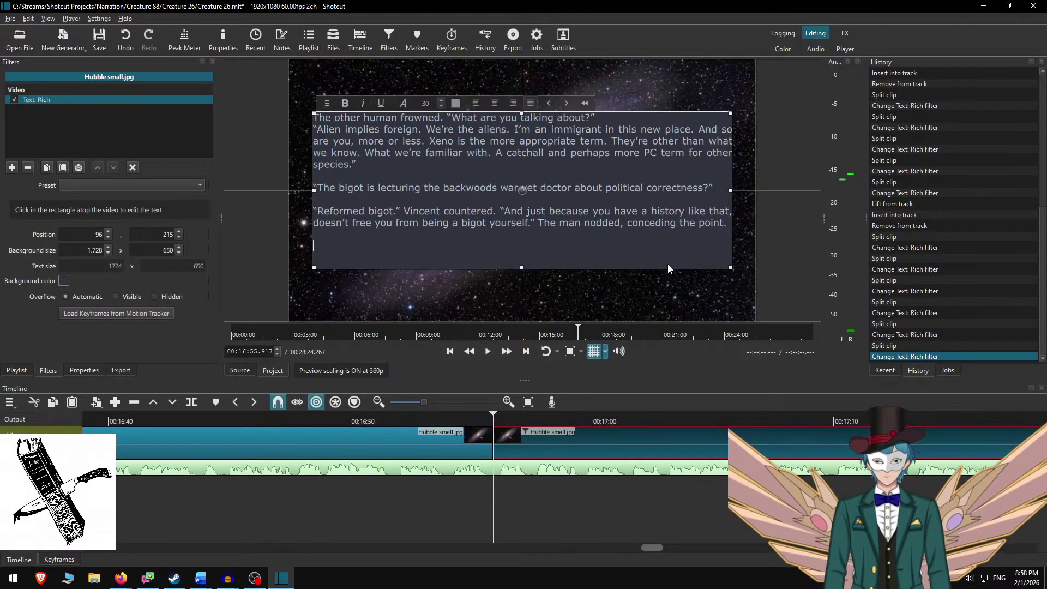
text("Fair enough. I guess I was always more concerned with those around me then the possibility of anyone from another planet.")
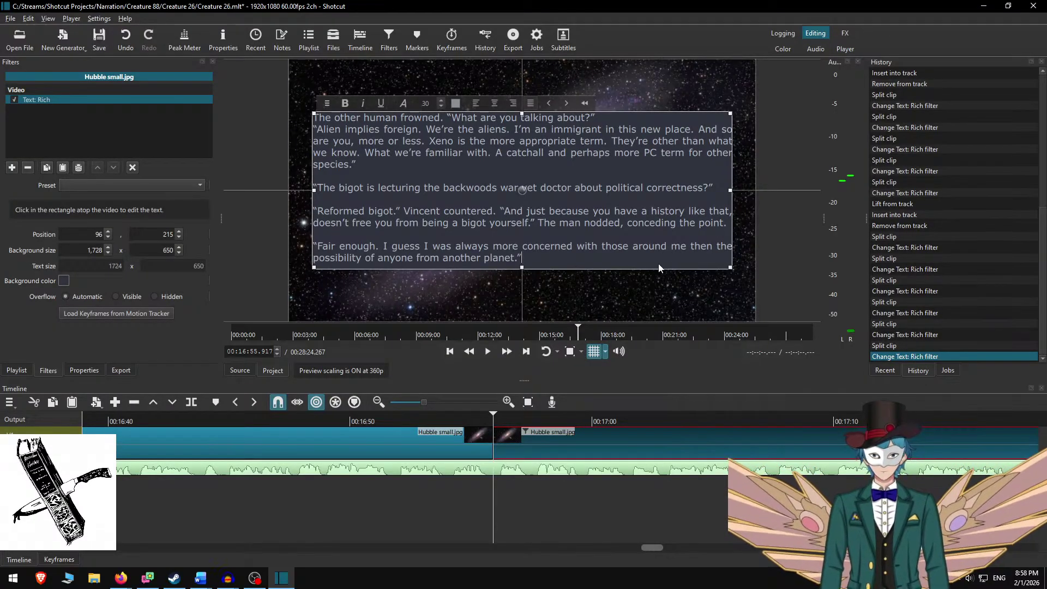
Play the narration from about 16:51 across the cut to check the new text overlay.
click(396, 413)
click(398, 421)
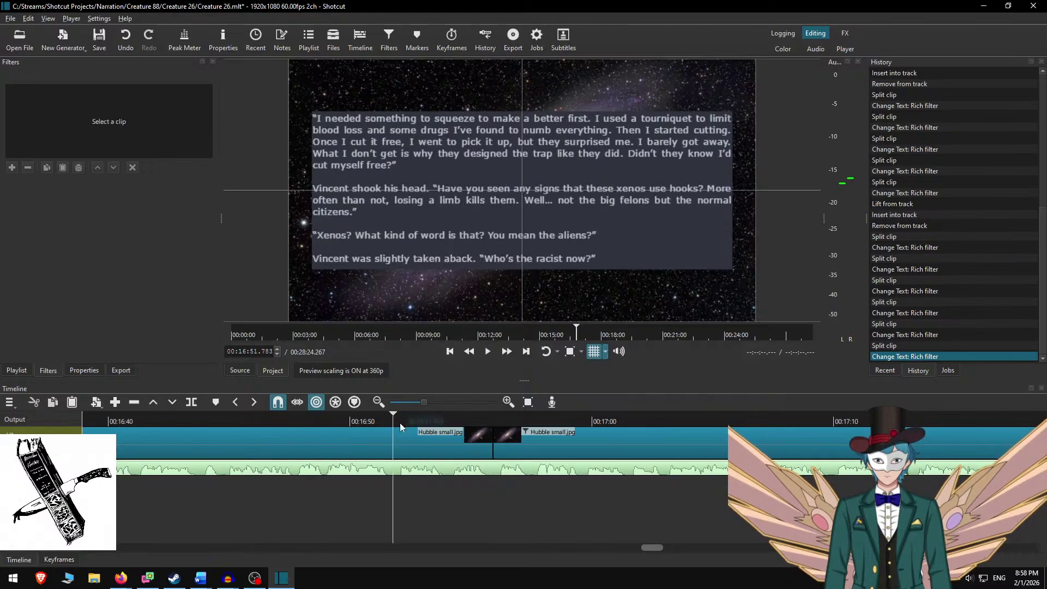
click(507, 351)
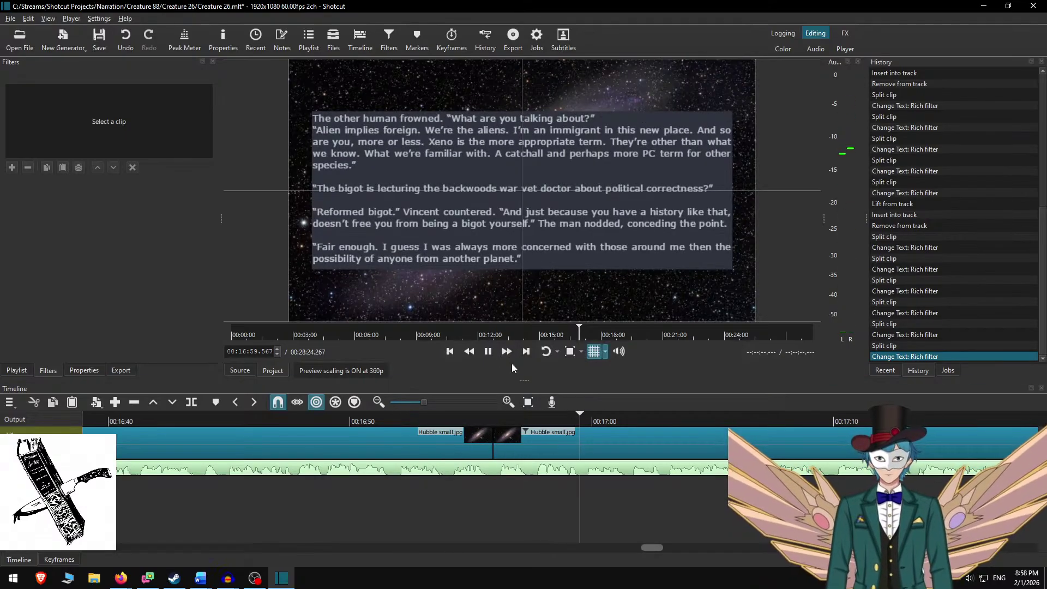
key(space)
In the clip after the cut, add a blank line below the first paragraph, set the background height to 700 and centre the text box vertically.
click(561, 436)
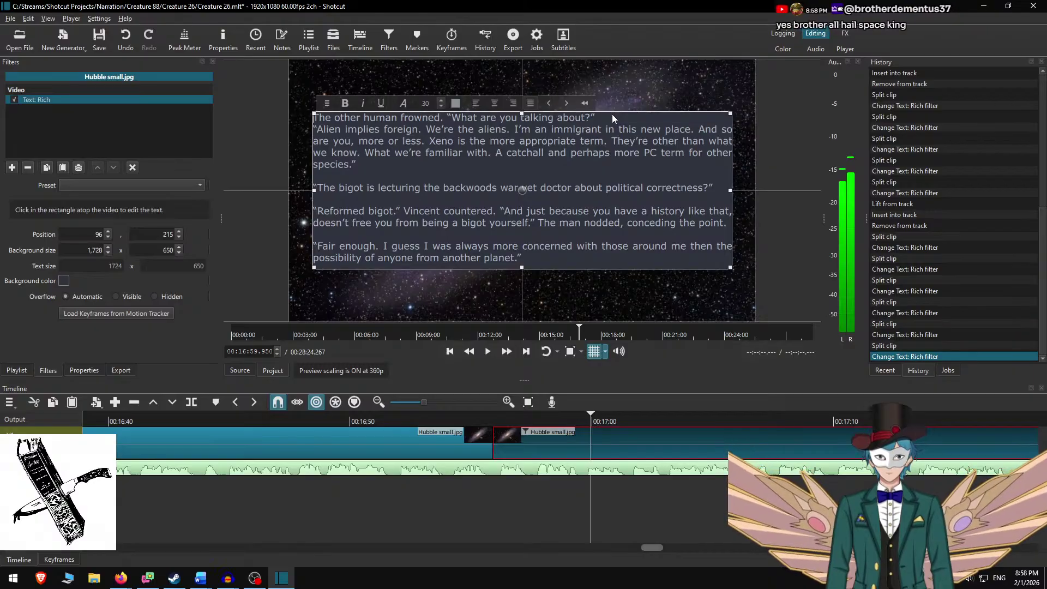
key(Return)
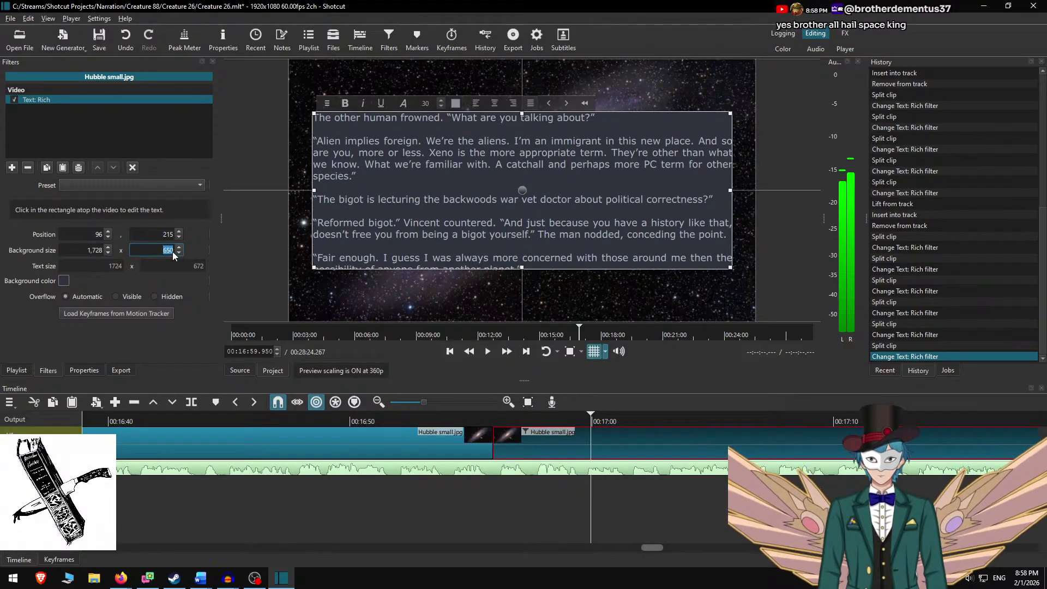
text(700)
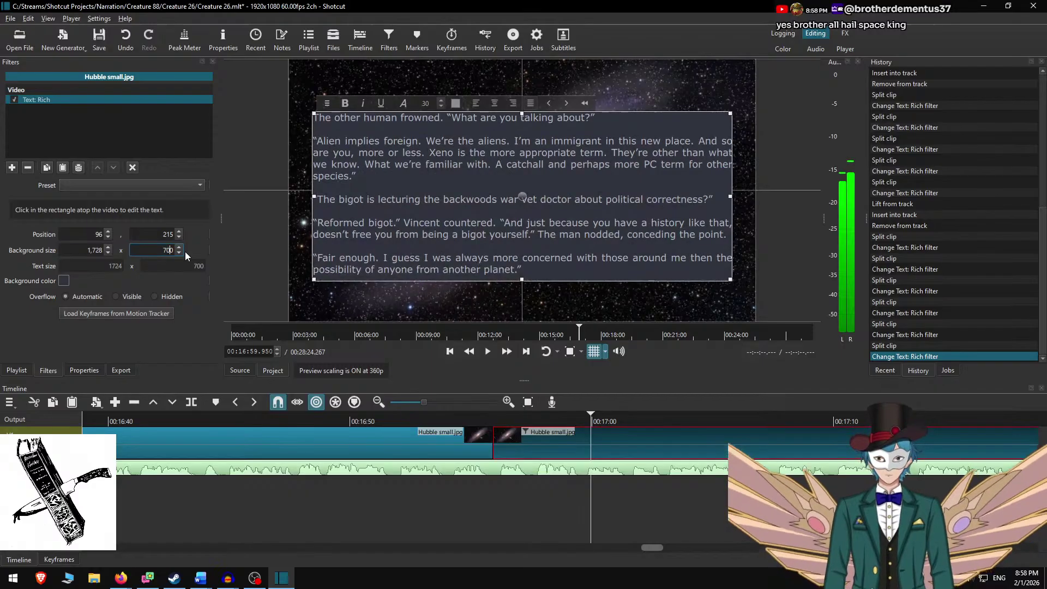
drag(528, 203, 528, 197)
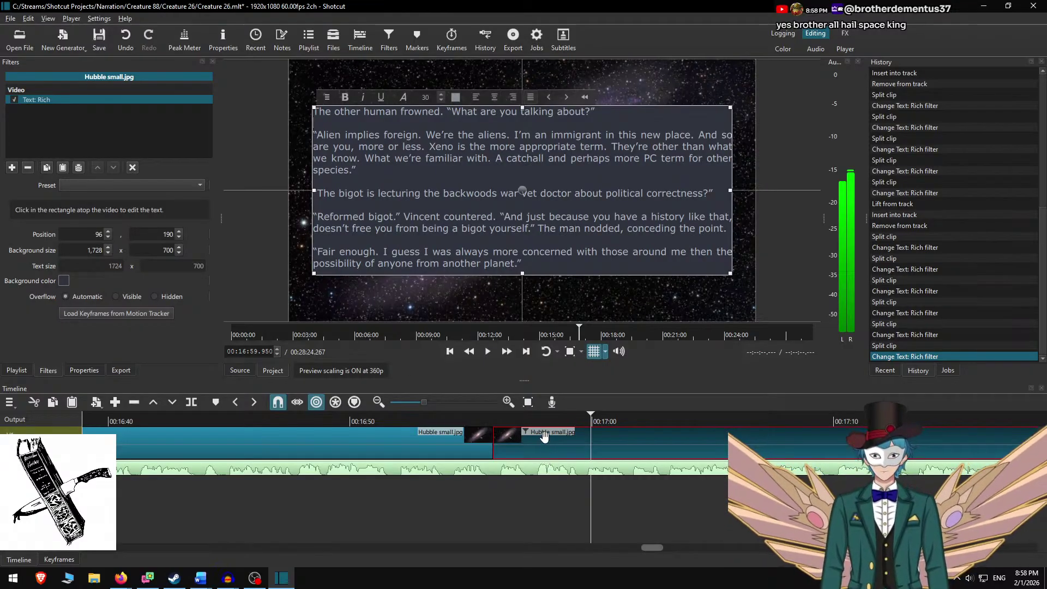
key(ctrl+d)
Play the narration from about 16:51, split the background clip at 17:38.967 and select the part after the cut.
click(397, 417)
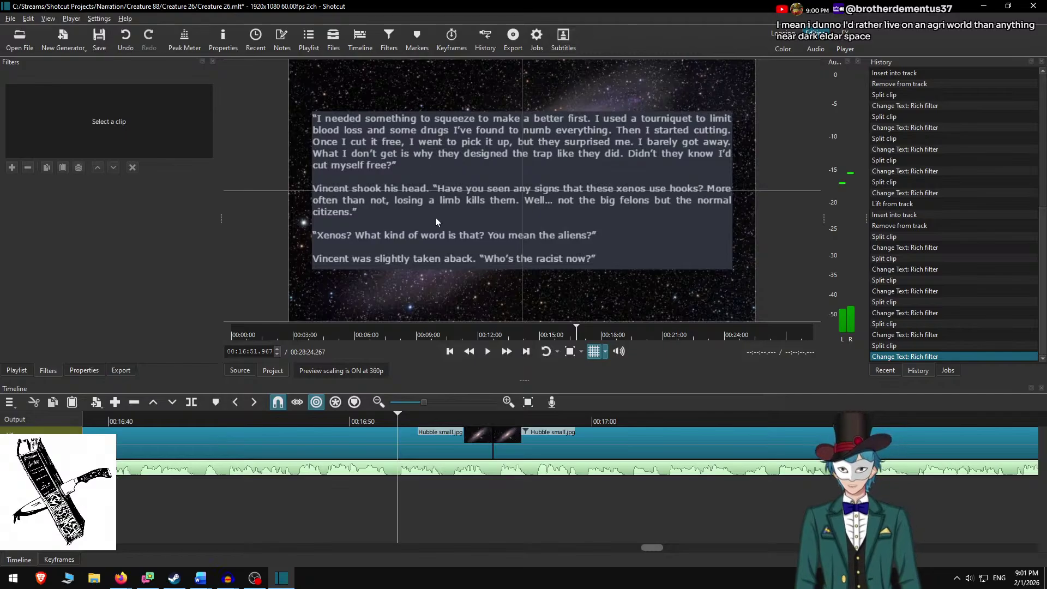
click(386, 421)
key(space)
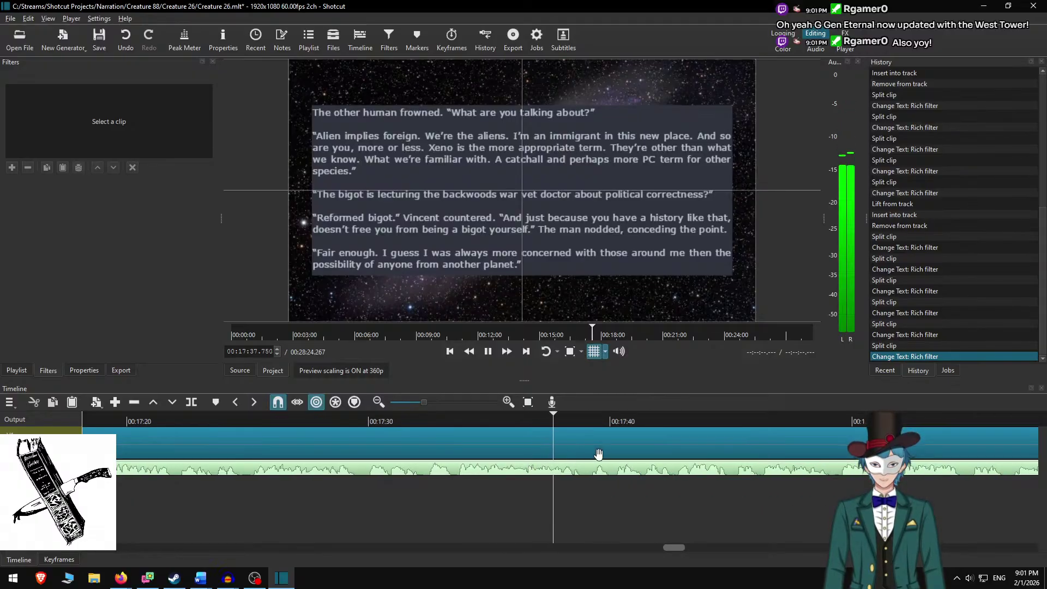
key(space)
key(s)
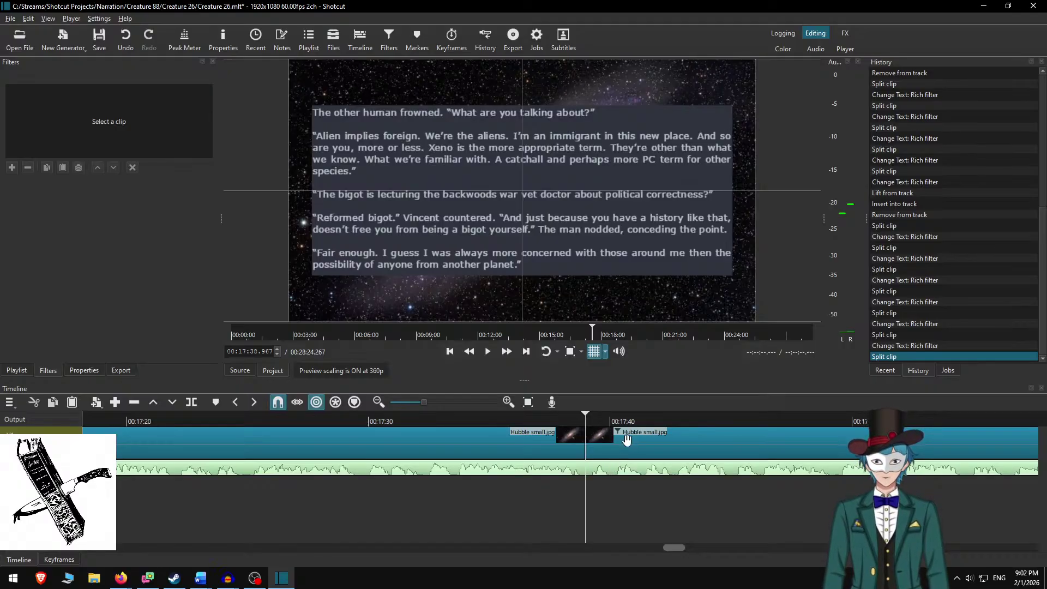
click(605, 433)
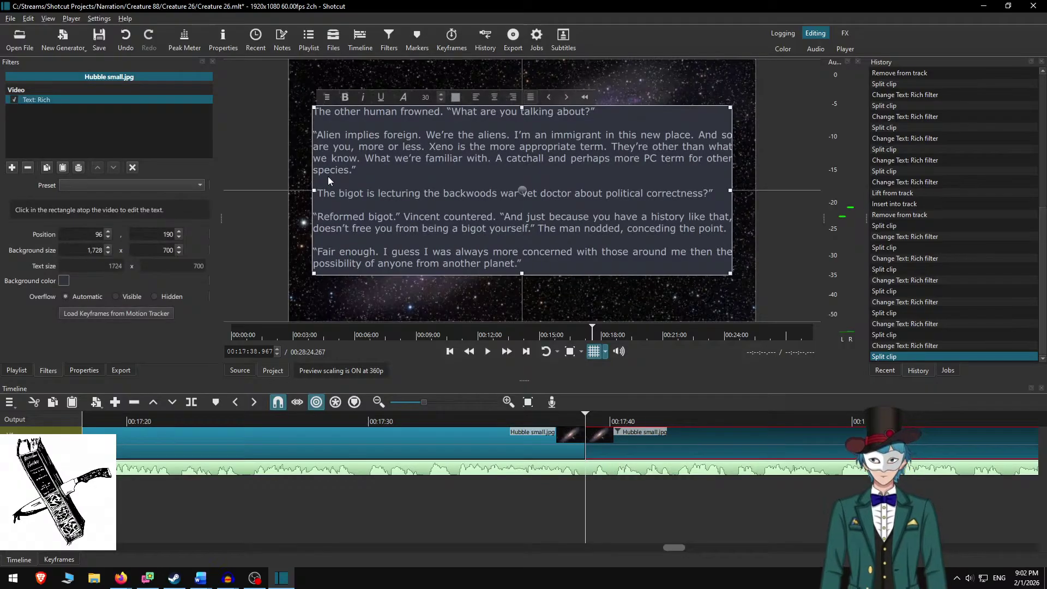
In the Word manuscript, remove the used passage through “another planet” and copy the next four paragraphs, ending with “He asked, looking curious.”.
key(alt+Tab)
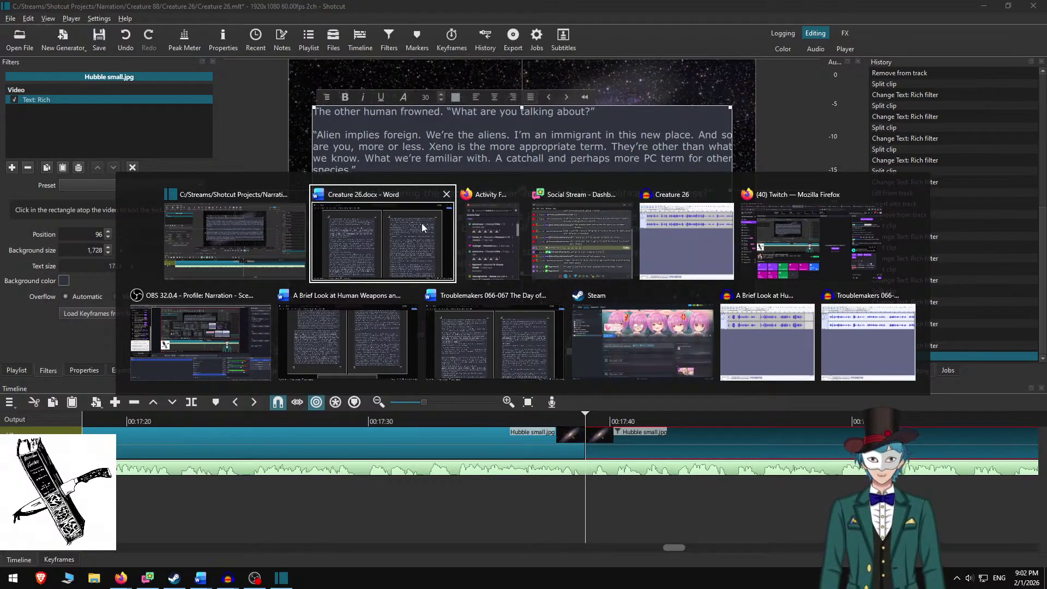
click(391, 228)
triple_click(391, 228)
key(alt)
key(Escape)
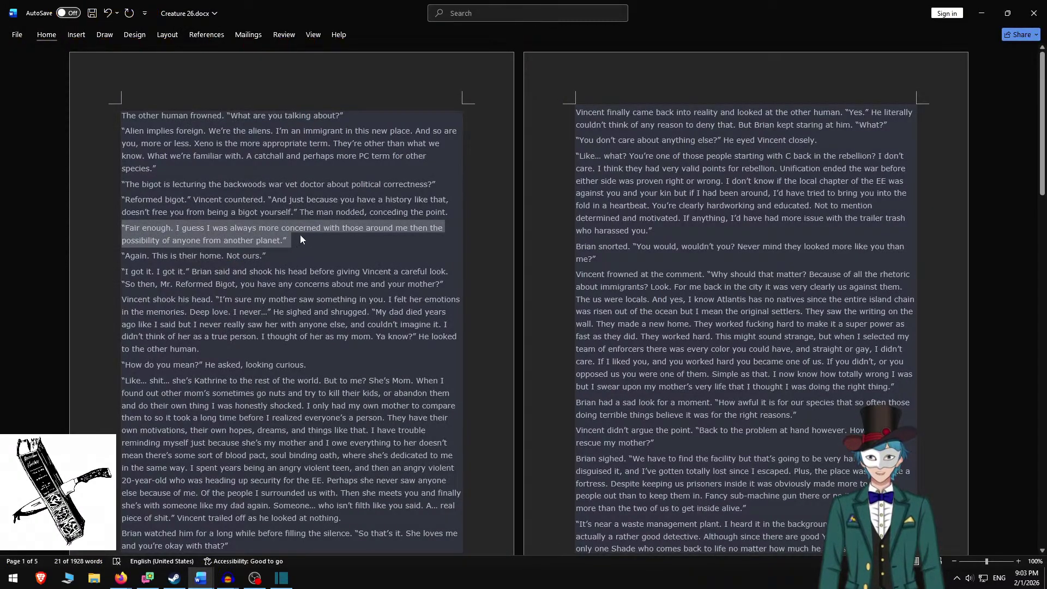
click(300, 235)
key(ctrl+shift+Home)
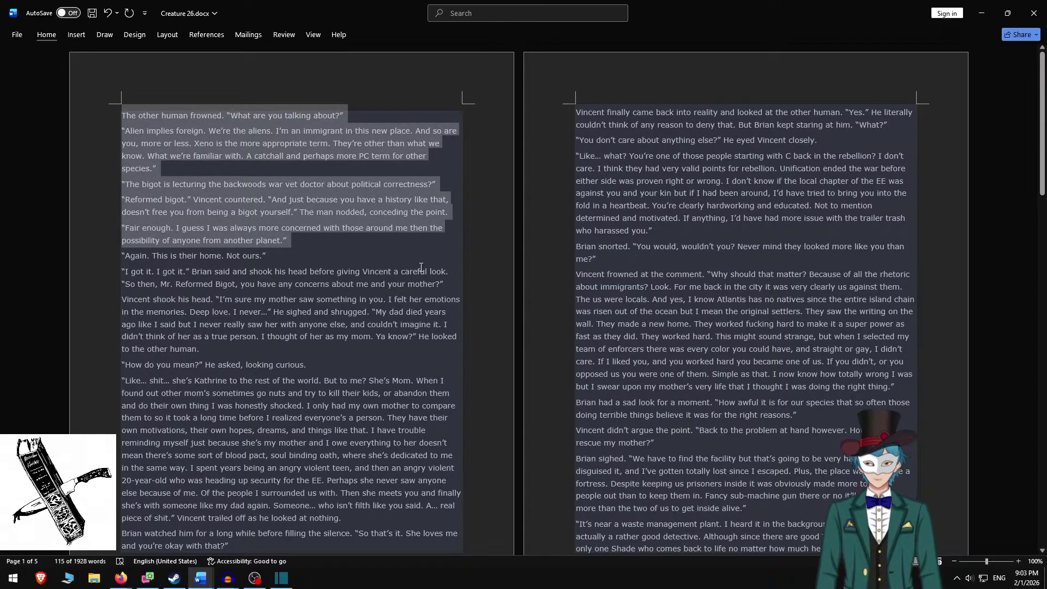
key(Delete)
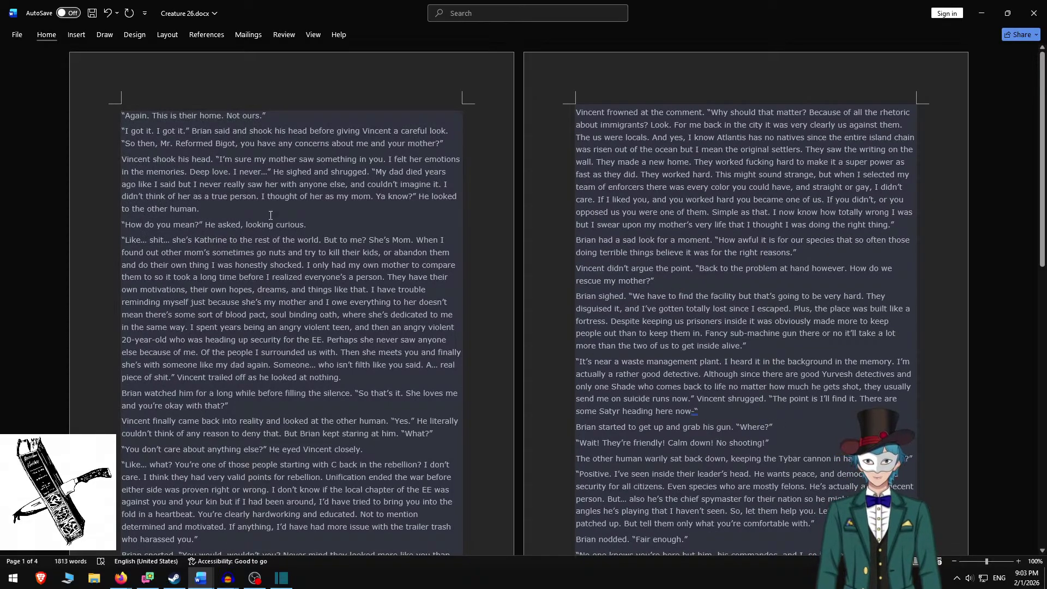
shift+click(333, 220)
key(ctrl+c)
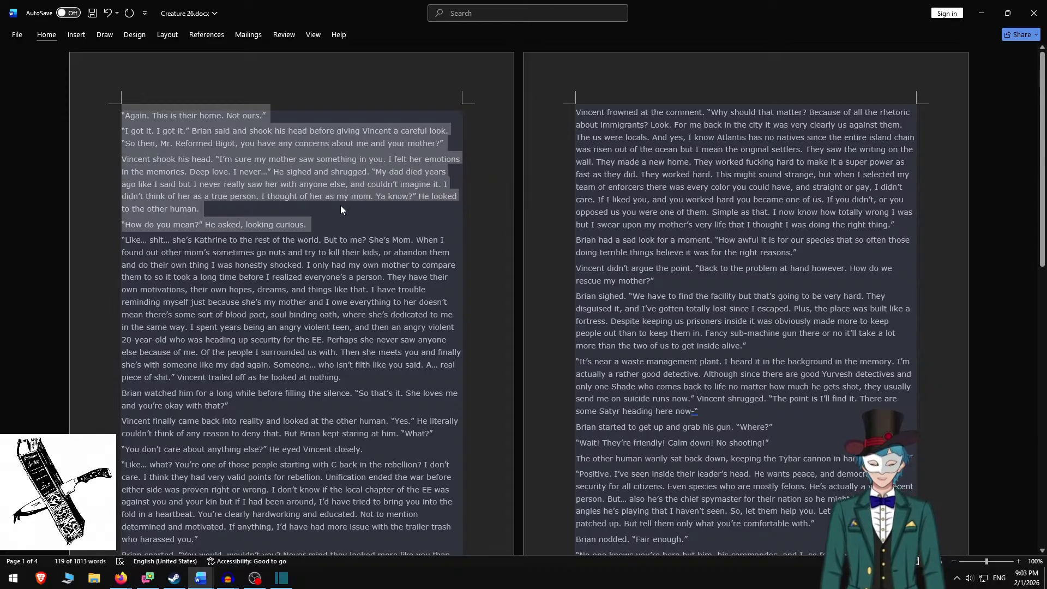
Look over the rest of the manuscript and the two other open story documents, and minimise those two.
scroll(523, 323, down, 10)
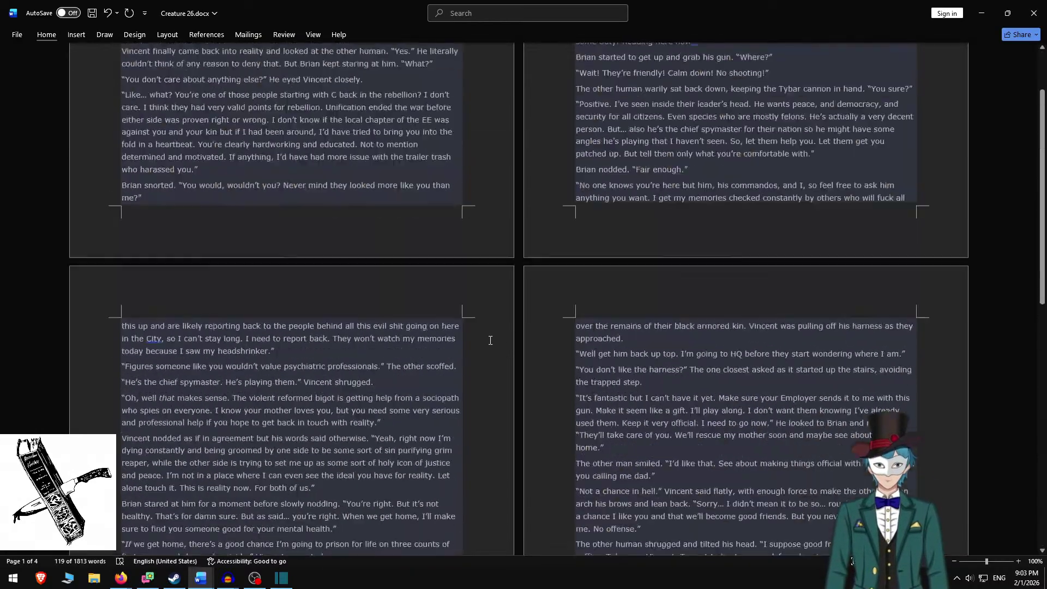
scroll(470, 346, up, 10)
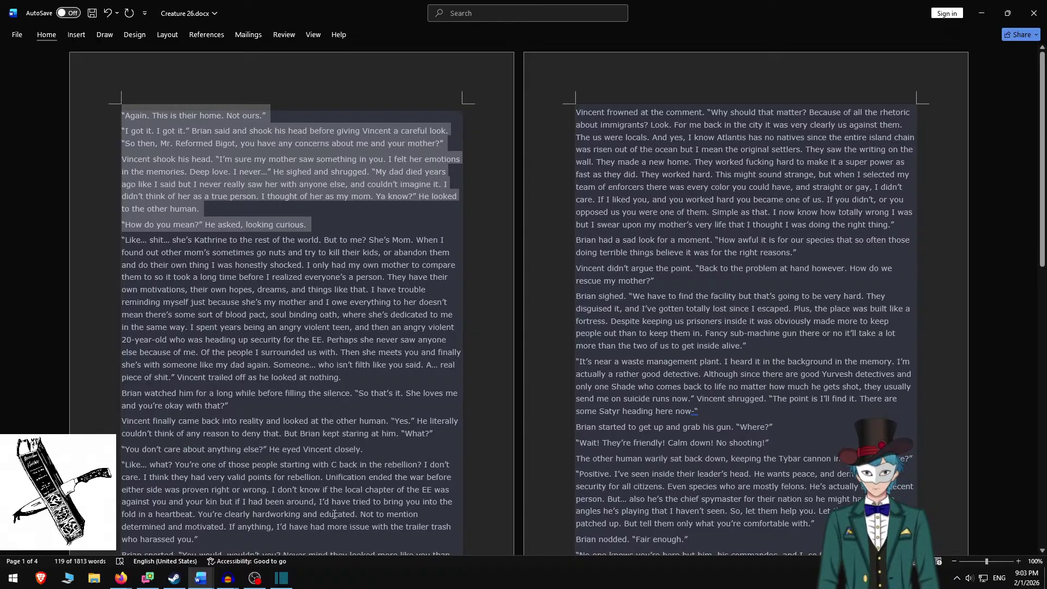
click(210, 583)
click(216, 519)
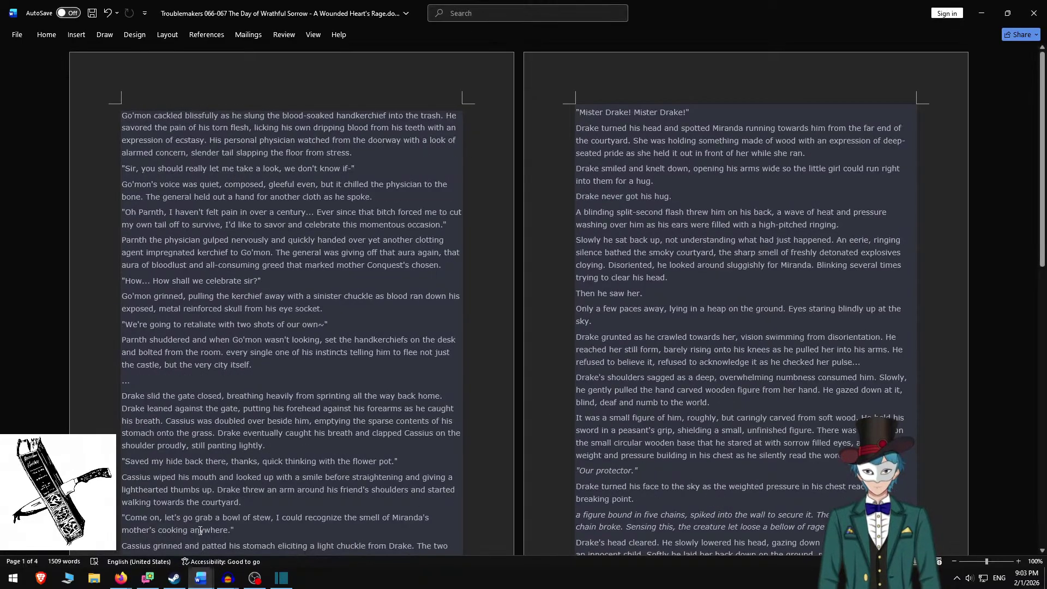
click(198, 578)
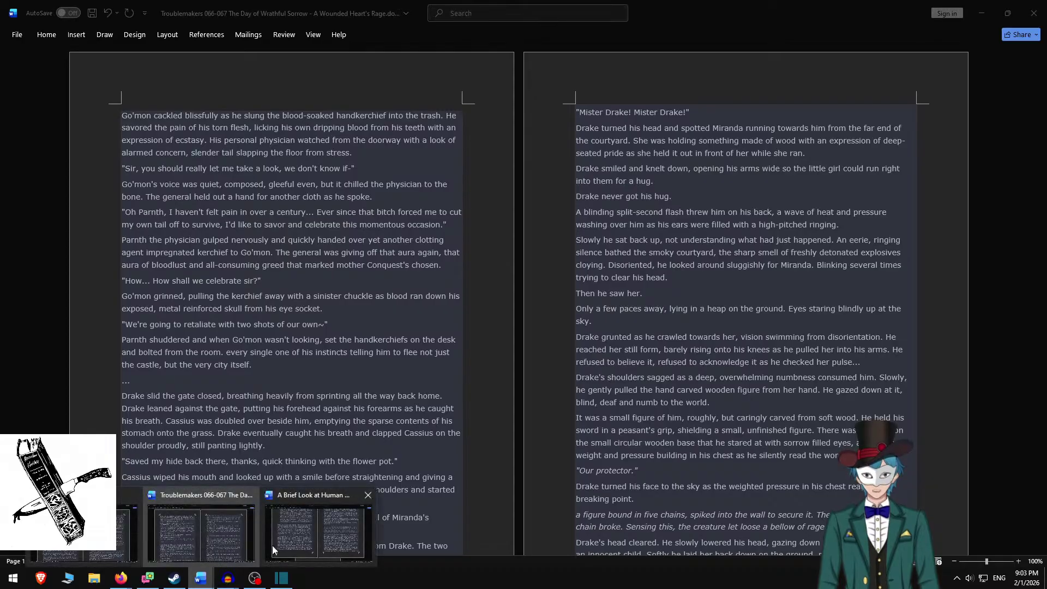
click(273, 545)
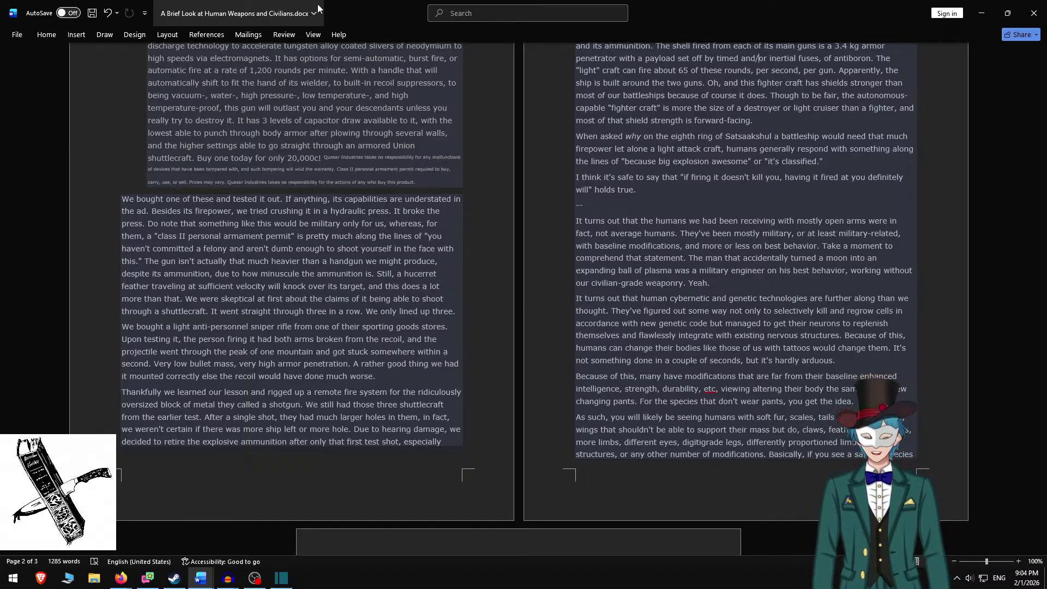
click(981, 17)
click(980, 19)
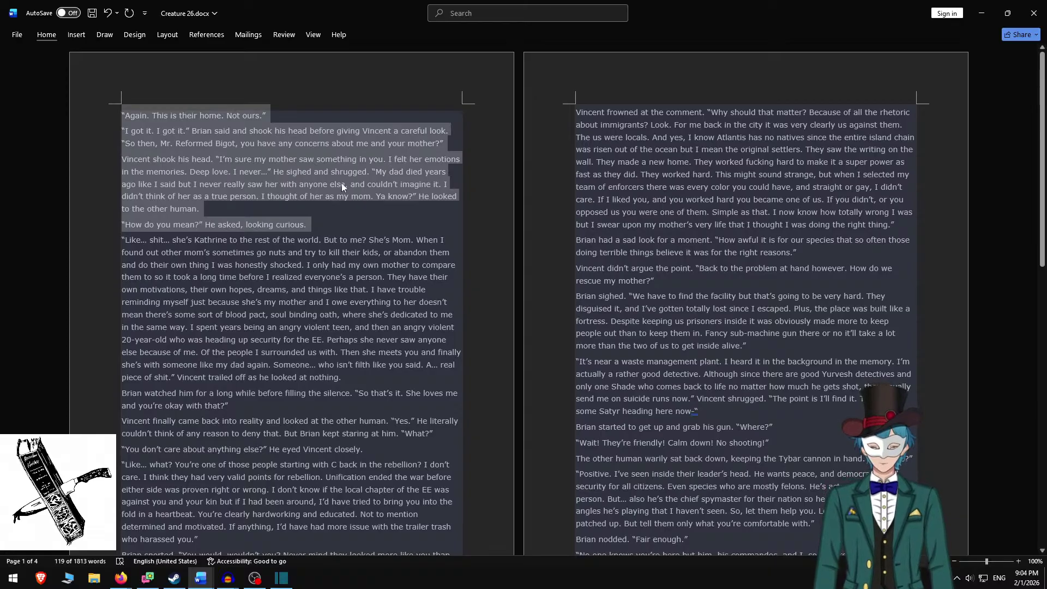
Back in Shotcut, replace the selected clip's rich text with the four copied paragraphs starting “Again. This is their home.”.
key(alt+Tab)
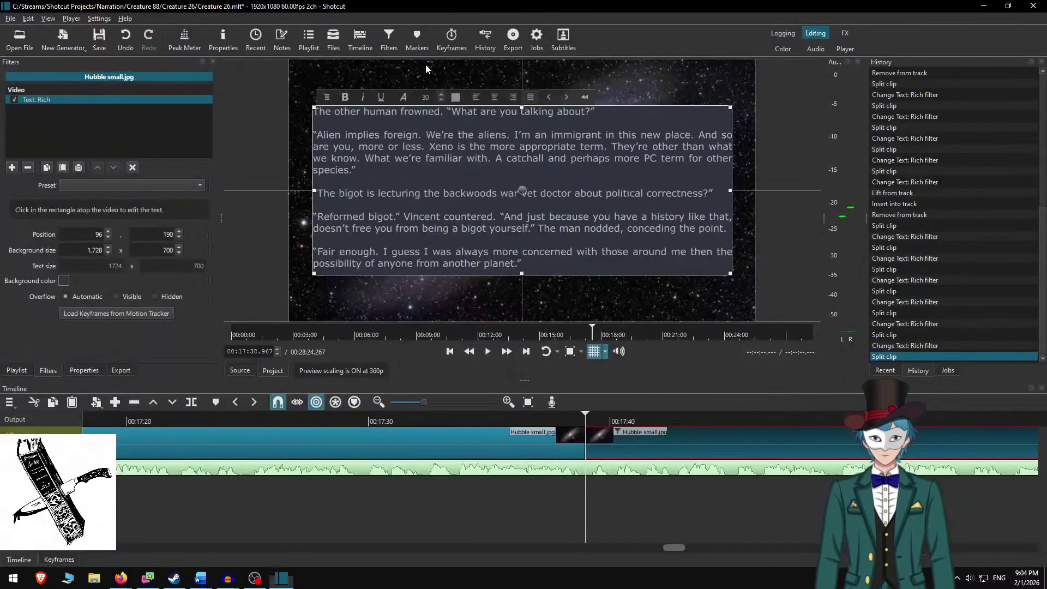
key(ctrl+a)
key(ctrl+v)
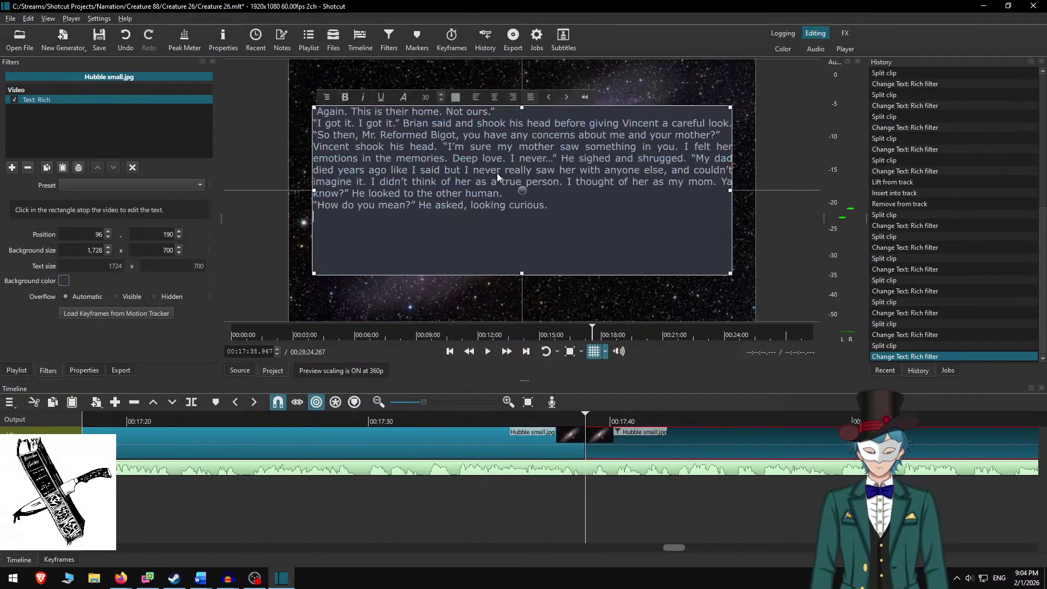
Separate the four paragraphs with blank lines and set the text background height to 600.
key(Home)
key(Return)
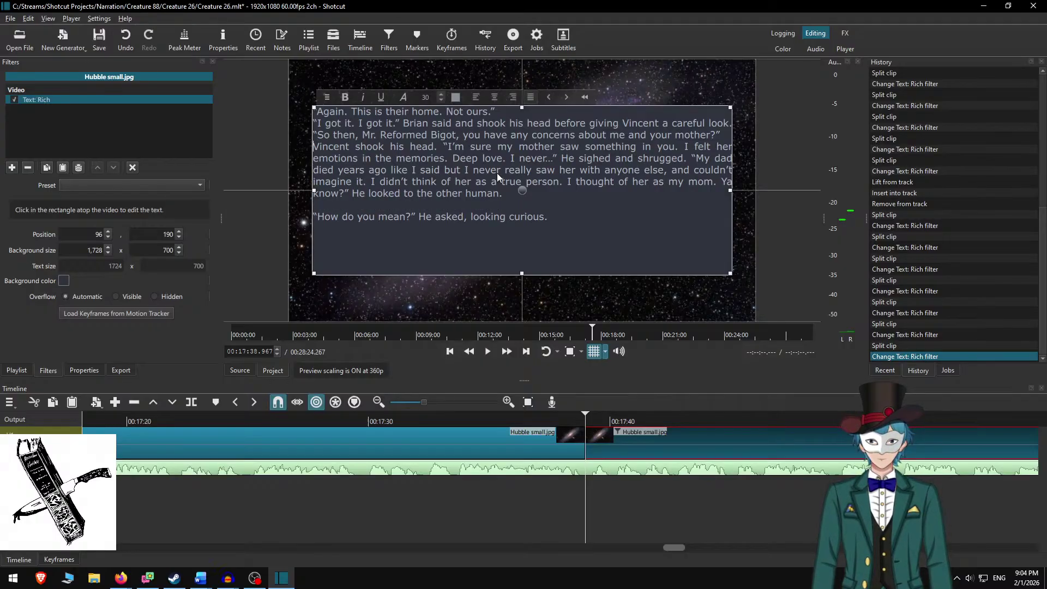
key(Up)
key(Up)
key(Up)
key(Up)
key(Up)
key(Up)
key(Return)
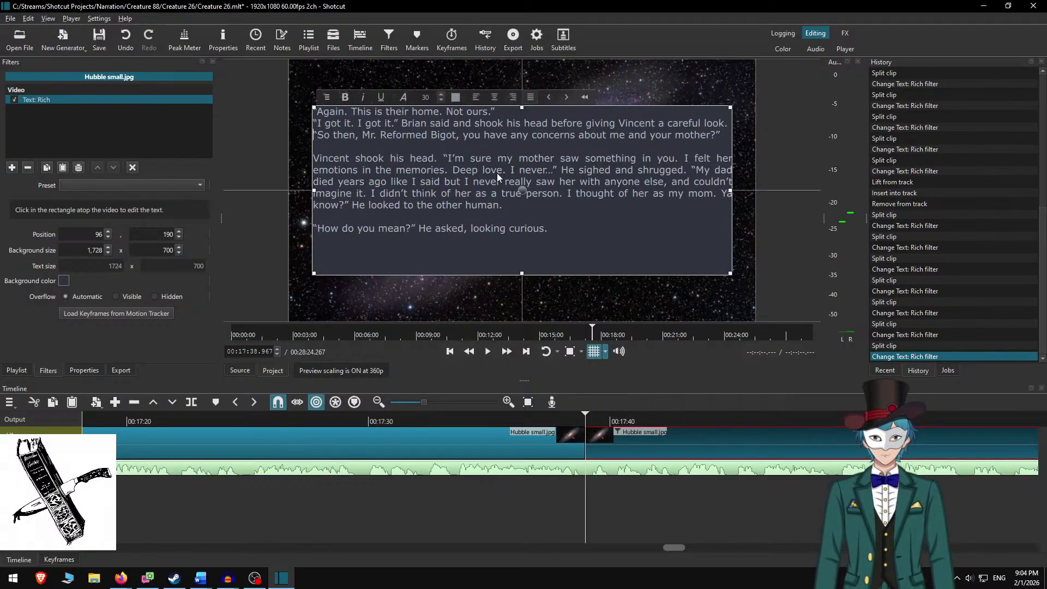
key(BackSpace)
key(Return)
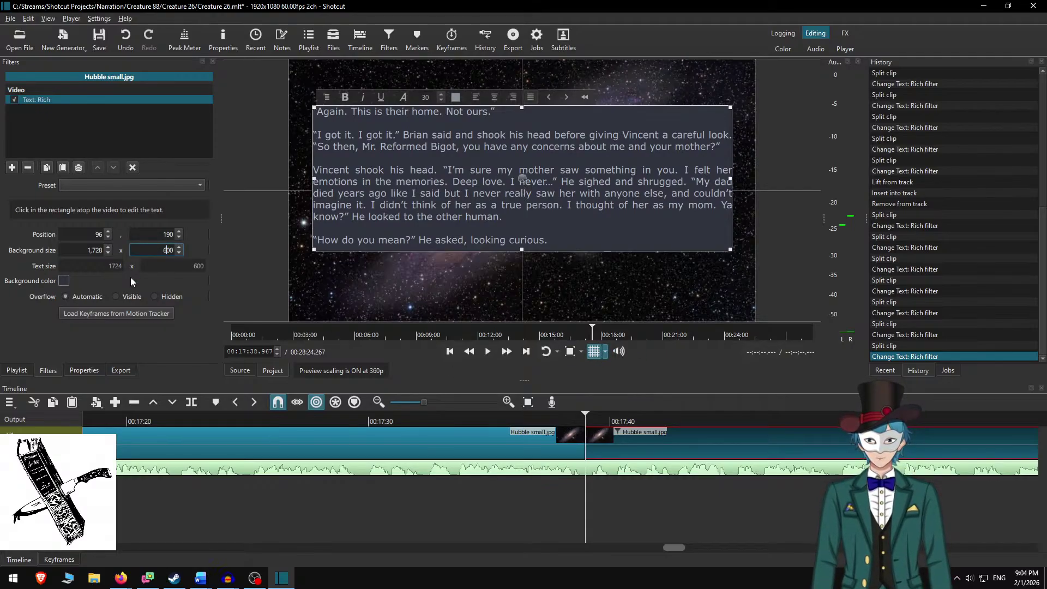
Move the text box down to vertical position 240 so it is centred in the frame.
key(alt+Tab)
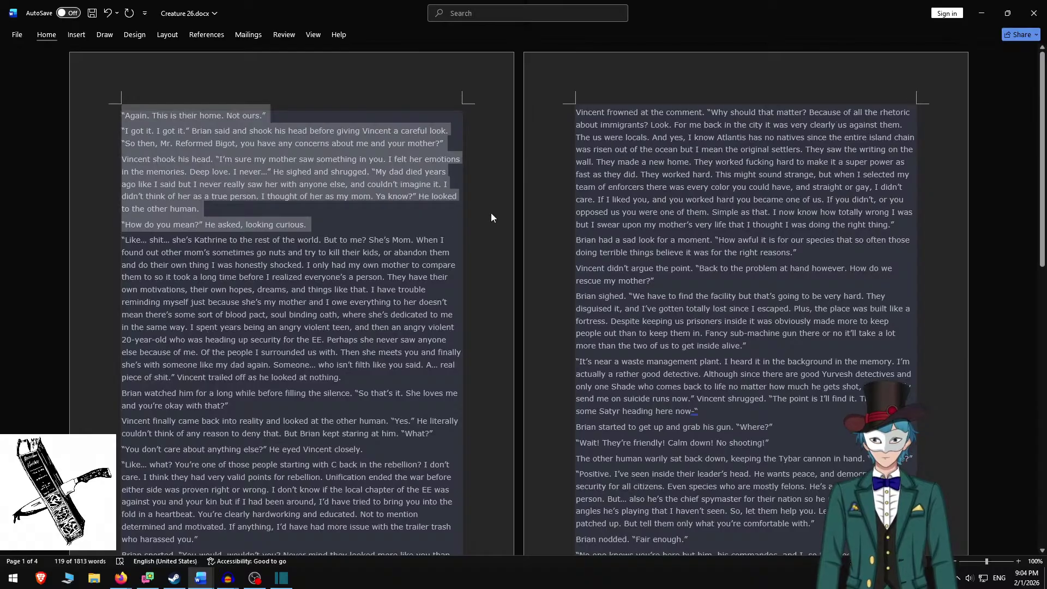
key(alt+Tab)
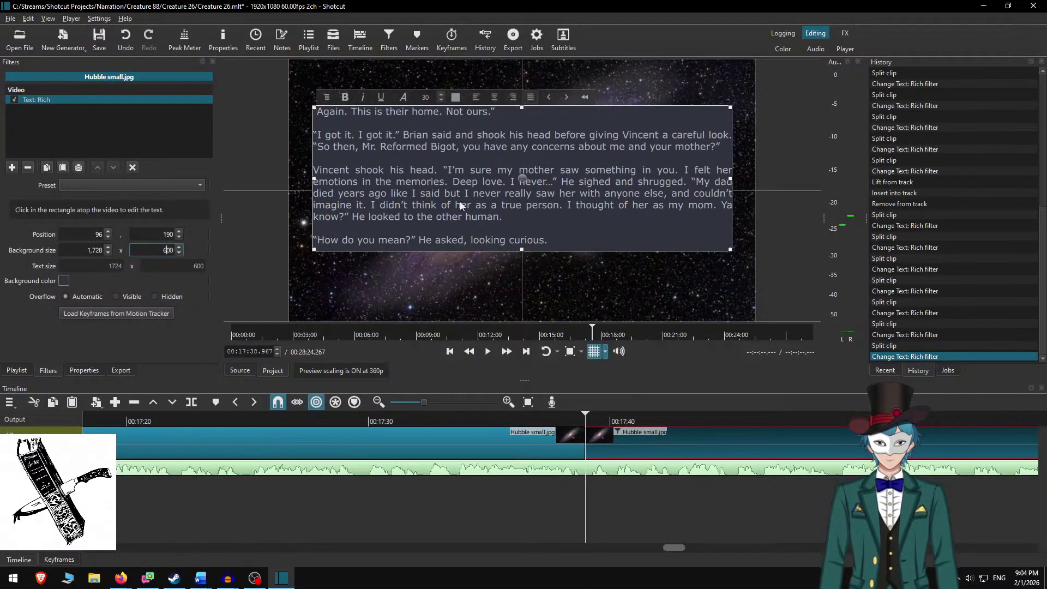
drag(522, 181, 520, 190)
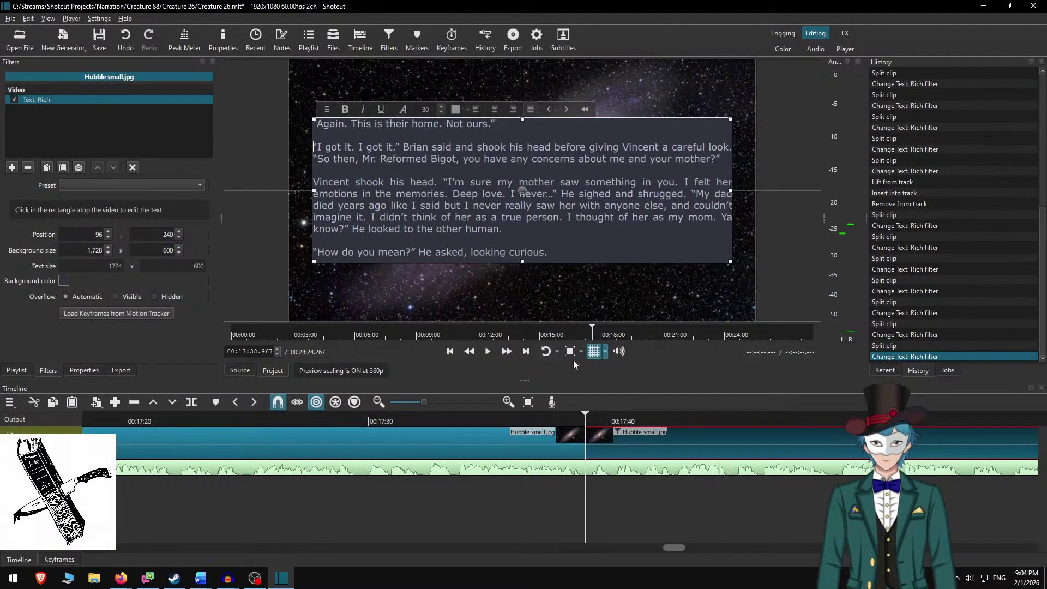
Play the narration repeatedly between about 17:42 and 17:47 on the timeline to listen closely to the spoken line.
click(632, 505)
click(495, 418)
key(space)
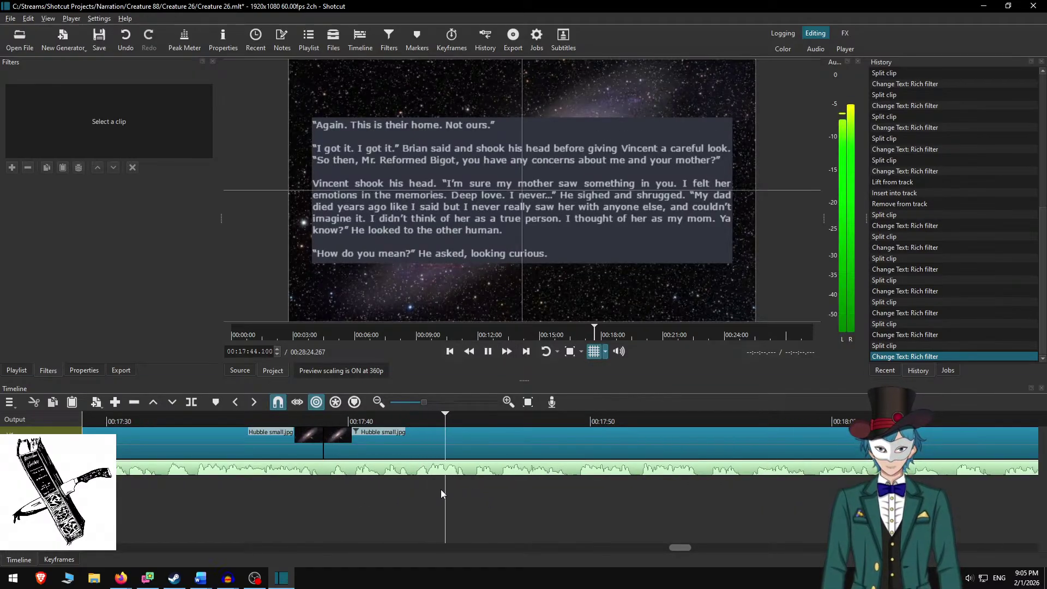
key(space)
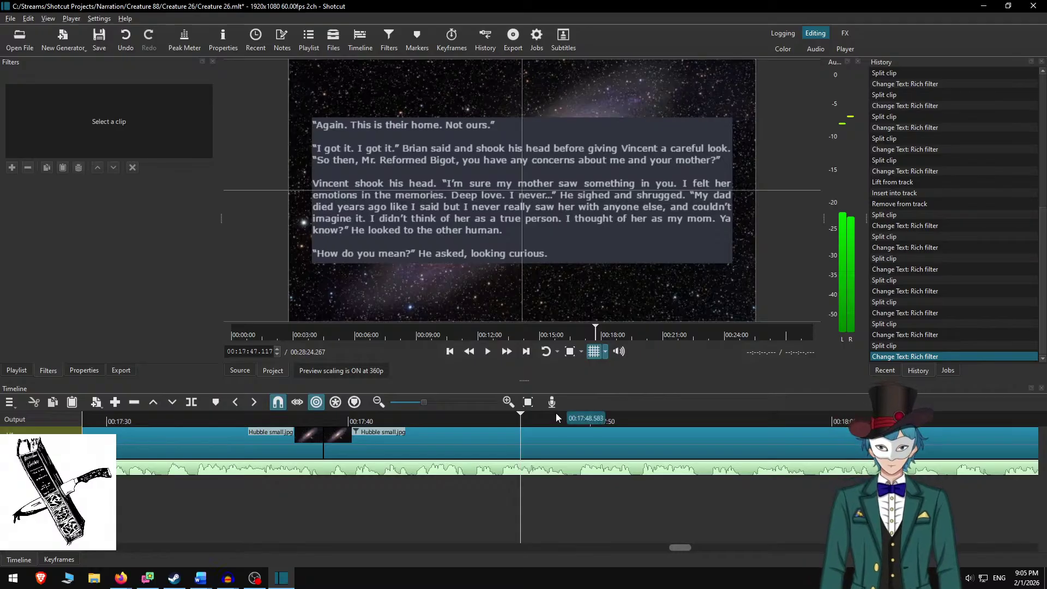
click(423, 420)
key(space)
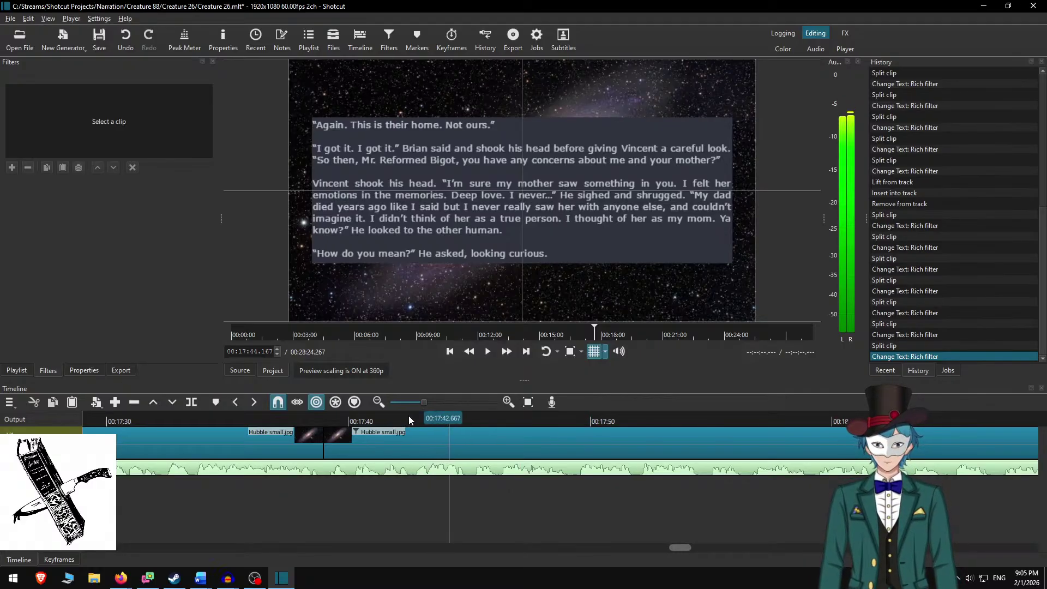
click(398, 417)
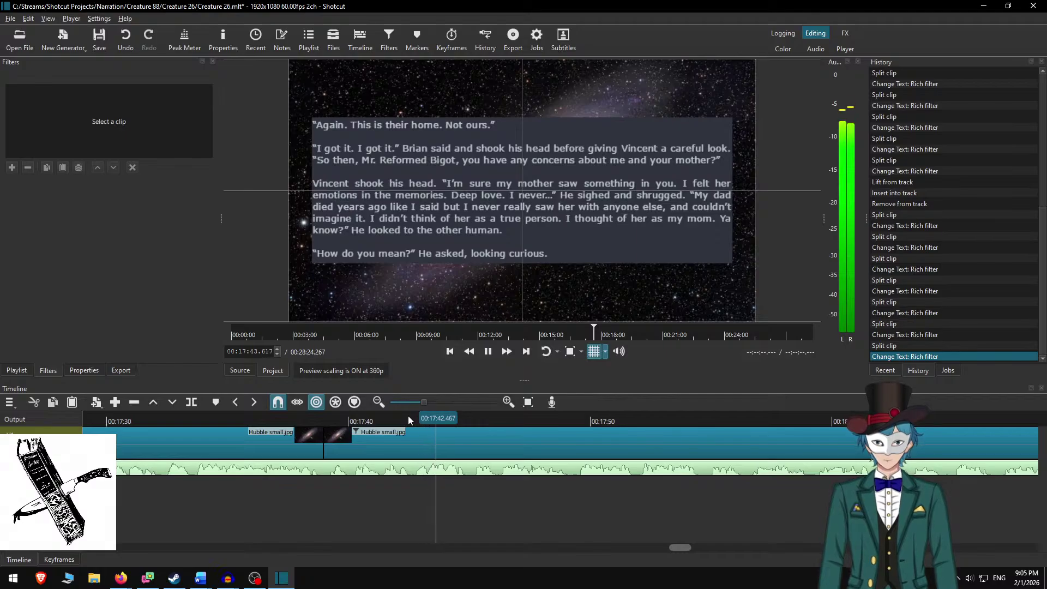
key(space)
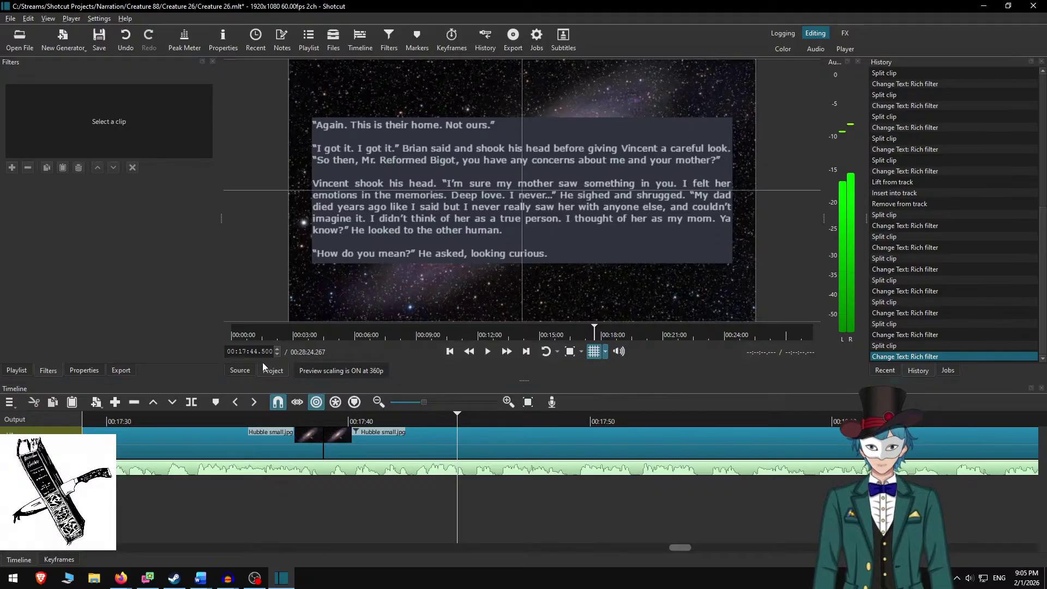
Switch to the Creature 26 project in Audacity and play the same narration line from about 17:42.
click(228, 578)
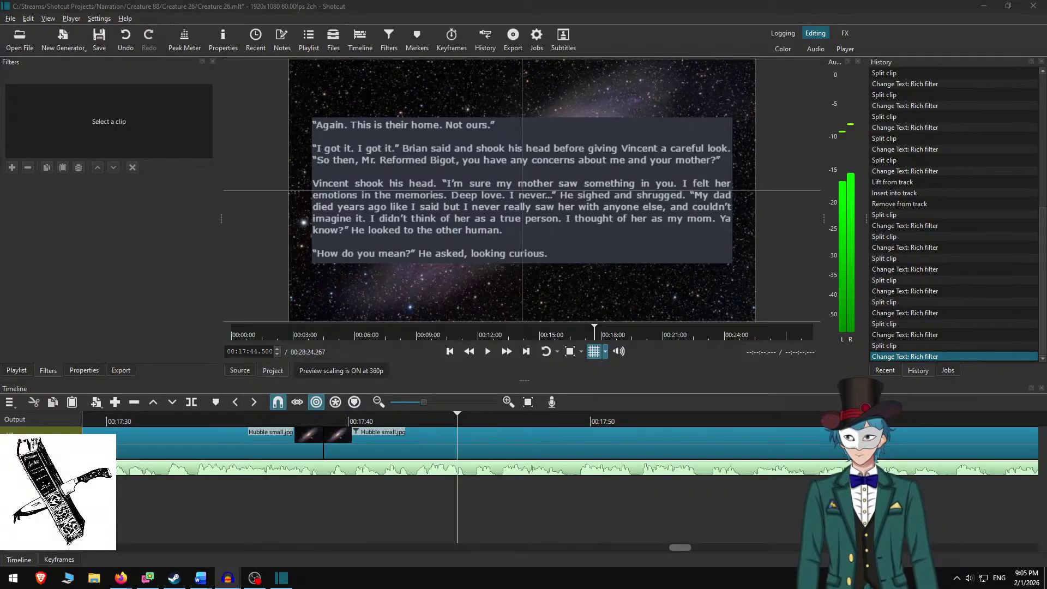
drag(0, 158, 660, 0)
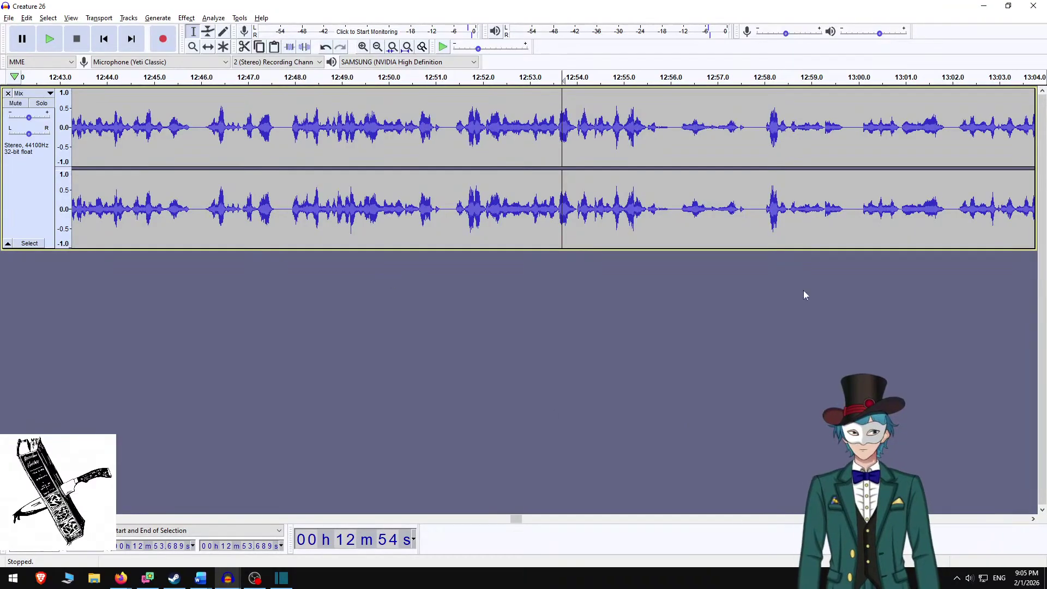
drag(516, 522, 676, 493)
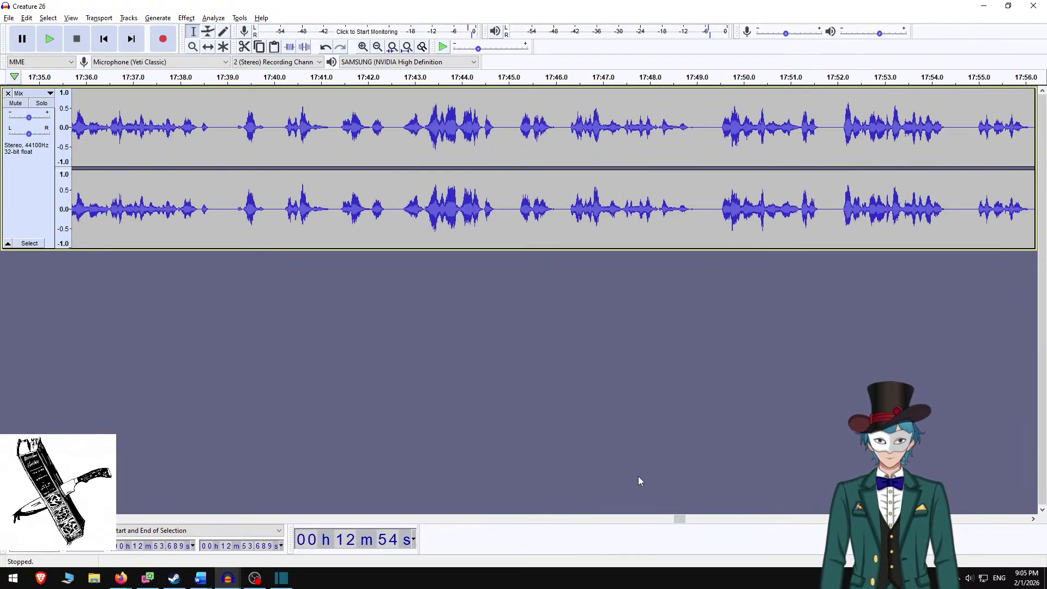
click(390, 130)
key(space)
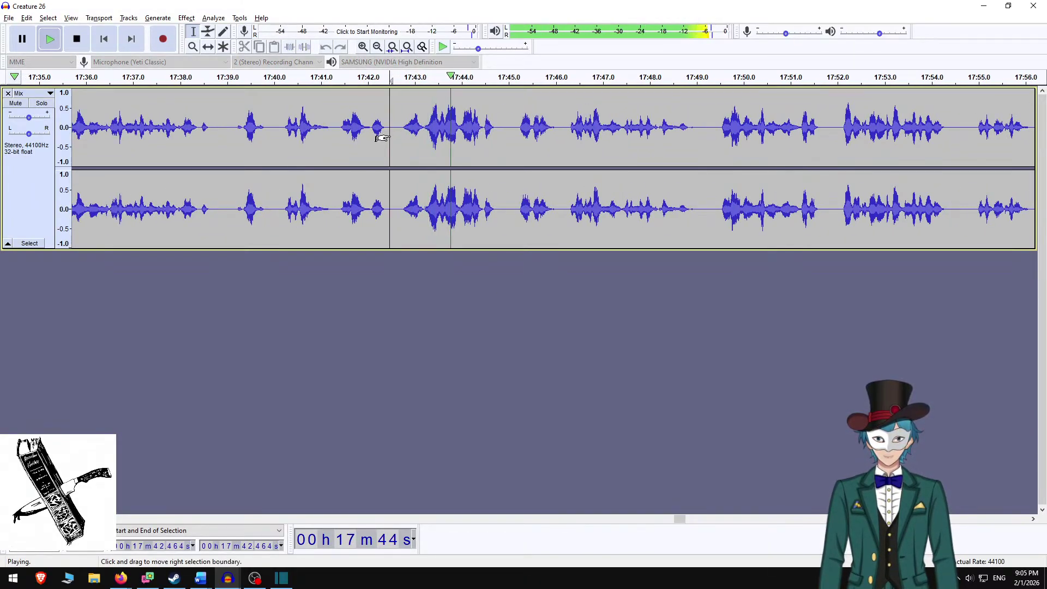
key(space)
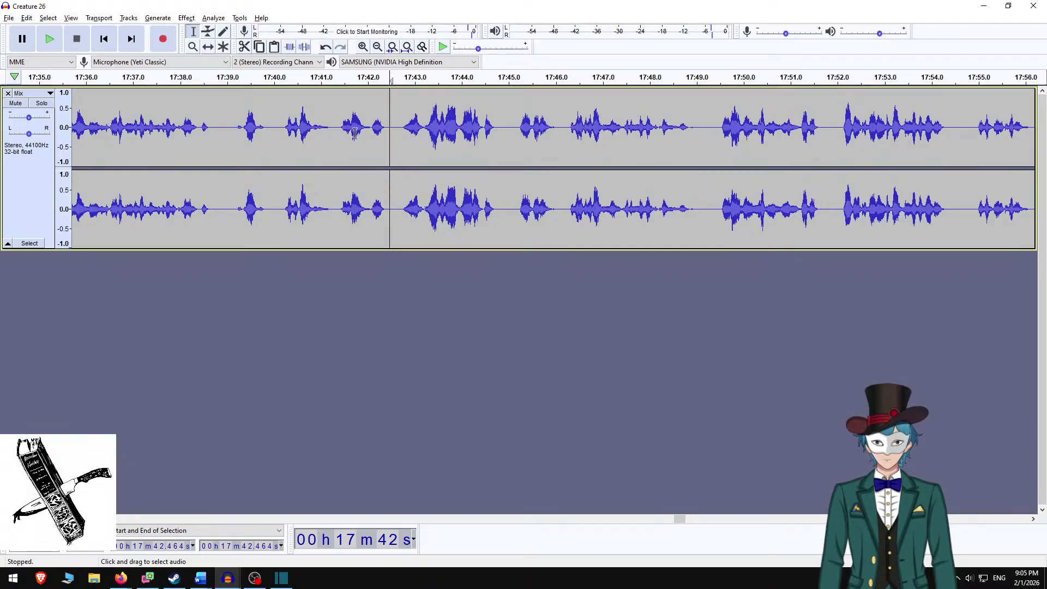
Step back through the edit history, undoing the silencing, the normalizing and the mixdown to restore the two separate tracks.
key(ctrl+z)
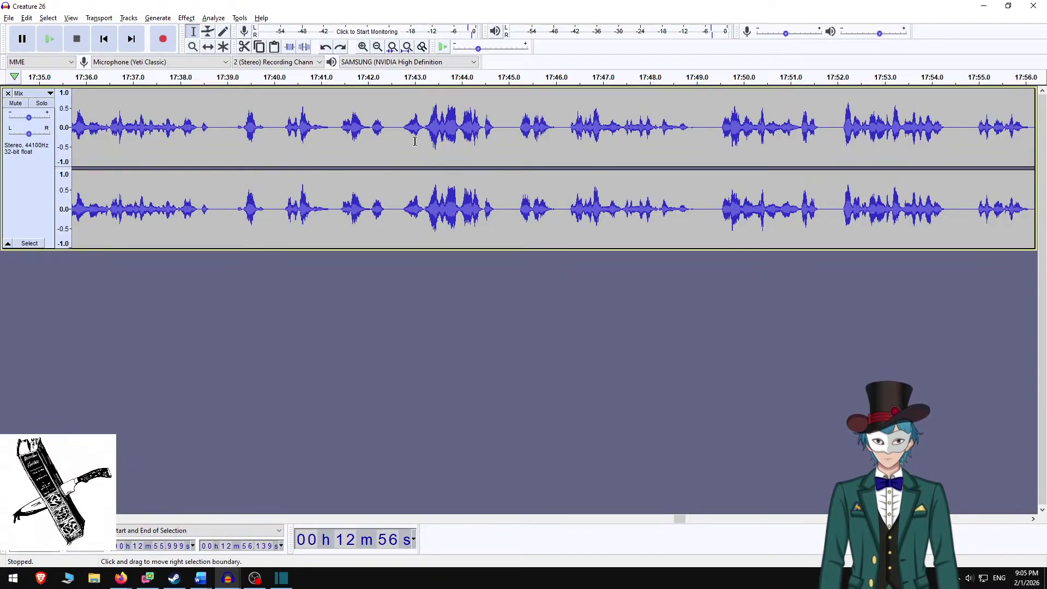
click(13, 19)
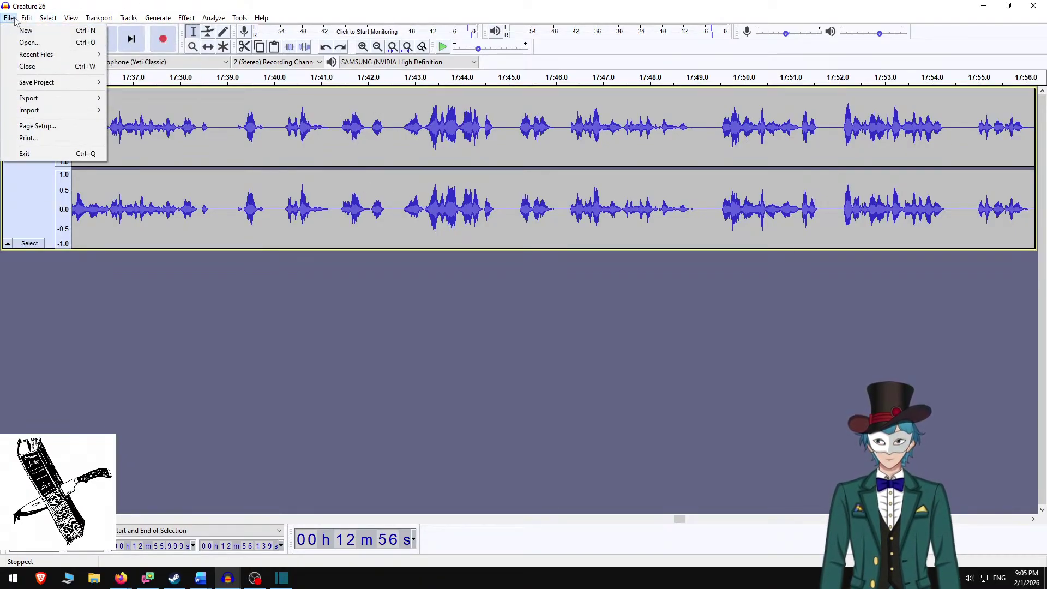
mouse_move(27, 18)
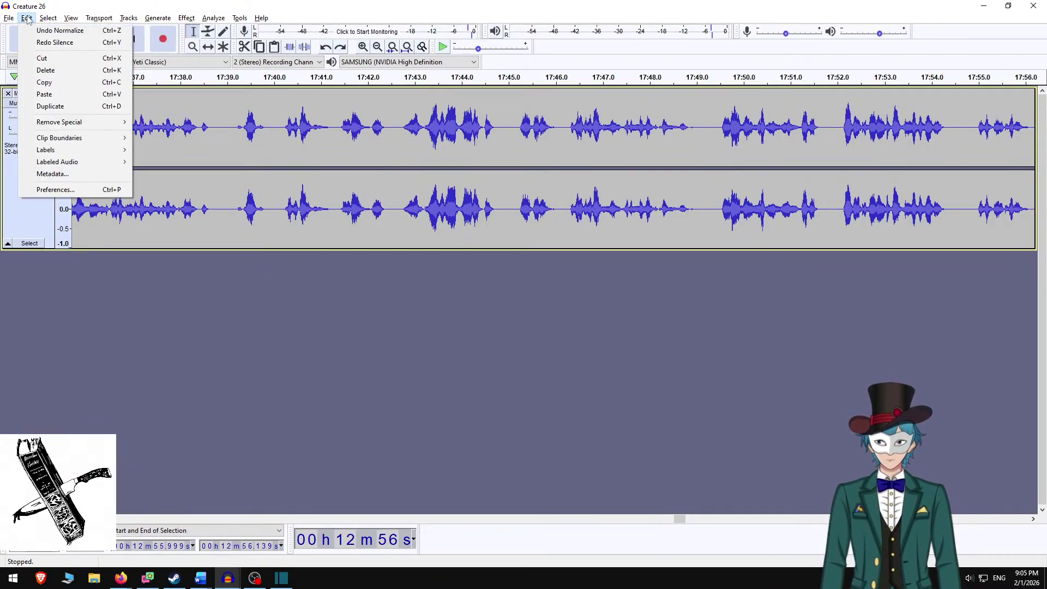
click(46, 43)
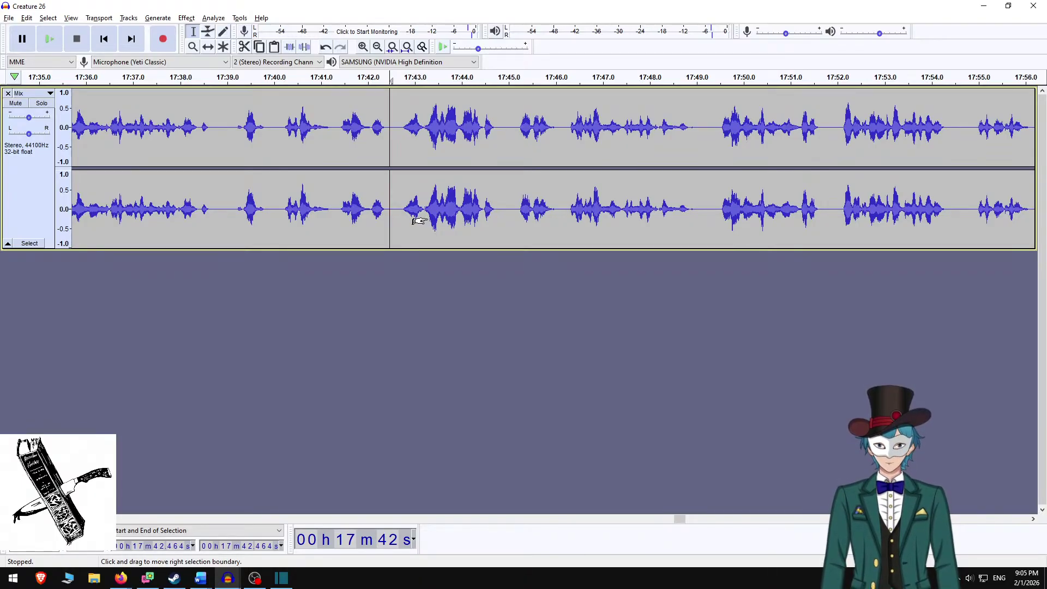
key(ctrl+z)
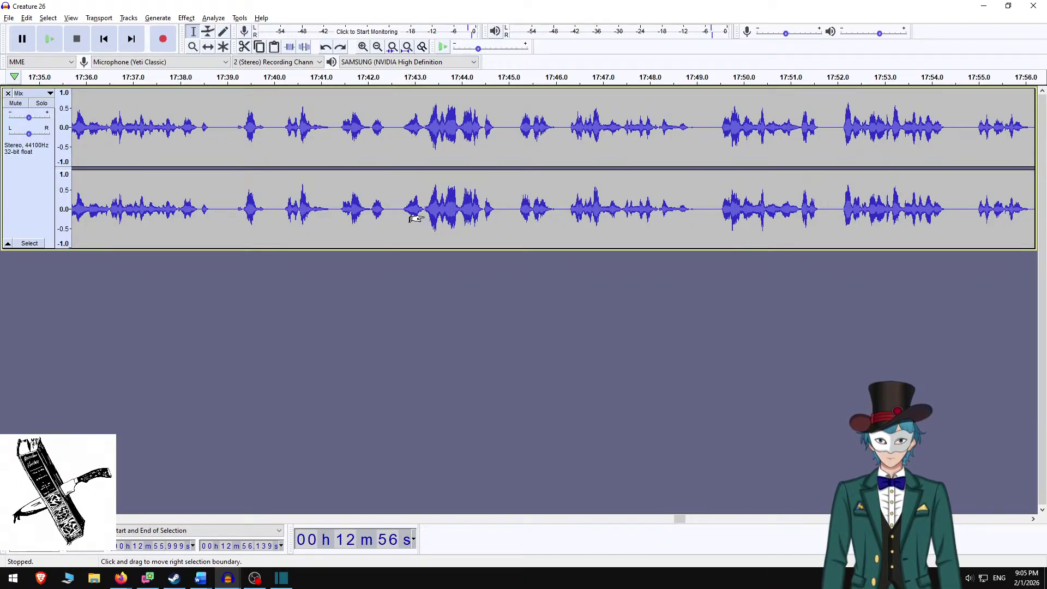
key(ctrl+z)
key(ctrl+y)
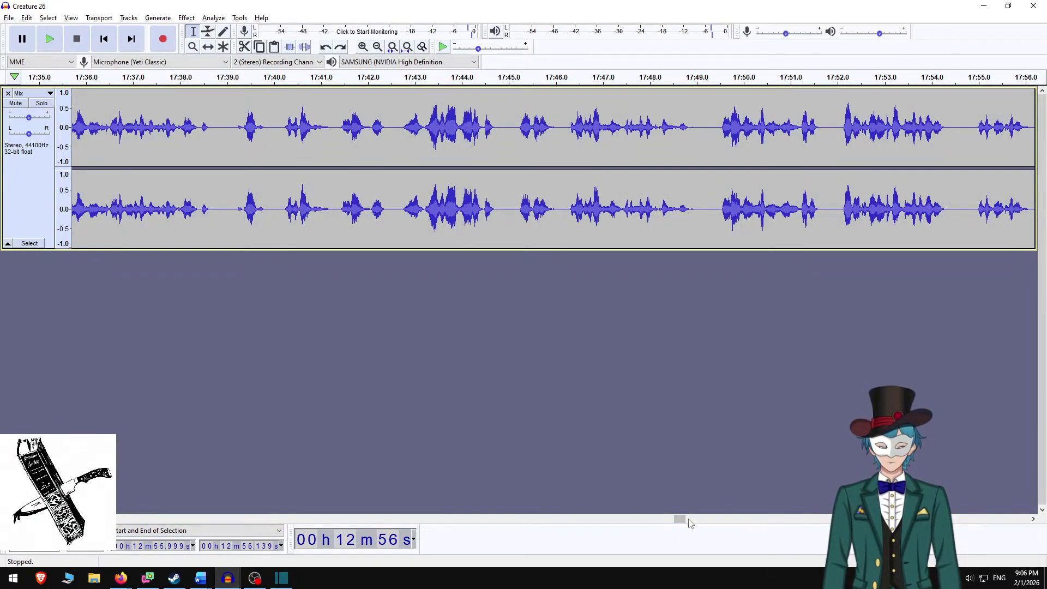
key(ctrl+z)
key(ctrl+z)
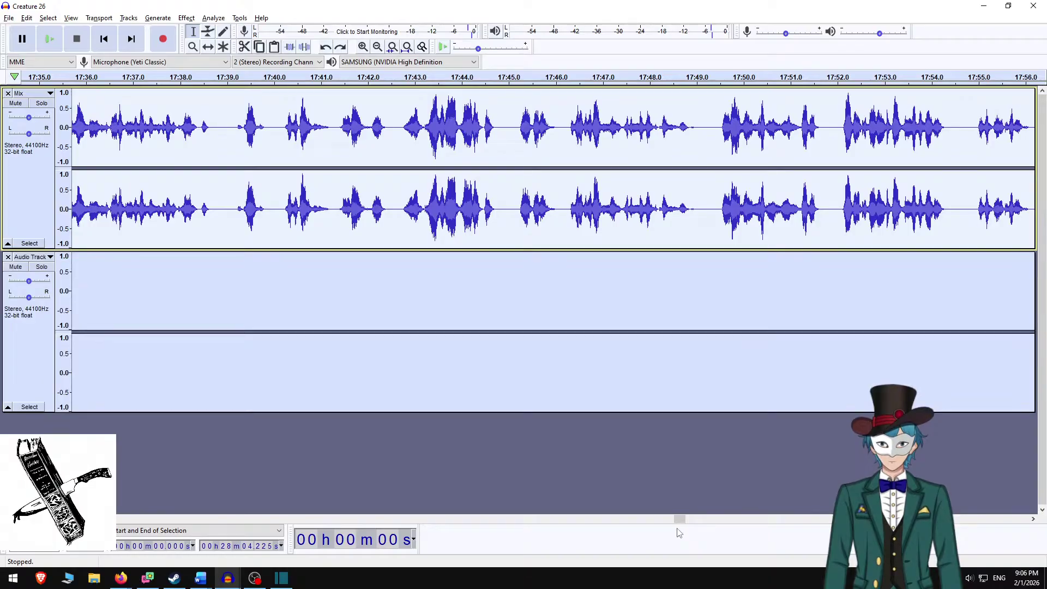
Mix the two tracks down into one and select the brief gap from about 12:55.96 to 12:56.08.
drag(676, 517, 520, 530)
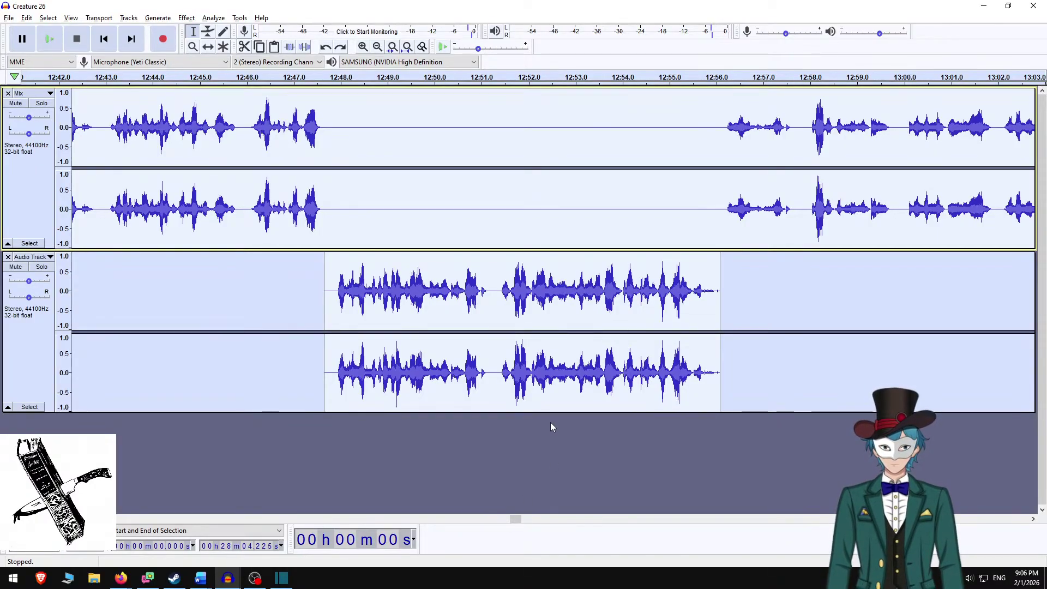
drag(713, 135, 720, 136)
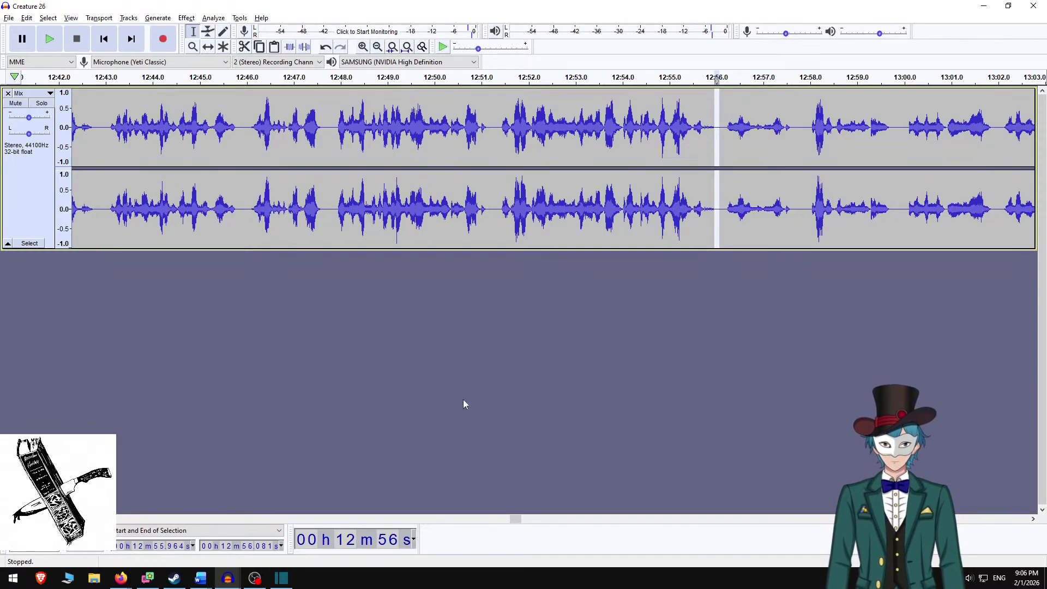
Return to the narration line at about 17:42.5 in the unnormalized mix and play it back.
key(alt+Tab)
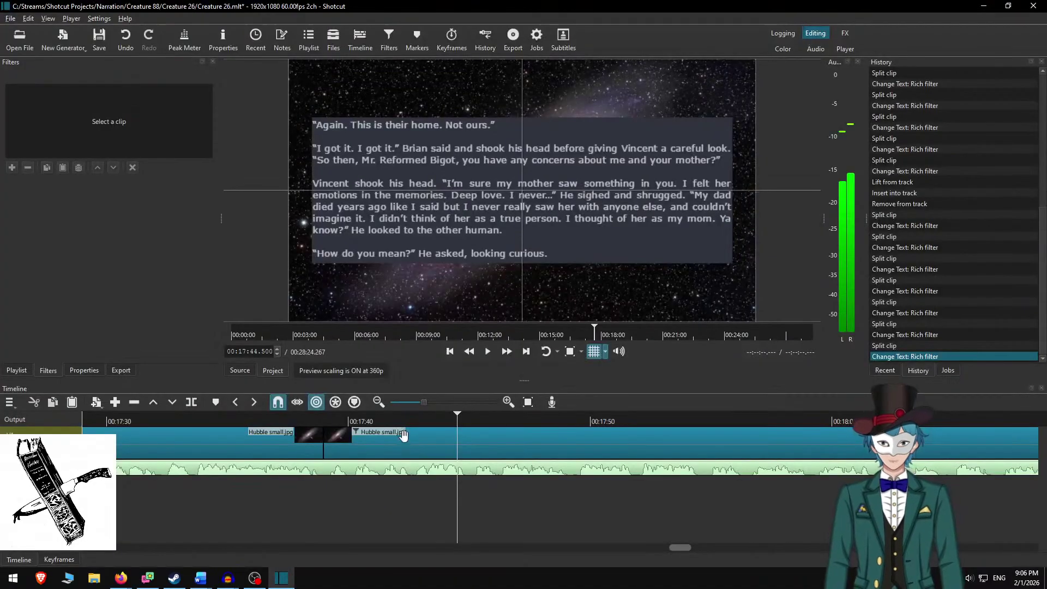
key(alt+Tab)
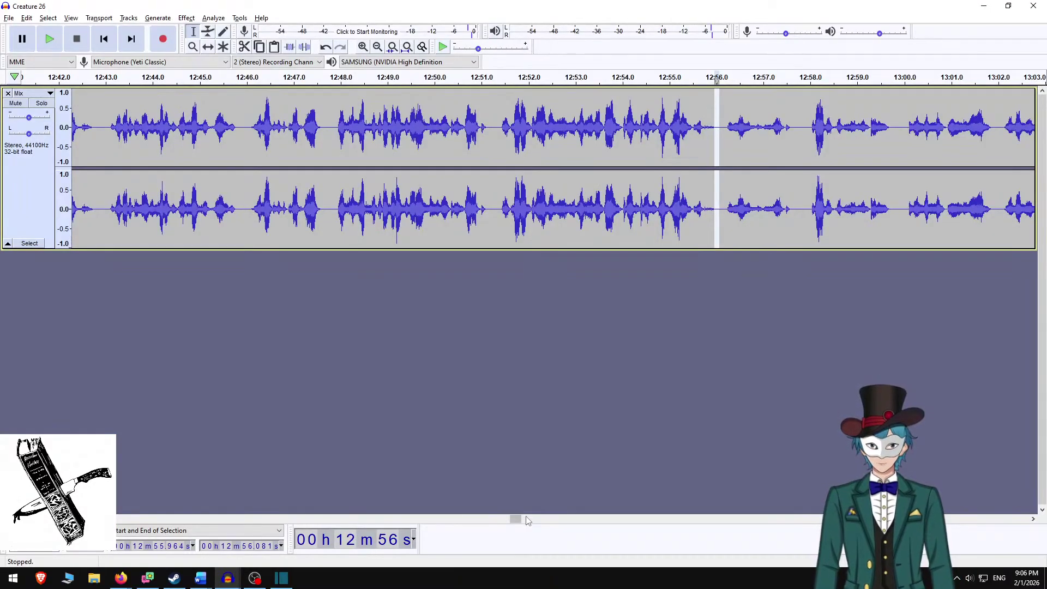
drag(515, 521, 678, 518)
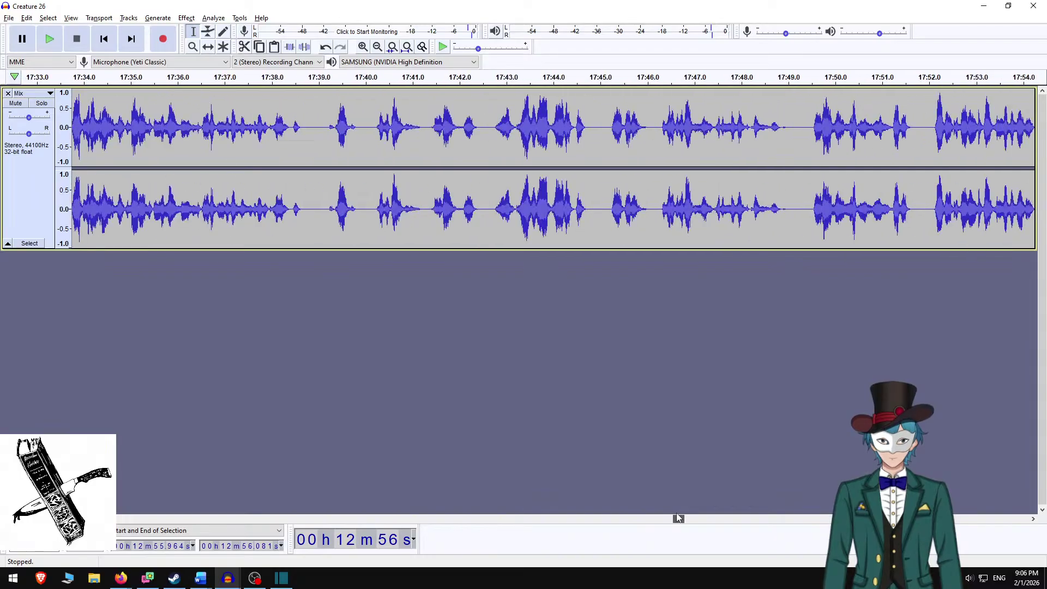
click(482, 136)
key(space)
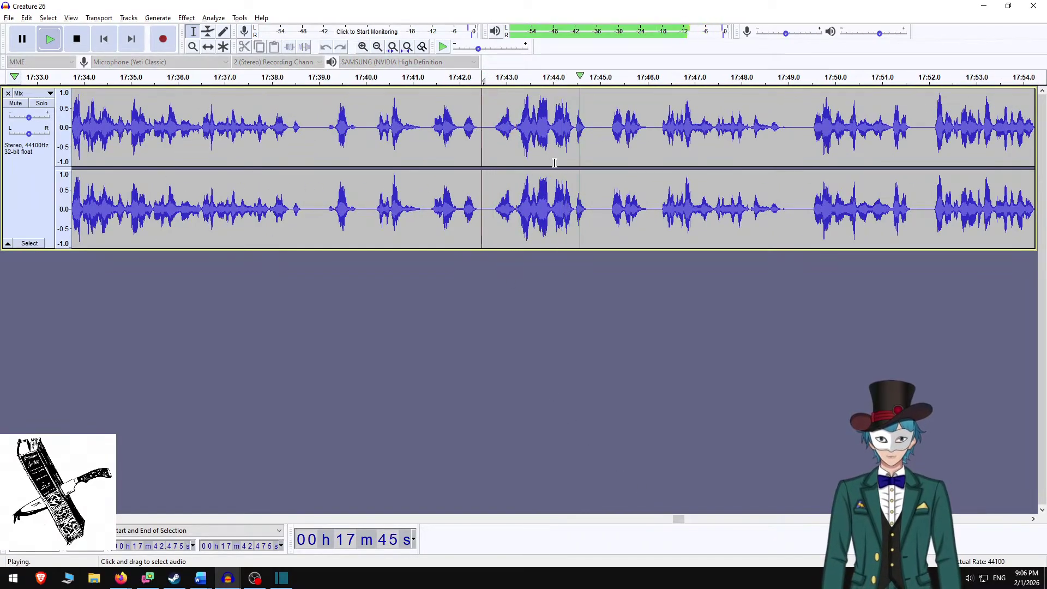
key(space)
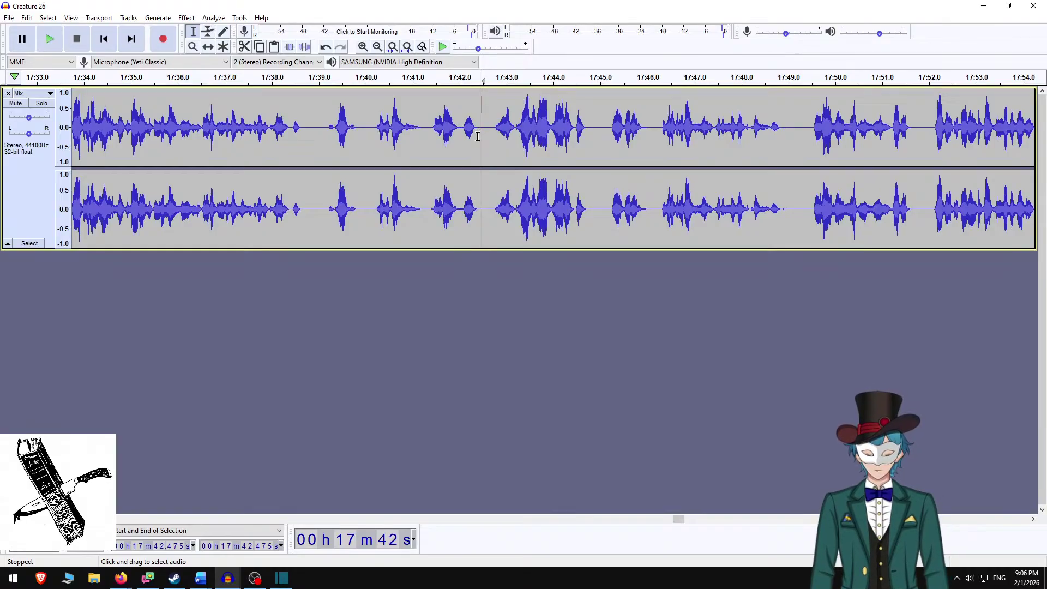
Mute the Mix track and record a retake of the line on a new track starting at 17:42.475.
click(16, 103)
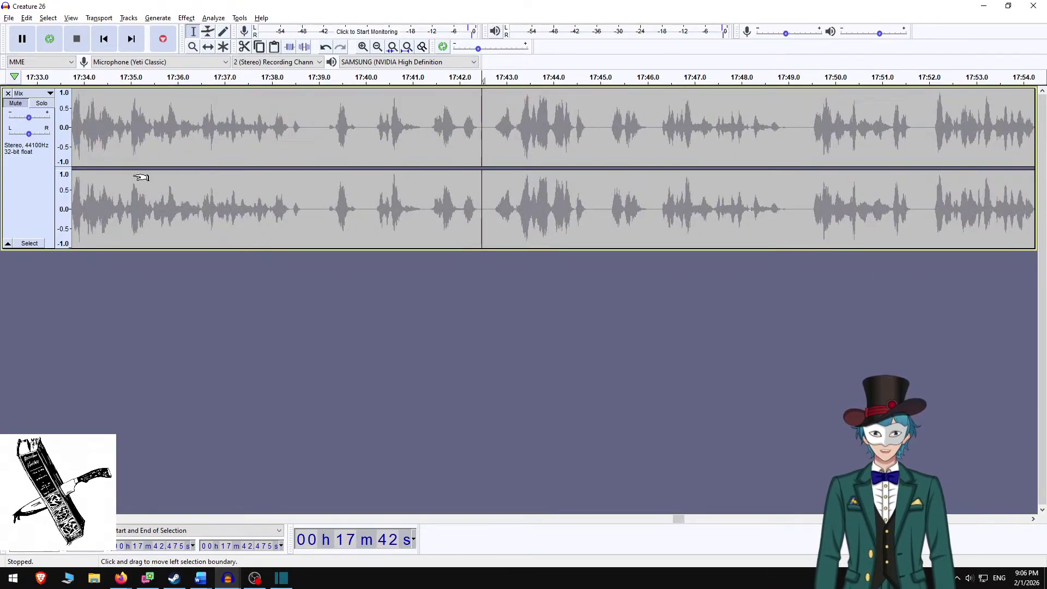
key(r)
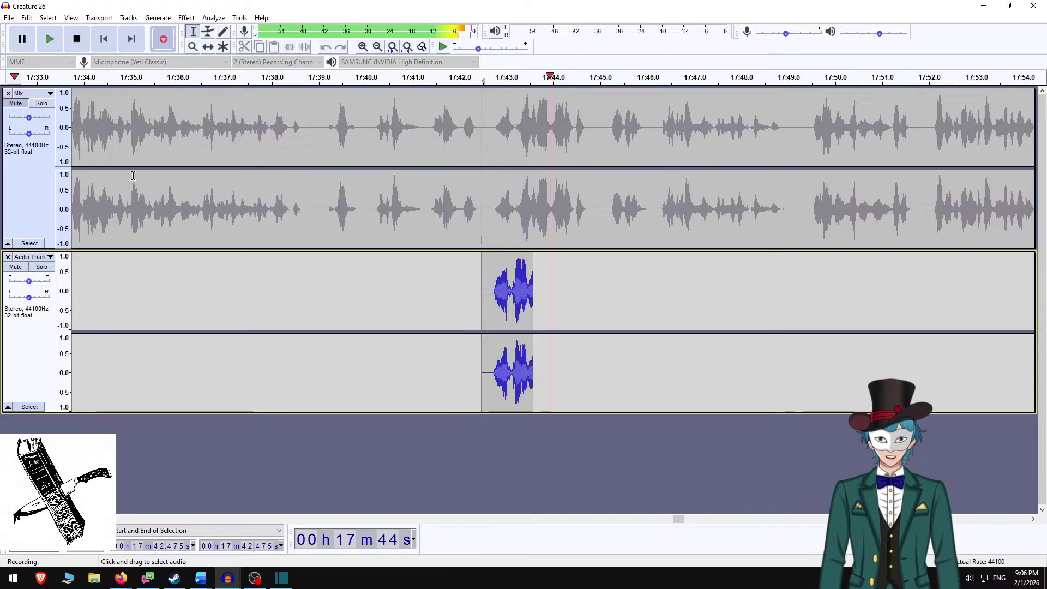
key(space)
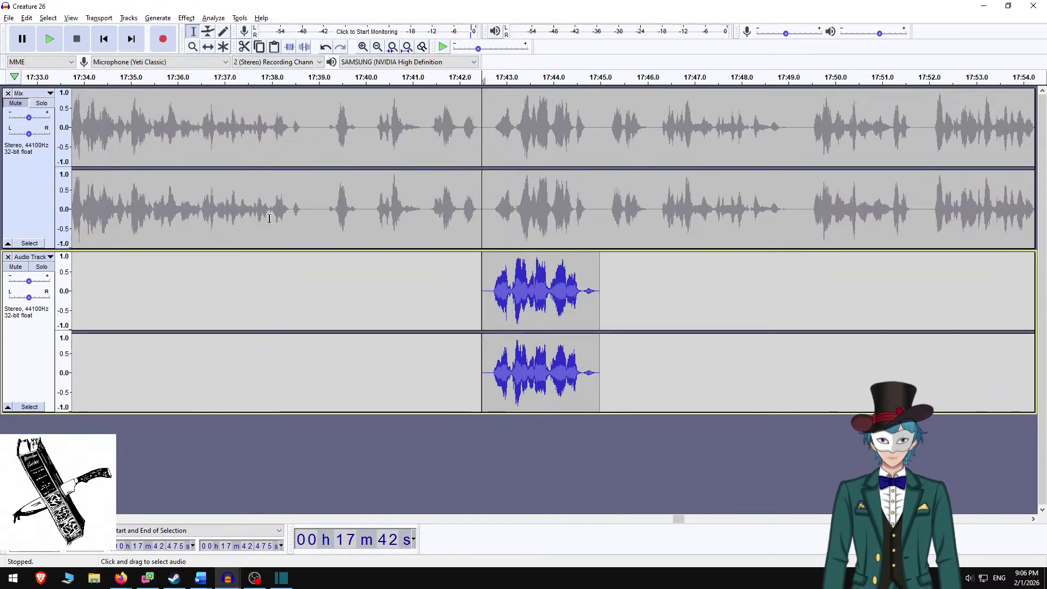
Unmute the Mix track, play the retake together with the original, and undo back to the muted mix without the retake.
click(17, 104)
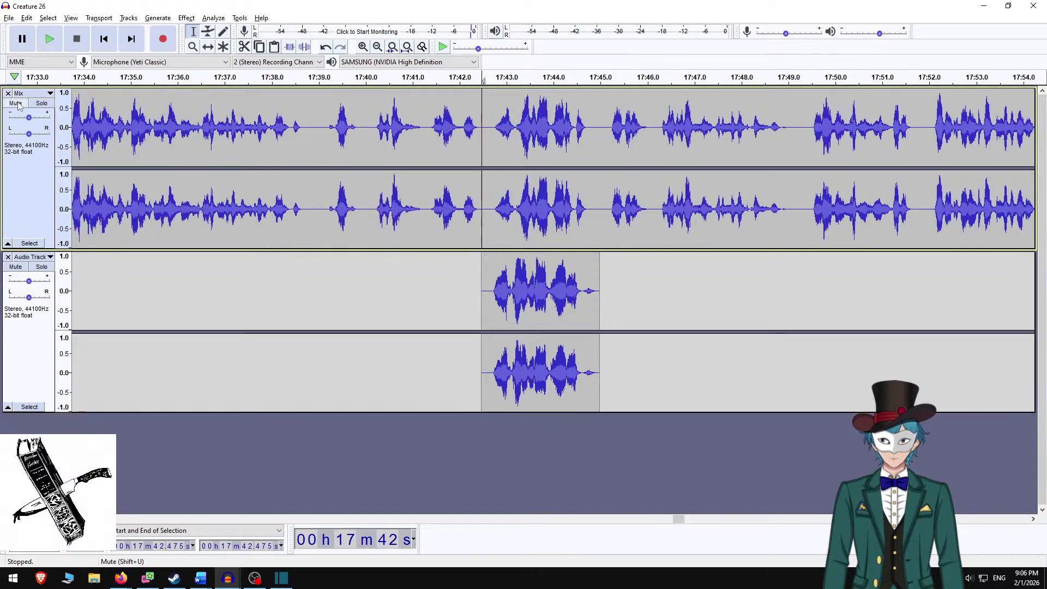
key(space)
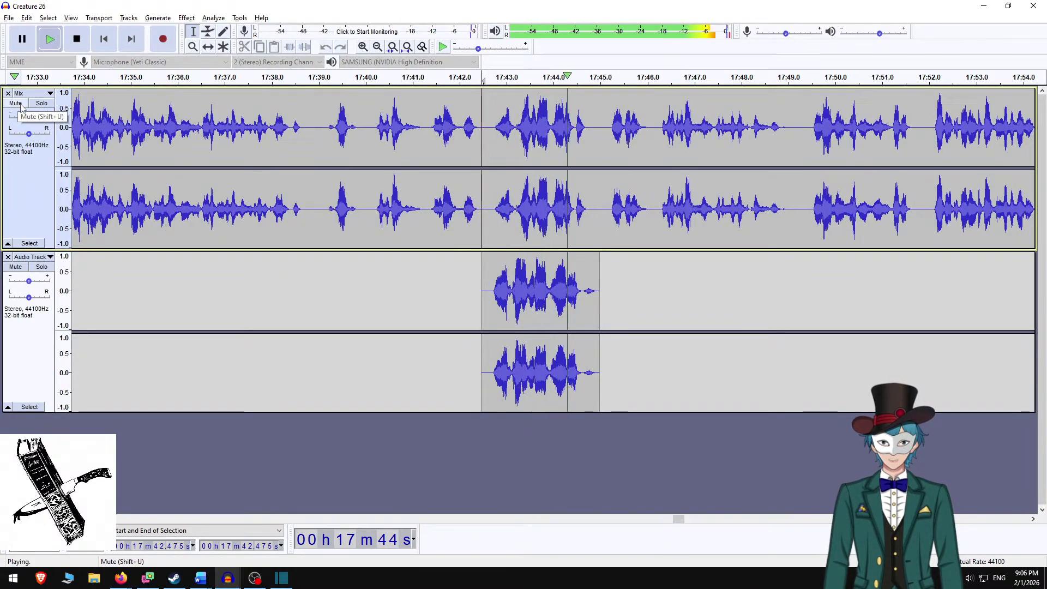
key(space)
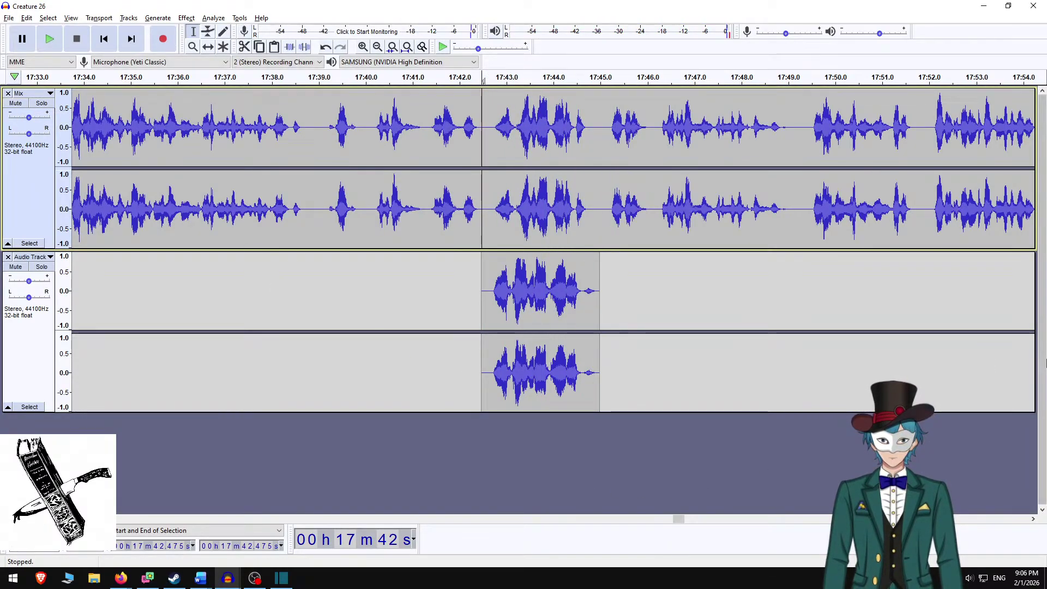
key(ctrl+z)
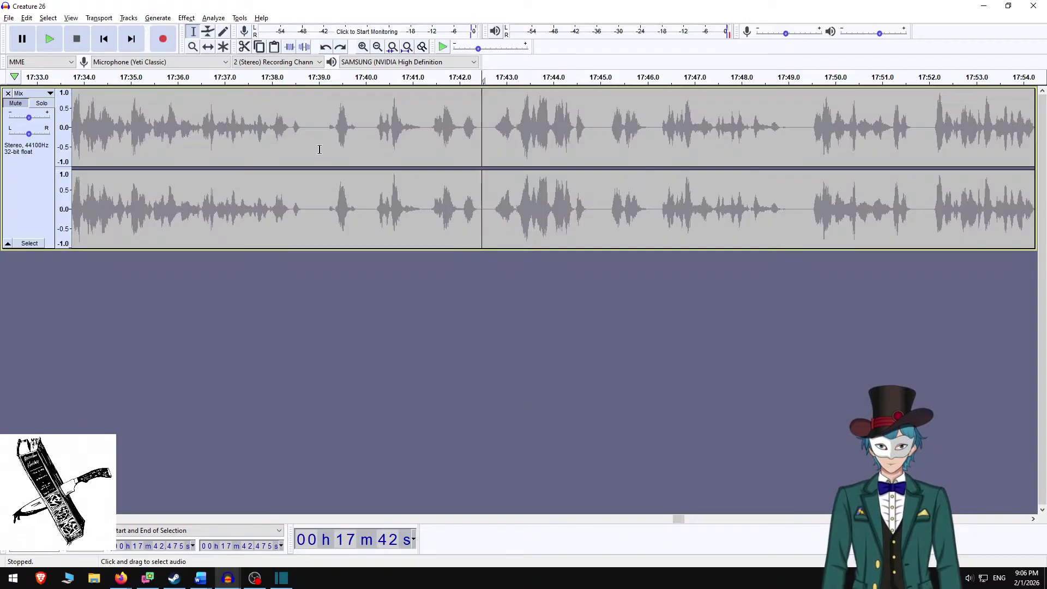
Record a second retake of the line on a new track from 17:42.475 and undo it.
key(shift)
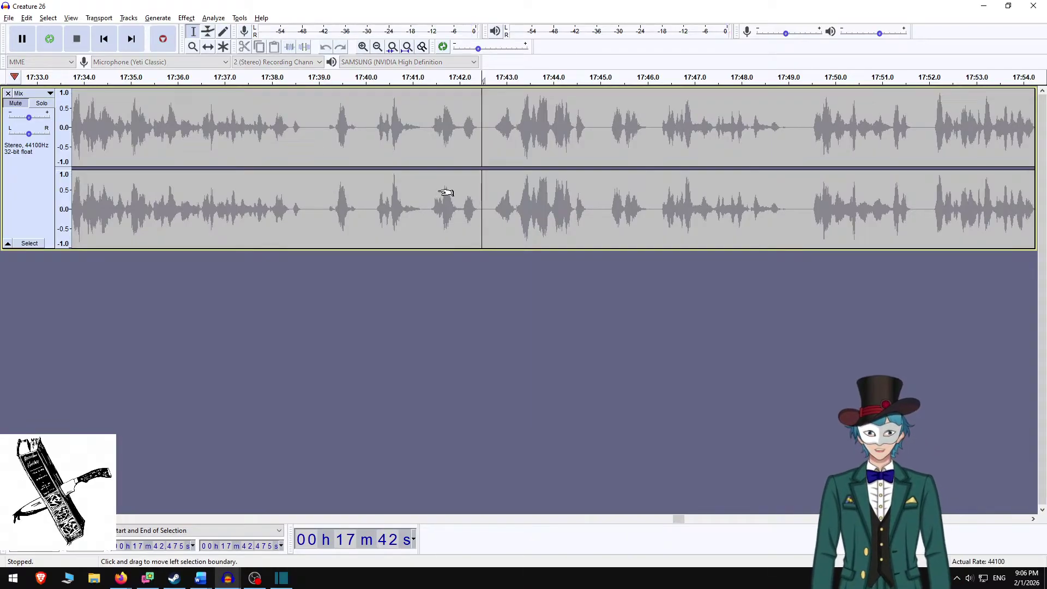
key(shift+r)
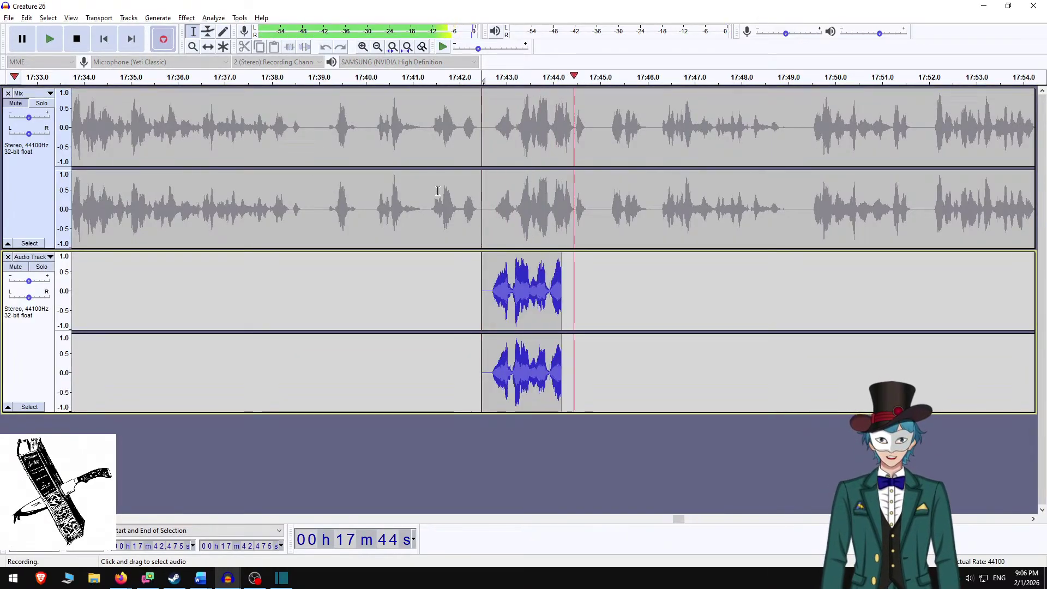
key(space)
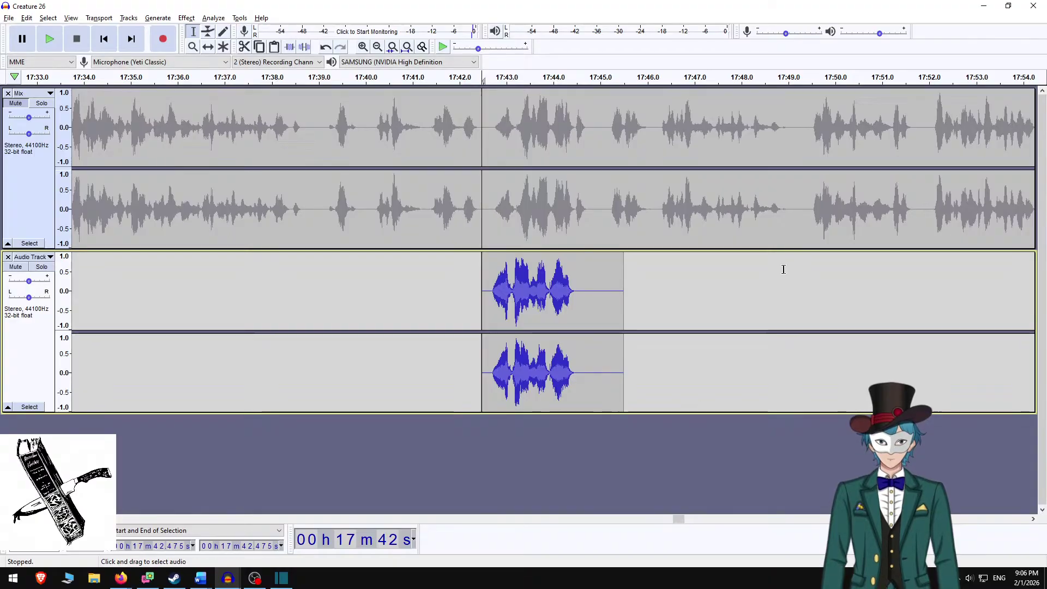
key(ctrl+z)
Record another retake of the line on a new track starting at 17:42.475 and play it back.
key(shift)
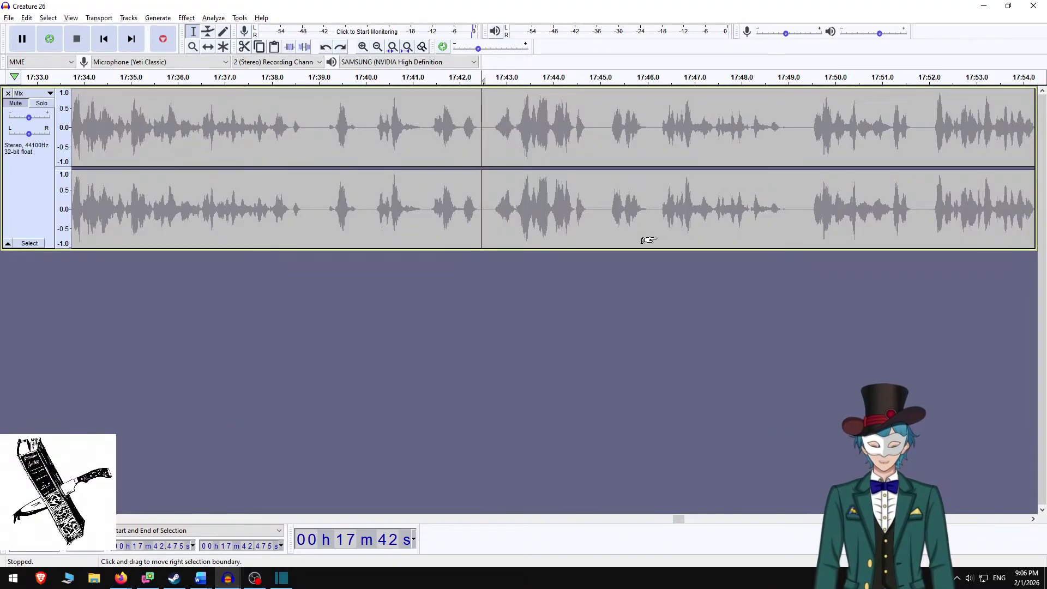
key(r)
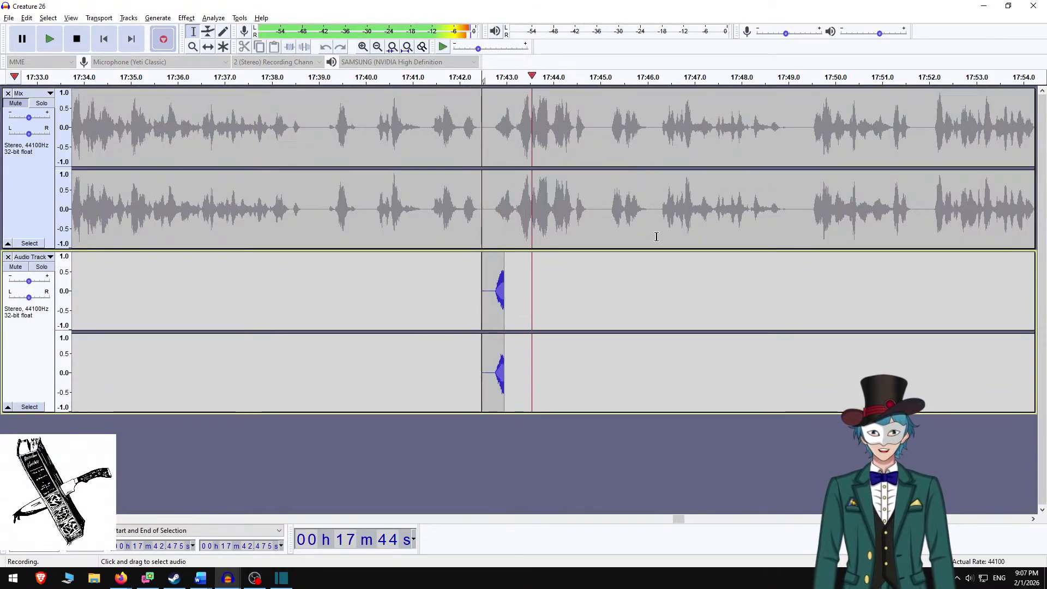
key(space)
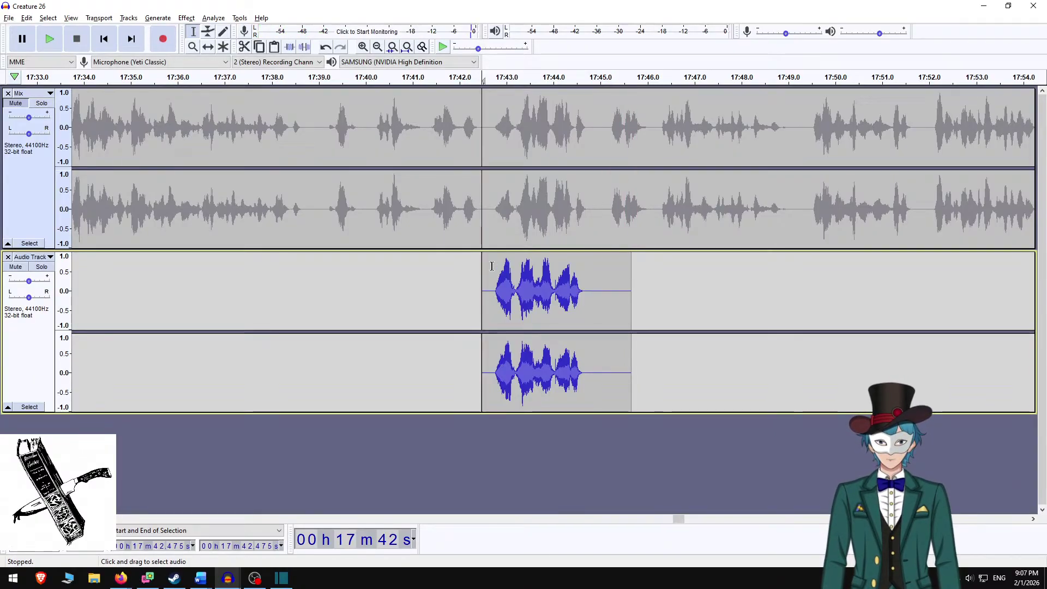
key(space)
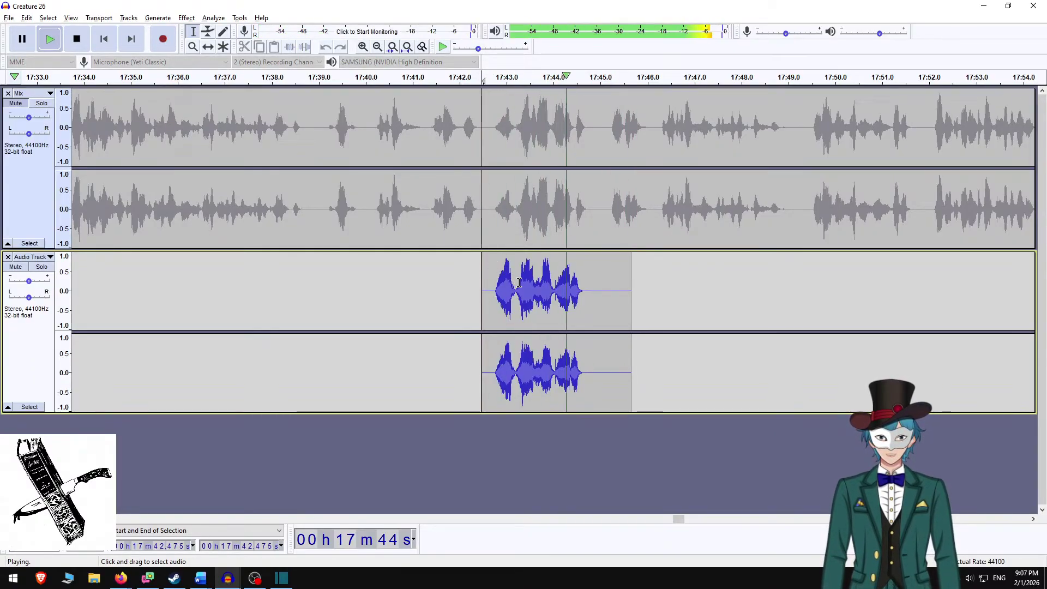
key(space)
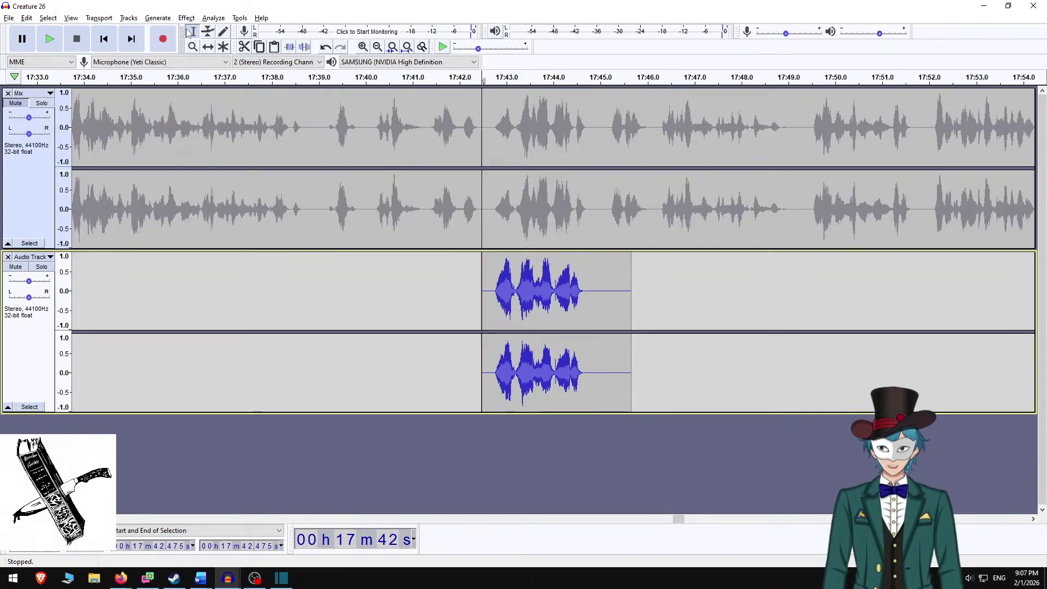
Silence the original line in the Mix track from about 17:42.6 to 17:44.96 and unmute that track.
click(487, 126)
shift+click(597, 139)
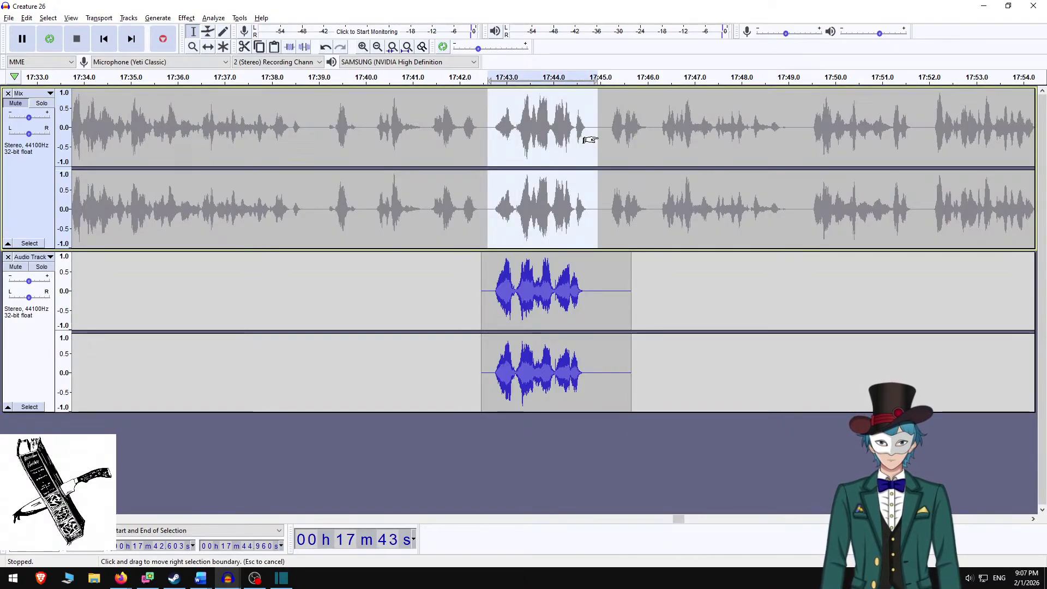
key(ctrl+l)
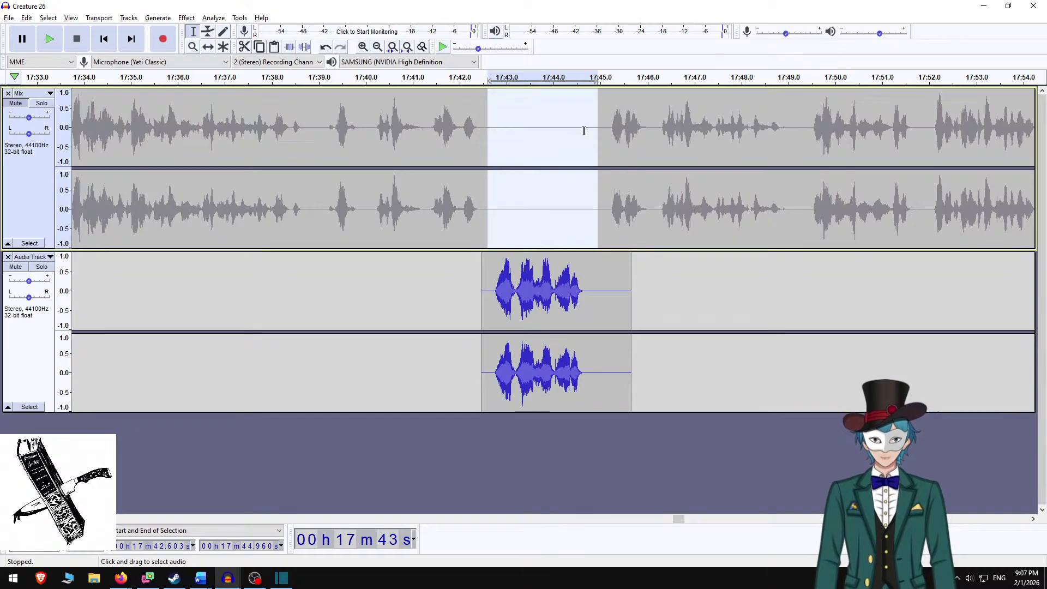
click(18, 104)
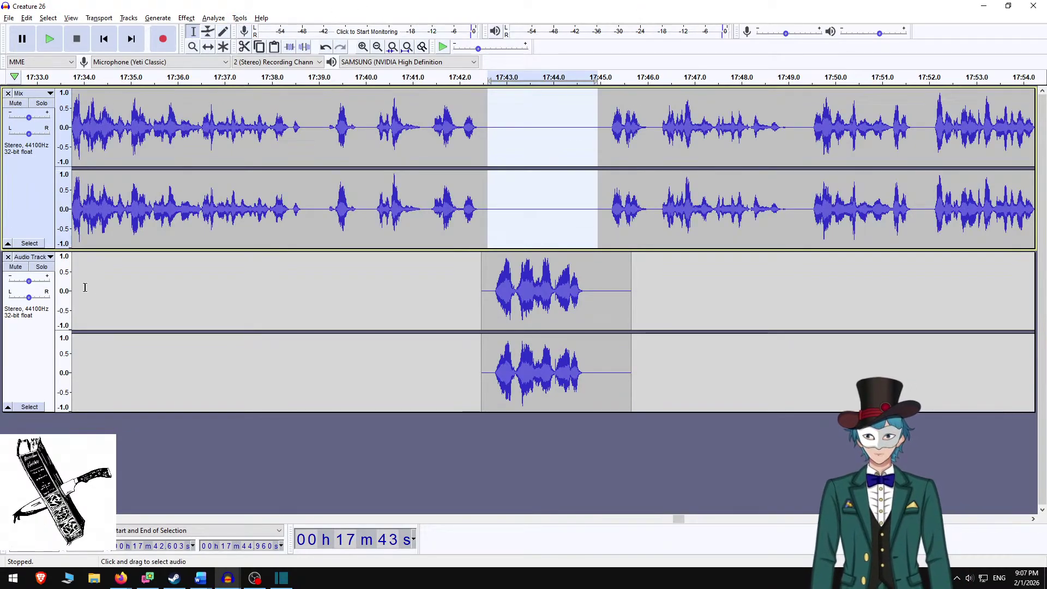
Mix and render the Mix and retake tracks into a single track, and play the replaced line from about 17:41.
click(41, 194)
ctrl+click(39, 327)
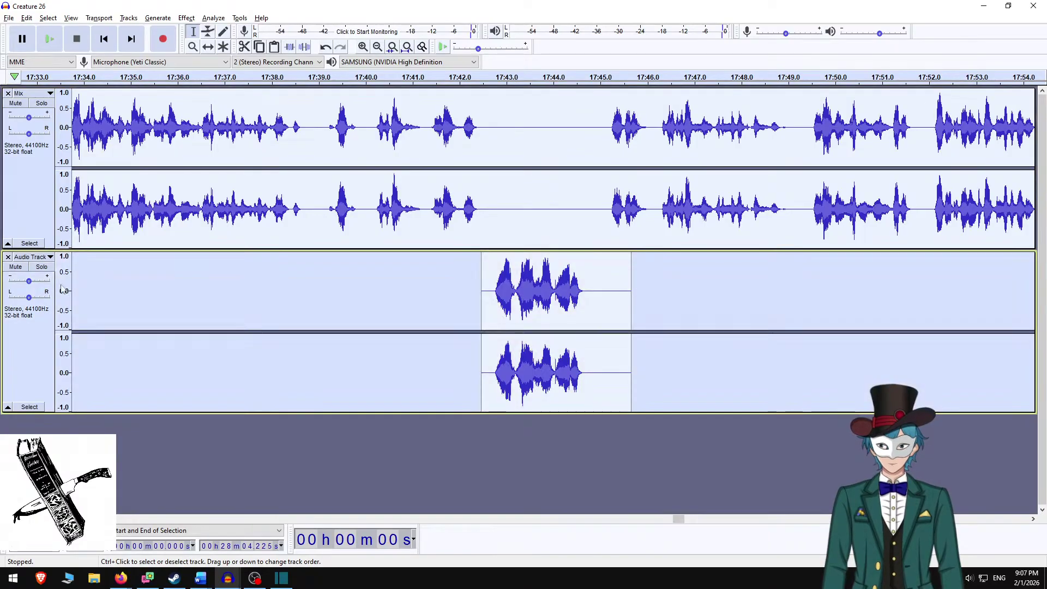
click(194, 19)
mouse_move(129, 18)
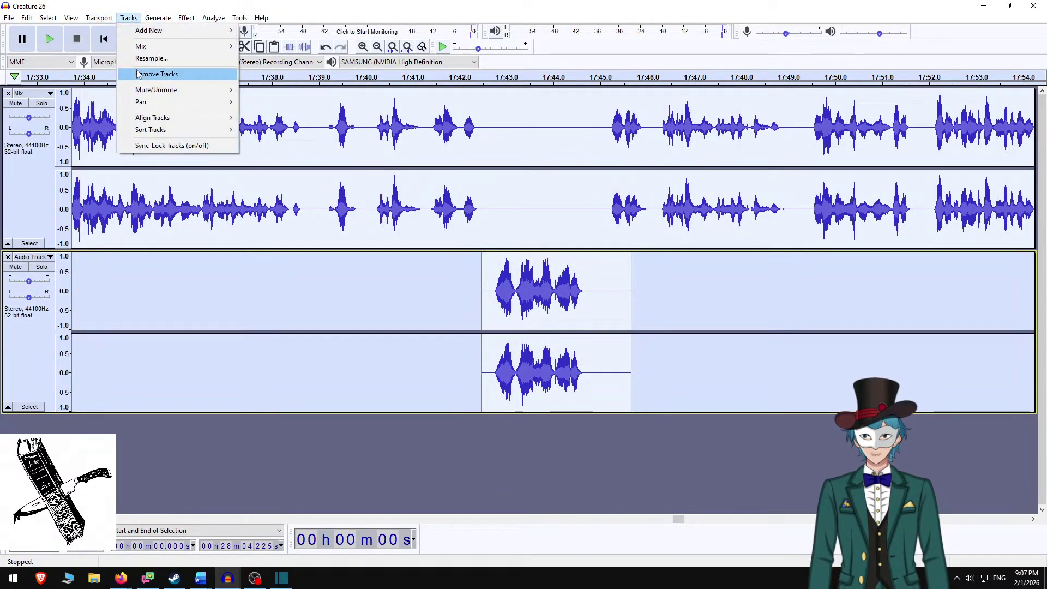
mouse_move(175, 46)
click(320, 59)
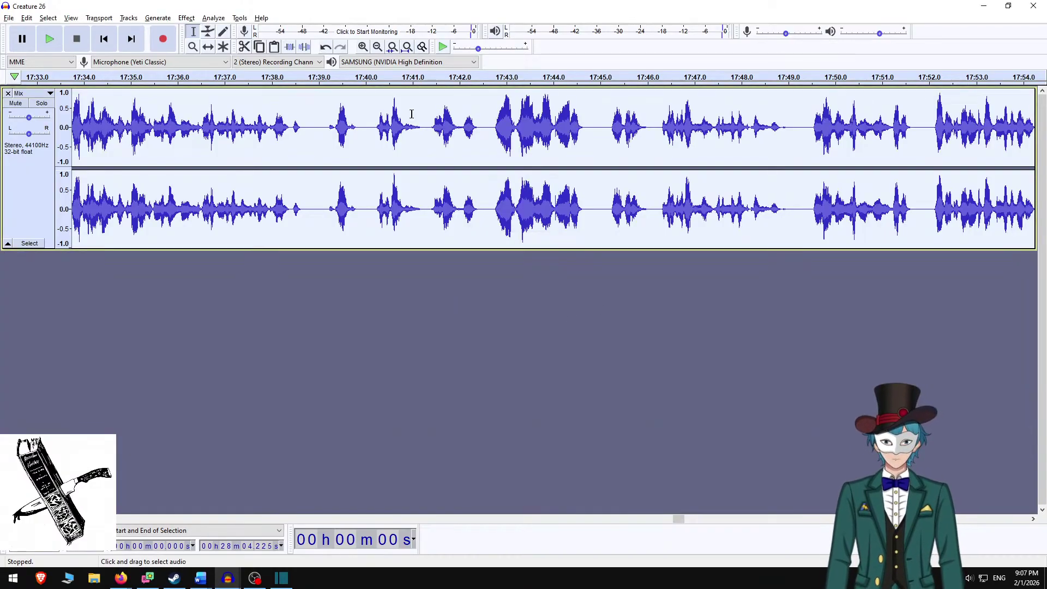
click(418, 130)
key(space)
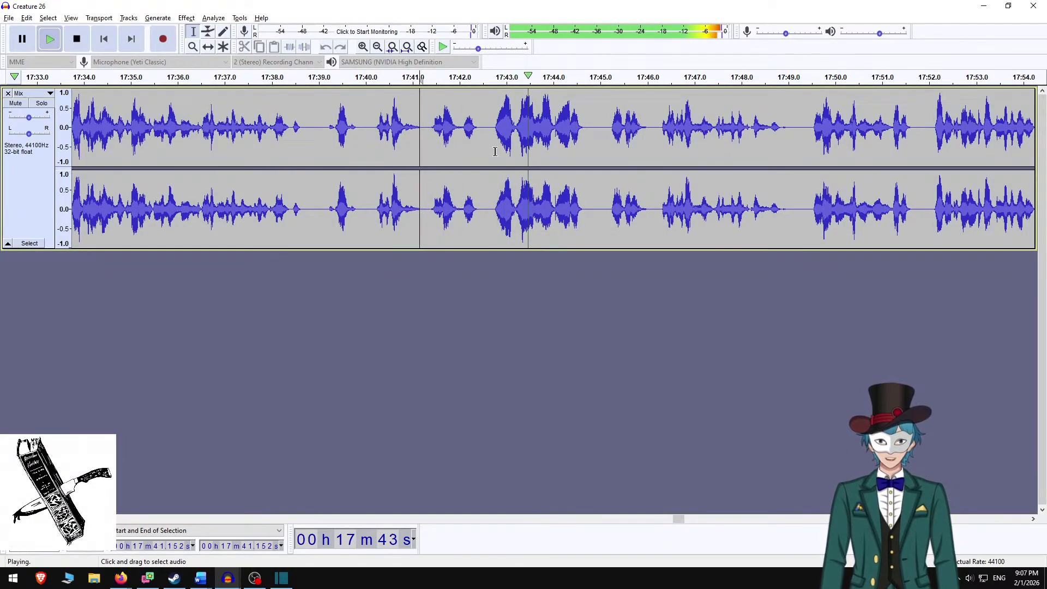
key(space)
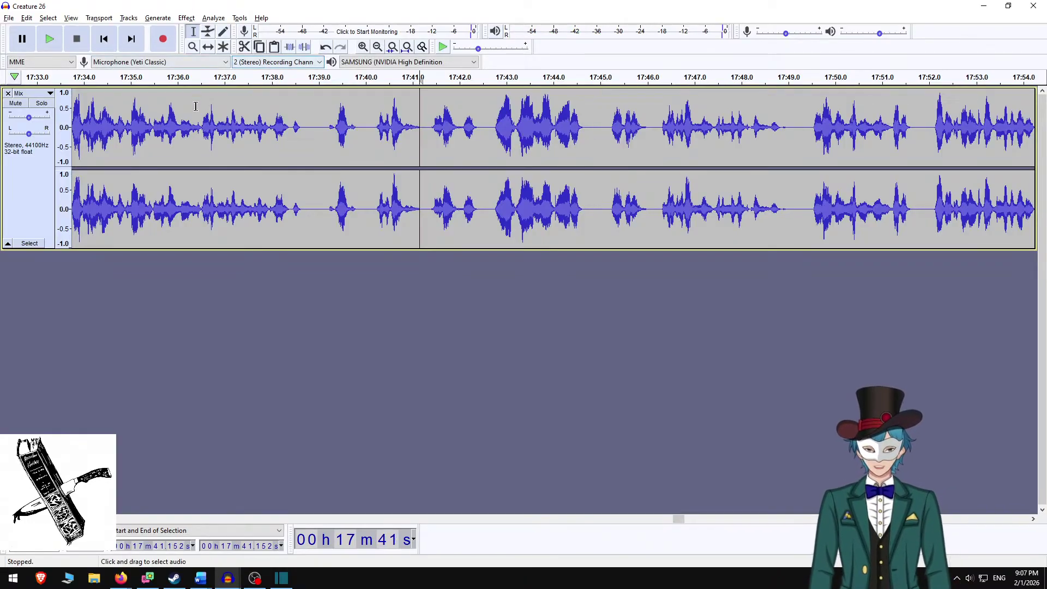
Normalize the entire mix to a peak amplitude of -3.0 dB with DC offset removal.
key(ctrl+a)
click(186, 17)
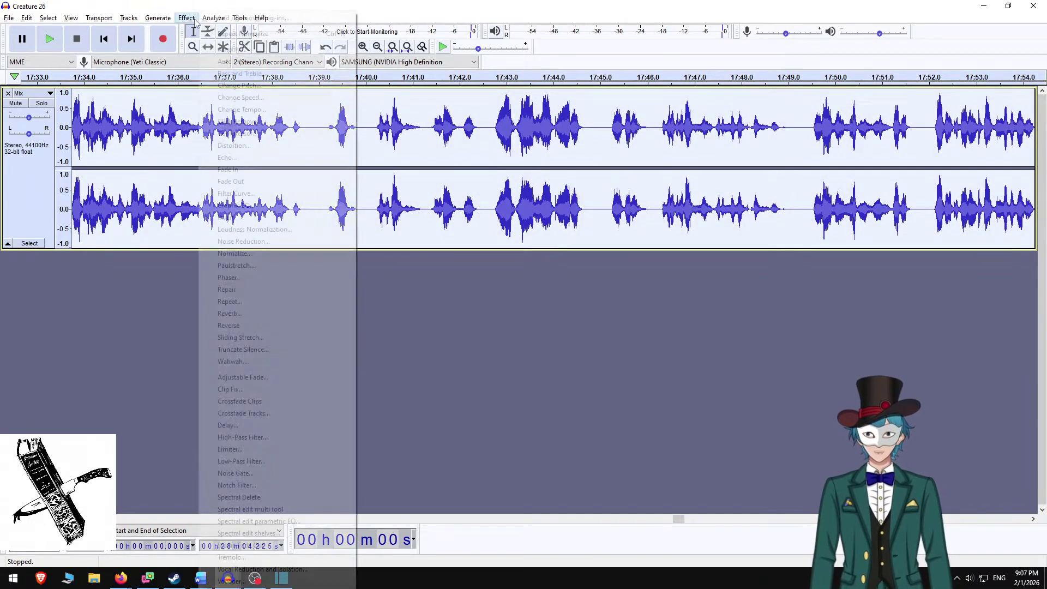
click(234, 253)
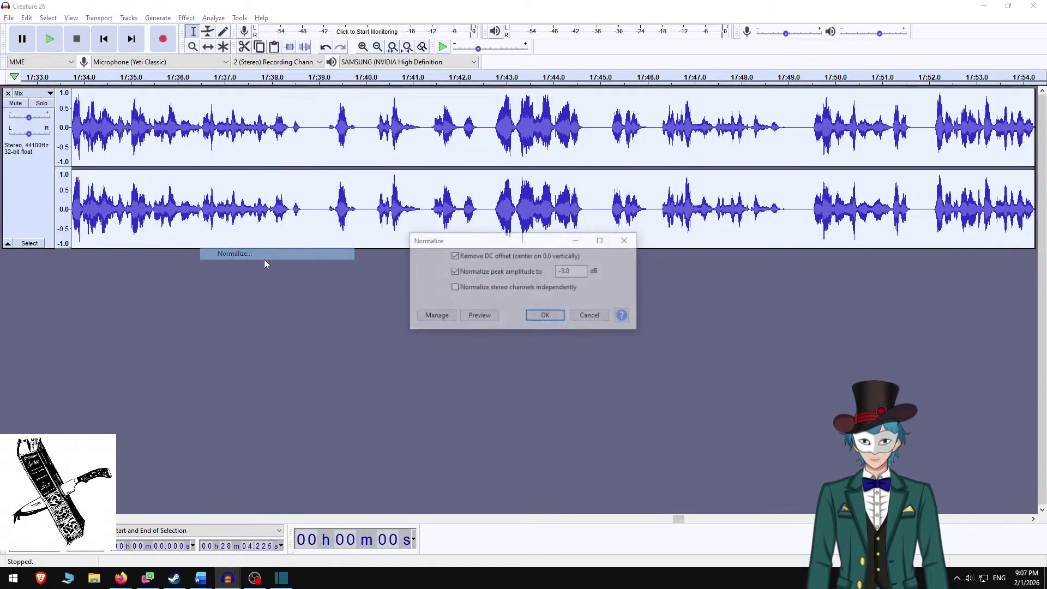
click(546, 316)
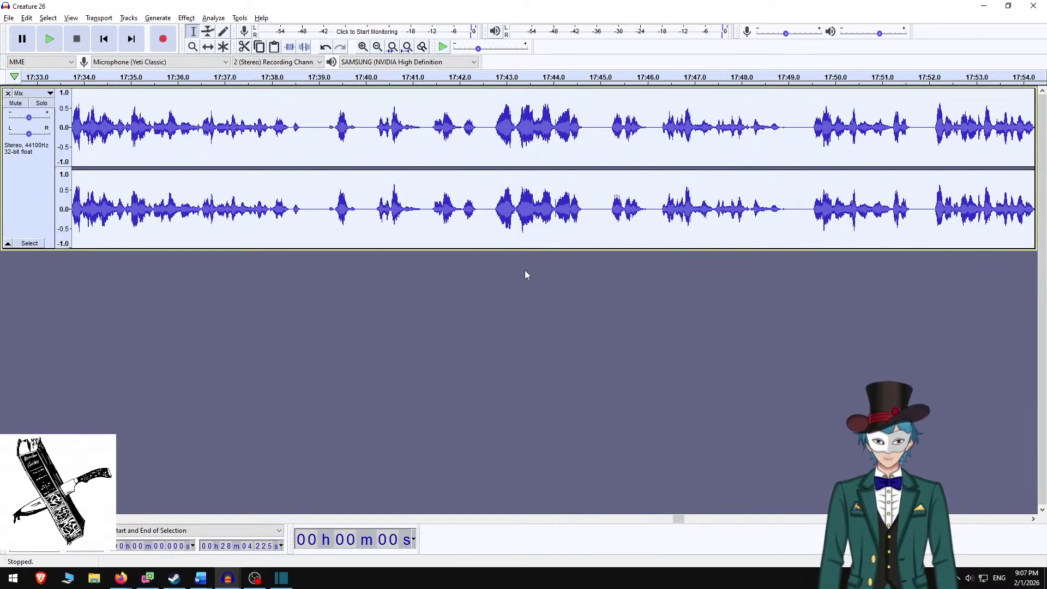
Export the narration as Creature 26 v4.m4a in M4A (AAC) format with empty metadata tags.
key(ctrl+shift+e)
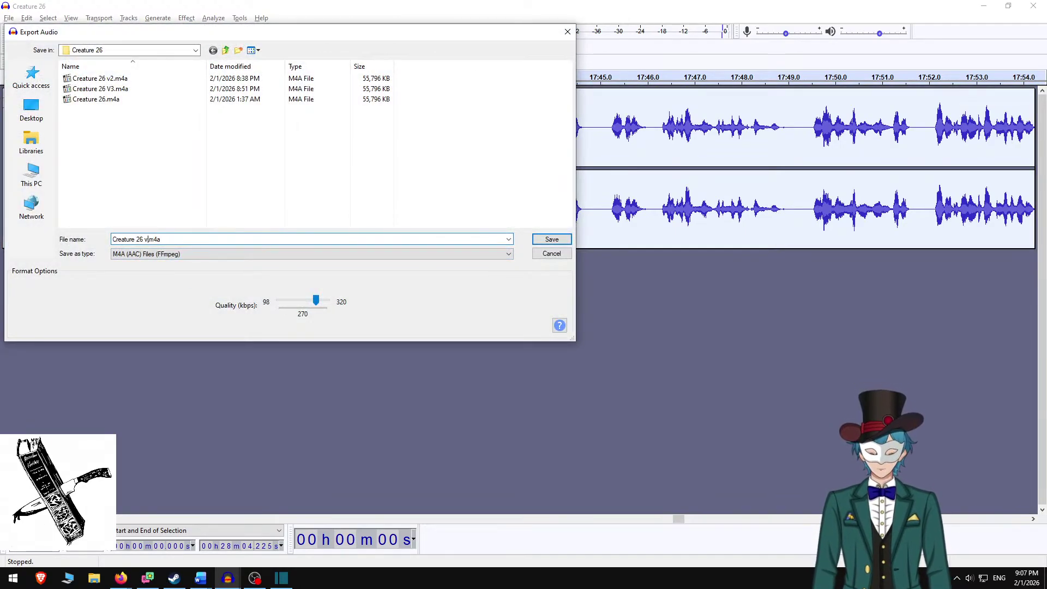
text(4)
key(Return)
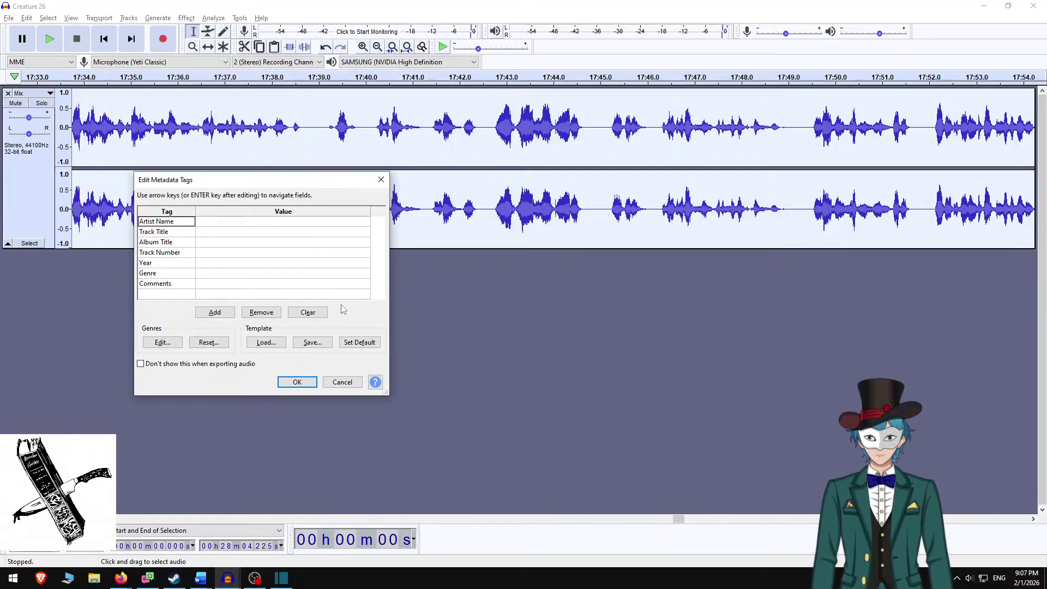
click(303, 381)
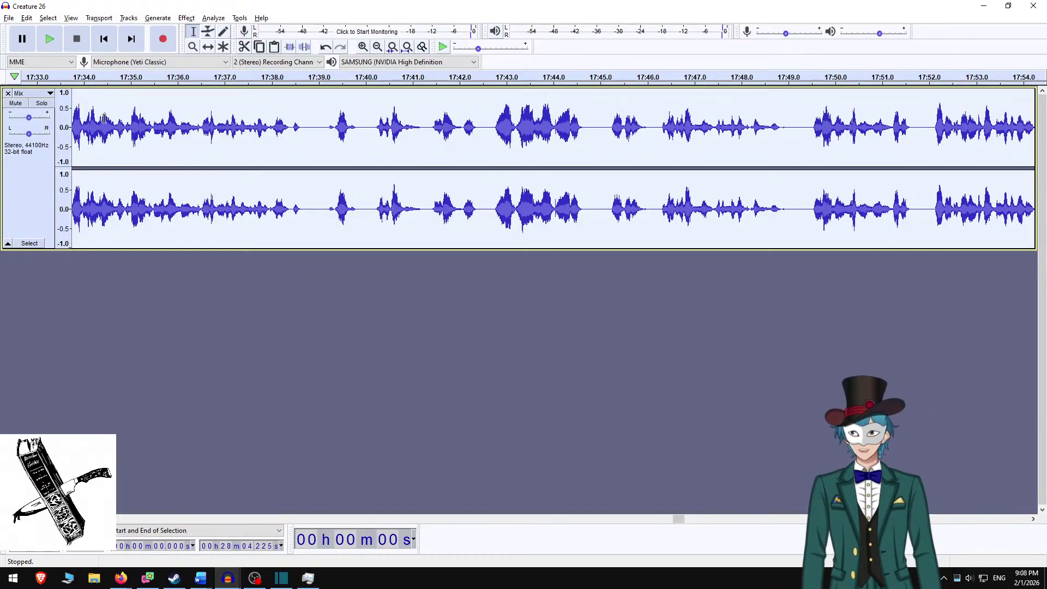
Switch to Shotcut, play briefly from about 17:38, and lift the Creature 26 V3.m4a clip off the audio track.
key(alt+Tab)
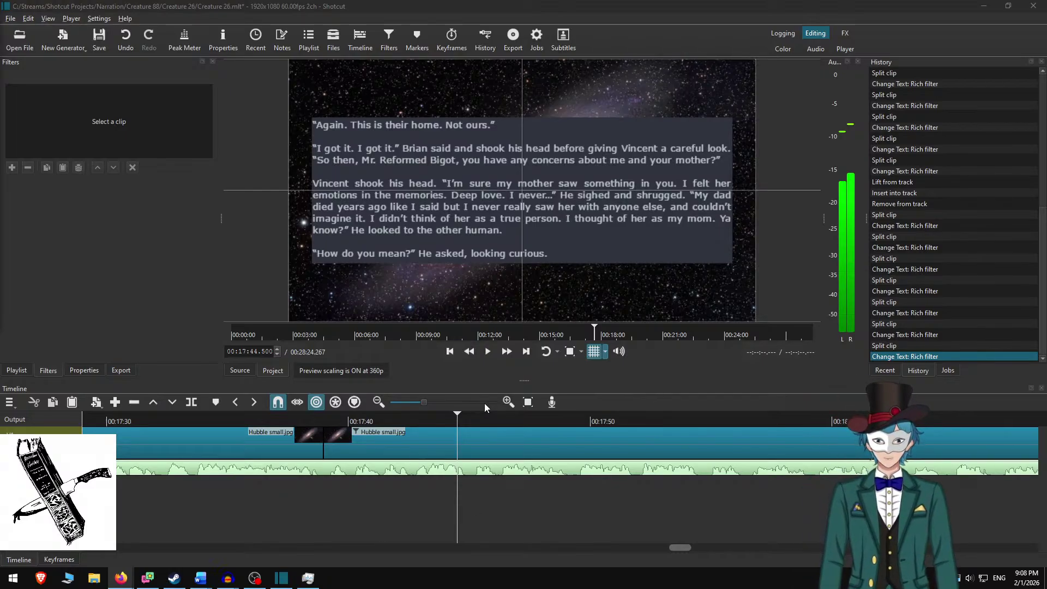
click(314, 420)
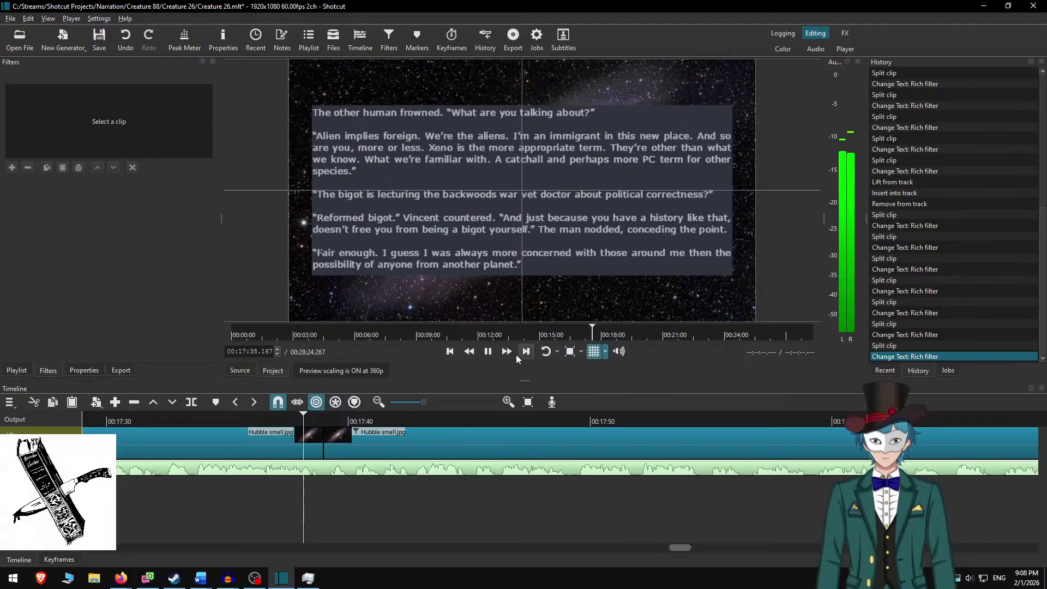
click(348, 470)
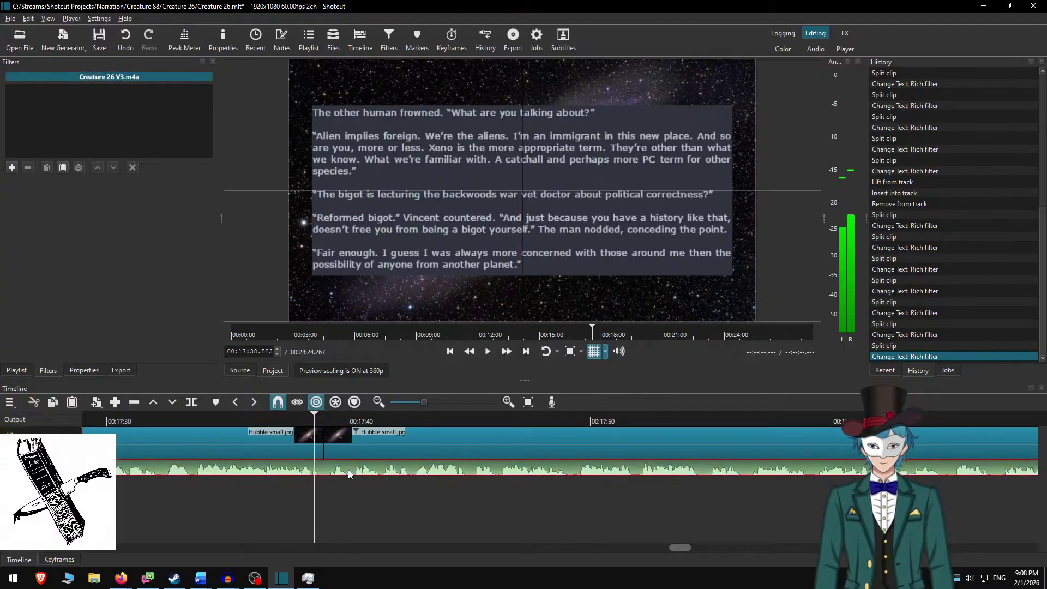
key(z)
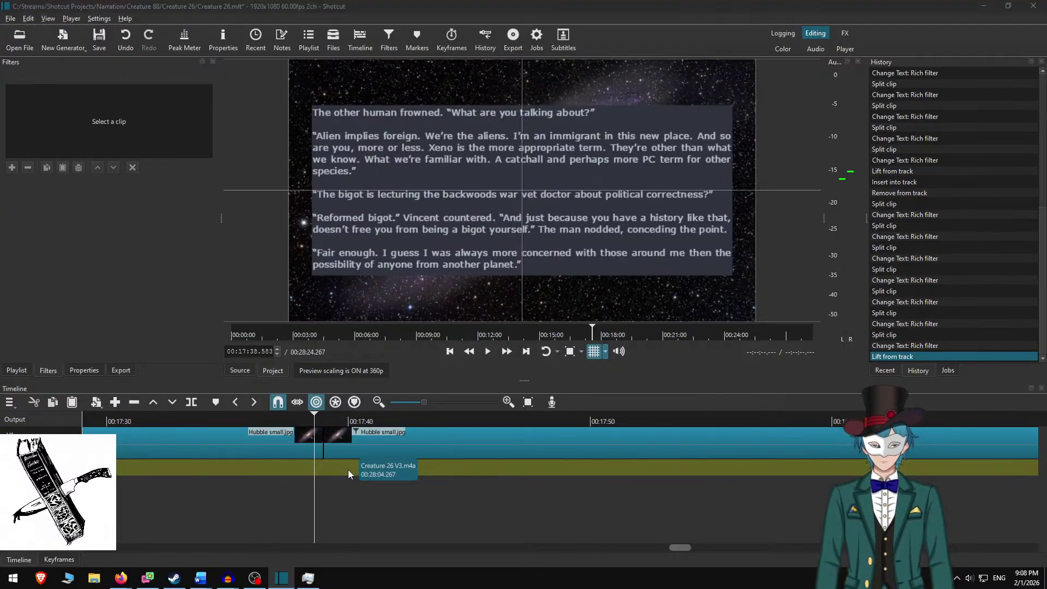
Open Creature 26 v4.m4a, place it on the audio track, and remove the empty gap in front of it.
key(ctrl+o)
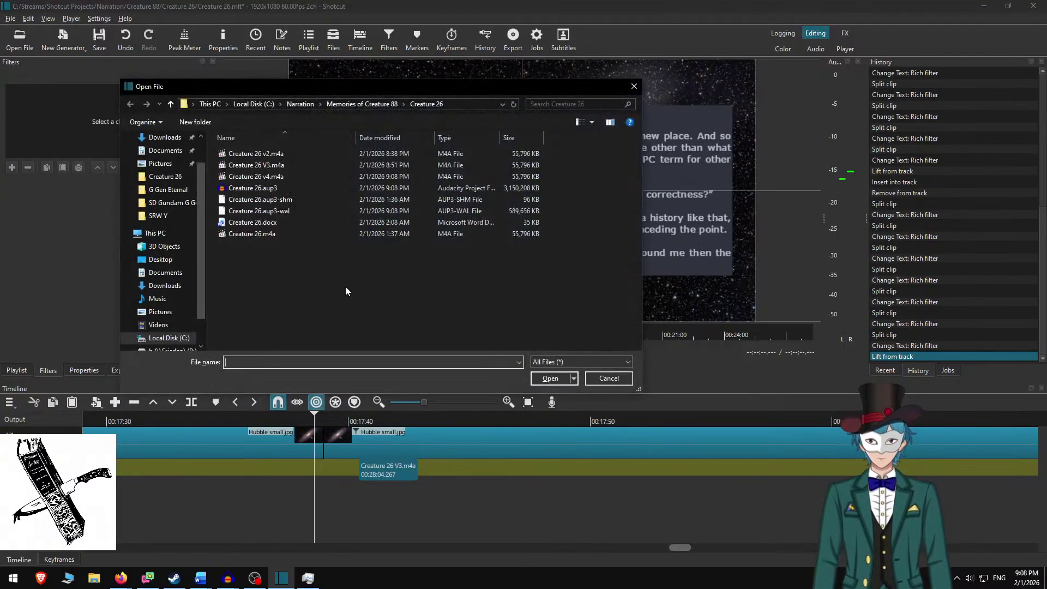
double_click(267, 177)
drag(420, 124, 428, 467)
right_click(380, 463)
click(433, 279)
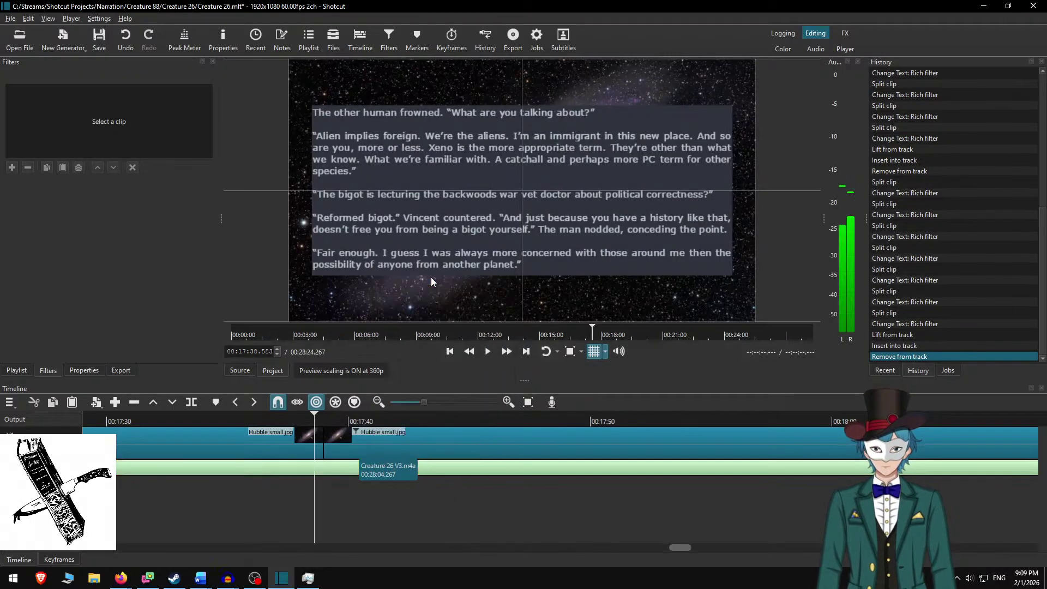
Play the new narration through to about 18:12 and add a comma after "like I said" in the text overlay.
click(501, 353)
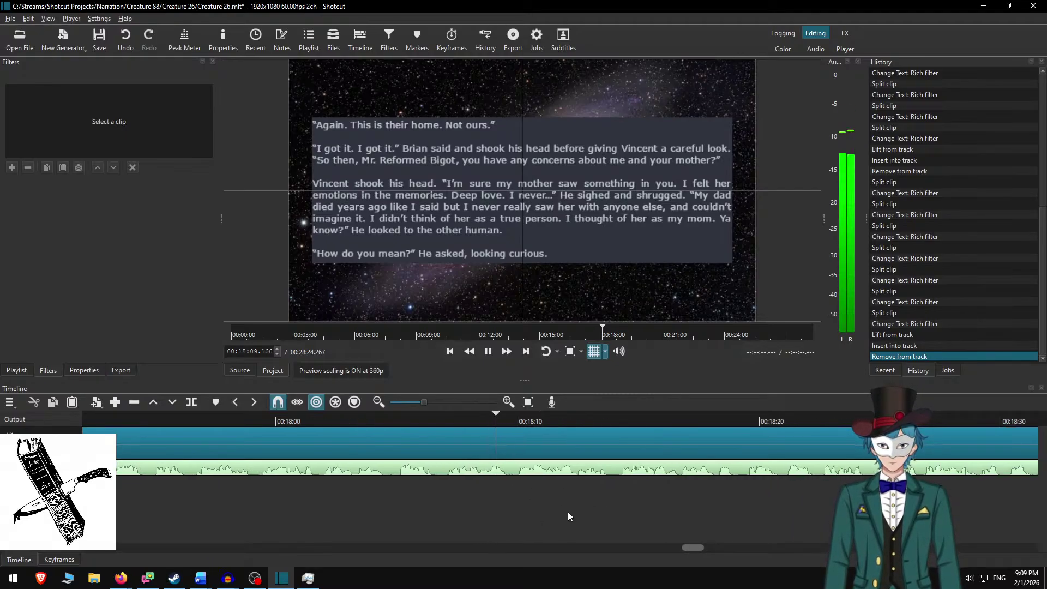
click(563, 457)
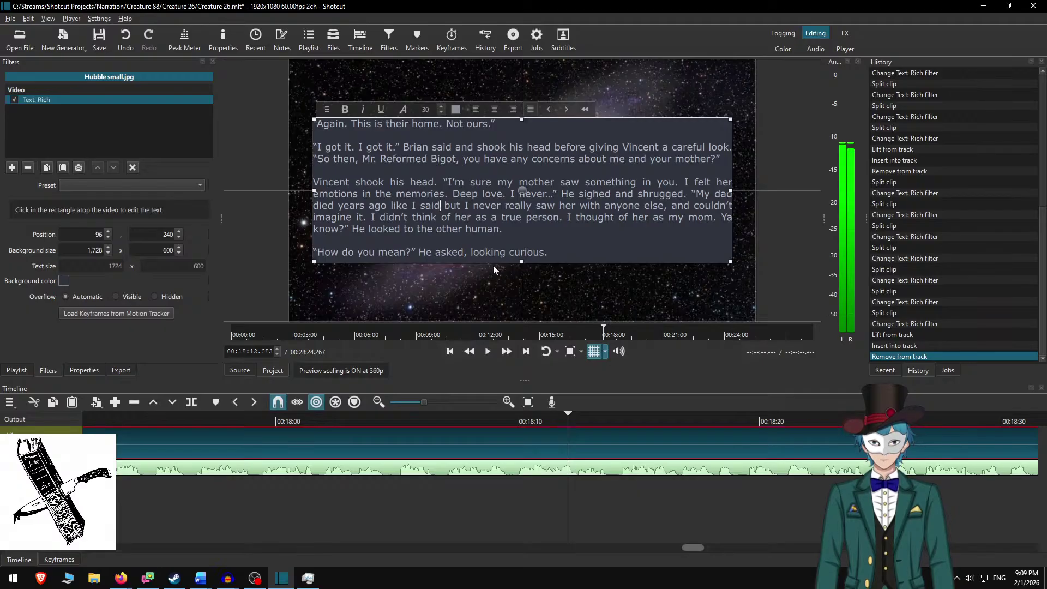
text(,)
click(542, 433)
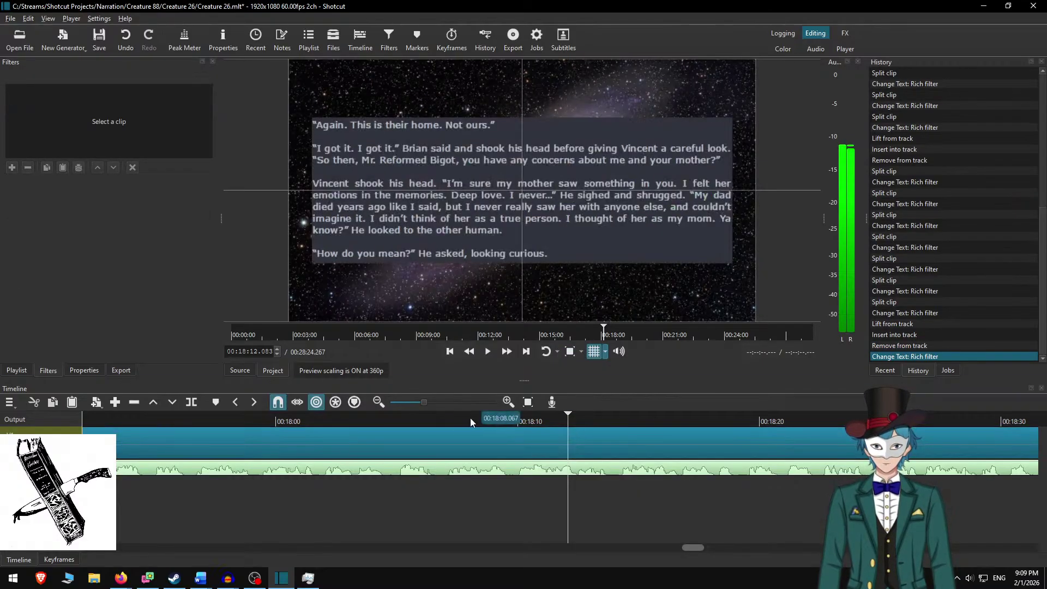
Play the narration from about 18:08 and replay the passage at about 18:22 to check it against the text overlay.
click(473, 422)
click(507, 350)
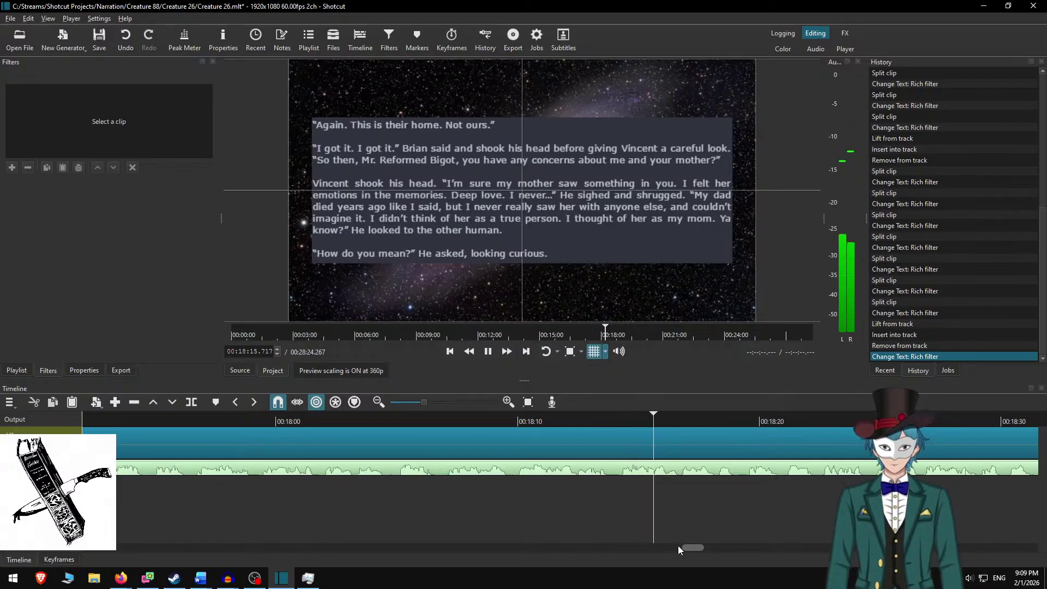
scroll(598, 481, down, 3)
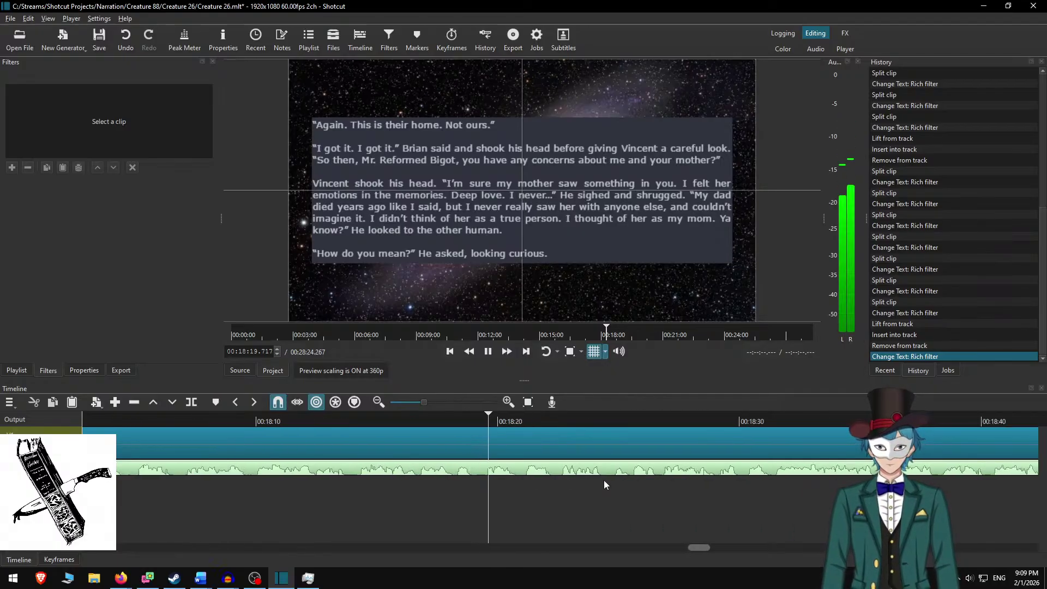
scroll(597, 469, down, 2)
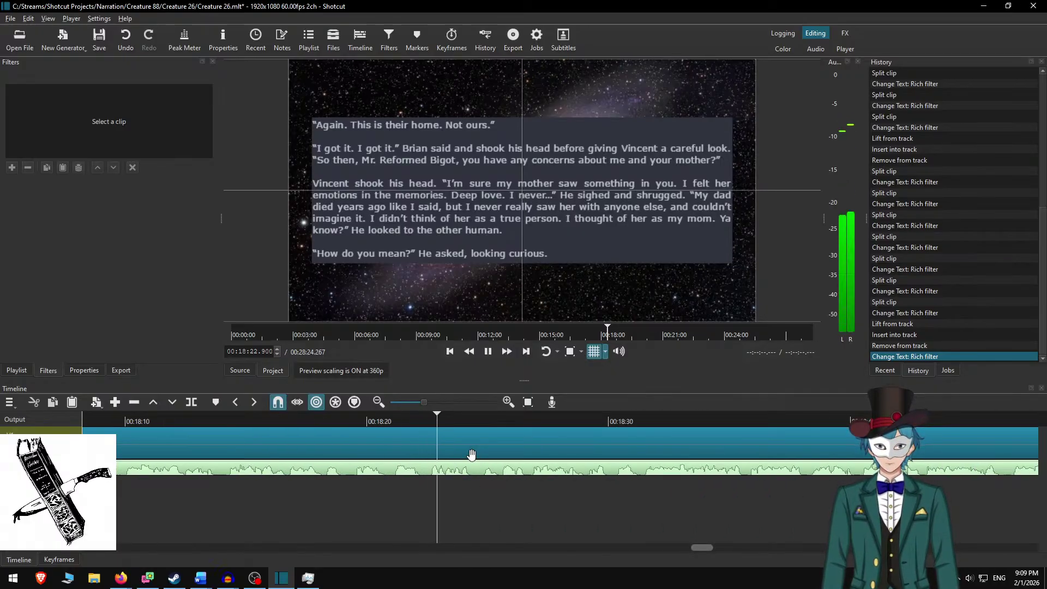
key(space)
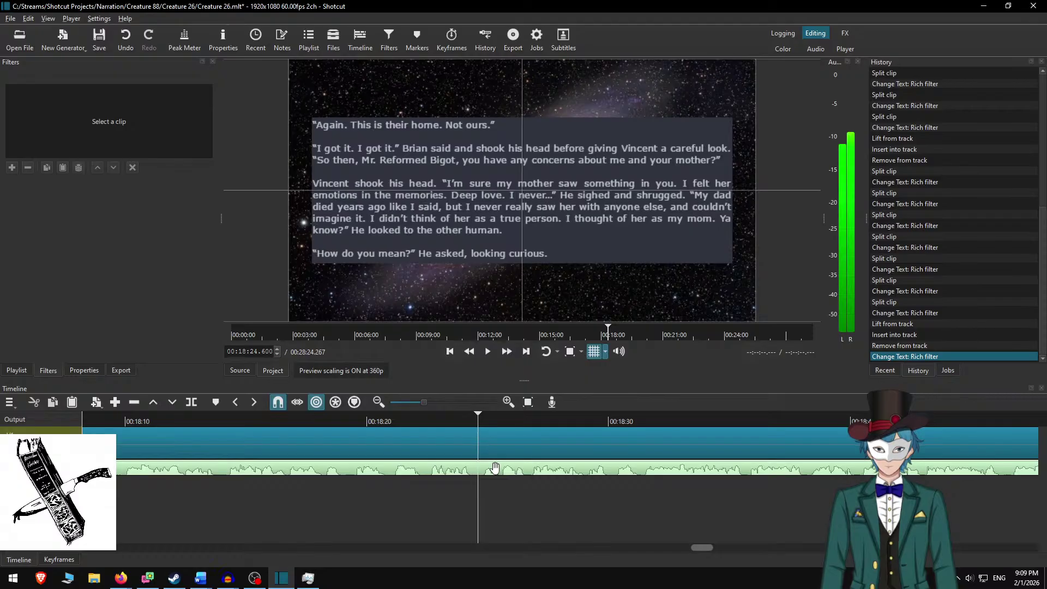
click(419, 419)
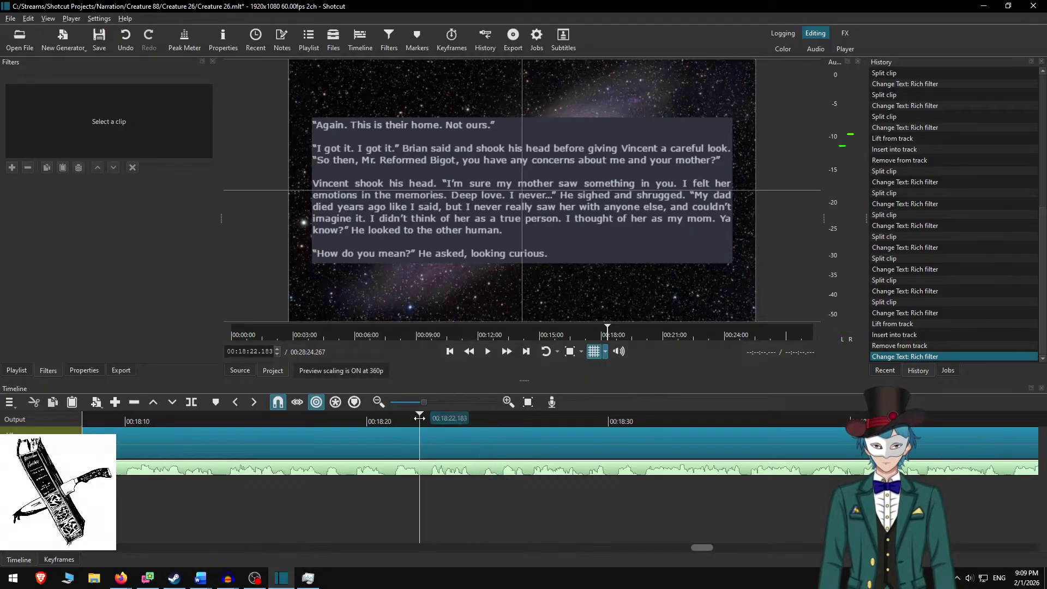
key(space)
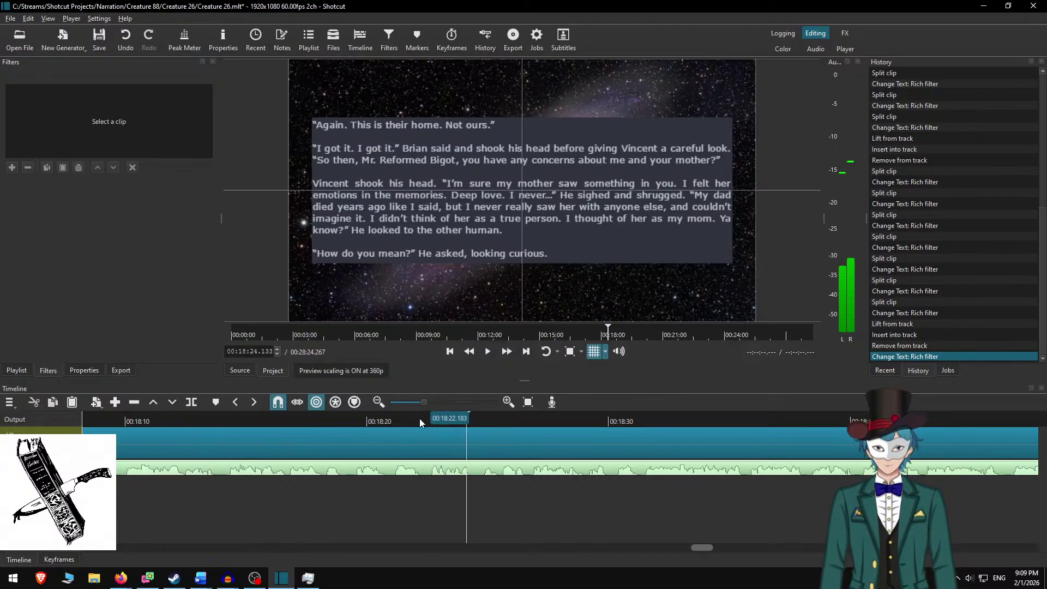
click(427, 417)
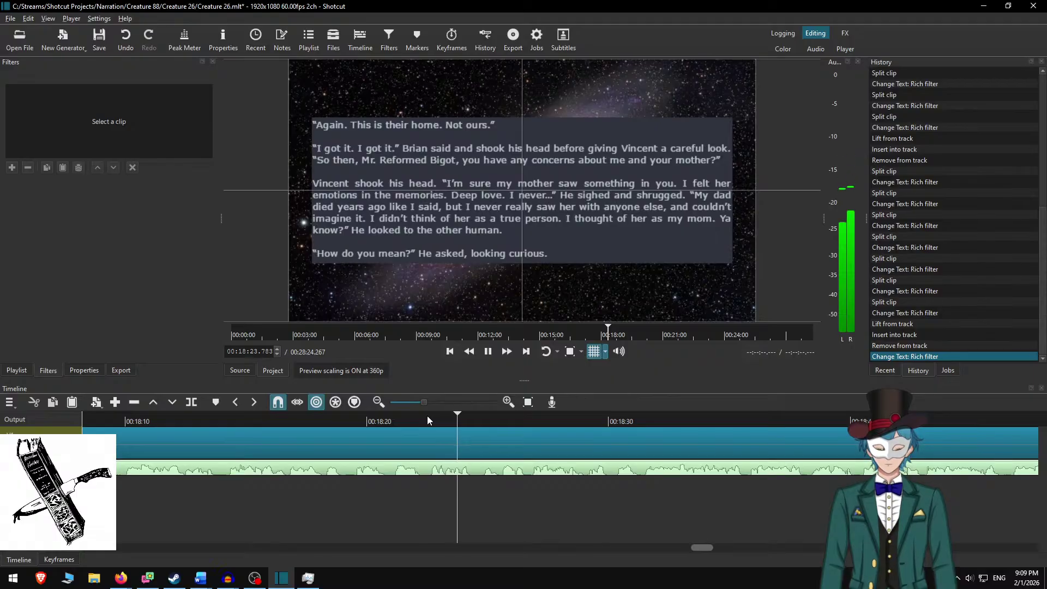
Pause the narration at about 18:24, split the background clip there, and select the part after the cut.
key(space)
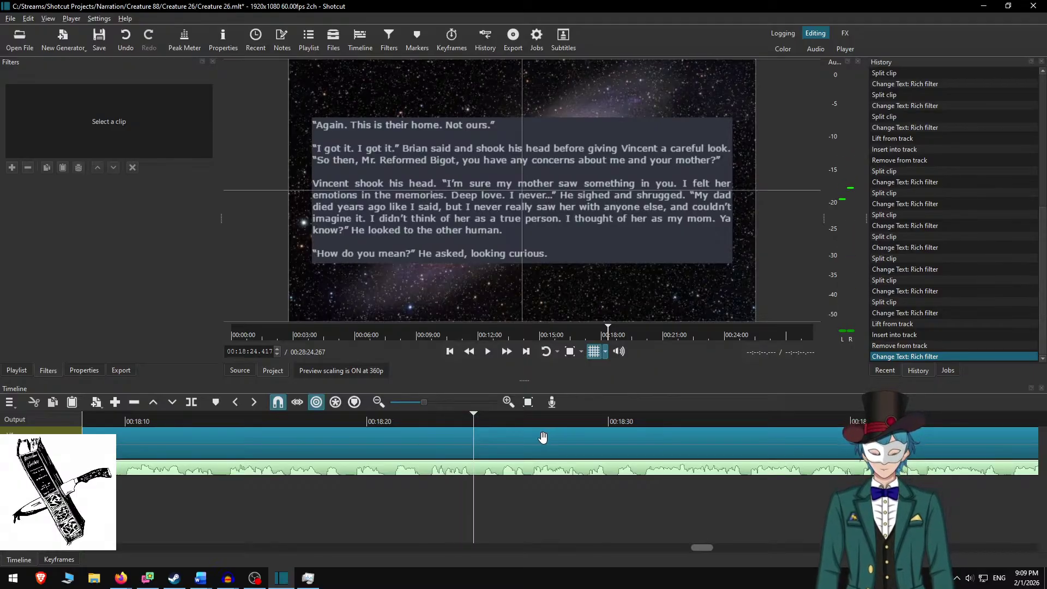
key(s)
click(501, 429)
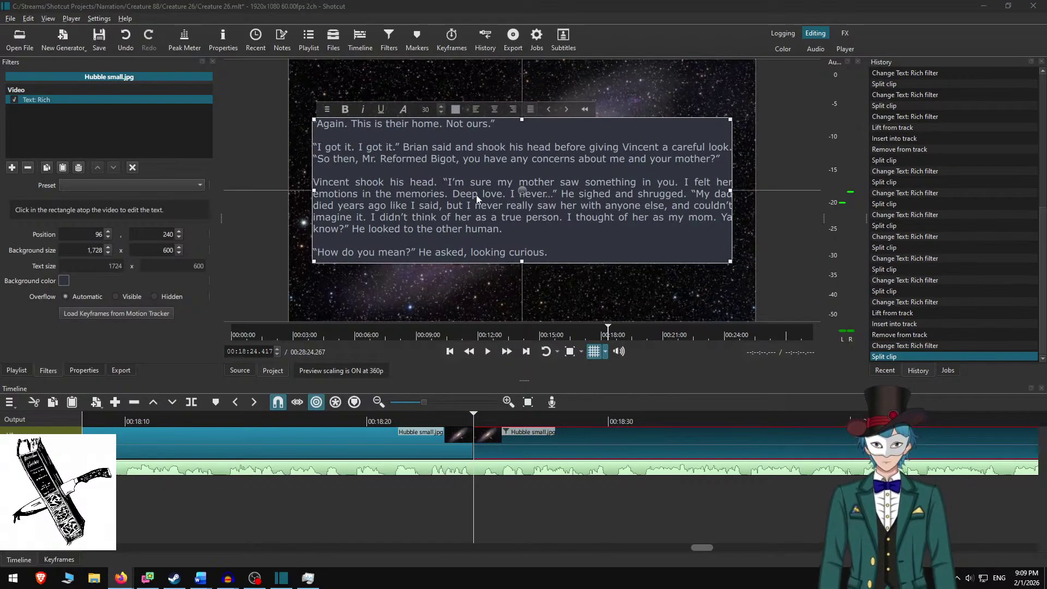
Switch to the Creature 26.docx manuscript in Word, delete the passage already used, and copy the paragraph starting "Like… shit…".
key(alt+Tab)
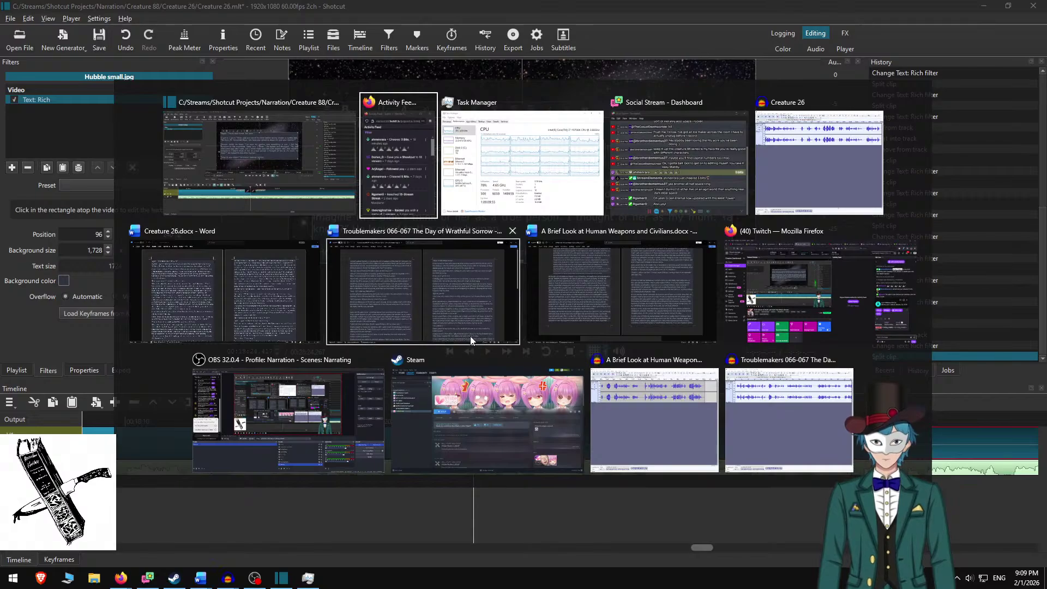
key(alt+Tab)
key(alt+Tab)
key(alt+Tab)
key(alt+Tab)
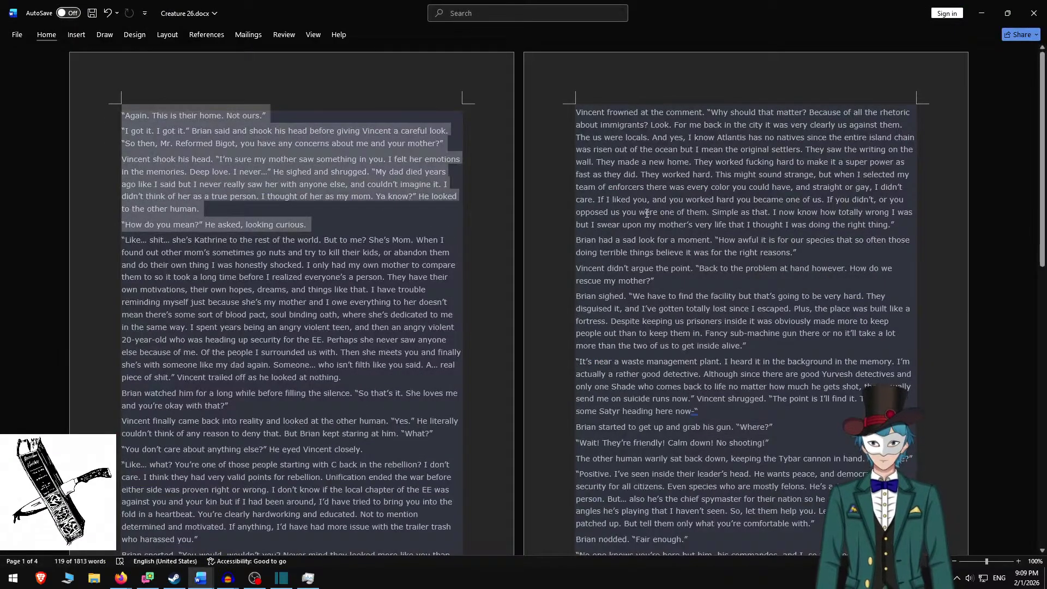
key(Delete)
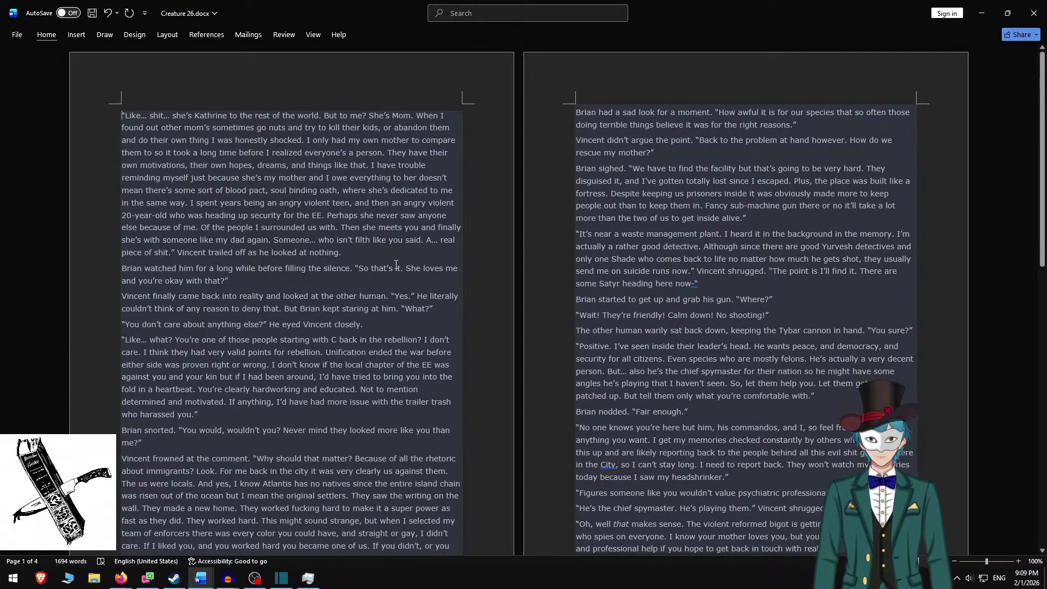
triple_click(358, 253)
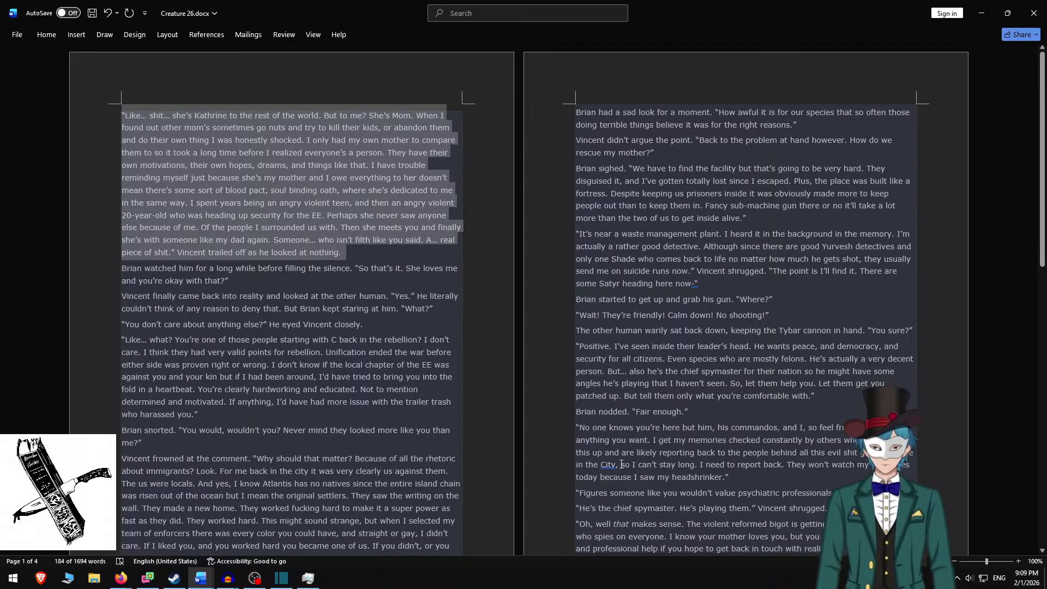
key(ctrl+c)
Switch to Shotcut, replace the overlay text with the copied paragraph, and set the text background height to 650.
key(alt+Tab)
click(558, 192)
key(ctrl+a)
key(ctrl+v)
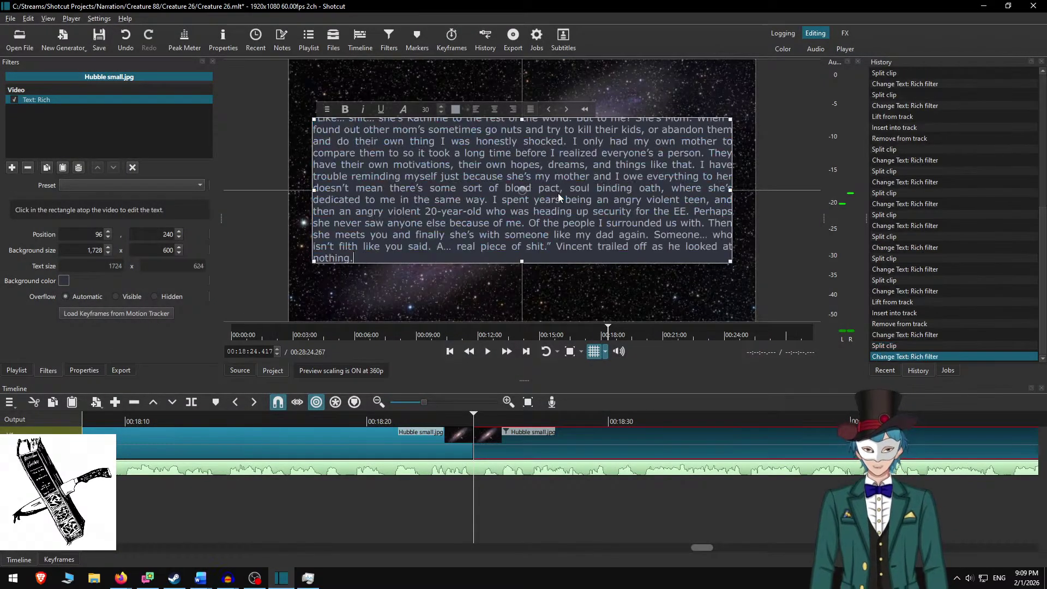
key(alt+Tab)
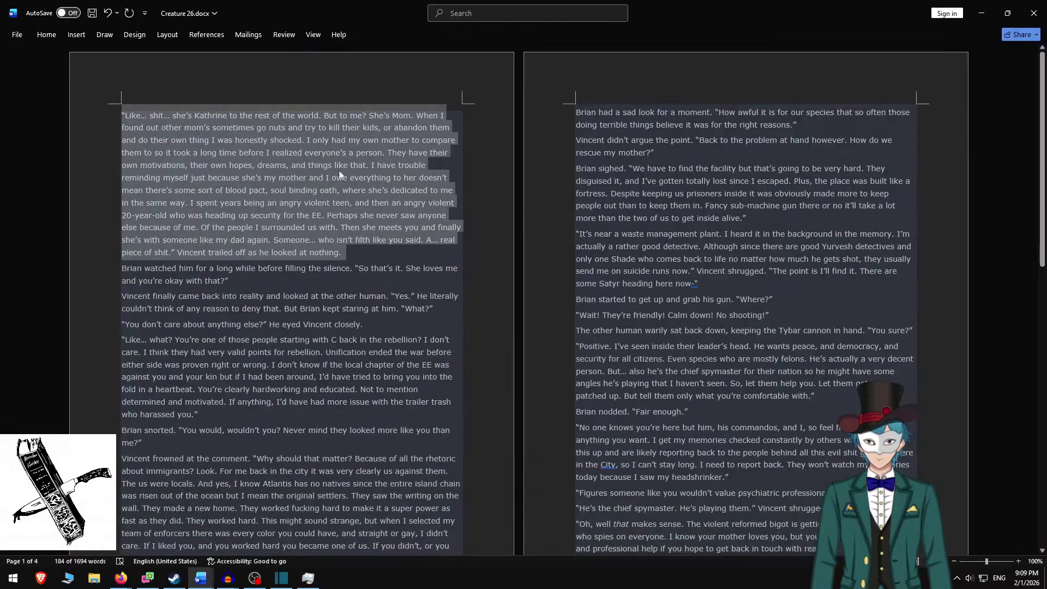
key(alt+Tab)
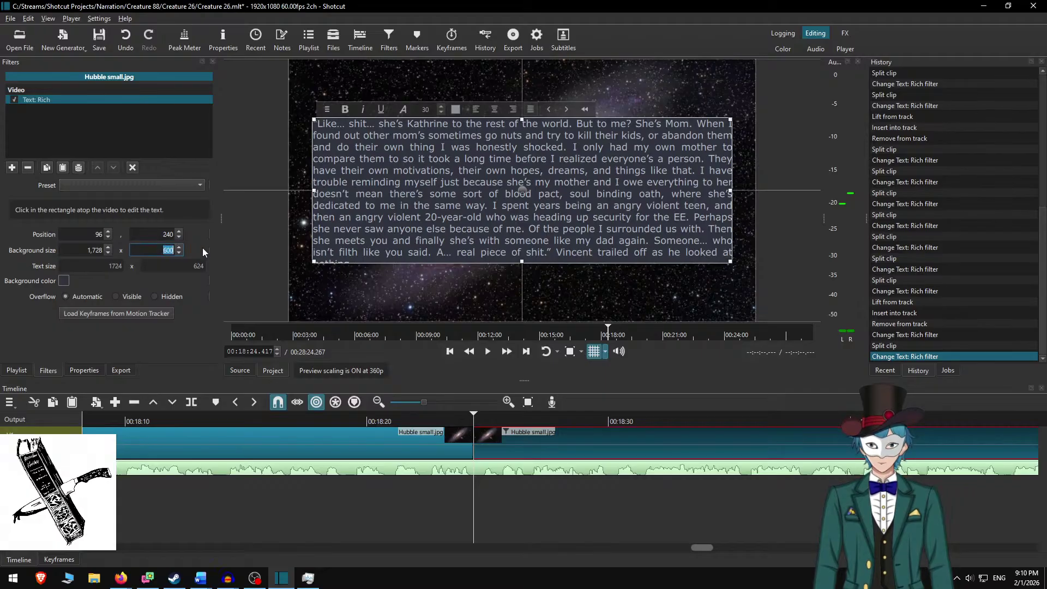
text(650)
key(Return)
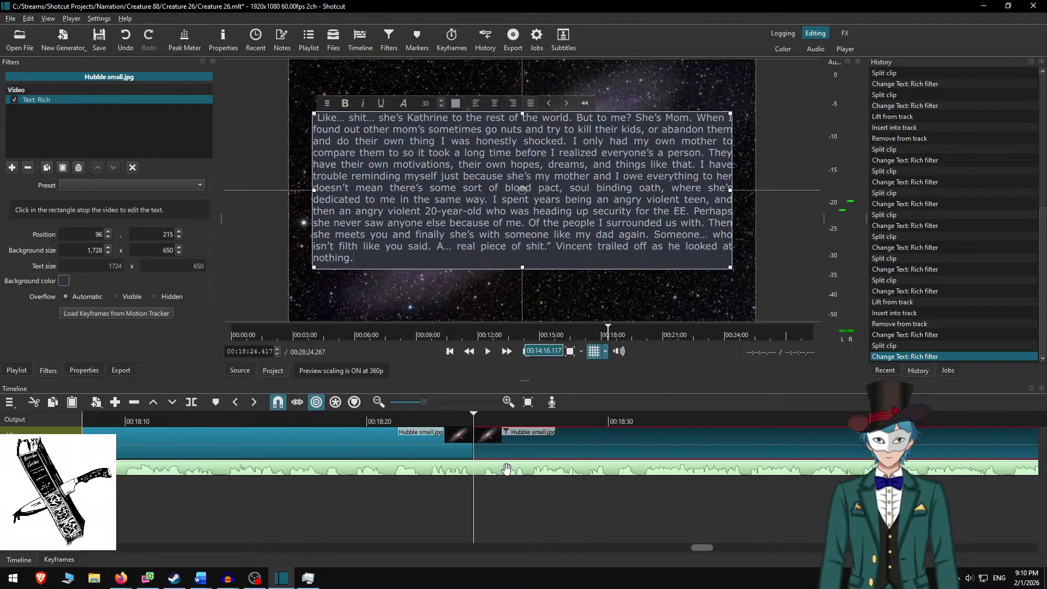
Play the narration from about 18:20 through 18:42 and add a comma after "do their own thing" in the text overlay.
click(378, 427)
click(385, 421)
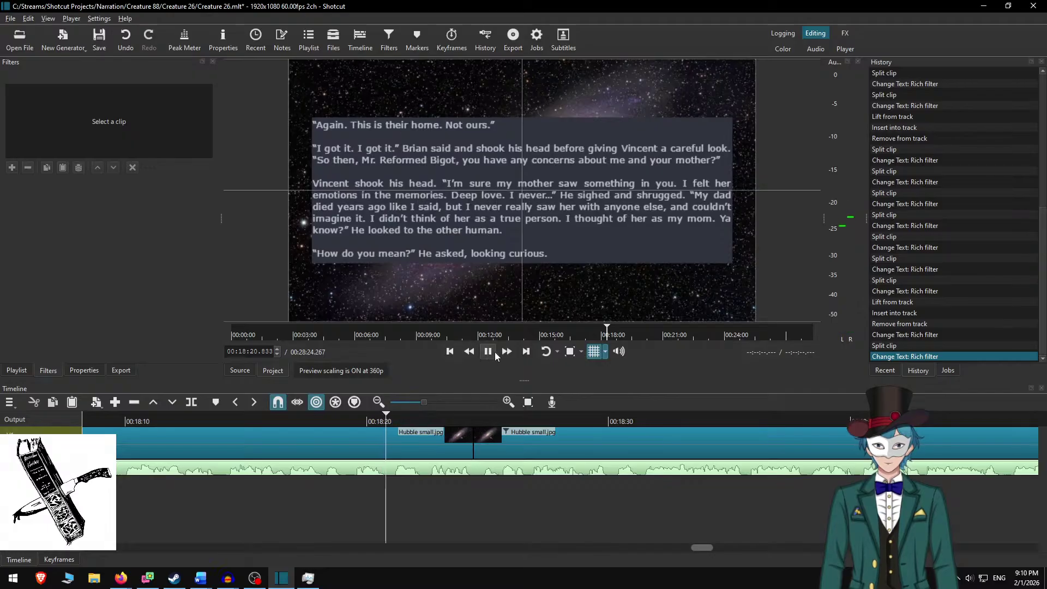
click(507, 352)
click(481, 421)
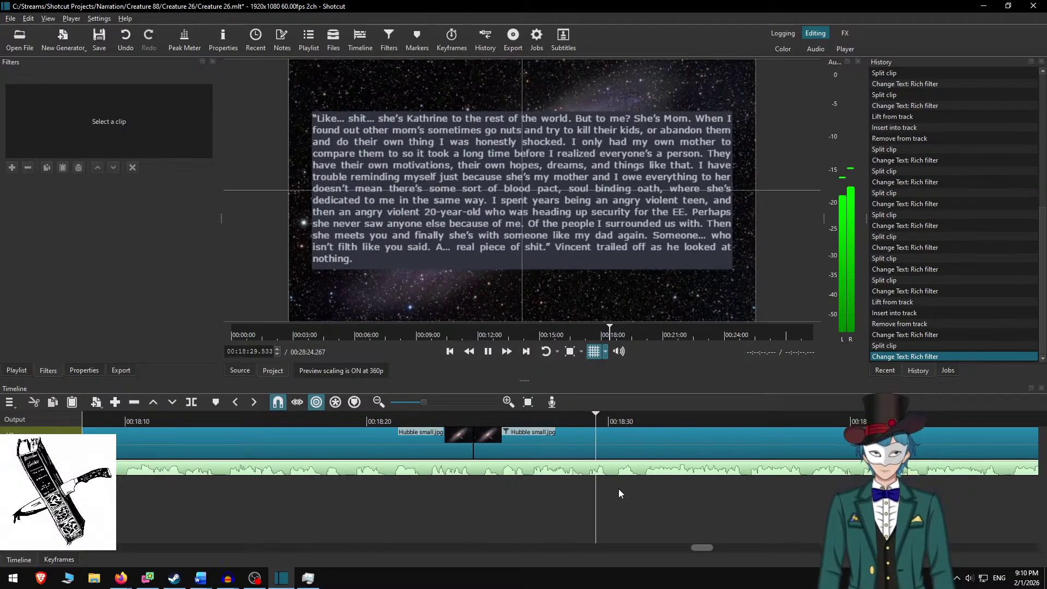
key(XF86AudioRaiseVolume)
key(XF86AudioRaiseVolume)
key(XF86AudioRaiseVolume)
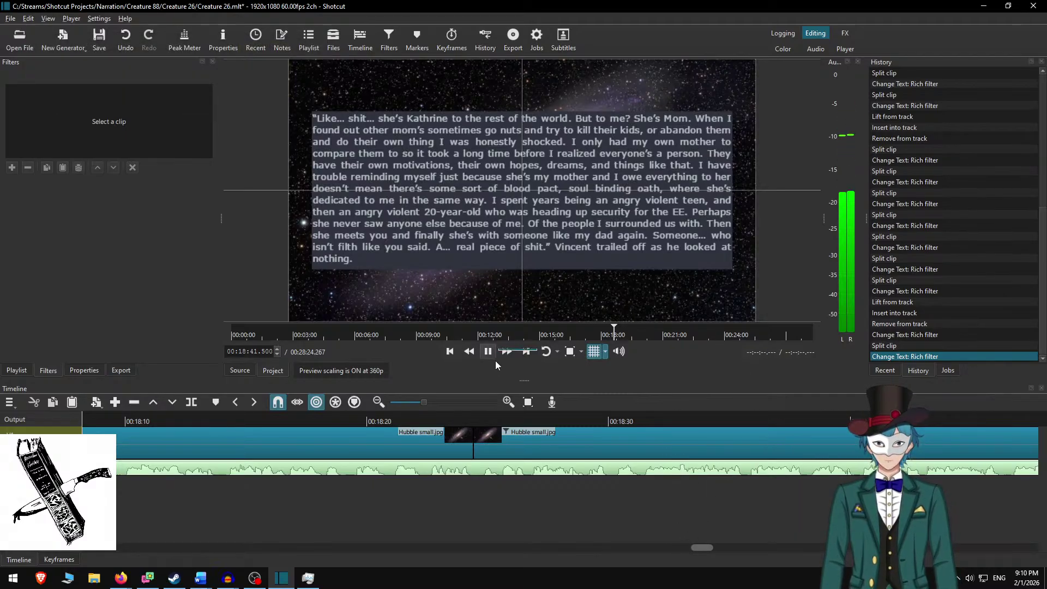
click(536, 428)
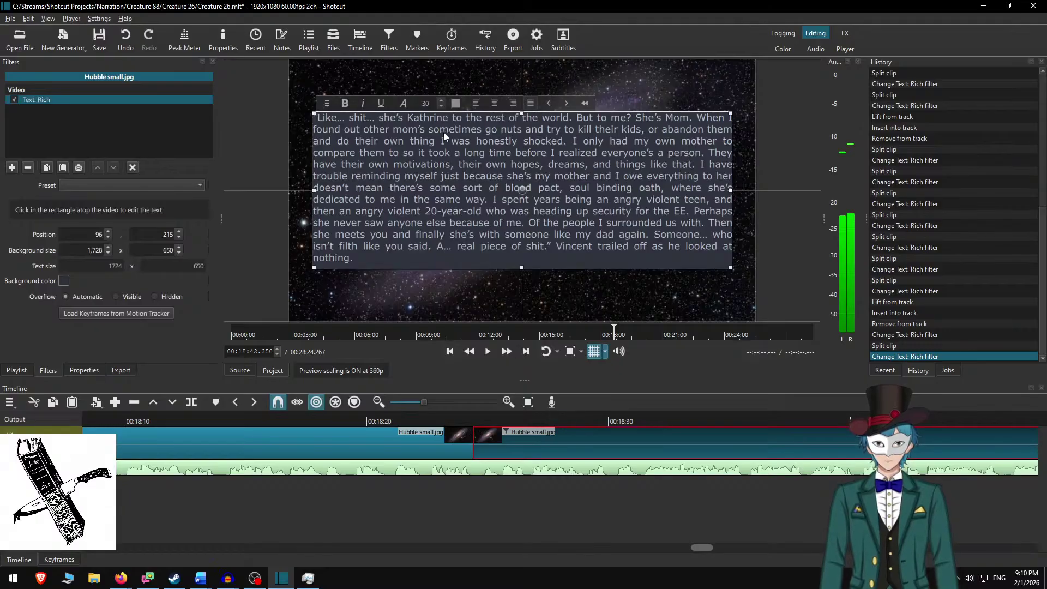
text(,)
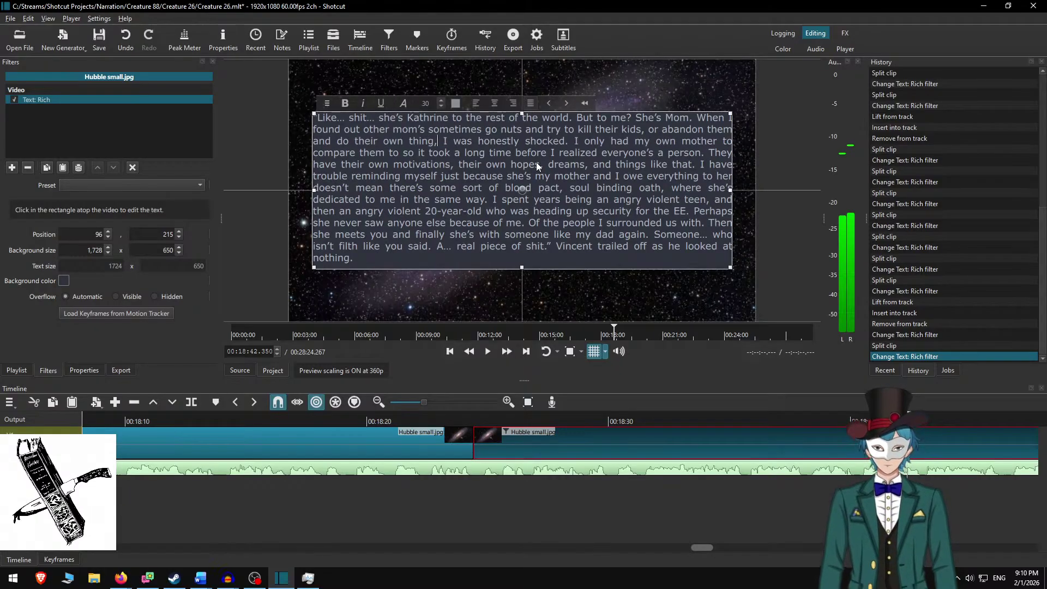
Continue playback to about 18:46 and add a comma after "compare them to" in the text overlay.
click(637, 417)
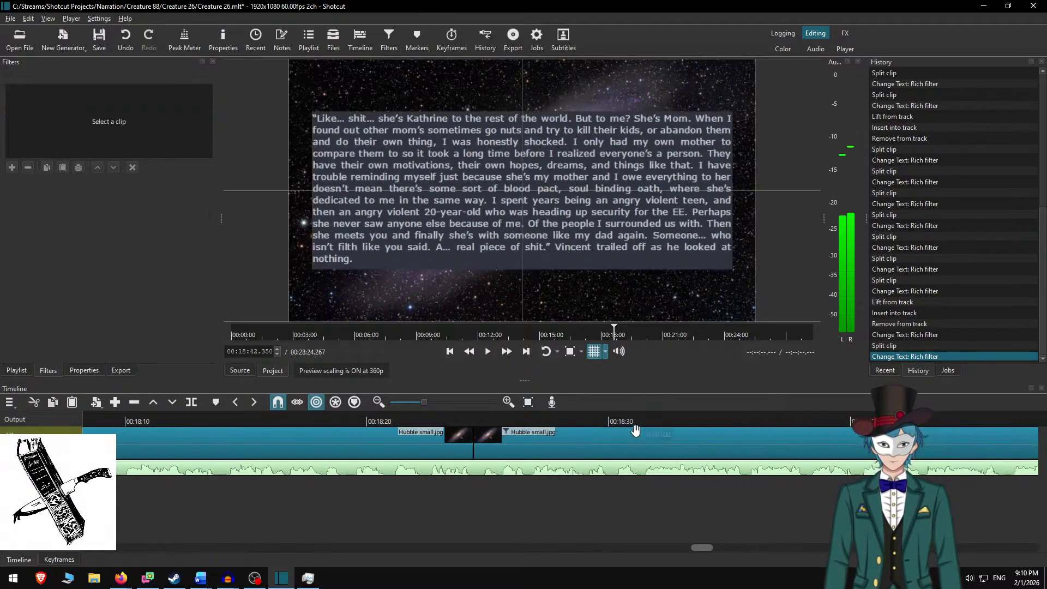
click(487, 352)
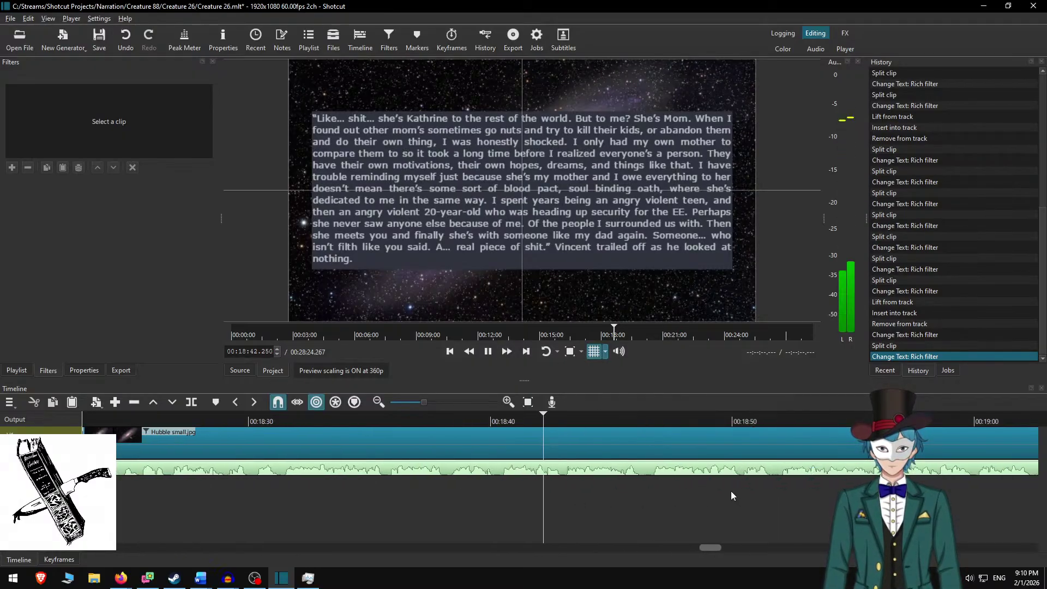
click(586, 436)
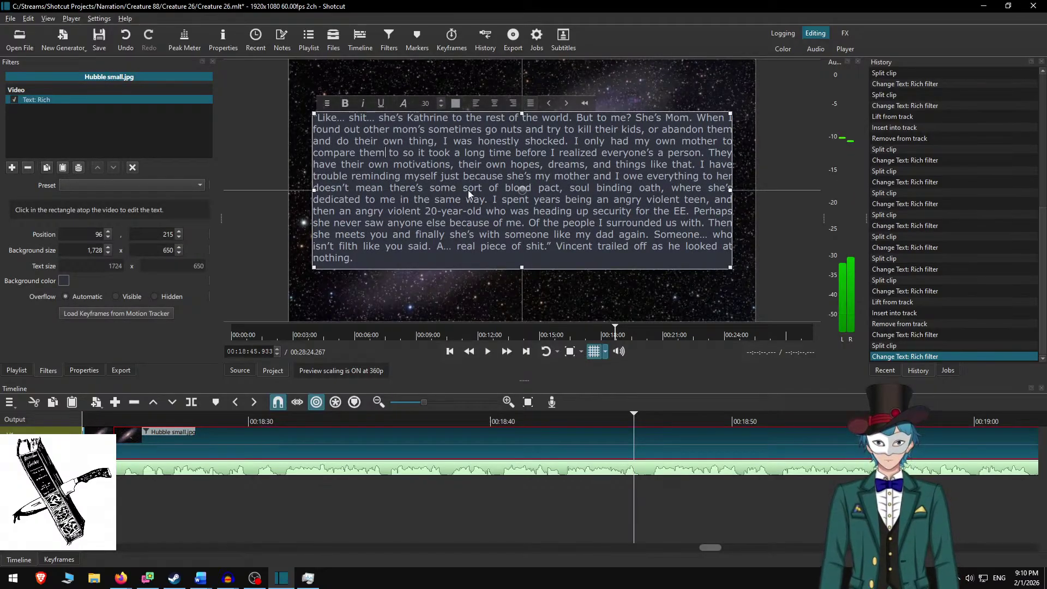
text(,)
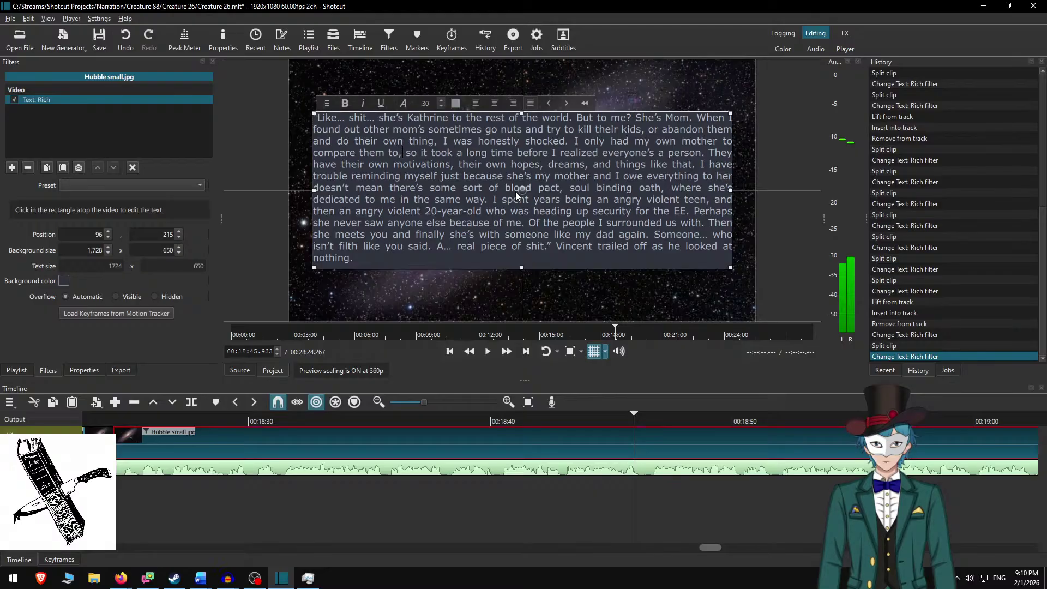
Play the narration from about 18:40 to 19:00 and add a comma after "I owe everything to her" in the overlay.
click(503, 423)
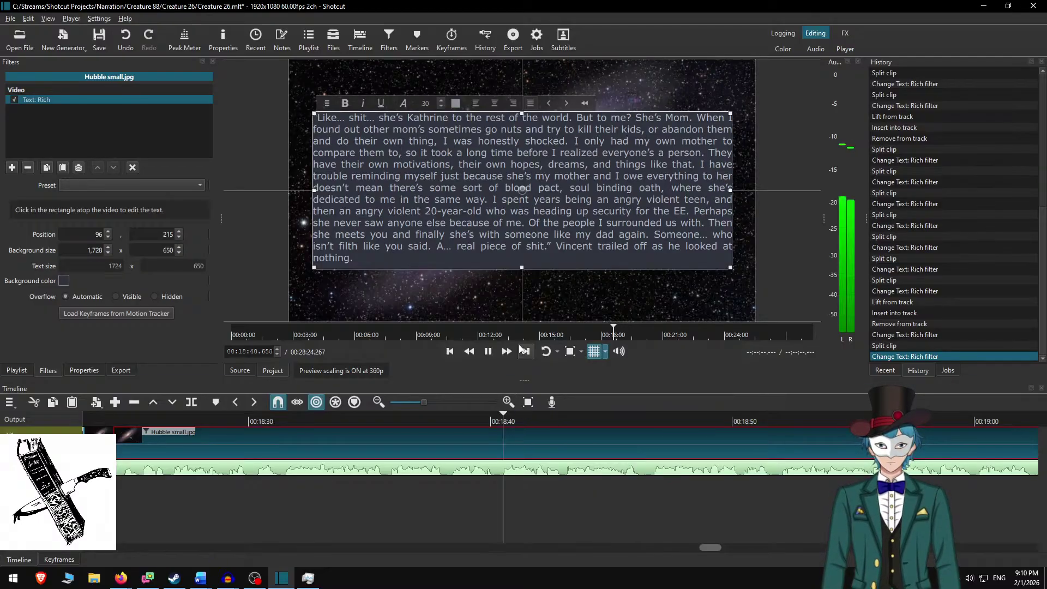
double_click(508, 352)
key(ctrl+d)
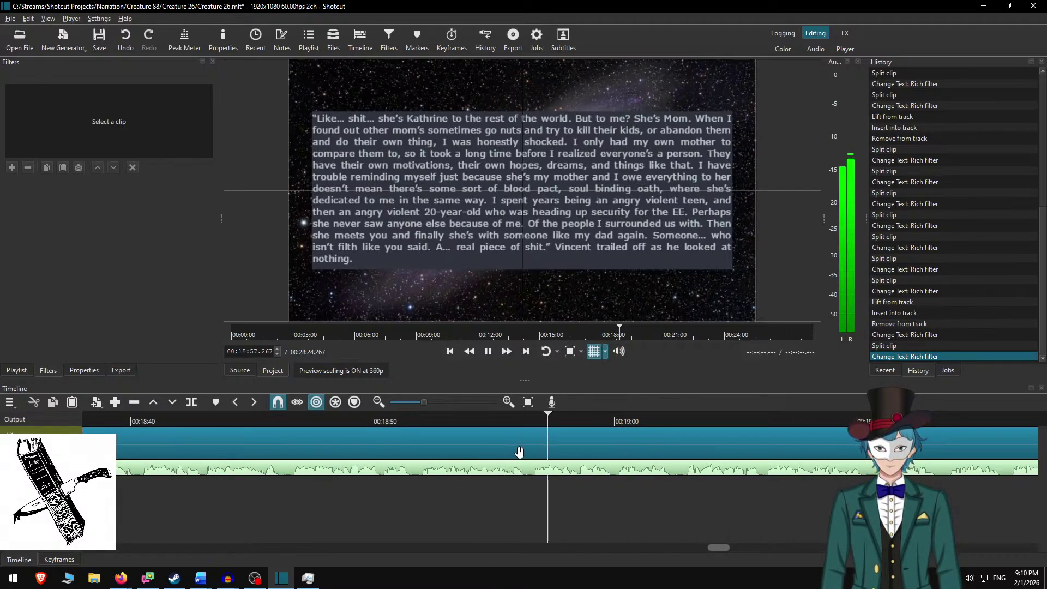
key(space)
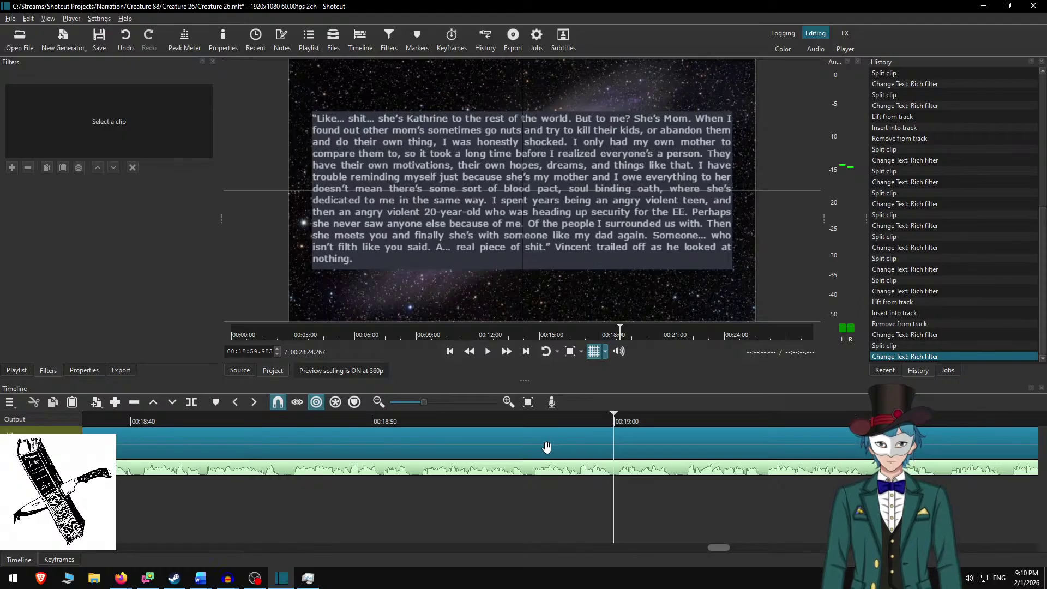
click(547, 447)
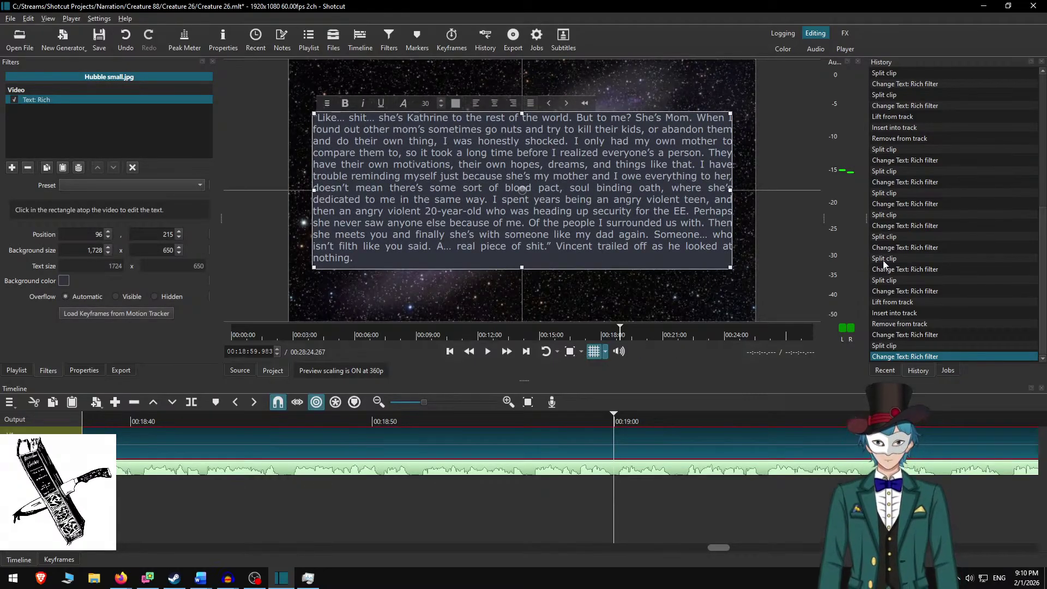
Play on to about 19:30, split the background clip there, and select the part after the cut.
click(616, 427)
key(space)
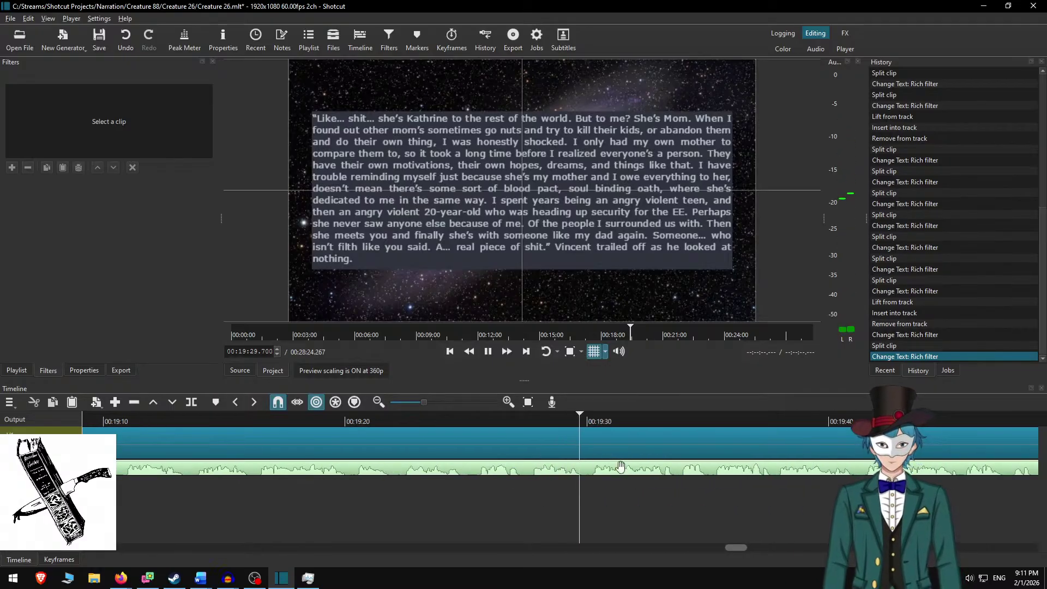
key(space)
key(s)
click(632, 444)
Switch to Word, cut the used opening paragraph, and copy the following passage through "who harassed you.".
key(alt+Tab)
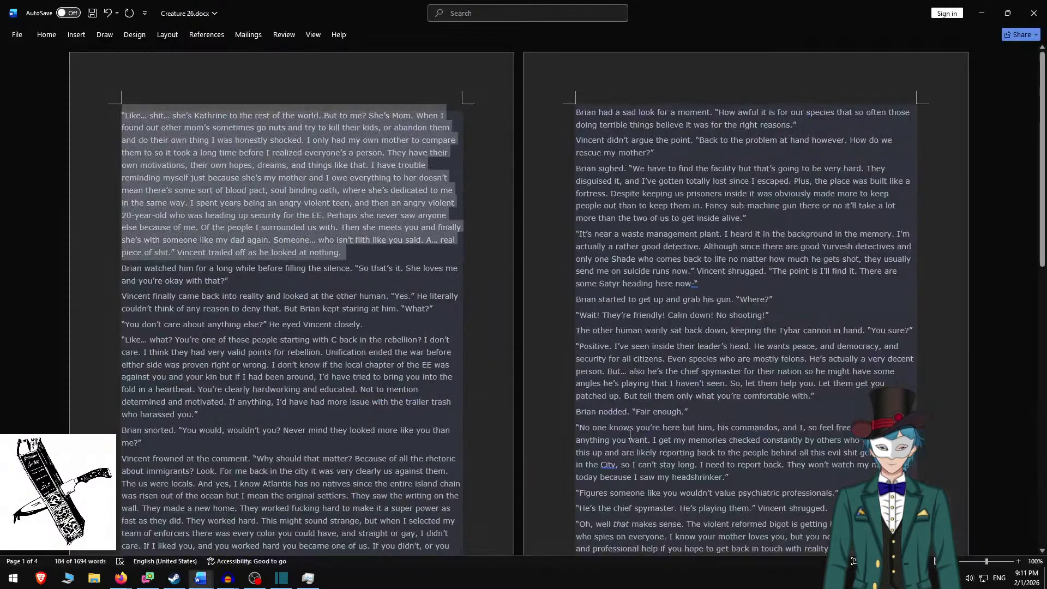
key(ctrl+x)
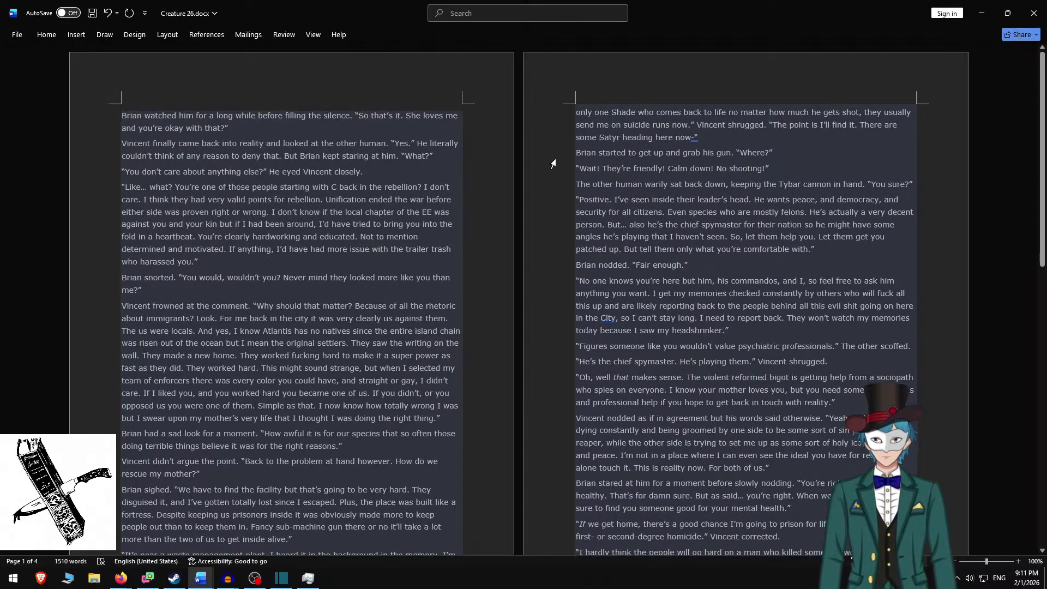
shift+click(223, 263)
key(ctrl+c)
Switch to Shotcut and replace the new clip's overlay text with the copied passage.
key(alt+Tab)
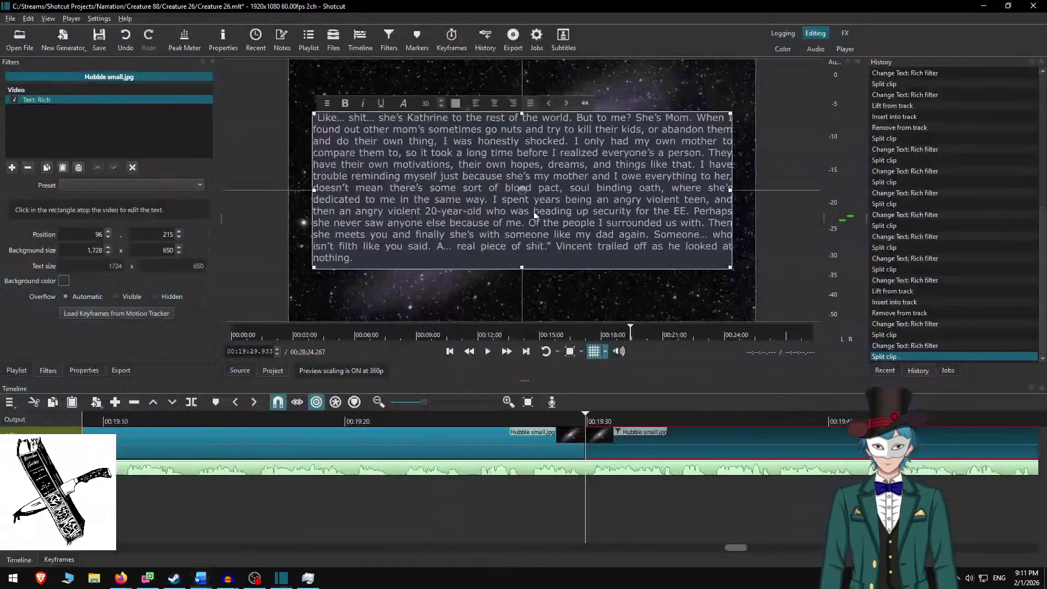
key(ctrl+a)
key(ctrl+v)
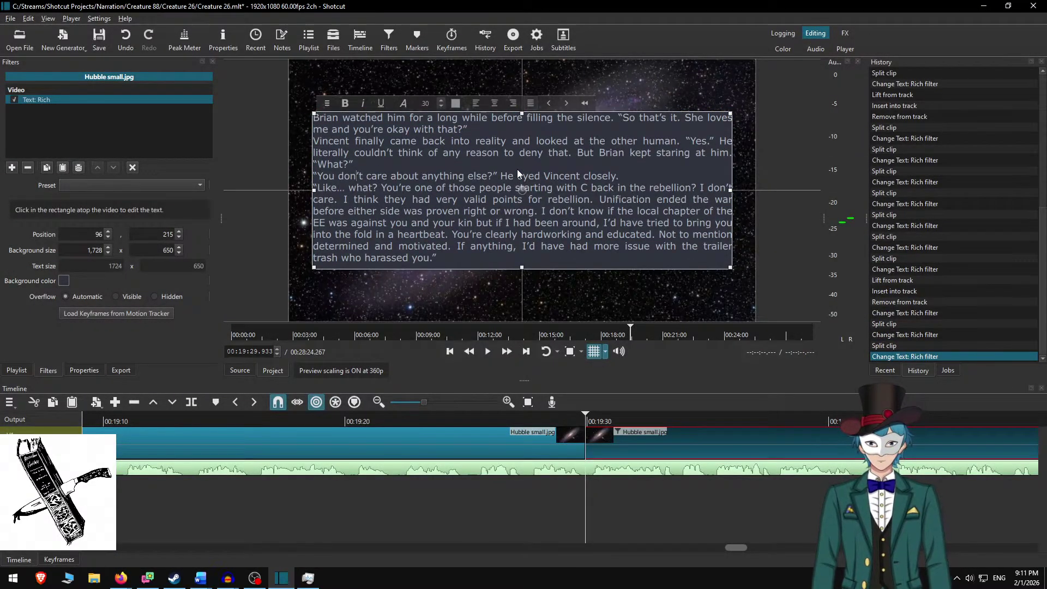
Put "What?" in its own paragraph and separate all the overlay's paragraphs with blank lines.
key(Return)
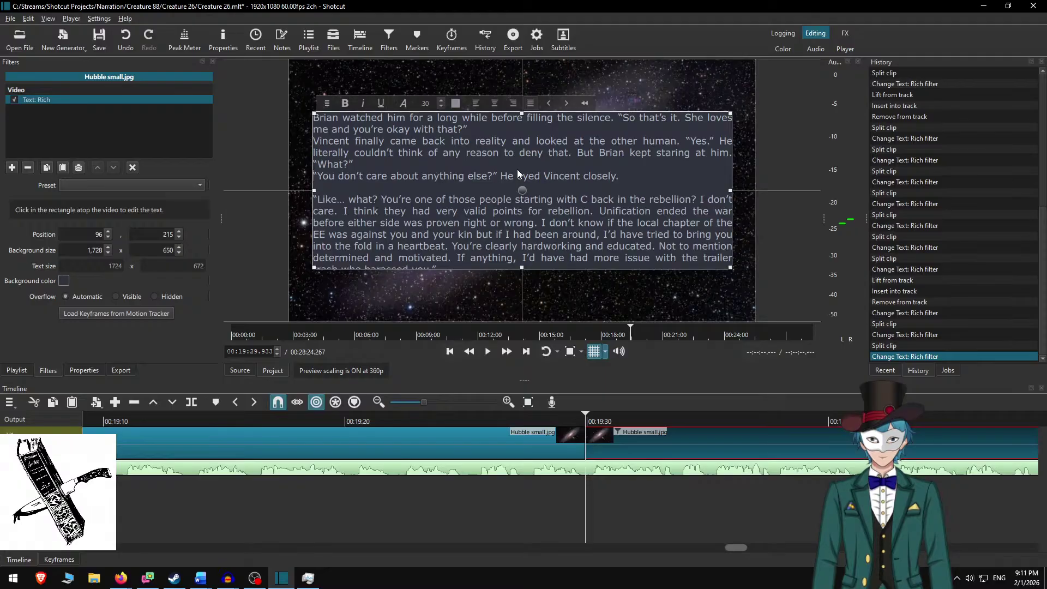
key(Return)
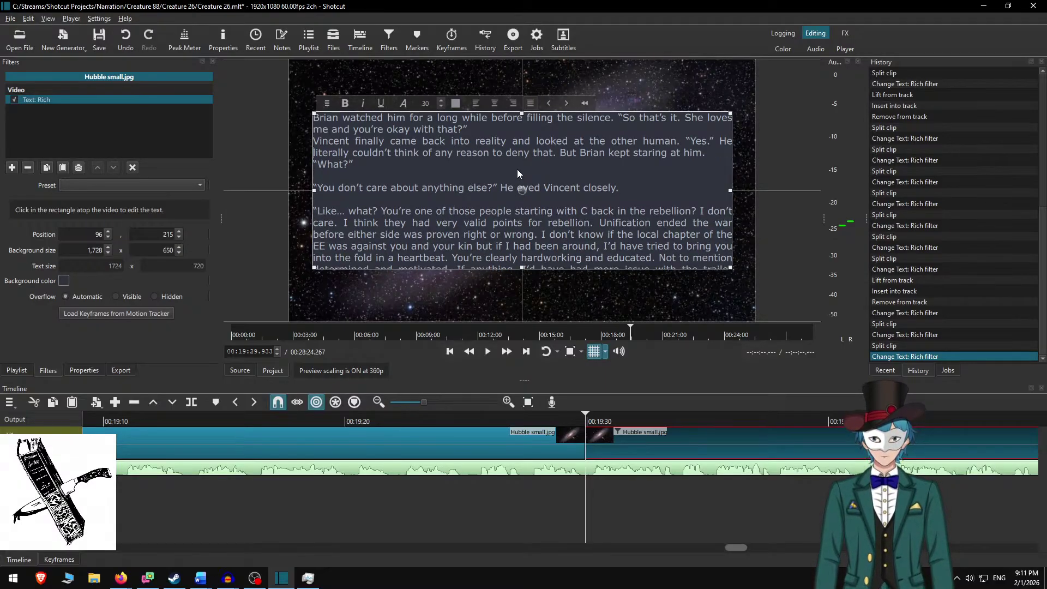
key(Return)
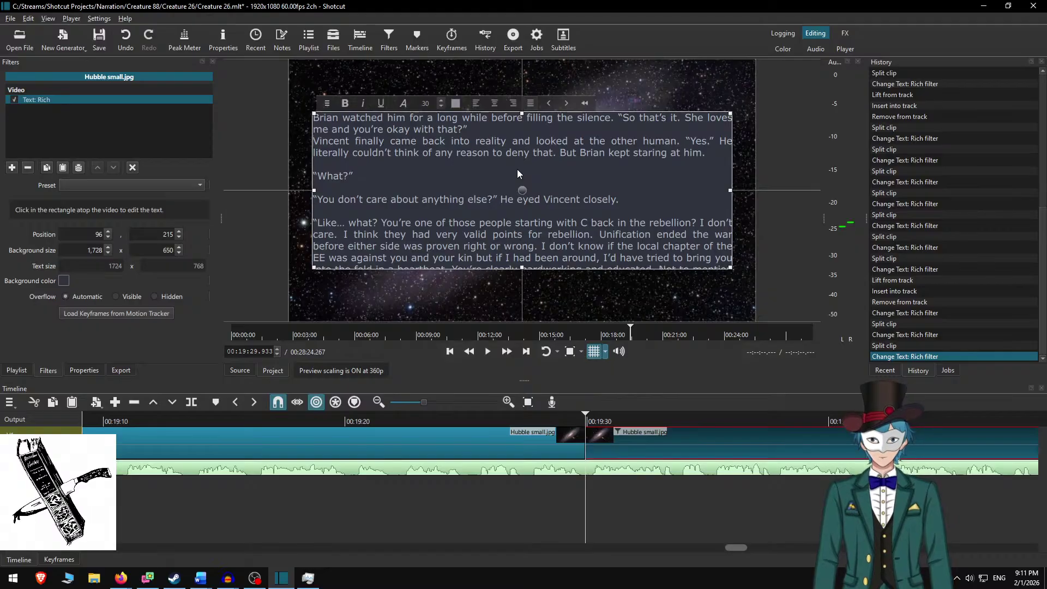
key(Return)
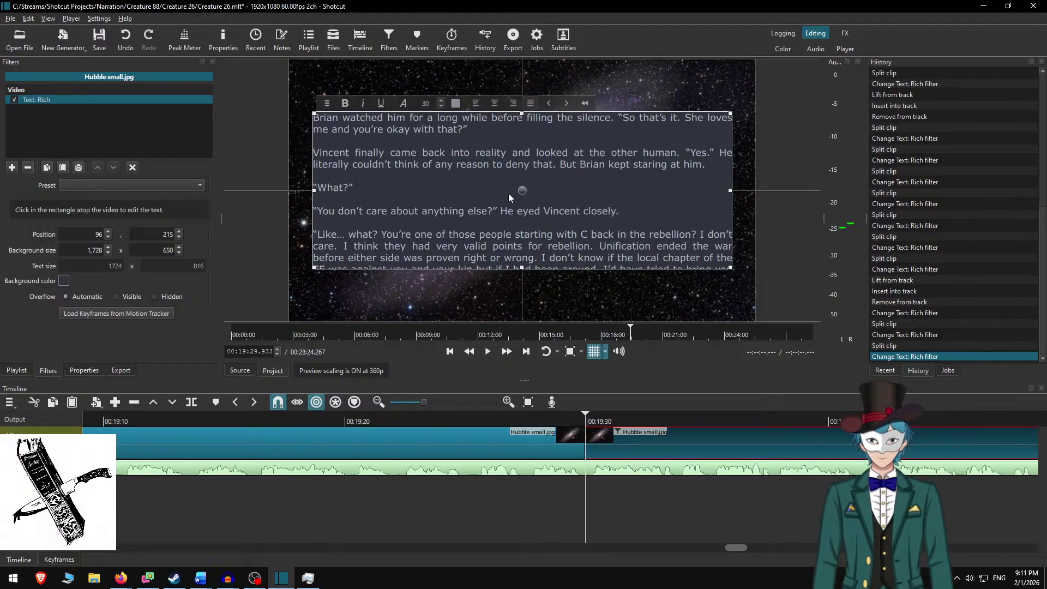
Delete the long final paragraph starting "Like… what?" from the text overlay.
scroll(509, 193, down, 2)
scroll(480, 211, up, 1)
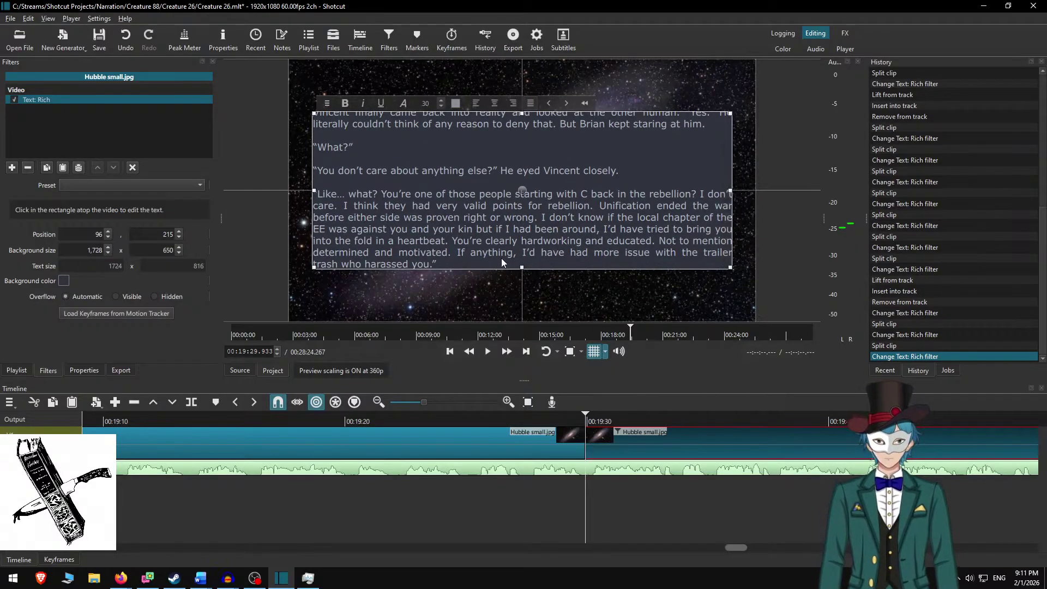
shift+click(650, 169)
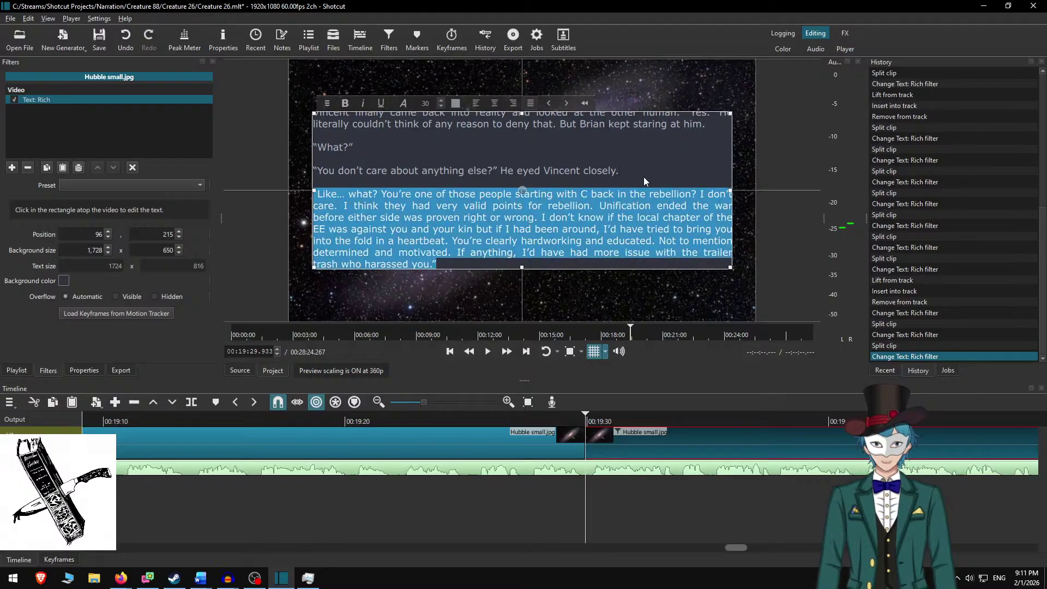
key(Delete)
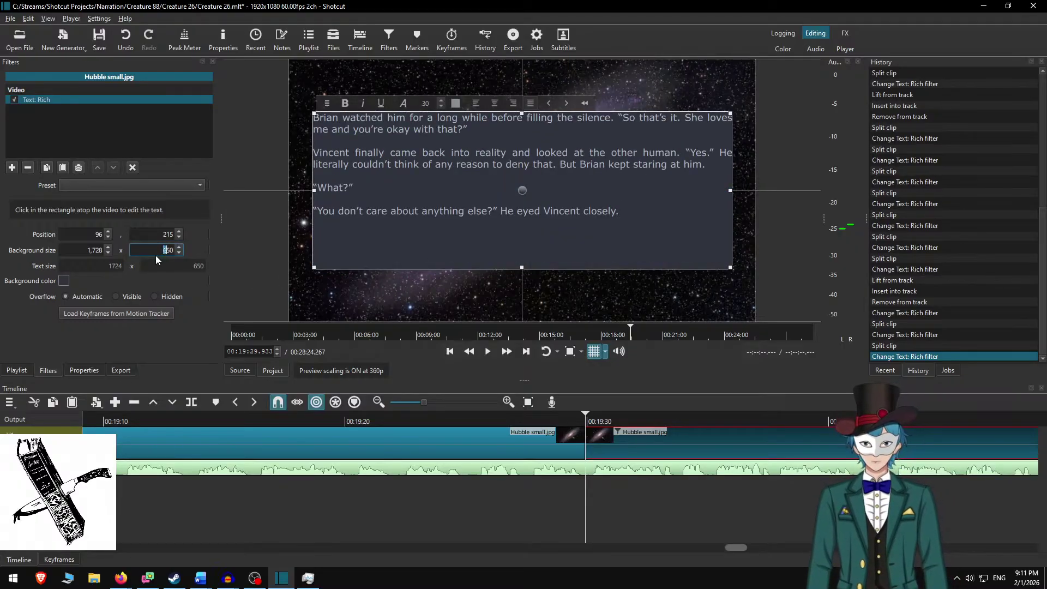
Set the text overlay's background height to 450 and move it down to a vertical position of 291.
key(Delete)
text(4)
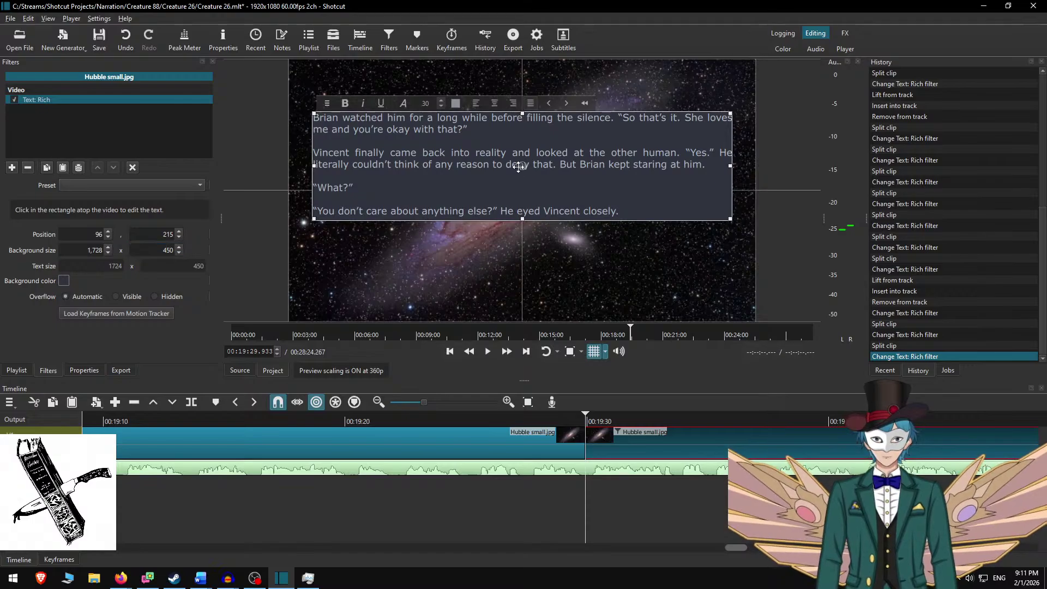
drag(519, 167, 519, 186)
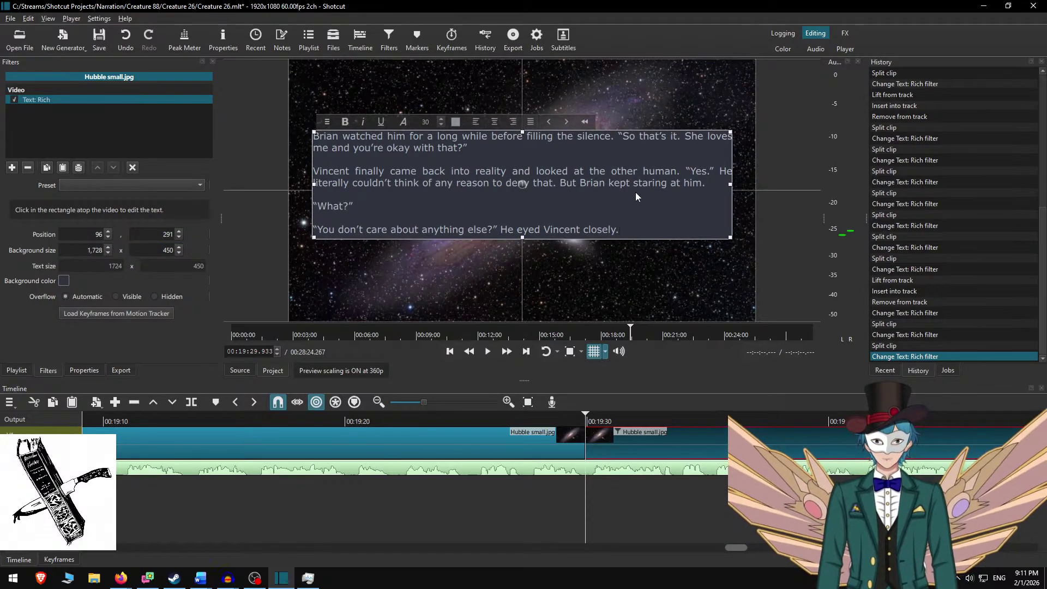
Switch to Word, shorten the selection to end with the paragraph starting “You don’t care about anything else?”, and return to Shotcut.
key(alt+Tab)
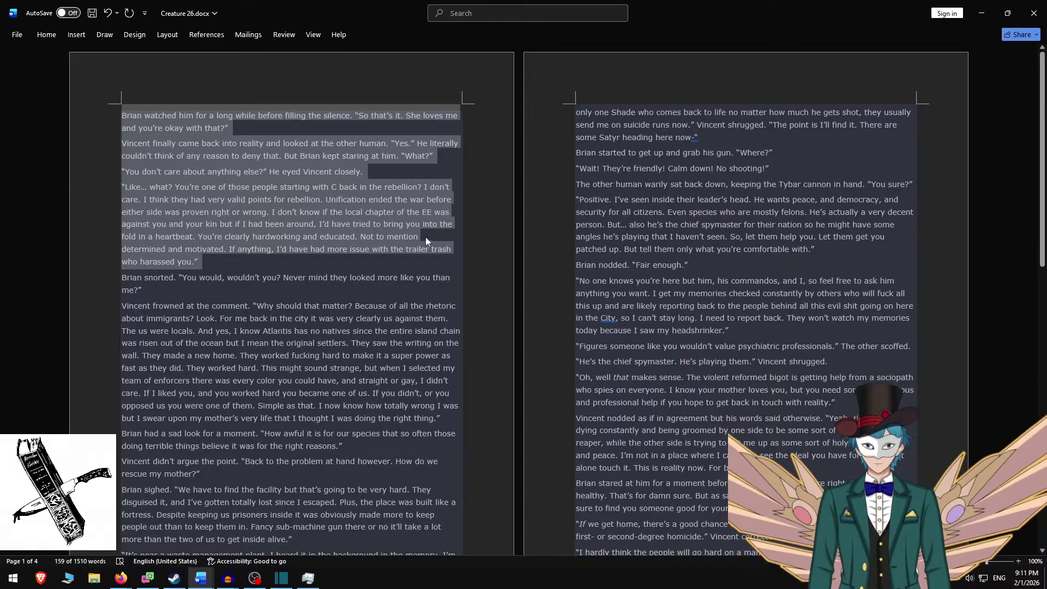
shift+click(391, 169)
key(alt+Tab)
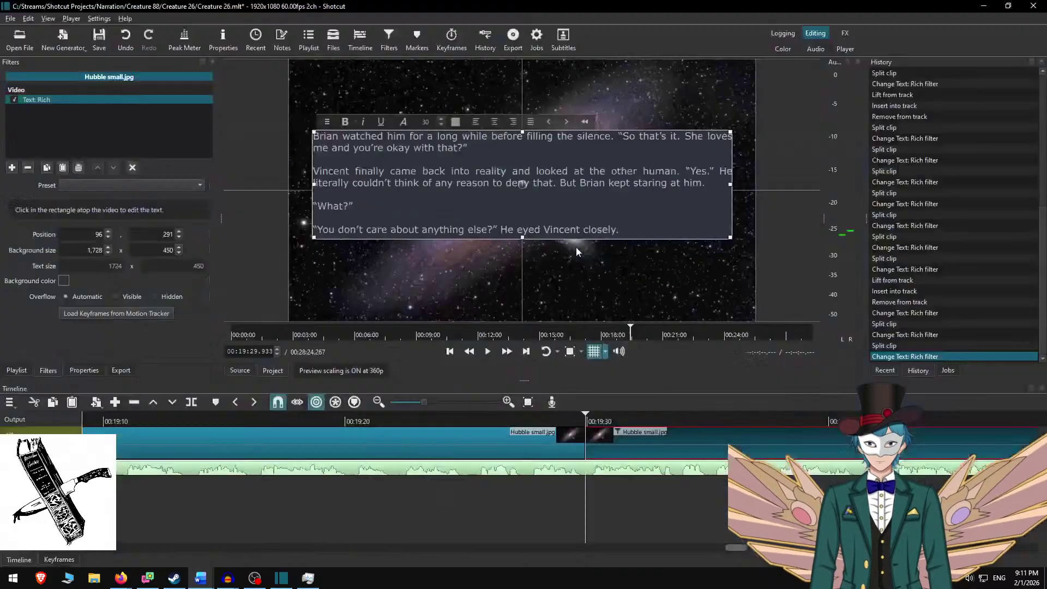
Play the narration to the end of the displayed passage, split the image clip at 00:19:52.717, and select the new clip.
click(637, 431)
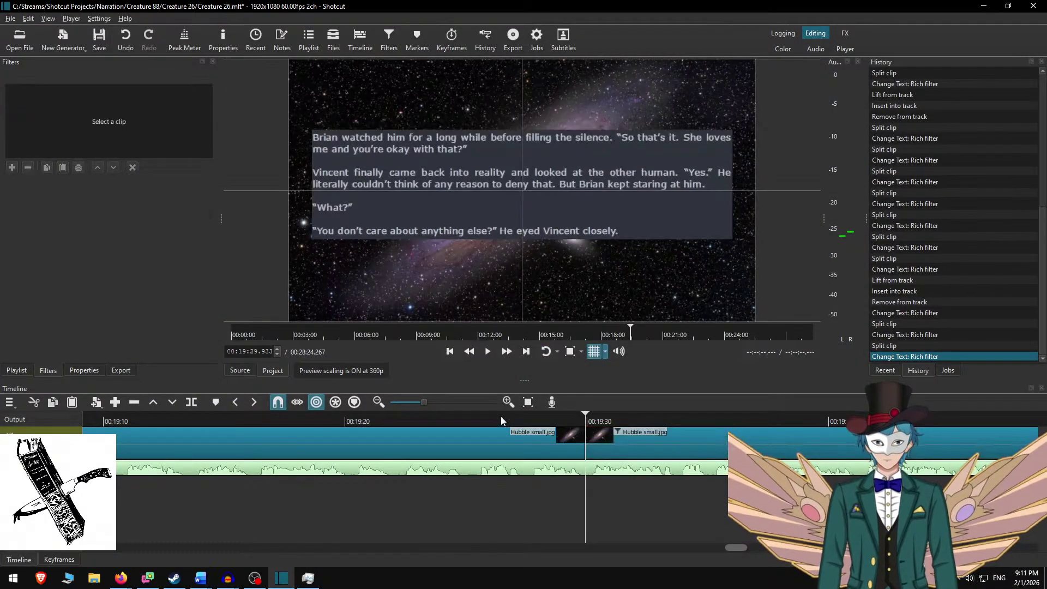
click(498, 416)
key(space)
click(510, 354)
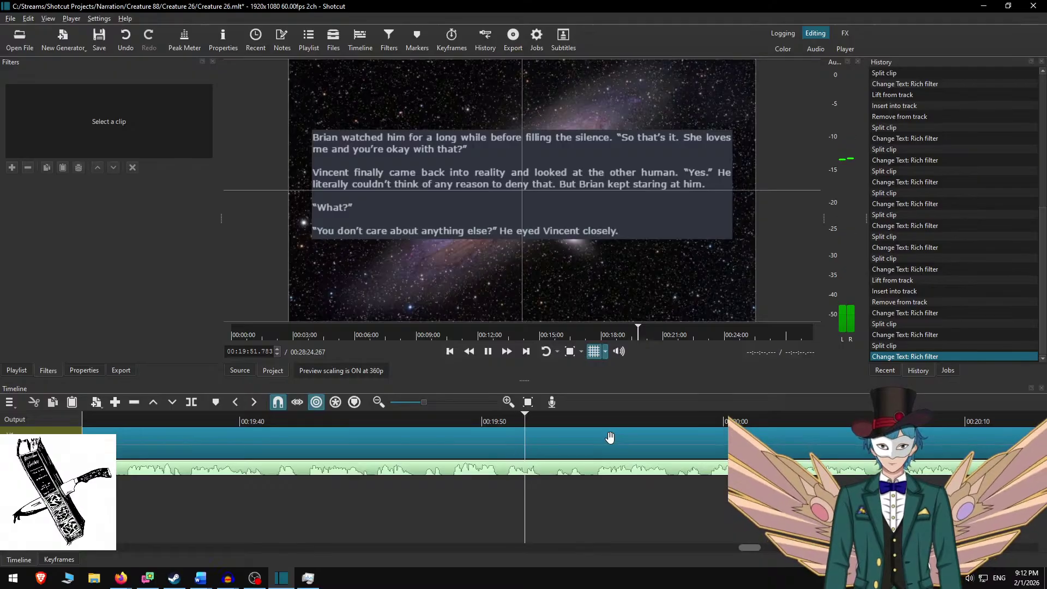
key(space)
key(s)
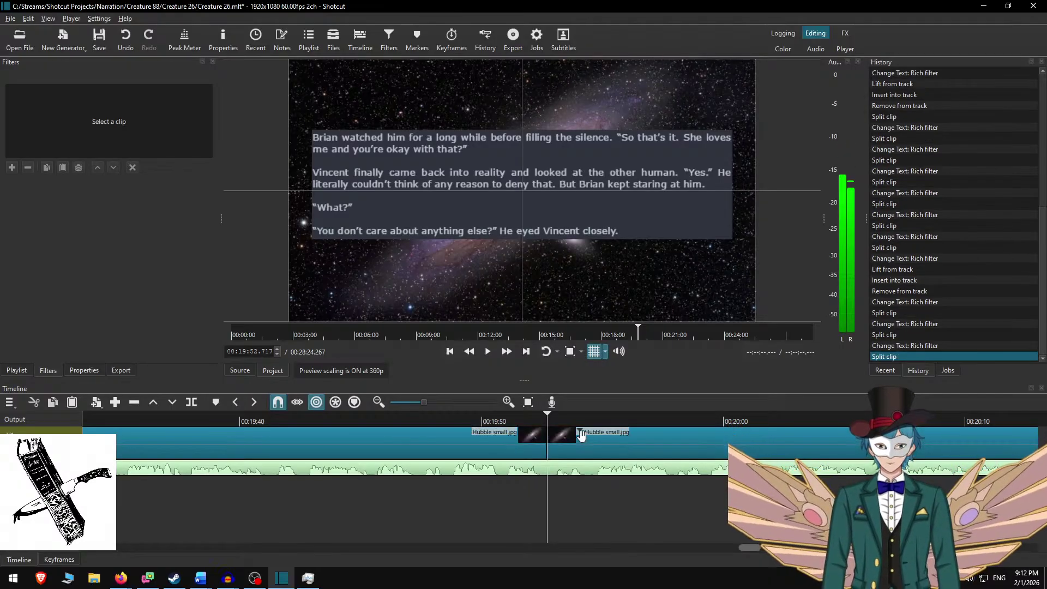
click(619, 448)
Switch to Word, delete the used passage, and copy the text from “Like… what?” through “more like you than me?”.
key(alt+Tab)
key(BackSpace)
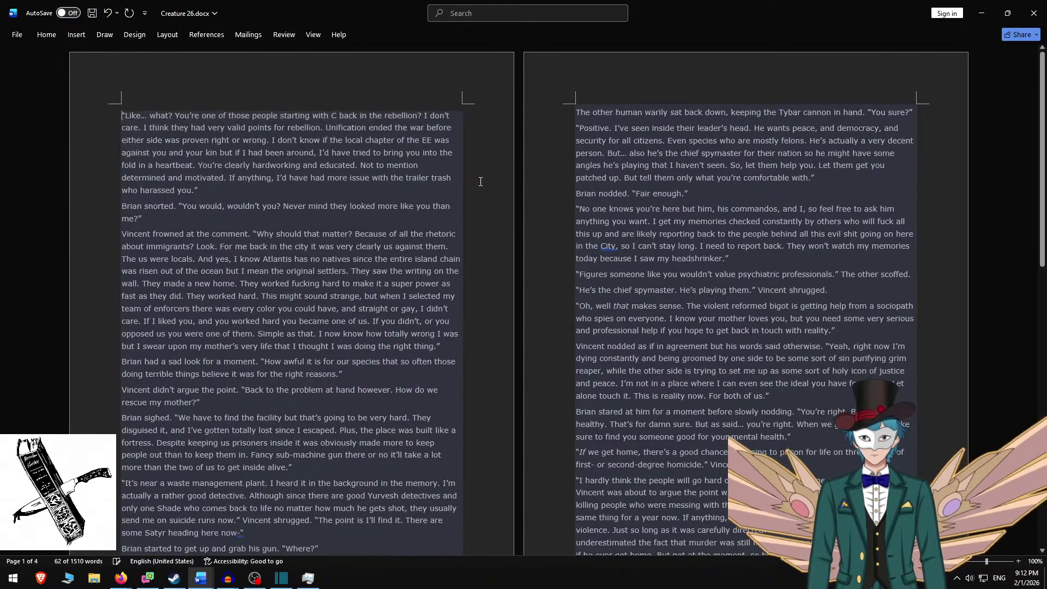
shift+click(163, 221)
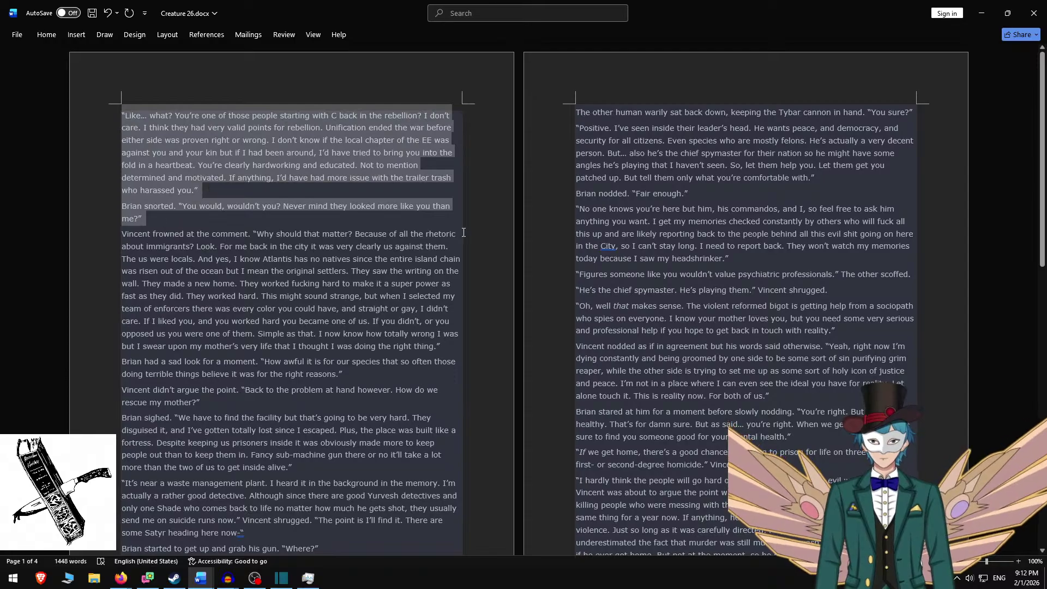
key(ctrl+c)
Switch to Shotcut, replace the new clip's overlay text with the copied passage, and separate its two paragraphs with a blank line.
key(alt+Tab)
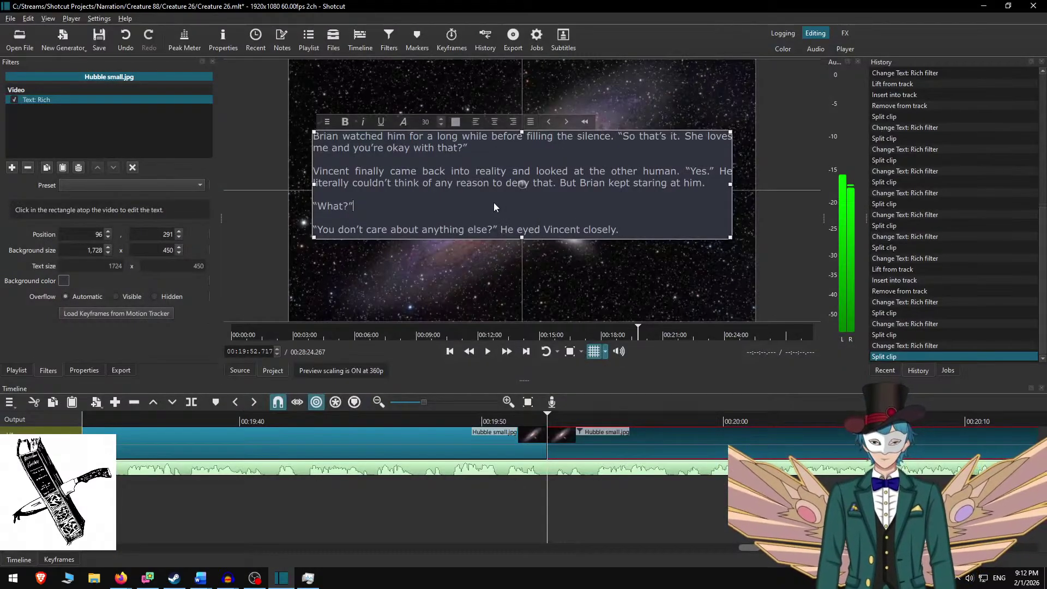
key(ctrl+a)
key(ctrl+v)
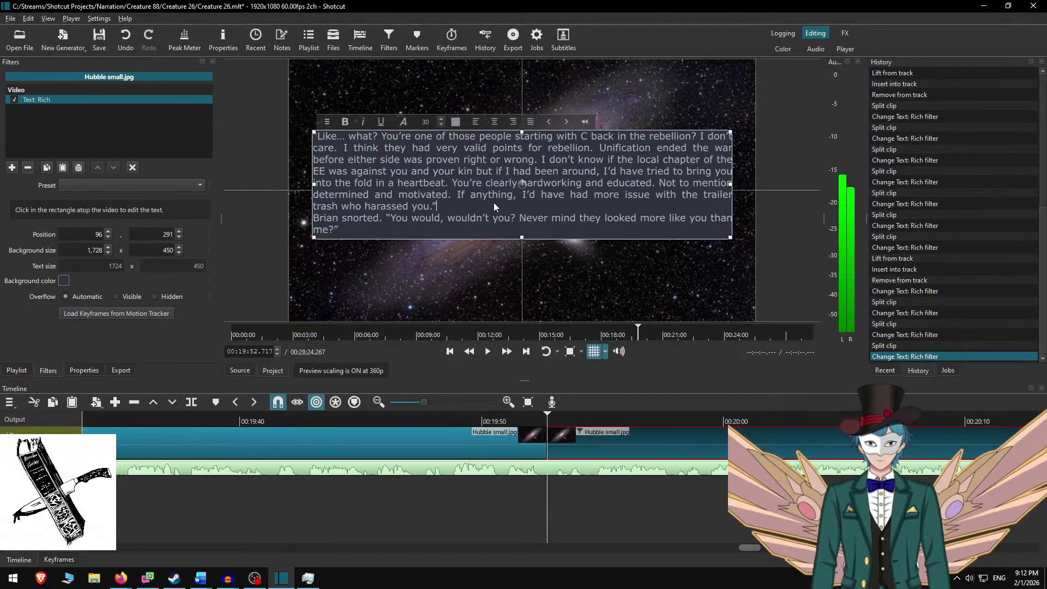
key(Return)
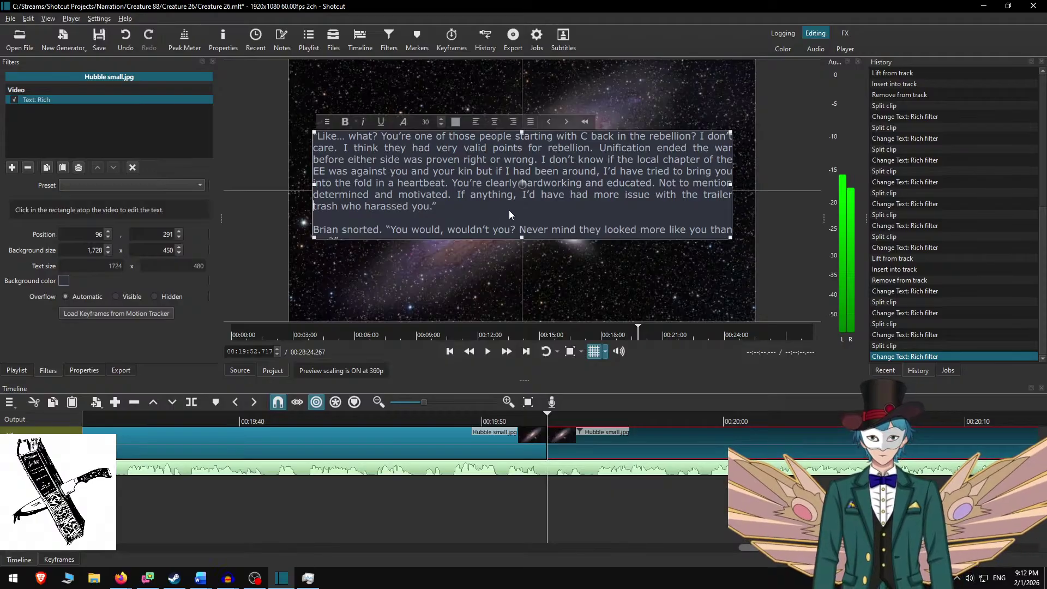
Set the “Like… what?” overlay's background height to 500.
scroll(518, 208, down, 1)
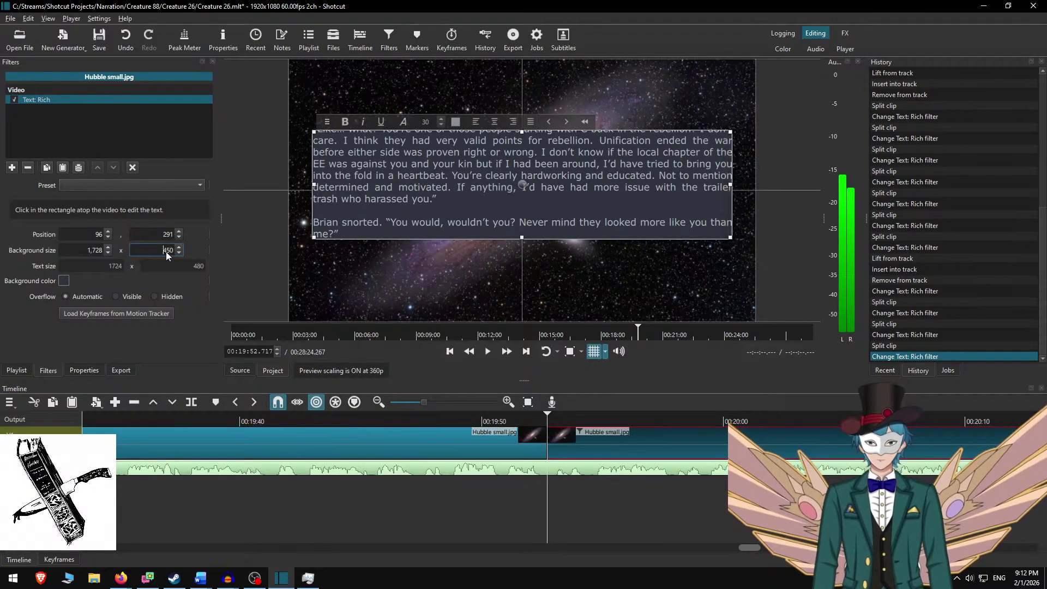
text(500)
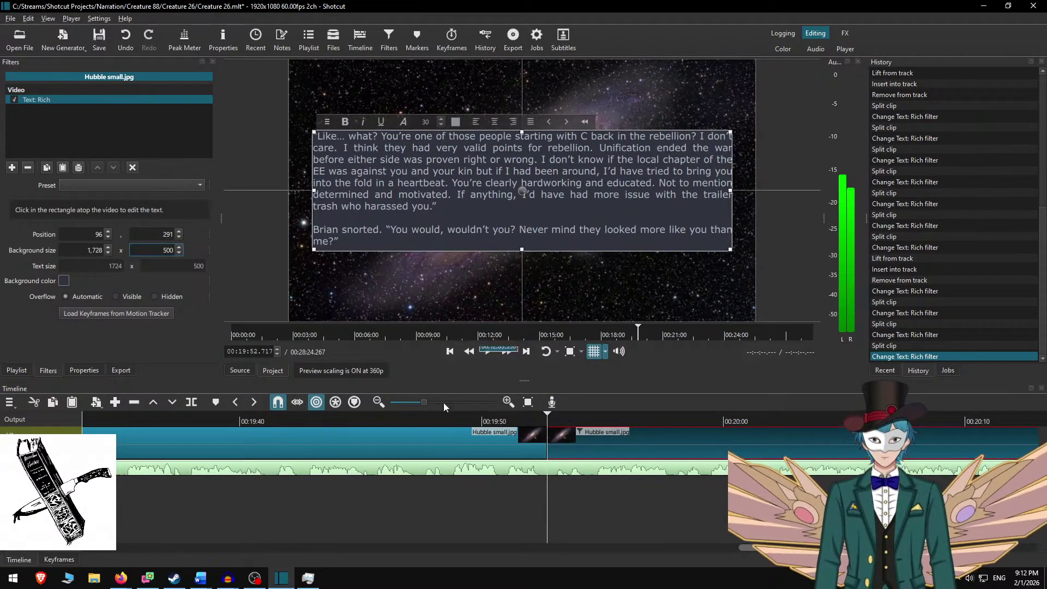
click(582, 432)
Play the narration through the “Like… what?” passage, split the image clip at 00:20:28.967, and select the new clip.
click(482, 419)
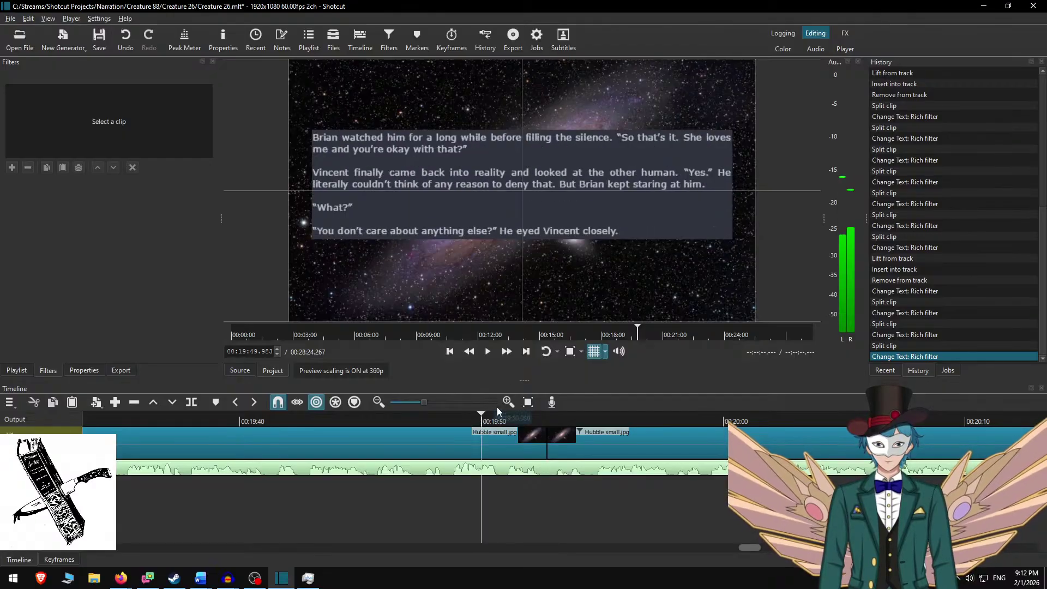
key(space)
click(526, 419)
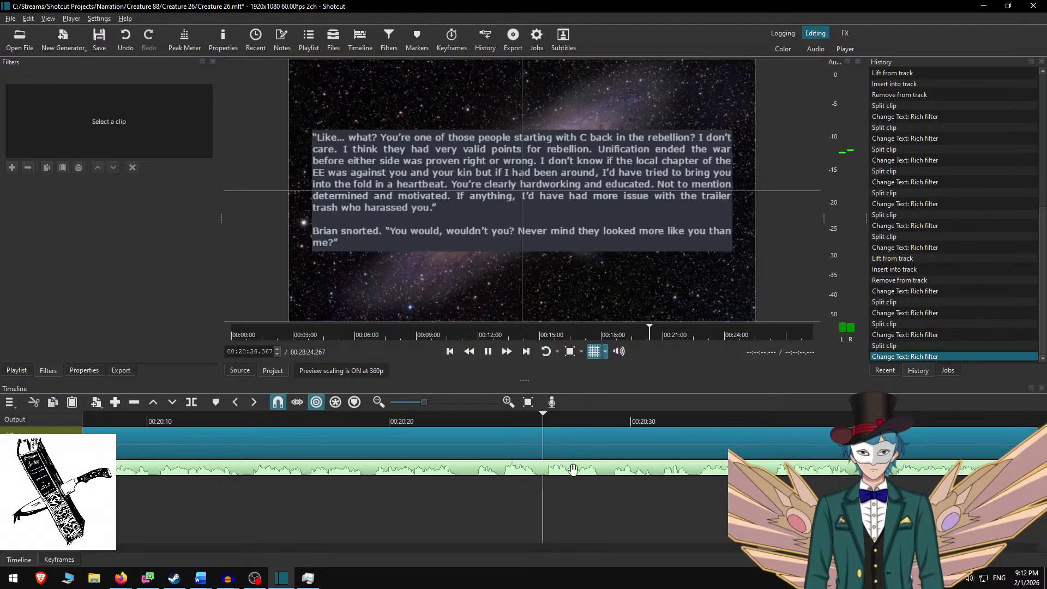
key(space)
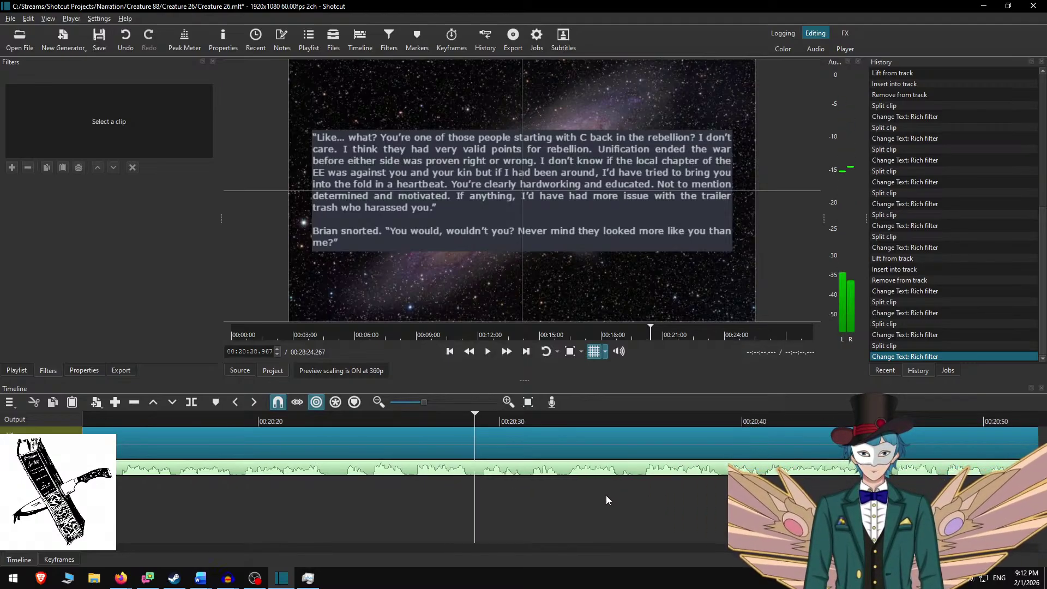
key(s)
click(514, 430)
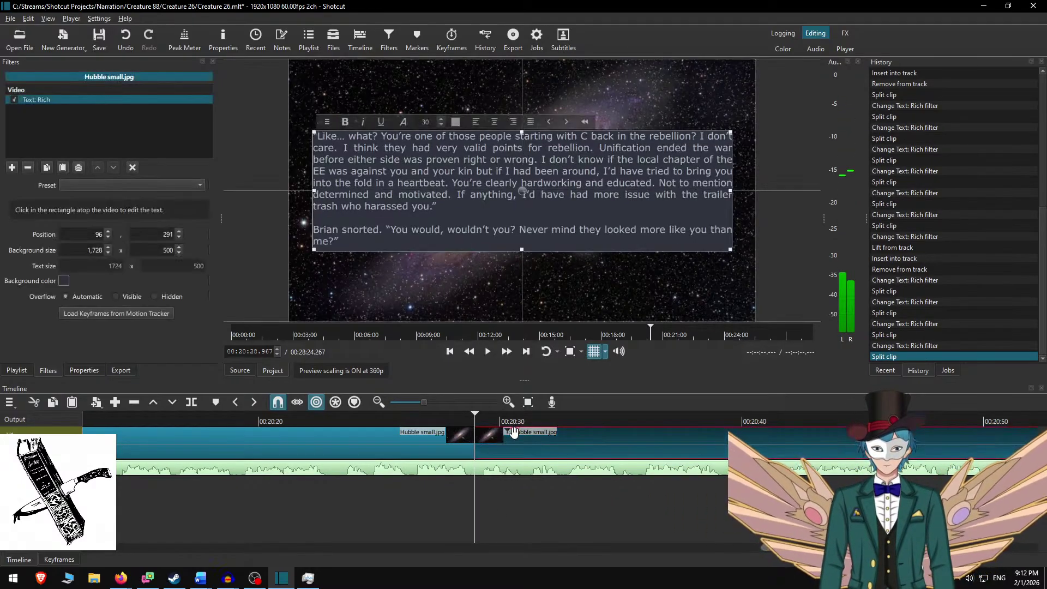
Switch to Word, cut the used passage, and copy the next two paragraphs through “it was for the right reasons.”.
key(alt+Tab)
scroll(512, 168, down, 2)
key(ctrl+x)
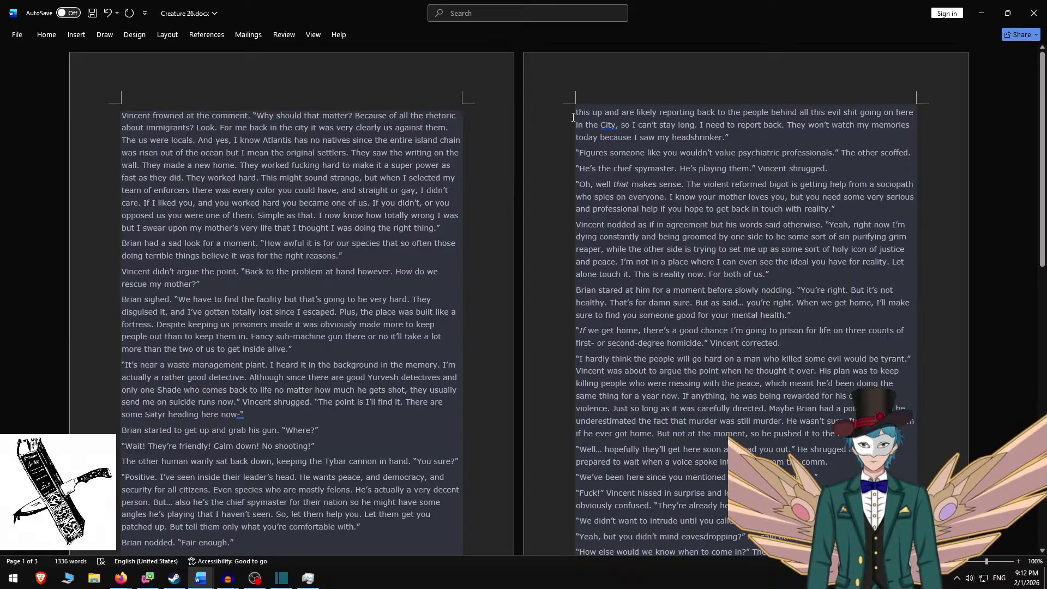
shift+click(359, 254)
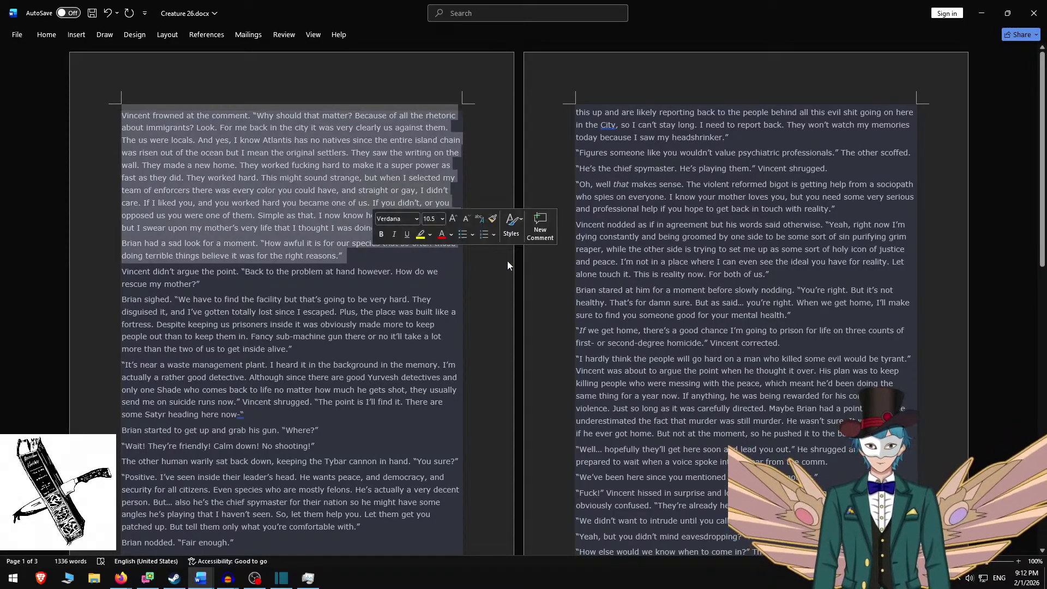
key(ctrl+c)
Switch to Shotcut, replace the overlay text with the copied paragraphs, and insert a blank line between them.
key(alt+Tab)
key(ctrl+a)
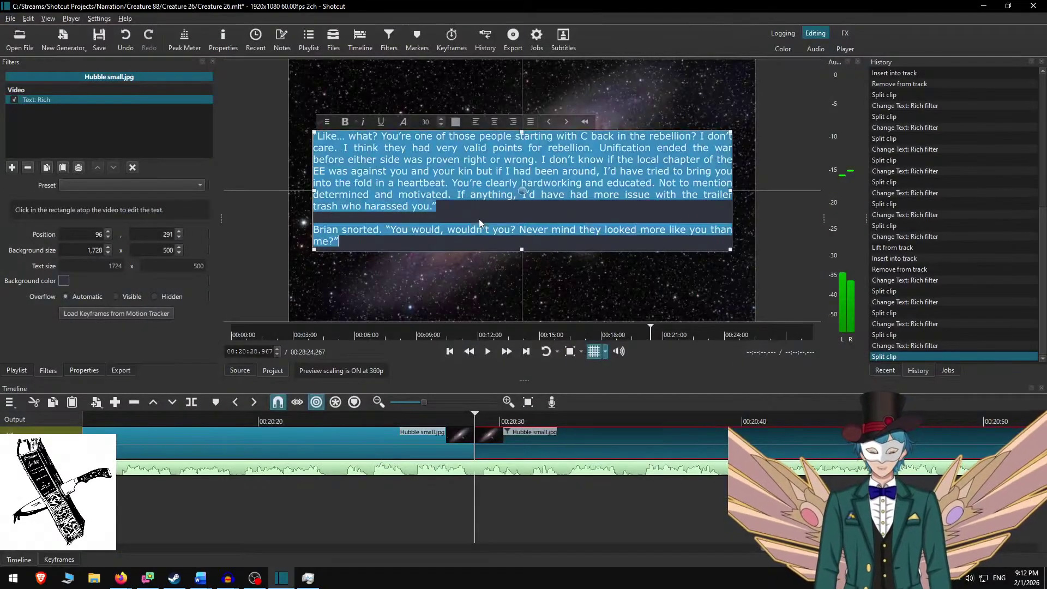
key(ctrl+v)
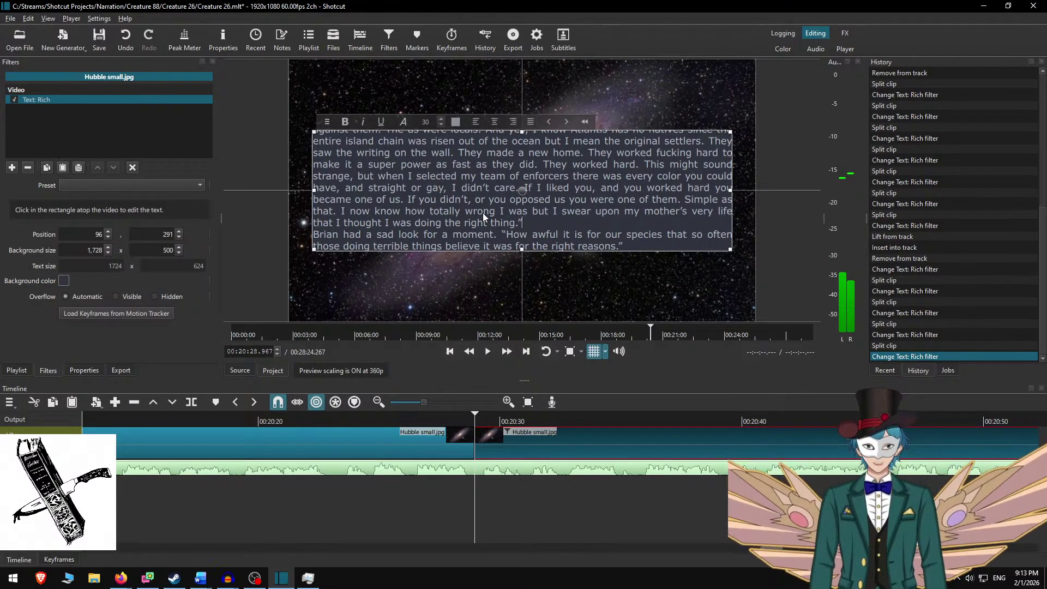
key(Return)
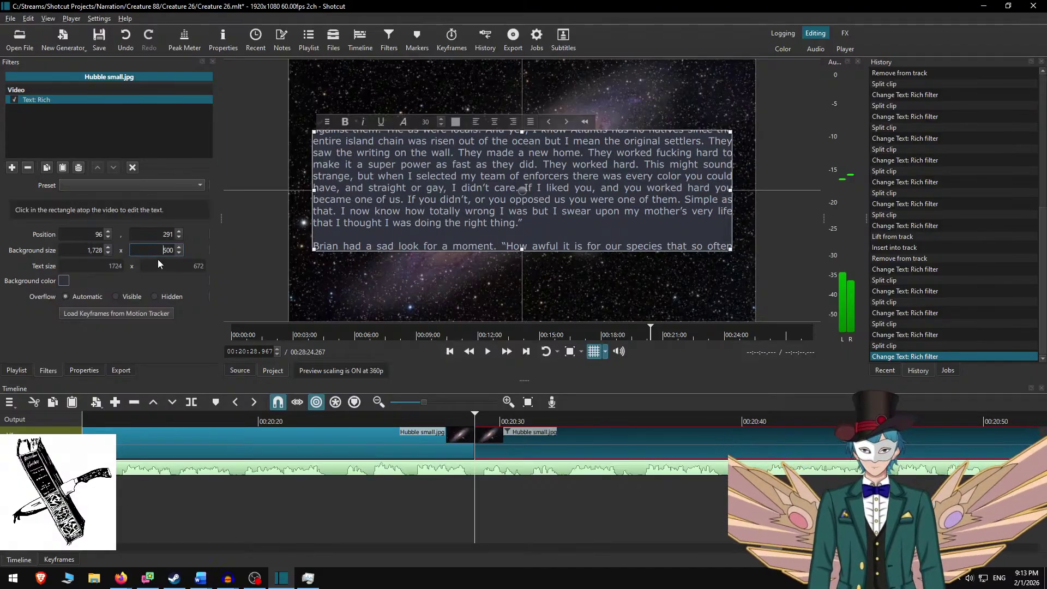
Set the overlay's background height to 700 and move it up to a vertical position of 190.
text(7)
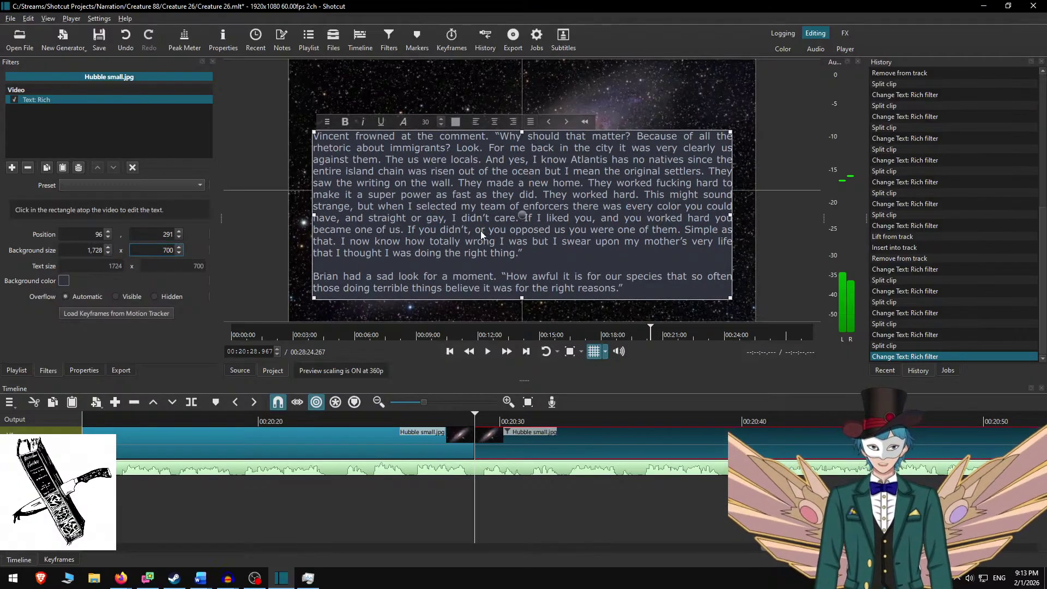
drag(525, 214, 522, 180)
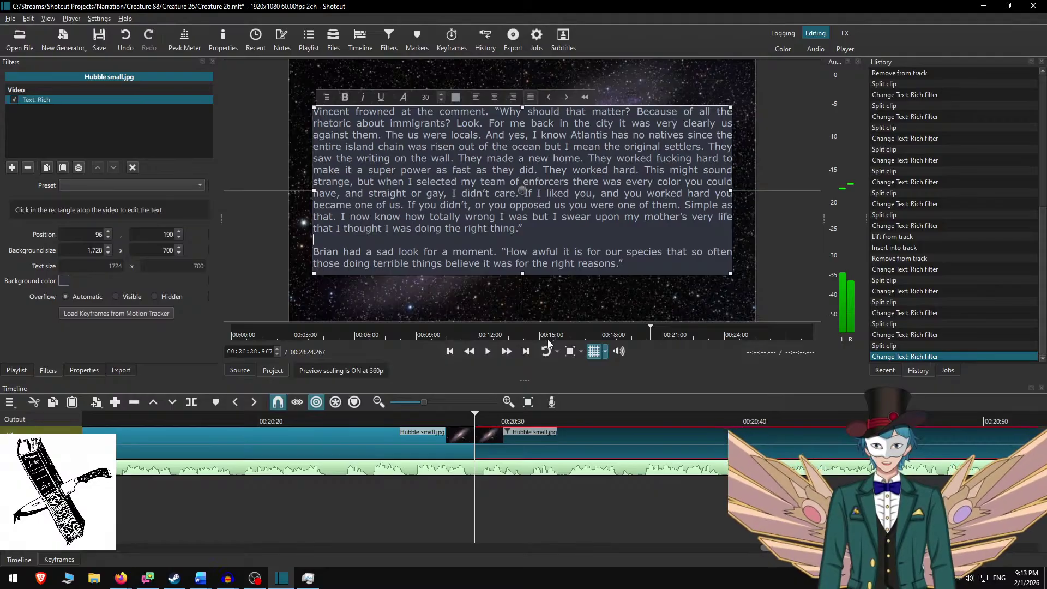
Play the narration from just before the last split and insert a comma after “risen out of the ocean” in the overlay text.
click(400, 430)
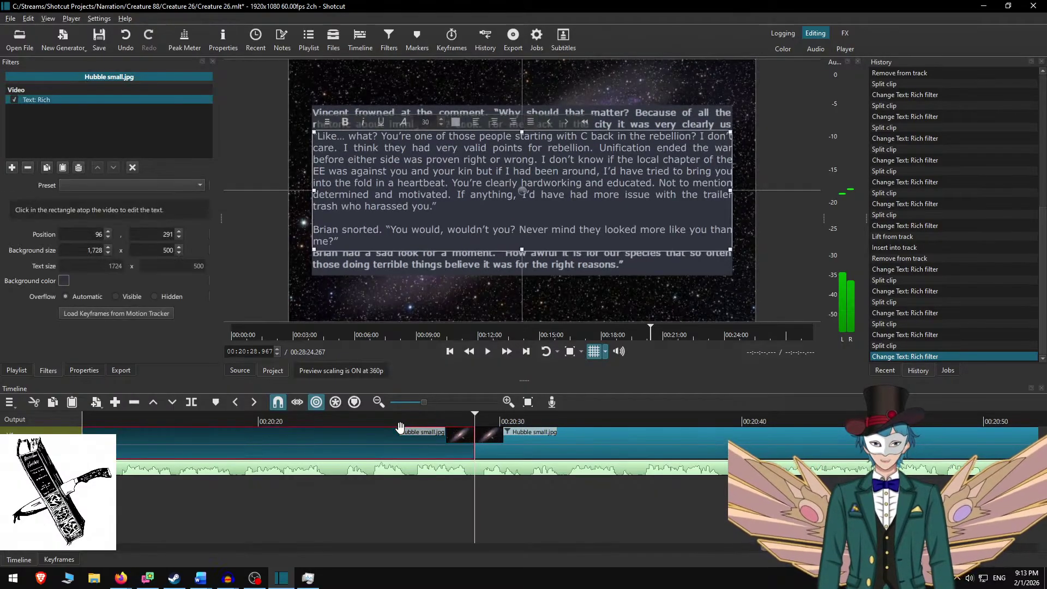
click(400, 420)
key(space)
click(556, 503)
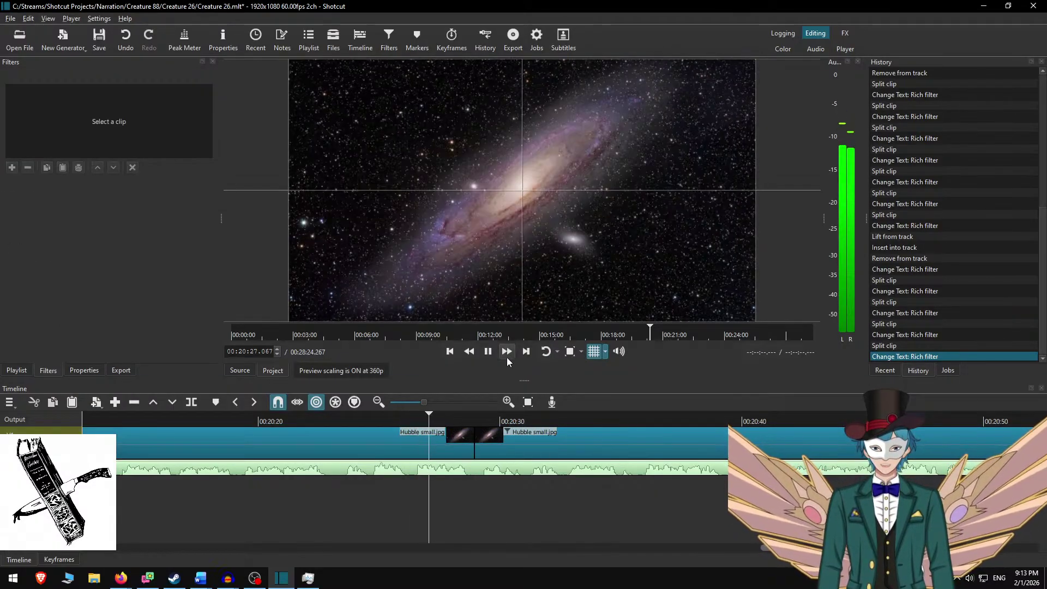
click(507, 358)
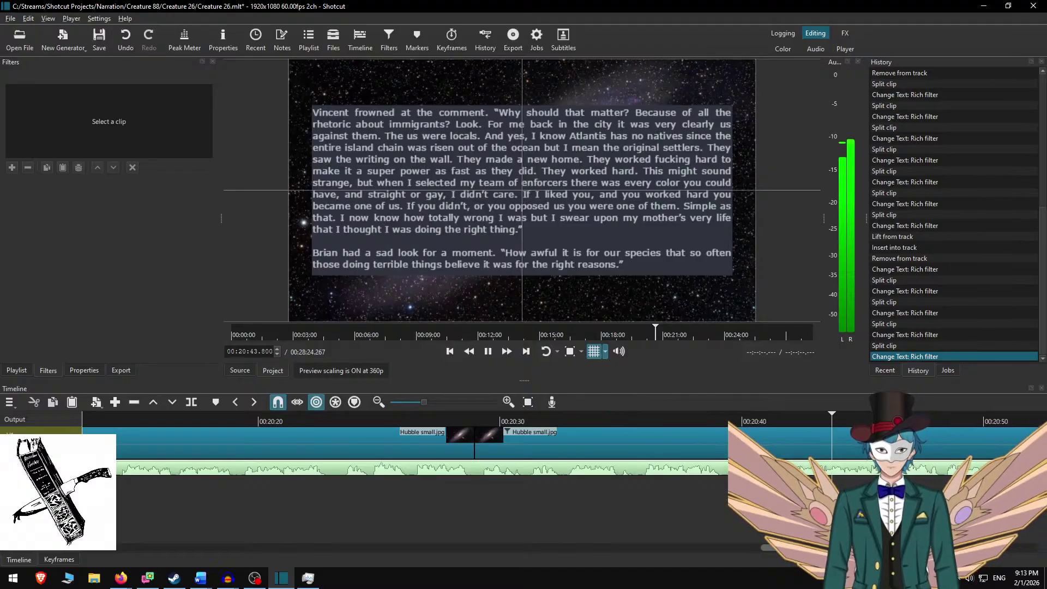
scroll(631, 451, down, 11)
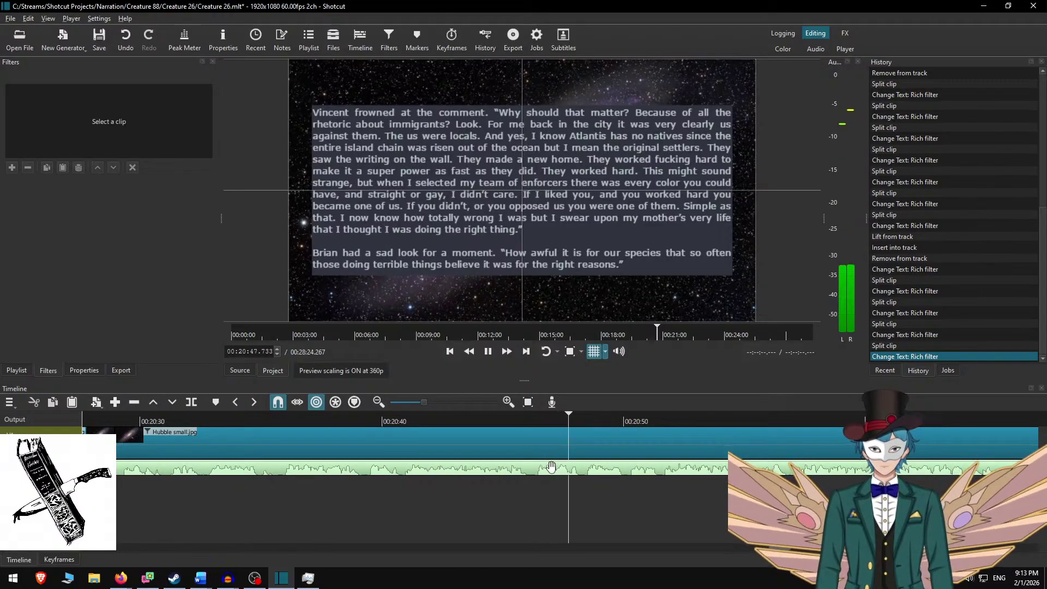
key(space)
click(540, 438)
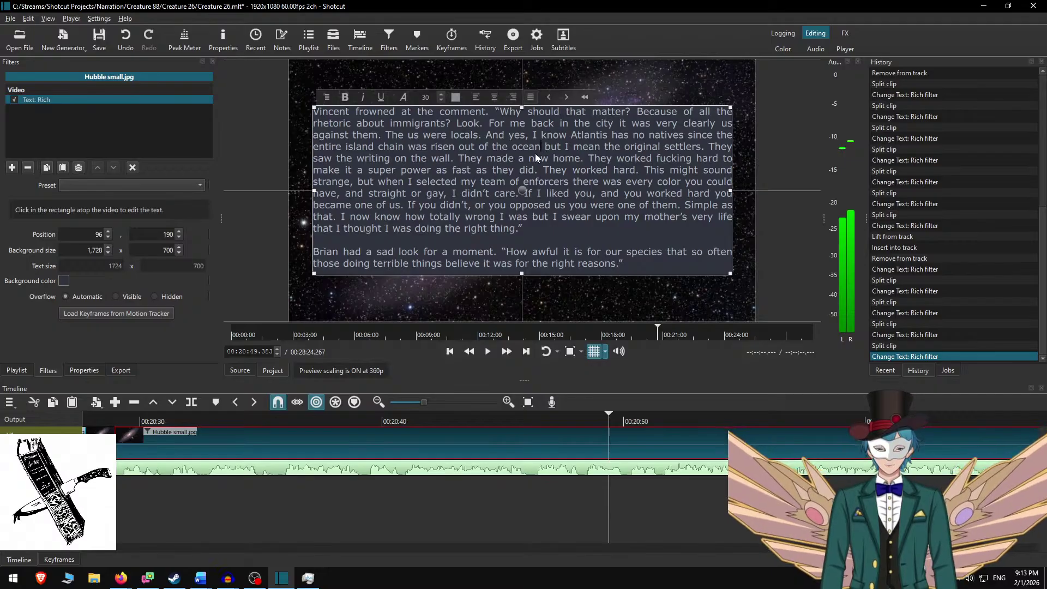
text(,)
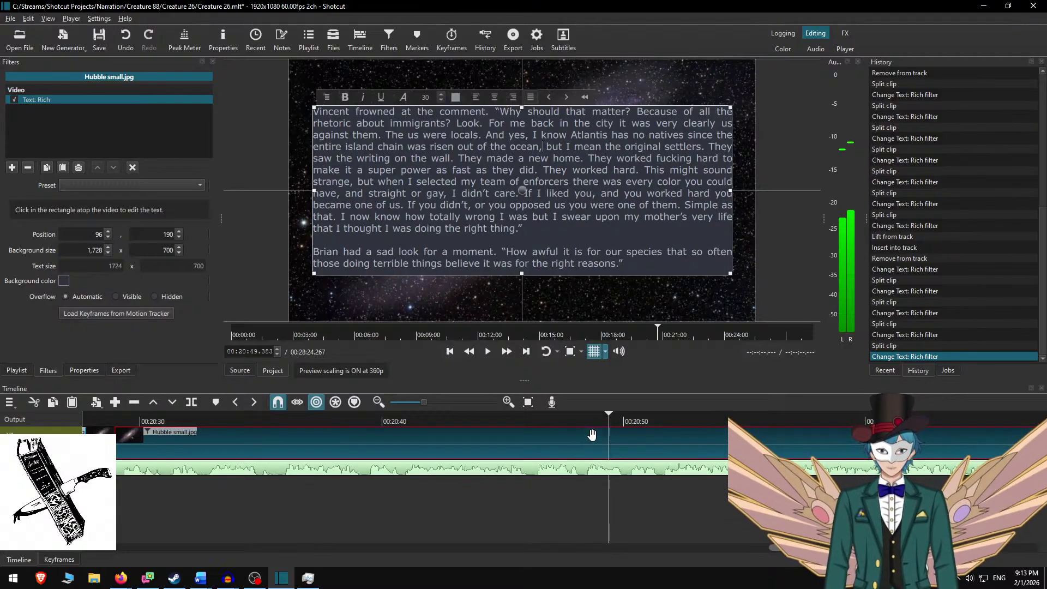
Play the narration from about 00:20:45 and insert a comma after “you opposed us” in the overlay text.
click(508, 420)
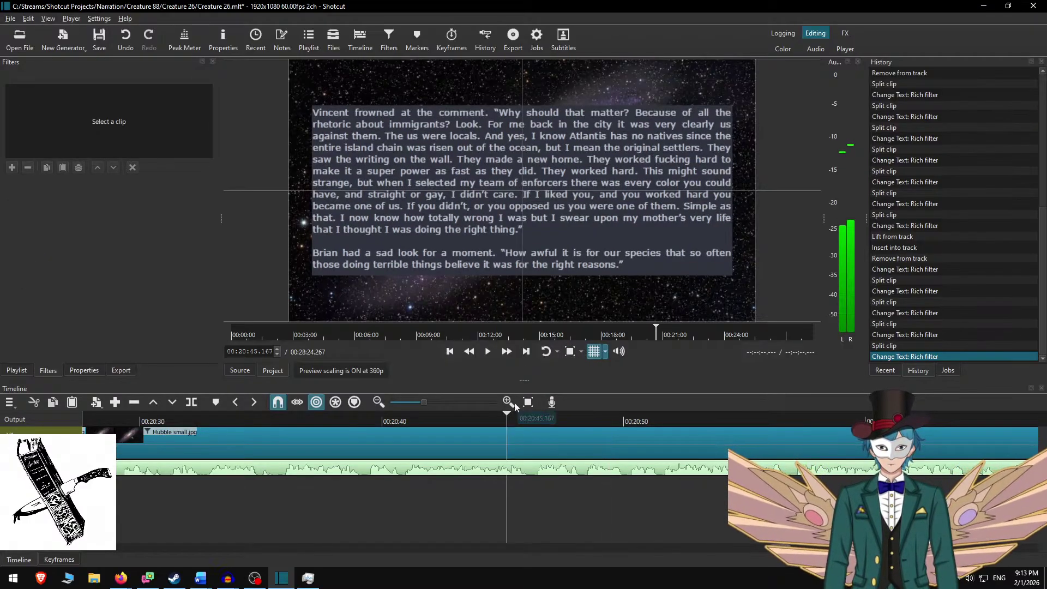
click(507, 351)
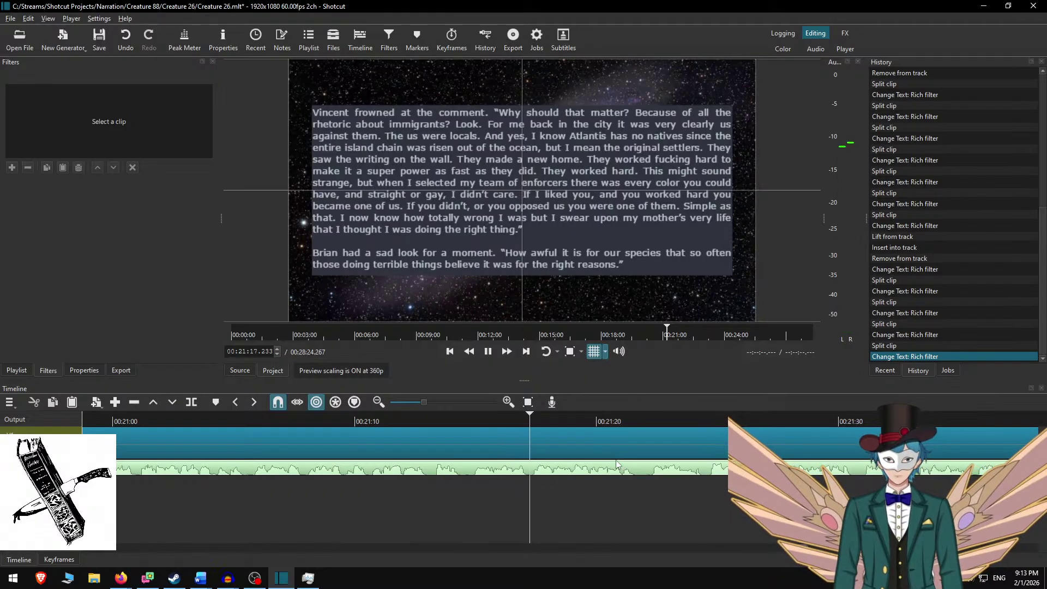
key(space)
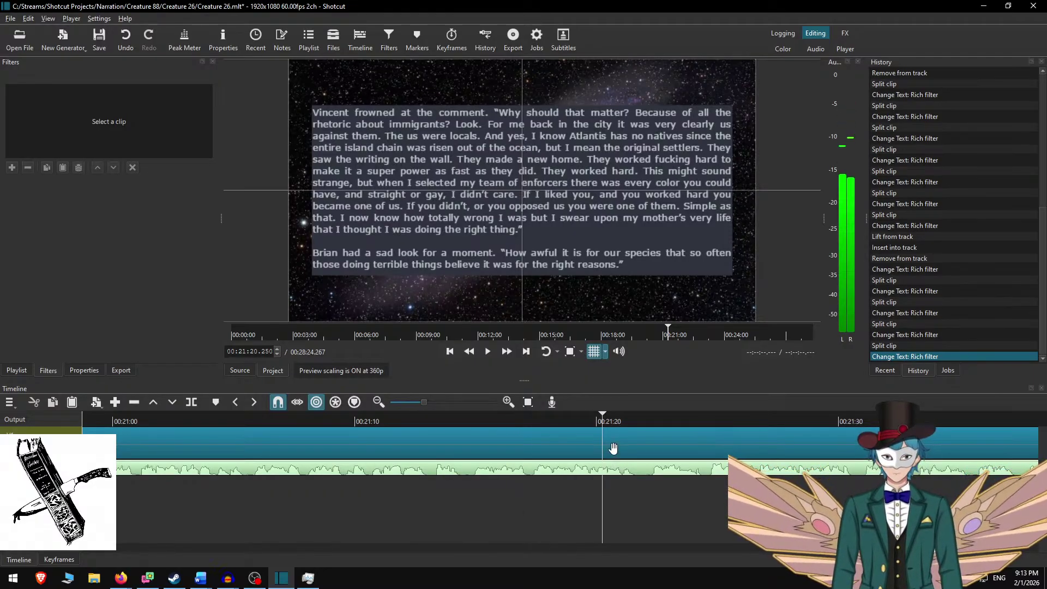
click(613, 447)
click(566, 206)
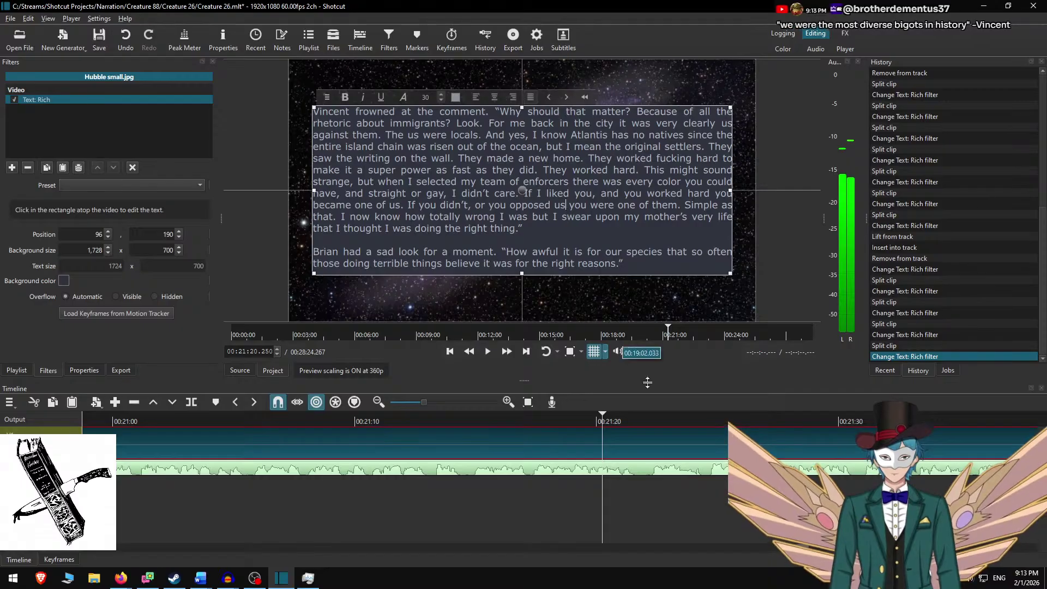
text(,)
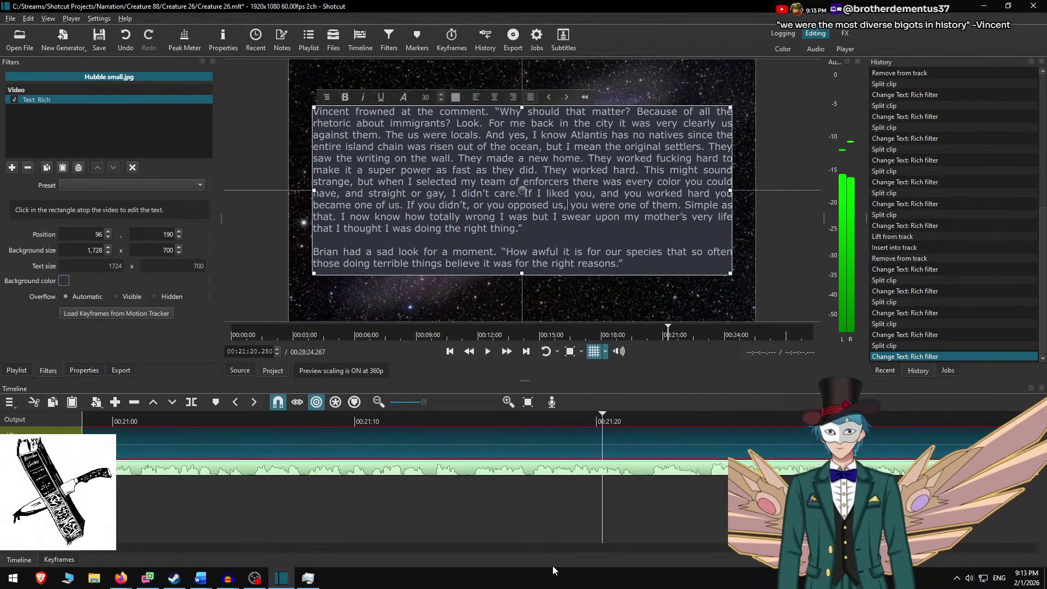
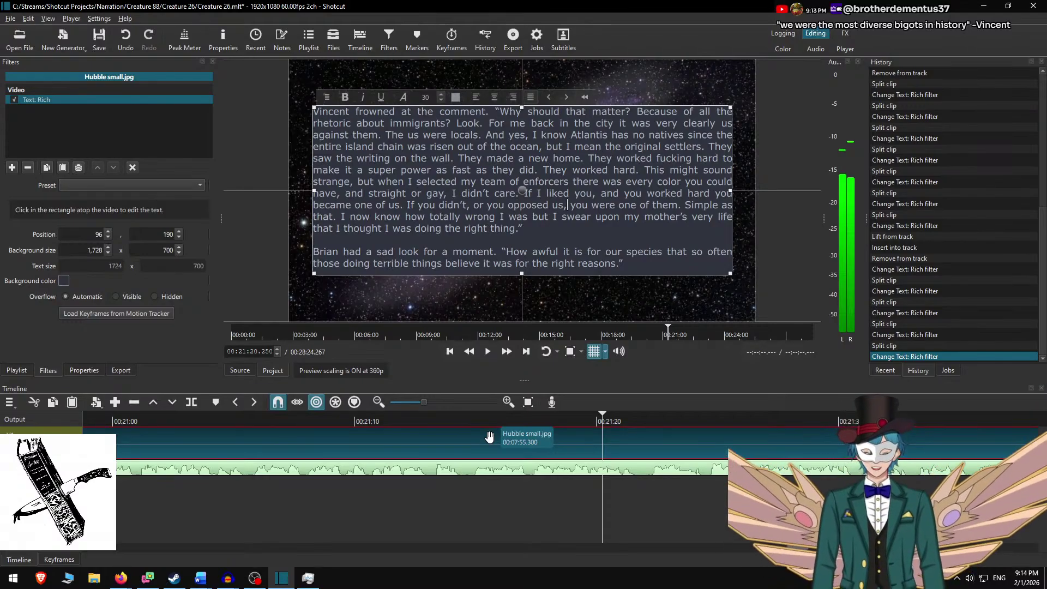
Replay the narration from about 00:21:15, split the background clip at 00:21:30.717 where the passage ends, and select the clip after the split.
click(490, 437)
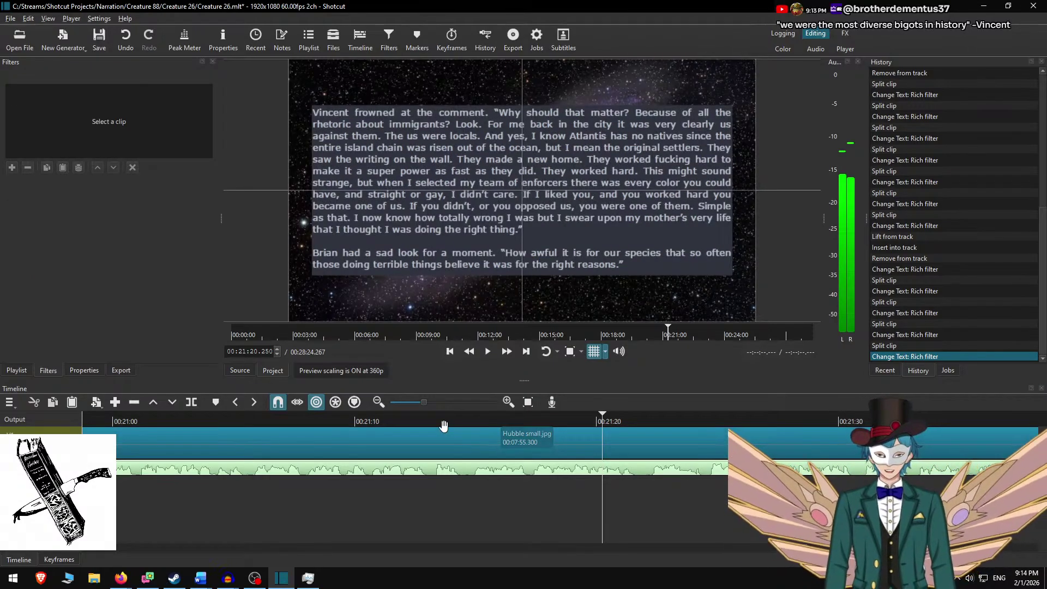
click(476, 421)
click(488, 352)
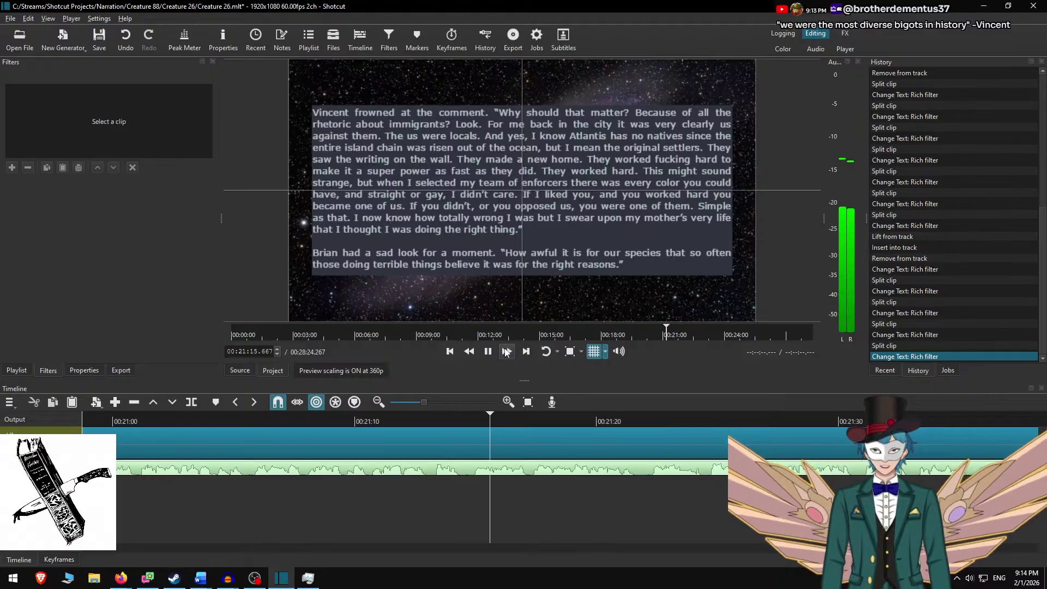
click(506, 351)
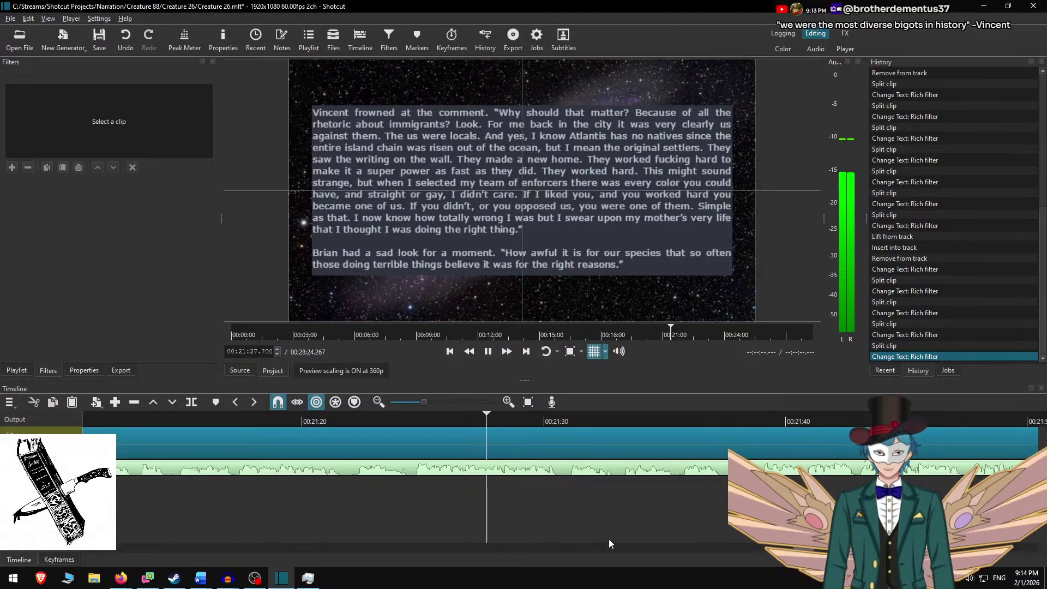
key(space)
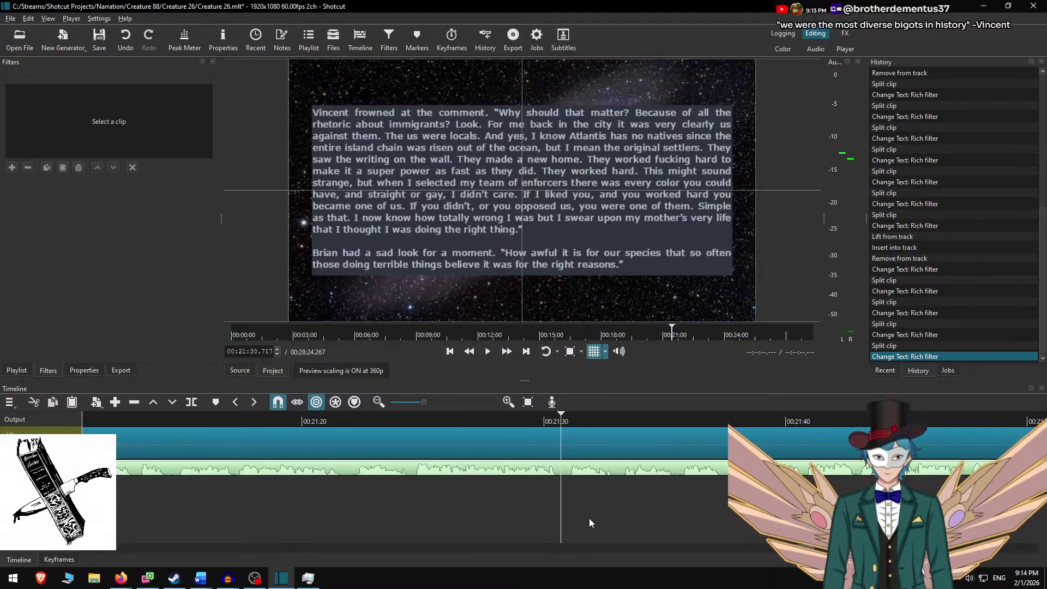
key(s)
click(601, 438)
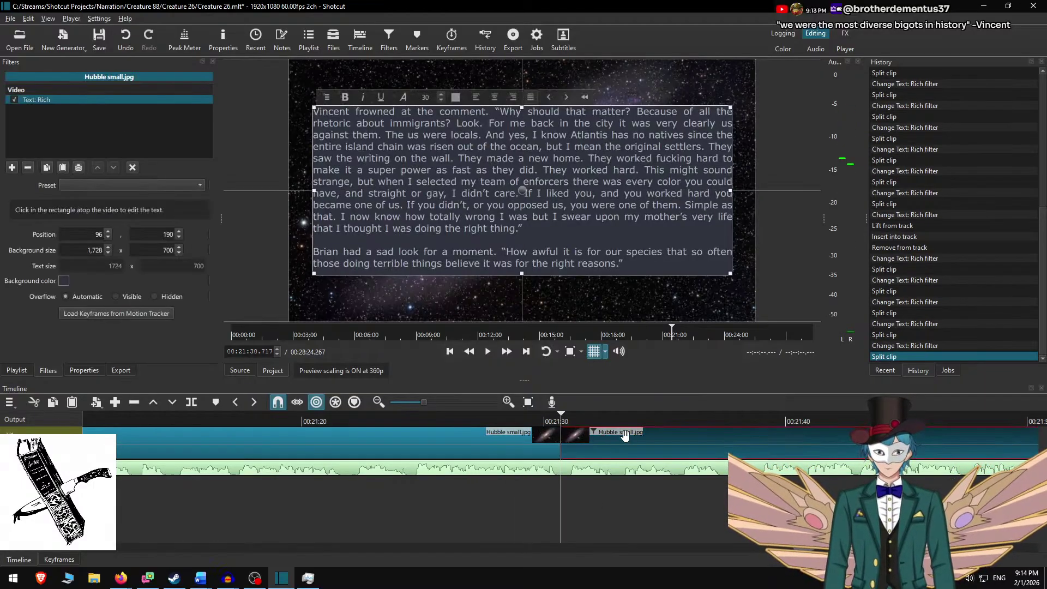
Switch to Word, delete the used passage, and copy the next three paragraphs through “There are some Satyr heading here now-”.
key(alt+Tab)
key(BackSpace)
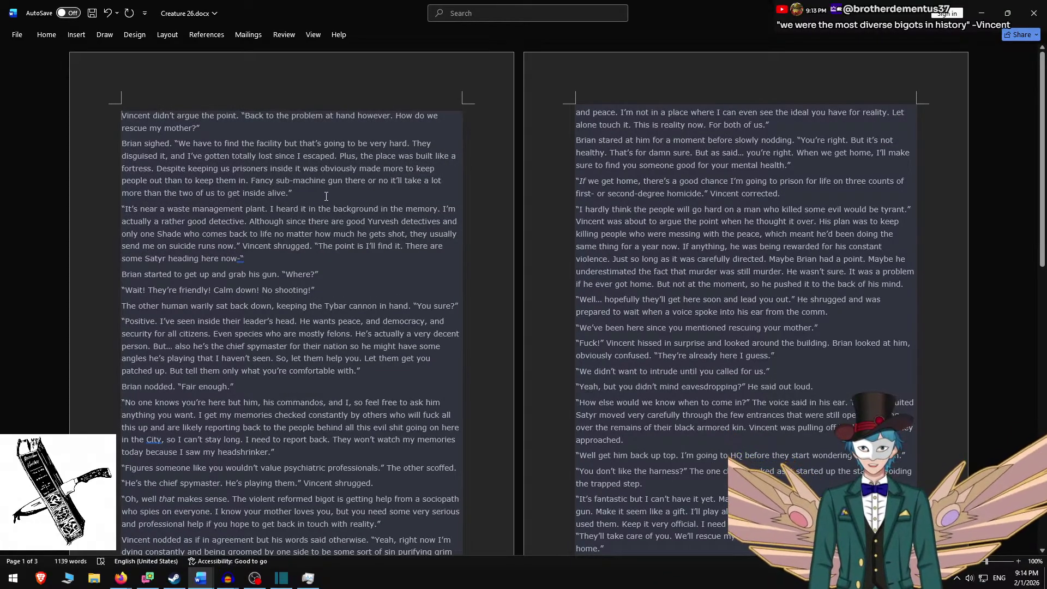
shift+click(270, 261)
key(ctrl+c)
Switch to Shotcut, replace the overlay text with the three copied paragraphs, and insert blank lines between them.
key(alt+Tab)
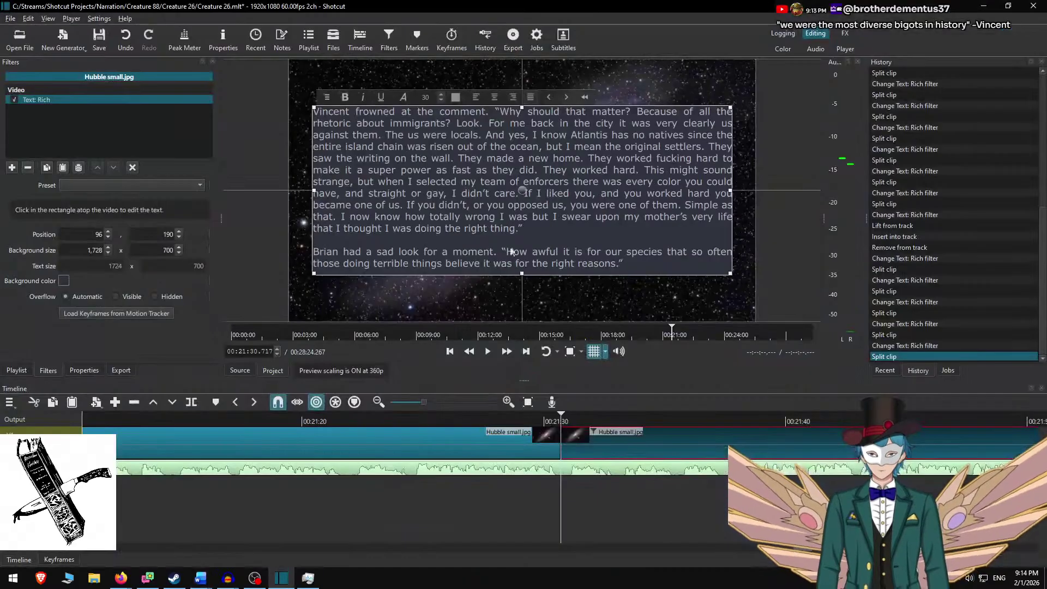
key(ctrl+a)
key(ctrl+v)
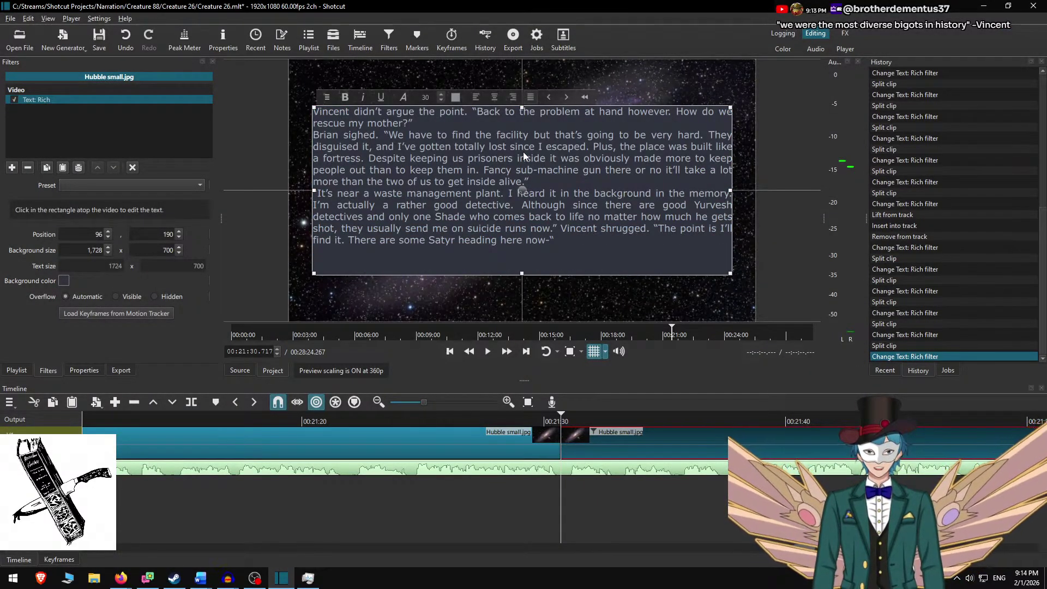
key(Return)
key(Return)
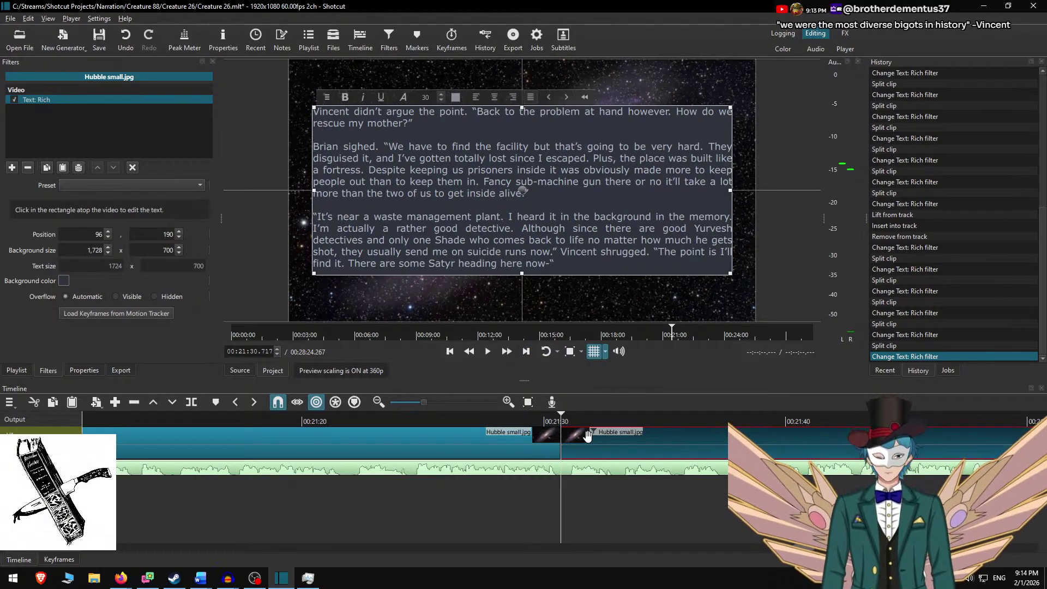
Play the narration through the new passage, split the background clip at 00:22:25.650, and select the clip after the split.
click(539, 422)
click(538, 422)
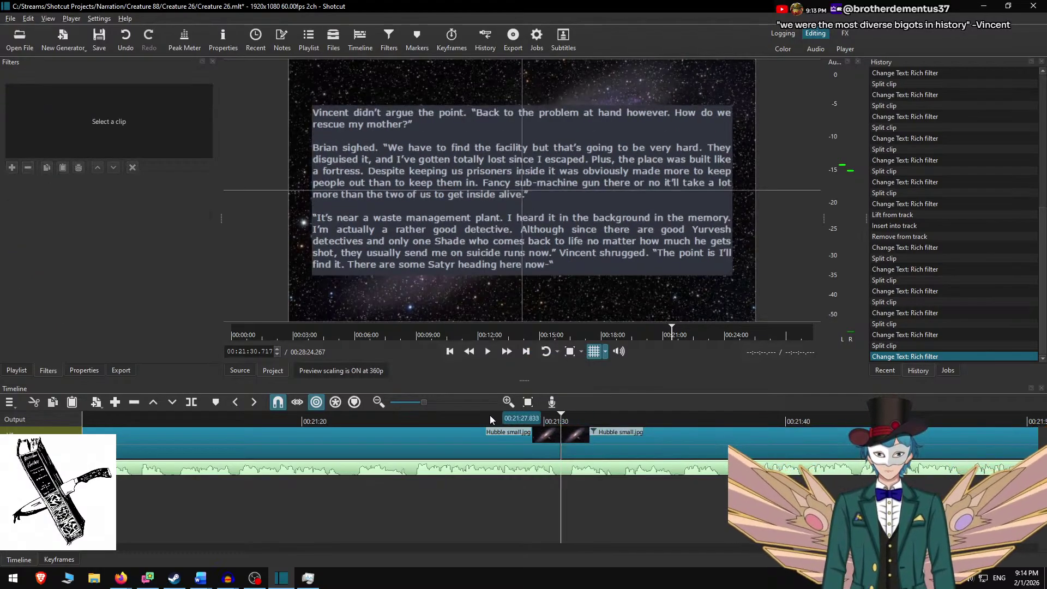
click(507, 351)
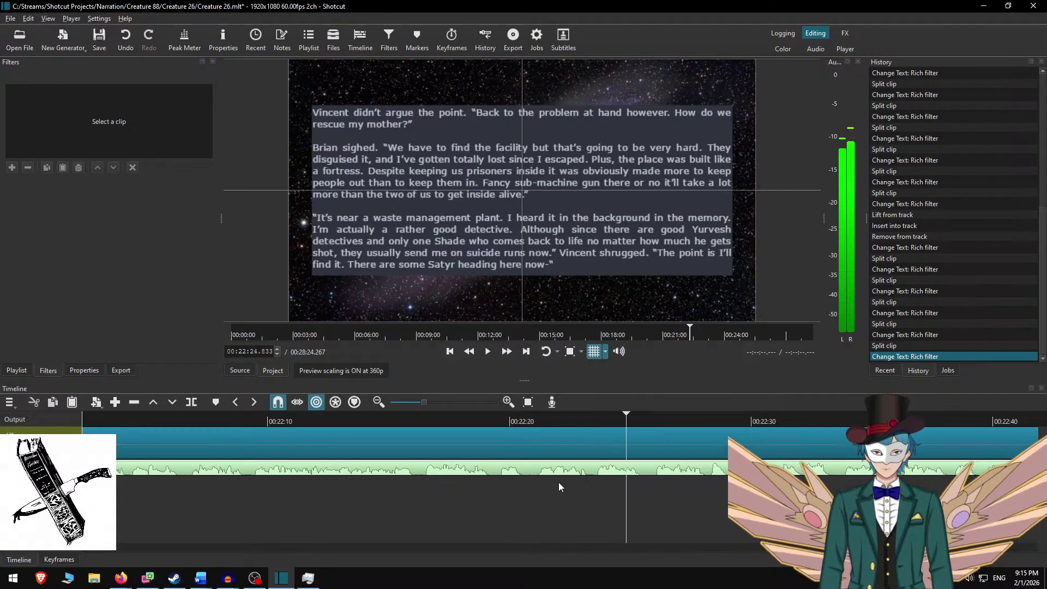
key(space)
key(s)
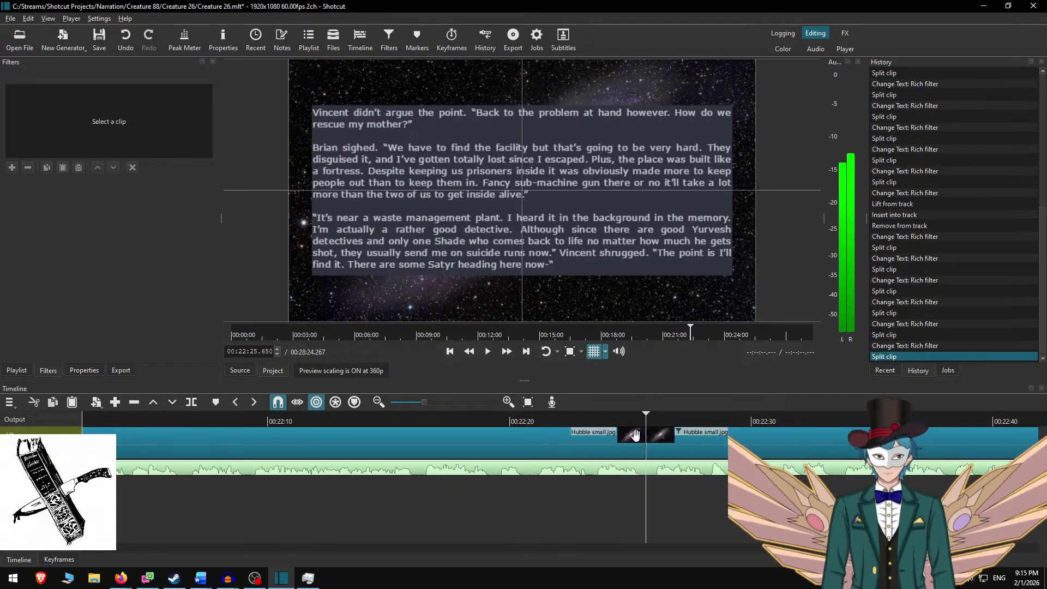
click(684, 434)
Switch to Word, delete the used passage, and copy the next five paragraphs through “Fair enough.”.
key(alt+Tab)
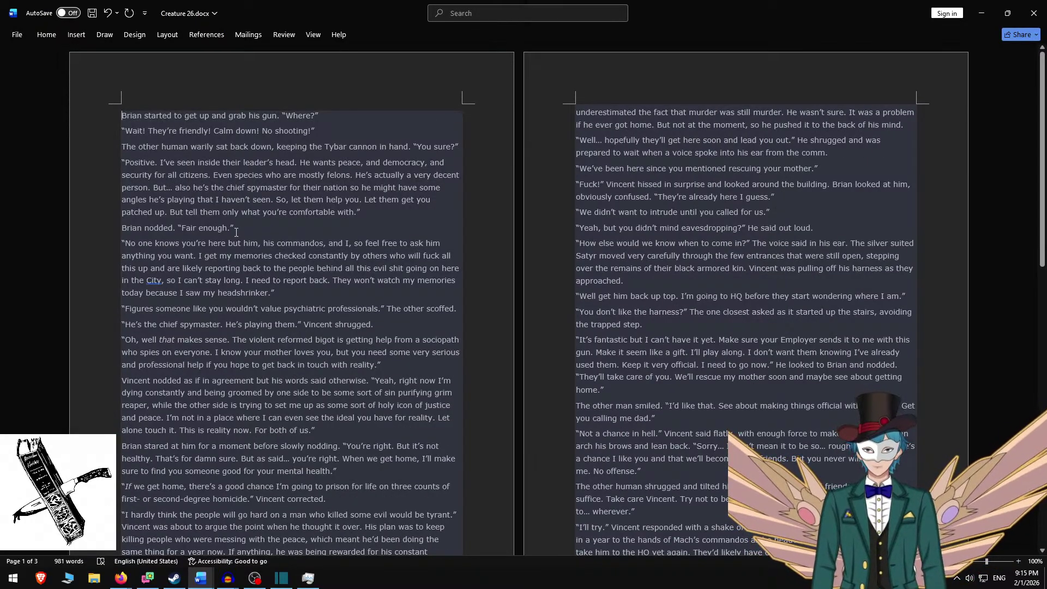
shift+click(242, 229)
key(ctrl+c)
Switch to Shotcut and replace the selected clip's overlay text with the five copied paragraphs.
key(alt+Tab)
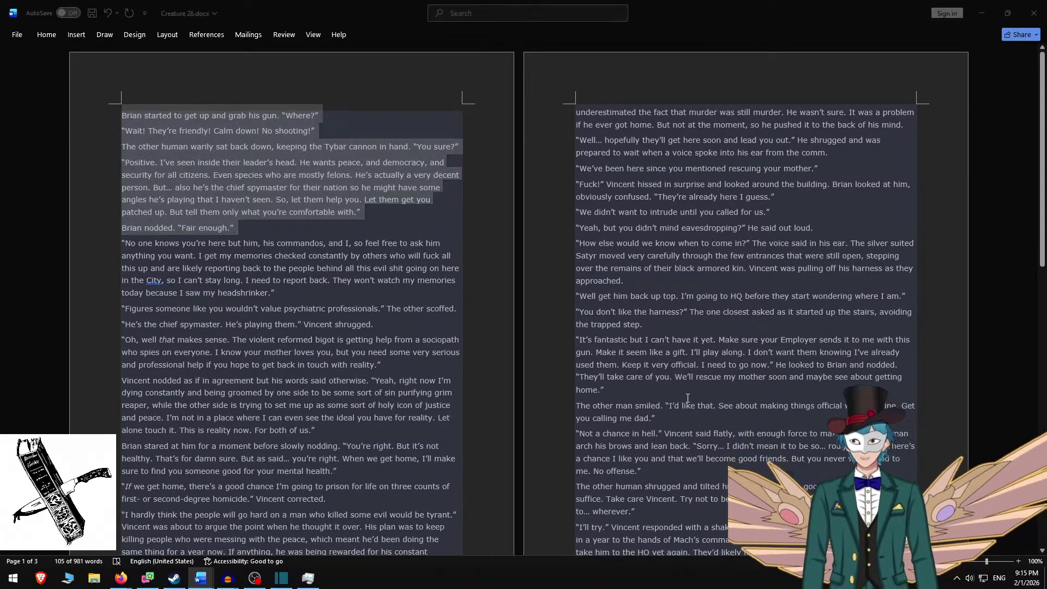
click(567, 188)
key(ctrl+a)
key(ctrl+v)
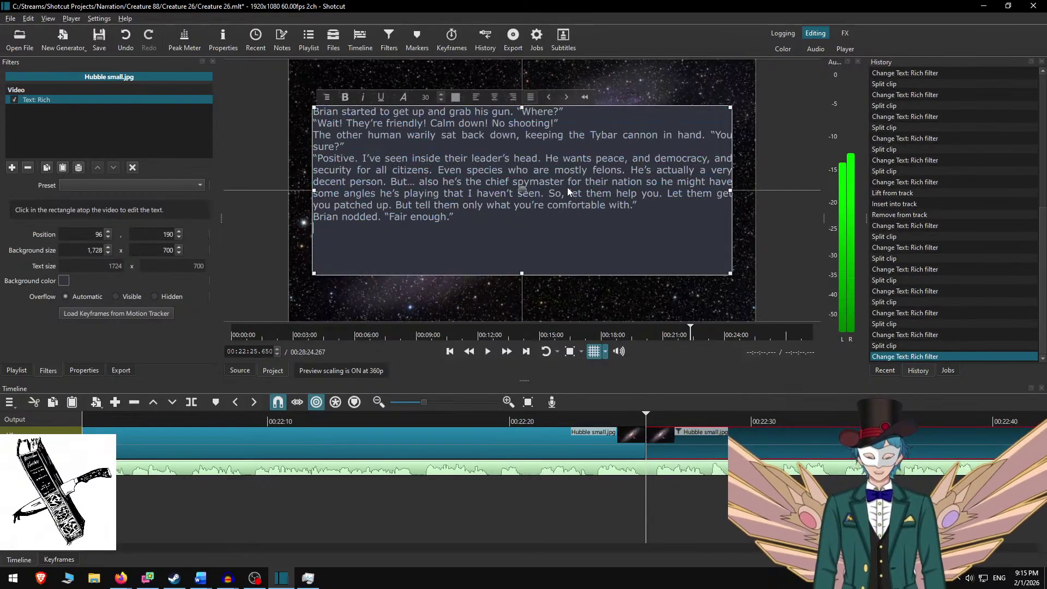
Insert a blank line between each of the five paragraphs in the overlay text.
key(Up)
key(Return)
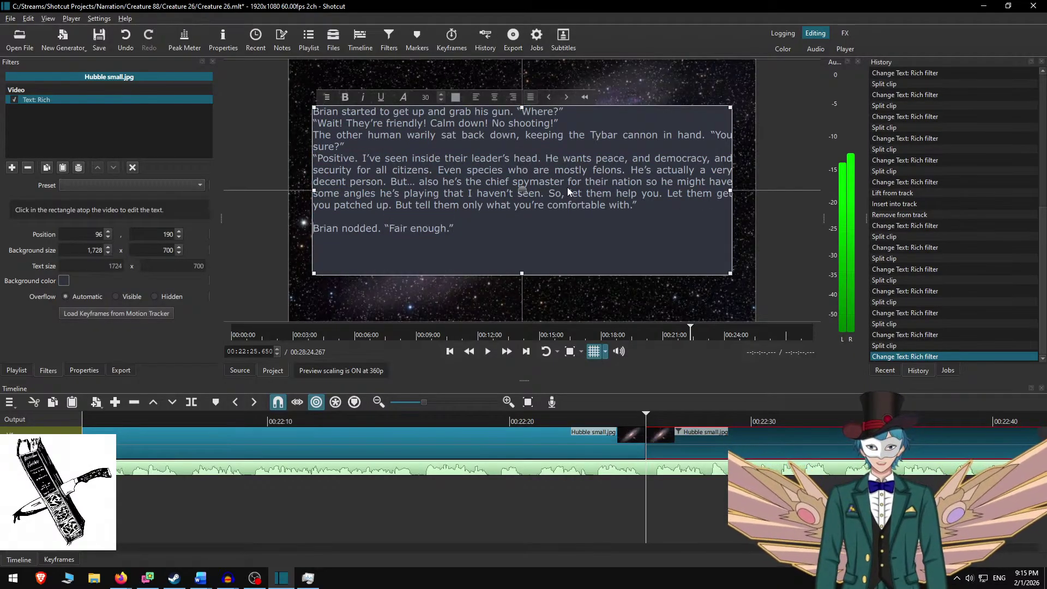
key(Return)
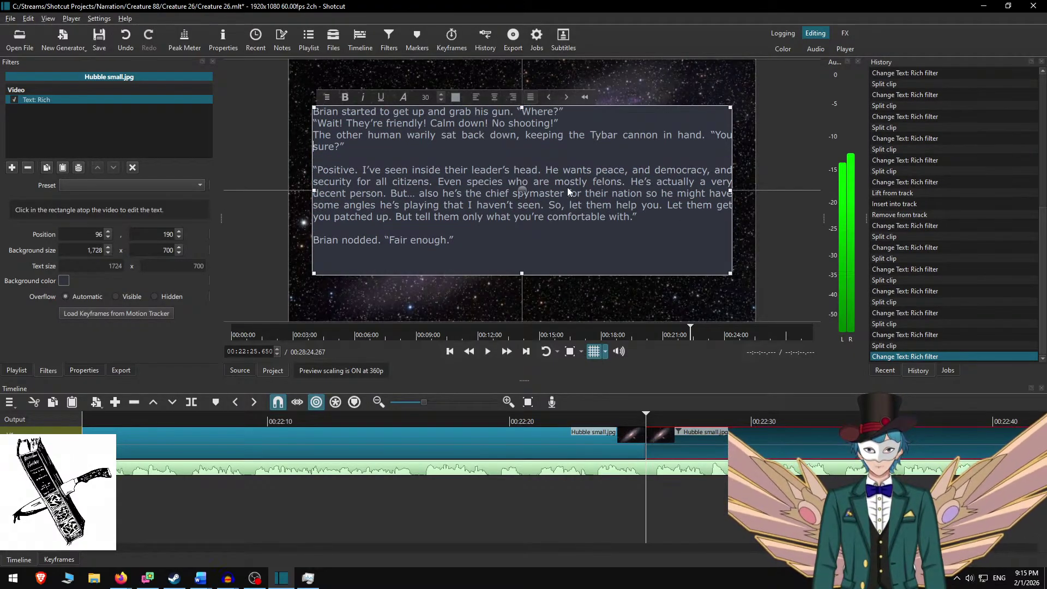
key(Up)
key(Up)
key(Up)
key(Return)
key(Up)
key(Up)
key(Return)
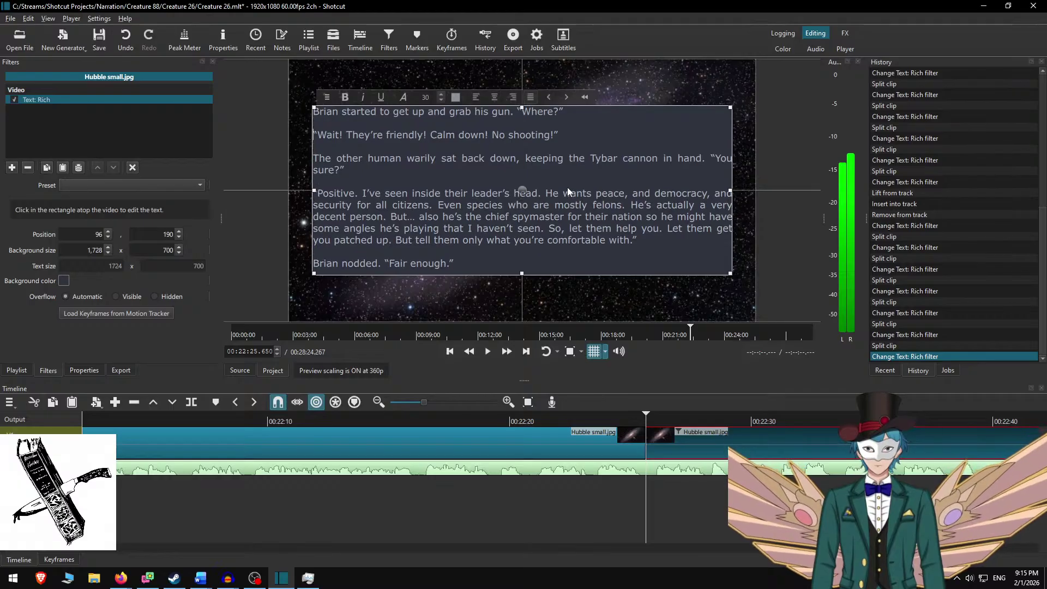
Play the narration through “Fair enough.” and split the background clip at 00:23:08.817.
click(549, 414)
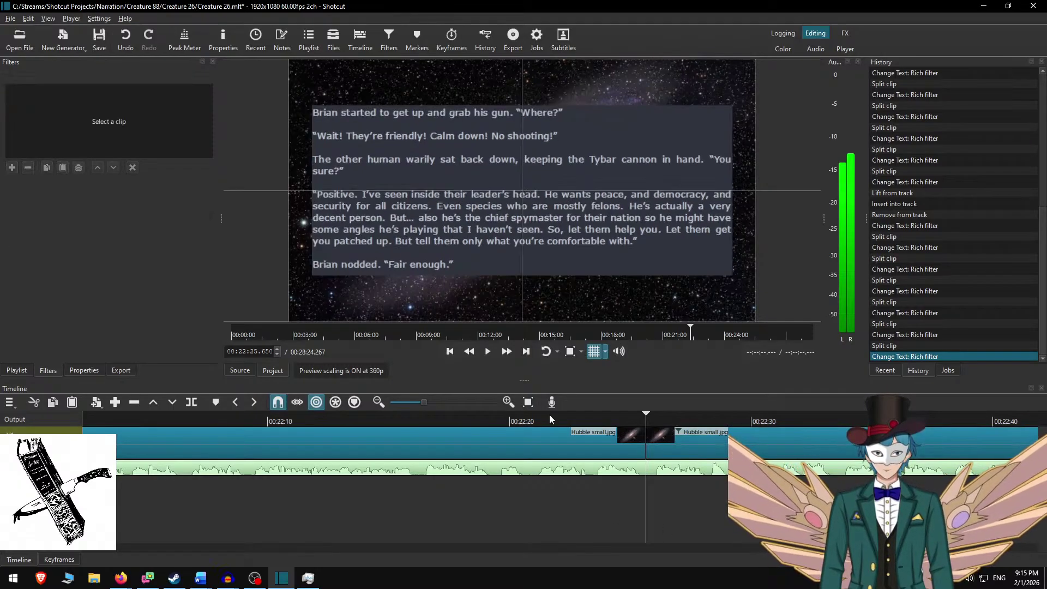
click(506, 355)
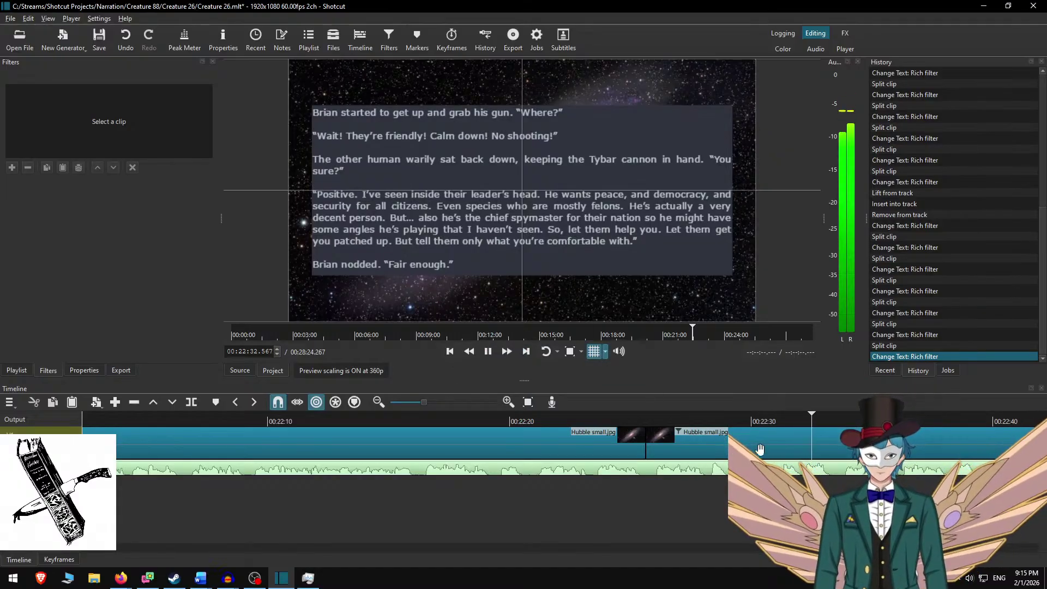
scroll(625, 457, right, 4)
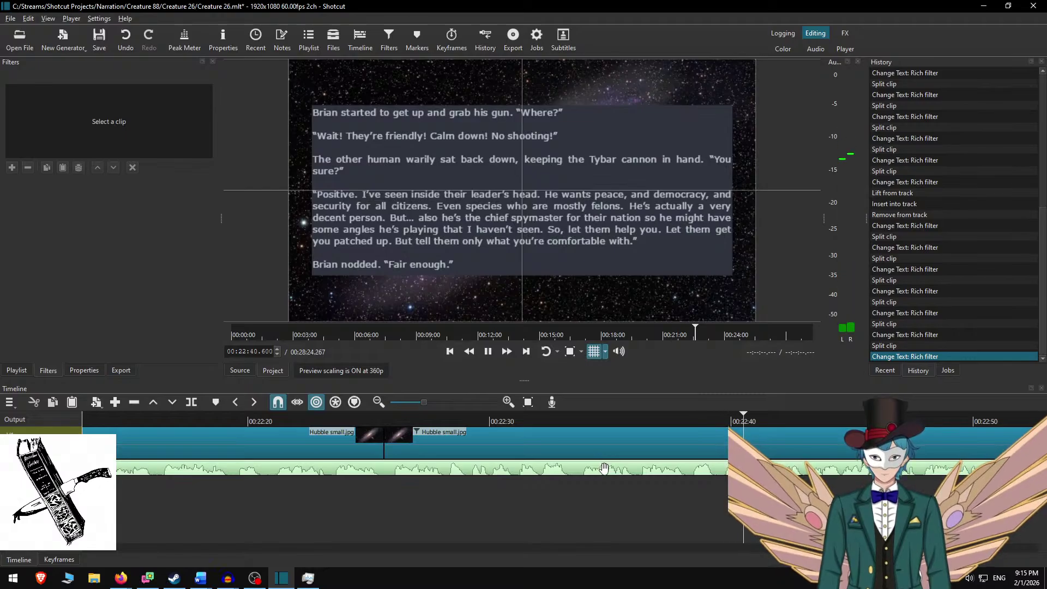
scroll(619, 480, right, 6)
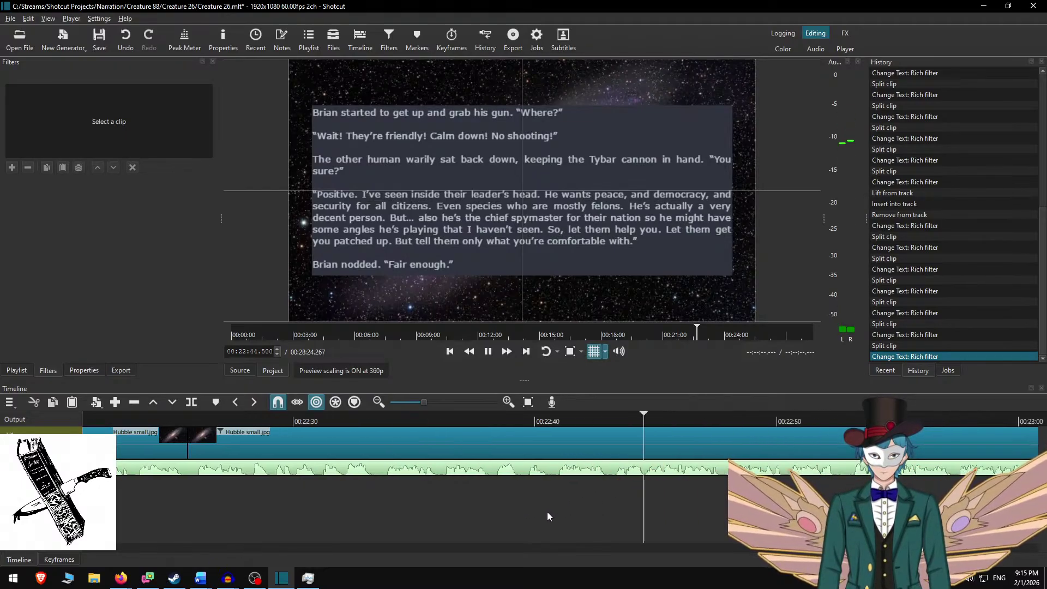
scroll(538, 502, right, 3)
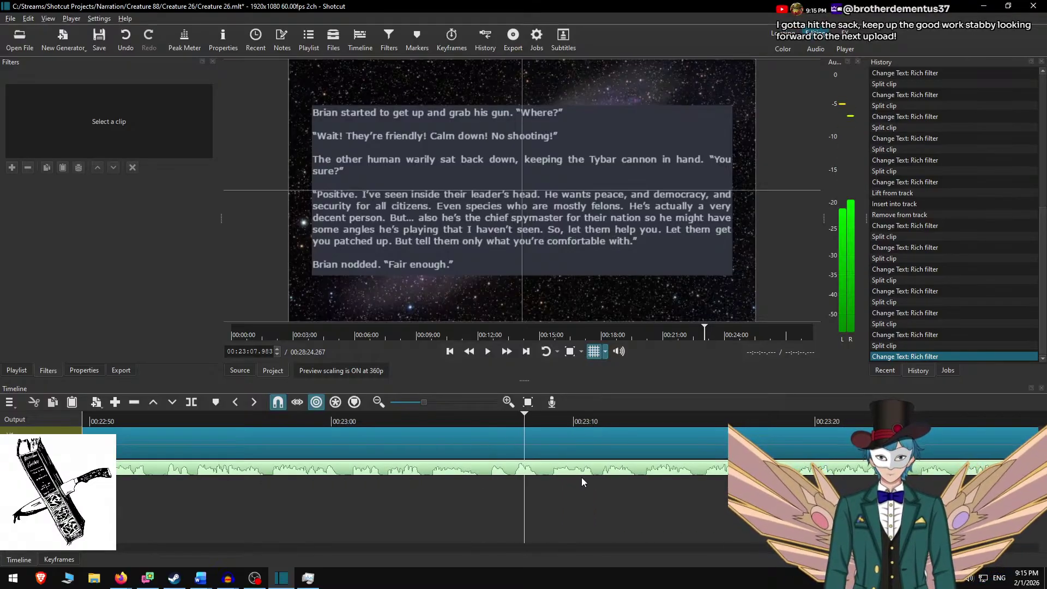
key(space)
key(s)
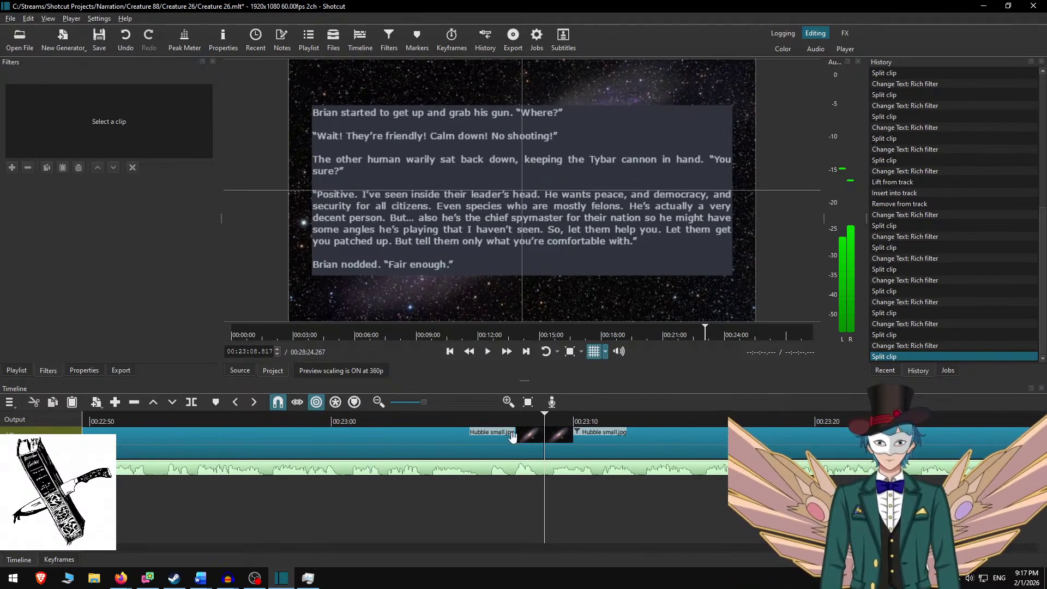
Select the background clip after the new split and switch to Word for the next passage.
click(498, 416)
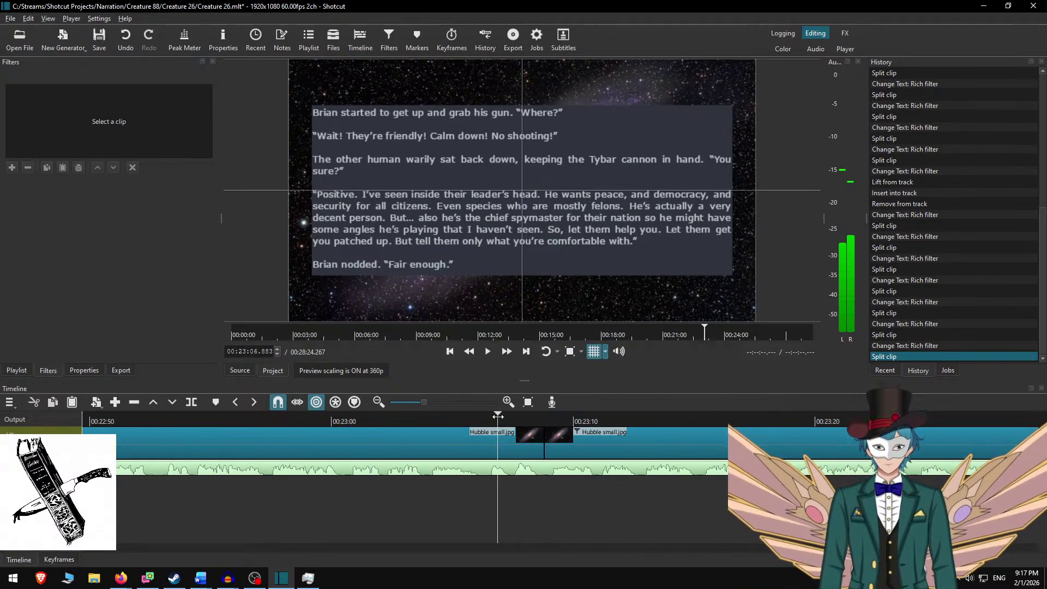
click(568, 421)
click(556, 432)
key(alt+Tab)
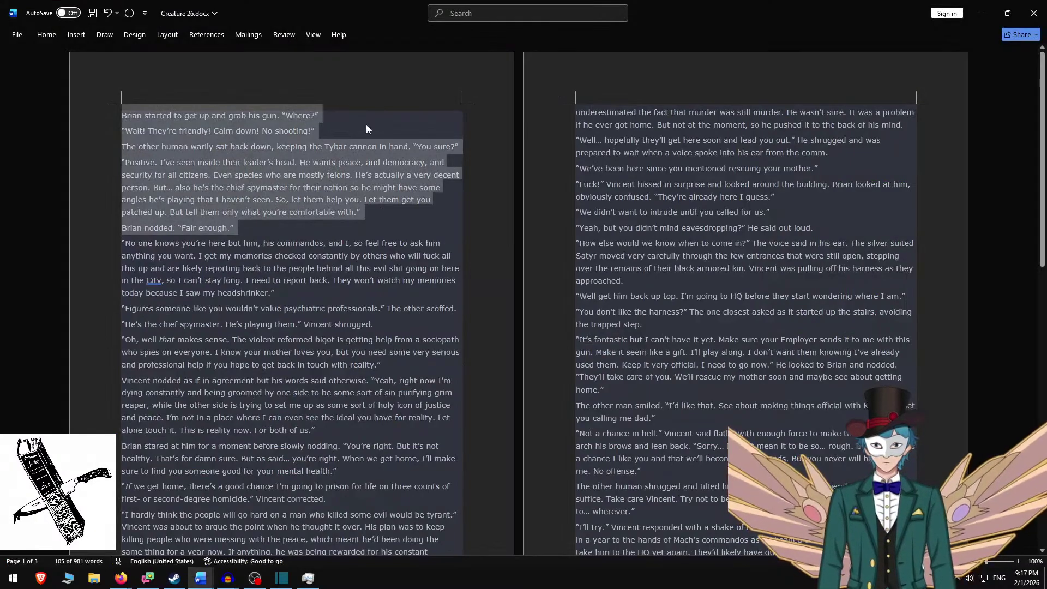
Remove the used passage from Creature 26.docx and replace the Shotcut clip's rich text with the next four paragraphs, starting "No one knows you're here".
key(ctrl+x)
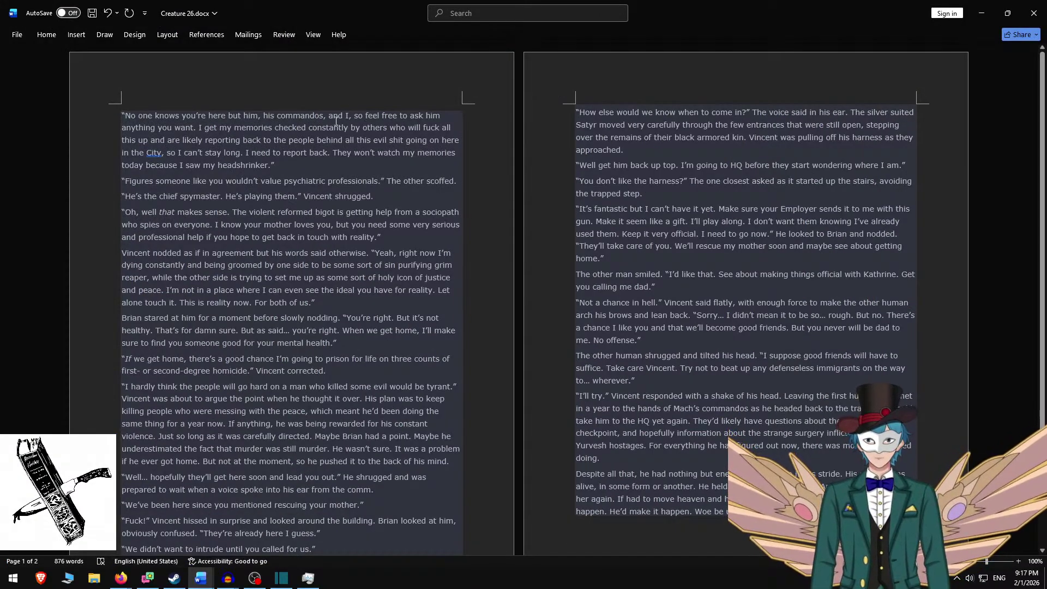
shift+click(400, 234)
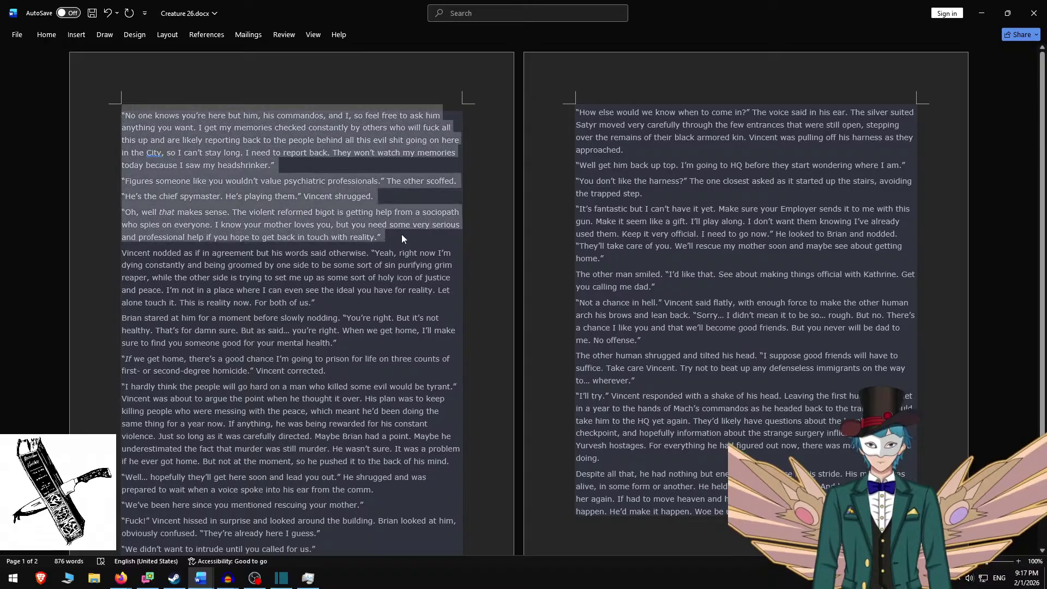
key(alt+Tab)
key(ctrl+a)
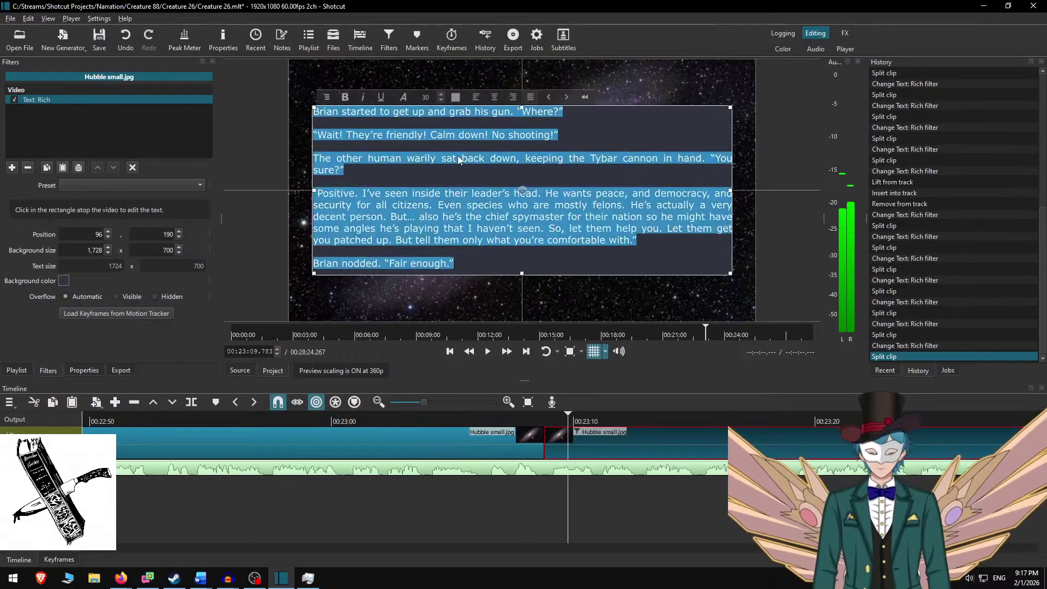
key(ctrl+v)
key(BackSpace)
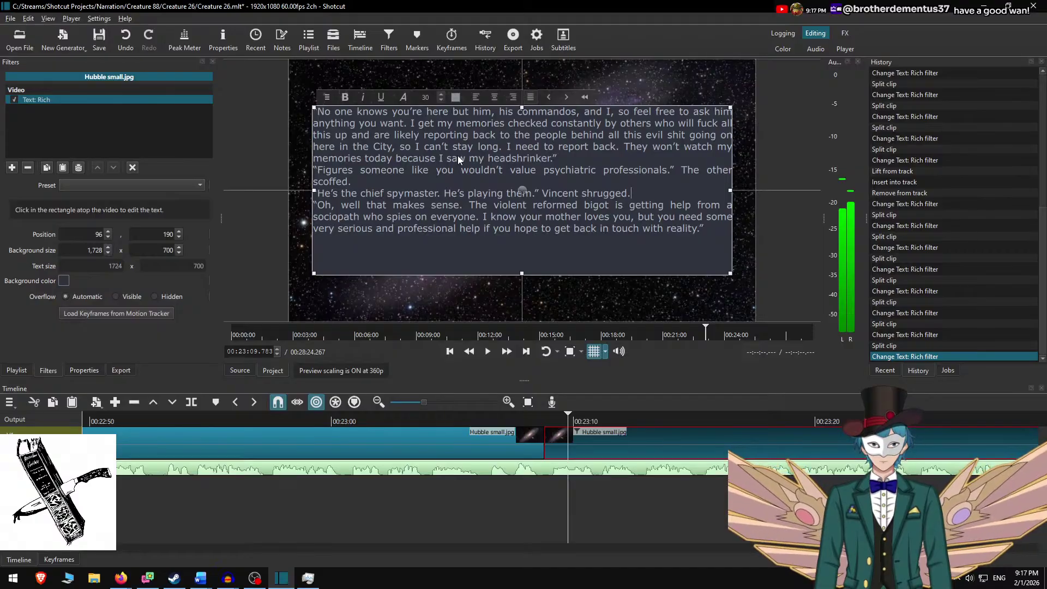
Insert a blank line between each of the four pasted paragraphs in the rich text box.
key(Return)
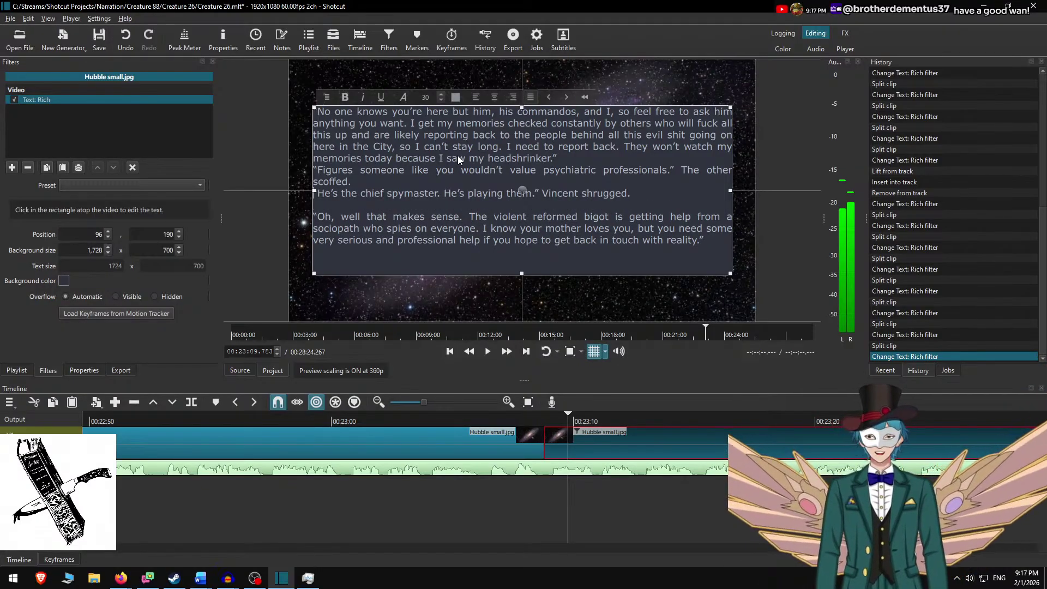
key(Up)
key(Return)
key(Up)
key(Up)
key(Up)
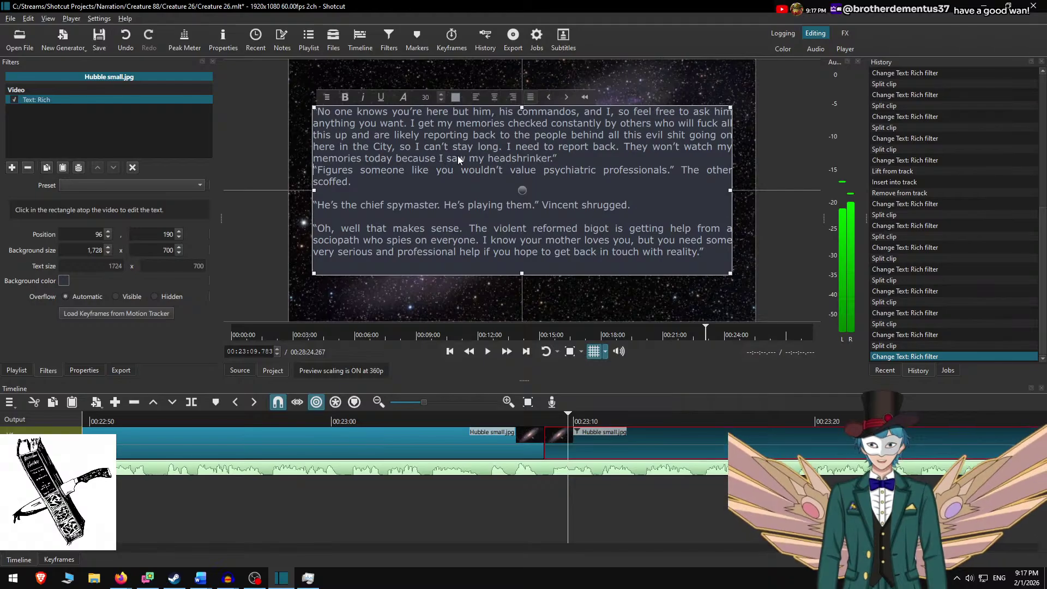
key(Return)
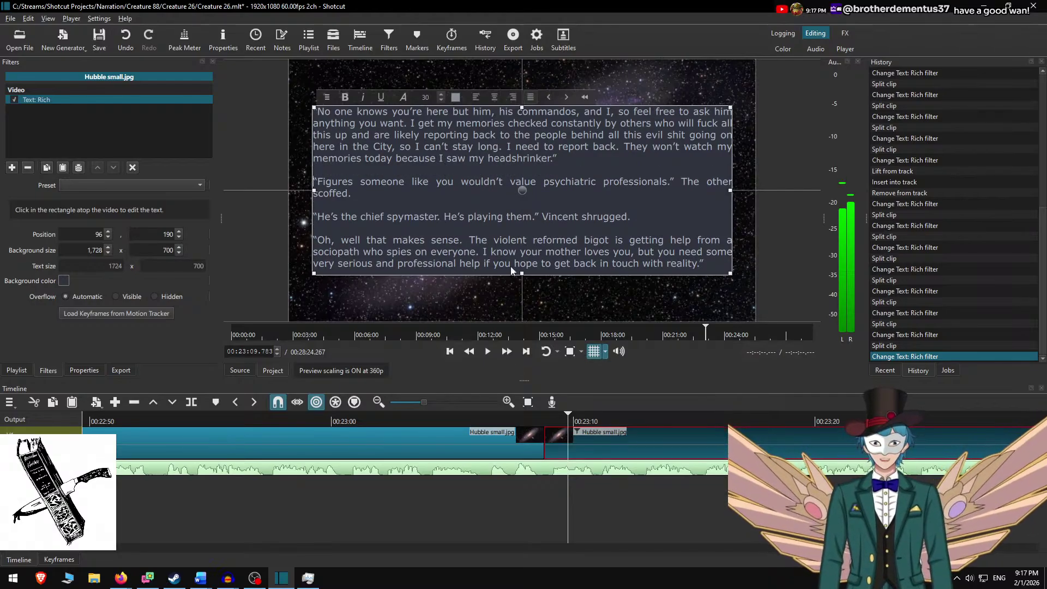
Play through the new caption from about 00:23:05, split the Hubble small.jpg clip at about 00:23:55.95 and select the later part.
click(583, 438)
click(463, 418)
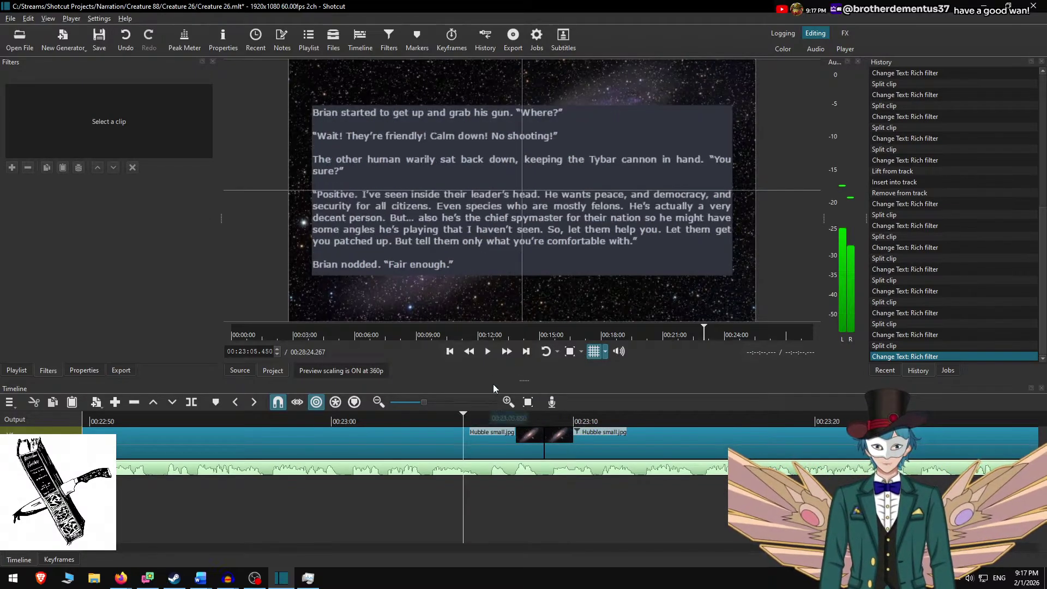
click(507, 351)
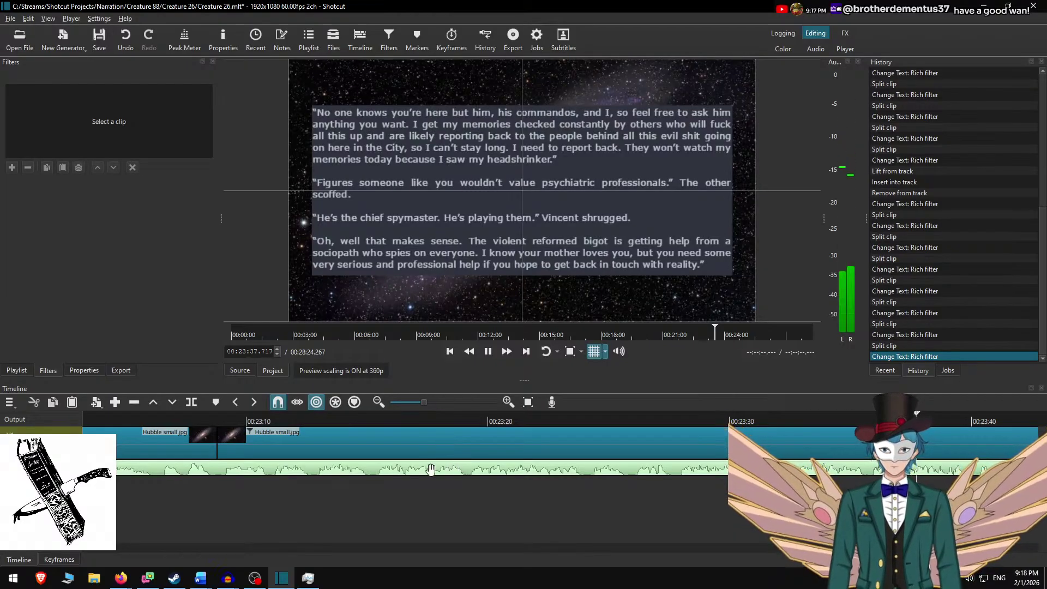
scroll(483, 504, right, 3)
scroll(483, 514, right, 6)
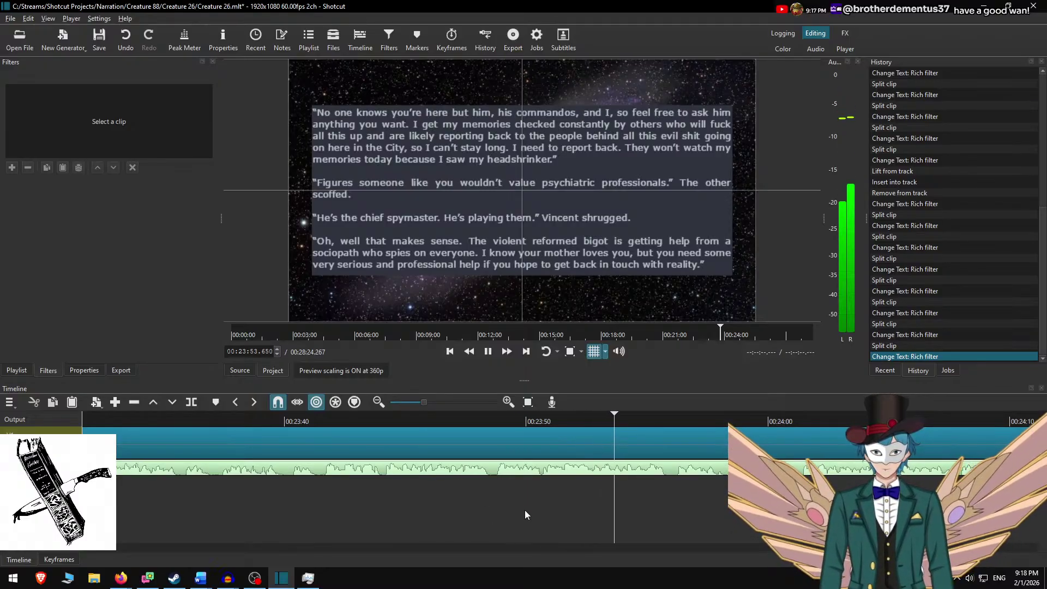
key(space)
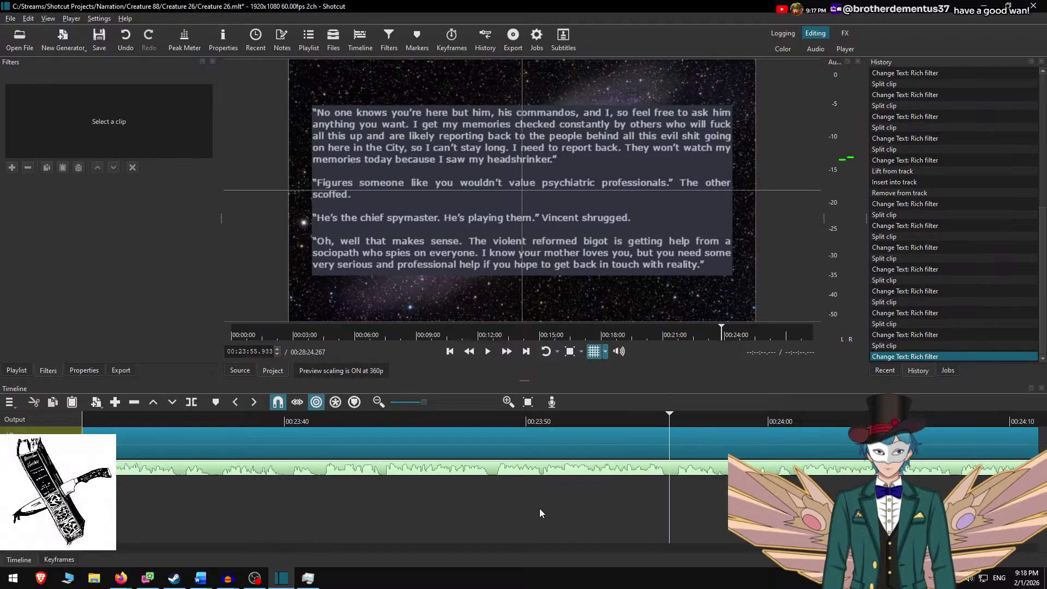
key(s)
click(704, 435)
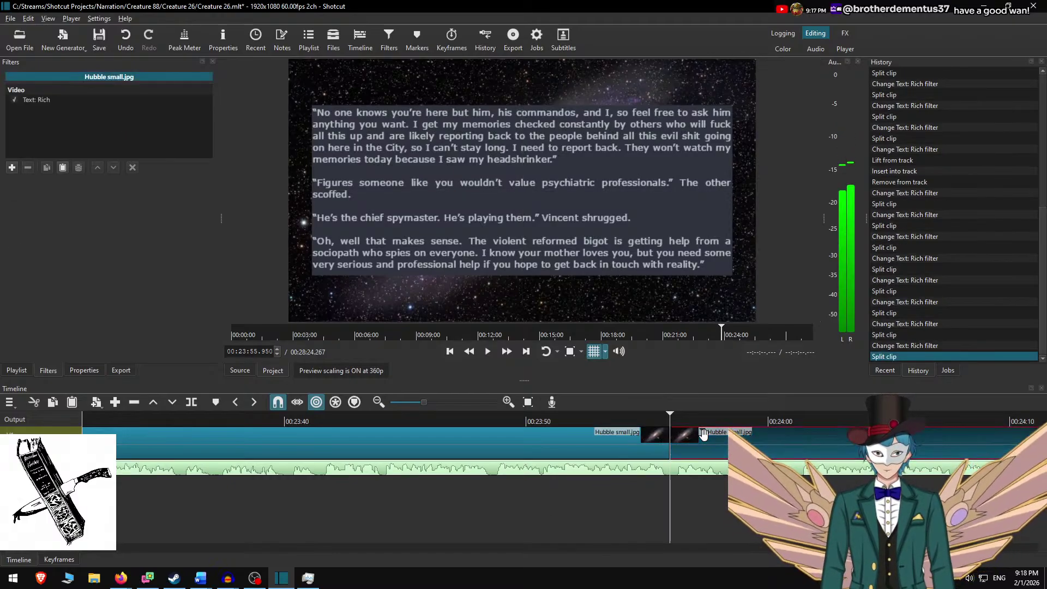
Switch to Word, delete the used passage from the document's start and copy the next three paragraphs, ending with the "second-degree homicide" line.
key(alt+Tab)
key(Delete)
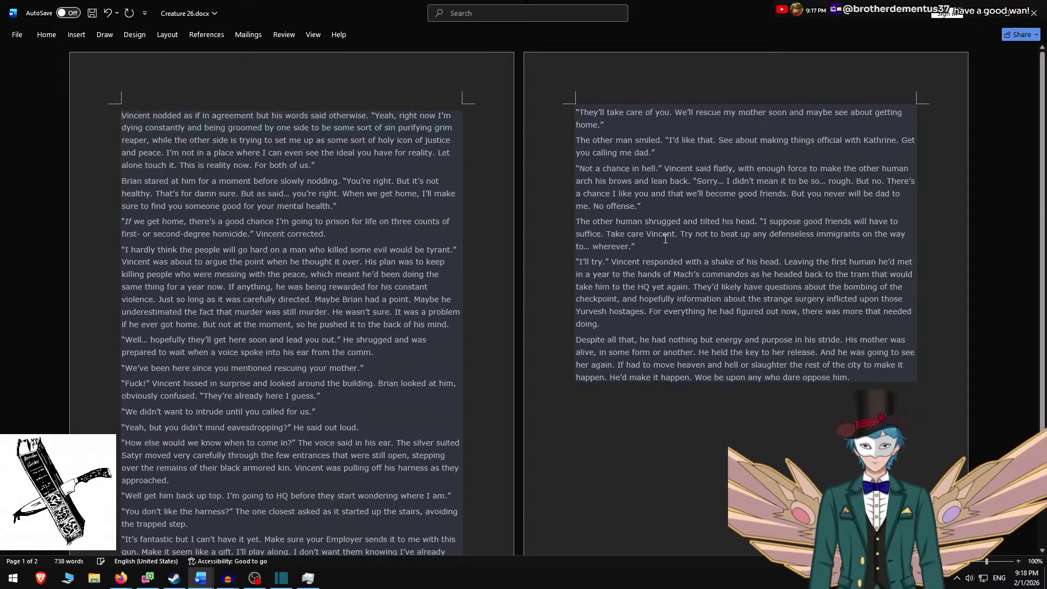
shift+click(382, 246)
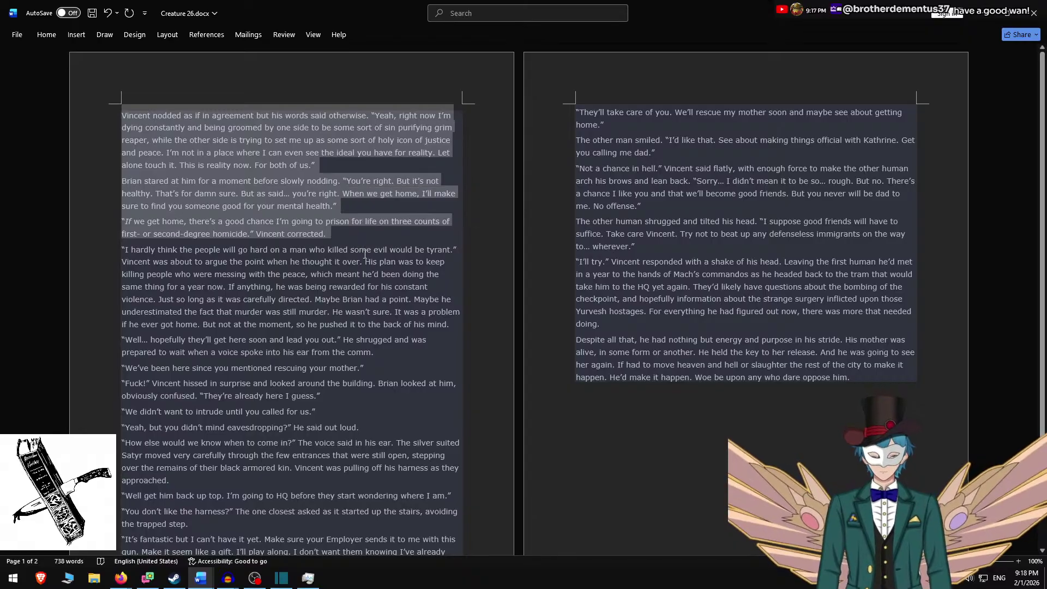
key(Delete)
key(ctrl+z)
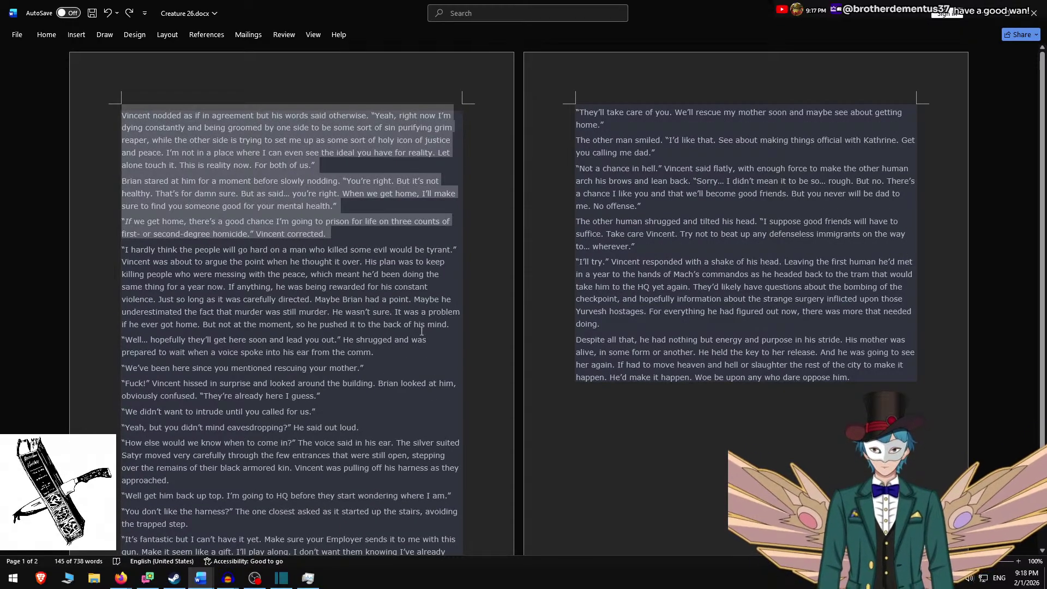
Switch to Shotcut and replace the later clip's rich text with the three copied paragraphs, separated by blank lines.
key(alt+Tab)
click(505, 191)
key(ctrl+a)
key(ctrl+v)
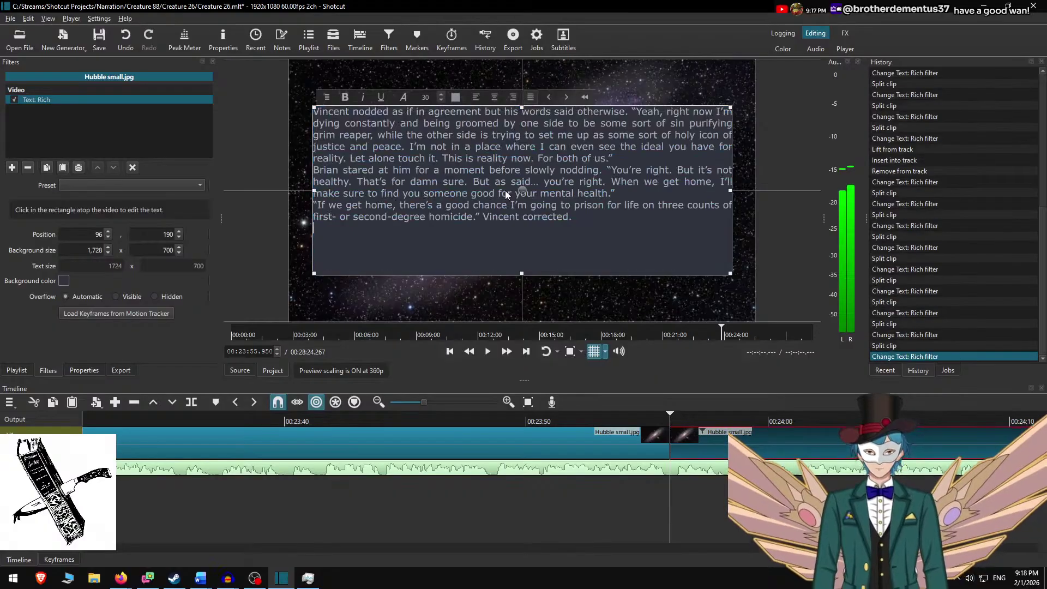
key(Return)
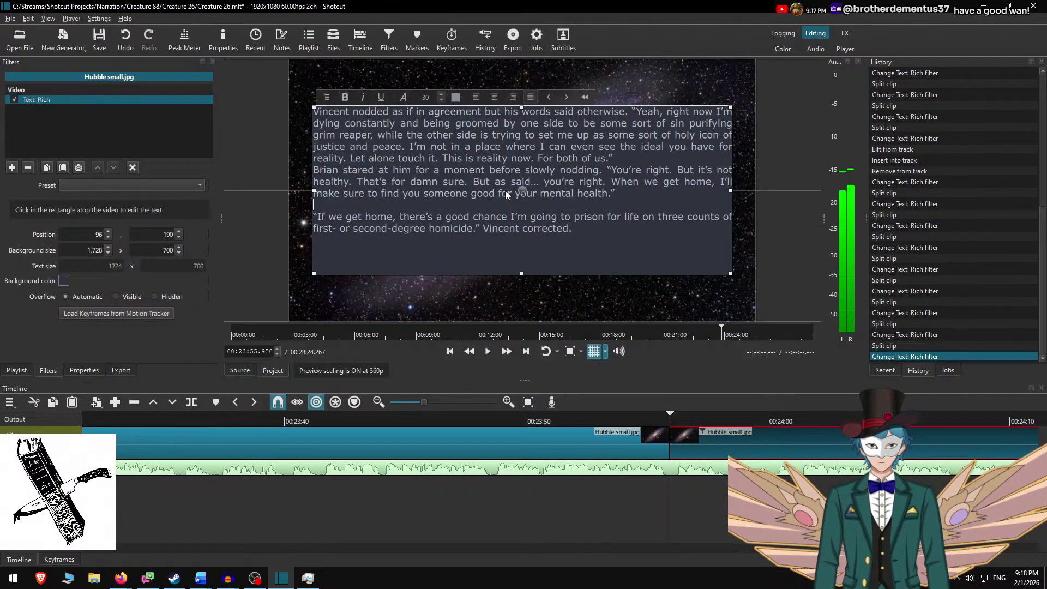
key(Return)
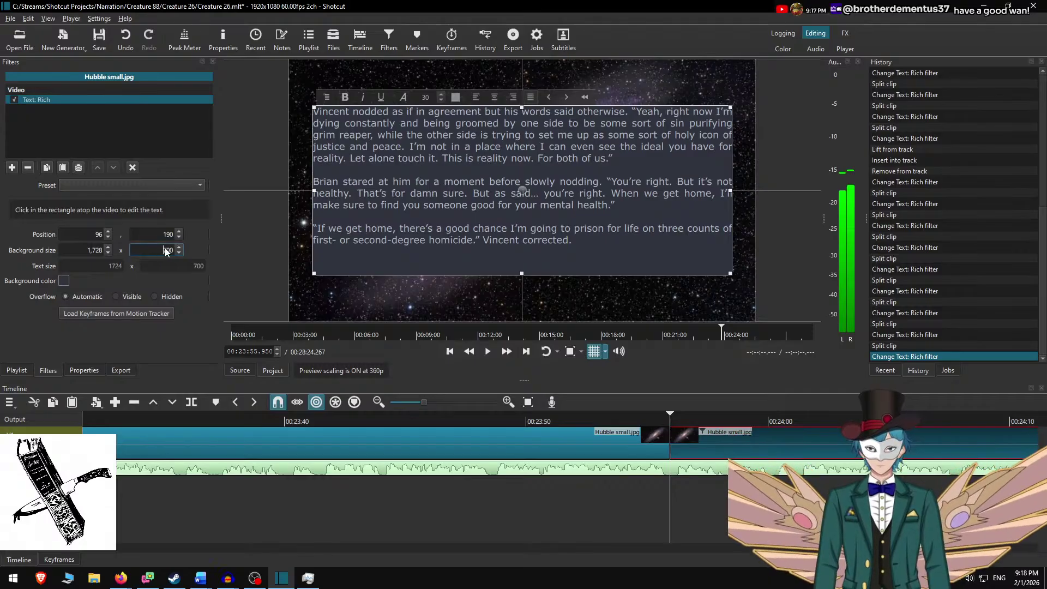
Set the text box's background height to 600 and recentre the box in the frame at vertical position 240.
drag(158, 249, 165, 248)
text(6)
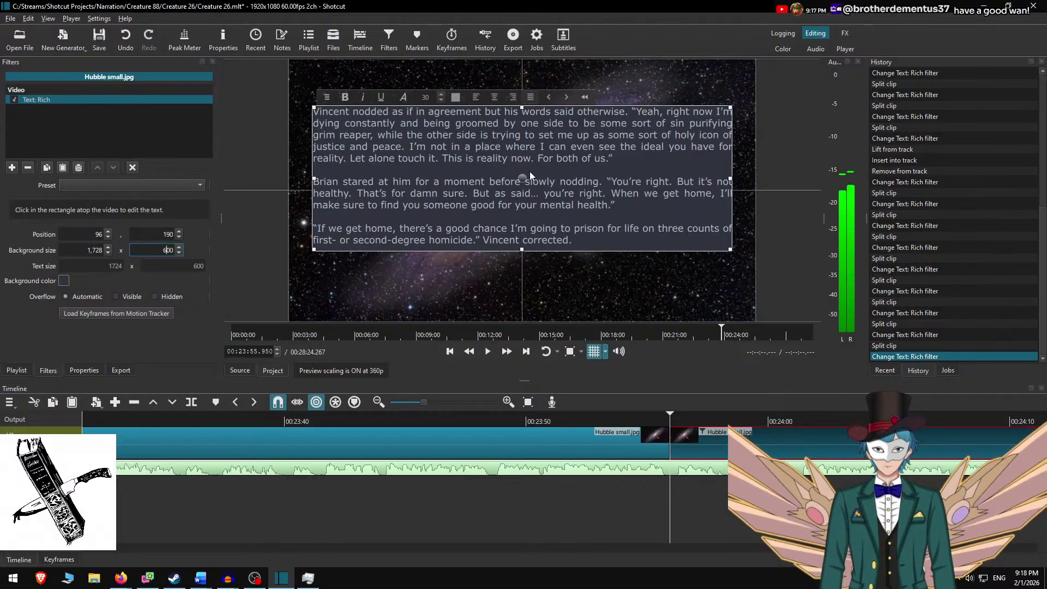
drag(522, 177, 523, 189)
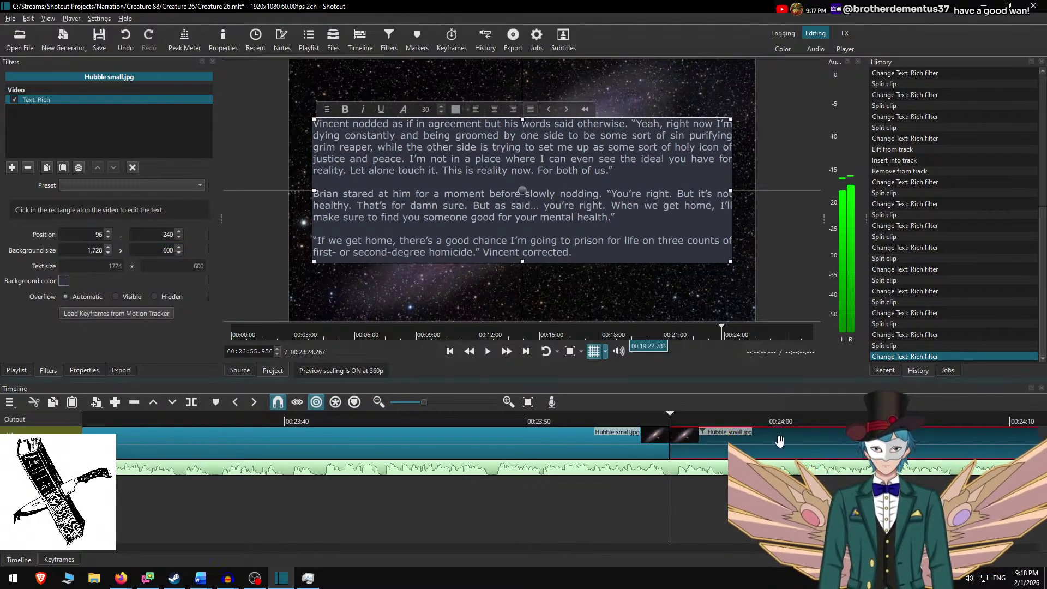
Play across the split from about 00:23:51 and insert a comma after "agreement" in the caption's first sentence.
click(636, 432)
click(565, 417)
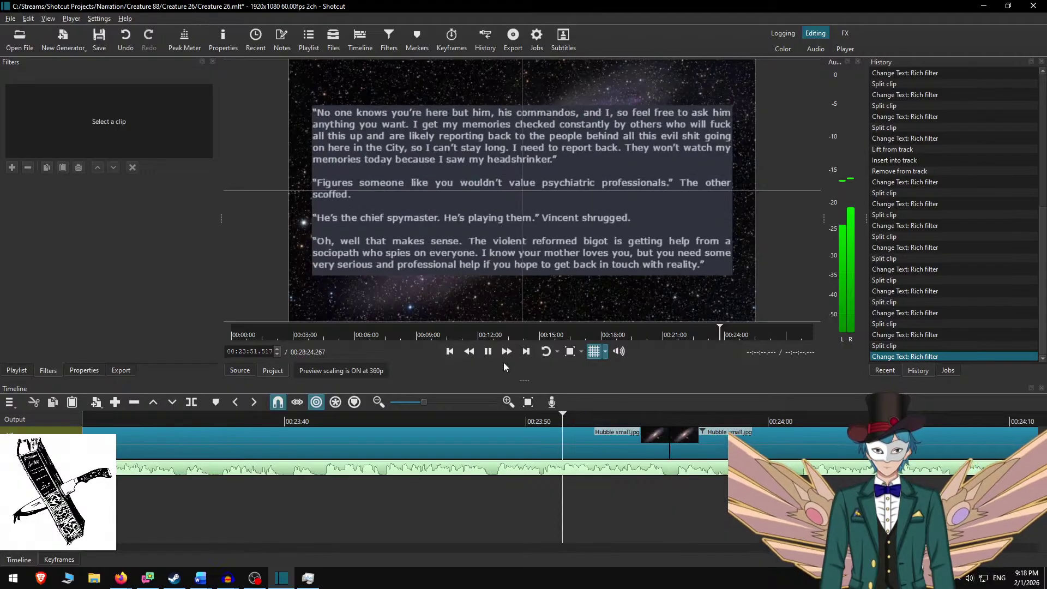
click(506, 352)
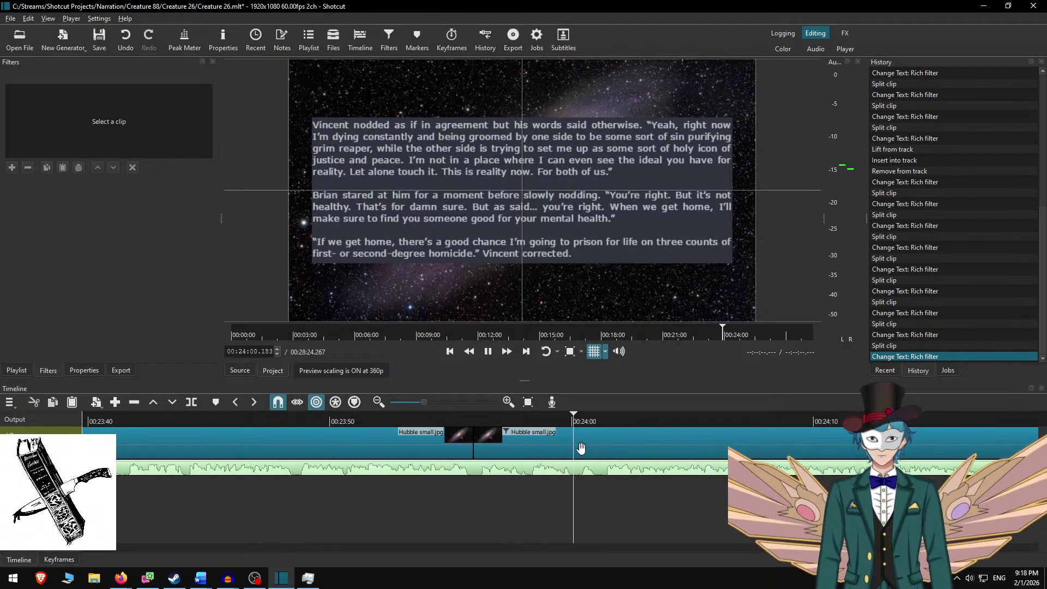
click(532, 445)
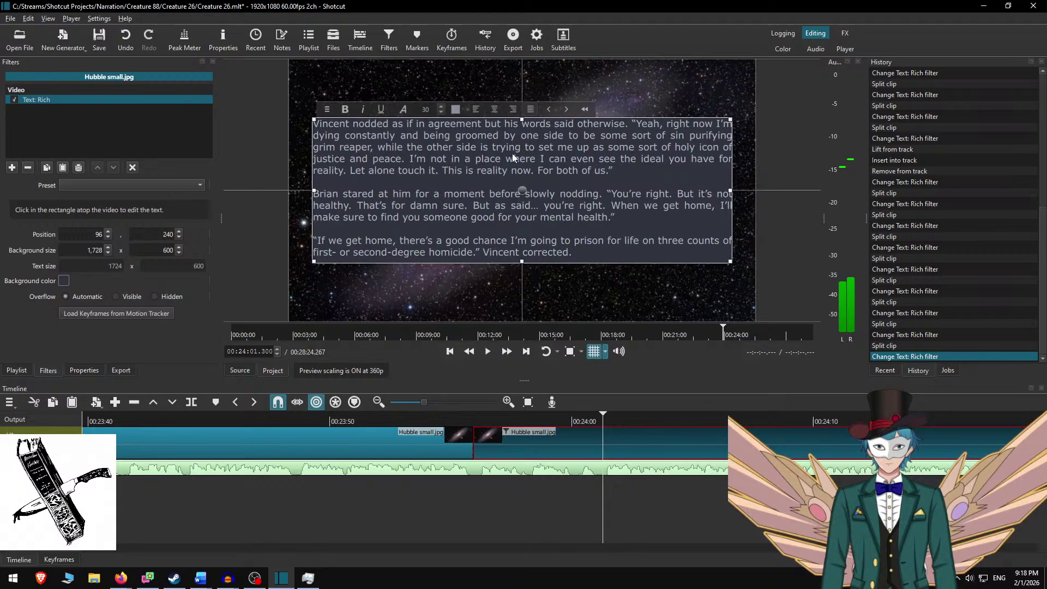
click(482, 125)
text(,)
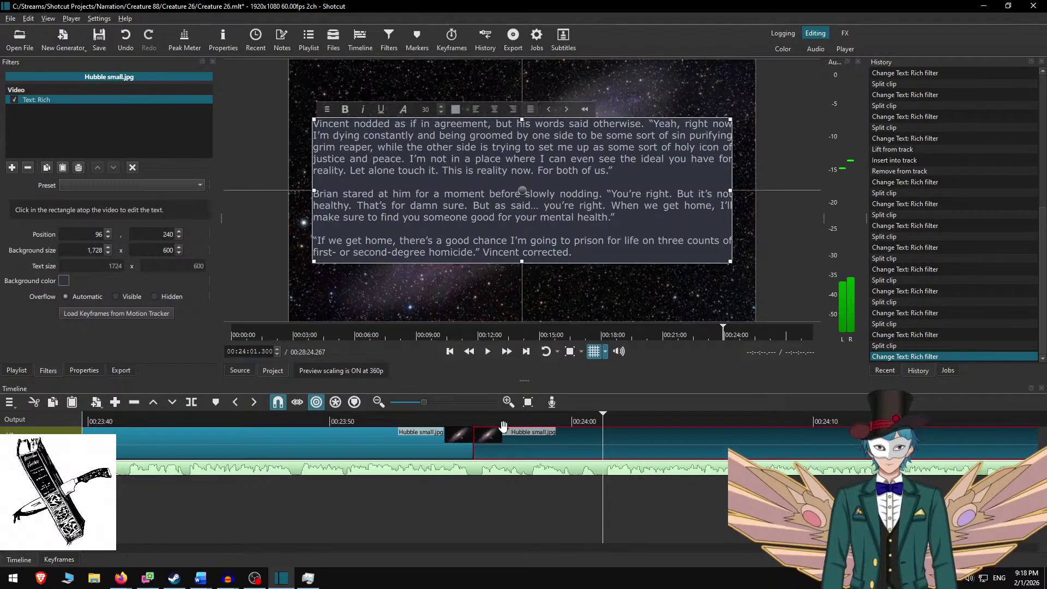
Play the caption from about 00:23:57 and replay the stretch around 00:24:30 to check the narration against the displayed text.
click(504, 423)
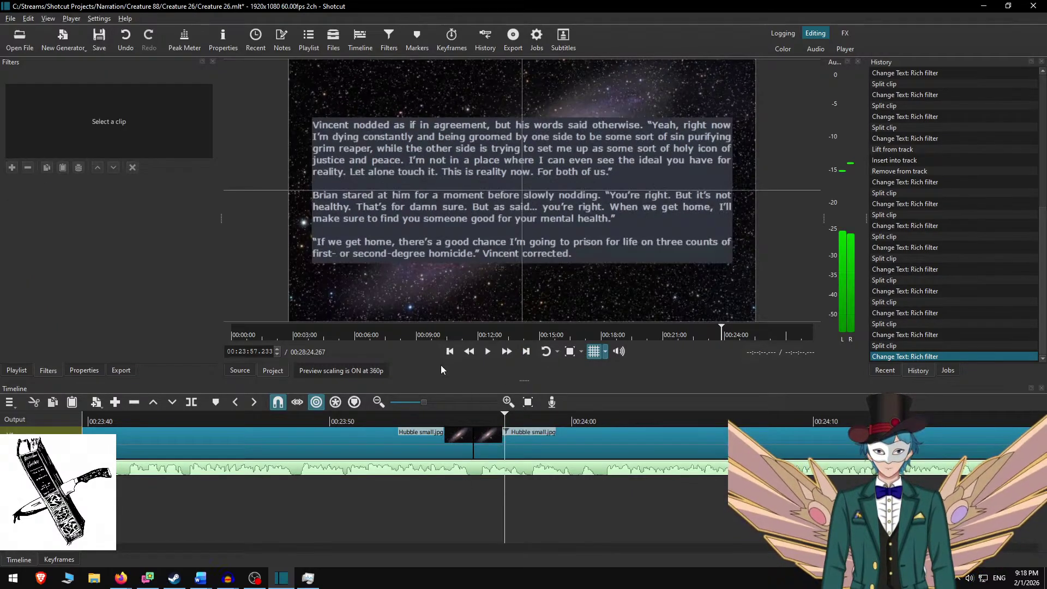
click(507, 352)
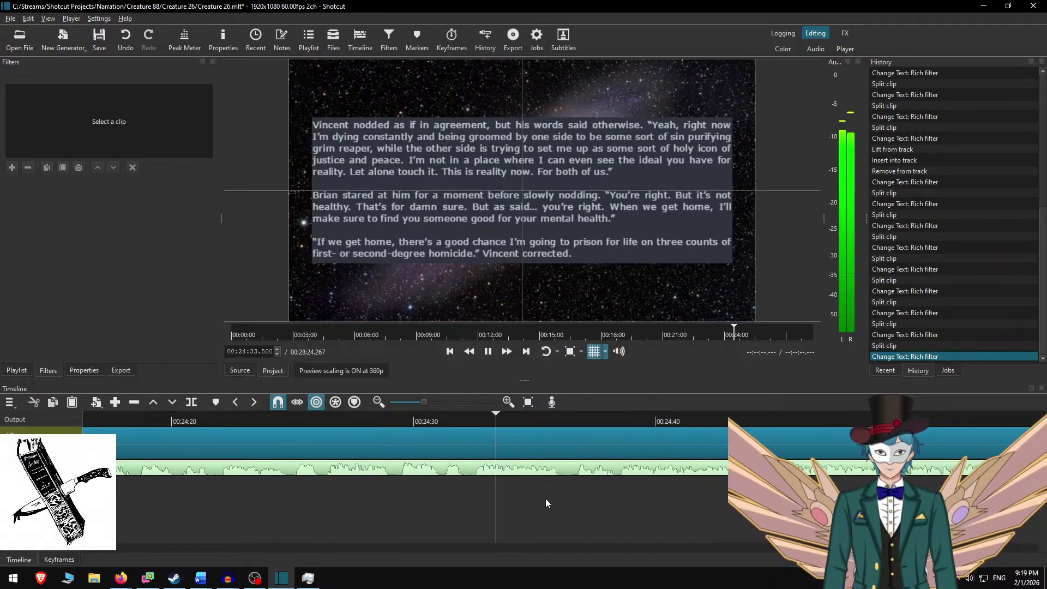
key(space)
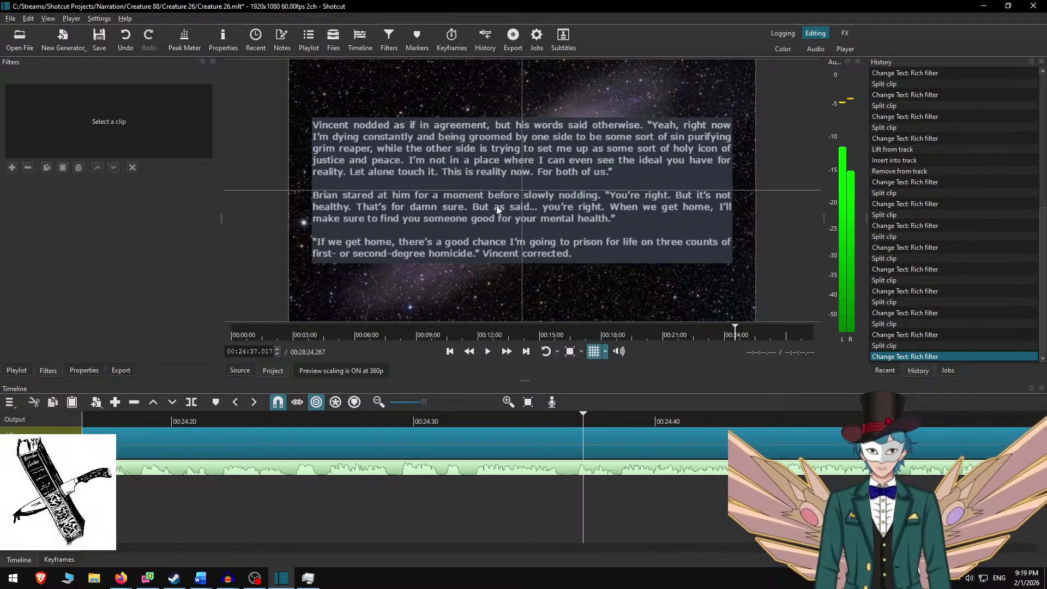
click(452, 421)
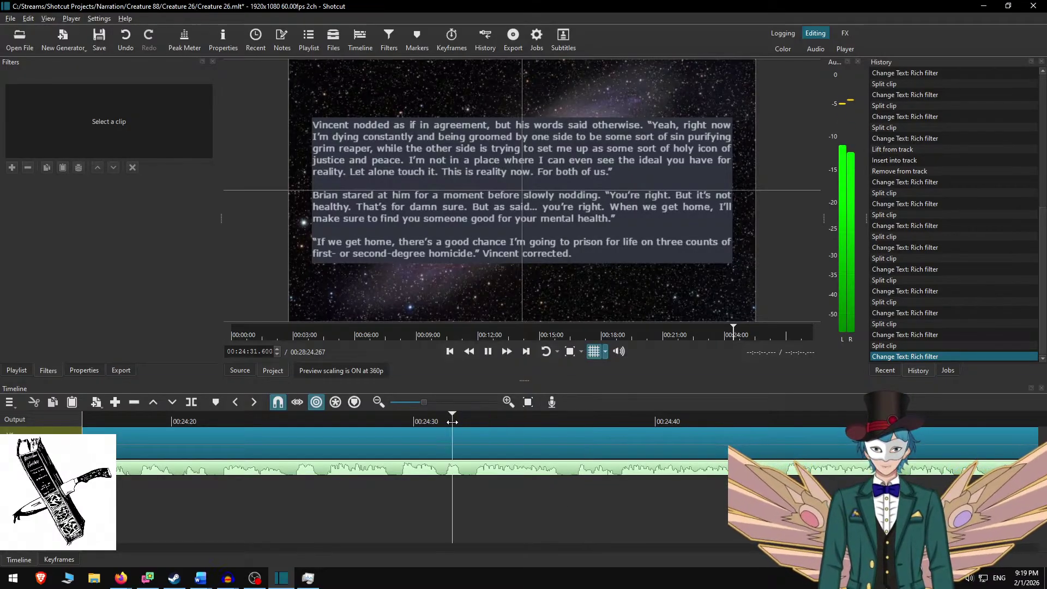
key(space)
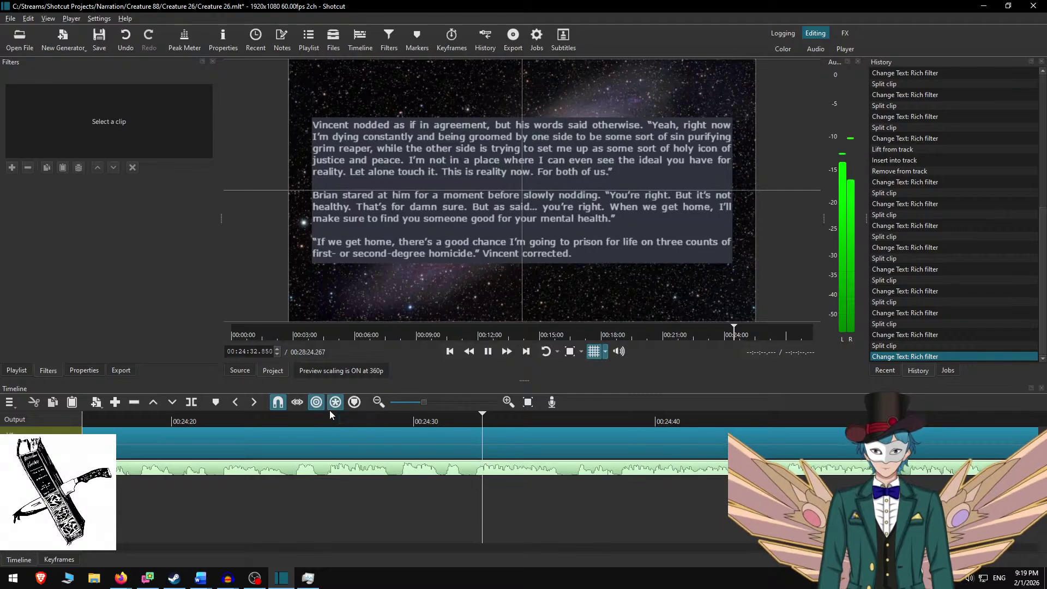
key(space)
click(319, 421)
key(space)
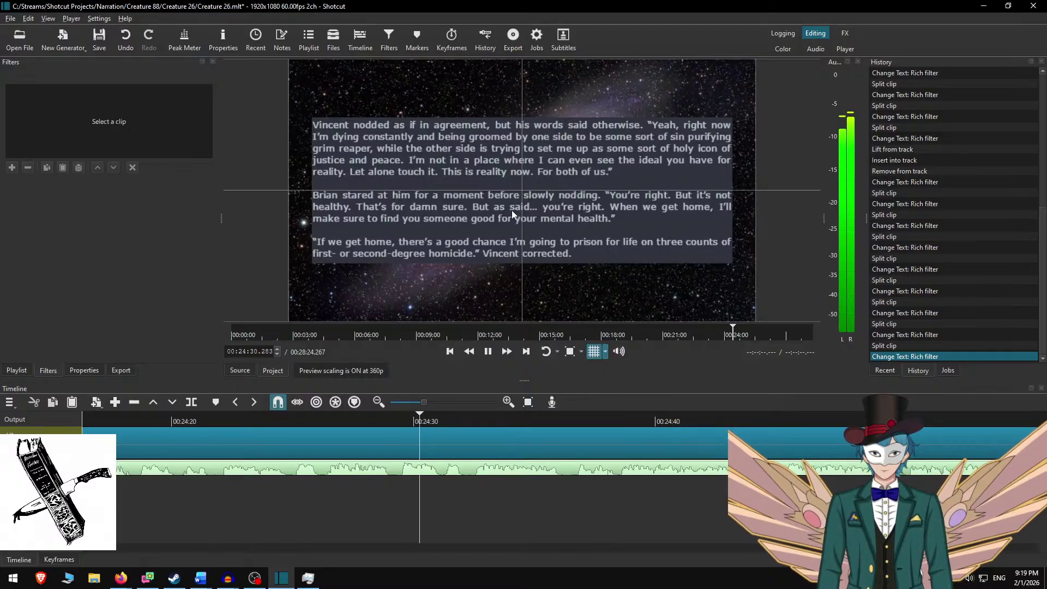
Continue playback to the end of the caption's narration and split the Hubble small.jpg clip at 00:24:45.133.
click(507, 351)
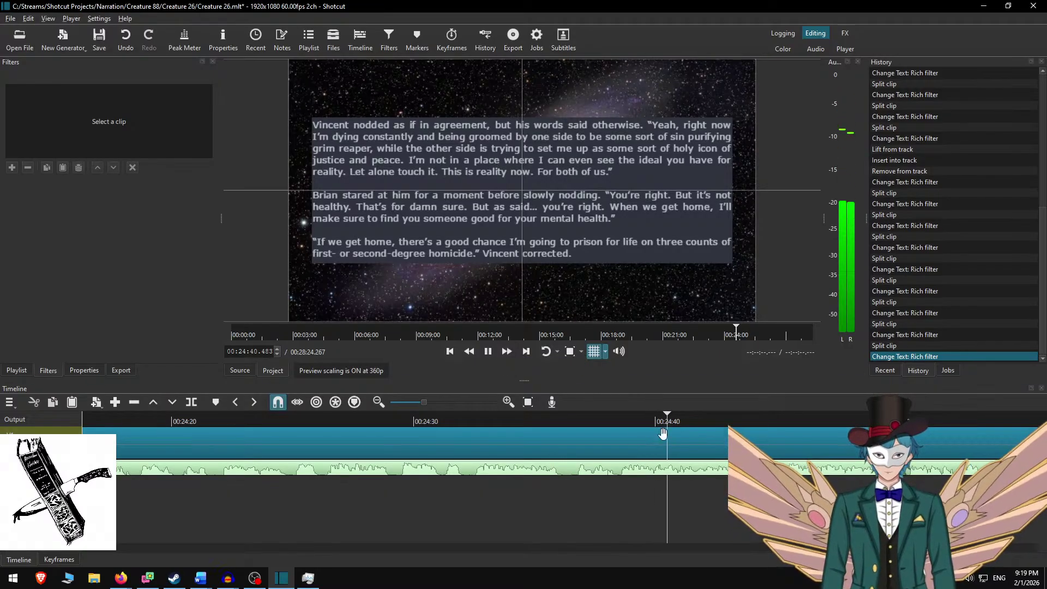
scroll(594, 444, right, 5)
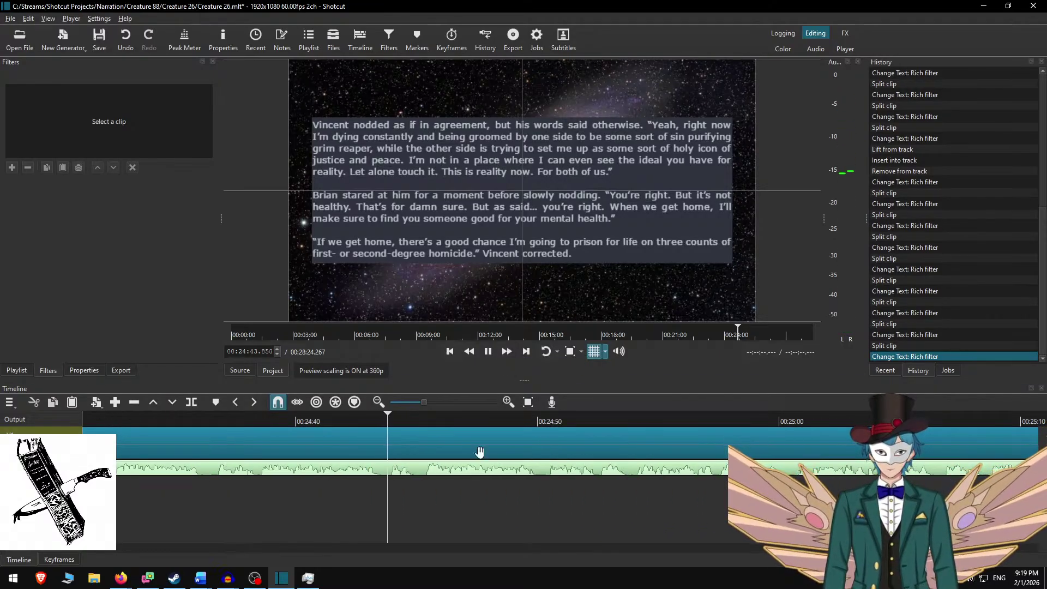
key(space)
key(s)
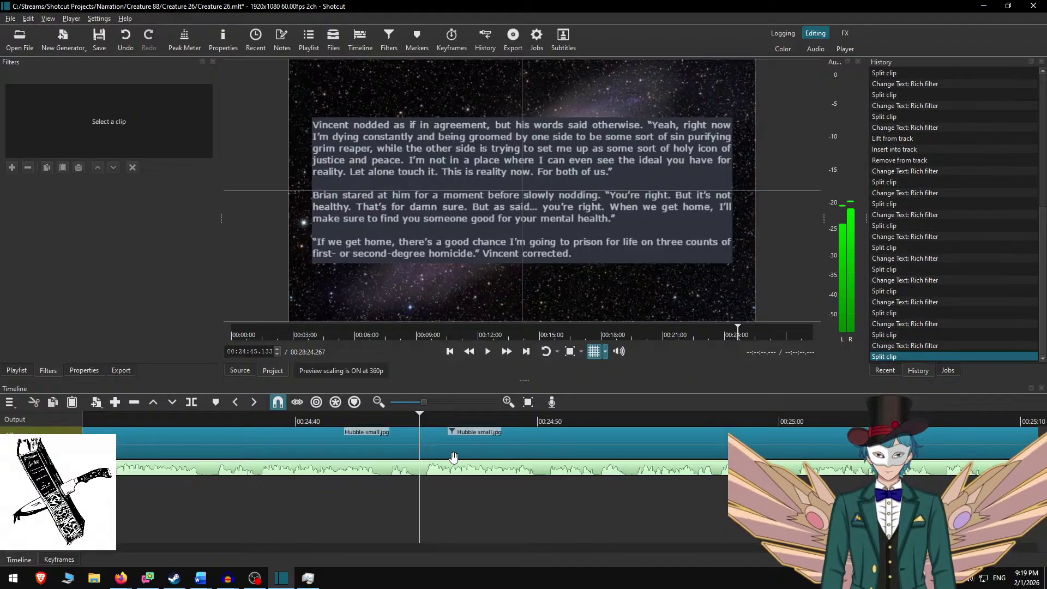
In the Word document, delete the used passage, copy the text from “I hardly think” to “rescuing your mother,” and return to Shotcut.
key(alt+Tab)
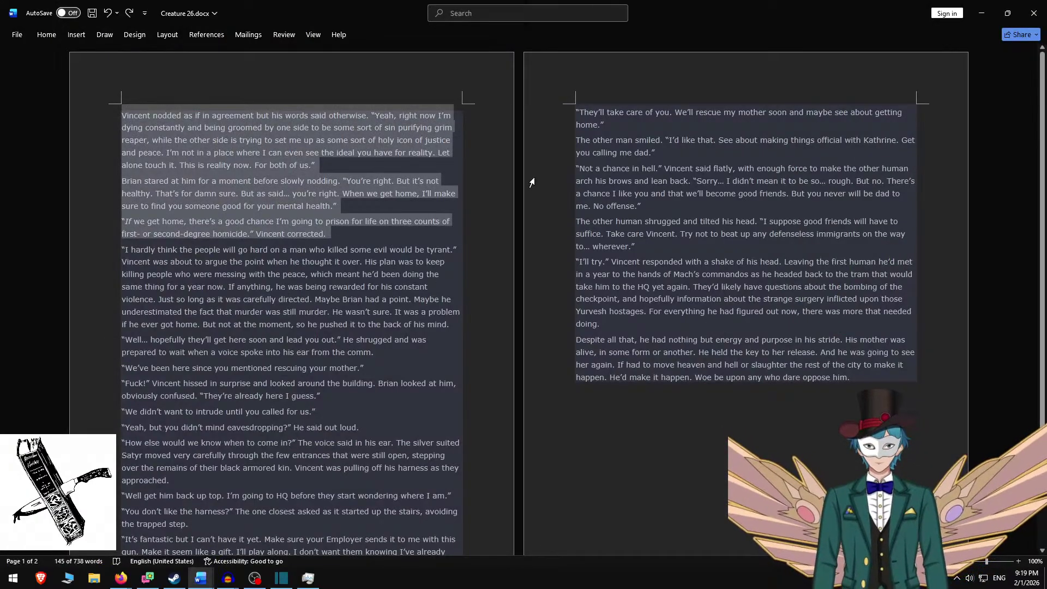
key(Delete)
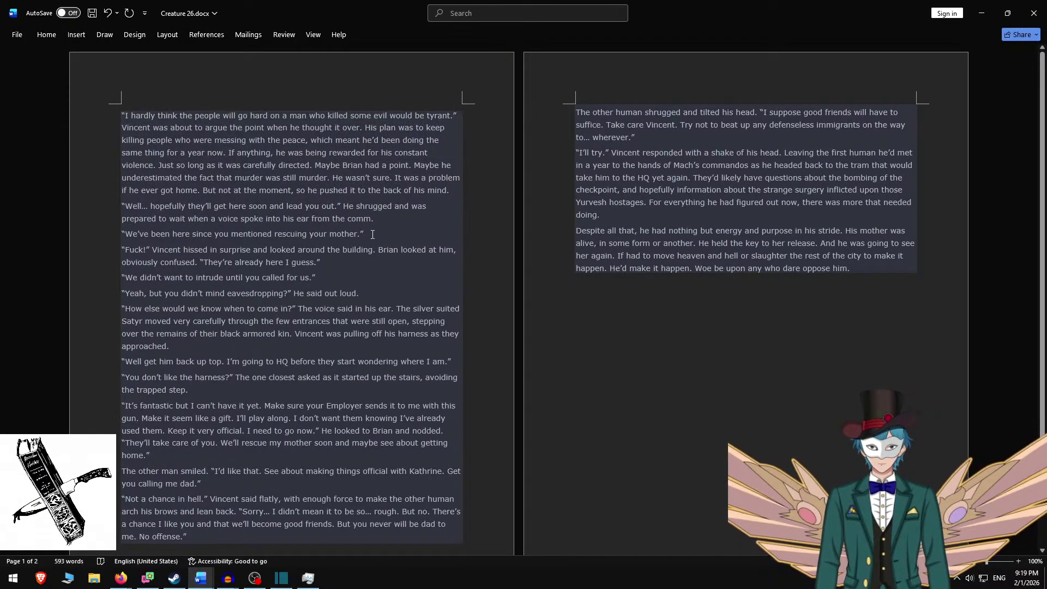
shift+click(372, 234)
key(ctrl+c)
key(alt+Tab)
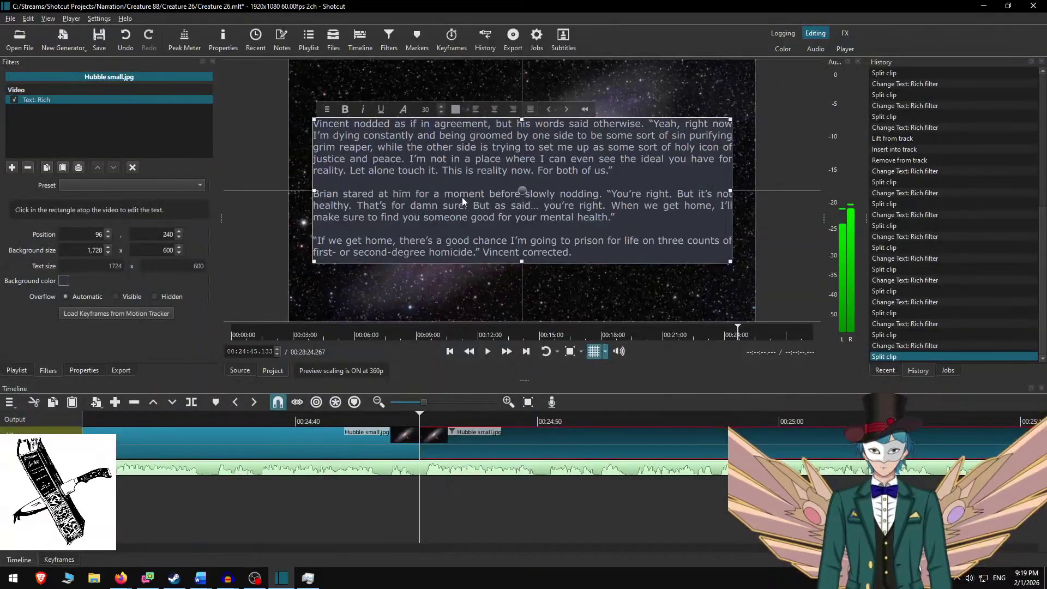
Replace the new clip's caption with the copied “I hardly think” passage and separate its three paragraphs with blank lines.
key(ctrl+a)
key(ctrl+v)
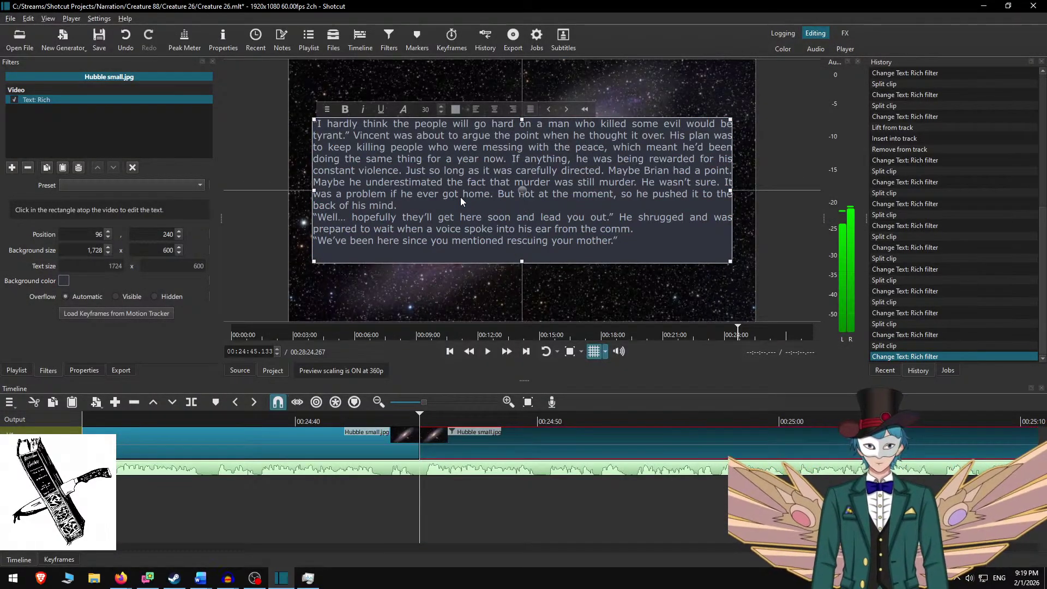
key(Home)
key(Return)
key(Up)
key(Up)
key(Up)
key(Return)
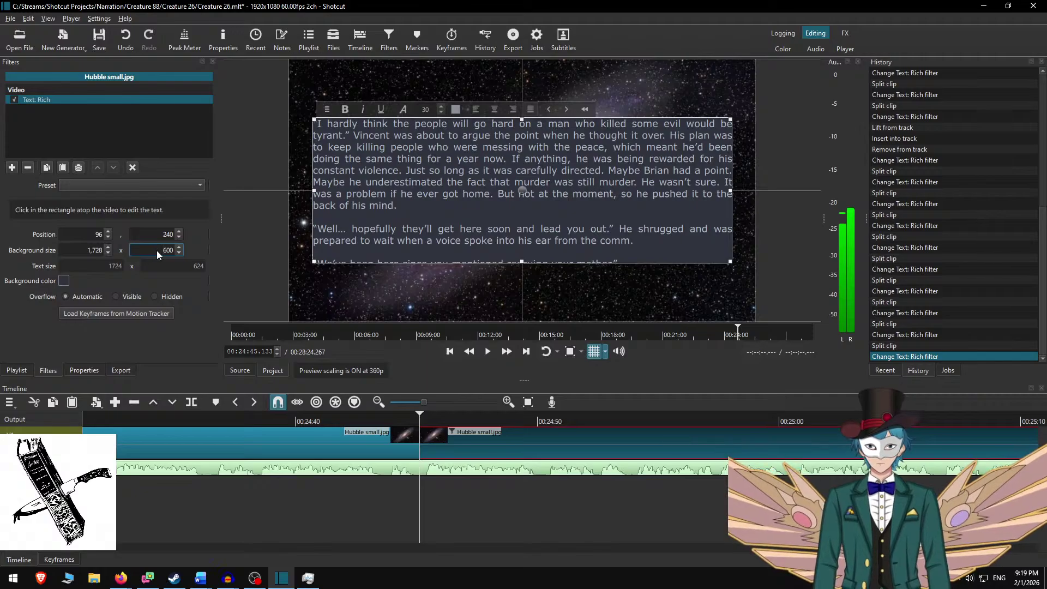
Set the caption box's background height to 650 and recentre it in the frame at vertical position 215.
key(Delete)
text(5)
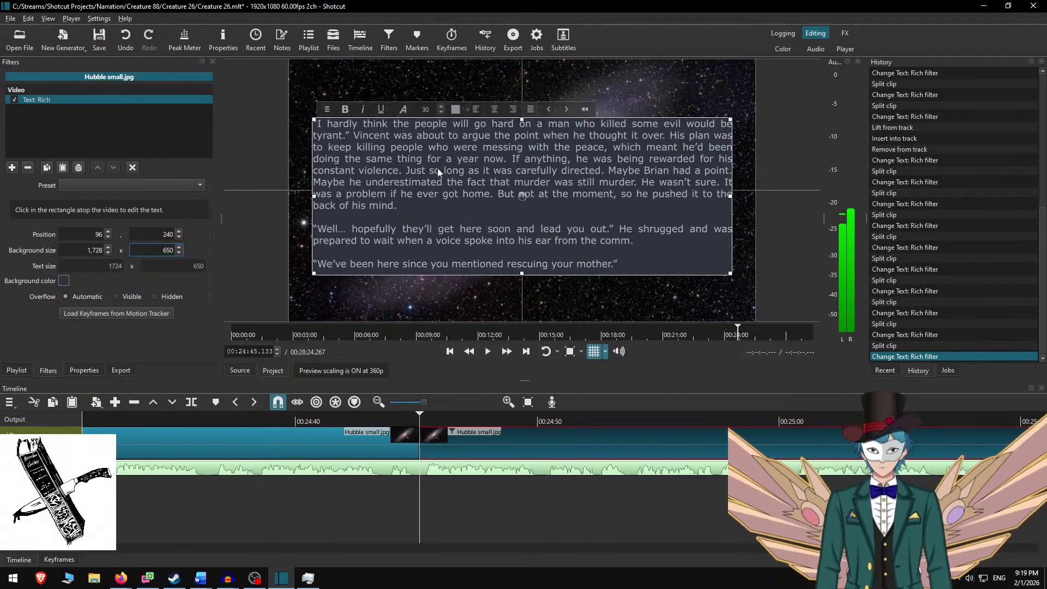
drag(520, 200, 526, 185)
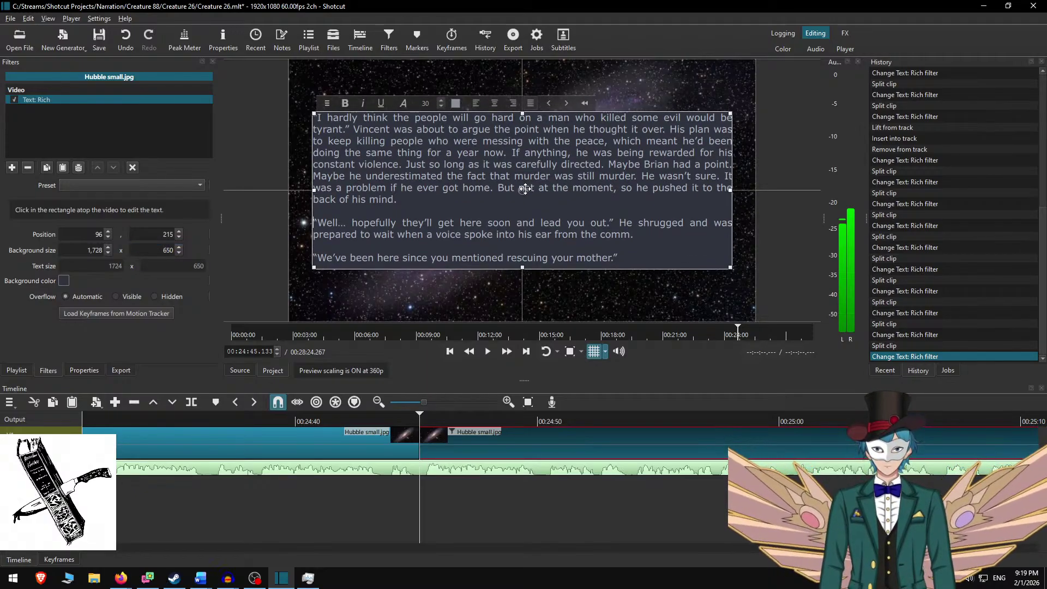
click(461, 438)
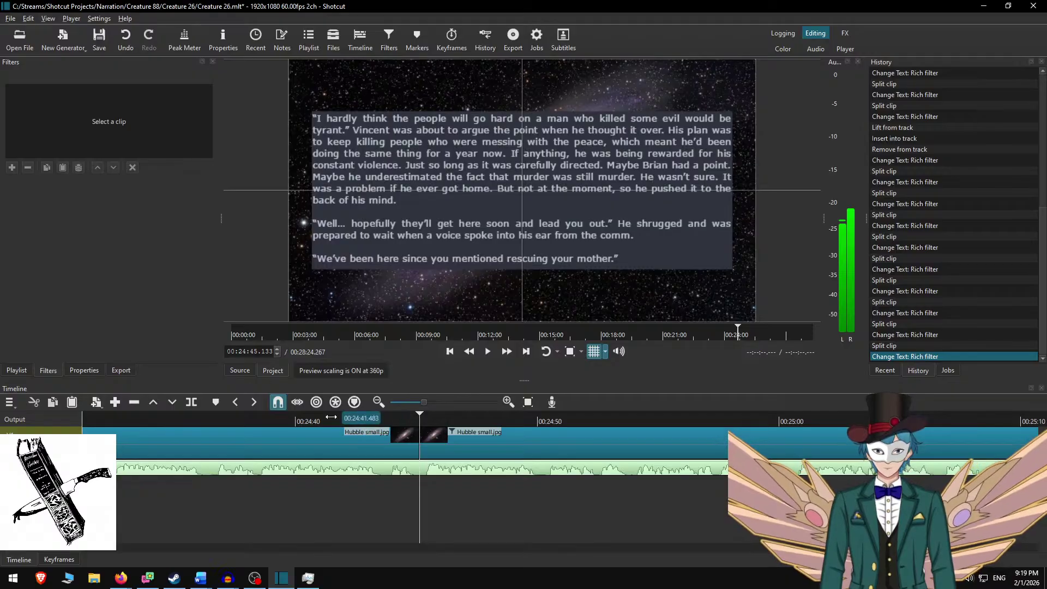
Play from about 00:24:41, replay from about 00:25:01 at faster speed, and split the Hubble small.jpg clip at 00:25:31.017.
click(331, 417)
key(space)
click(506, 351)
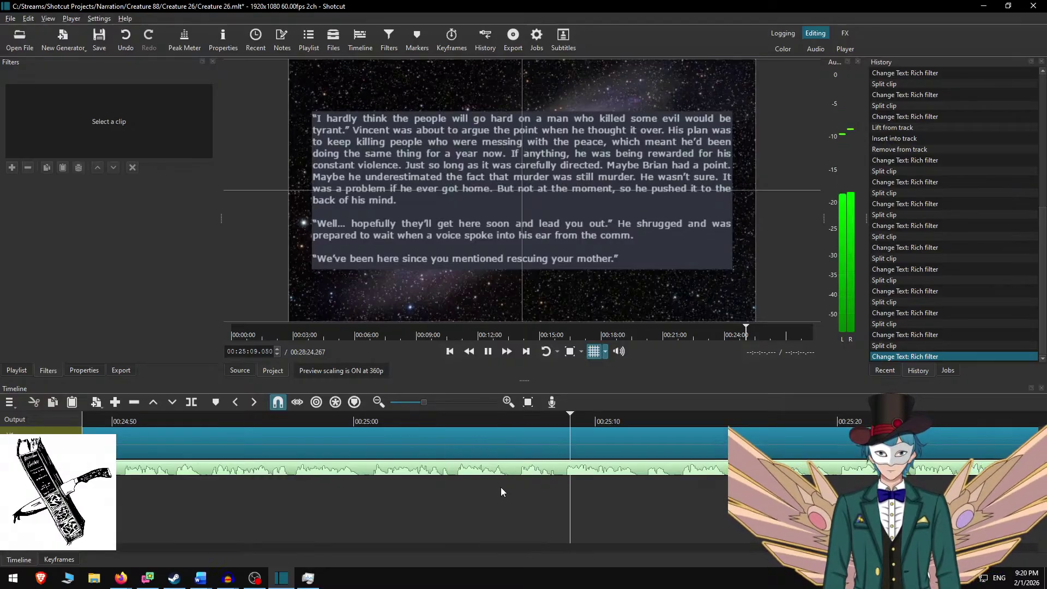
key(space)
click(375, 418)
key(space)
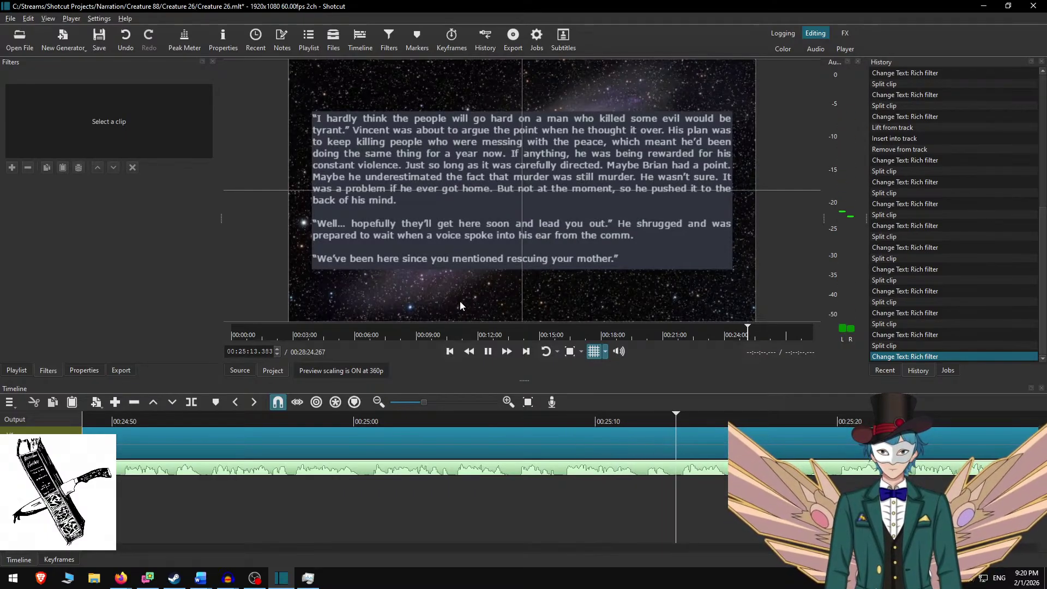
click(508, 351)
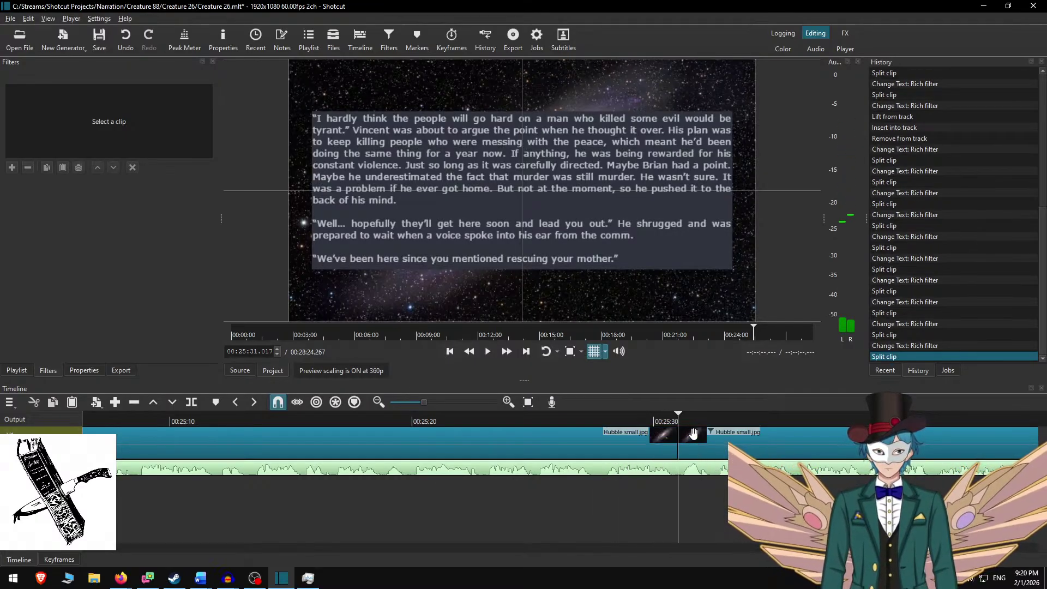
In Word, delete the used passage, copy the text from “Fuck!” to “wondering where I am,” and return to Shotcut.
key(alt+Tab)
key(Delete)
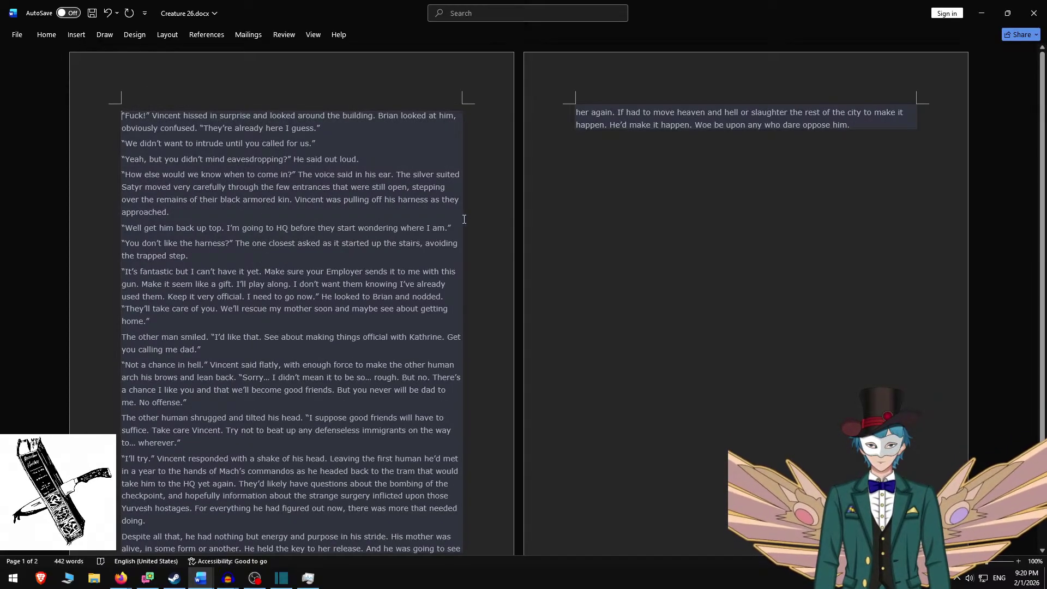
key(alt+Tab)
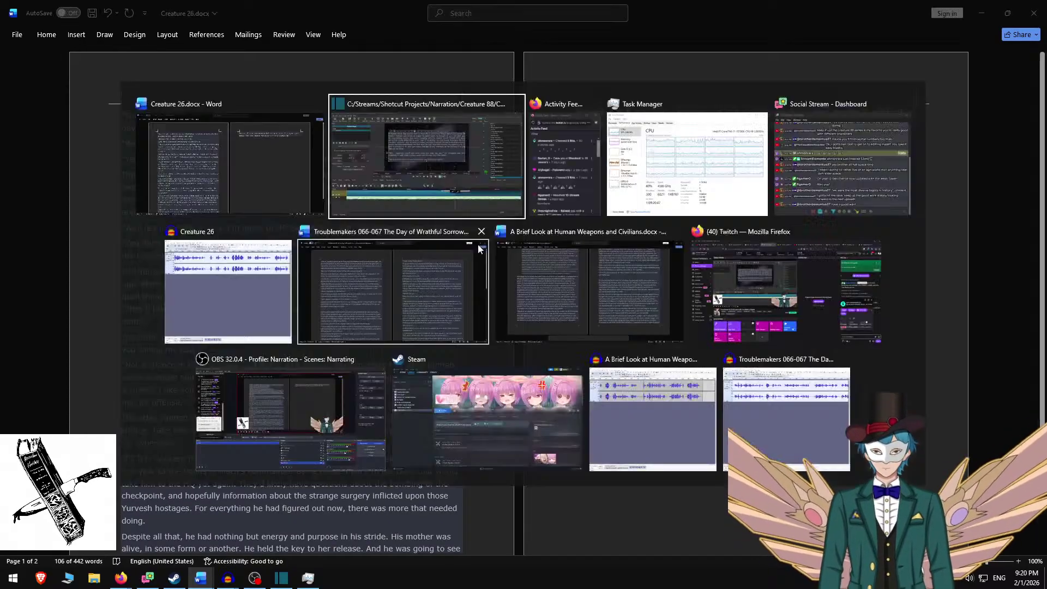
Replace the caption after the 00:25:31 split with the “Fuck!” passage and put blank lines between its five paragraphs.
key(ctrl+a)
text("Fuck!" Vincent hissed in surprise and looked around the building. Brian looked at him, obviously confused. "They’re already here I guess." "We didn’t want to intrude until you called for us." "Yeah, but you didn’t mind eavesdropping?" He said out loud. "How else would we know when to come in?" The voice said in his ear. The silver suited Satyr moved very carefully through the few entrances that were still open, stepping over the remains of their black armored kin. Vincent was pulling off his harness as they approached. "Well get him back up top. I’m going to HQ before they start wondering where I am.")
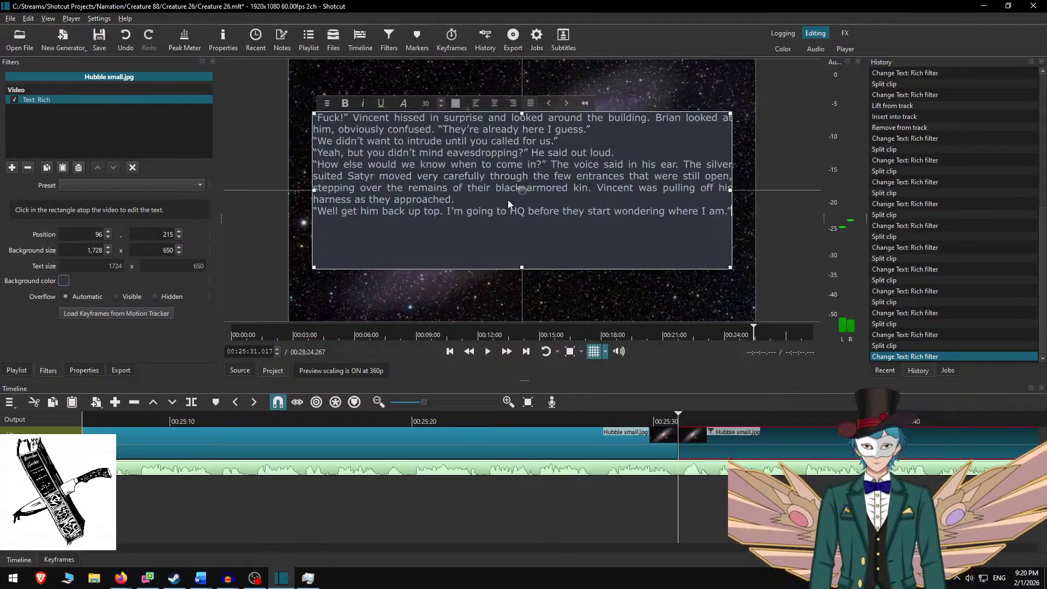
key(Return)
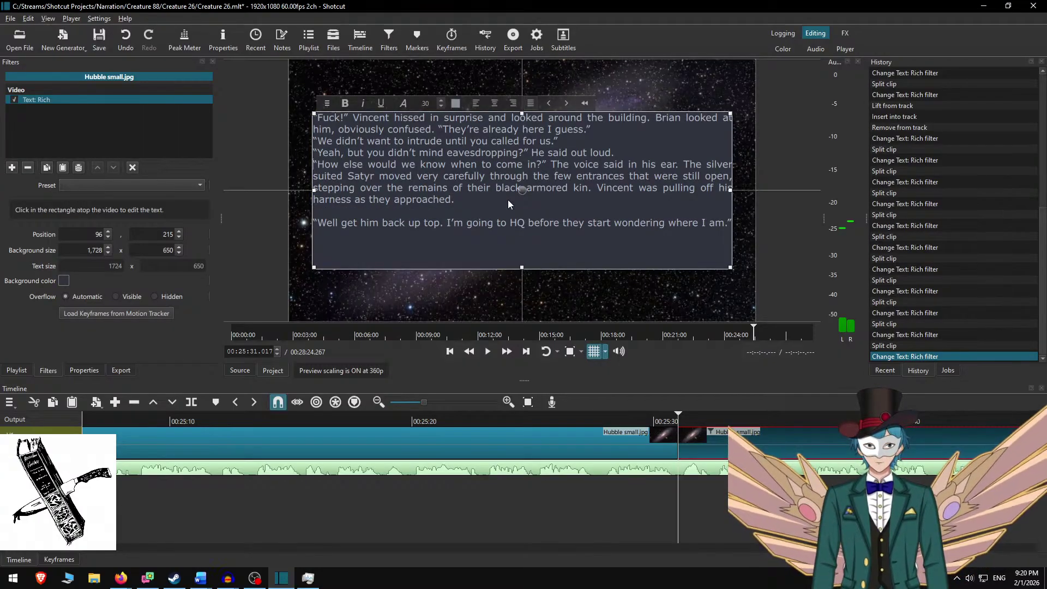
key(Return)
key(Up)
key(Up)
key(Return)
key(Up)
key(Up)
key(Return)
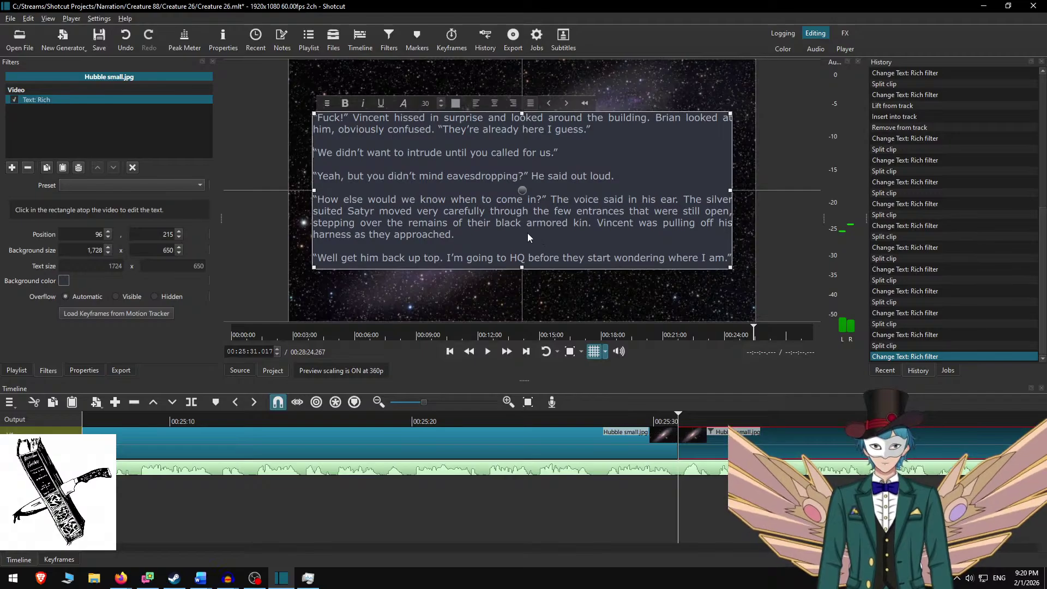
Play across the 00:25:31 split from about 00:25:28 to check the caption change and how the text fits its box.
click(709, 496)
click(616, 421)
key(space)
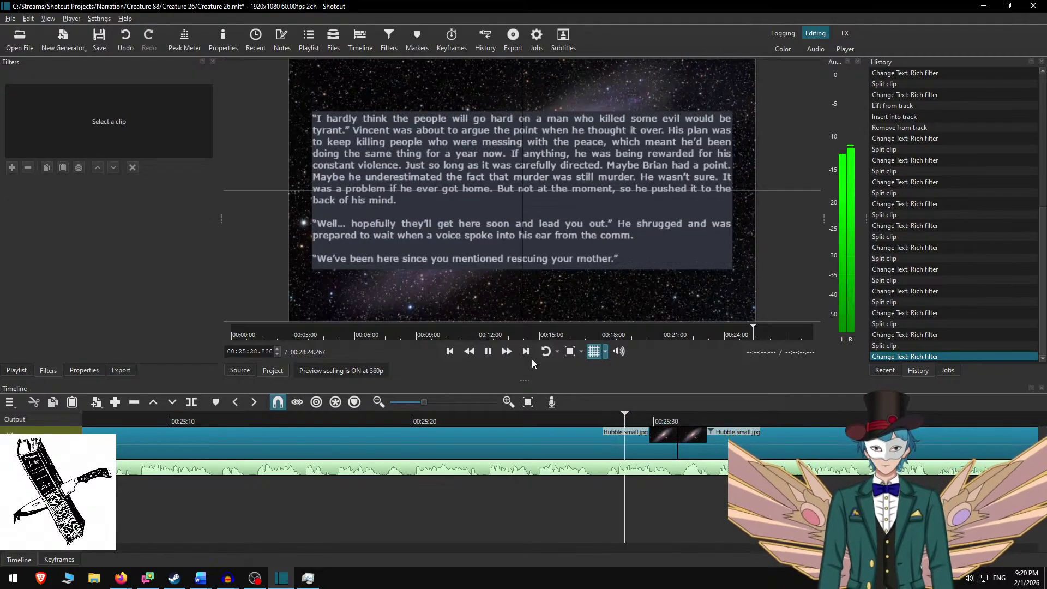
click(512, 352)
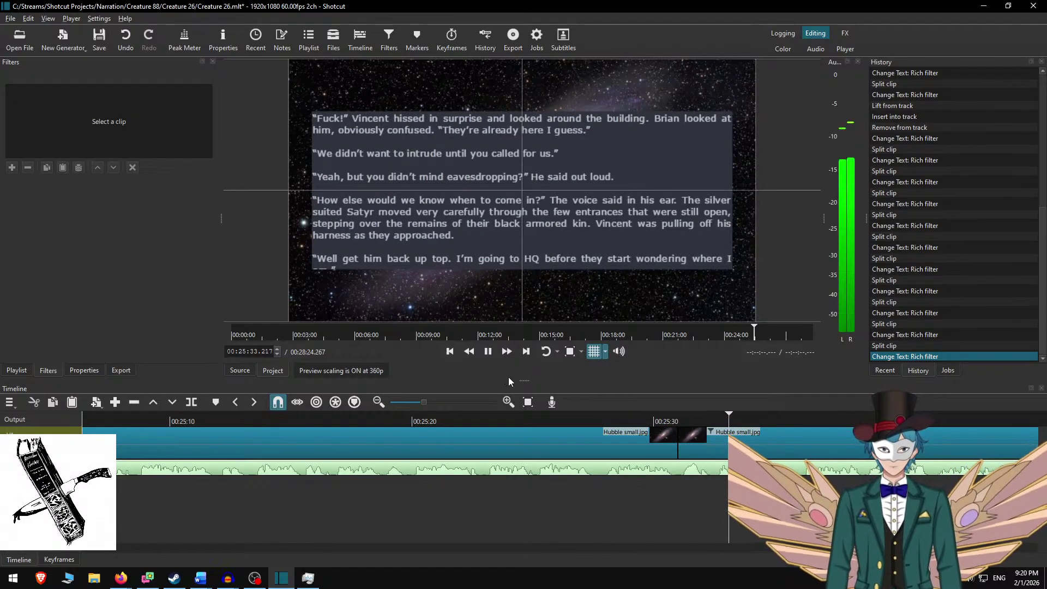
Set the “Fuck!” caption box's background height to 700 and recentre it in the frame at vertical position 190.
click(700, 445)
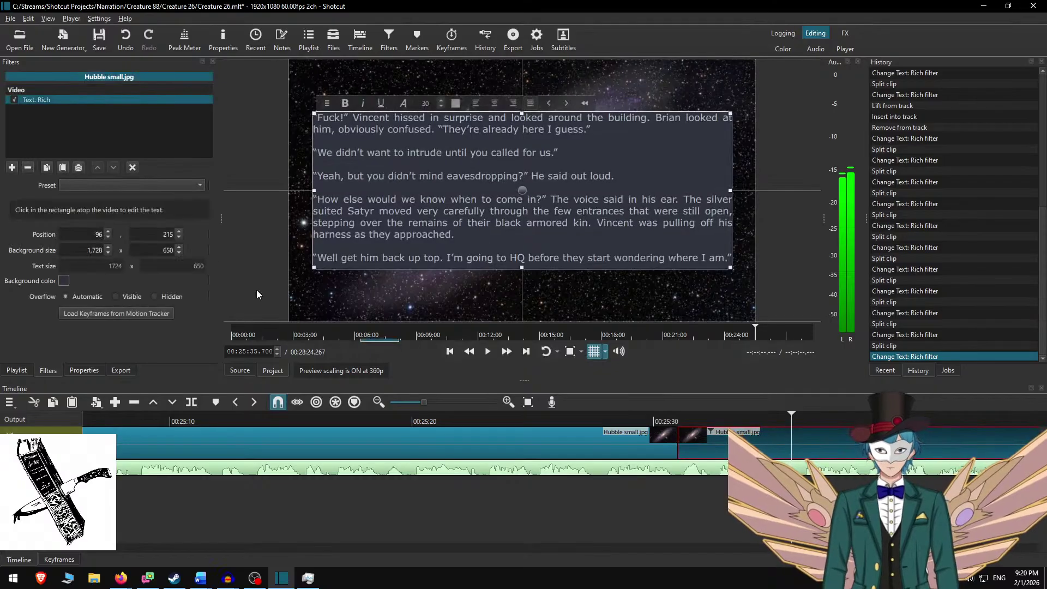
double_click(165, 251)
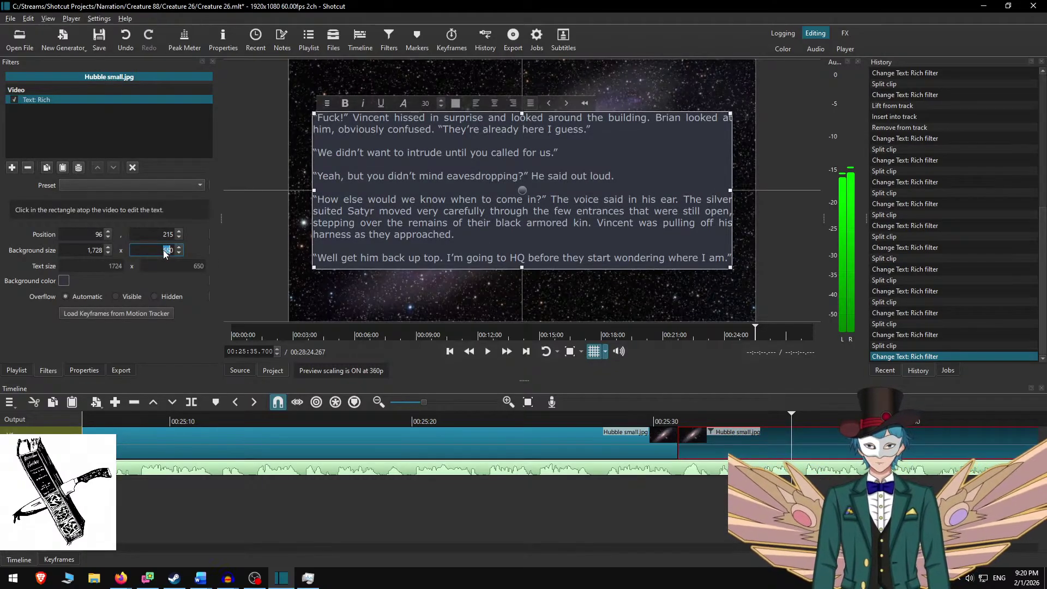
text(700)
key(Return)
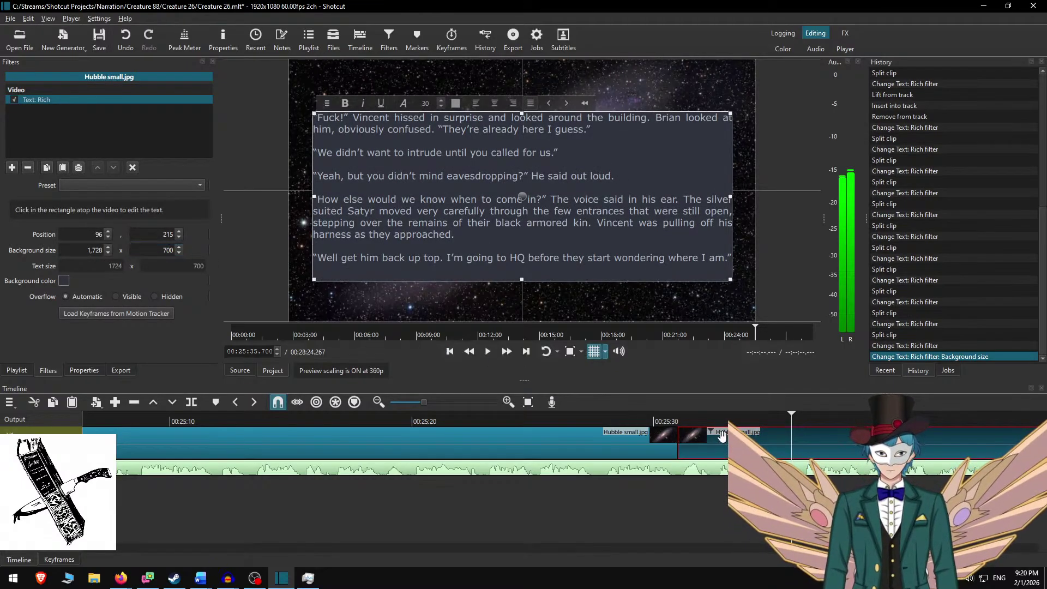
click(600, 417)
key(space)
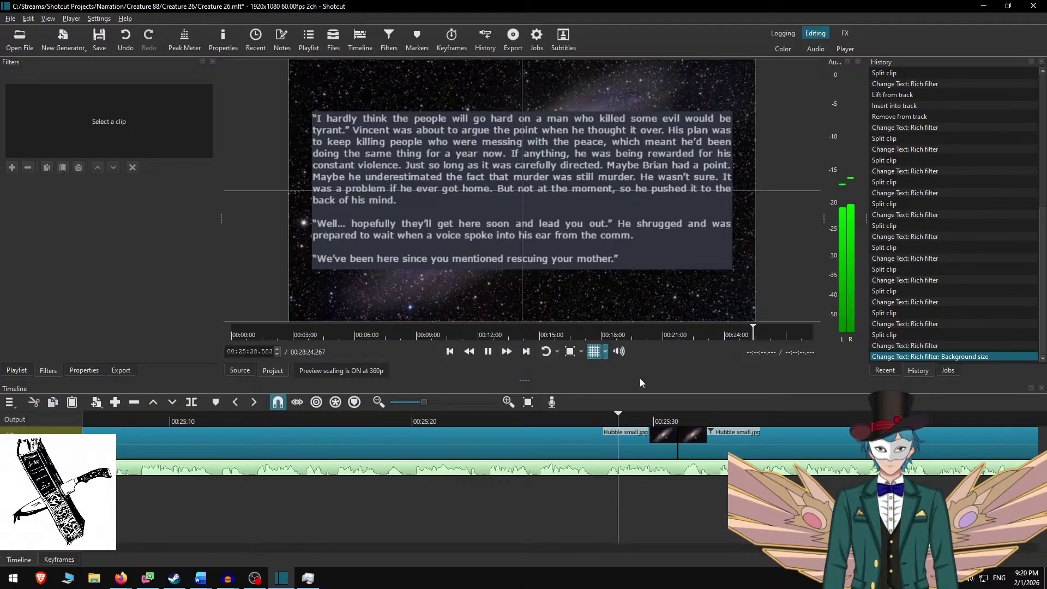
key(space)
click(698, 447)
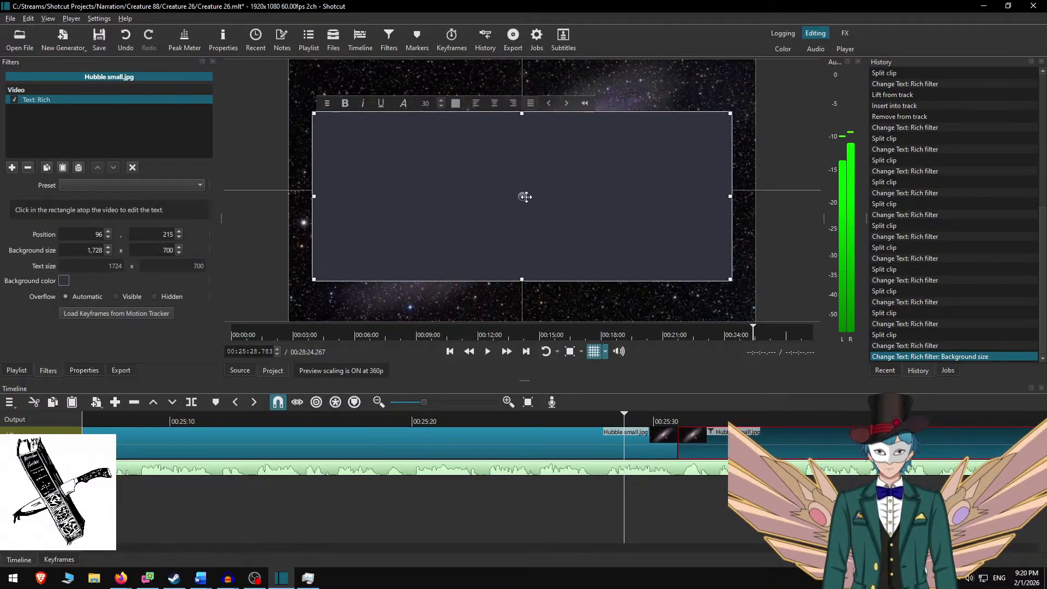
click(734, 426)
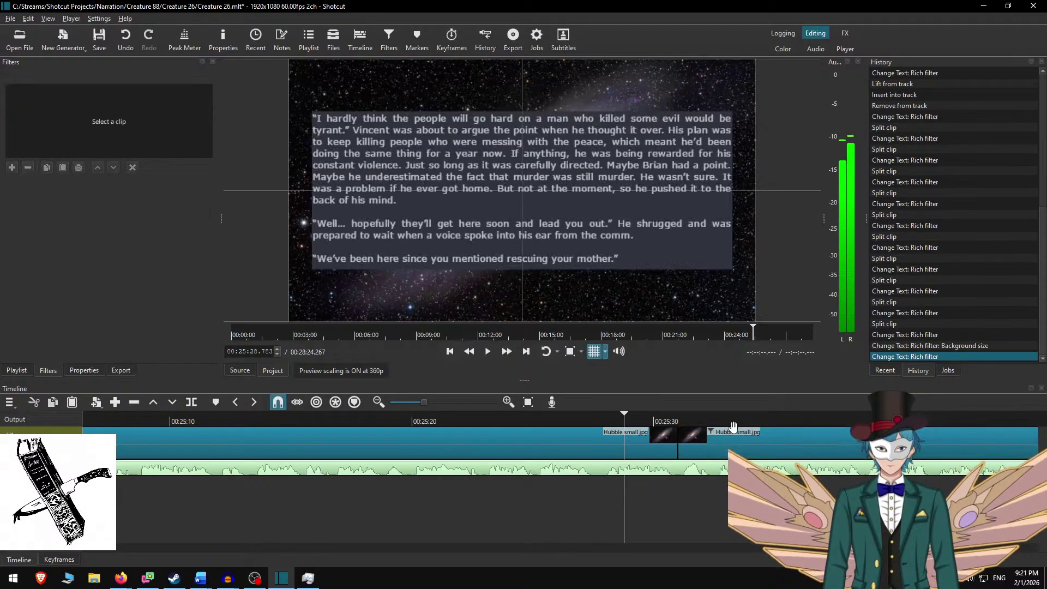
Play the caption to the end of its narration and split the Hubble small.jpg clip at 00:26:09.383.
click(488, 352)
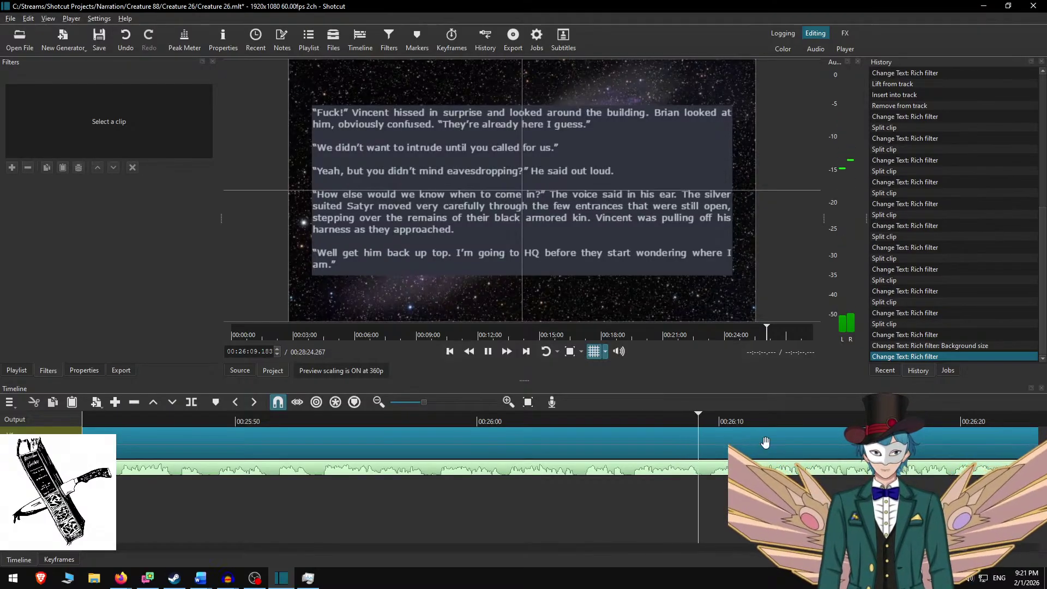
key(space)
key(s)
Select the clip after the split, delete the used passage in Word, and copy from “You don’t like the harness?” to “calling me dad” for Shotcut.
click(735, 431)
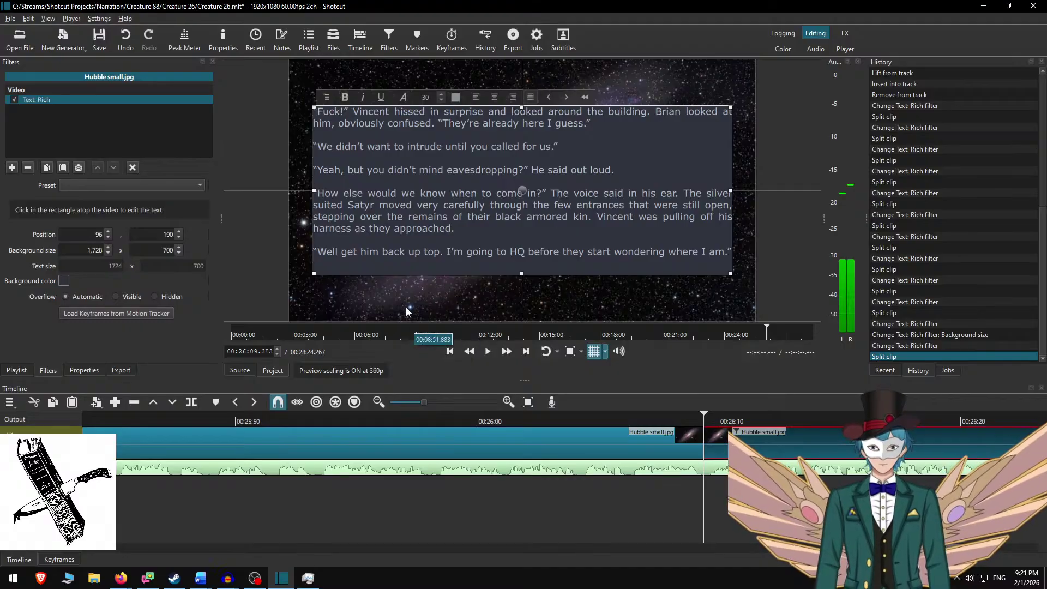
key(alt+Tab)
key(Delete)
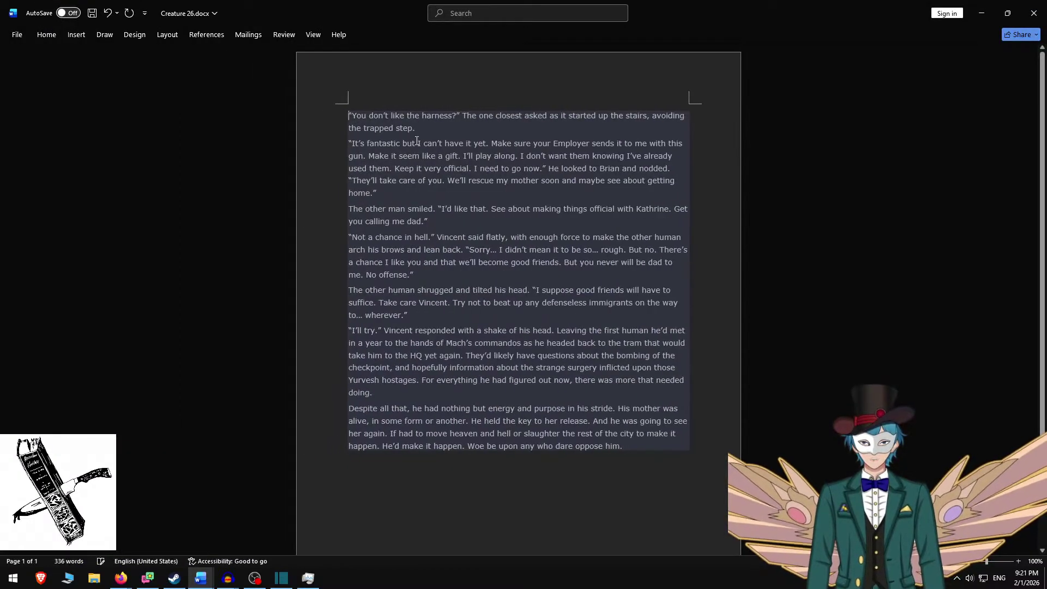
shift+click(463, 219)
key(ctrl+c)
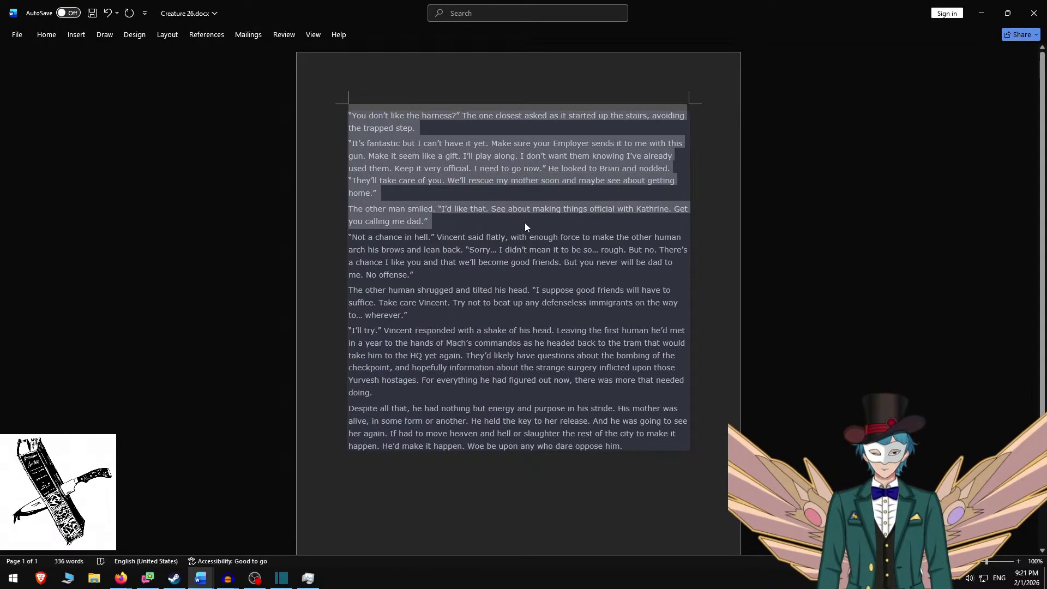
key(alt+Tab)
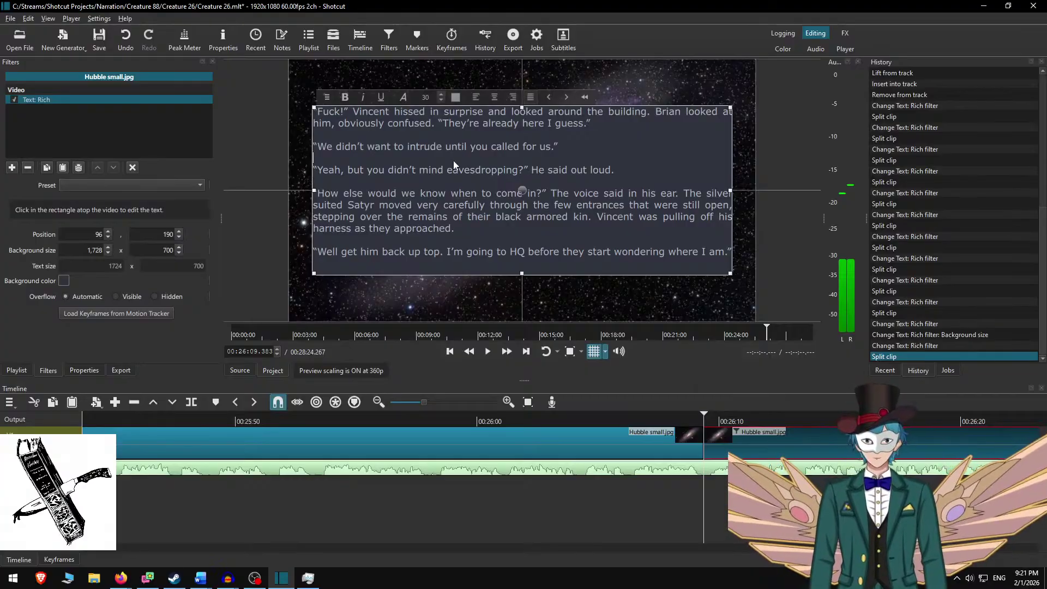
Replace the selected clip's caption with the “You don’t like the harness?” passage and separate its three paragraphs with blank lines.
key(ctrl+a)
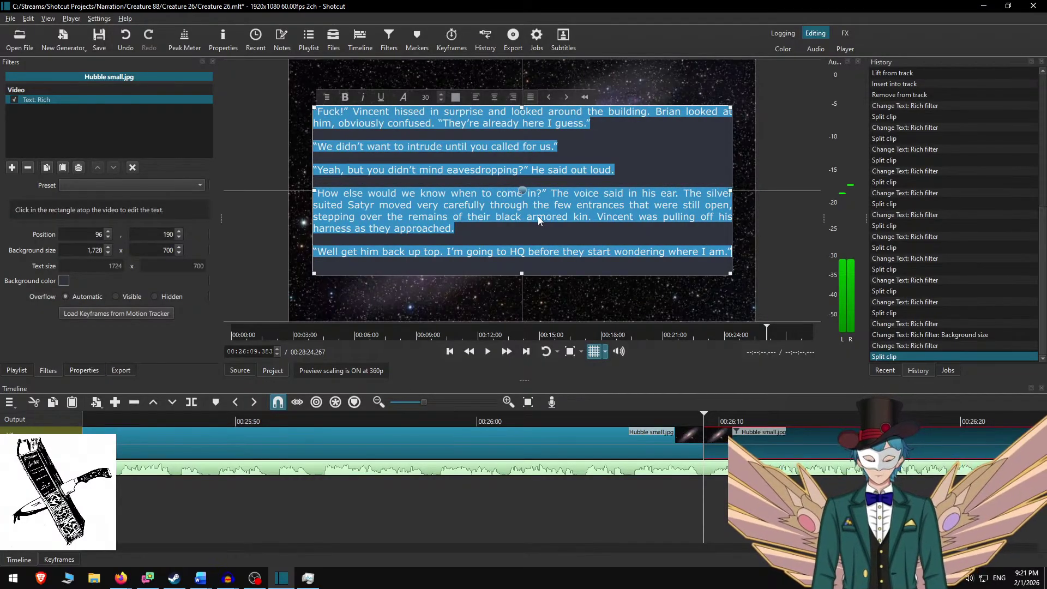
key(ctrl+v)
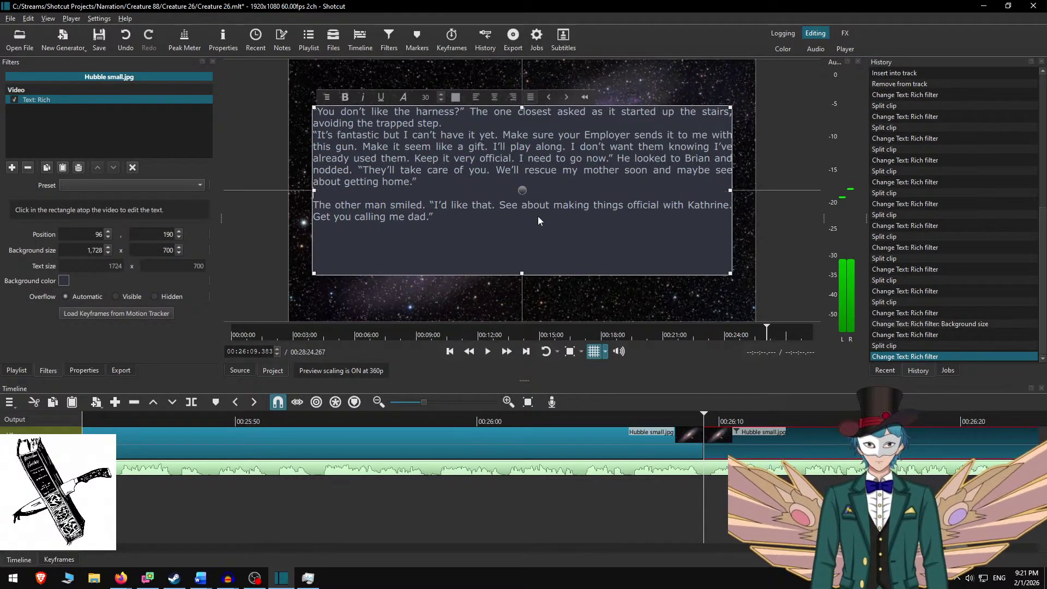
key(Return)
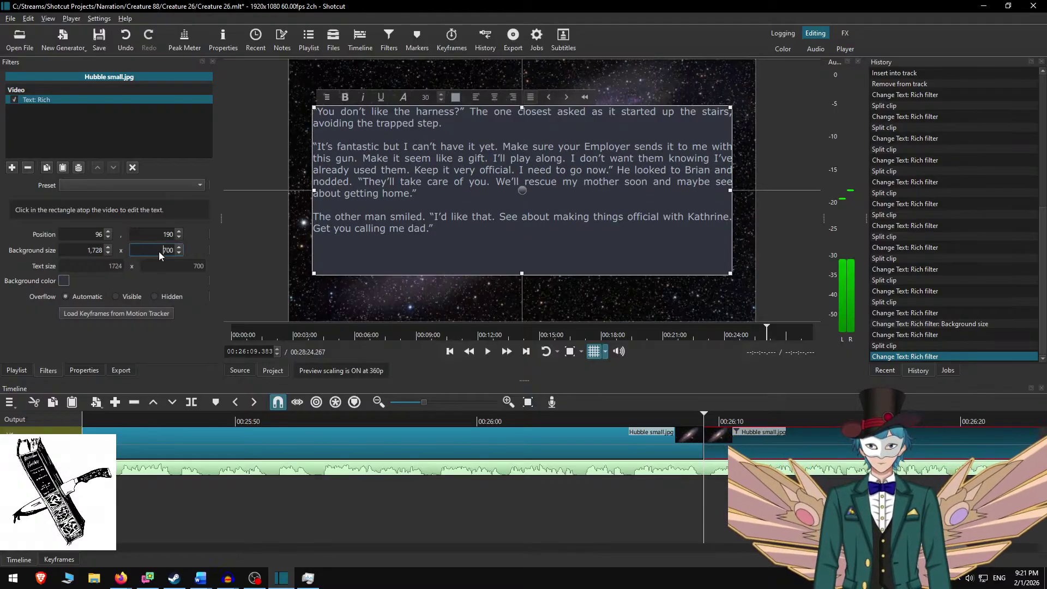
Set the caption box's background height to 550 and recentre the box vertically in the frame.
text(550)
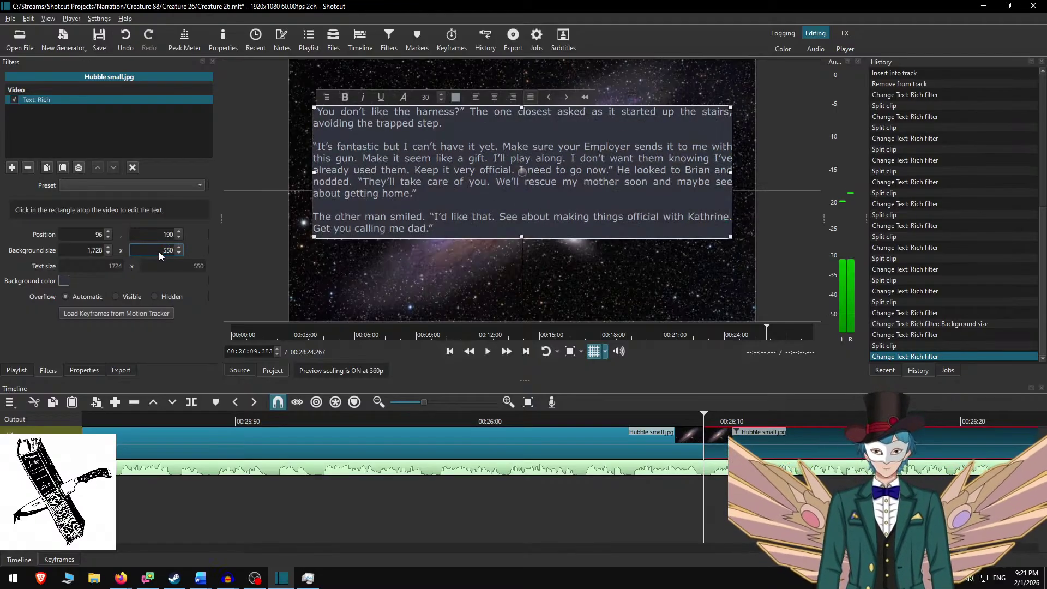
drag(523, 173, 520, 197)
click(740, 433)
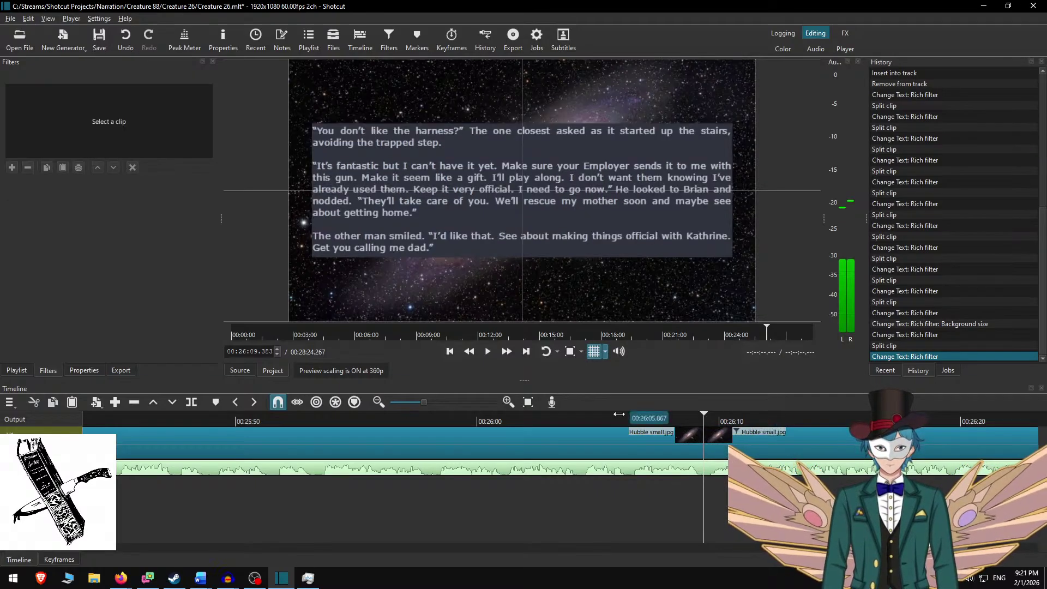
Play the “You don’t like the harness?” caption against its narration and add a comma after “It’s fantastic”.
click(619, 417)
click(507, 351)
click(507, 351)
click(510, 347)
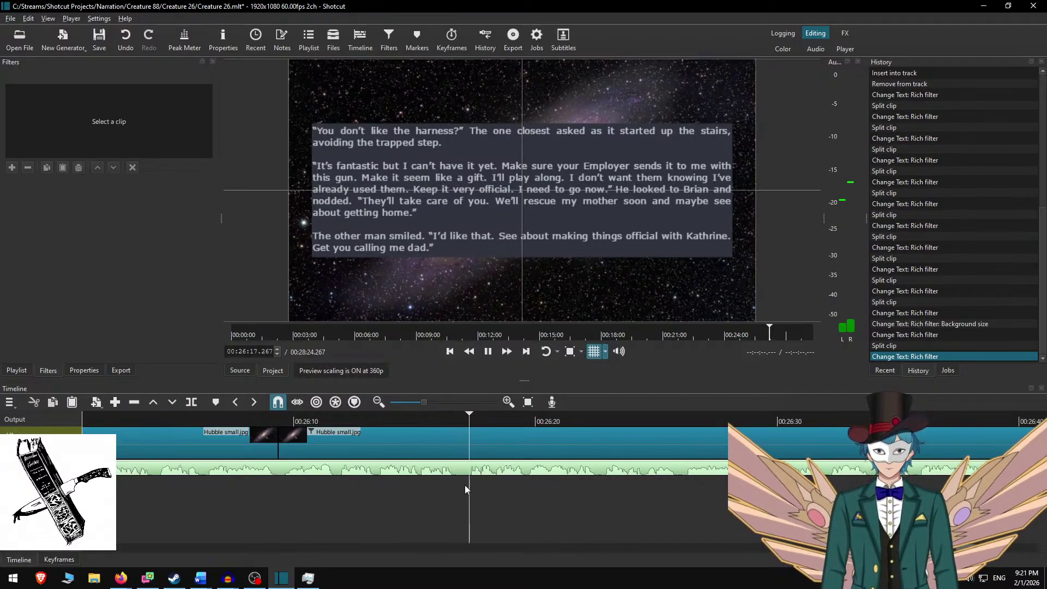
key(space)
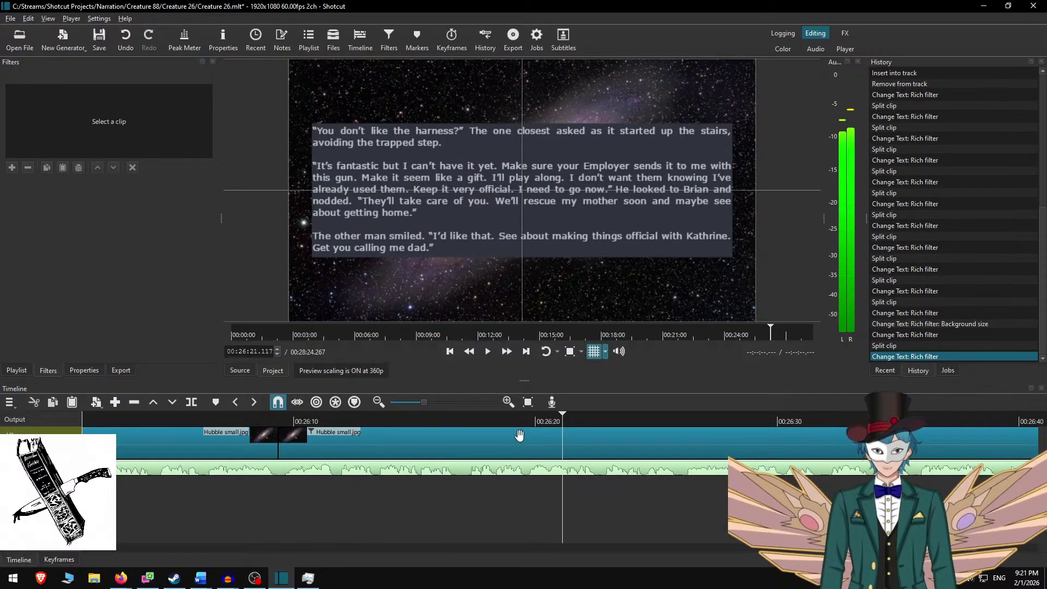
click(509, 453)
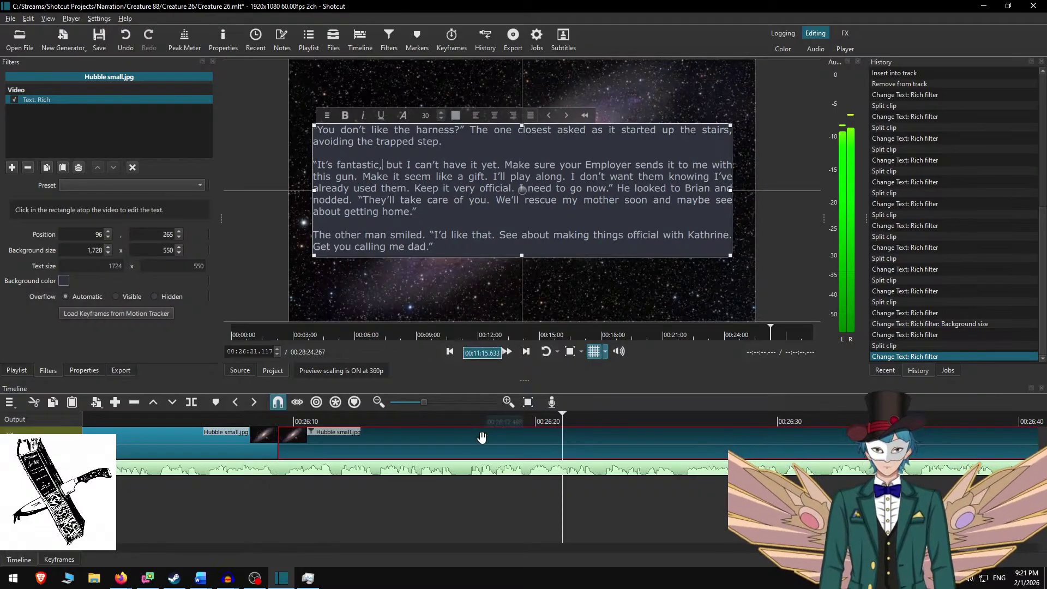
Play on to the end of the caption's narration and split the Hubble small.jpg clip at 00:26:46.983.
click(409, 418)
key(space)
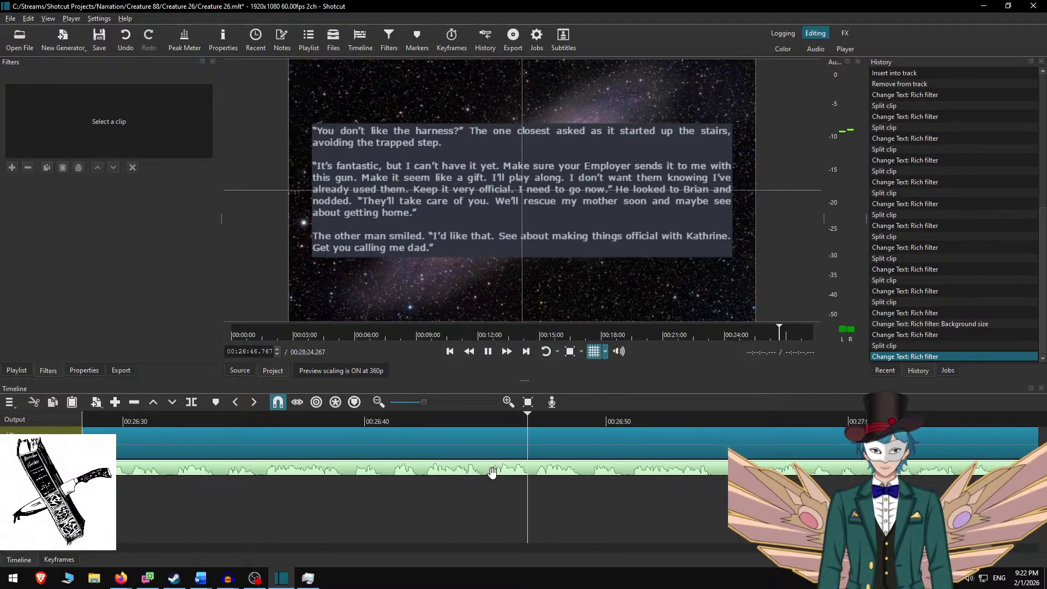
key(space)
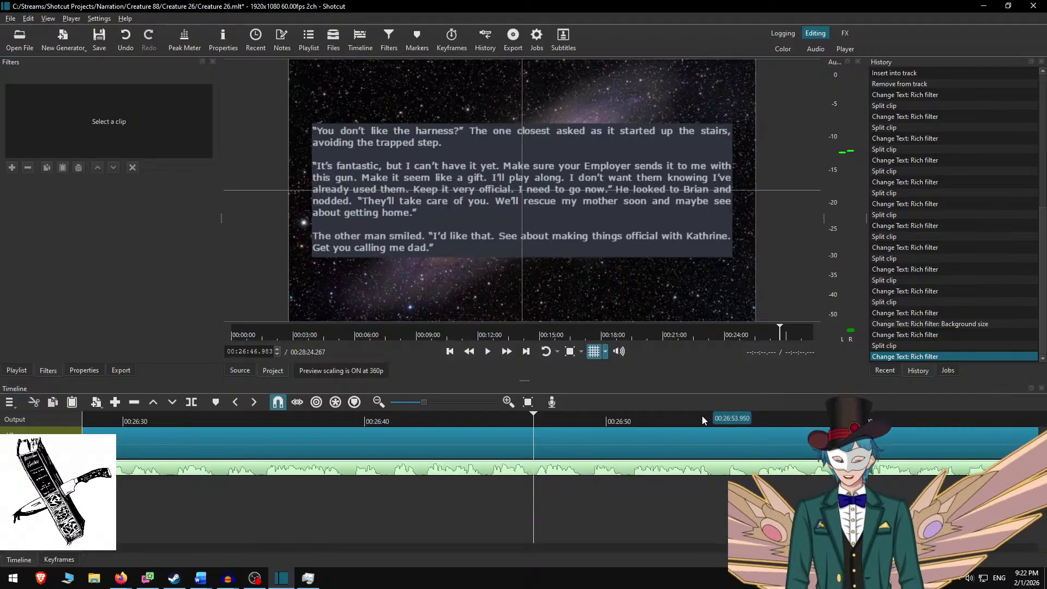
key(s)
click(562, 434)
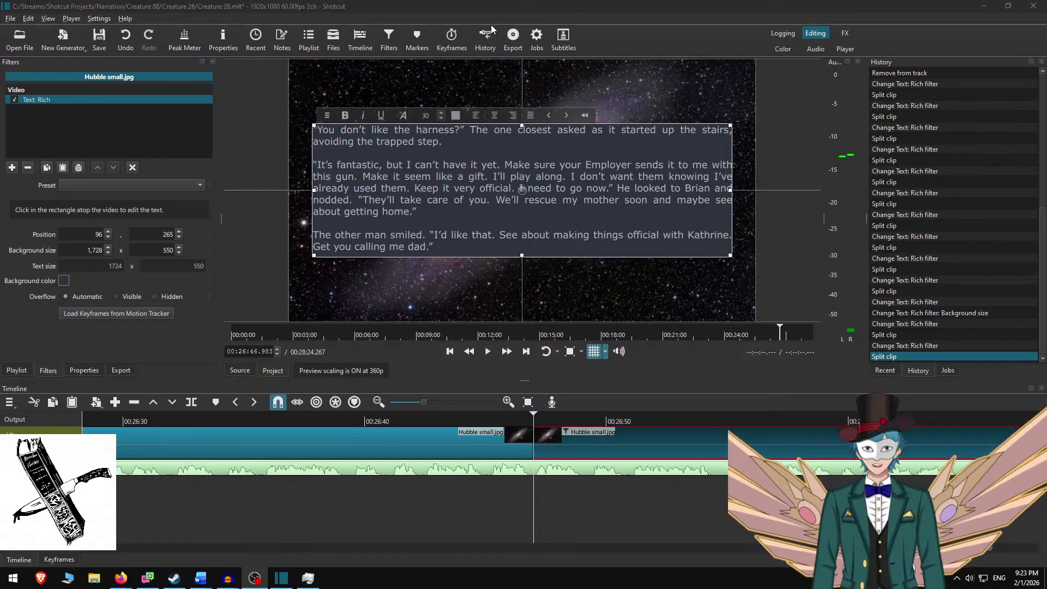
Play across the split at 00:26:46.983 to check its timing against the narration.
click(542, 434)
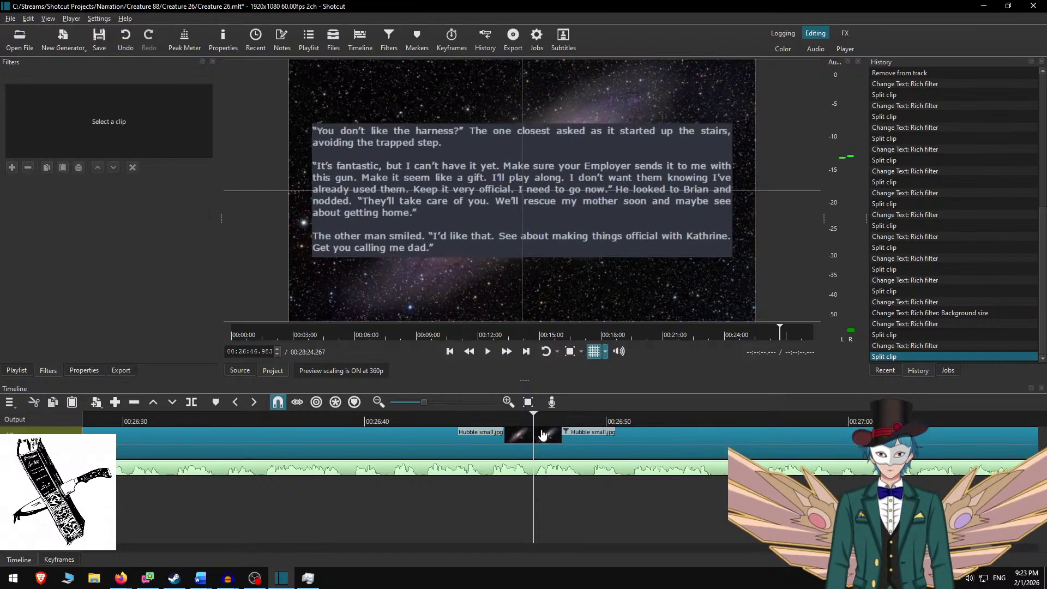
click(508, 352)
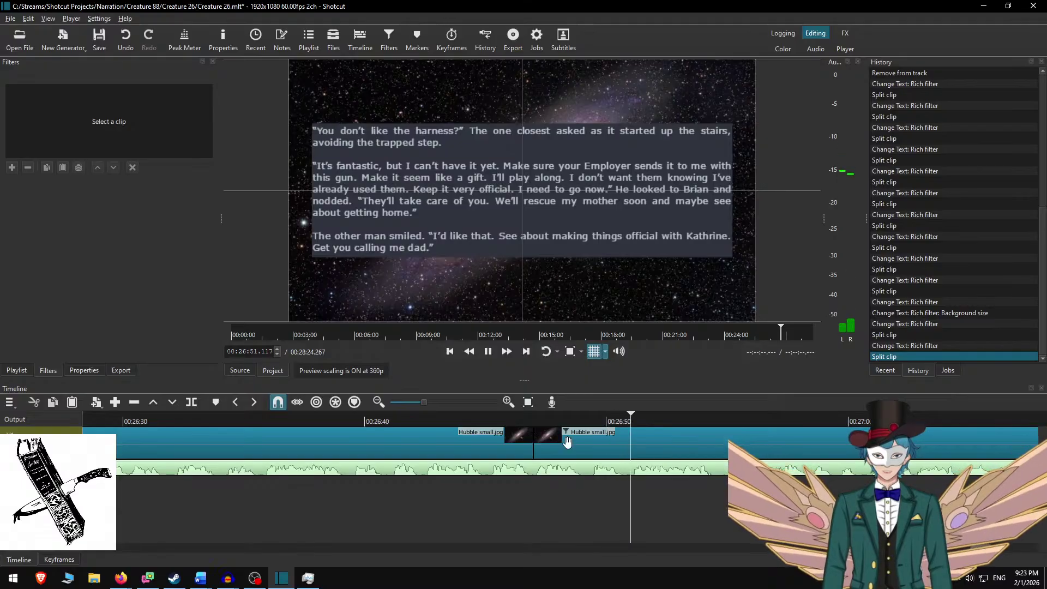
click(486, 419)
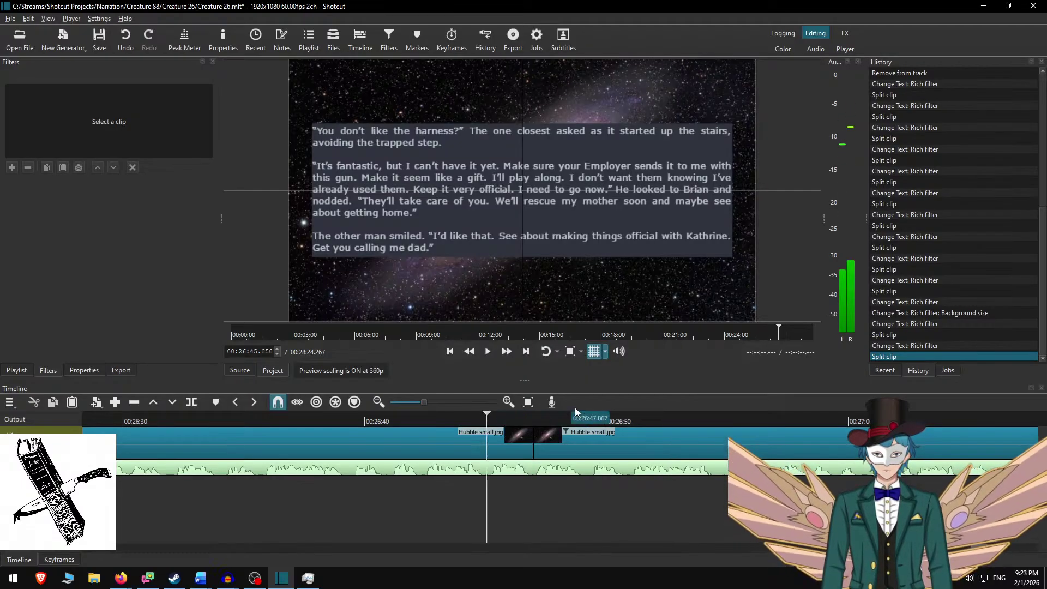
click(544, 418)
Select the clip after the split, delete the used passage in Word, and copy from “Not a chance in hell.” to “wherever.”.
click(558, 448)
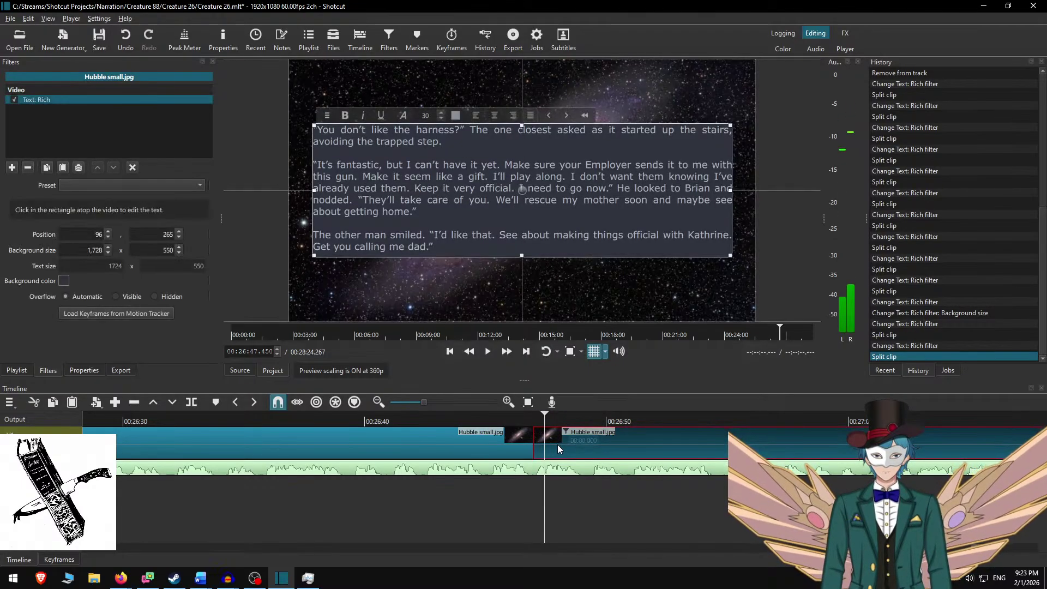
key(alt+Tab)
key(alt+Tab)
key(alt+Tab)
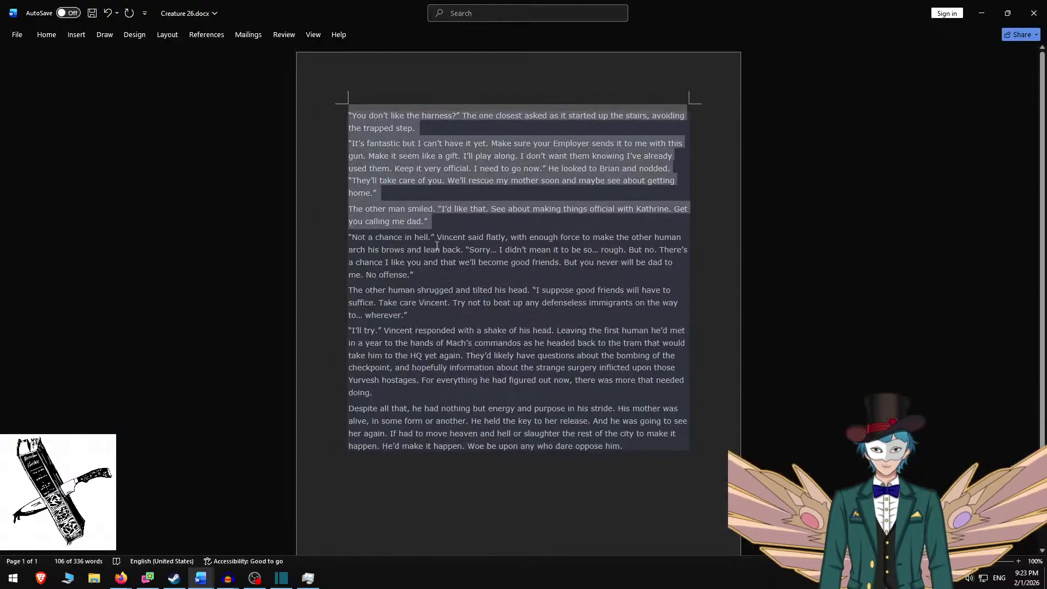
key(Delete)
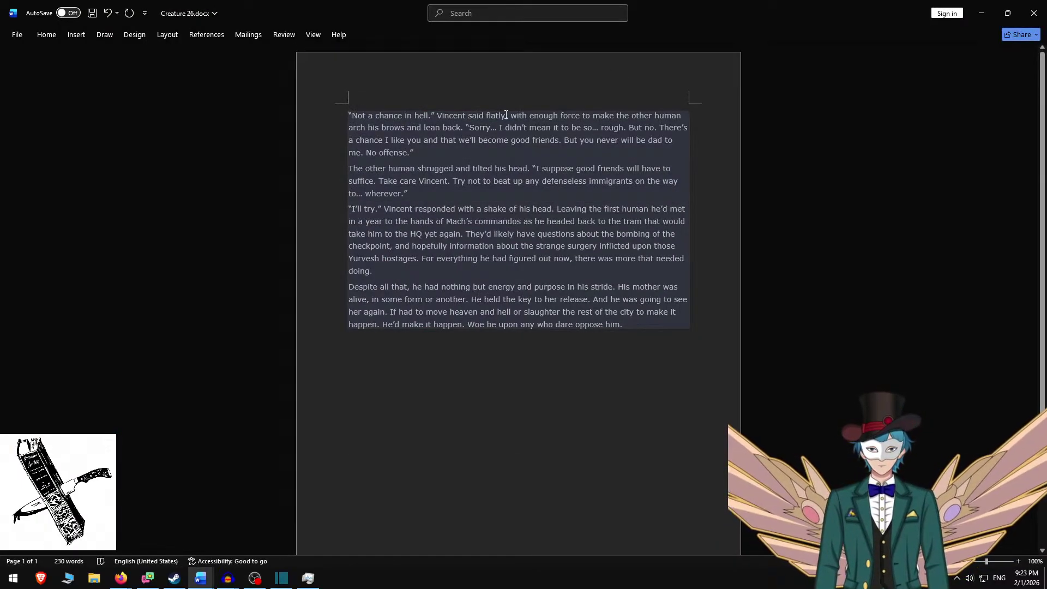
key(ctrl+a)
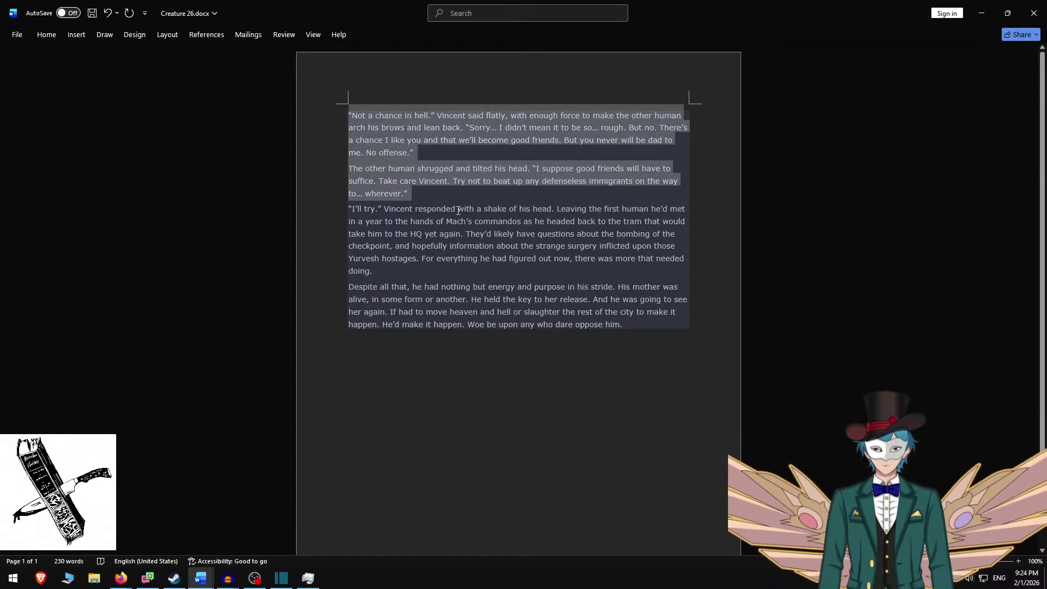
In Shotcut, replace the selected clip's caption with the “Not a chance in hell” passage and separate its two paragraphs with a blank line.
key(alt+Tab)
key(ctrl+a)
text("Not a chance in hell." Vincent said flatly, with enough force to make the other human arch his brows and lean back. "Sorry… I didn’t mean it to be so… rough. But no. There’s a chance I like you and that we’ll become good friends. But you never will be dad to me. No offense." The other human shrugged and tilted his head. "I suppose good friends will have to suffice. Take care Vincent. Try not to beat up any defenseless immigrants on the way to… wherever.")
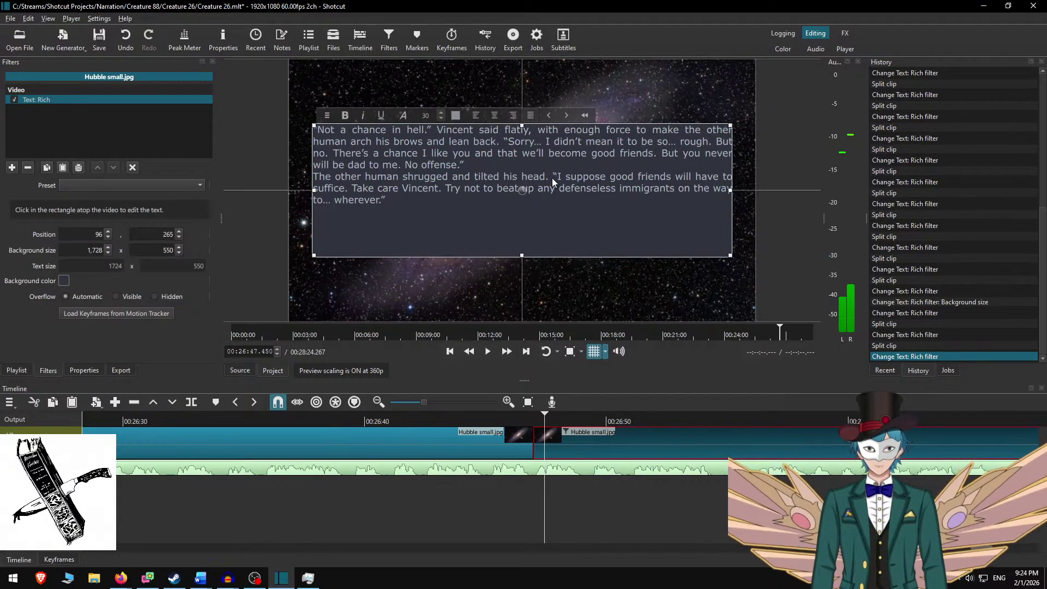
key(Return)
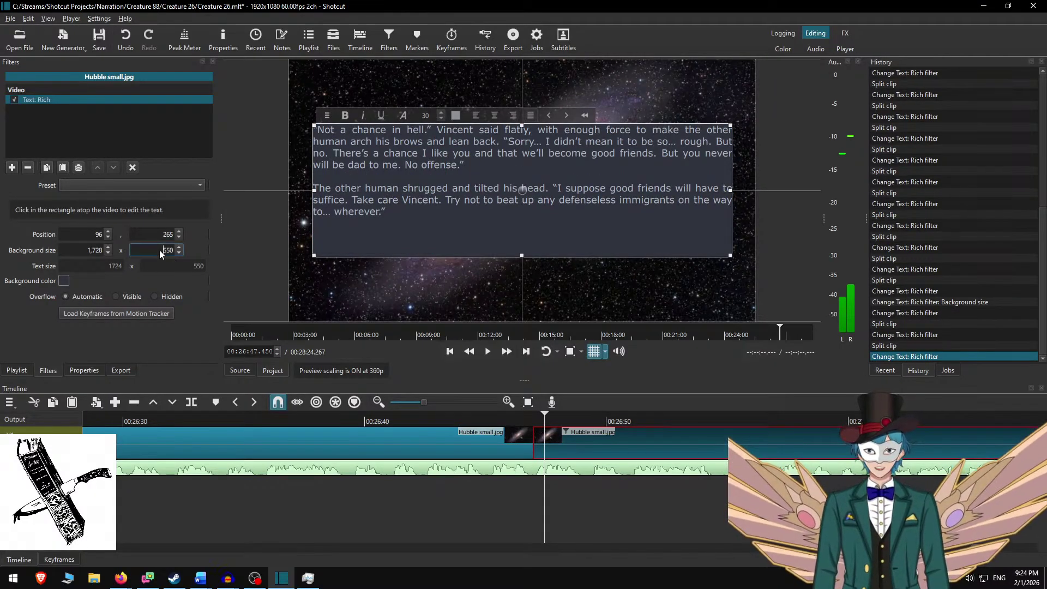
Set the caption box's background height to 400 and recentre the box vertically in the frame.
click(174, 250)
text(4)
key(Delete)
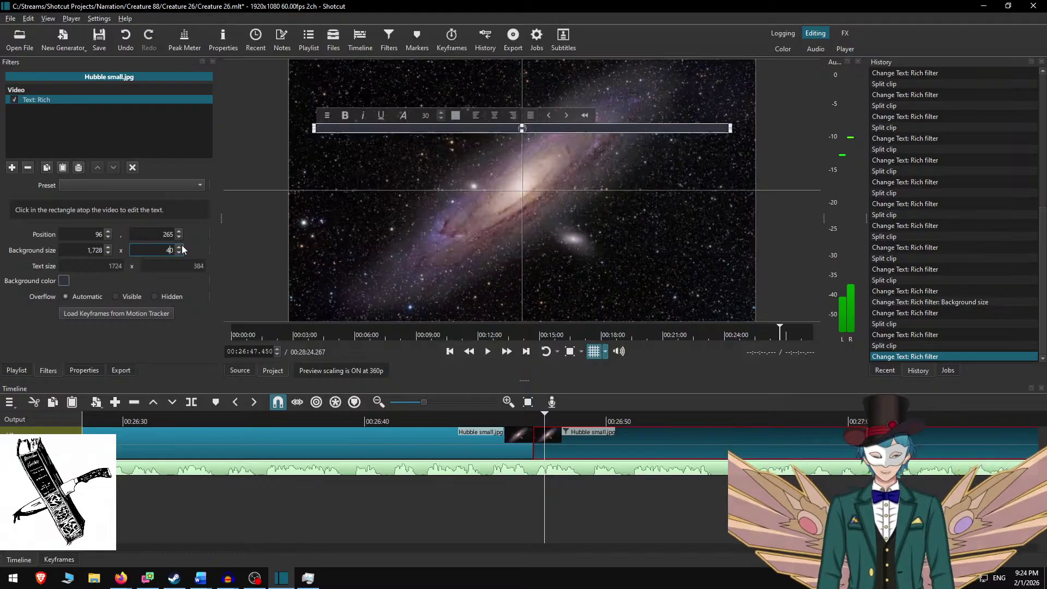
text(0)
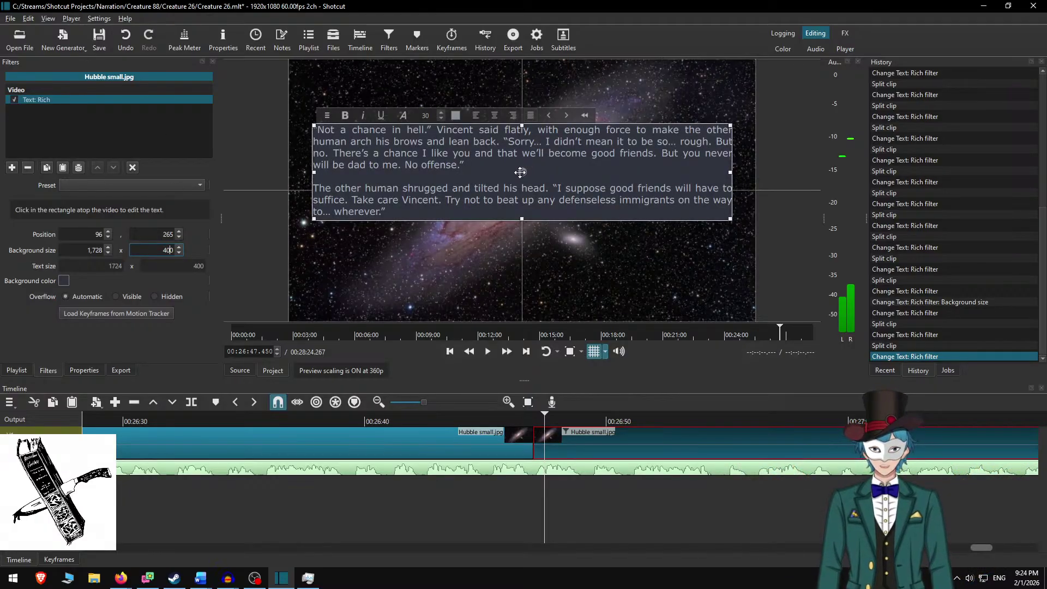
drag(524, 184, 524, 203)
click(558, 443)
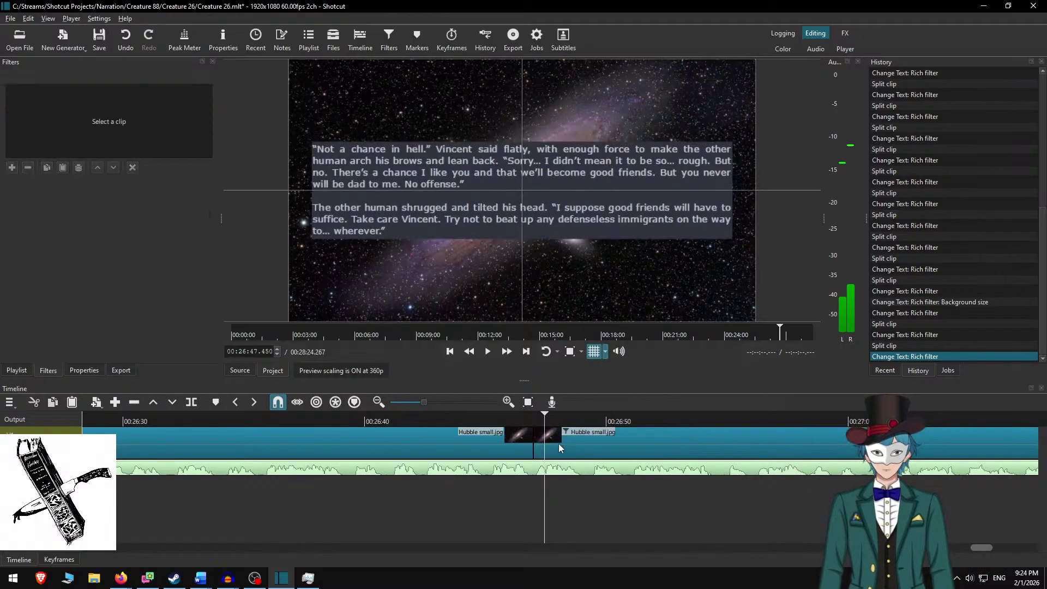
Play the “Not a chance in hell” caption through its narration and split the Hubble small.jpg clip at 00:27:19.683.
click(465, 414)
click(488, 351)
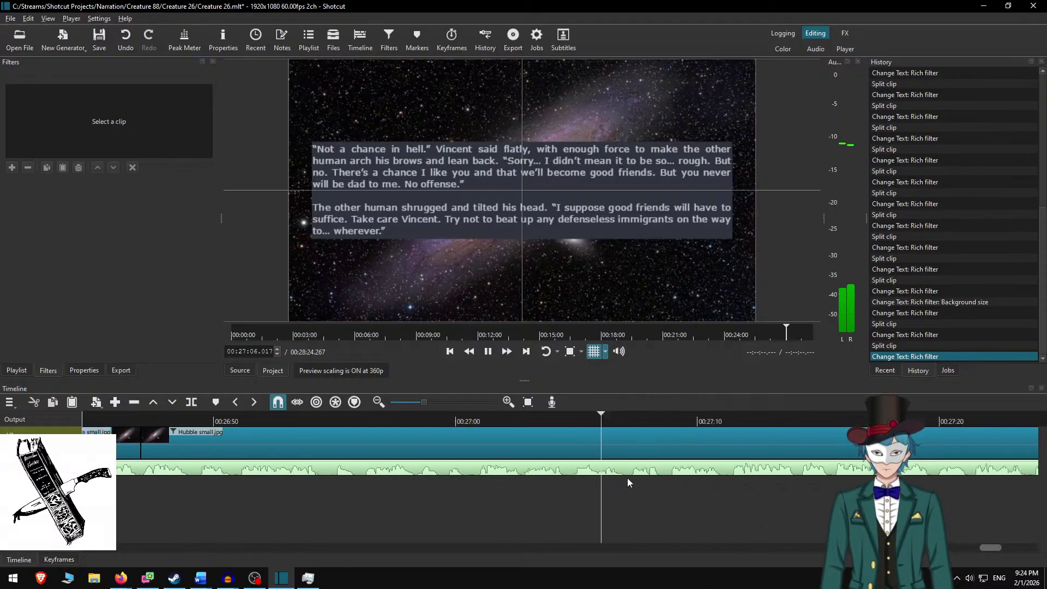
scroll(609, 472, right, 5)
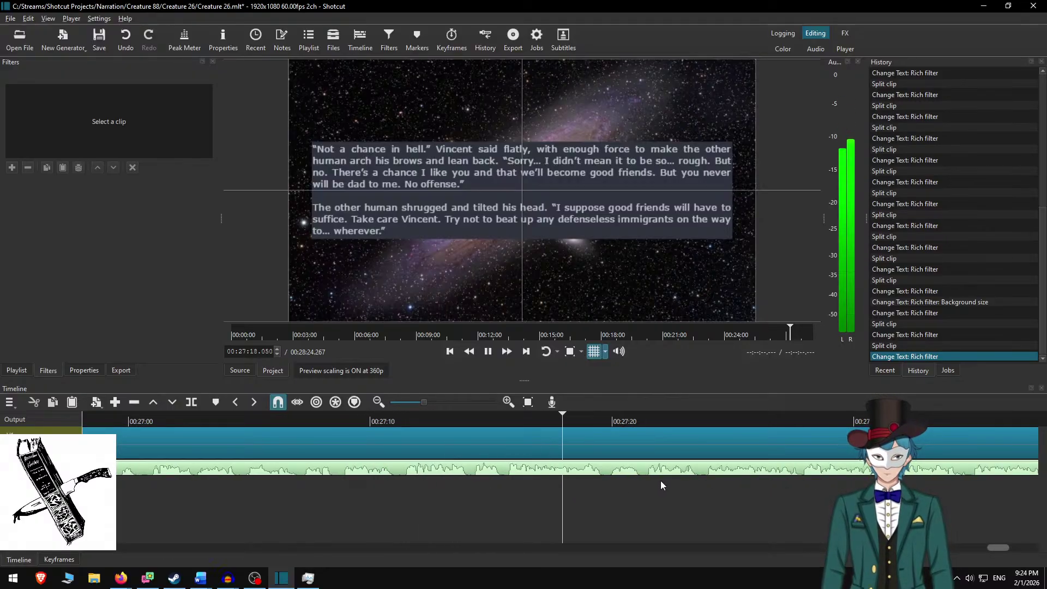
key(space)
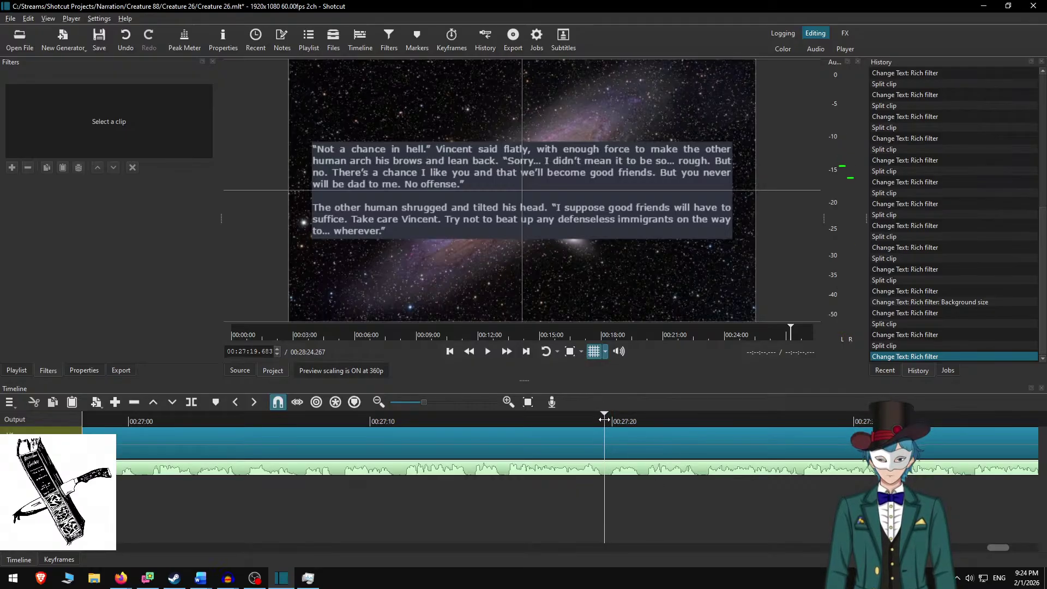
key(s)
Select the clip after the split, delete the used passage in Word, and copy all the remaining text from “I’ll try.” onward.
click(622, 439)
key(alt+Tab)
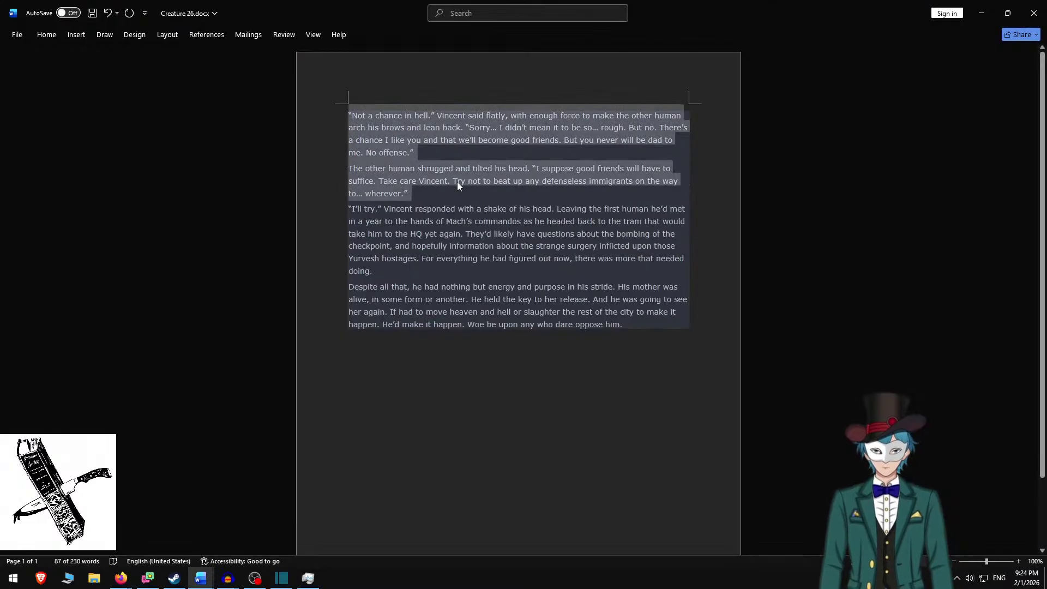
key(Delete)
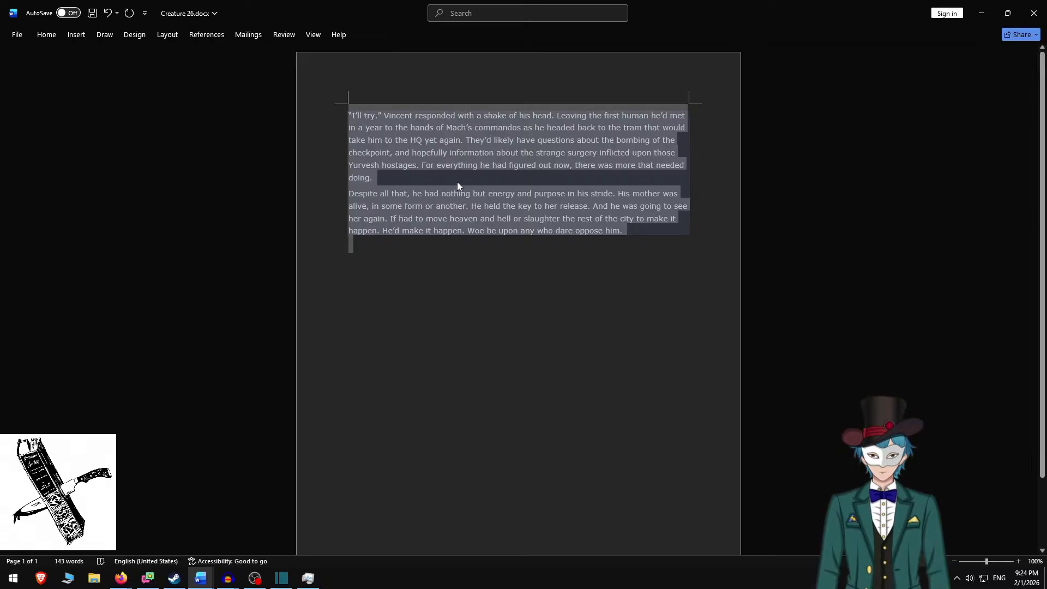
In Shotcut, replace the caption with the “I’ll try” passage, remove the trailing empty lines, and put a blank line between its two paragraphs.
key(alt+Tab)
key(ctrl+a)
text("I’ll try." Vincent responded with a shake of his head. Leaving the first human he’d met in a year to the hands of Mach’s commandos as he headed back to the tram that would take him to the HQ yet again. They’d likely have questions about the bombing of the checkpoint, and hopefully information about the strange surgery inflicted upon those Yurvesh hostages. For everything he had figured out now, there was more that needed doing. Despite all that, he had nothing but energy and purpose in his stride. His mother was alive, in some form or another. He held the key to her release. And he was going to see her again. If had to move heaven and hell or slaughter the rest of the city to make it happen. He’d make it happen. Woe be upon any who dare oppose him.)
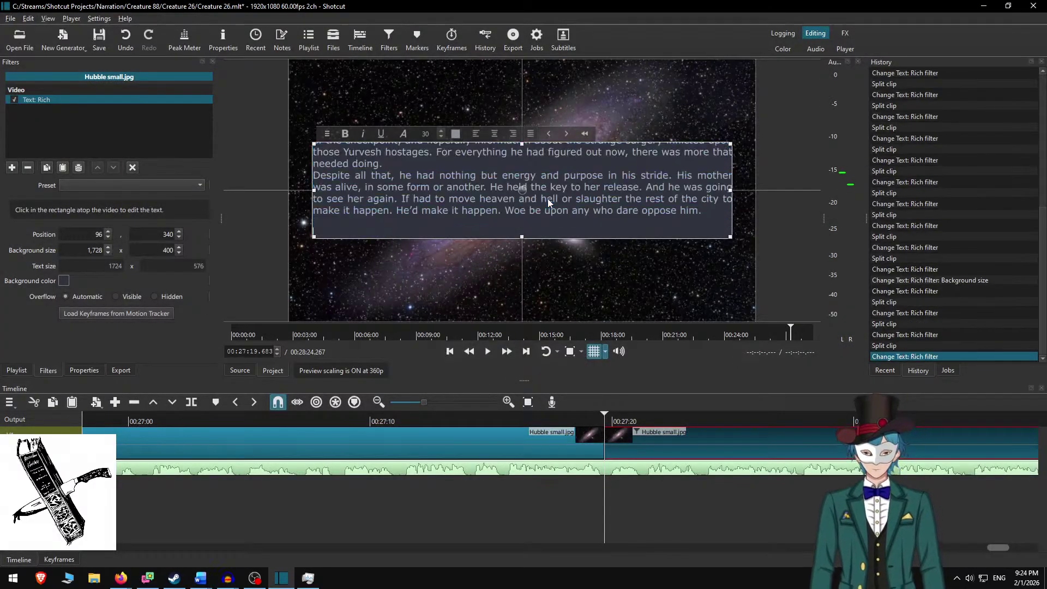
key(BackSpace)
key(BackSpace)
key(Up)
key(Up)
key(Up)
key(Up)
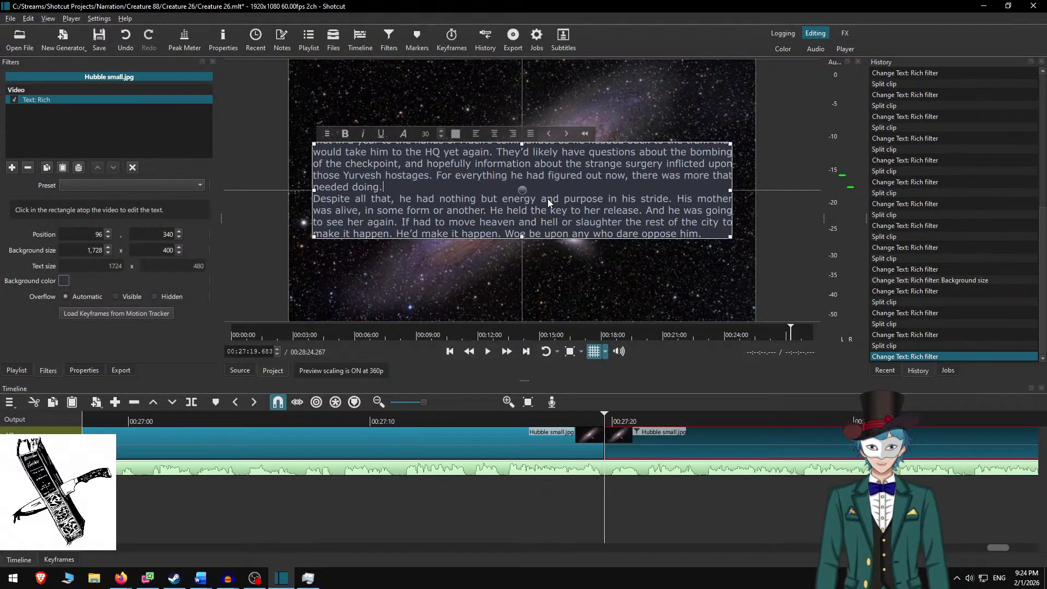
key(Return)
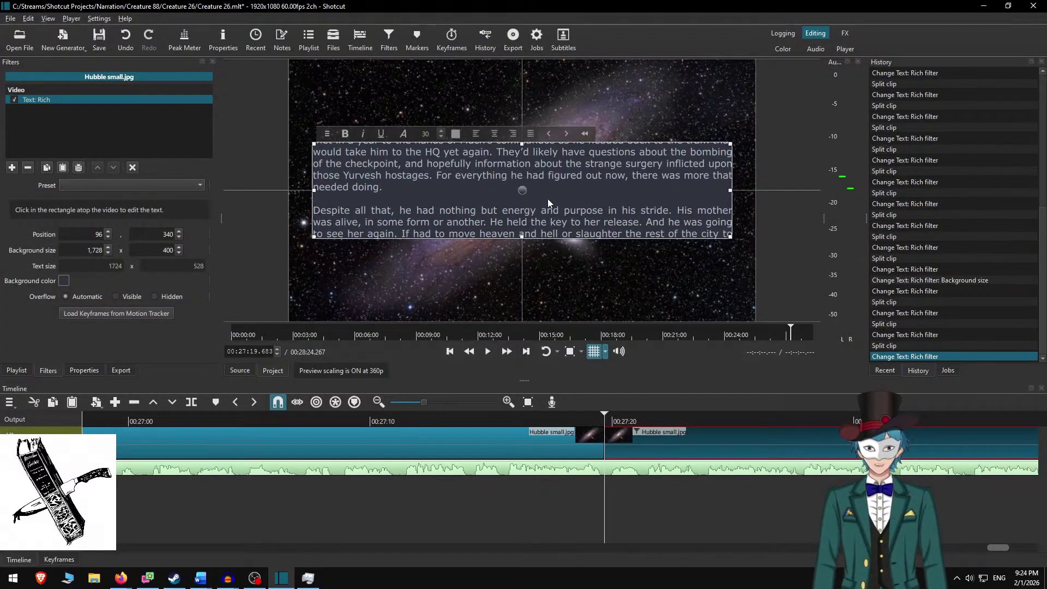
Set the “I’ll try” caption box's background height to 550 and move the box back to the vertical centre.
double_click(171, 250)
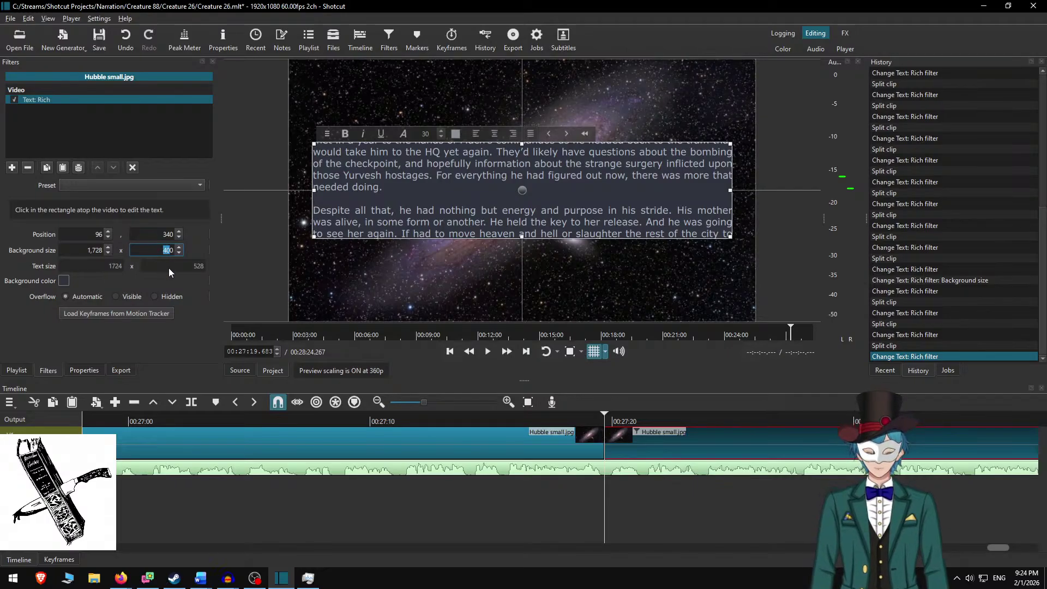
text(550)
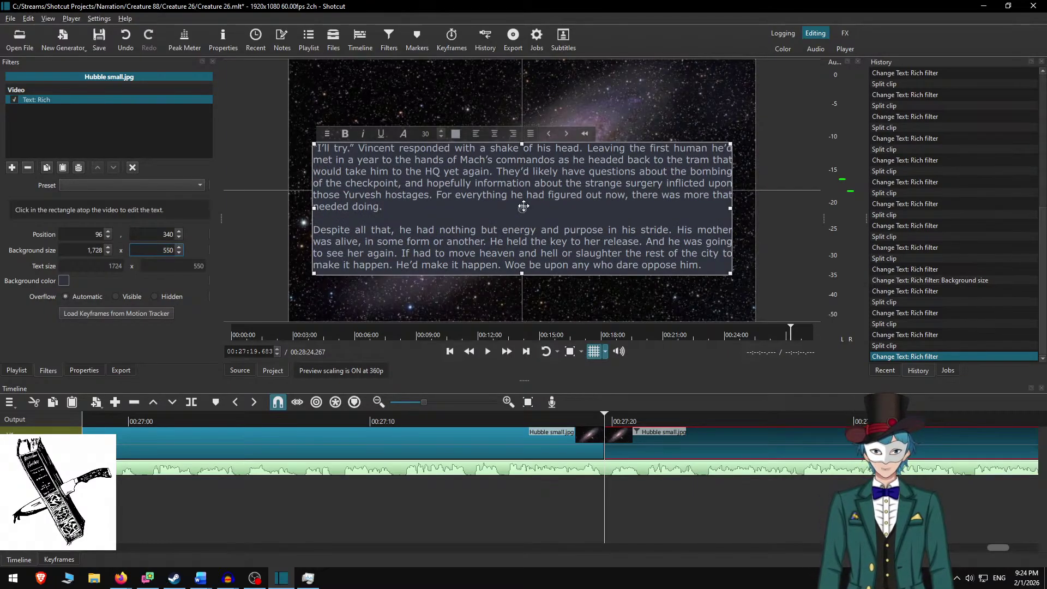
drag(523, 206, 524, 188)
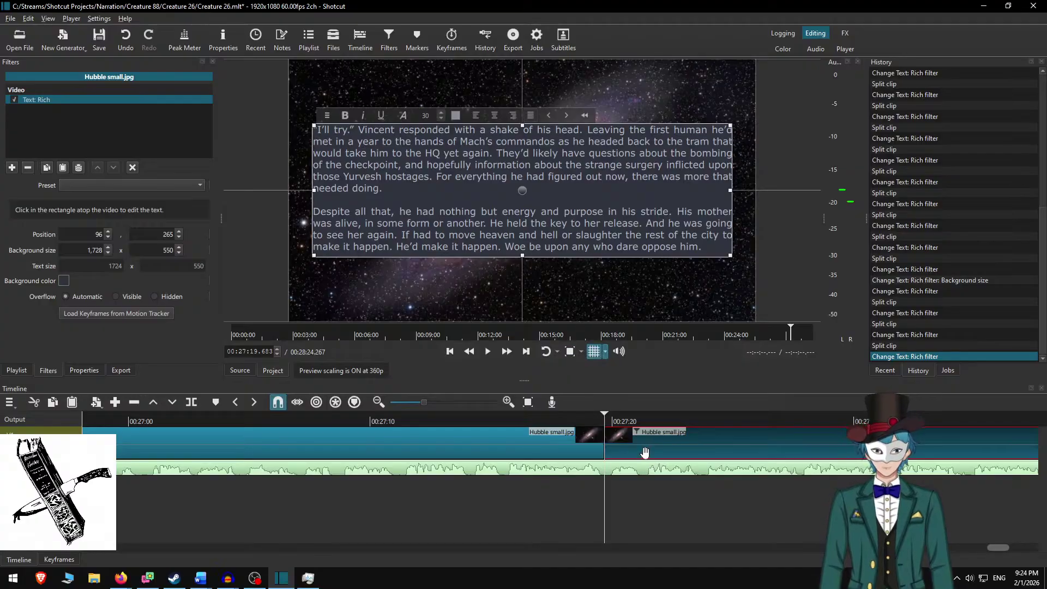
click(642, 449)
Play the final caption to the end of the narration and set its background height to 600 so the last line fits.
click(534, 420)
click(508, 353)
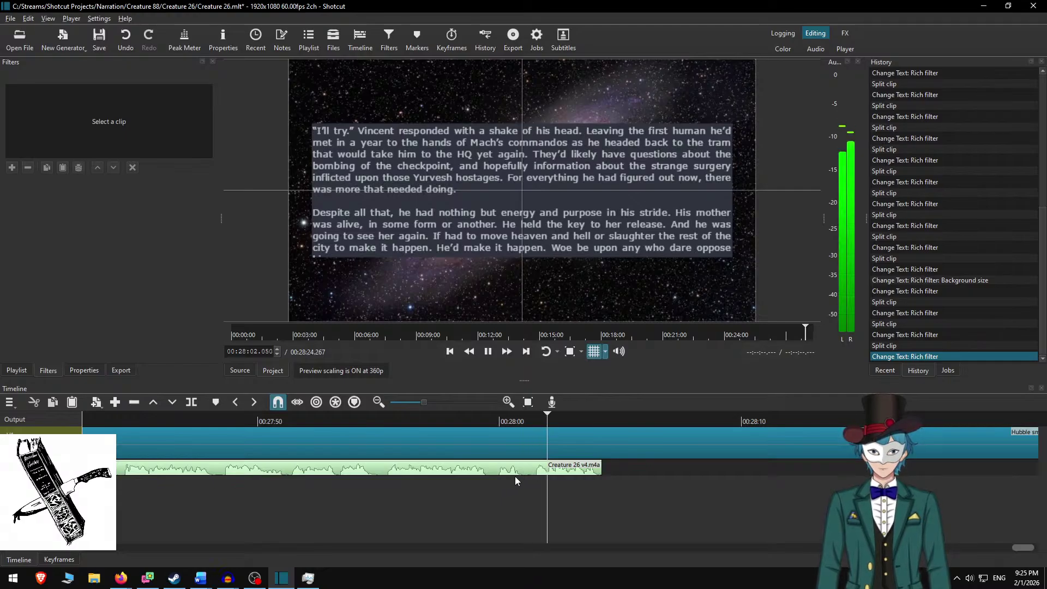
key(space)
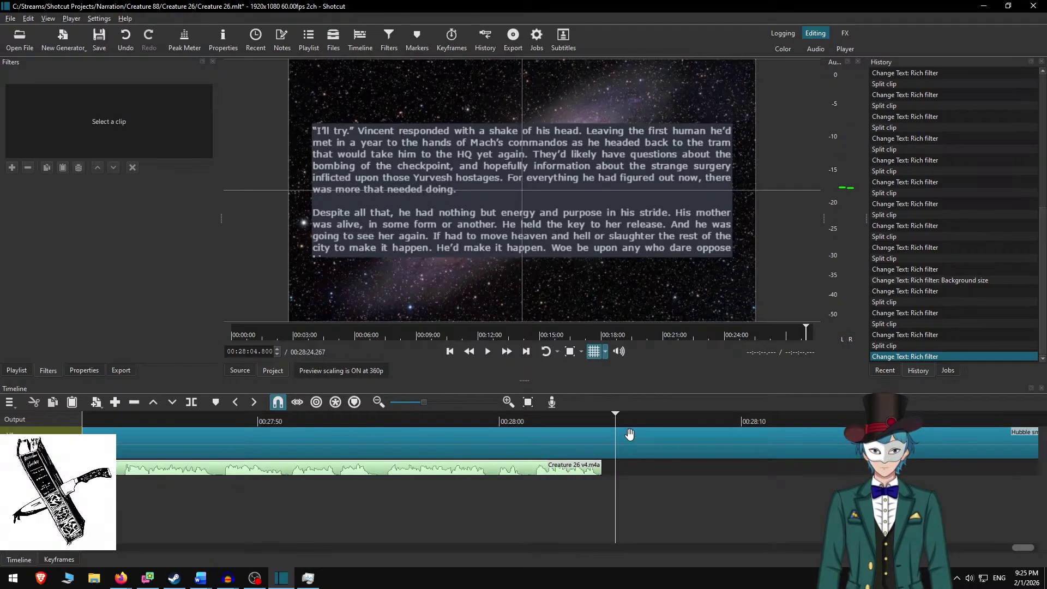
click(569, 441)
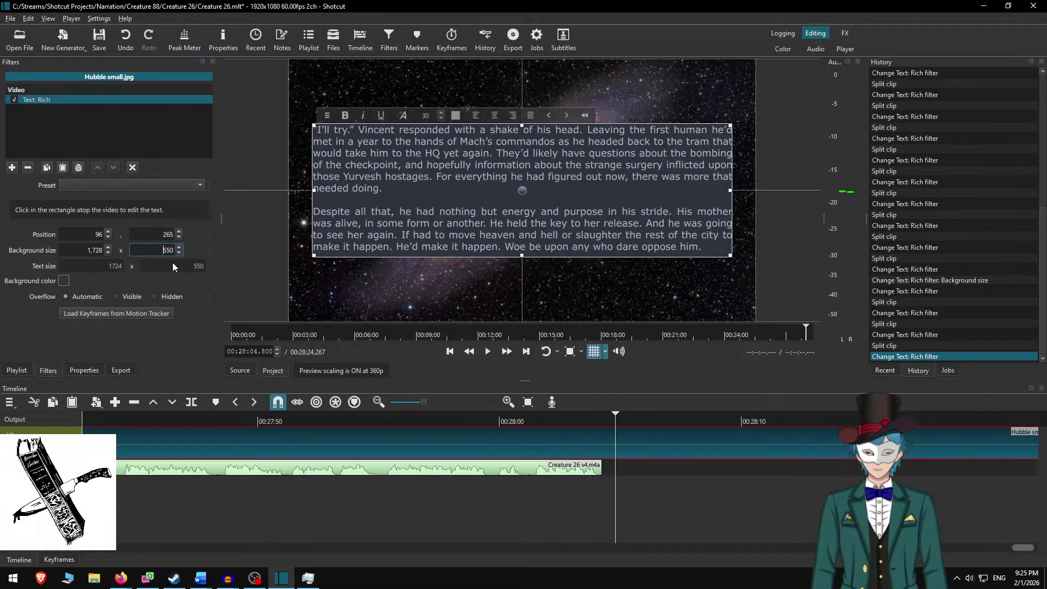
text(600)
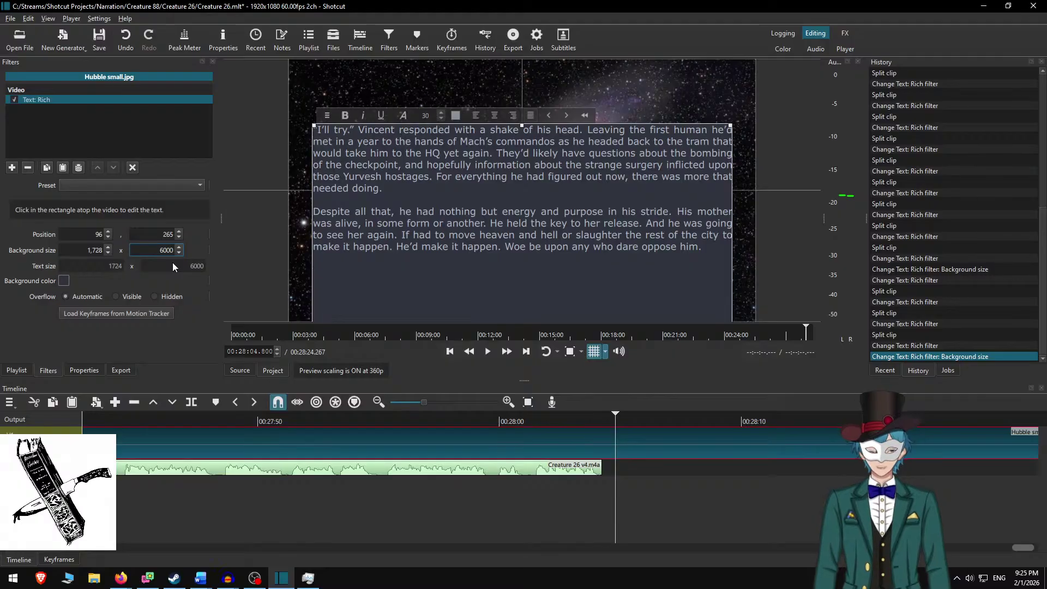
click(590, 428)
Split the Hubble small.jpg clip where the Creature 26 v4.m4a audio ends, at 00:28:04.267.
click(570, 418)
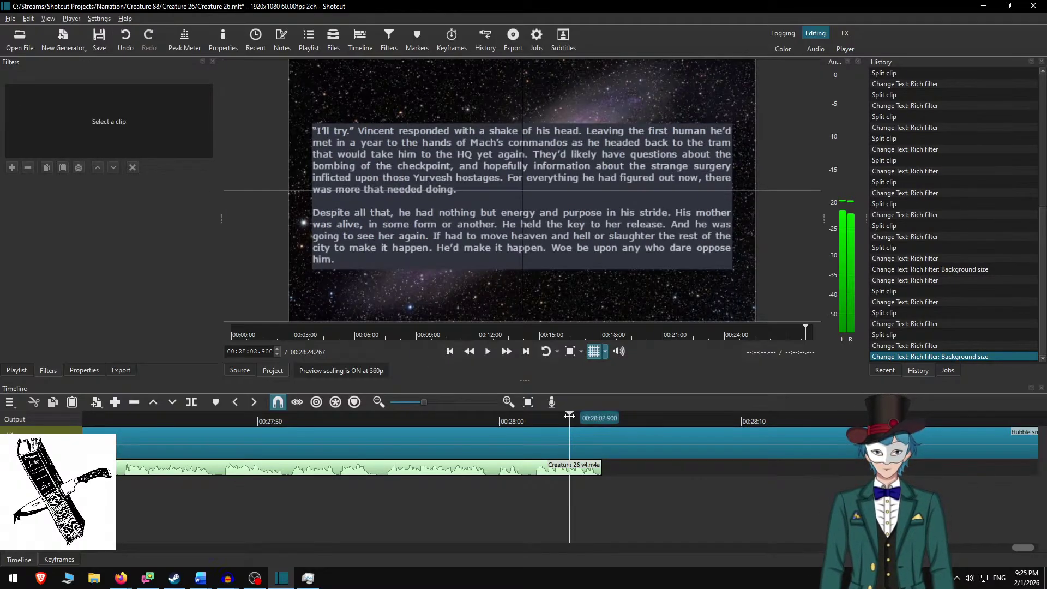
key(alt+Right)
key(s)
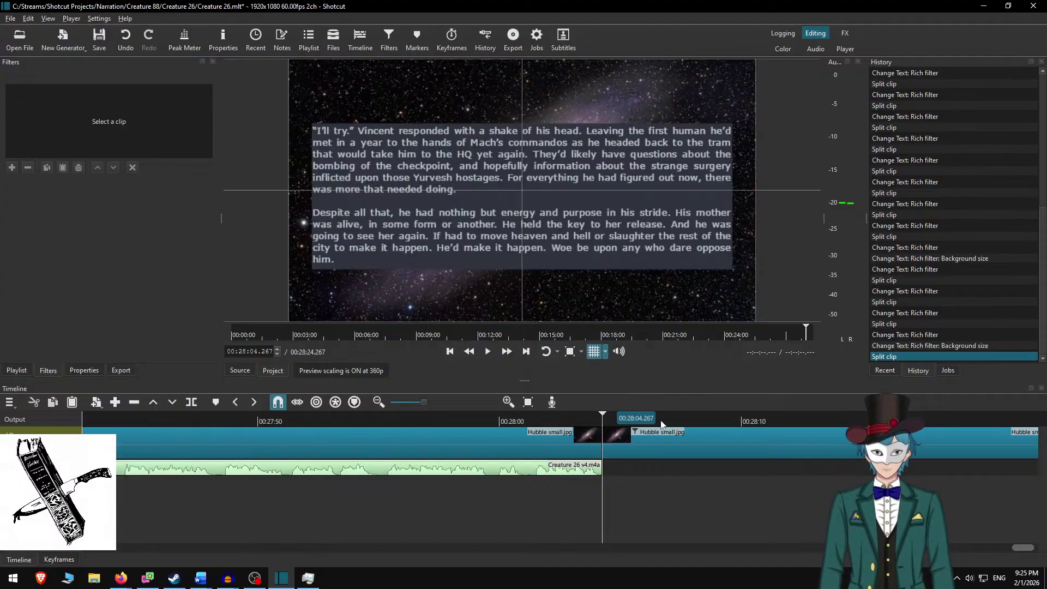
Remove the Text: Rich filter from the Hubble small.jpg clip after the narration's end and save the project.
click(657, 435)
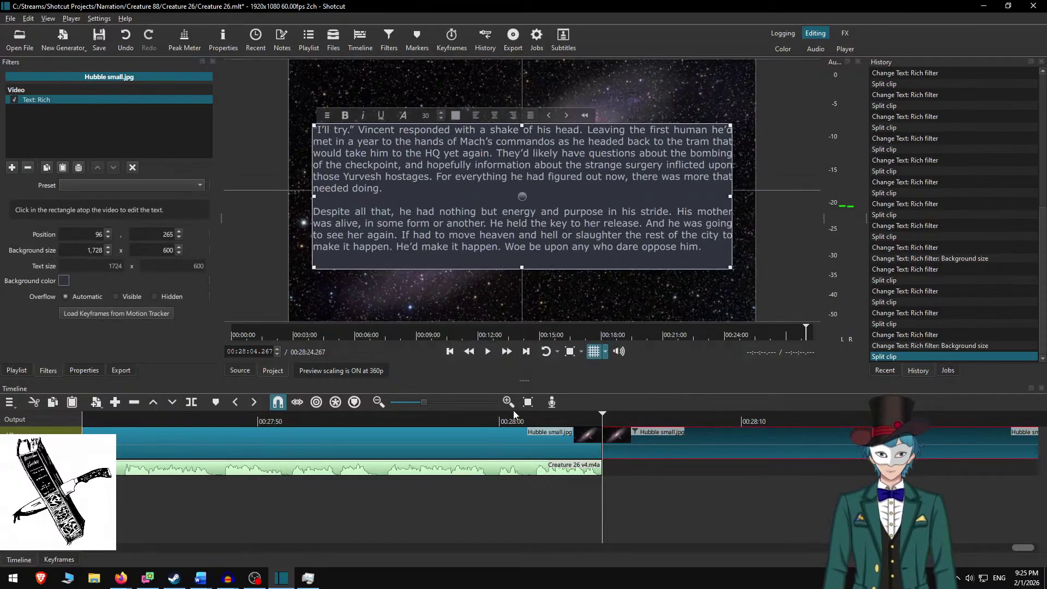
click(26, 168)
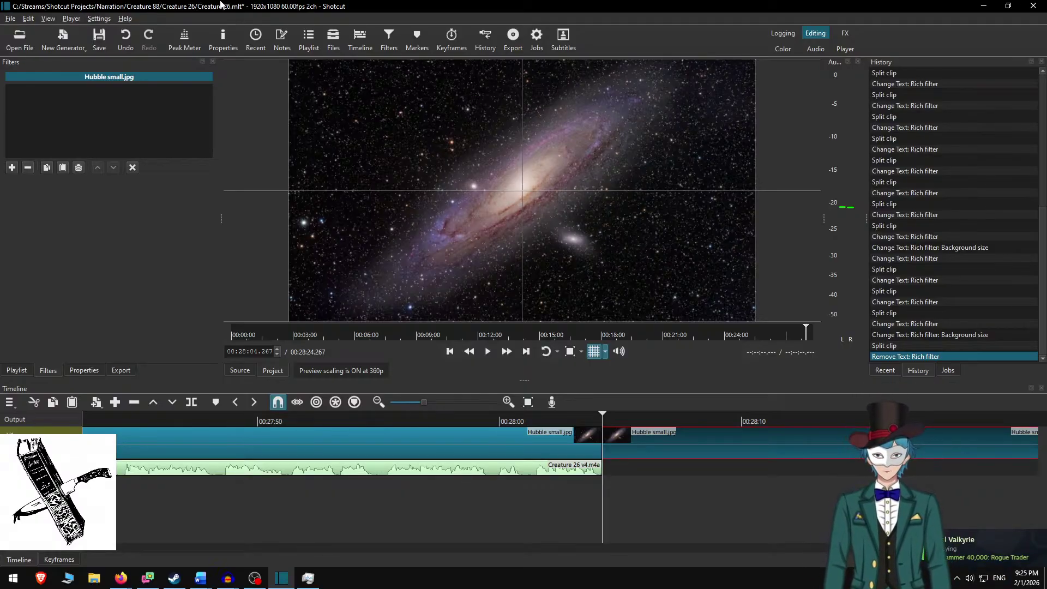
key(ctrl+s)
Export the video as Creature 26.mp4 into the Creature 26 folder of Narration\Memories of Creature 88 on drive C.
key(ctrl+e)
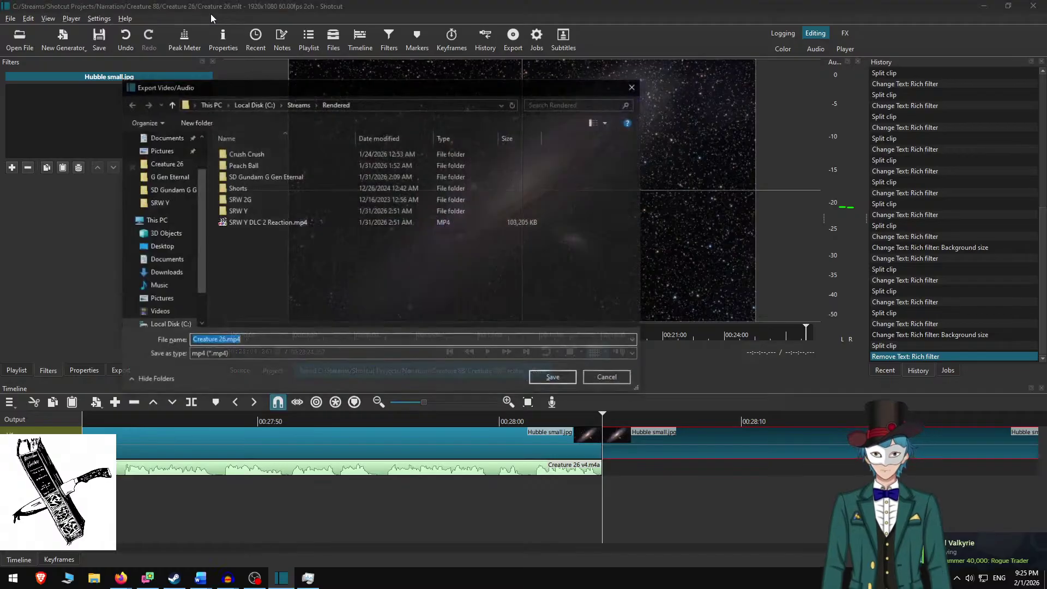
click(253, 103)
scroll(294, 173, down, 5)
double_click(295, 173)
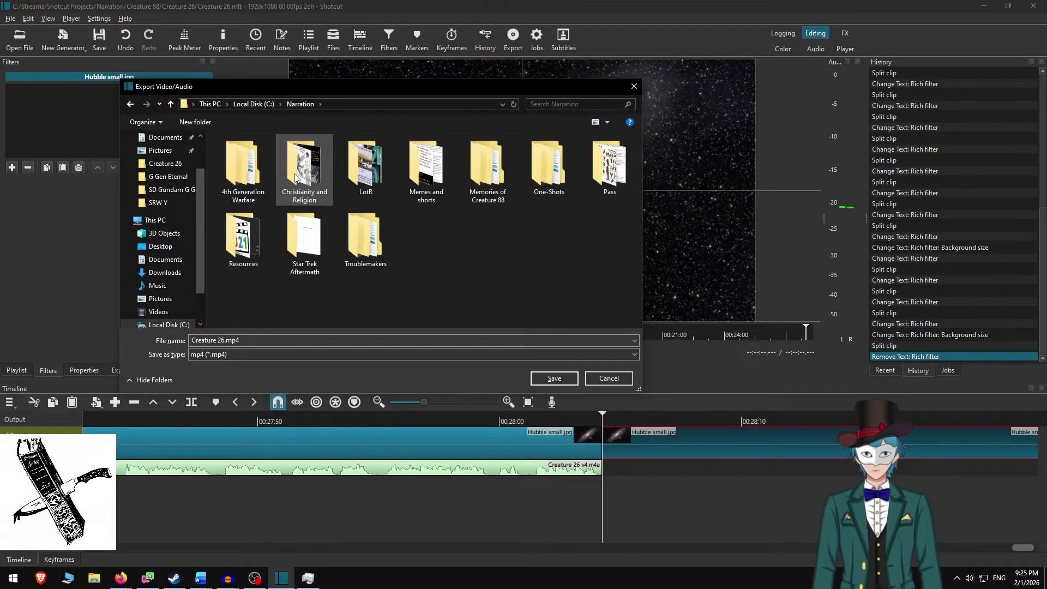
text(memo)
key(Return)
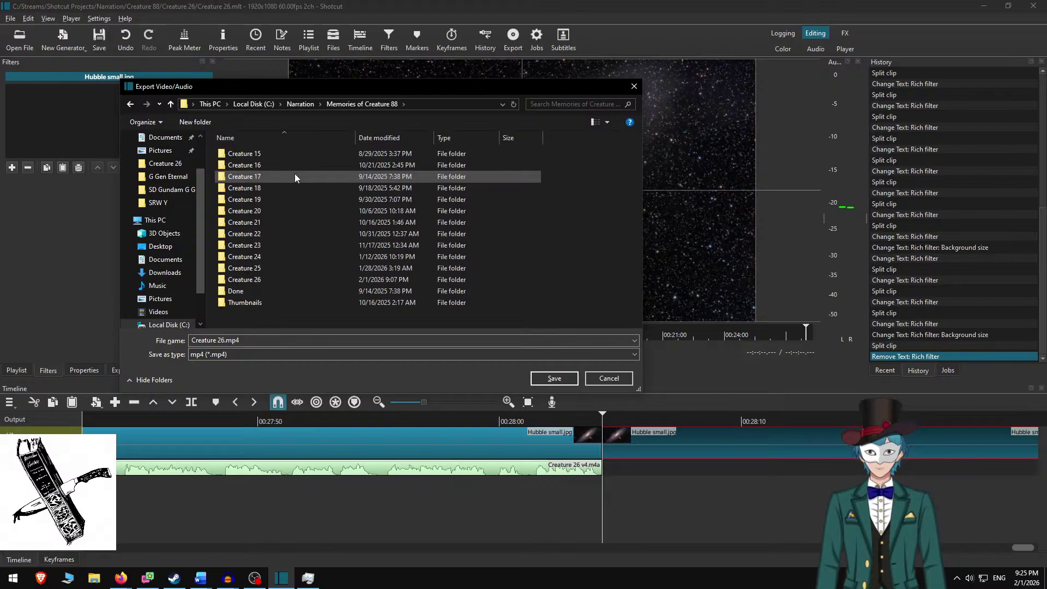
double_click(240, 280)
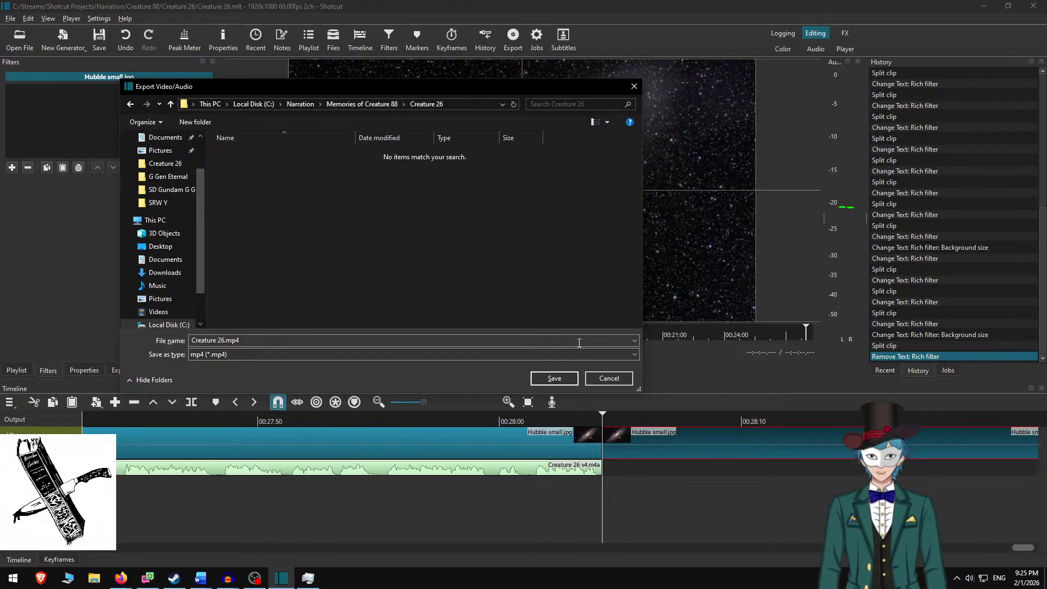
click(548, 378)
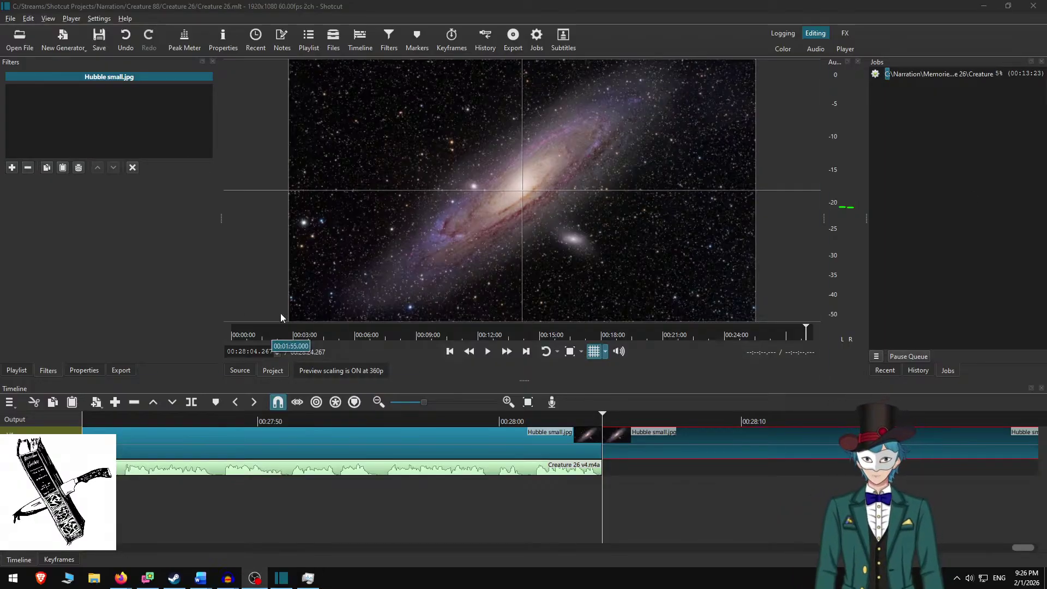
Close the project and start a new one called Troublemakers 066-067 in the Shotcut Projects\Narration\Troublemakers folder.
click(354, 2)
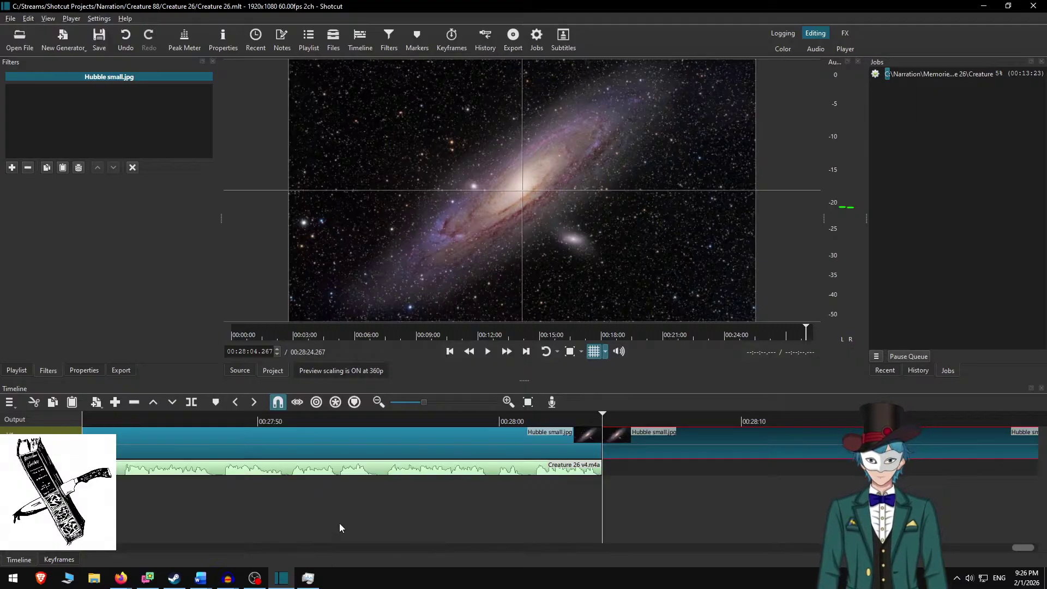
key(ctrl+w)
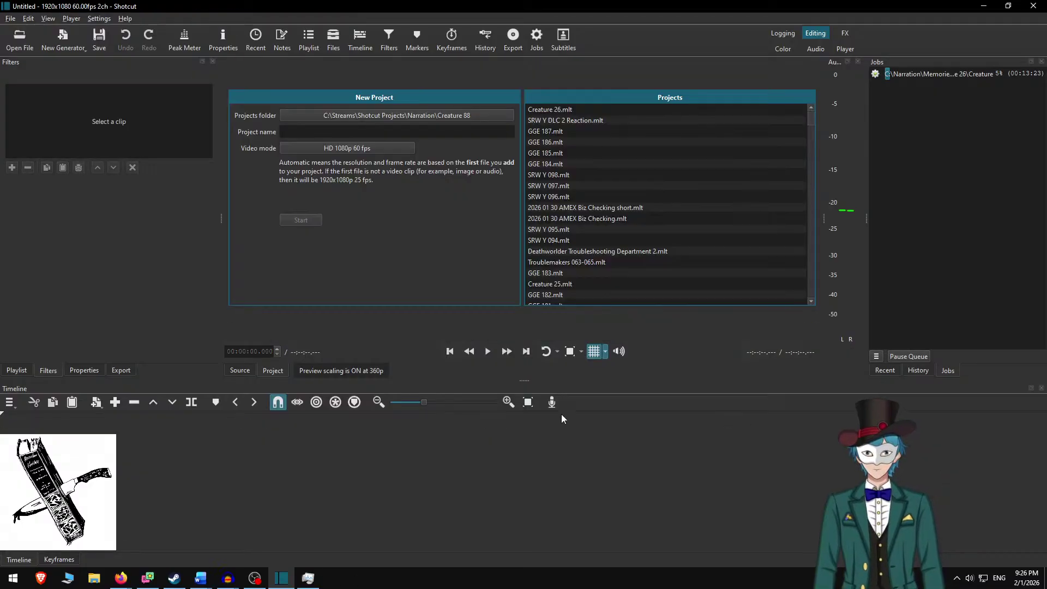
click(429, 116)
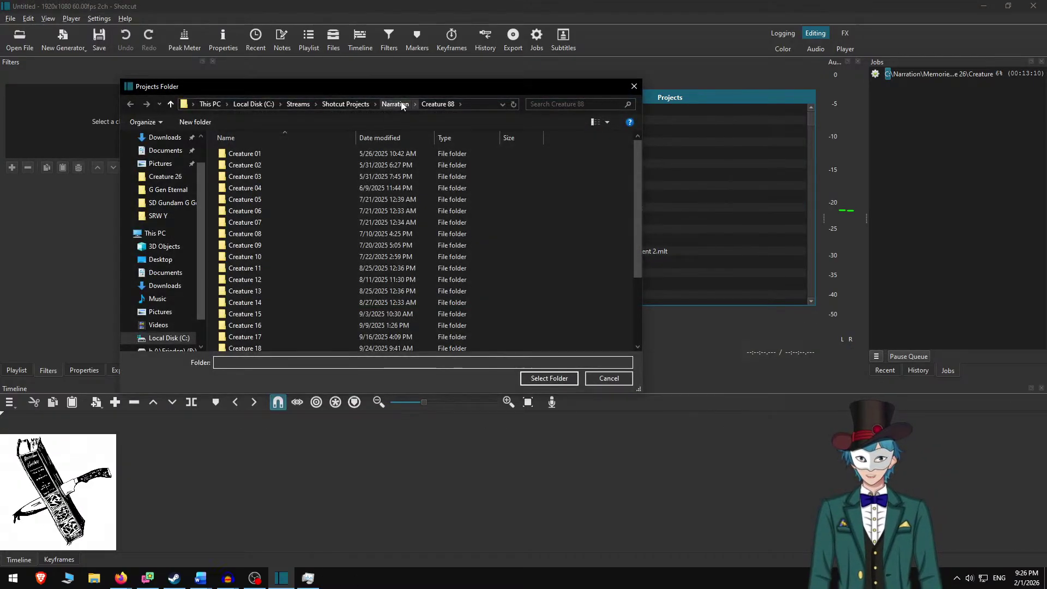
text(Troublemakers)
key(Return)
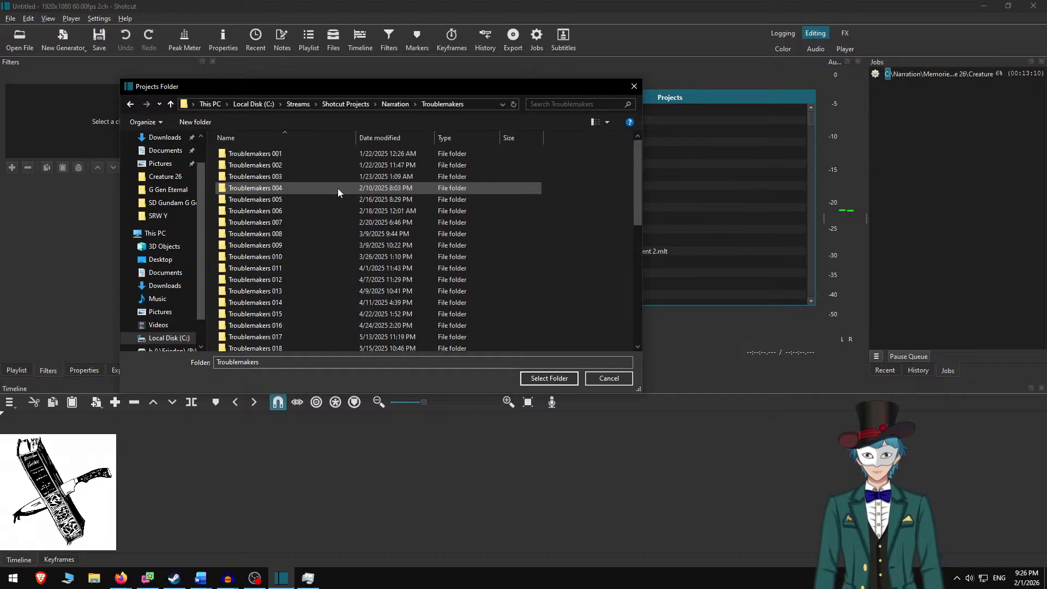
scroll(342, 188, down, 9)
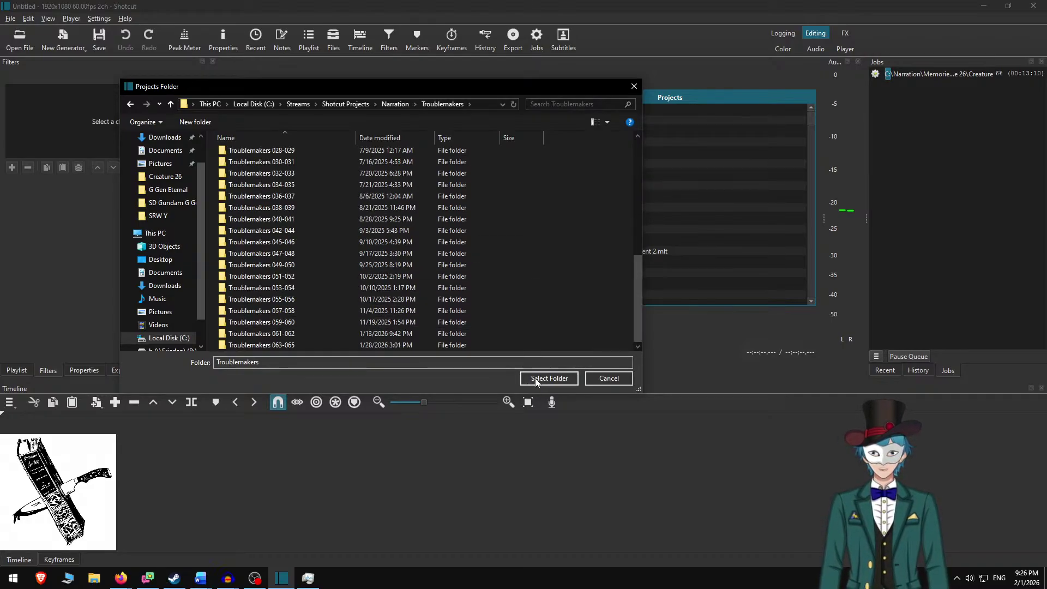
click(548, 379)
click(325, 131)
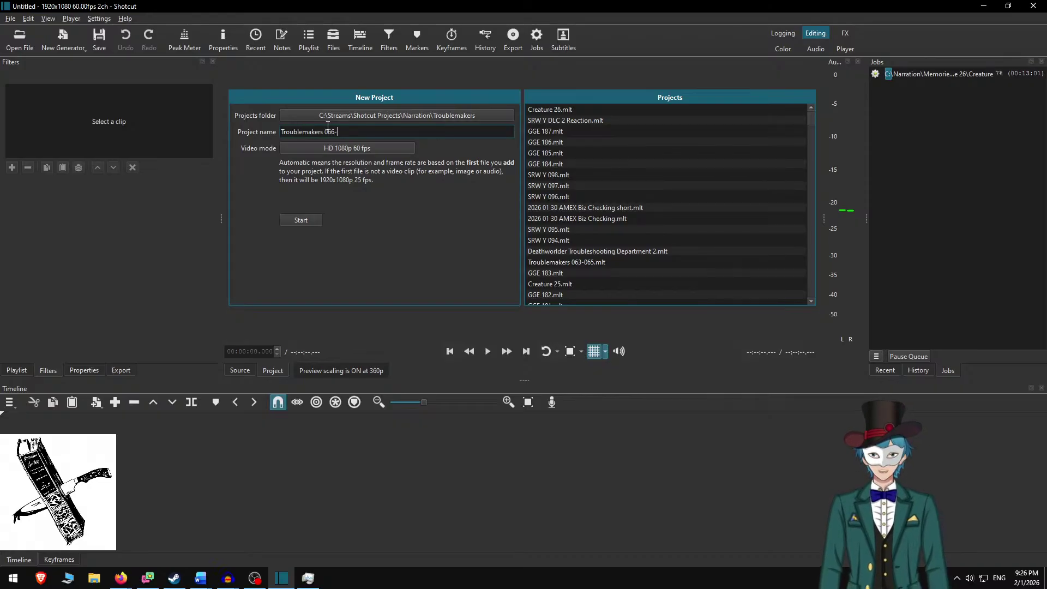
click(301, 219)
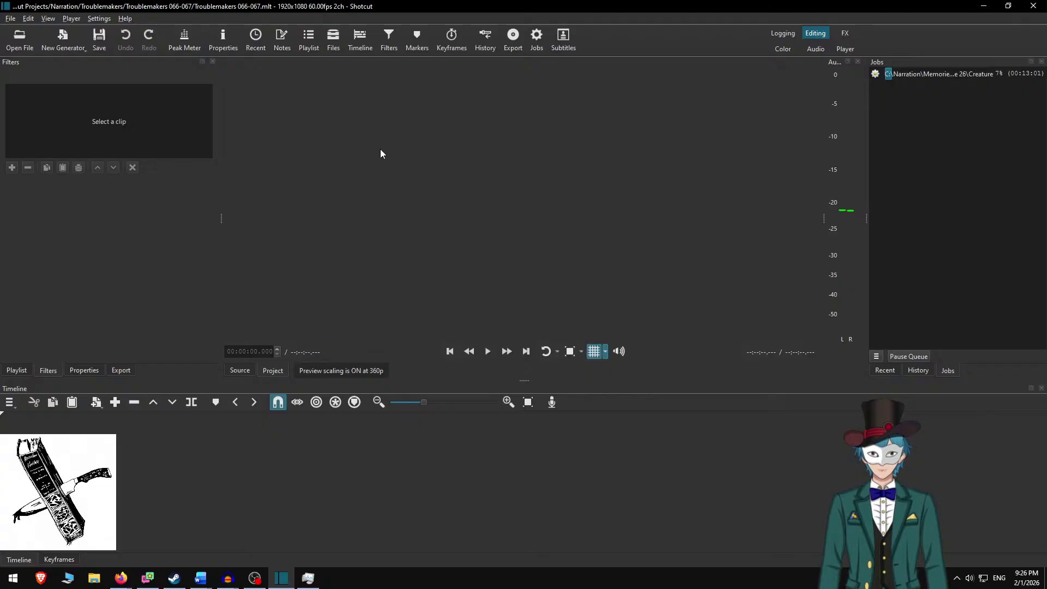
Open Hubble small.jpg from the Narration folder and place it at the start of the timeline.
key(ctrl+o)
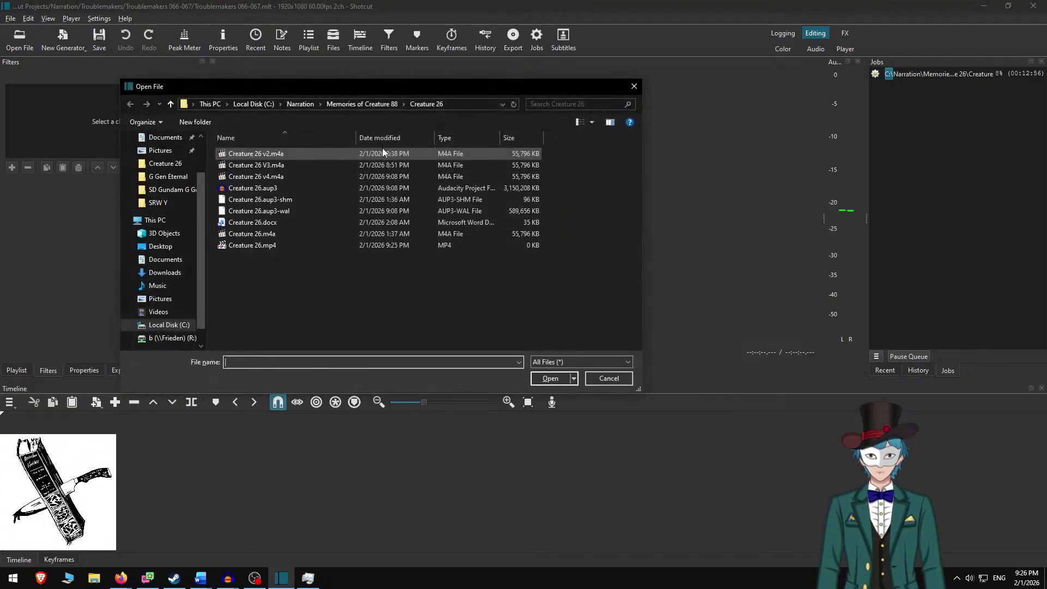
key(alt+Up)
key(alt+Up)
text(hub)
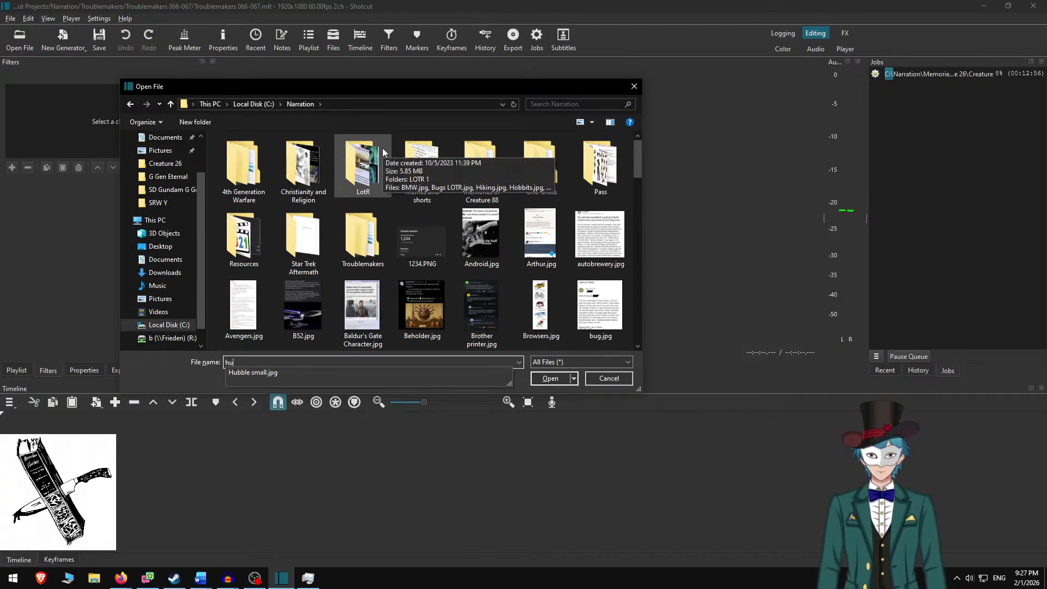
key(Down)
key(Return)
drag(382, 150, 357, 496)
Start opening another file and browse to the “Troublemakers 066-067 The Day of Wrathful Sorrow - A Wounded Heart's Rage” folder.
key(ctrl+o)
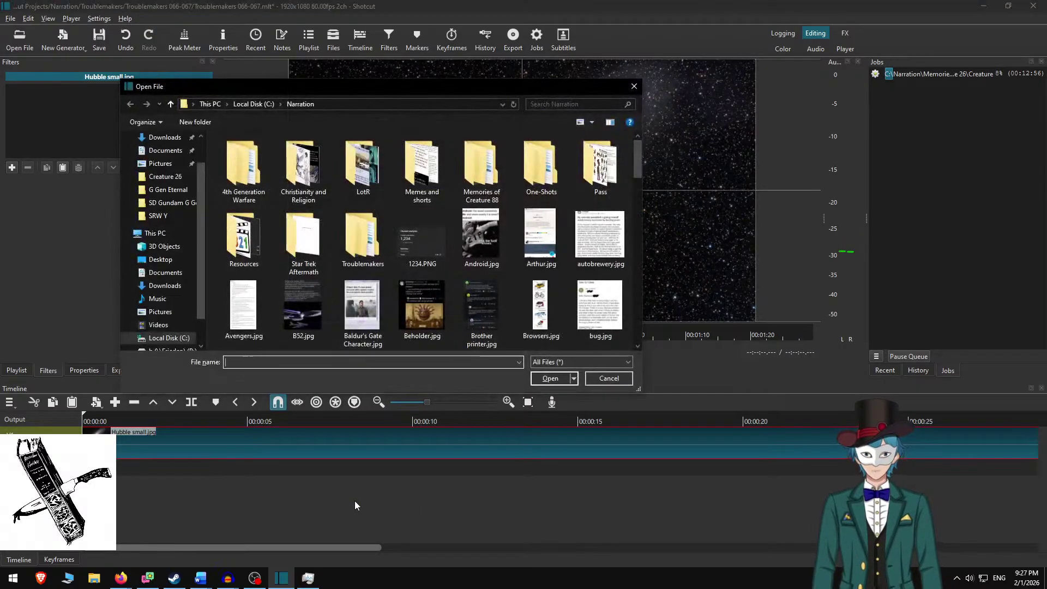
text(tr)
key(Down)
key(Down)
key(Down)
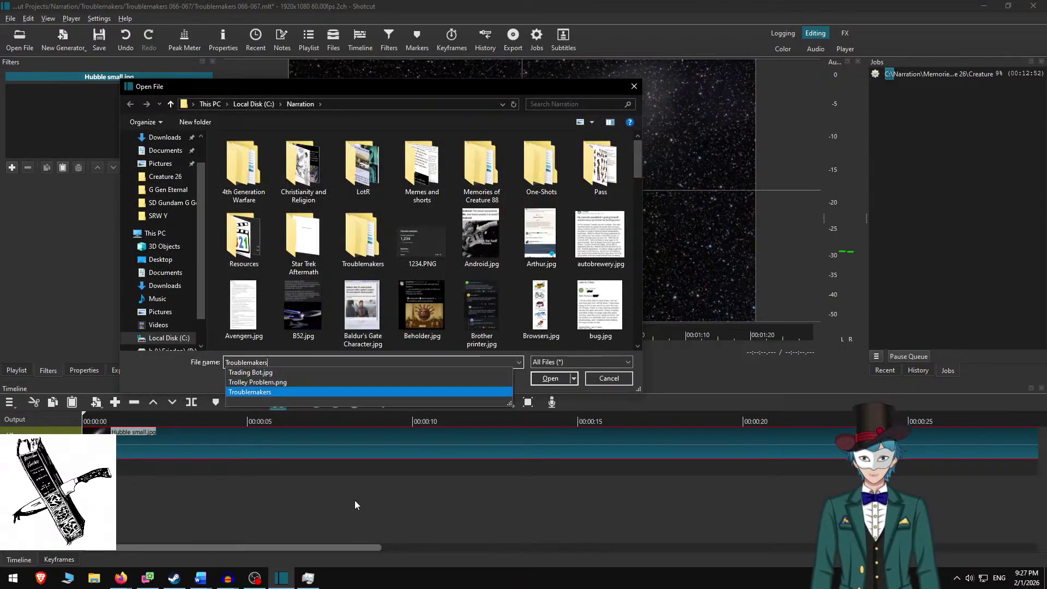
key(Return)
text(tr)
key(Up)
key(Return)
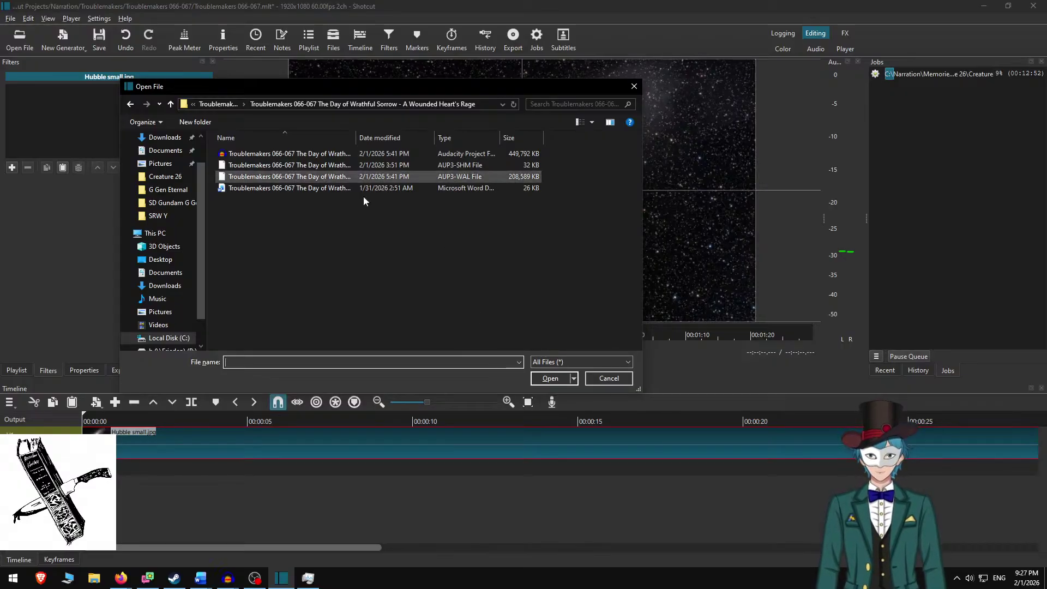
click(228, 578)
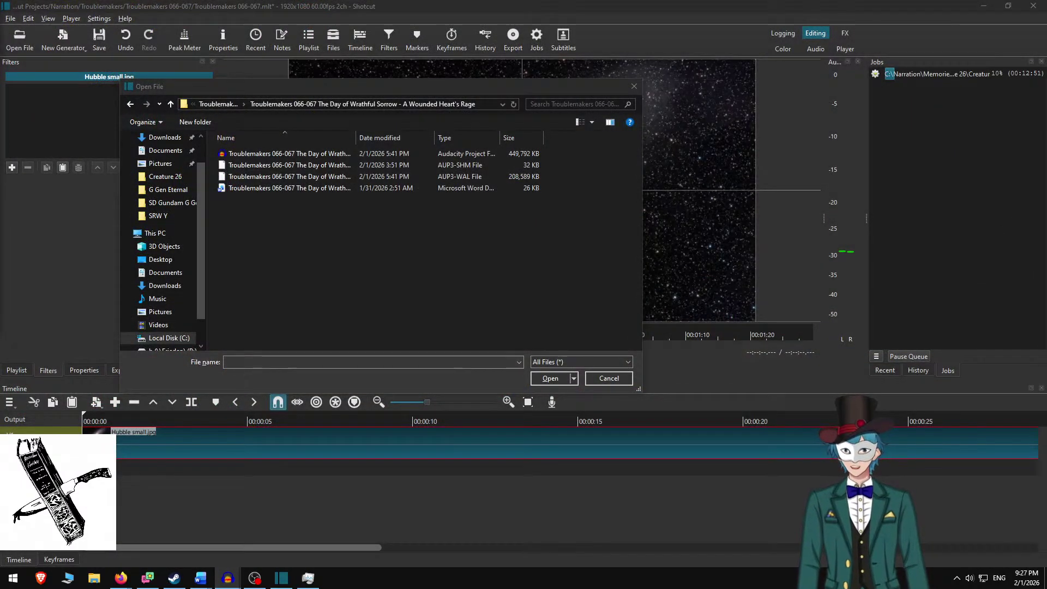
click(510, 428)
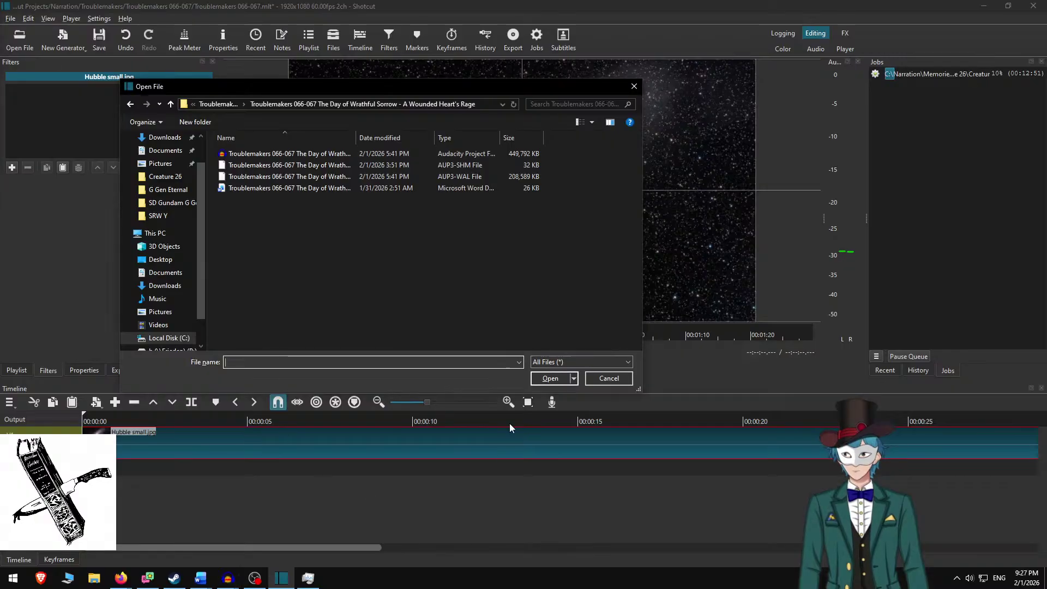
Switch to Word, undo the passage removals in Creature 26.docx until the full story text is restored, and save the document.
mouse_move(200, 576)
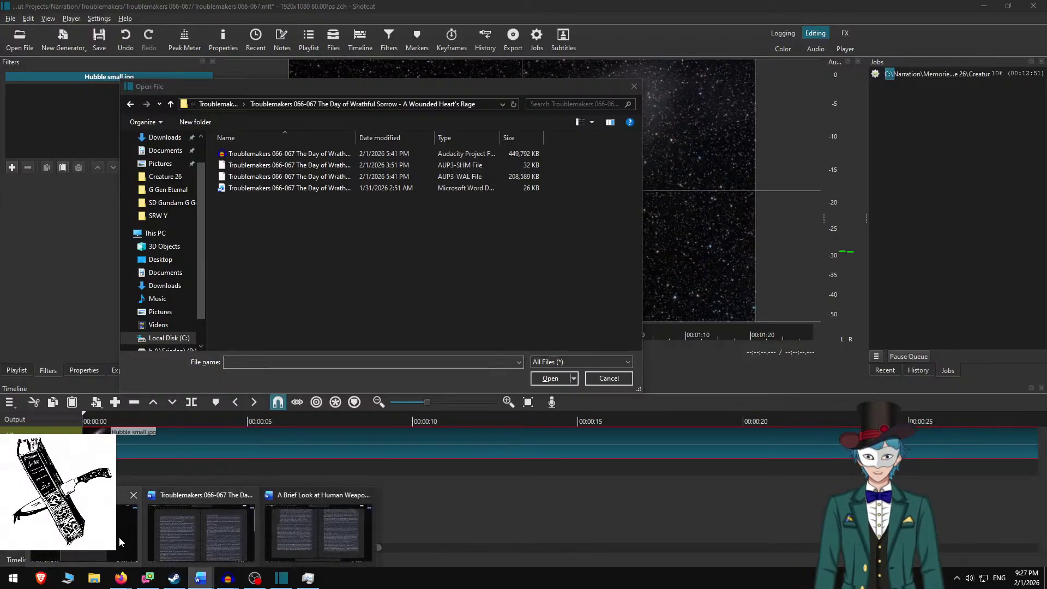
click(202, 523)
key(ctrl+z)
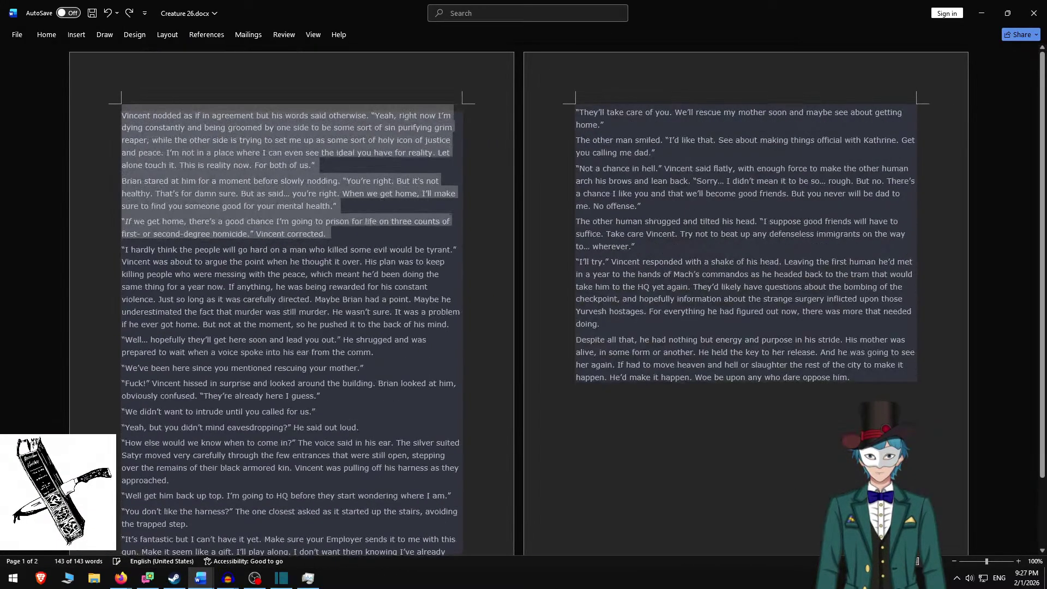
key(ctrl+z)
key(ctrl+z)
key(ctrl+z)
key(ctrl+z)
key(ctrl+z)
key(ctrl+z)
key(ctrl+z)
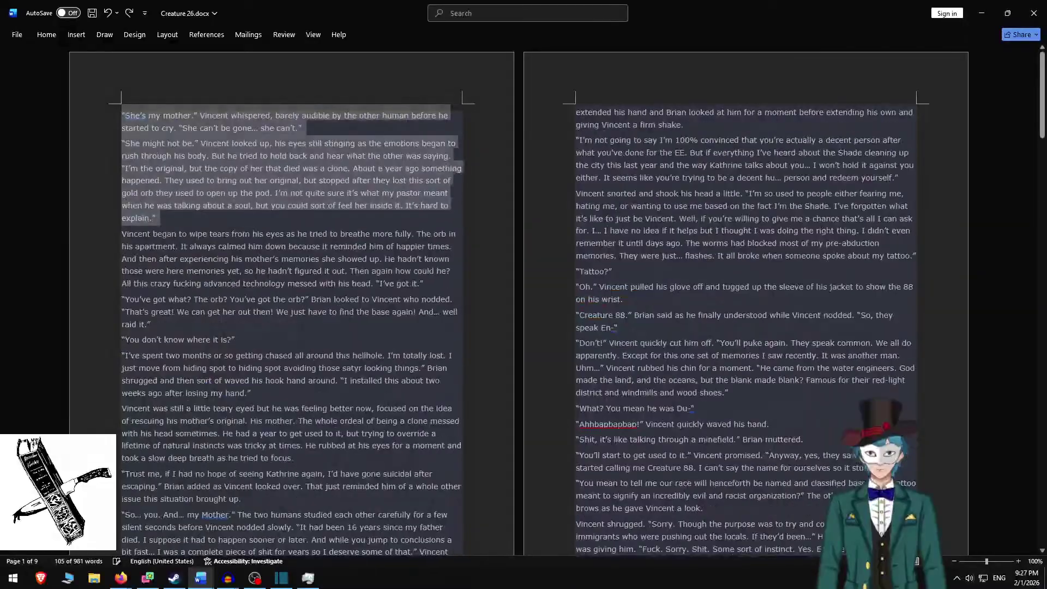
key(ctrl+z)
key(ctrl+z)
key(ctrl+z)
key(ctrl+z)
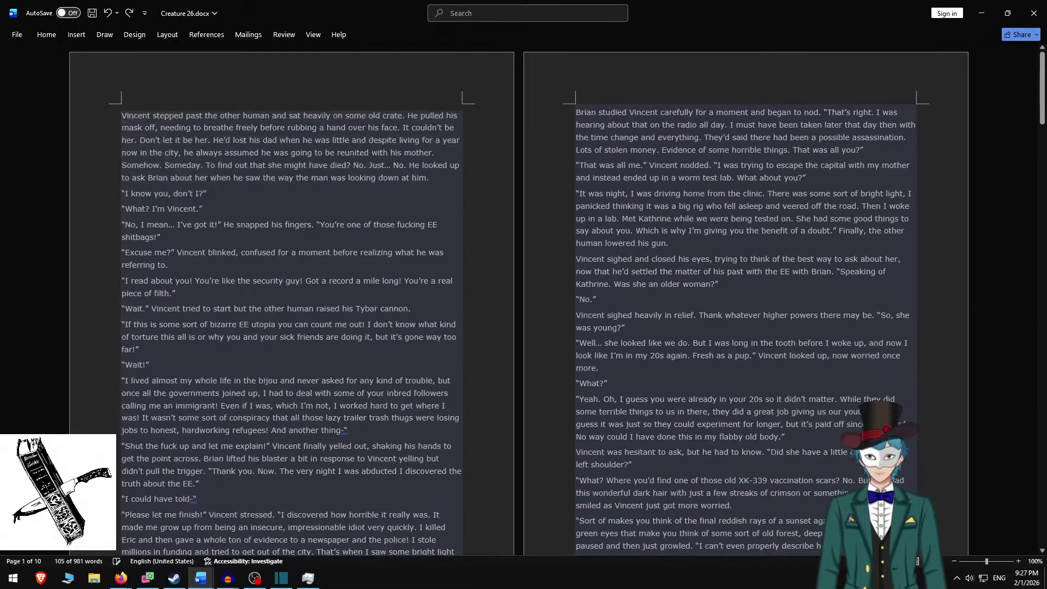
right_click(83, 343)
click(448, 166)
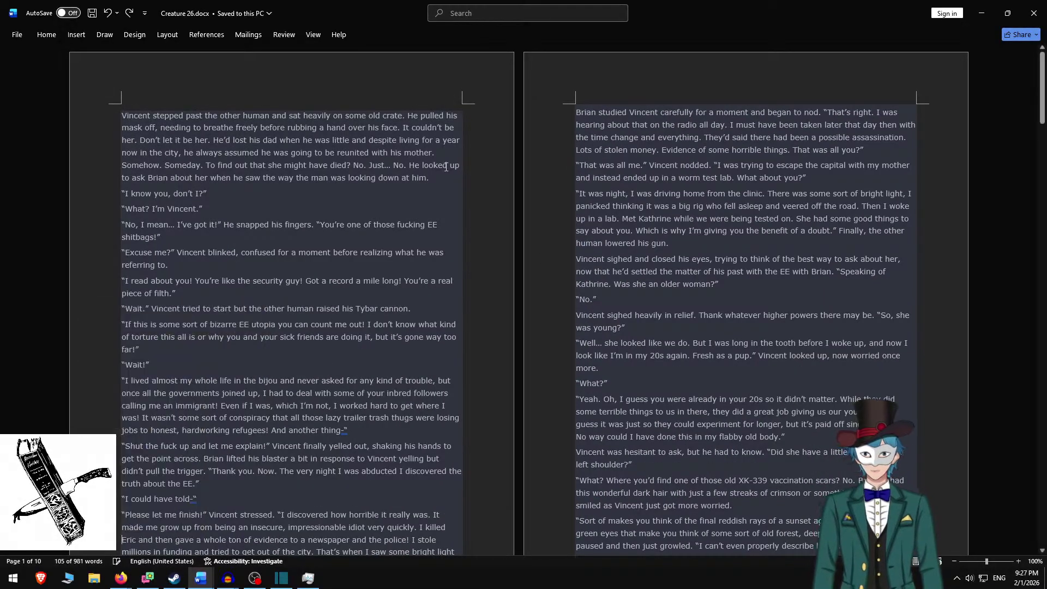
scroll(431, 201, down, 20)
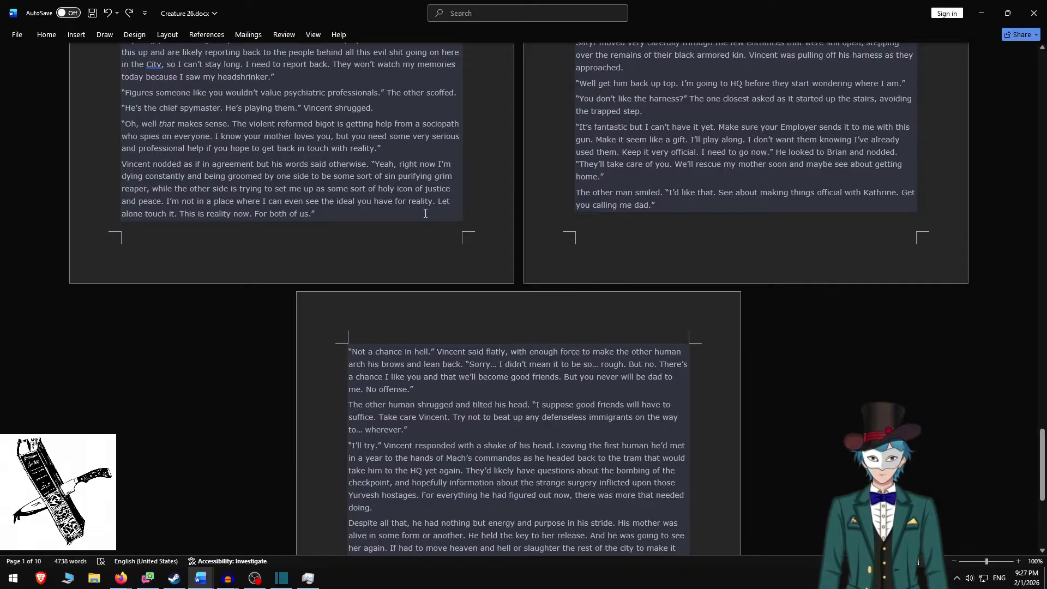
key(ctrl+s)
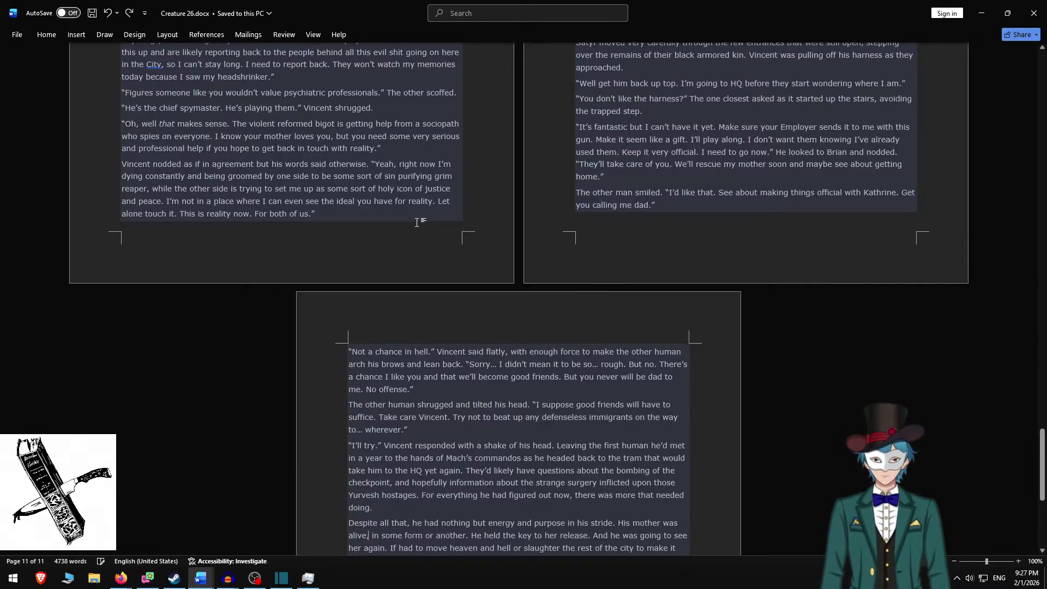
Undo the recent comma and typo corrections in the Creature 26 story text.
key(BackSpace)
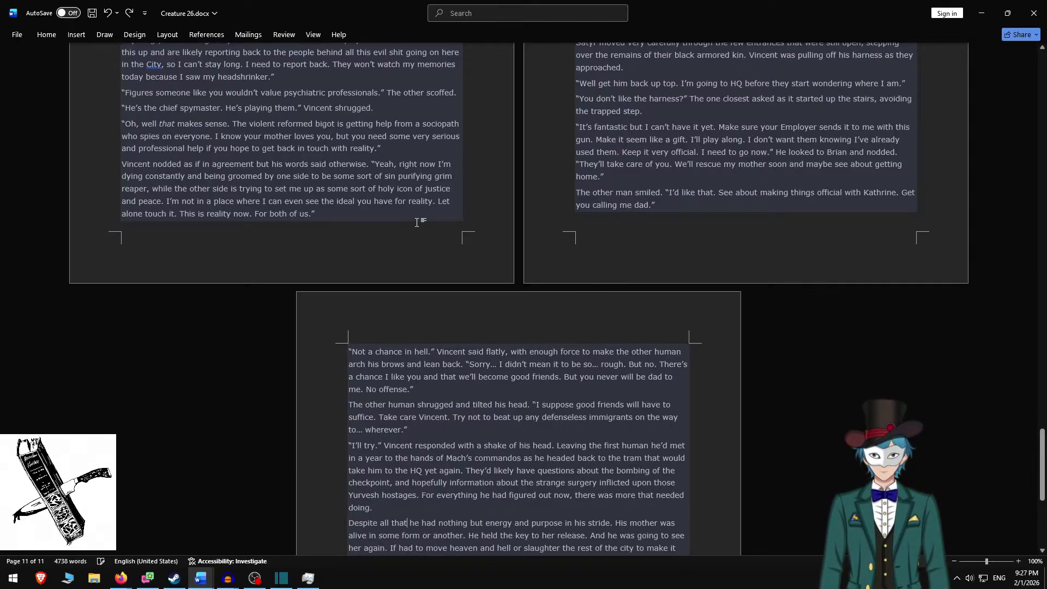
scroll(417, 222, up, 15)
scroll(418, 223, up, 5)
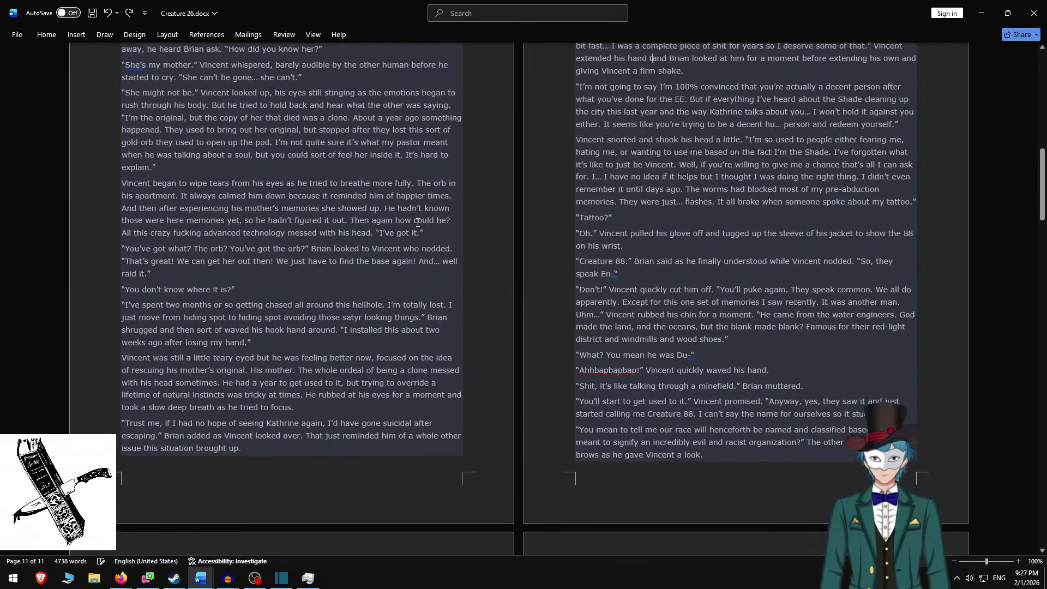
scroll(417, 222, up, 10)
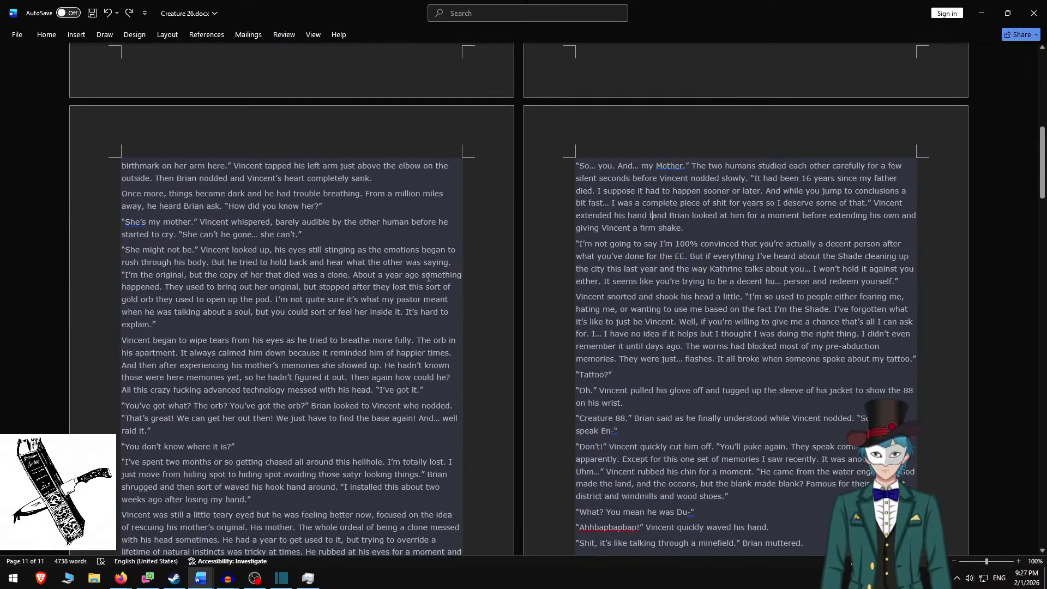
scroll(415, 297, down, 3)
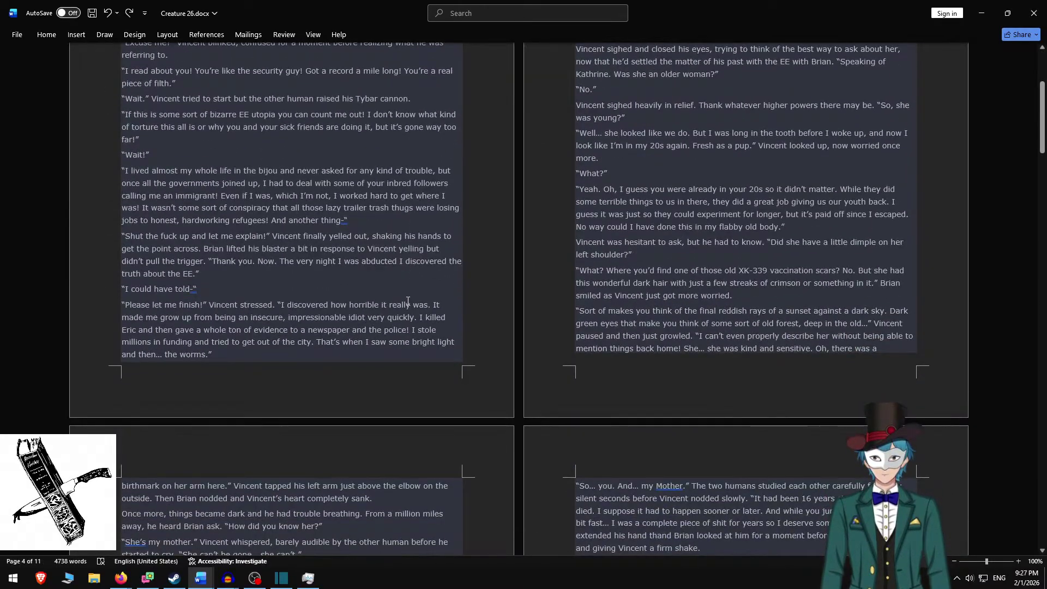
key(BackSpace)
key(BackSpace)
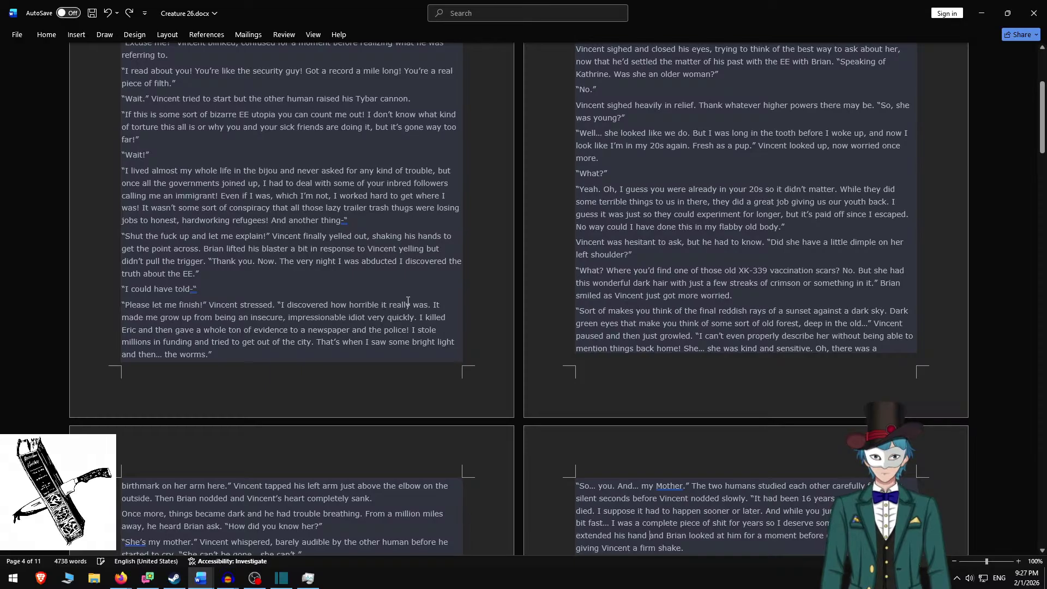
Reapply the undone corrections, including the commas after “now”, “all that” and “alive”, and save the document.
scroll(408, 301, down, 10)
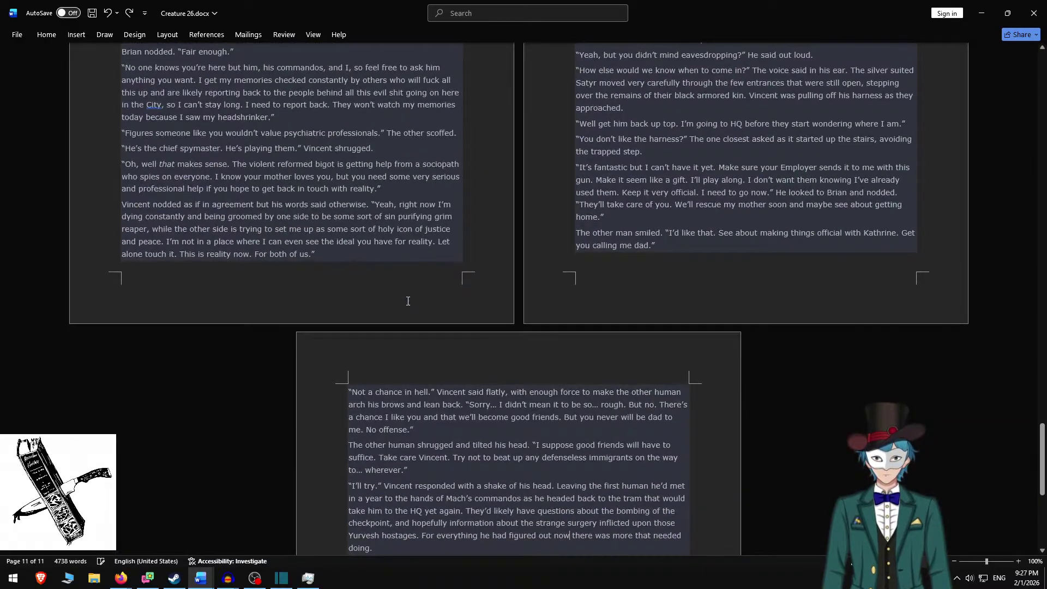
text(,)
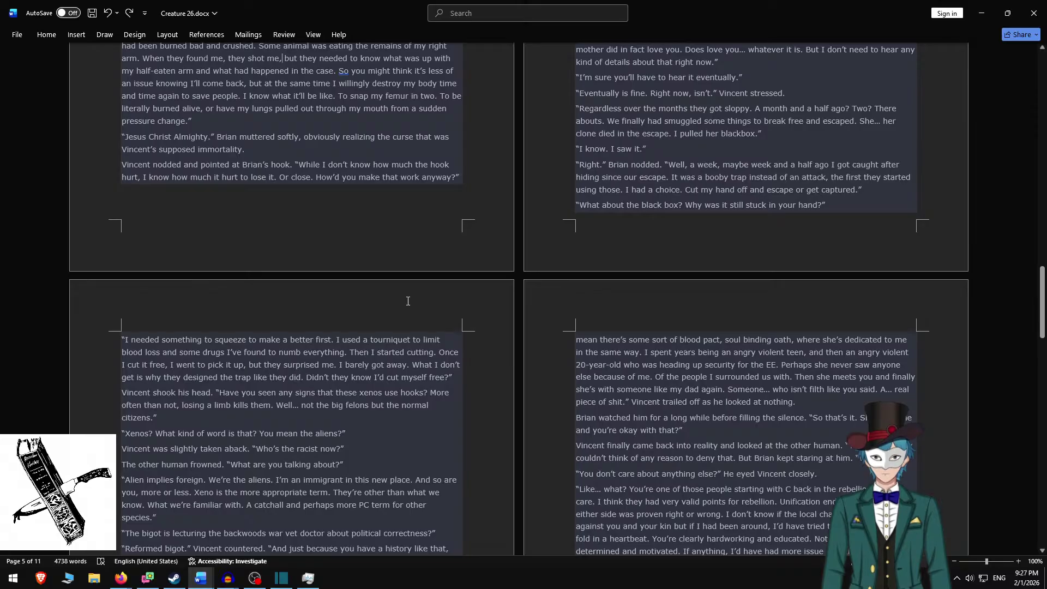
key(shift+F5)
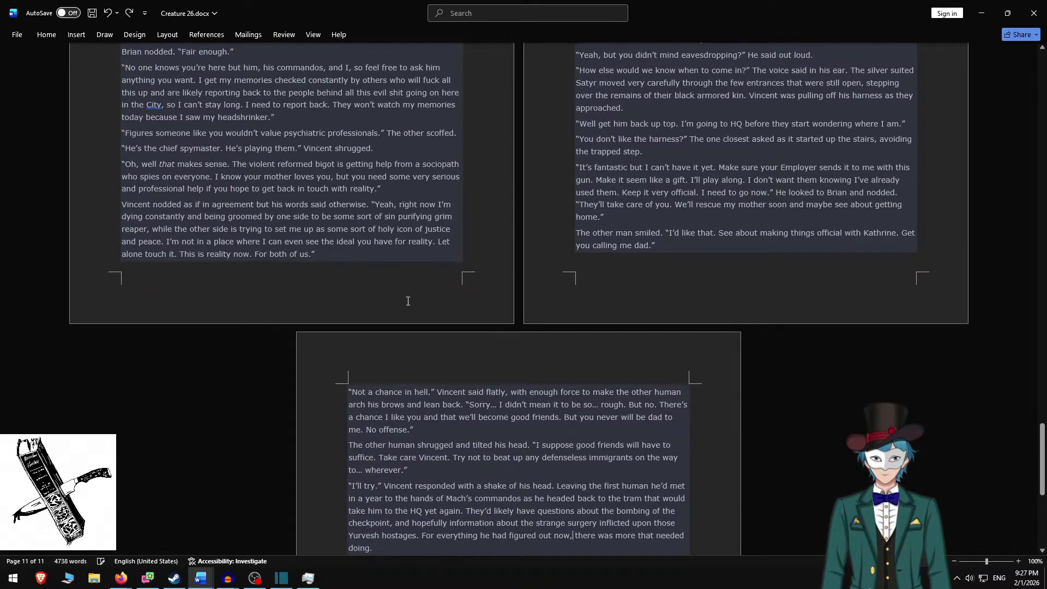
key(shift+F5)
text(,)
key(ctrl+s)
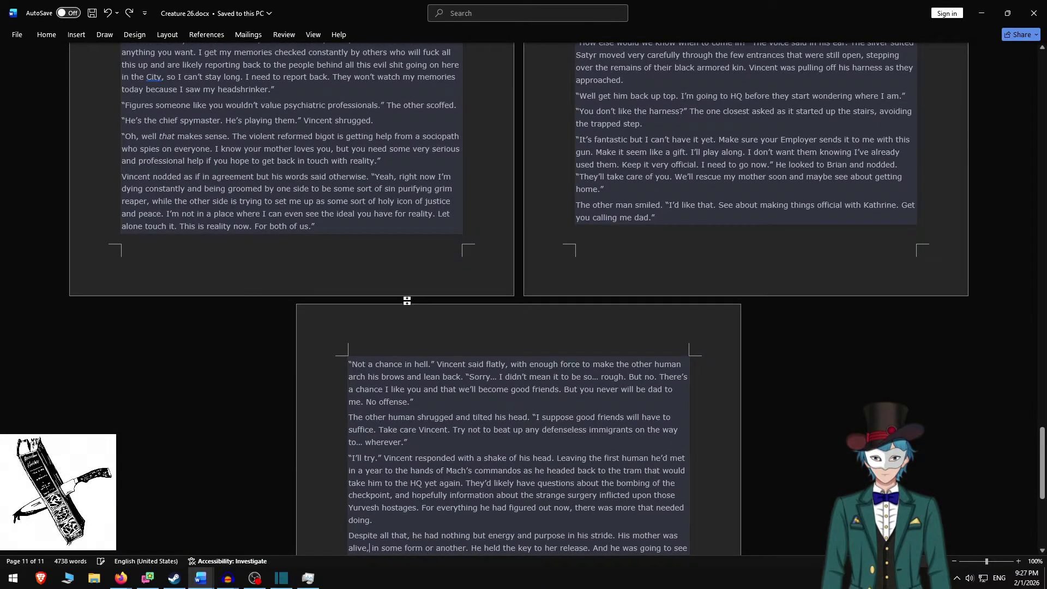
Restore the removed opening passage that begins “Vincent stepped past the other human” and close Creature 26.docx.
key(ctrl+Home)
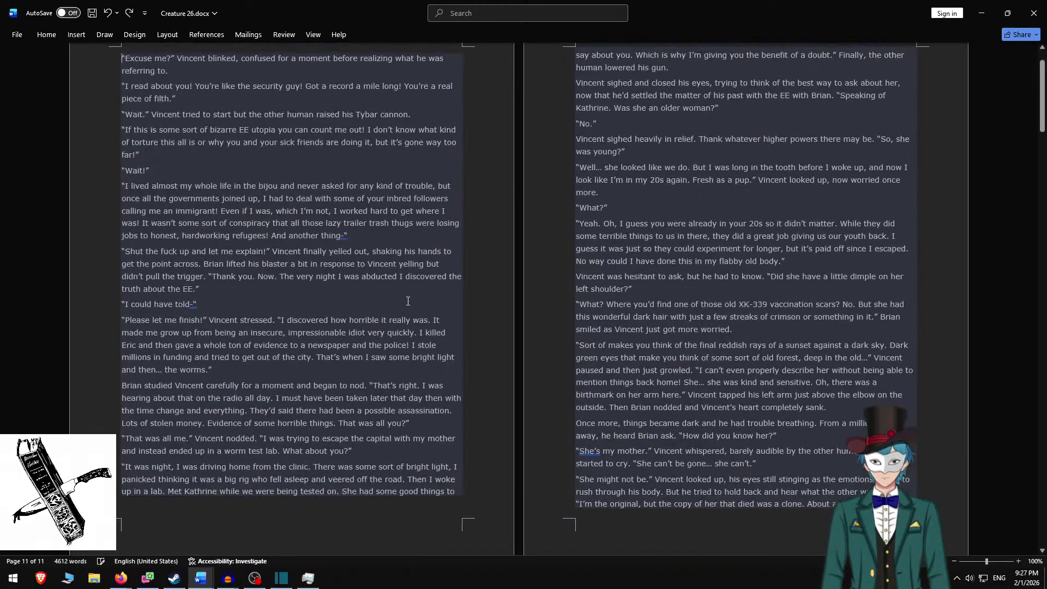
key(ctrl+shift+Down)
key(ctrl+shift+Down)
key(ctrl+shift+Down)
key(ctrl+shift+Down)
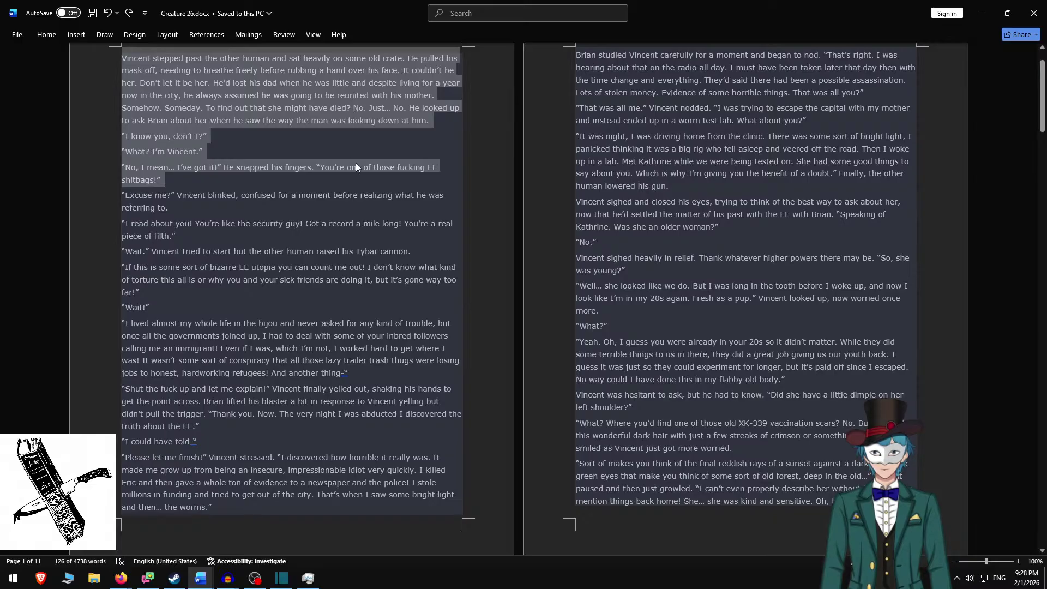
key(ctrl+End)
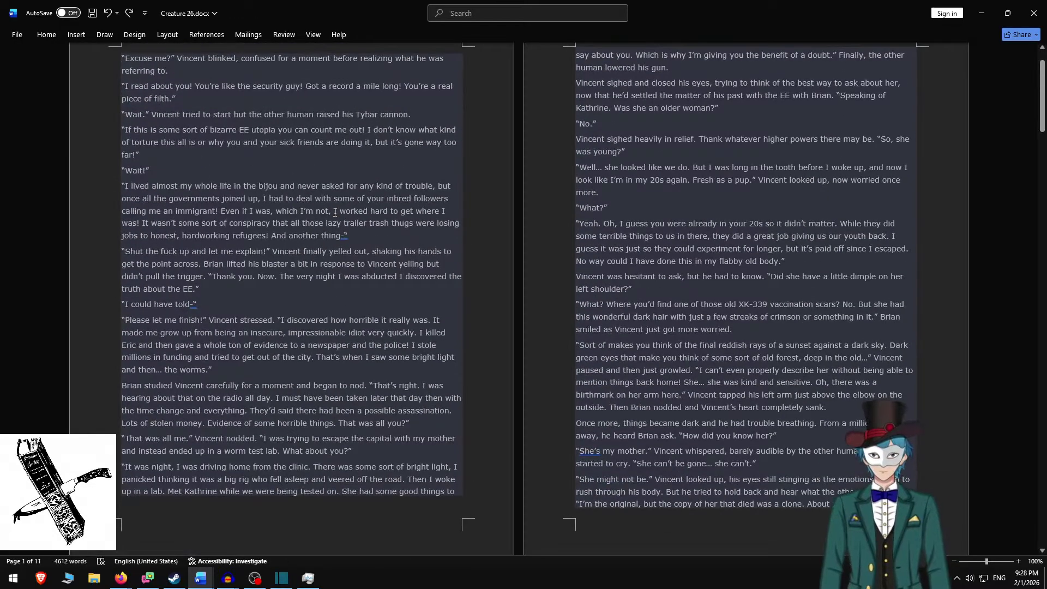
key(ctrl+z)
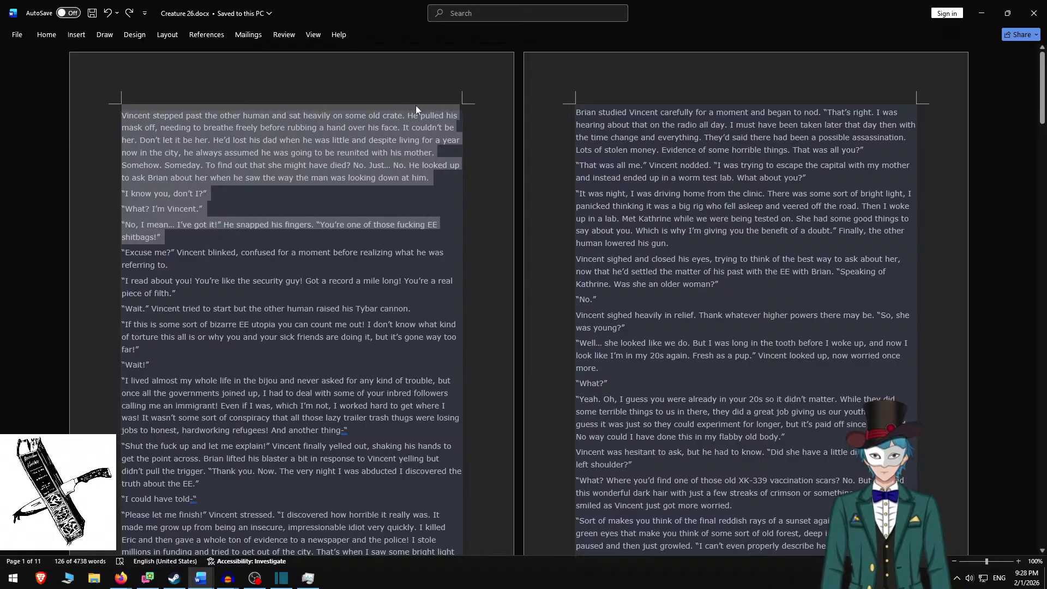
click(349, 145)
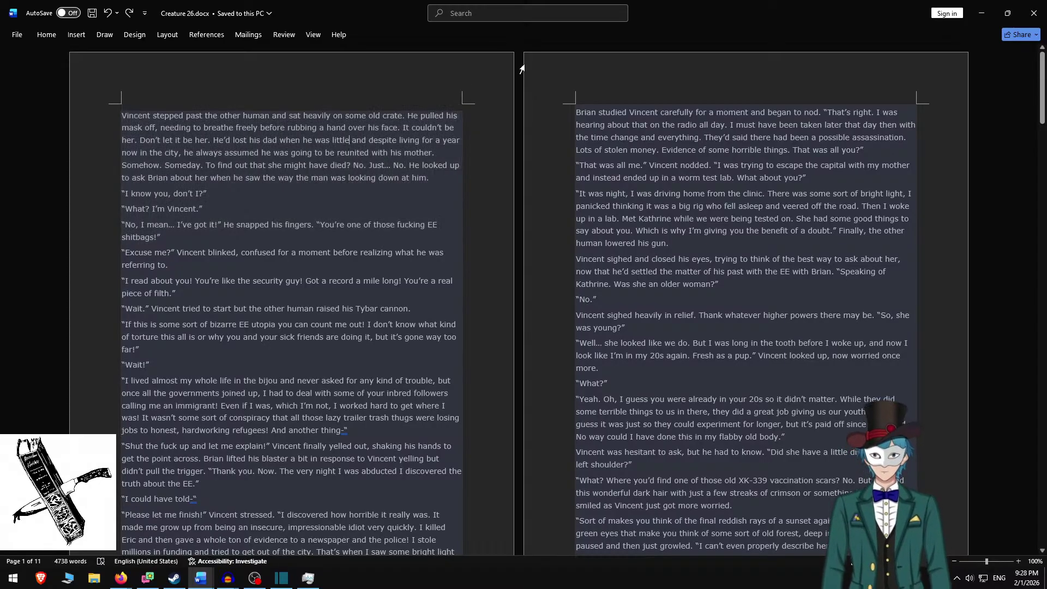
click(1039, 8)
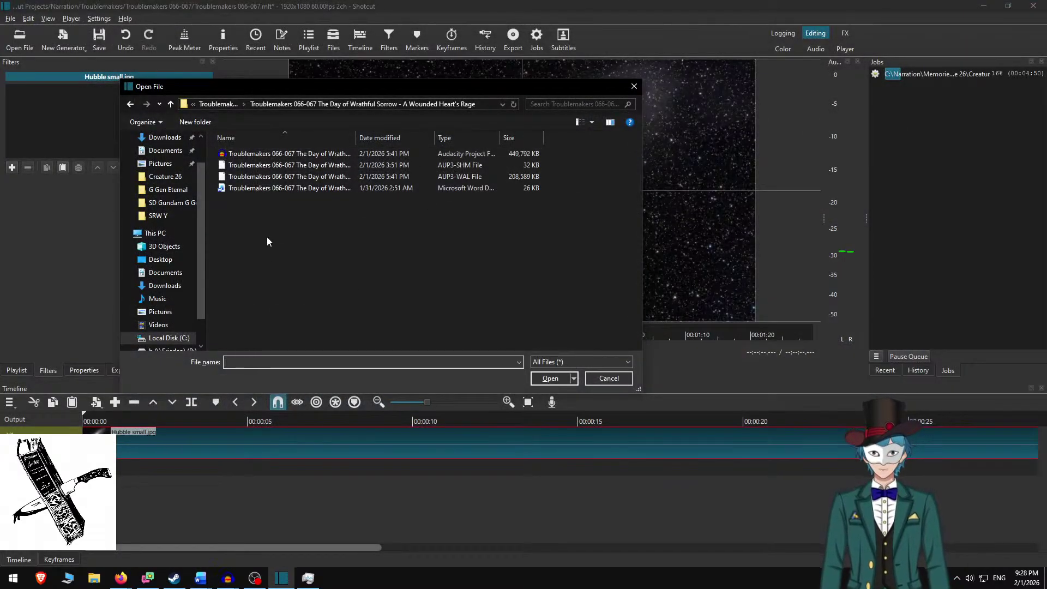
Switch to Audacity, export the Troublemakers 066-067 narration as an M4A file with blank metadata tags, and return to Shotcut's file selection.
click(227, 578)
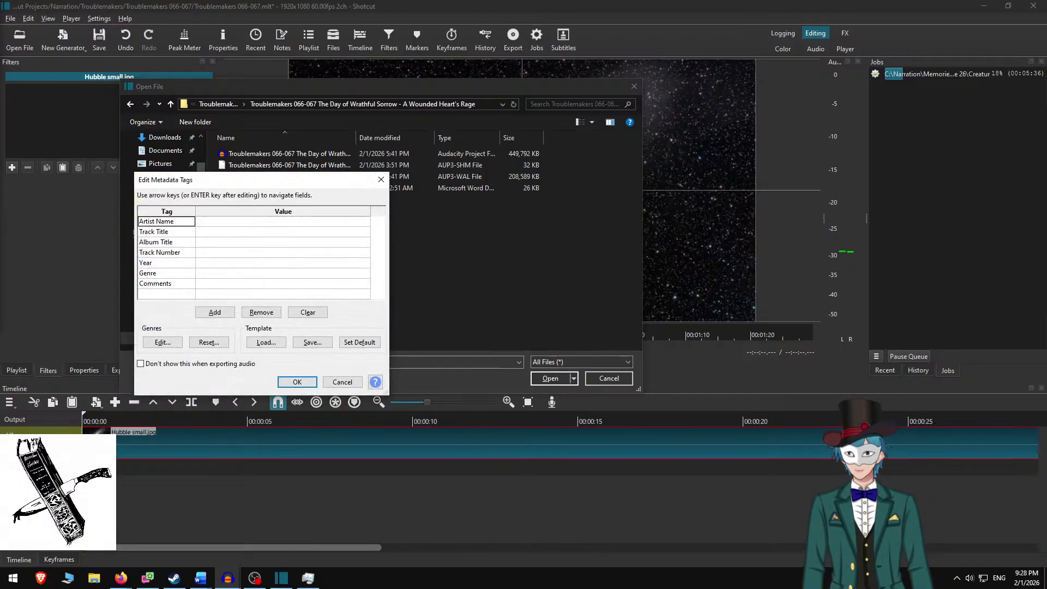
key(Return)
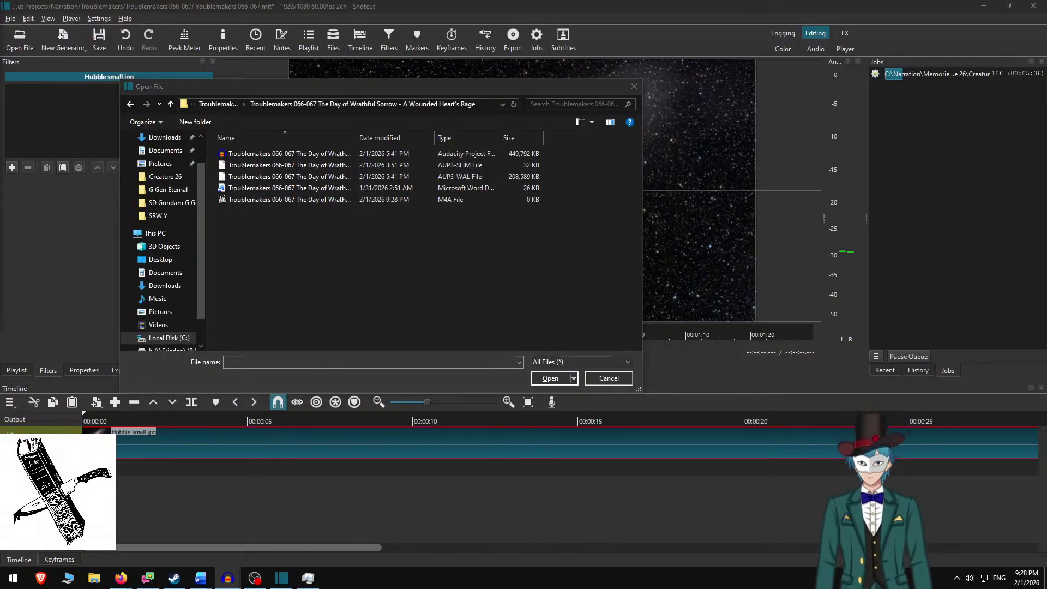
drag(322, 143, 763, 176)
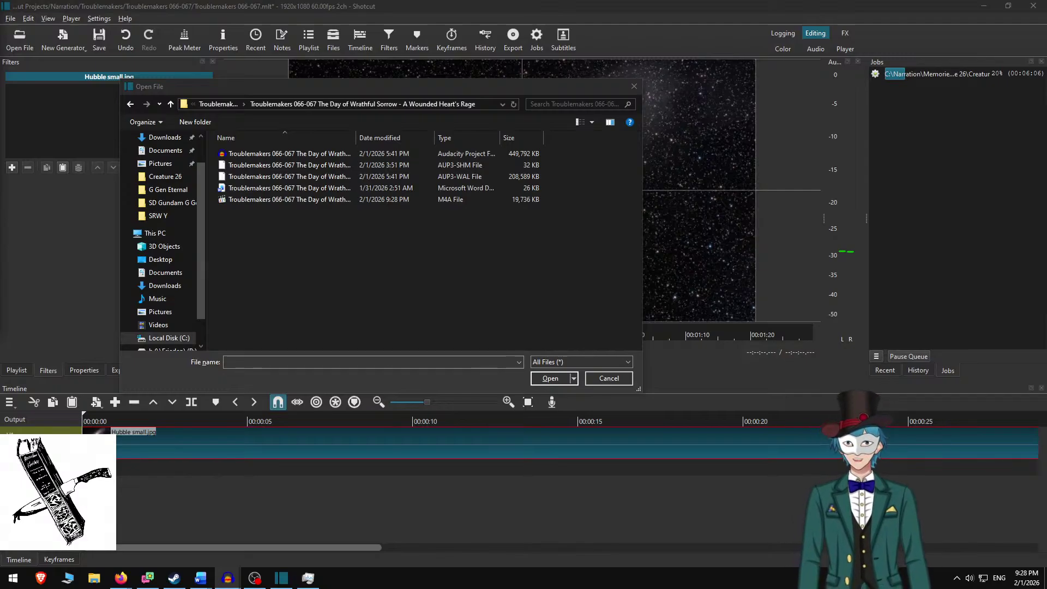
key(alt+Tab)
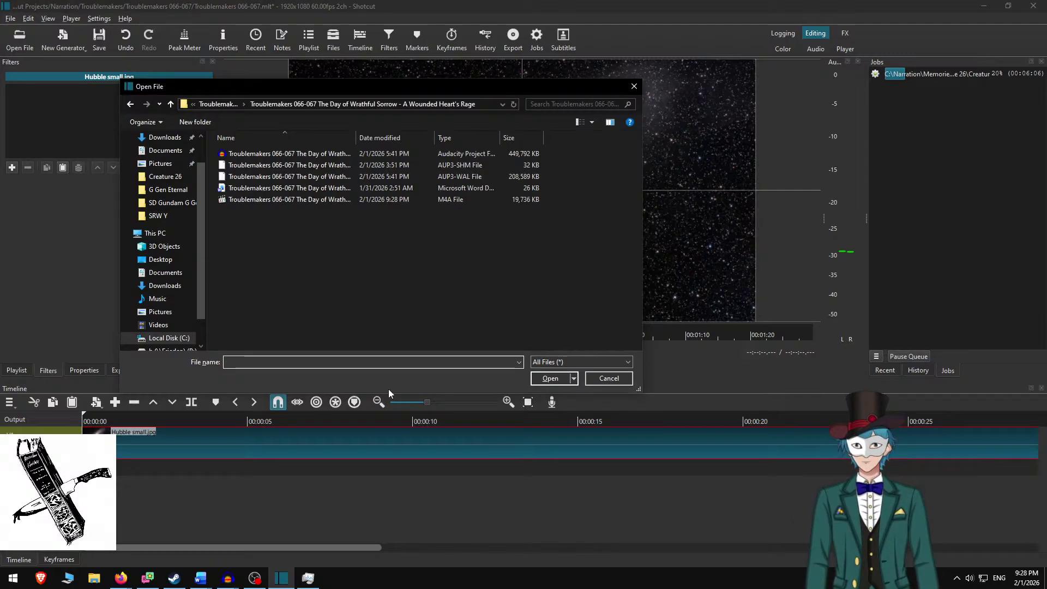
Open the exported Troublemakers 066-067 M4A, place it on the audio track, and ripple delete the gap before it.
double_click(288, 201)
drag(288, 203, 467, 470)
right_click(394, 472)
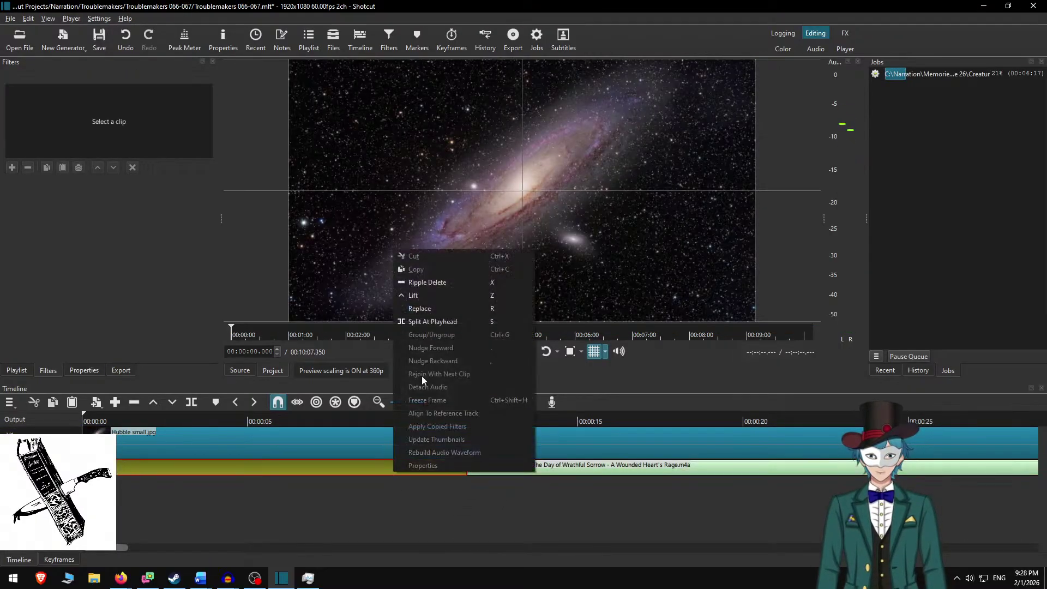
click(450, 283)
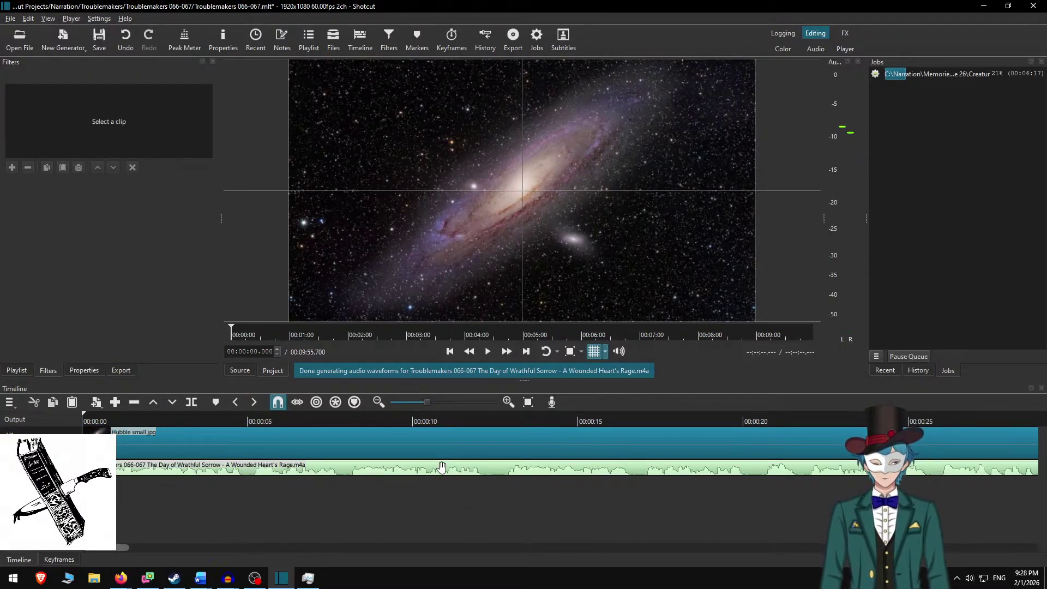
Extend the Hubble small.jpg clip past the end of the narration and trim its end to 00:10:15.700.
scroll(441, 468, down, 10)
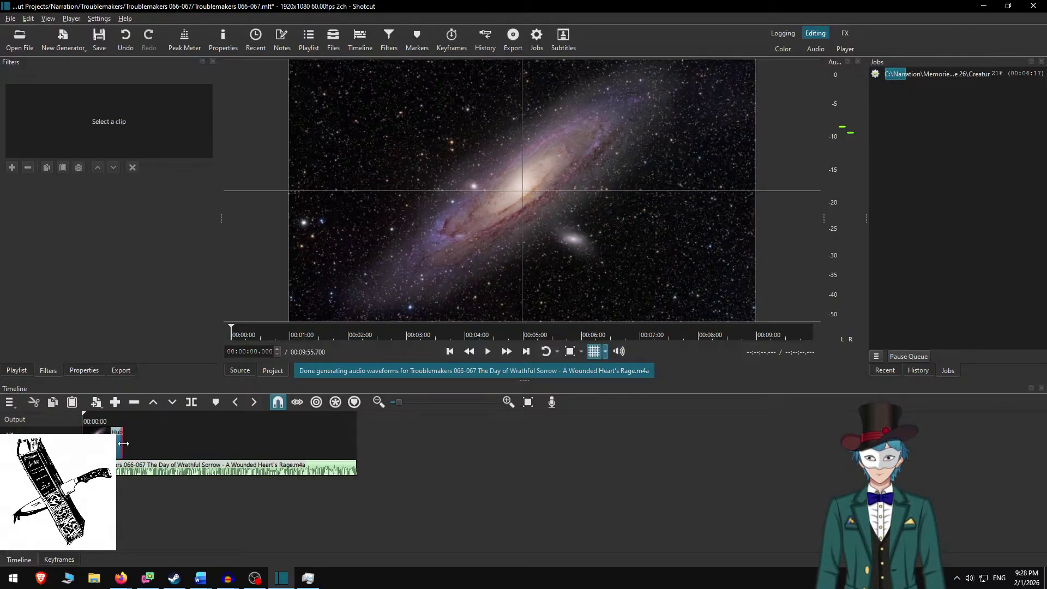
drag(120, 444, 629, 420)
key(Down)
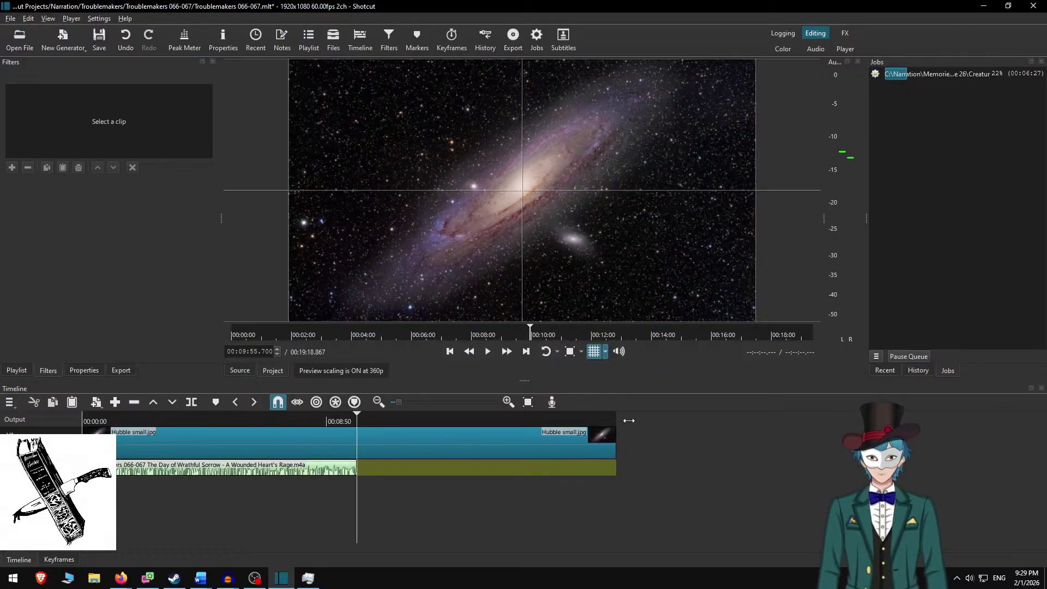
key(Page_Down)
key(])
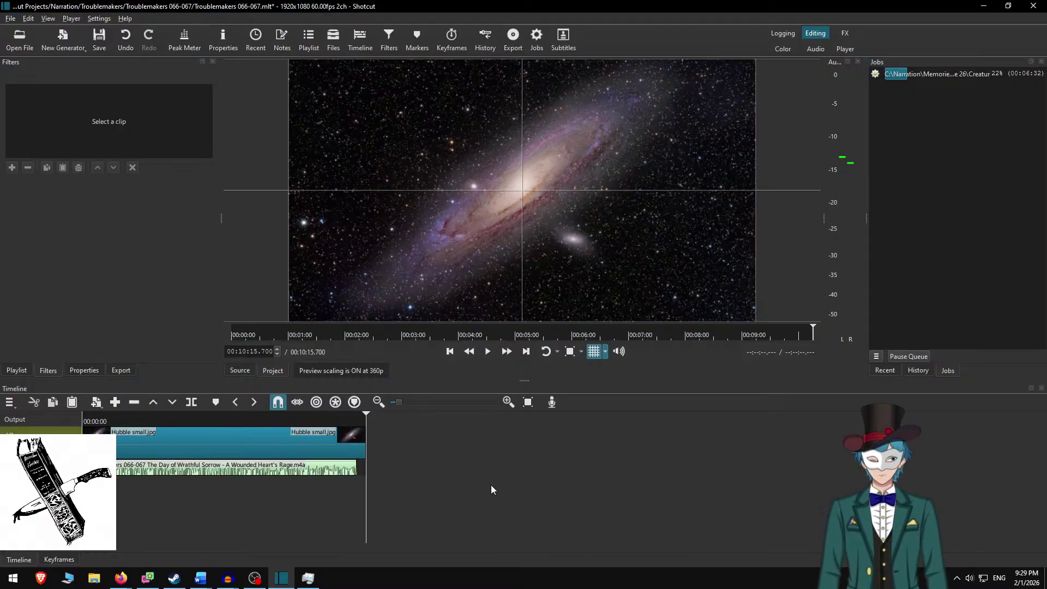
Add a Text: Rich filter to the Hubble small.jpg clip and set its background width to 1728.
key(Home)
key(equal)
key(equal)
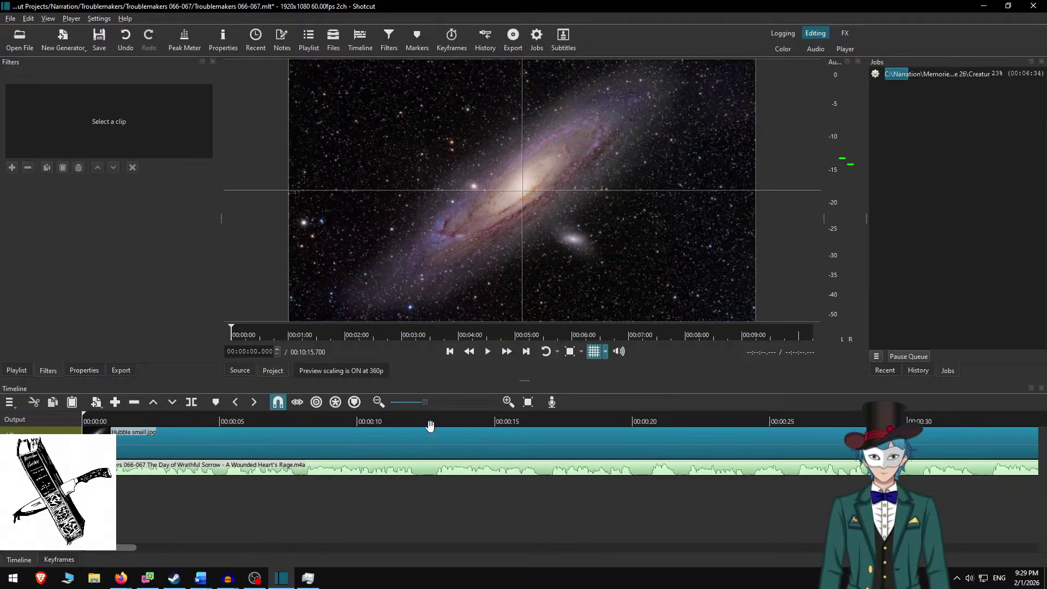
click(338, 435)
text(ftext)
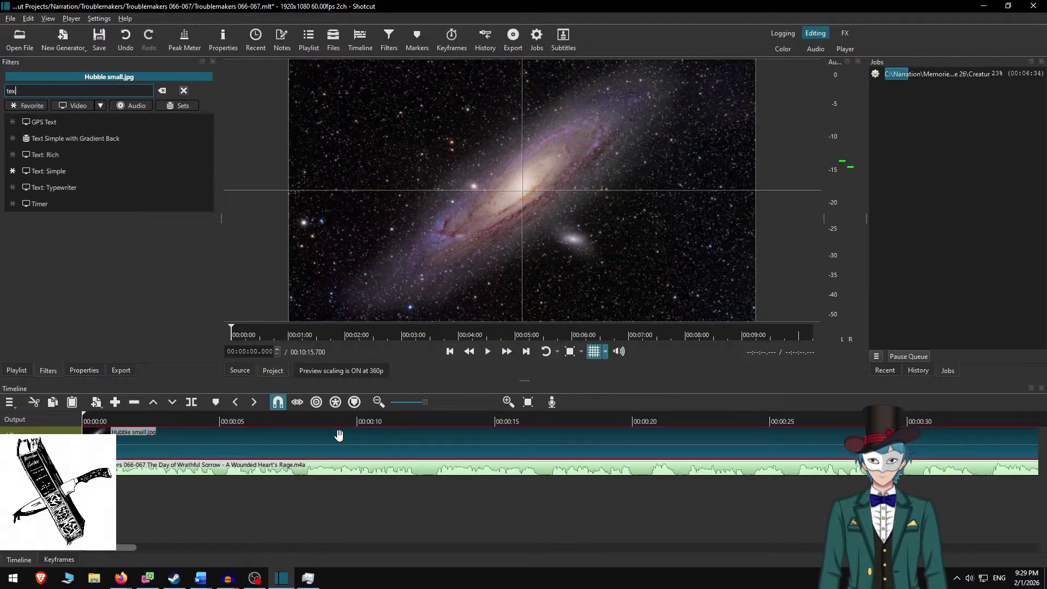
click(65, 150)
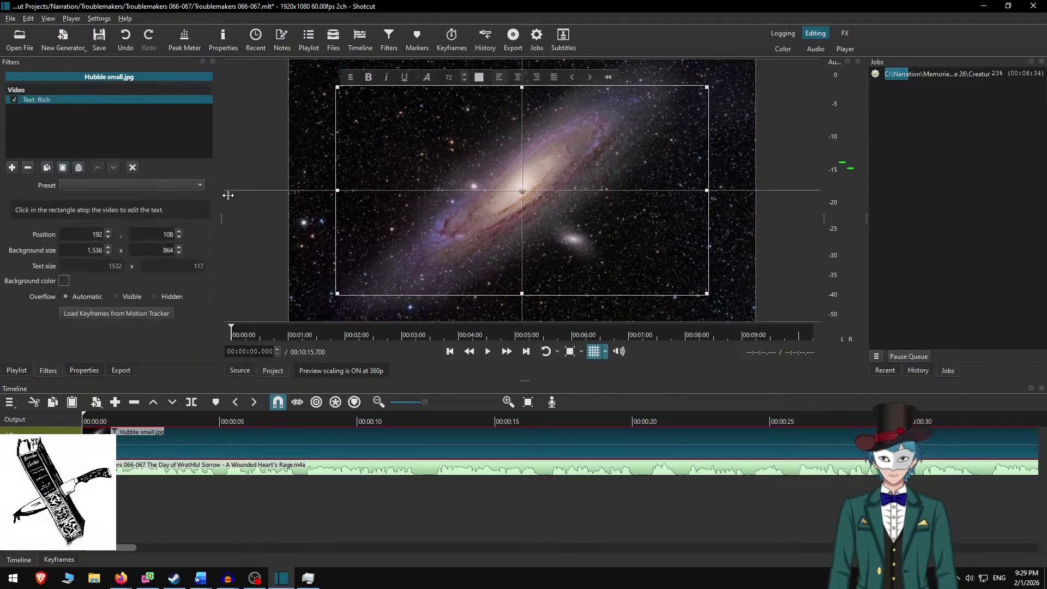
drag(88, 250, 164, 250)
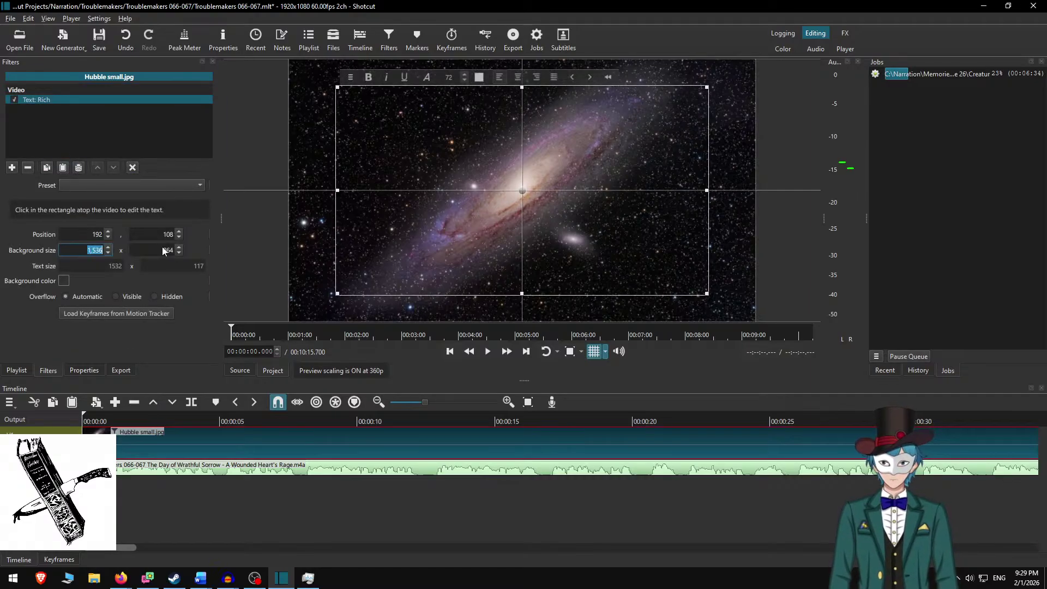
text(1)
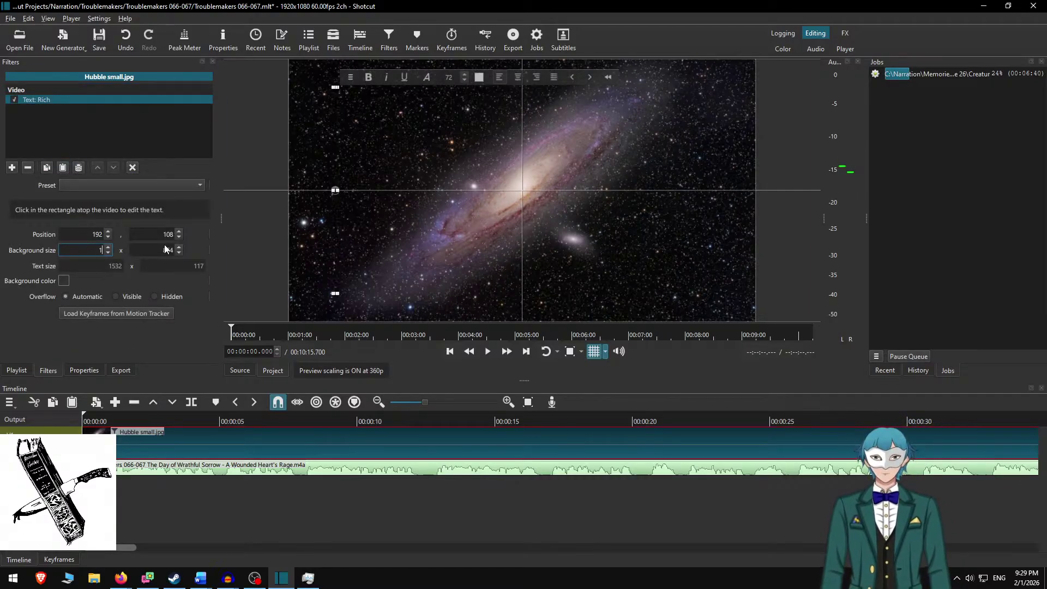
text(728)
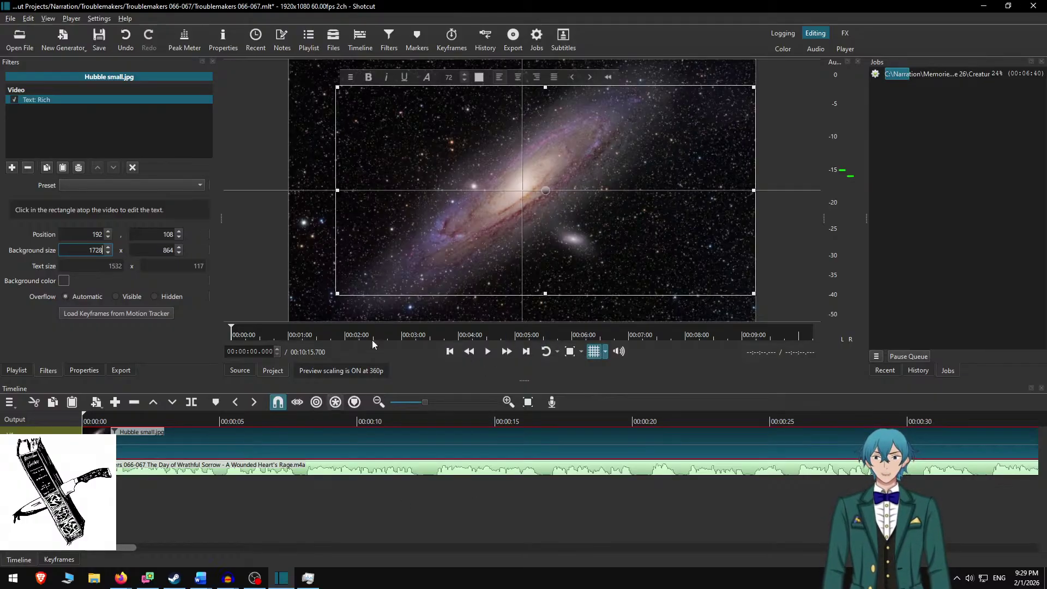
Enter the text “v lsa vbl” in the text box and centre the box horizontally at position 96, 108.
click(429, 196)
text(v lsa vbl)
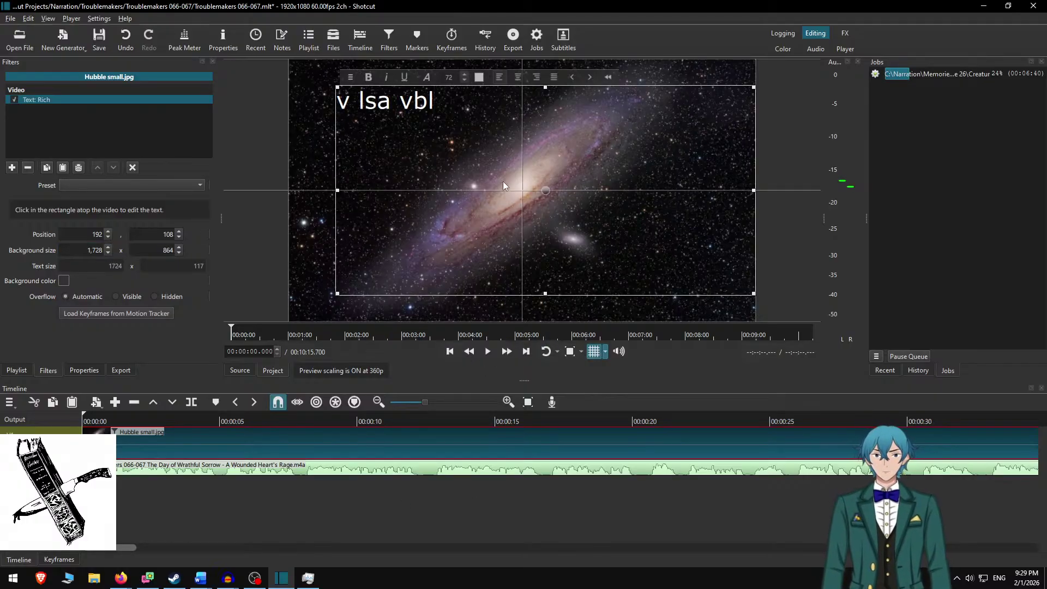
drag(544, 187, 512, 186)
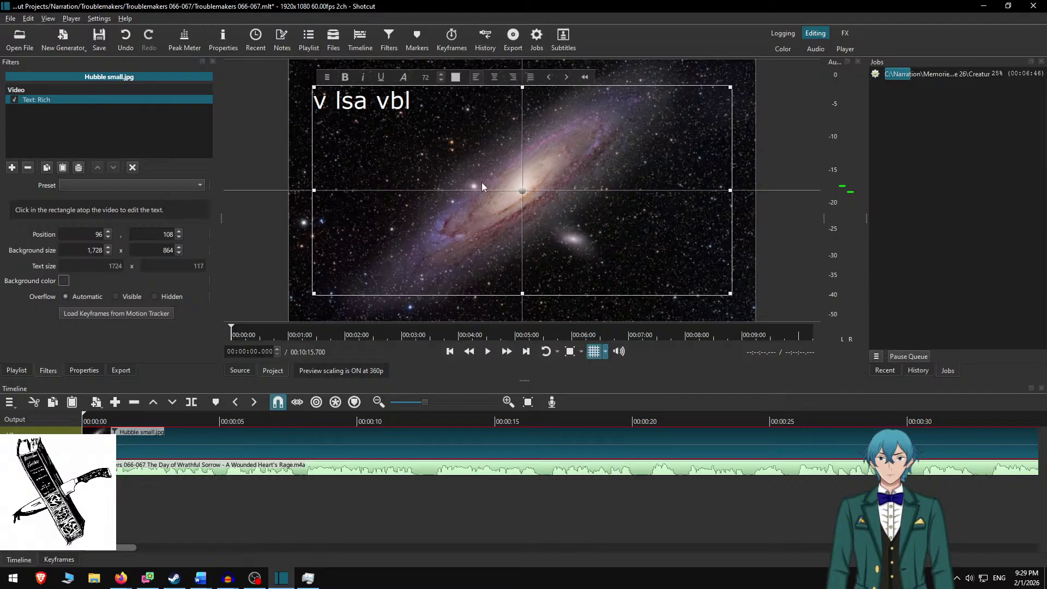
Set all the text in the box to the custom colour #b5bdc8 and justify it.
key(ctrl+a)
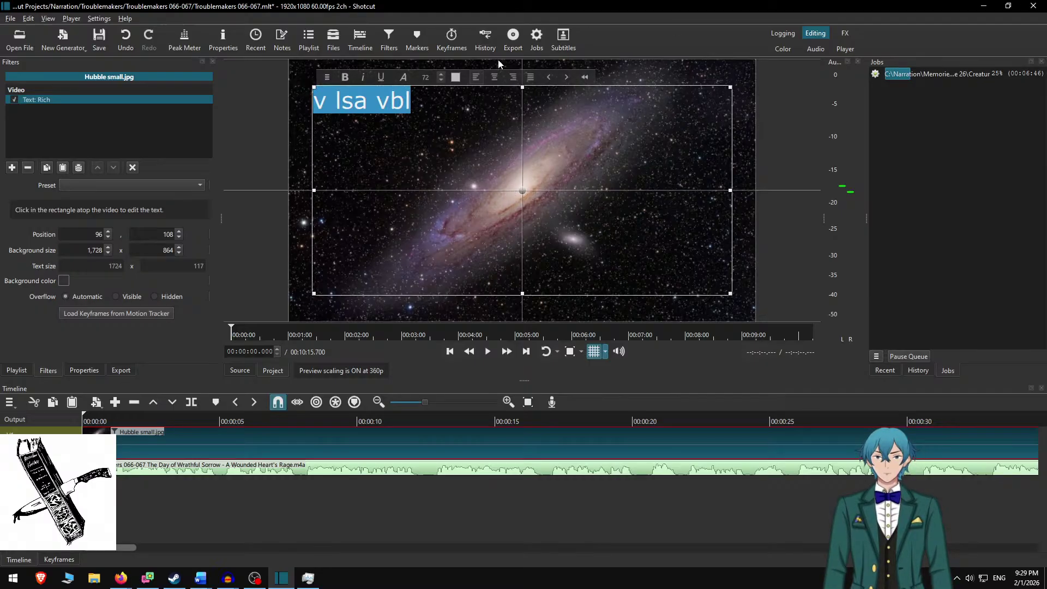
click(456, 77)
click(559, 267)
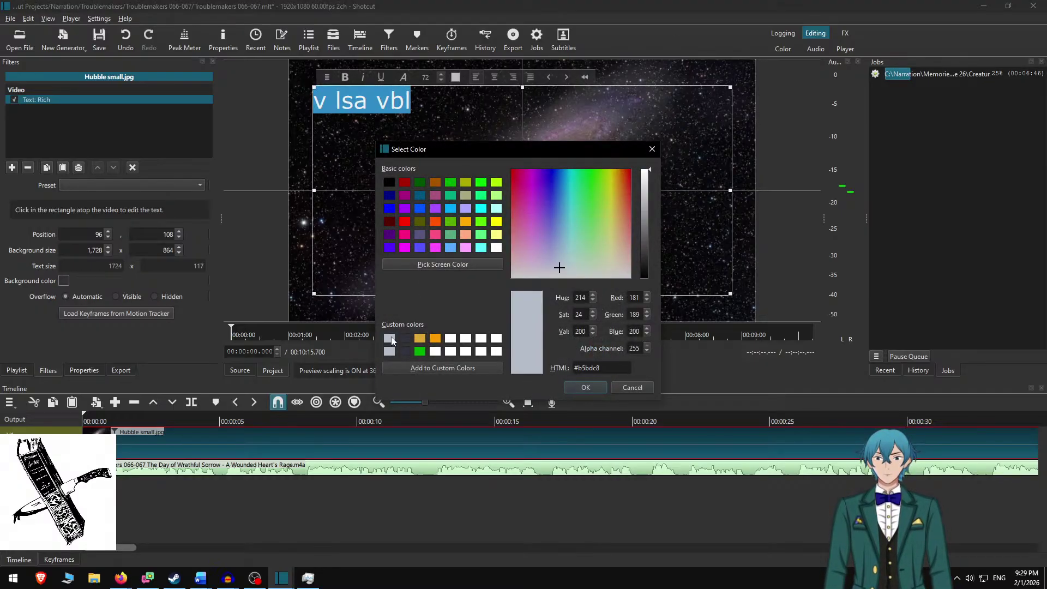
click(592, 387)
click(531, 79)
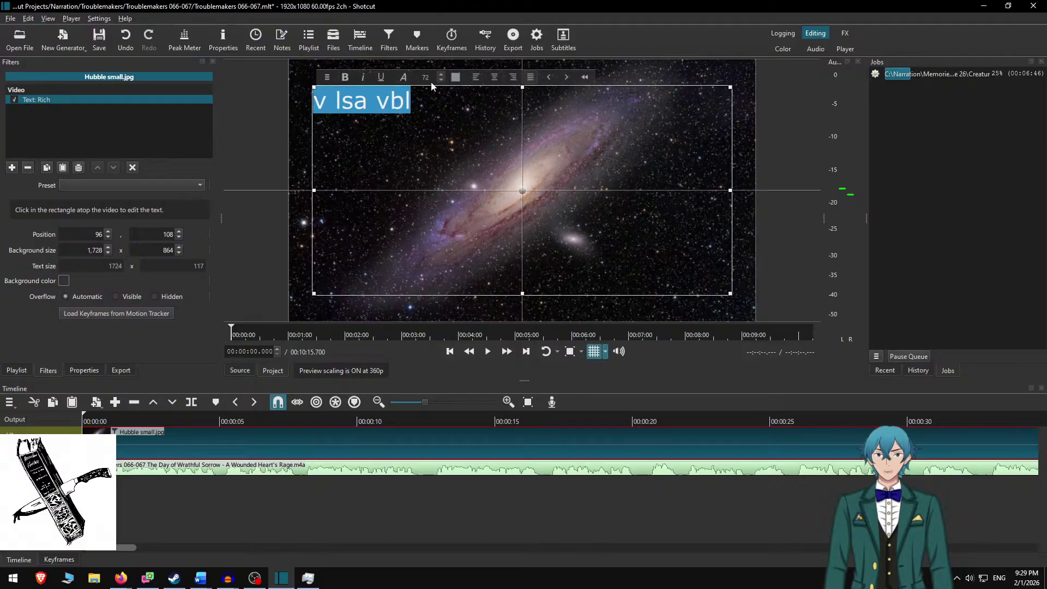
Set the selected text's size to 30 and fill the text box background with the dark slate custom colour.
drag(430, 78, 402, 78)
text(30)
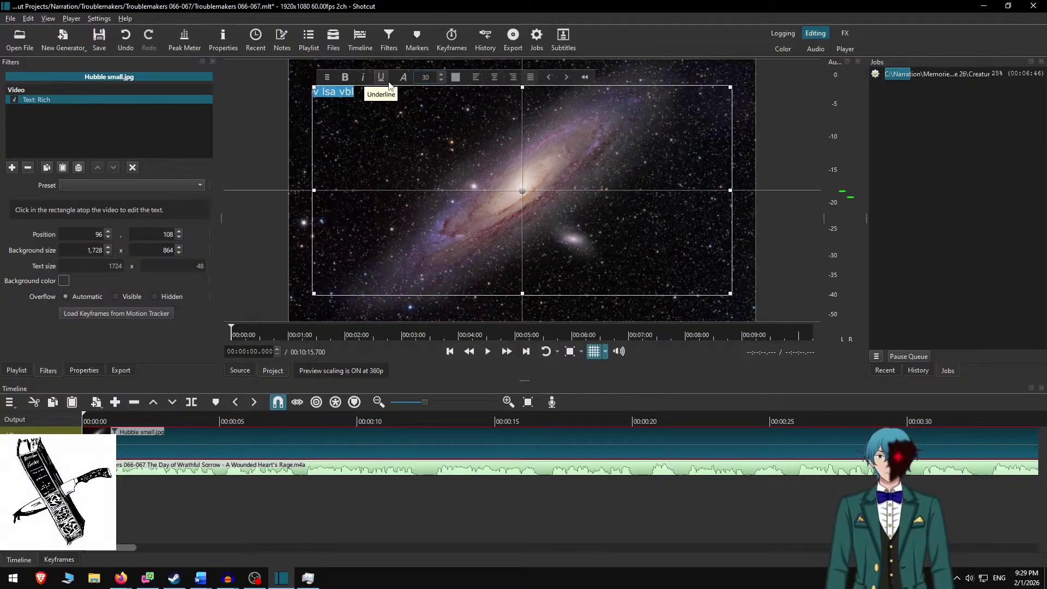
click(66, 283)
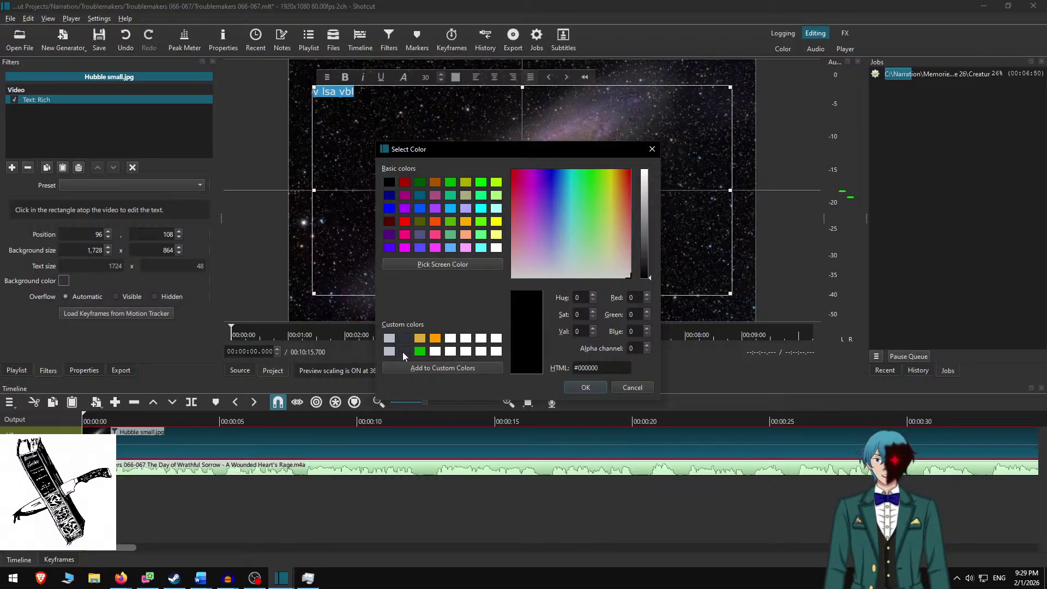
click(403, 352)
click(597, 389)
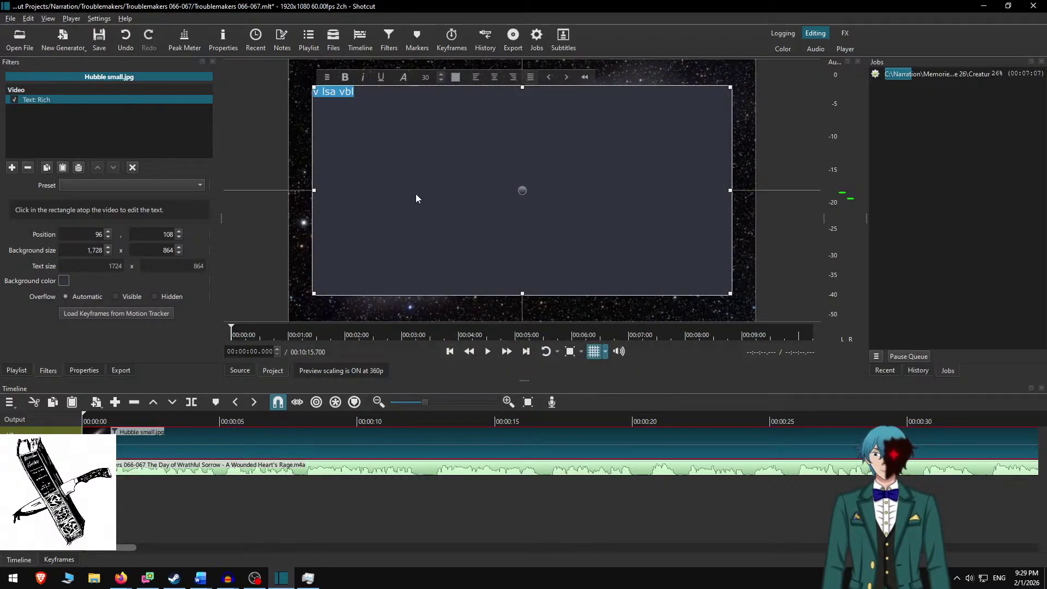
Switch to the Troublemakers 066-067 Word document and copy its opening passage, from “Go'mon cackled blissfully” through “this momentous occasion.”.
key(alt+Tab)
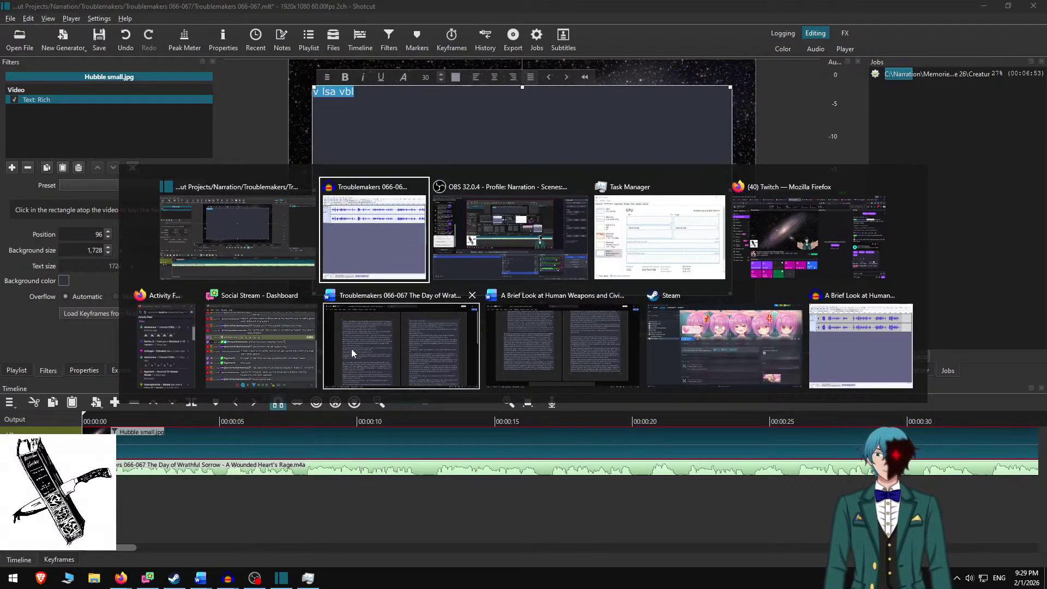
click(404, 351)
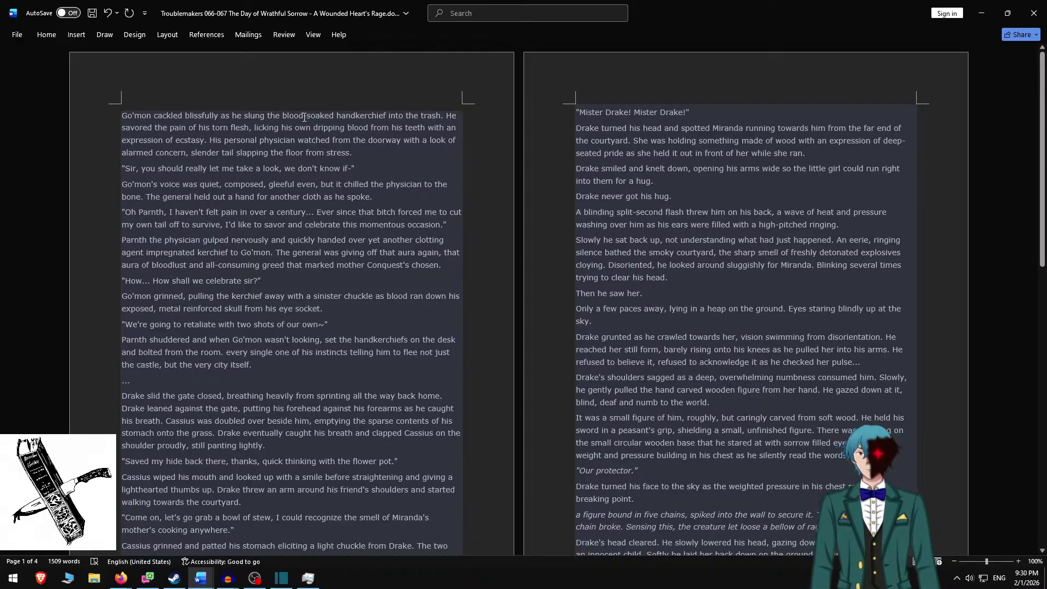
text(123)
key(shift+Left)
key(shift+Left)
key(shift+Left)
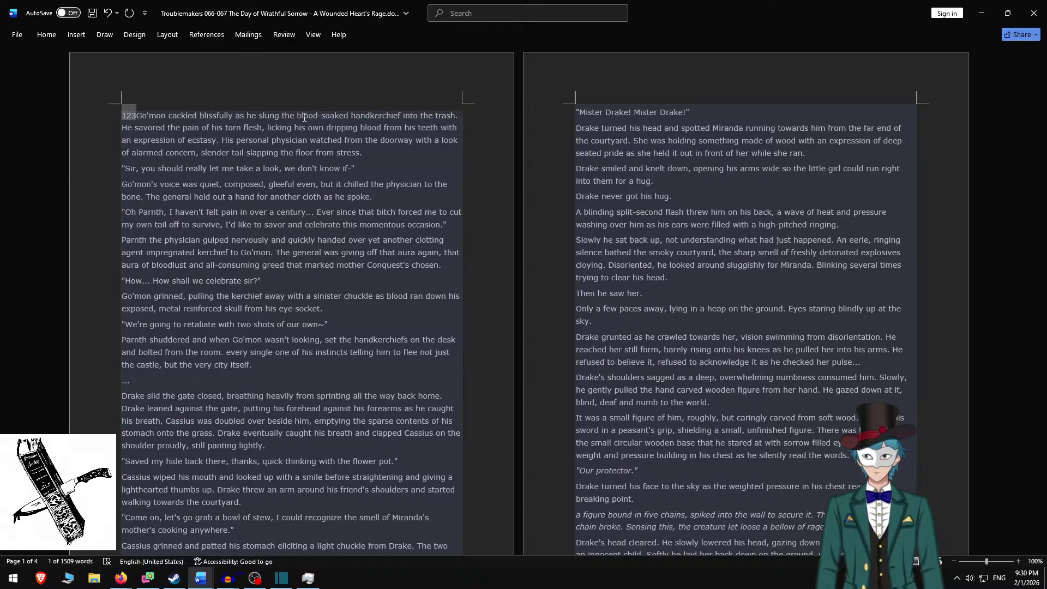
key(BackSpace)
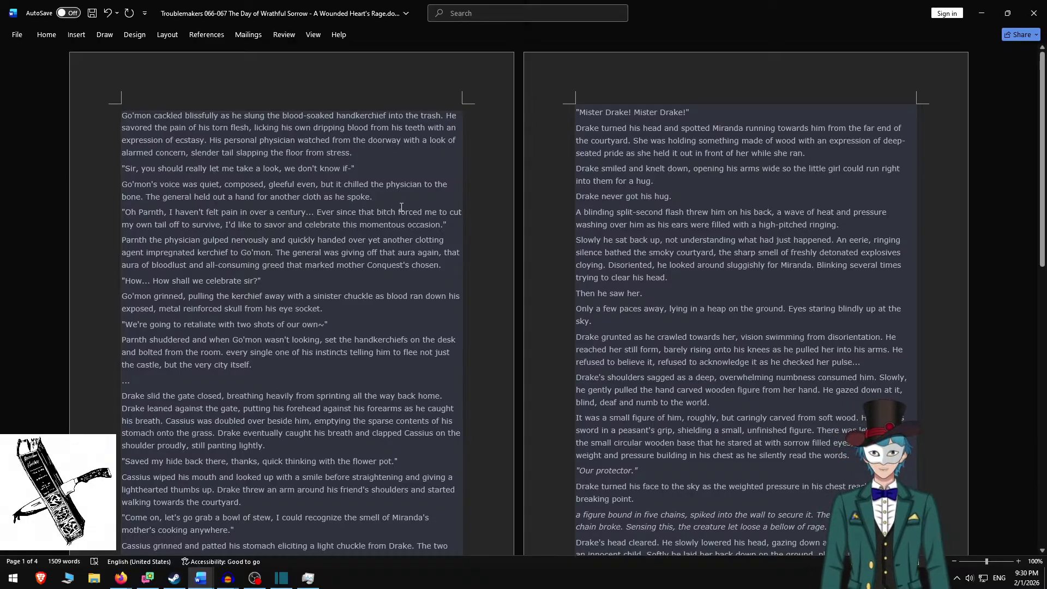
shift+click(454, 226)
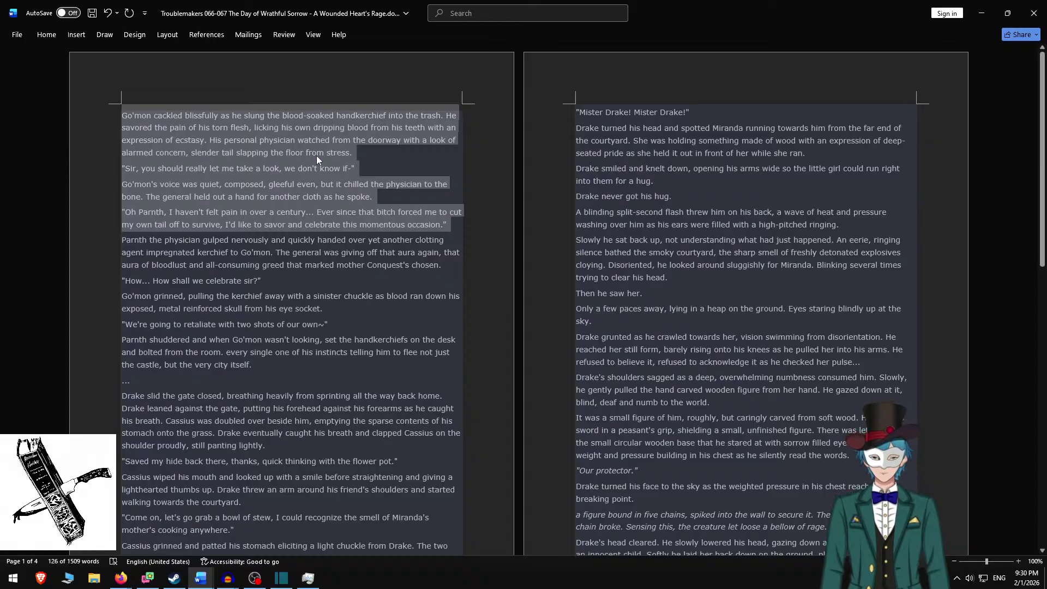
Switch back to Shotcut and replace the placeholder “v lsa vbl” with the copied opening passage.
key(alt+Tab)
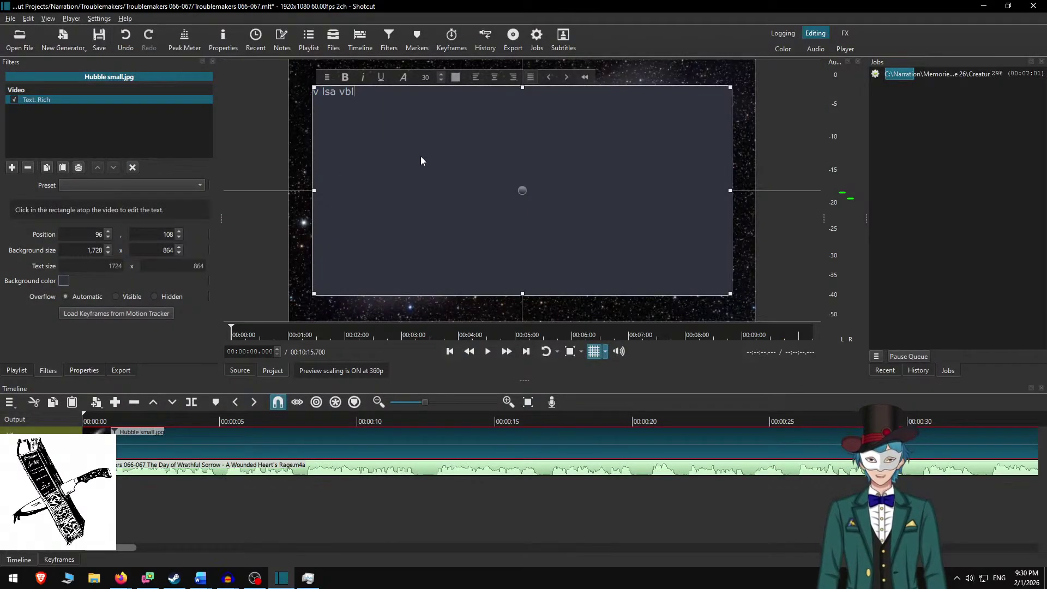
key(ctrl+a)
text(Go'mon cackled blissfully as he slung the blood-soaked handkerchief into the trash. He savored the pain of his torn flesh, licking his own dripping blood from his teeth with an expression of ecstasy. His personal physician watched from the doorway with a look of alarmed concern, slender tail slapping the floor from stress. "Sir, you should really let me take a look, we don't know if-" Go'mon's voice was quiet, composed, gleeful even, but it chilled the physician to the bone. The general held out a hand for another cloth as he spoke. "Oh Parnth, I haven't felt pain in over a century... Ever since that bitch forced me to cut my own tail off to survive, I'd like to savor and celebrate this momentous occasion.")
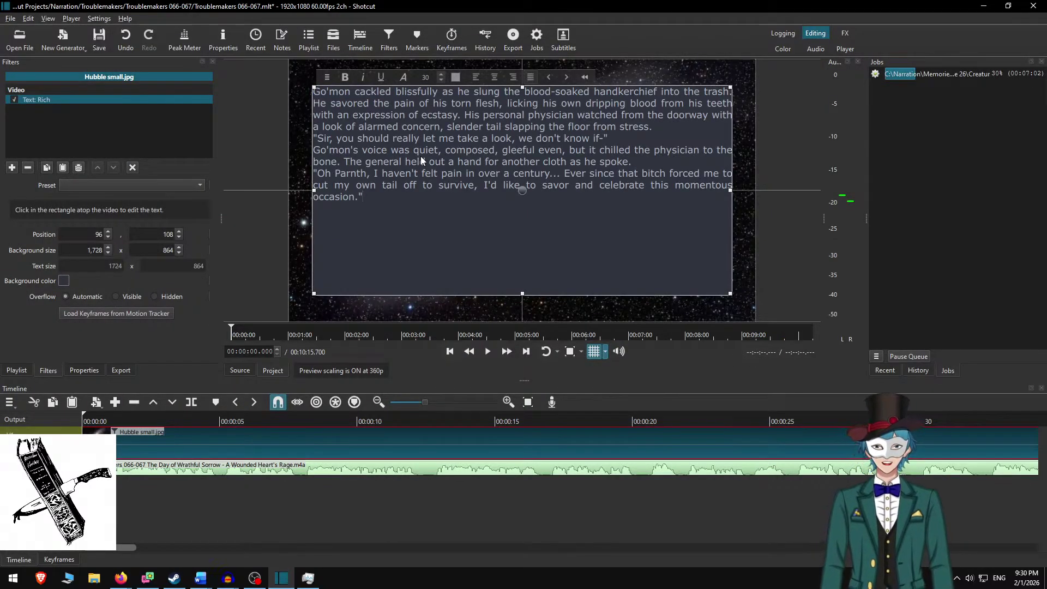
Insert a blank line between each of the four paragraphs in the text box.
key(Up)
key(Up)
key(Up)
key(End)
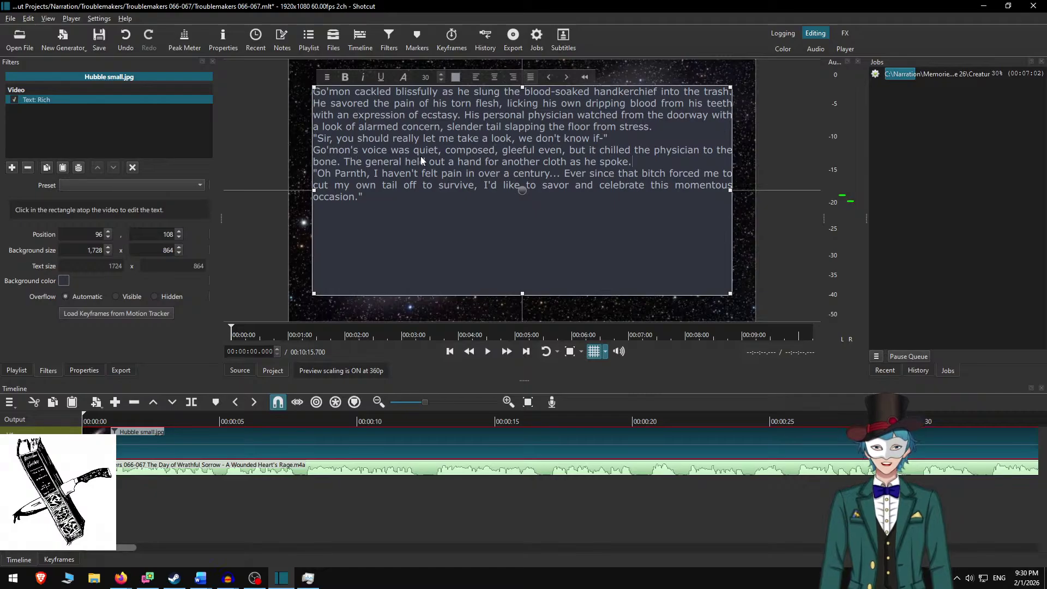
key(Return)
key(Up)
key(Up)
key(Return)
key(Up)
key(Up)
key(Up)
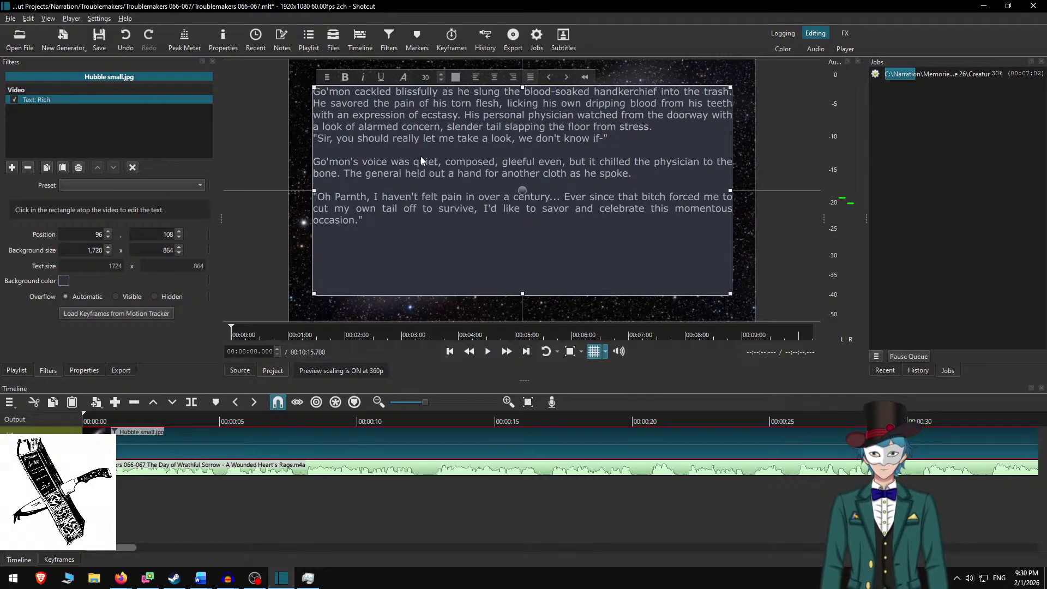
key(Return)
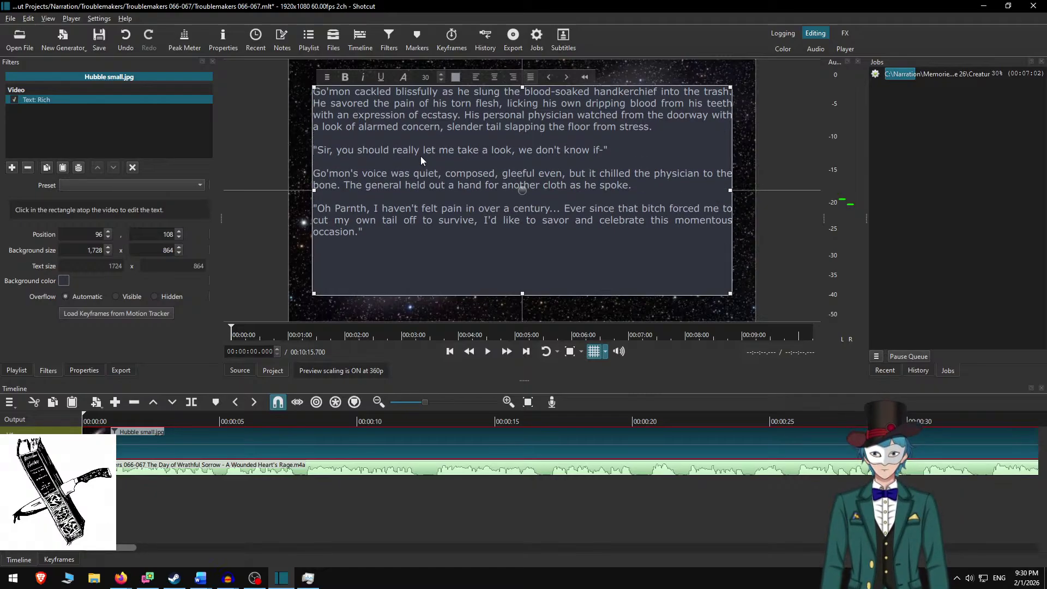
Set the text background height to 654 and centre the box vertically at position 96, 213.
double_click(170, 251)
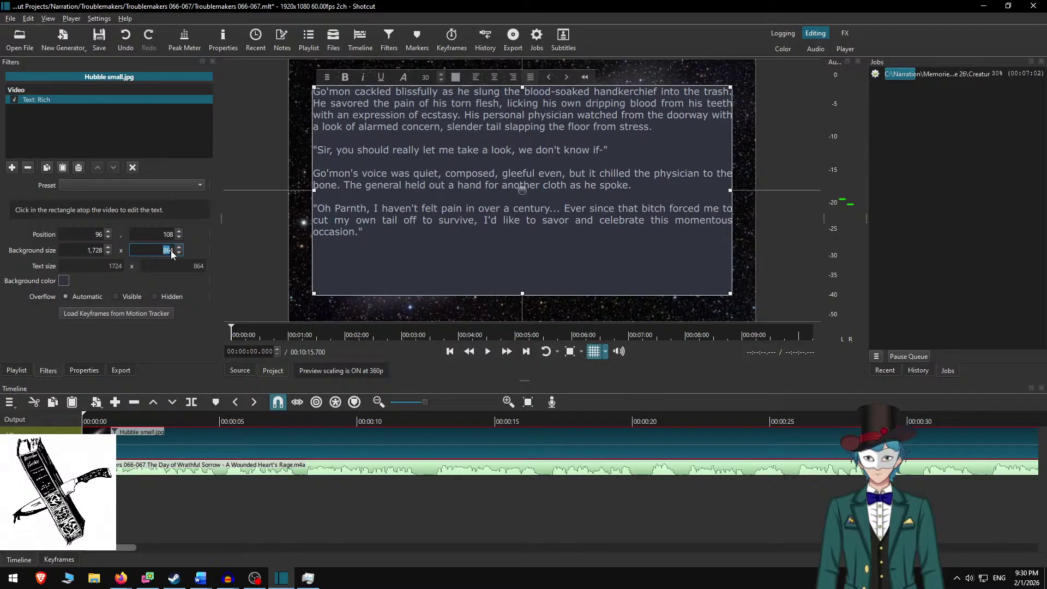
text(654)
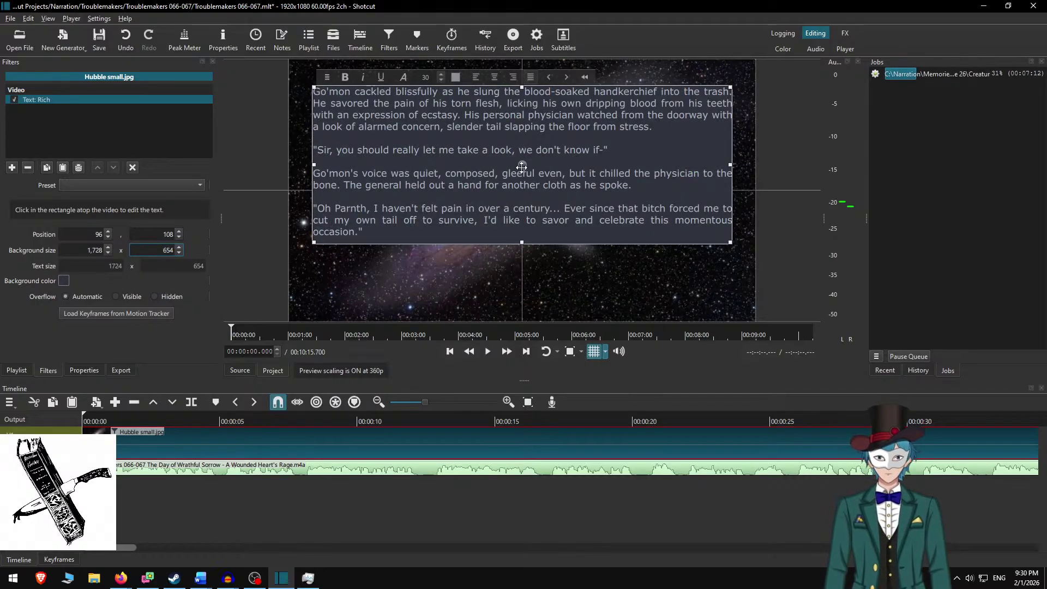
drag(522, 167, 521, 192)
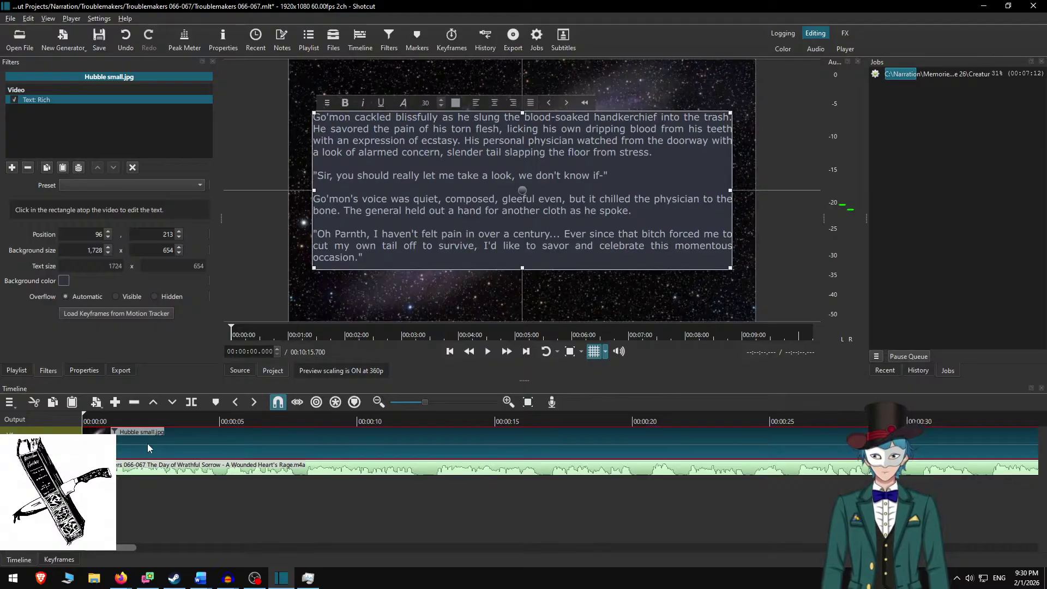
Play the narration from the start through the first passage and split the Hubble small.jpg clip at 00:00:54.533.
key(ctrl+d)
click(154, 423)
key(Home)
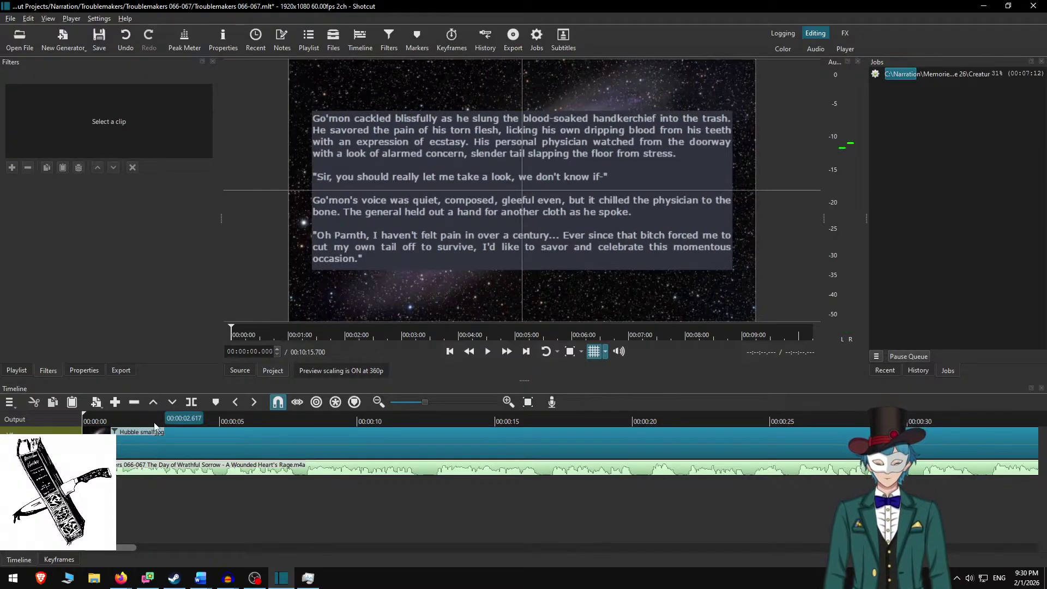
key(space)
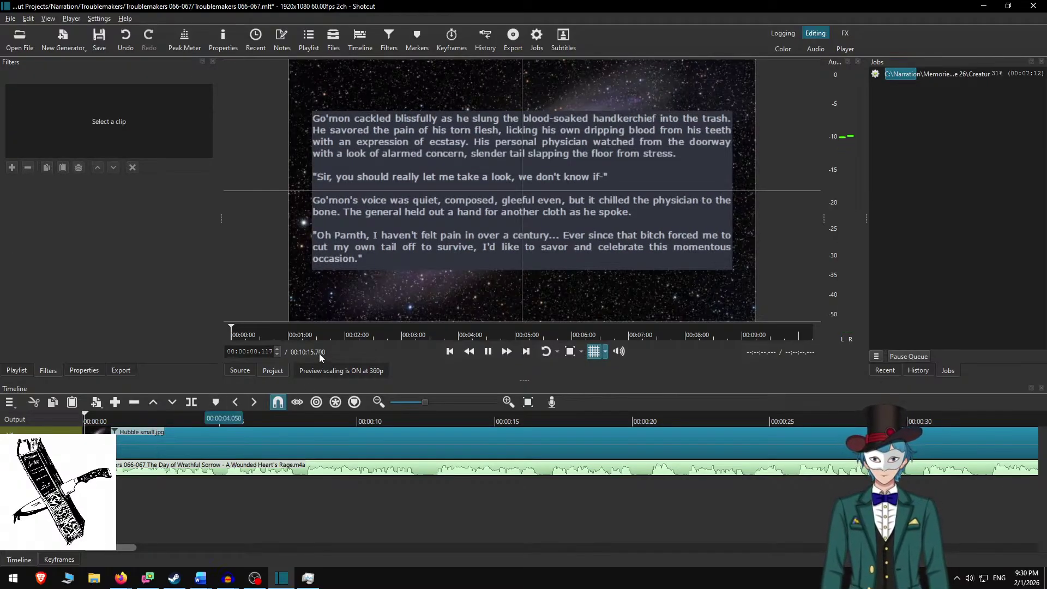
click(509, 354)
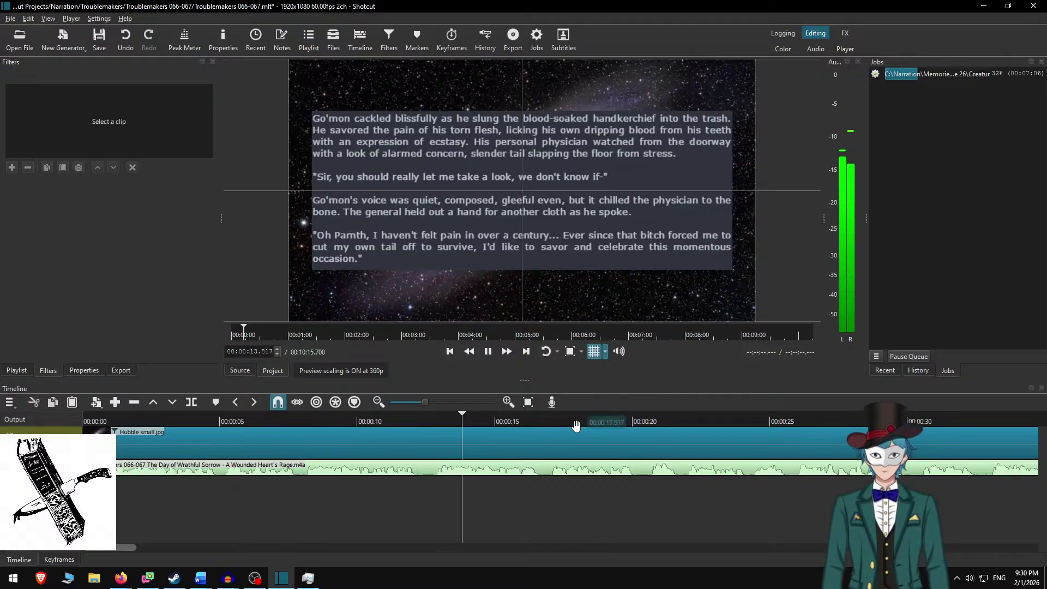
scroll(523, 437, down, 3)
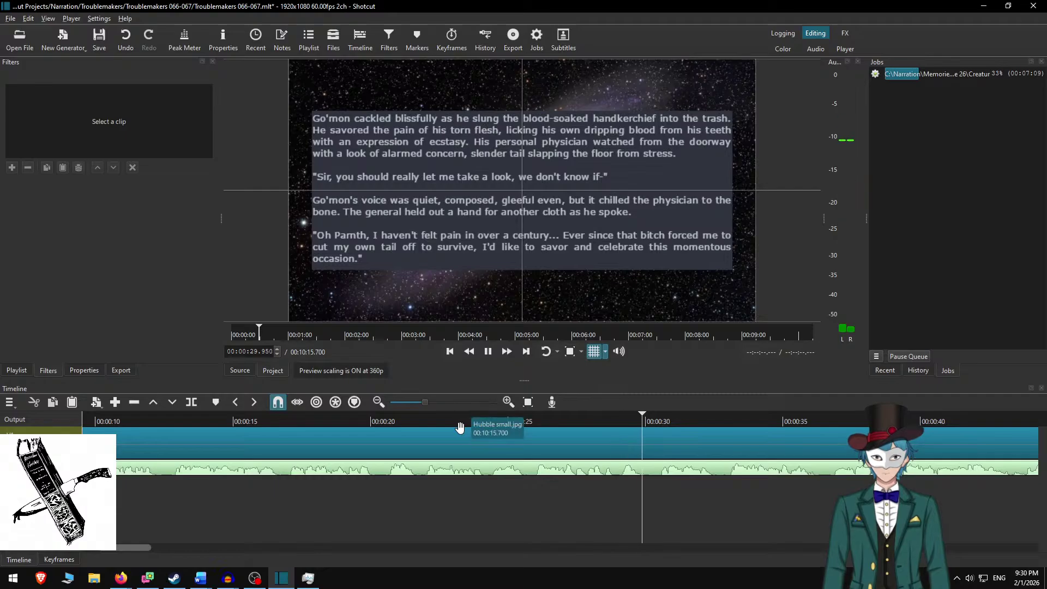
scroll(458, 441, right, 5)
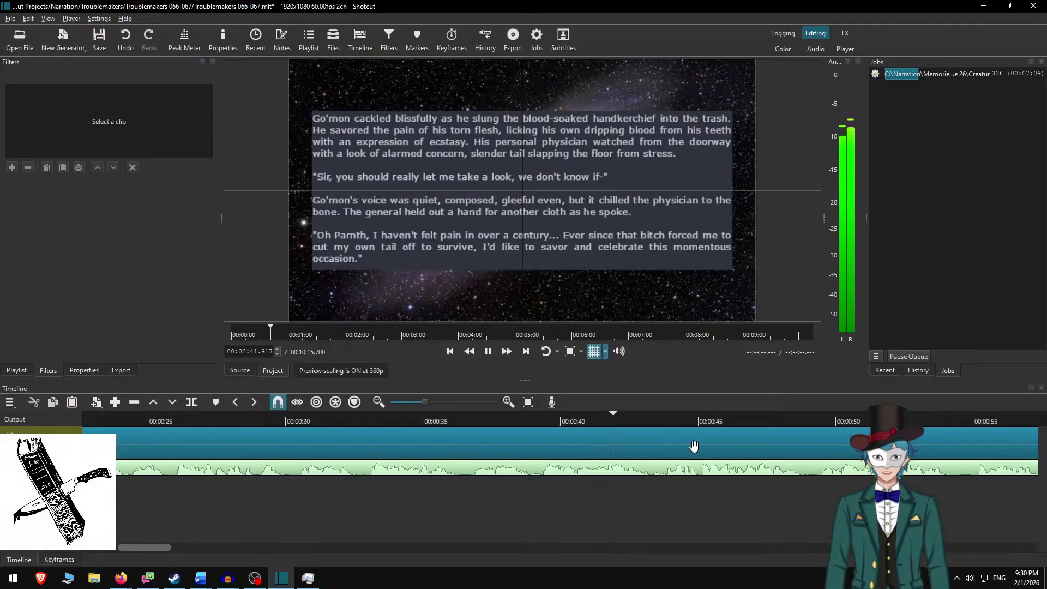
scroll(657, 455, right, 4)
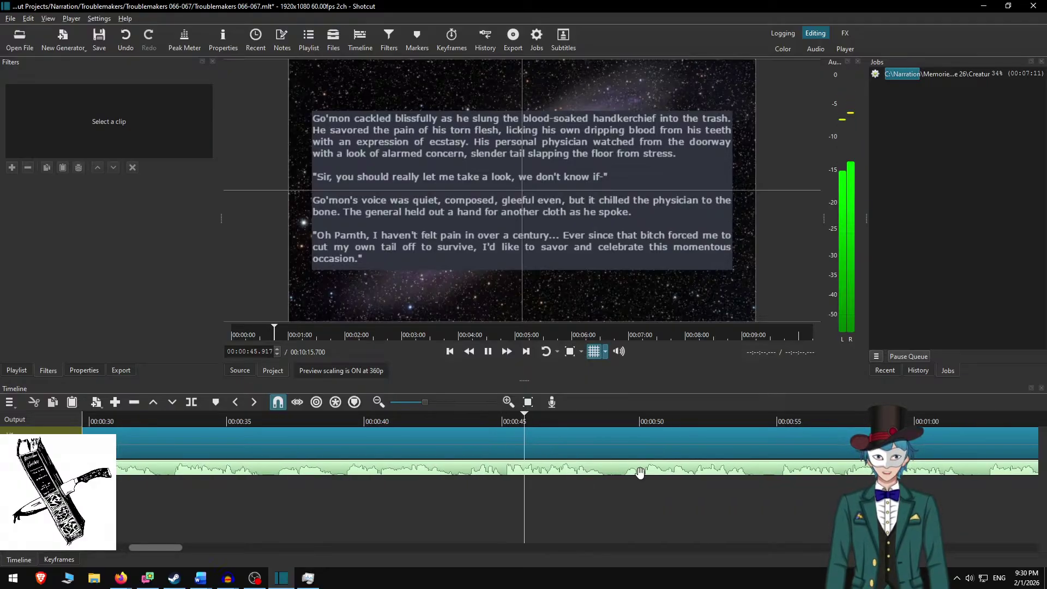
scroll(654, 455, right, 7)
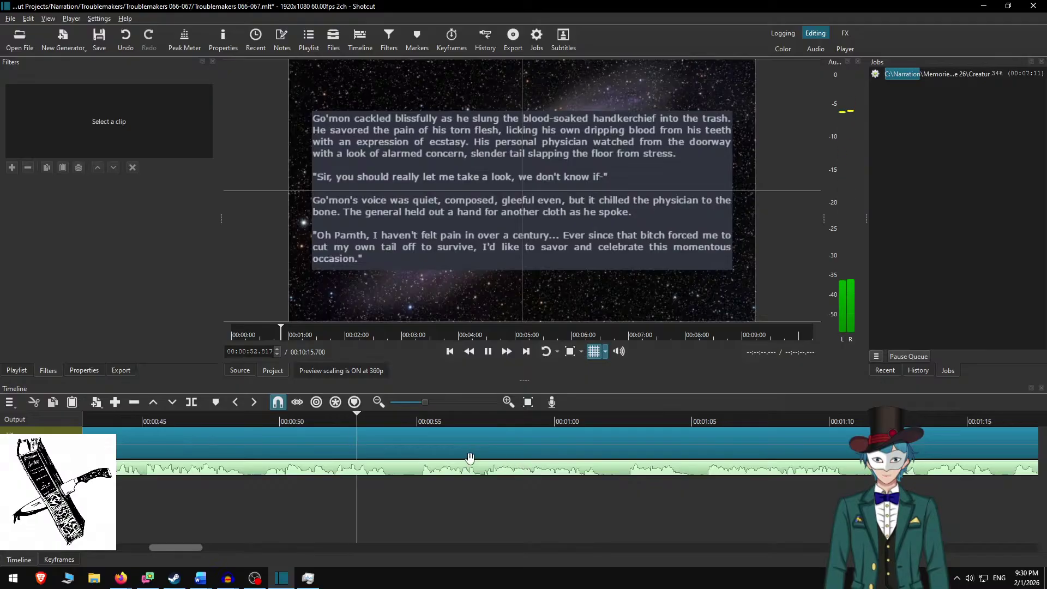
key(space)
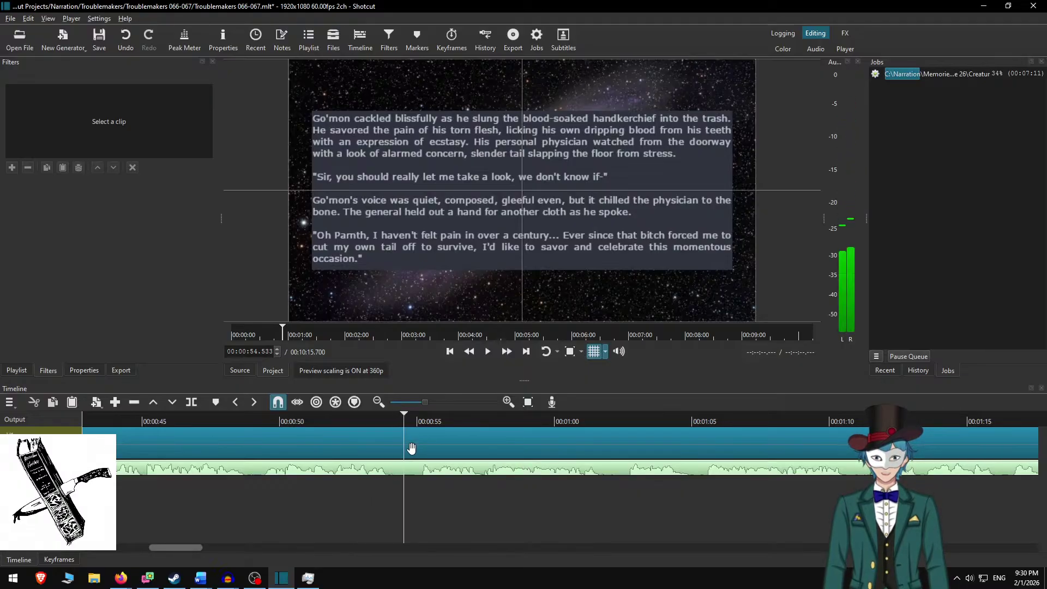
click(428, 440)
In Word, delete the used passage and copy from “Parnth the physician” through “the very city itself.”, then replace the second Shotcut clip's text with it.
key(alt+Tab)
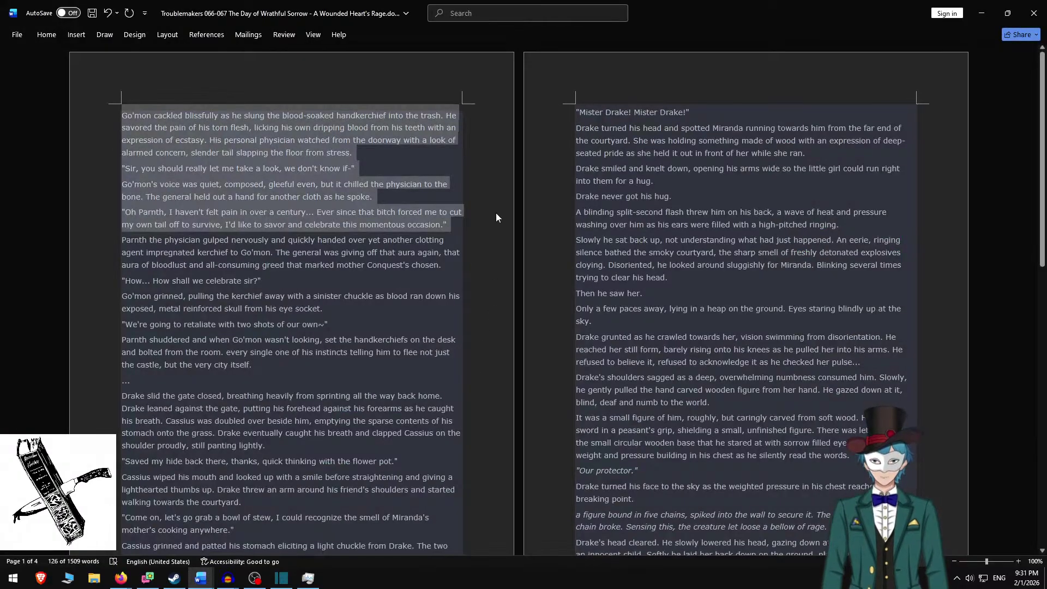
key(Delete)
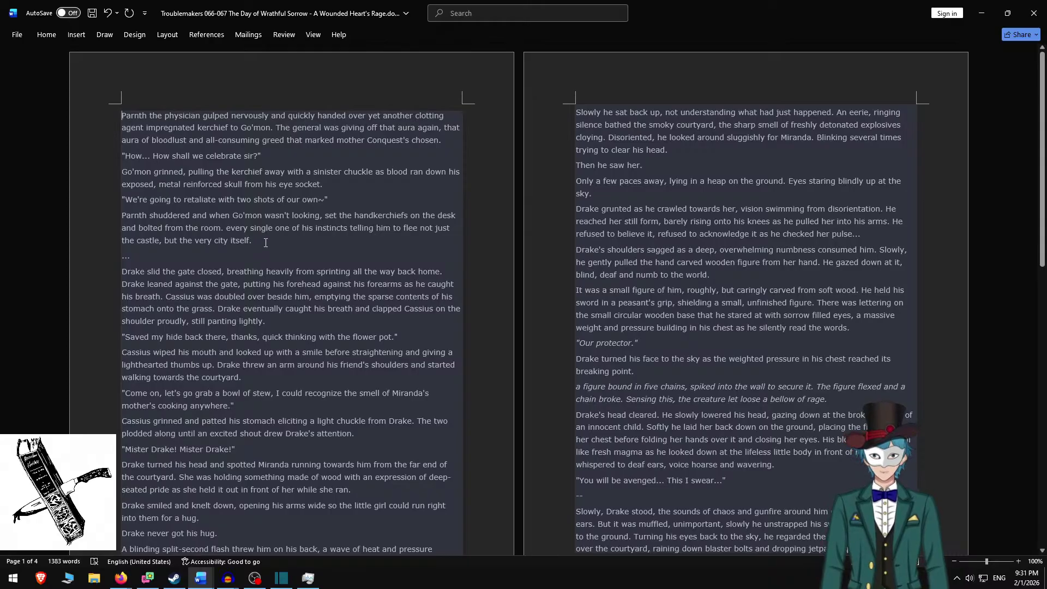
shift+click(266, 242)
key(alt+Tab)
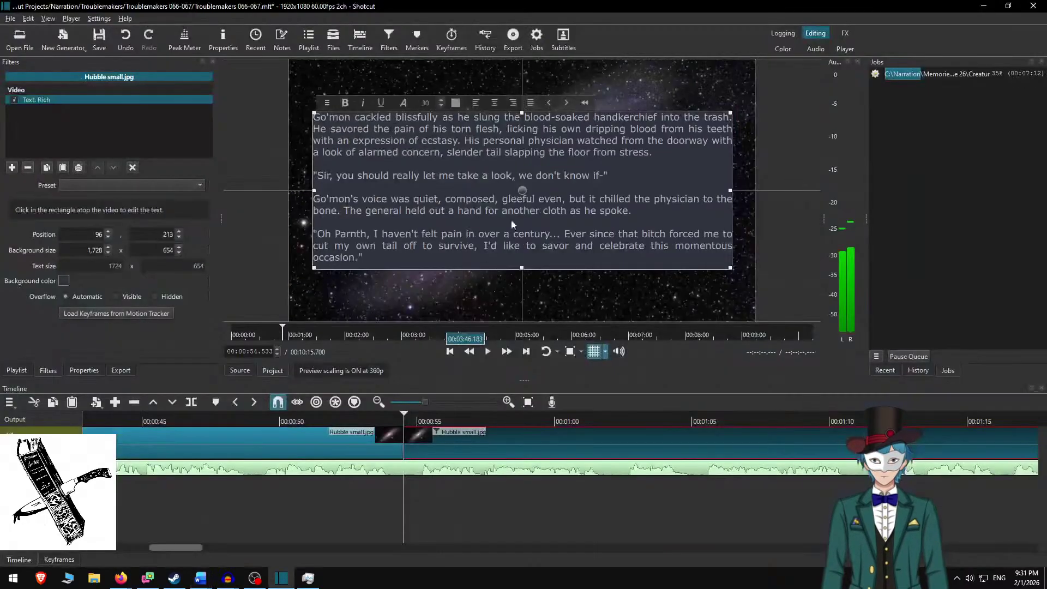
key(ctrl+a)
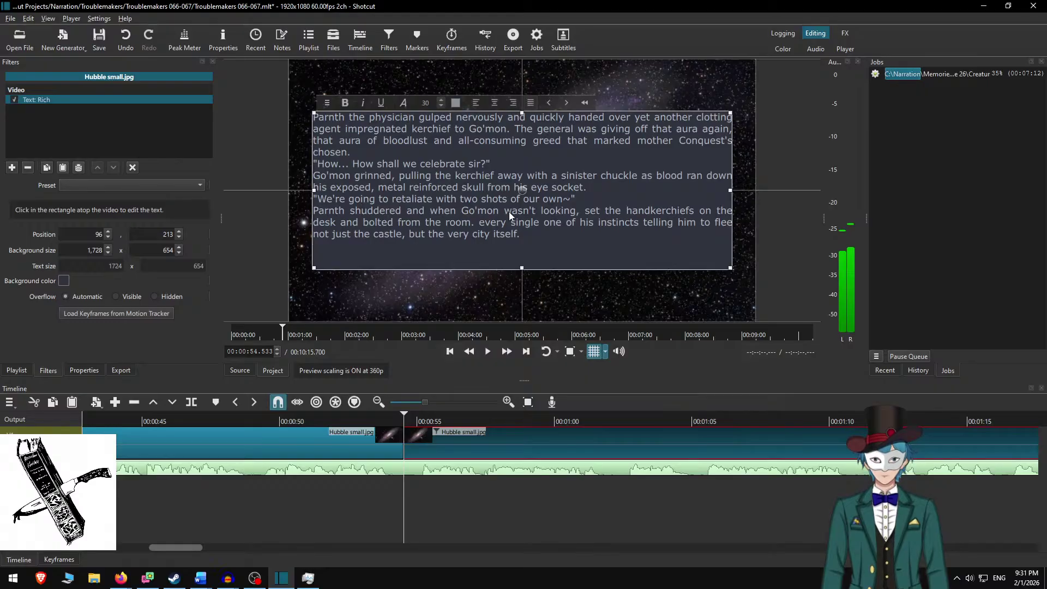
Insert blank lines between the second clip's paragraphs and set its text background height to 750.
key(Return)
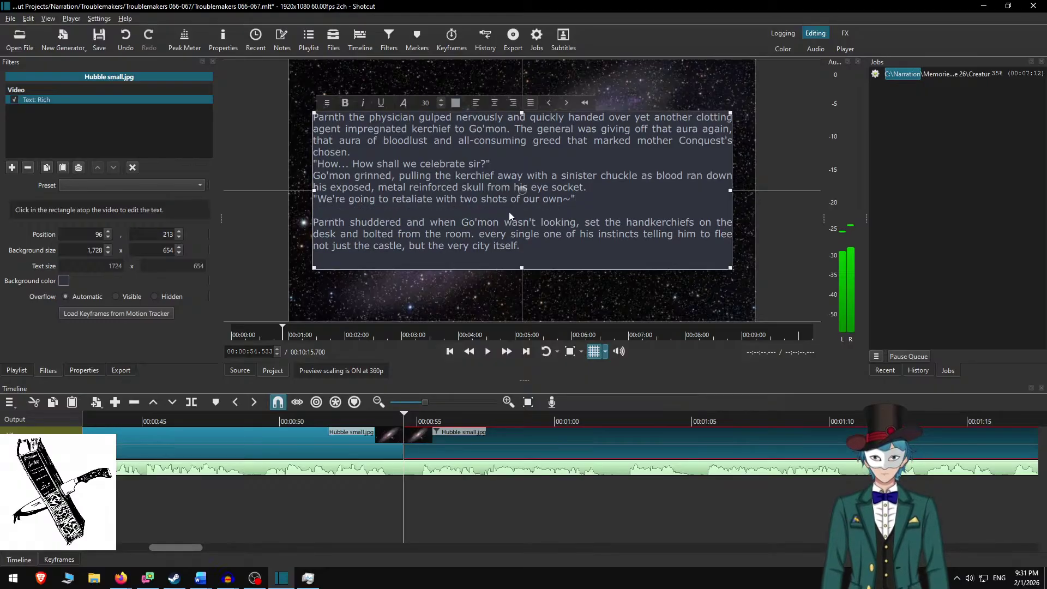
key(Return)
key(Return)
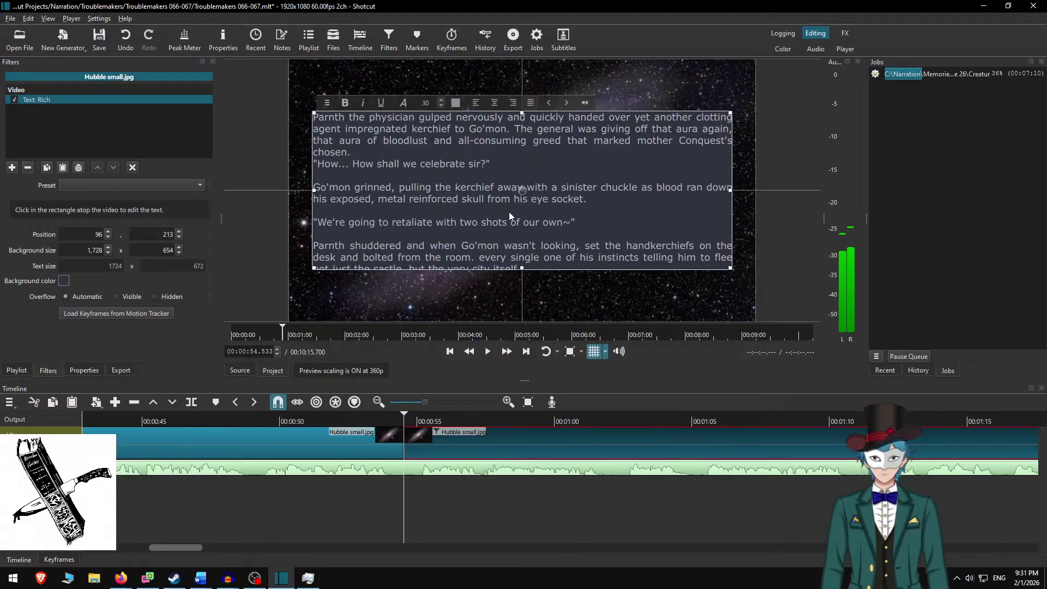
key(Up)
key(Up)
key(Return)
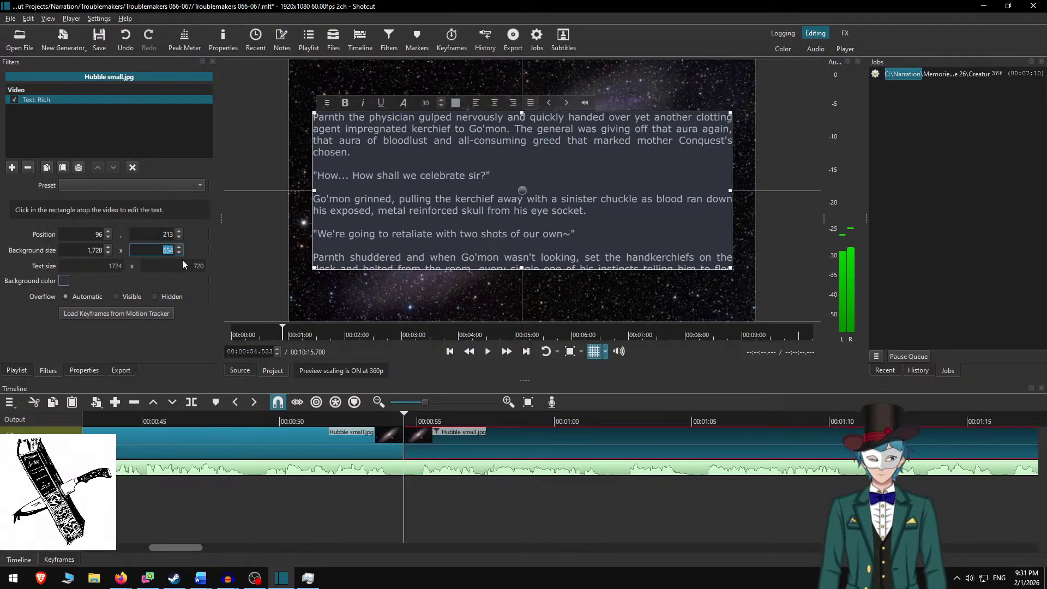
text(750)
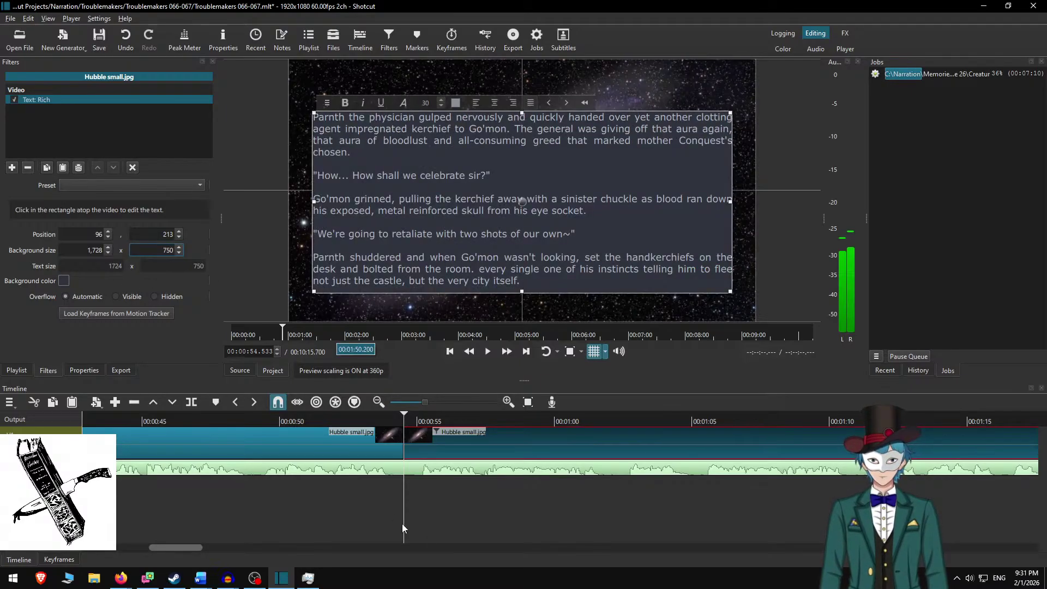
Set the first clip's text background height to 650 and centre its box vertically at position 96, 215.
click(373, 443)
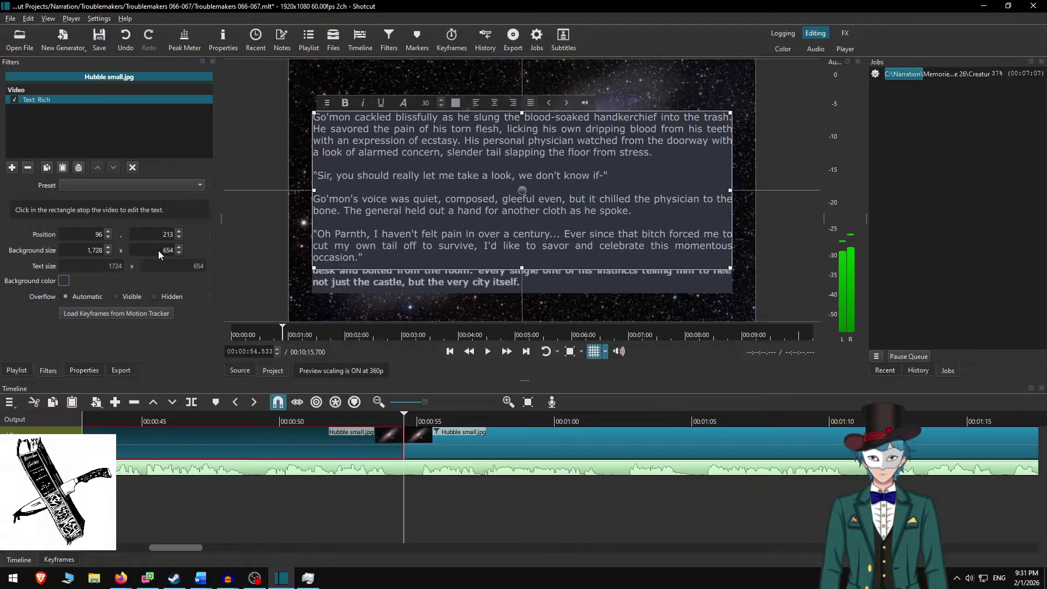
text(650)
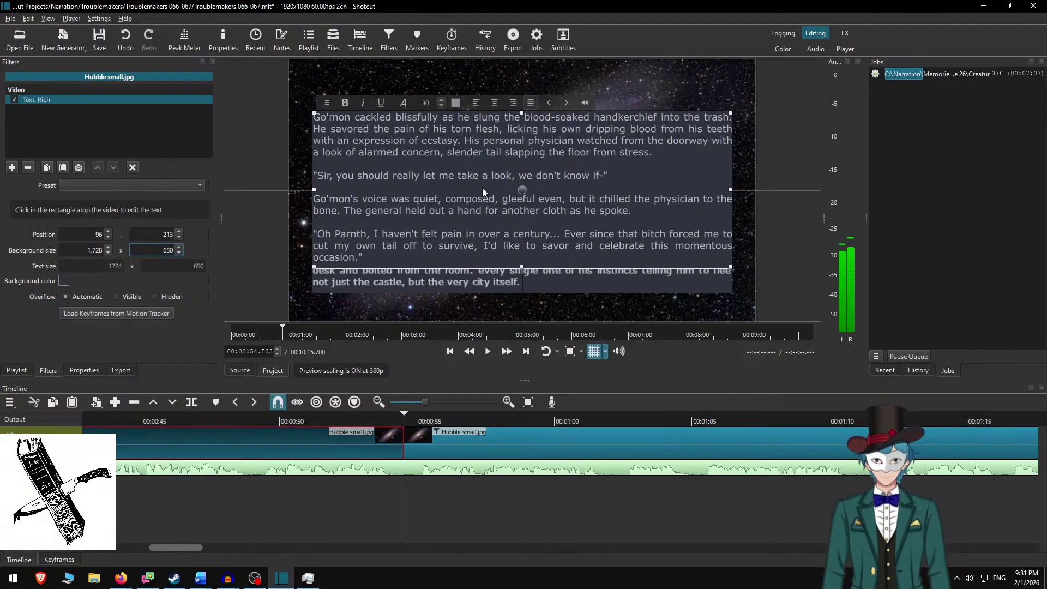
drag(526, 188, 525, 189)
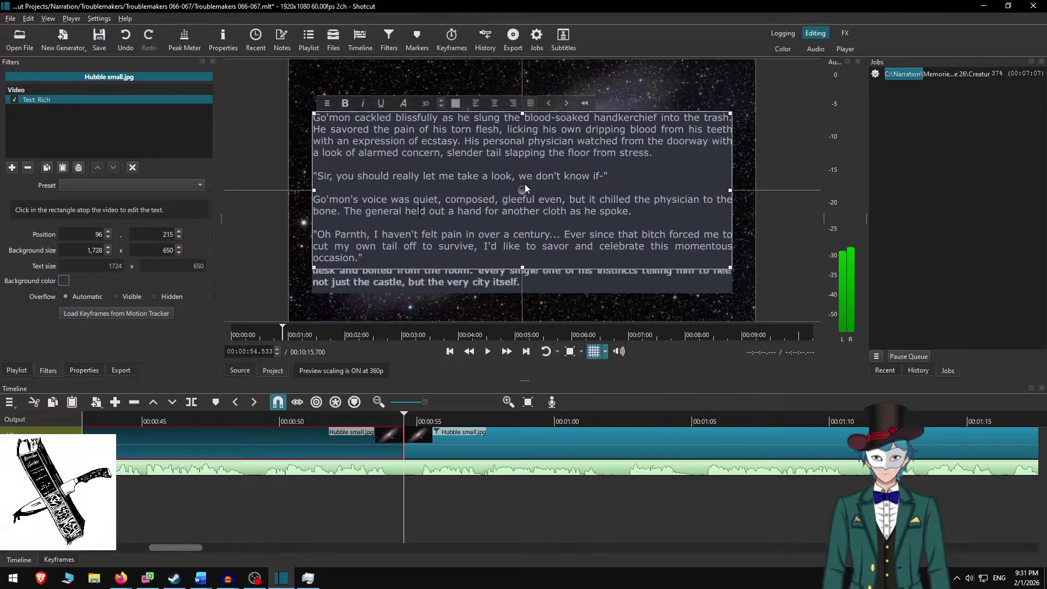
Centre the second clip's text box vertically in the frame at position 96, 165.
click(456, 434)
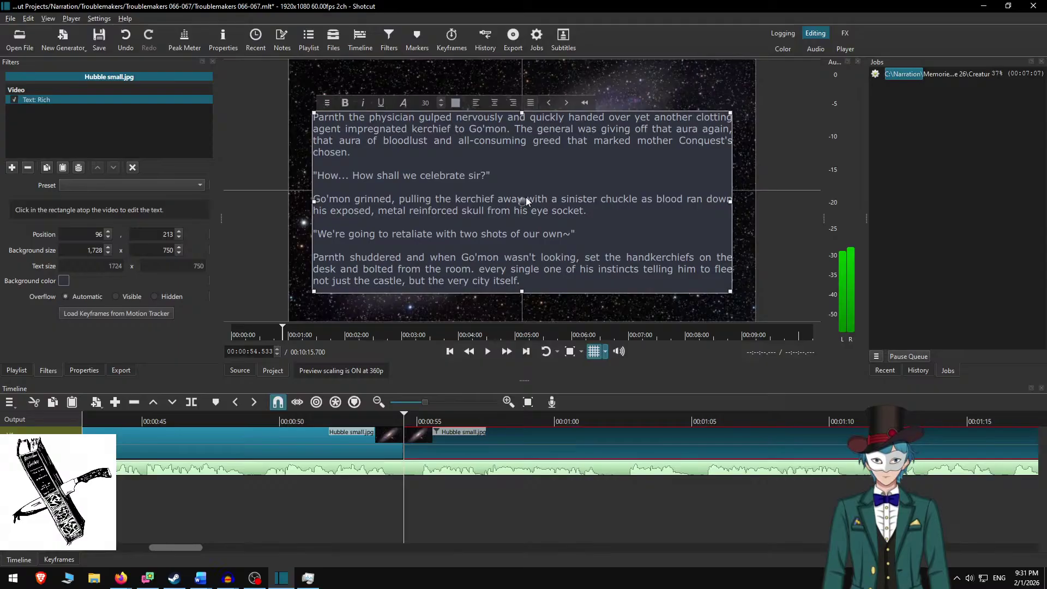
drag(523, 192, 522, 185)
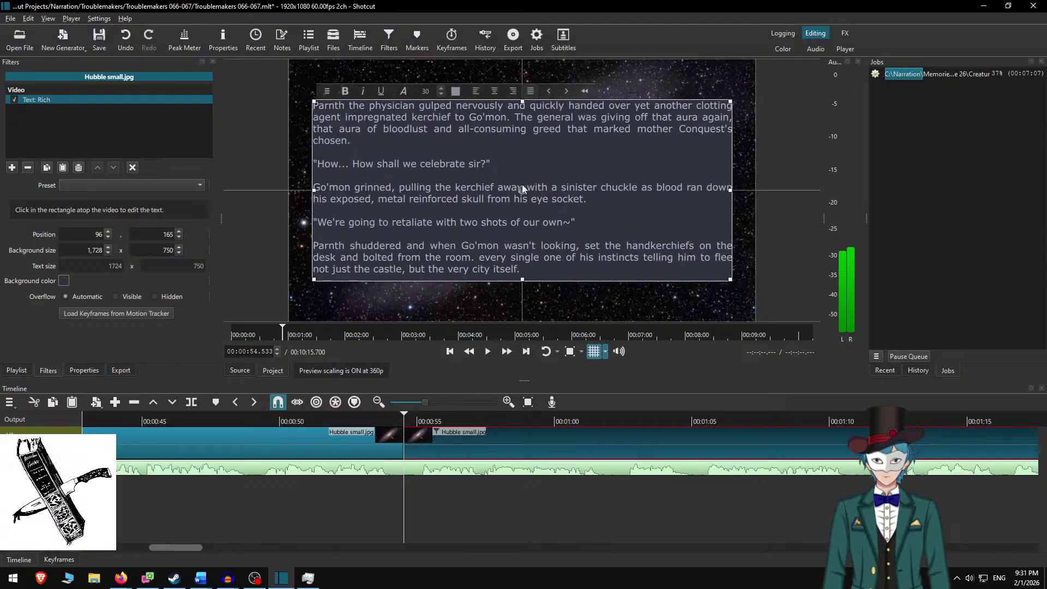
click(443, 430)
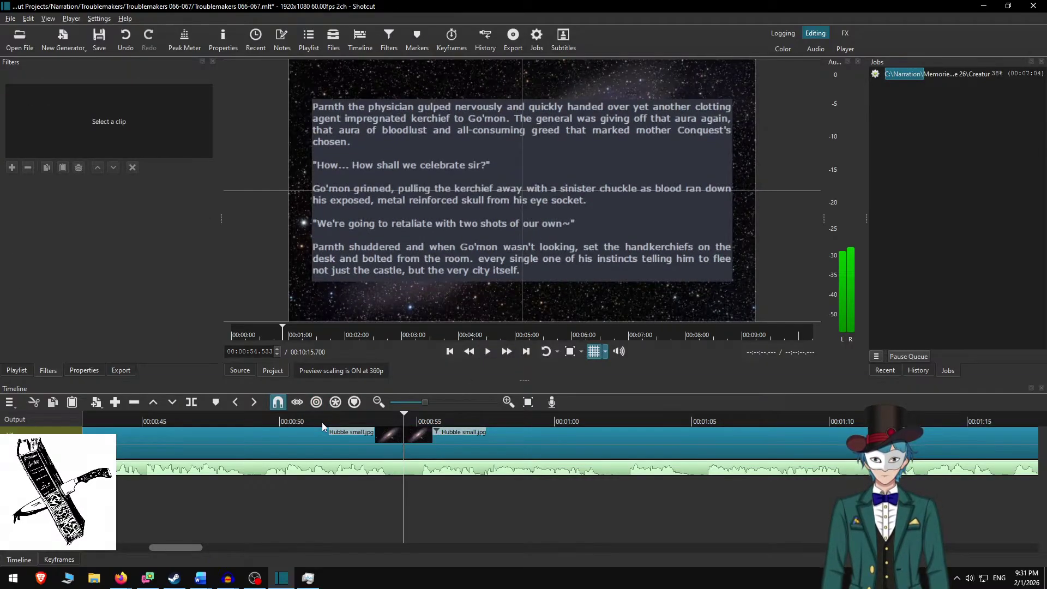
Play the narration from just before the first cut through the second passage and split the Hubble small.jpg clip at 00:01:46.300.
click(321, 420)
click(488, 351)
click(510, 351)
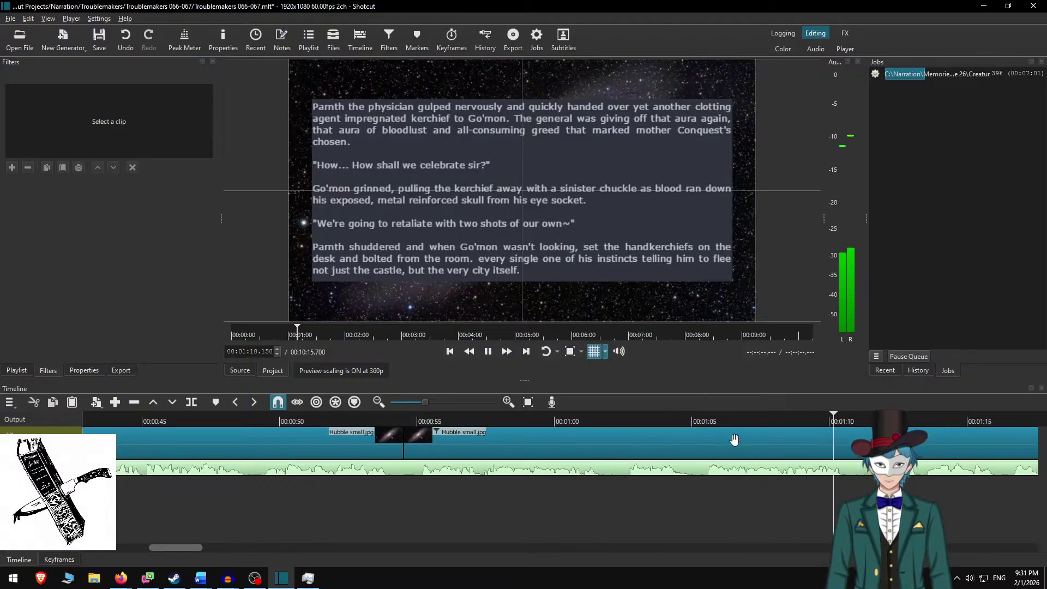
scroll(633, 476, right, 5)
scroll(590, 482, right, 3)
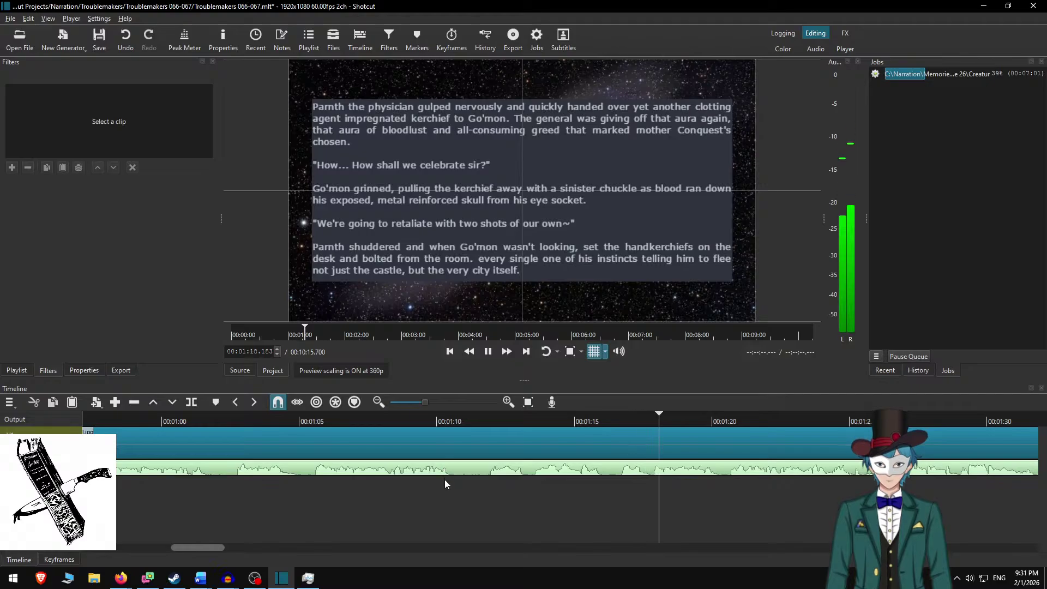
scroll(571, 526, right, 7)
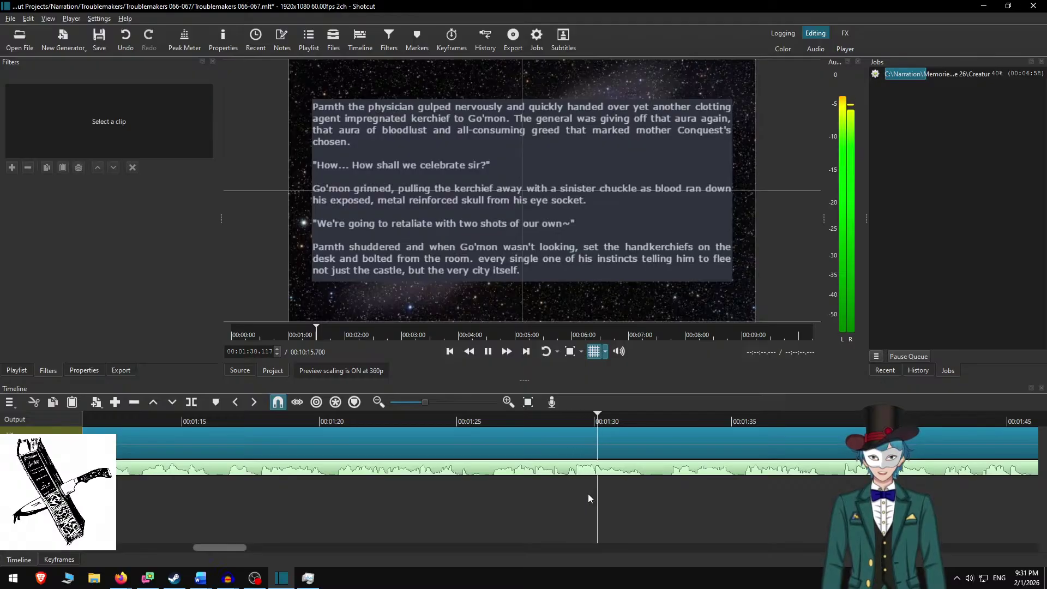
scroll(573, 488, right, 6)
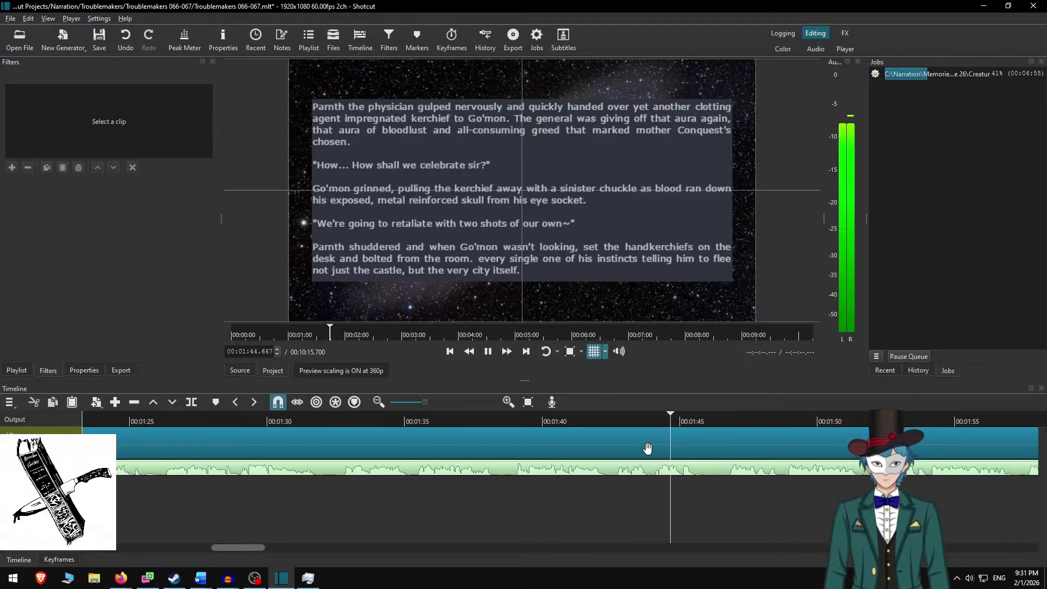
key(space)
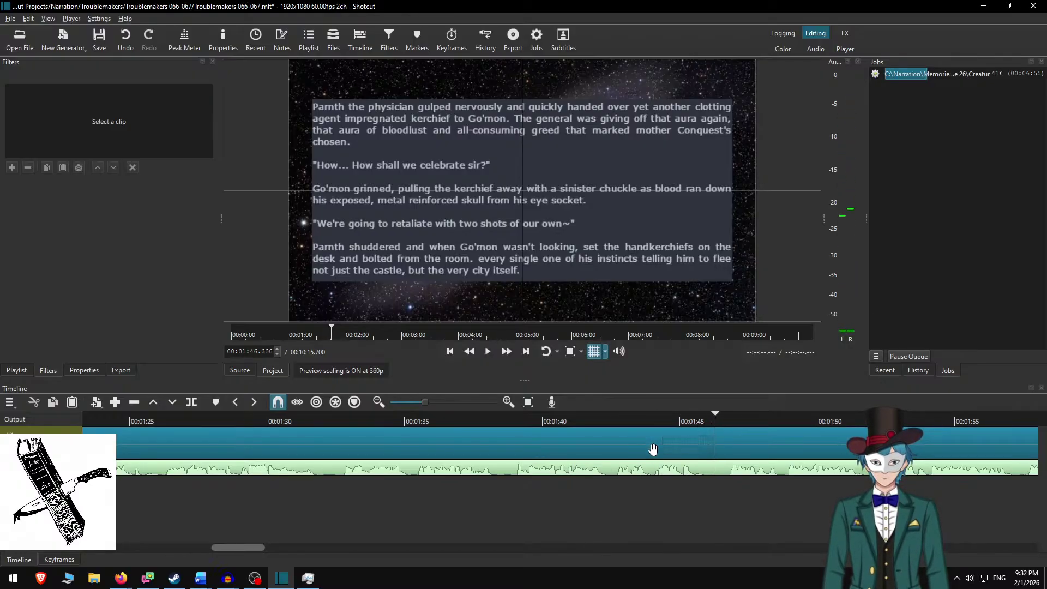
key(s)
In Word, delete the used passage and copy from “Drake slid the gate closed” through “towards the courtyard.”, then replace the third Shotcut clip's text with it.
click(750, 432)
key(alt+Tab)
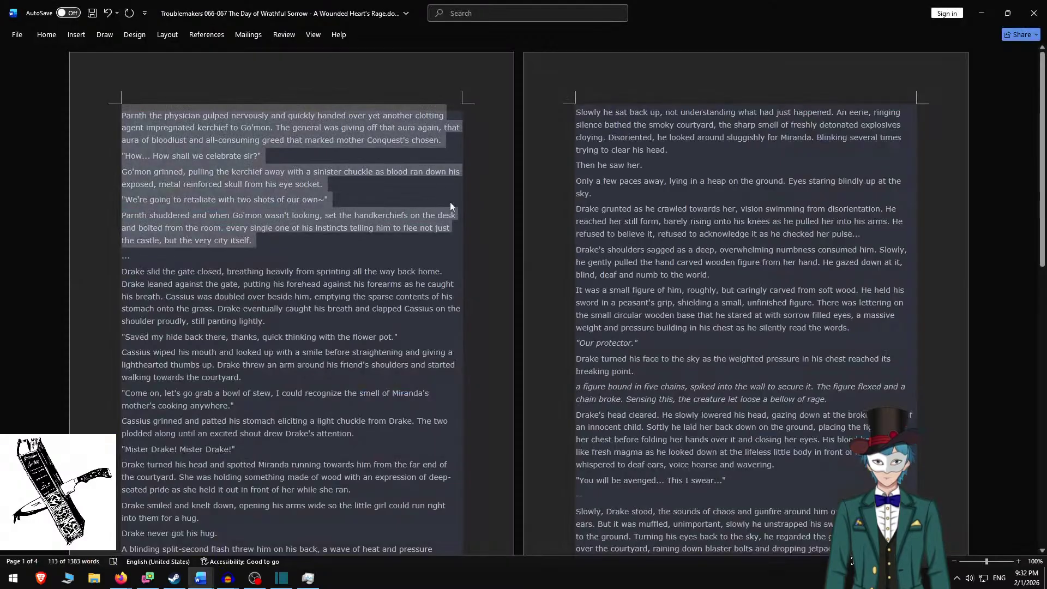
key(Delete)
key(Delete)
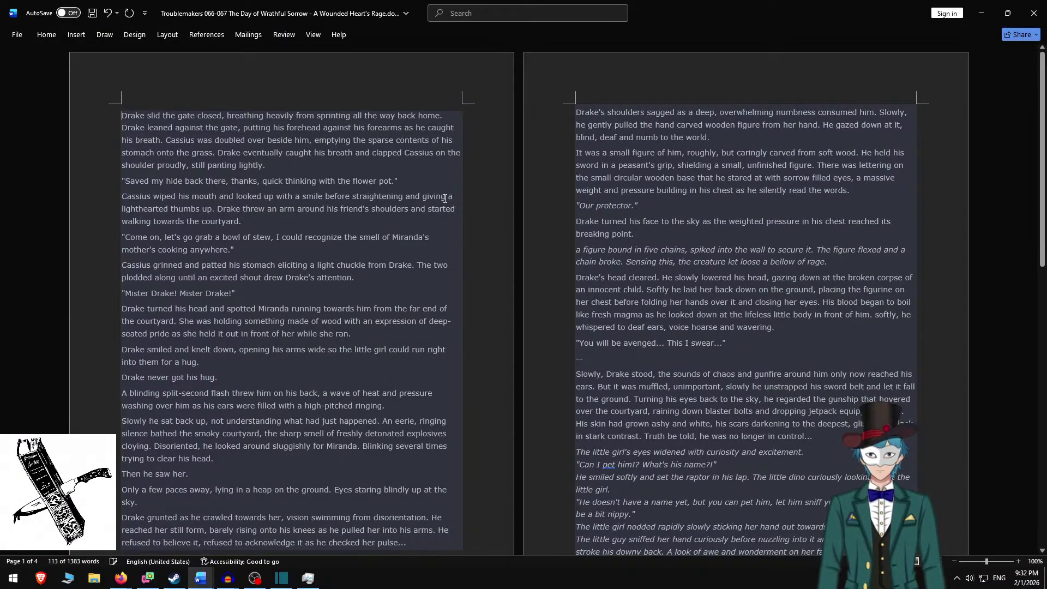
shift+click(262, 224)
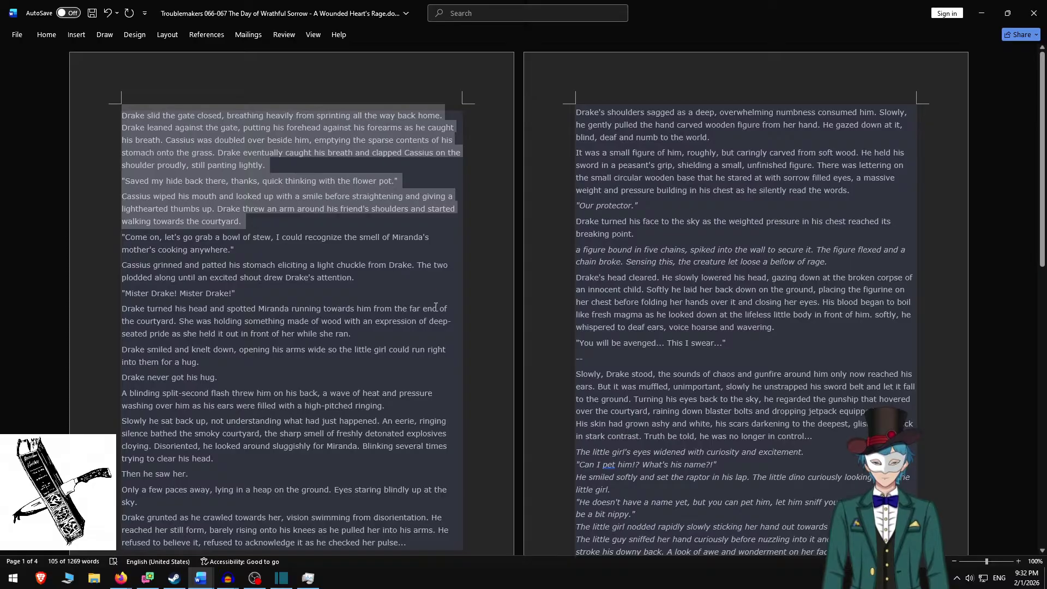
key(ctrl+c)
key(alt+Tab)
click(532, 192)
key(ctrl+a)
key(ctrl+v)
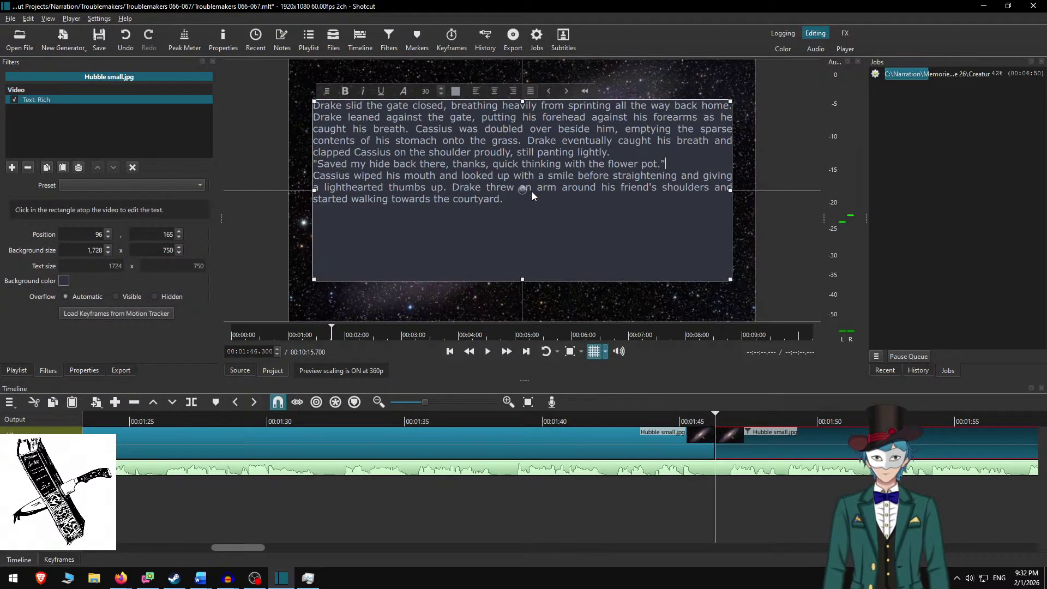
Separate the third clip's paragraphs with blank lines and fit its text box to a background height of 550 at position 96, 265.
key(Return)
key(Return)
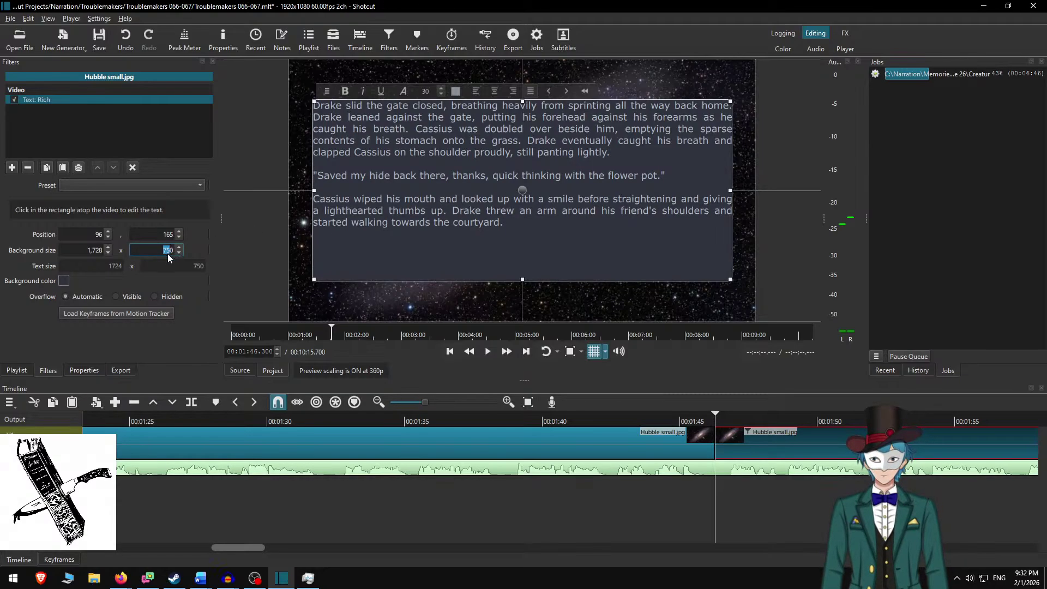
text(500)
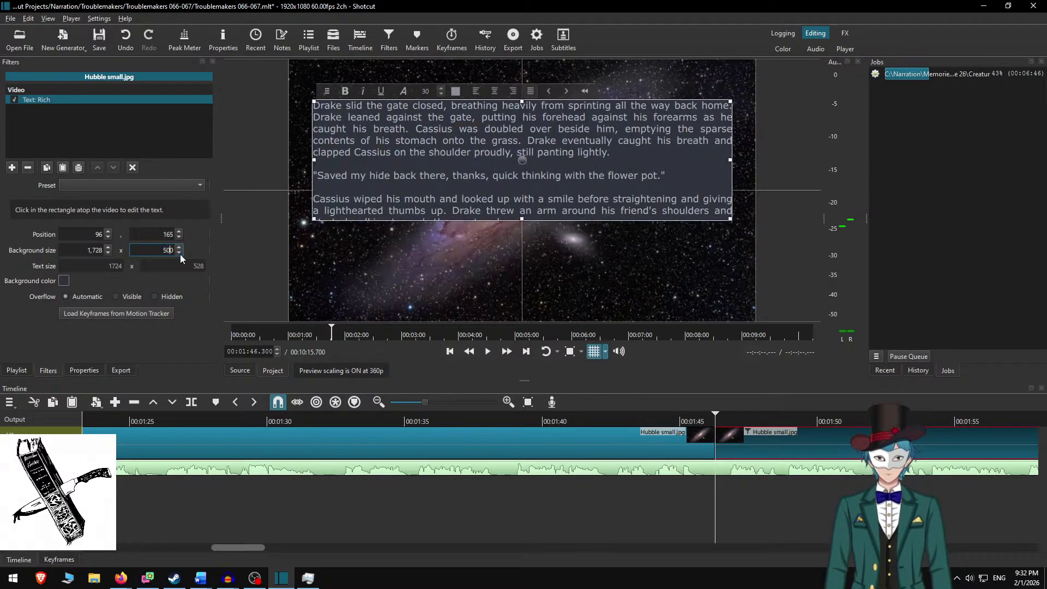
key(Left)
key(BackSpace)
text(5)
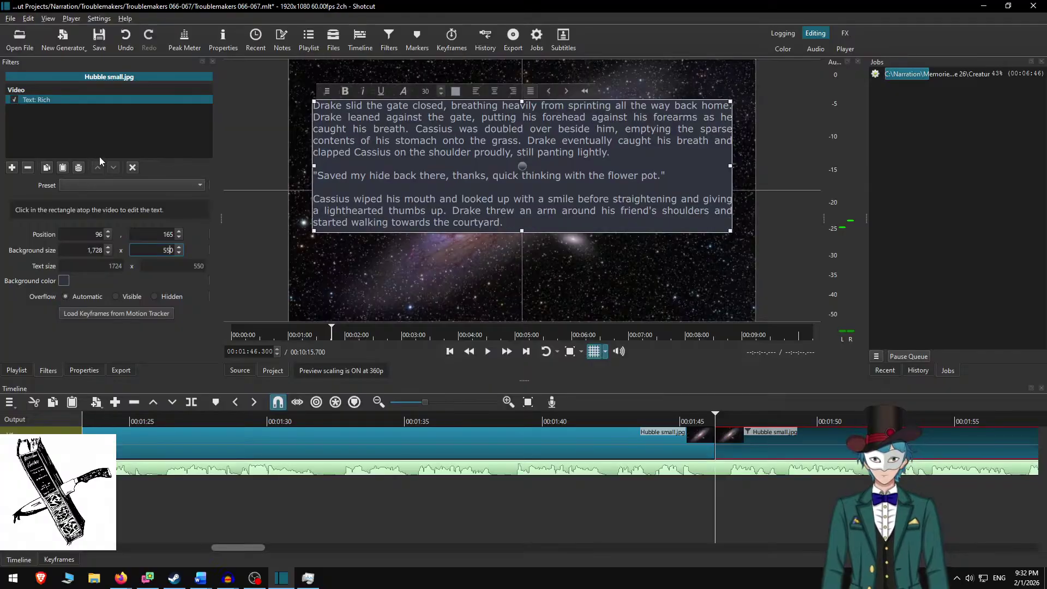
drag(522, 164, 524, 192)
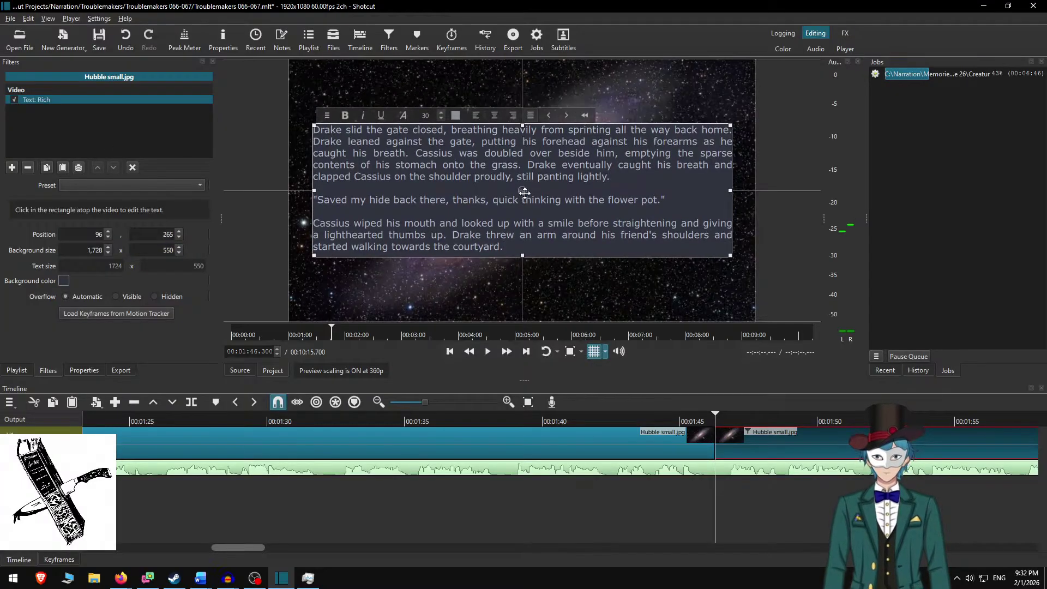
click(704, 504)
Play the narration from just before the second cut through the third passage and split the background clip at 00:02:27.350.
scroll(523, 456, down, 9)
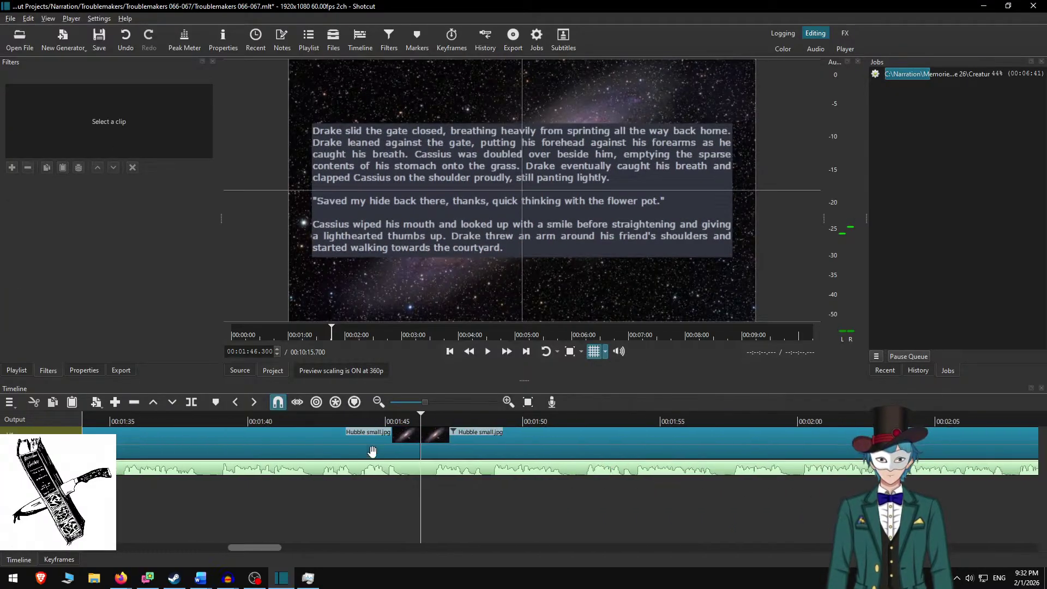
click(332, 421)
key(space)
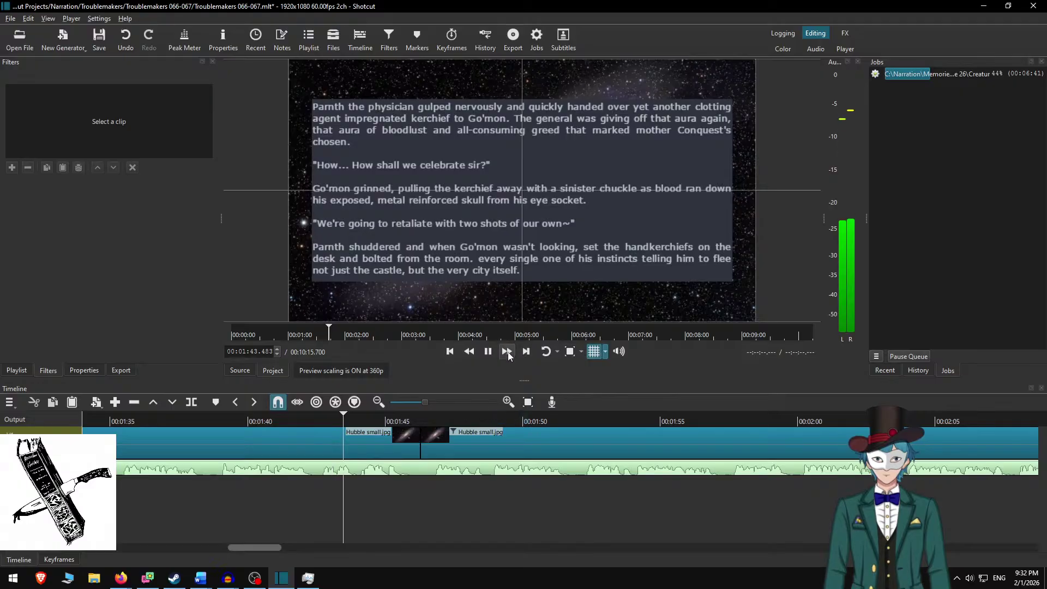
click(506, 352)
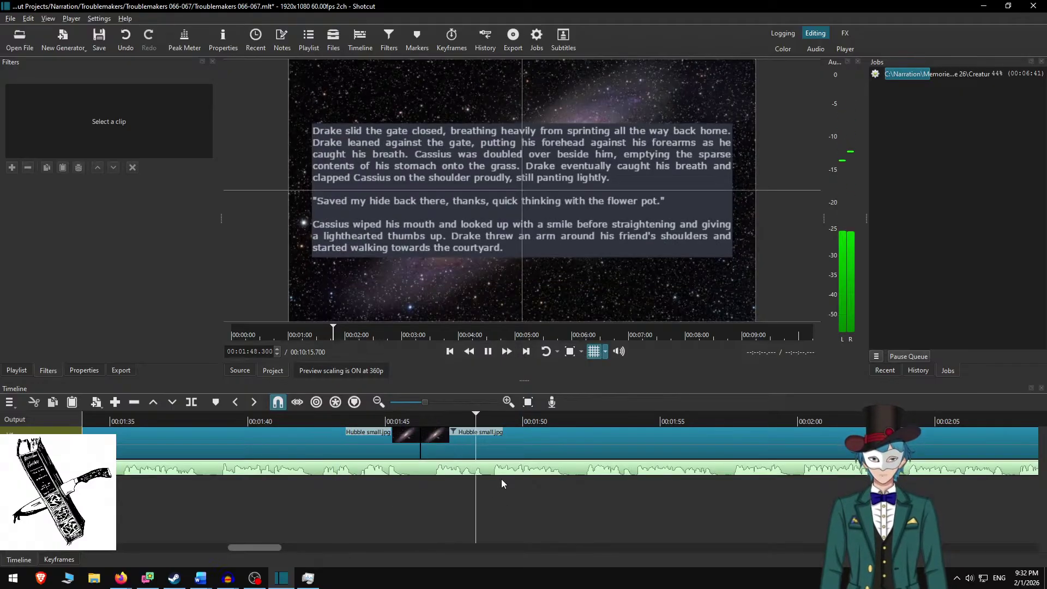
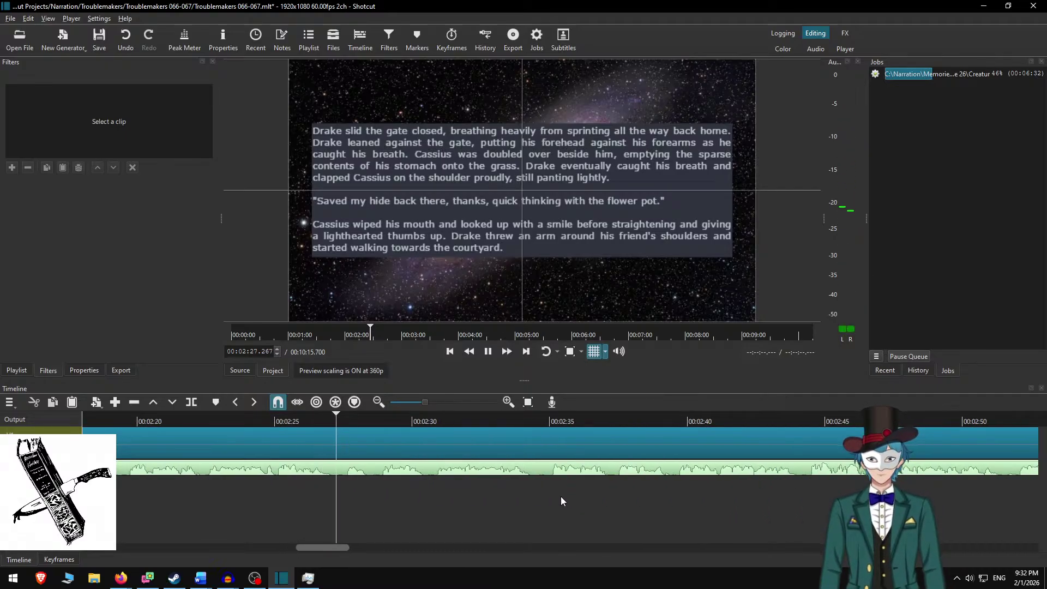
key(space)
In Word, delete the used passage and copy from “Come on, let's go” through “into them for a hug.”, then replace the fourth Shotcut clip's text with it.
key(alt+Tab)
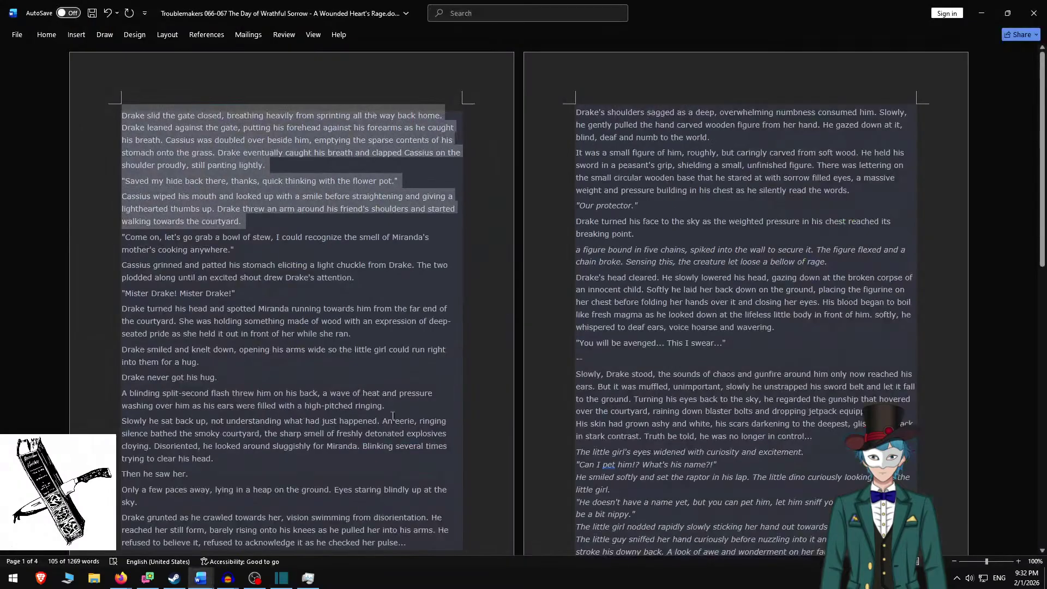
key(BackSpace)
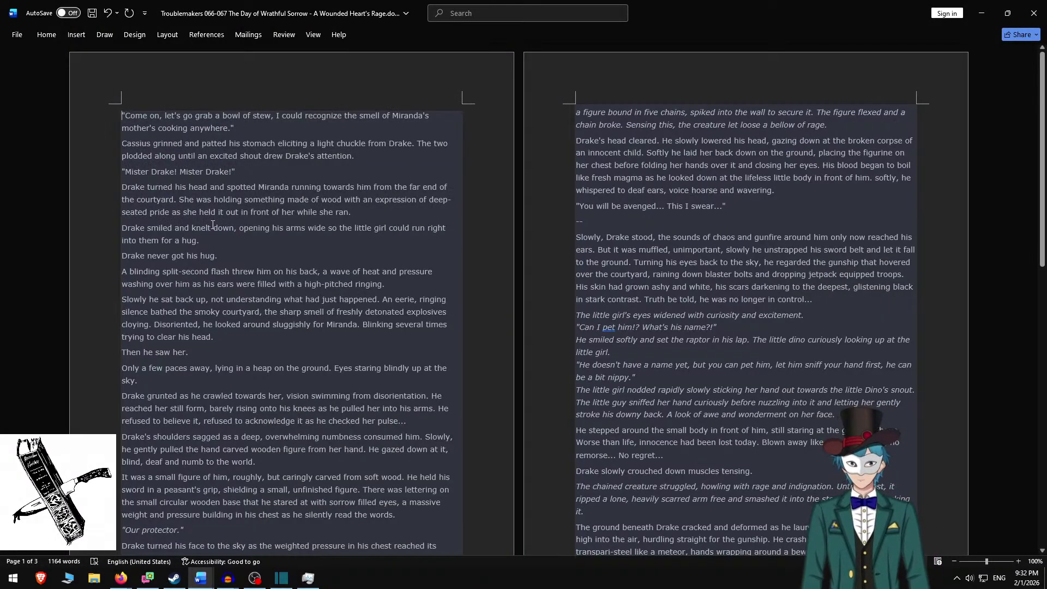
shift+click(232, 238)
key(ctrl+c)
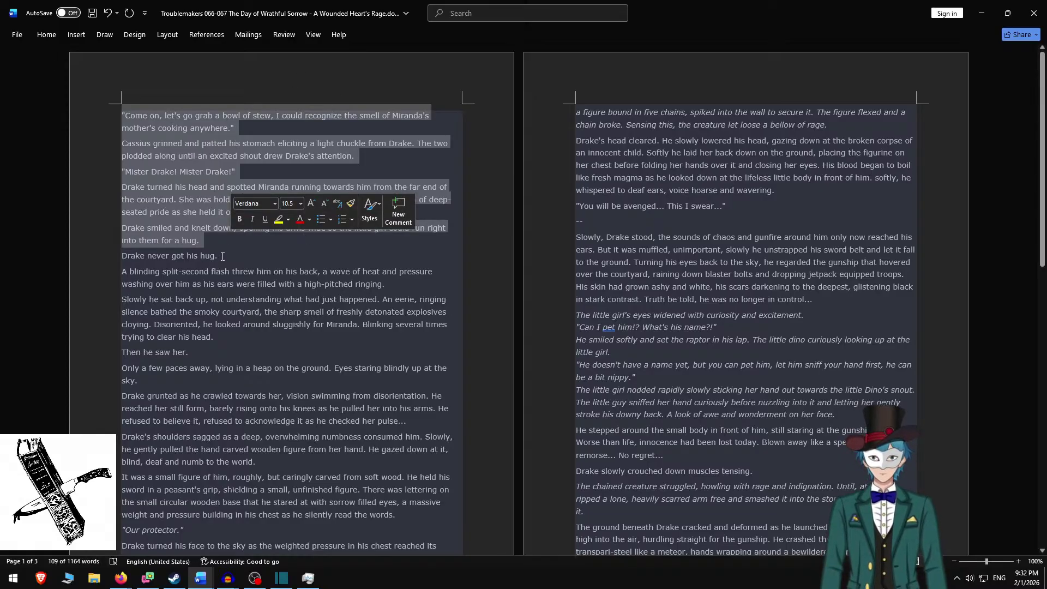
key(alt+Tab)
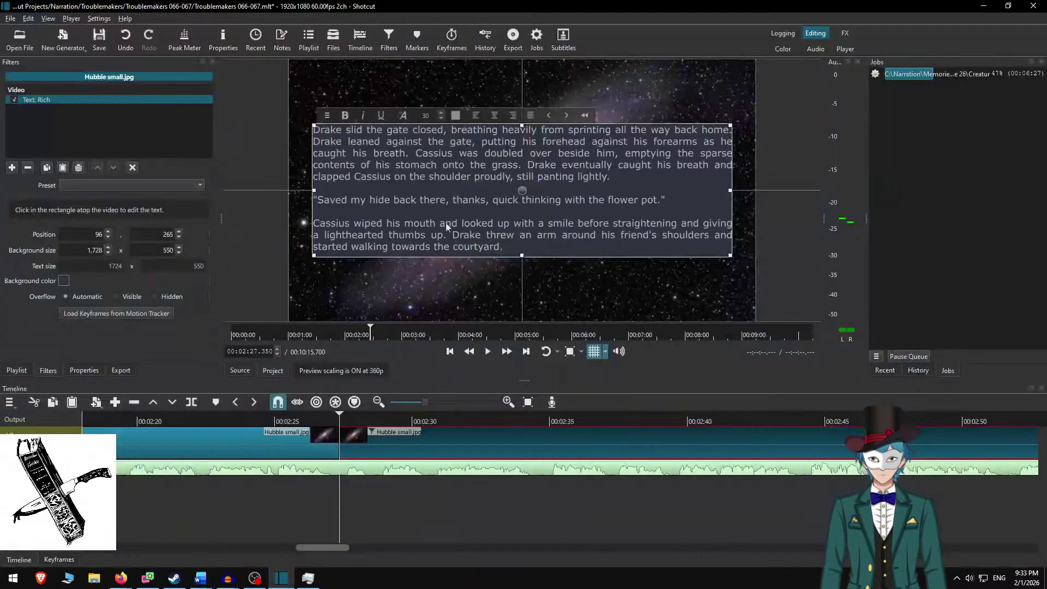
key(ctrl+a)
key(ctrl+v)
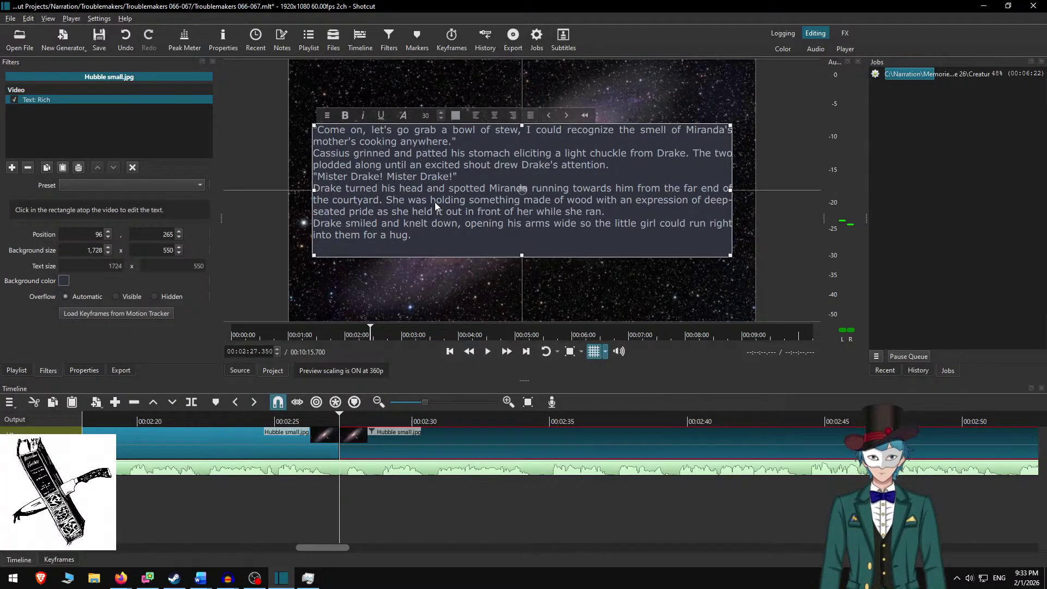
Separate the fourth clip's paragraphs with blank lines and fit its text box to a background height of 700, centred vertically.
key(Return)
key(Return)
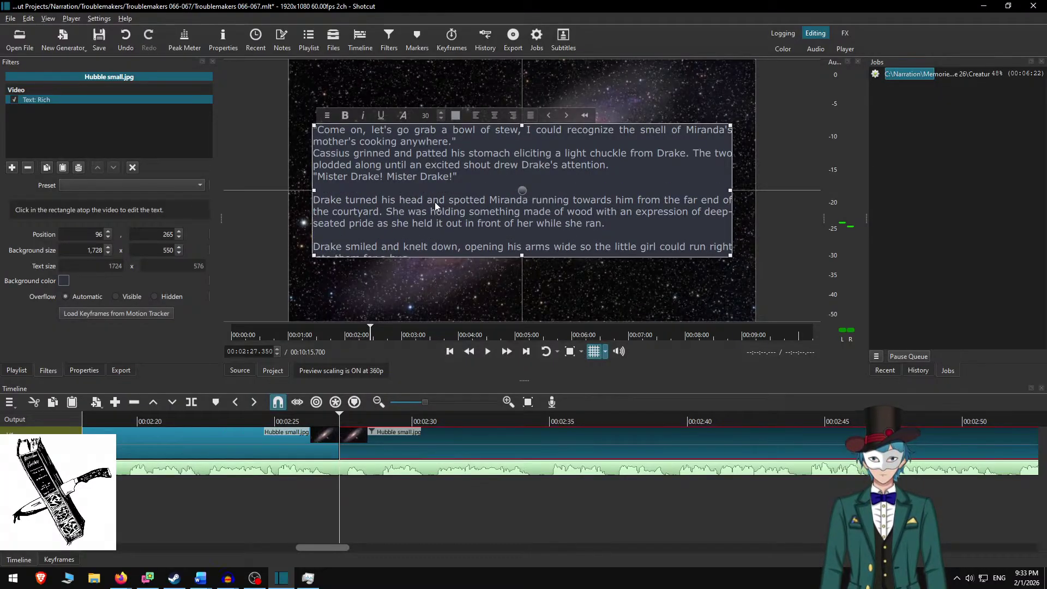
key(Return)
key(Return)
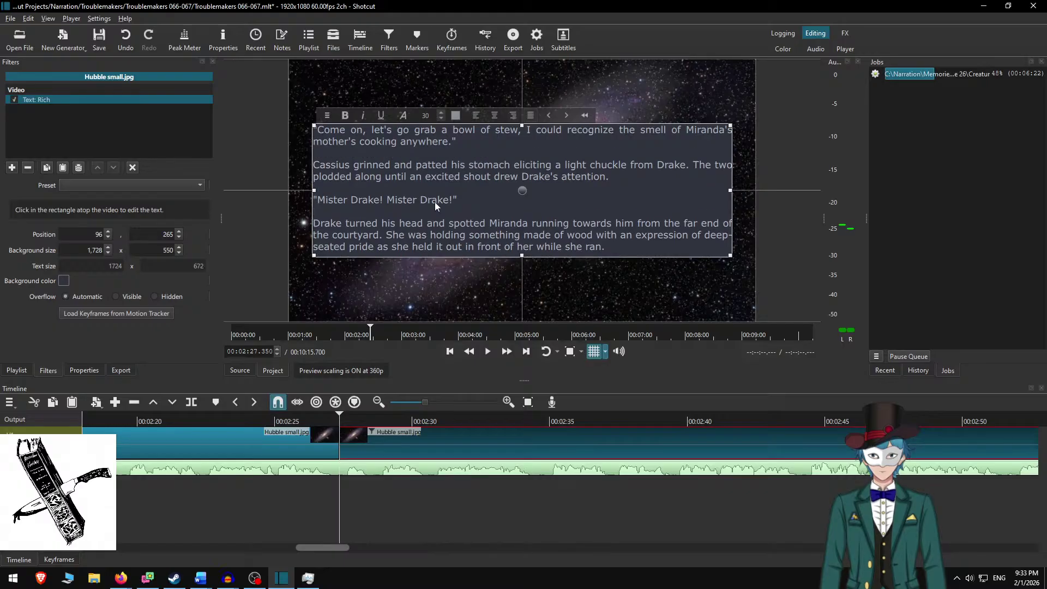
drag(173, 252, 253, 261)
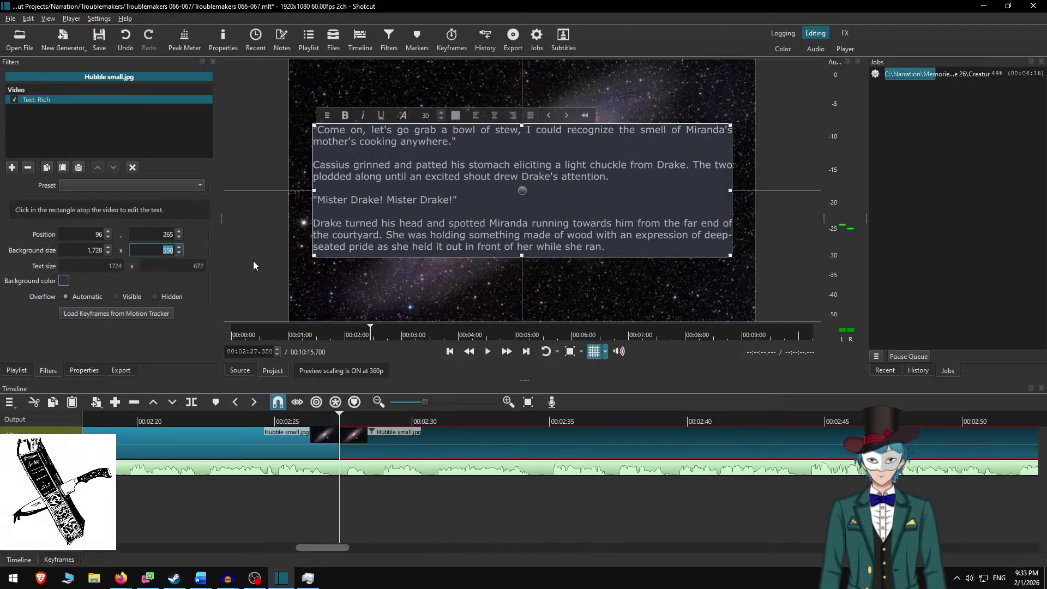
text(700)
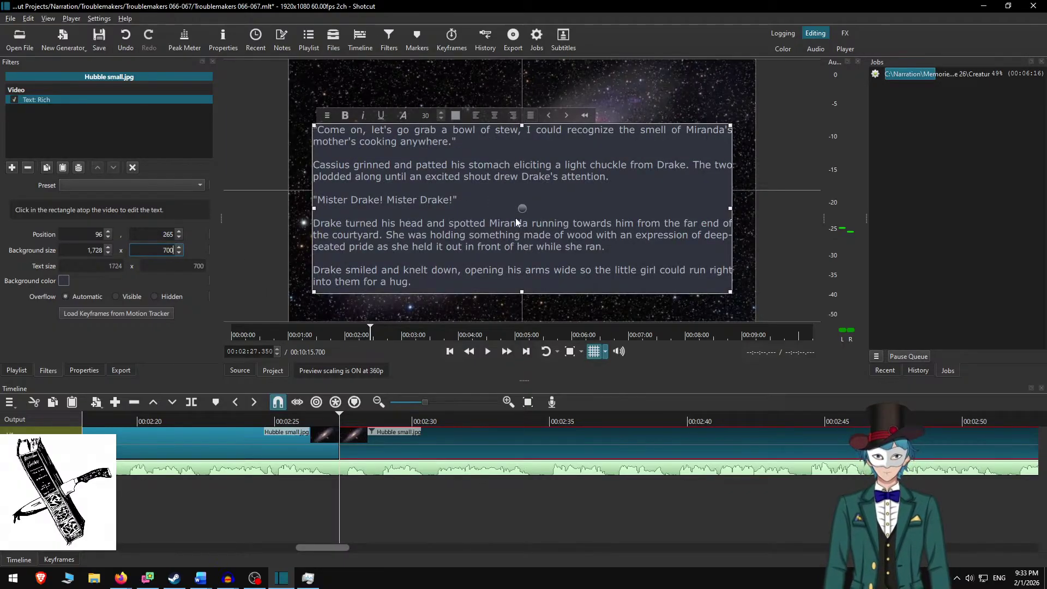
click(354, 431)
Play the narration from just before the third cut through the fourth passage and split the background clip at 00:03:05.433.
click(262, 416)
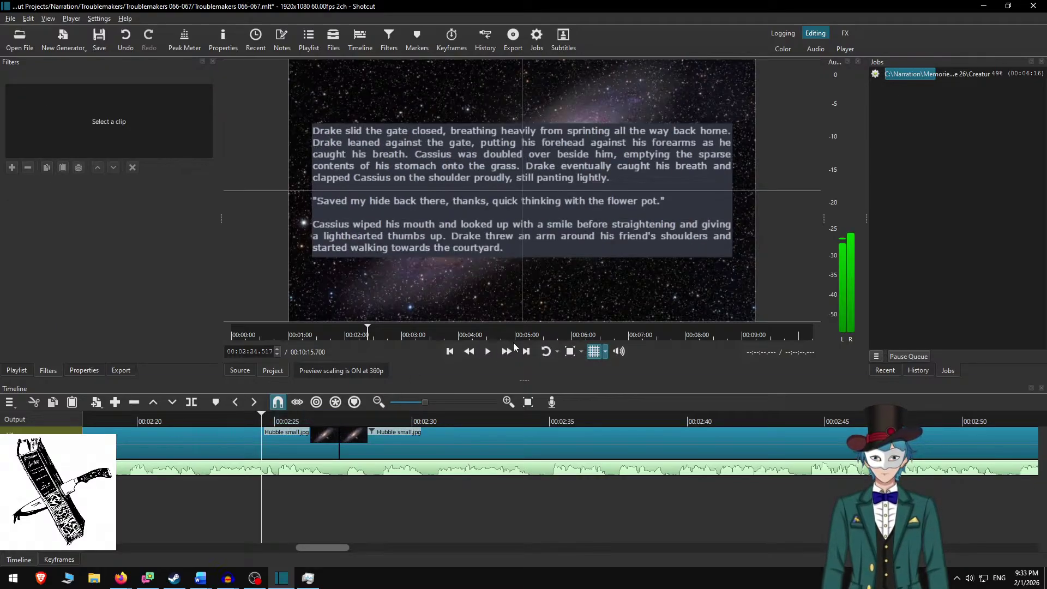
click(512, 348)
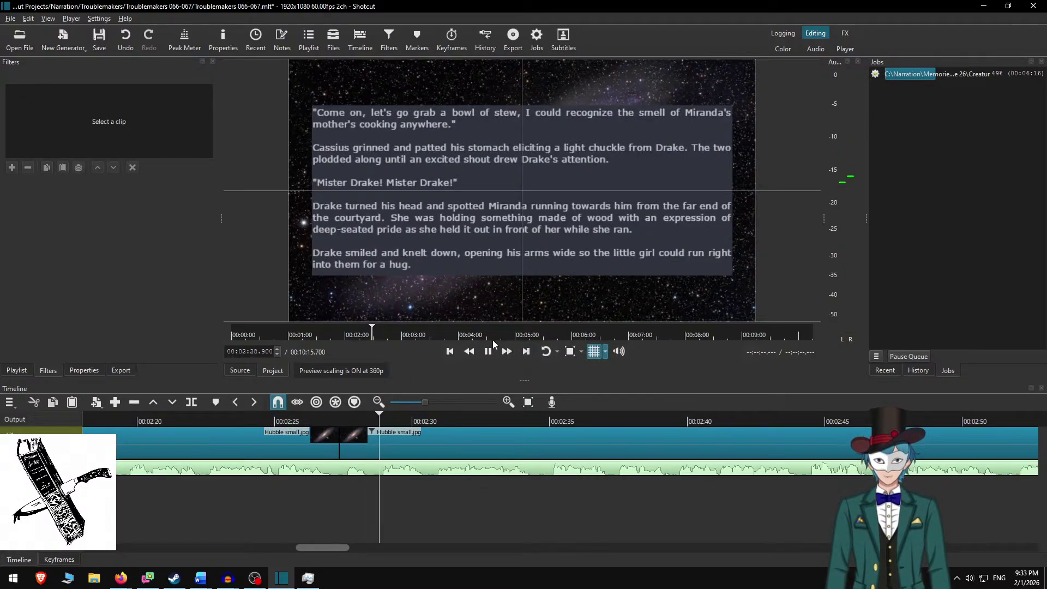
scroll(436, 493, right, 3)
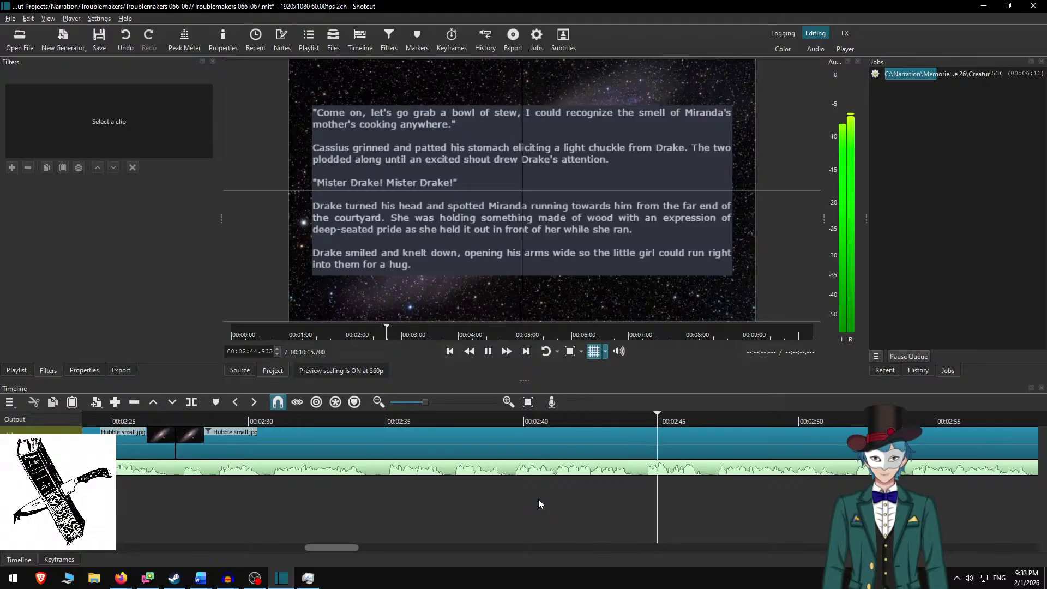
scroll(538, 499, down, 5)
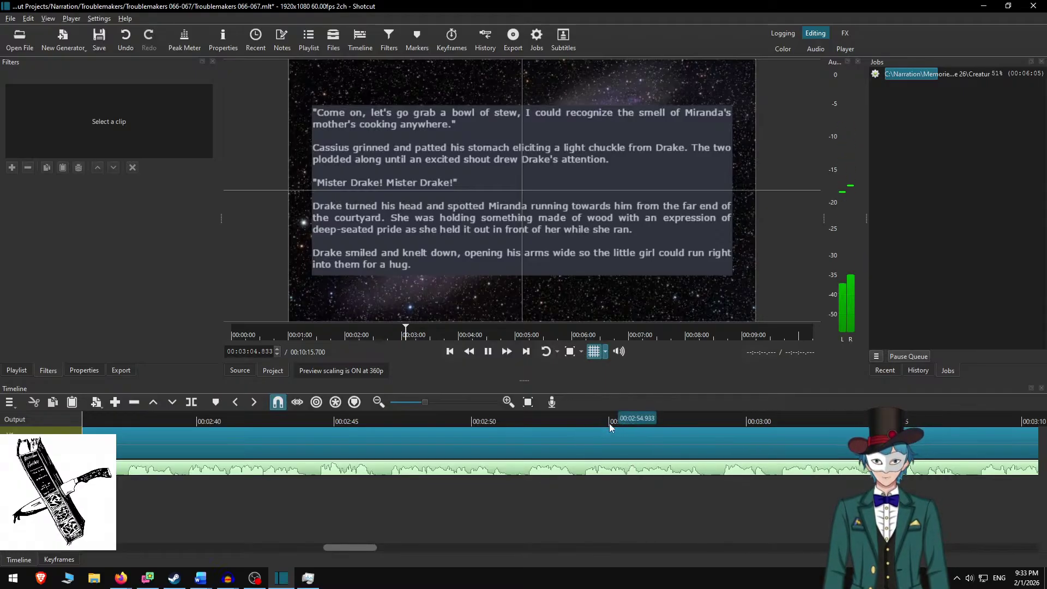
key(space)
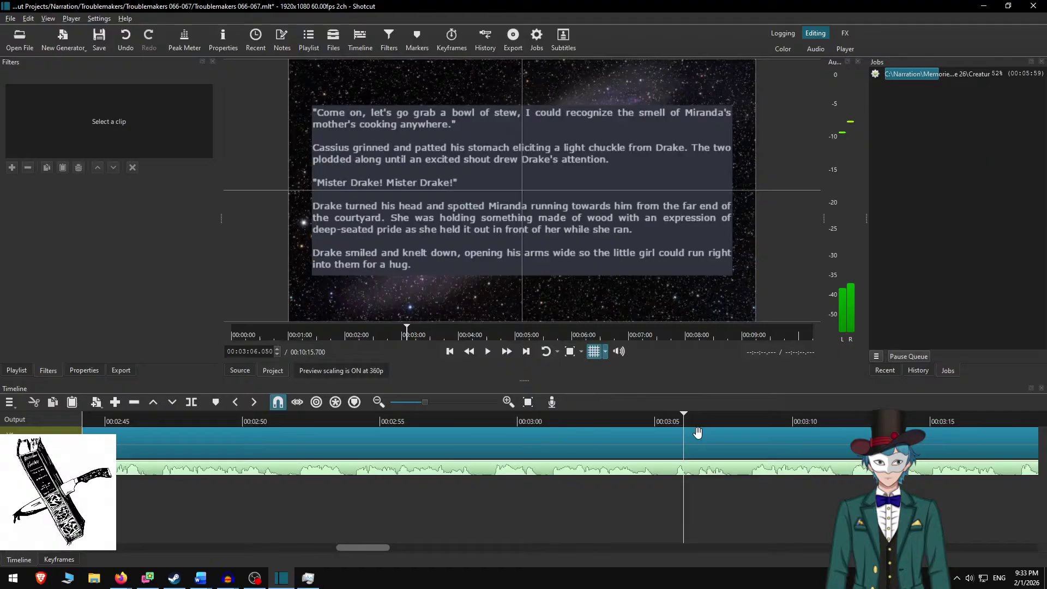
click(629, 416)
key(space)
key(space)
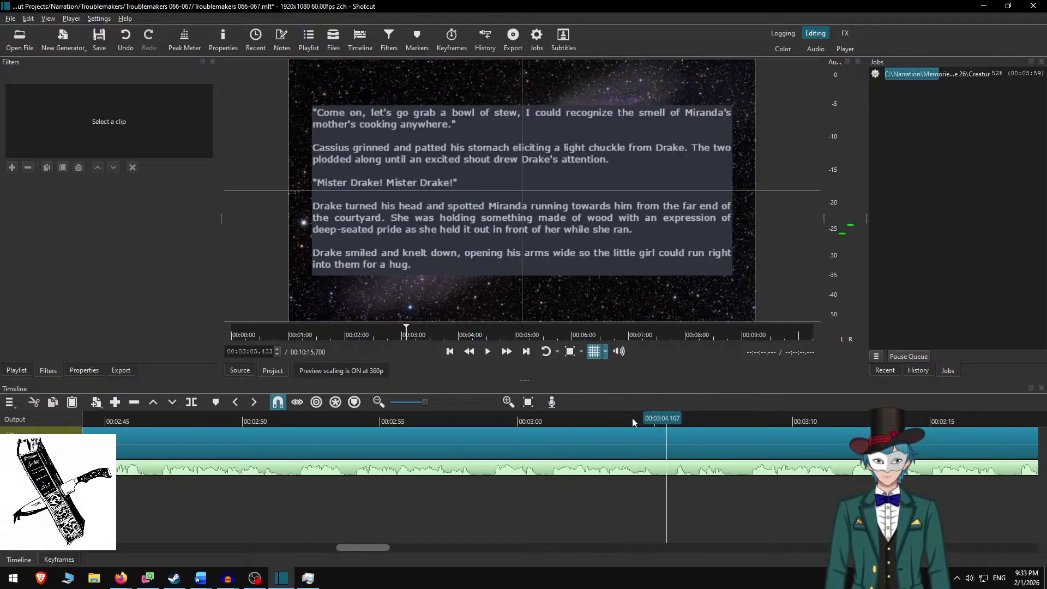
key(s)
In Word, cut the used passage and copy “Drake never got his hug.” through “blindly up at the sky.”, then replace the fifth Shotcut clip's text with it.
click(703, 432)
key(alt+Tab)
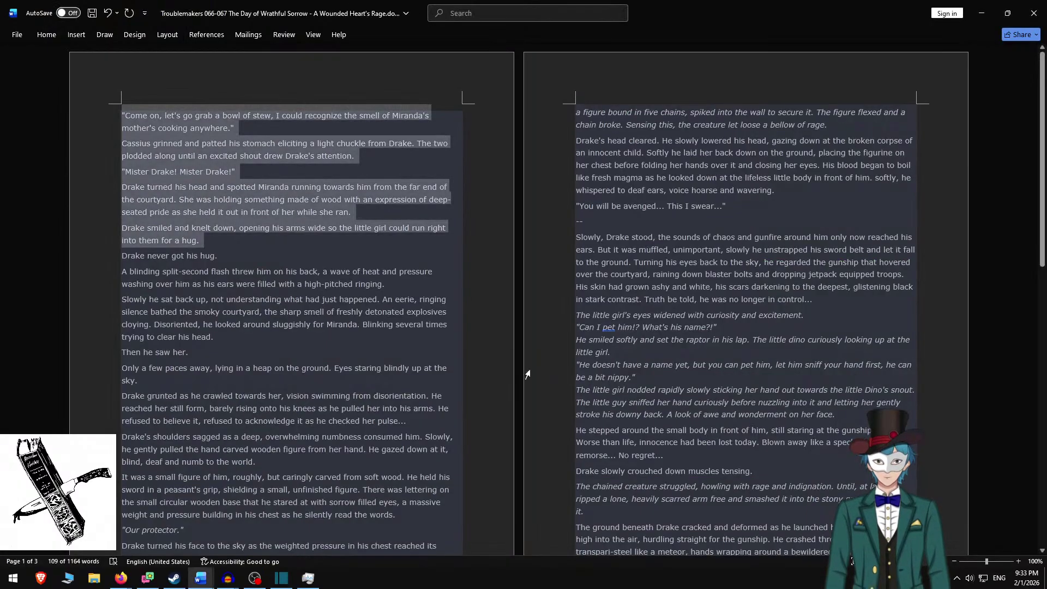
key(ctrl+x)
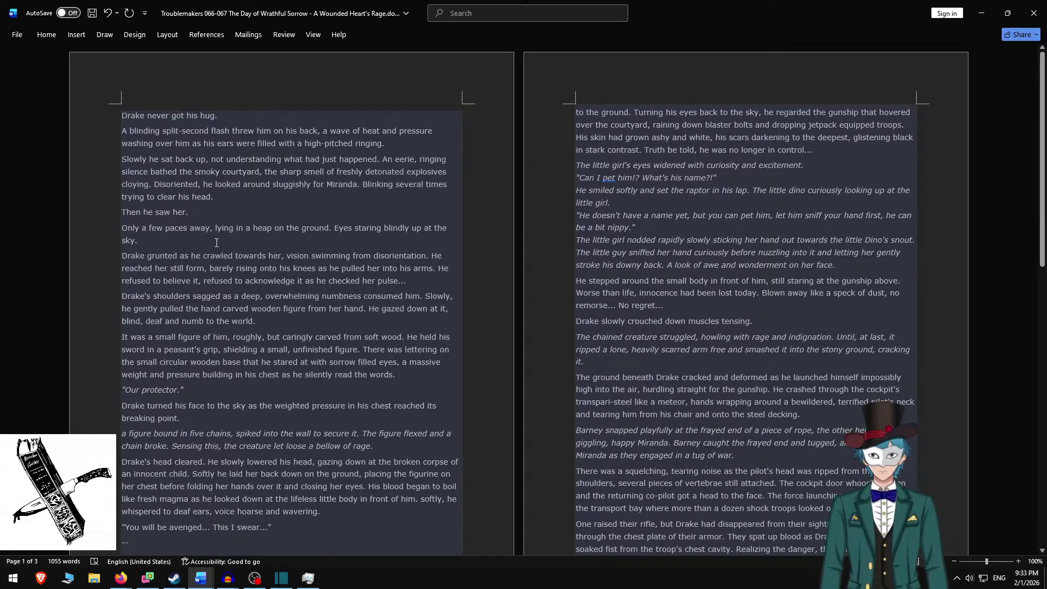
shift+click(182, 240)
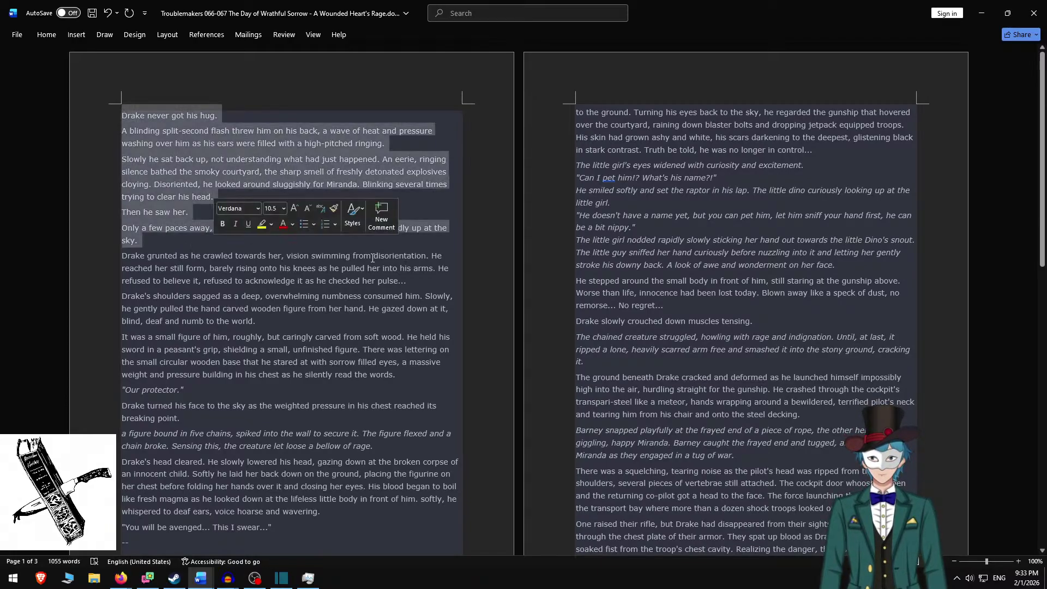
key(ctrl+c)
key(alt+Tab)
key(ctrl+a)
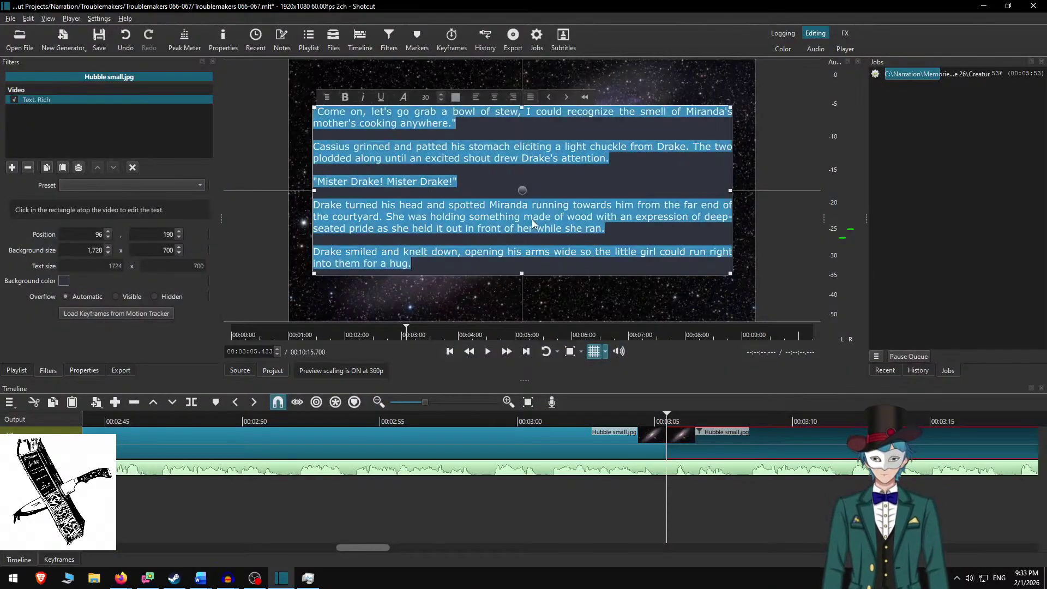
key(ctrl+v)
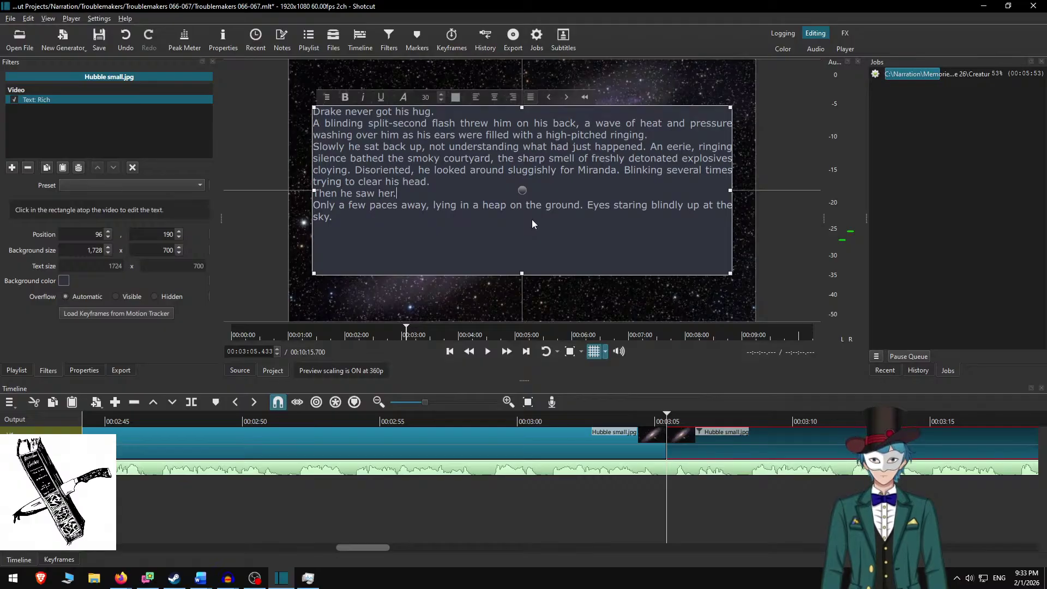
Separate the fifth clip's paragraphs with blank lines.
key(Return)
key(Return)
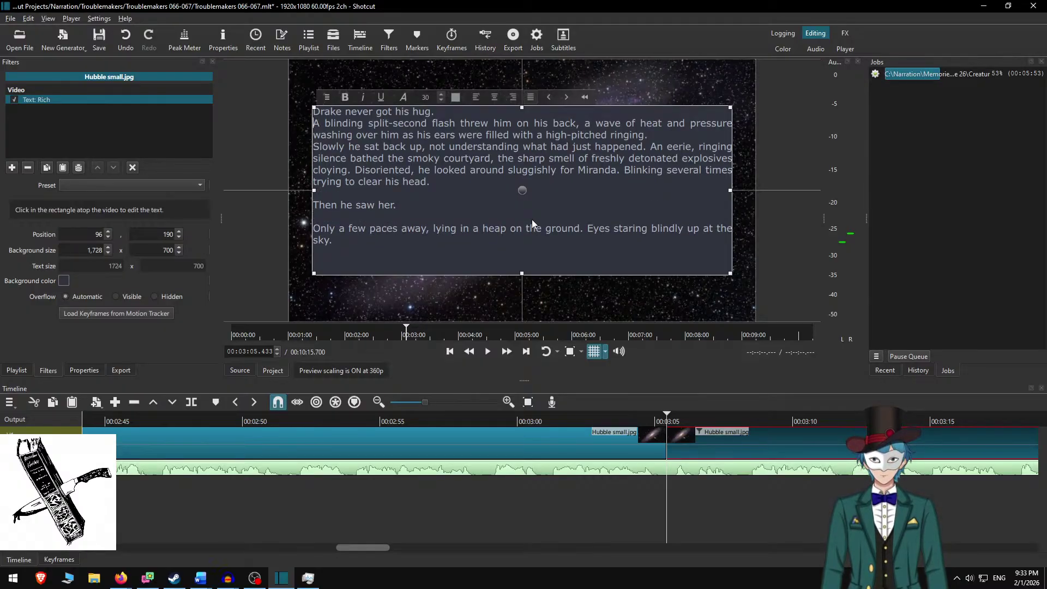
key(Return)
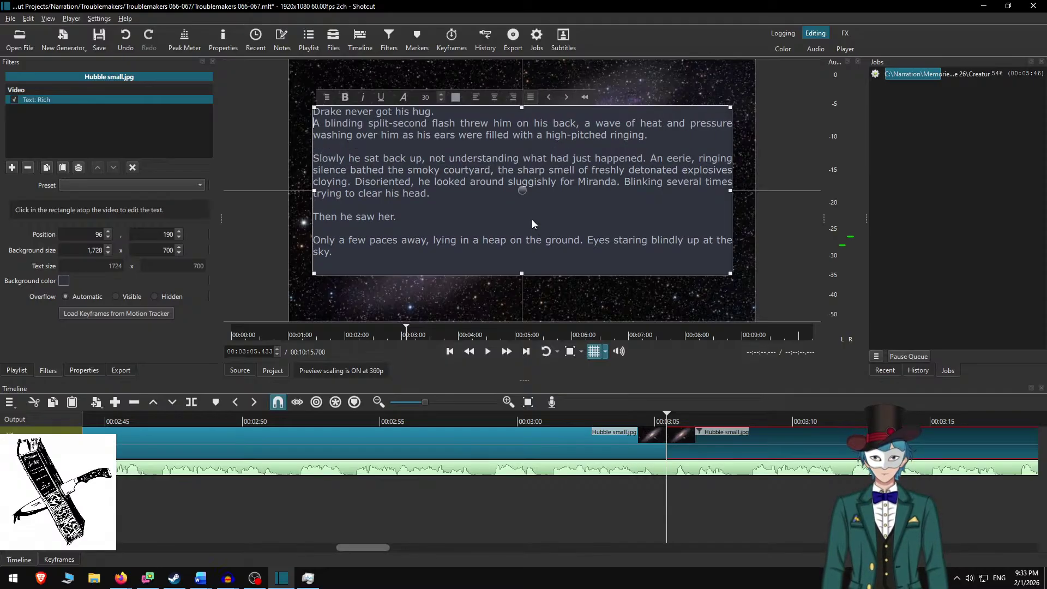
key(Return)
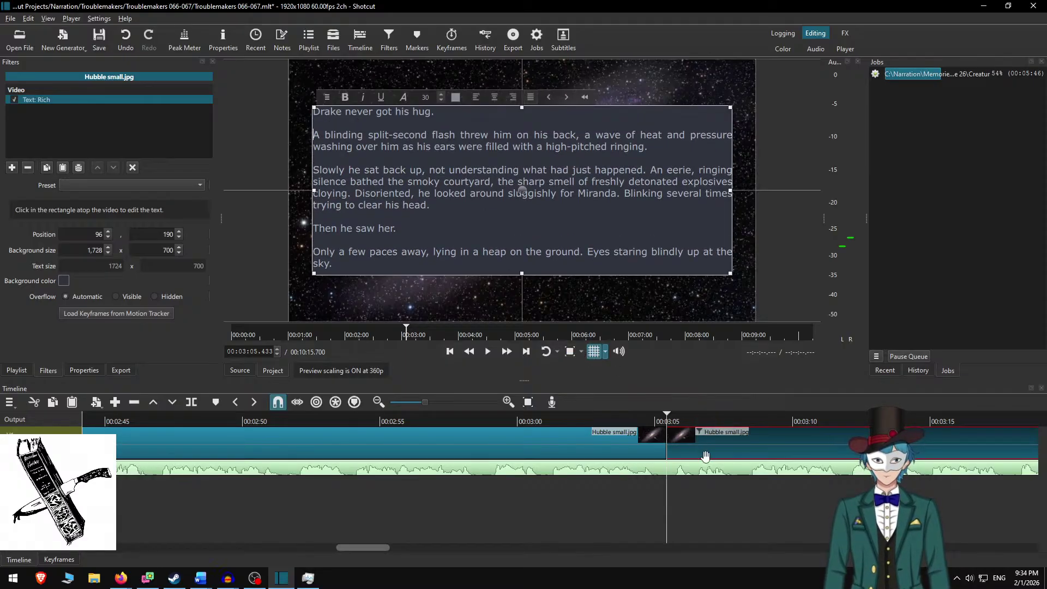
Play the narration from just before the fourth cut through the fifth passage and split the background clip at 00:03:46.117.
click(589, 421)
click(488, 351)
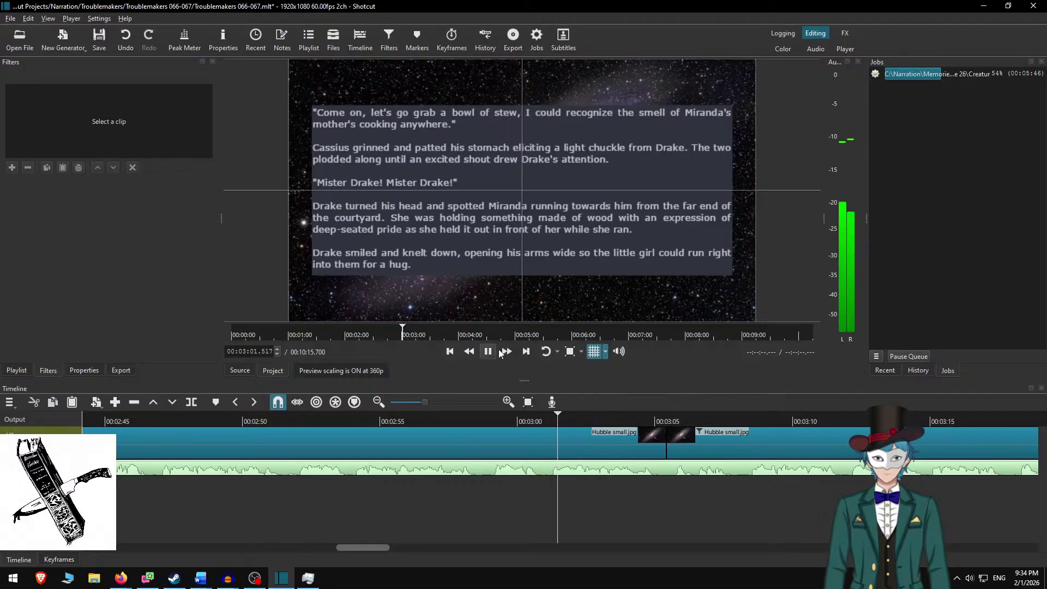
click(506, 351)
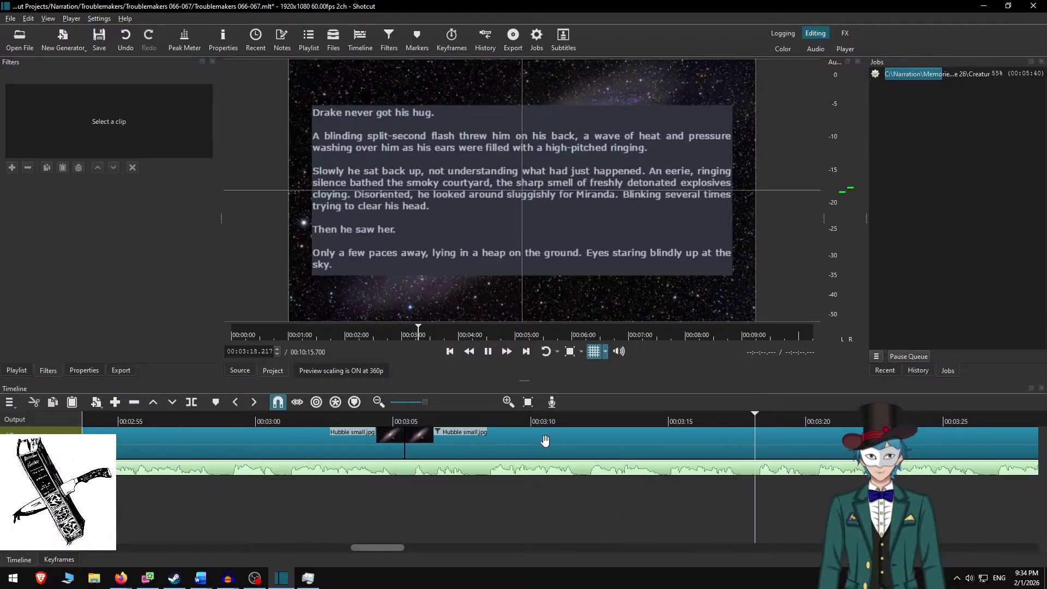
scroll(521, 493, down, 10)
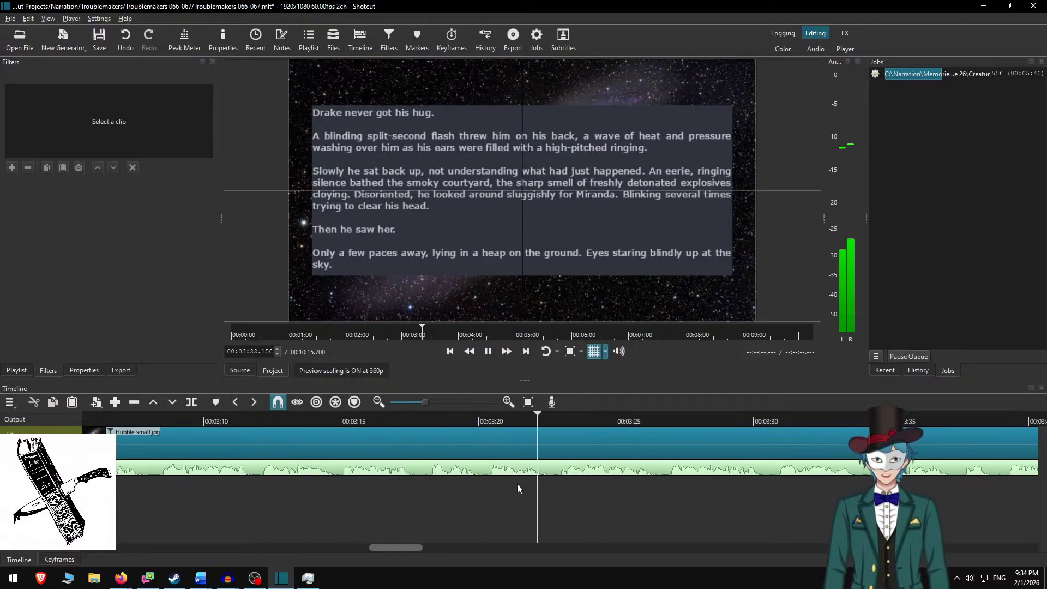
scroll(516, 493, down, 7)
scroll(516, 494, down, 5)
scroll(414, 465, down, 4)
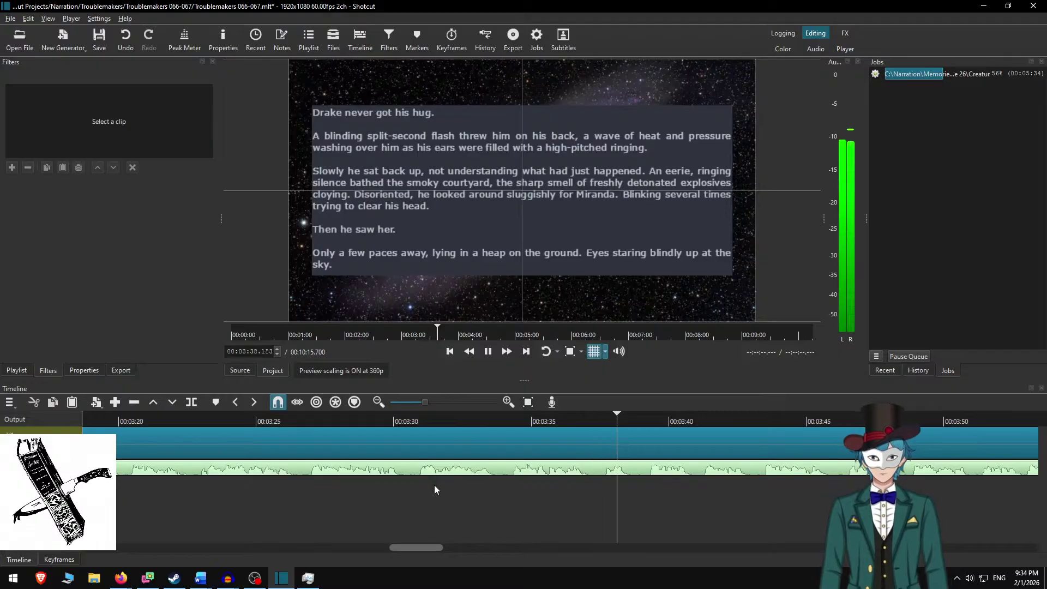
scroll(472, 510, down, 5)
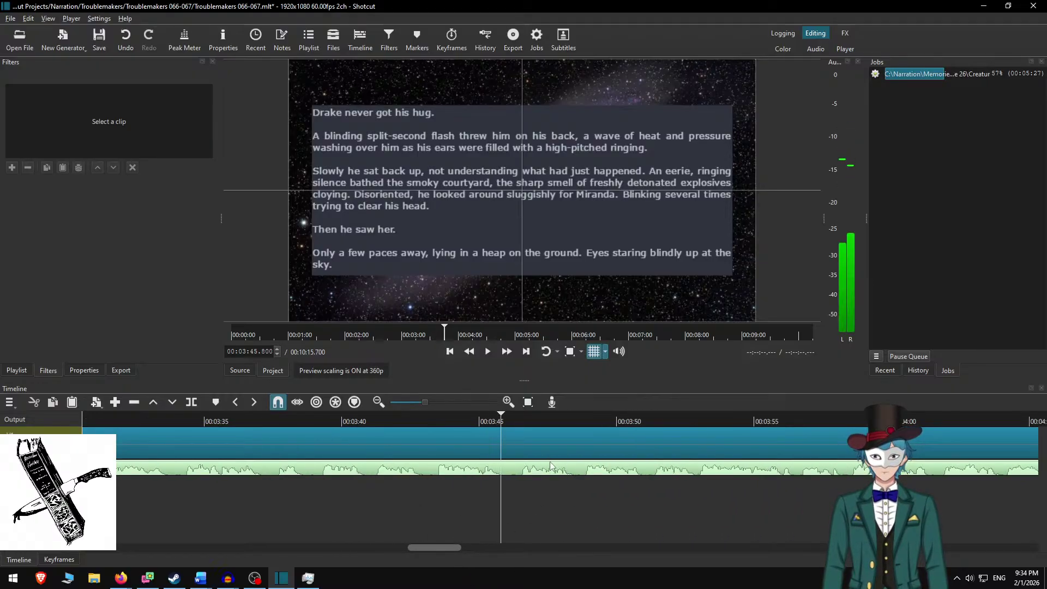
key(space)
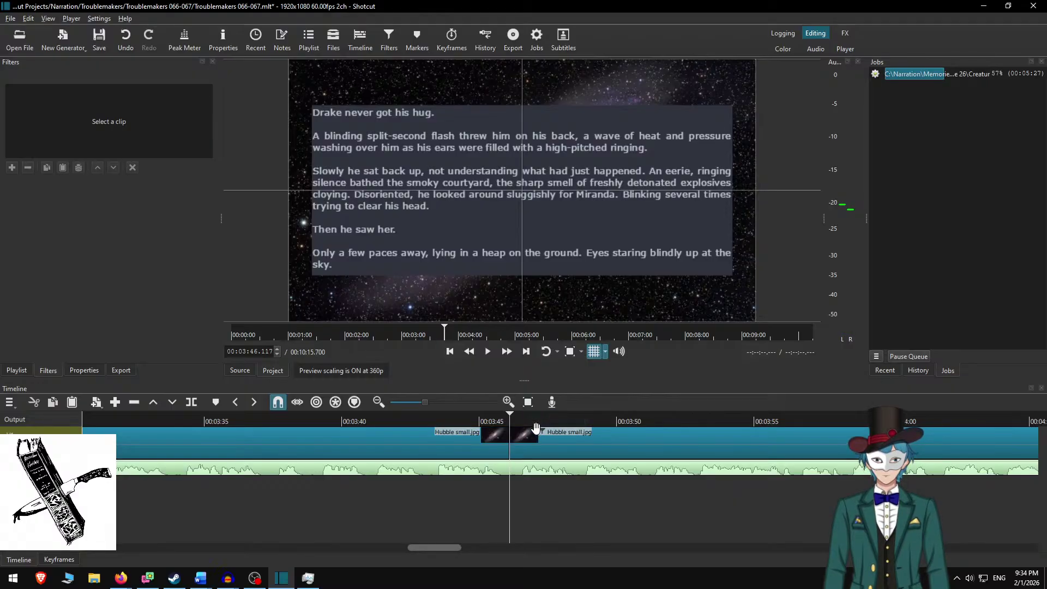
In Word, delete the used passage and copy “Drake grunted as he crawled” through “Our protector.”, then replace the sixth Shotcut clip's text with it.
key(alt+Tab)
key(Delete)
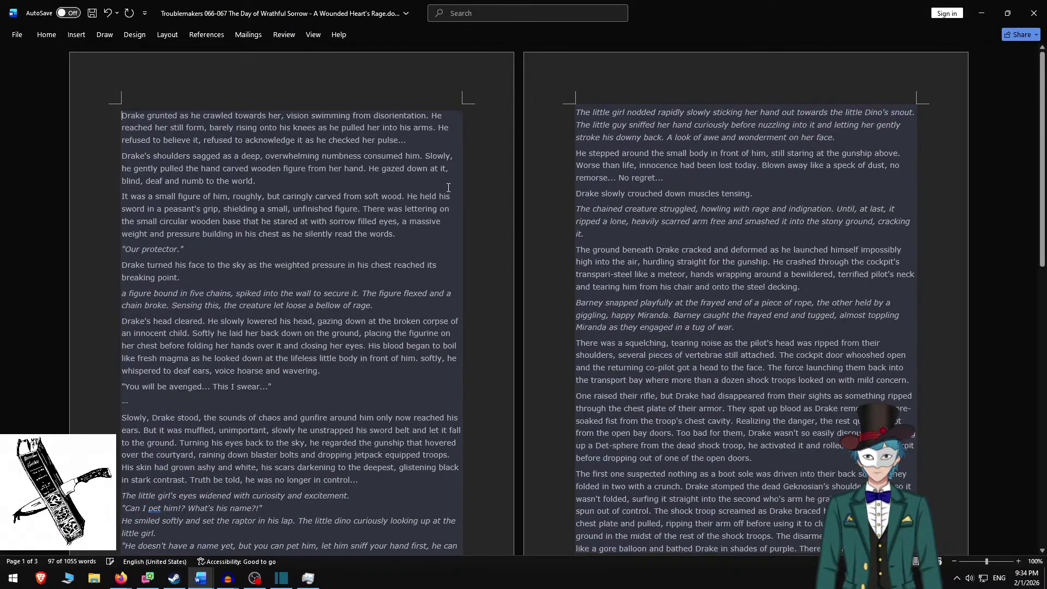
shift+click(417, 232)
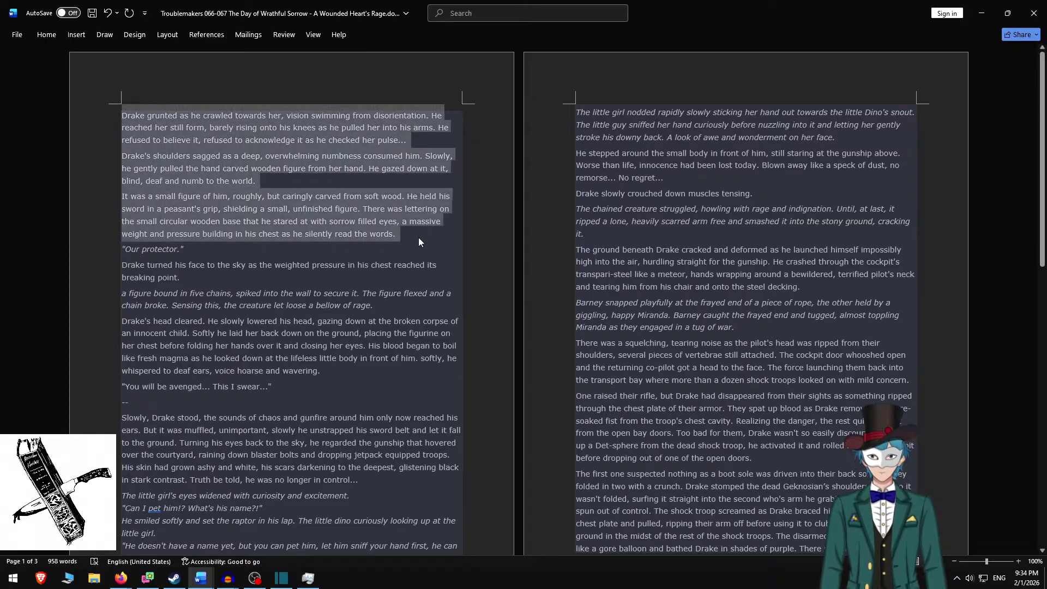
shift+click(210, 250)
key(ctrl+c)
key(alt+Tab)
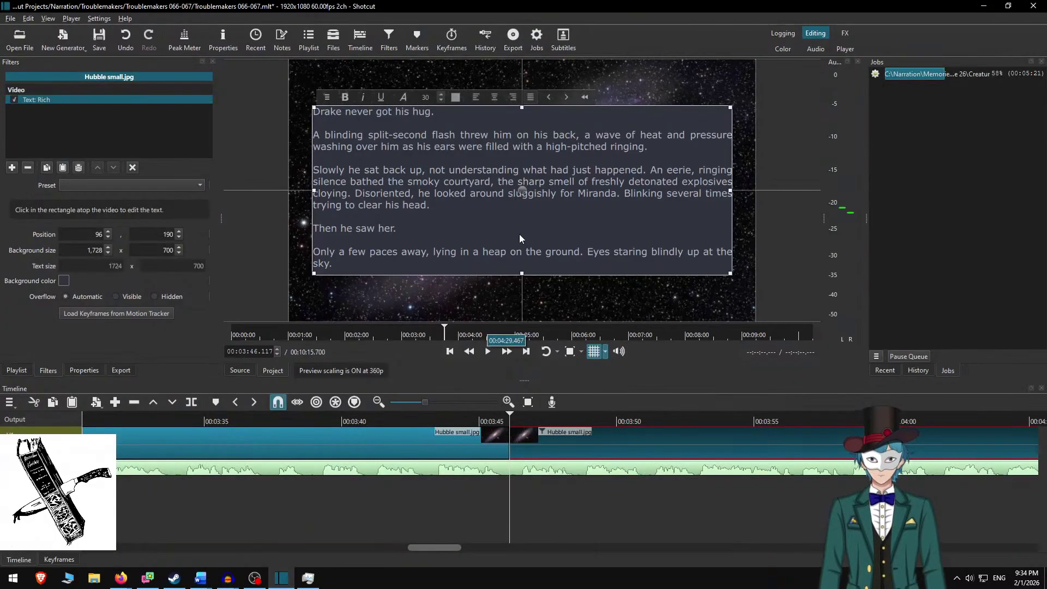
key(ctrl+a)
key(ctrl+v)
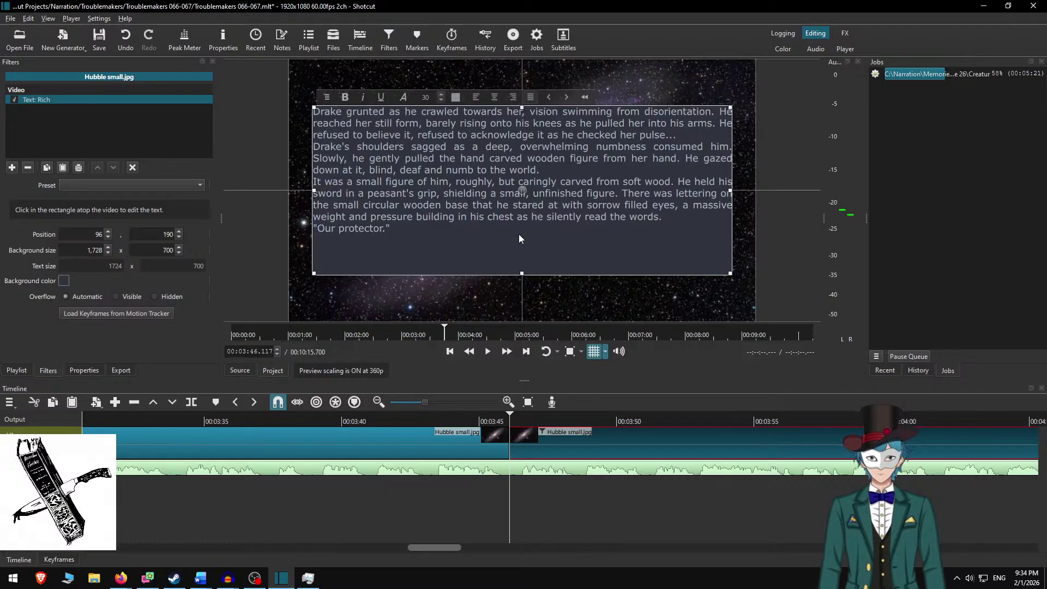
Separate the sixth clip's paragraphs with blank lines and italicize “Our protector.”.
key(Home)
key(Return)
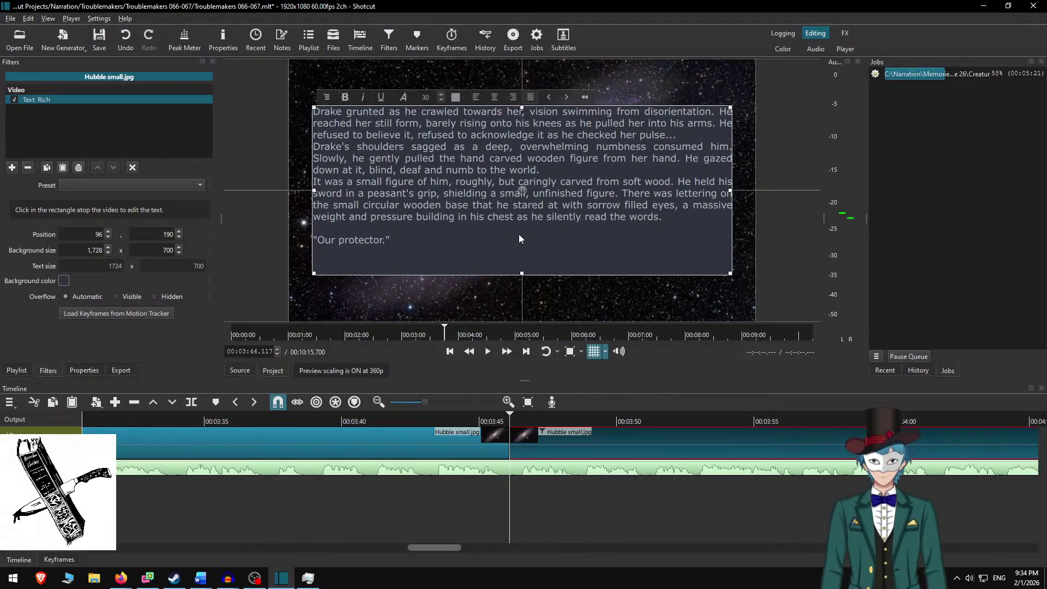
key(shift+Right)
key(shift+Right)
key(shift+Right)
key(shift+Right)
key(shift+Right)
key(shift+Right)
key(shift+Right)
key(shift+Right)
key(shift+Right)
key(shift+Right)
key(shift+Right)
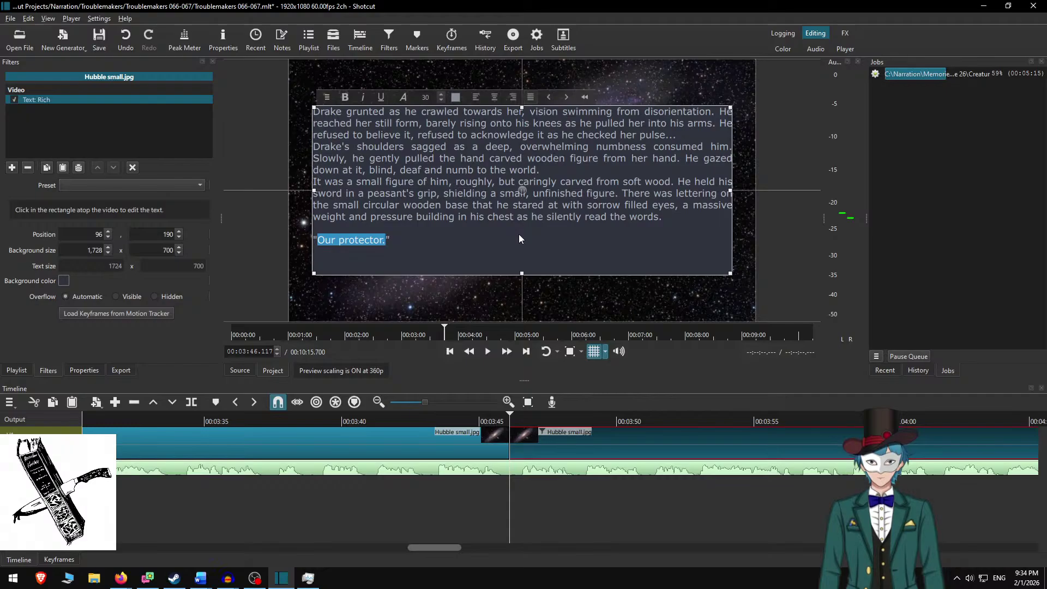
click(363, 97)
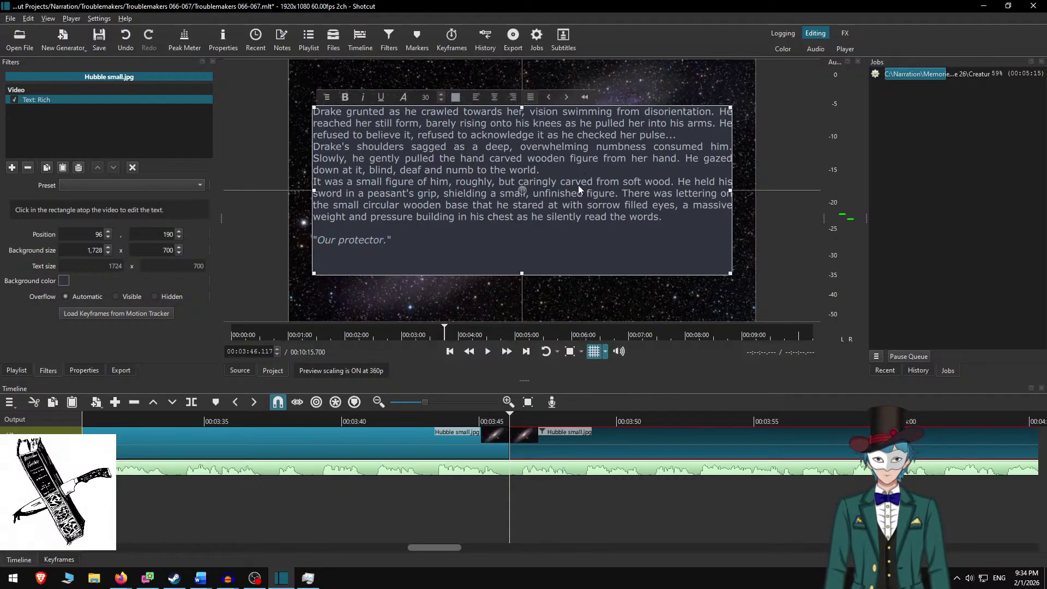
key(Return)
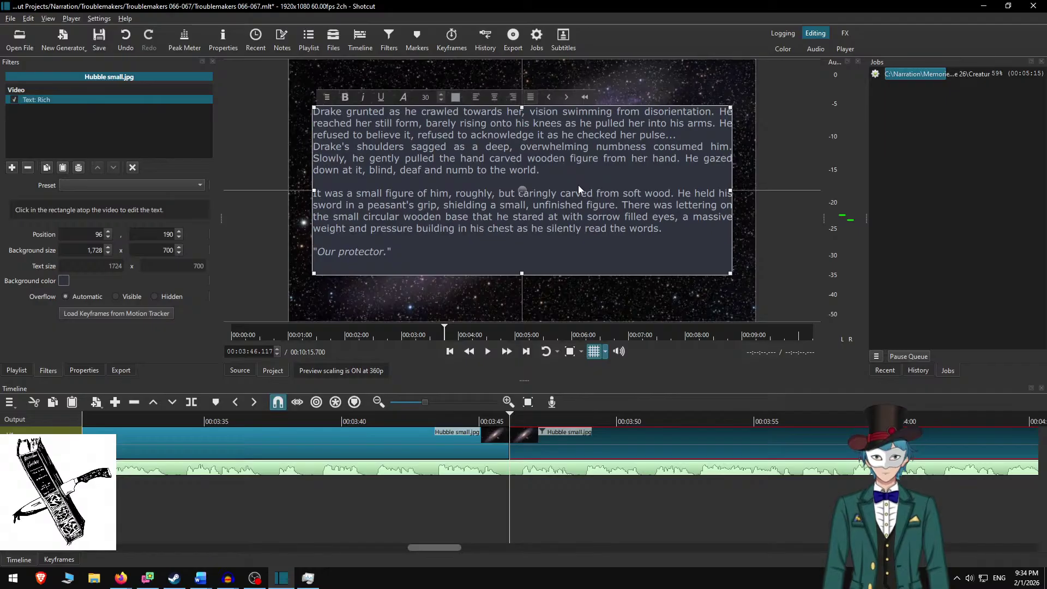
key(Return)
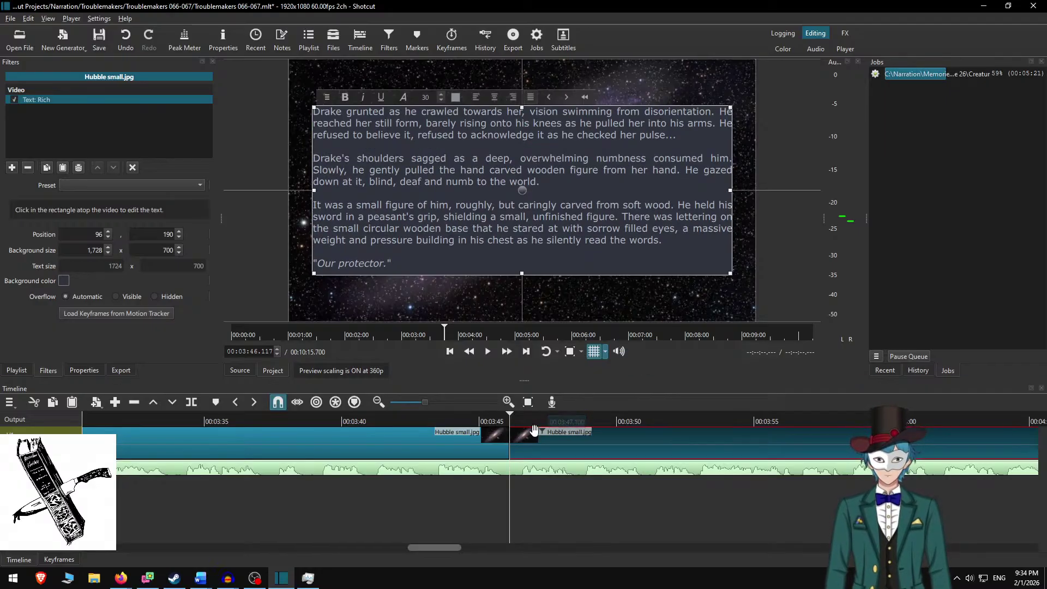
Play the narration from just before the fifth cut through the sixth passage and split the background clip at 00:04:39.700.
drag(546, 418, 445, 419)
click(507, 351)
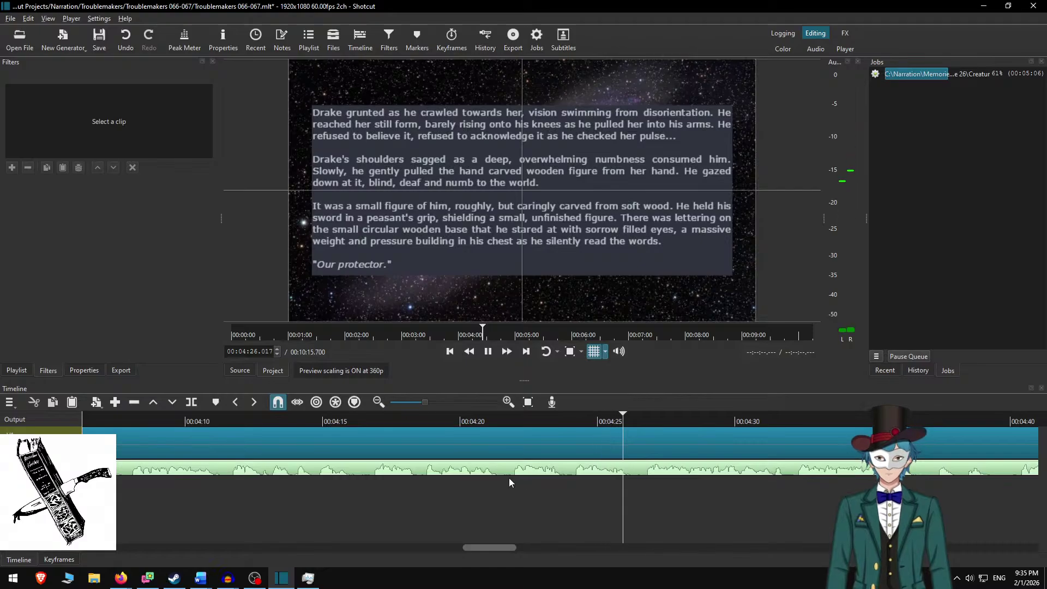
key(XF86AudioRaiseVolume)
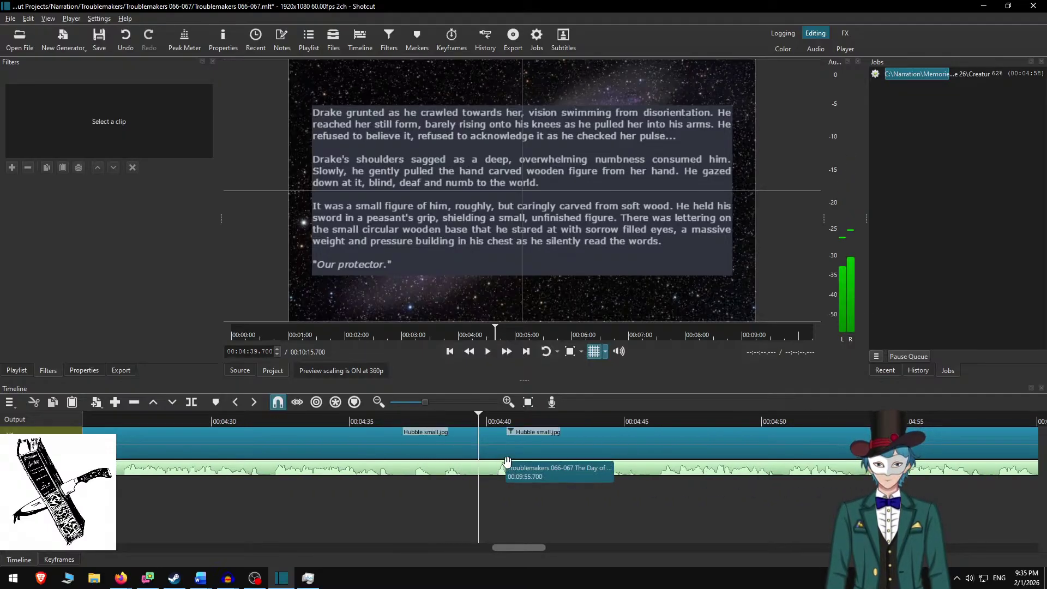
In Word, delete the used passage and copy “Drake turned his face” through “This I swear...”, then replace the seventh Shotcut clip's text with it.
key(alt+Tab)
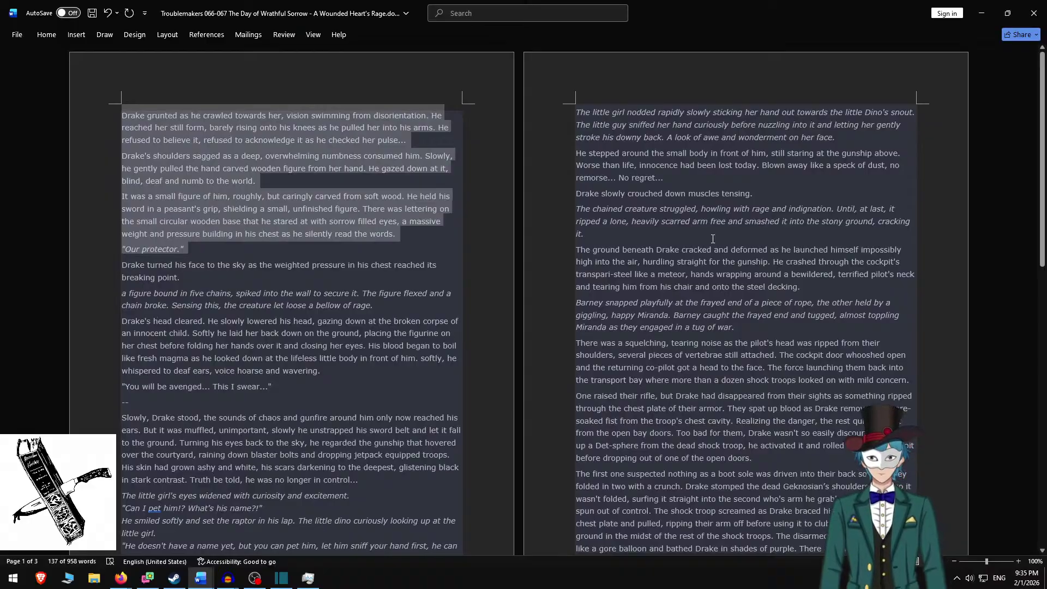
key(Delete)
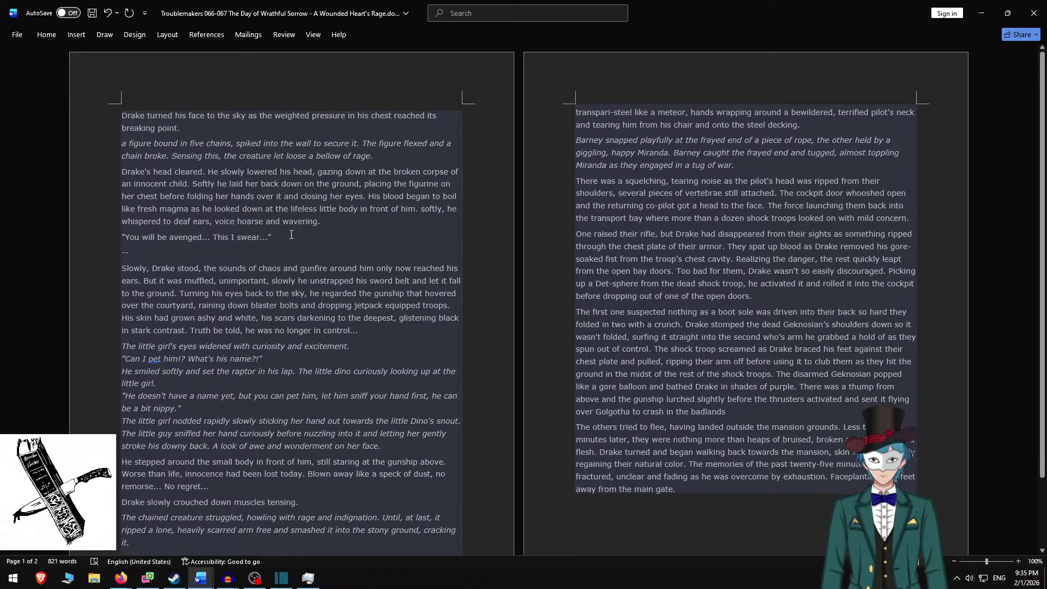
shift+click(291, 235)
key(alt+Tab)
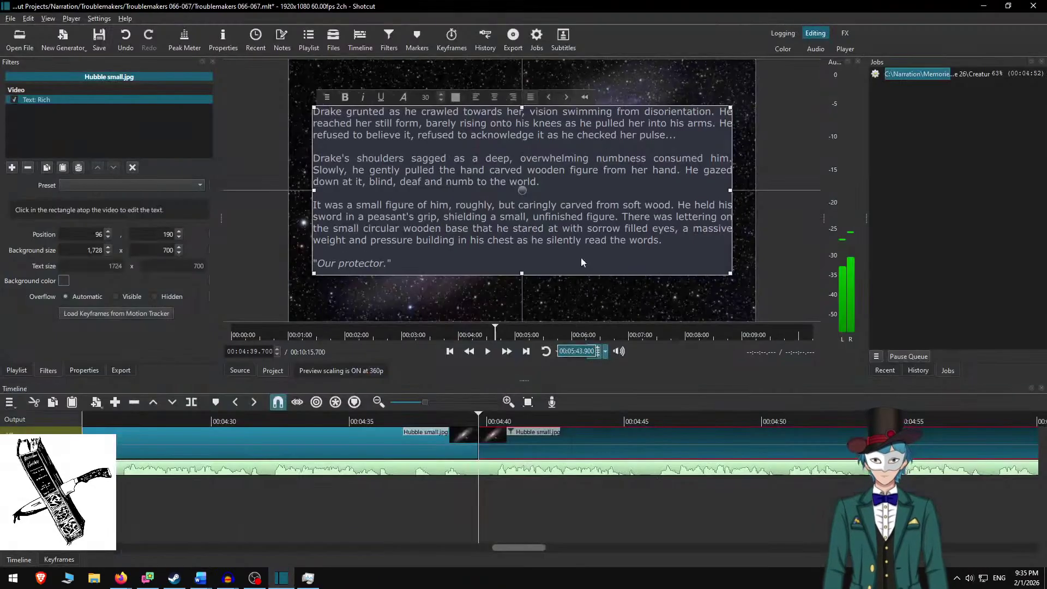
key(ctrl+a)
key(ctrl+v)
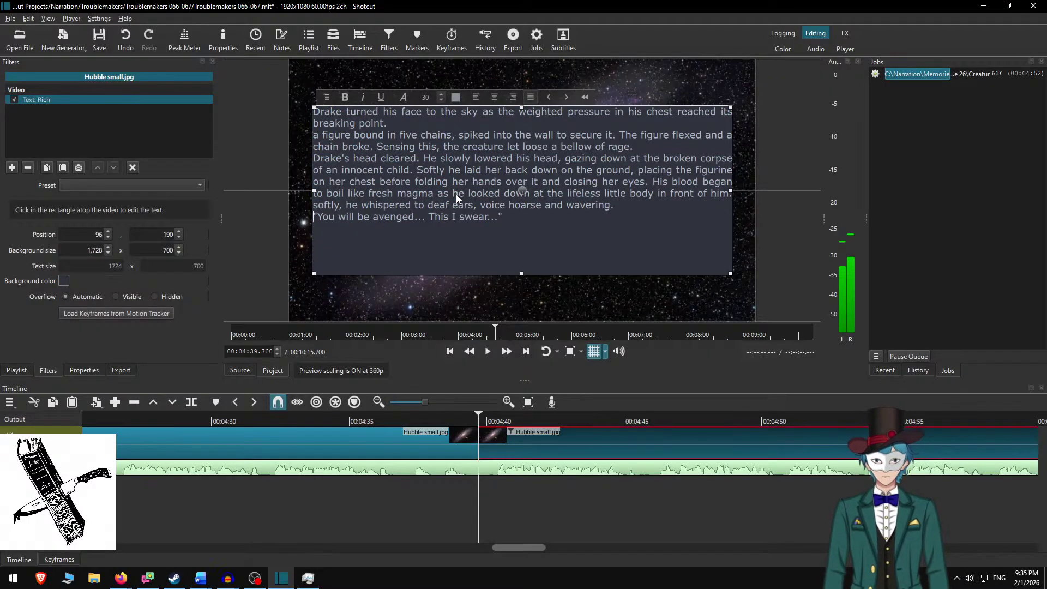
Separate the seventh clip's paragraphs with blank lines and italicize the “a figure bound in five chains” paragraph to match the Word document.
key(Return)
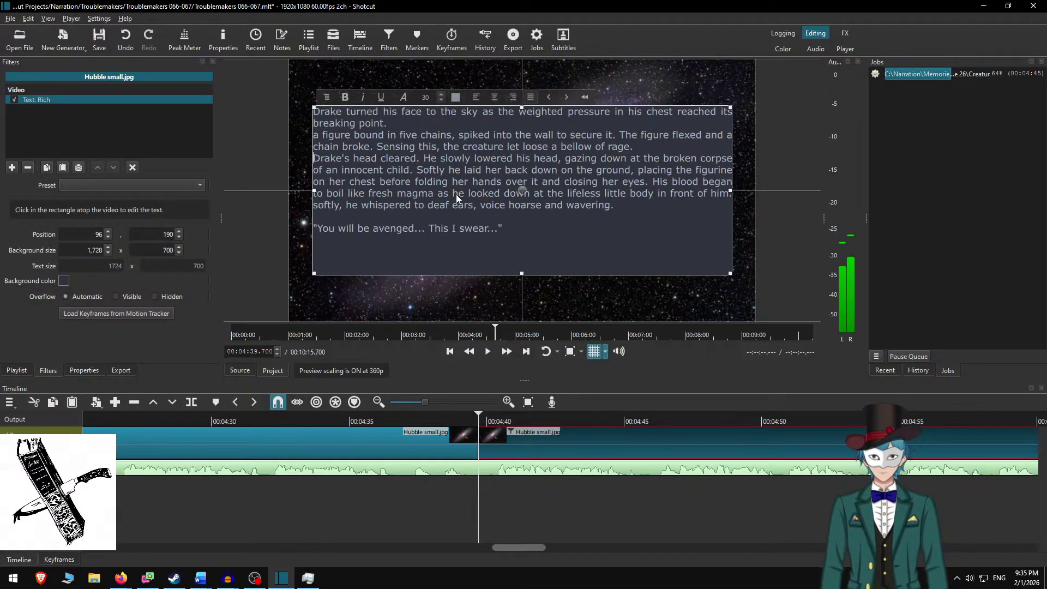
key(Return)
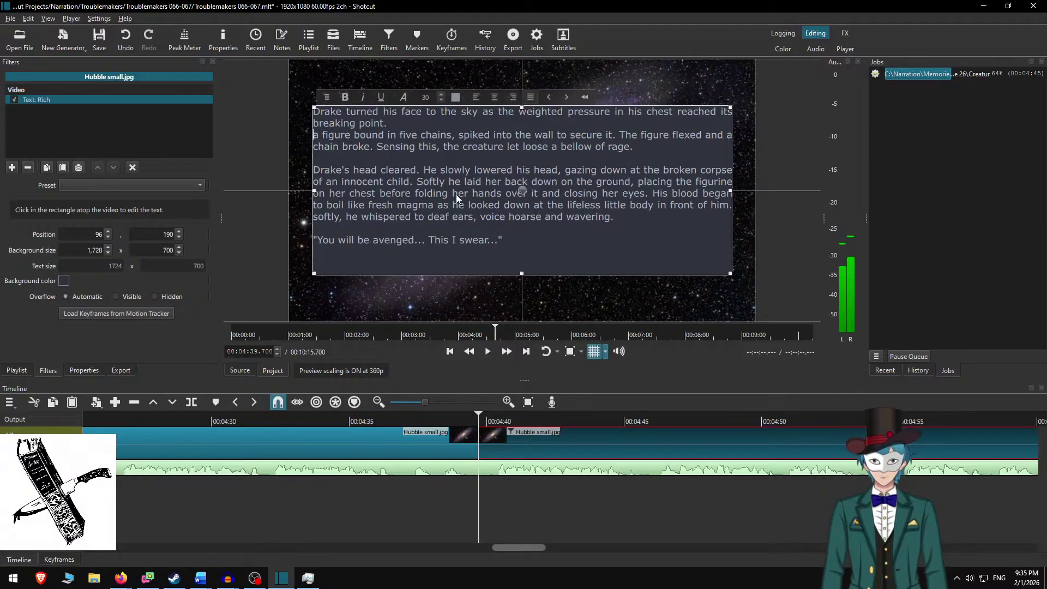
key(Return)
key(alt+Tab)
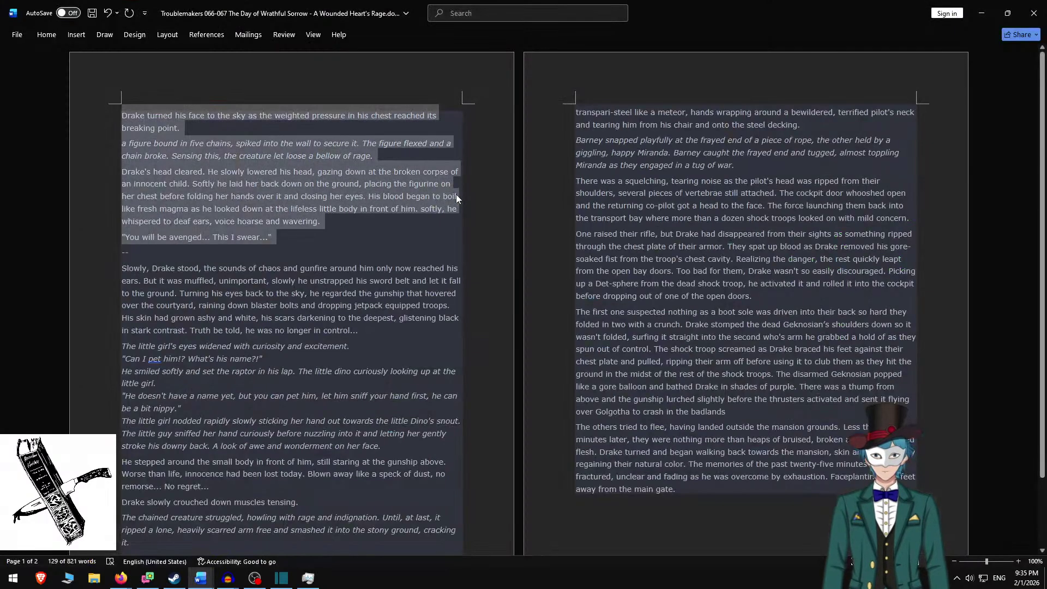
key(alt+Tab)
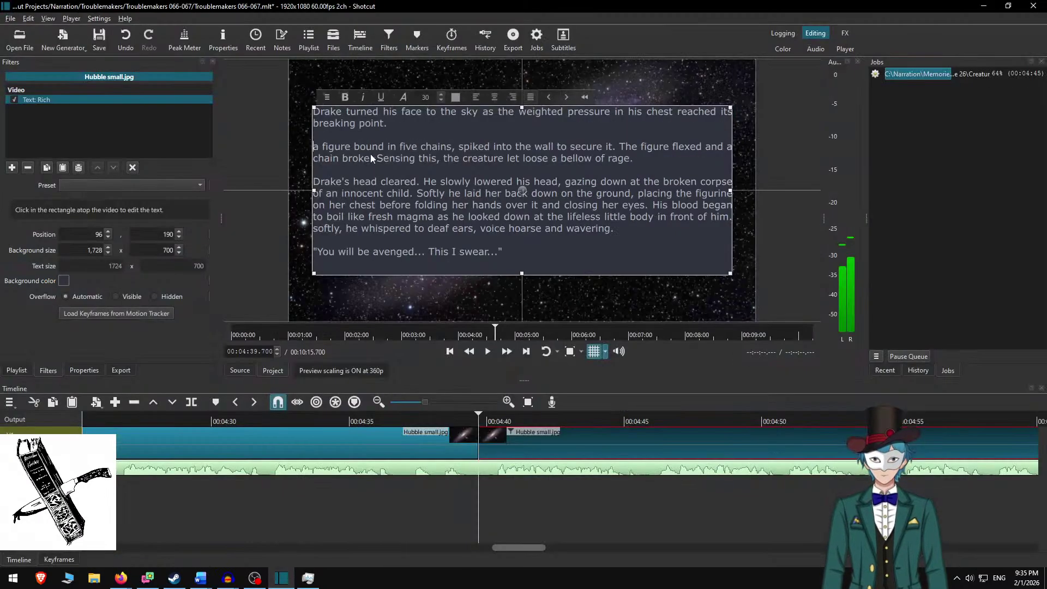
drag(648, 162, 295, 152)
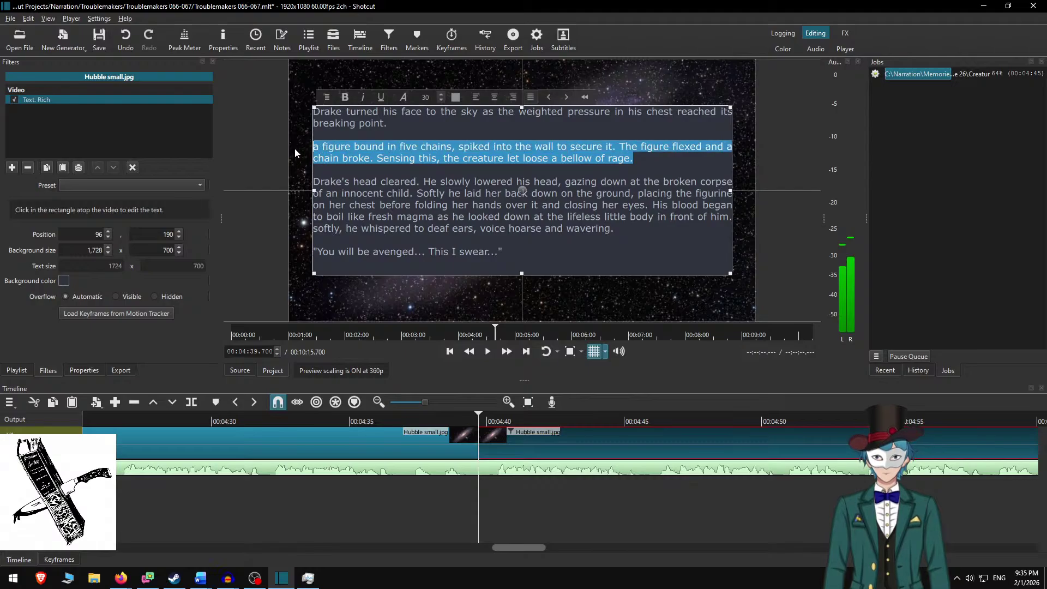
click(363, 96)
key(alt+Tab)
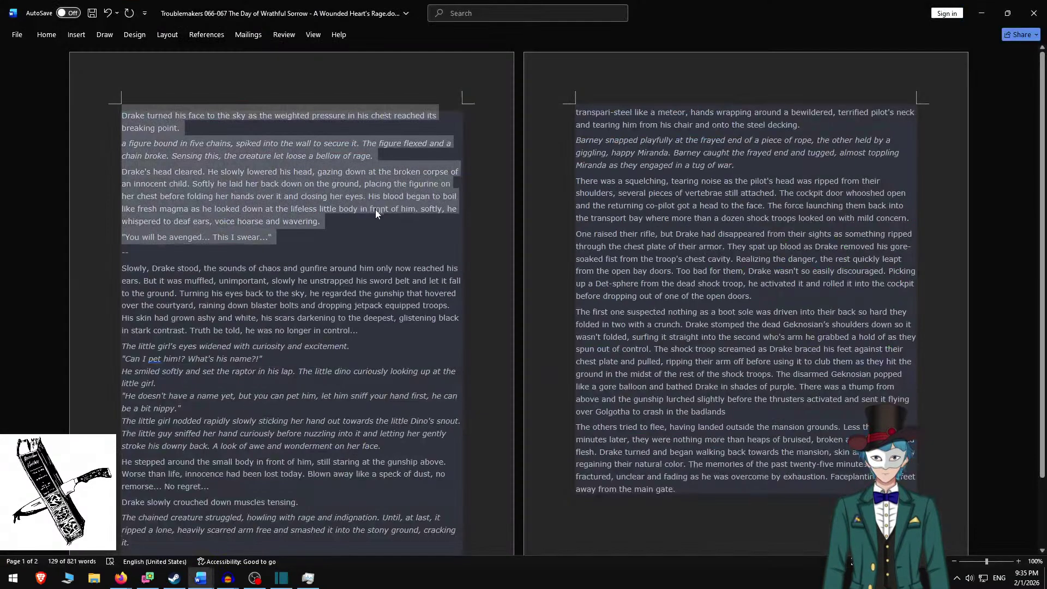
key(alt+Tab)
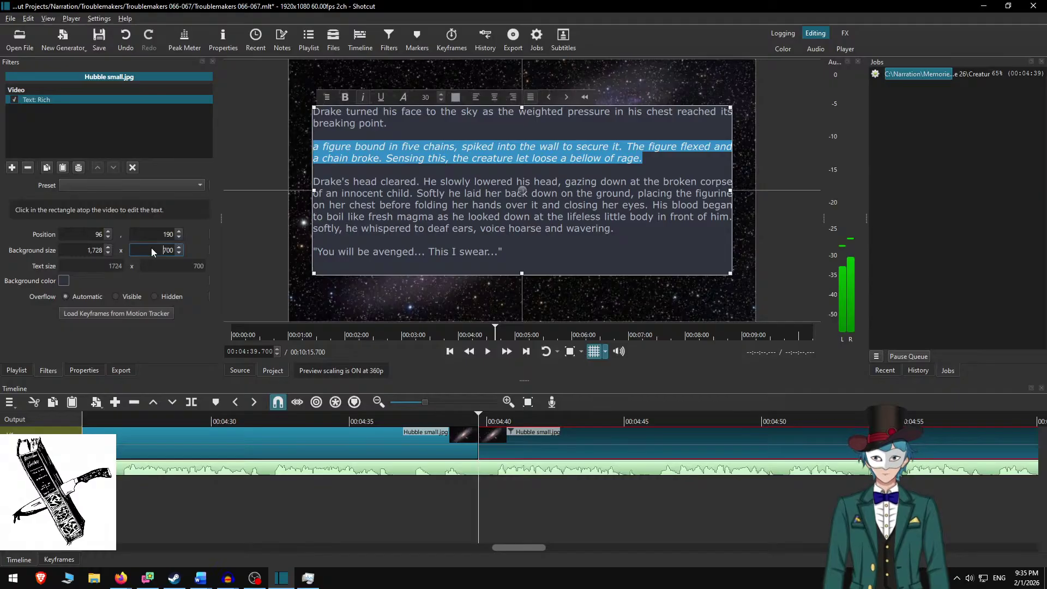
Set the seventh clip's text background height to 650 and recentre the box vertically in the frame at position 96, 215.
key(shift+Right)
key(shift+Right)
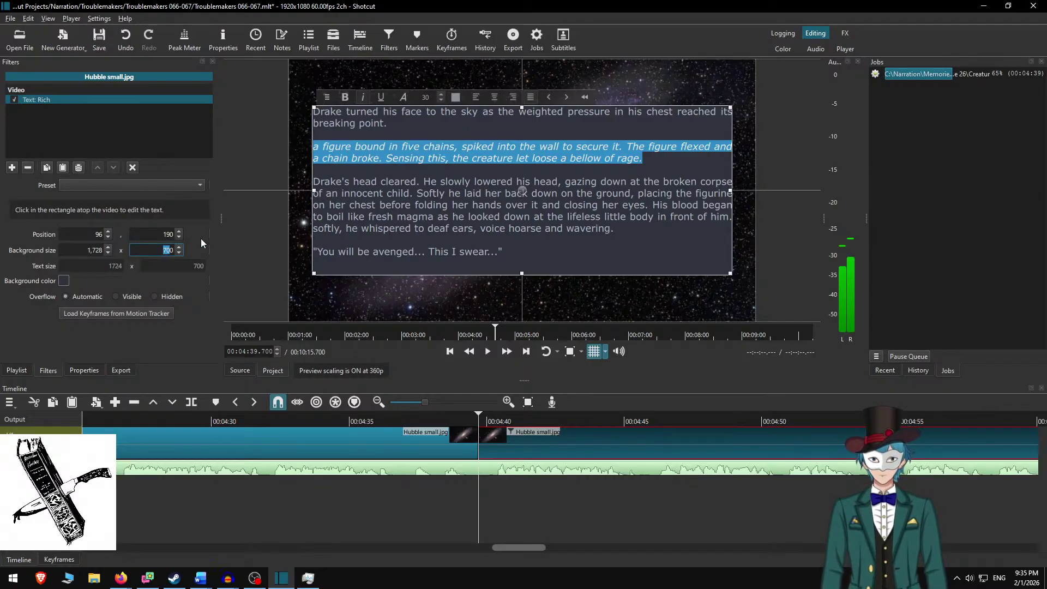
text(65)
key(Return)
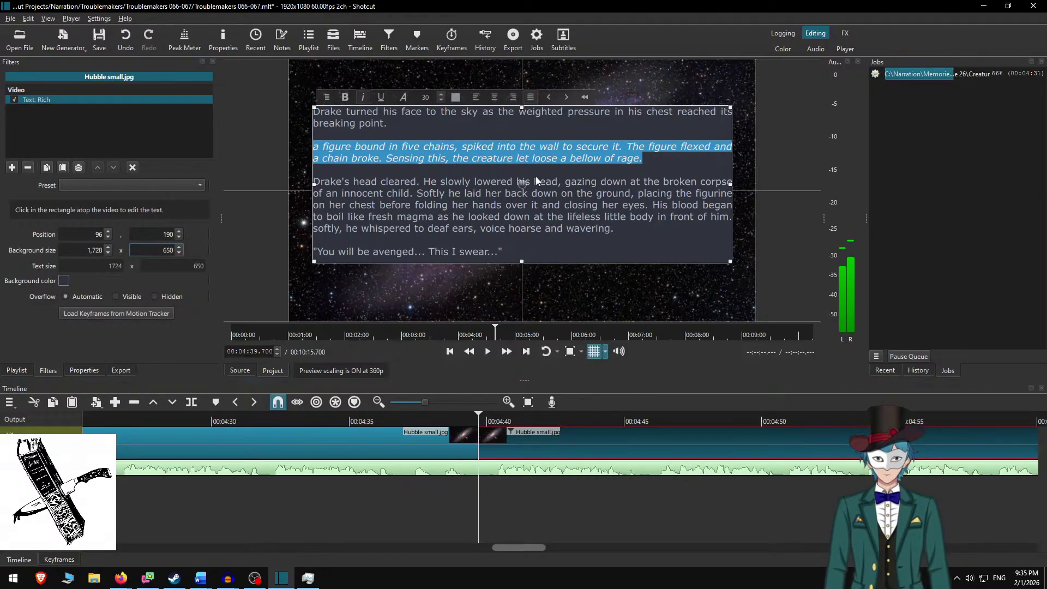
drag(523, 185, 523, 190)
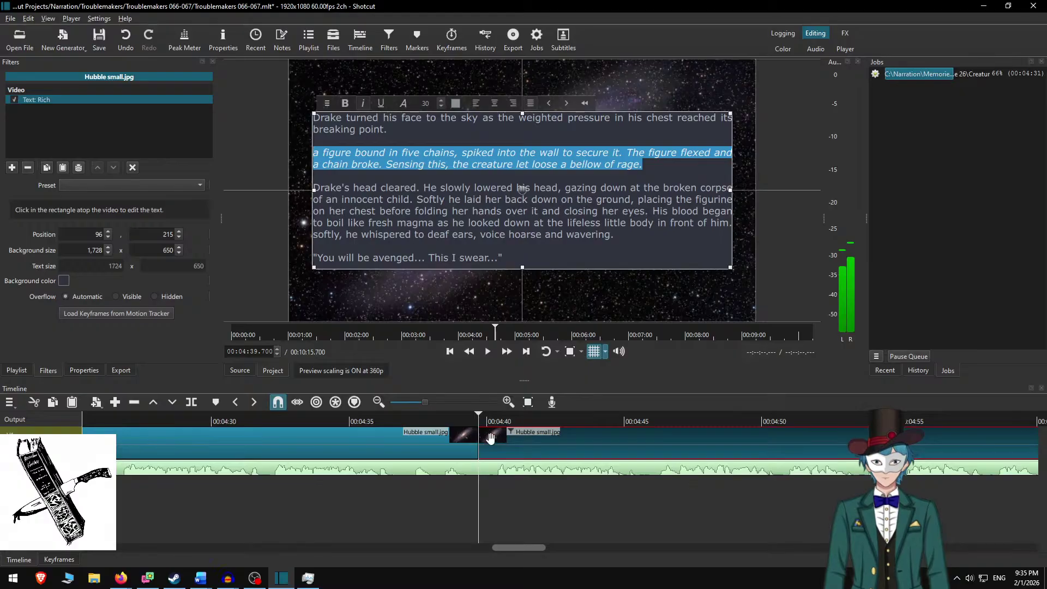
click(490, 438)
Play the narration from just before the sixth cut through the seventh passage and split both tracks at 00:05:32.333.
click(435, 420)
click(506, 353)
click(505, 353)
click(506, 353)
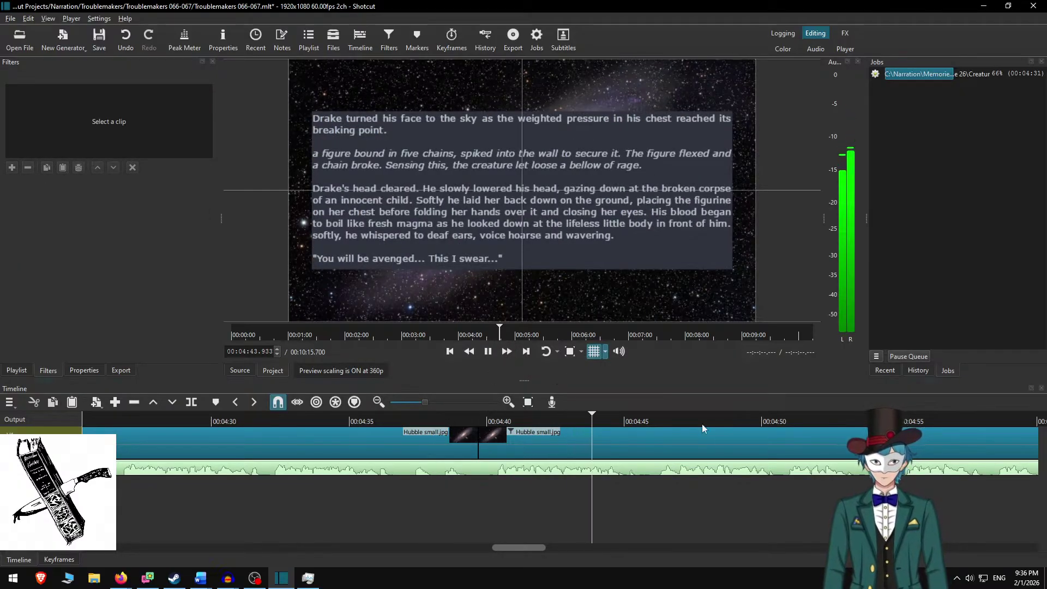
scroll(639, 476, right, 5)
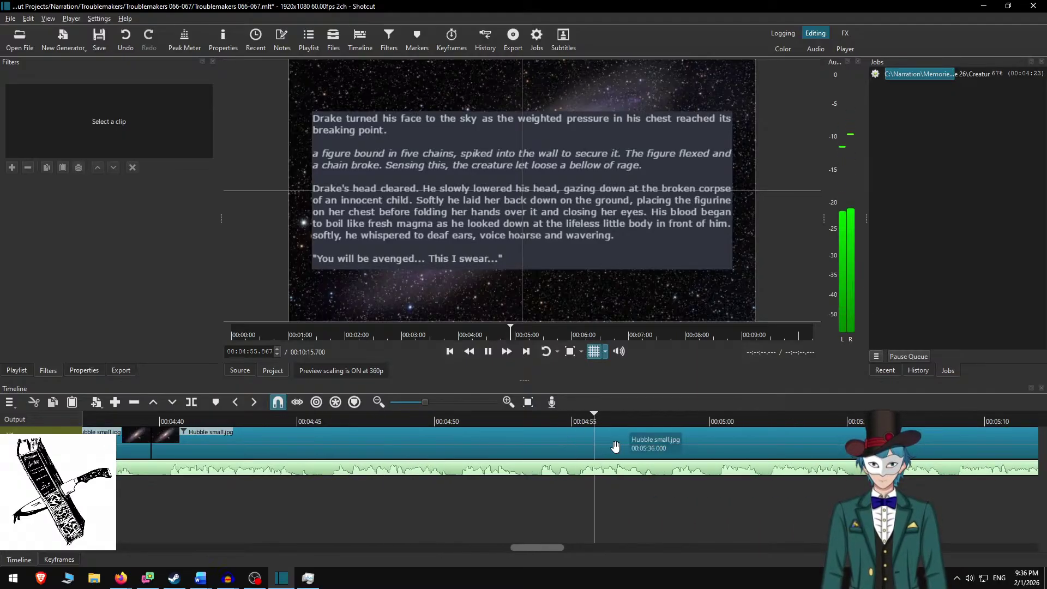
scroll(597, 449, right, 3)
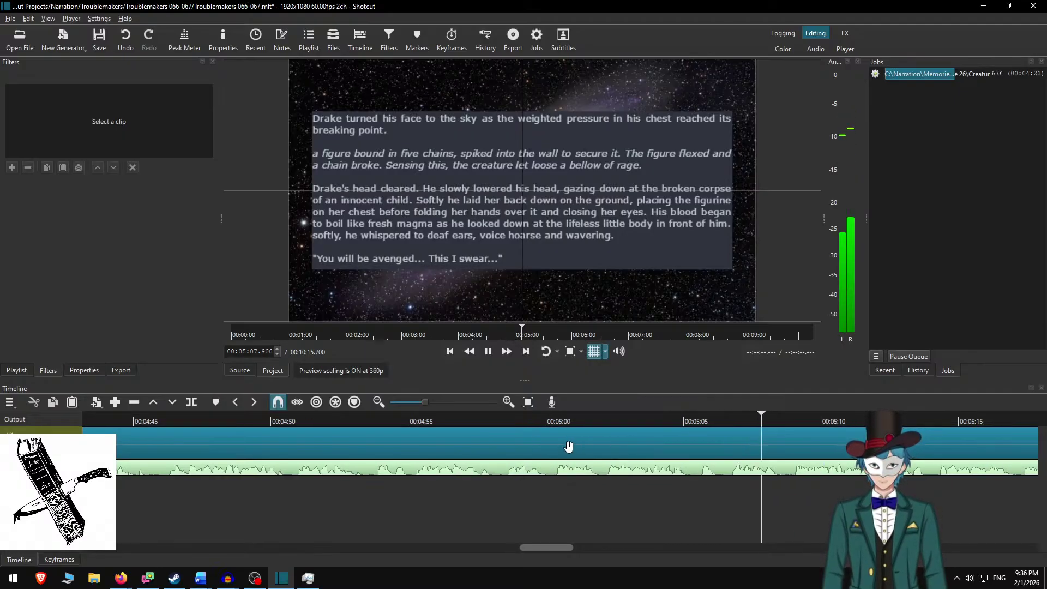
scroll(563, 476, right, 6)
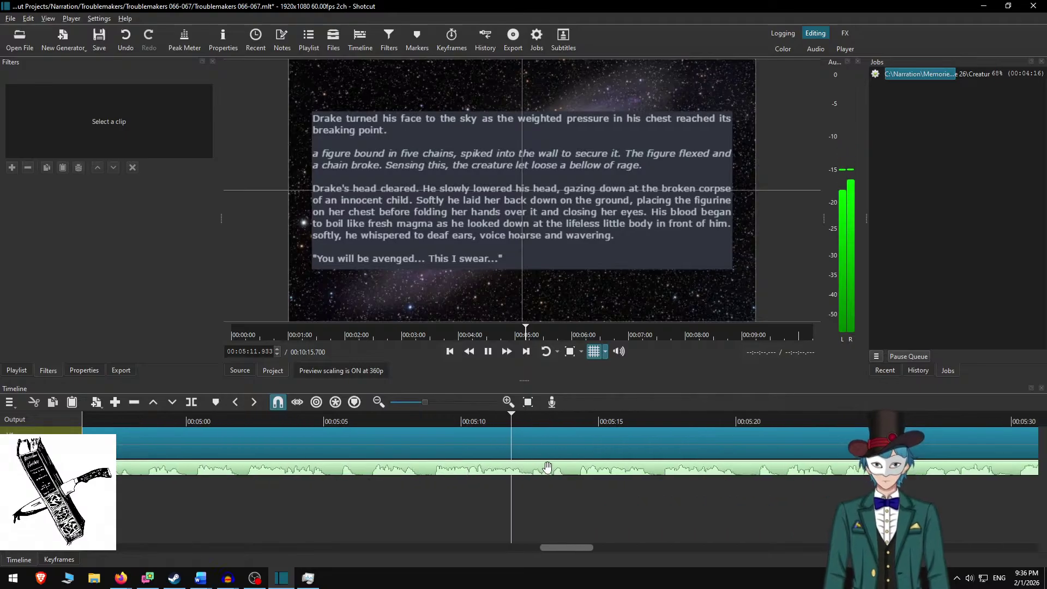
scroll(553, 464, right, 3)
scroll(553, 464, right, 3)
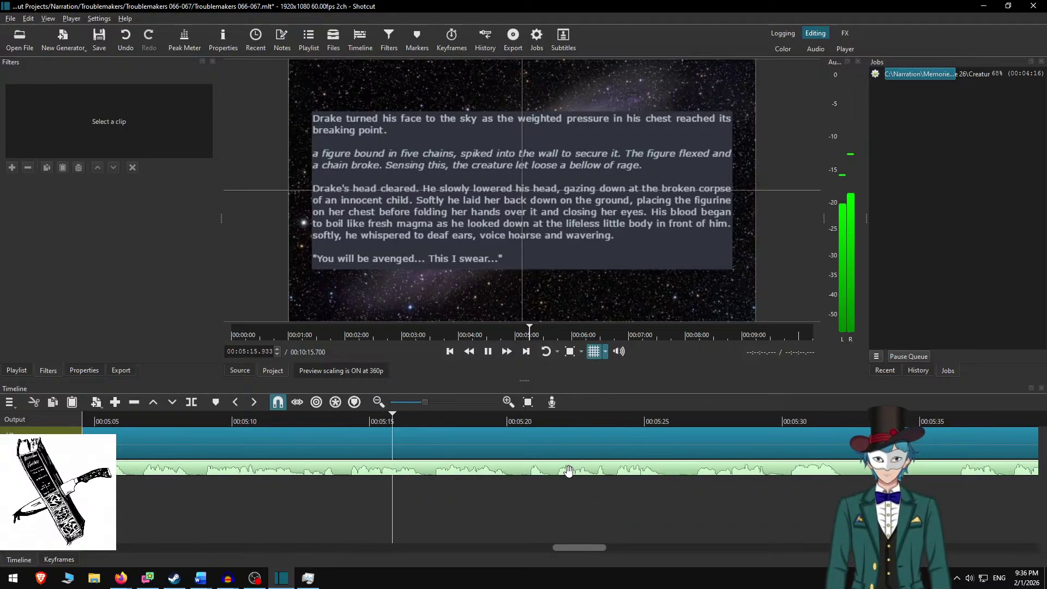
scroll(504, 464, right, 1)
scroll(504, 464, right, 2)
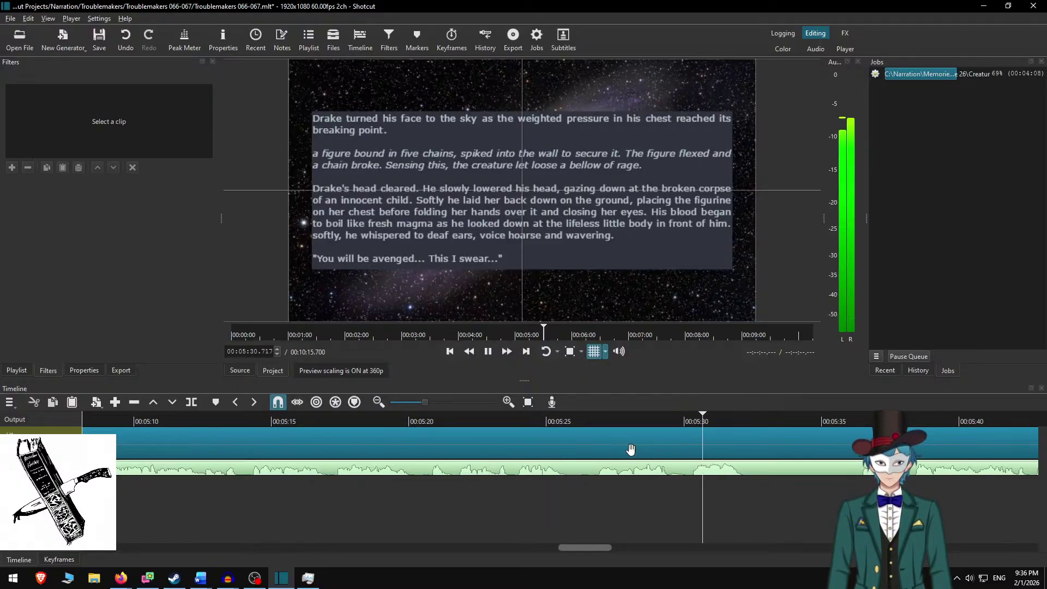
key(space)
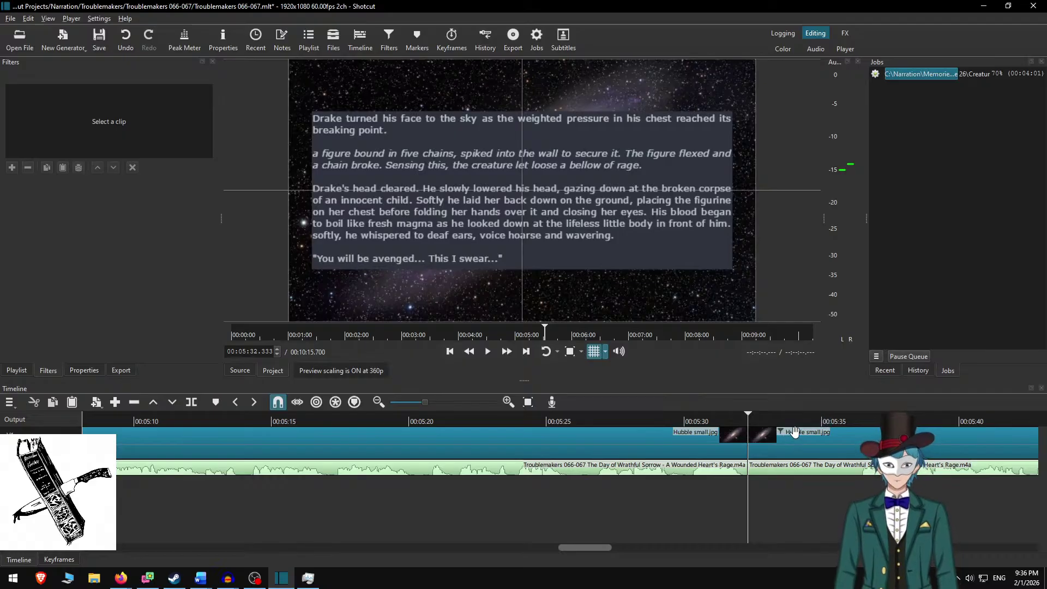
Split both tracks at 00:05:34.117 and 00:05:36.267, and ripple-delete the segment between these two cuts.
key(space)
key(space)
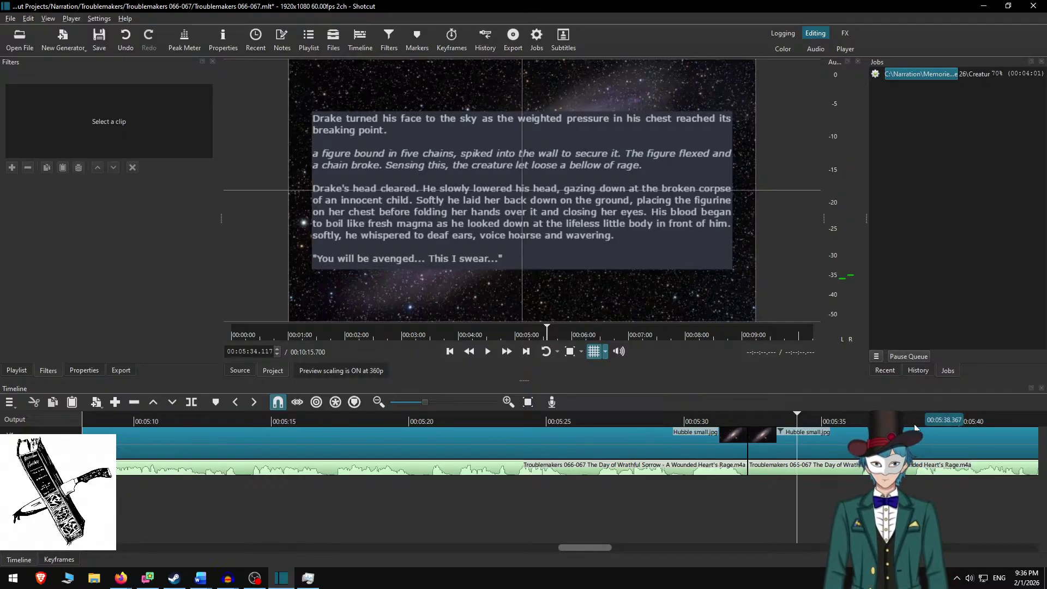
key(s)
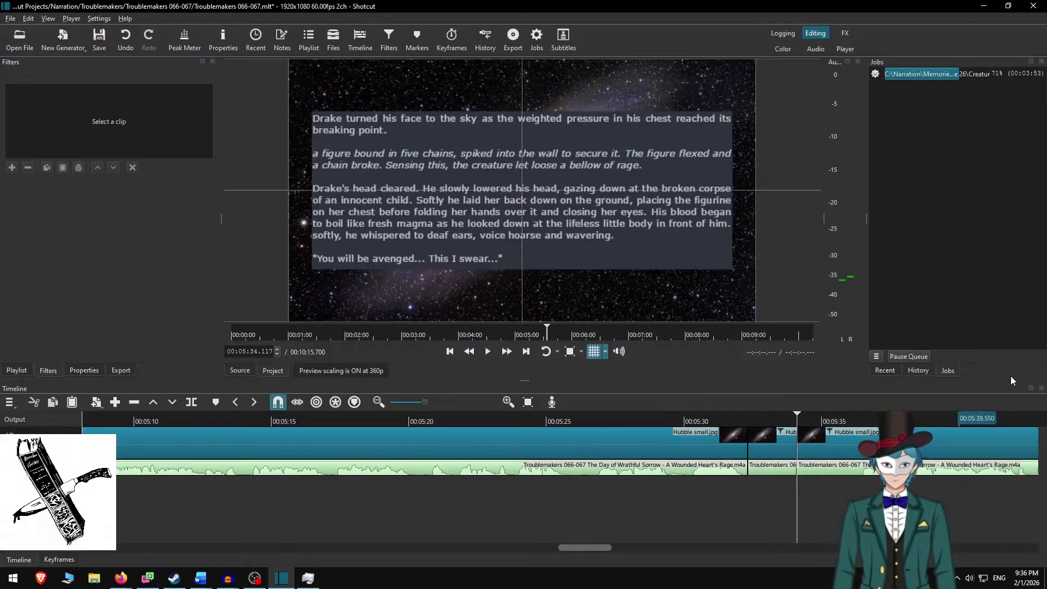
click(852, 415)
key(Right)
key(Right)
key(Right)
key(Right)
key(Right)
key(Right)
key(Right)
key(Right)
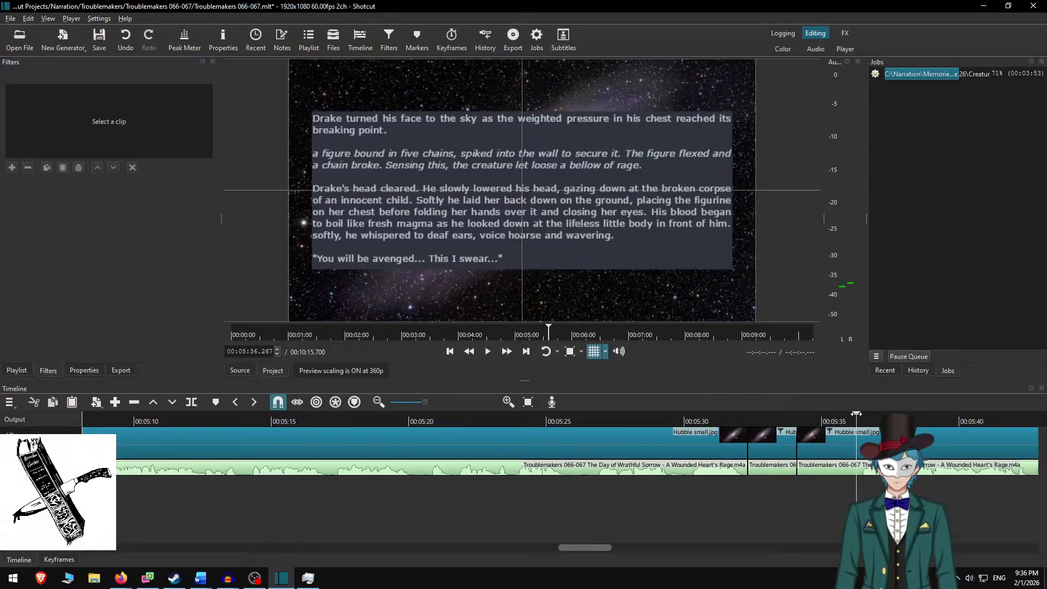
key(s)
key(Up)
key(s)
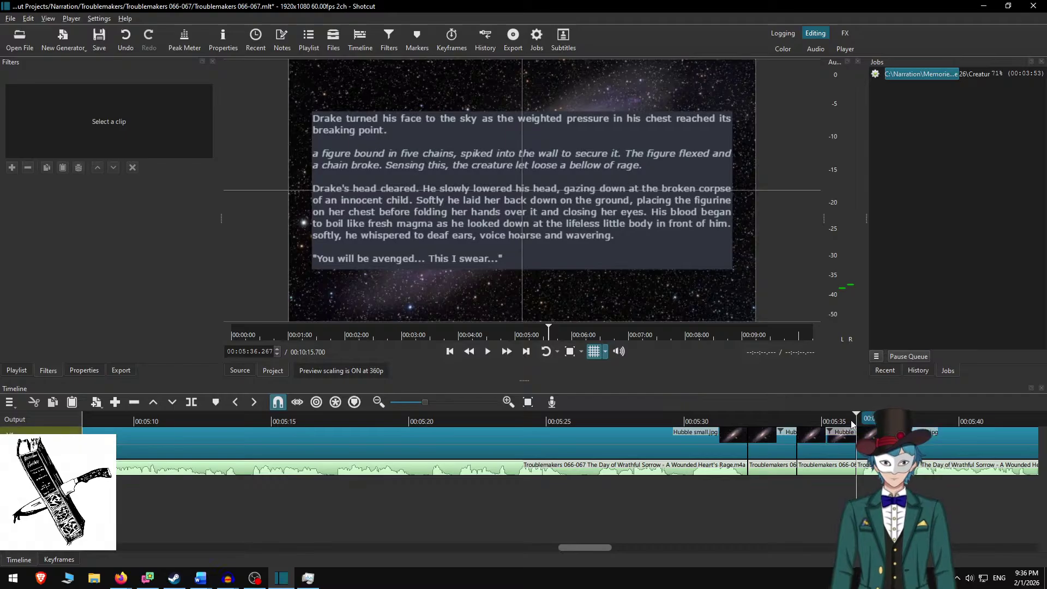
drag(837, 522, 818, 434)
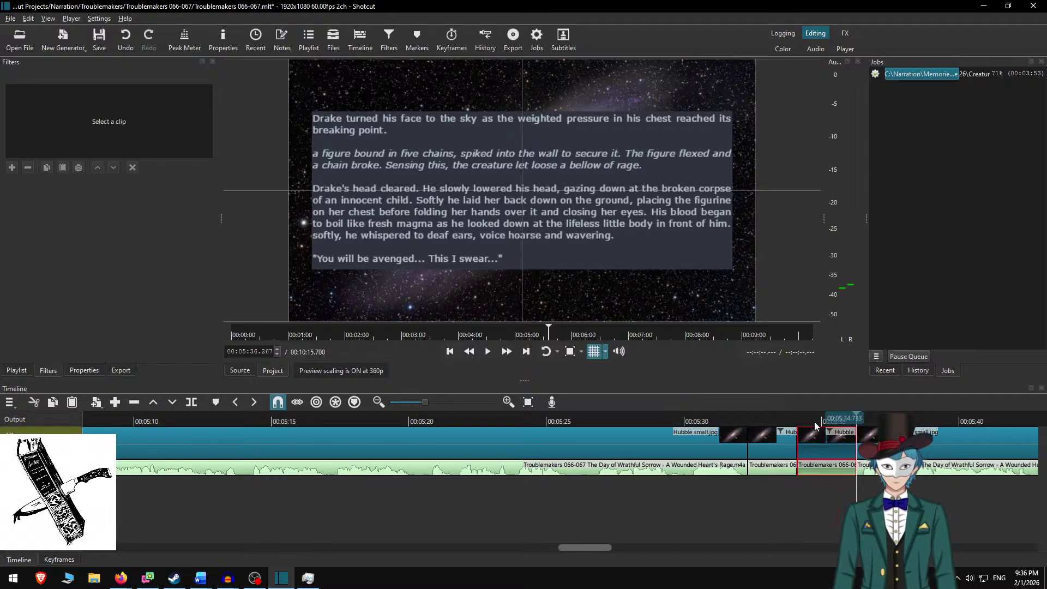
key(Delete)
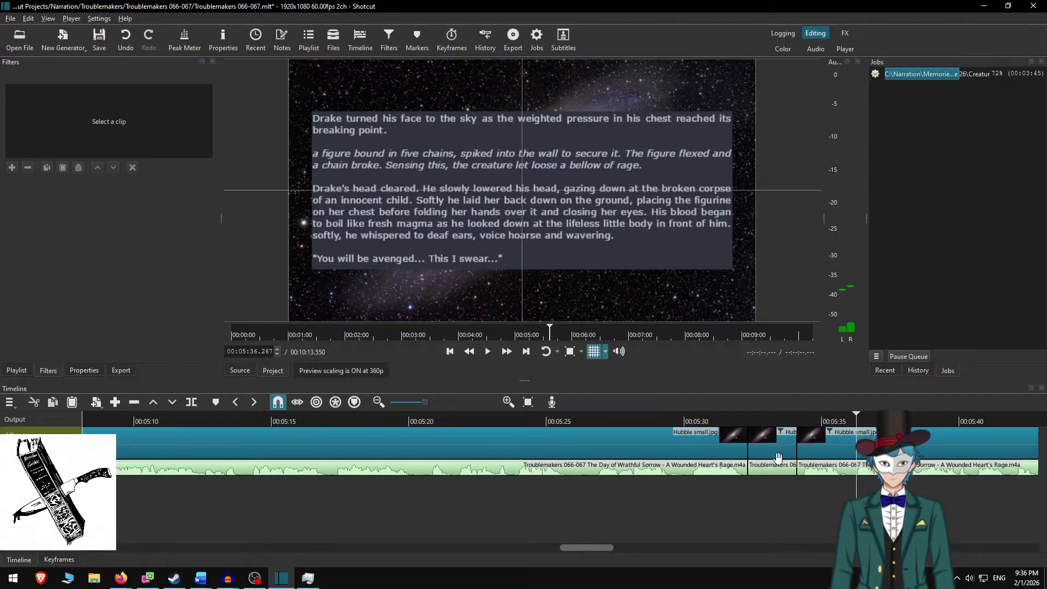
Replay the narration around the 00:05:32.333 cut and ripple-trim the end of the short segment on both tracks to 00:05:33.150.
click(717, 415)
key(space)
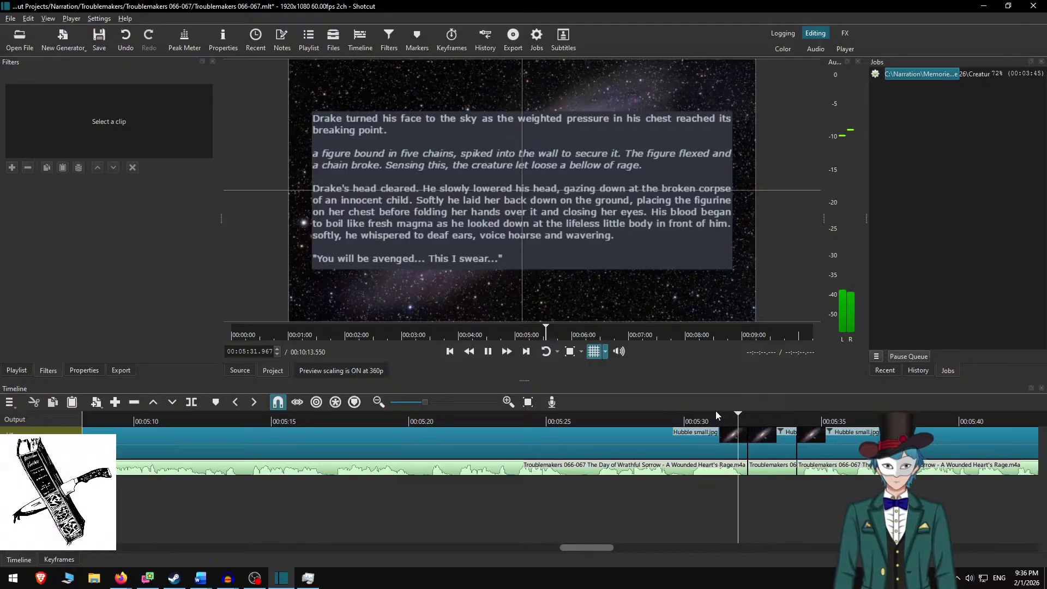
click(770, 415)
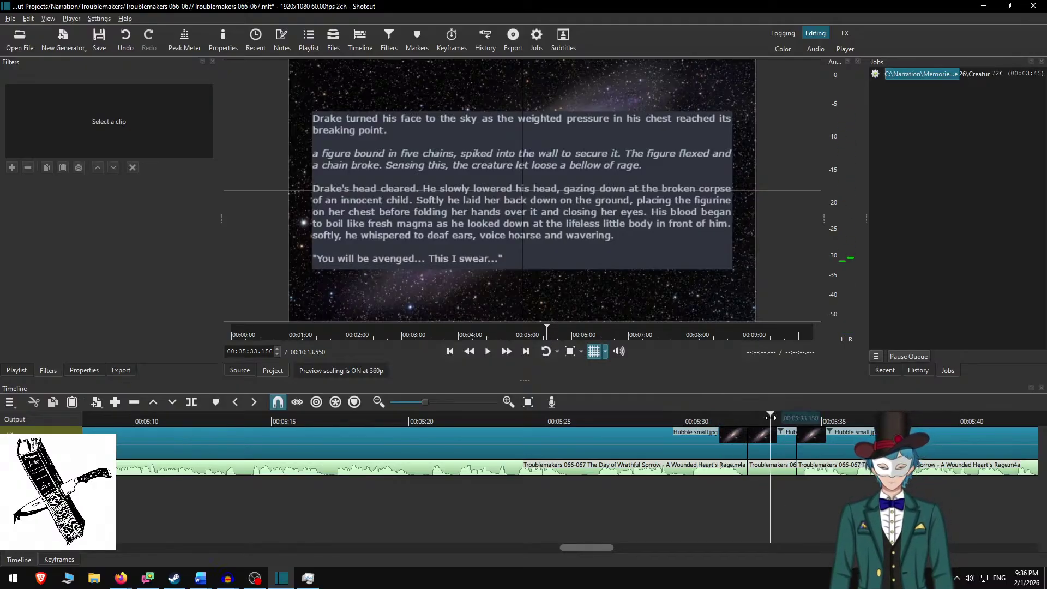
key(x)
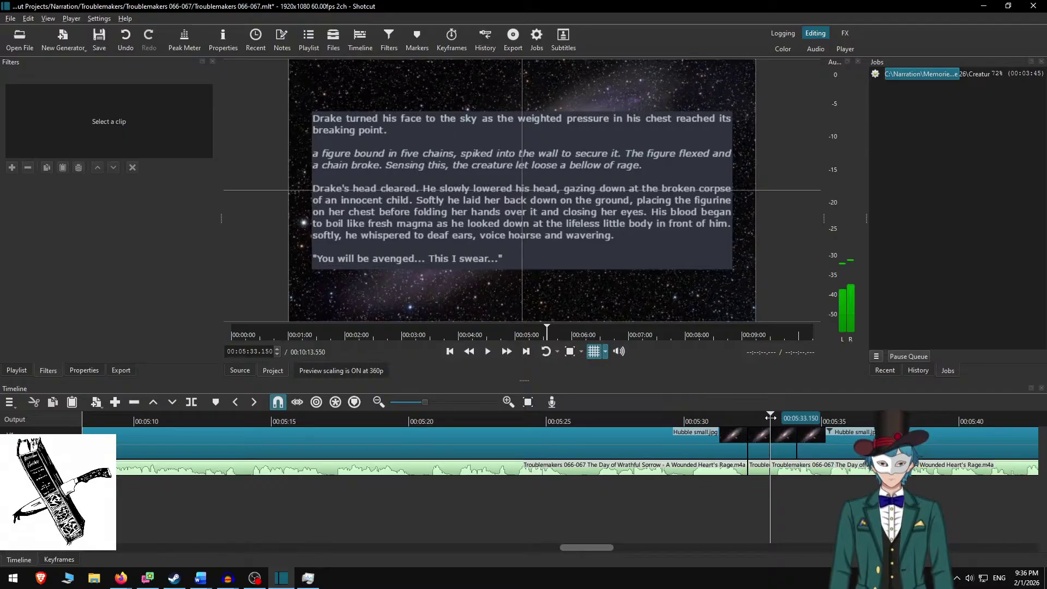
Replace the short eighth clip's text with “Chapter 67”, centre-aligned at font size 72.
click(759, 443)
click(529, 188)
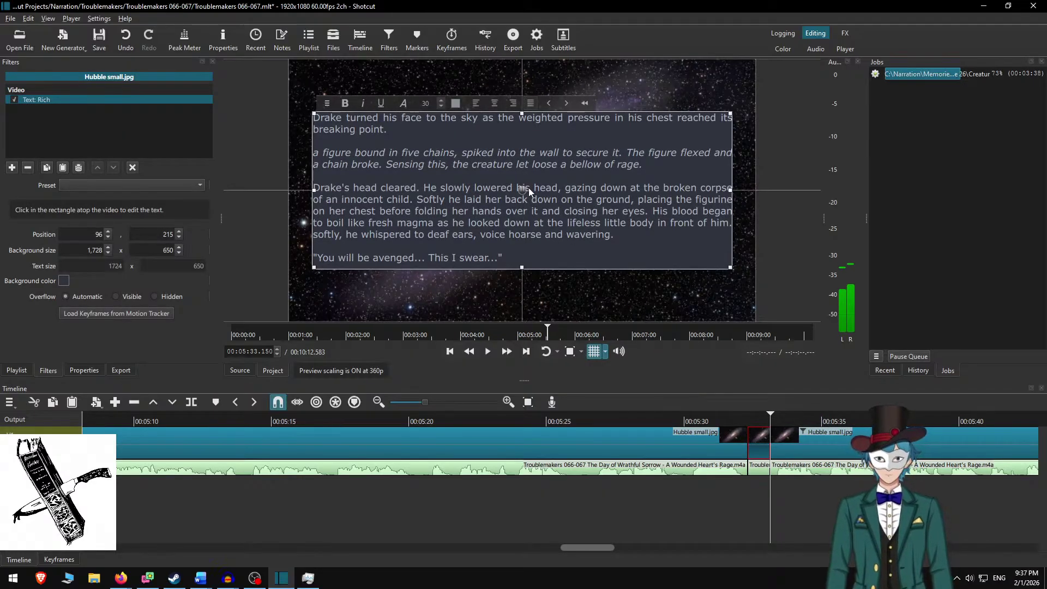
key(ctrl+a)
text(C)
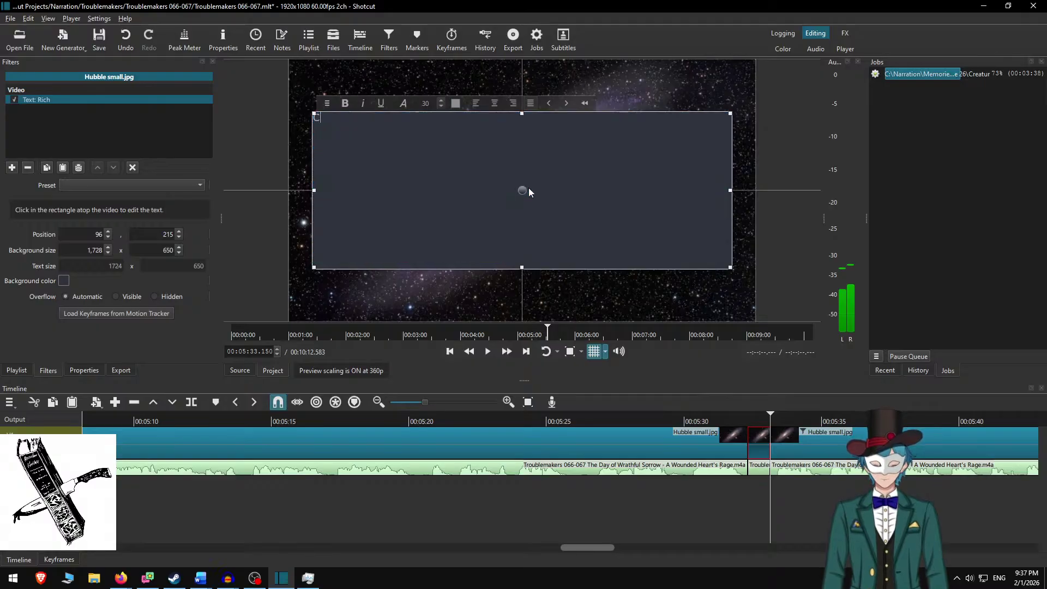
text(hapter 67)
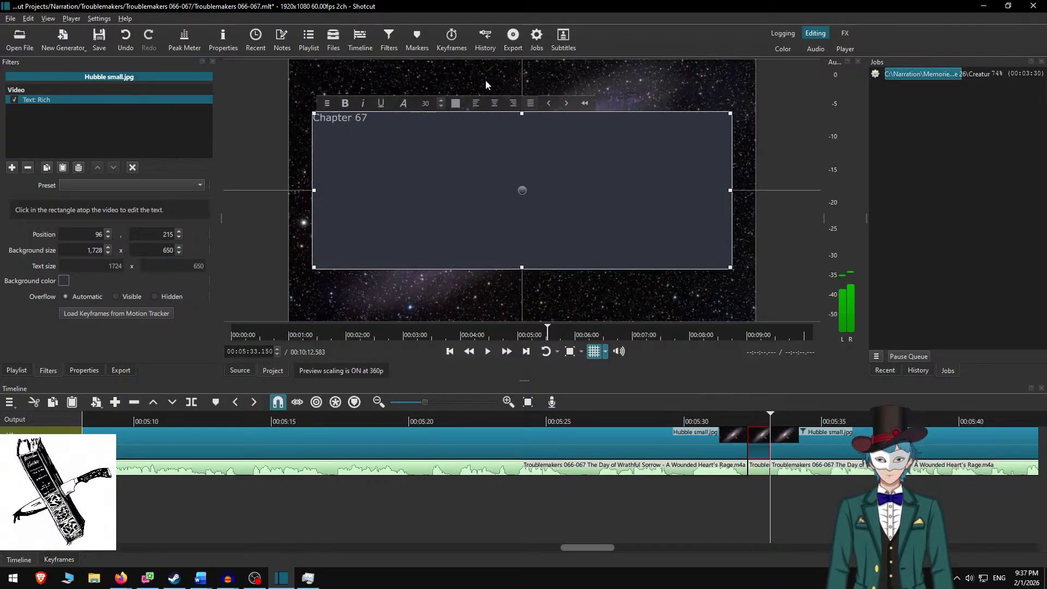
key(ctrl+a)
click(494, 103)
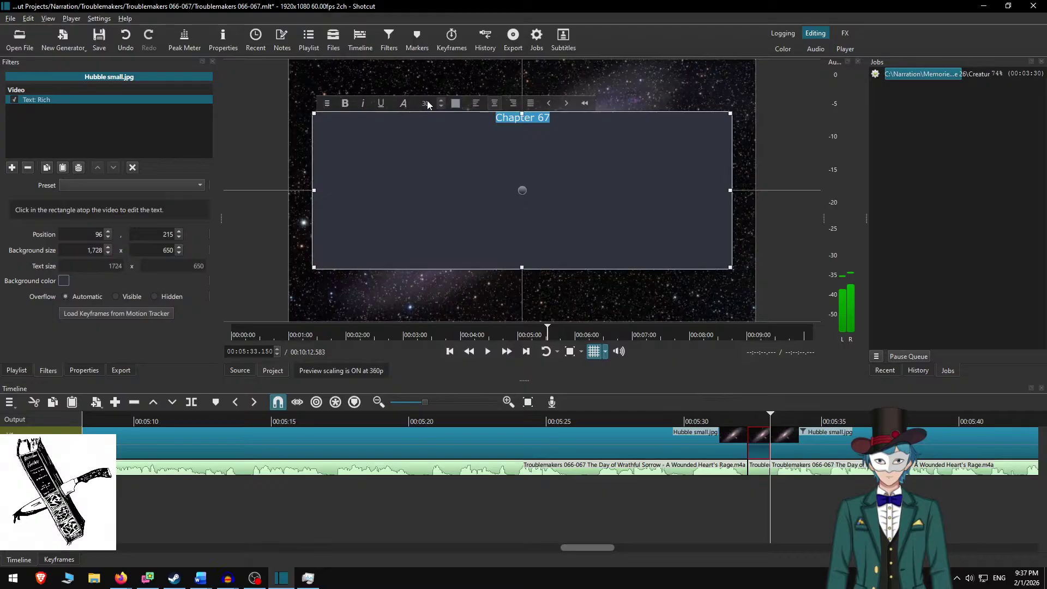
text(72)
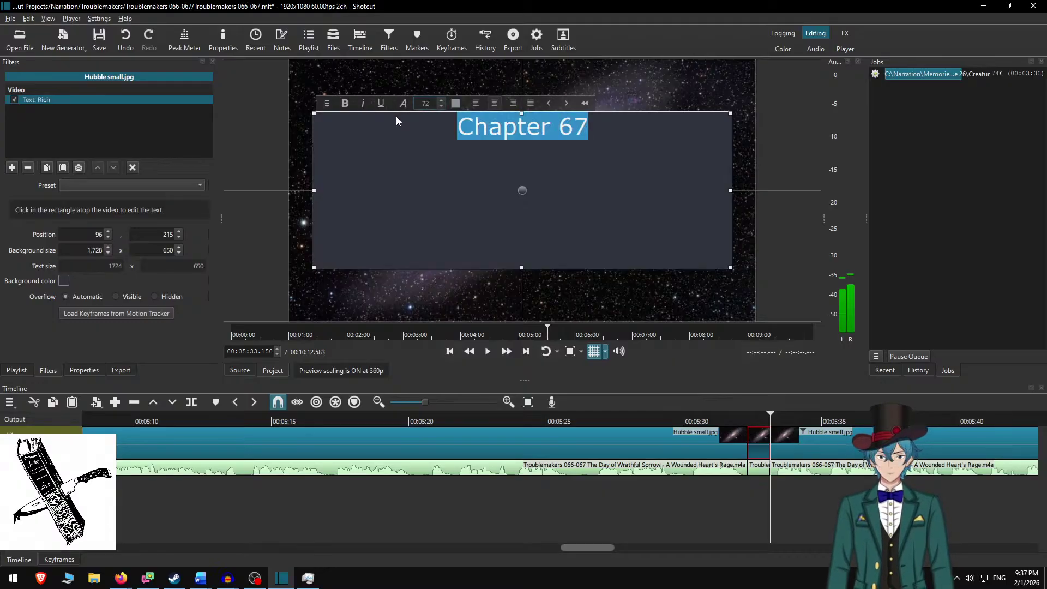
Shrink the “Chapter 67” text box to about 659 x 155 and centre it in the frame at about 630, 463.
drag(732, 270, 460, 147)
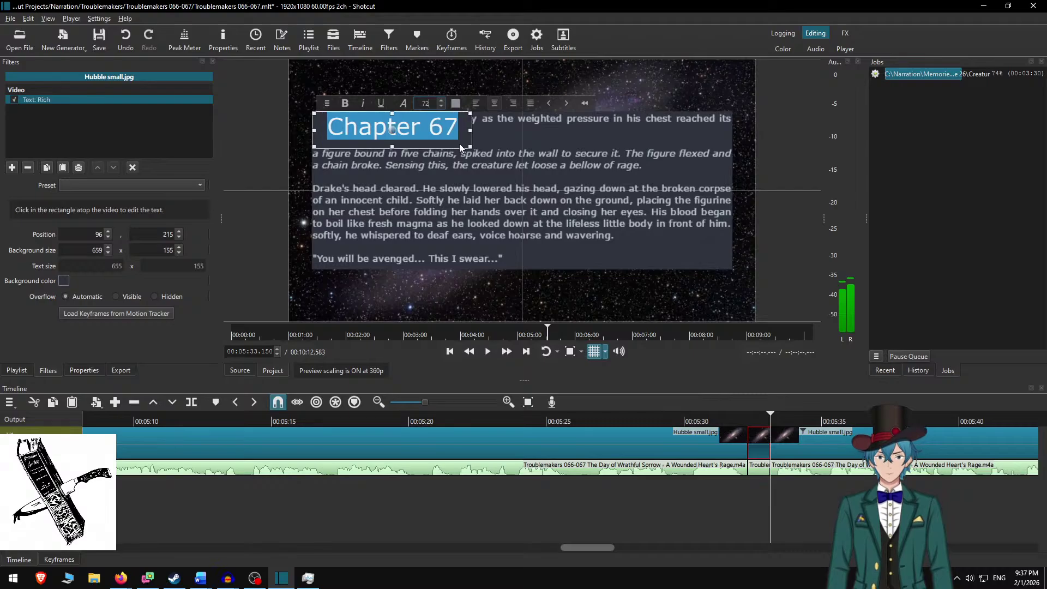
click(763, 418)
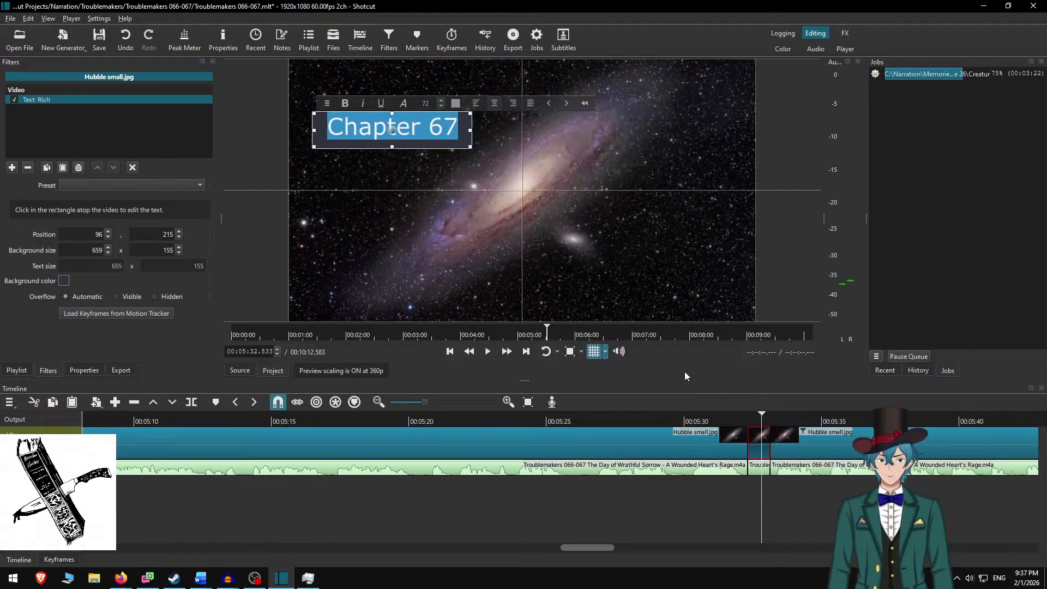
drag(400, 131, 528, 195)
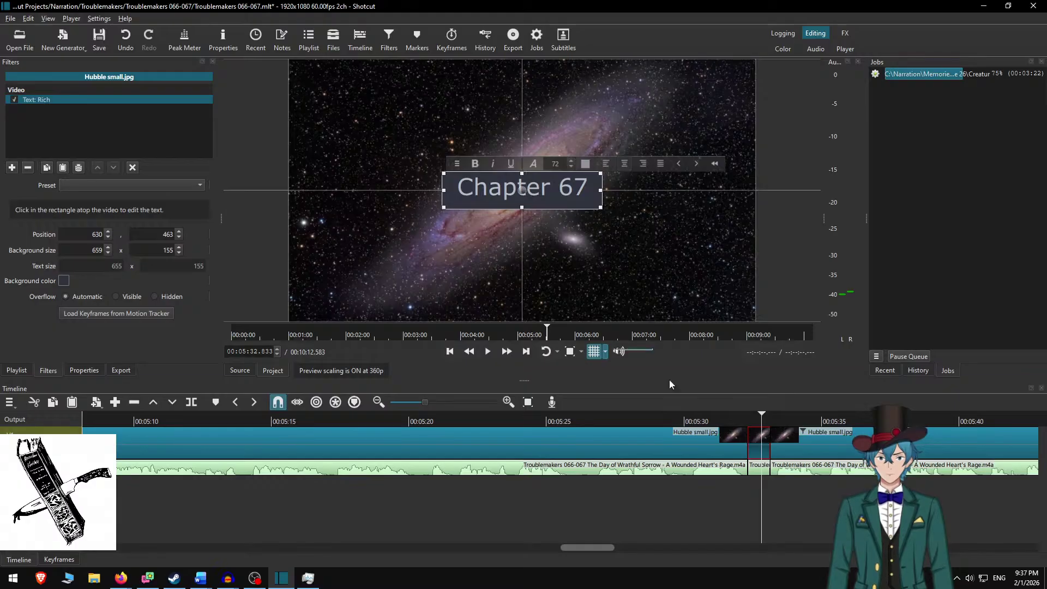
click(736, 426)
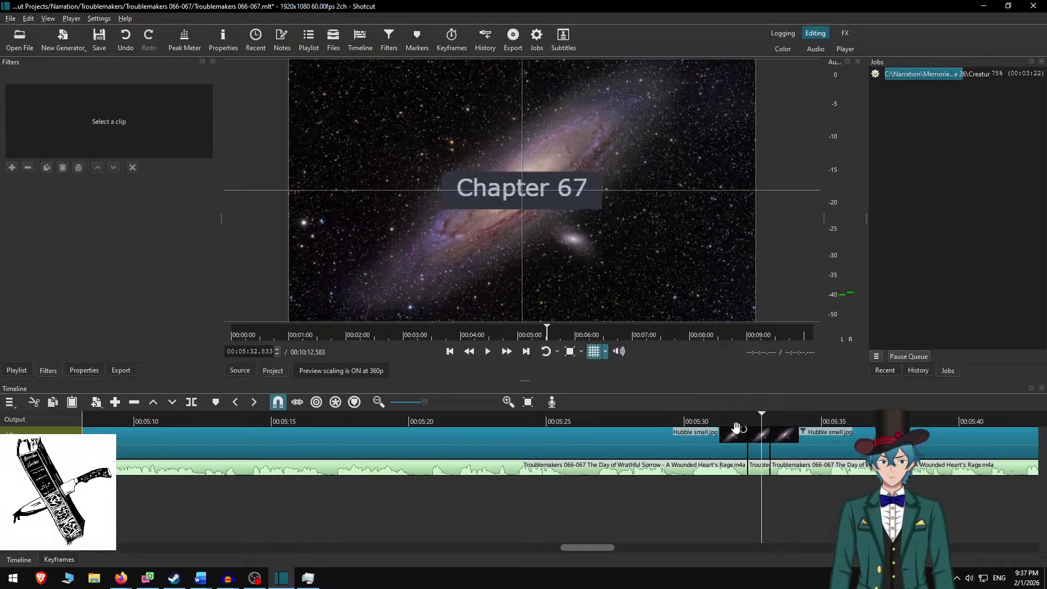
Play back the narration across the “Chapter 67” clip to check its cuts and title.
click(506, 352)
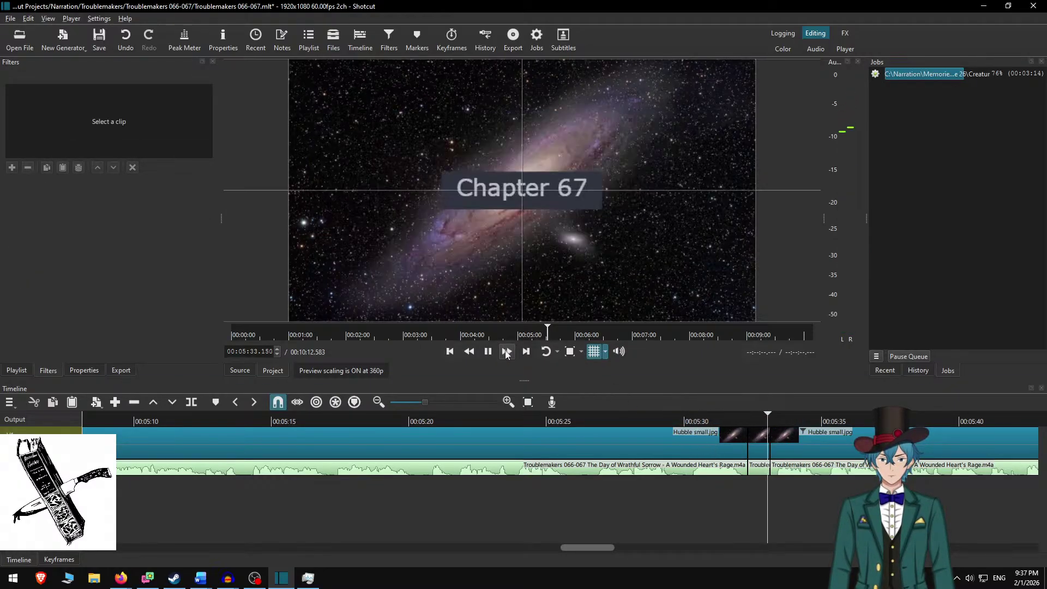
key(space)
click(715, 418)
key(space)
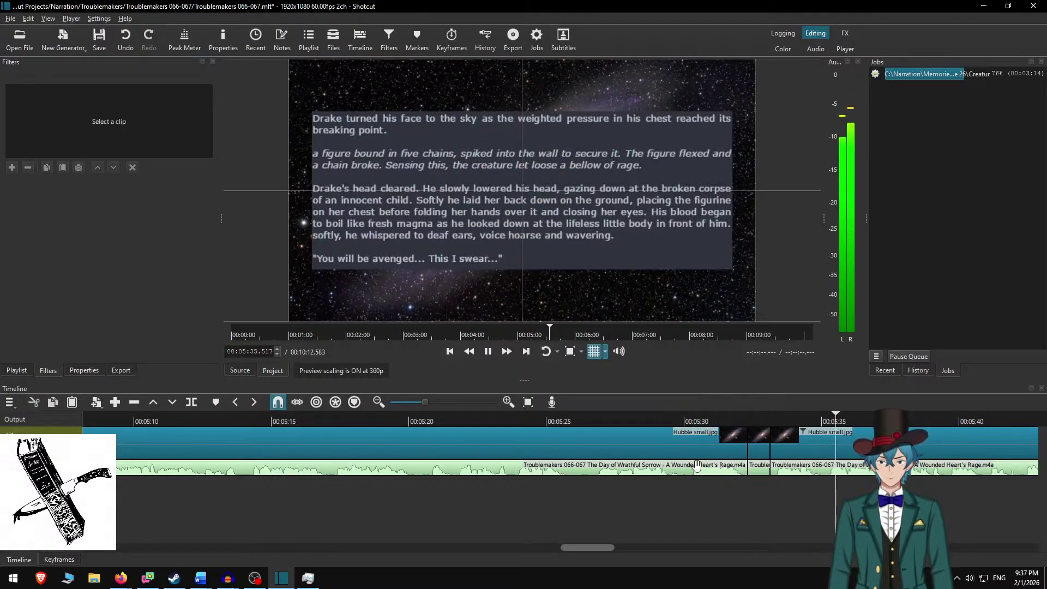
Select the clip after “Chapter 67”, switch to Word, delete the used passage and “--” separator, and copy the “Slowly, Drake stood” paragraph.
click(780, 433)
key(alt+Tab)
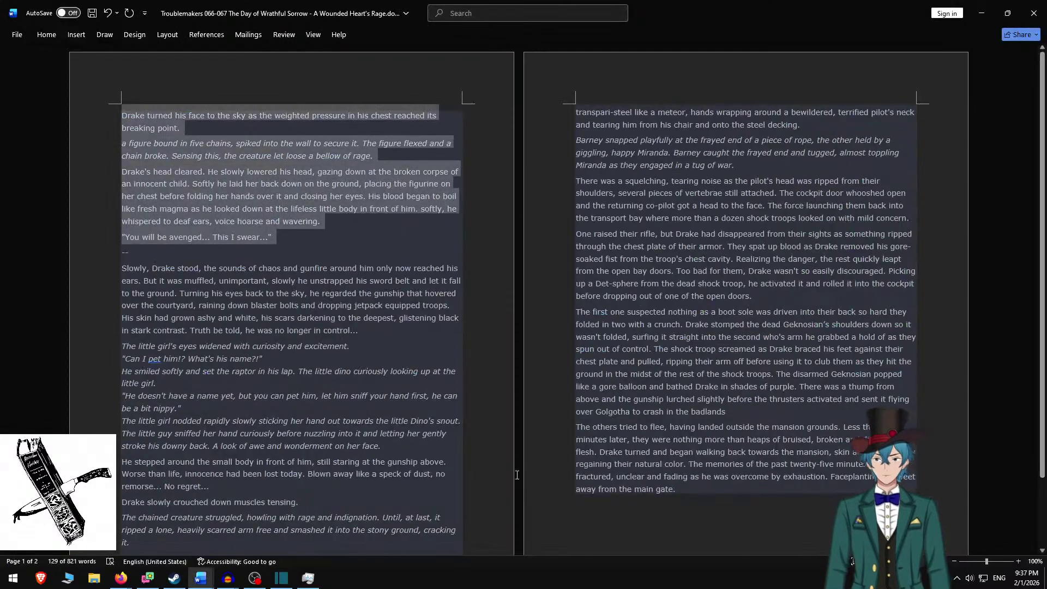
key(shift+Down)
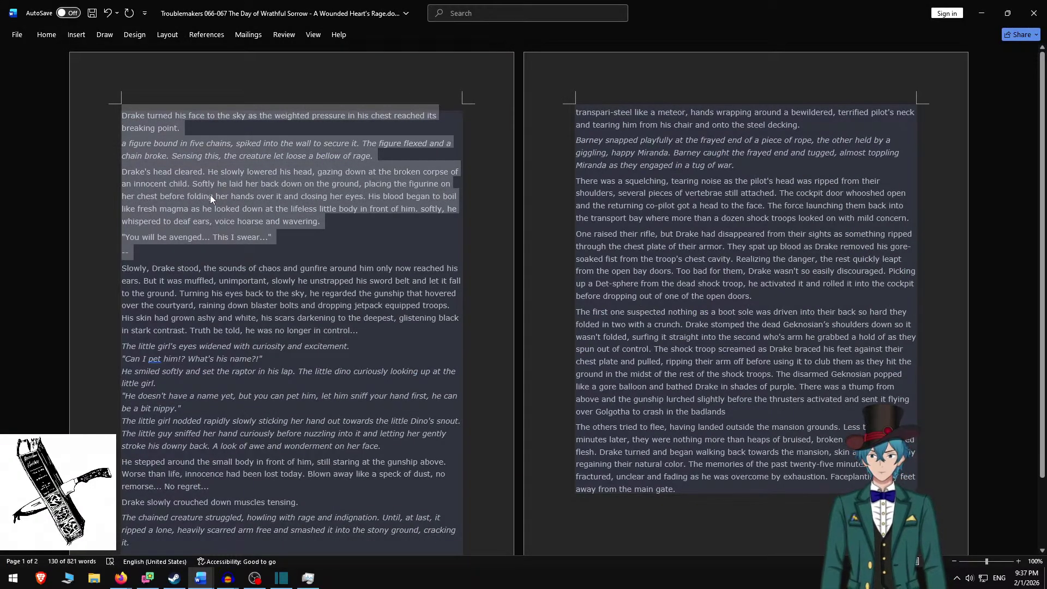
key(Delete)
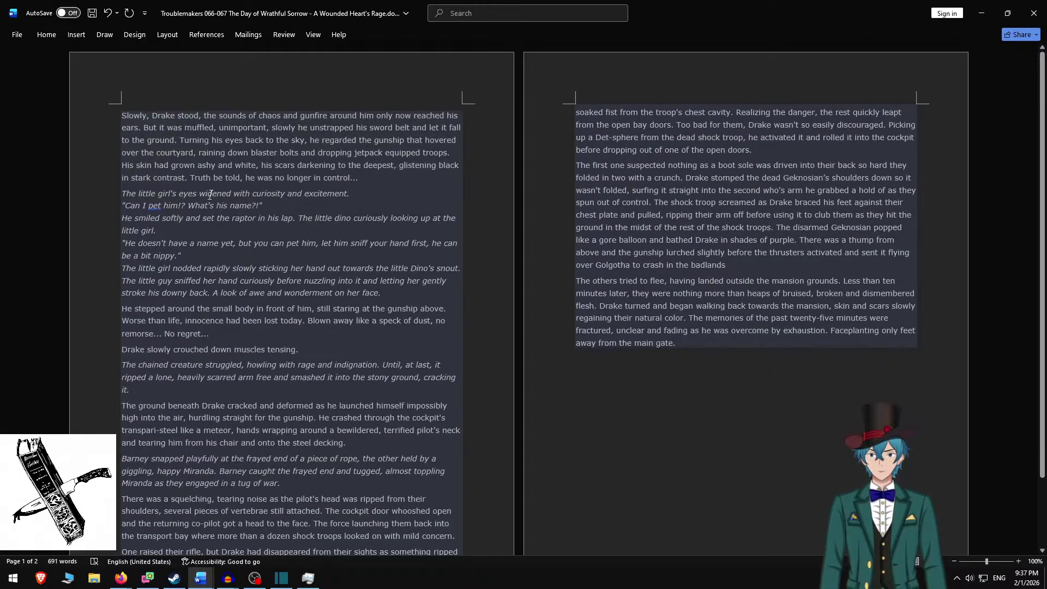
shift+click(181, 234)
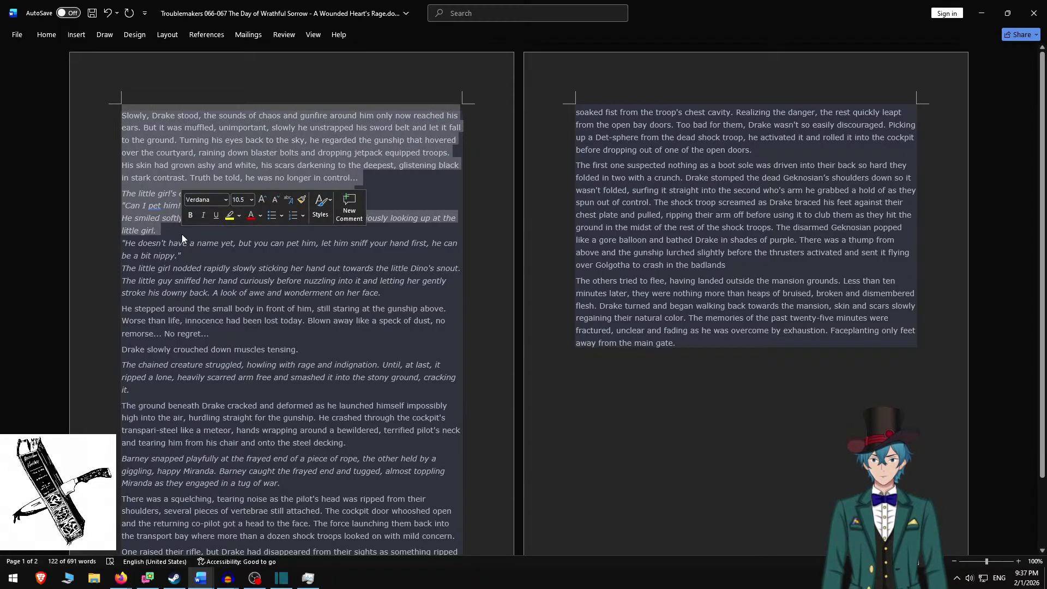
click(305, 154)
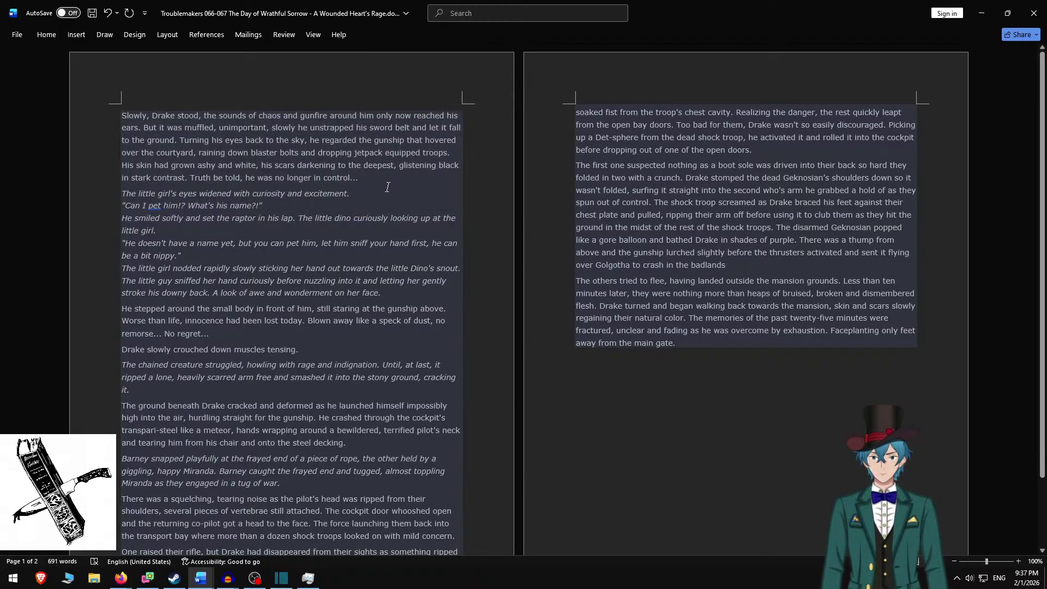
shift+click(373, 178)
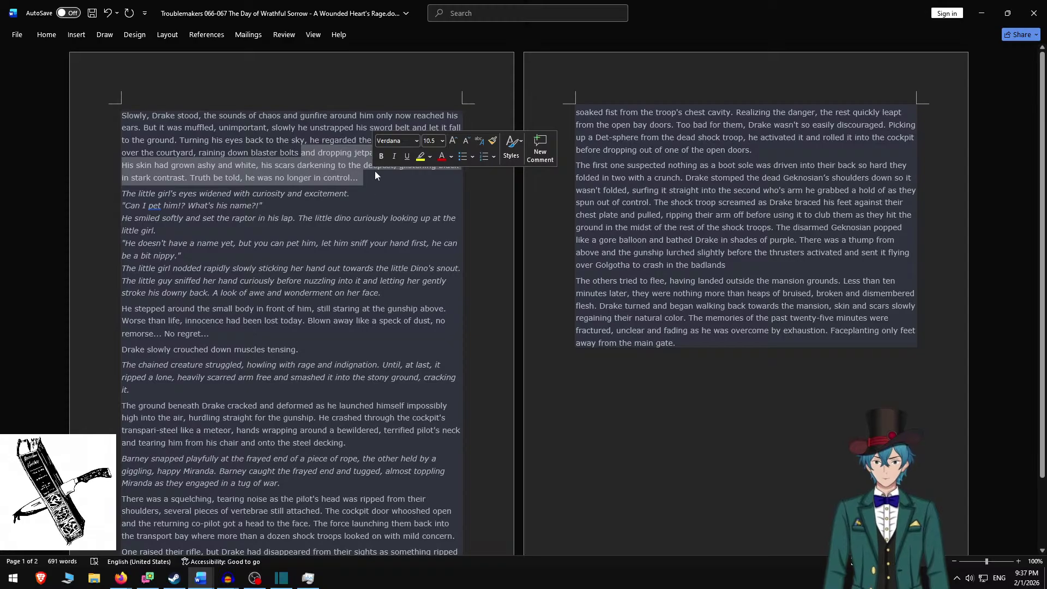
click(376, 174)
drag(391, 176, 391, 180)
key(ctrl+c)
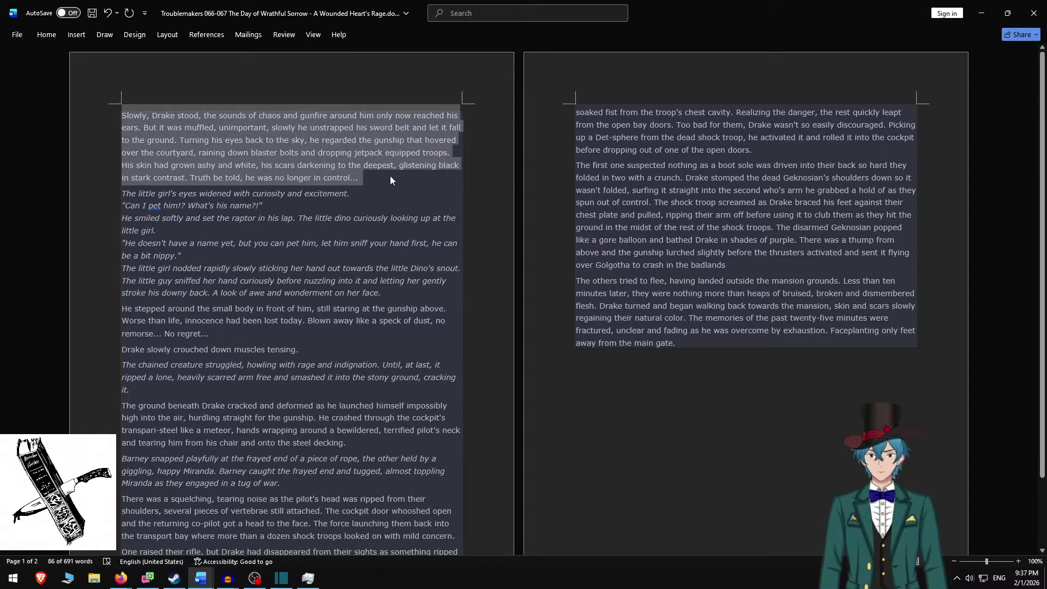
Back in Shotcut, replace the clip's text with the copied paragraph, set the background height to 350 and centre the box at 96, 365.
key(alt+Tab)
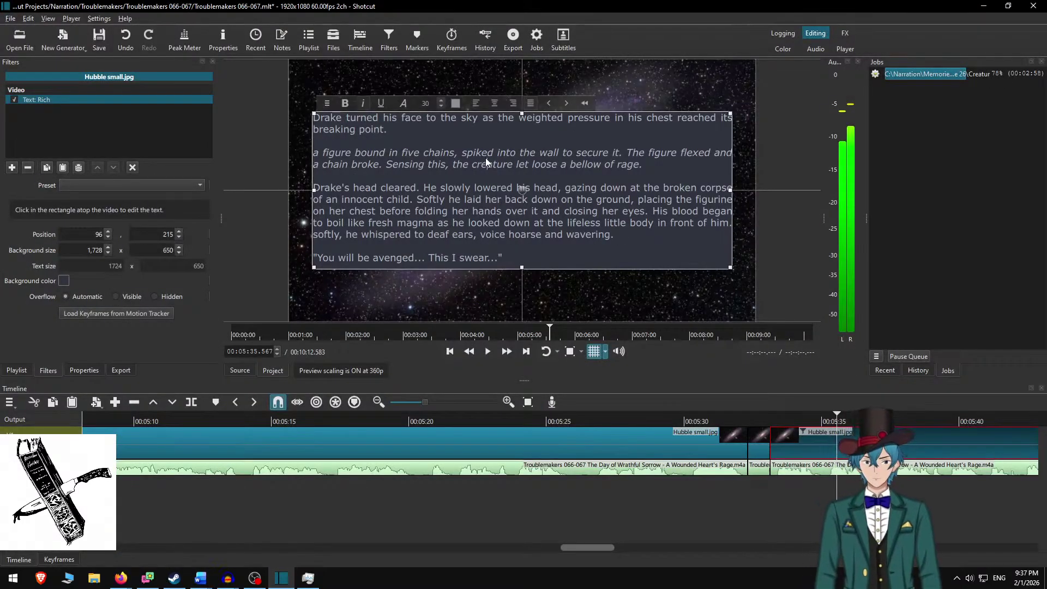
key(ctrl+a)
key(ctrl+v)
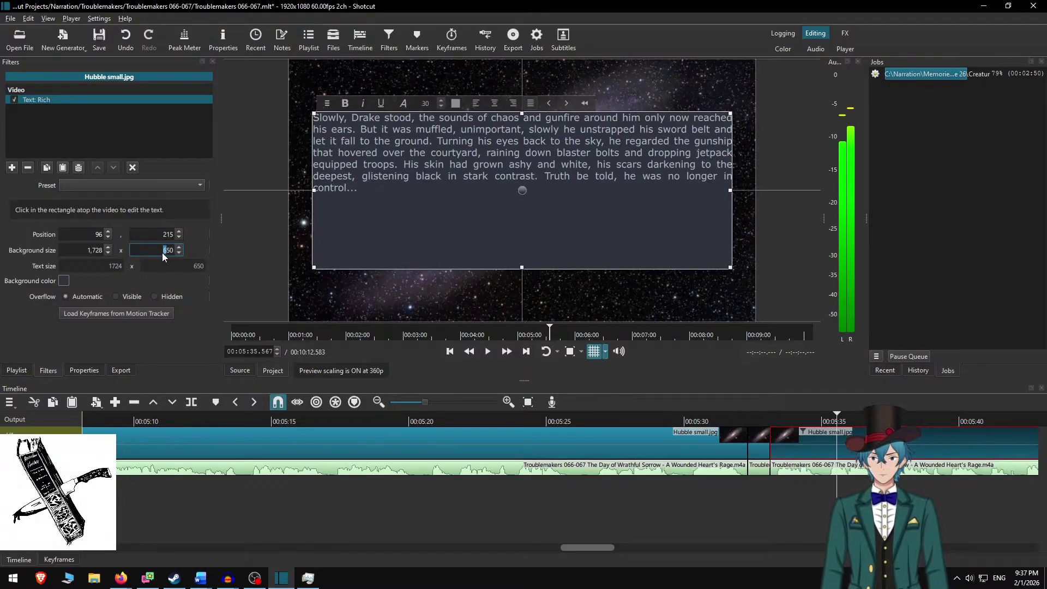
text(3)
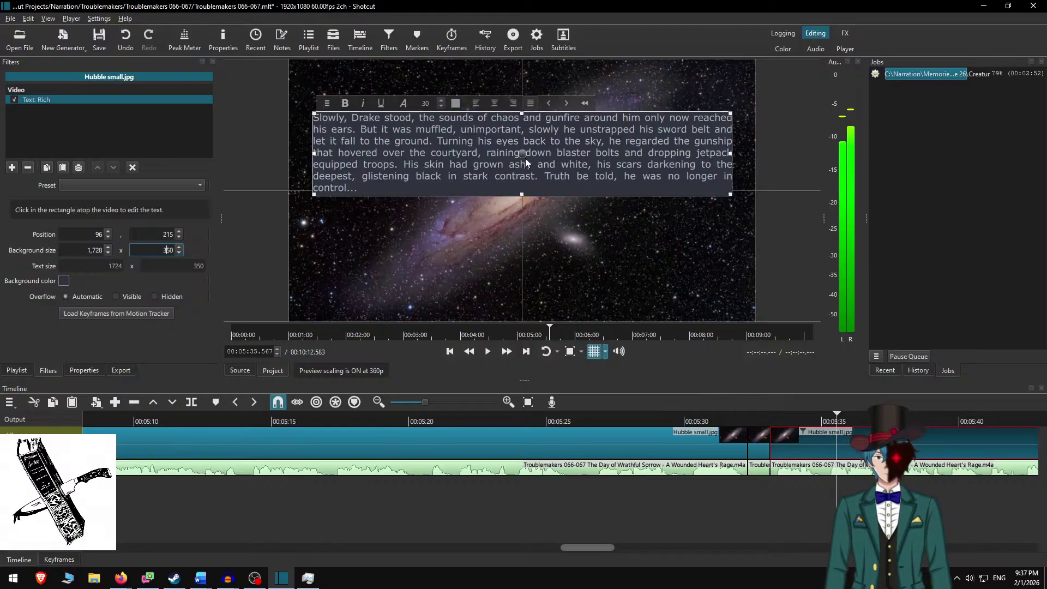
drag(523, 162, 524, 198)
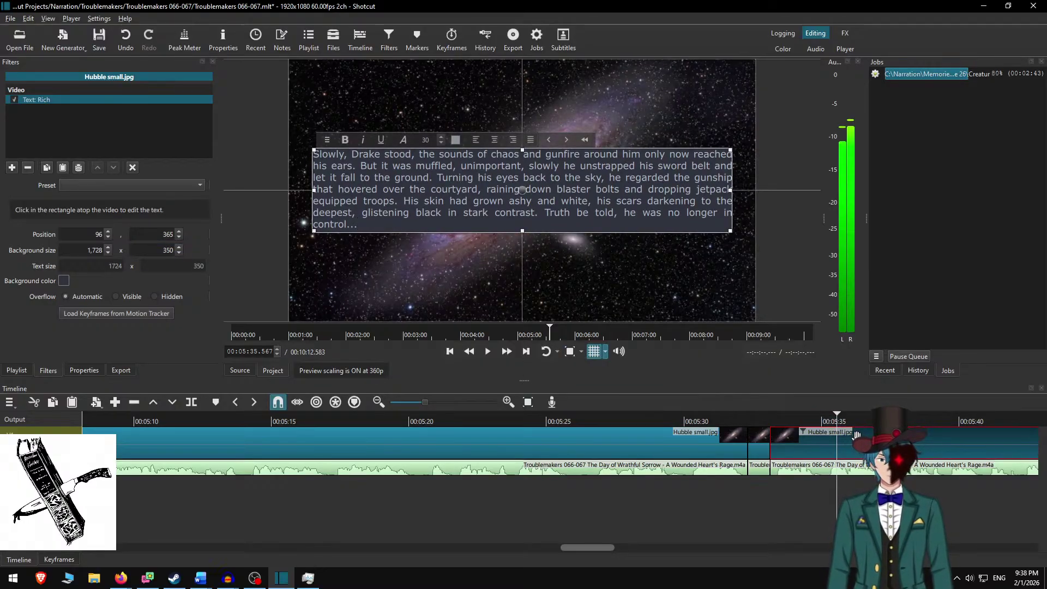
Play the narration from about 00:05:30 to the end of the “Slowly, Drake stood” paragraph and split the Hubble clip at 00:06:07.000.
click(762, 430)
click(717, 417)
click(487, 351)
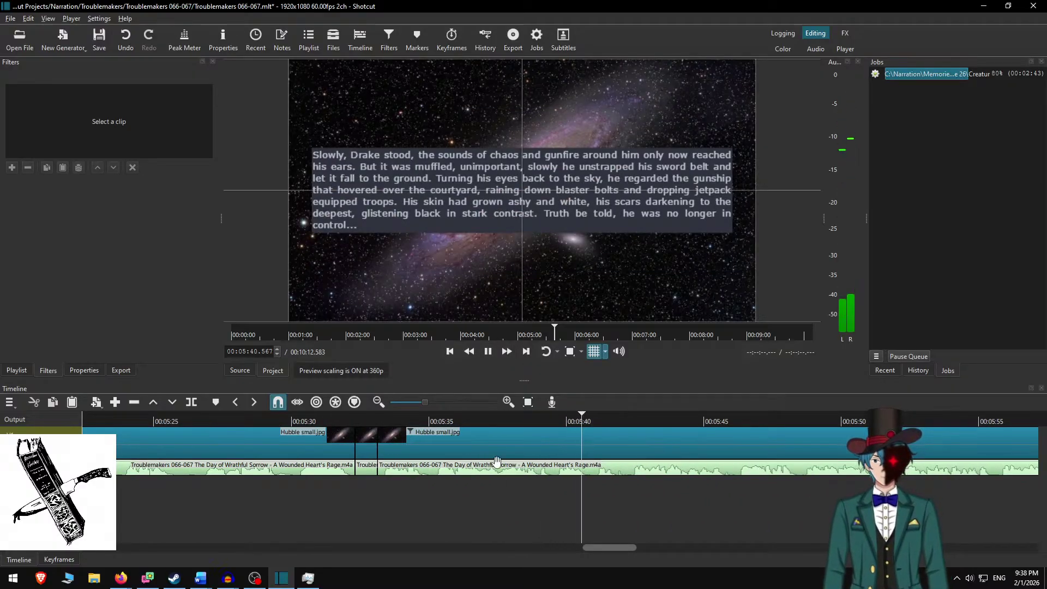
key(space)
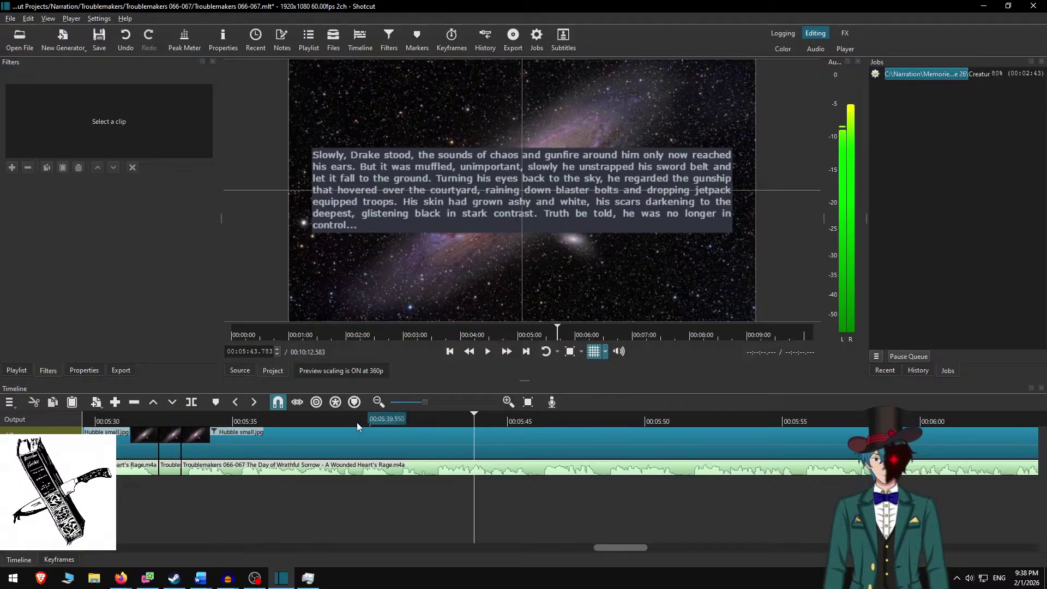
click(343, 418)
key(space)
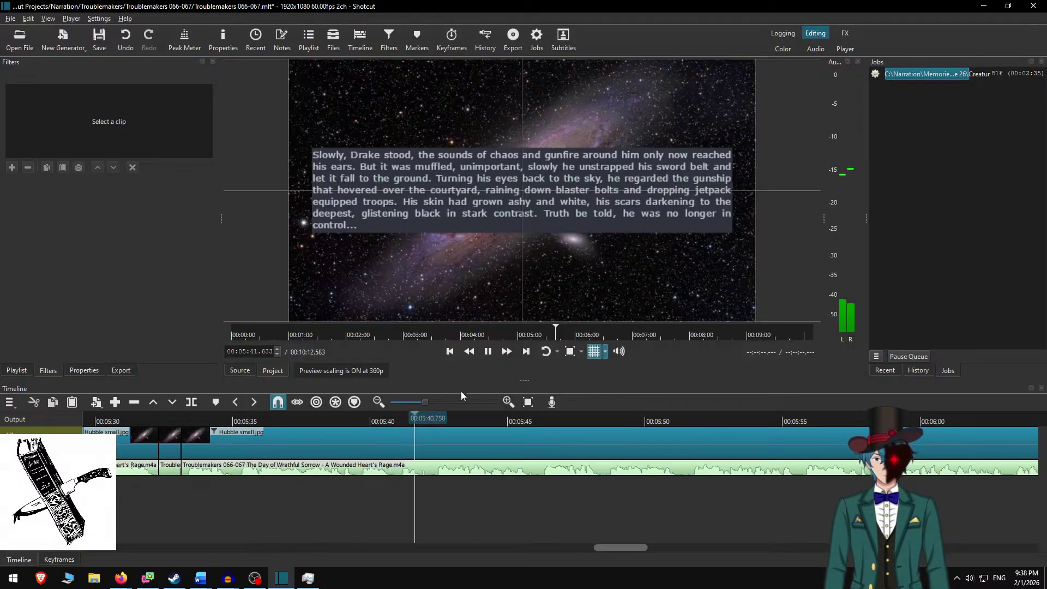
click(511, 351)
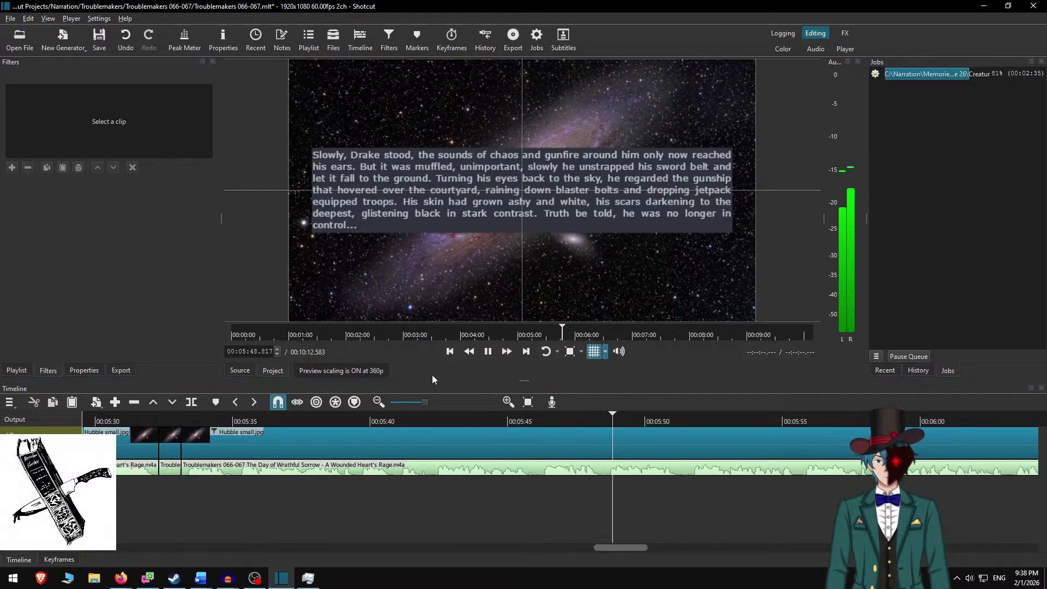
scroll(582, 446, down, 11)
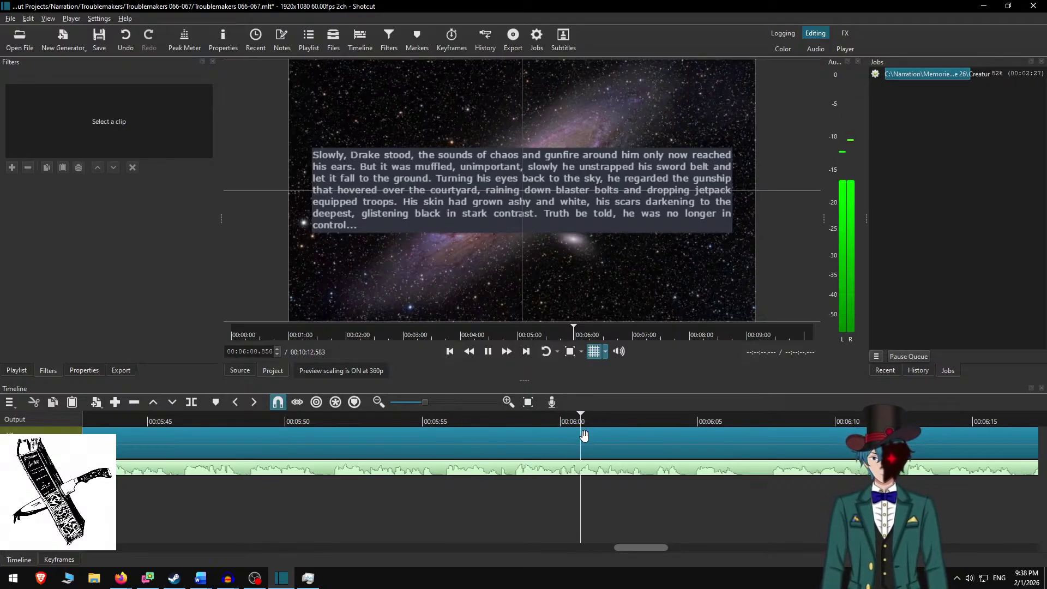
scroll(563, 469, down, 9)
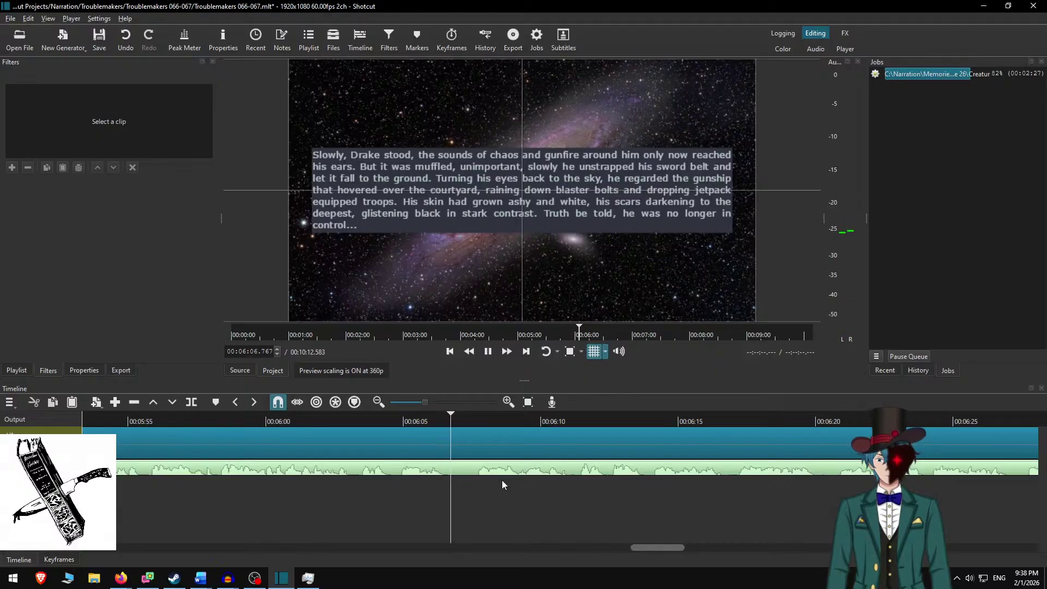
key(space)
In Word, delete the used paragraph and copy the italic passage from “The little girl's eyes widened” through “wonderment on her face.”.
key(alt+Tab)
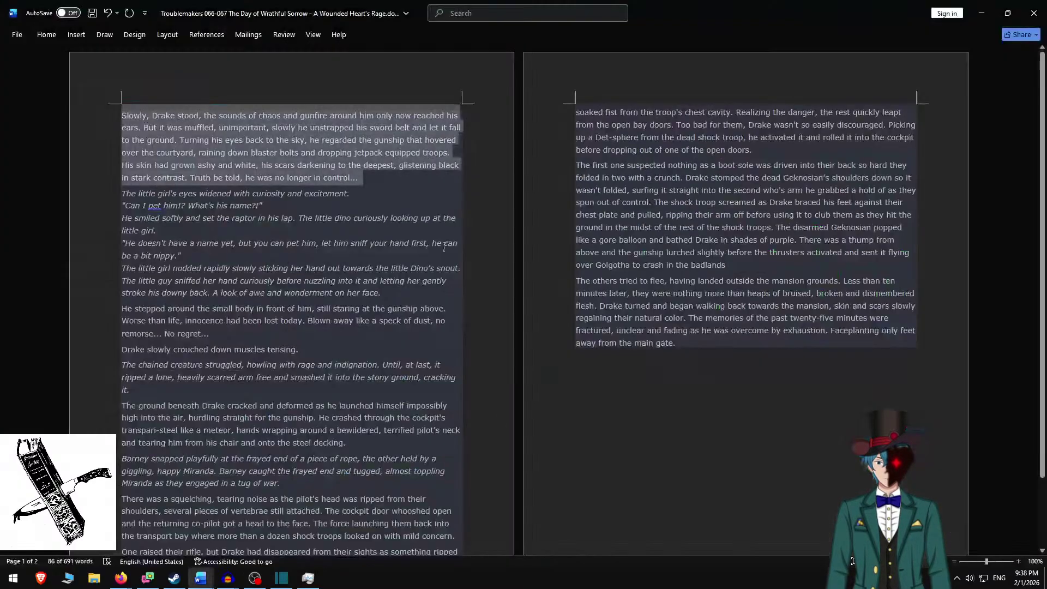
key(Delete)
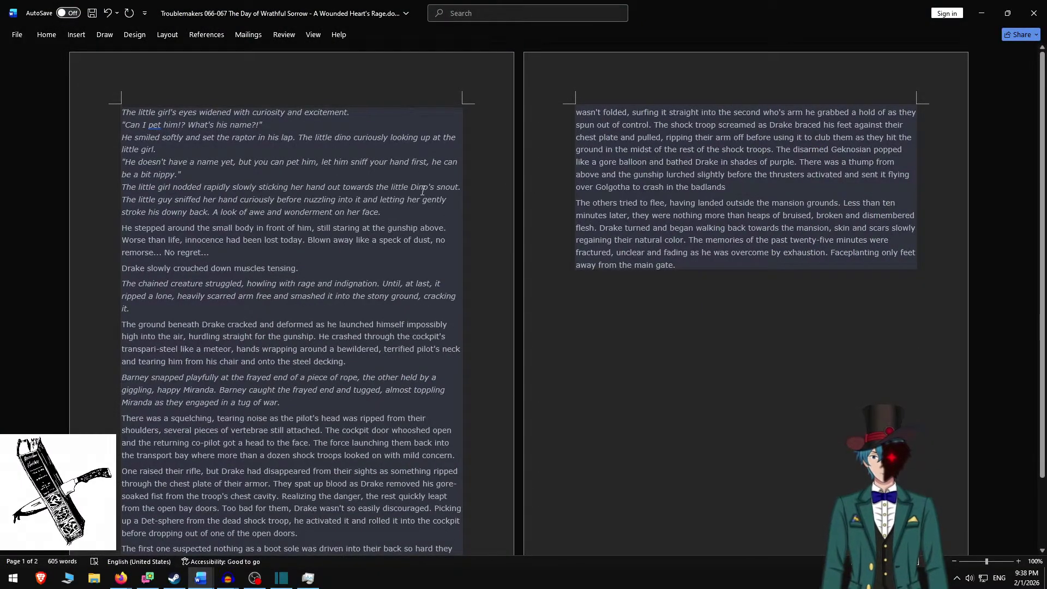
shift+click(394, 210)
key(ctrl+c)
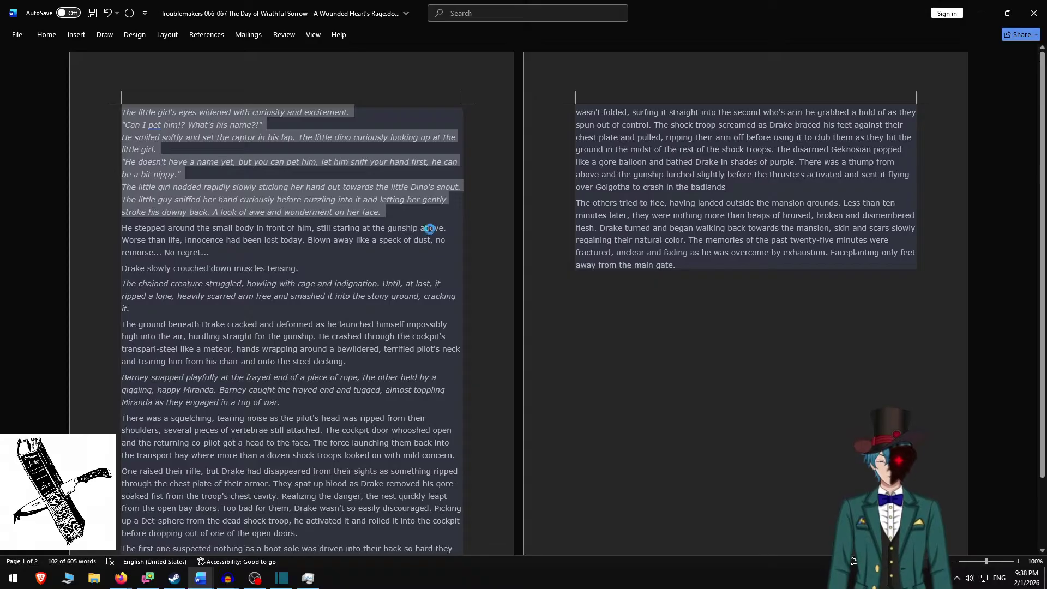
Replace the text of the Shotcut clip starting at 00:06:07.000 with the copied passage, italicise it and remove the trailing blank line.
key(alt+Tab)
key(ctrl+a)
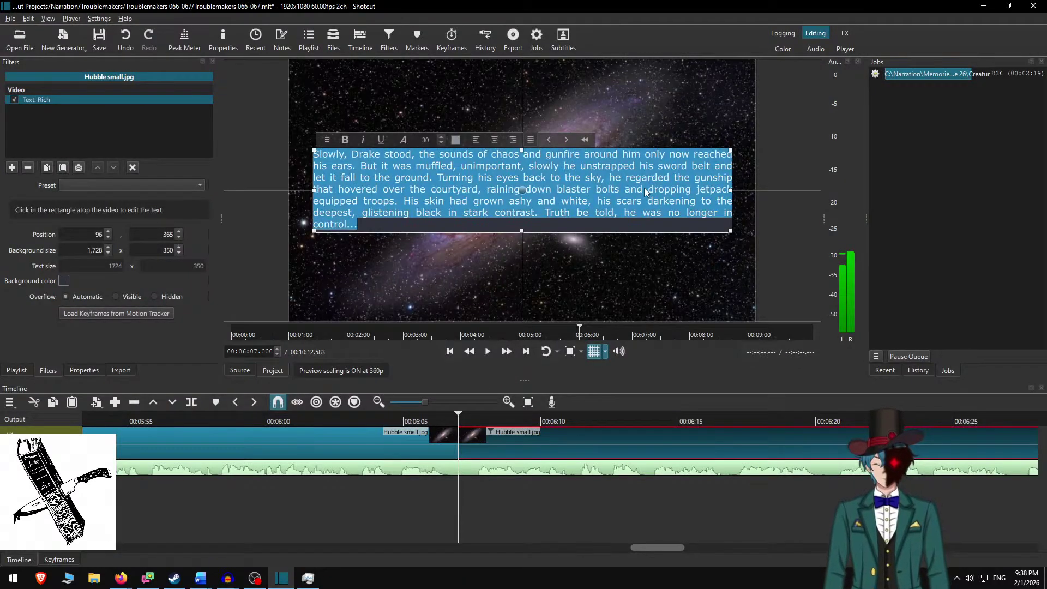
key(ctrl+v)
key(ctrl+a)
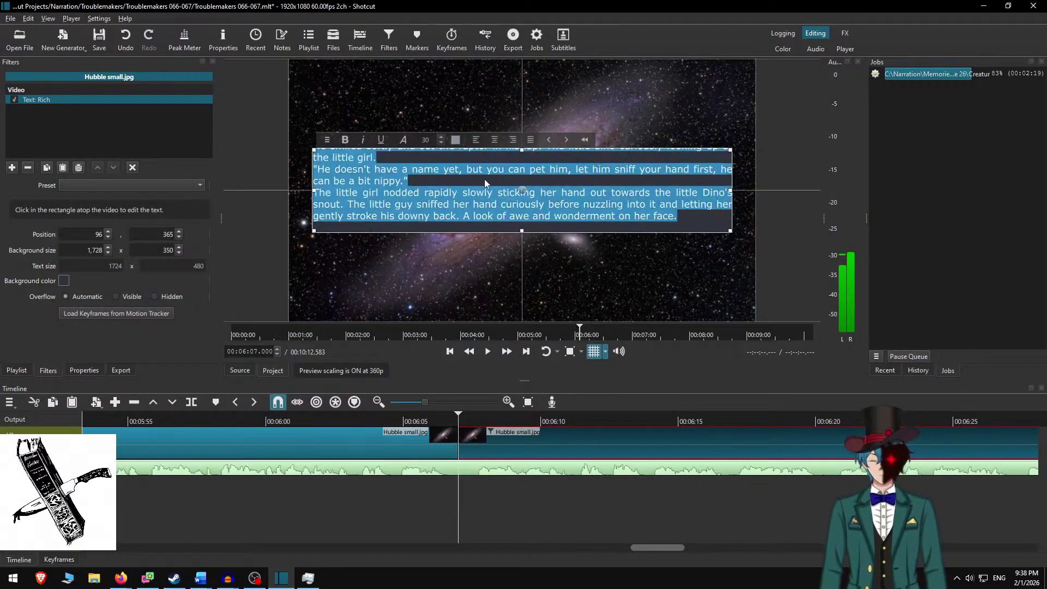
click(363, 140)
click(435, 231)
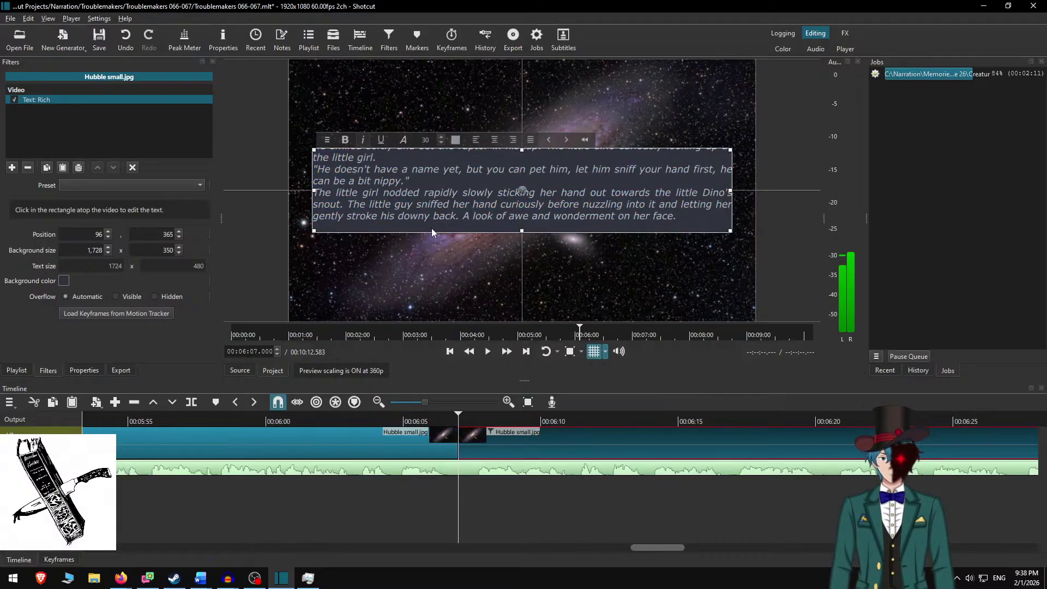
key(BackSpace)
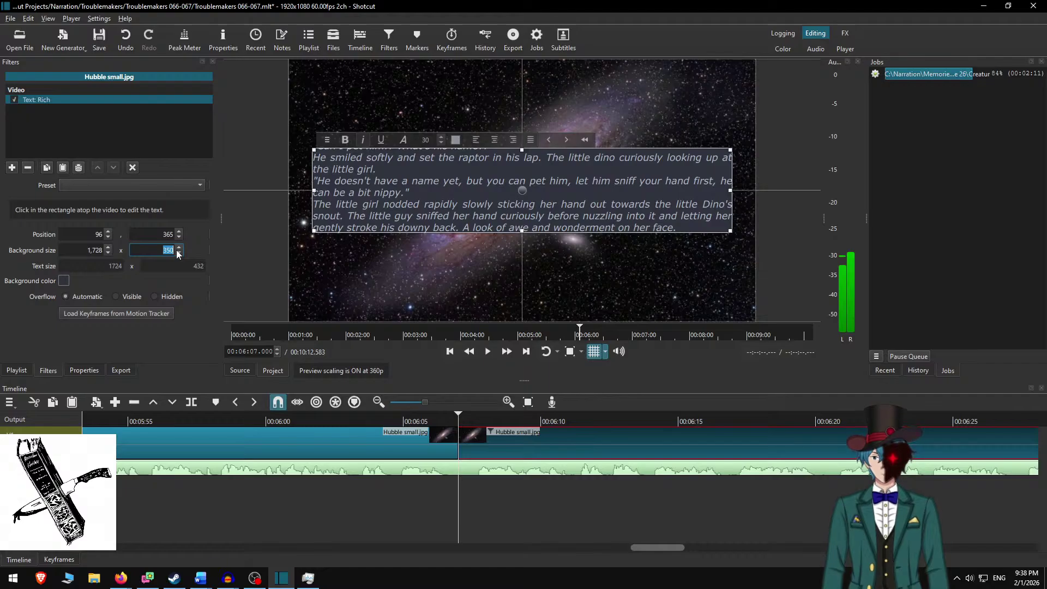
Separate the passage's paragraphs with blank lines, then set the background height to 650 and centre the text box at 96, 215.
text(500)
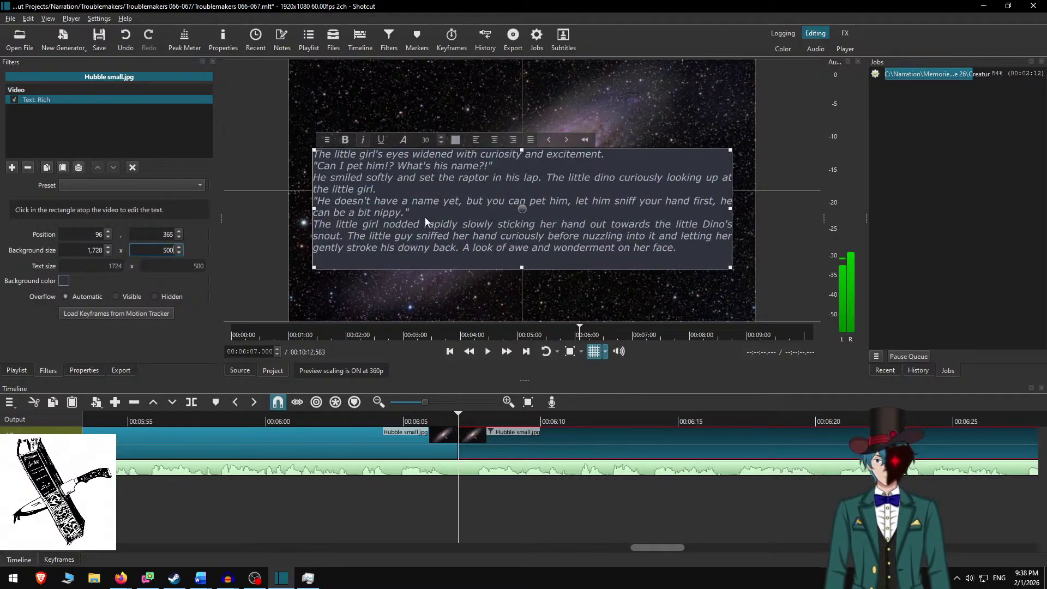
key(Return)
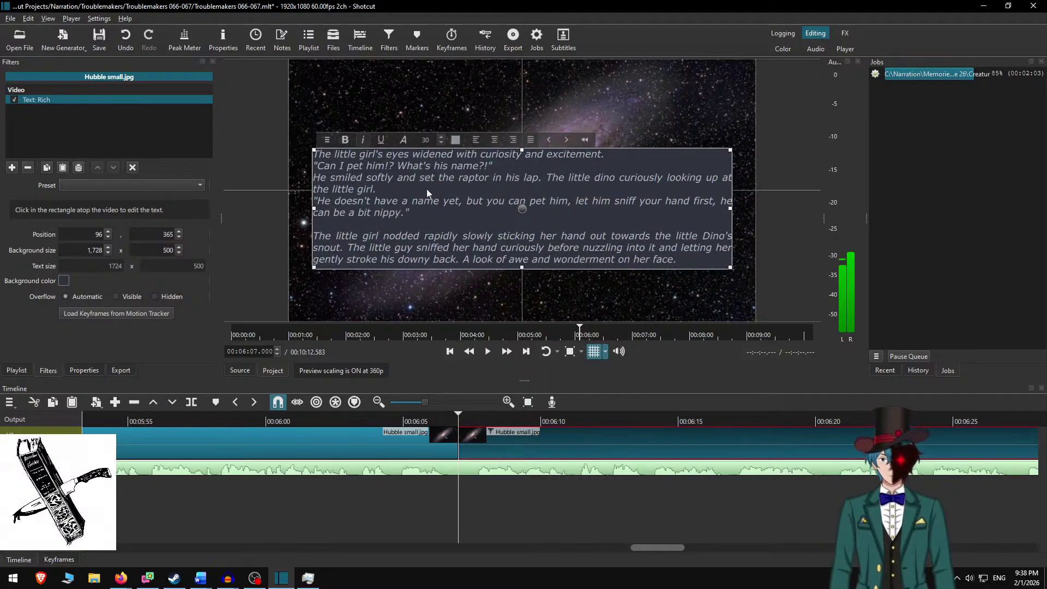
key(Return)
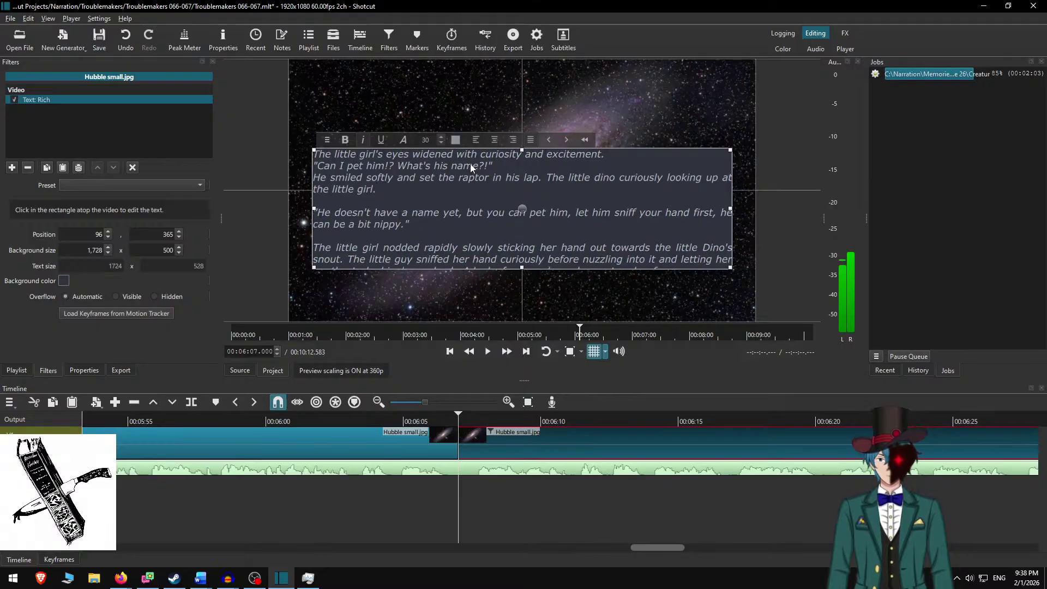
click(507, 167)
key(Return)
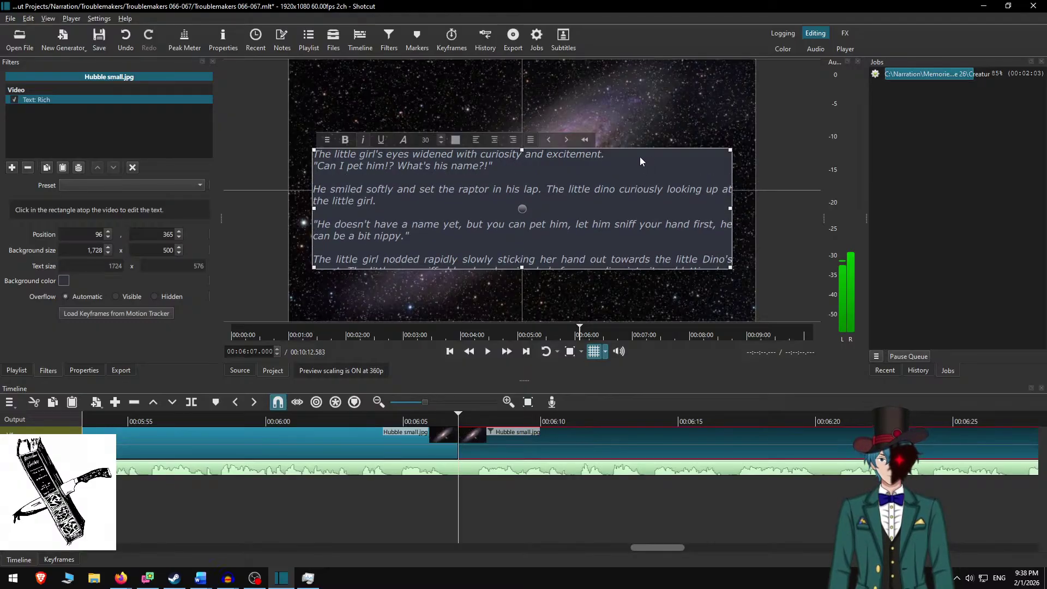
click(639, 156)
key(Return)
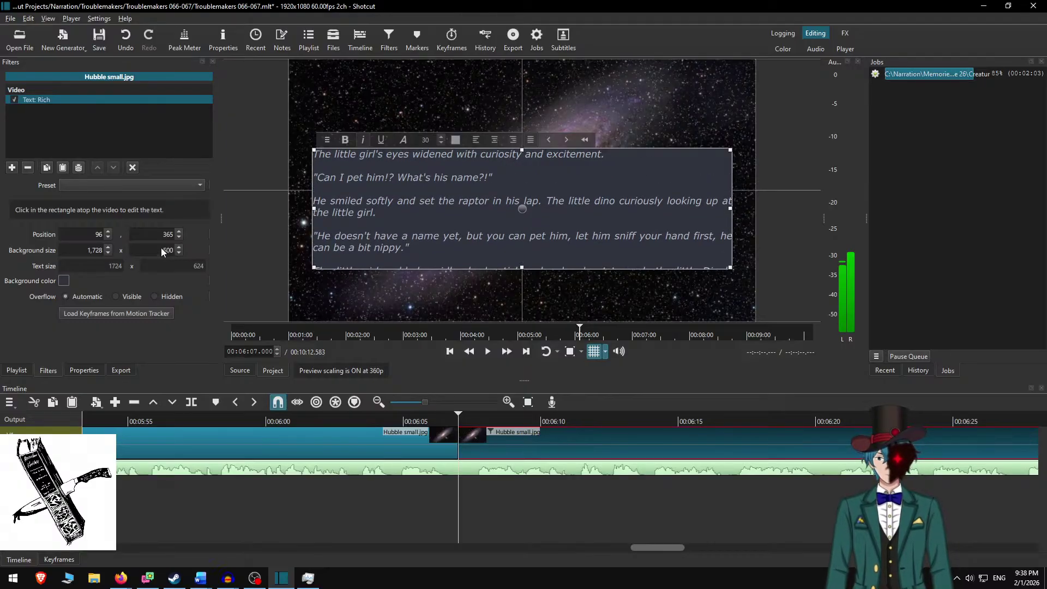
text(650)
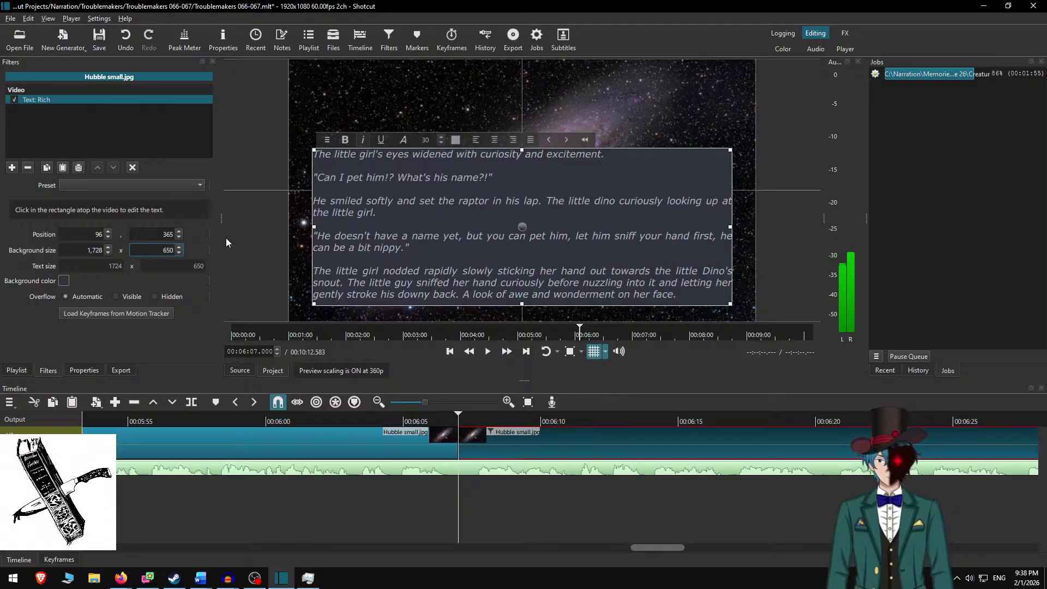
drag(523, 225, 524, 186)
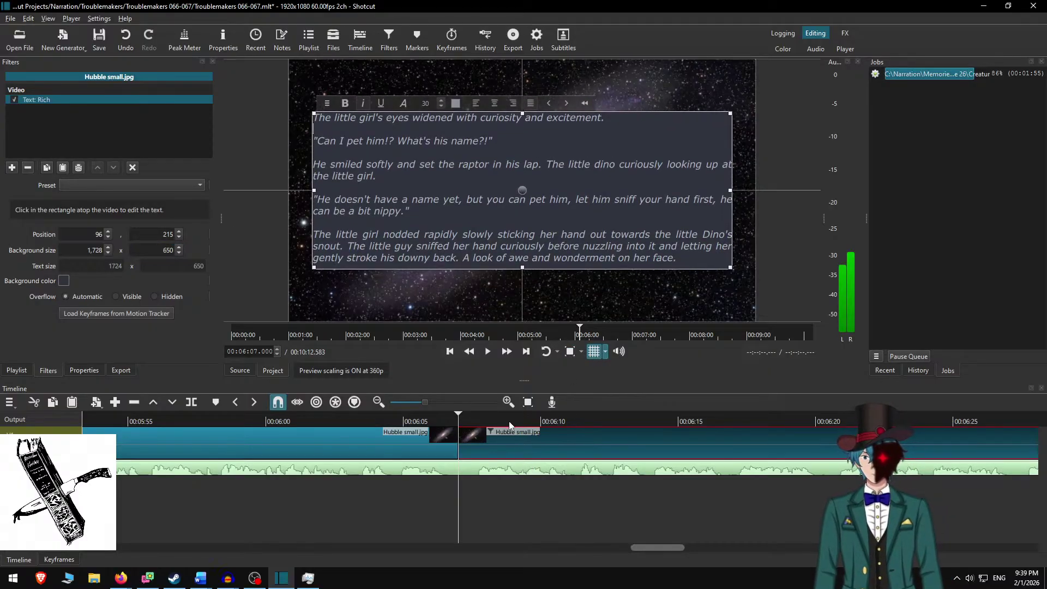
Play the narration from about 00:06:05 to the end of the “wonderment on her face” passage and split the Hubble clip at 00:06:43.150.
click(391, 416)
click(489, 351)
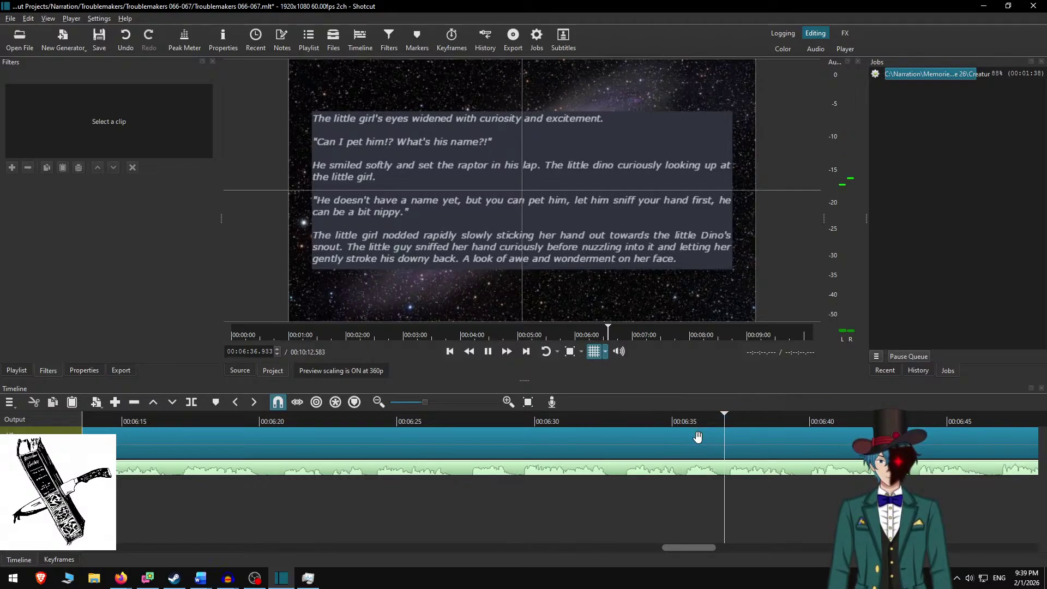
scroll(545, 452, right, 5)
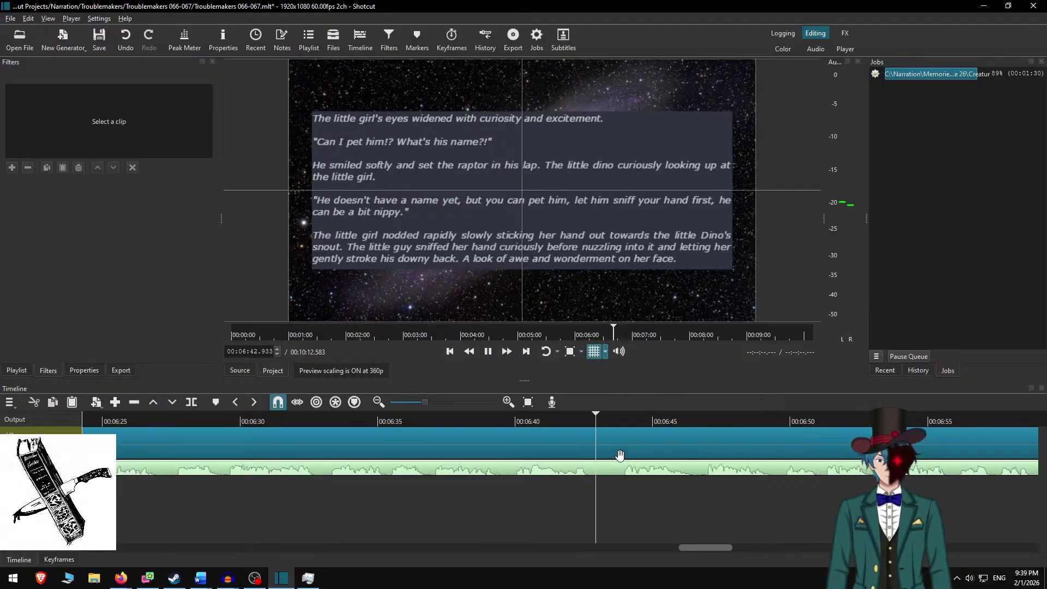
key(space)
click(628, 437)
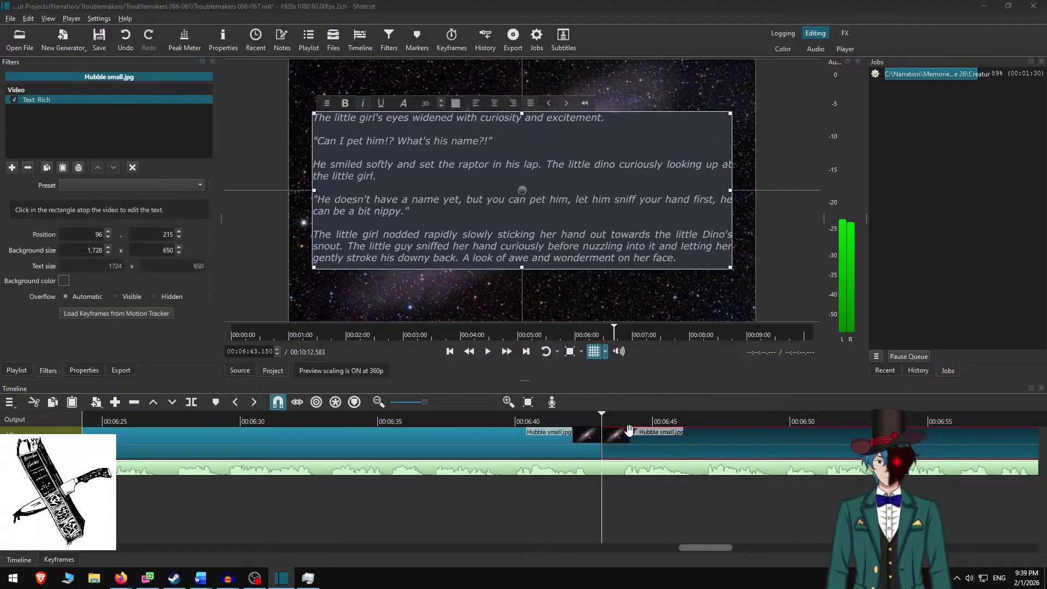
In Word, delete the used passage and copy the text from “He stepped around the small body” through “cracking it.”.
key(alt+Tab)
key(BackSpace)
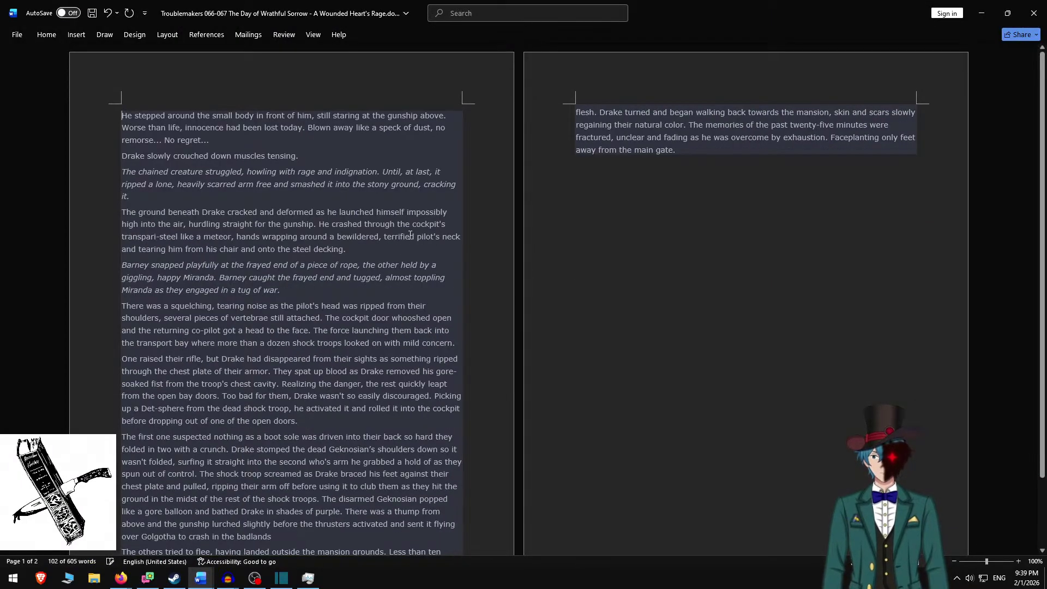
shift+click(358, 247)
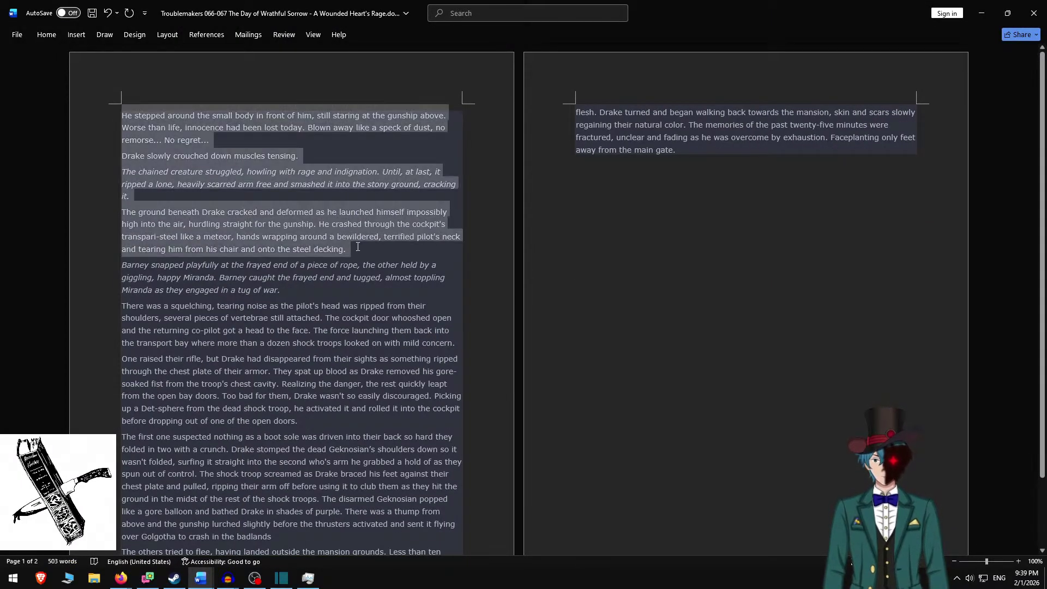
shift+click(296, 199)
key(ctrl+c)
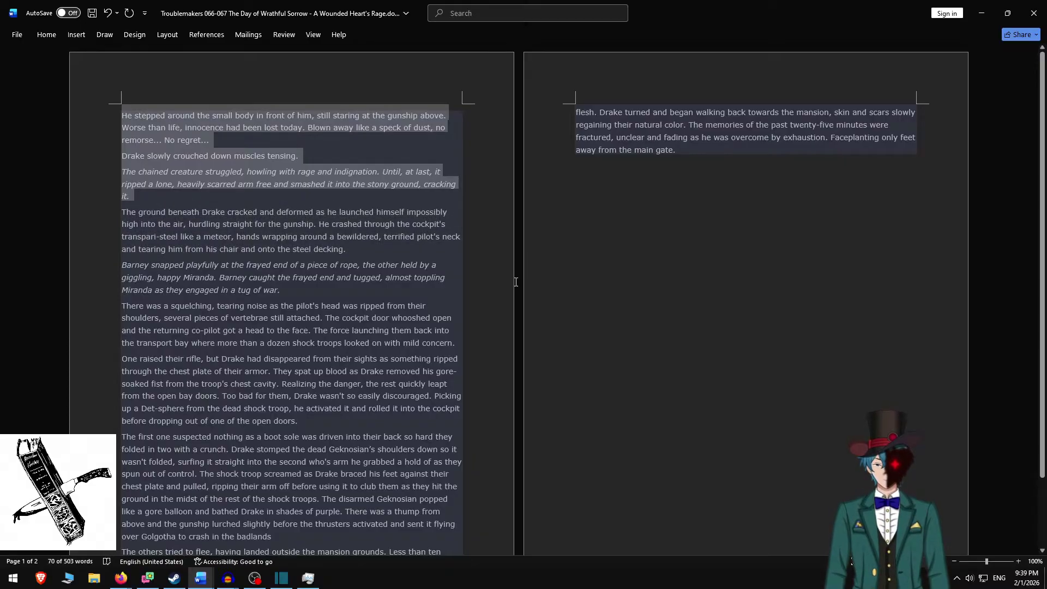
click(336, 157)
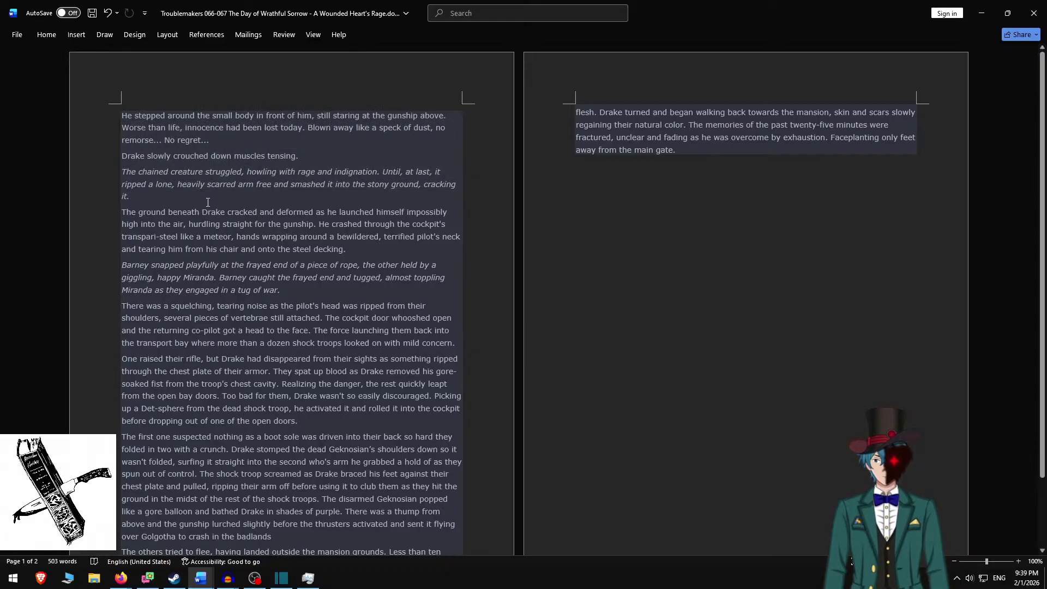
drag(208, 202, 207, 194)
click(150, 189)
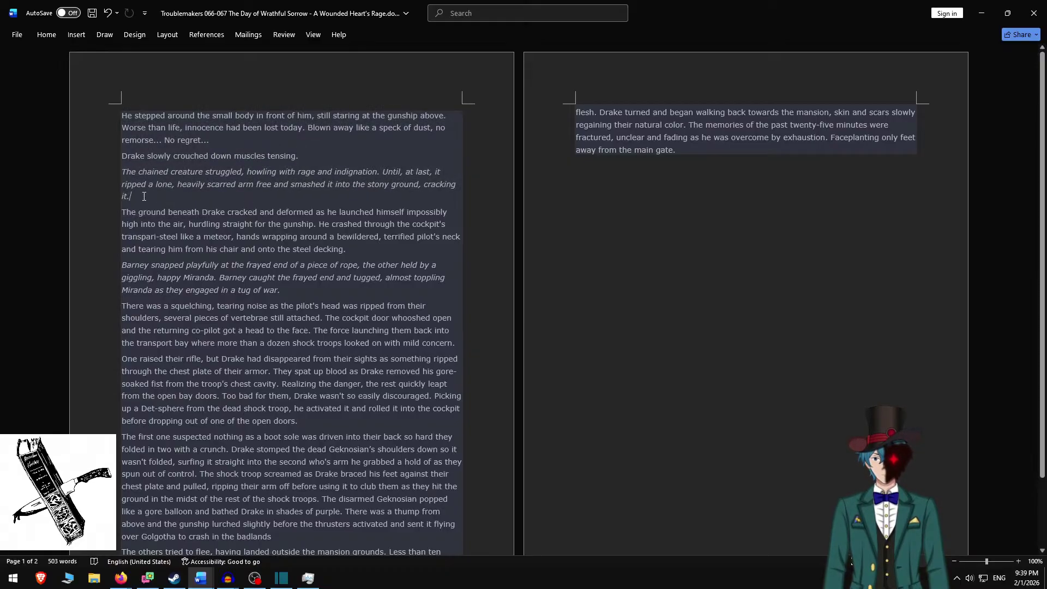
key(ctrl+a)
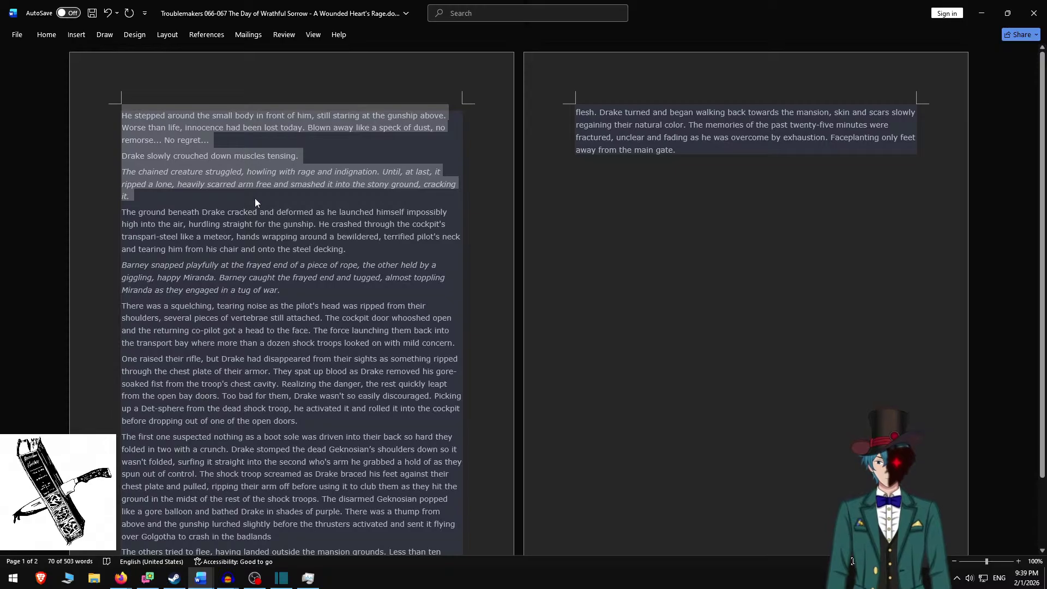
Replace the text of the Shotcut clip starting at 00:06:43.150 with the copied passage and compare it with the Word document.
key(alt+Tab)
key(ctrl+a)
key(ctrl+v)
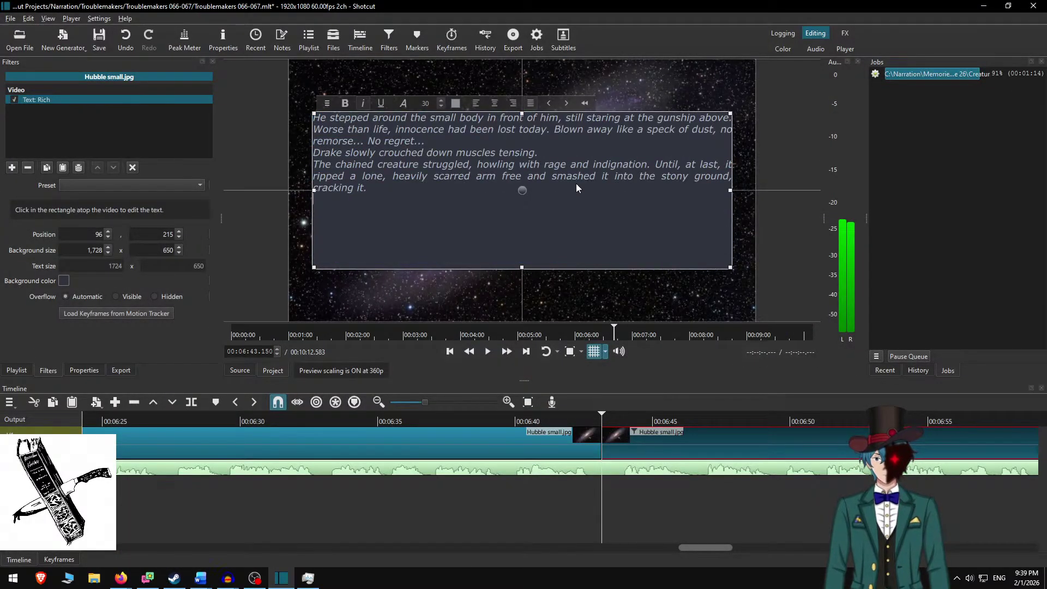
key(alt+Tab)
key(alt+Tab)
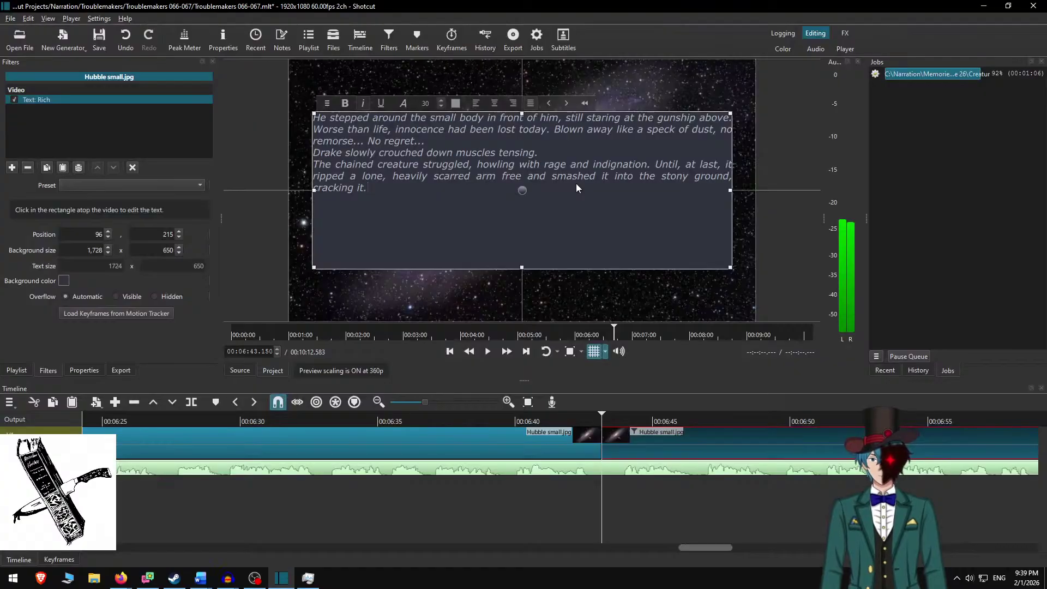
Remove the italics from the first two paragraphs, “He stepped around” through “muscles tensing.”.
key(ctrl+shift+Left)
key(ctrl+shift+Left)
key(ctrl+shift+Left)
key(ctrl+shift+Left)
key(ctrl+shift+Left)
key(ctrl+shift+Left)
key(ctrl+shift+Left)
key(ctrl+shift+Left)
key(ctrl+shift+Left)
key(ctrl+shift+Left)
key(ctrl+shift+Left)
key(ctrl+shift+Left)
key(ctrl+shift+Left)
key(ctrl+shift+Left)
key(ctrl+shift+Left)
key(ctrl+shift+Left)
key(ctrl+shift+Left)
key(ctrl+shift+Left)
key(ctrl+shift+Left)
key(ctrl+shift+Left)
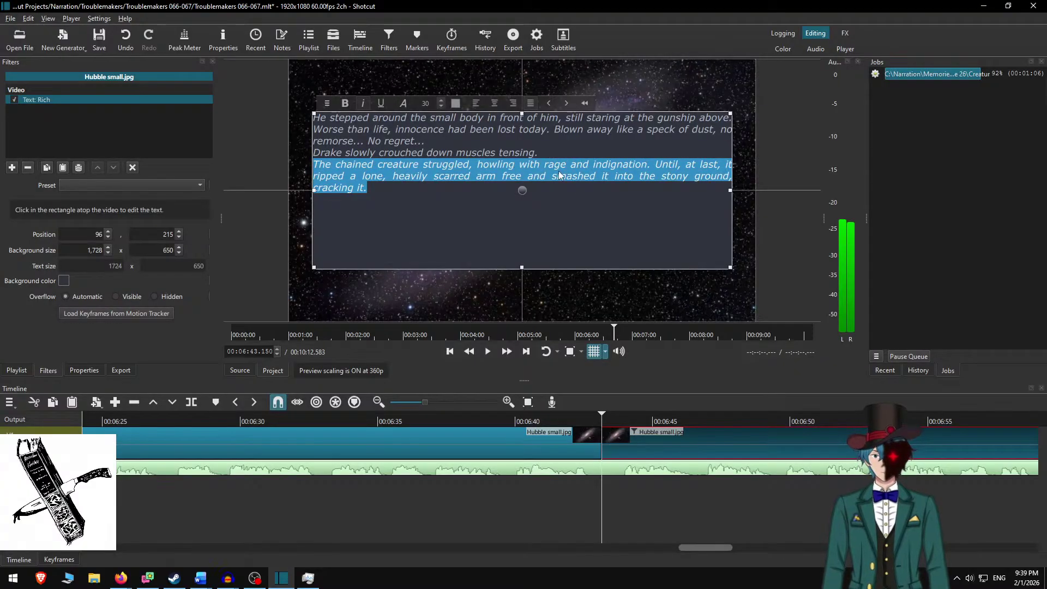
click(570, 152)
key(ctrl+shift+Home)
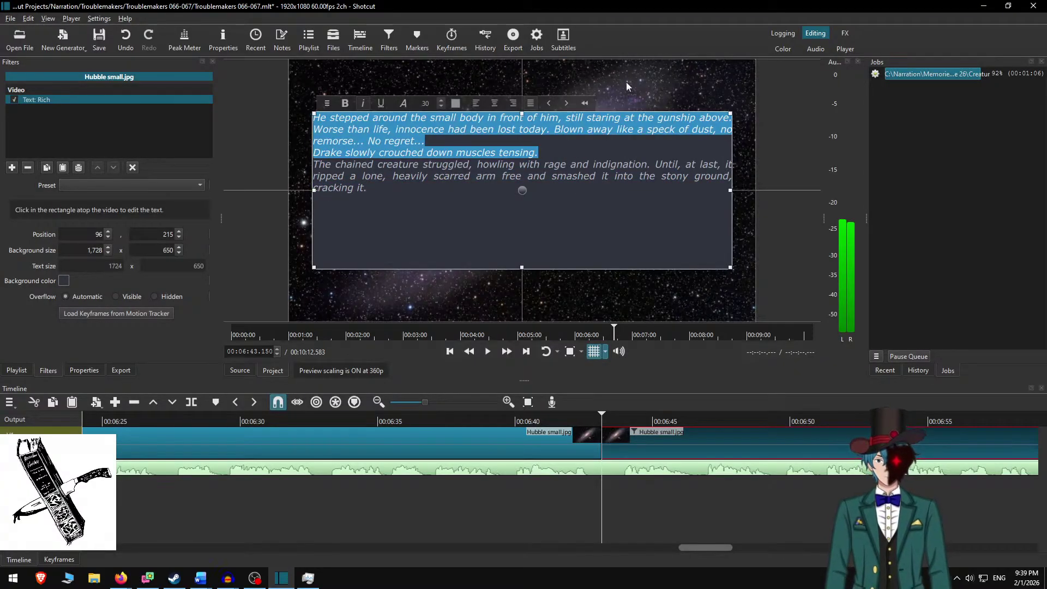
click(363, 104)
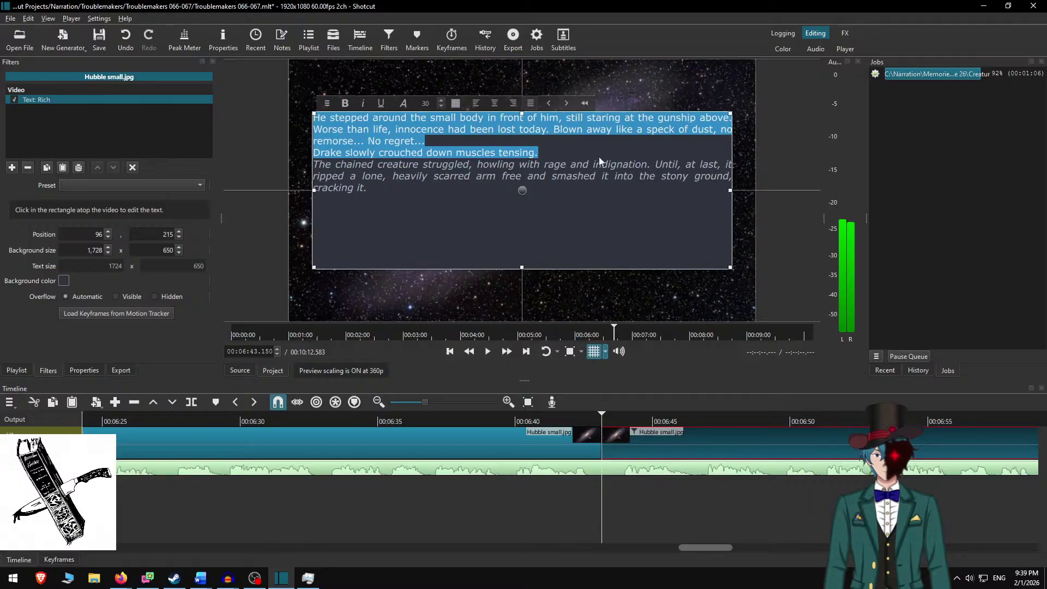
Separate the three paragraphs with blank lines, then set the background height to 450 and centre the text box at 96, 315.
click(562, 157)
key(Return)
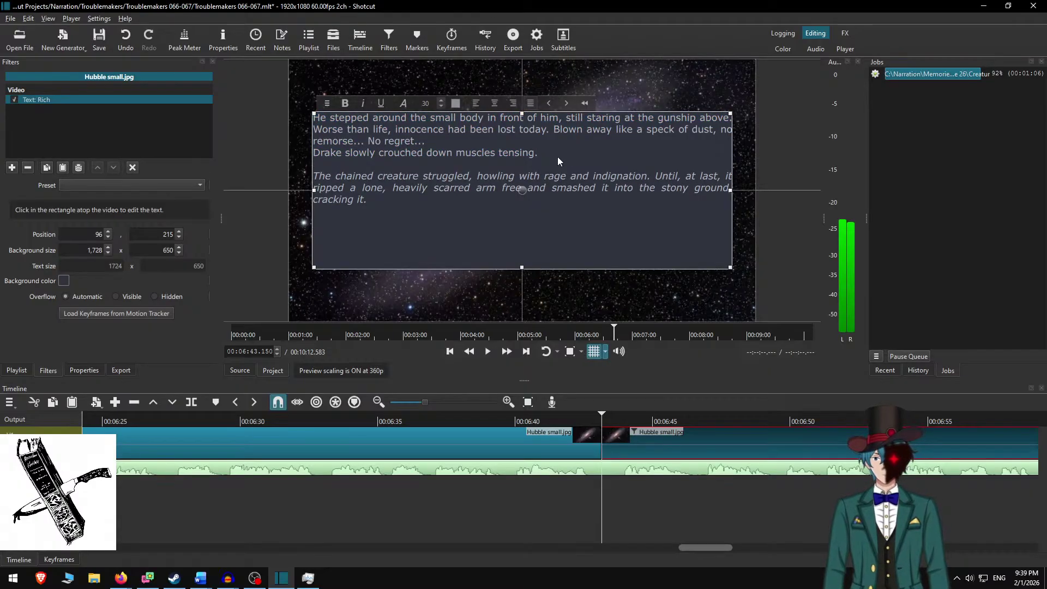
key(Up)
key(Home)
key(Return)
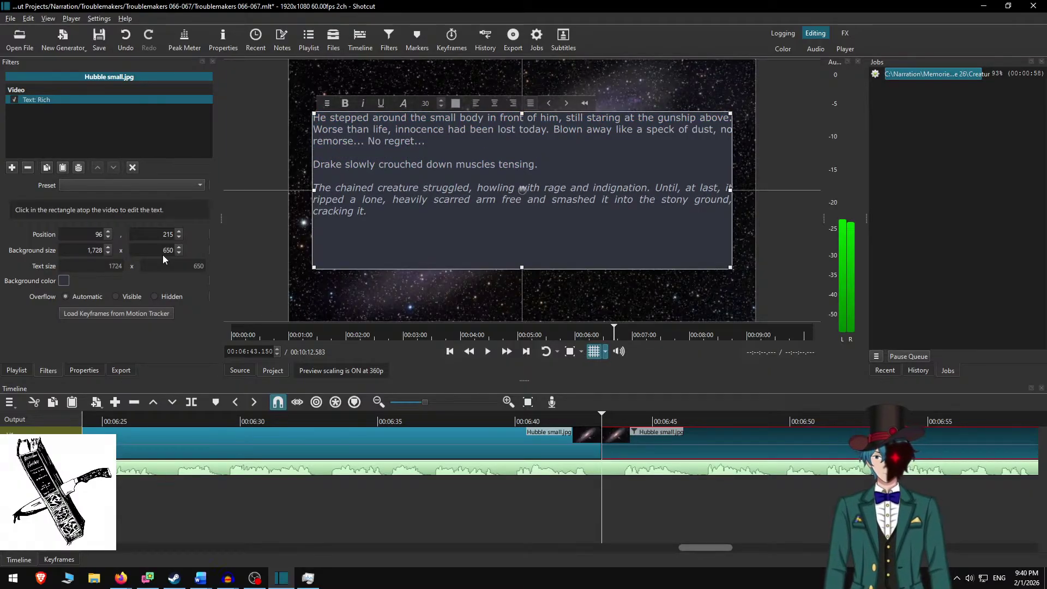
text(4)
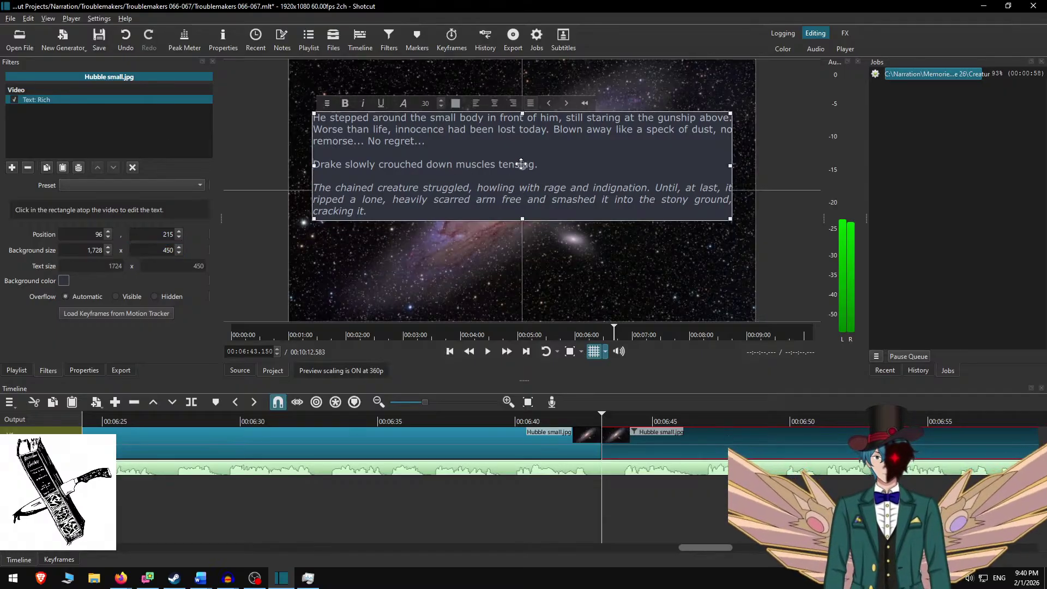
drag(516, 156, 528, 194)
click(622, 434)
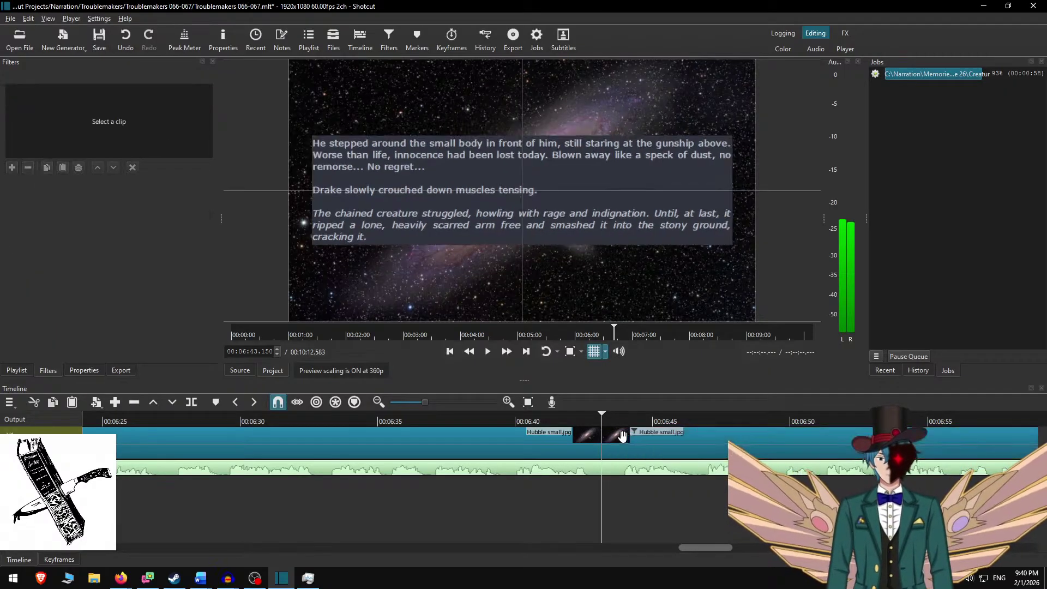
Play the narration from about 00:06:40 to the end of the “cracking it” passage and split the Hubble clip at 00:07:17.033.
click(517, 421)
click(509, 355)
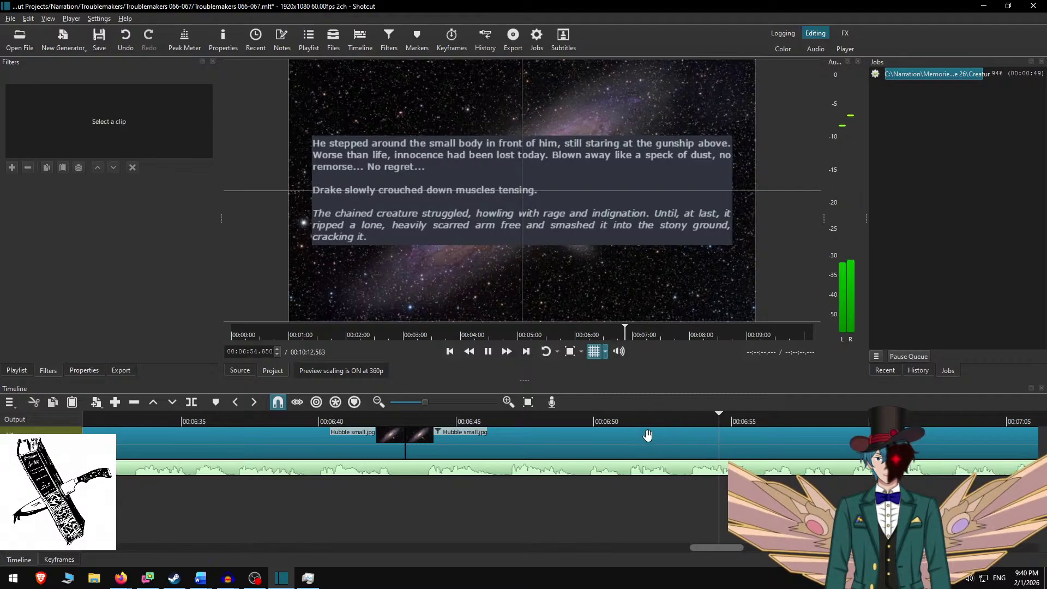
key(space)
key(alt+Tab)
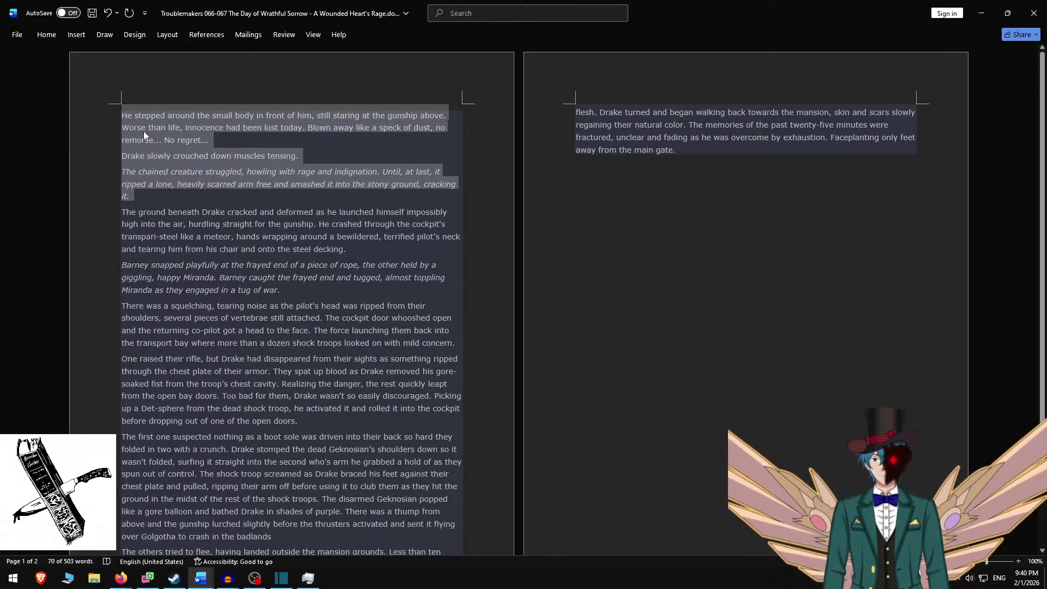
key(alt+Tab)
key(space)
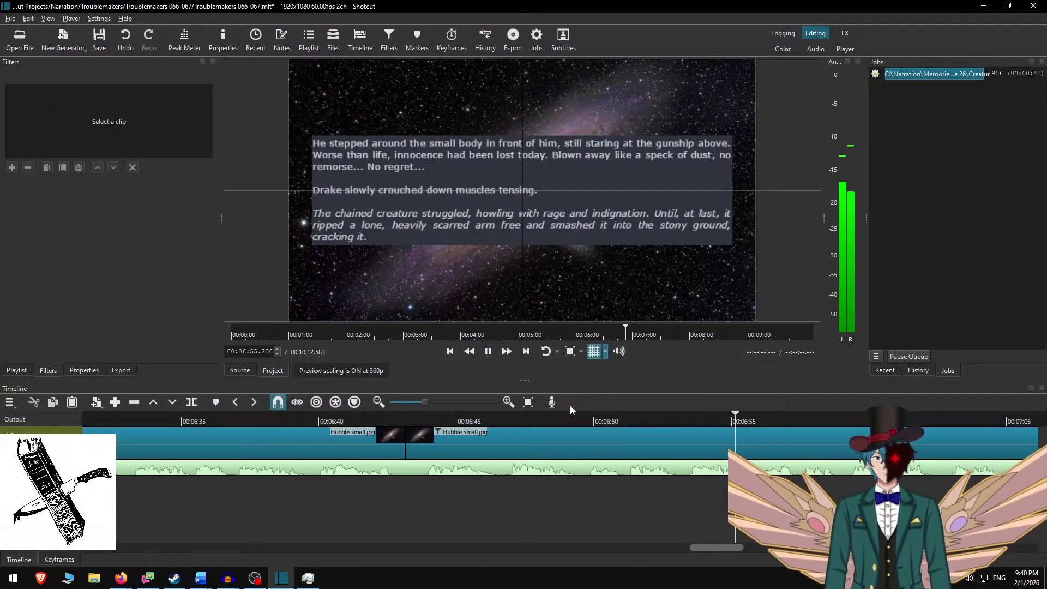
click(508, 351)
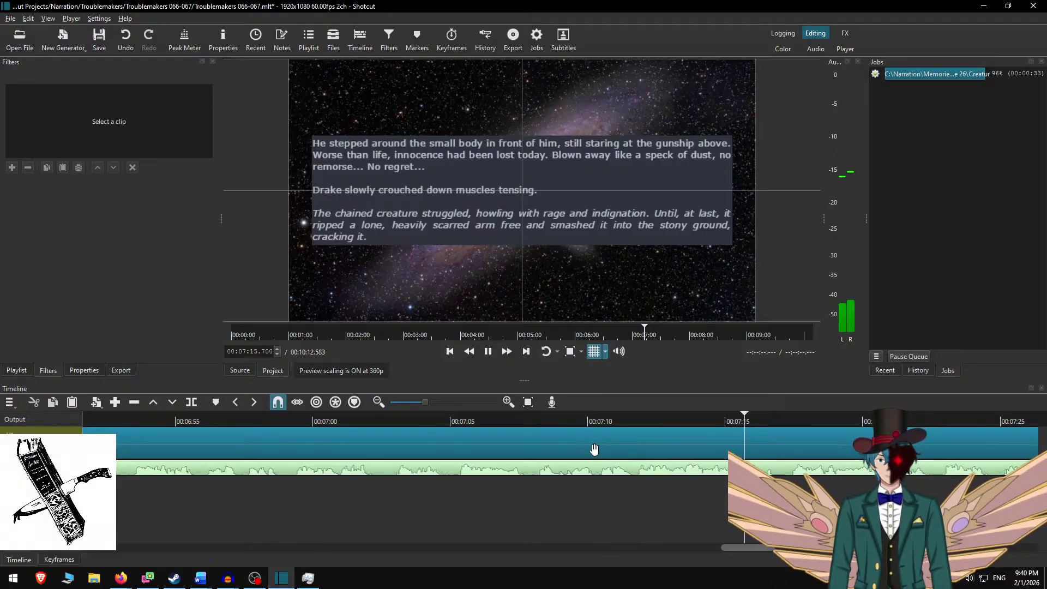
key(space)
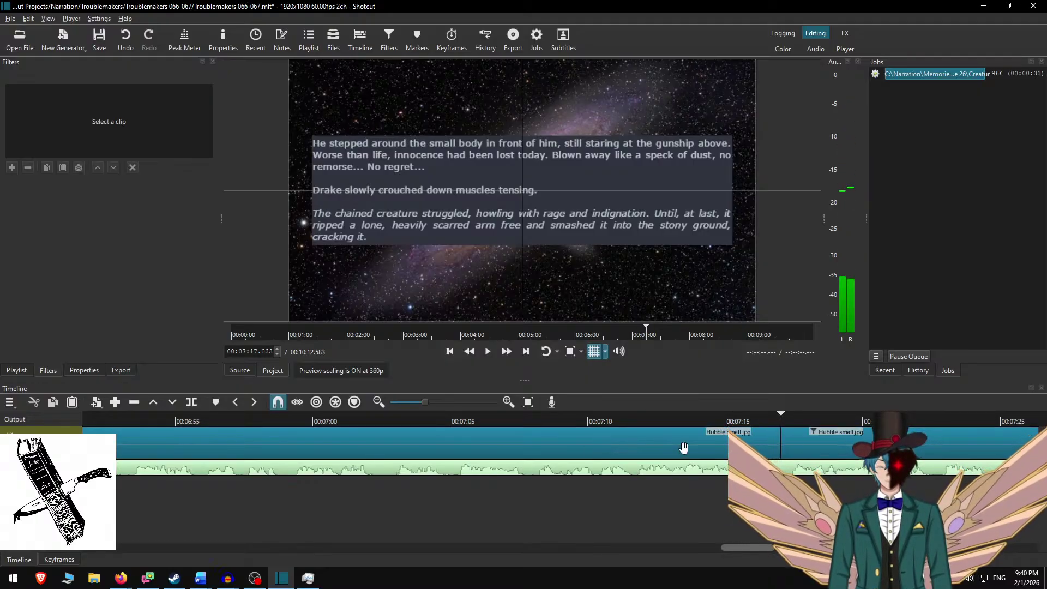
In Word, delete the used passage and copy the text from “The ground beneath Drake cracked” through “a tug of war.”.
key(alt+Tab)
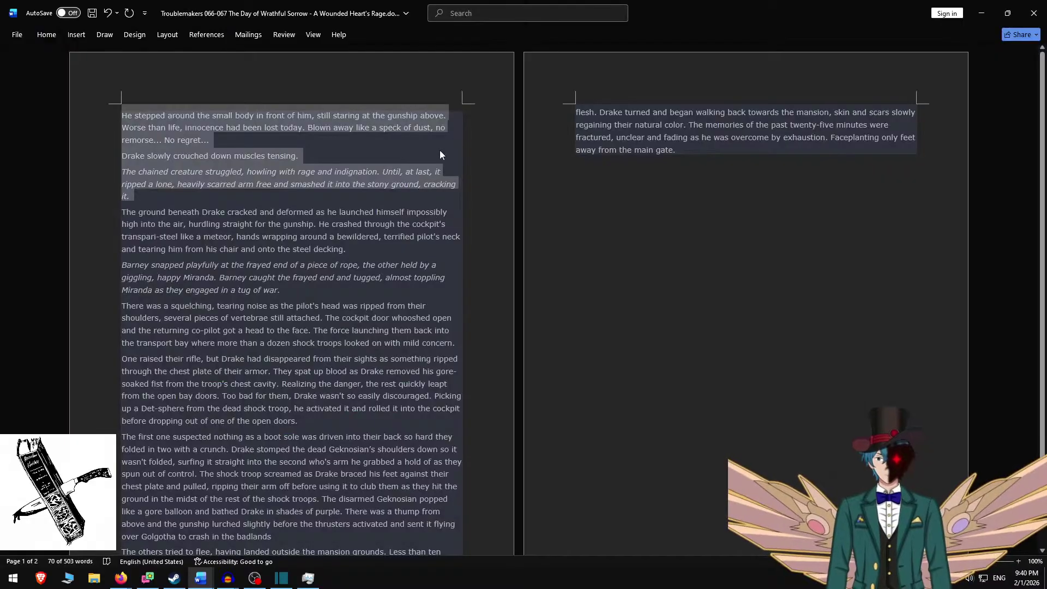
key(BackSpace)
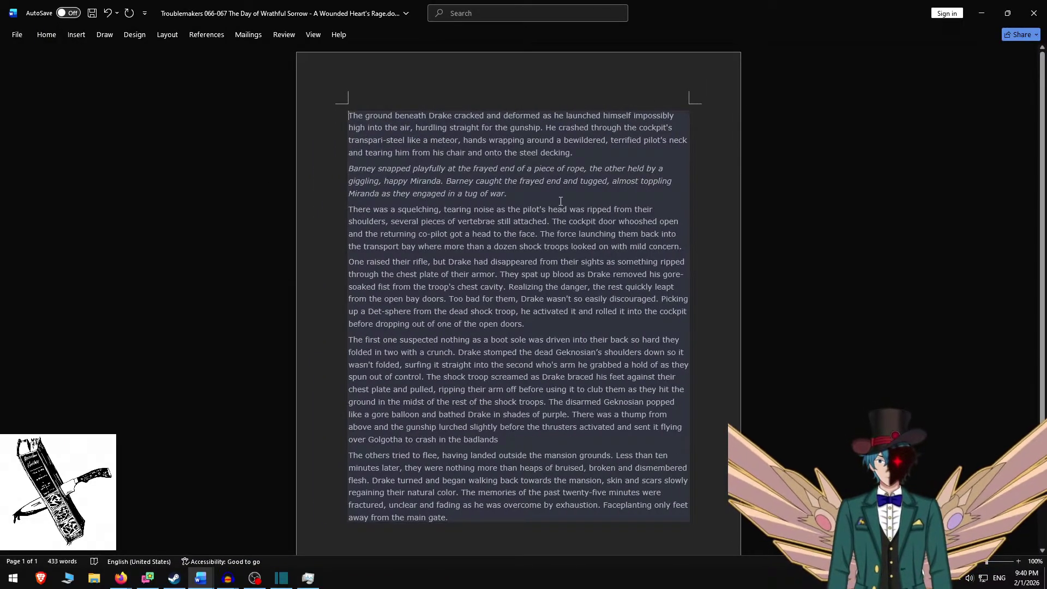
shift+click(683, 246)
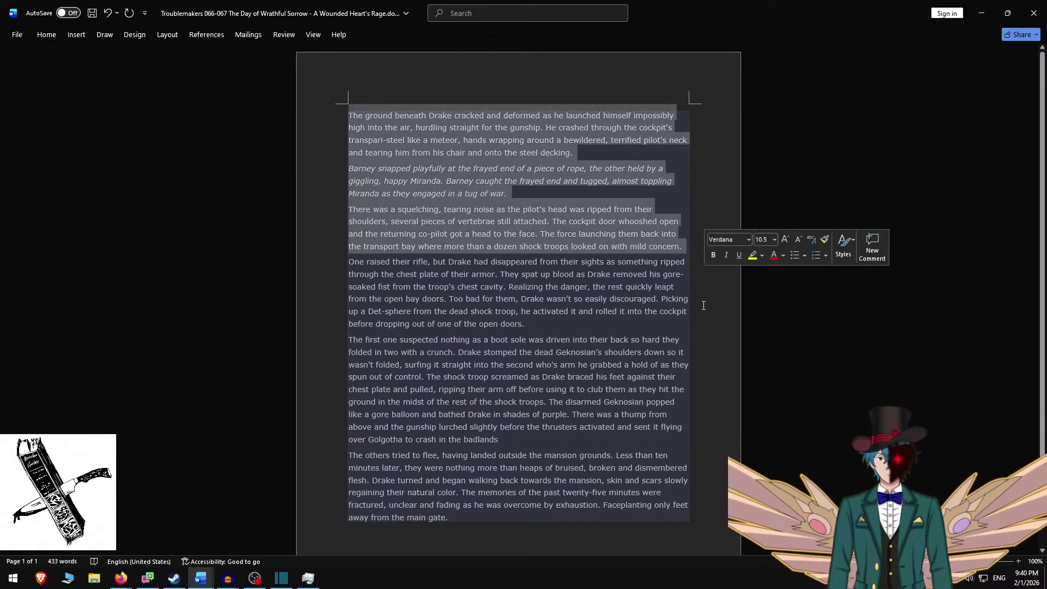
key(alt+Tab)
key(alt+Tab)
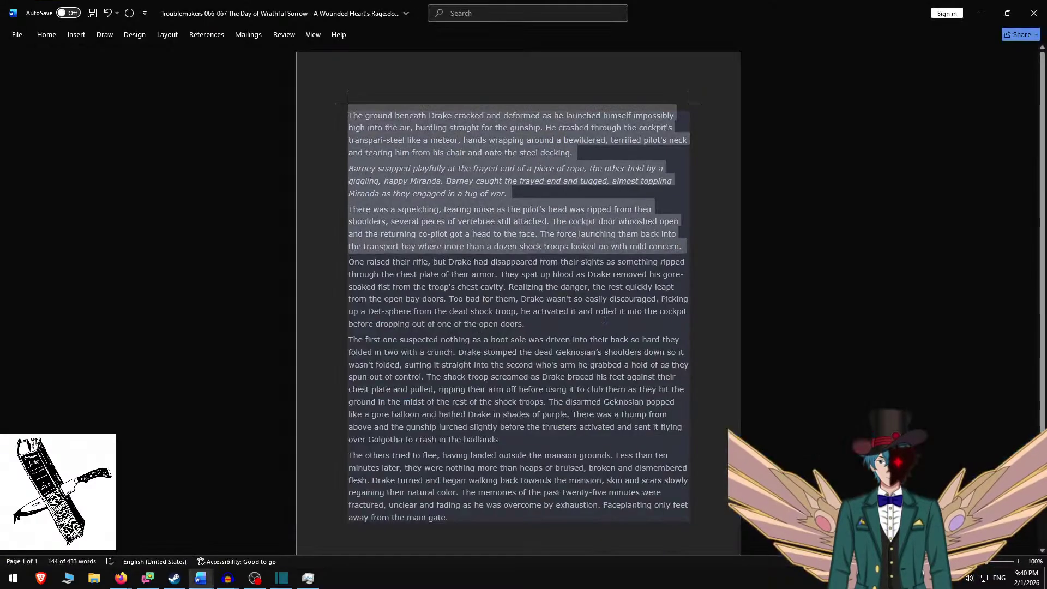
shift+click(542, 195)
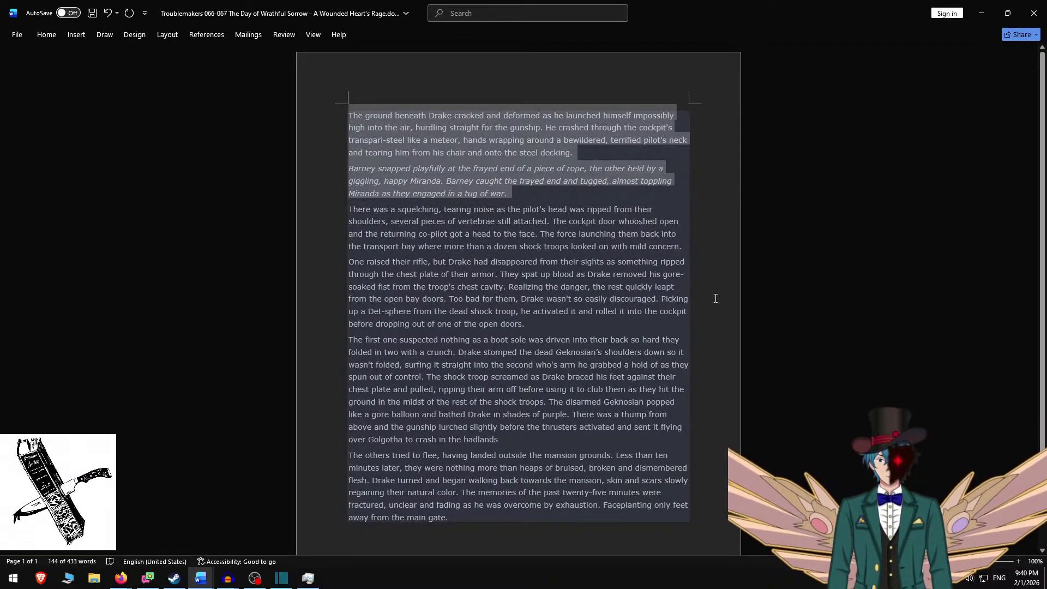
key(ctrl+c)
Replace the text of the Shotcut clip starting at 00:07:17.033 with the copied passage and separate its paragraphs with a blank line.
key(alt+Tab)
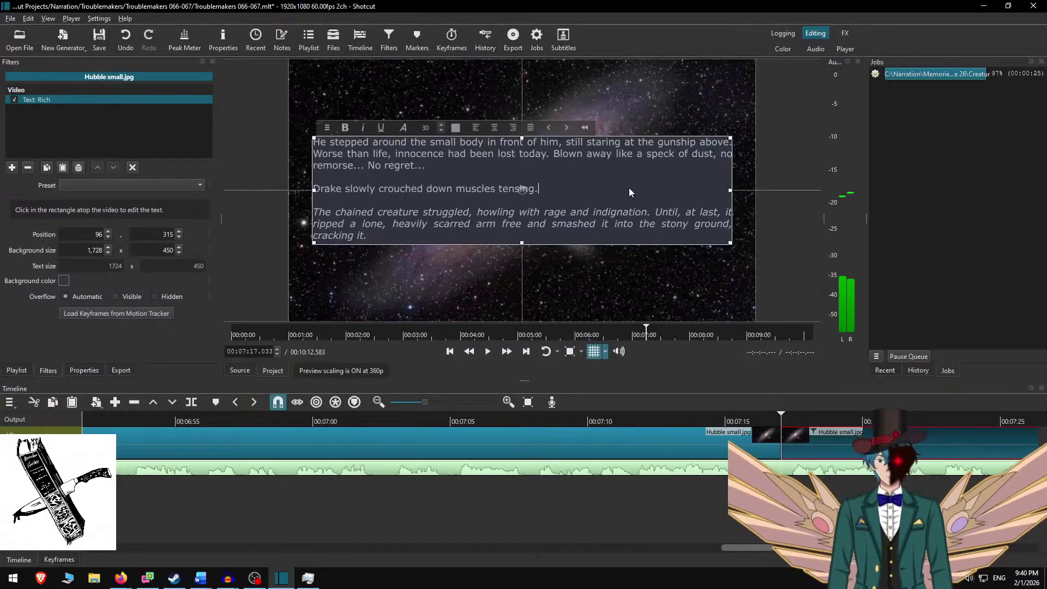
key(ctrl+a)
key(ctrl+v)
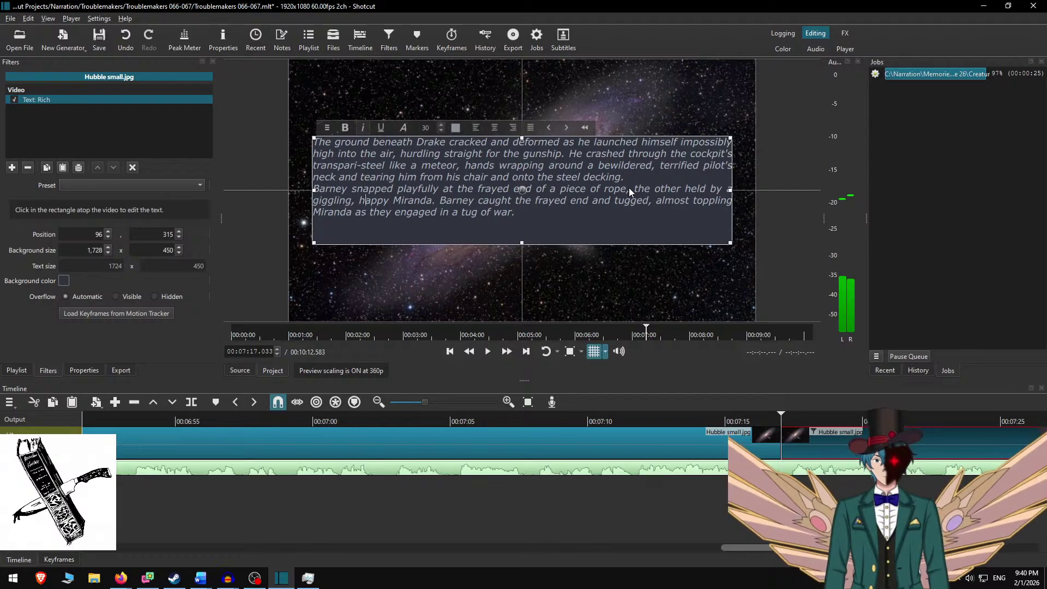
key(alt+Tab)
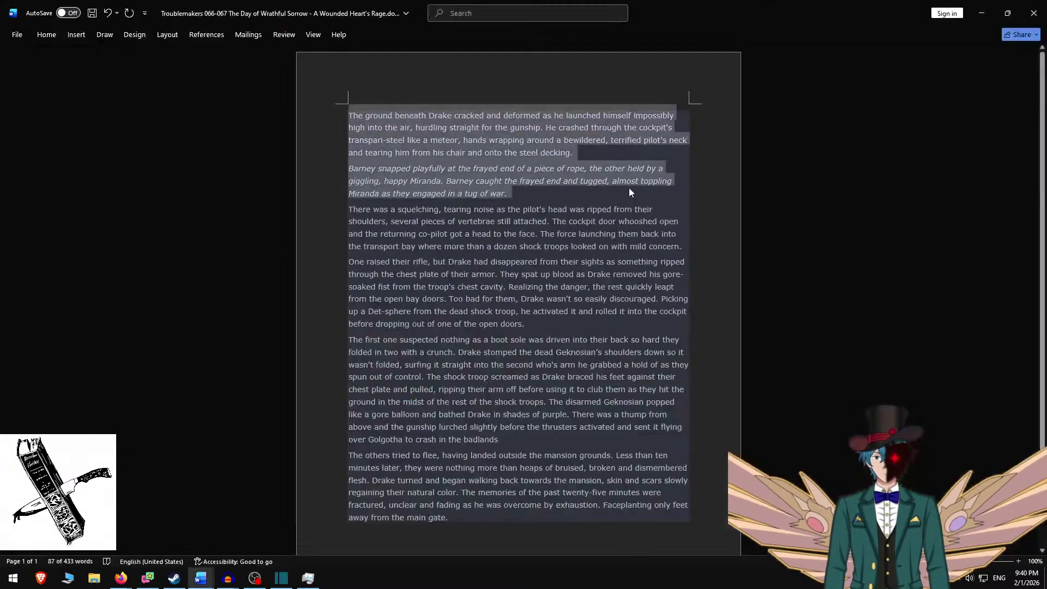
key(alt+Tab)
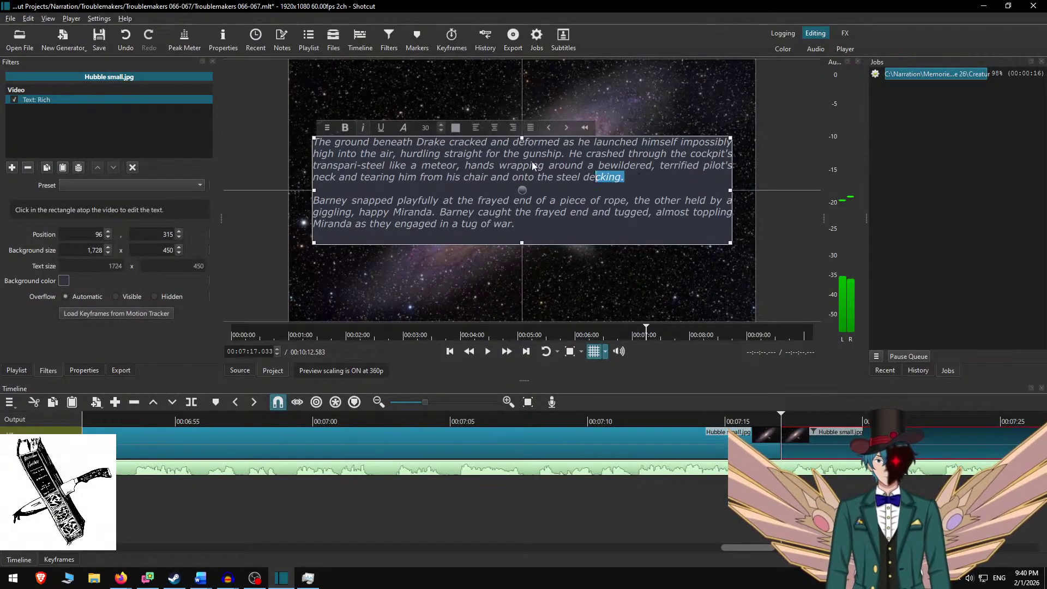
Remove the italics from the “The ground beneath Drake” paragraph and set the text background height to 400.
drag(532, 162, 325, 61)
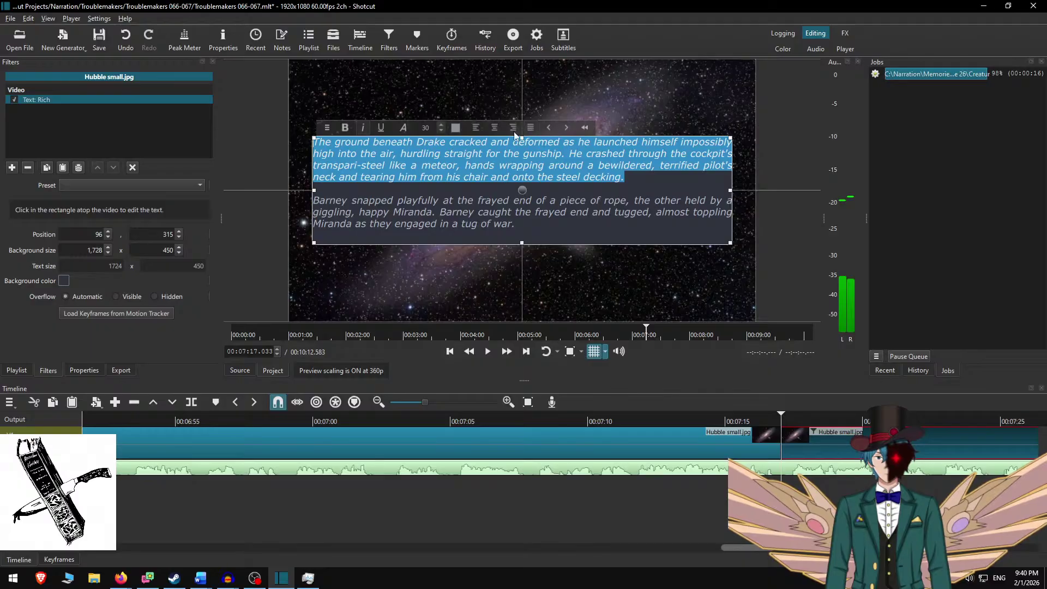
click(362, 129)
click(384, 243)
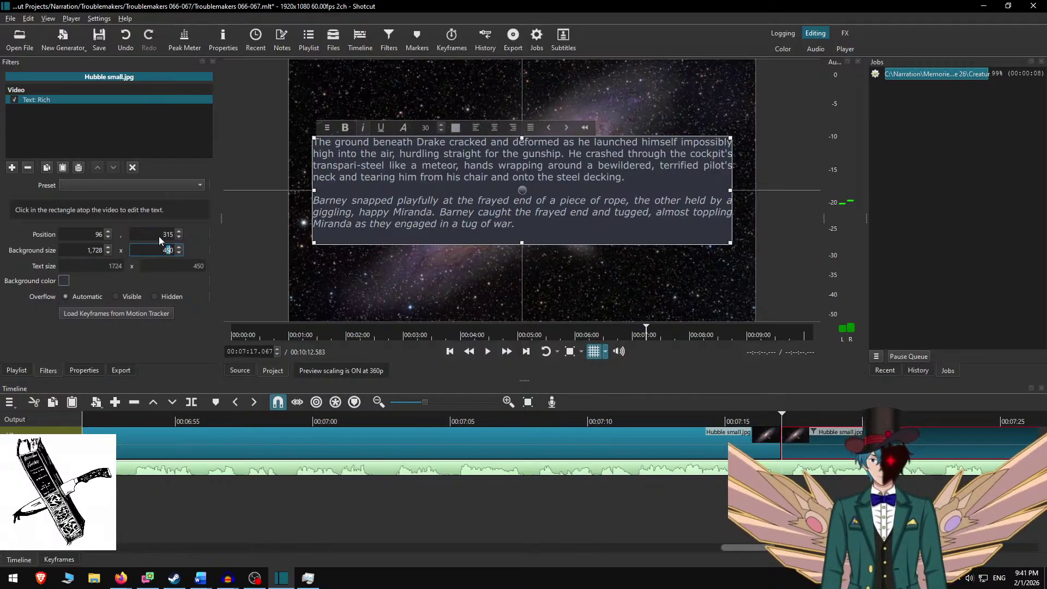
key(Delete)
text(0)
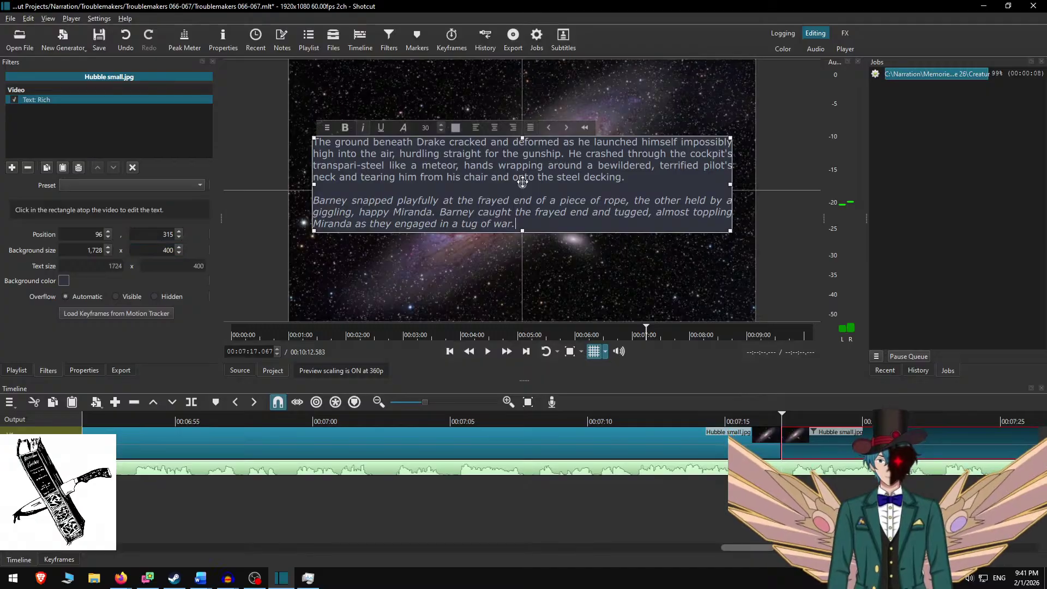
Centre the text block at vertical position 340, play the narration onward and split the Hubble clip at 00:07:48.583.
drag(522, 182, 523, 188)
click(666, 420)
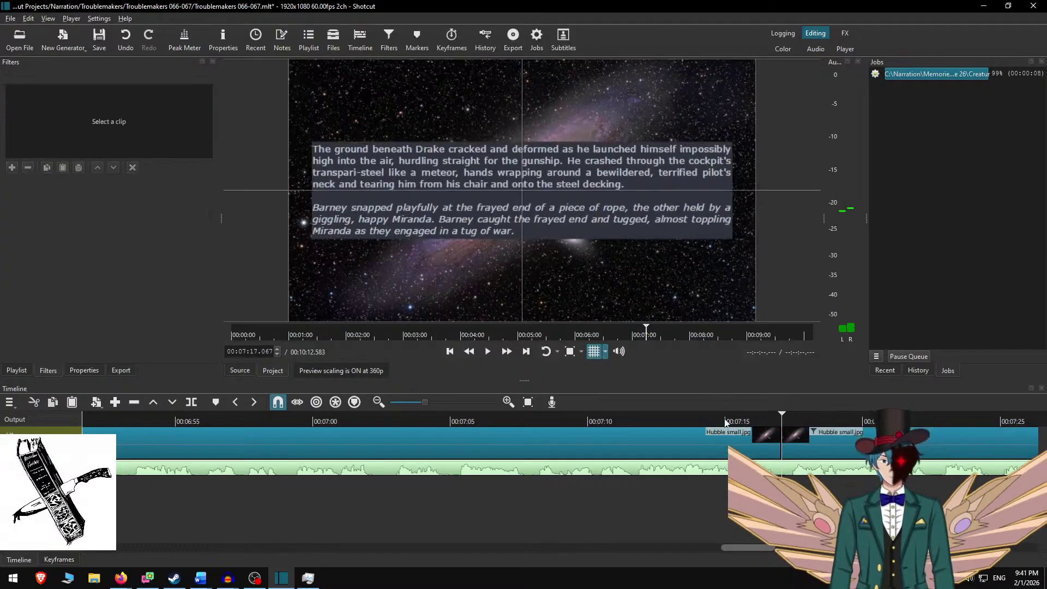
key(space)
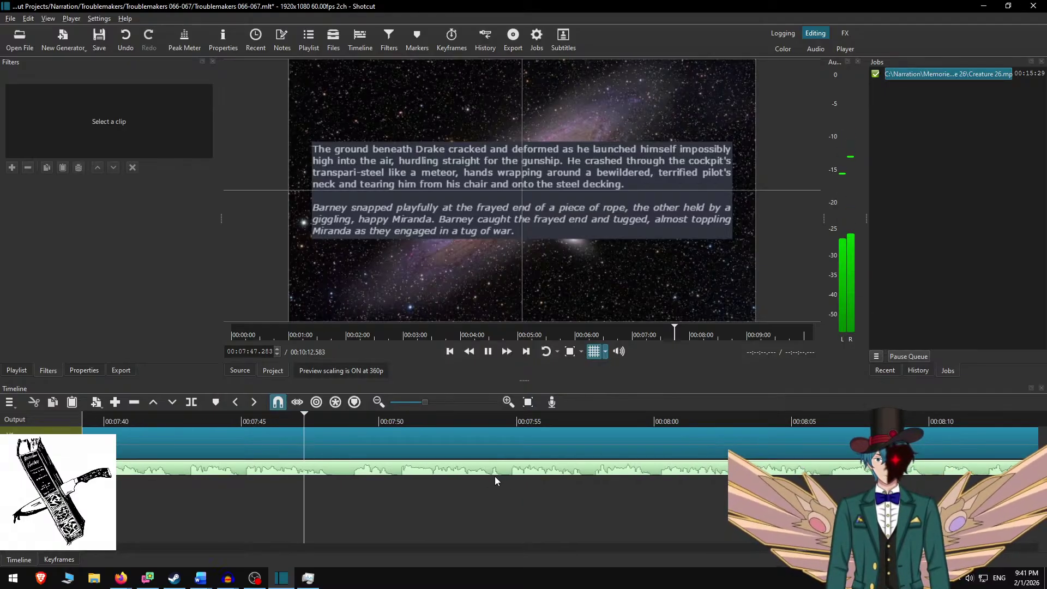
click(396, 439)
In Word, delete the used passage and copy the text from “There was a squelching” through “one of the open doors.”.
key(alt+Tab)
key(Delete)
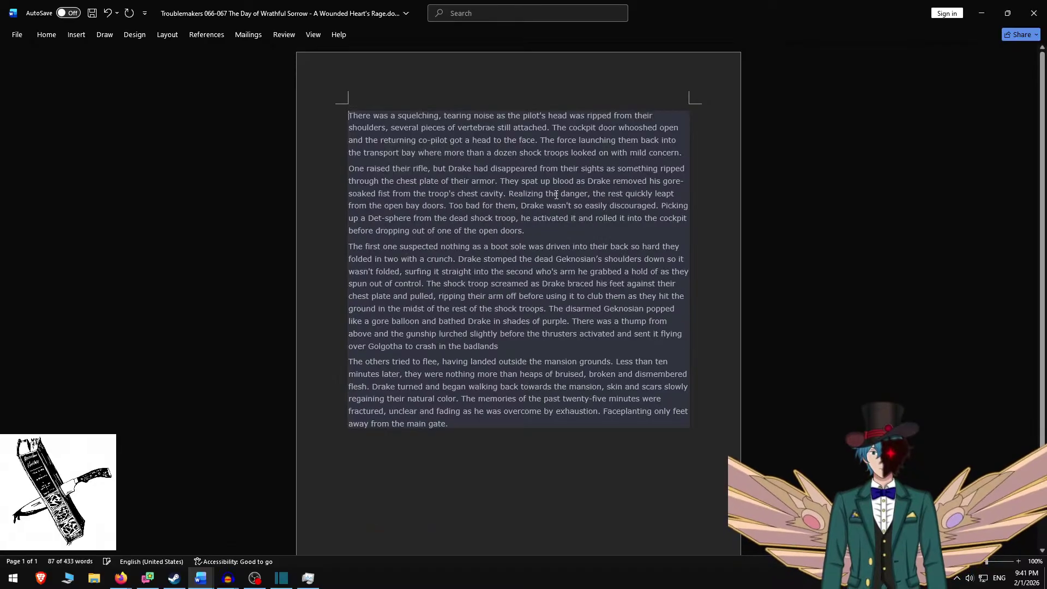
shift+click(549, 233)
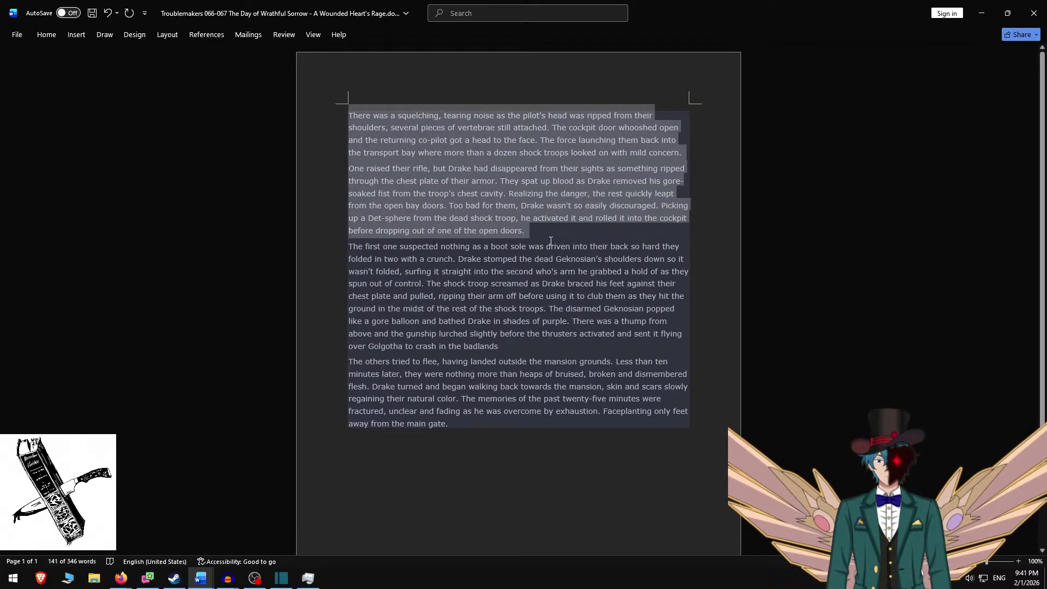
key(ctrl+c)
Replace the text of the Shotcut clip starting at 00:07:48.583 with the copied passage and select all of the new text.
key(alt+Tab)
key(ctrl+a)
key(ctrl+v)
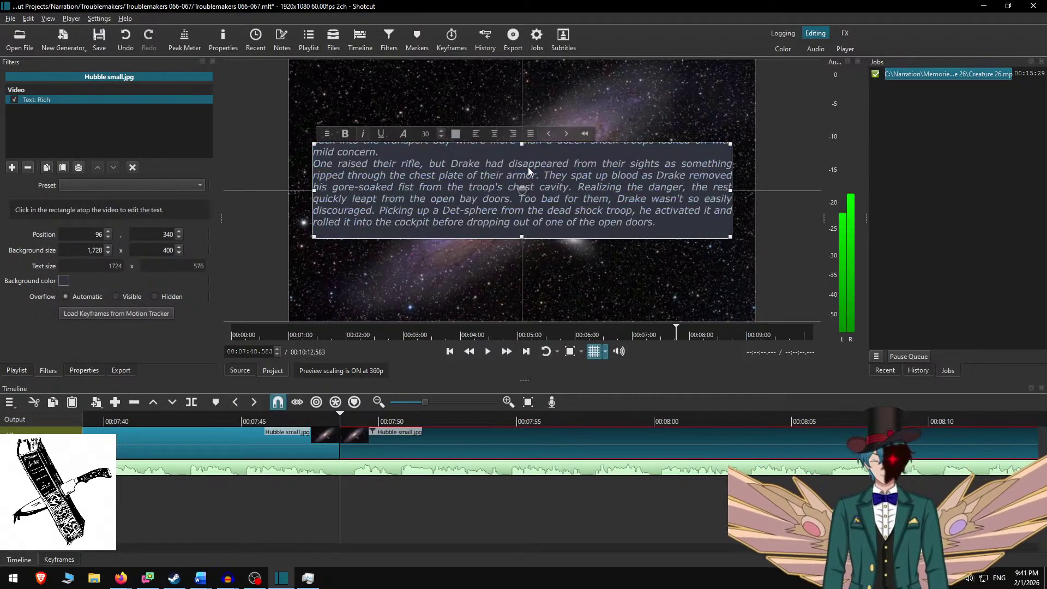
key(ctrl+a)
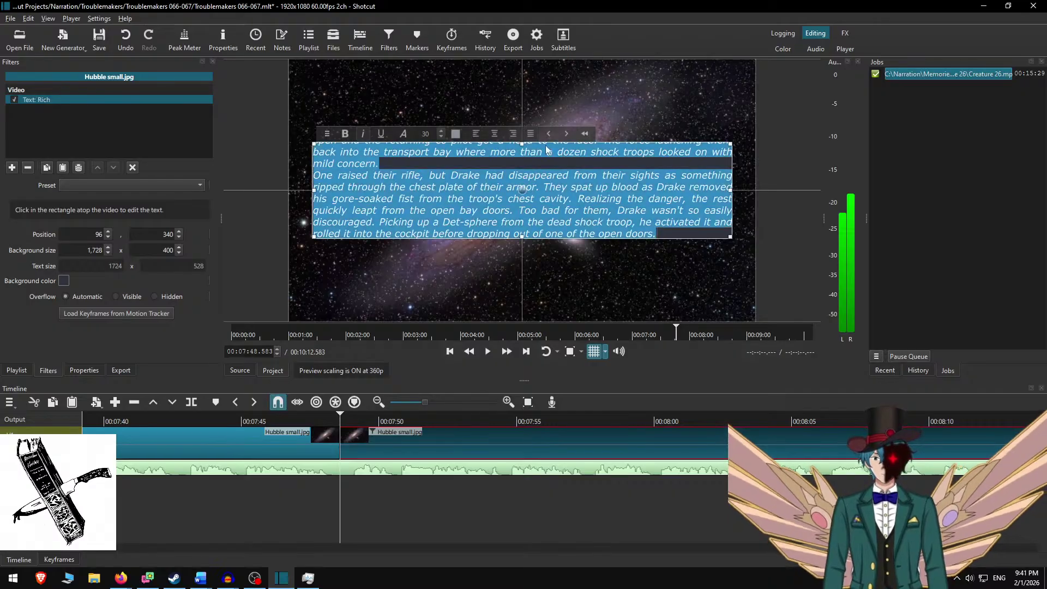
Remove the italics from the rich text and insert a blank line between its two paragraphs.
click(364, 135)
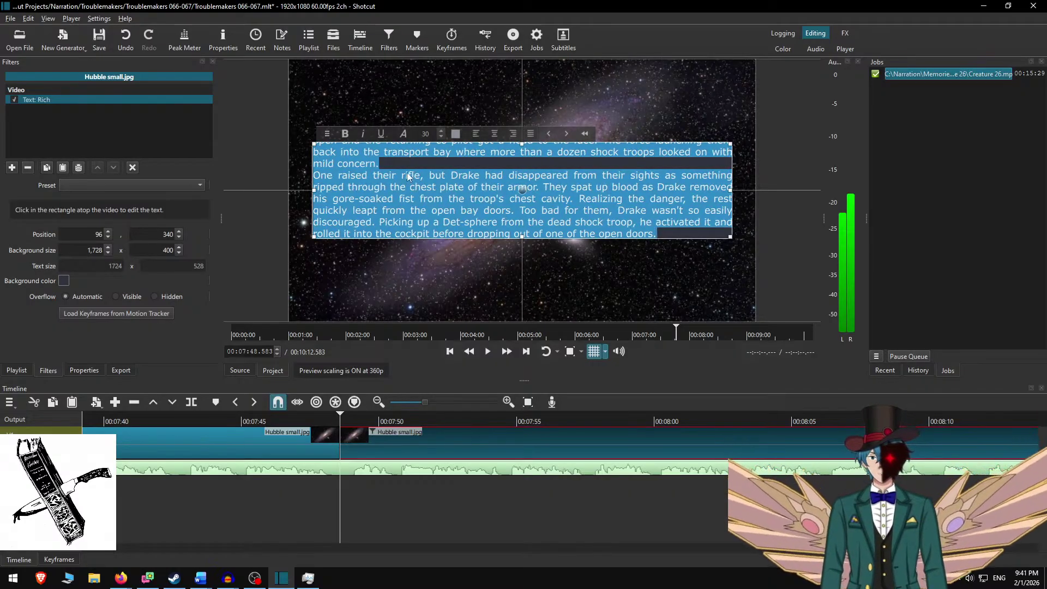
click(407, 163)
key(Return)
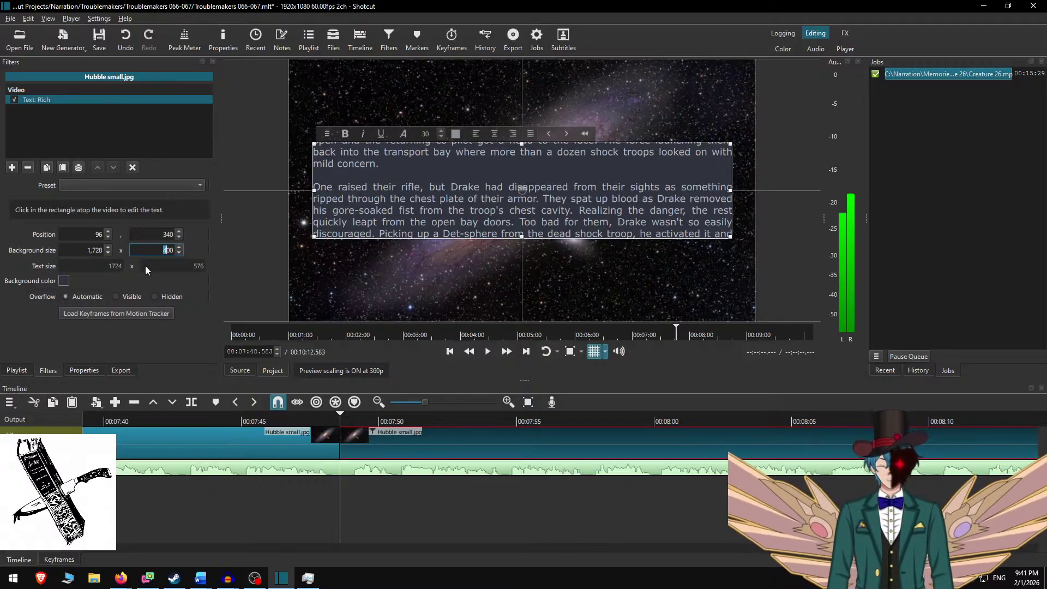
Set the text background height to 600 and move the text box to position 96, 240.
text(6)
drag(524, 211, 532, 183)
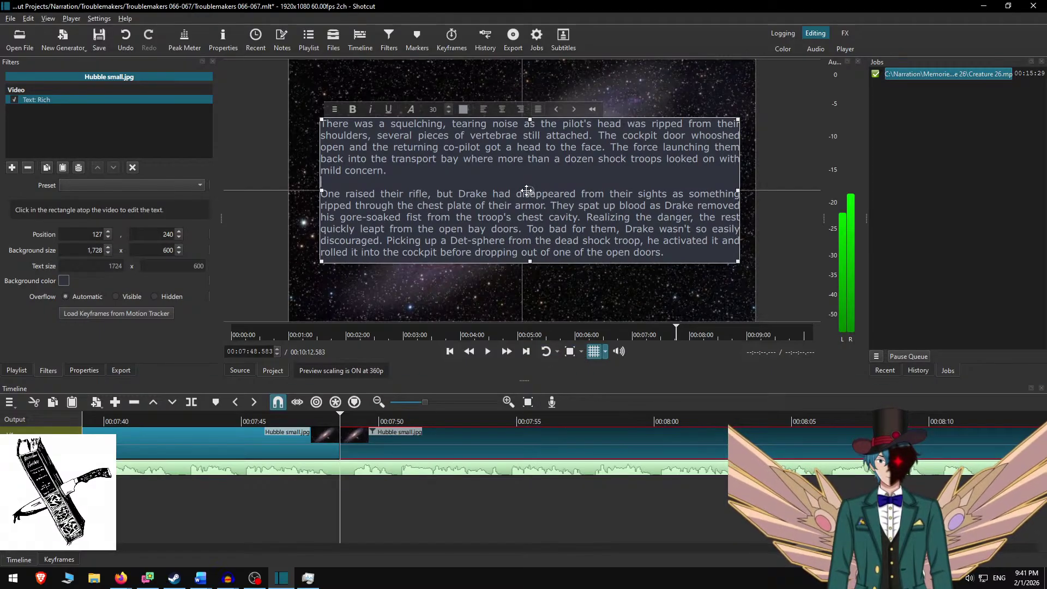
drag(526, 190, 517, 194)
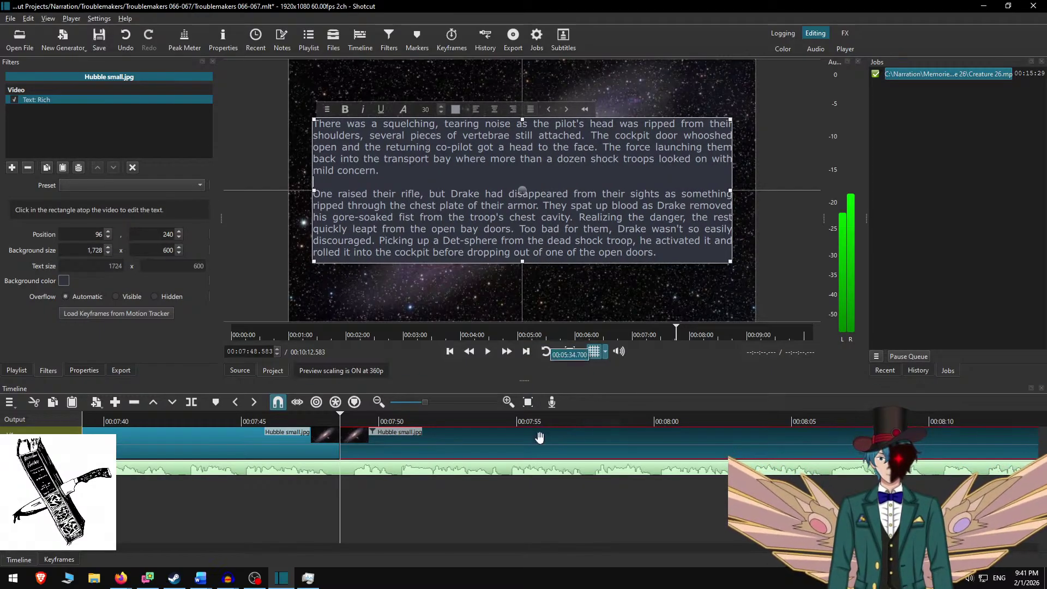
Play the narration up to 00:08:40.083 and split the Hubble small.jpg clip there.
click(295, 421)
click(488, 351)
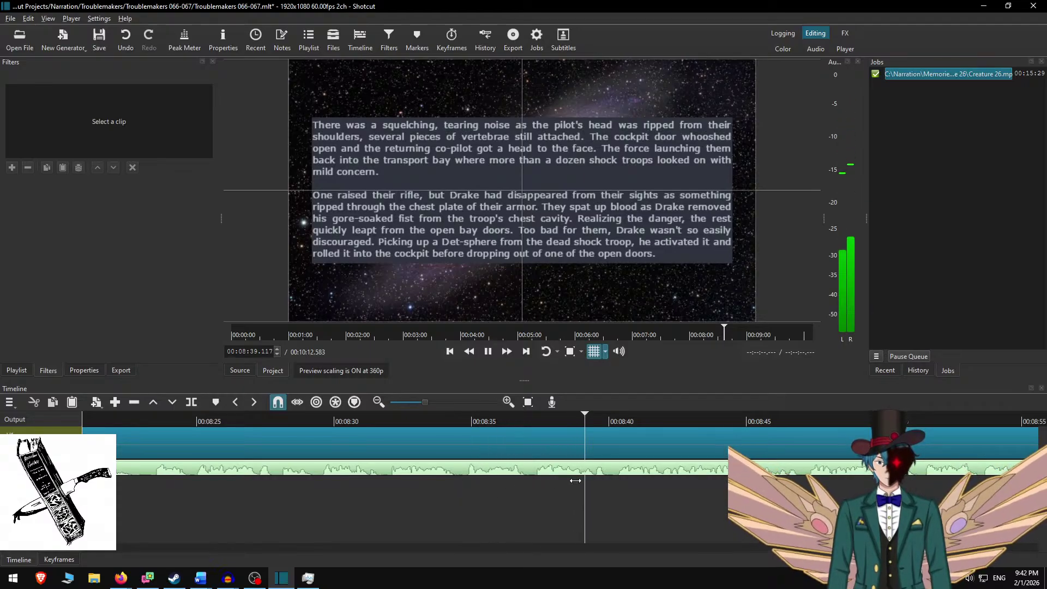
key(space)
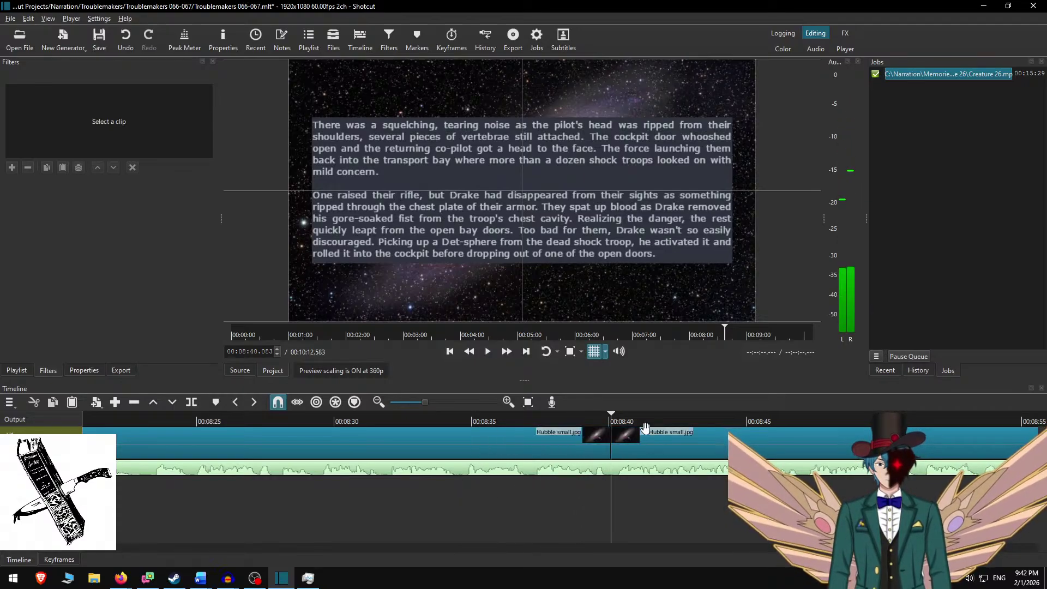
Switch to the Word document, delete the two selected paragraphs already used, and copy all remaining text.
key(alt+Tab)
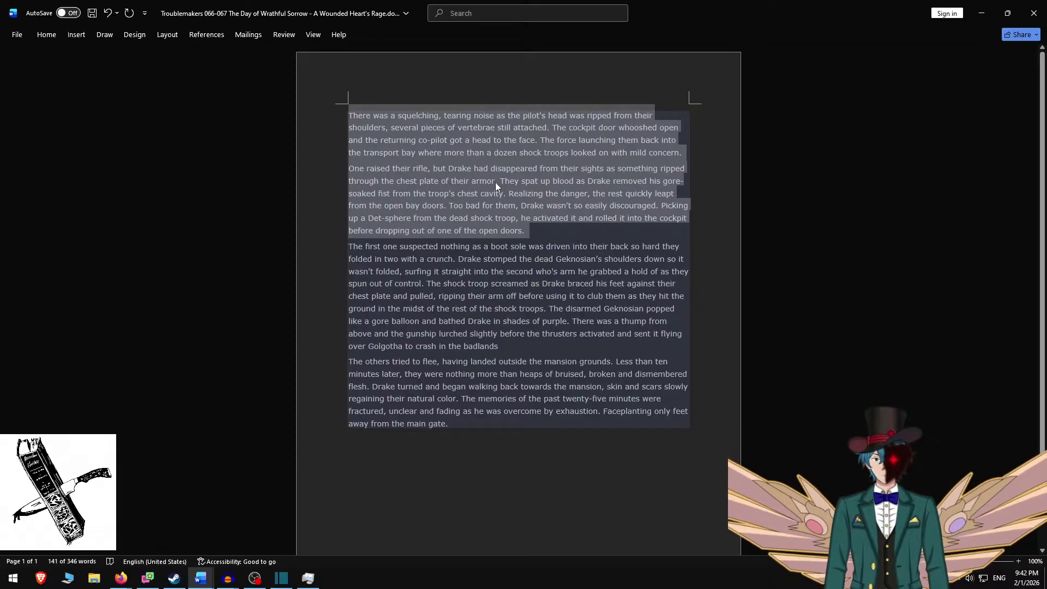
key(BackSpace)
key(ctrl+a)
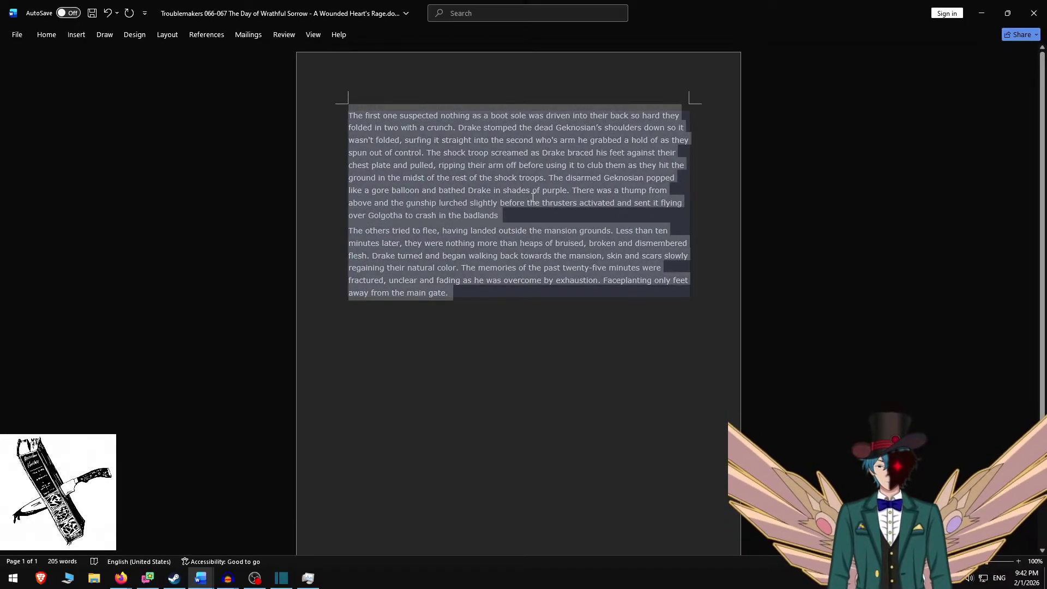
Back in Shotcut, replace the rich text on the clip after the new split with the copied paragraphs, without a trailing empty line.
key(alt+Tab)
key(ctrl+a)
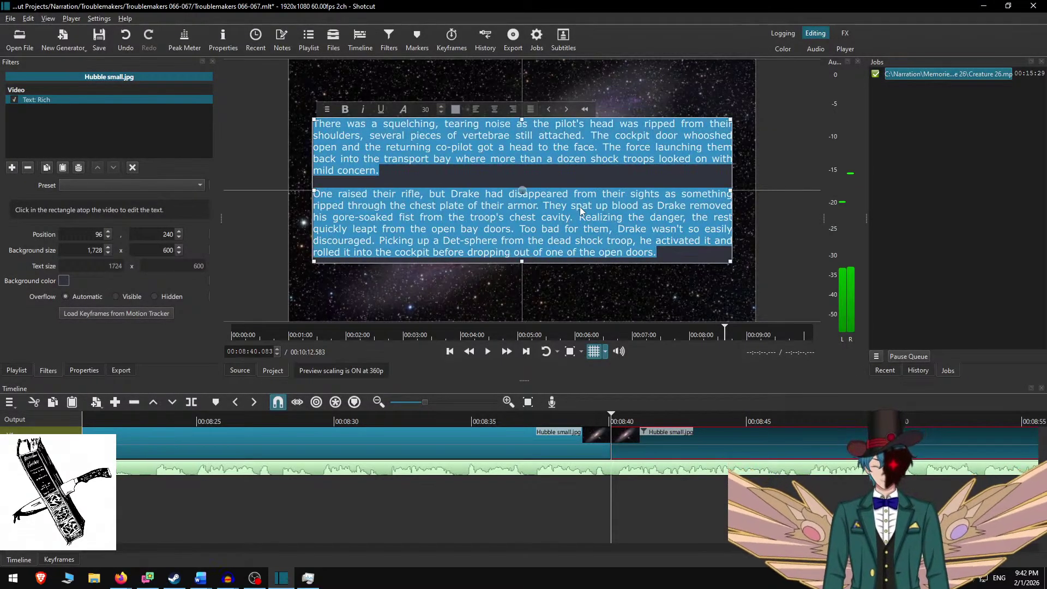
key(ctrl+v)
key(BackSpace)
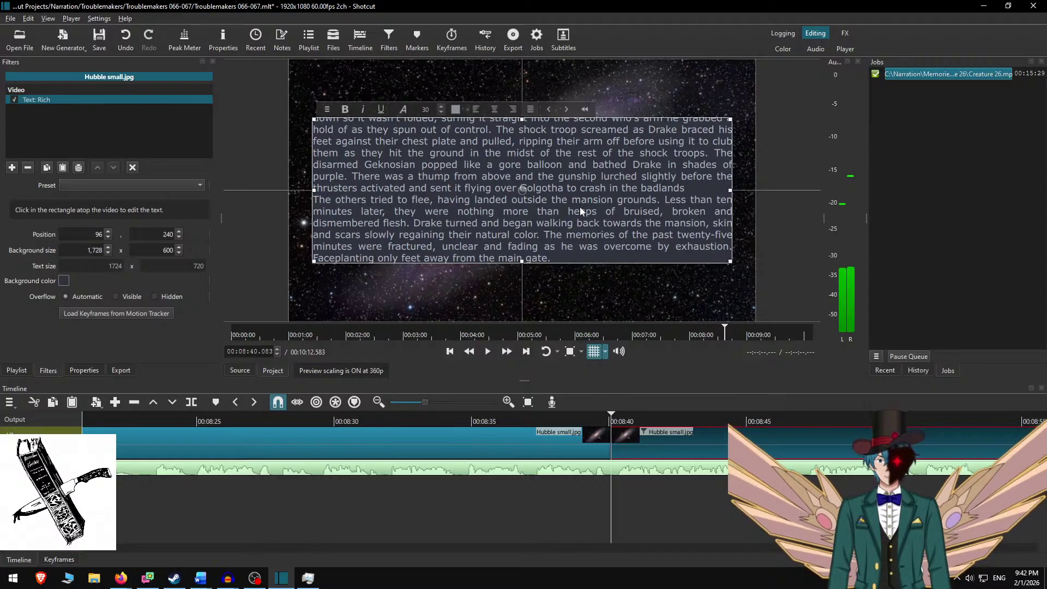
Add a period after "badlands" and a blank line before the second paragraph, and save the project.
key(Up)
key(Up)
key(Up)
key(Up)
key(alt+Tab)
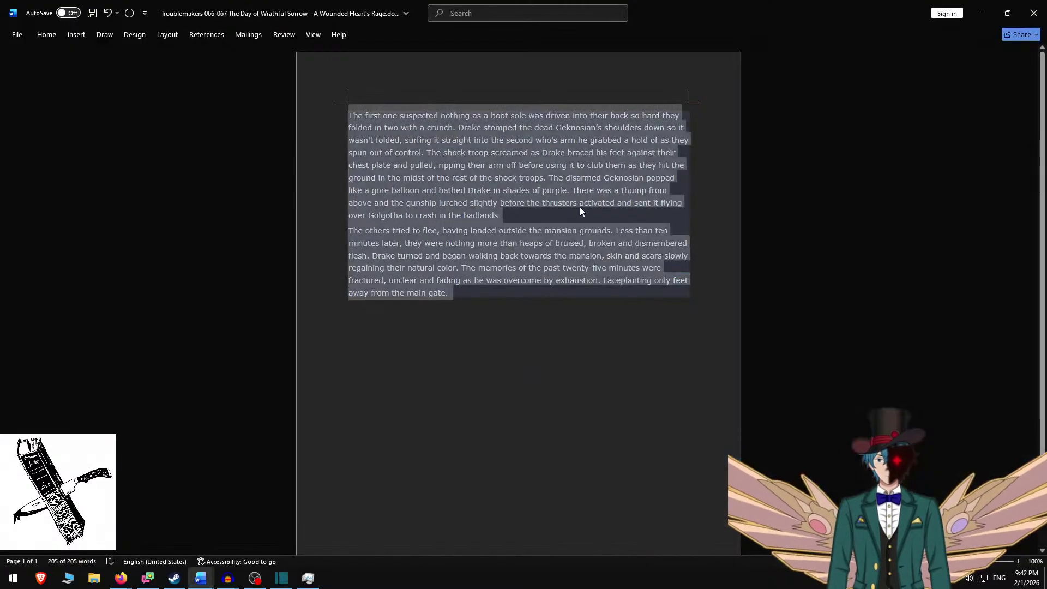
key(alt+Tab)
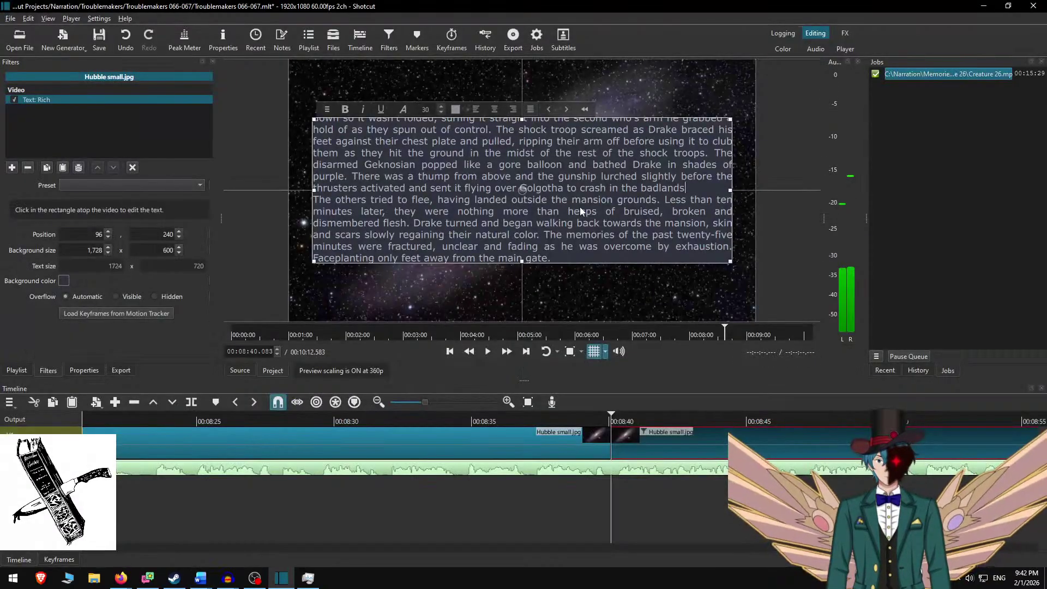
text(.)
key(Return)
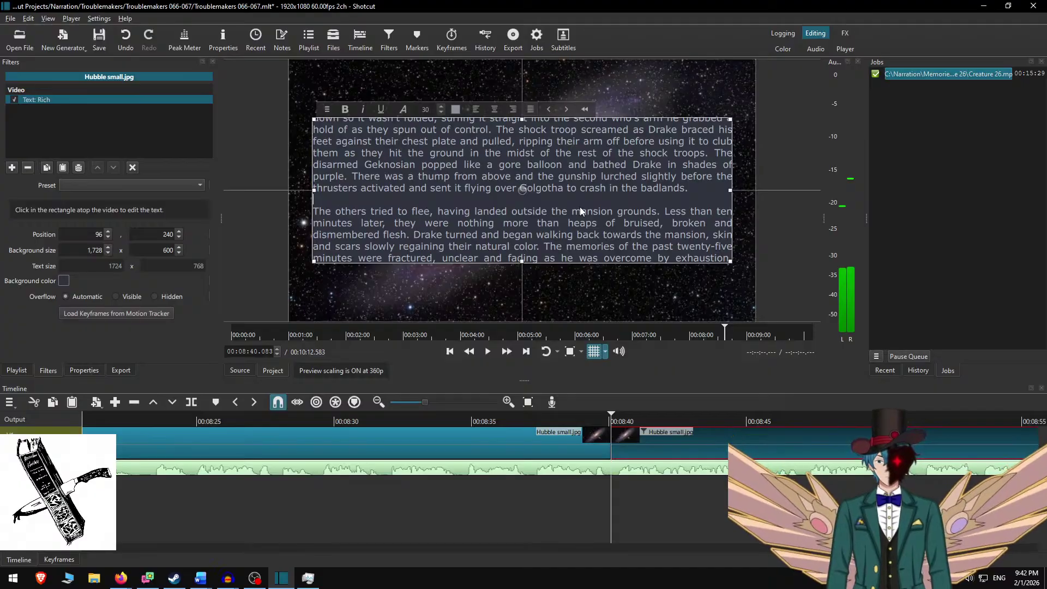
key(ctrl+s)
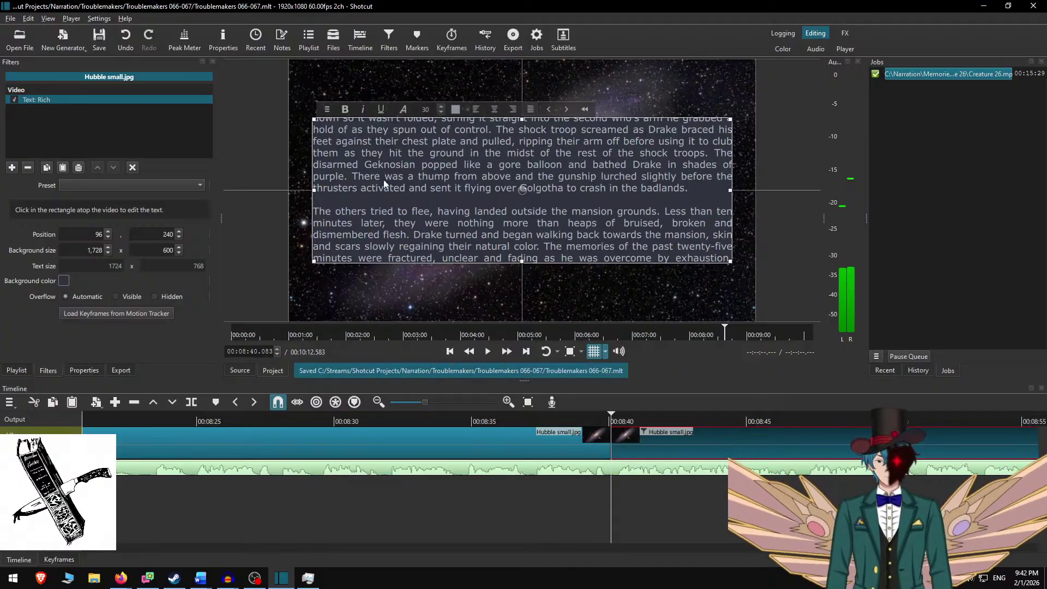
Set the text background height to 800, move the text box to position 96, 140, and deselect the clip.
double_click(168, 250)
text(8)
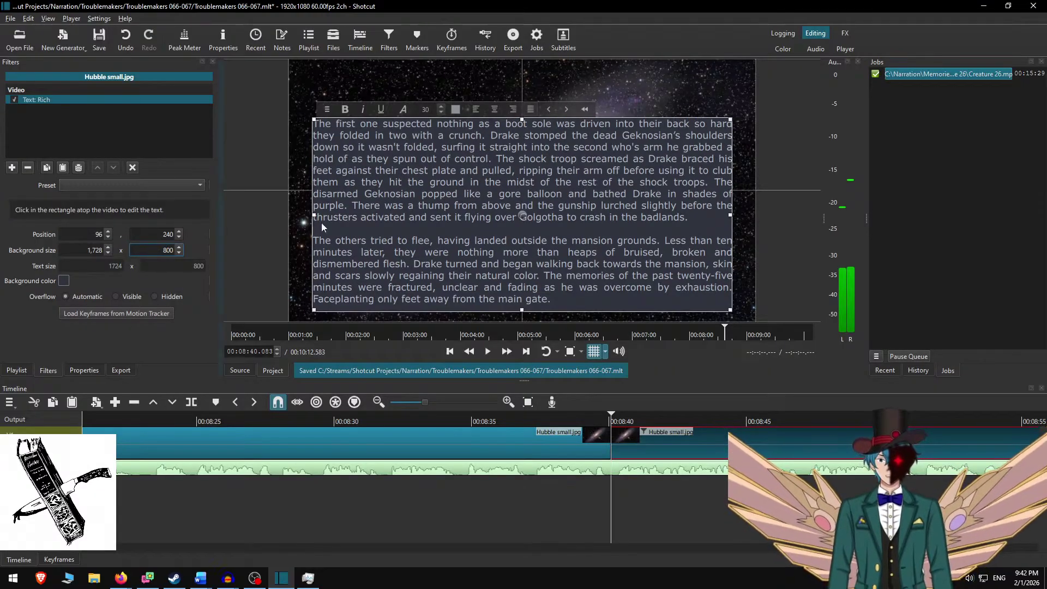
drag(525, 213, 527, 177)
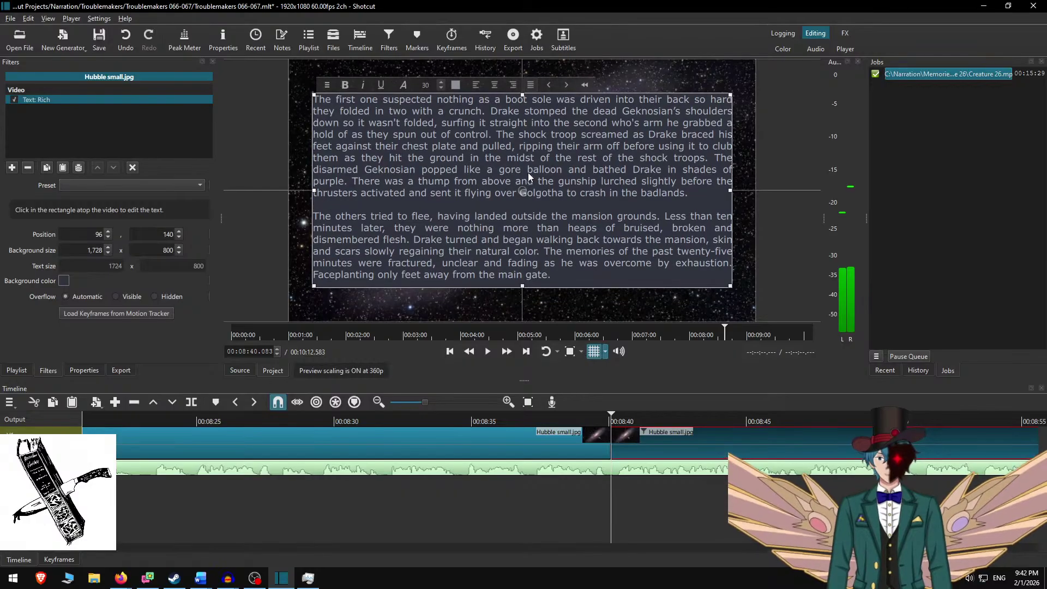
key(ctrl+d)
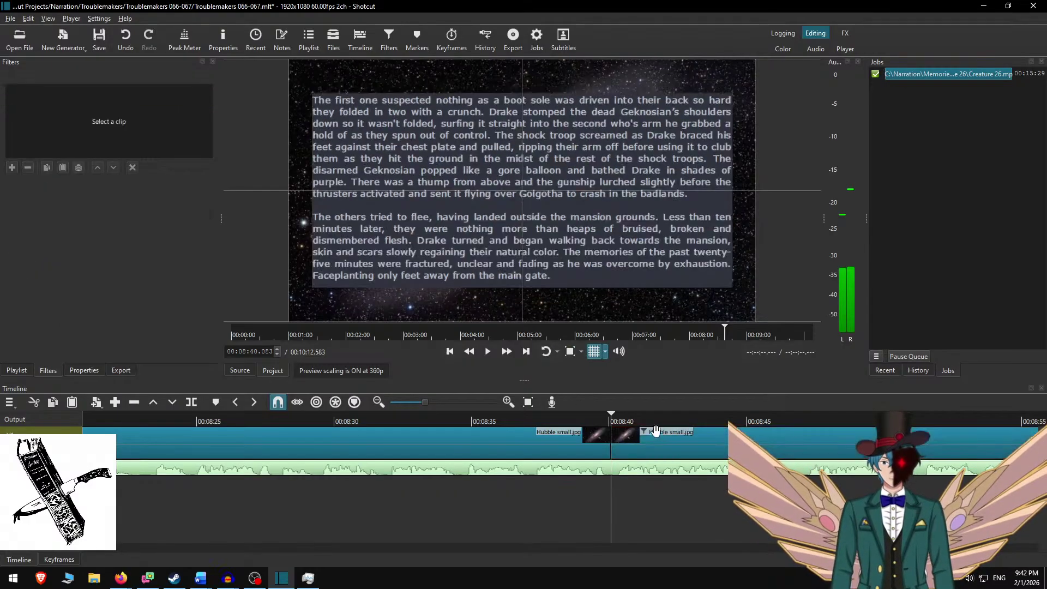
Play to the end of the narration audio at 00:09:52.583 and split the Hubble small.jpg clip there.
click(536, 420)
click(500, 349)
click(500, 350)
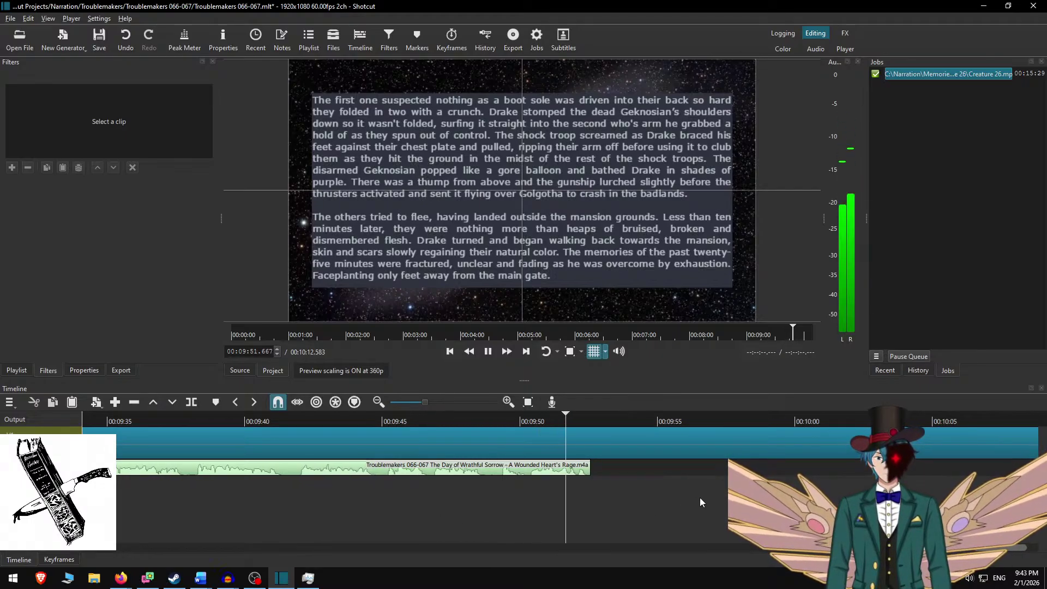
key(space)
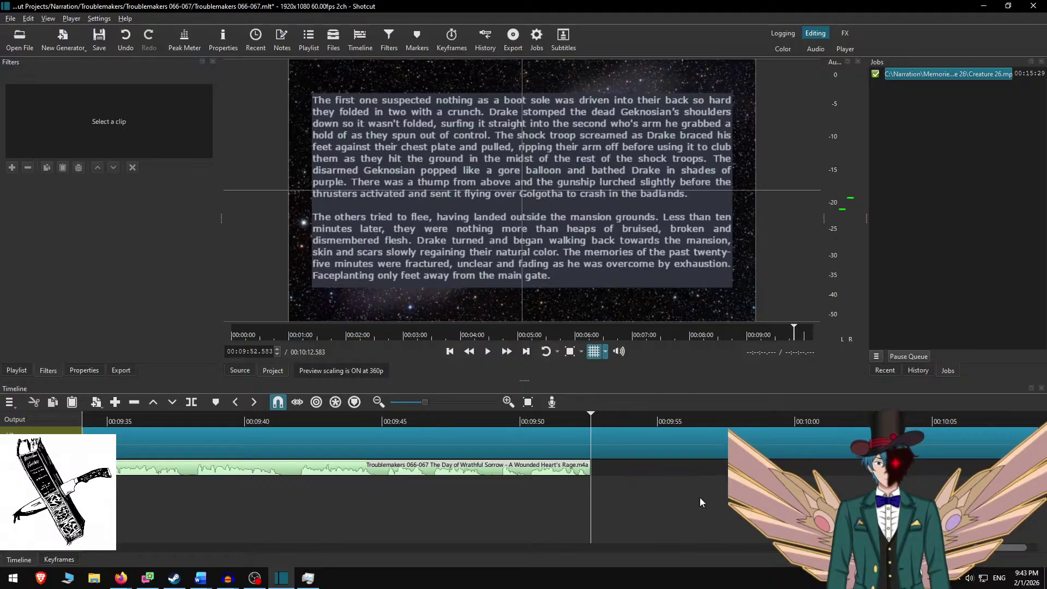
key(s)
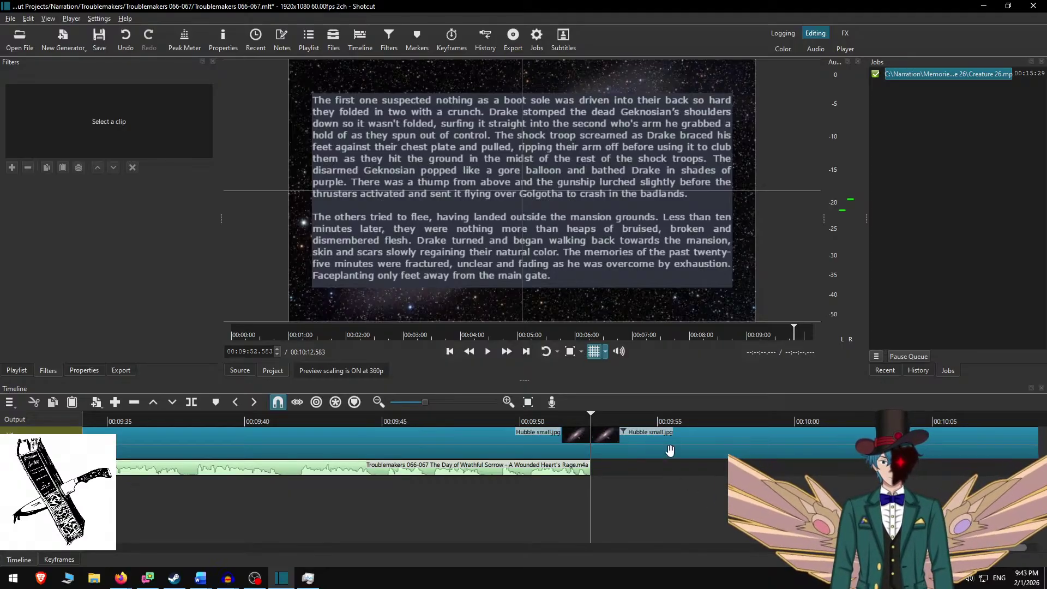
Remove the Text: Rich filter from the Hubble small.jpg clip after the narration ends, and save the project.
click(668, 449)
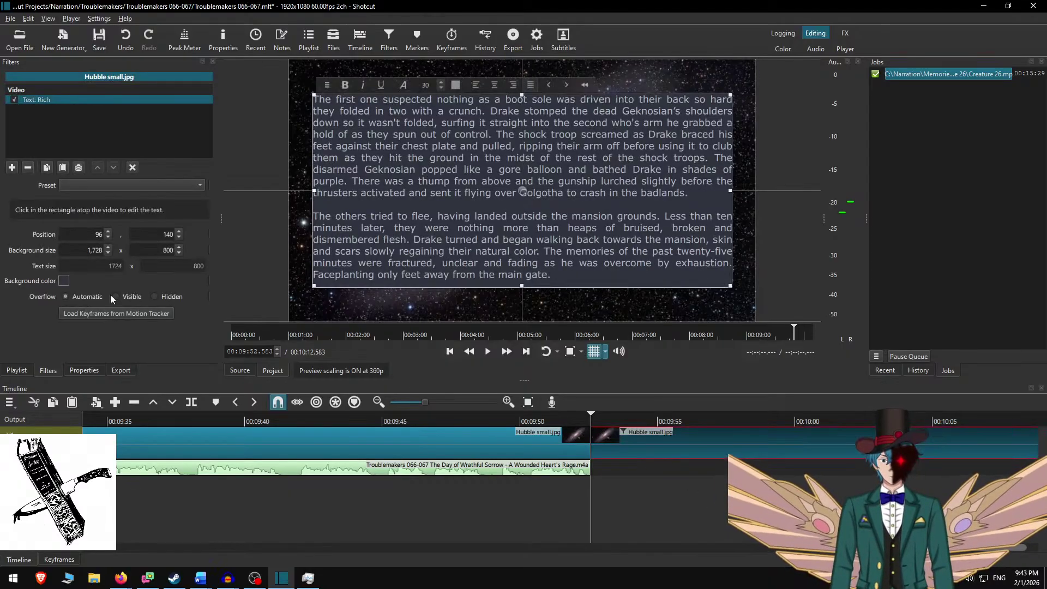
click(27, 168)
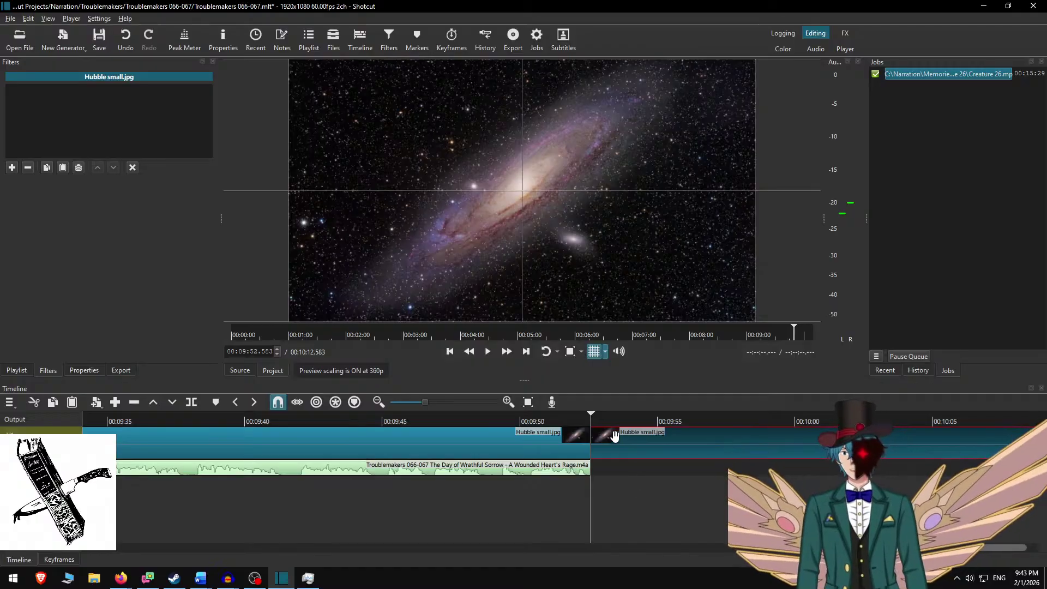
key(ctrl+s)
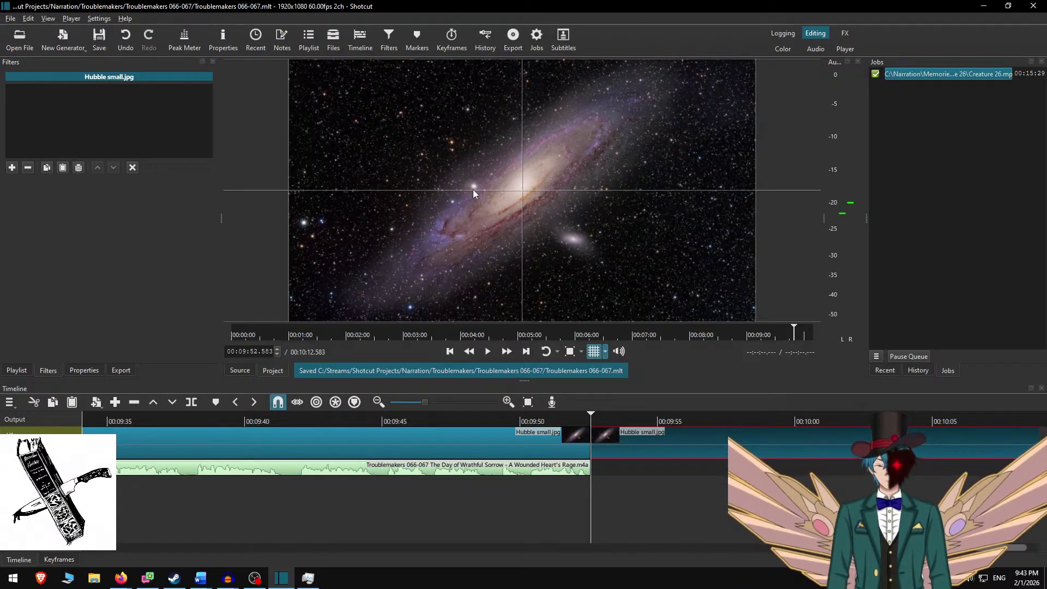
Export the video as Troublemakers 066-067.mp4 into the "Troublemakers 066-067 The Day of Wrathful Sorrow - A Wounded Heart's Rage" folder under Narration\Troublemakers.
key(ctrl+e)
key(alt+Up)
key(alt+Up)
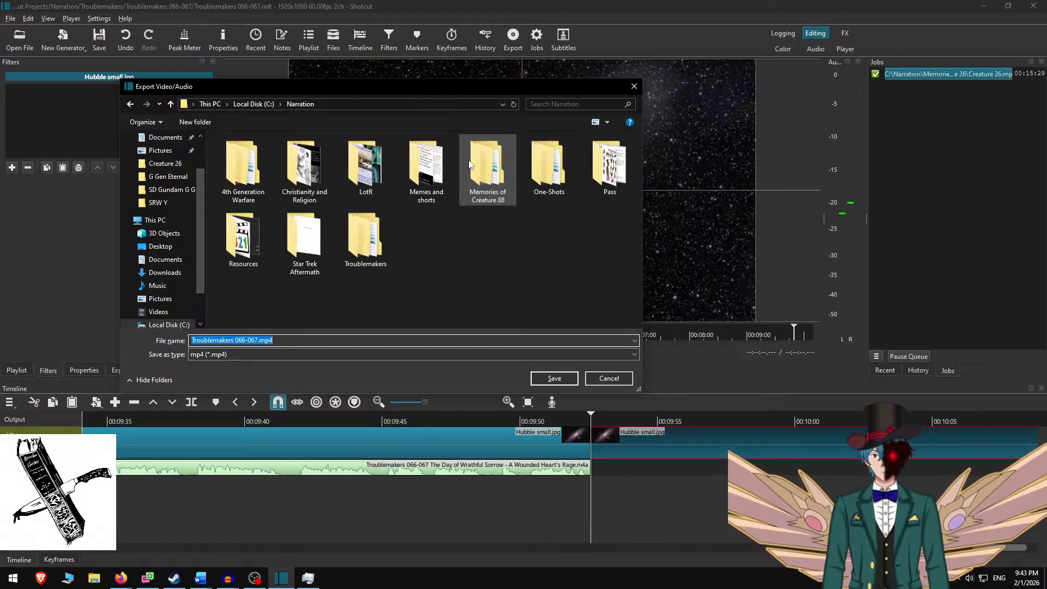
text(Troublemakers)
key(Return)
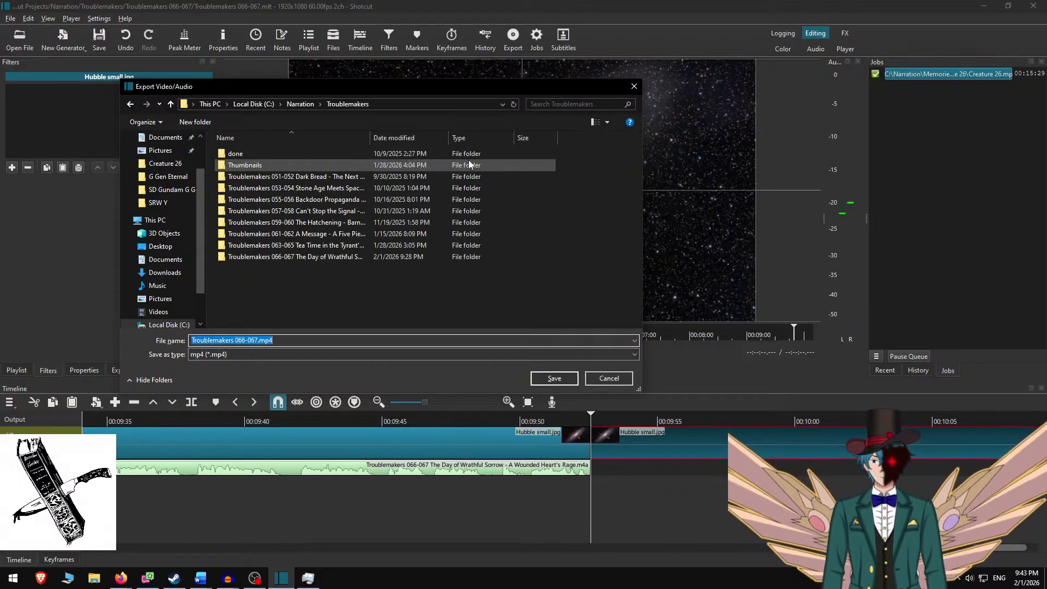
text(tr)
key(Up)
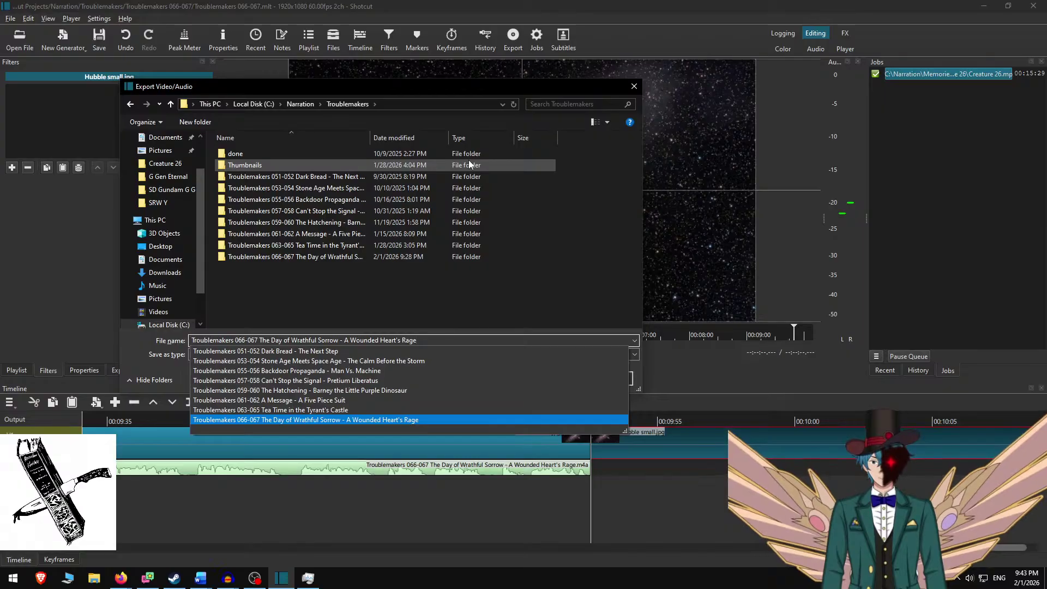
key(Return)
key(Return)
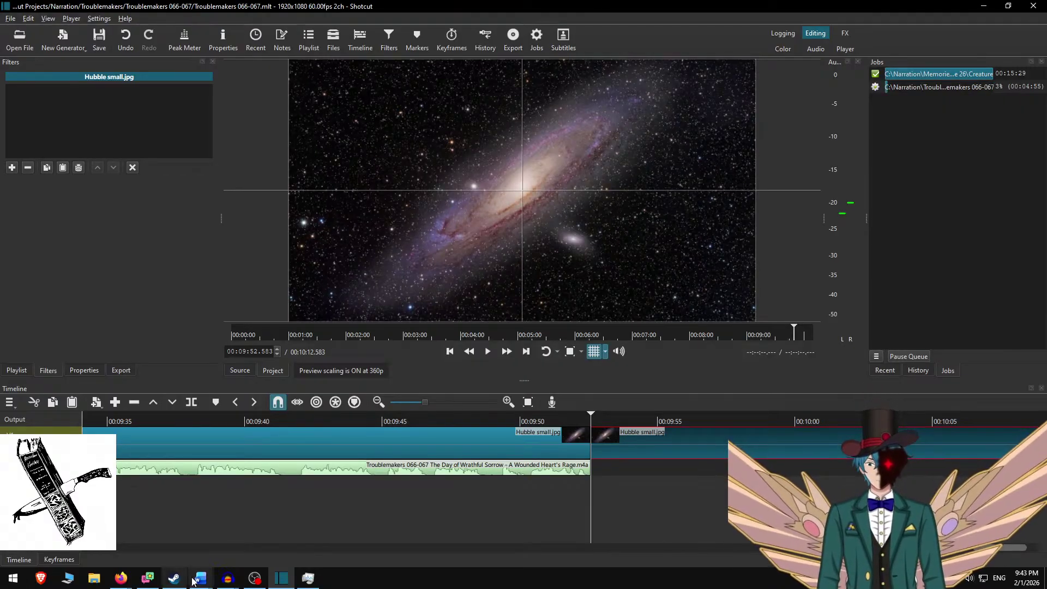
In the Word script, undo all the paragraph deletions back to the full original text, save the document and close it.
click(142, 526)
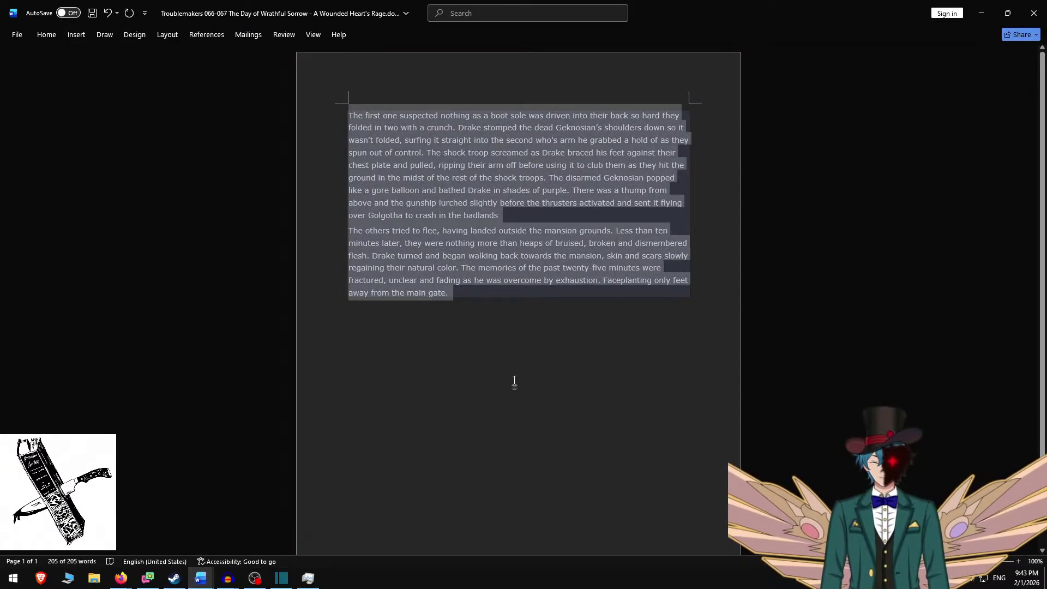
key(ctrl+z)
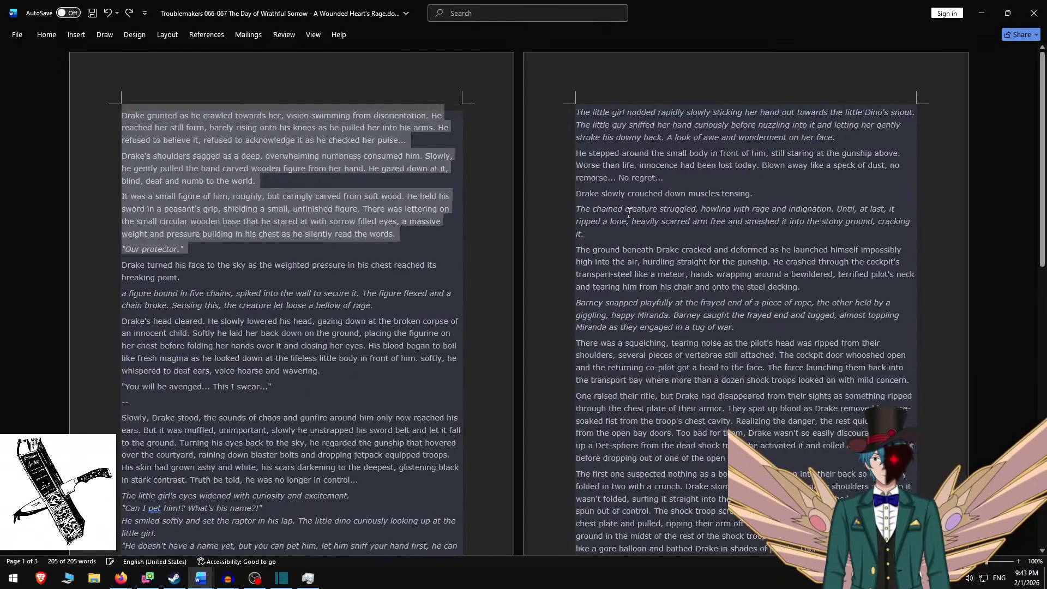
key(ctrl+z)
key(ctrl+z)
key(ctrl+z)
key(ctrl+z)
key(ctrl+z)
key(ctrl+z)
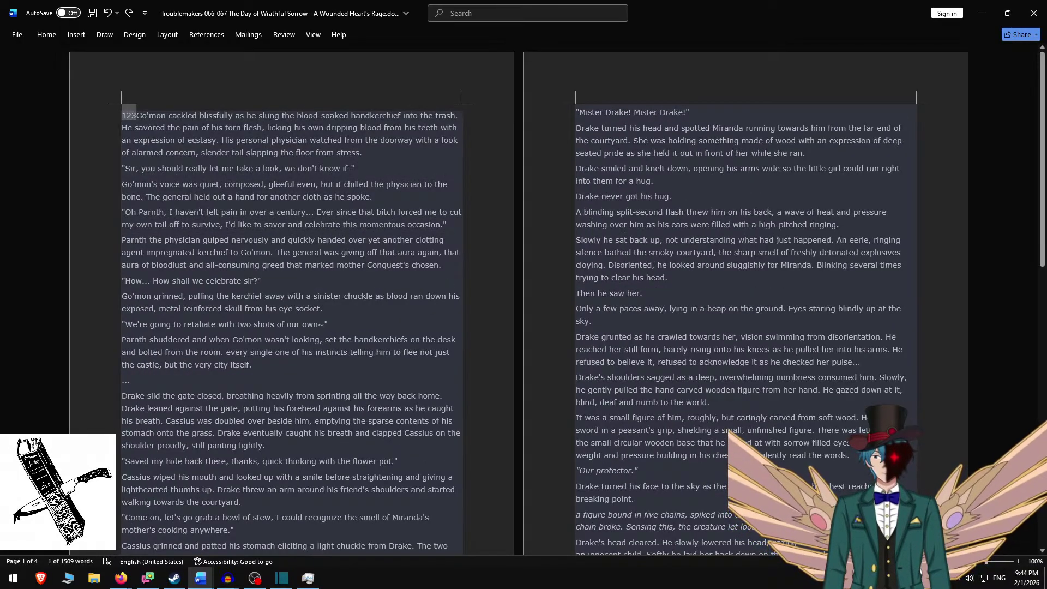
key(ctrl+z)
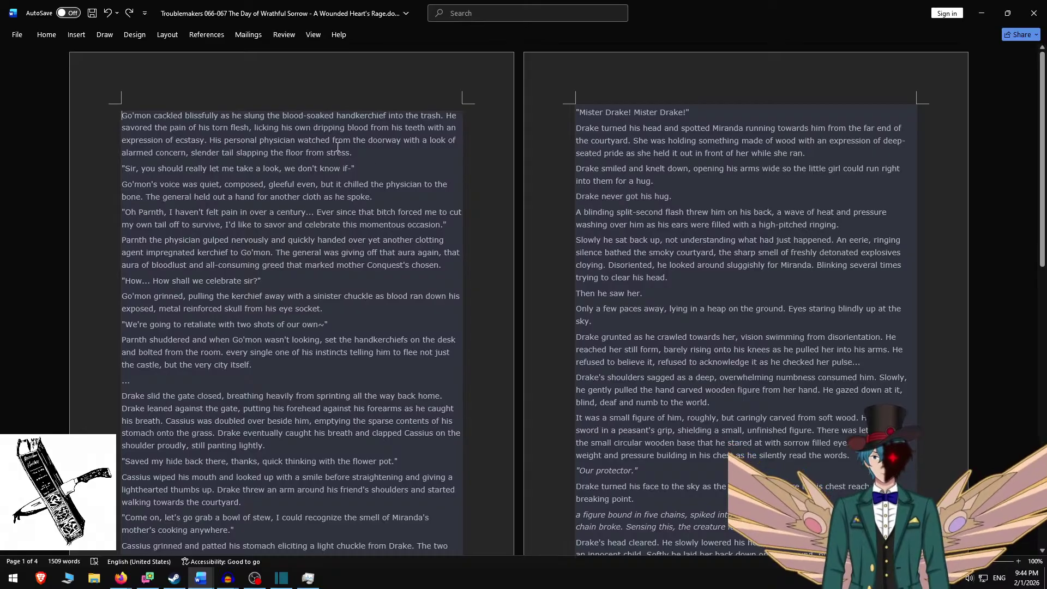
key(ctrl+s)
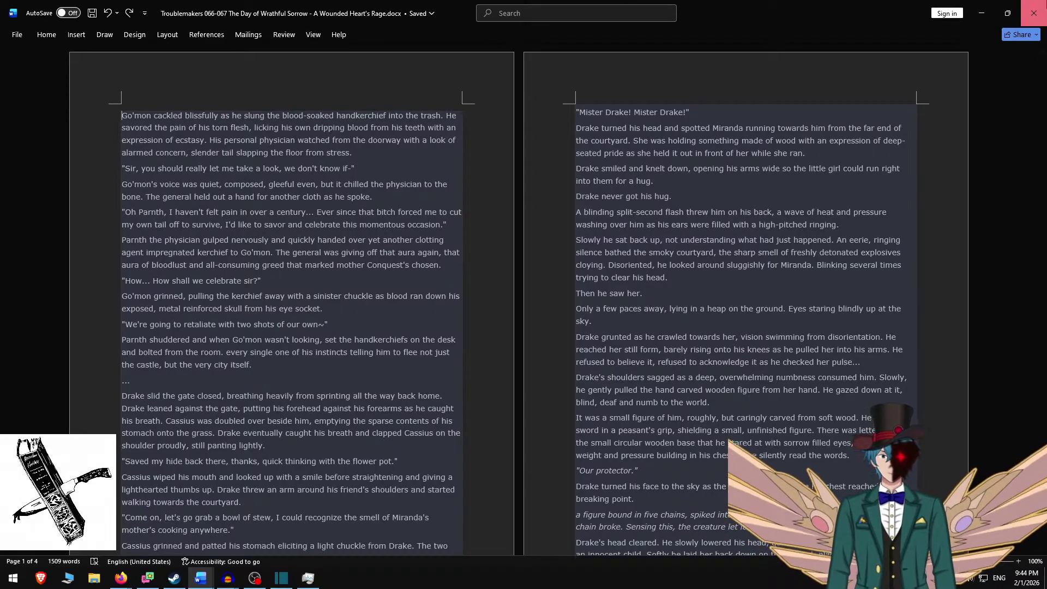
click(1034, 13)
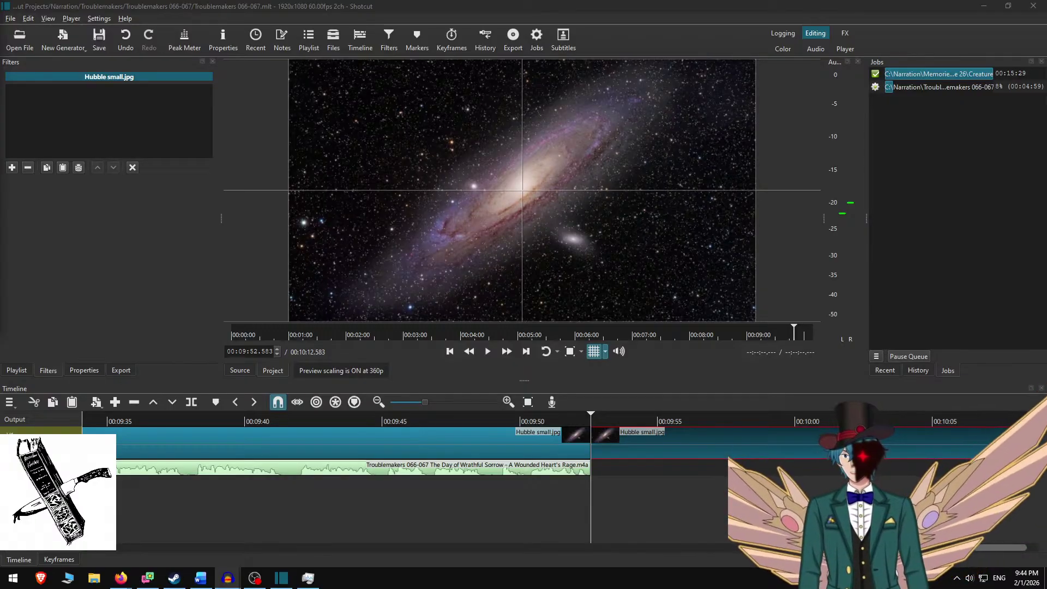
Switch to the Firefox window with the Google Calendar for February 2026.
key(alt+Tab)
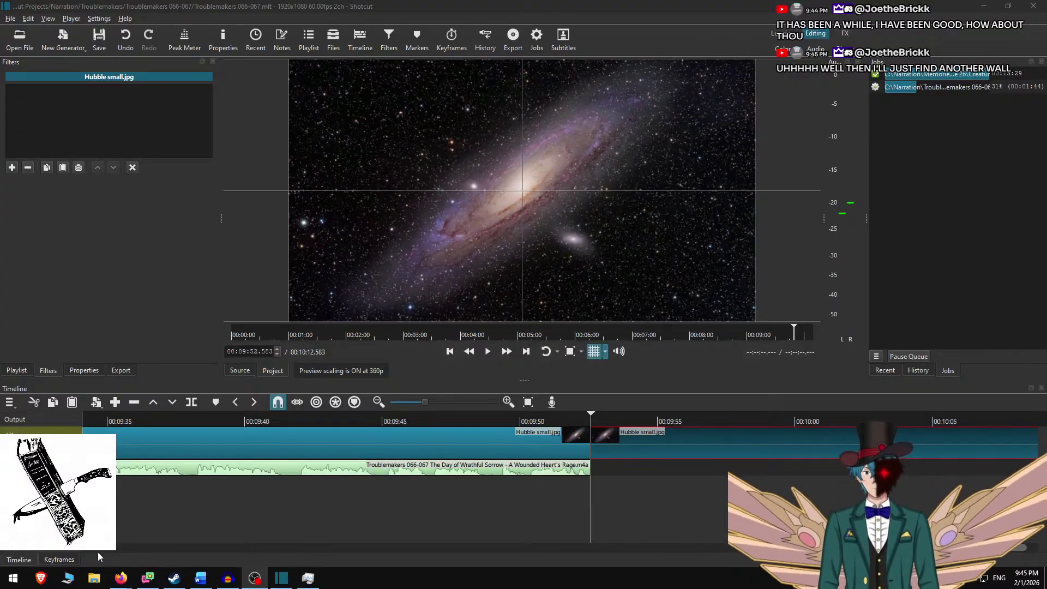
mouse_move(119, 585)
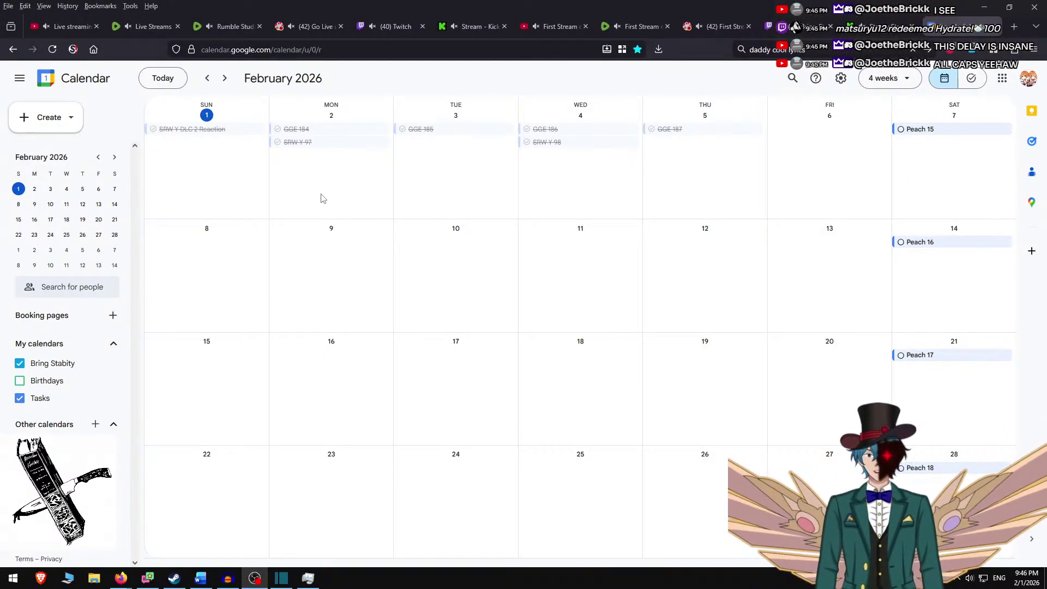
Add an all-day event titled "Creature 26" on Monday, February 2.
right_click(346, 190)
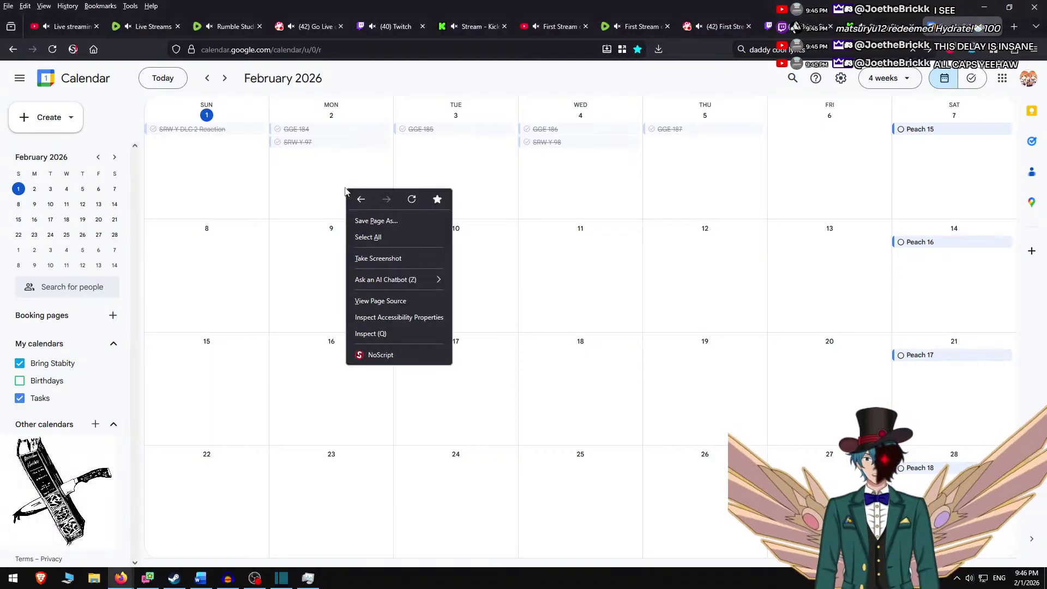
click(325, 192)
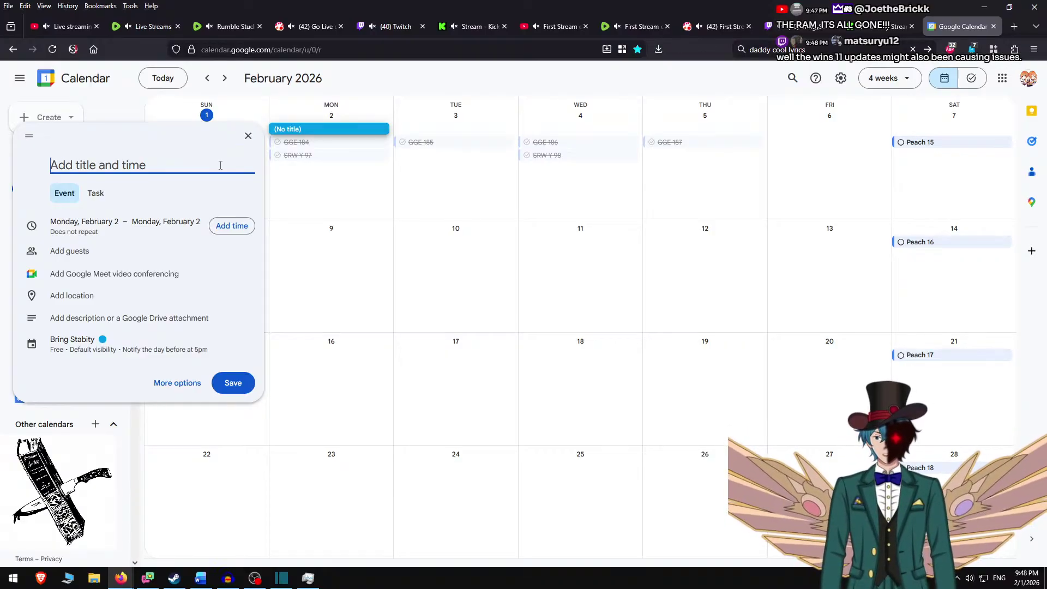
scroll(398, 213, up, 1)
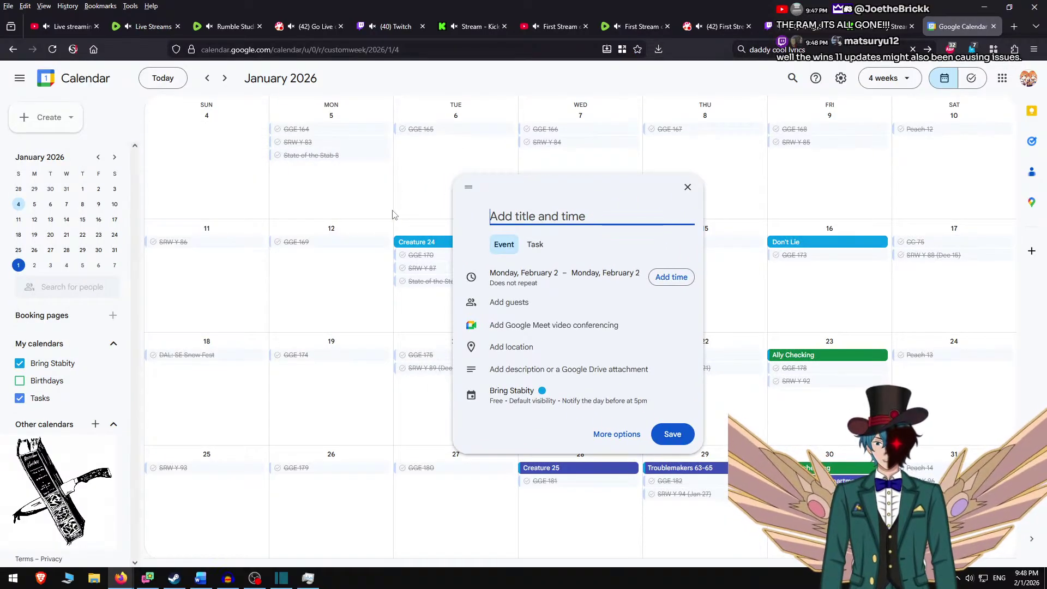
scroll(273, 248, down, 1)
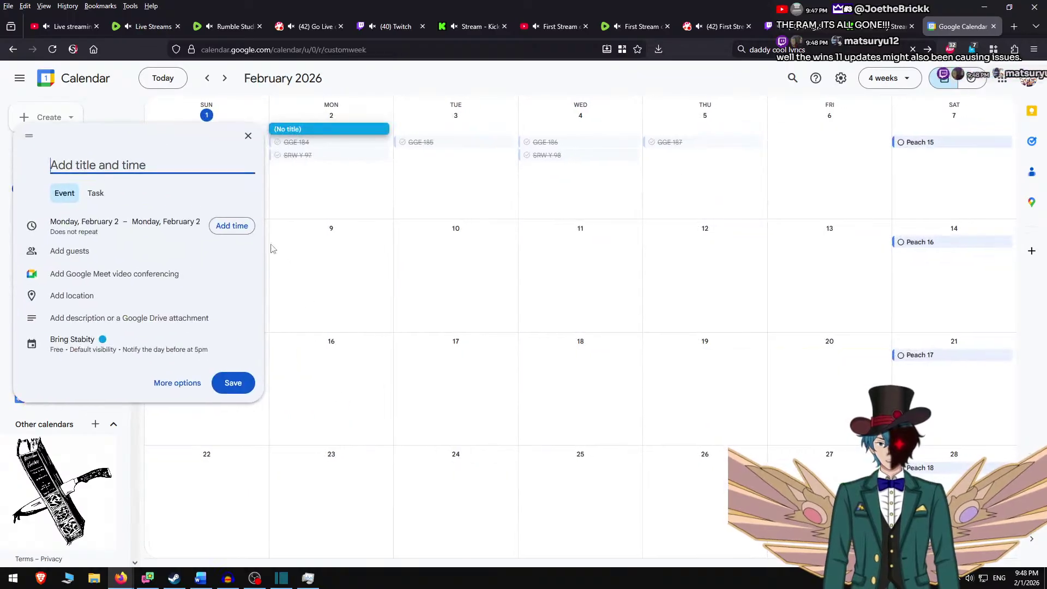
text(C)
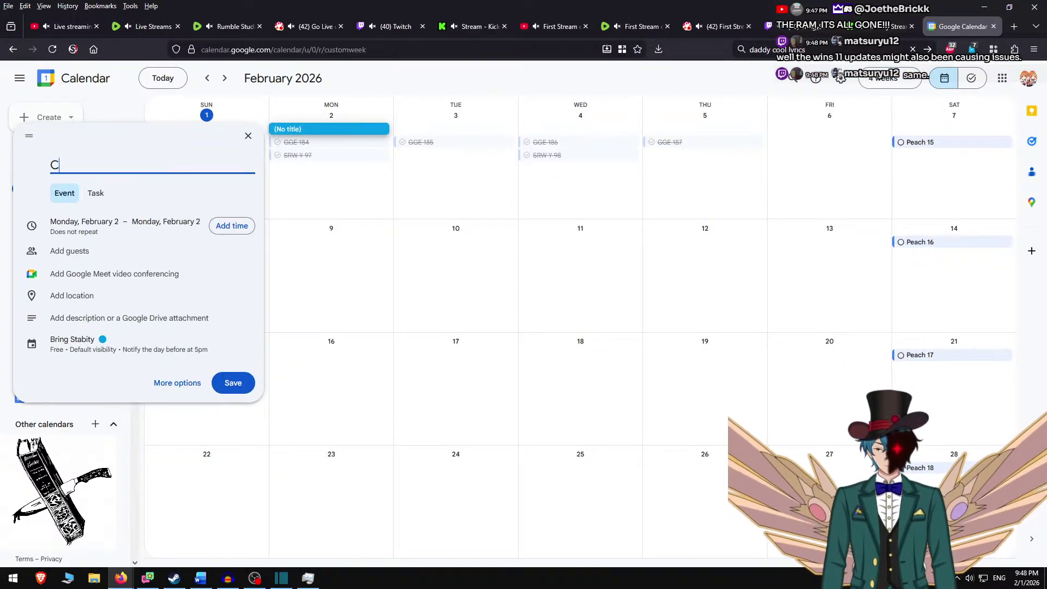
text(reature 26)
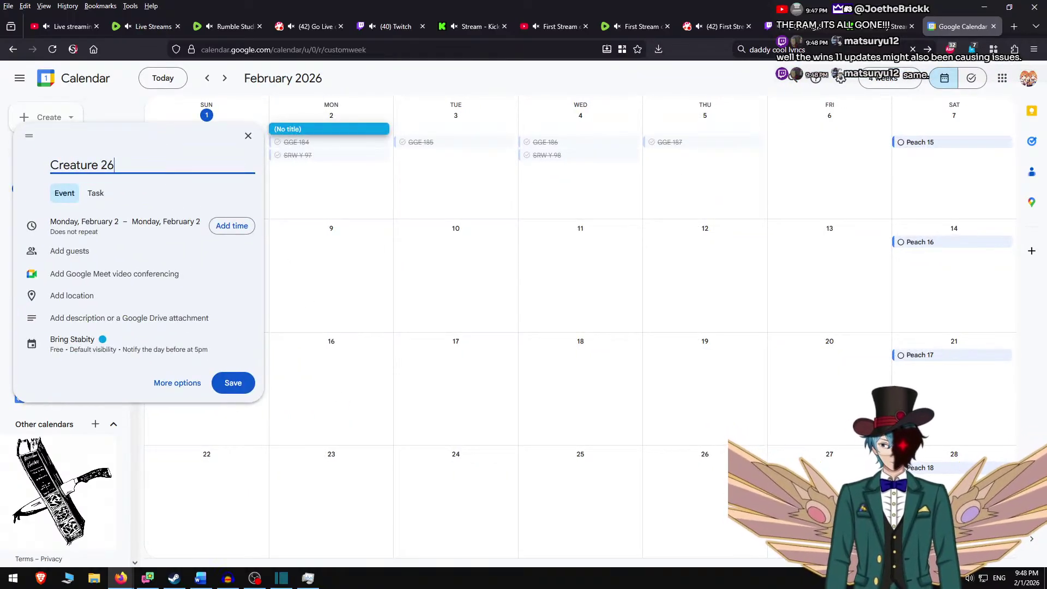
click(233, 382)
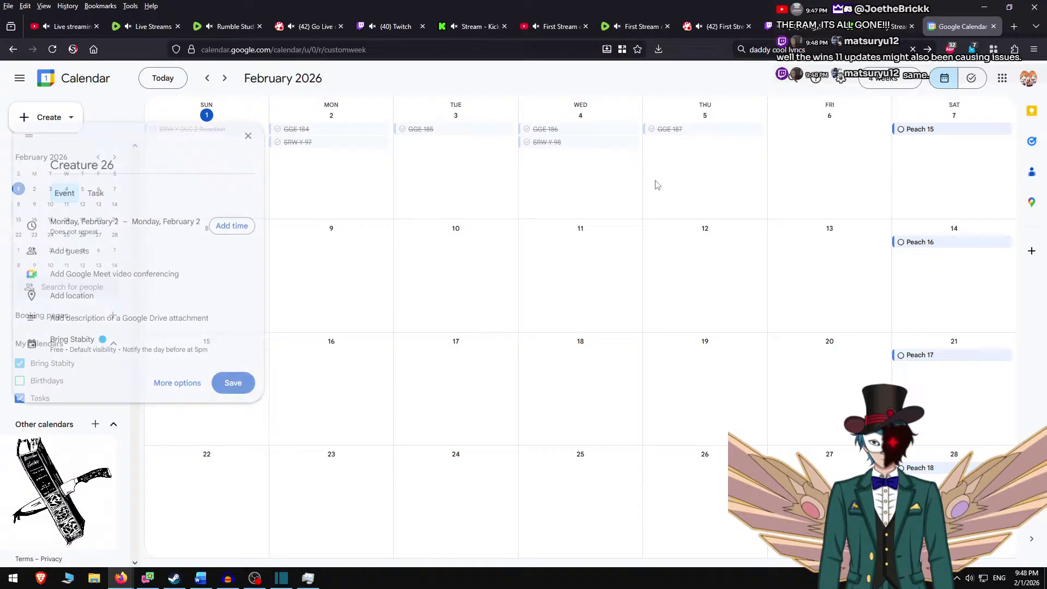
Add an all-day event titled "Troublemakers 66-67" on Wednesday, February 4.
click(565, 174)
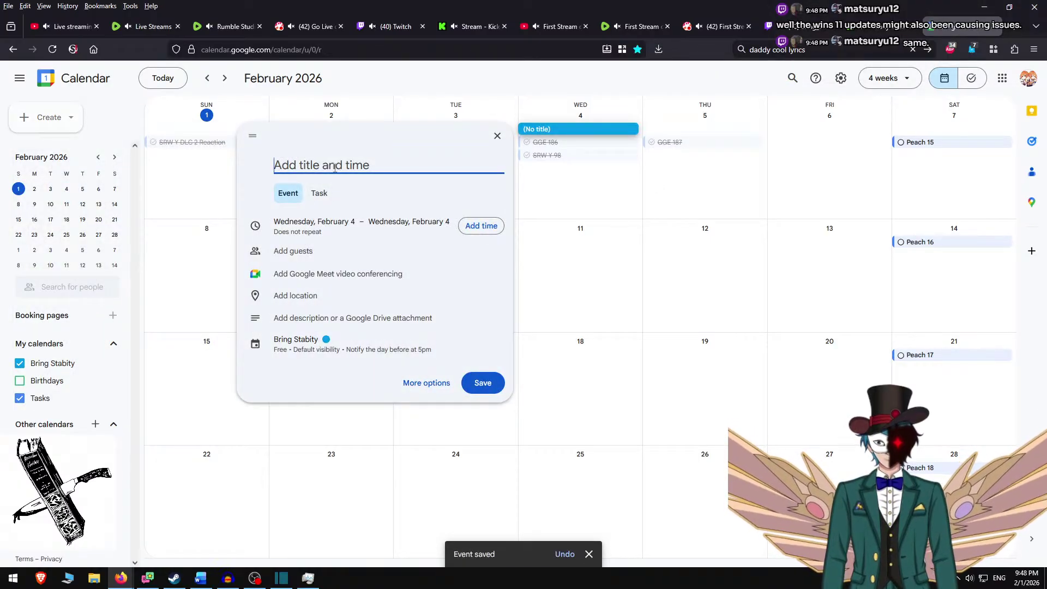
text(Troublemaker)
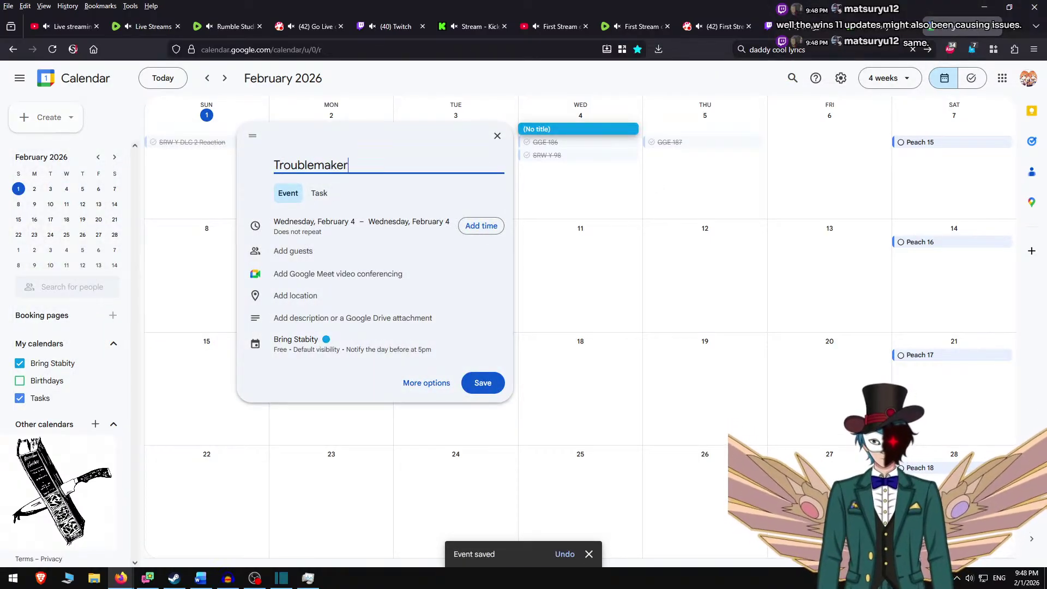
text(s 66-67)
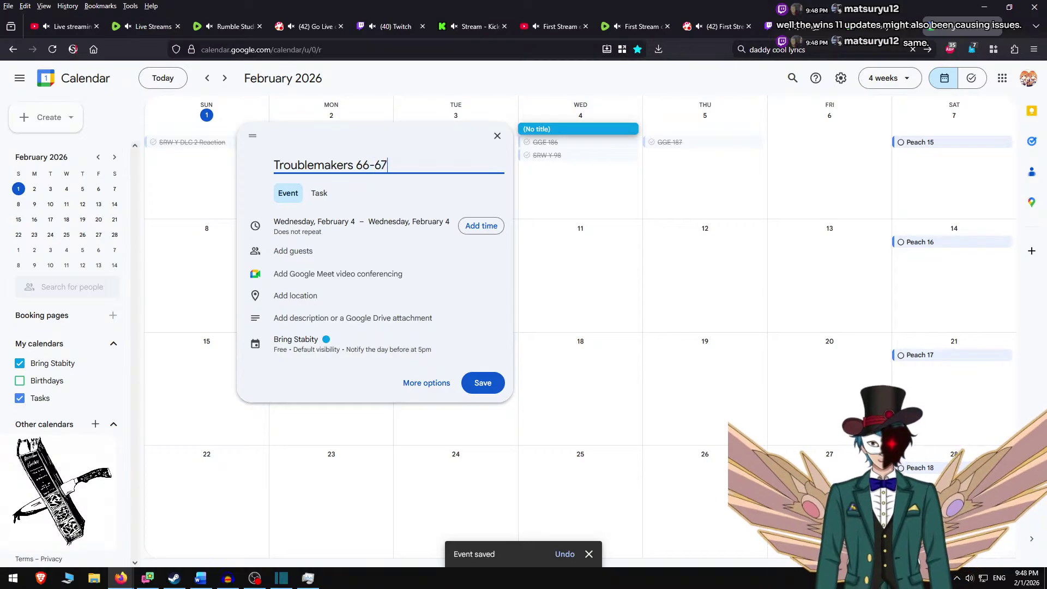
key(Return)
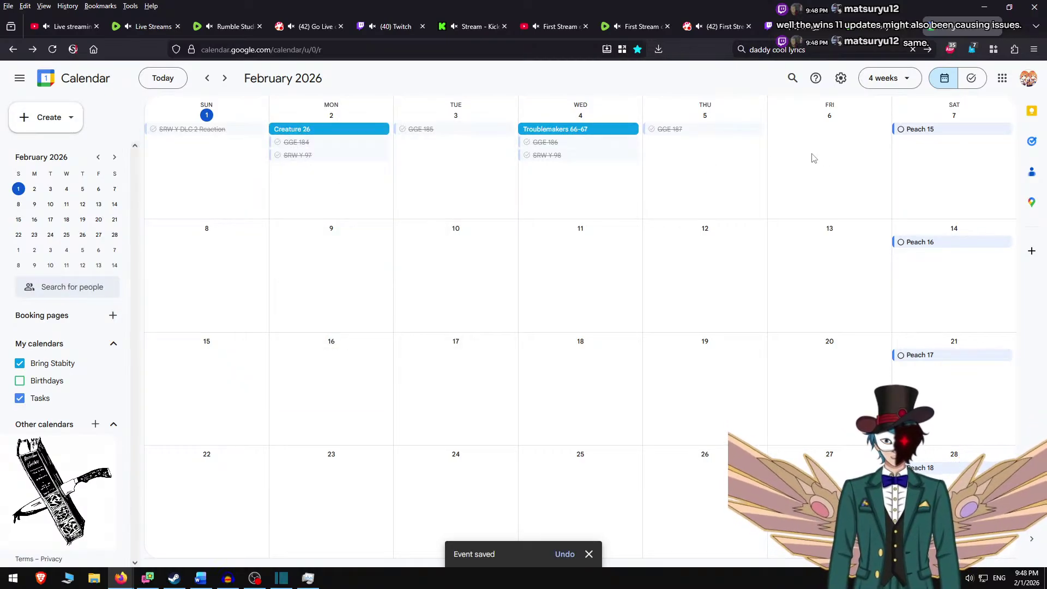
Add a yellow all-day event titled "A Brief Update on Human Weapons and Civilians" on Friday, February 6.
click(815, 159)
click(600, 343)
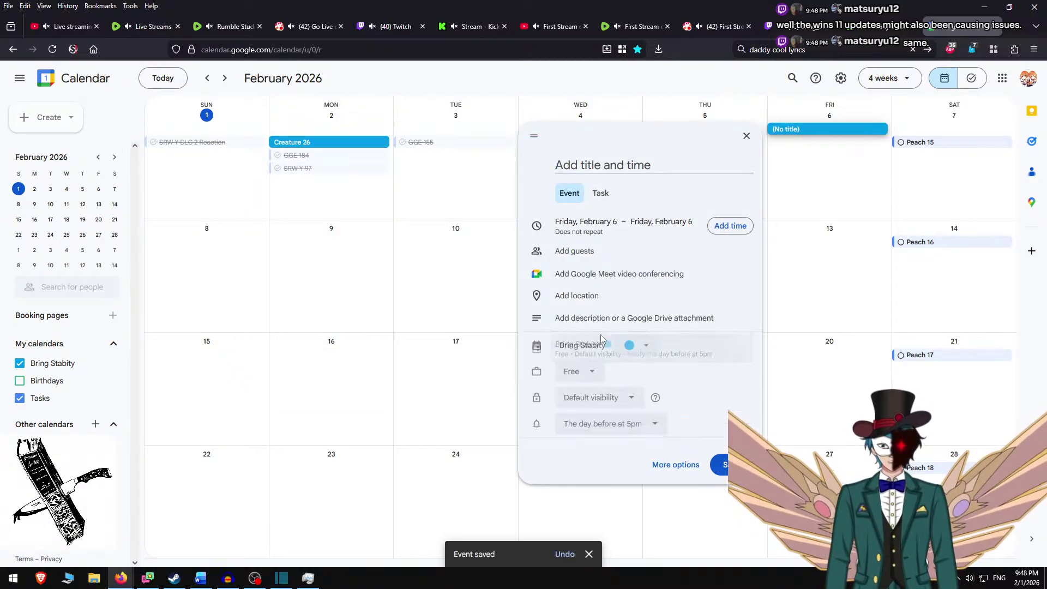
click(630, 350)
click(638, 360)
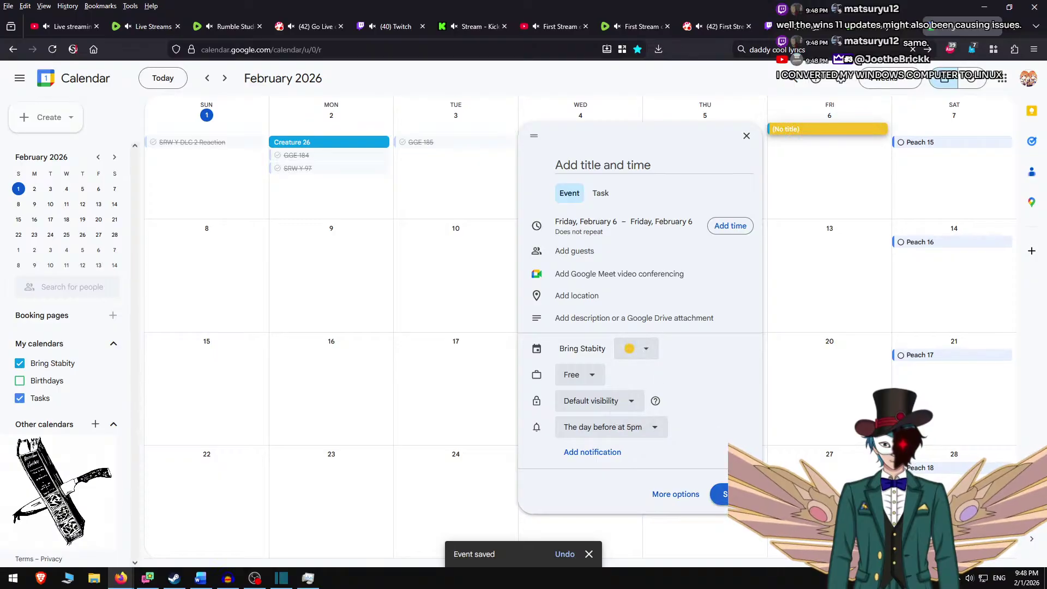
click(609, 159)
text(A)
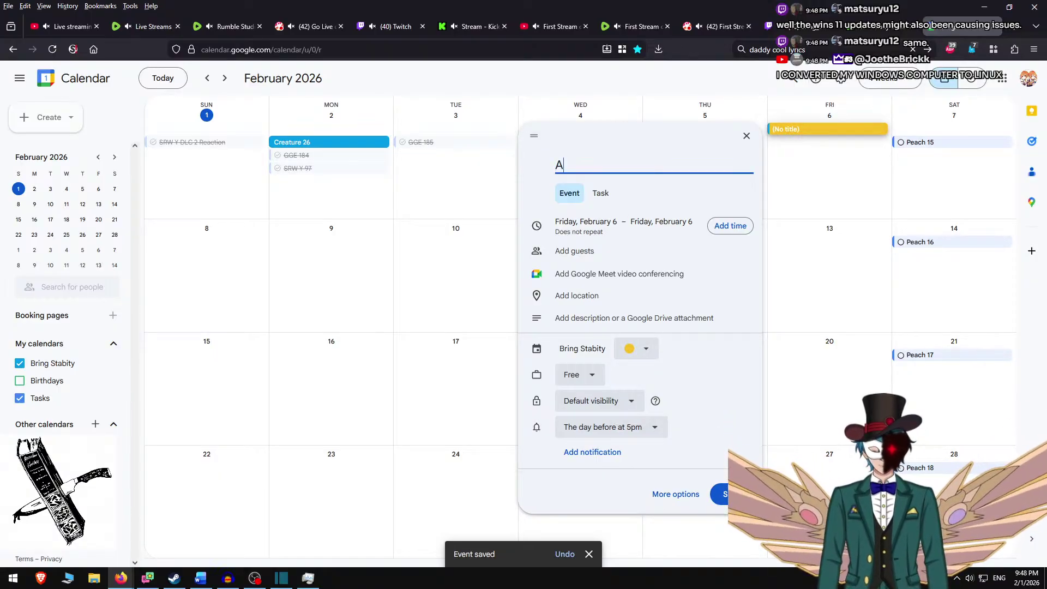
text( Brief)
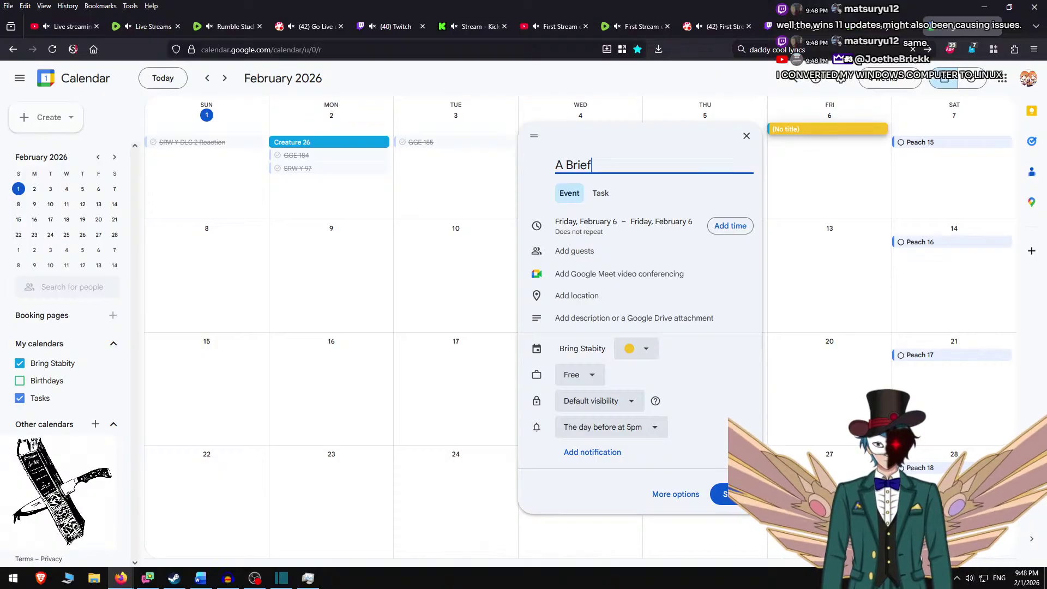
text( Update on Hu)
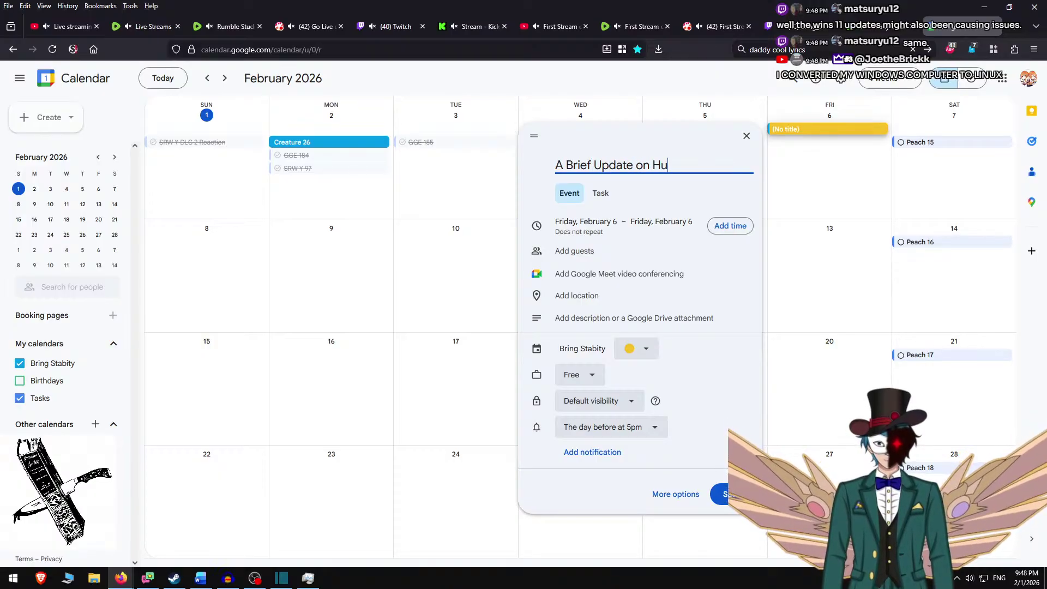
text(man Wea)
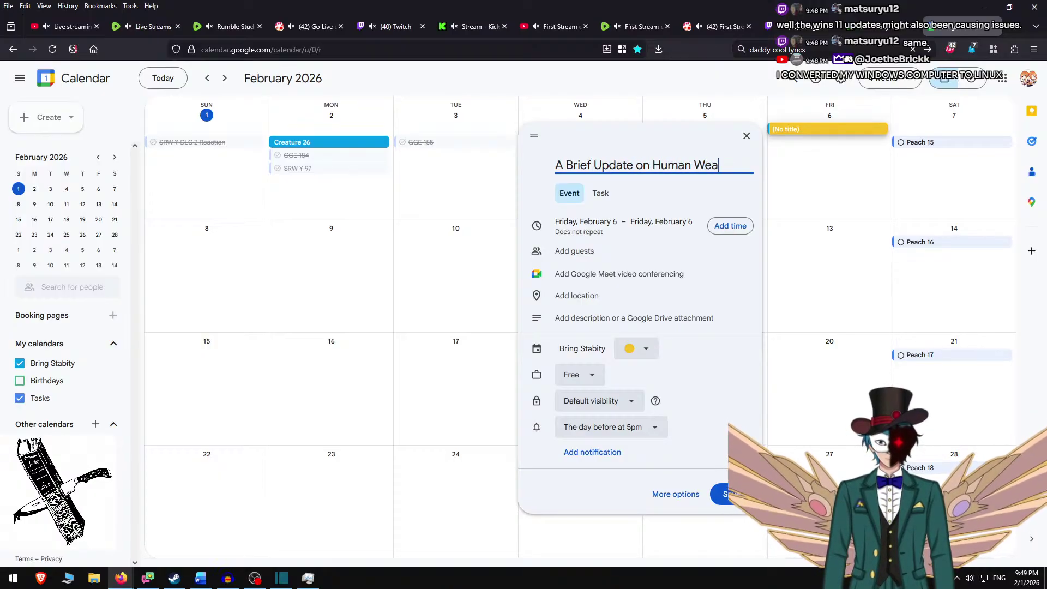
text(pons and Civilians)
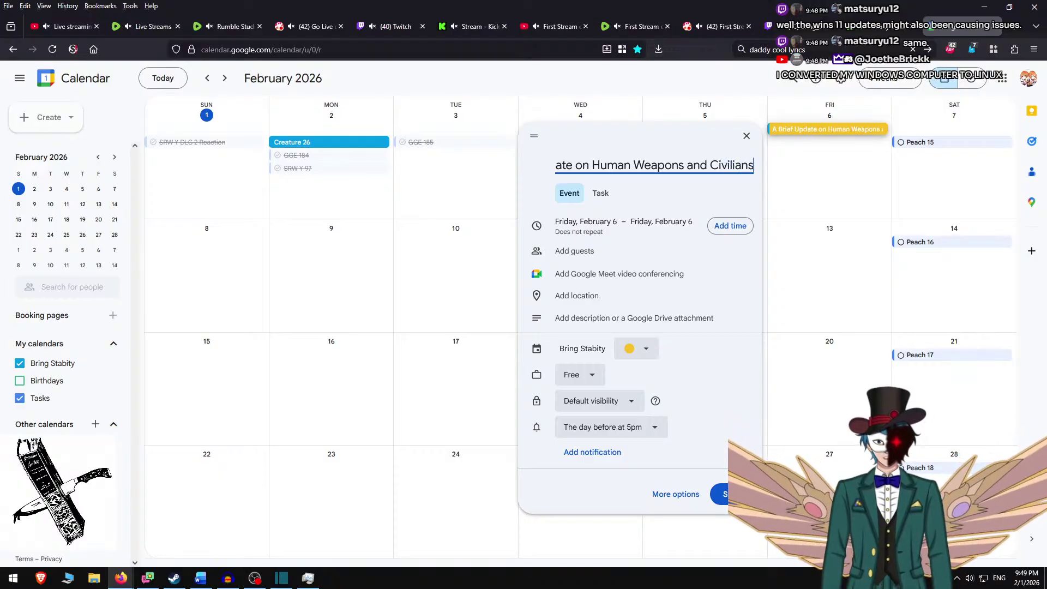
key(Return)
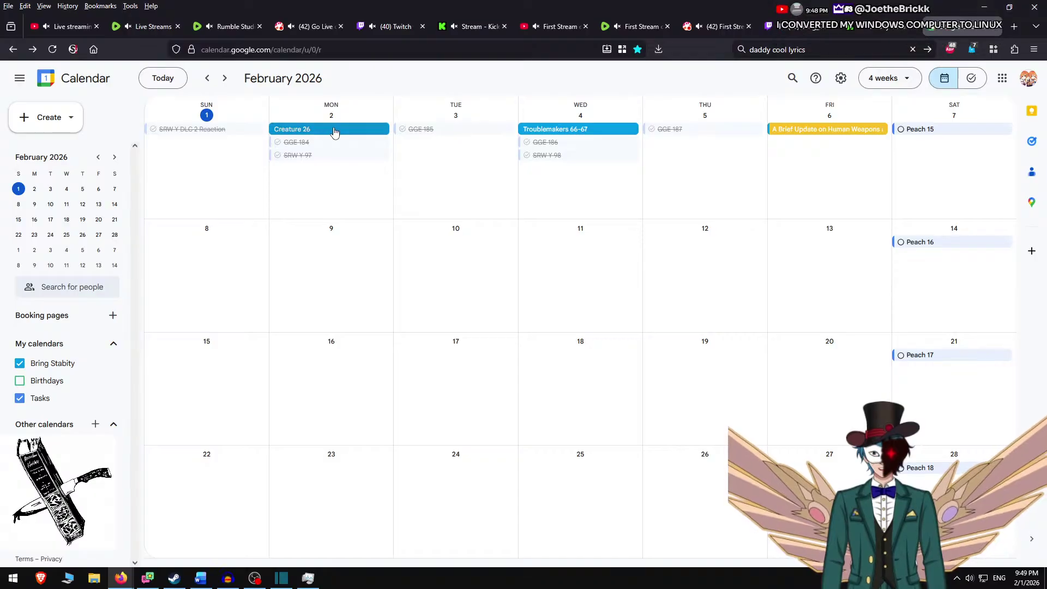
Review the January 2026 calendar entries against the scheduled February 2026 events.
key(k)
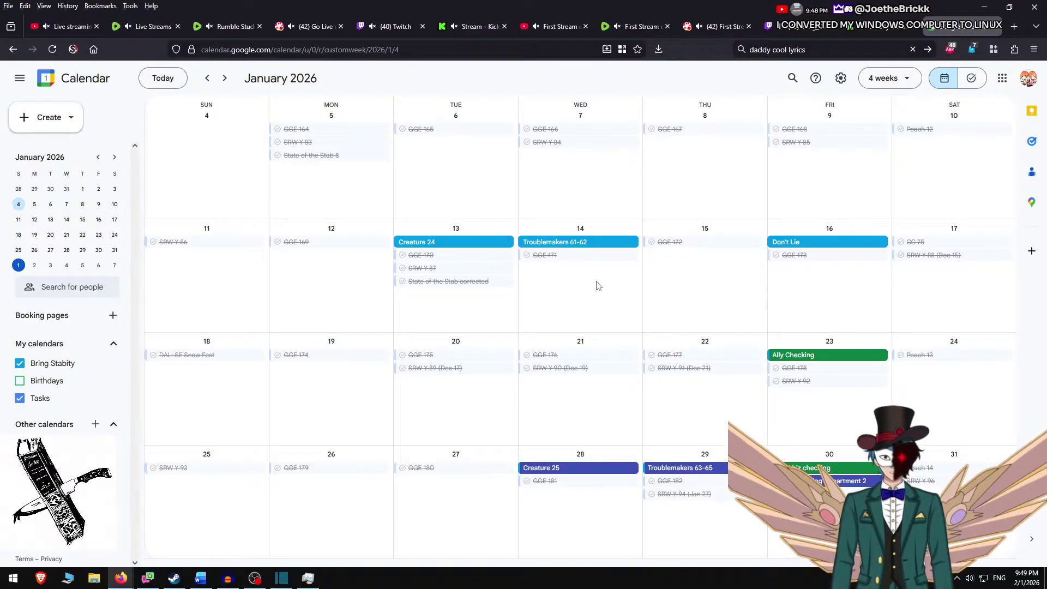
key(j)
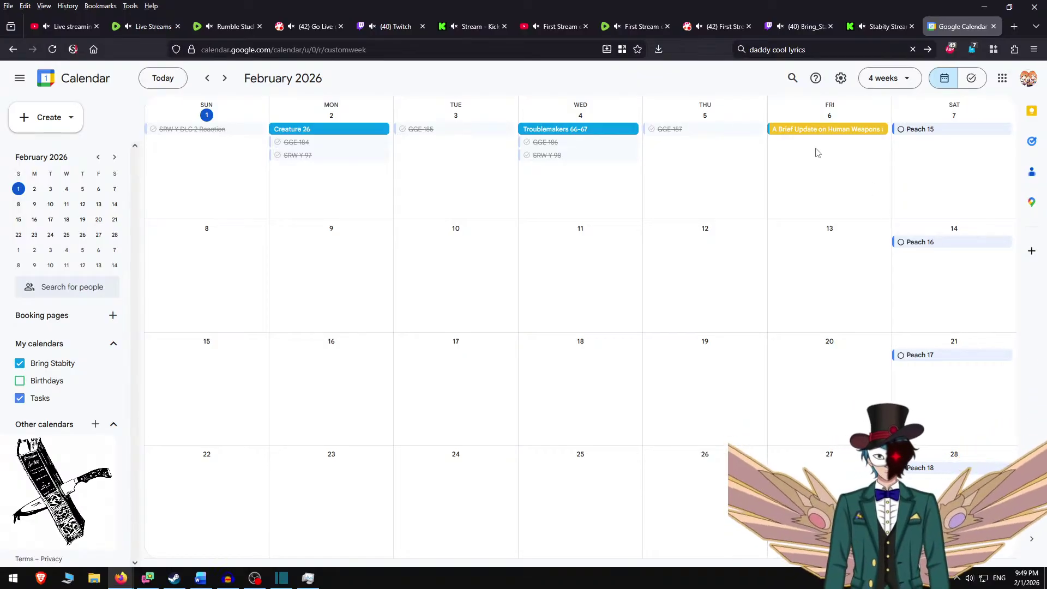
scroll(807, 233, up, 1)
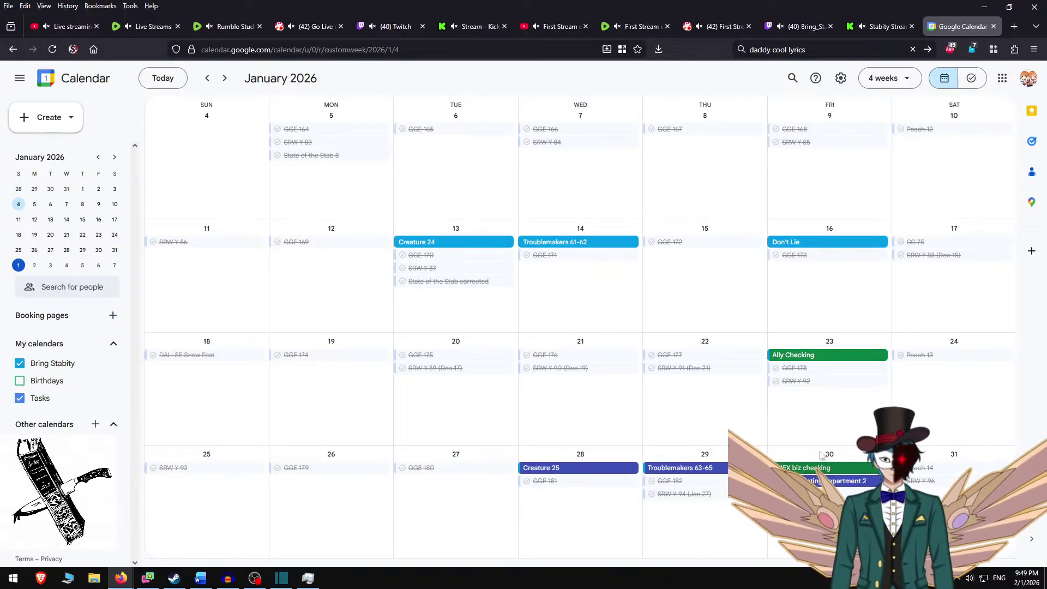
scroll(851, 229, down, 1)
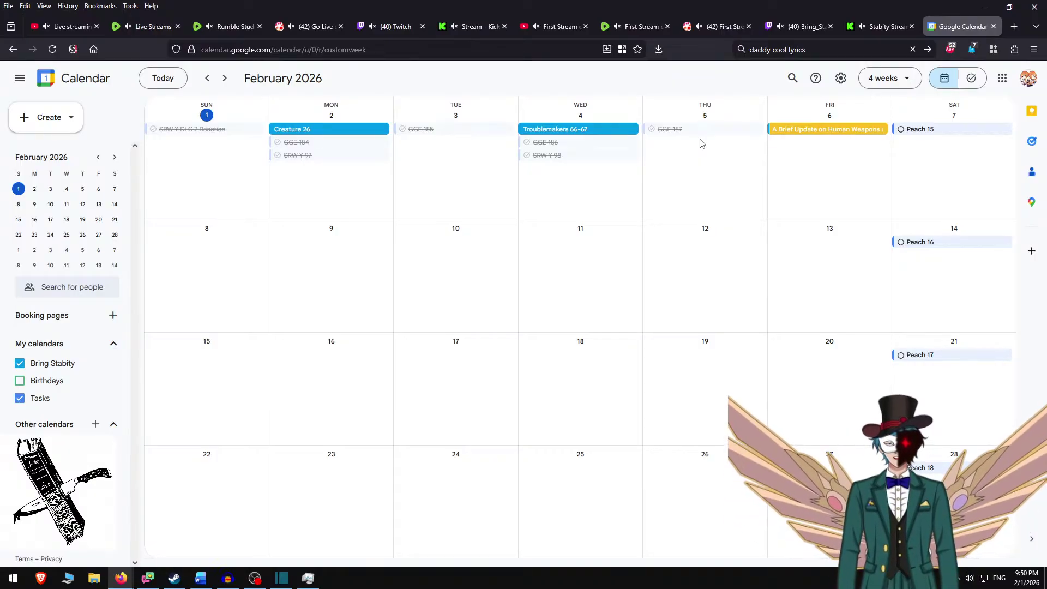
key(k)
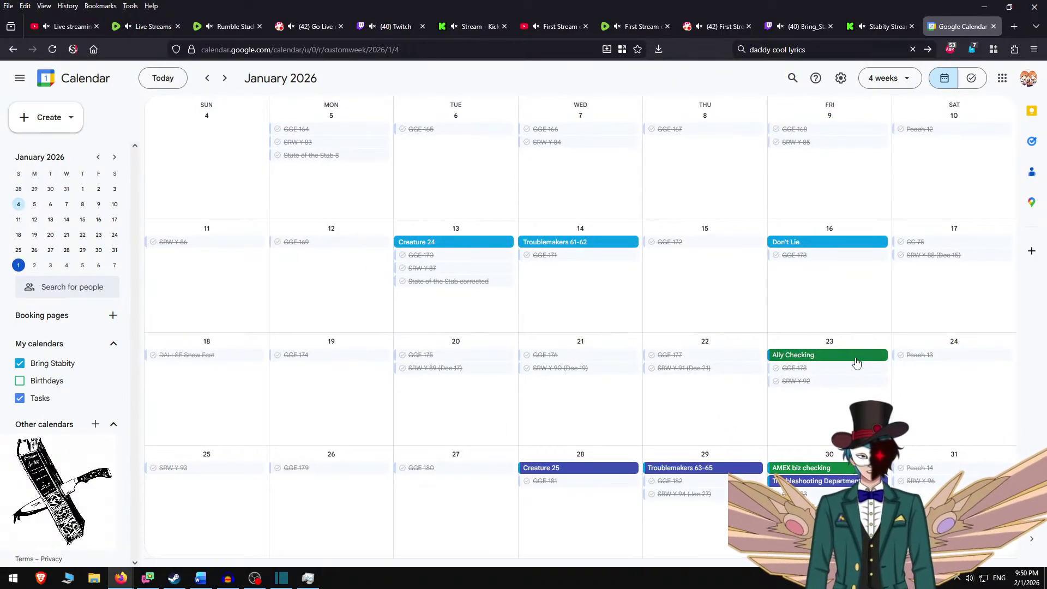
key(t)
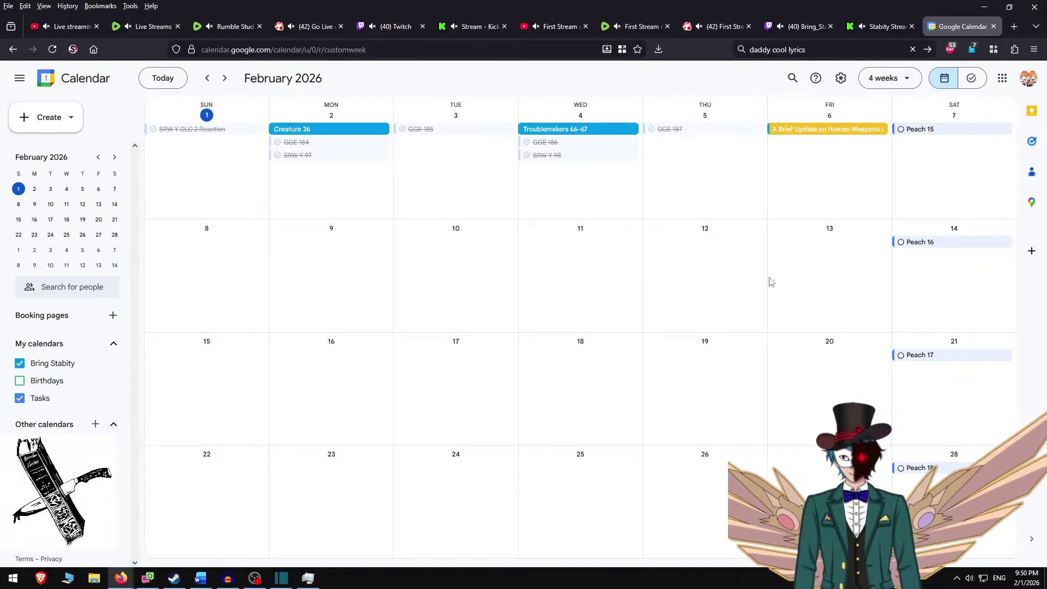
key(k)
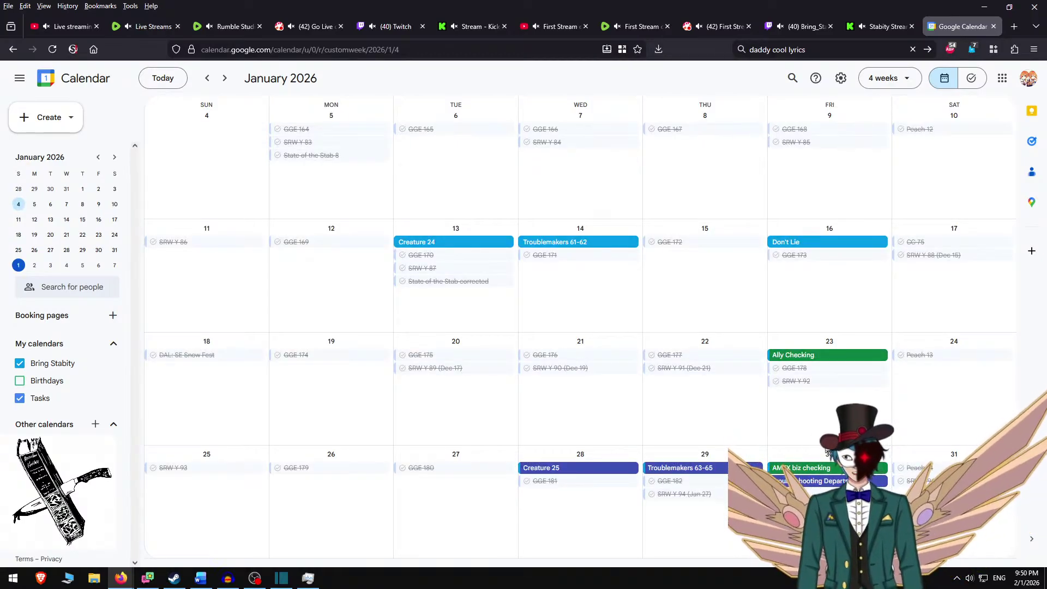
key(t)
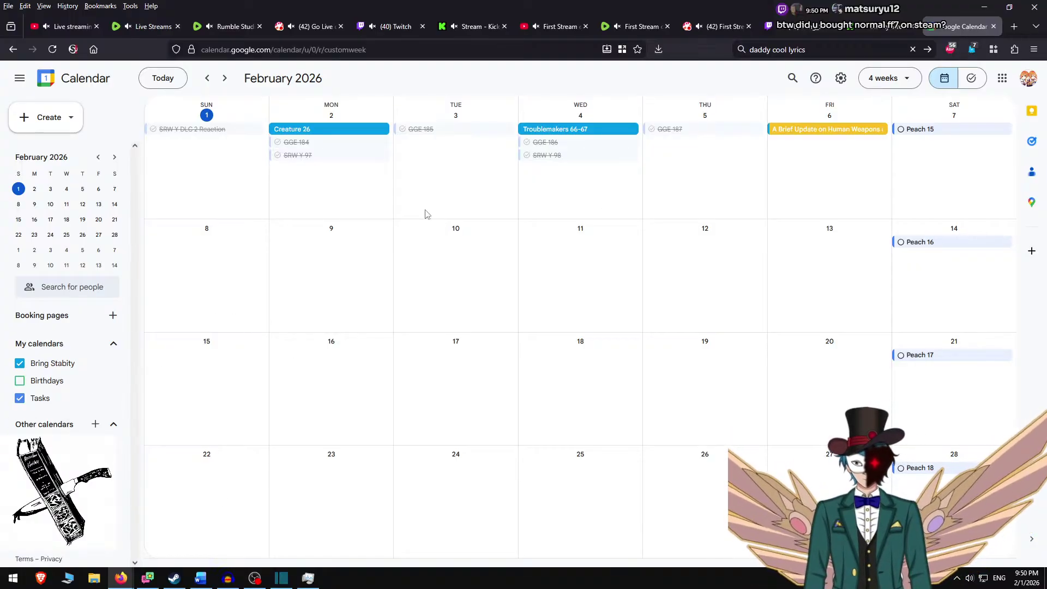
Switch to Shotcut, start a new project, and set its projects folder to Narration\Quasar_Ironfist.
click(985, 8)
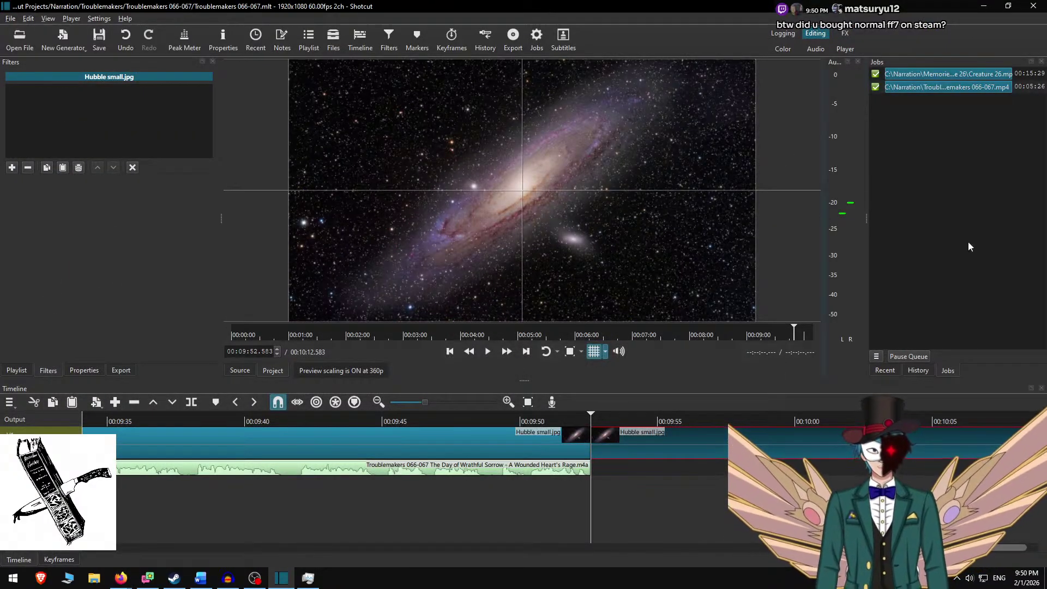
key(ctrl+n)
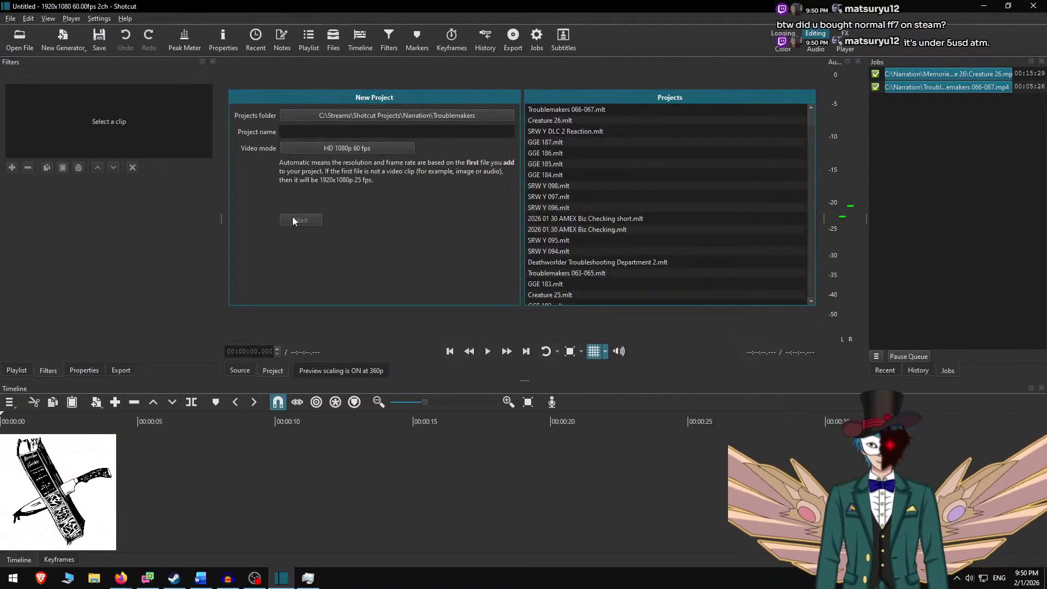
click(414, 113)
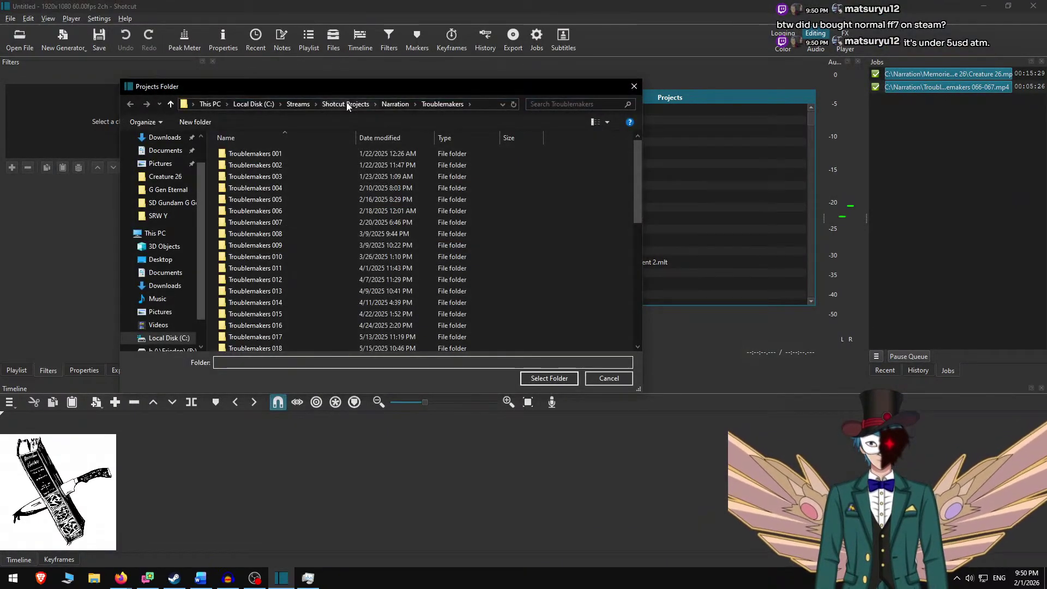
click(395, 103)
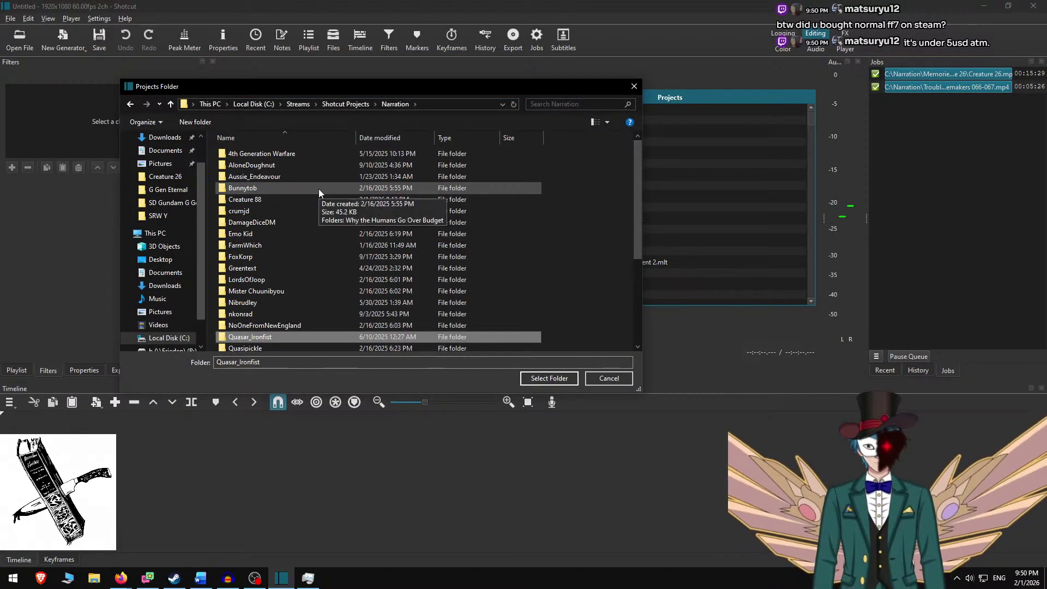
key(Return)
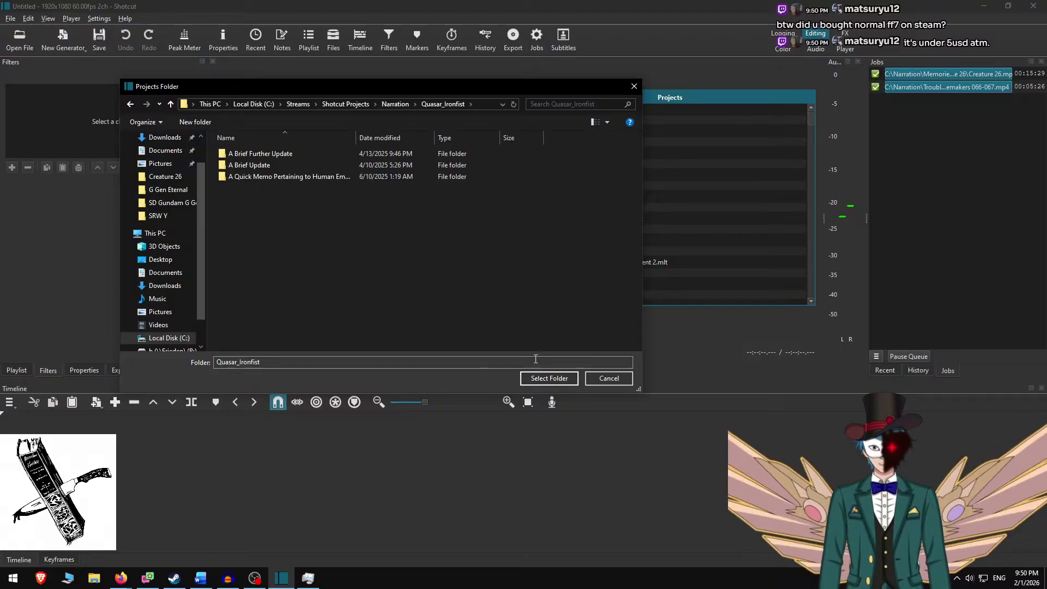
click(550, 378)
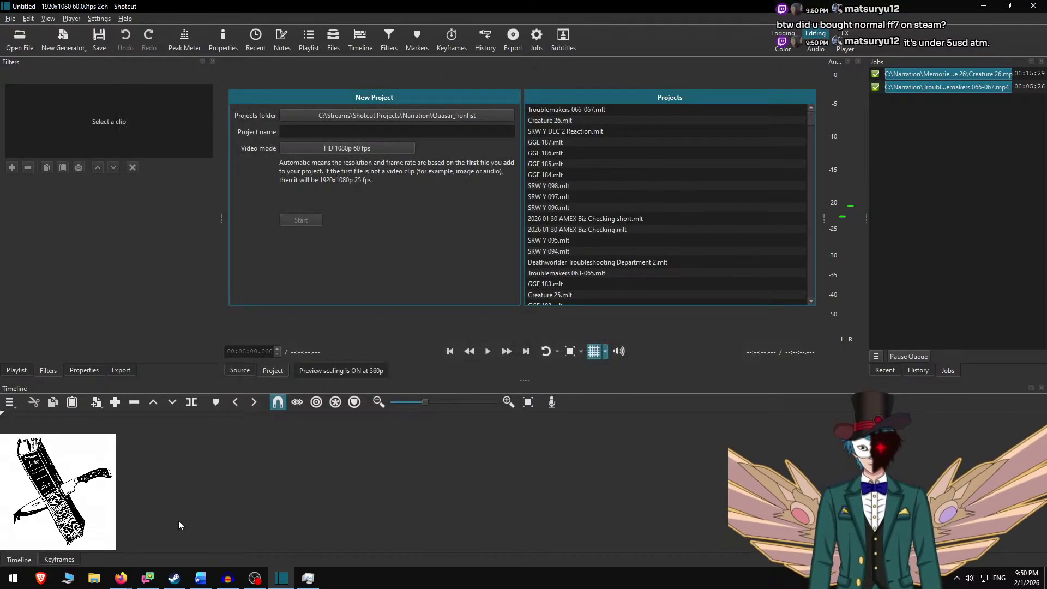
Check the story title in the Word document and create the project as "A Brief Looks at Human Weapons and Civilians".
click(200, 579)
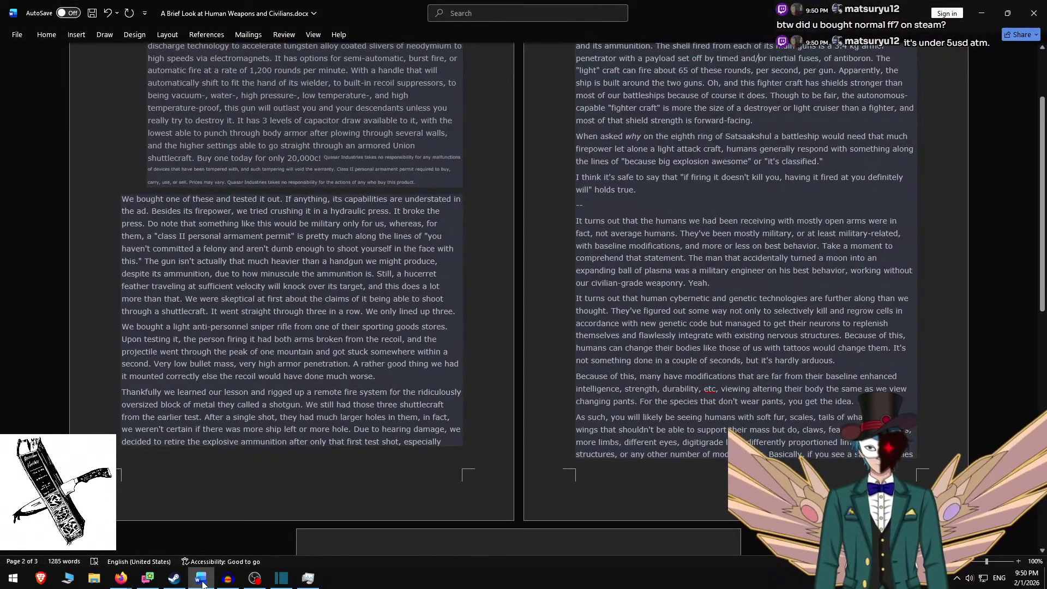
click(201, 580)
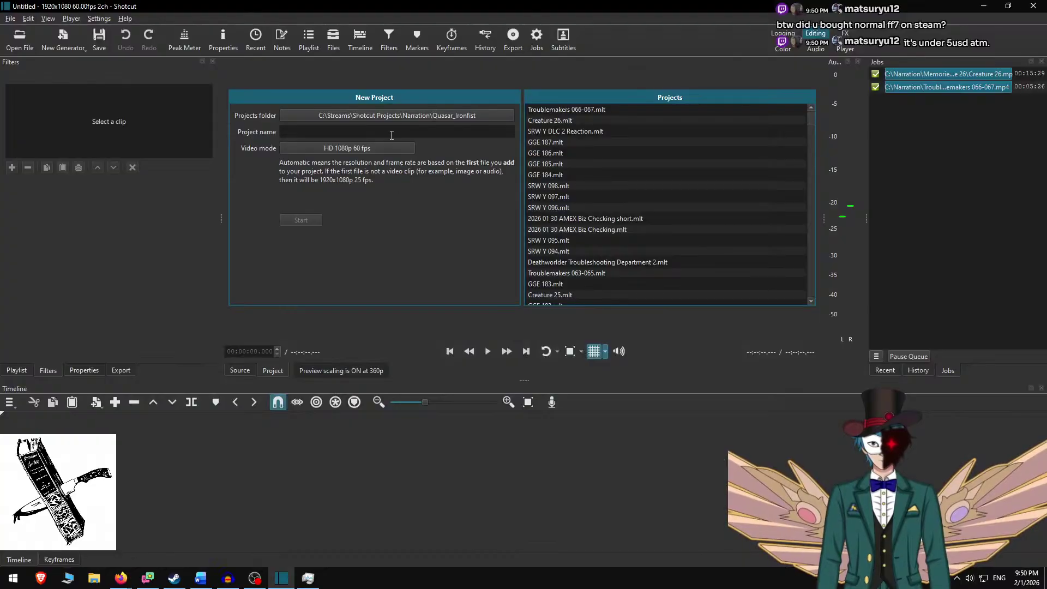
text(A Brie)
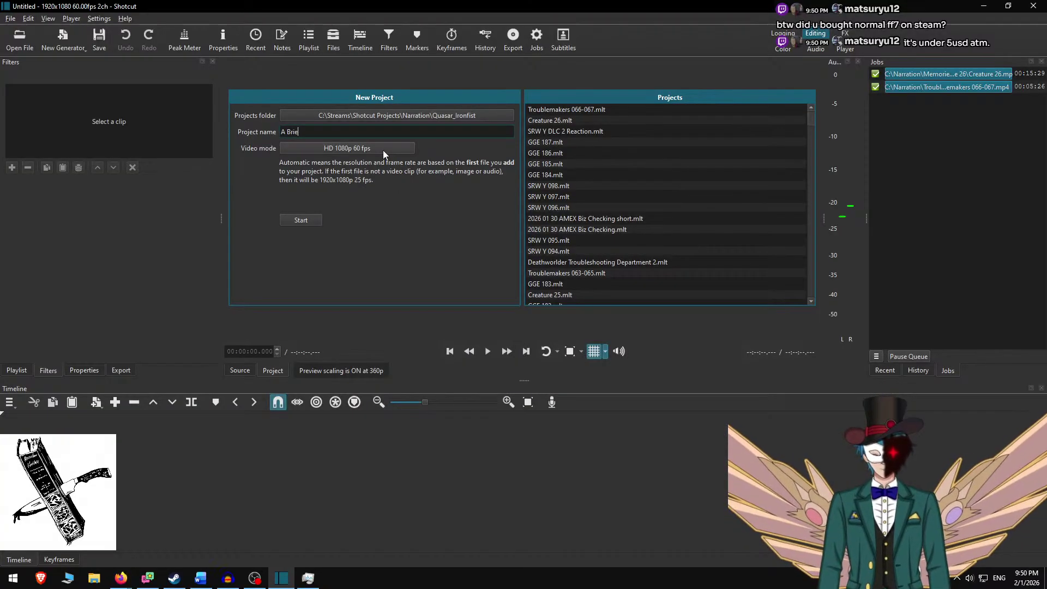
text(f Looks )
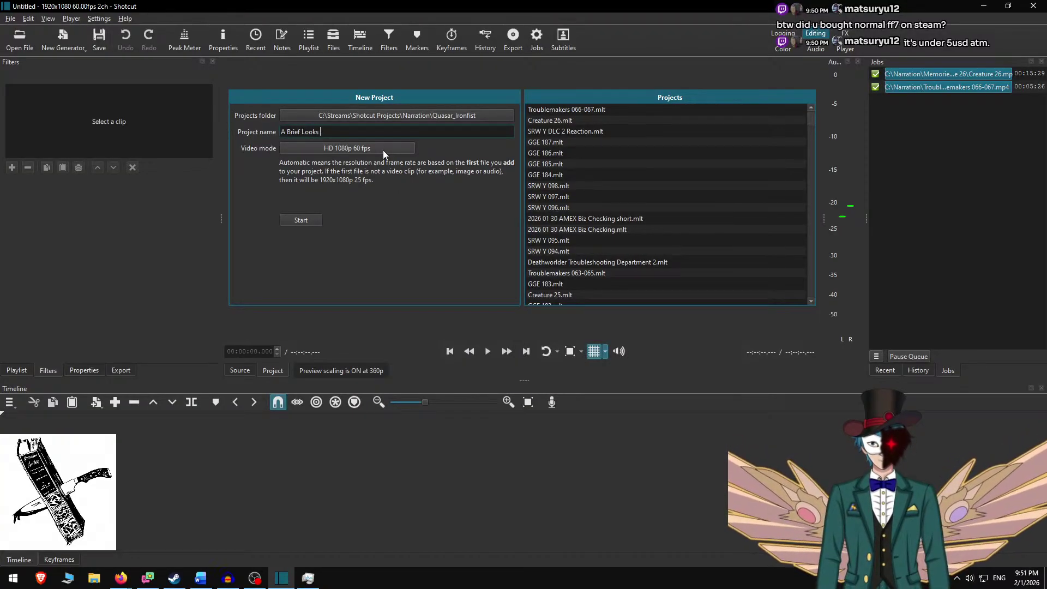
text(at Human Weapons and Civilians)
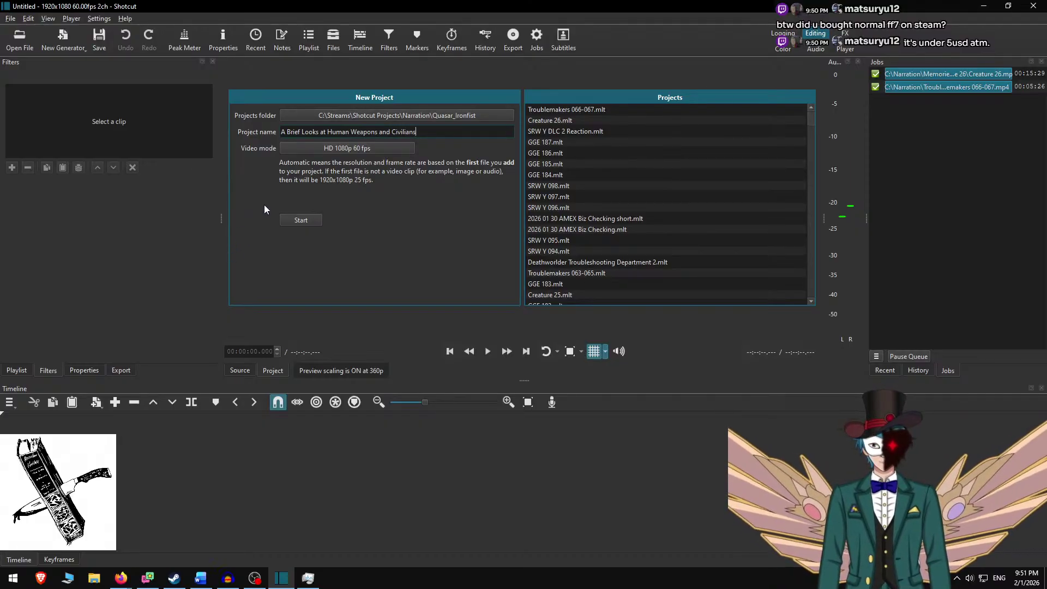
click(302, 220)
Open Hubble small.jpg and place it at the start of a new video track.
key(ctrl+o)
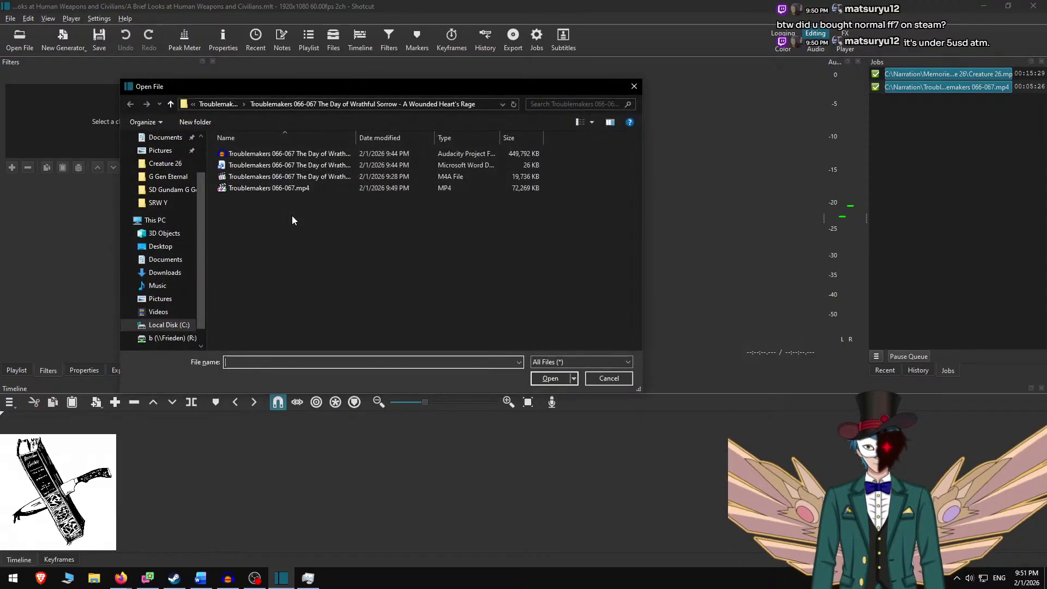
text(hu)
key(Down)
key(Return)
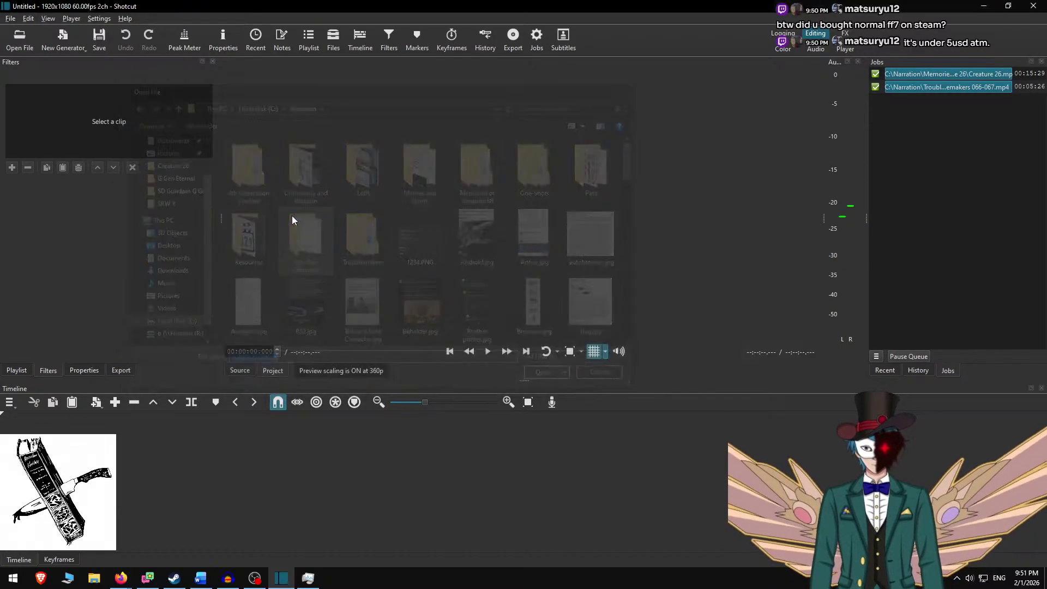
drag(313, 73, 384, 515)
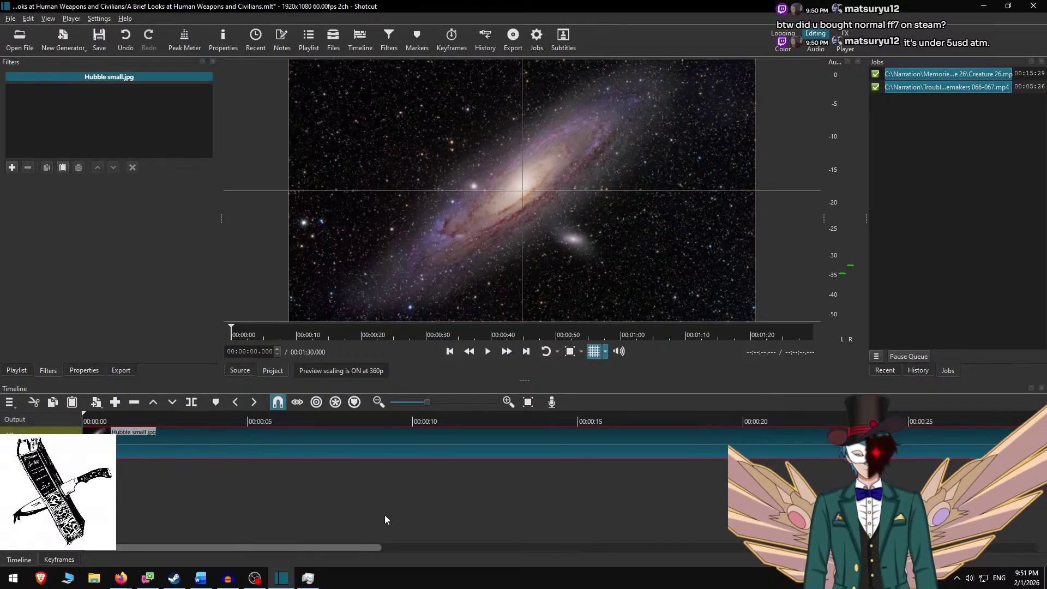
Browse for media in the One-Shots\Quasar_Ironfist\A Brief Look at Human Weapons and Civilians folder.
key(ctrl+o)
text(one)
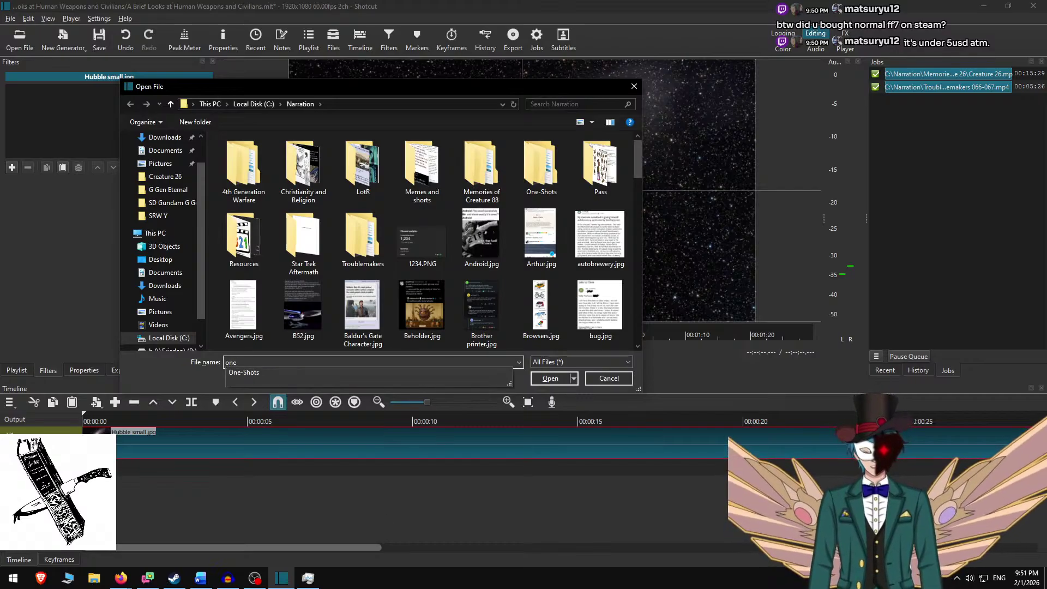
key(Down)
key(Return)
text(qu)
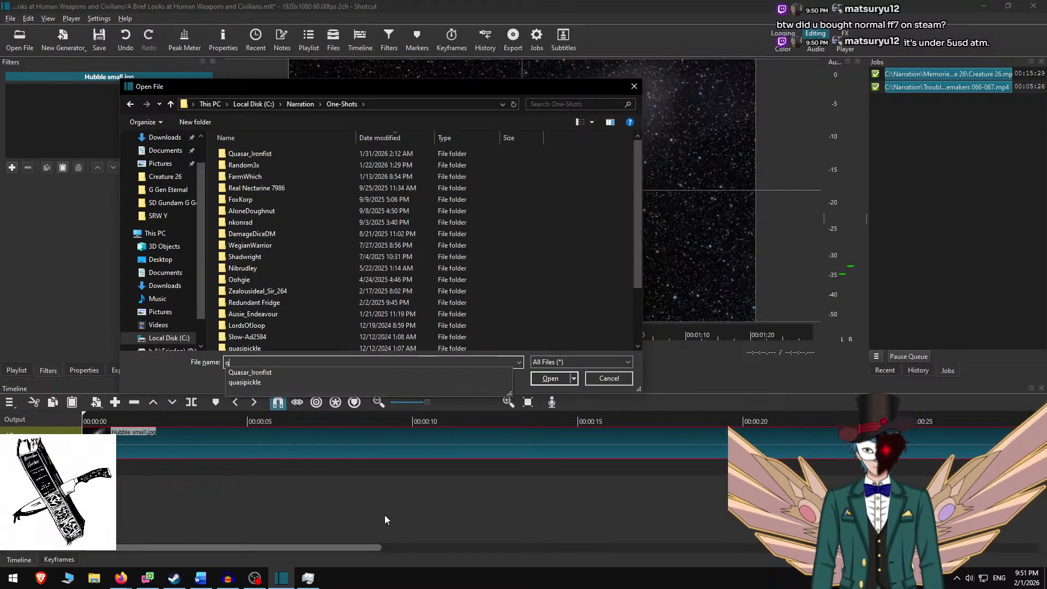
key(Down)
key(Return)
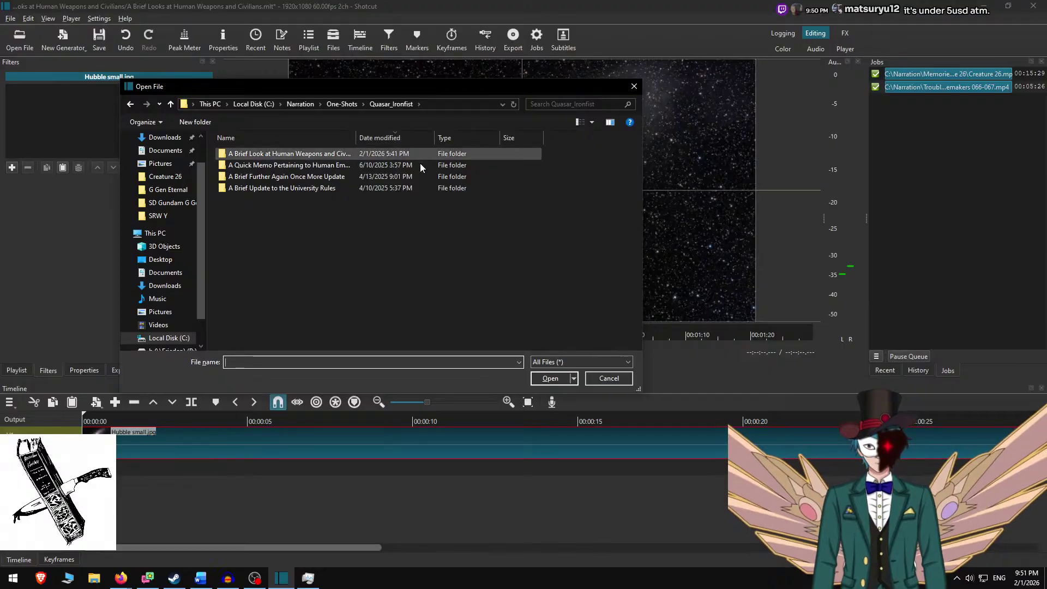
double_click(289, 167)
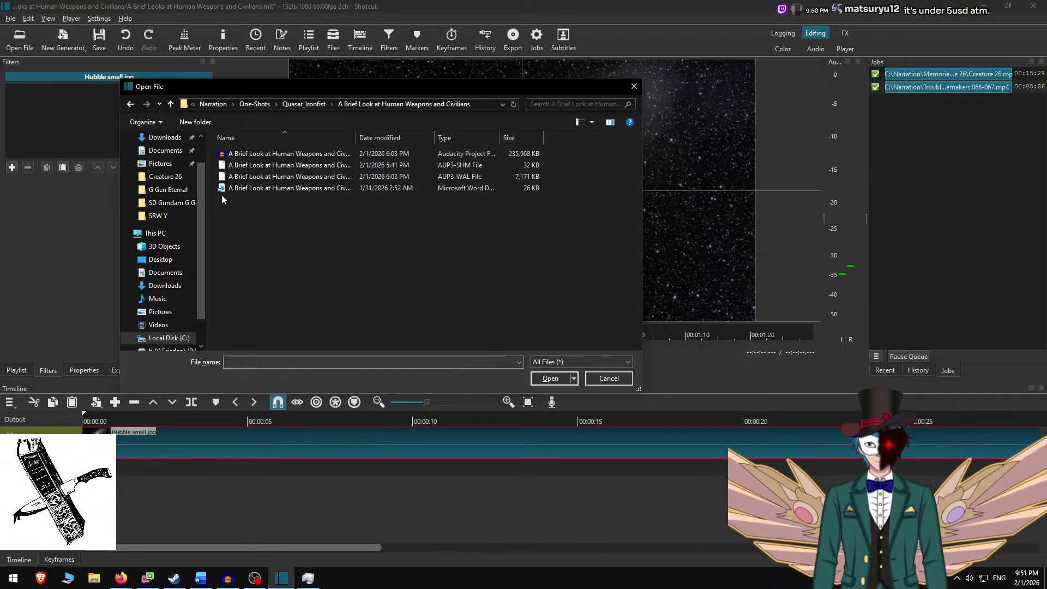
Export the narration from Audacity as an M4A with blank metadata tags and open that file in Shotcut.
click(228, 579)
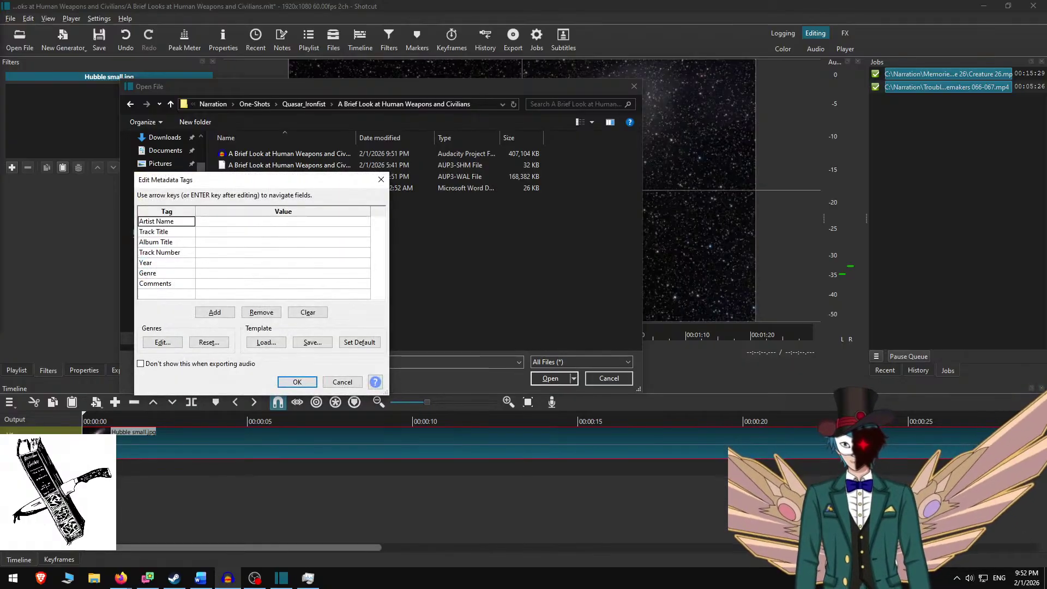
key(Return)
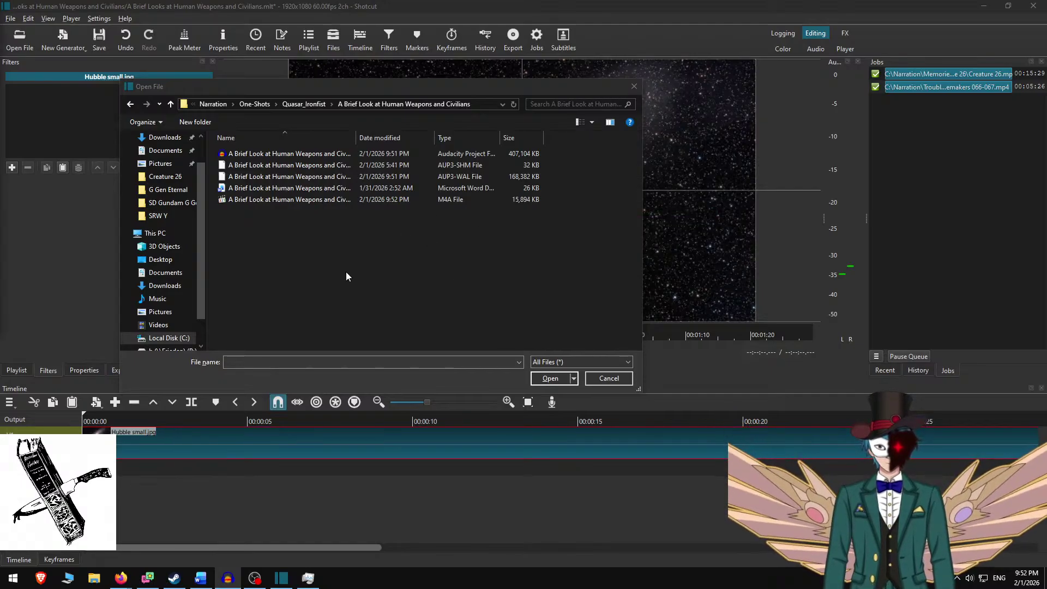
double_click(274, 199)
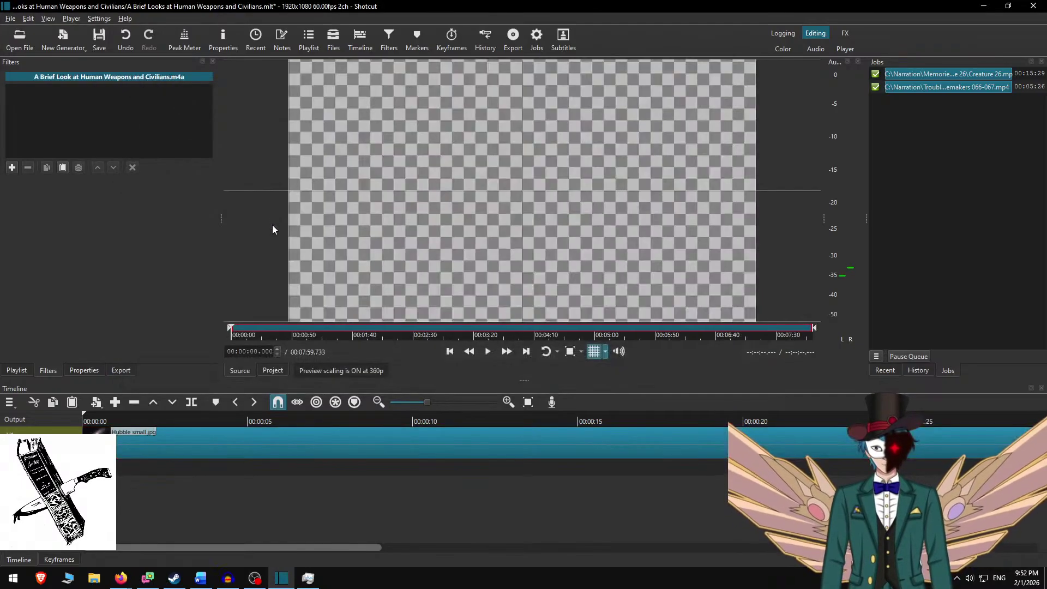
Place the narration audio on a track below the Hubble image and ripple delete the gap before it.
drag(440, 322, 452, 472)
right_click(424, 470)
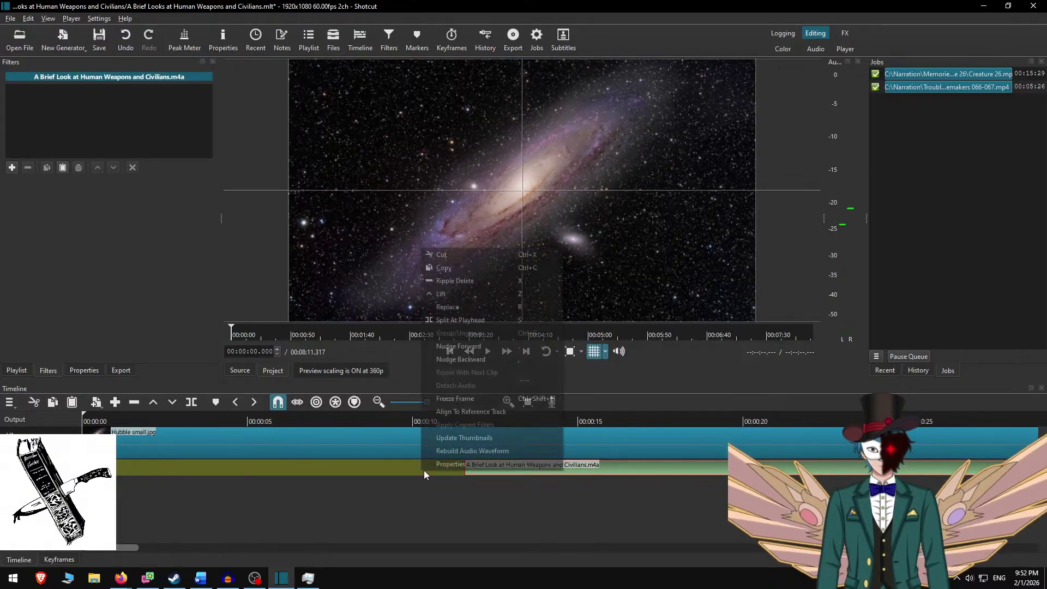
click(472, 279)
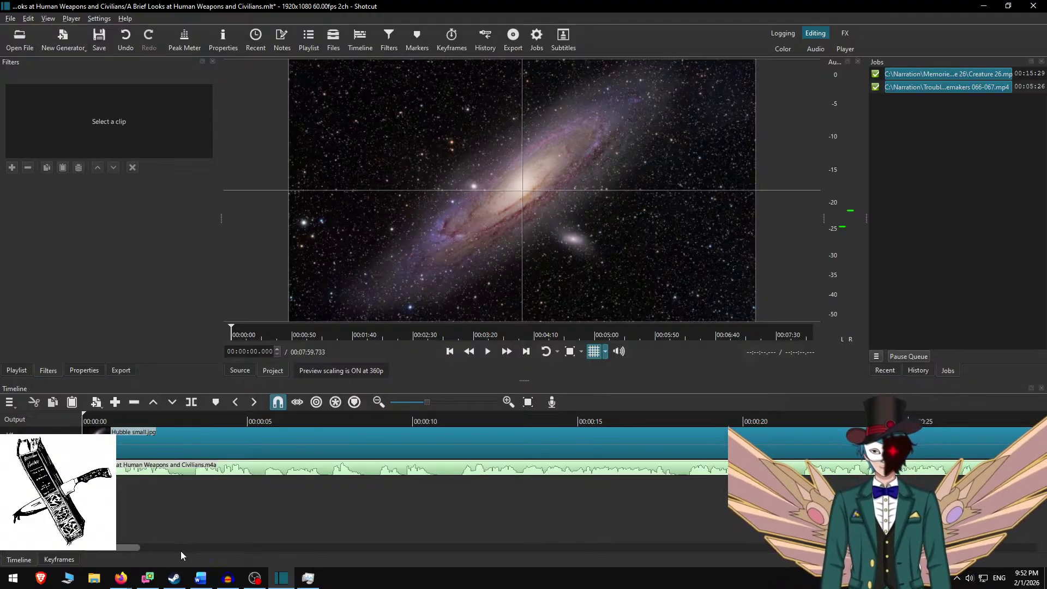
Save and close the human weapons and civilians project and reopen it from the recent projects.
mouse_move(179, 578)
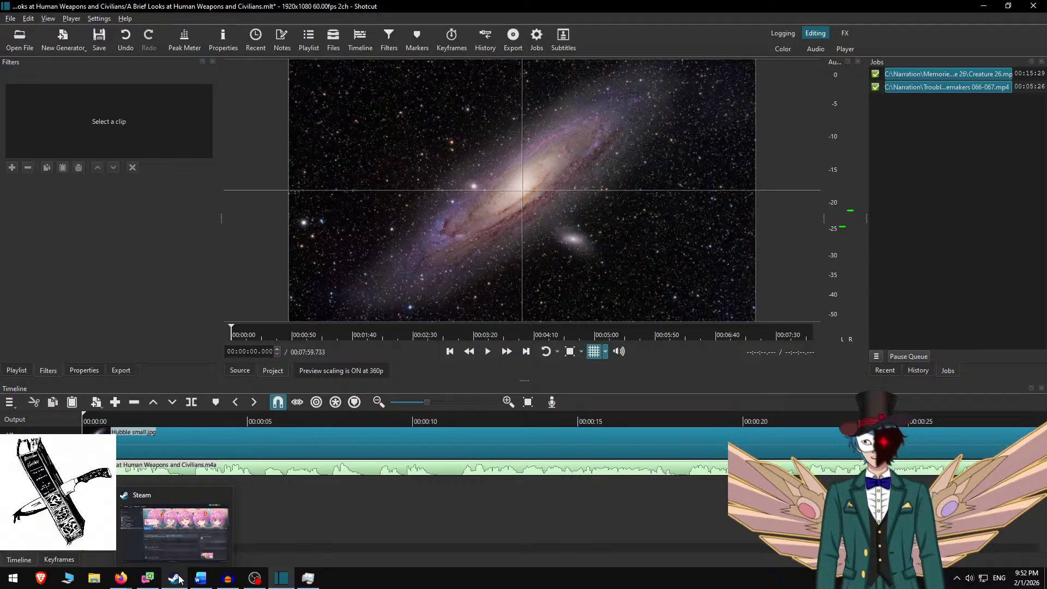
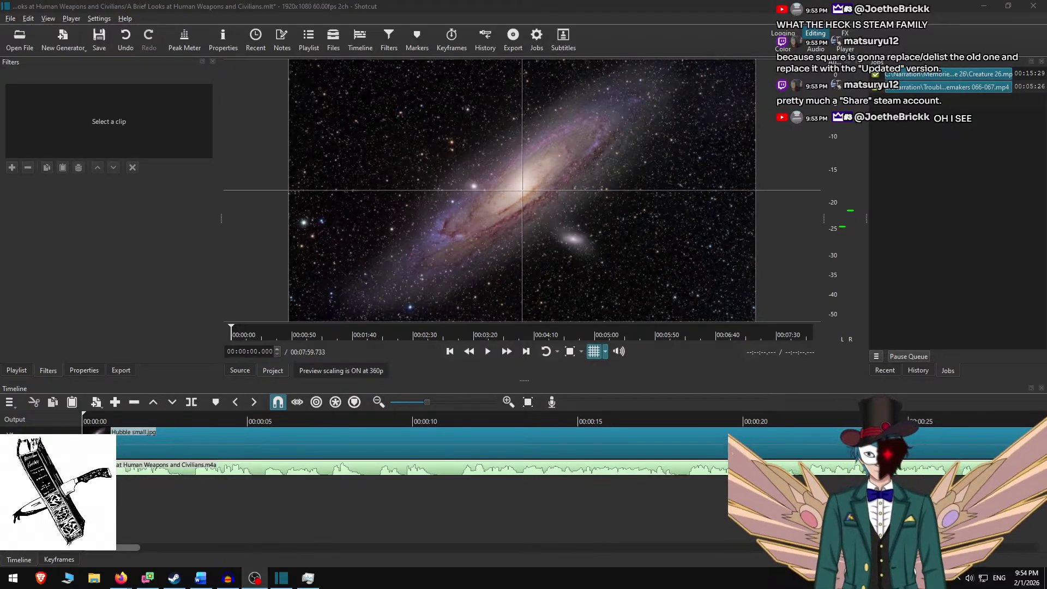
click(384, 5)
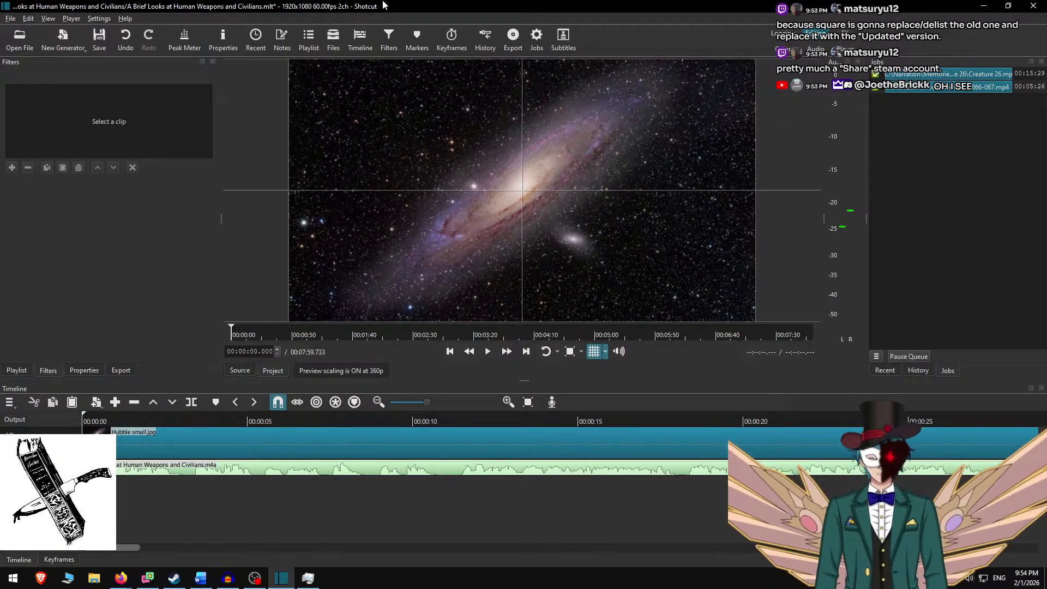
key(ctrl+s)
key(ctrl+w)
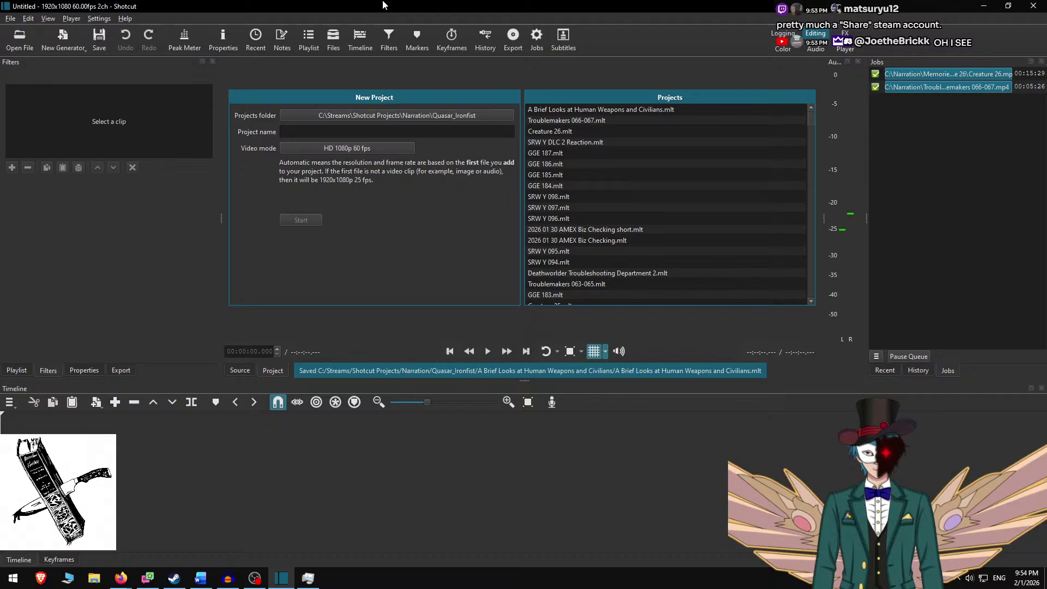
click(446, 115)
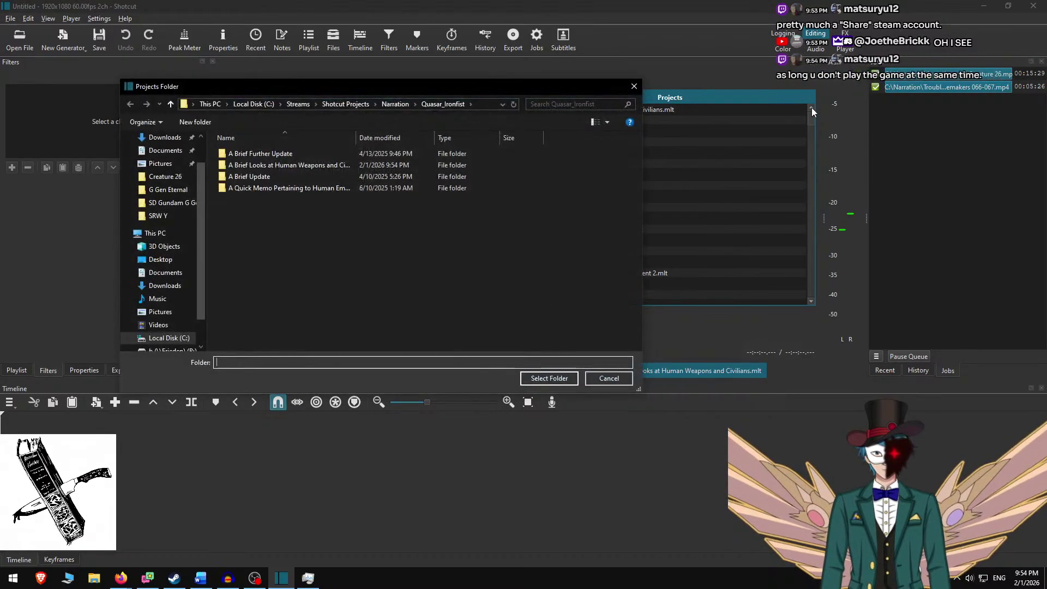
key(Escape)
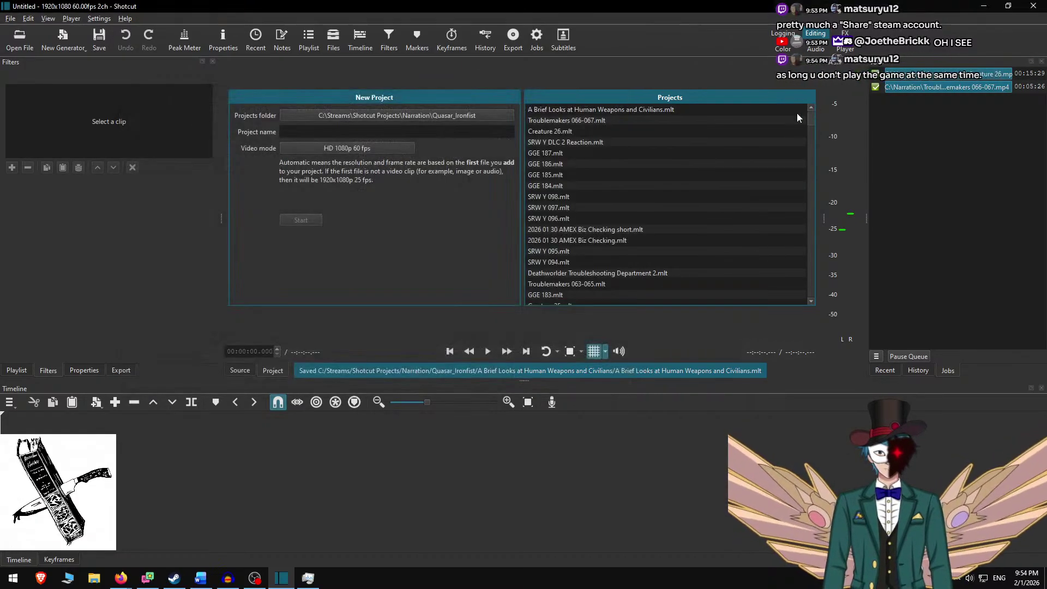
double_click(609, 112)
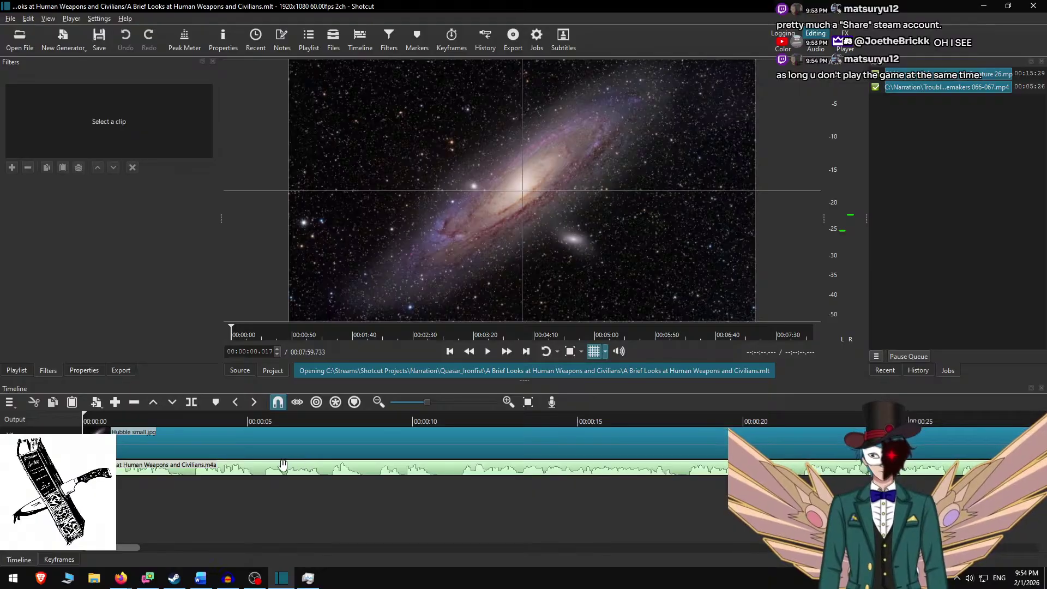
Extend the Hubble image past the narration, trim its end to 00:08:19.733, and return the playhead to the start.
click(283, 464)
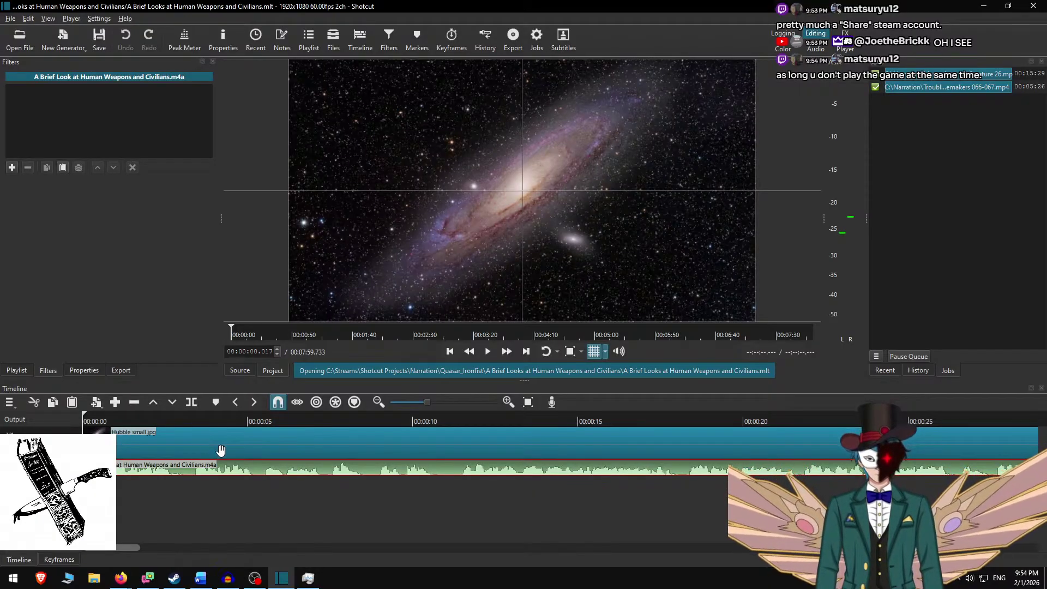
scroll(220, 450, down, 5)
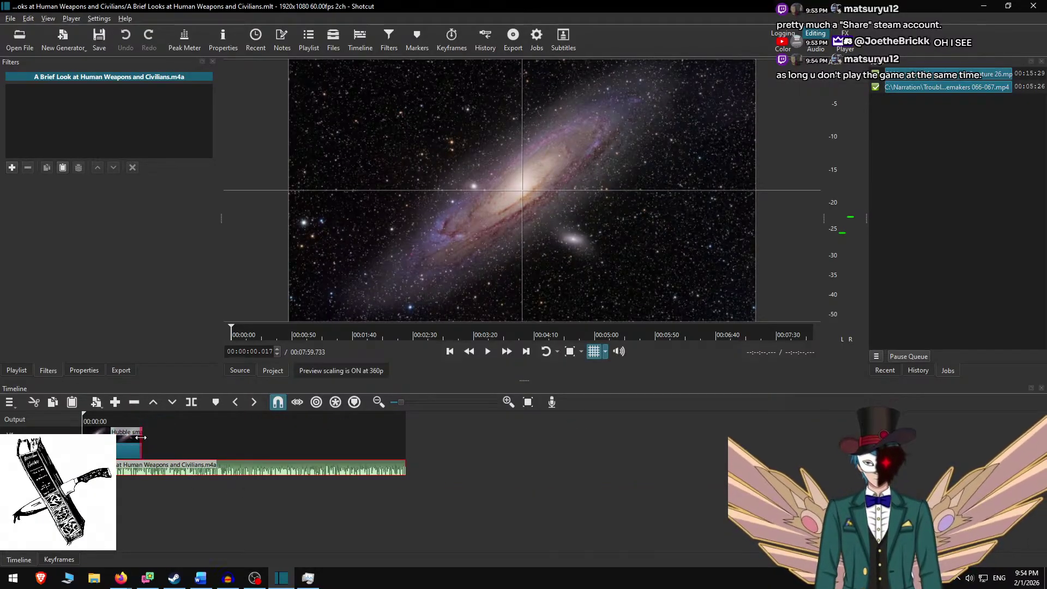
drag(141, 437, 543, 444)
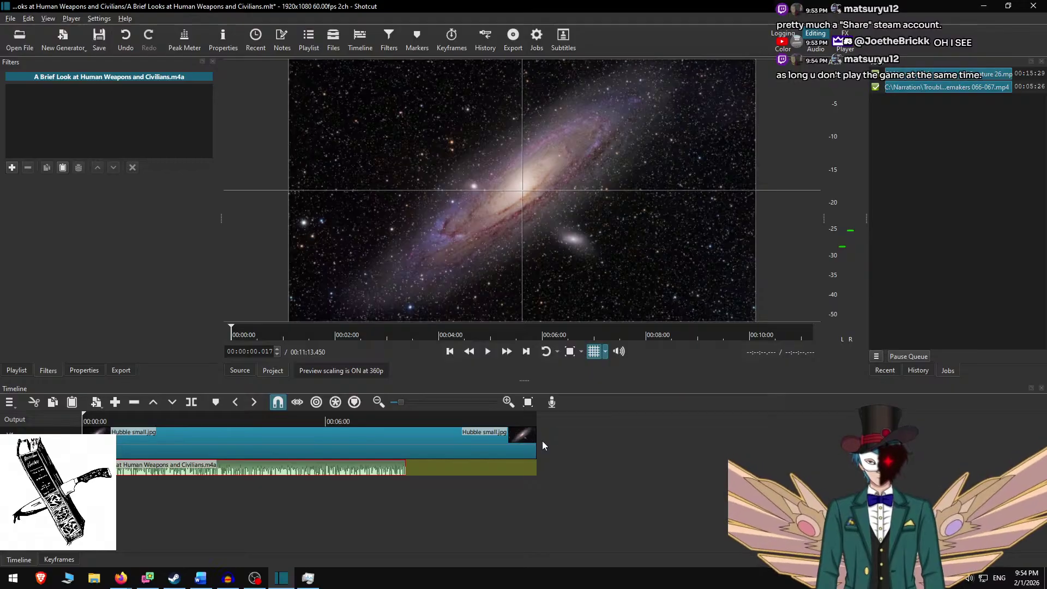
key(Down)
key(ctrl+shift+Page_Down)
key(ctrl+shift+Page_Down)
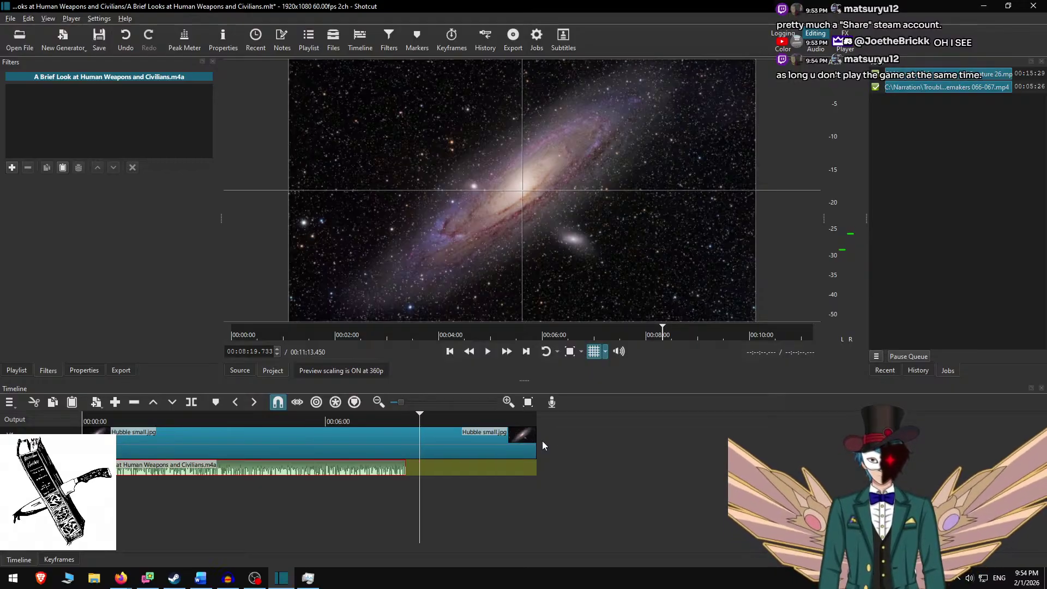
key(o)
key(Home)
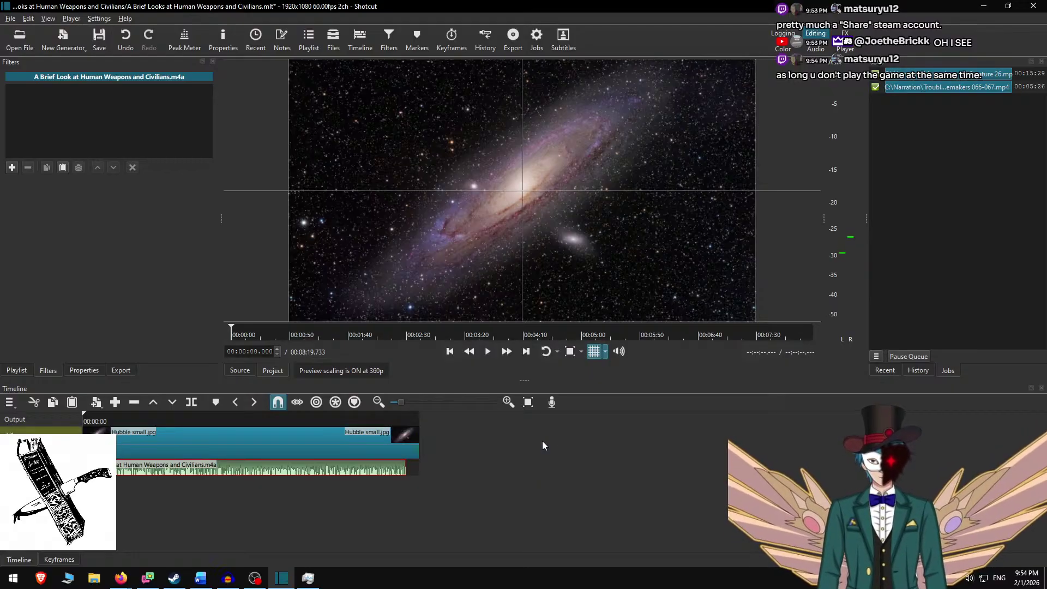
Add a Text: Rich filter to the Hubble image clip on the timeline.
key(ctrl+equal)
key(ctrl+equal)
key(ctrl+equal)
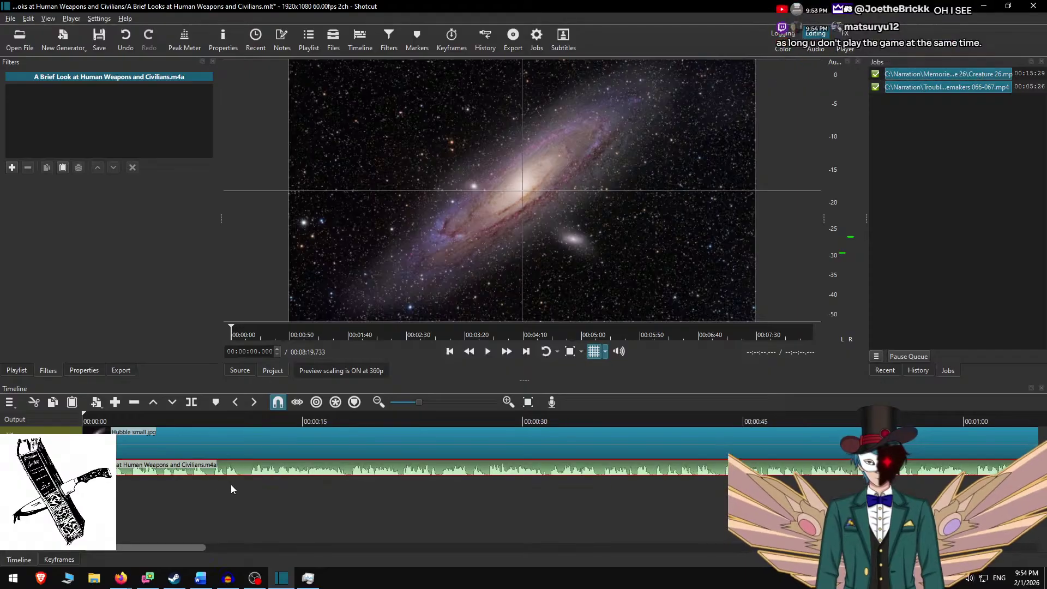
key(ctrl+equal)
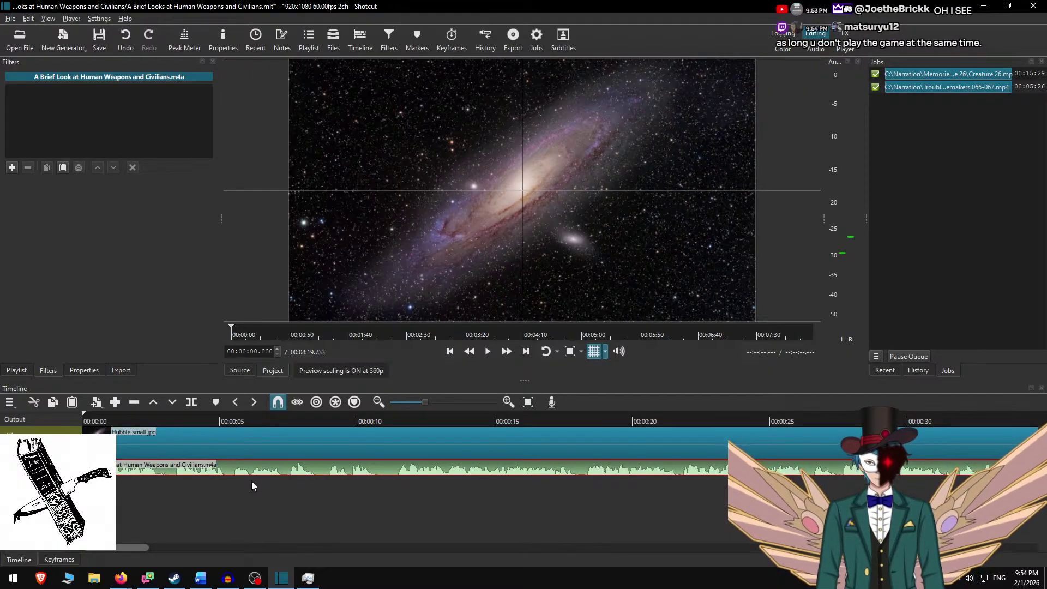
click(307, 431)
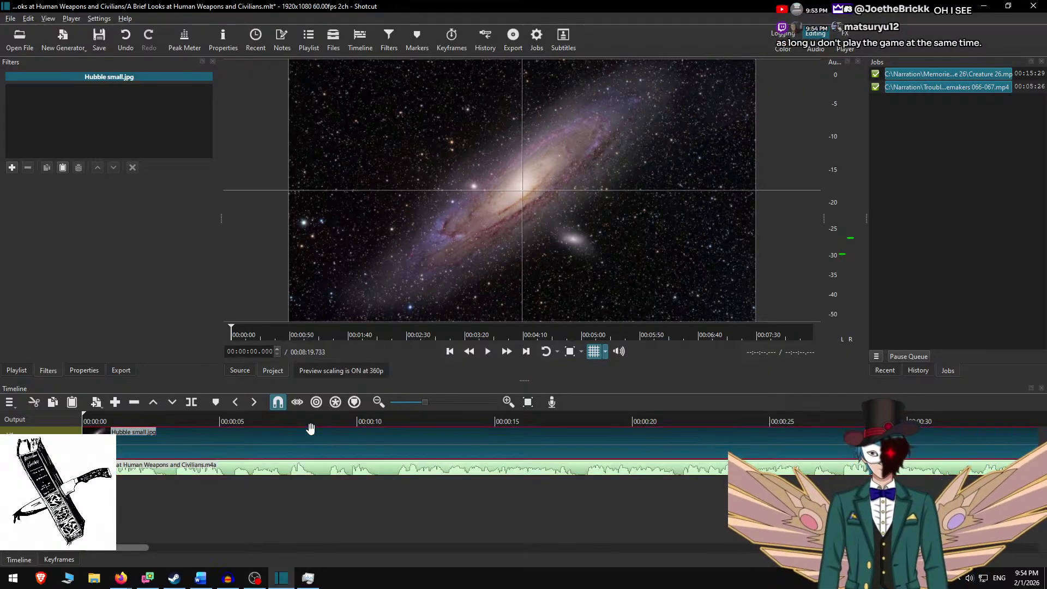
click(11, 166)
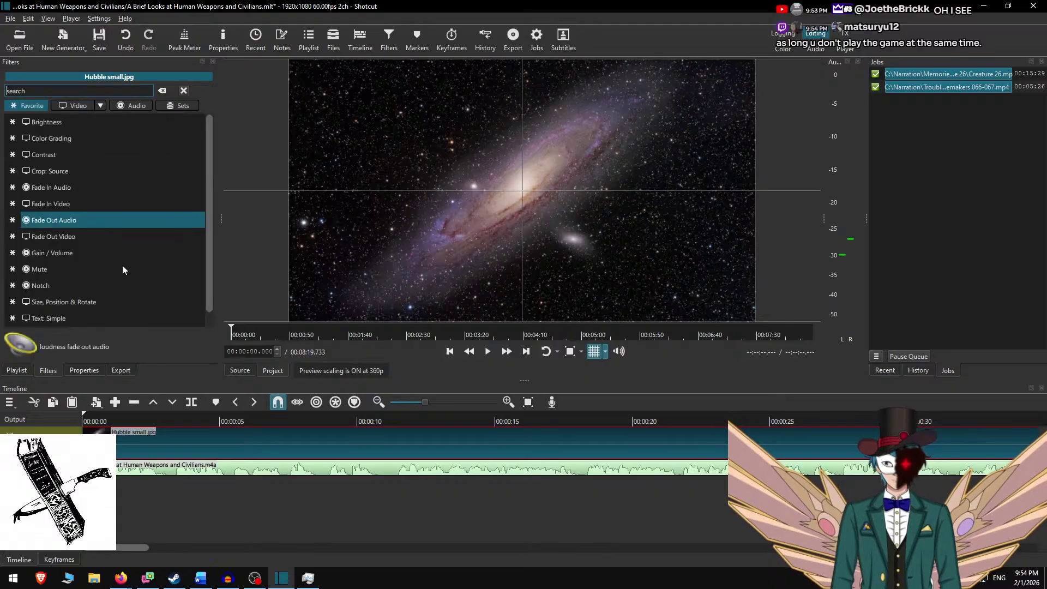
text(rich)
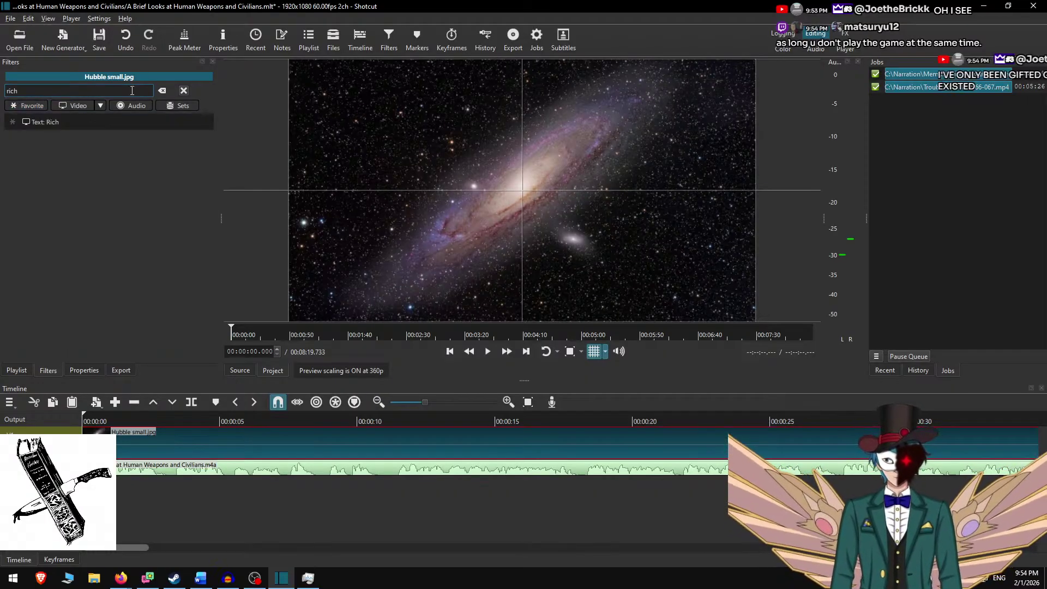
click(60, 121)
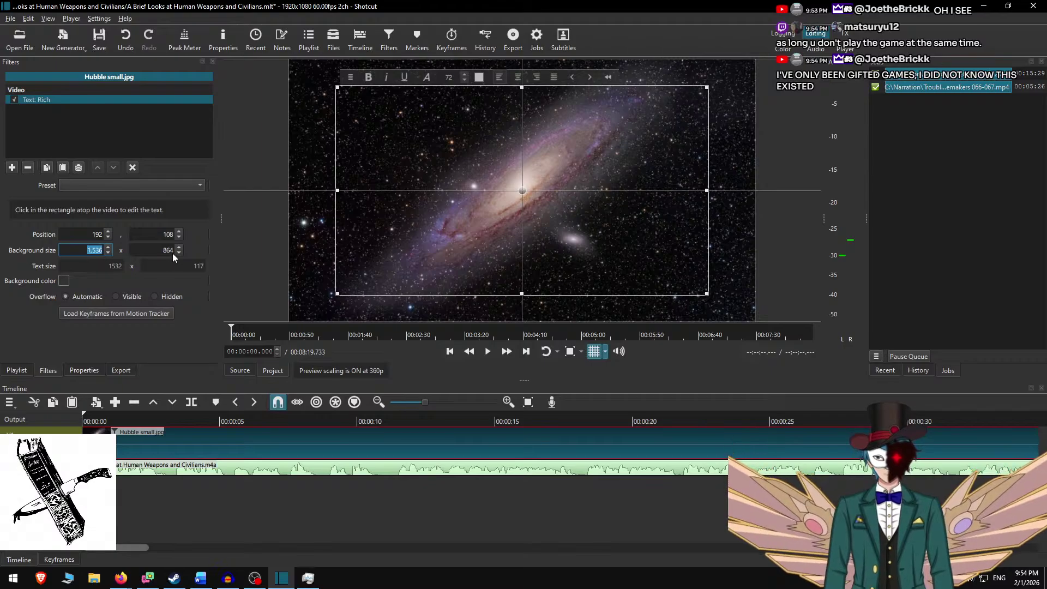
Set the text box's background width to 1728 and its background color to the saved dark slate custom color.
text(1728)
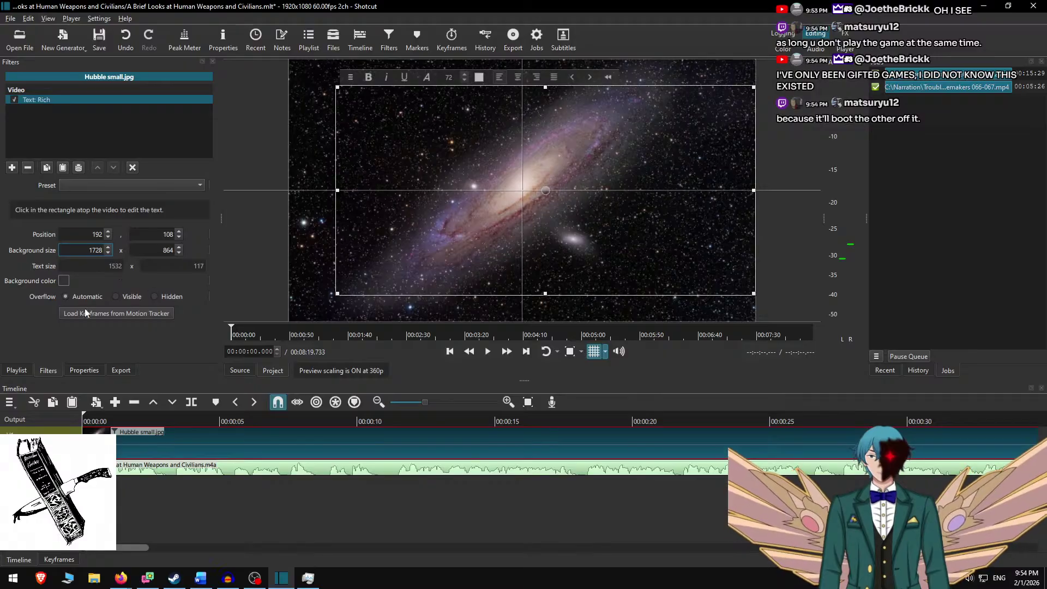
click(64, 280)
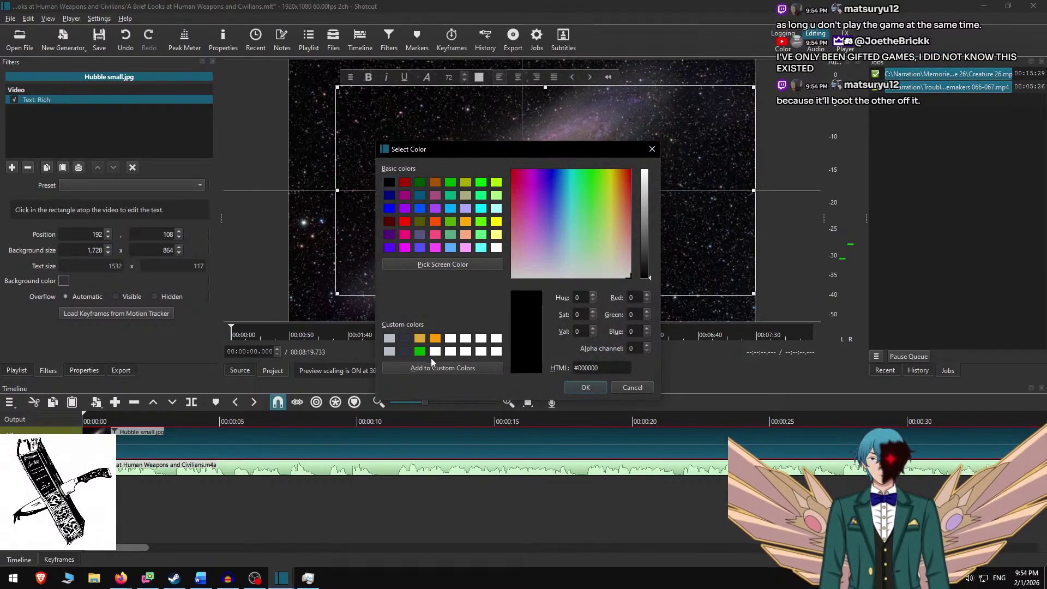
click(404, 338)
click(576, 386)
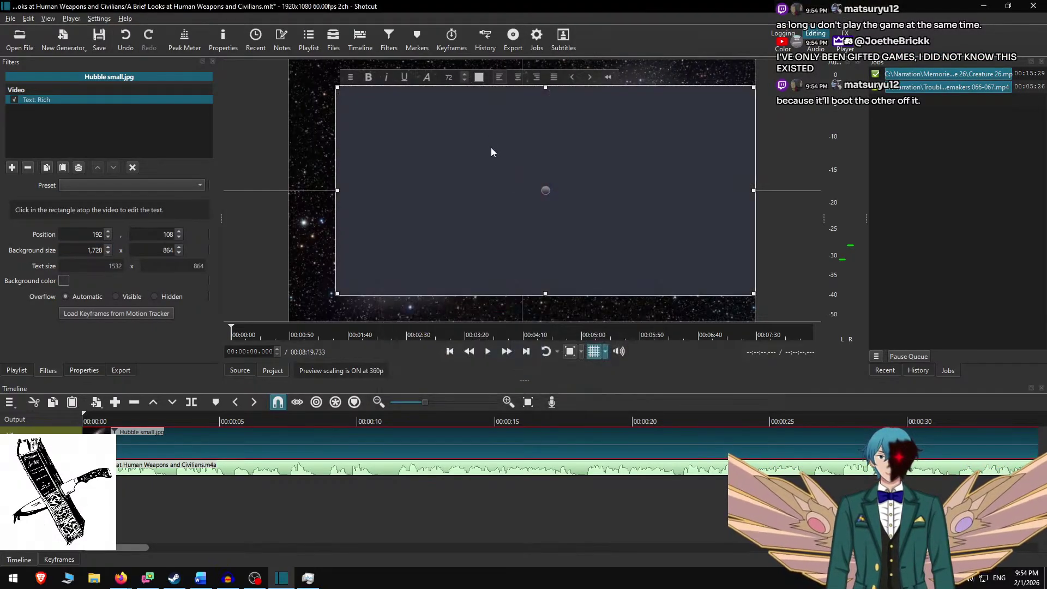
Fill the text box with placeholder text in color #b5bdc8 at size 30 and center the box horizontally at position 96, 108.
text(ojsnbo)
key(ctrl+a)
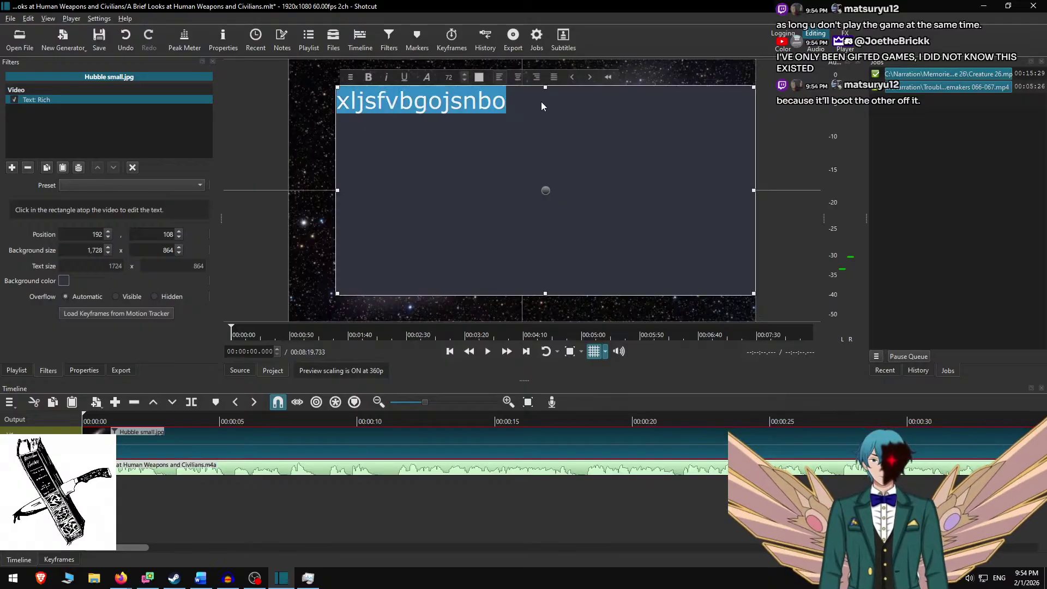
click(485, 79)
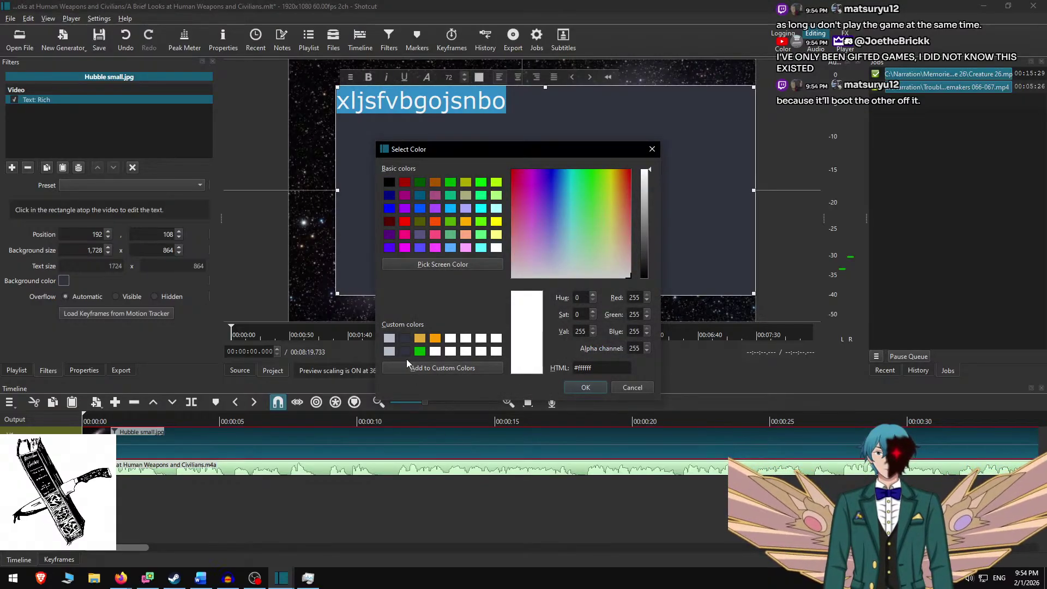
click(390, 351)
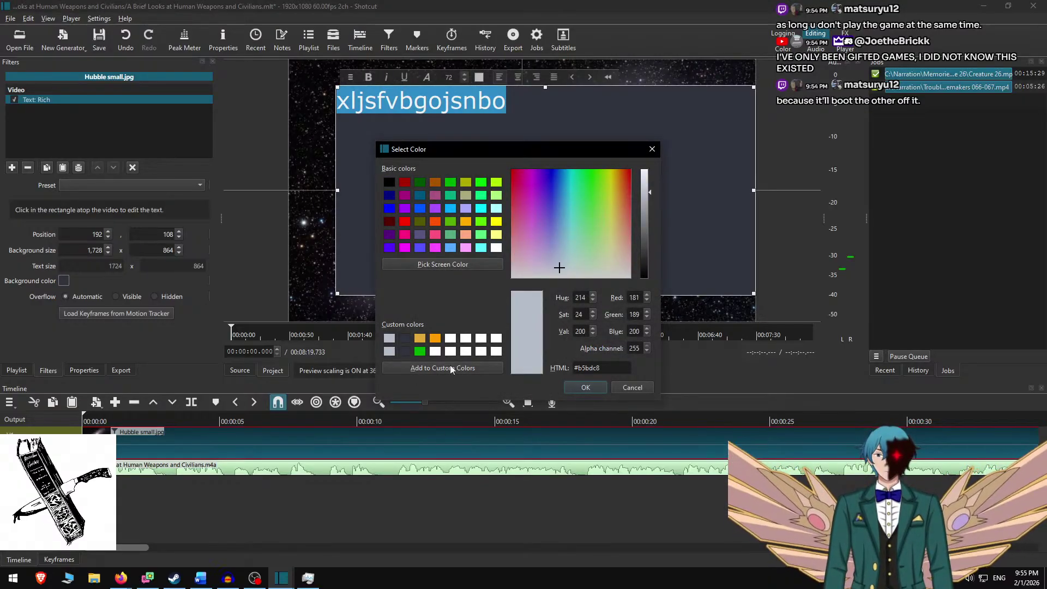
click(595, 393)
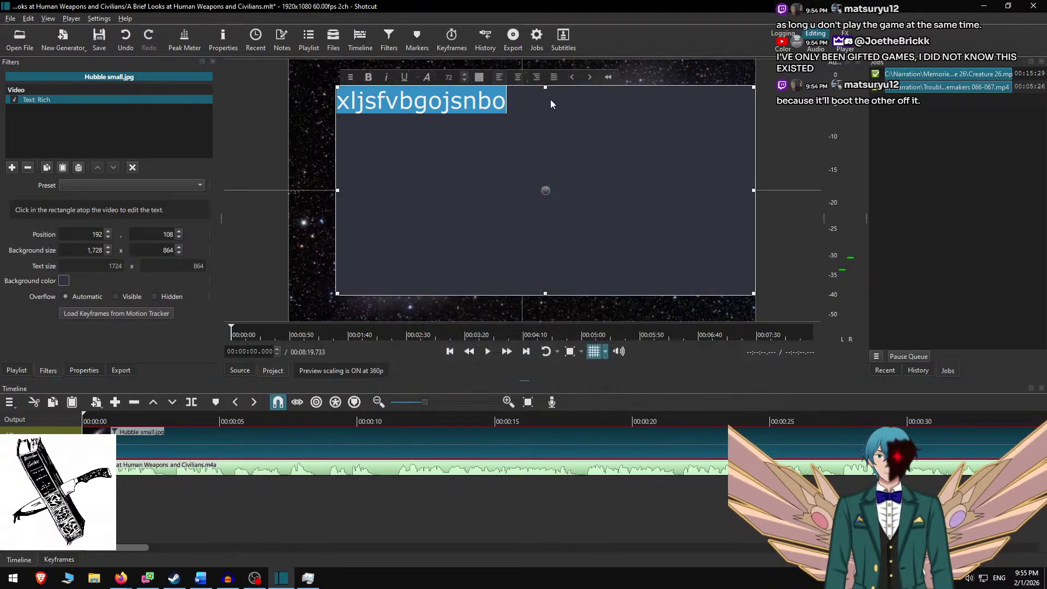
double_click(449, 77)
text(30)
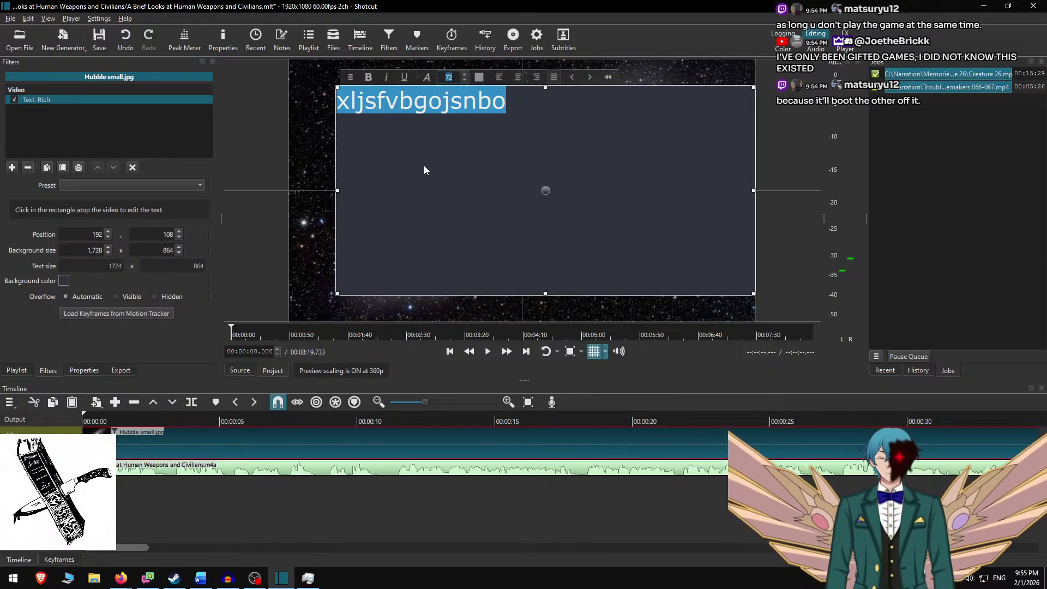
key(Return)
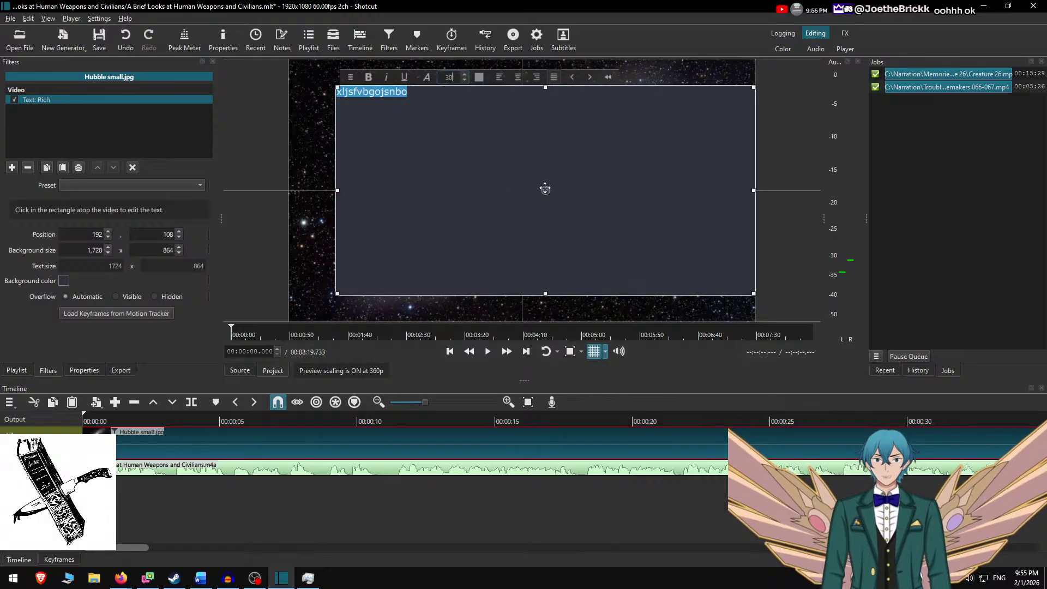
drag(544, 188, 521, 191)
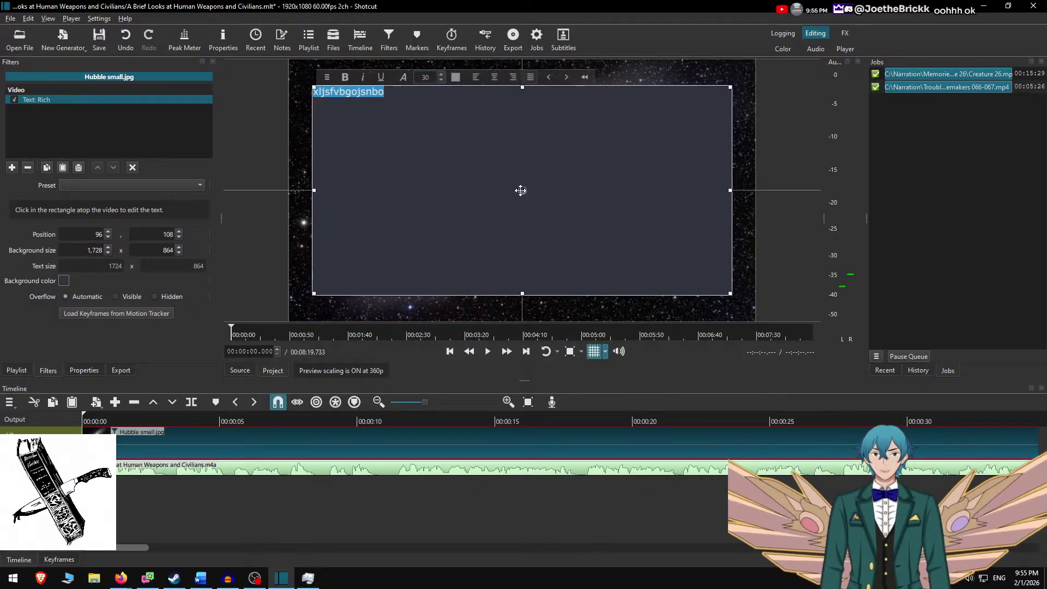
click(436, 127)
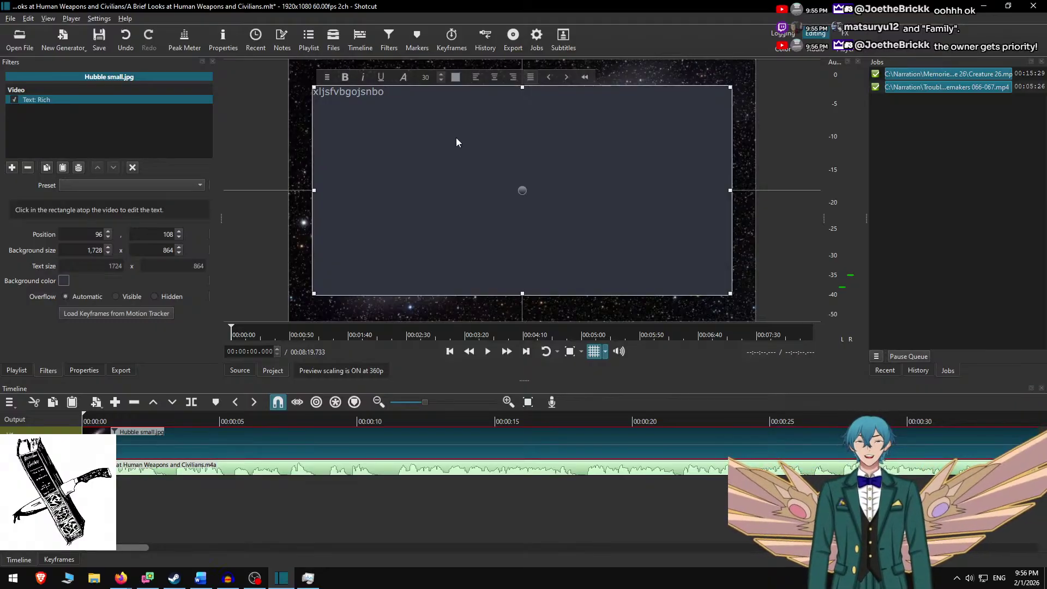
Copy the opening paragraph about Terran weaponry from the Word script and paste it over the placeholder text in Shotcut.
key(alt+Tab)
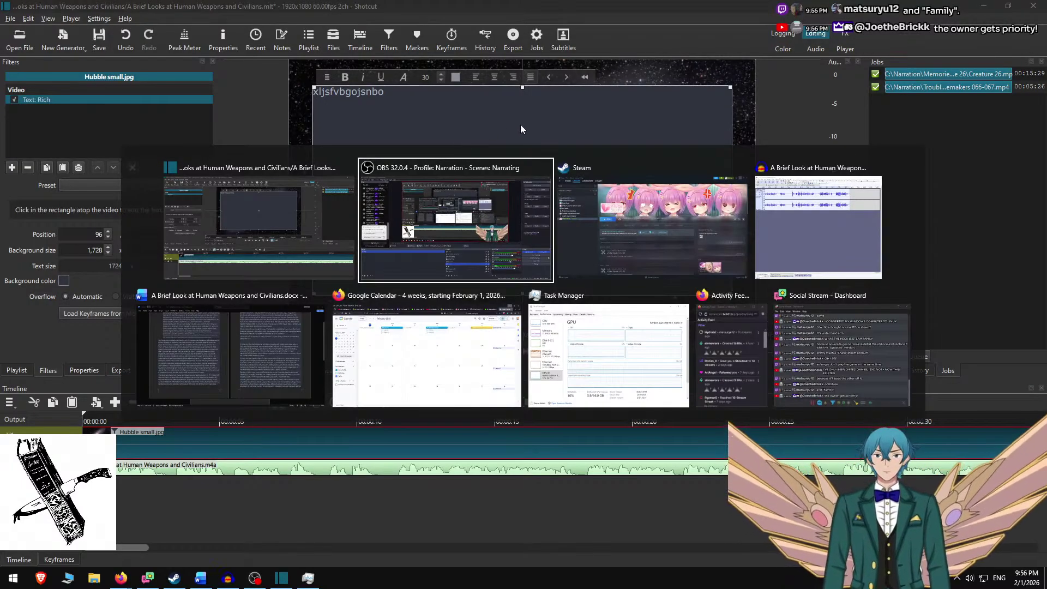
click(241, 362)
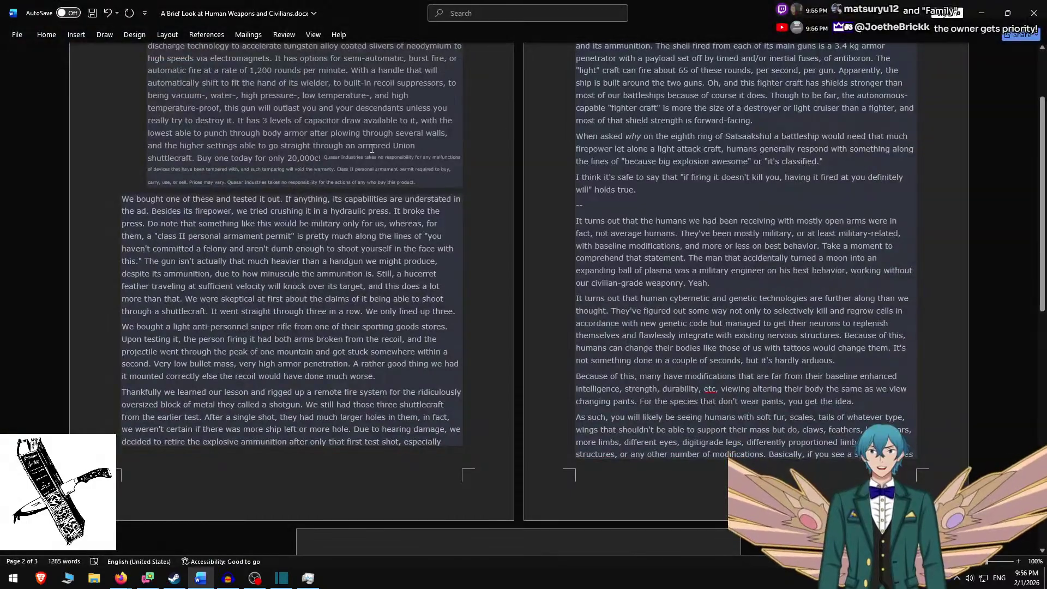
scroll(372, 202, up, 3)
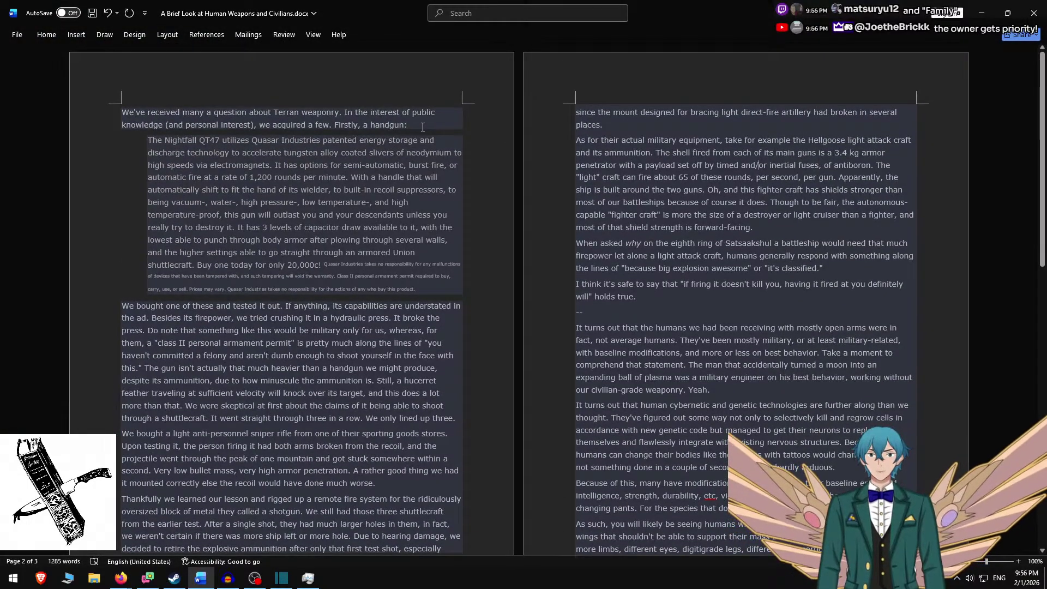
double_click(63, 114)
key(ctrl+c)
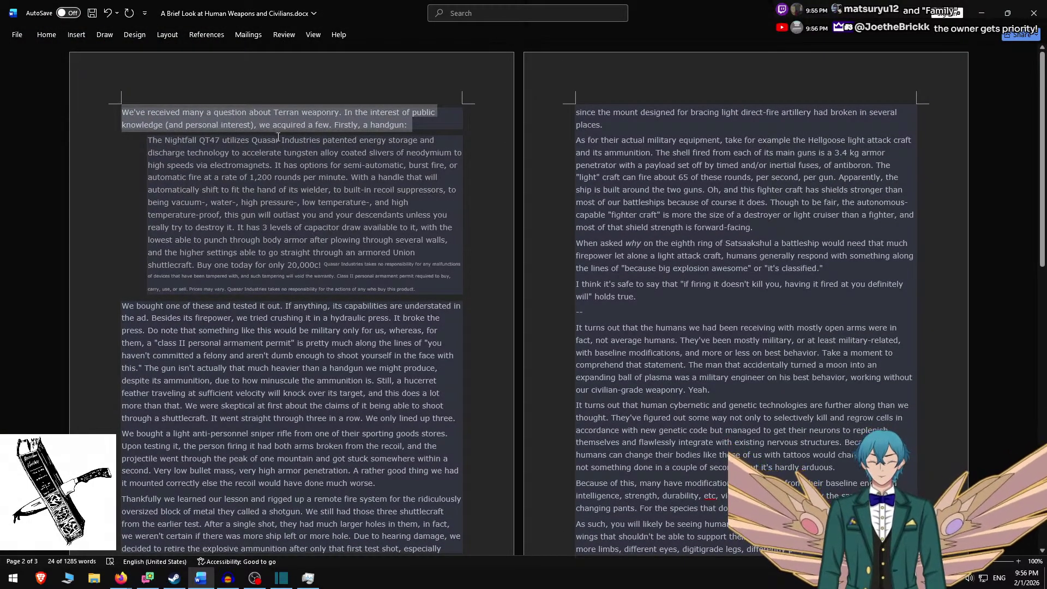
key(alt+Tab)
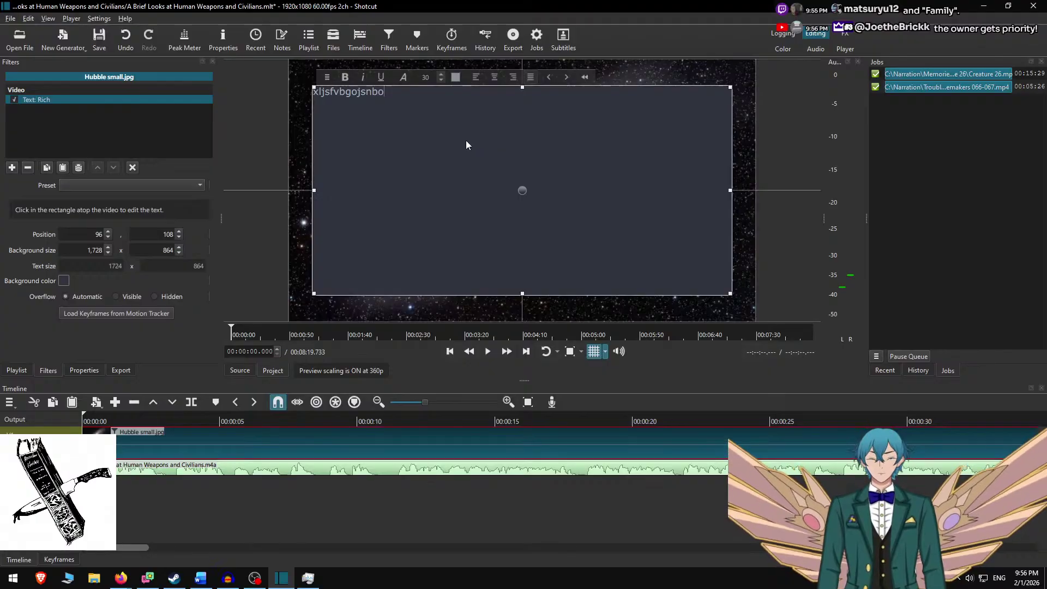
key(ctrl+a)
key(ctrl+v)
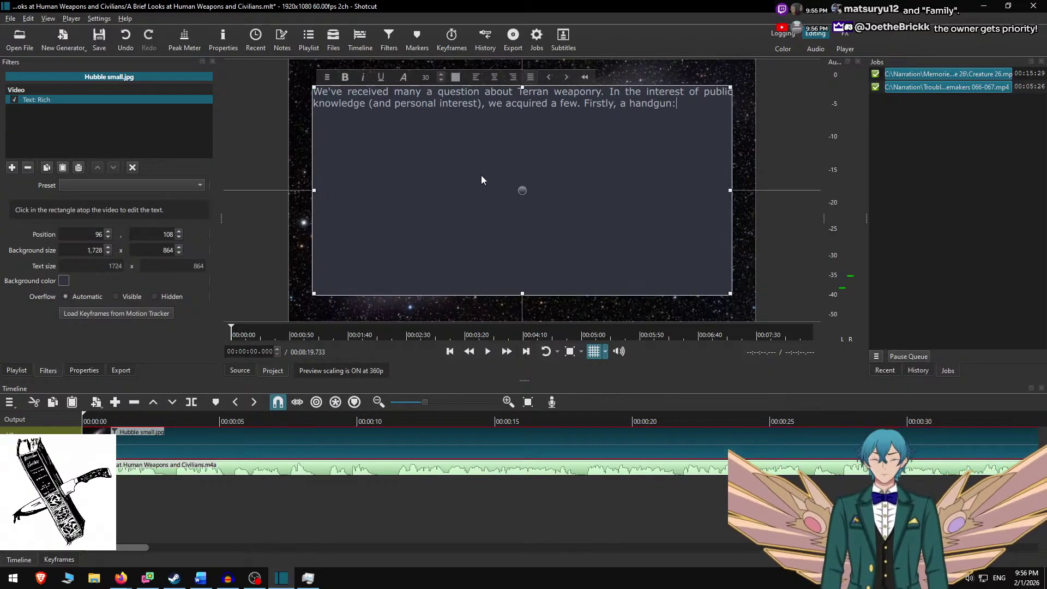
Set the text box's background height to 125 and center the box vertically at position 96, 477.
key(ctrl+a)
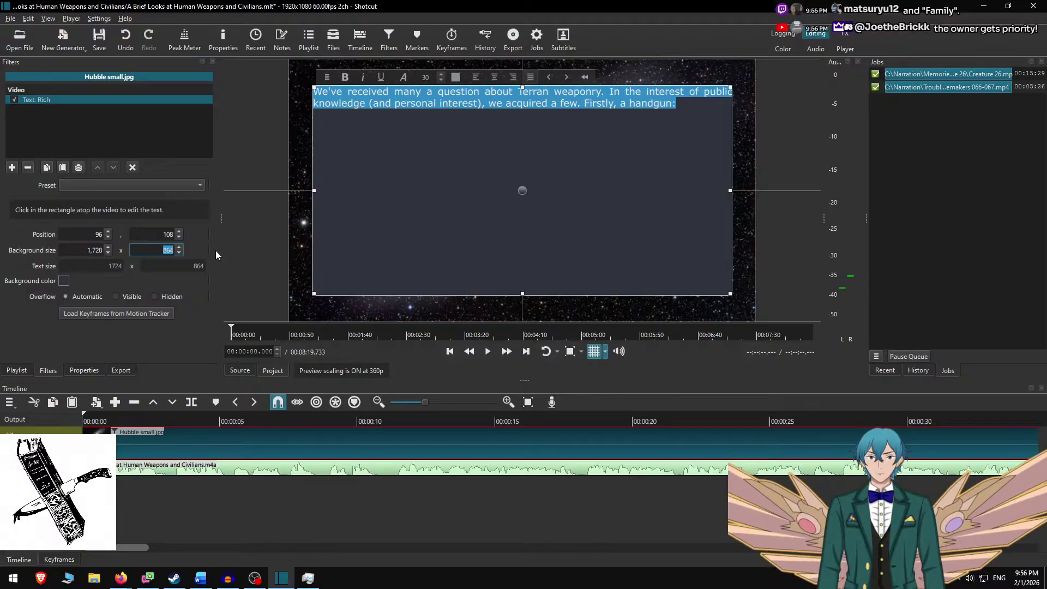
text(125)
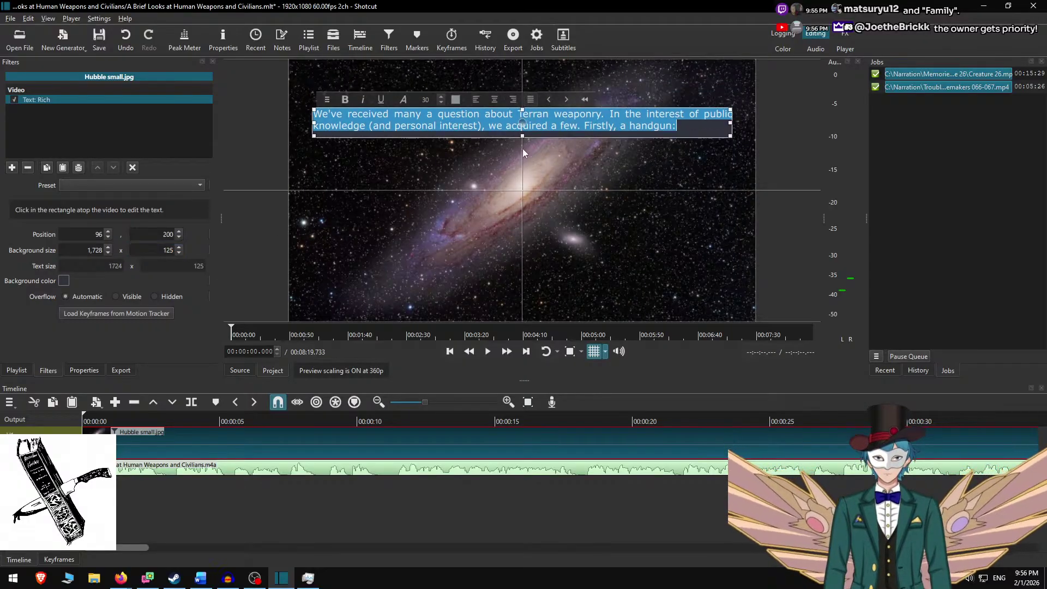
drag(521, 114, 521, 203)
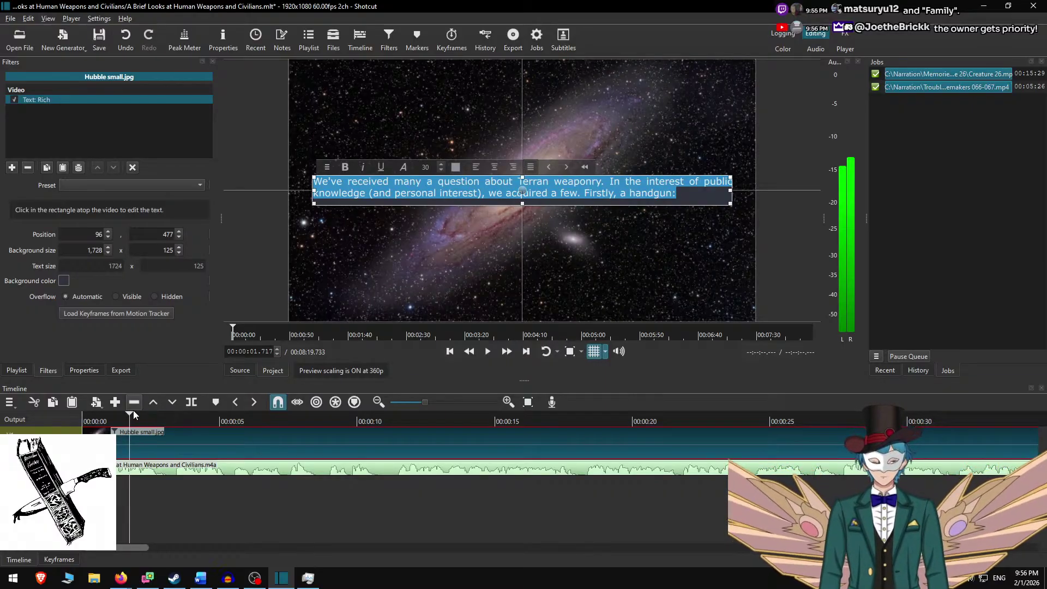
Play the narration to the end of the first paragraph and split the Hubble image at 00:00:11.033.
key(space)
key(ctrl+d)
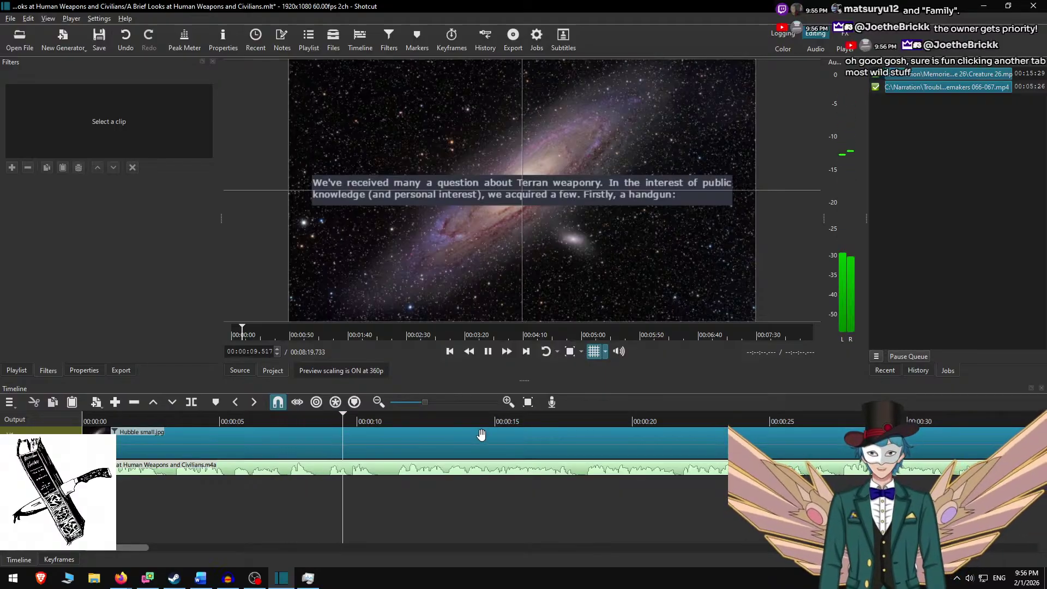
key(space)
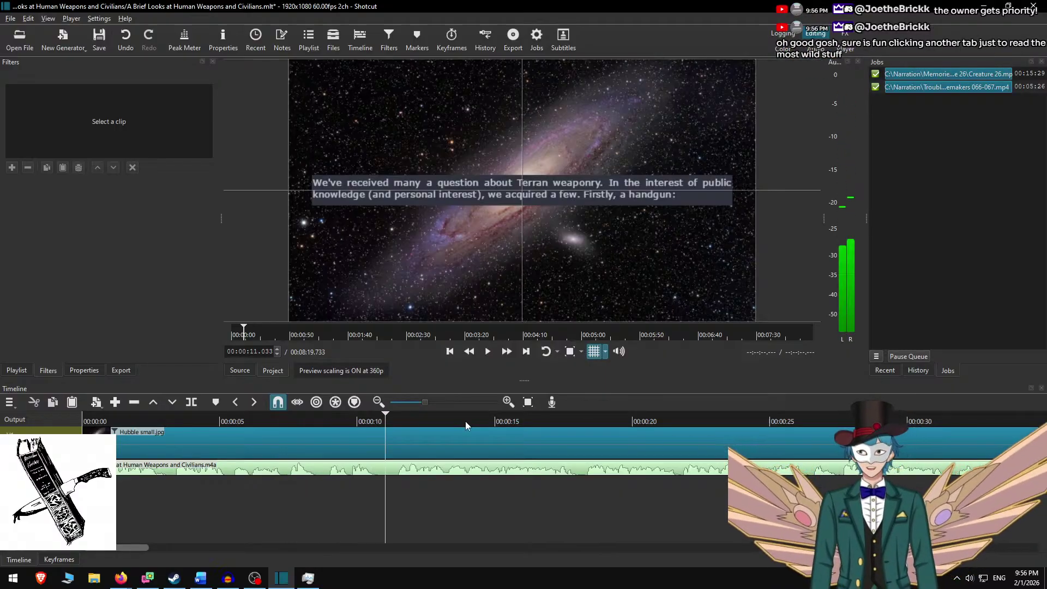
key(s)
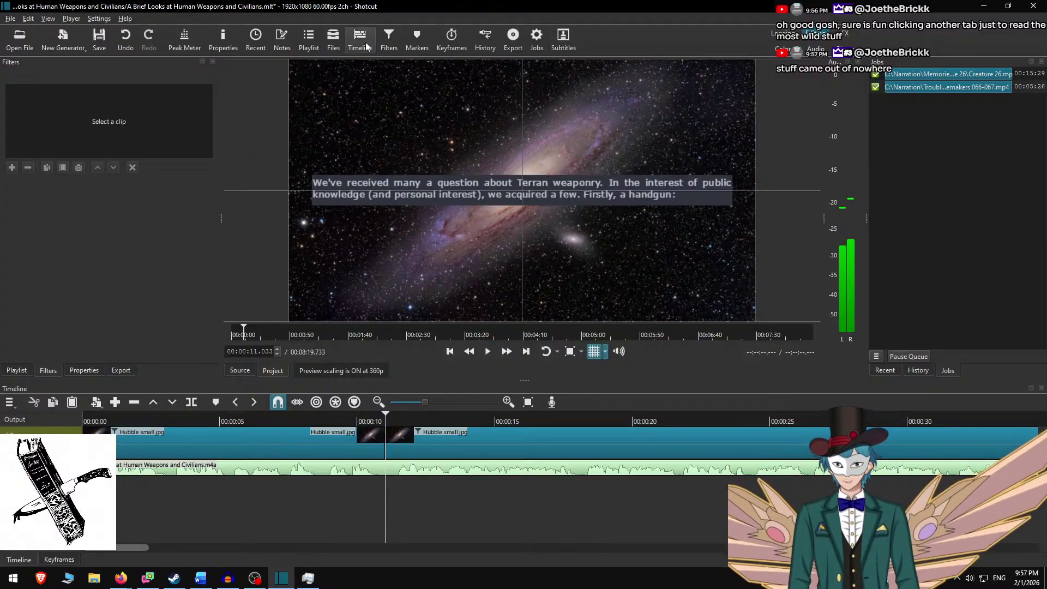
Switch to the Word script, delete the used opening paragraph and copy the Nightfall QT47 advertisement paragraph.
key(alt+Tab)
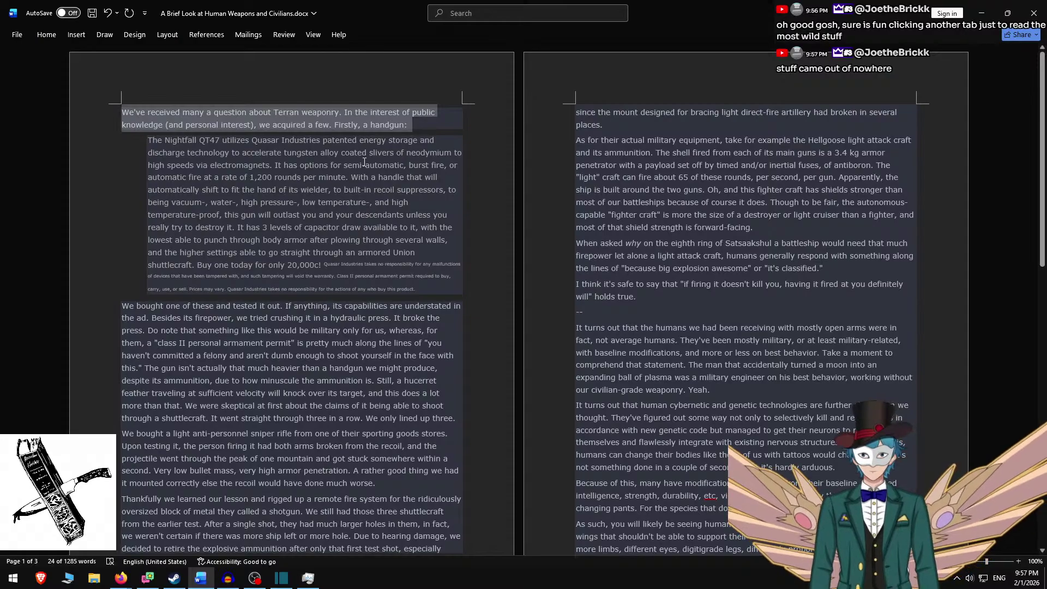
key(BackSpace)
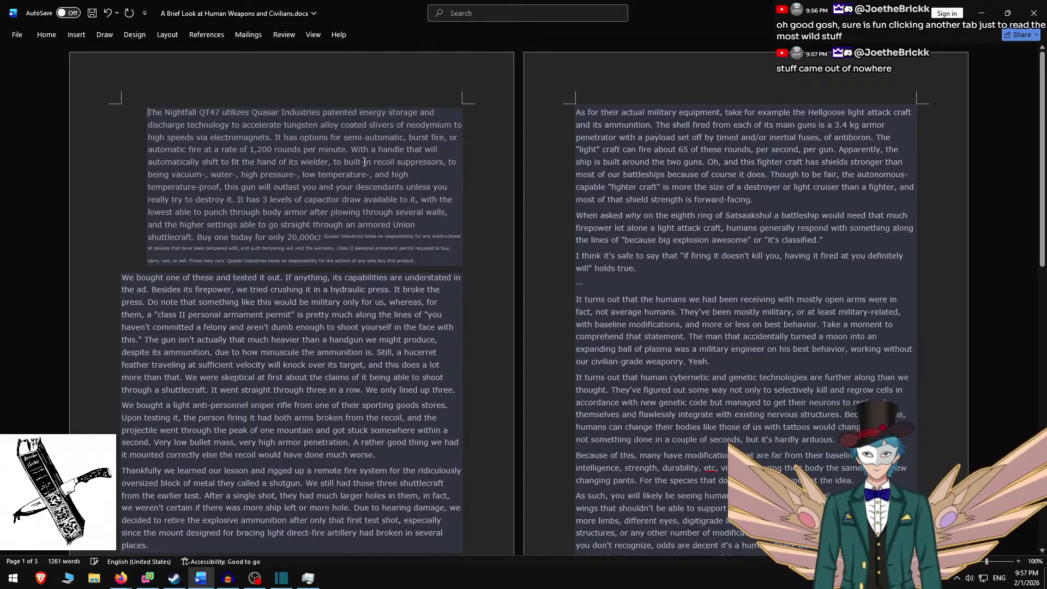
triple_click(423, 256)
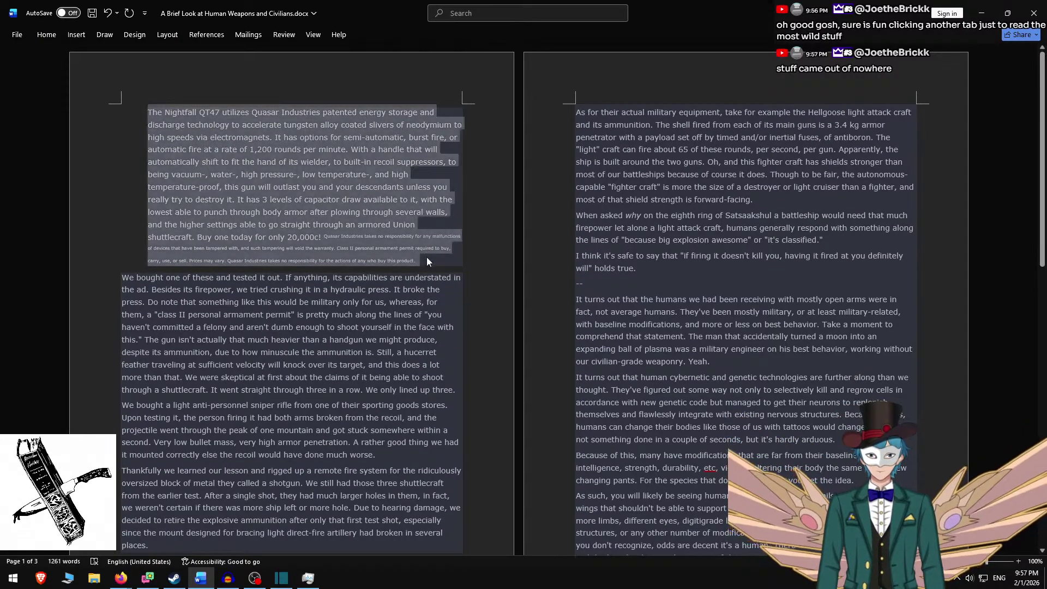
Back in Shotcut, replace the text on the Hubble segment after the split with the copied Nightfall QT47 paragraph.
key(alt+Tab)
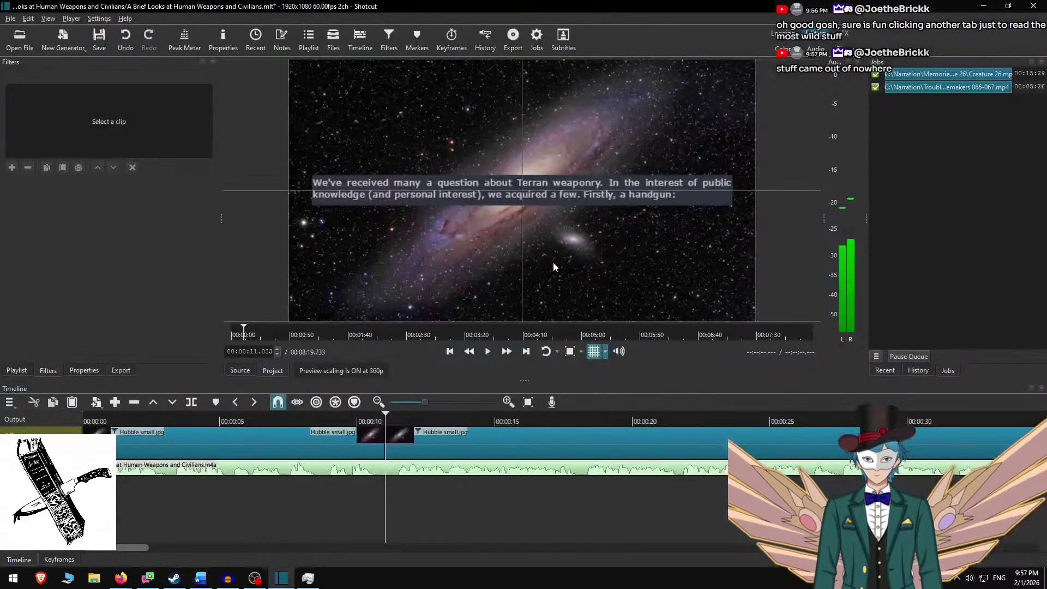
click(425, 447)
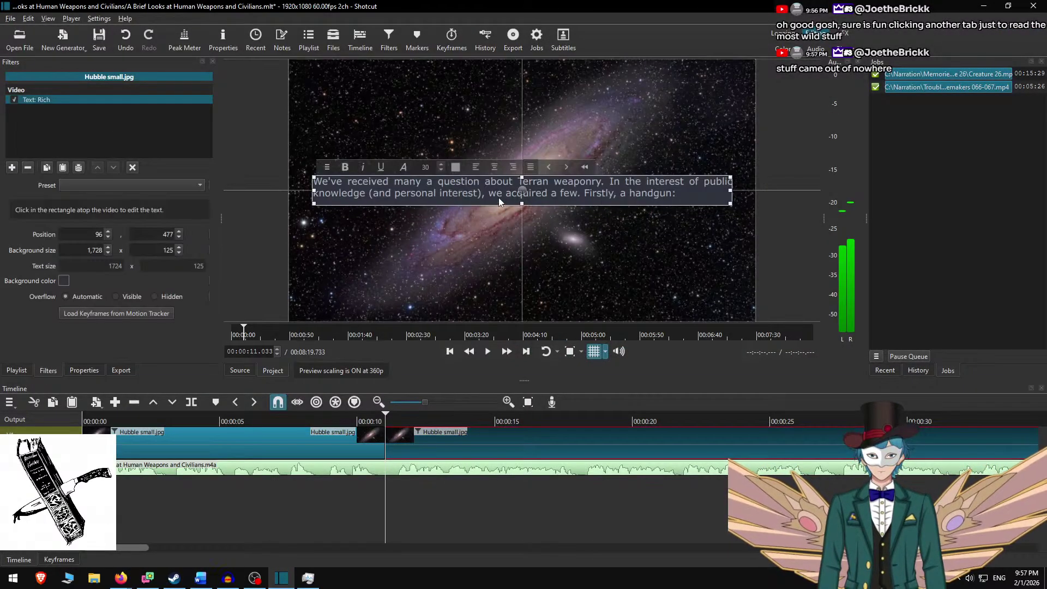
key(ctrl+a)
key(ctrl+v)
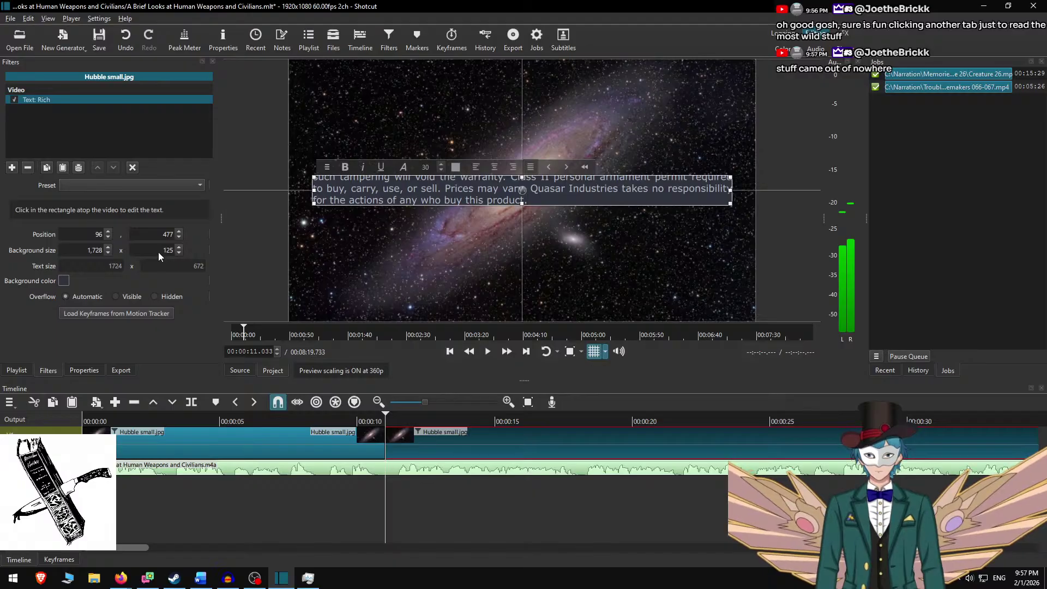
Set the Nightfall QT47 text box's background height to 700 and move the box up to position 96, 190.
text(700)
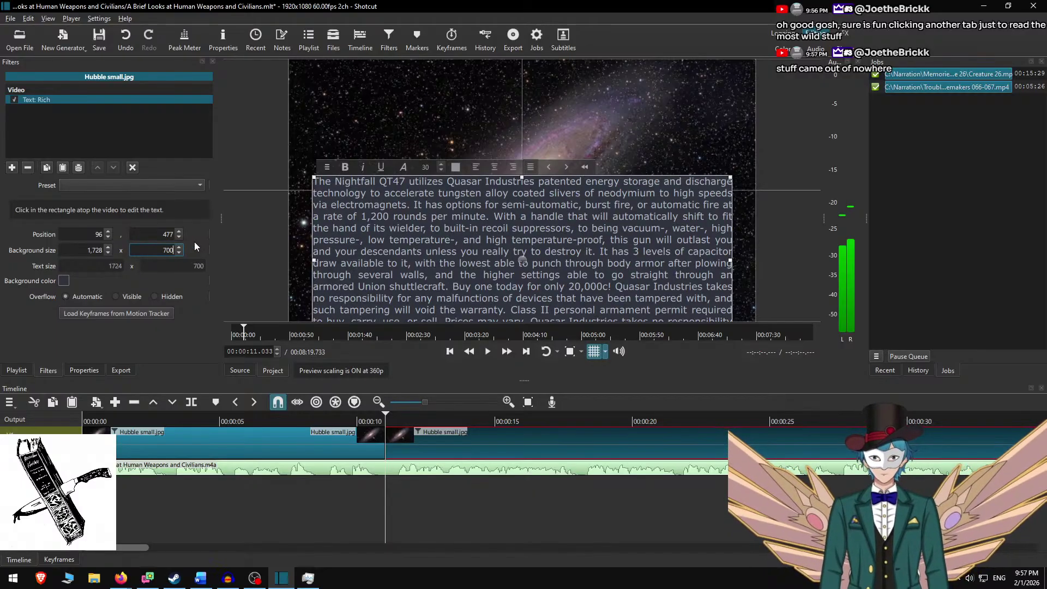
drag(523, 254, 522, 174)
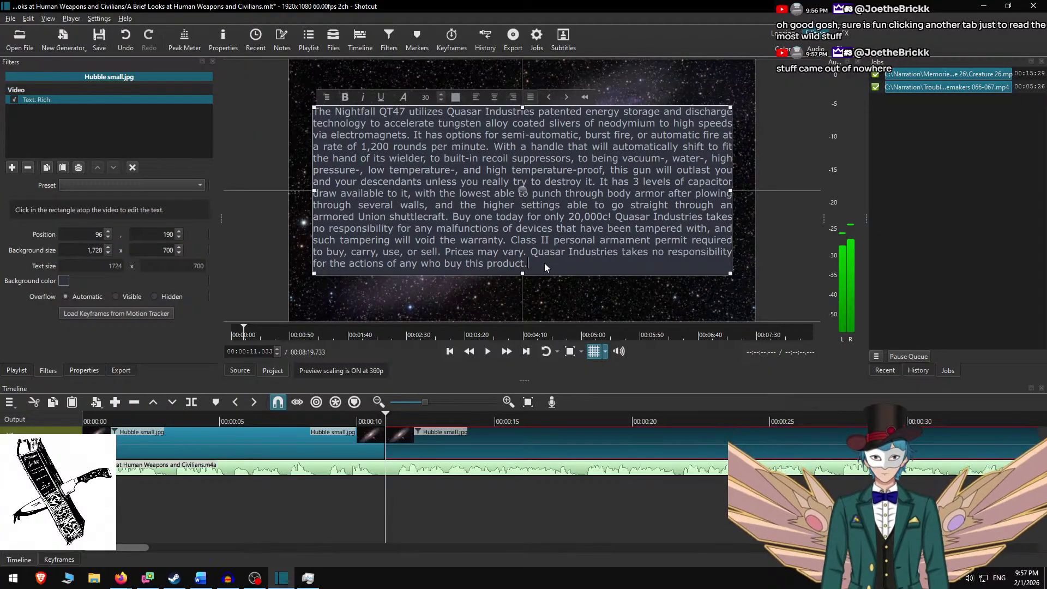
Set the closing disclaimer, starting at "Quasar Industries takes no responsibility for any malfunctions", to font size 18 and indent the whole text two levels.
drag(549, 266, 616, 218)
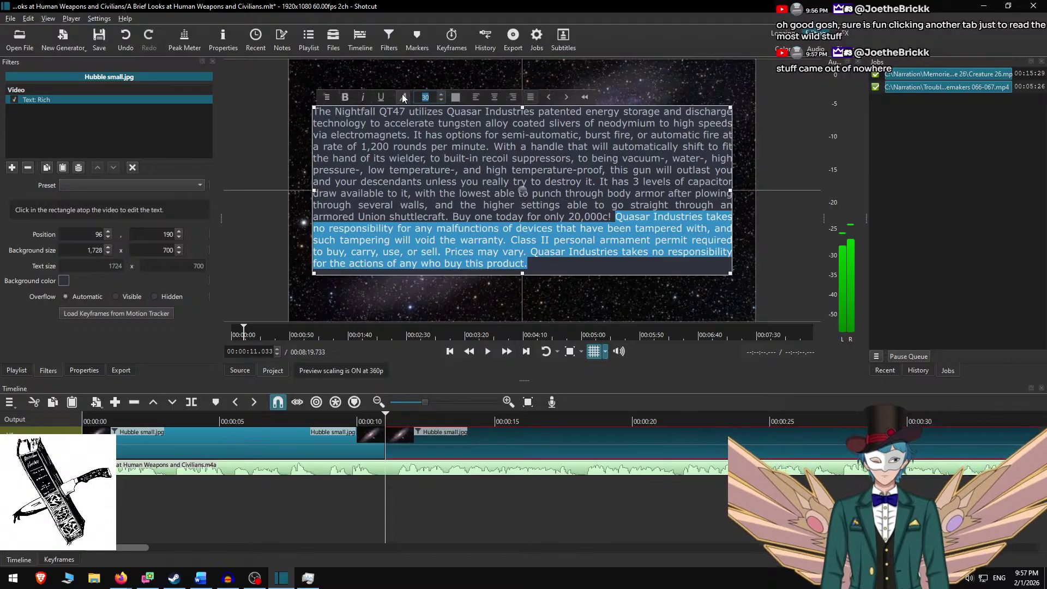
text(18)
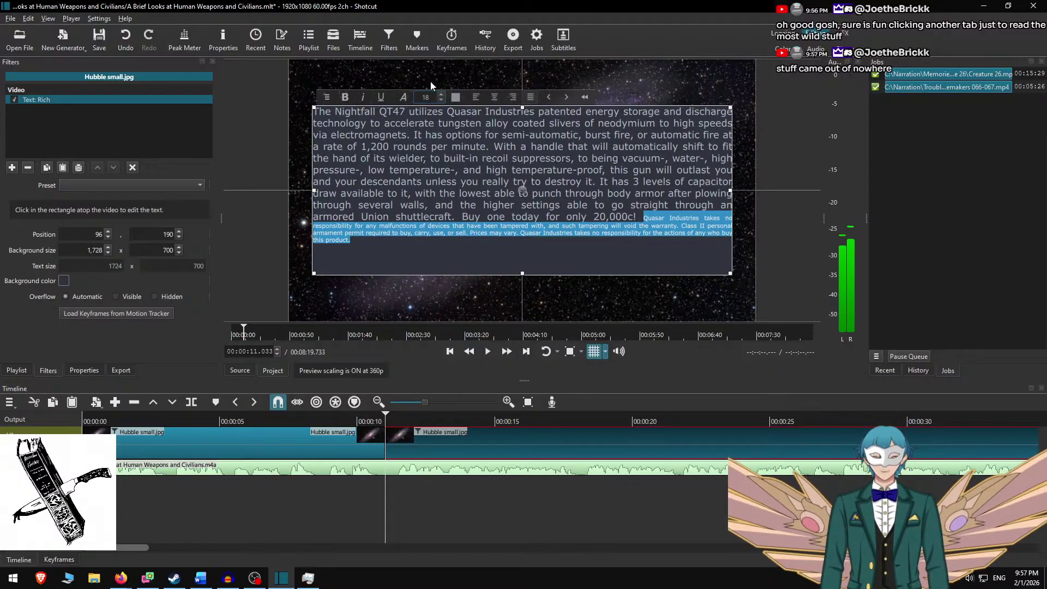
click(506, 193)
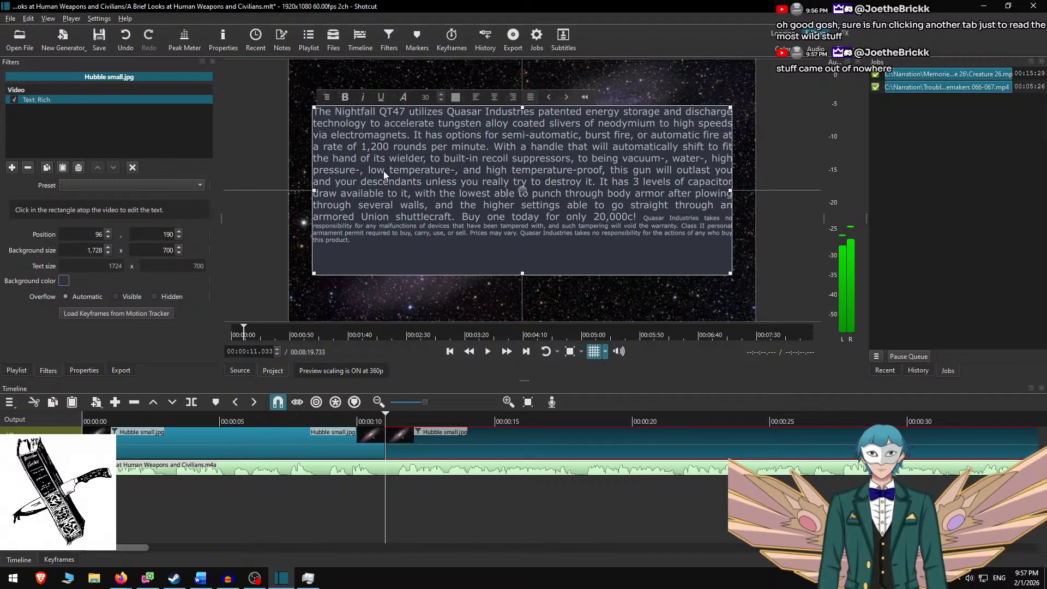
key(ctrl+a)
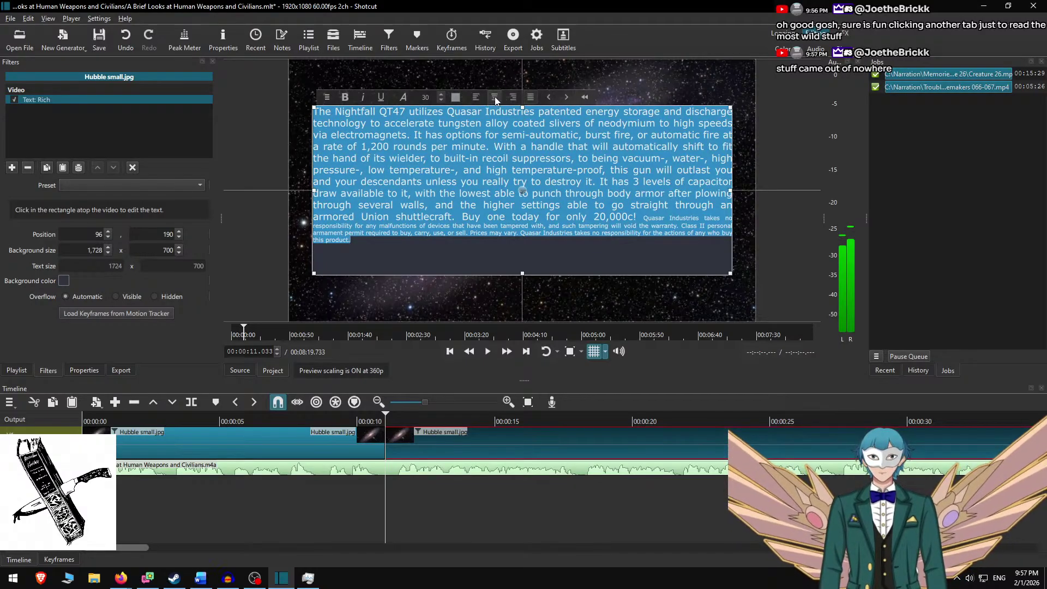
click(566, 97)
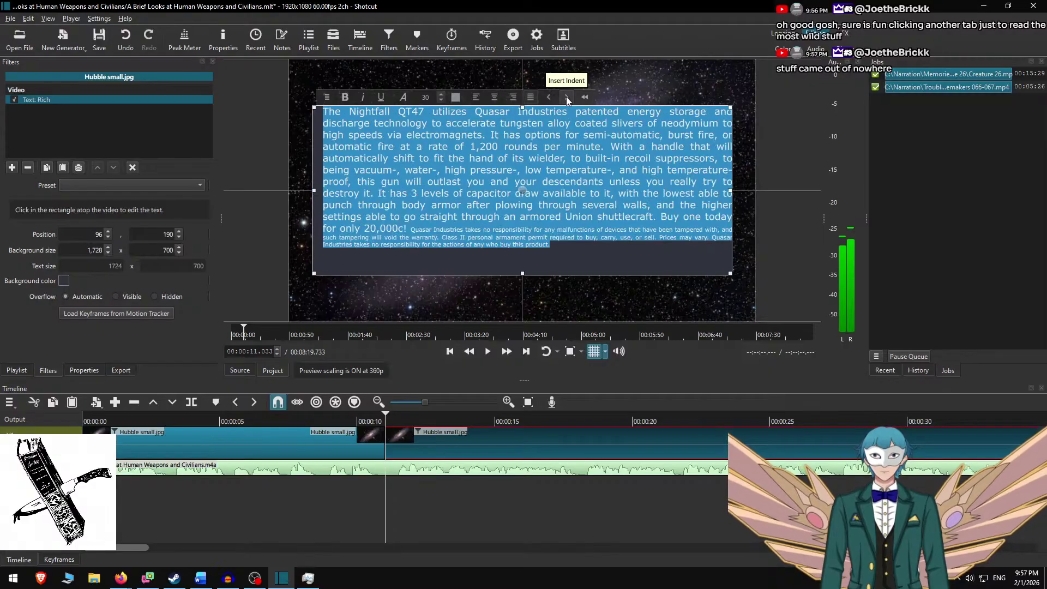
click(566, 96)
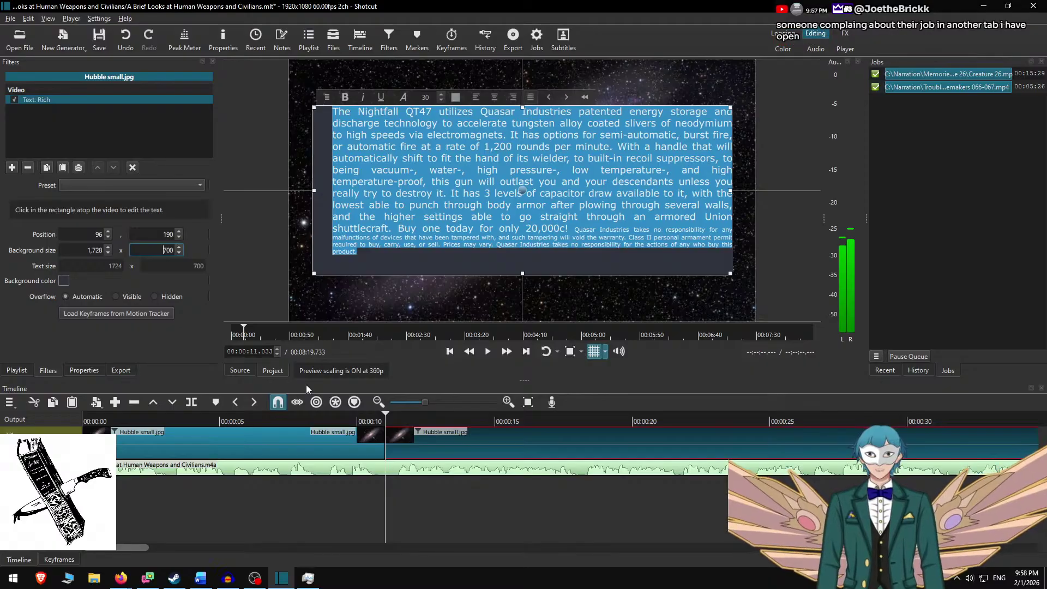
Set the text box's background height to 625 and center the box vertically on the image.
text(650)
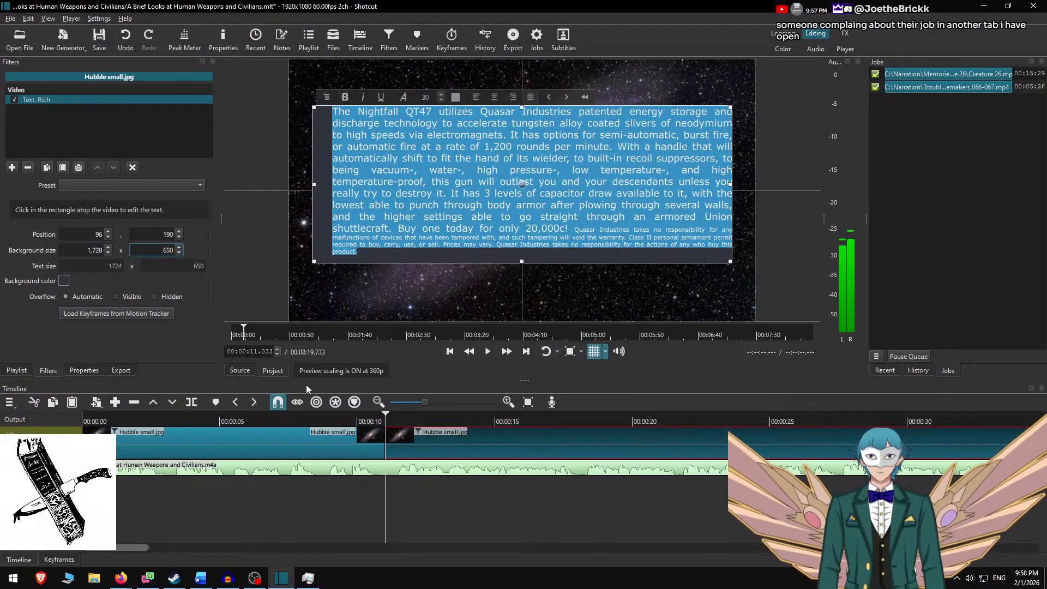
key(BackSpace)
text(0)
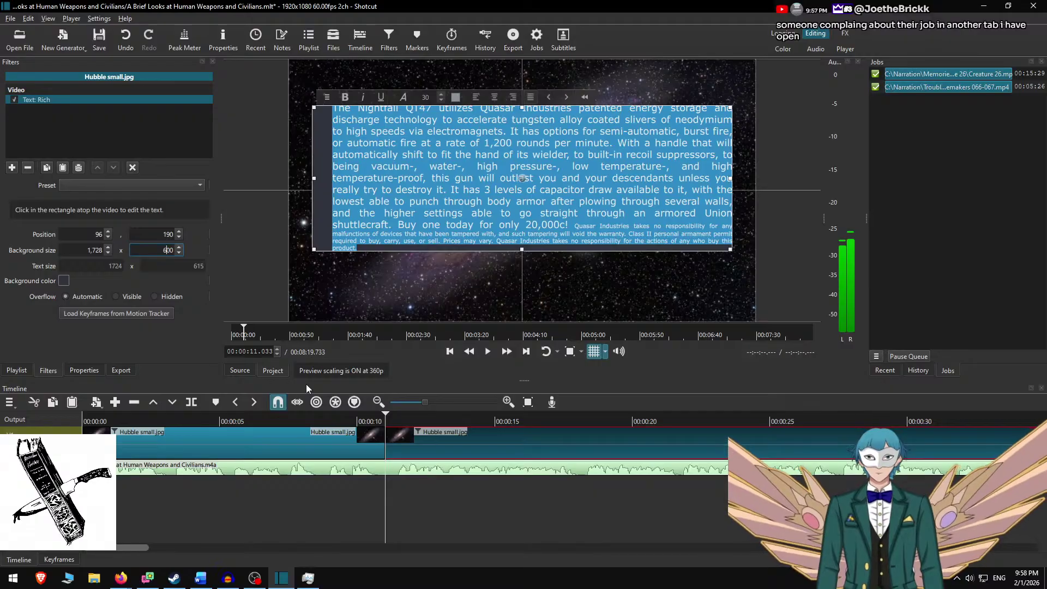
text(25)
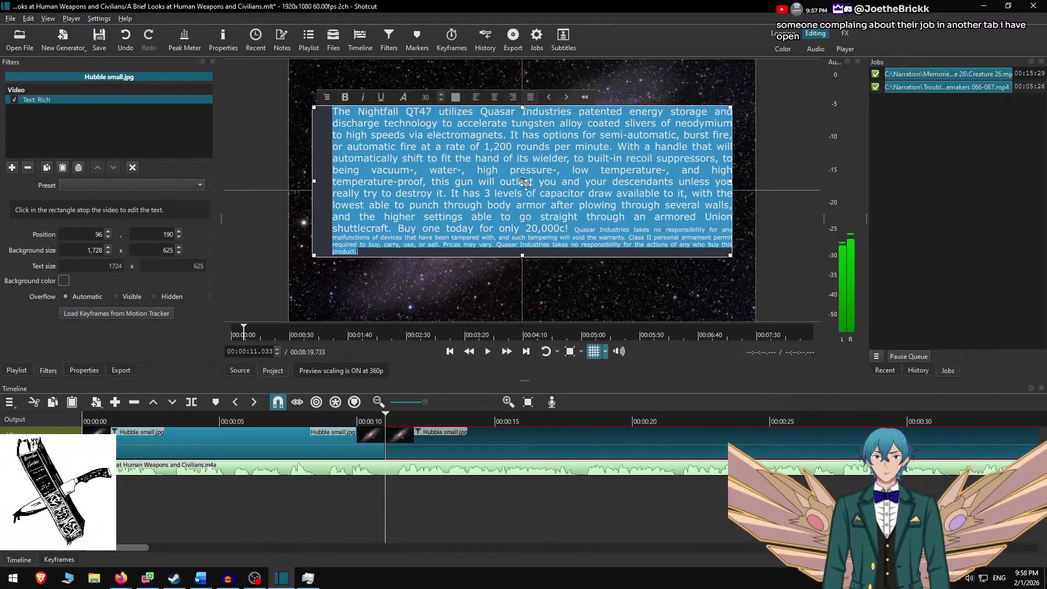
drag(525, 185, 528, 203)
click(433, 450)
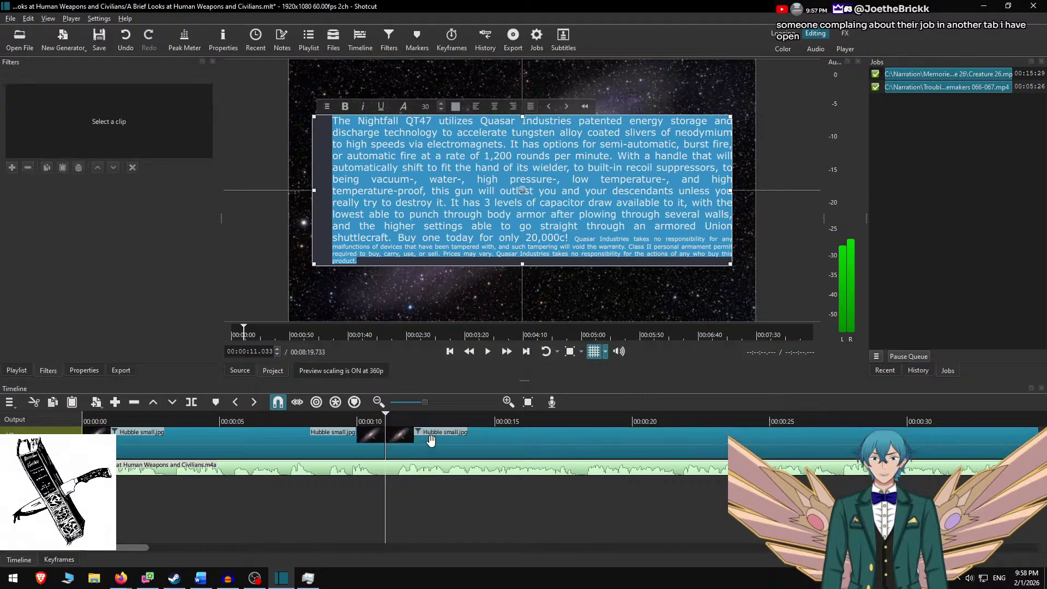
Play the narration through the Nightfall QT47 advertisement and replay its ending around 00:01:12.500.
click(329, 422)
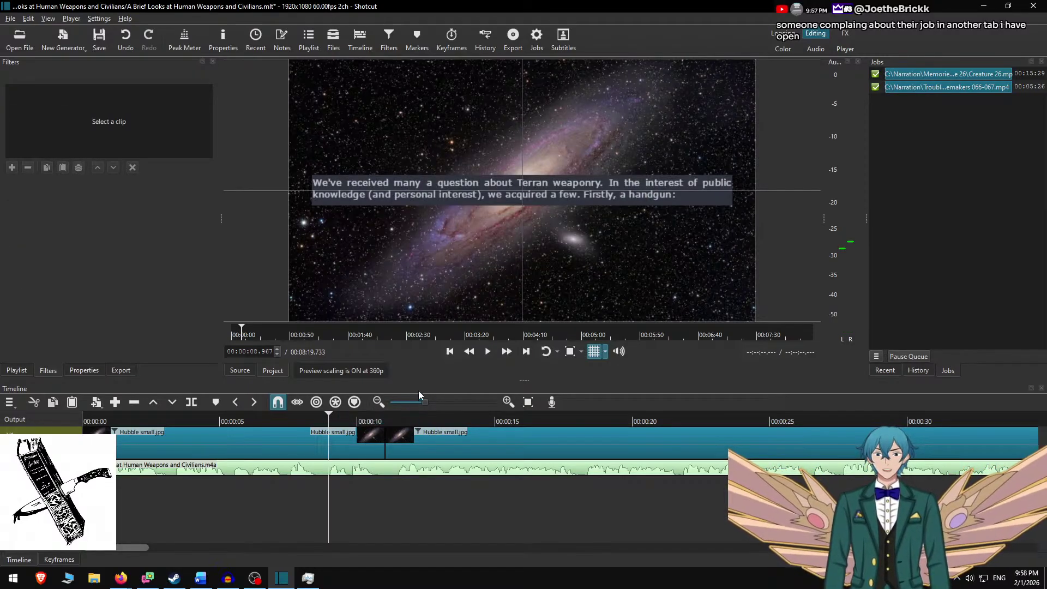
click(507, 351)
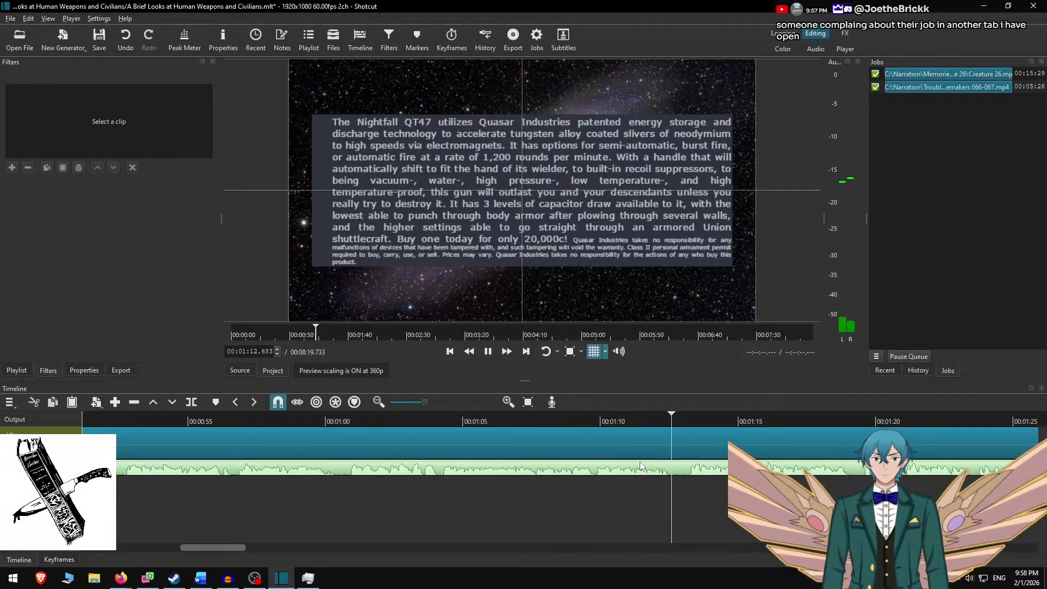
key(space)
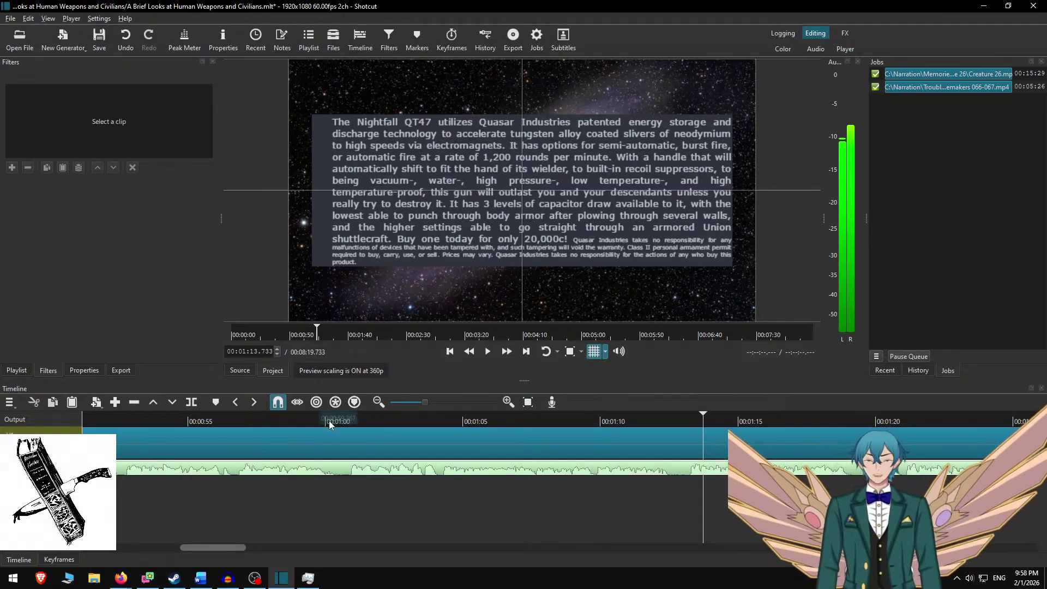
click(329, 420)
key(space)
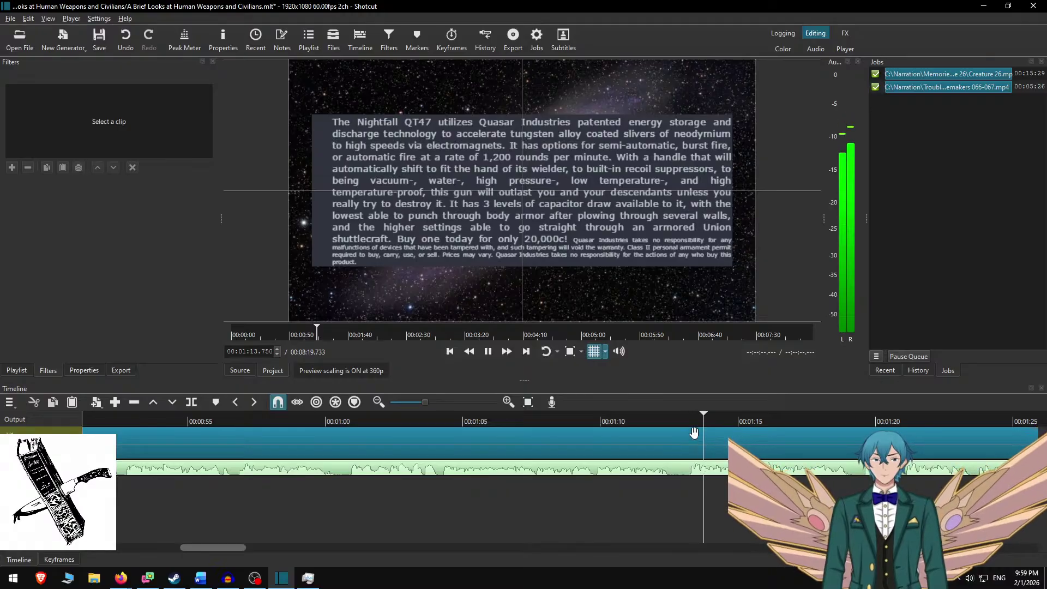
click(669, 417)
key(space)
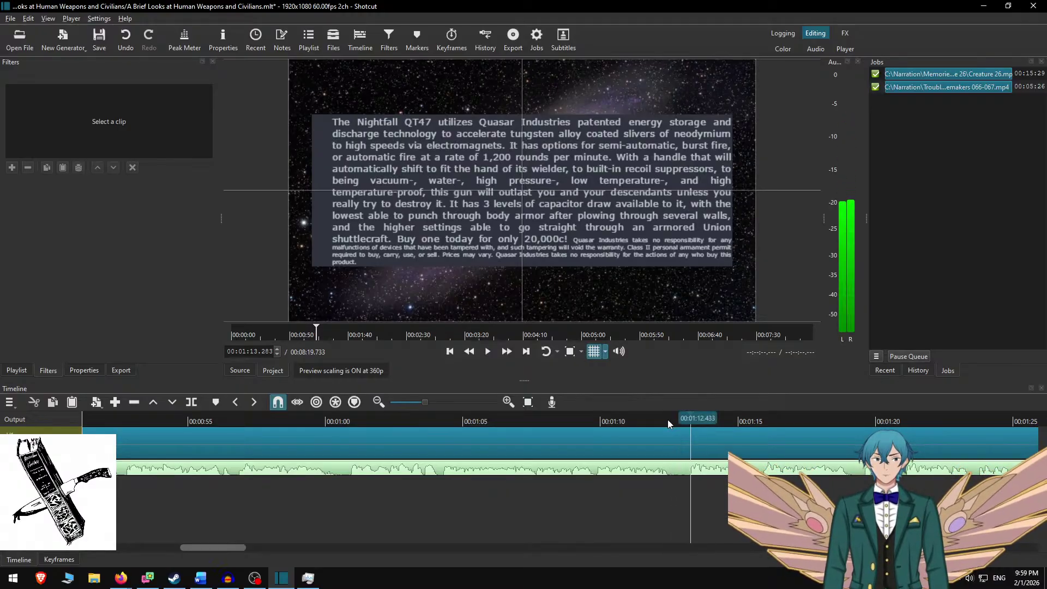
click(669, 418)
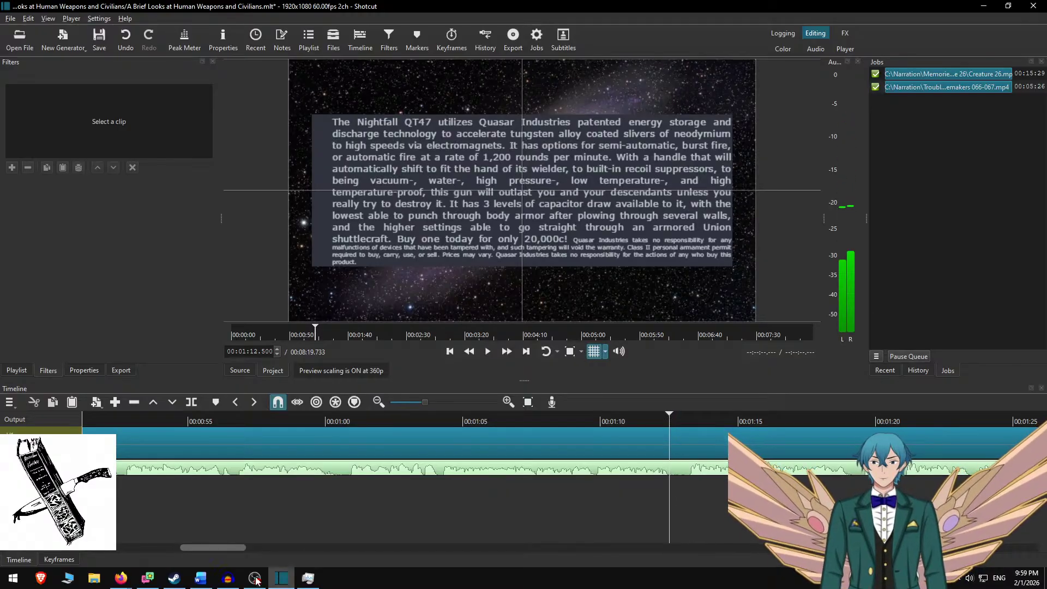
Switch to the narration project in Audacity and play the end of the disclaimer from 00:01:11.784.
click(228, 578)
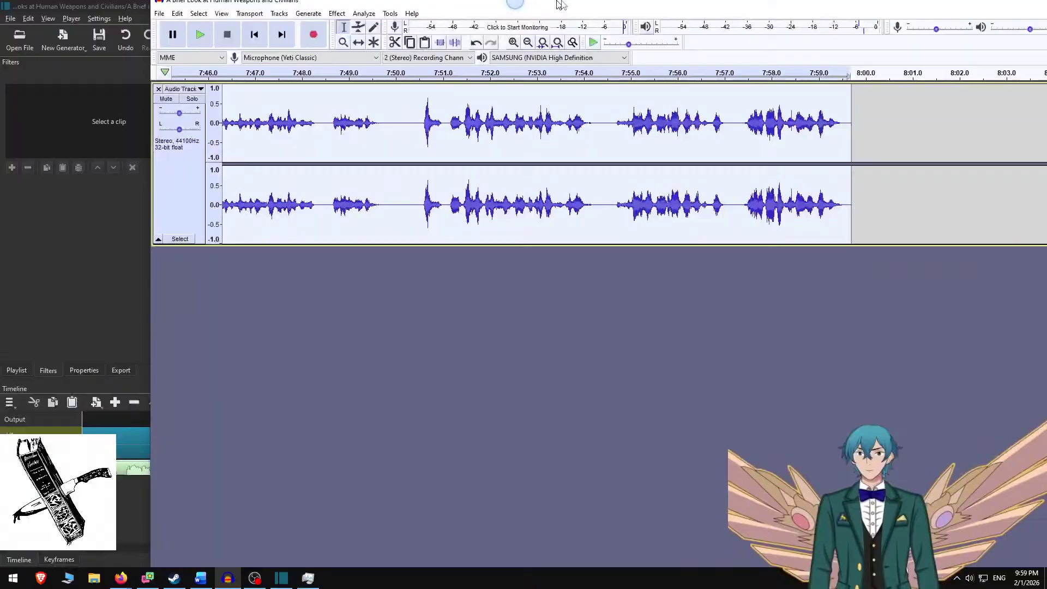
drag(557, 1, 553, 0)
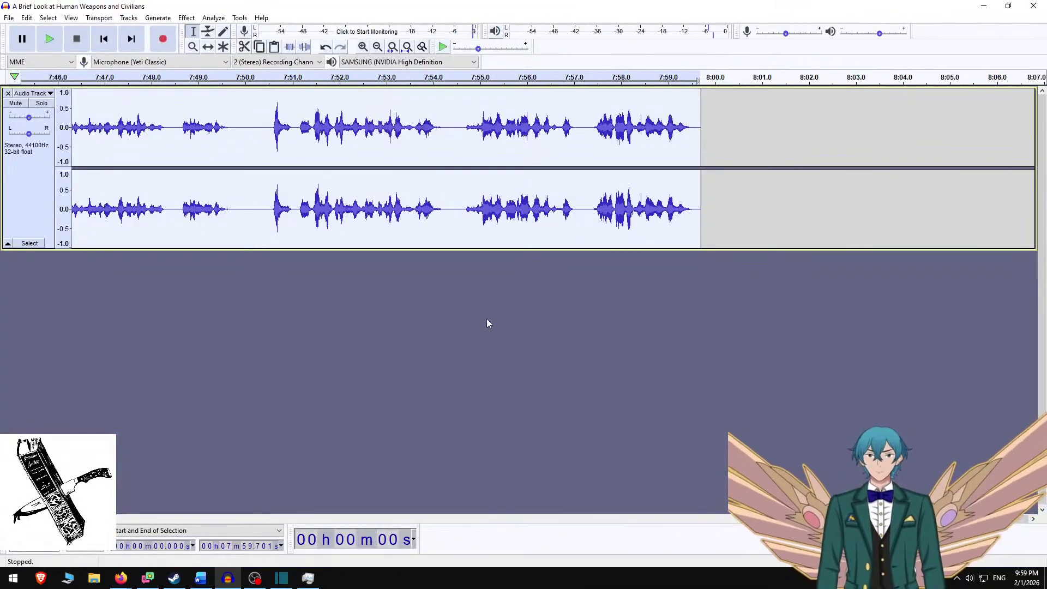
click(551, 469)
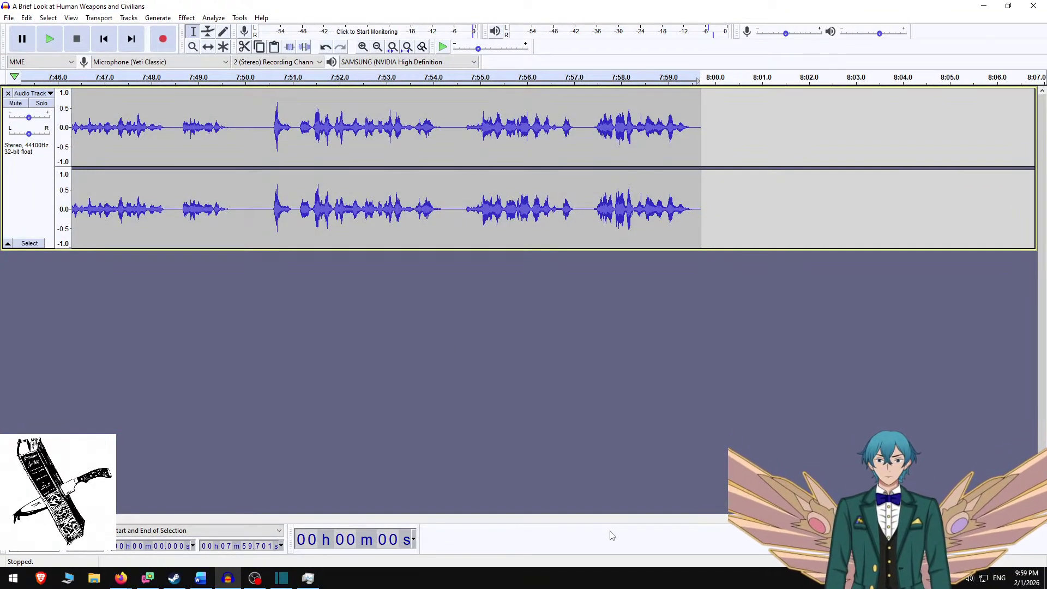
key(alt+Tab)
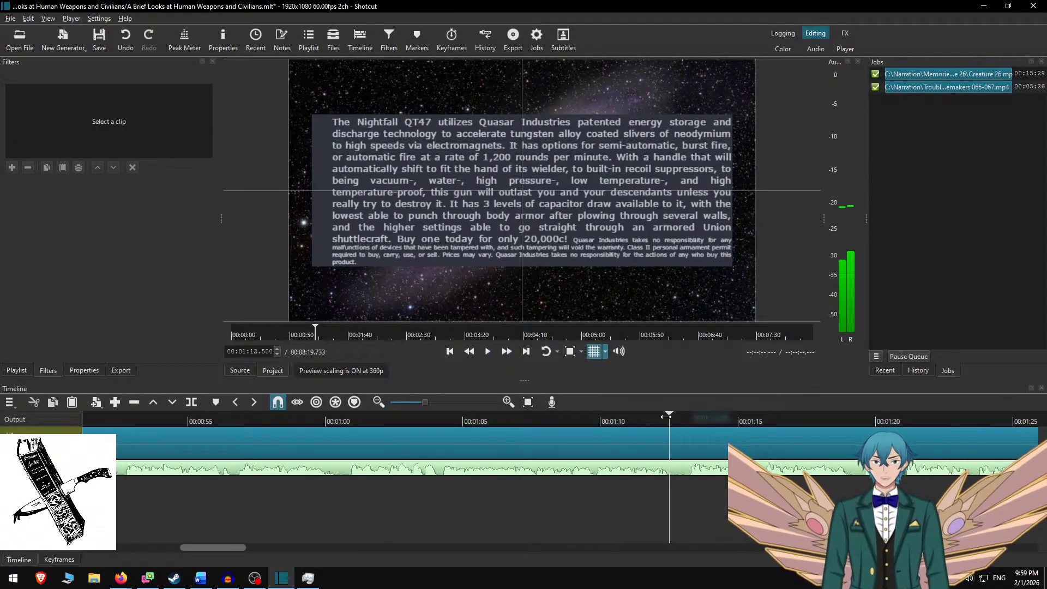
key(alt+Tab)
drag(948, 518, 229, 581)
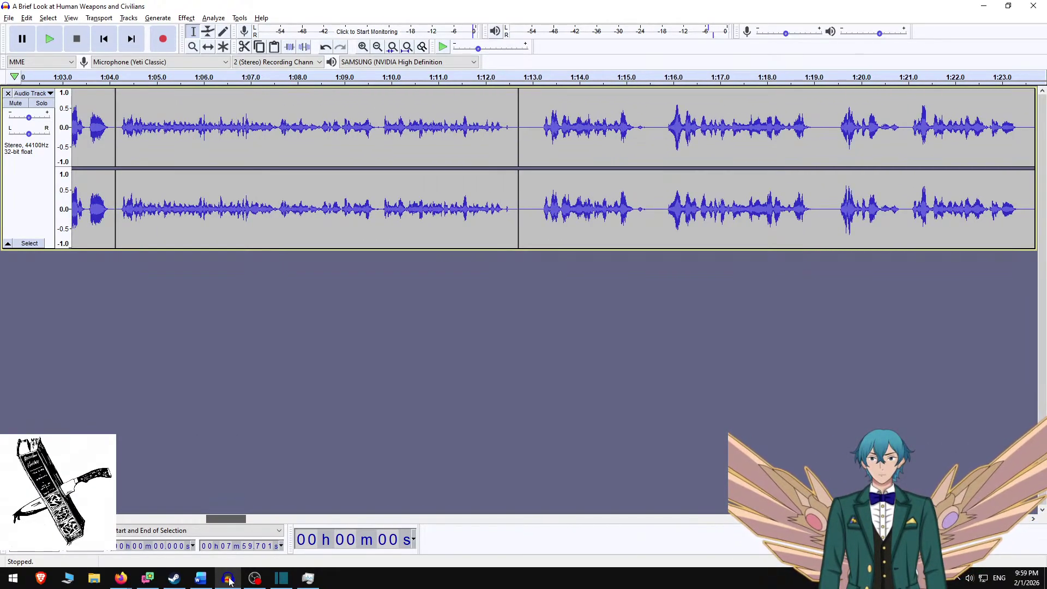
click(475, 117)
key(space)
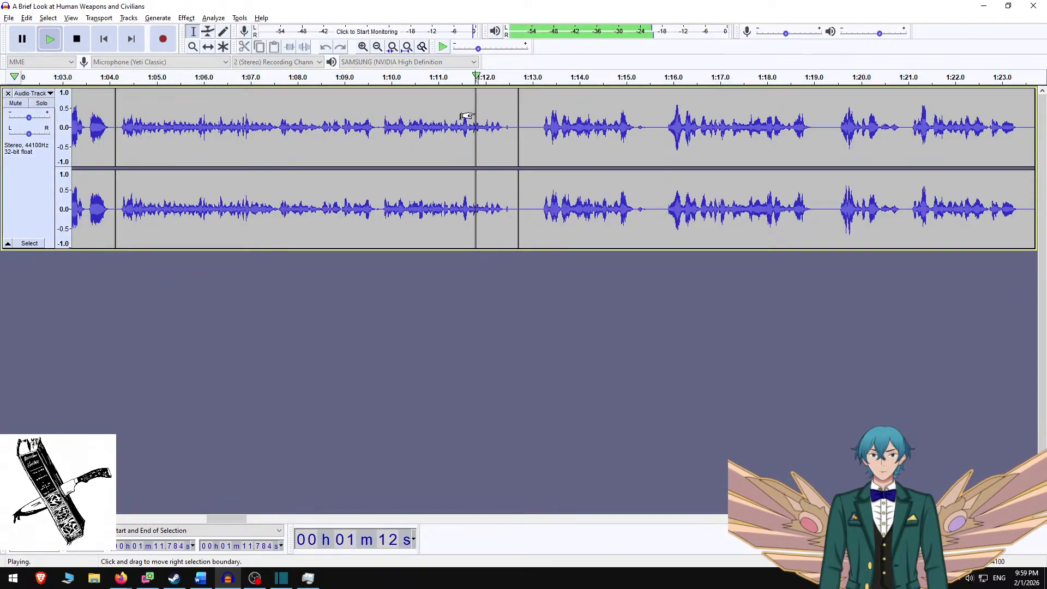
key(space)
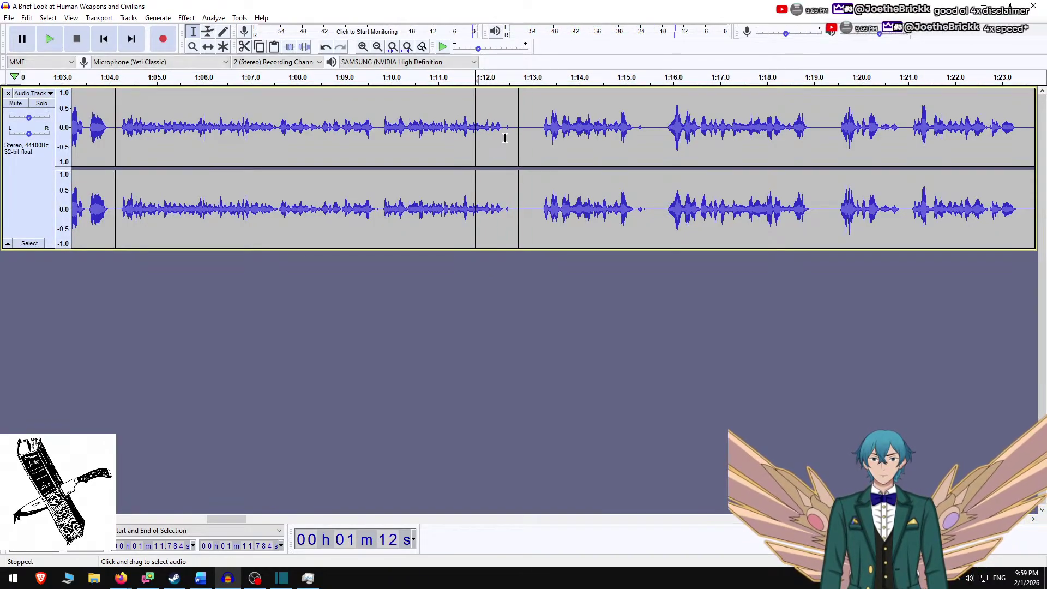
Try silencing the faint blip between 00:01:12.400 and 00:01:12.551, replay the passage and undo the edit.
drag(504, 138, 512, 139)
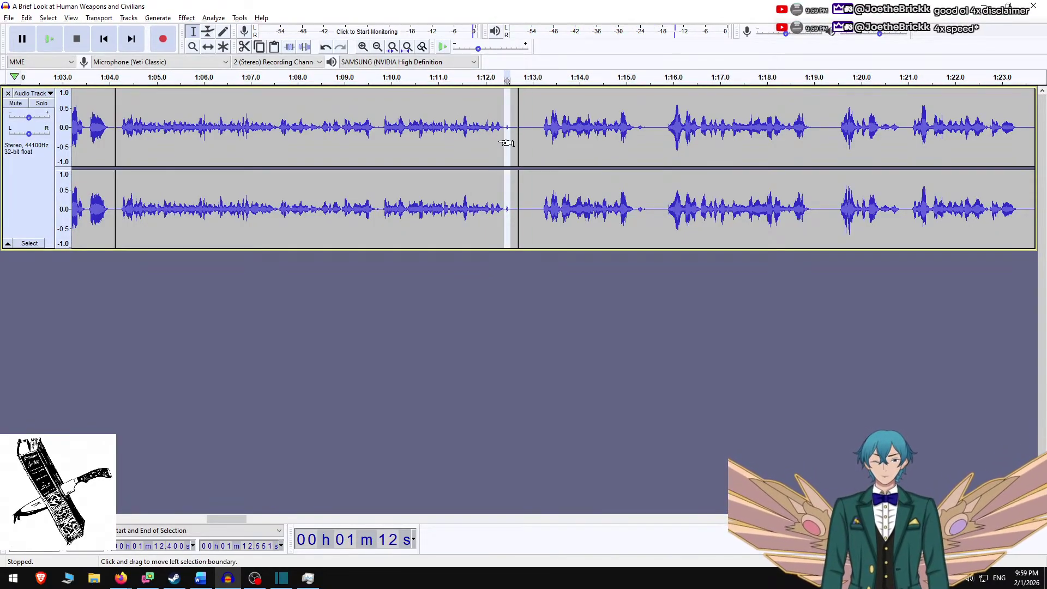
click(441, 145)
key(space)
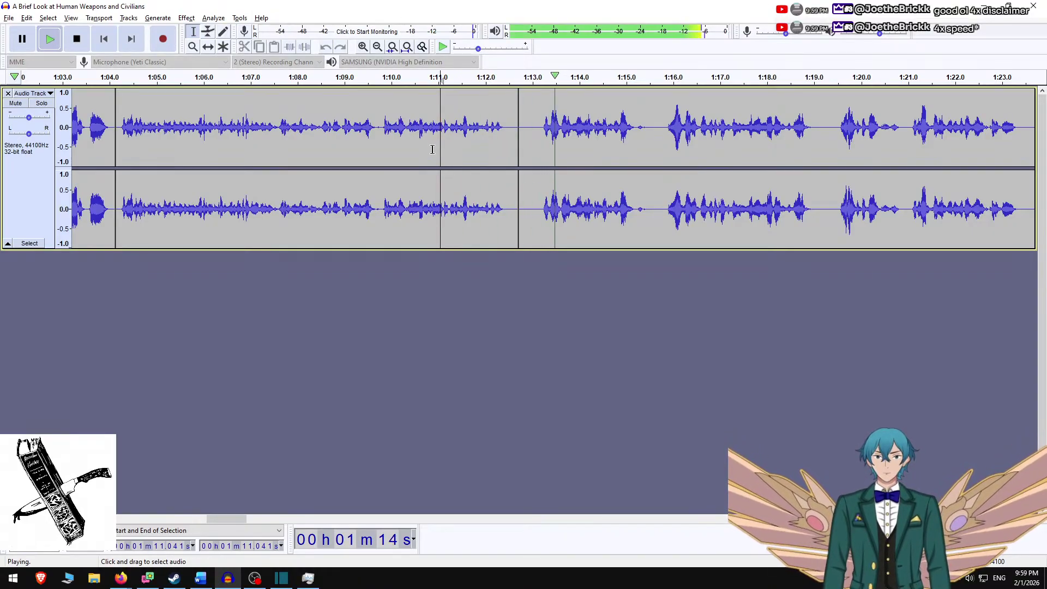
key(space)
key(ctrl+z)
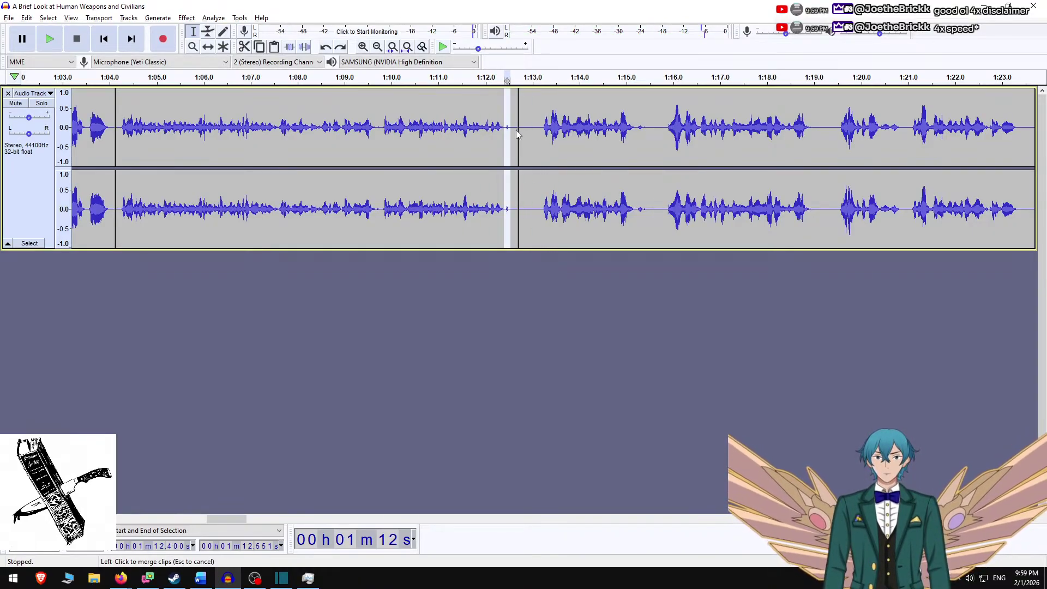
Mark the stretch across the clip boundary from 00:01:12.597 to 00:01:12.957 and replay the narration from 00:01:10.705.
drag(515, 136, 530, 136)
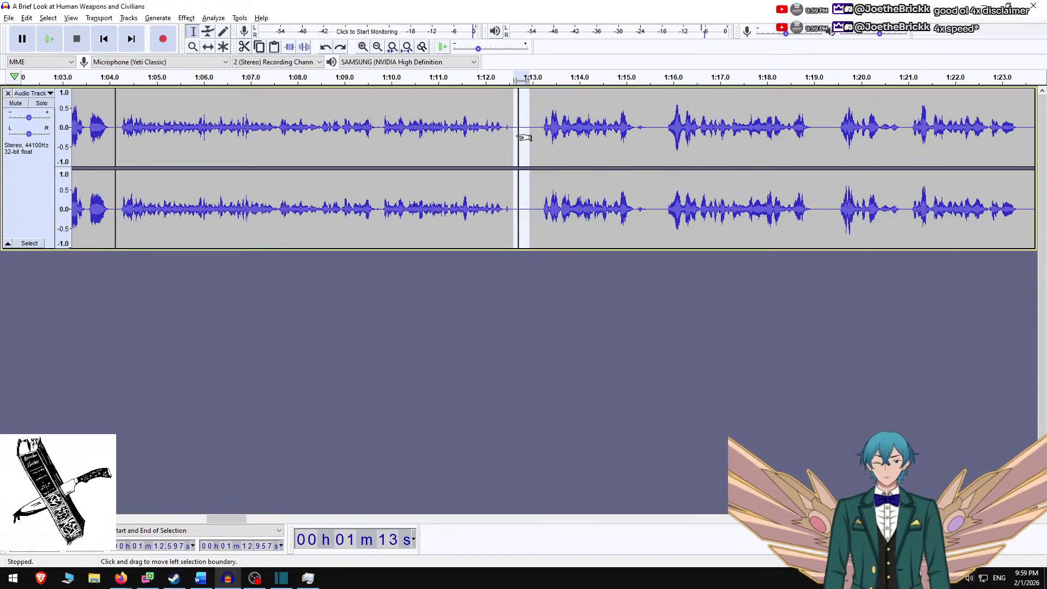
click(425, 128)
key(space)
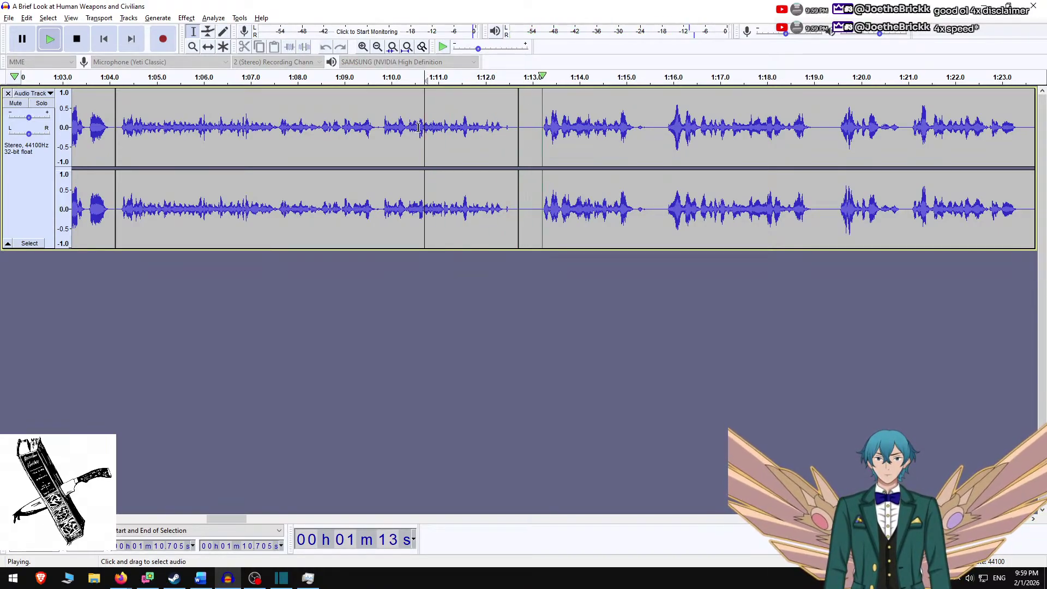
key(space)
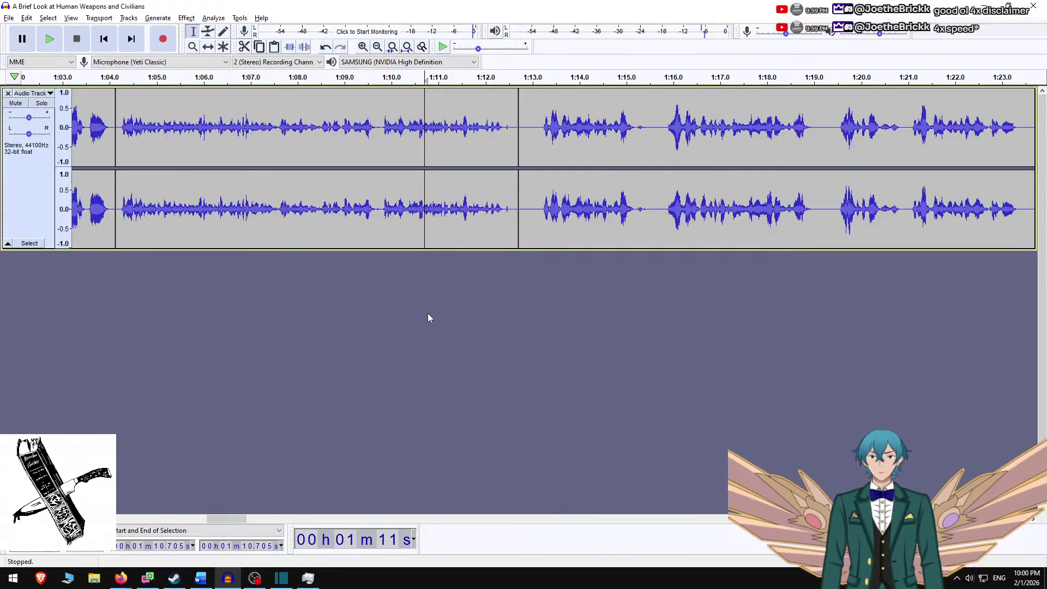
Export the narration as the M4A file A Brief Look at Human Weapons and Civilians v2, leaving the metadata tags empty.
scroll(278, 203, left, 3)
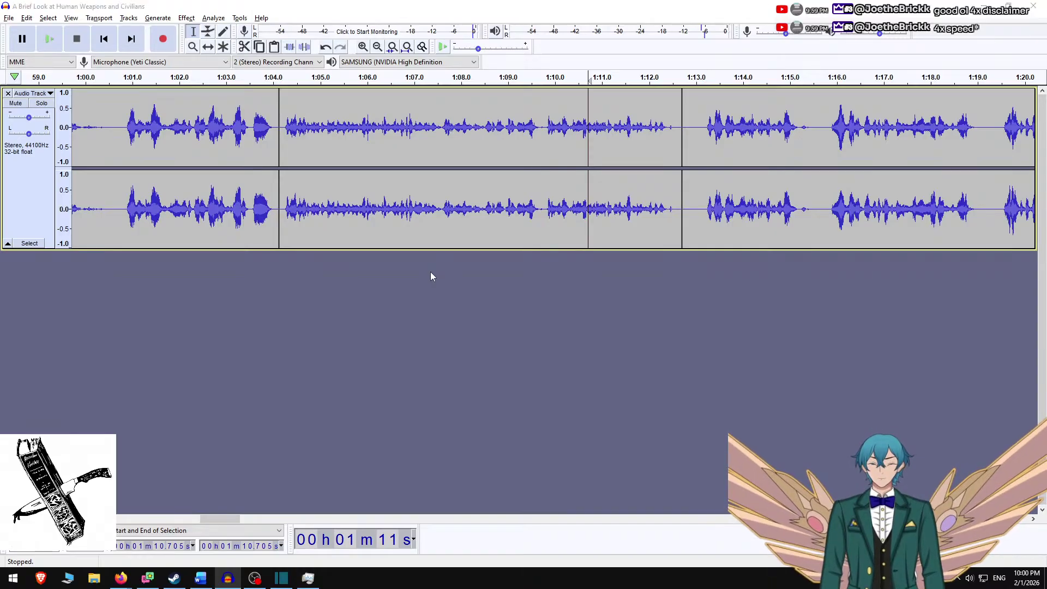
key(ctrl+e)
click(628, 308)
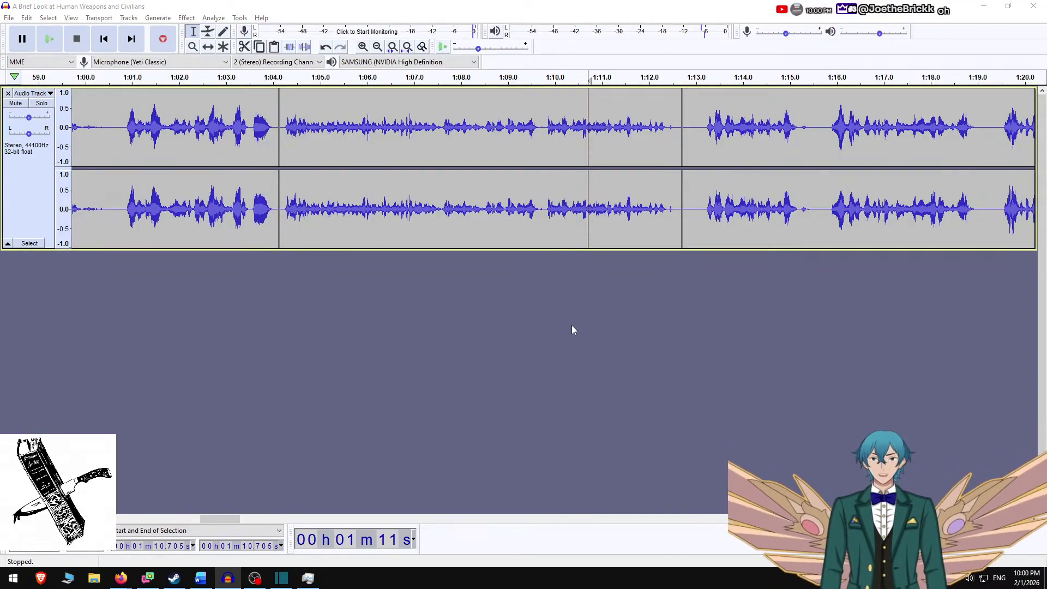
key(ctrl+shift+e)
key(Right)
key(Left)
key(Left)
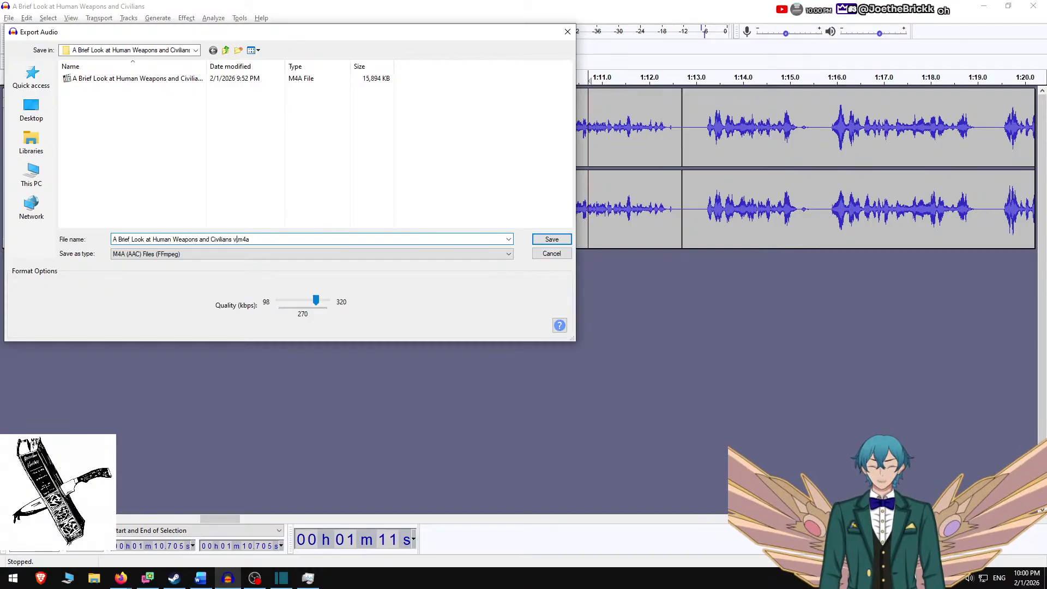
key(Return)
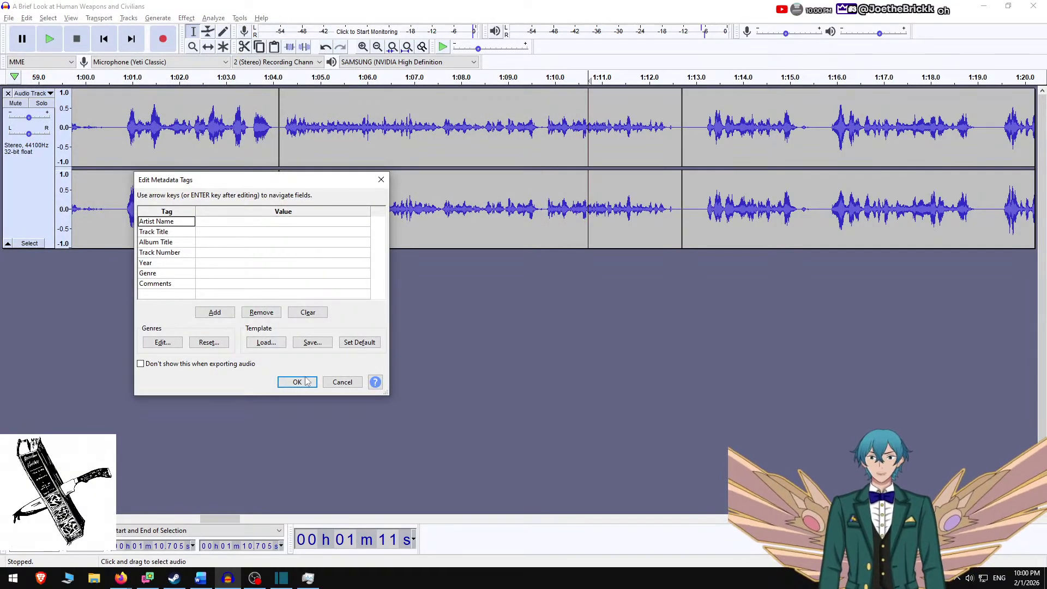
click(304, 382)
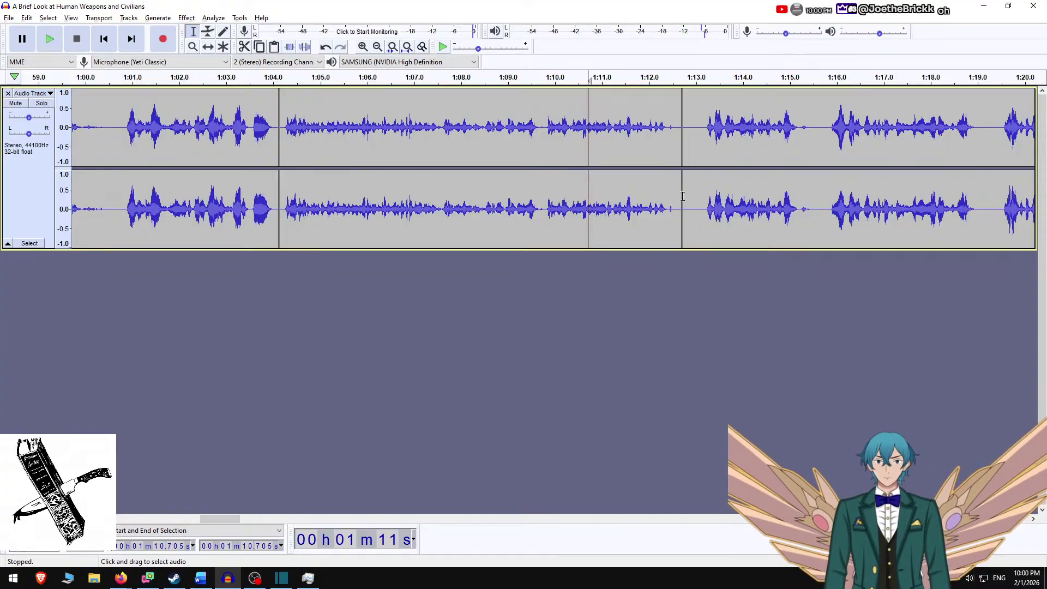
In Shotcut, replace the narration on the audio track with A Brief Look at Human Weapons and Civilians v2.m4a and close the gap before it.
key(alt+Tab)
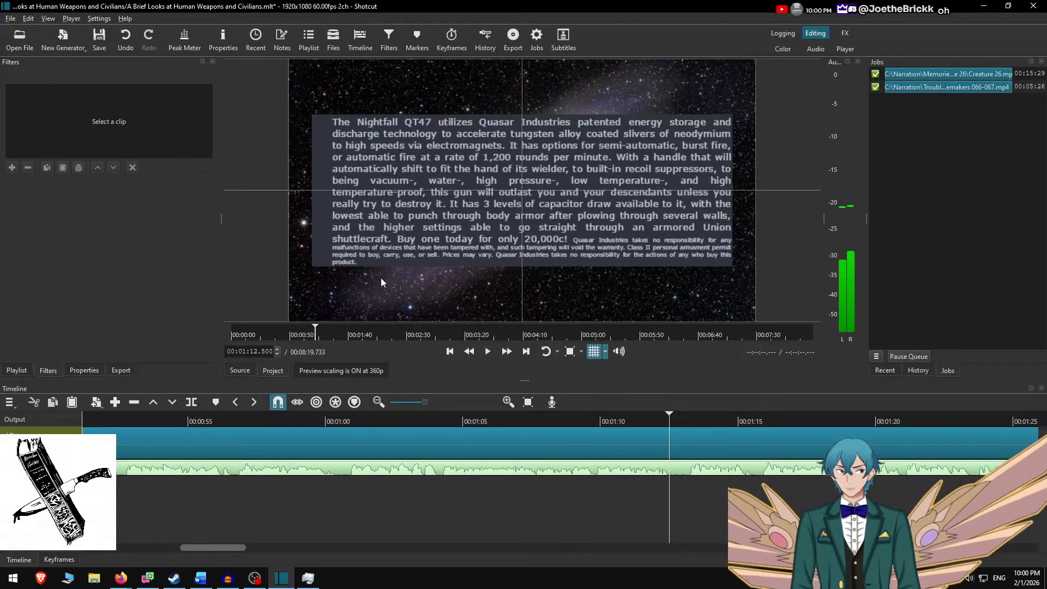
click(457, 463)
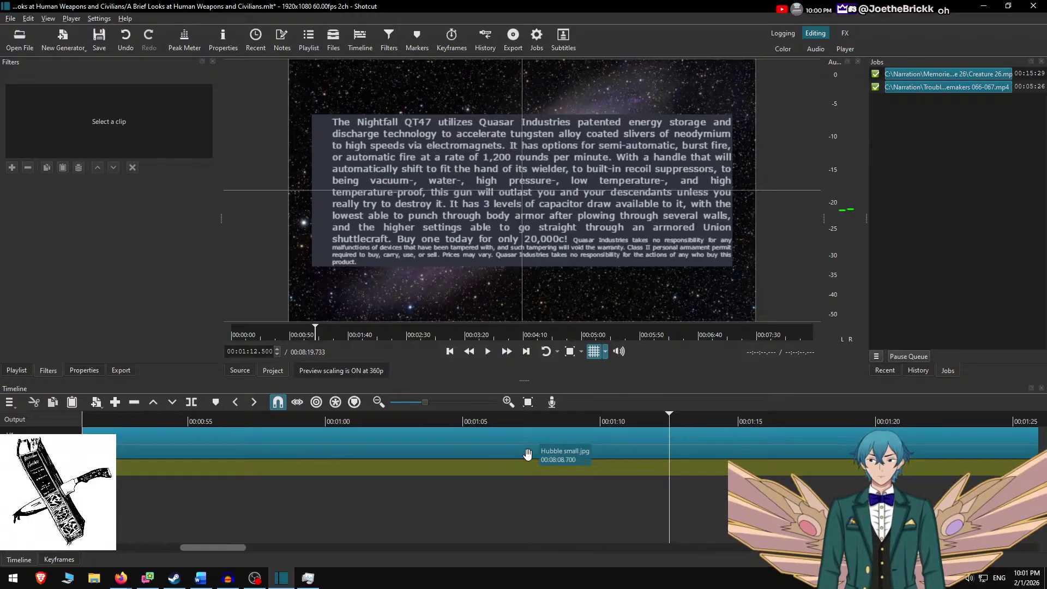
key(ctrl+o)
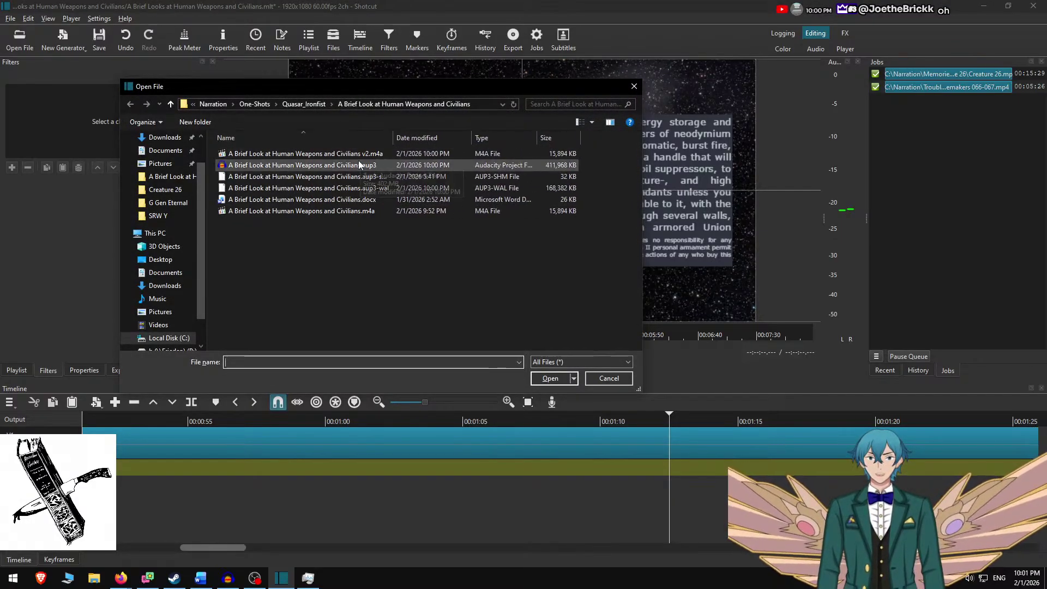
double_click(328, 154)
drag(518, 181, 606, 469)
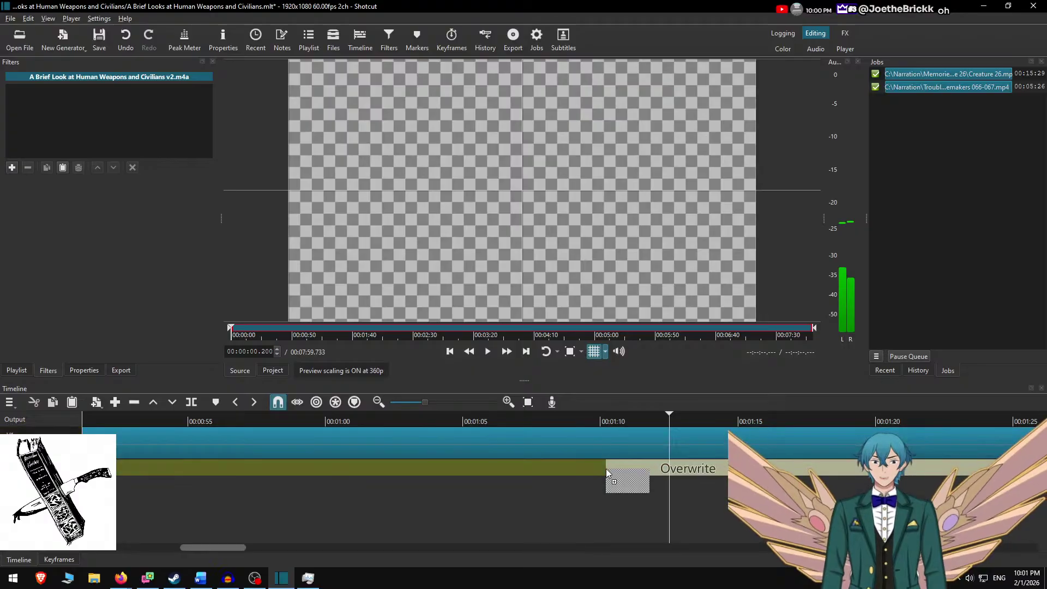
right_click(564, 475)
click(607, 286)
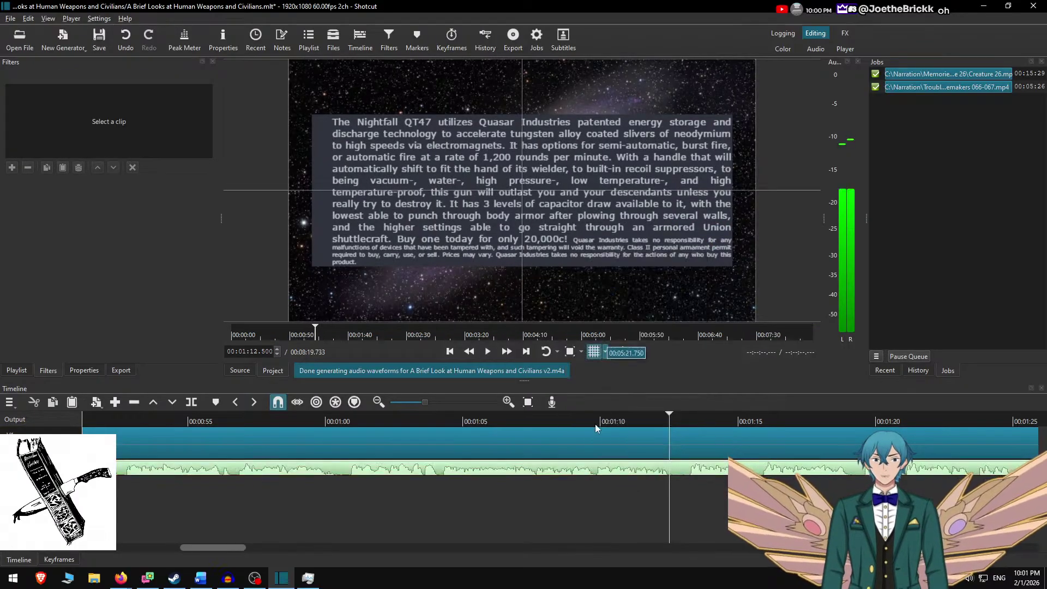
Play the new narration from 00:00:59.833, replay the end of the disclaimer and stop the playhead at 00:01:12.850.
click(322, 419)
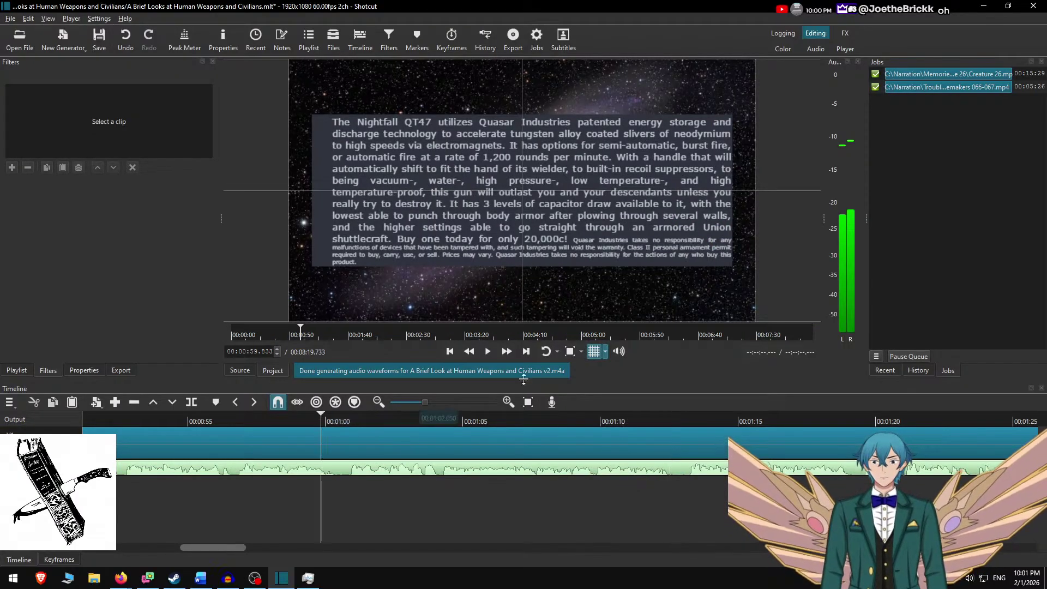
click(505, 353)
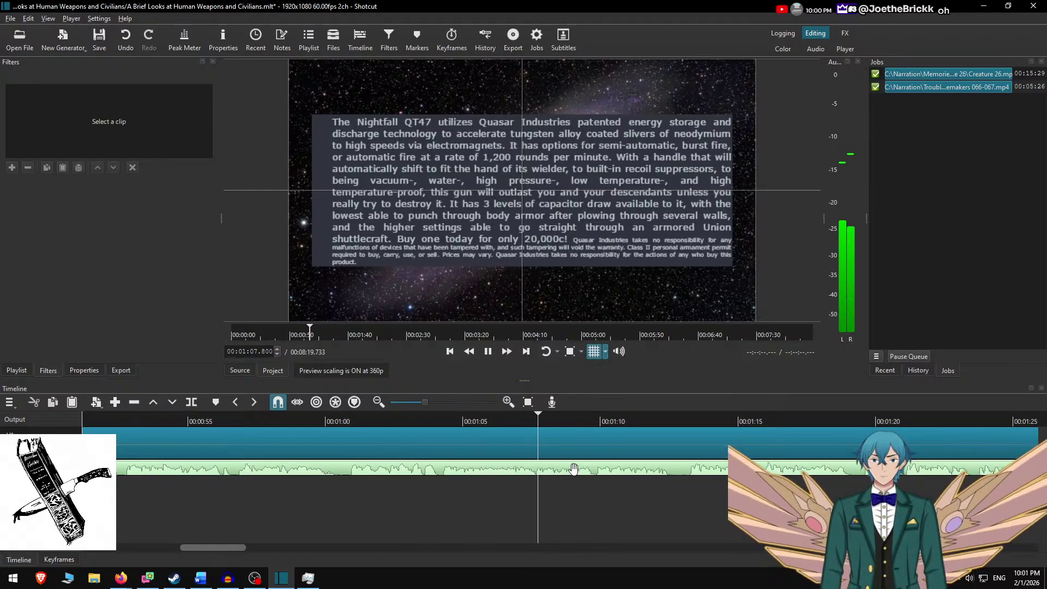
scroll(518, 434, down, 1)
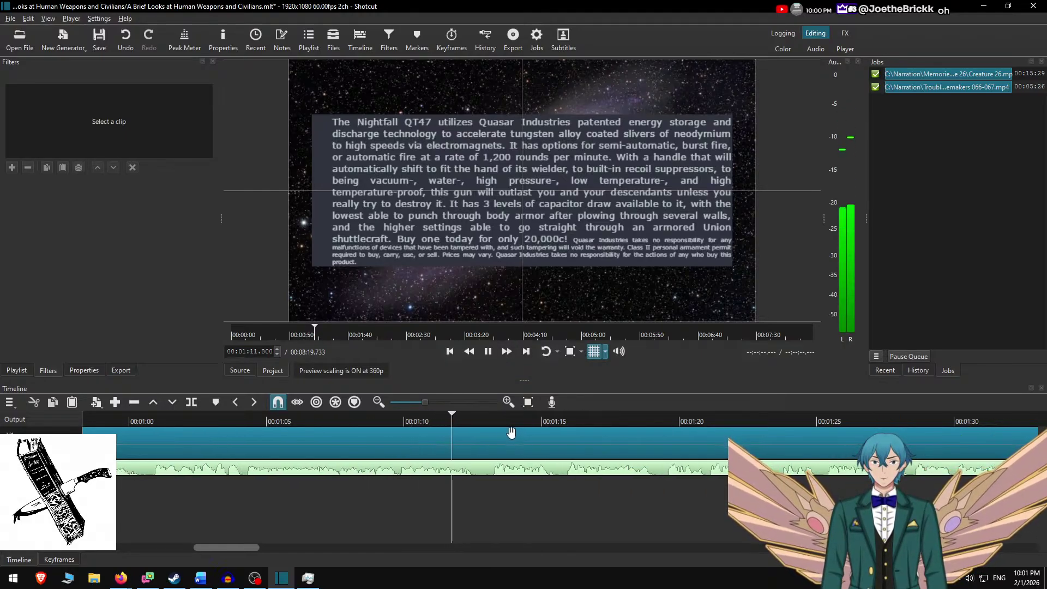
key(space)
click(455, 421)
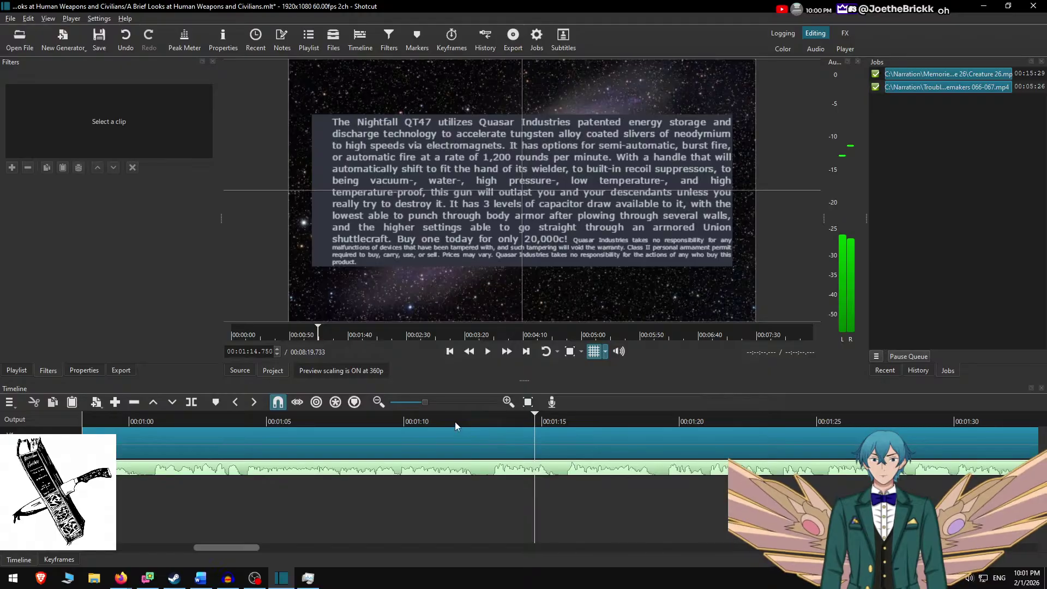
key(space)
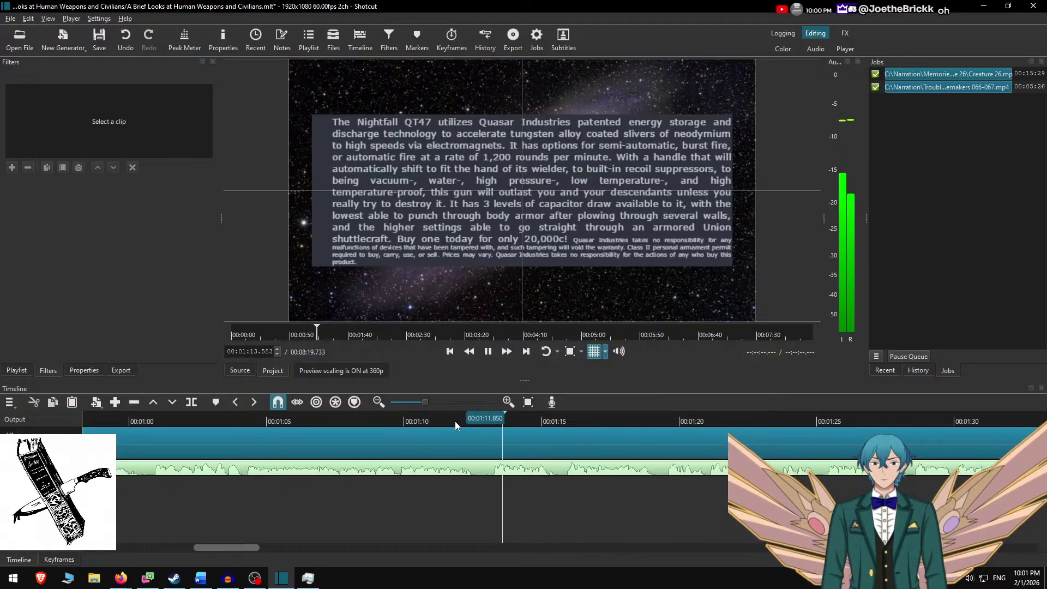
key(space)
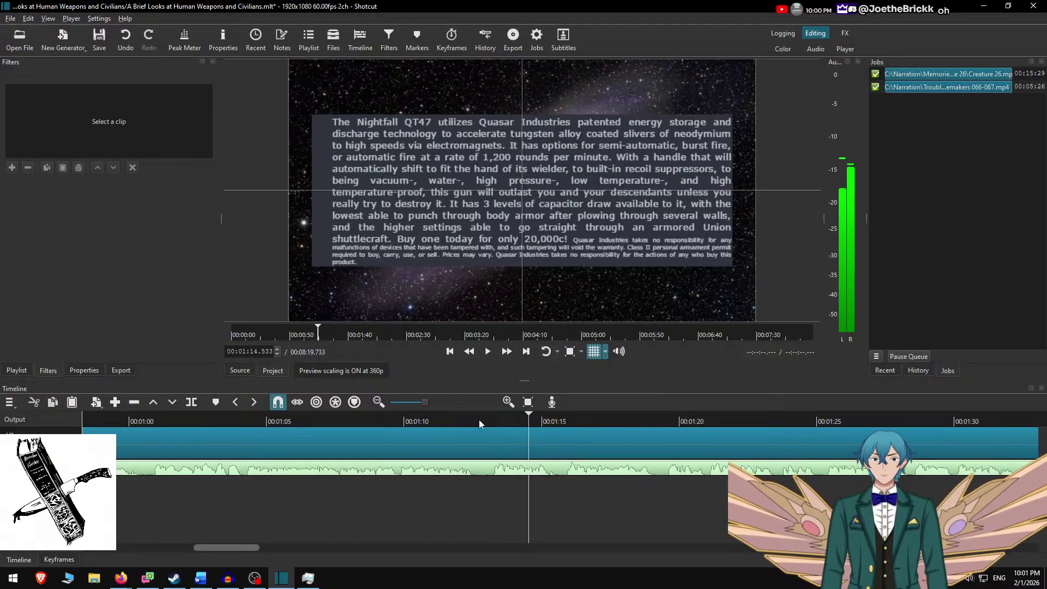
click(448, 421)
key(space)
key(space)
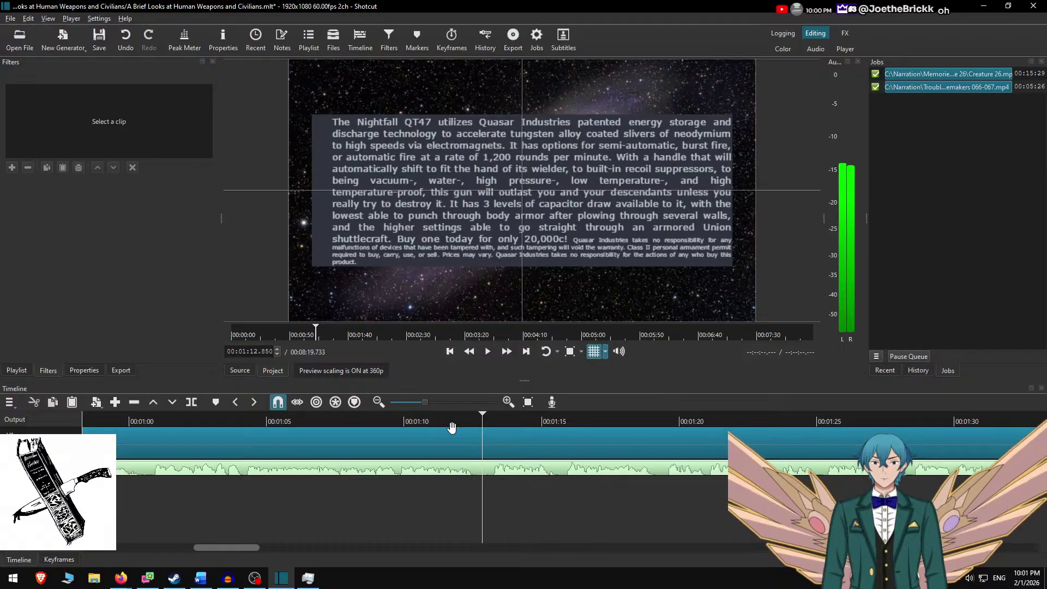
Split the Hubble image clip at 00:01:12.850, undoing the misplaced split, and select the part after the cut.
key(s)
key(ctrl+z)
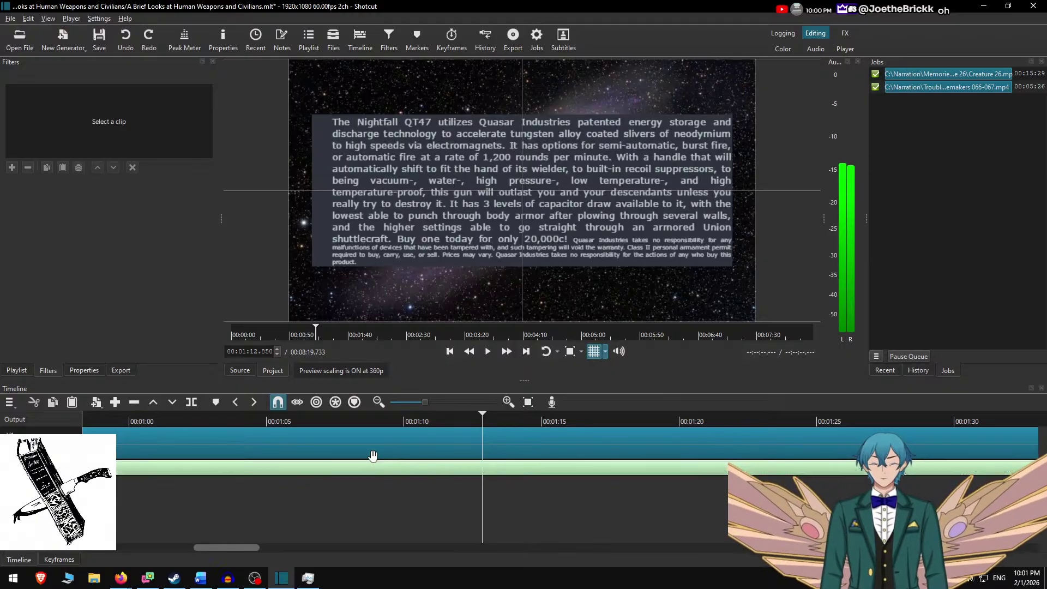
click(373, 455)
key(s)
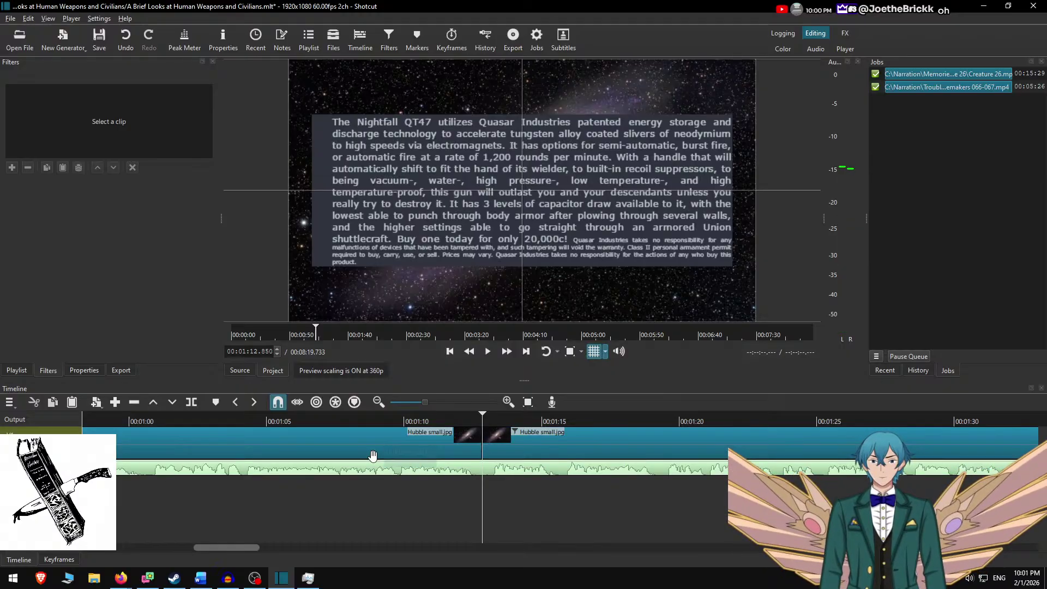
click(511, 444)
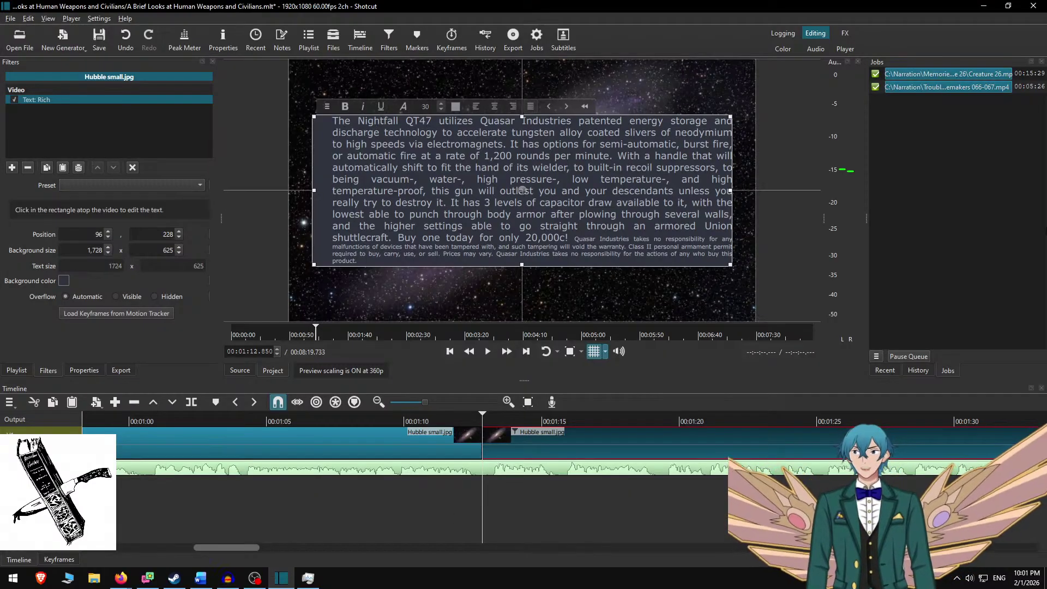
In the Word script, delete the Nightfall QT47 paragraph and copy the paragraph starting "We bought one of these and tested it out".
key(alt+Tab)
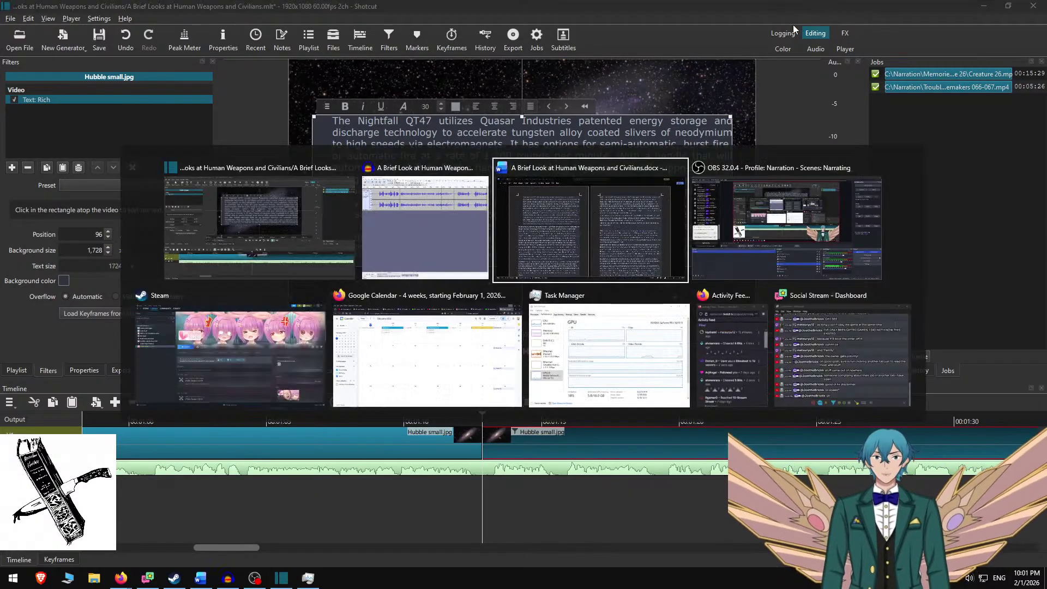
click(452, 245)
key(Delete)
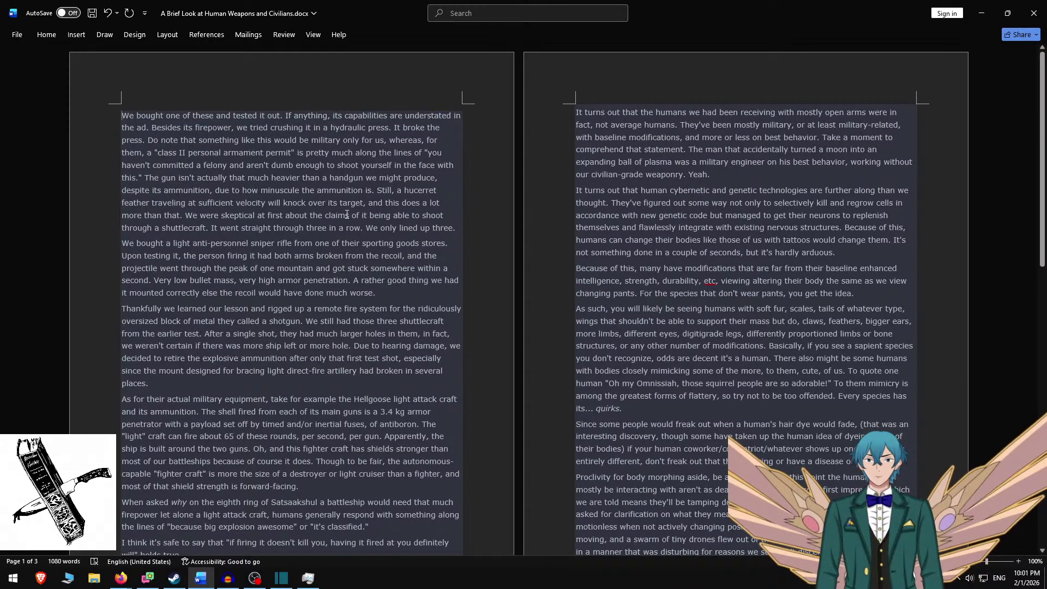
key(ctrl+z)
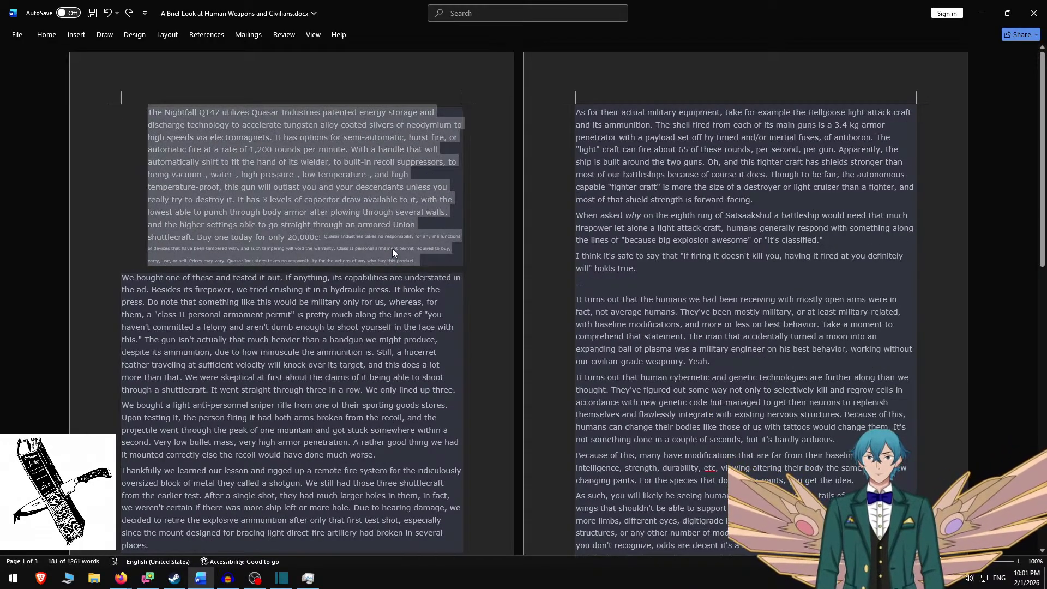
key(Delete)
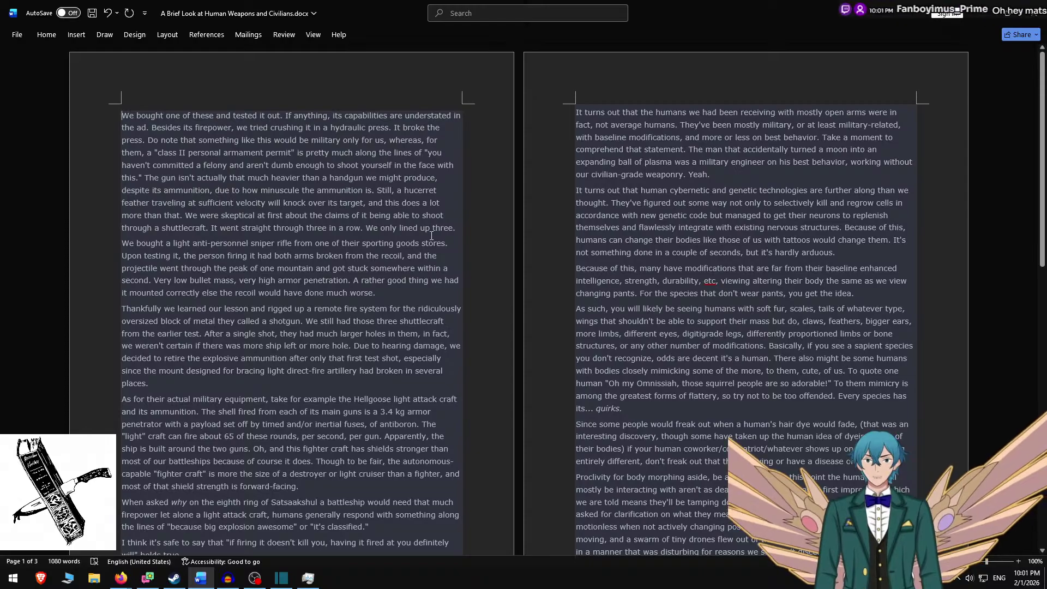
triple_click(458, 232)
key(ctrl+c)
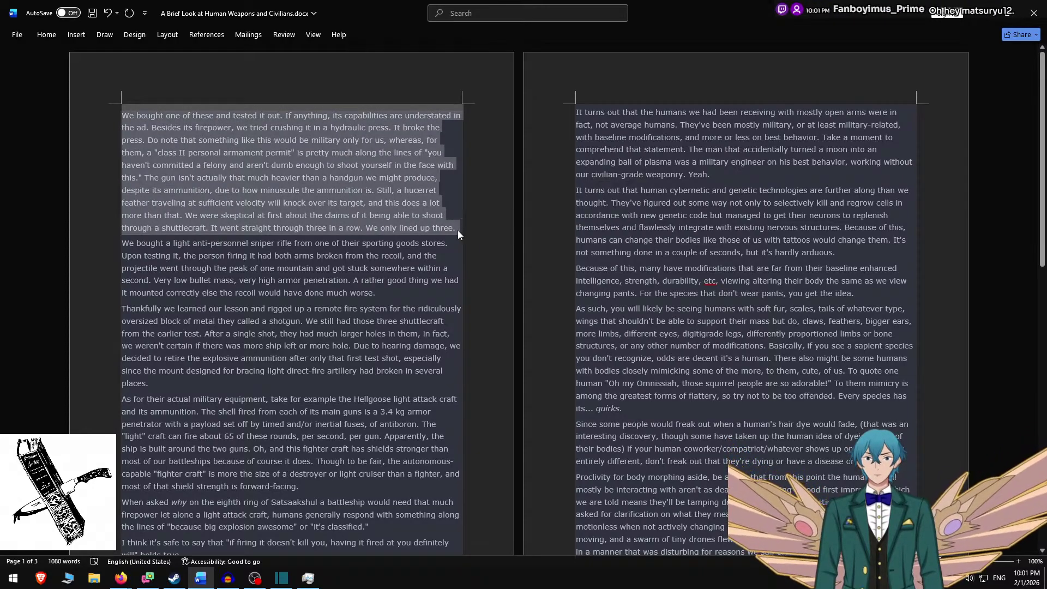
Back in Shotcut, replace the clip's rich text with the copied paragraph, set it to size 30 and remove its indent.
key(alt+Tab)
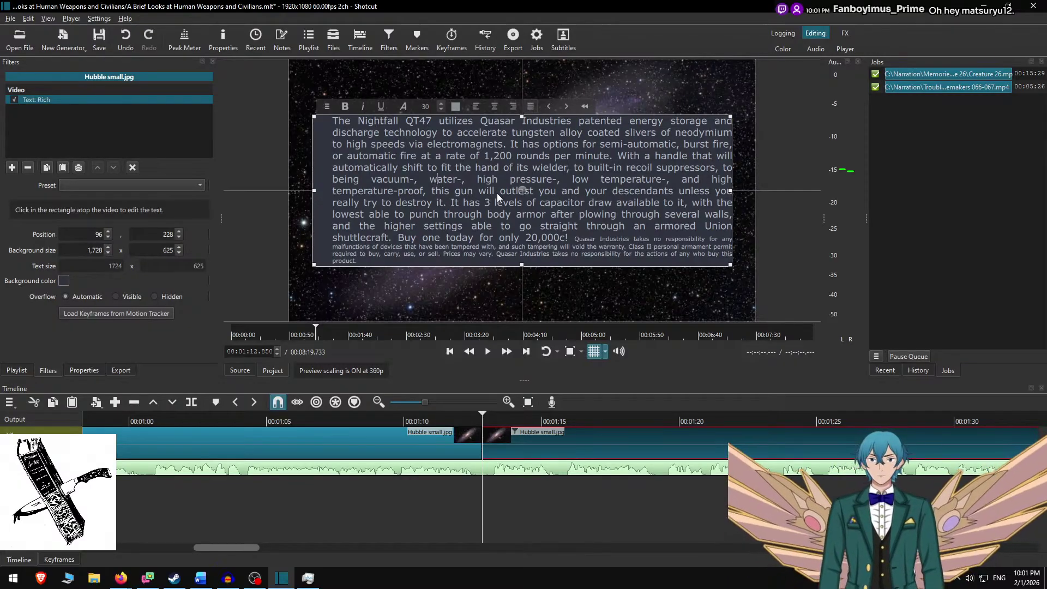
key(ctrl+a)
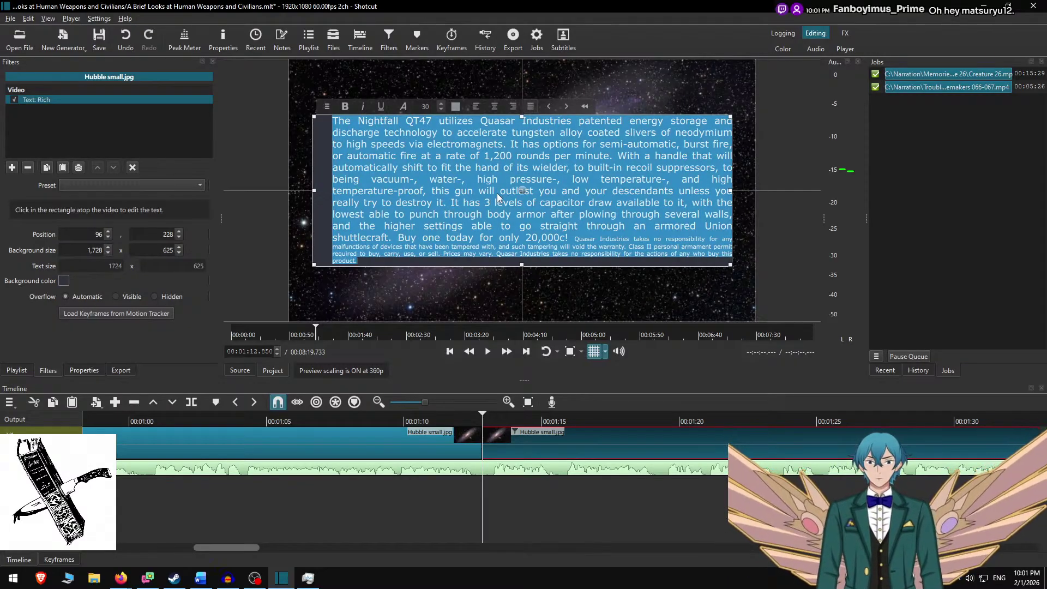
key(ctrl+v)
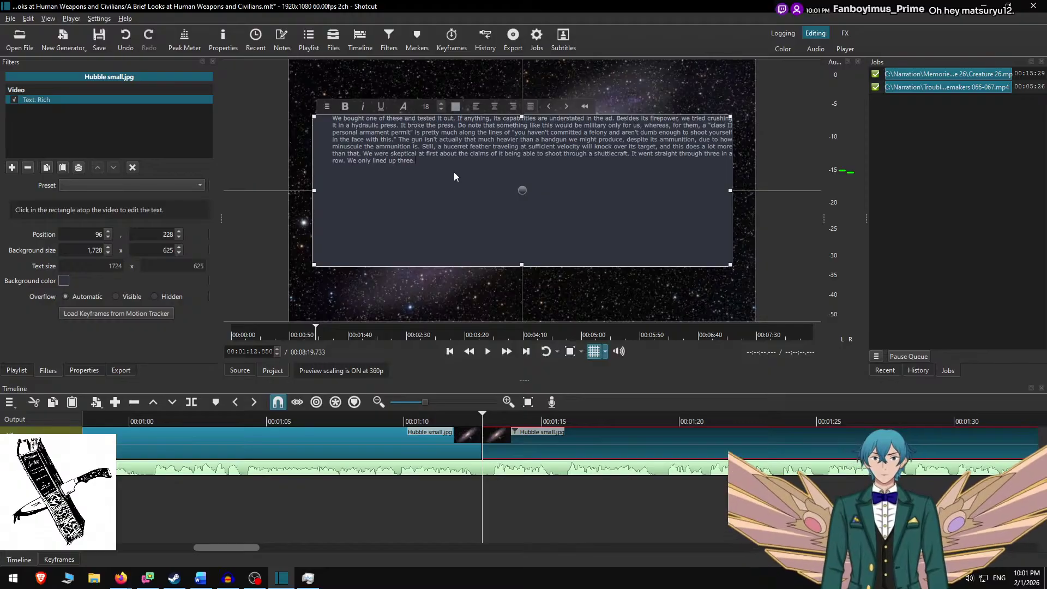
key(ctrl+a)
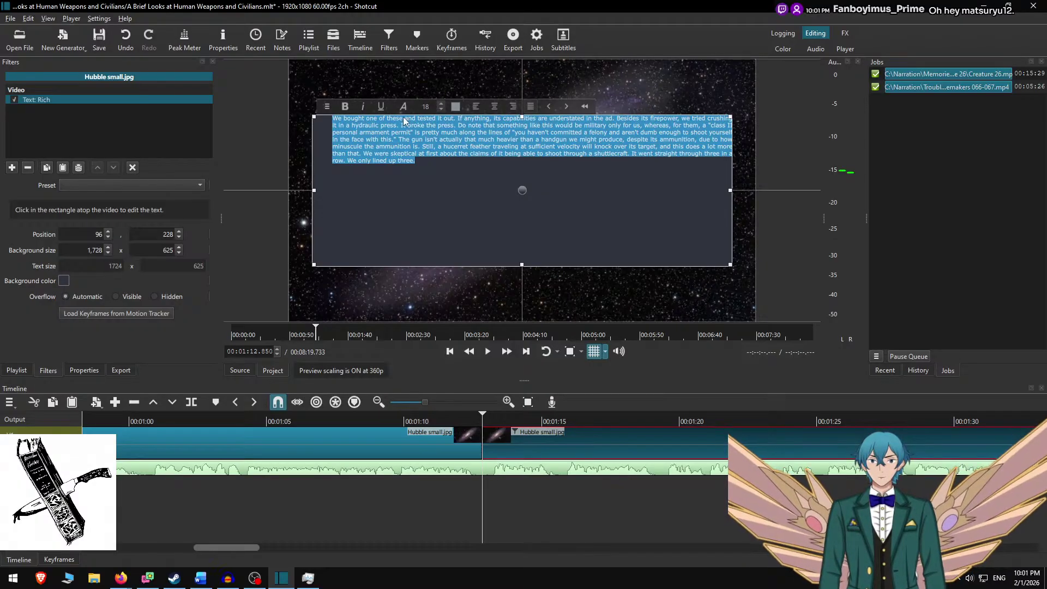
double_click(430, 107)
text(30)
key(Return)
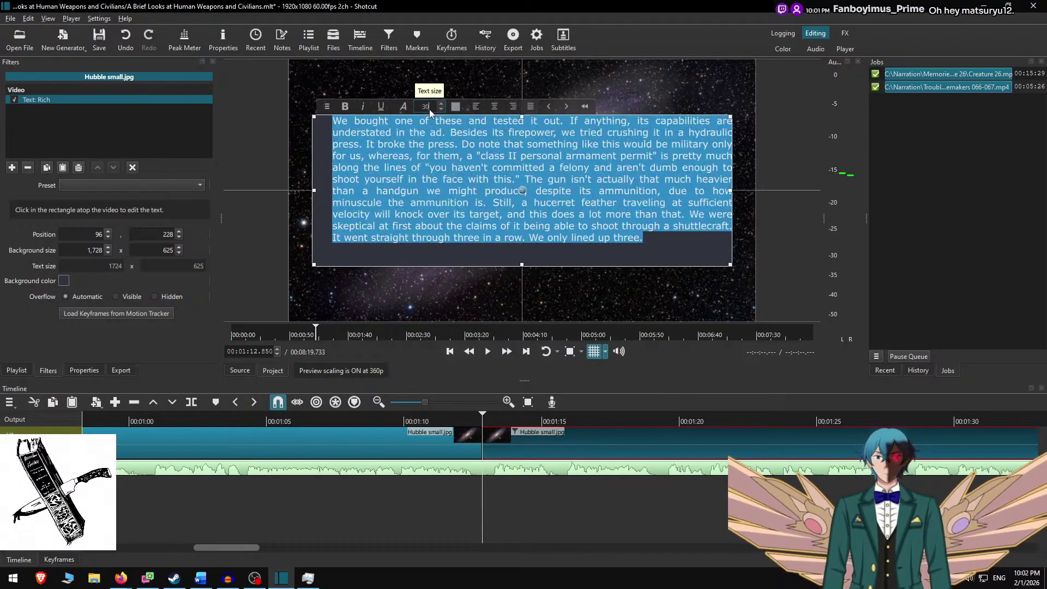
click(548, 106)
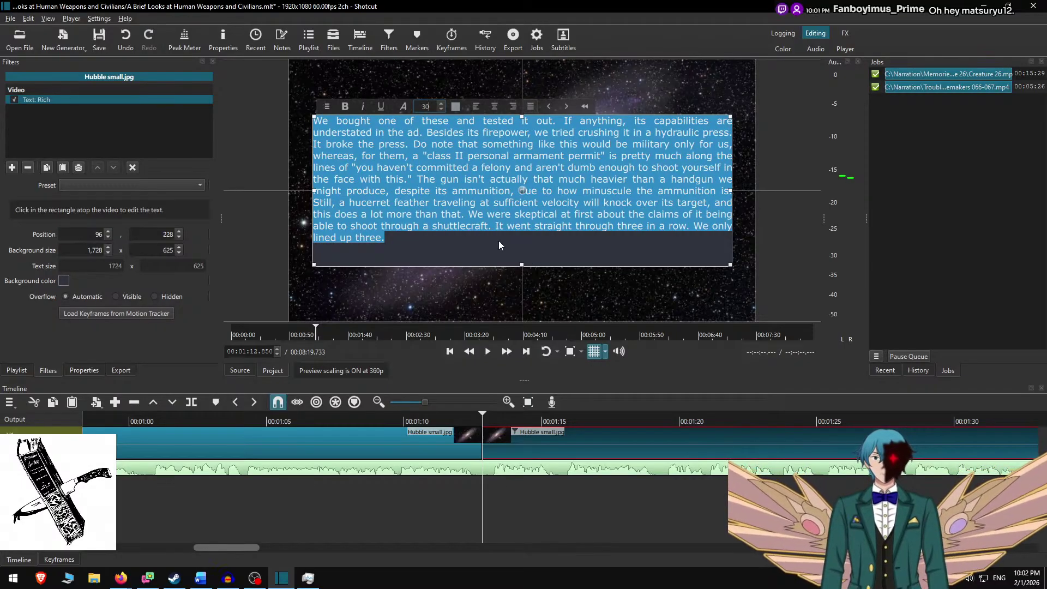
Set the text background's height to 550 and move the text box down to vertical position 265.
click(396, 250)
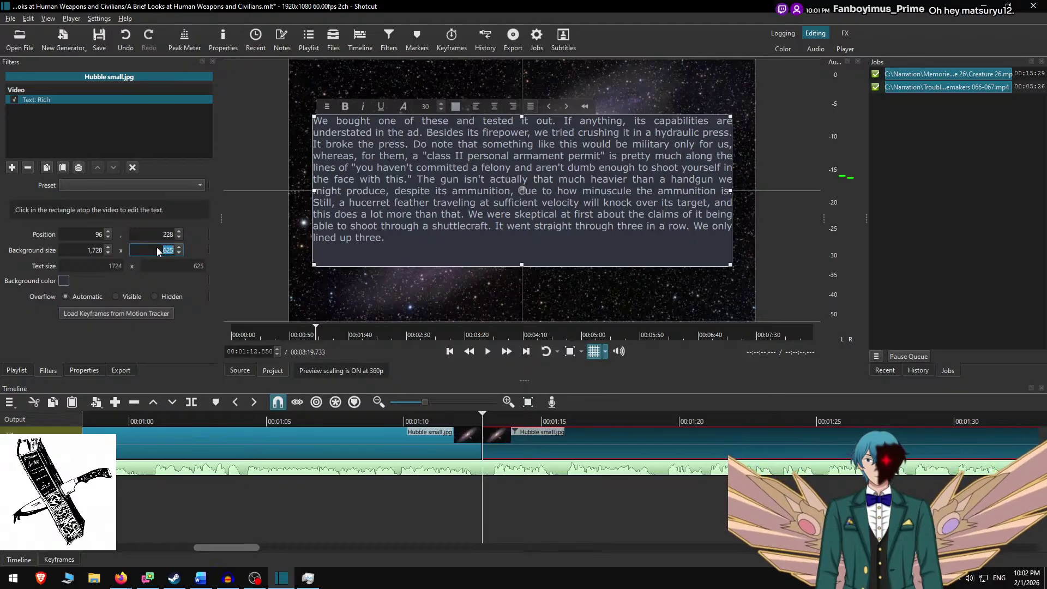
text(550)
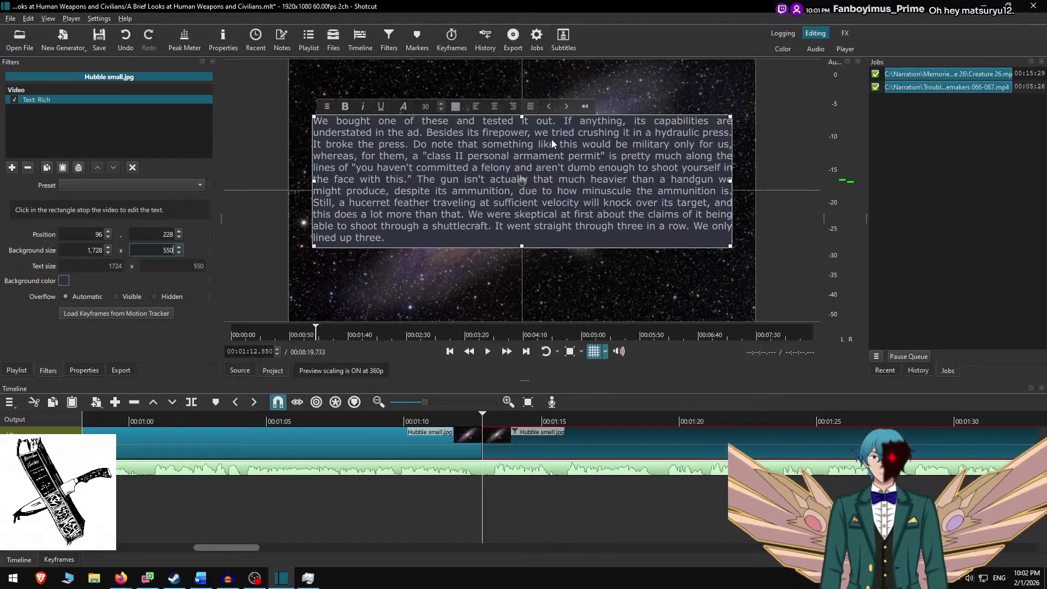
drag(521, 177, 522, 197)
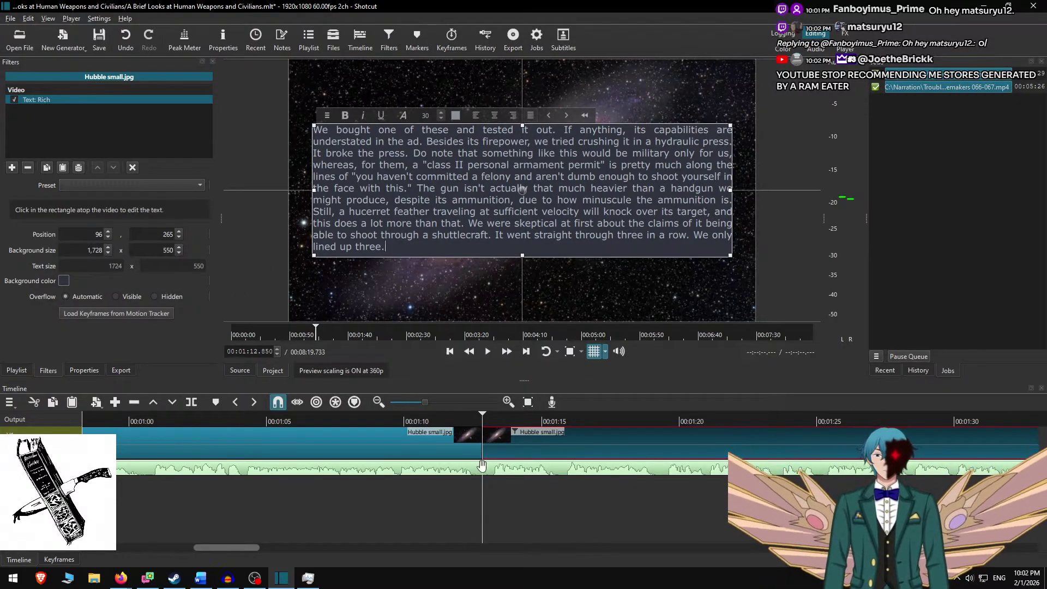
click(495, 433)
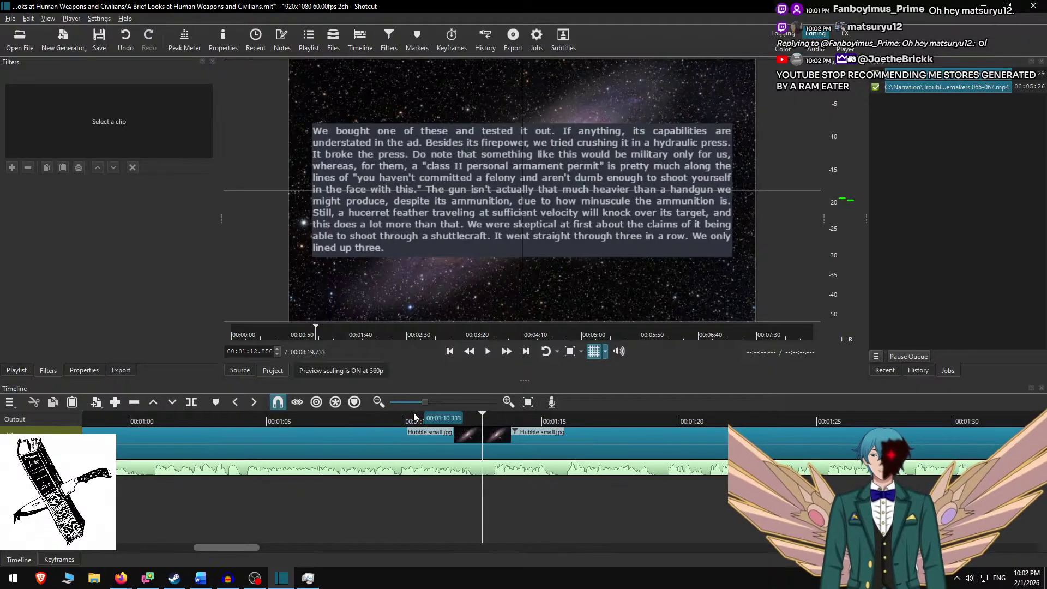
Play the narration from shortly before the current cut, split the Hubble image clip at 00:02:01.700 and select the part after the cut.
click(404, 417)
click(489, 351)
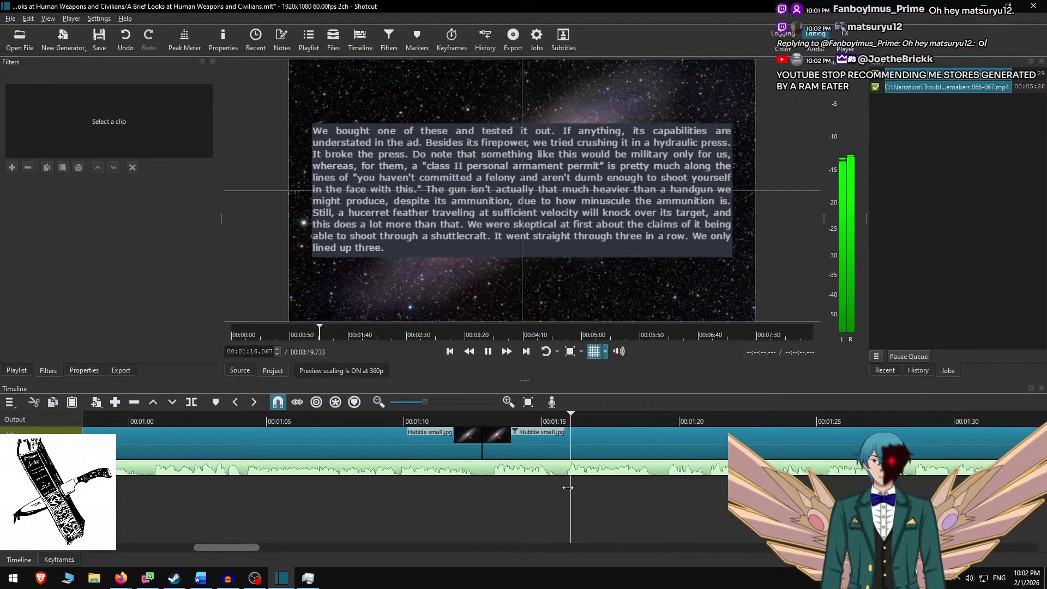
scroll(584, 483, down, 3)
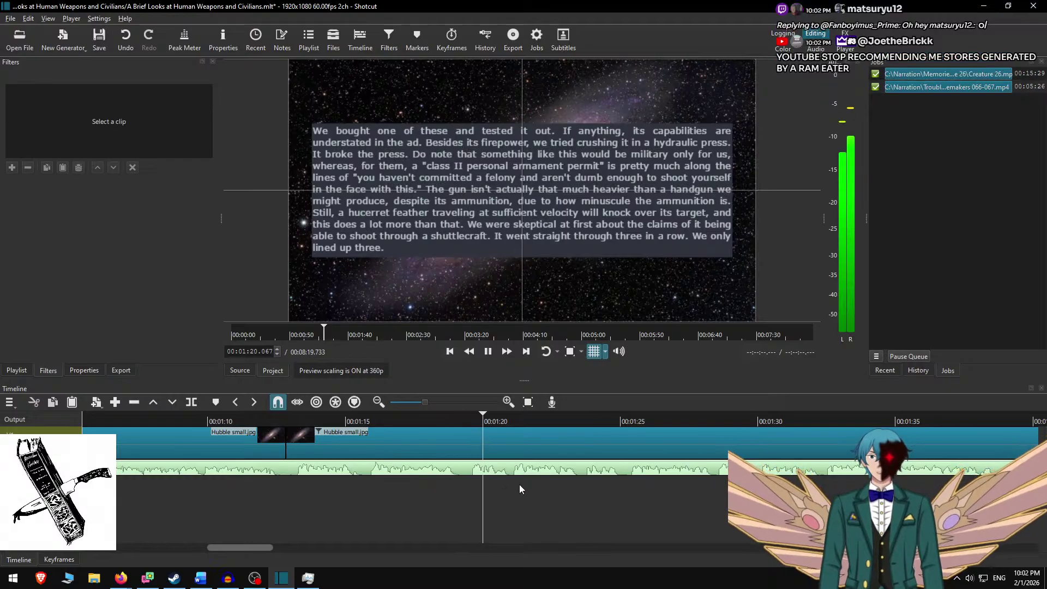
scroll(519, 484, down, 3)
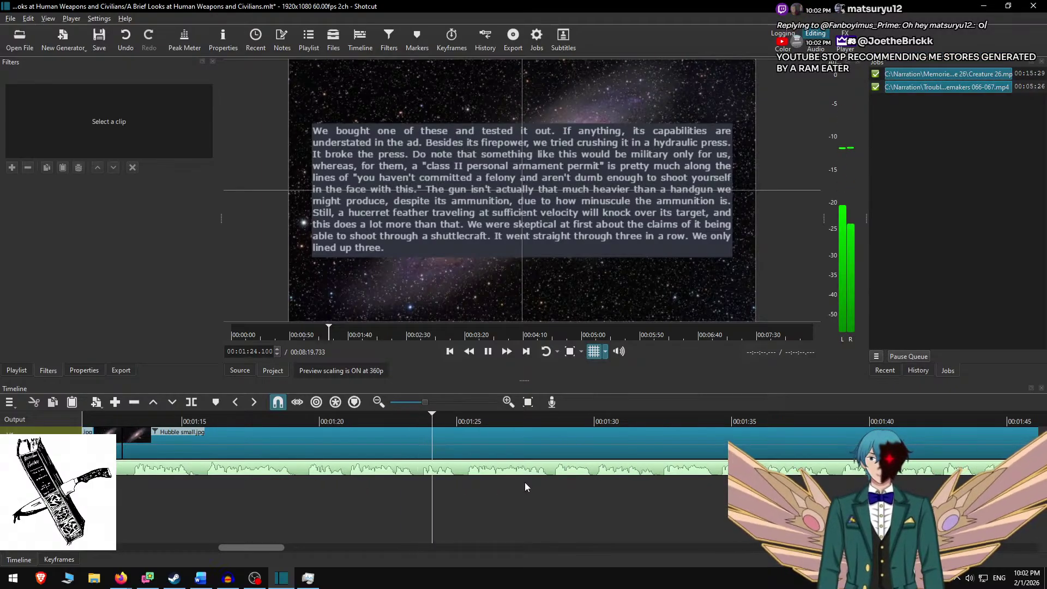
scroll(563, 475, down, 2)
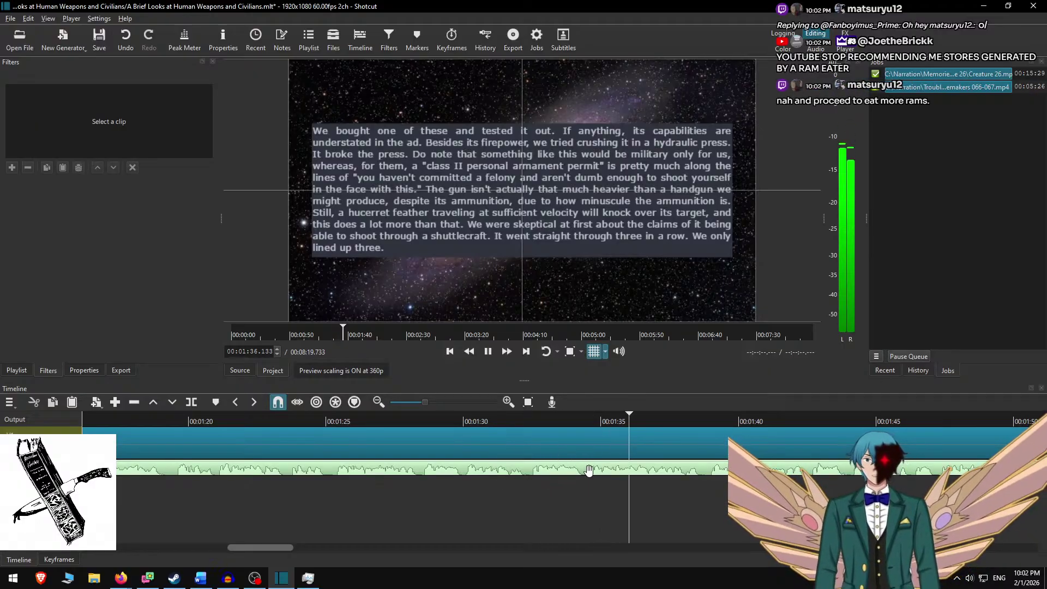
scroll(593, 470, down, 3)
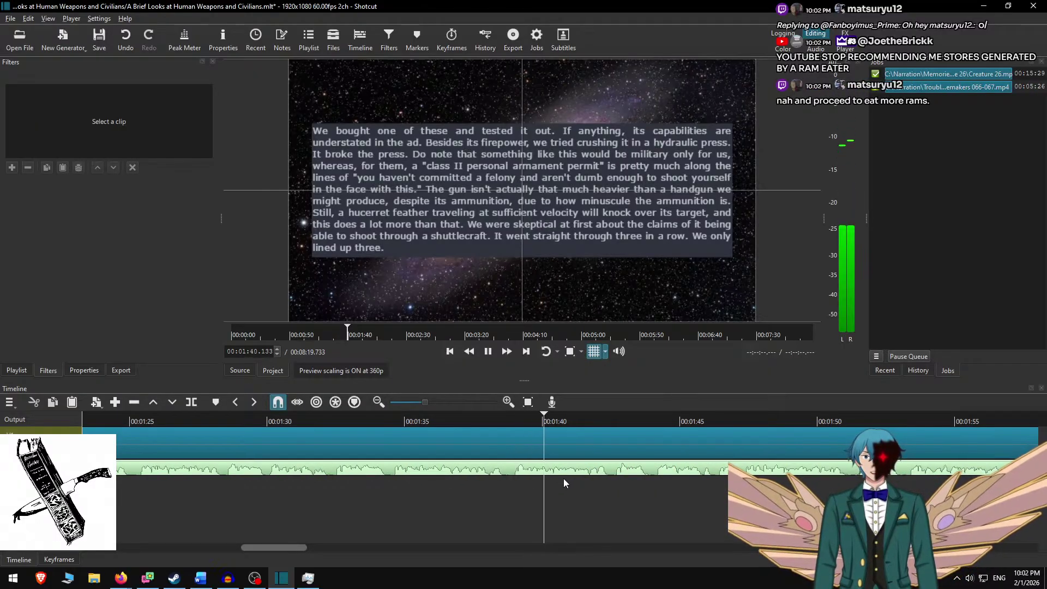
scroll(600, 472, down, 3)
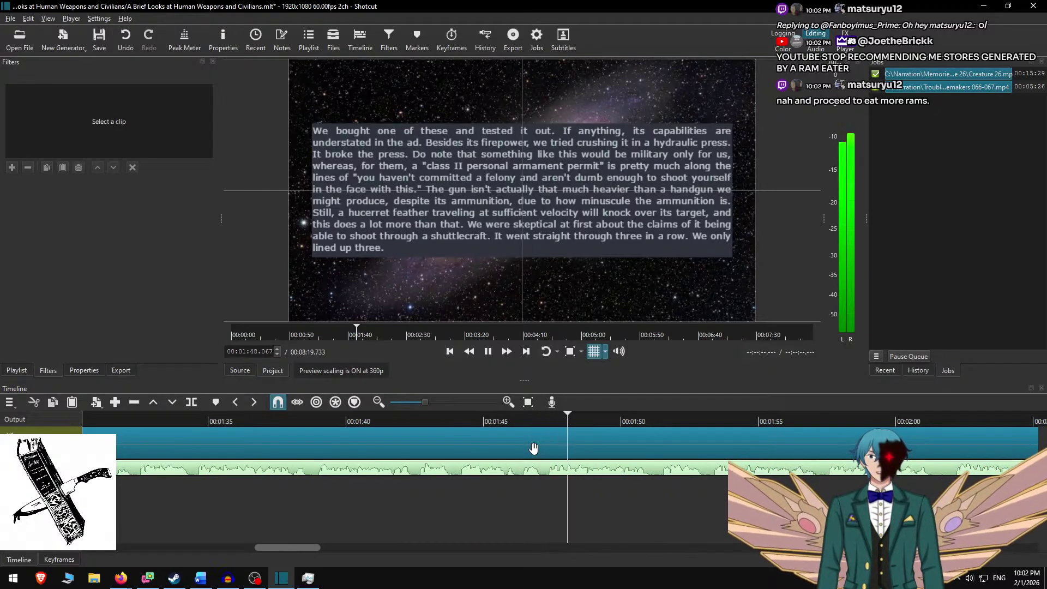
scroll(518, 462, down, 3)
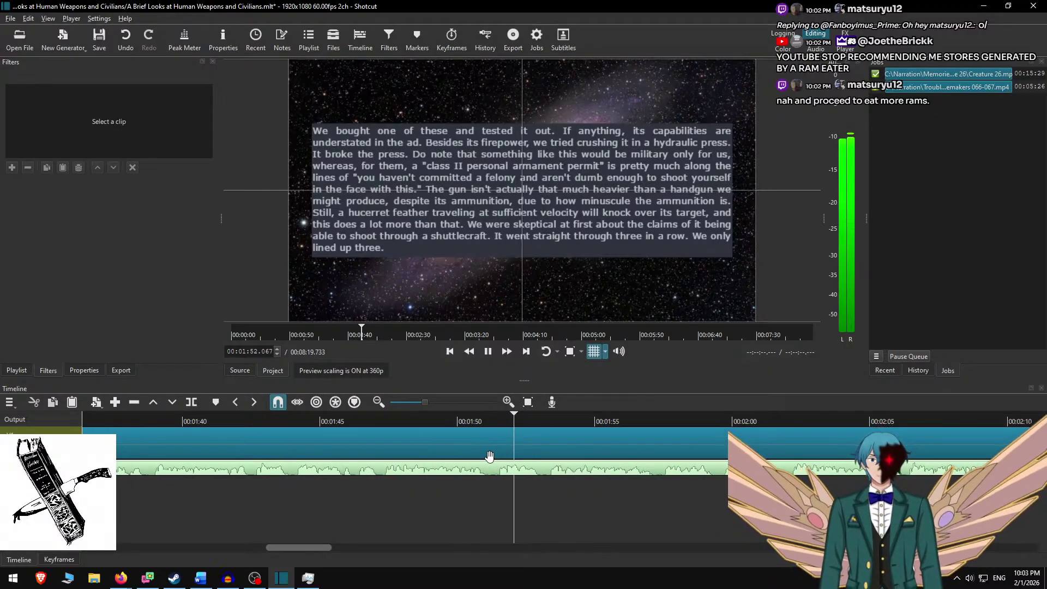
scroll(496, 463, down, 1)
scroll(498, 466, down, 2)
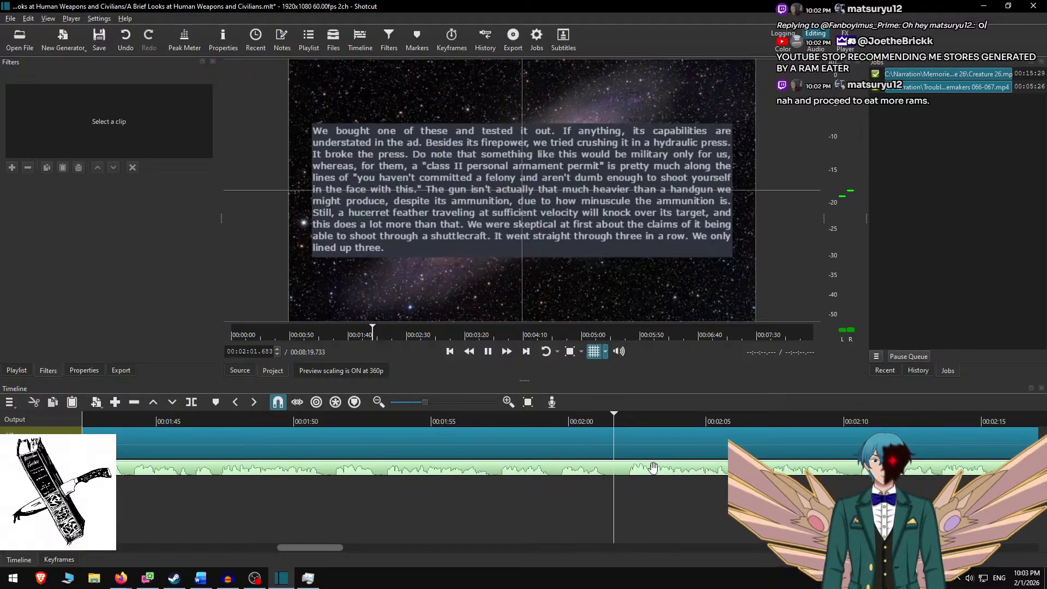
key(space)
click(638, 445)
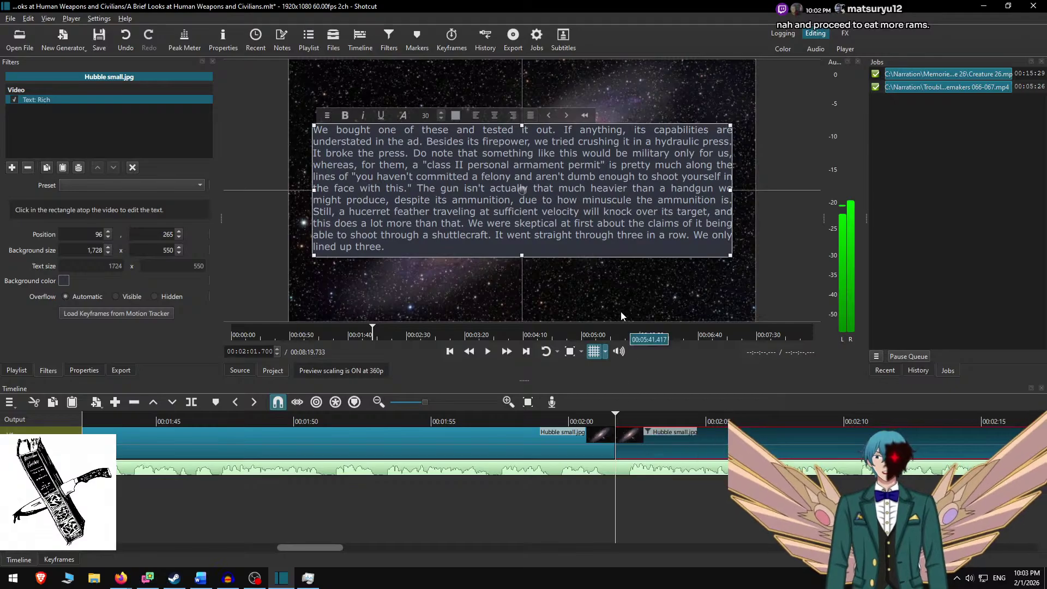
In the Word script, delete the "We bought one of these" paragraph and copy the sniper rifle and shotgun paragraphs that follow.
key(alt+Tab)
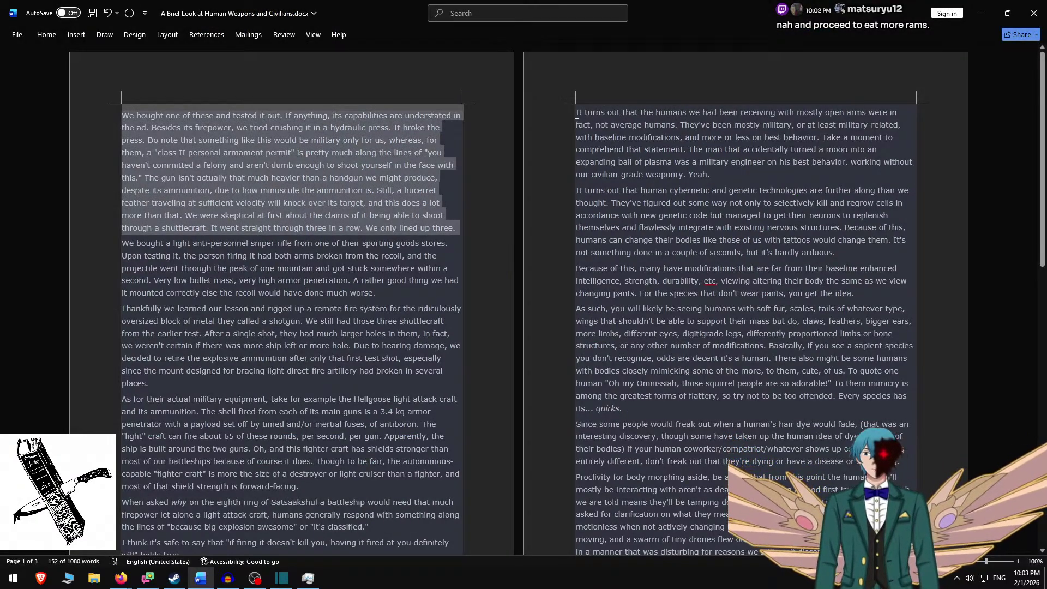
key(Delete)
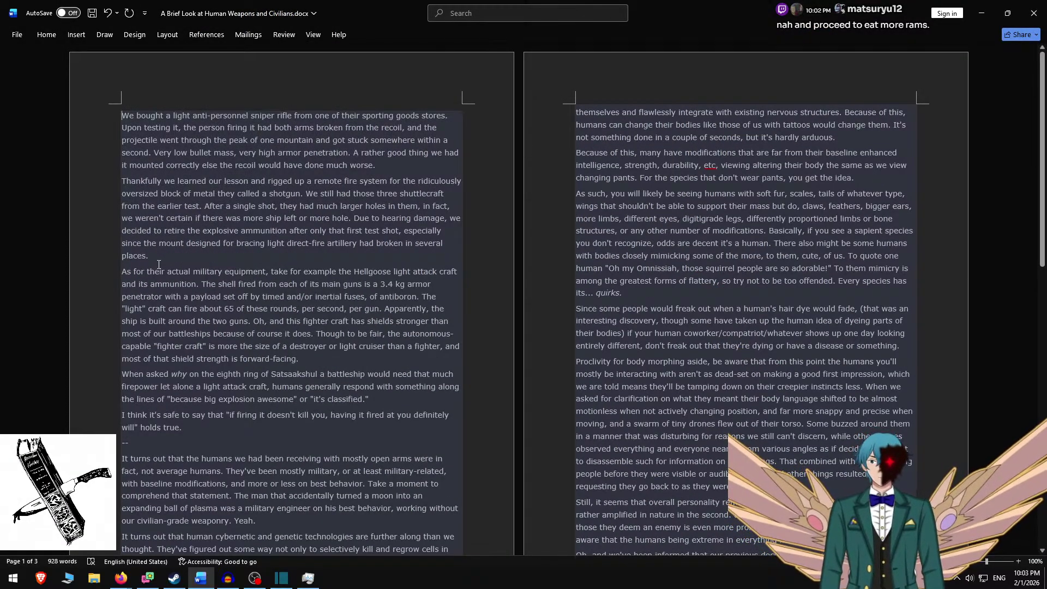
shift+click(159, 264)
key(ctrl+c)
Back in Shotcut, replace the clip's rich text with the two copied paragraphs and separate them with a blank line.
key(alt+Tab)
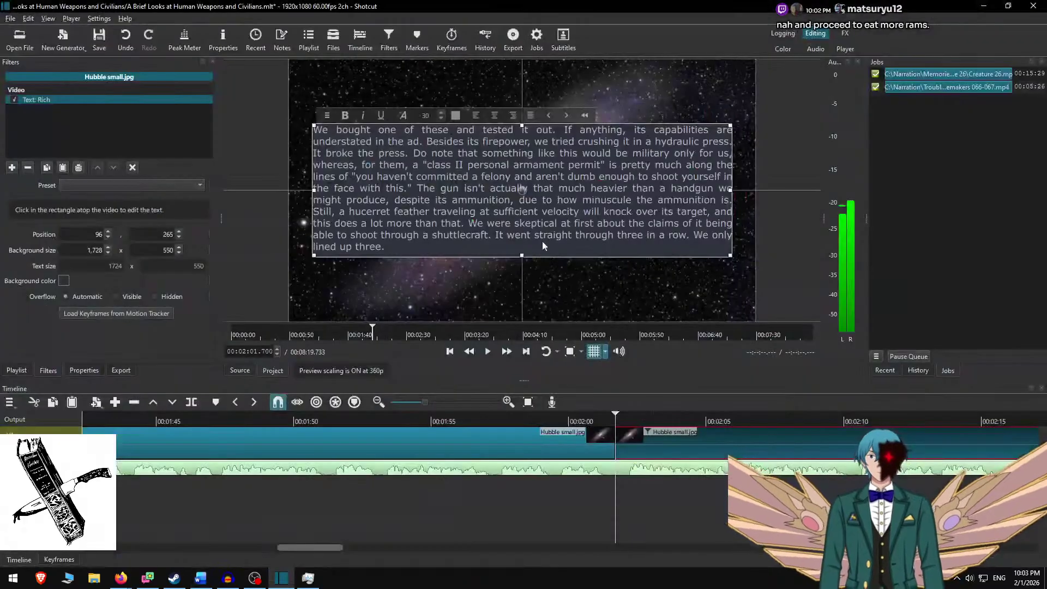
key(ctrl+a)
key(ctrl+v)
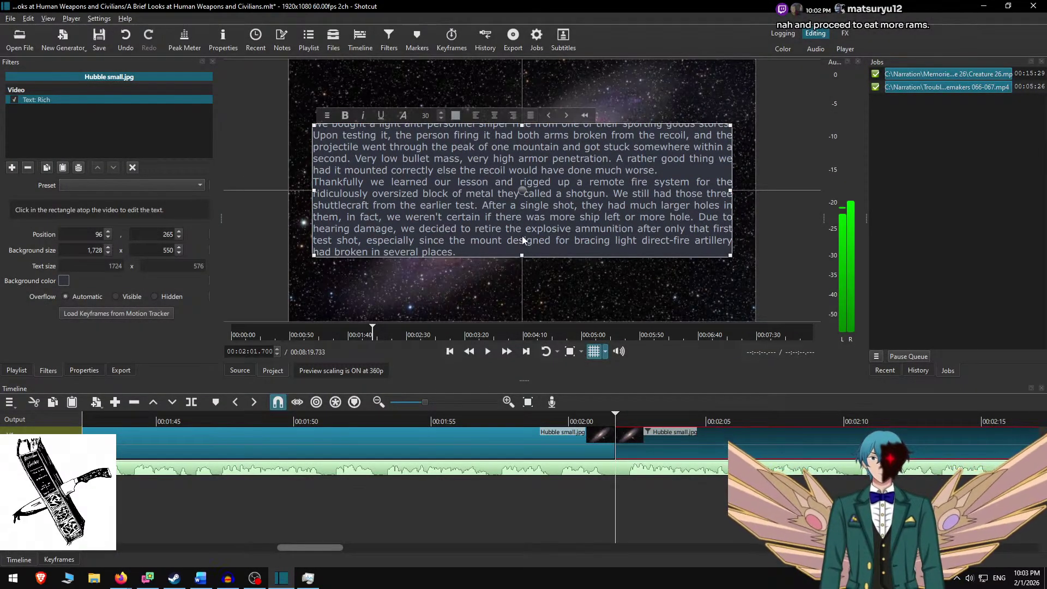
key(Return)
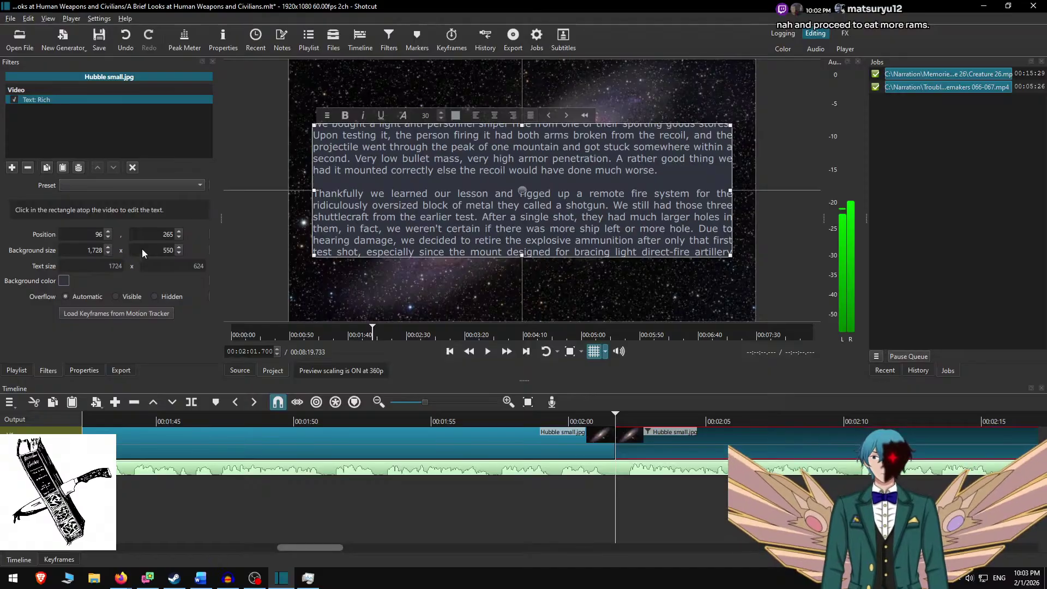
Set the text background's height to 650 and move the text box up to vertical position 215.
drag(151, 252, 194, 245)
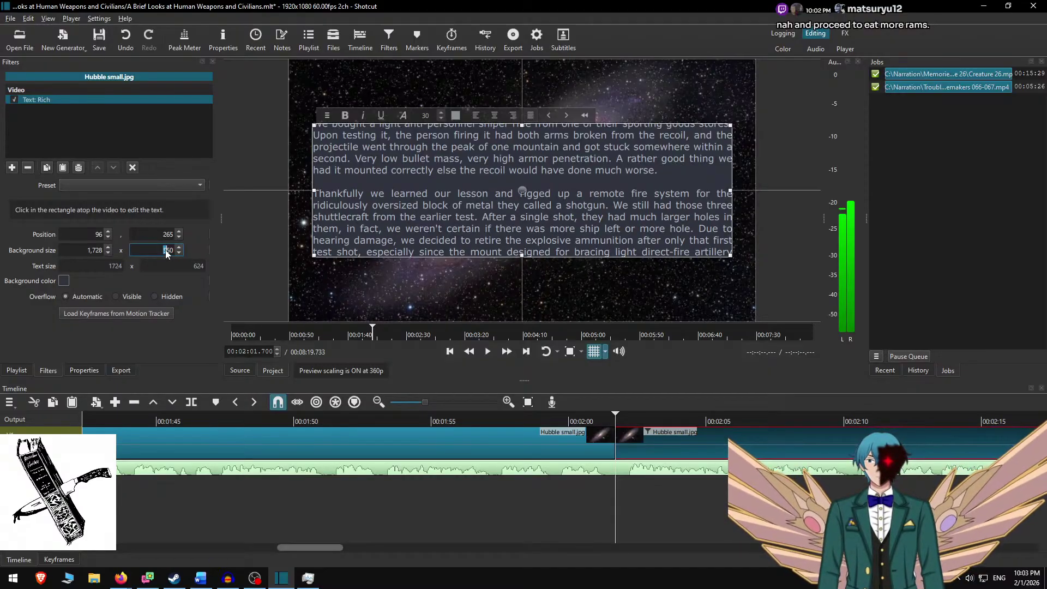
text(6)
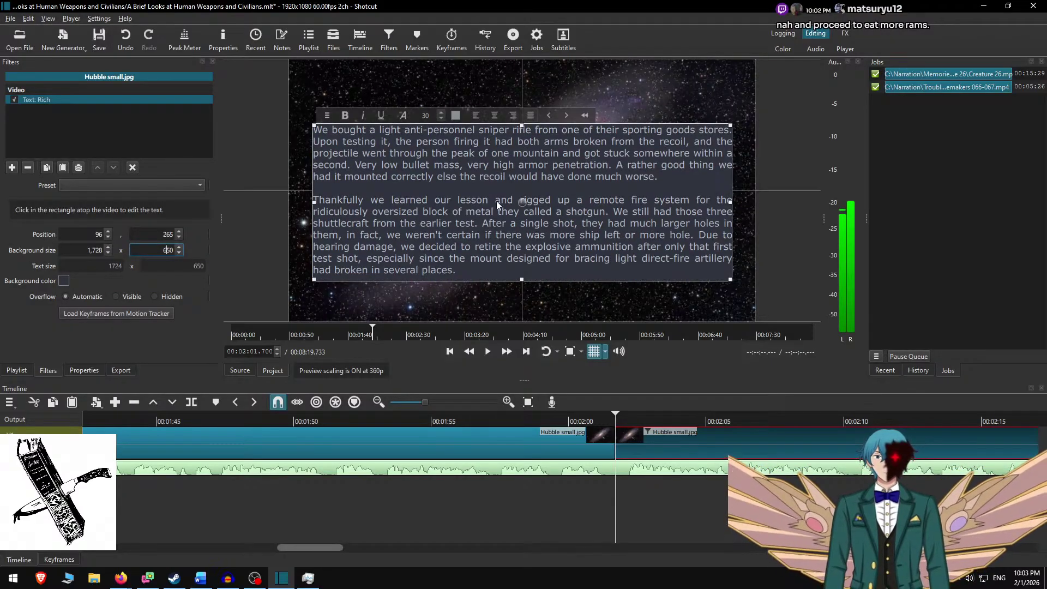
drag(523, 202, 523, 189)
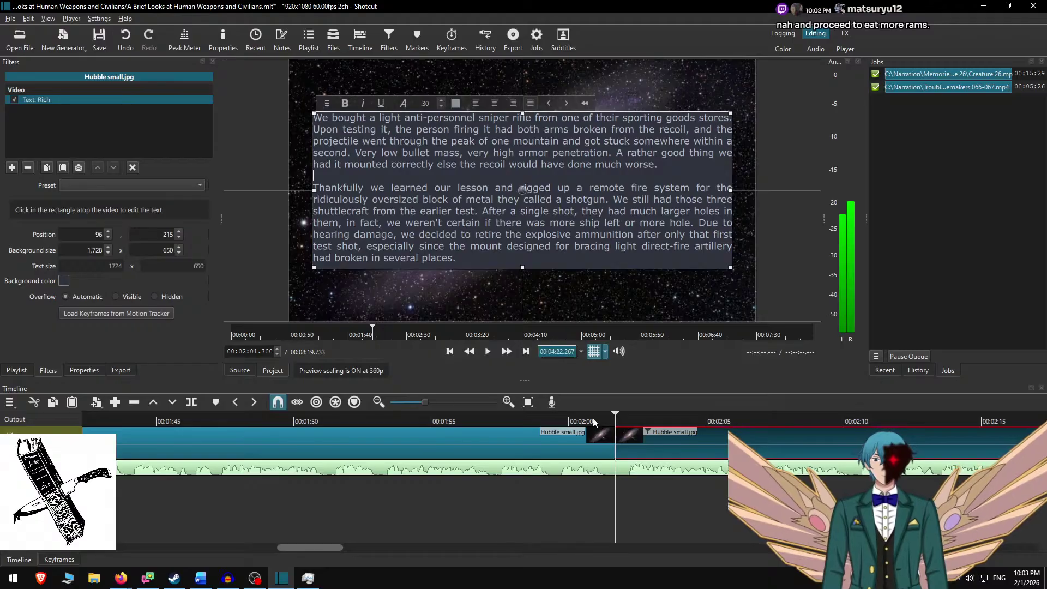
Play the narration onward at faster speed, split the Hubble image clip at 00:02:57.533, check the cut and select the part after it.
click(549, 421)
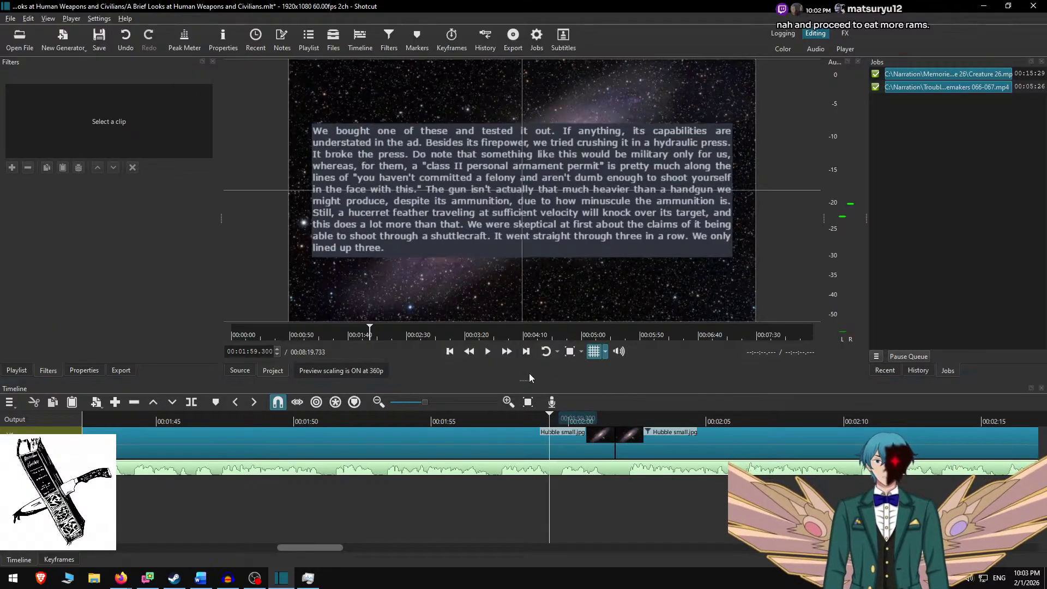
click(507, 352)
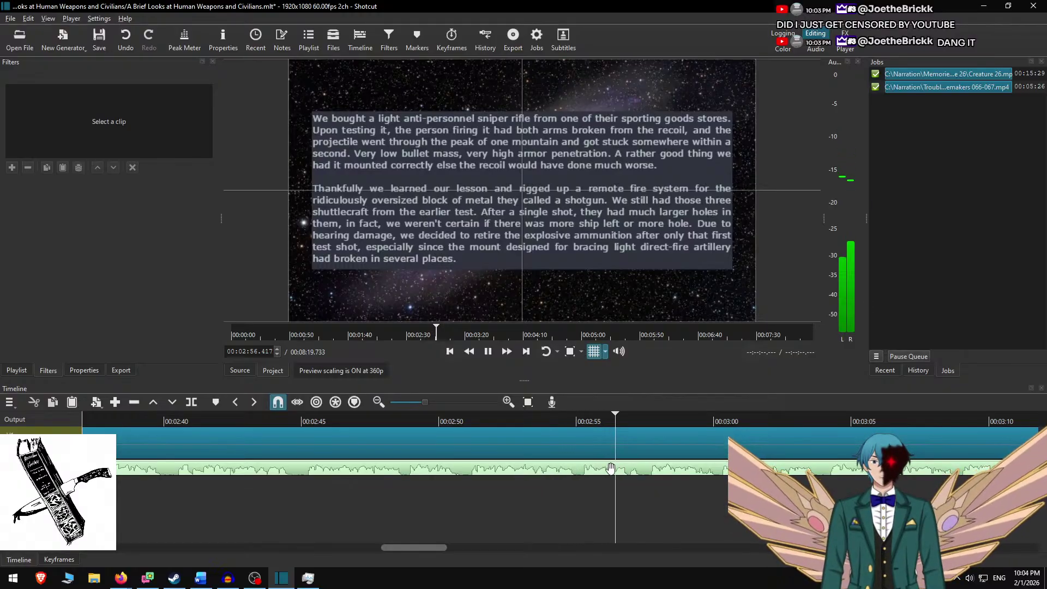
key(space)
key(s)
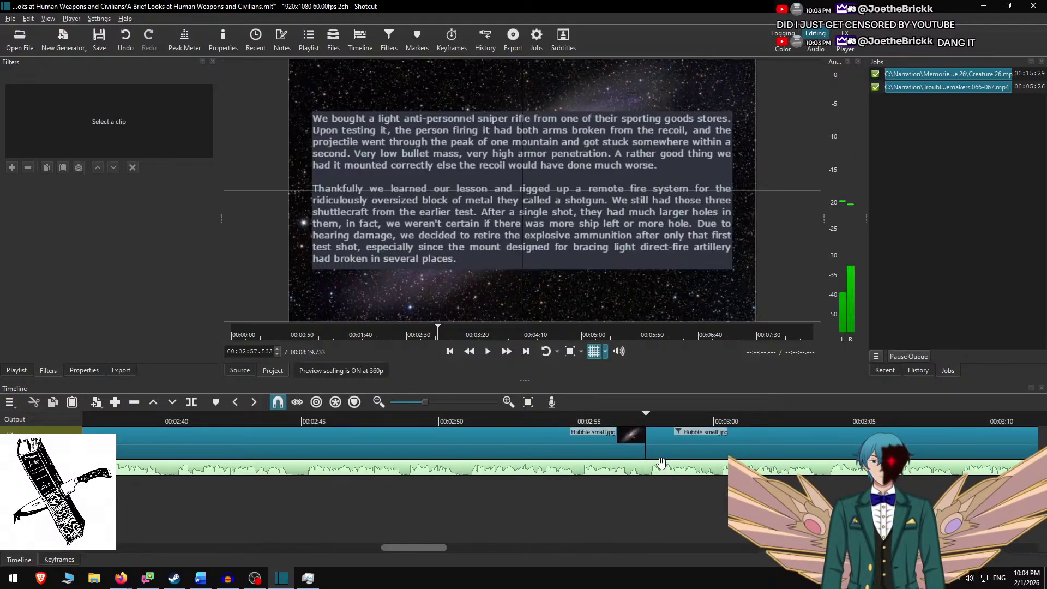
click(655, 433)
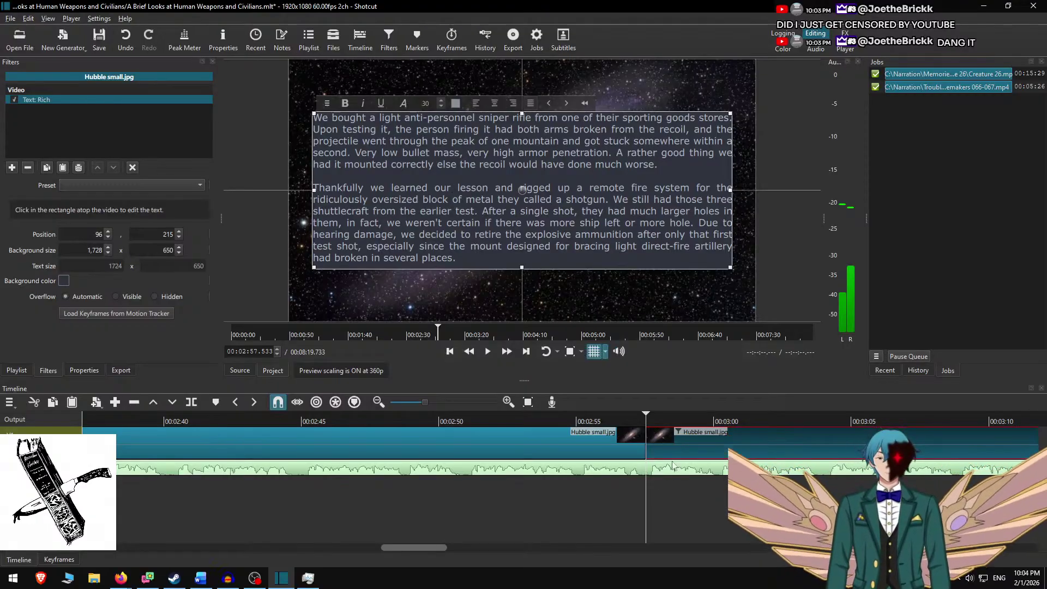
click(592, 420)
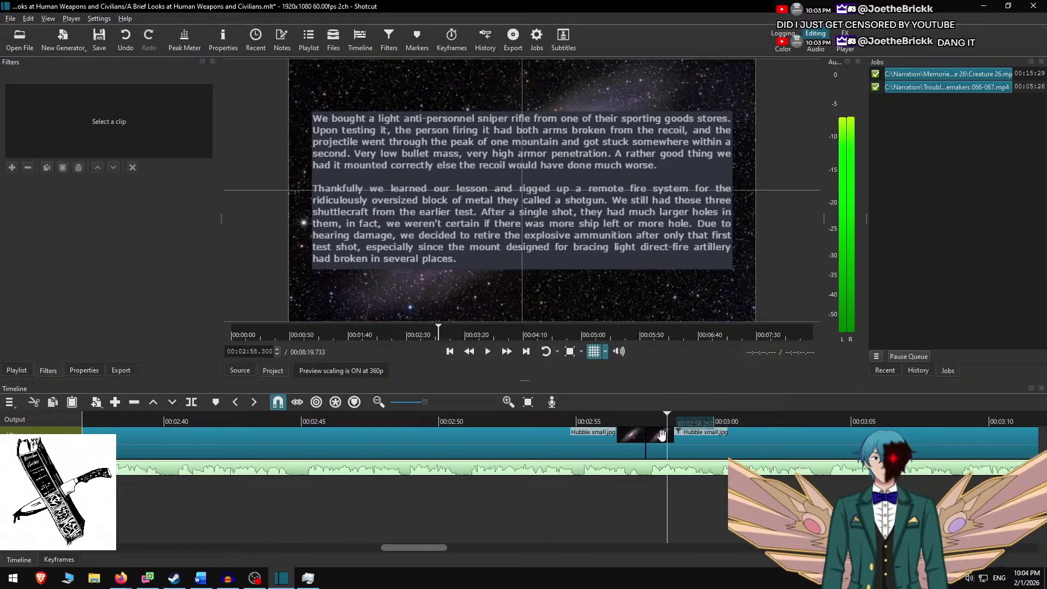
click(688, 441)
In the Word script, delete the sniper rifle and shotgun paragraphs and copy the text from "As for their actual military equipment" through "holds true".
key(alt+Tab)
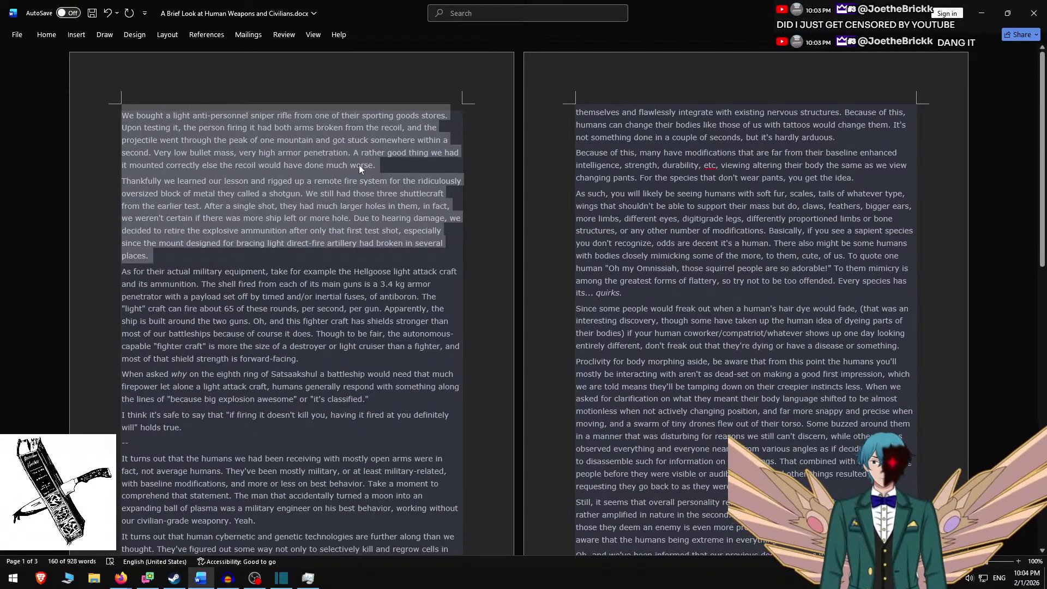
key(Delete)
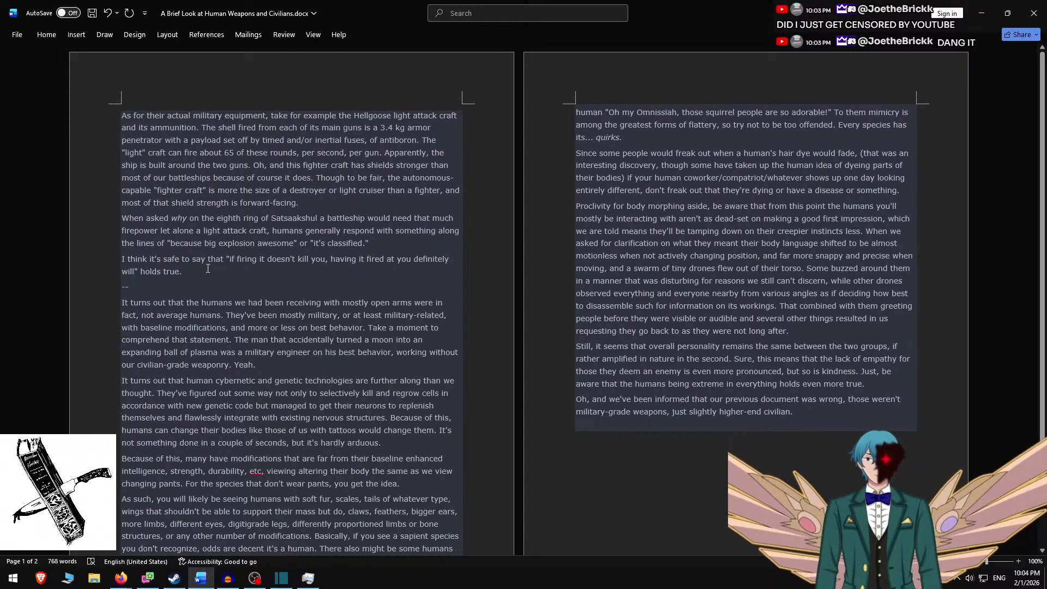
shift+click(208, 268)
Back in Shotcut, replace the clip's rich text with the three copied paragraphs and insert a blank line between each of them.
key(alt+Tab)
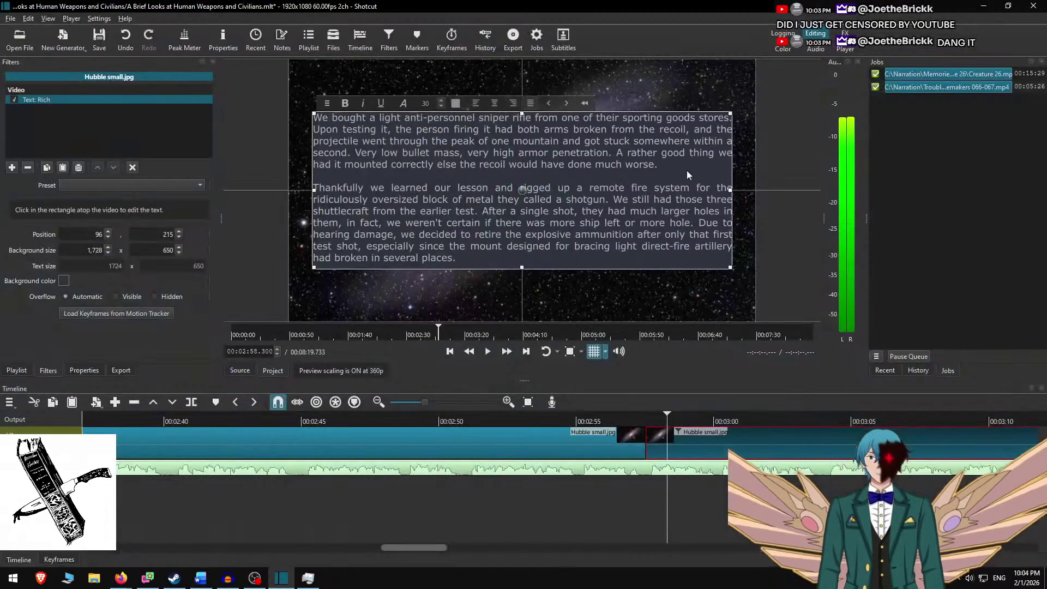
key(ctrl+a)
key(ctrl+v)
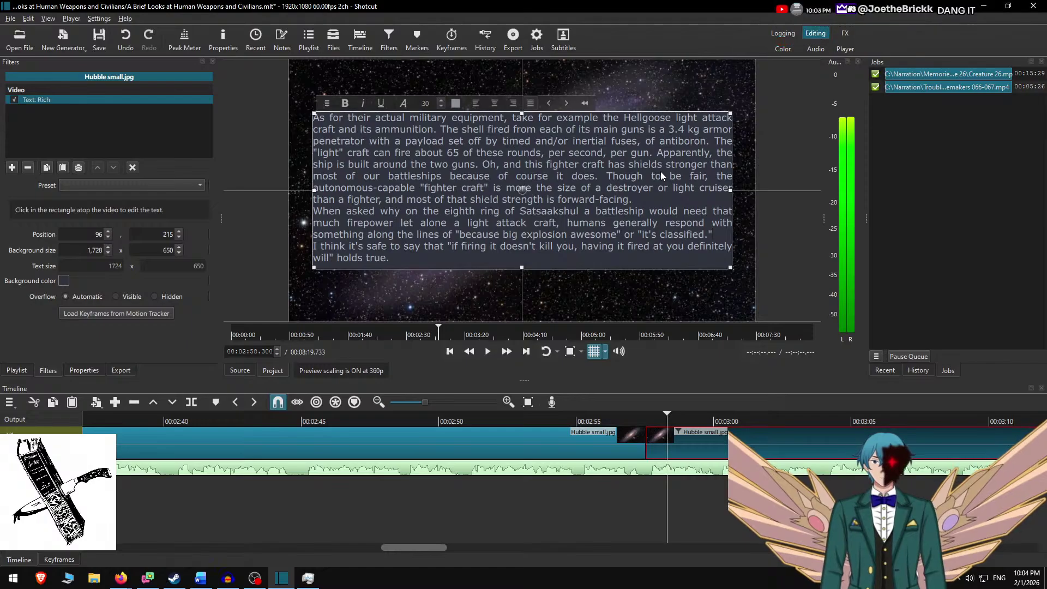
key(Return)
key(Up)
key(Up)
key(Up)
key(Up)
key(Return)
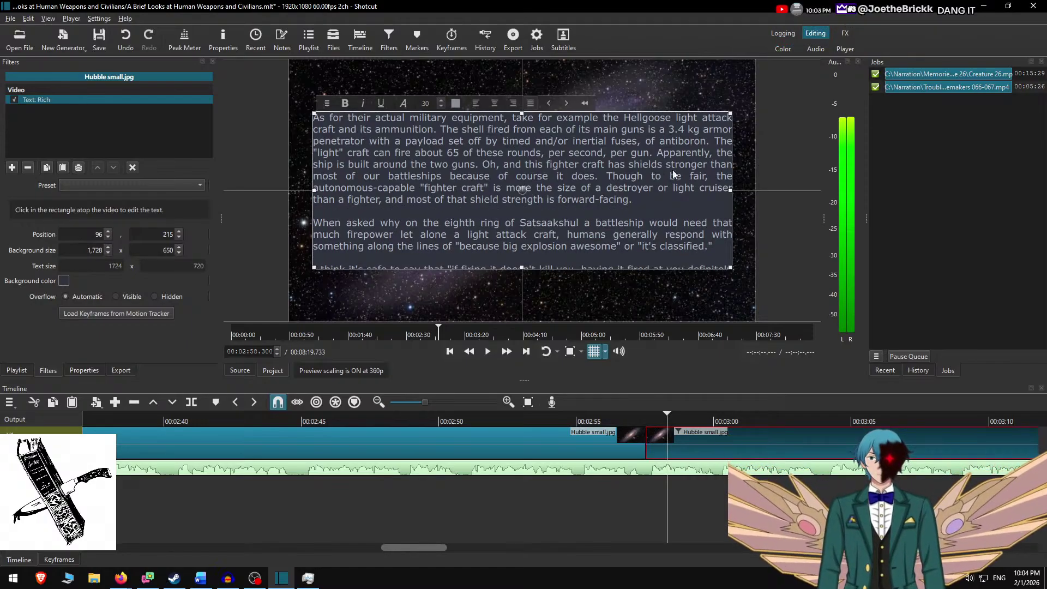
Set the text background's height to 750 and move the text box up to vertical position 165.
click(144, 250)
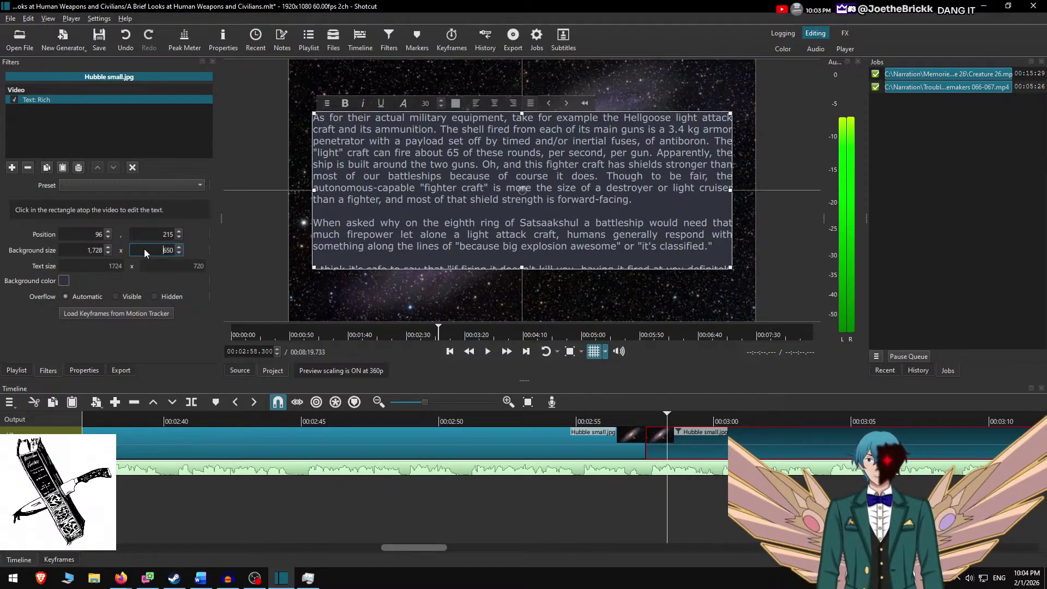
key(Delete)
text(7)
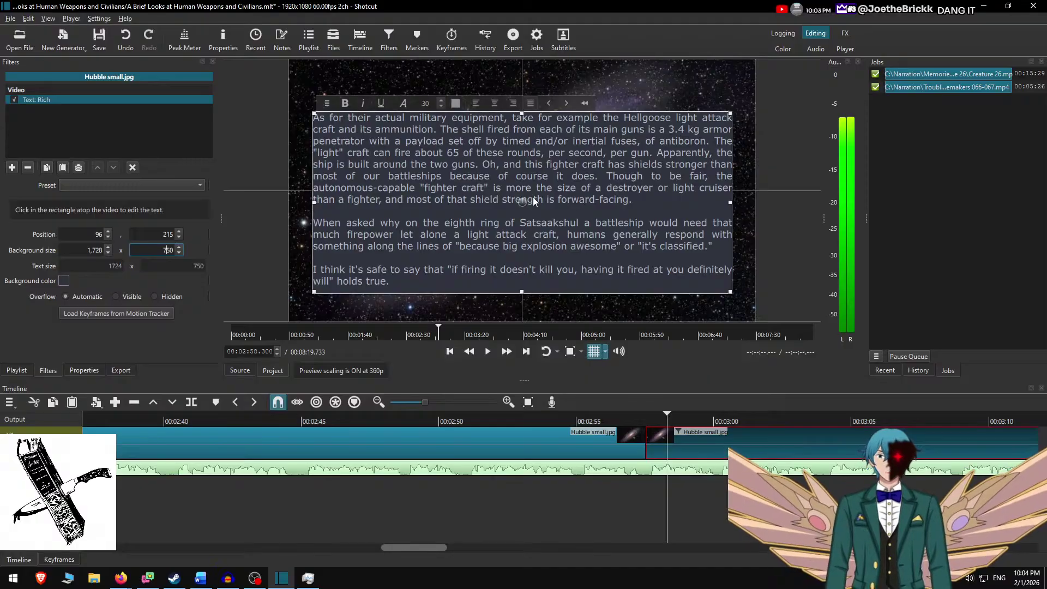
drag(531, 201, 522, 187)
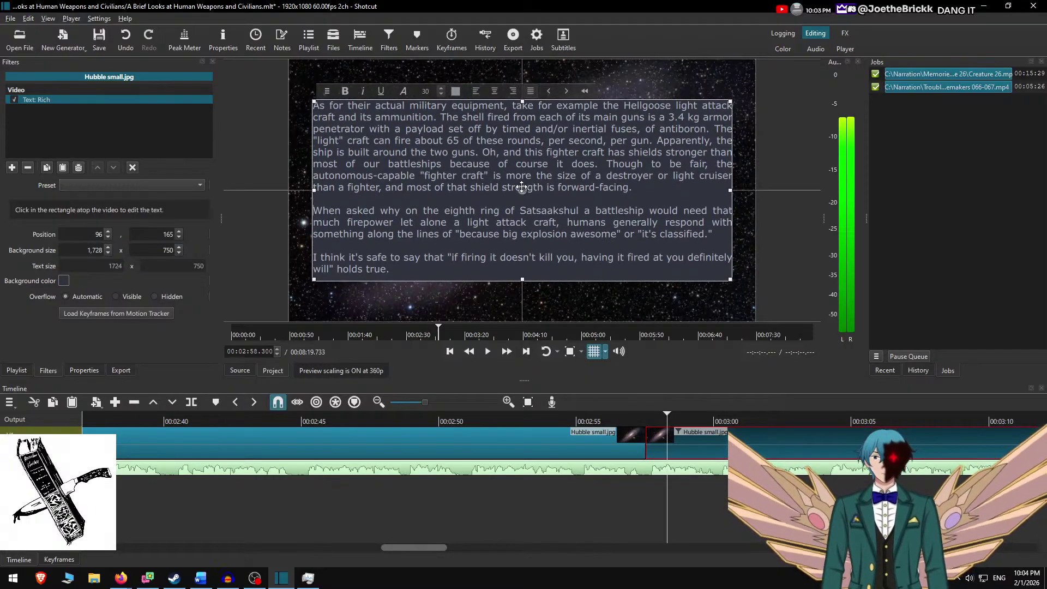
Play the narration from about 00:02:54 at faster speed through the military equipment text, listening for the end of that section.
drag(677, 420, 556, 419)
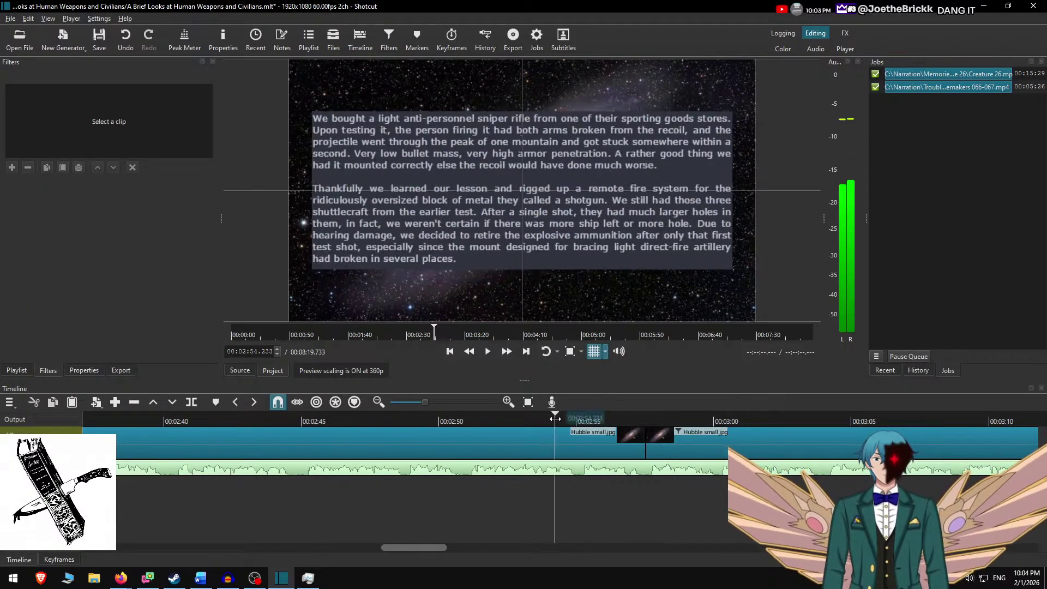
click(507, 351)
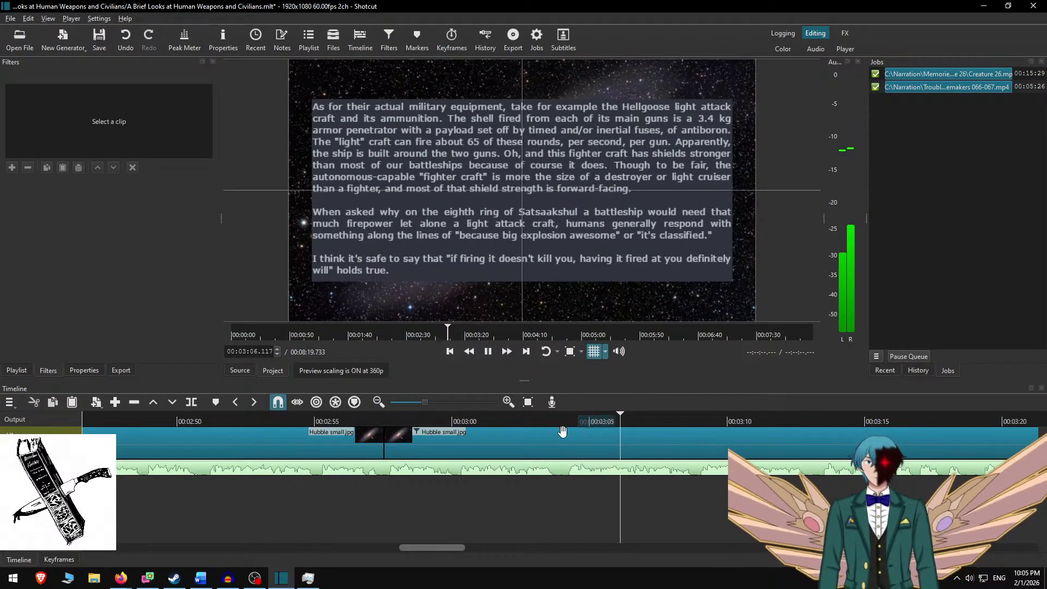
key(space)
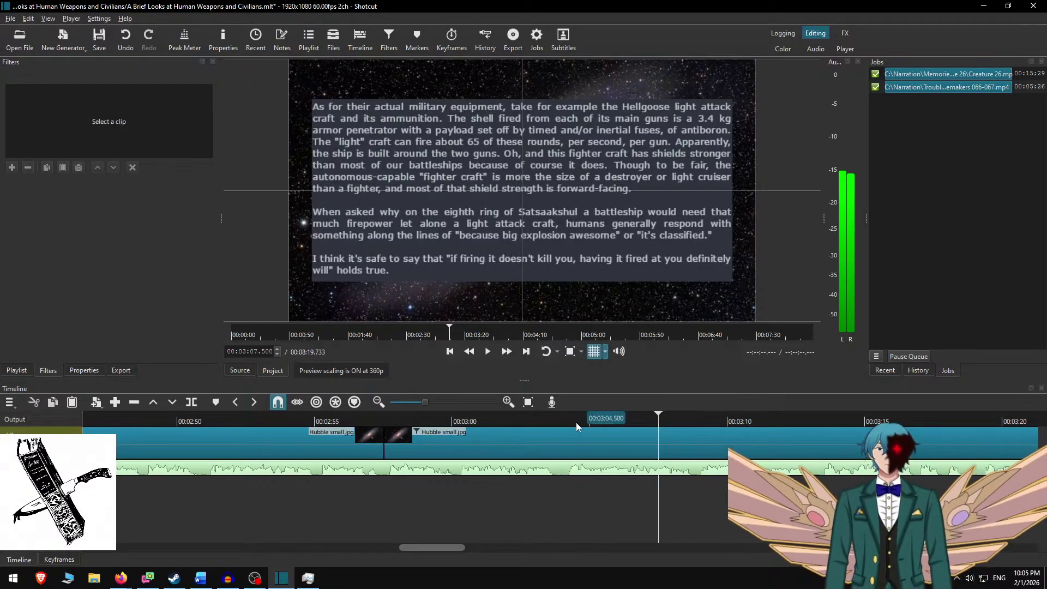
click(483, 415)
key(space)
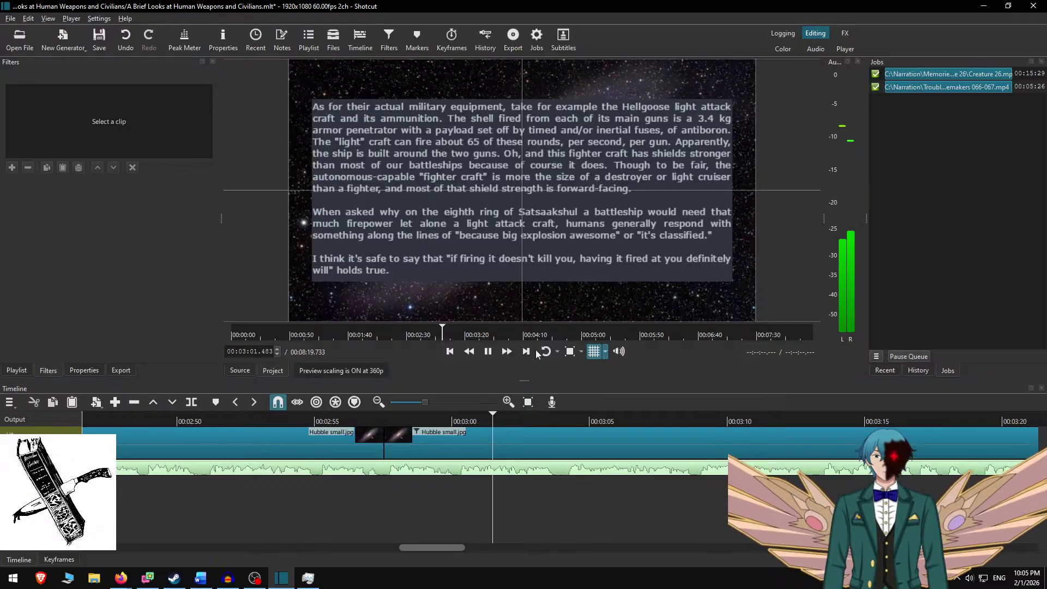
click(511, 352)
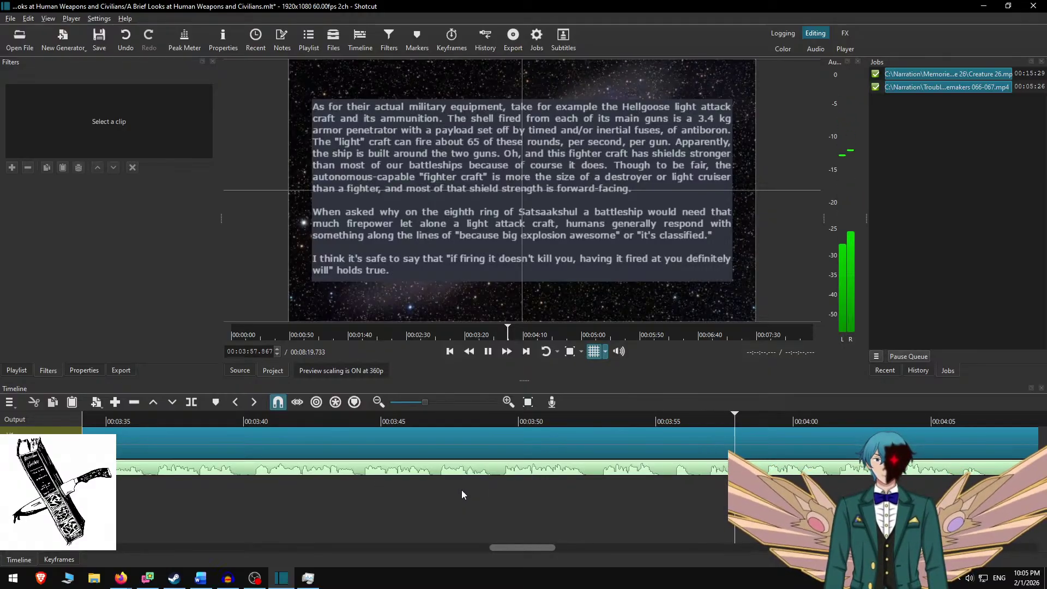
scroll(553, 485, down, 13)
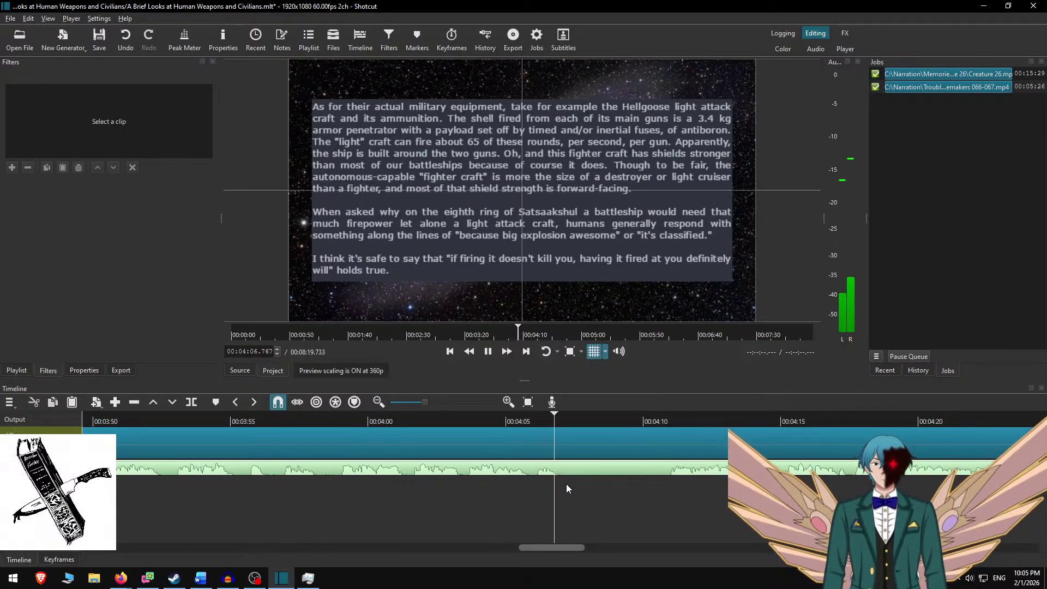
Split both the Hubble image and the narration audio at 00:04:07.267 and again at about 00:04:09.
key(space)
key(s)
click(567, 467)
key(s)
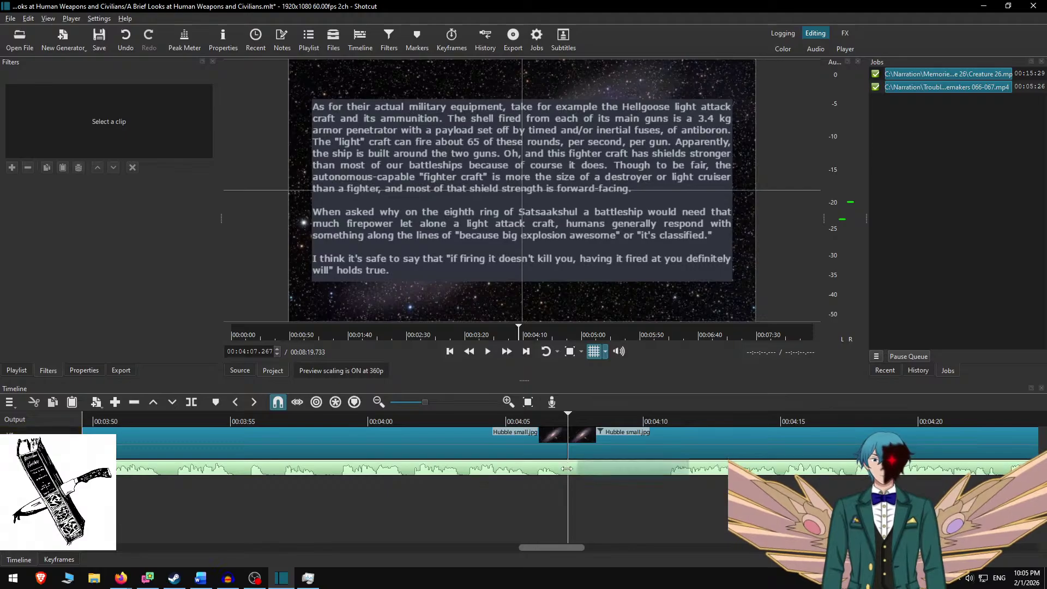
key(space)
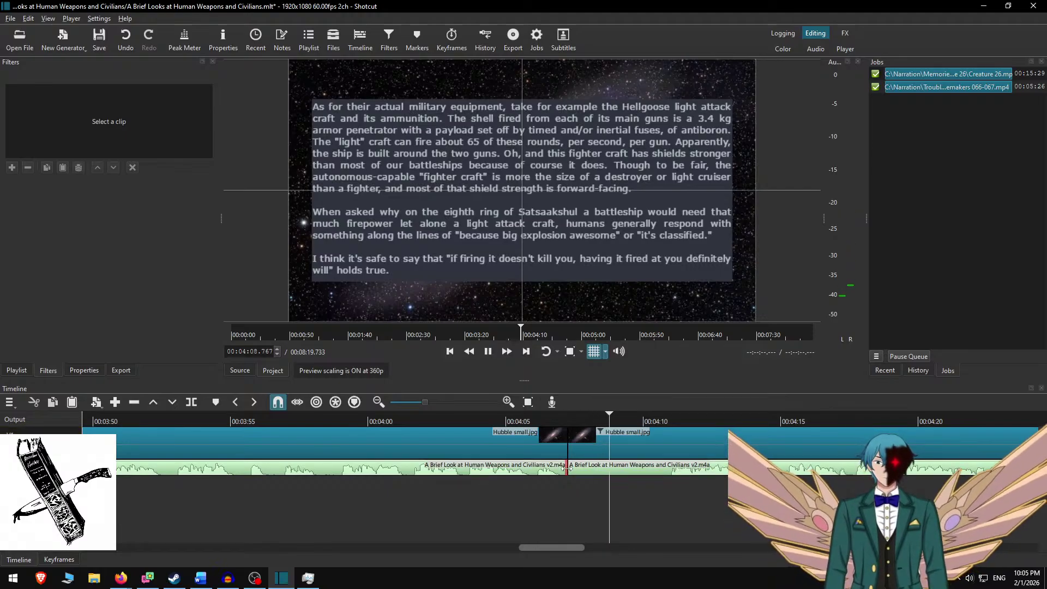
key(s)
key(Up)
key(s)
key(space)
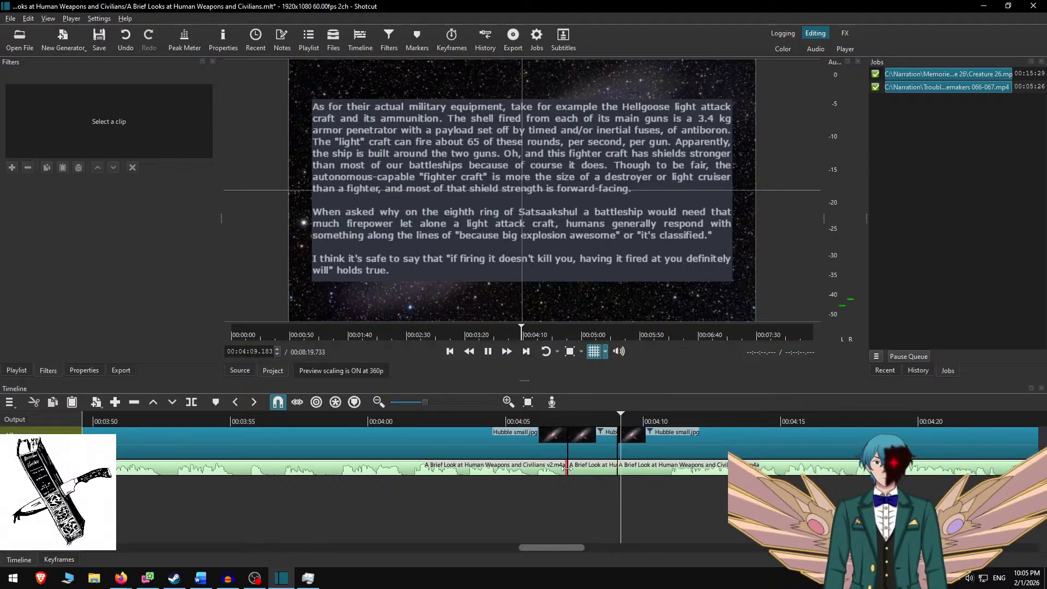
Split both tracks at 00:04:10.783 and ripple-delete the short segment just before that cut.
key(space)
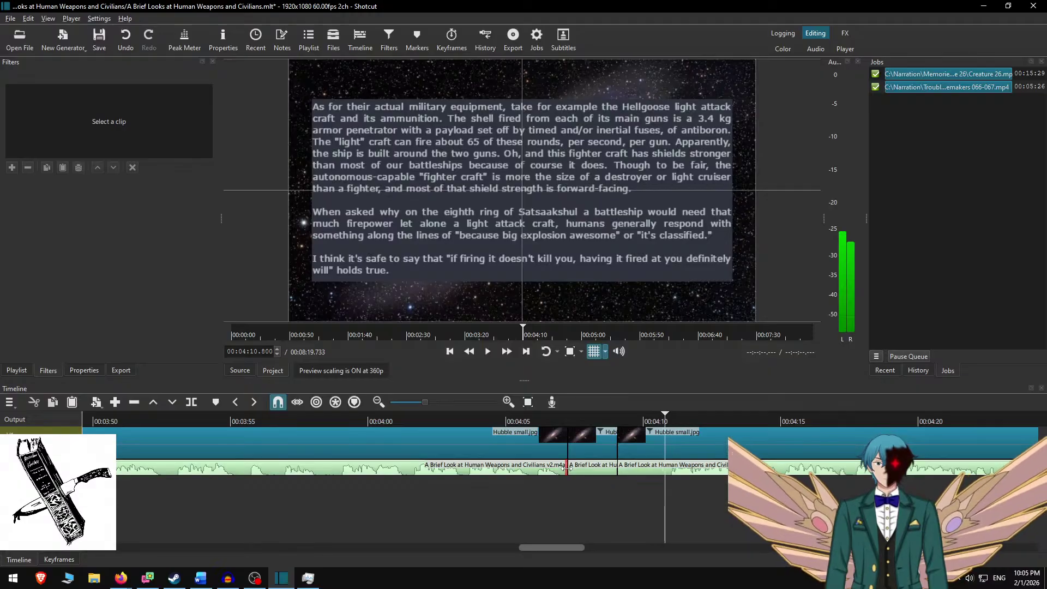
key(Left)
key(s)
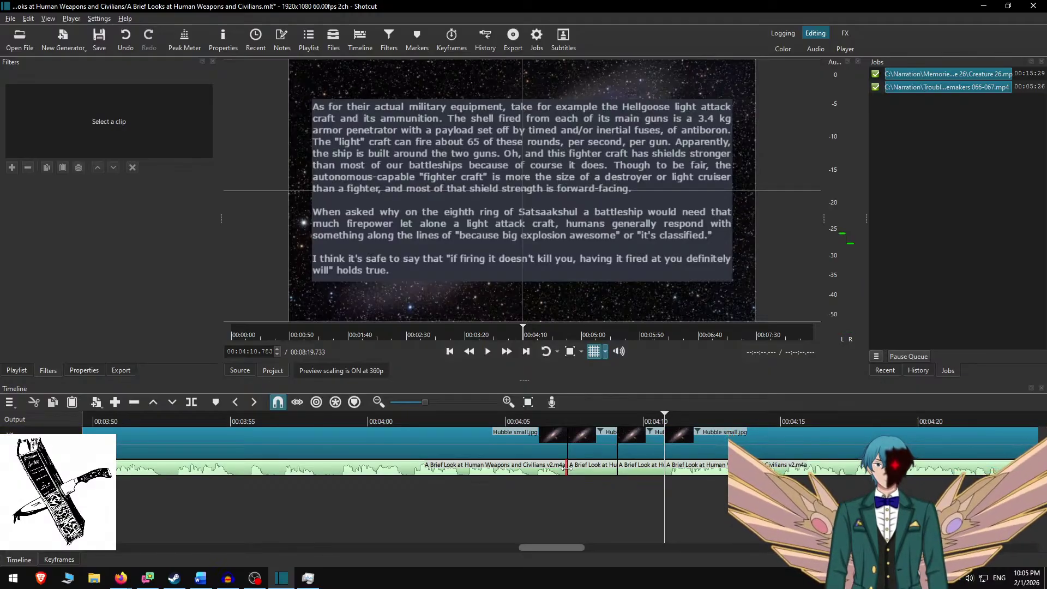
key(Delete)
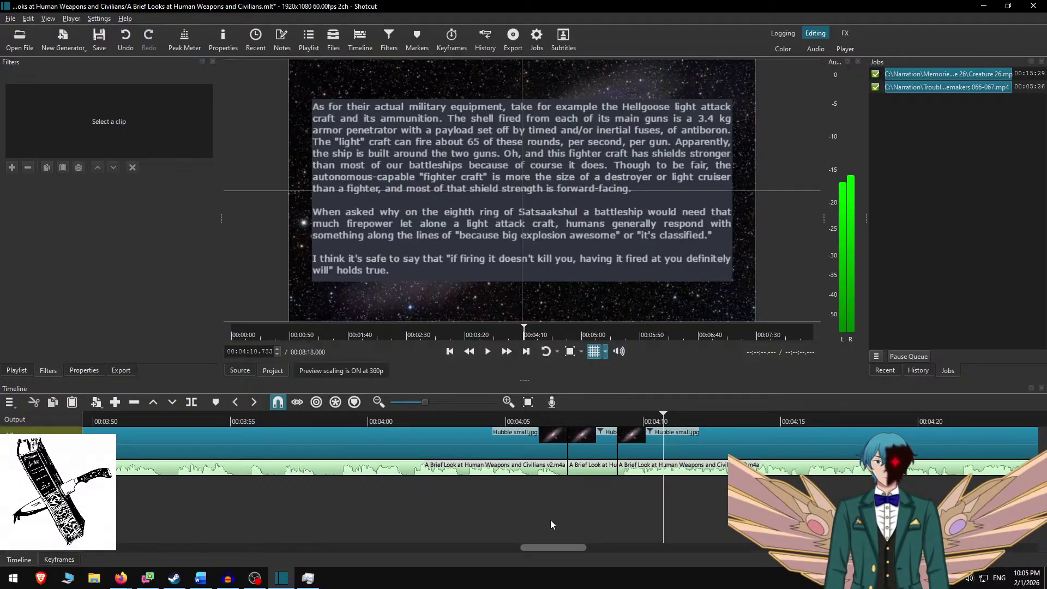
Replace the rich text of the short Hubble clip after 00:04:07 with "A brief look at human civilians".
click(585, 444)
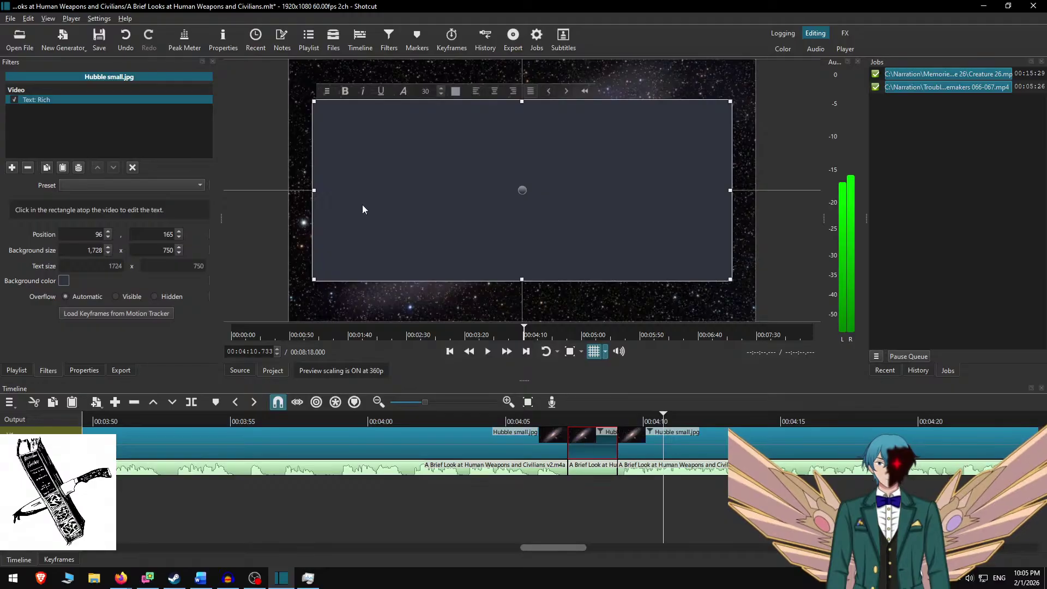
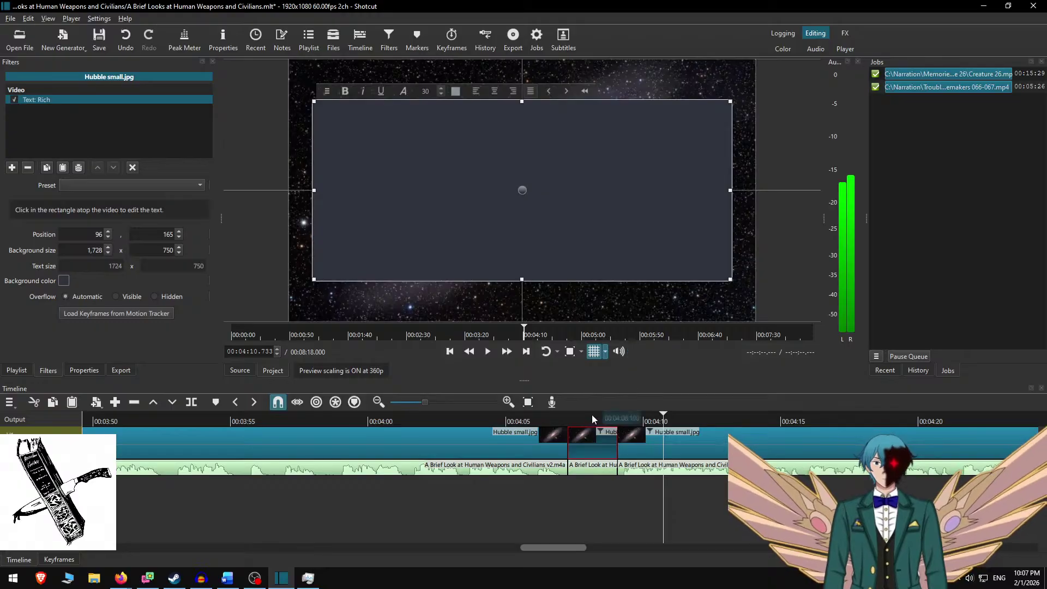
click(592, 417)
key(ctrl+a)
text(A brief look at human civiliansO)
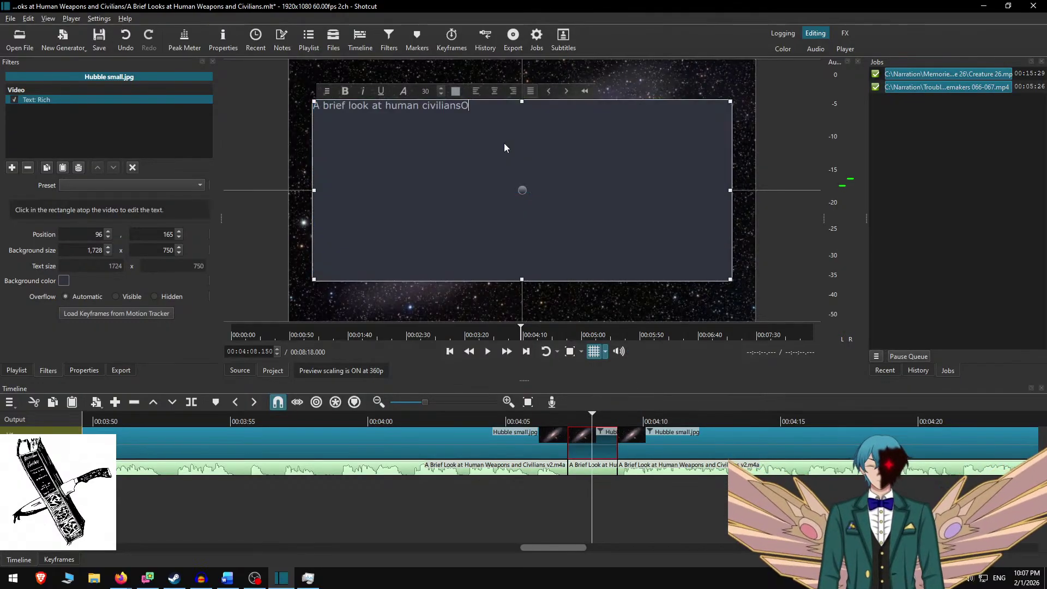
key(BackSpace)
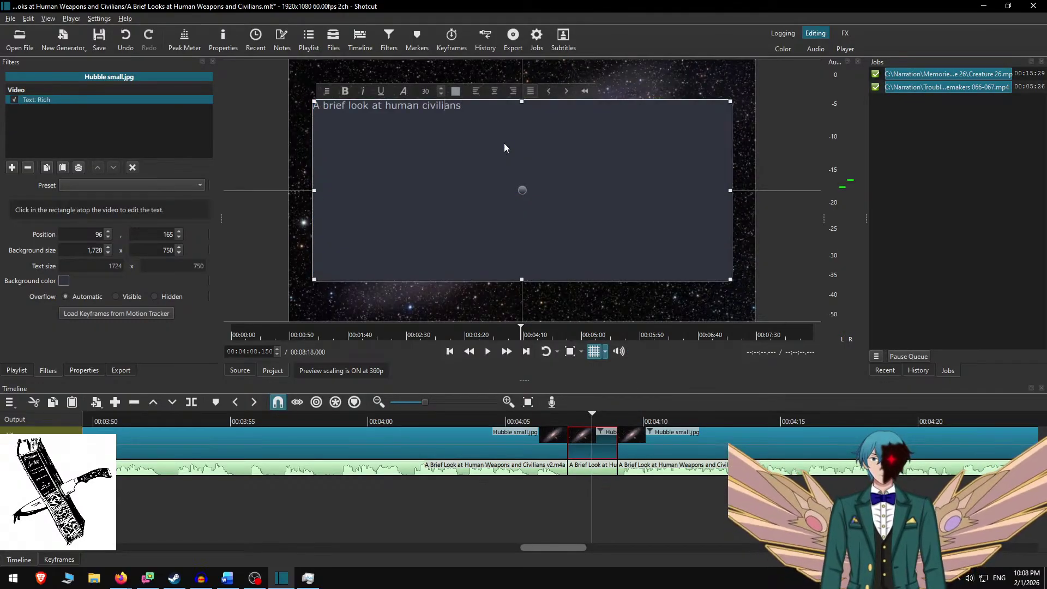
Capitalize the title's words so that it reads "A Brief Look at Human Civilians".
key(Left)
key(Left)
key(Left)
key(Left)
key(Left)
key(Left)
key(Left)
key(Left)
key(BackSpace)
text(C)
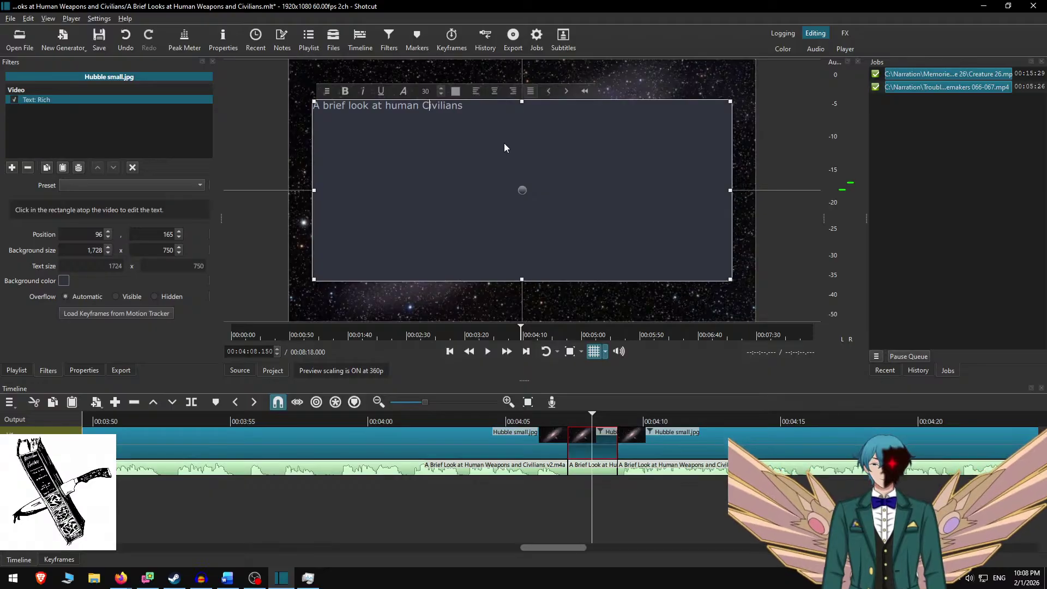
key(Left)
key(Left)
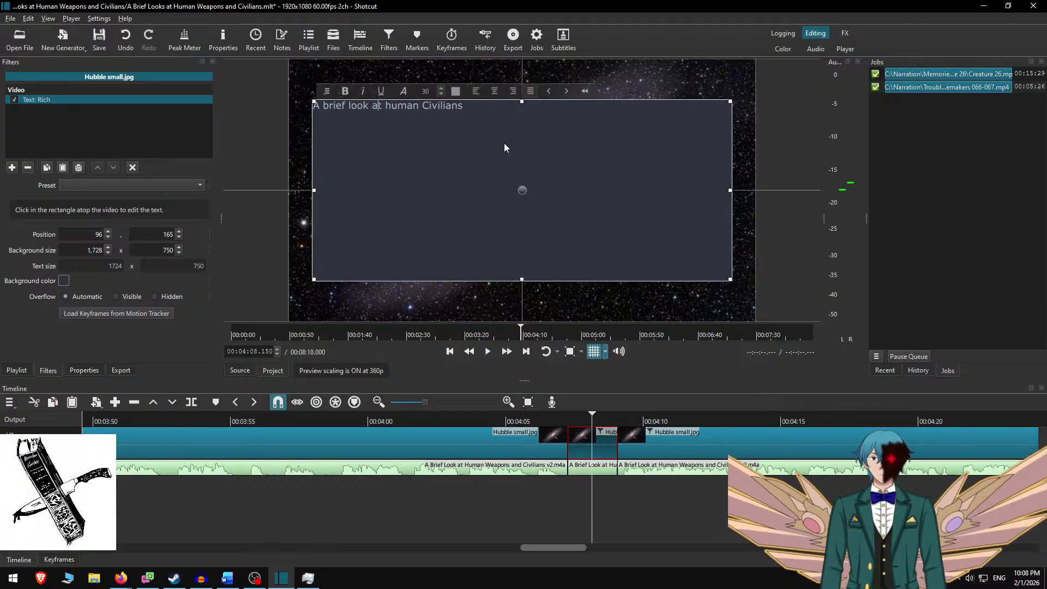
key(Left)
key(Left)
key(Left)
key(Left)
key(BackSpace)
text(H)
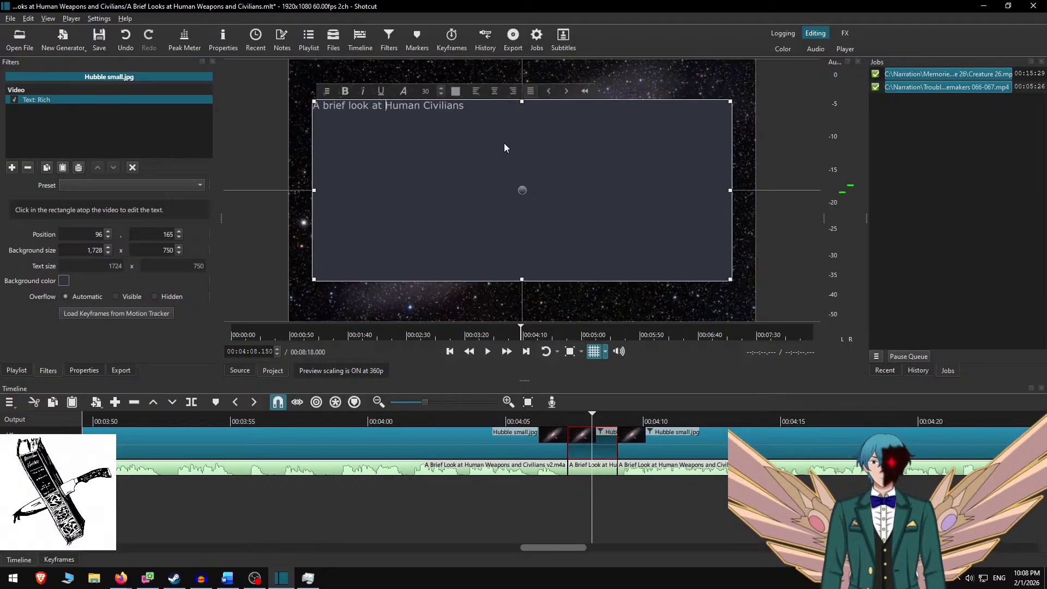
key(Left)
key(Left)
key(Left)
key(Left)
key(Left)
key(Left)
key(Left)
key(Left)
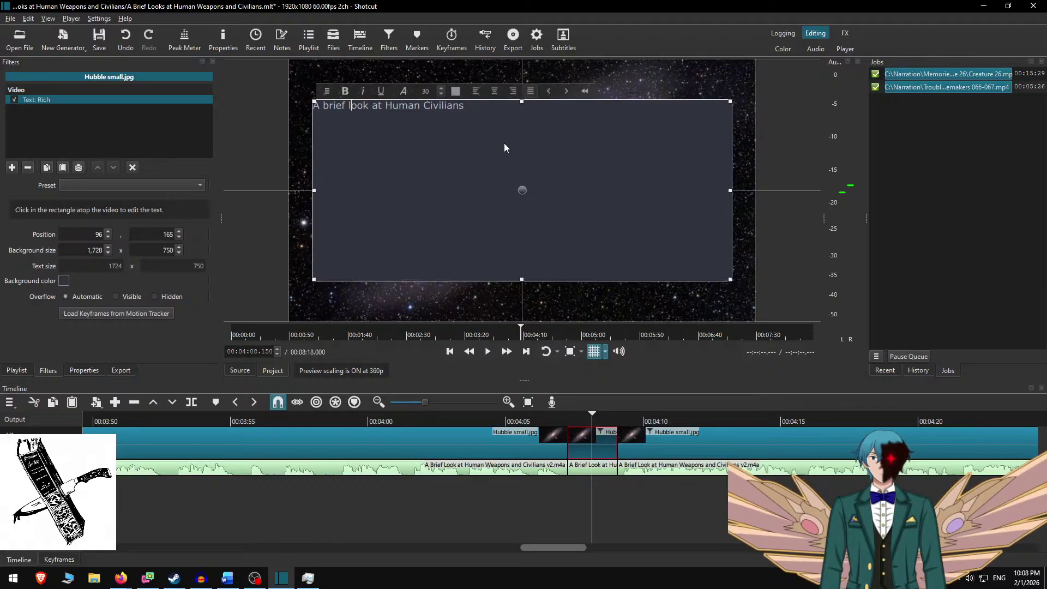
key(BackSpace)
text(L)
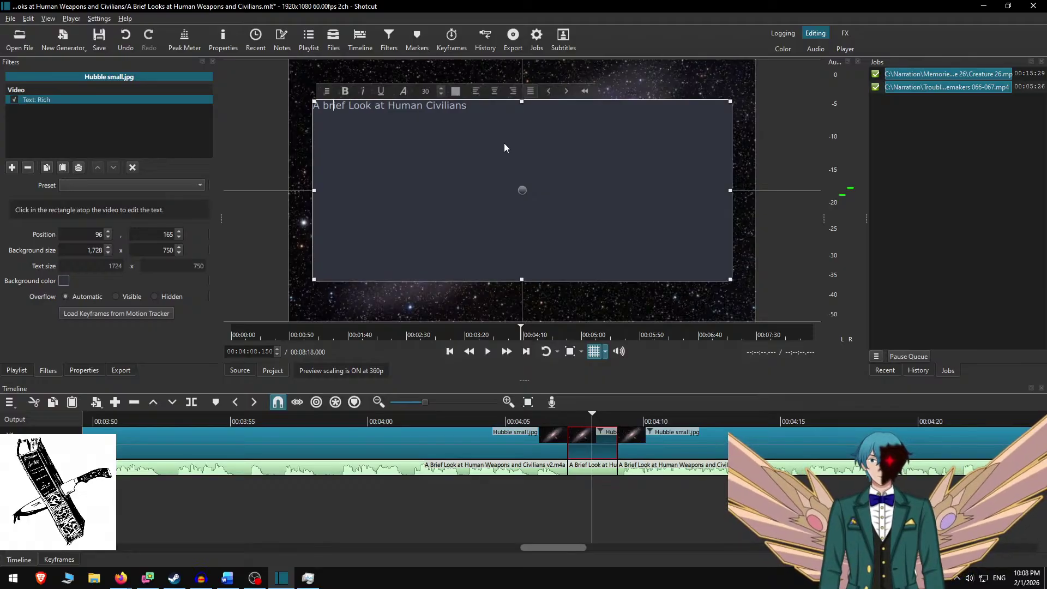
key(BackSpace)
text(b)
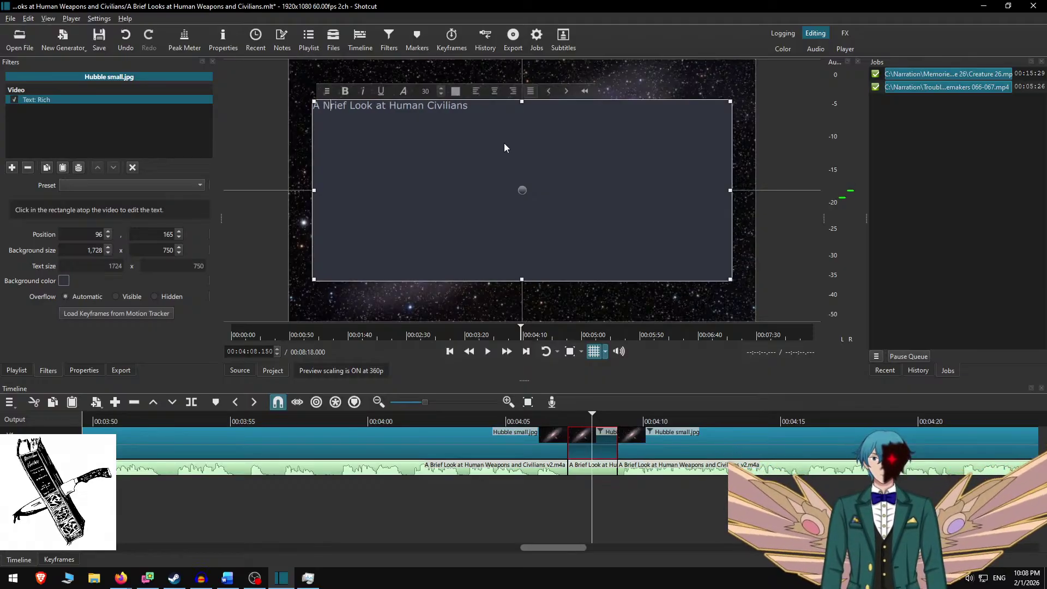
key(BackSpace)
text(B)
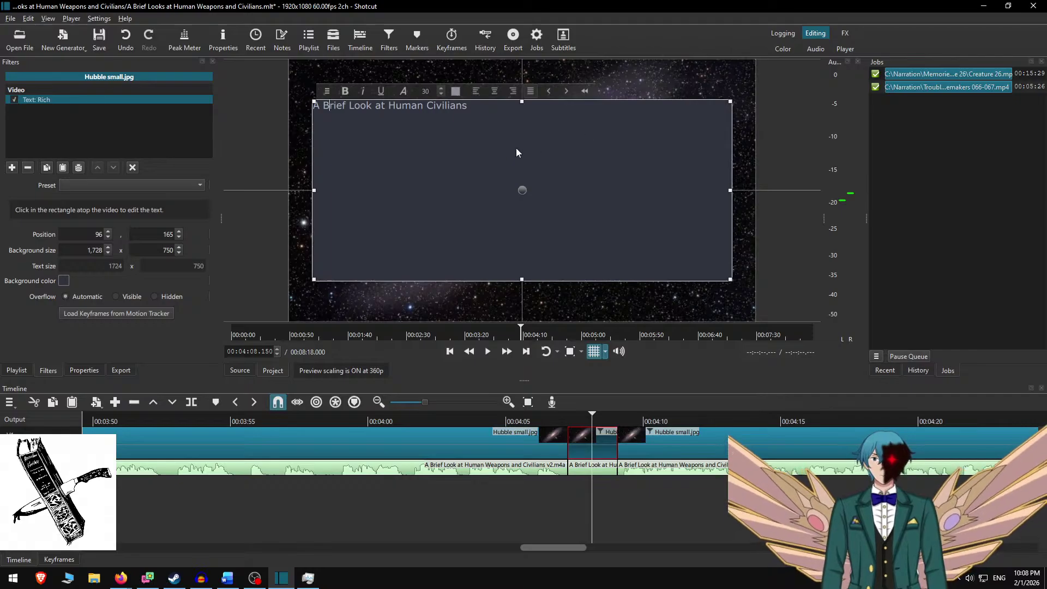
Set the title to font size 72 in a text box of about 1,573 by 156, centred in the frame at position 173, 462.
triple_click(512, 111)
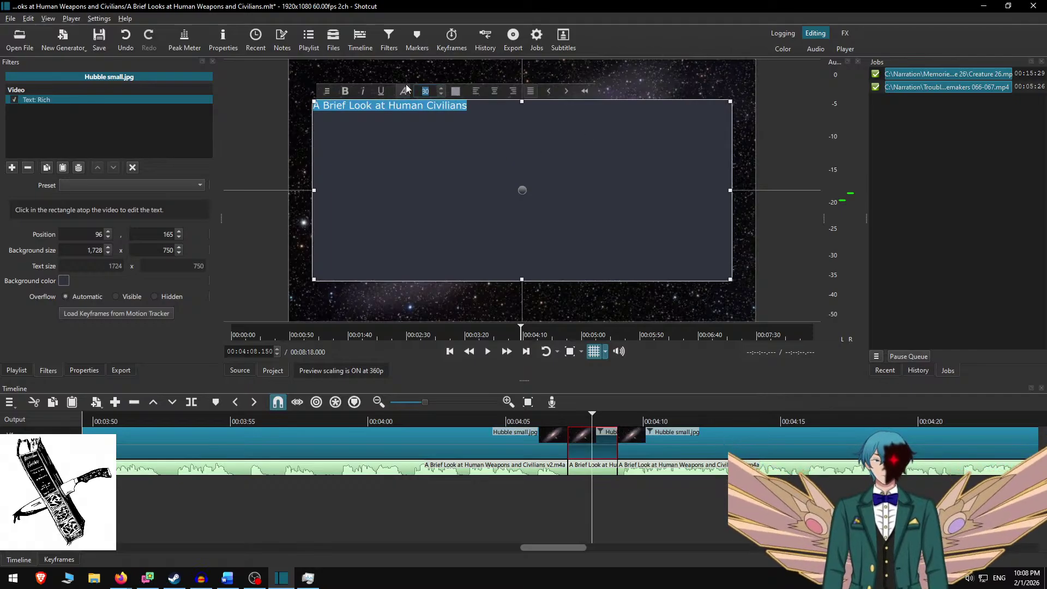
text(72)
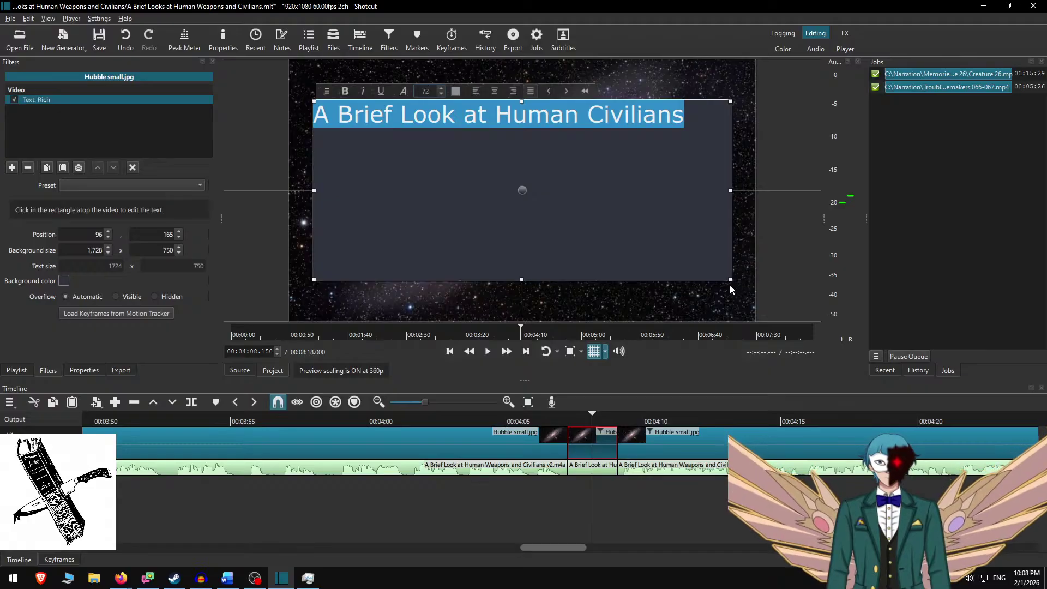
drag(731, 280, 692, 134)
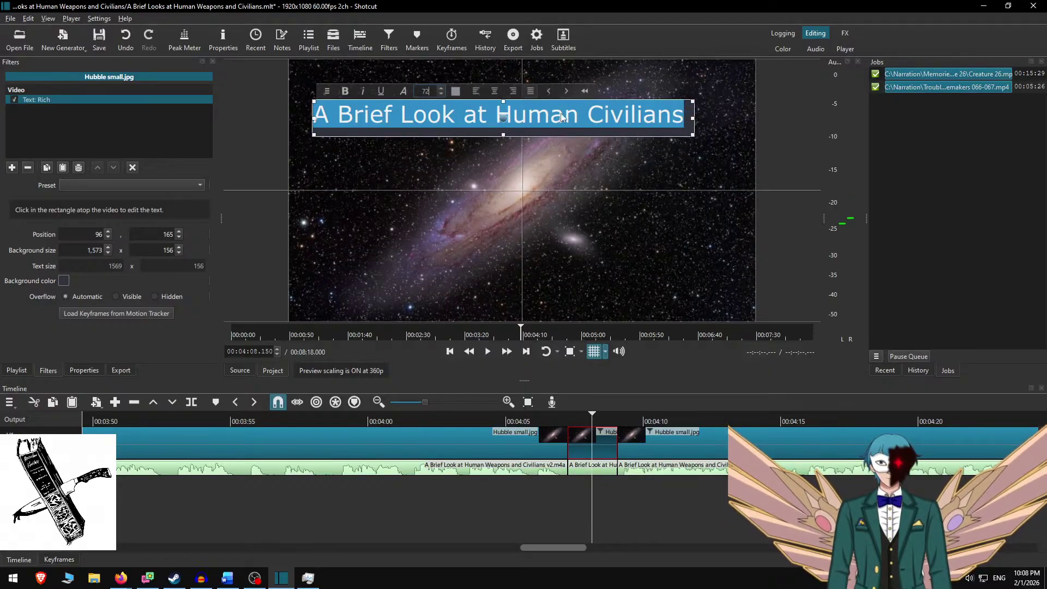
drag(507, 131, 532, 200)
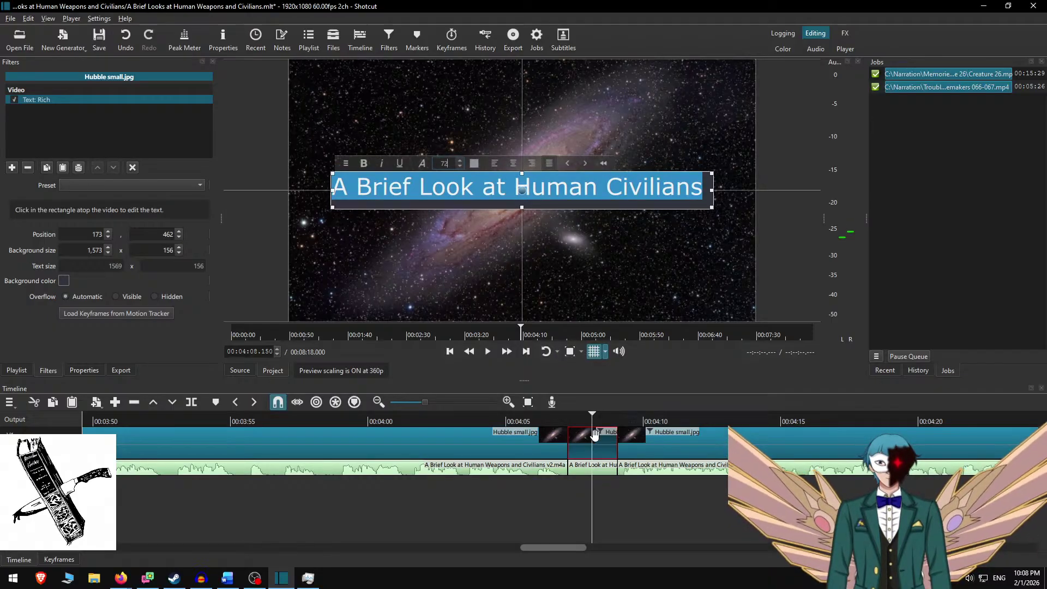
Play across the title clip from about 00:04:05 to check its cuts, and select the Hubble clip that follows it.
click(594, 431)
click(522, 421)
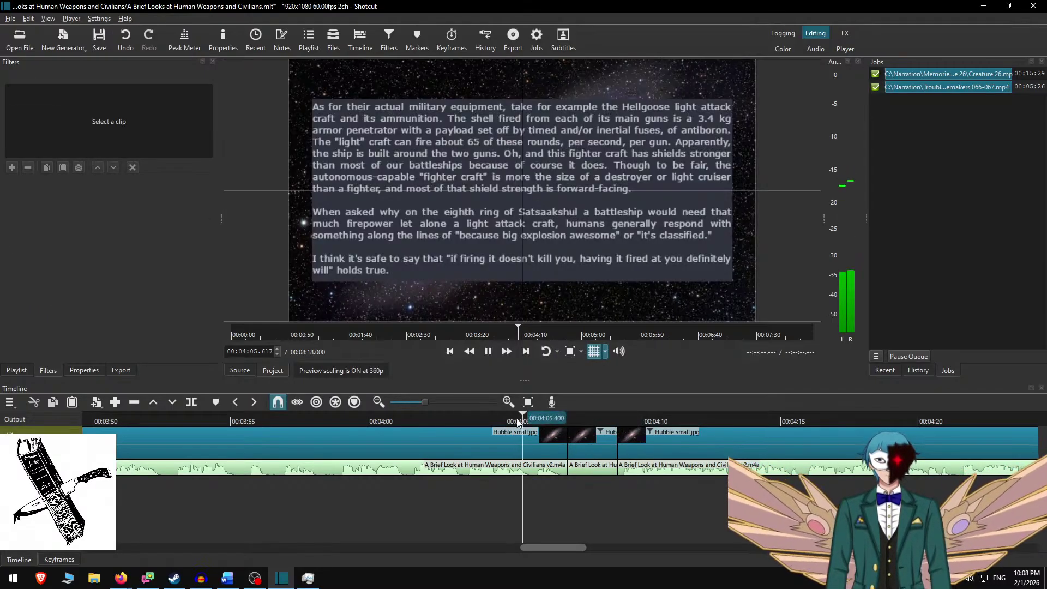
key(space)
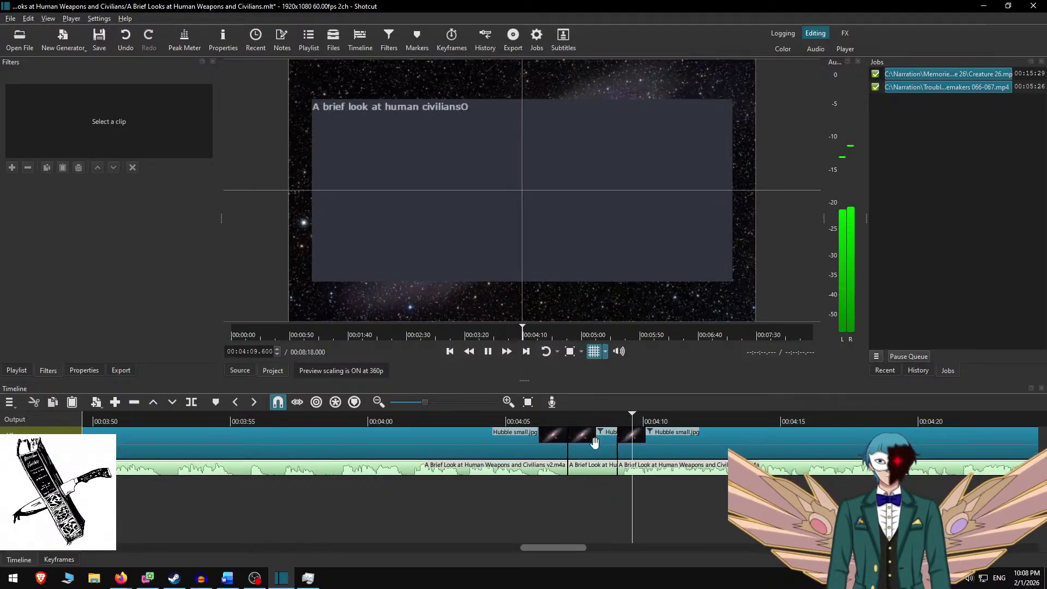
key(space)
click(633, 424)
click(643, 448)
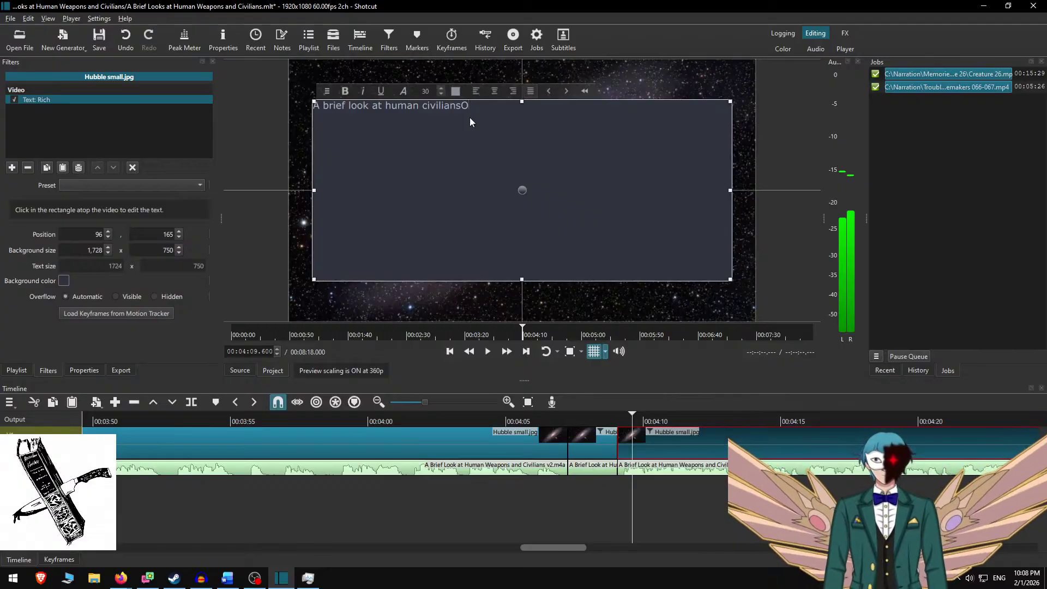
In the Word script, delete the military equipment section with its separator and copy the two paragraphs from "It turns out that the humans" through "hardly arduous".
key(alt+Tab)
key(alt+Tab)
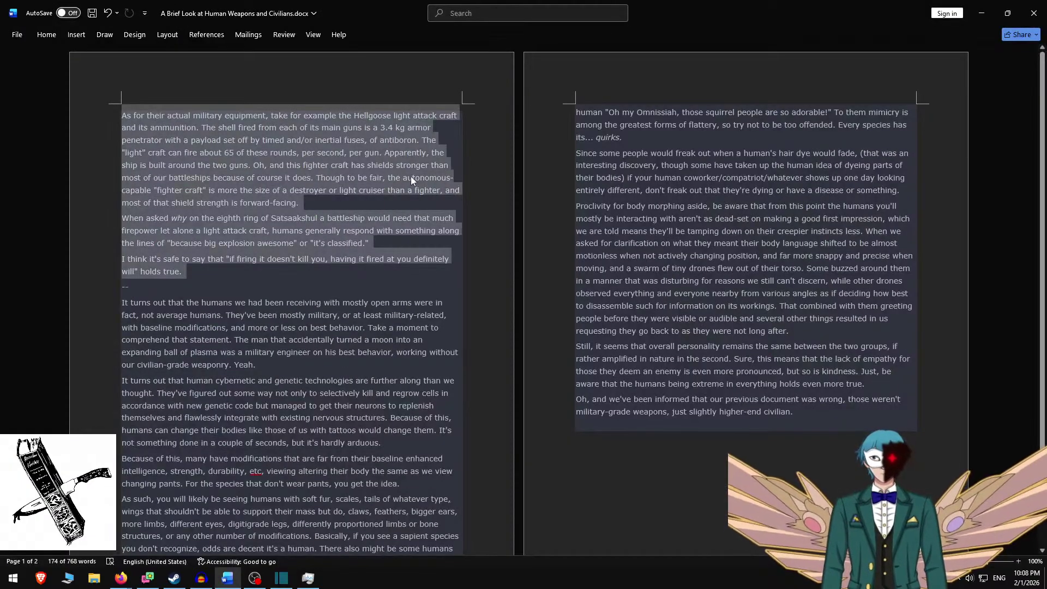
key(Delete)
key(Delete)
key(Delete)
key(Delete)
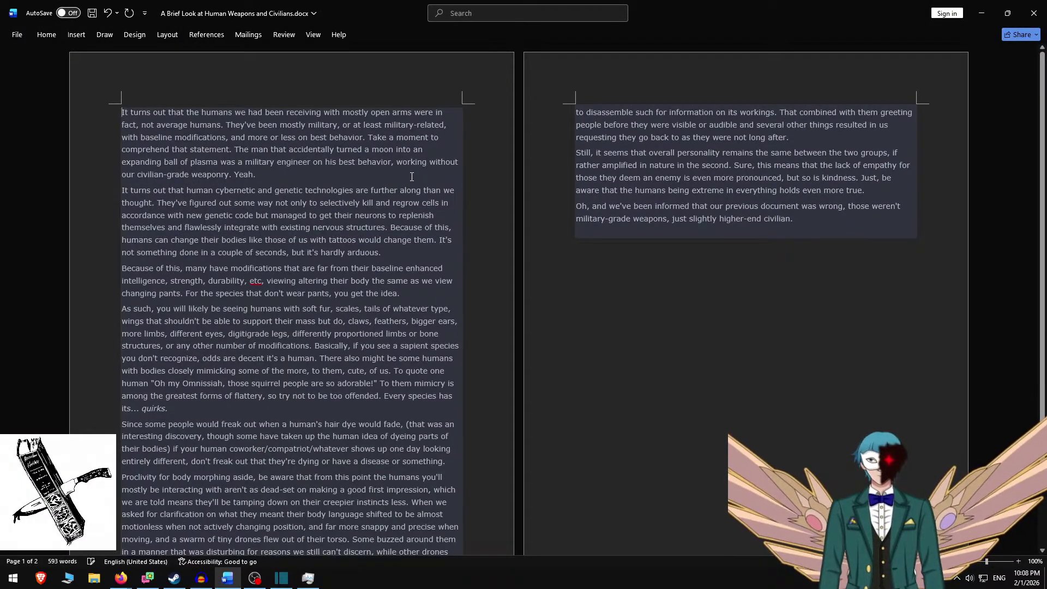
shift+click(392, 252)
key(ctrl+c)
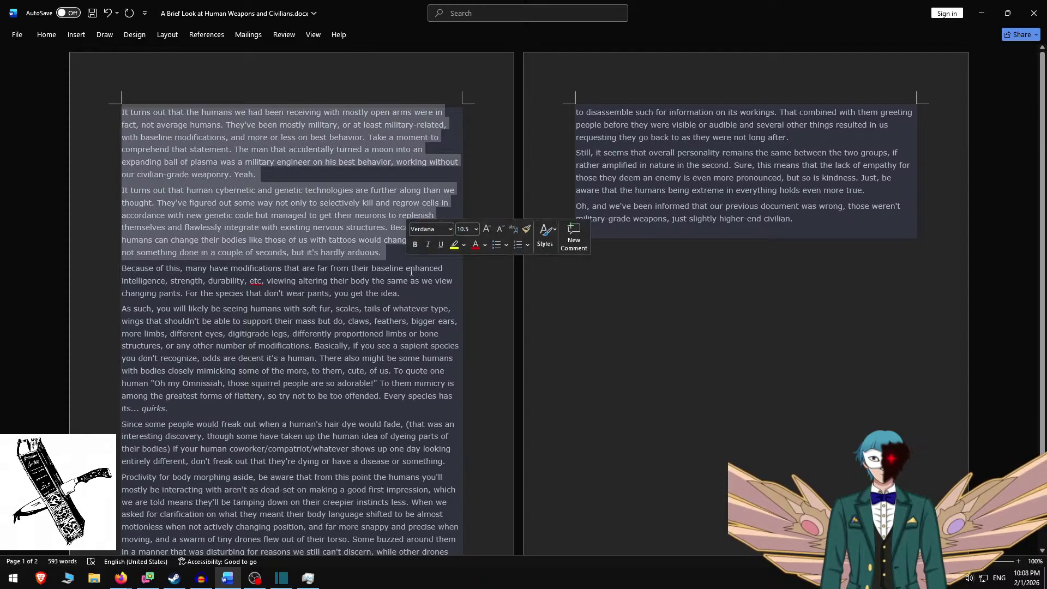
Back in Shotcut, replace the selected clip's rich text with the two copied paragraphs.
key(alt+Tab)
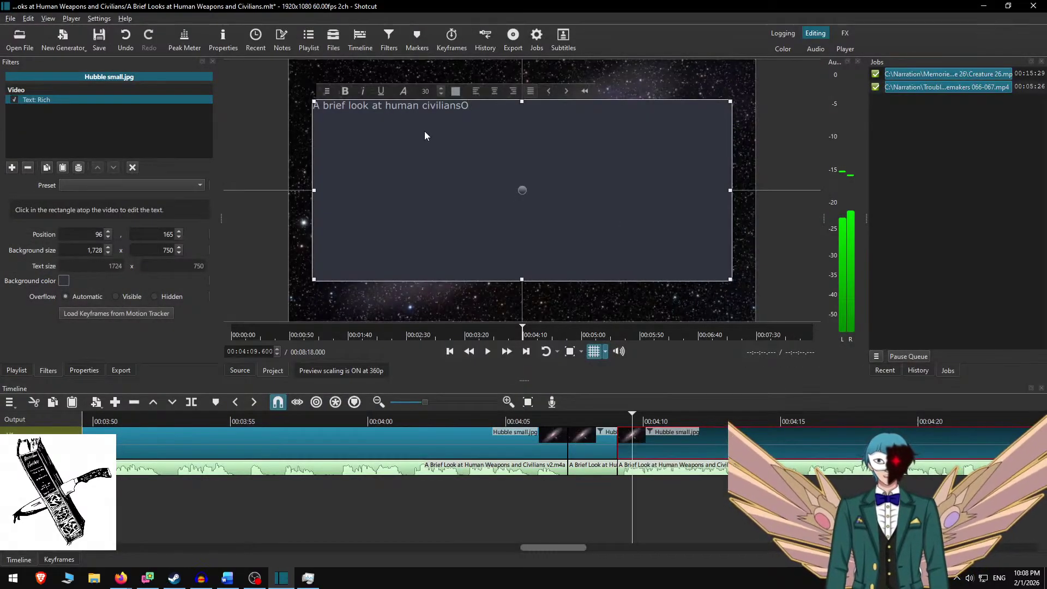
key(ctrl+a)
key(ctrl+v)
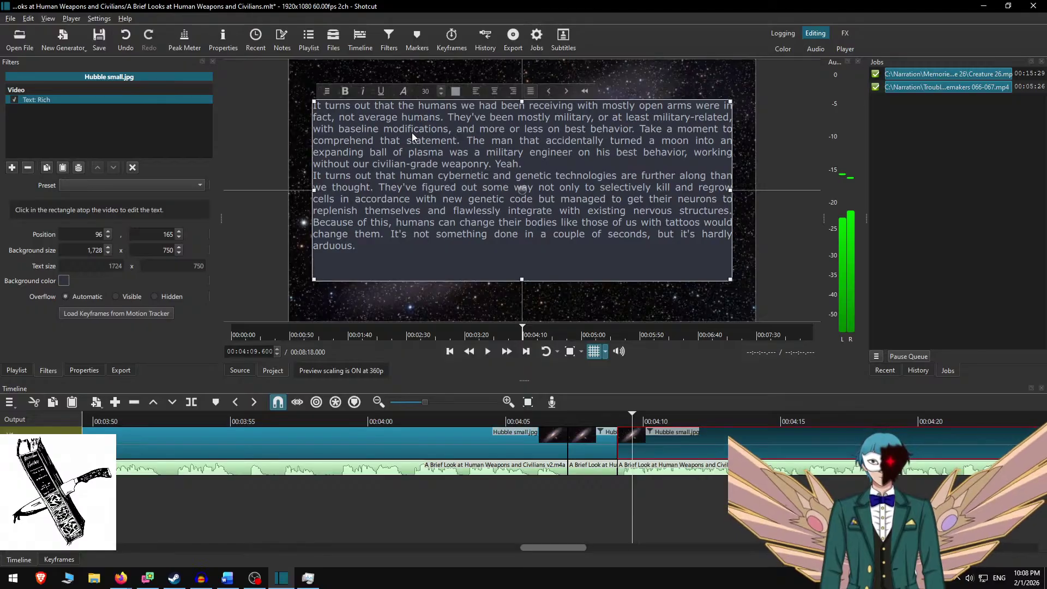
Separate the two paragraphs with a blank line, set the text box height to 700, and move it to position 96, 190.
key(Return)
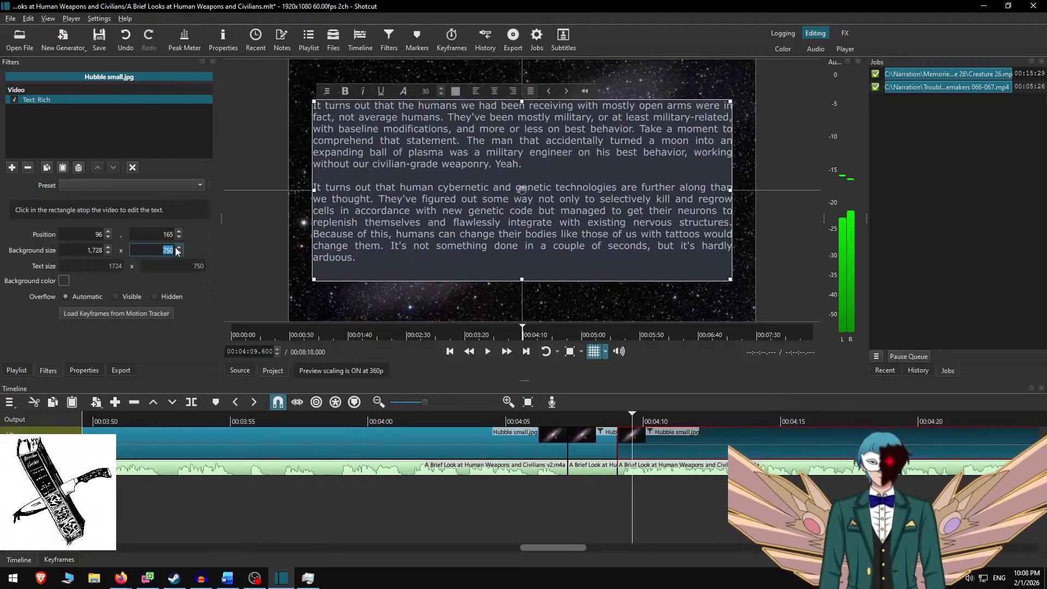
text(700)
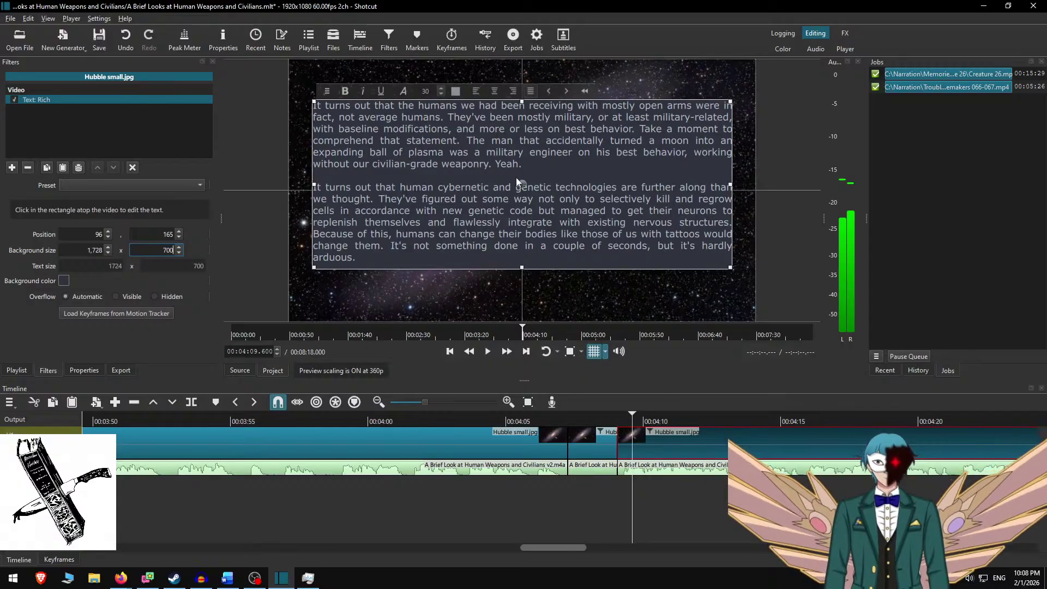
drag(517, 181, 517, 188)
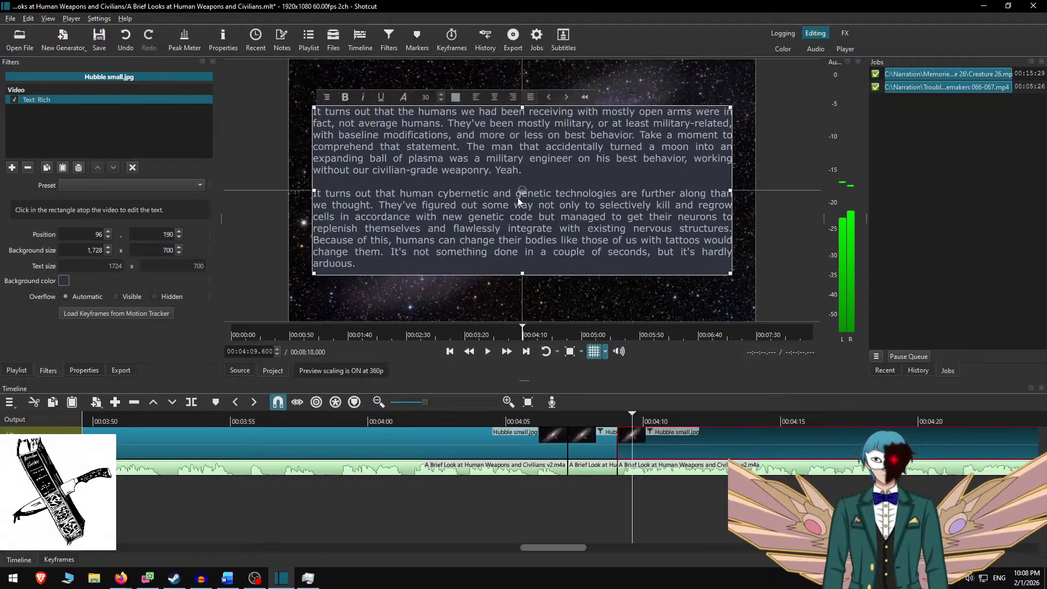
Play the narration at faster speed from about 00:04:06 to about 00:05:06 to check it against the two displayed paragraphs.
click(656, 448)
click(540, 420)
key(space)
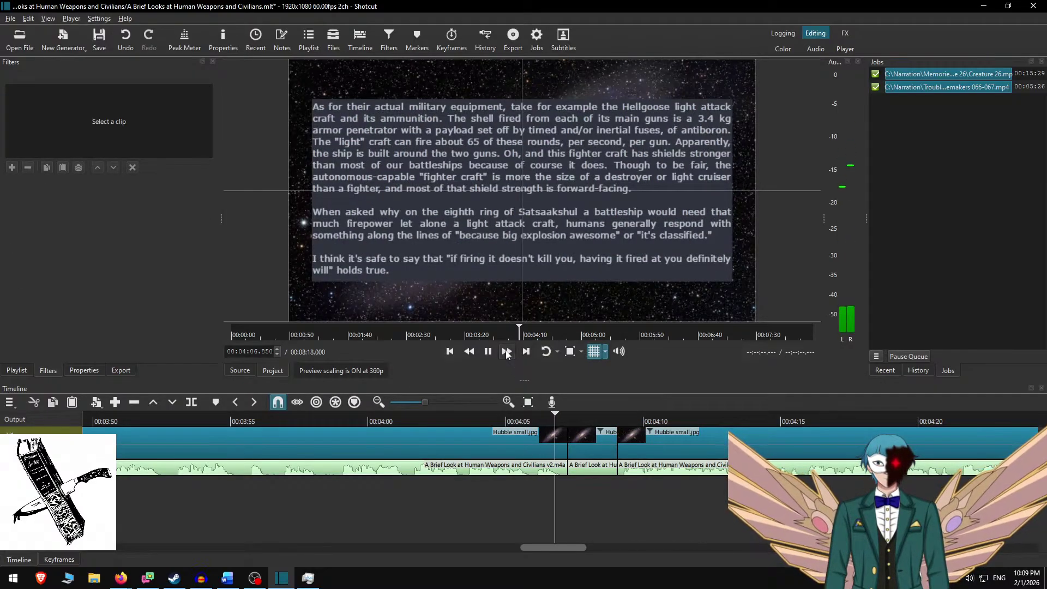
click(506, 352)
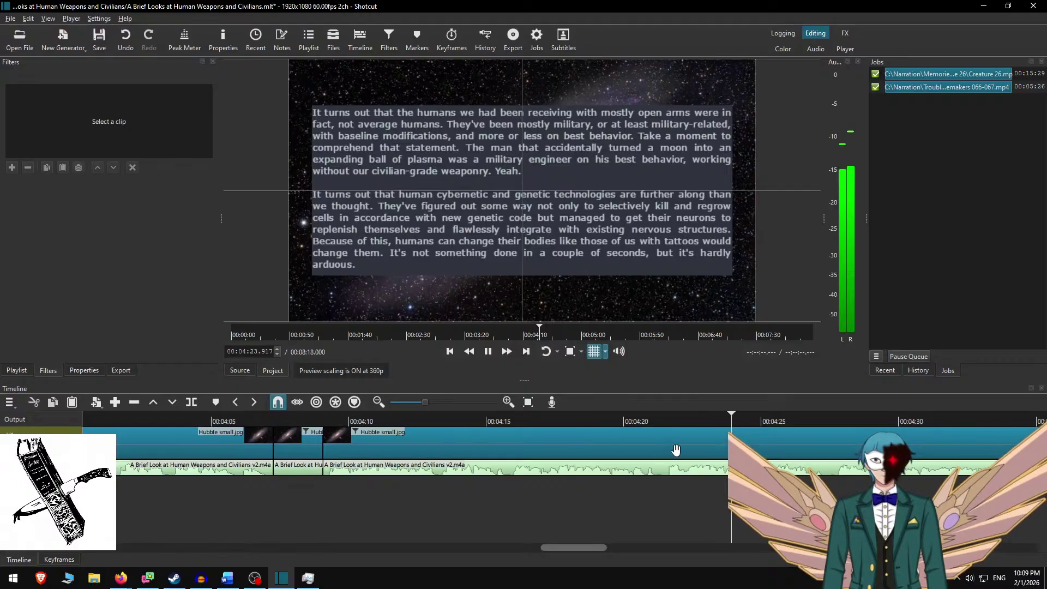
scroll(657, 466, right, 3)
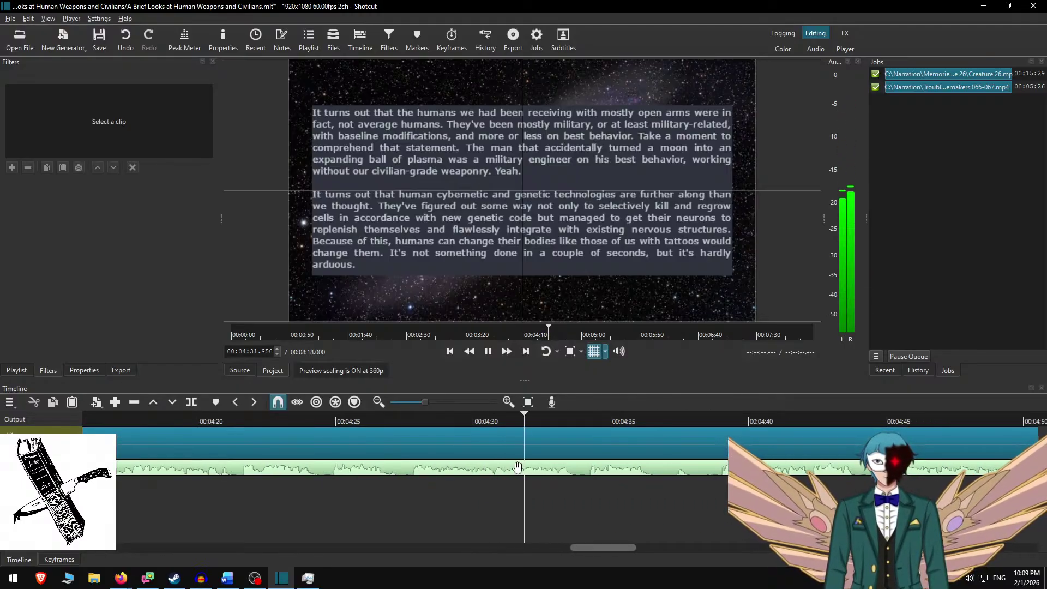
scroll(518, 467, right, 1)
scroll(517, 467, right, 5)
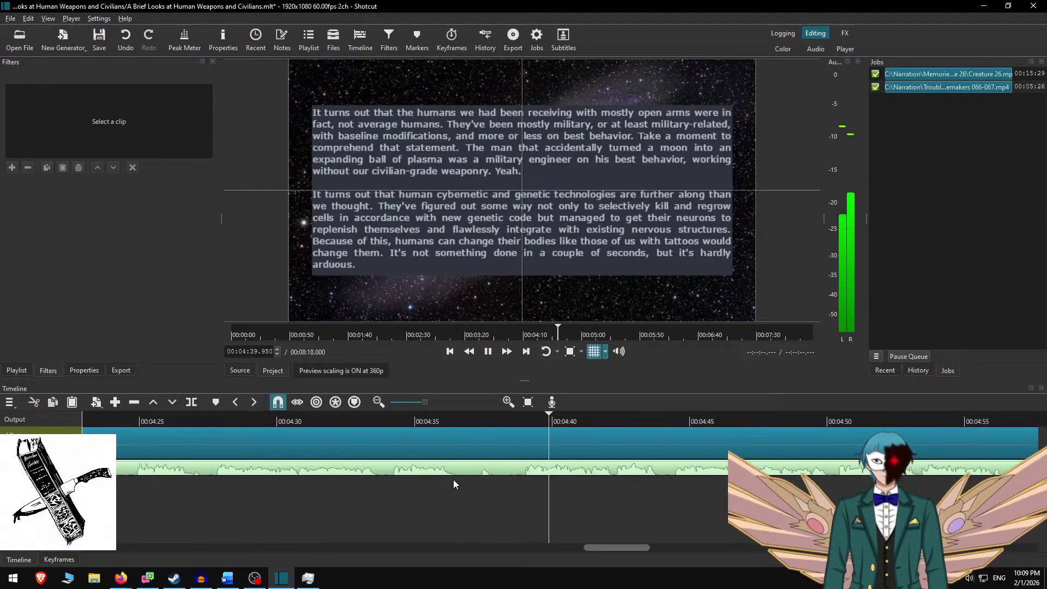
scroll(452, 476, right, 2)
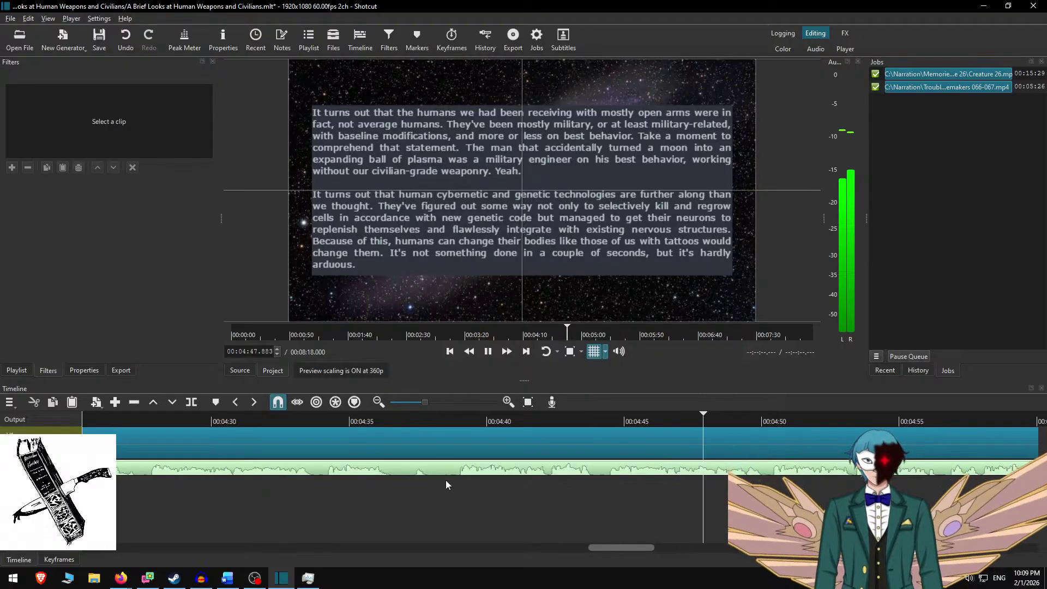
scroll(447, 485, right, 3)
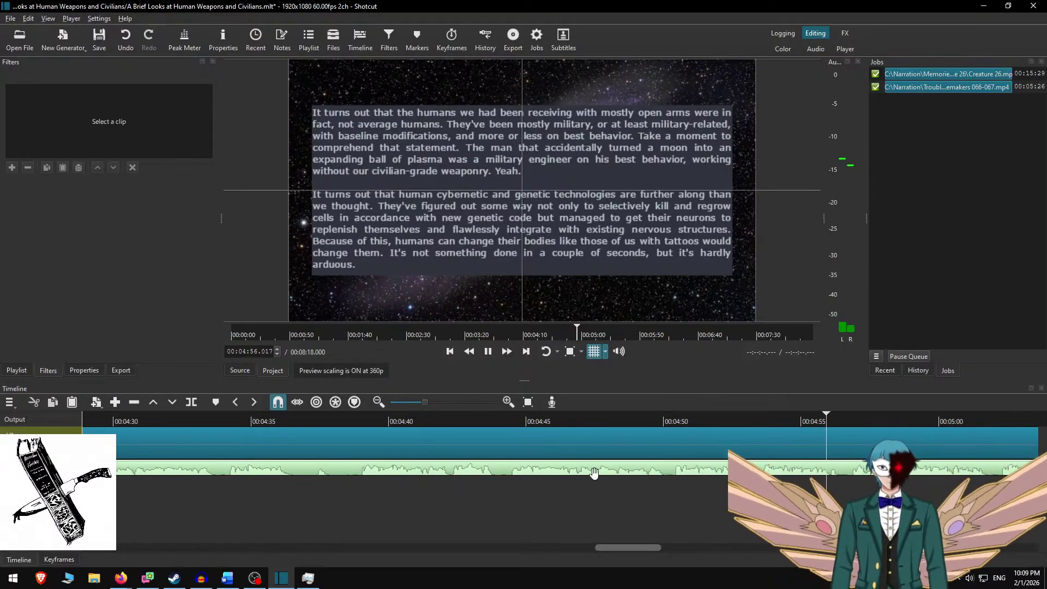
scroll(607, 509, right, 10)
key(space)
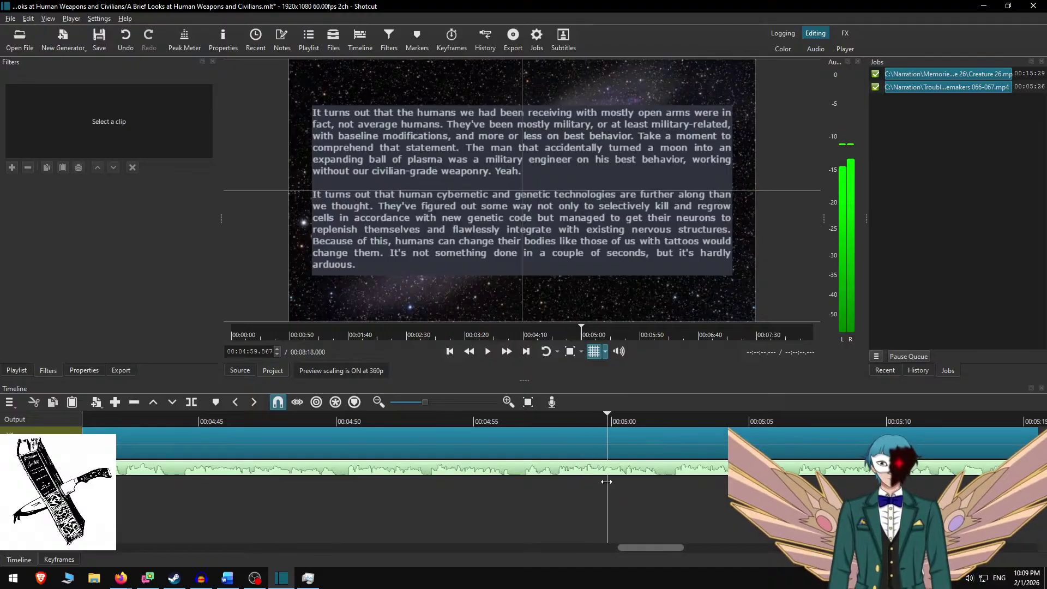
click(433, 419)
key(space)
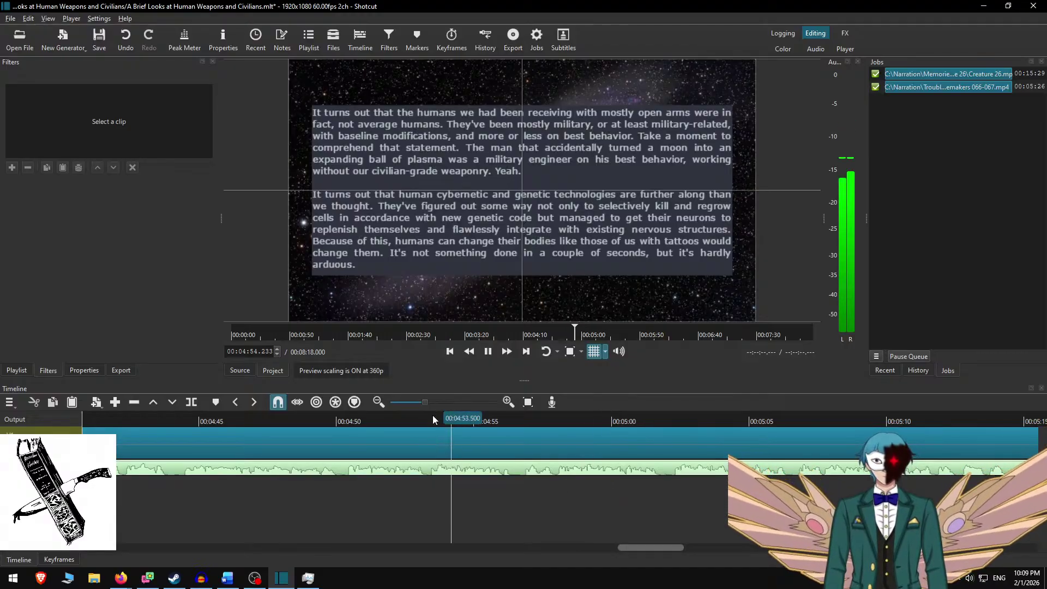
click(509, 352)
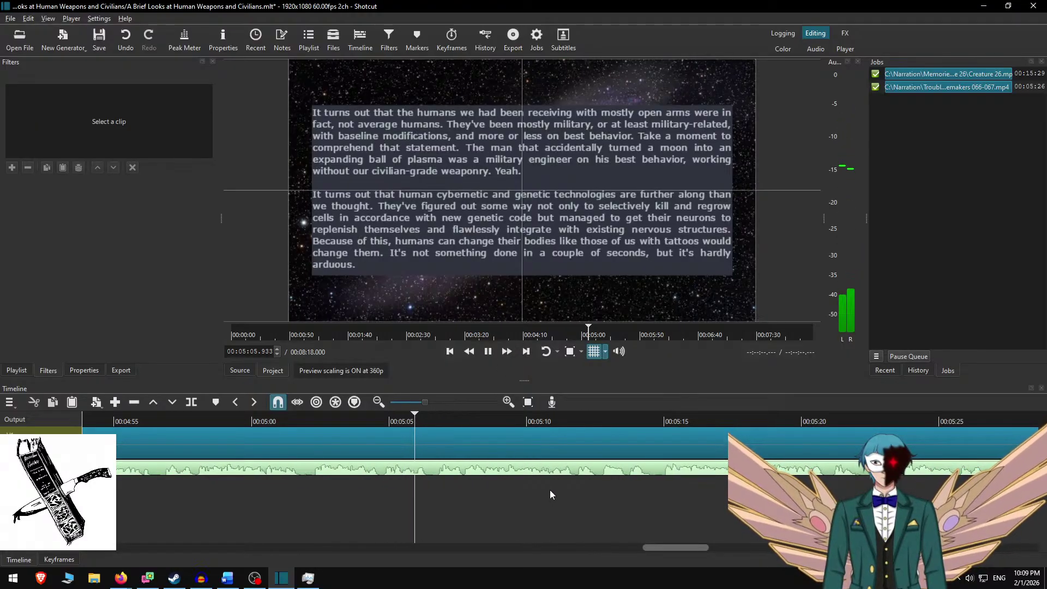
key(End)
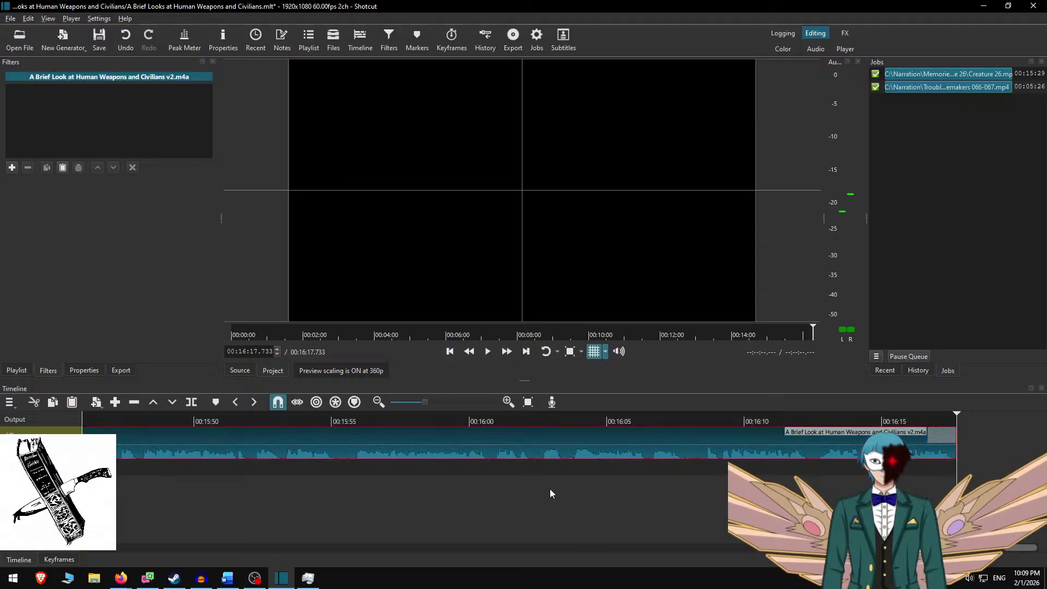
key(ctrl+z)
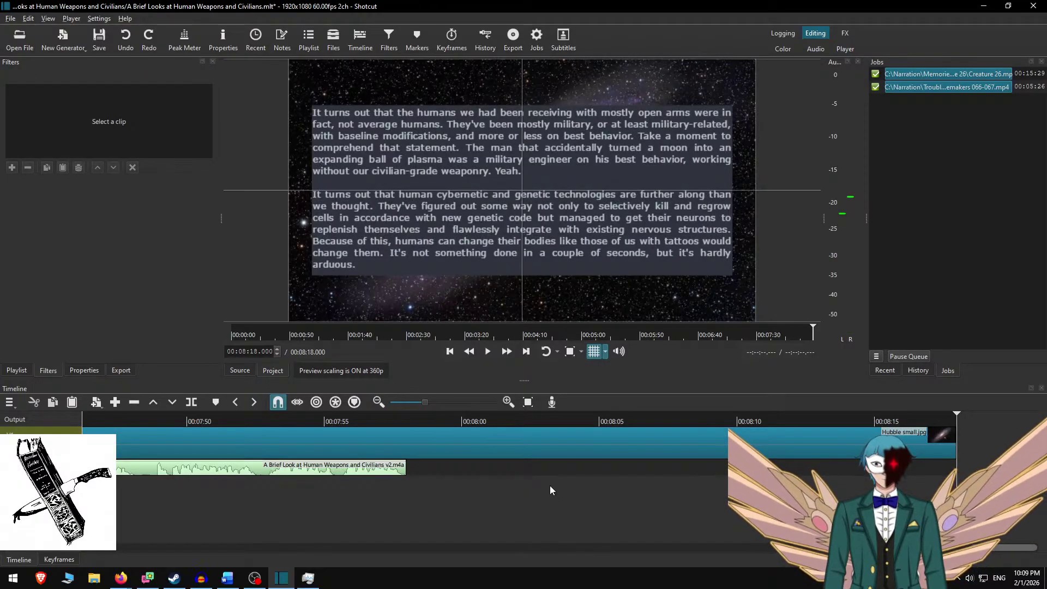
key(alt+Left)
key(alt+Left)
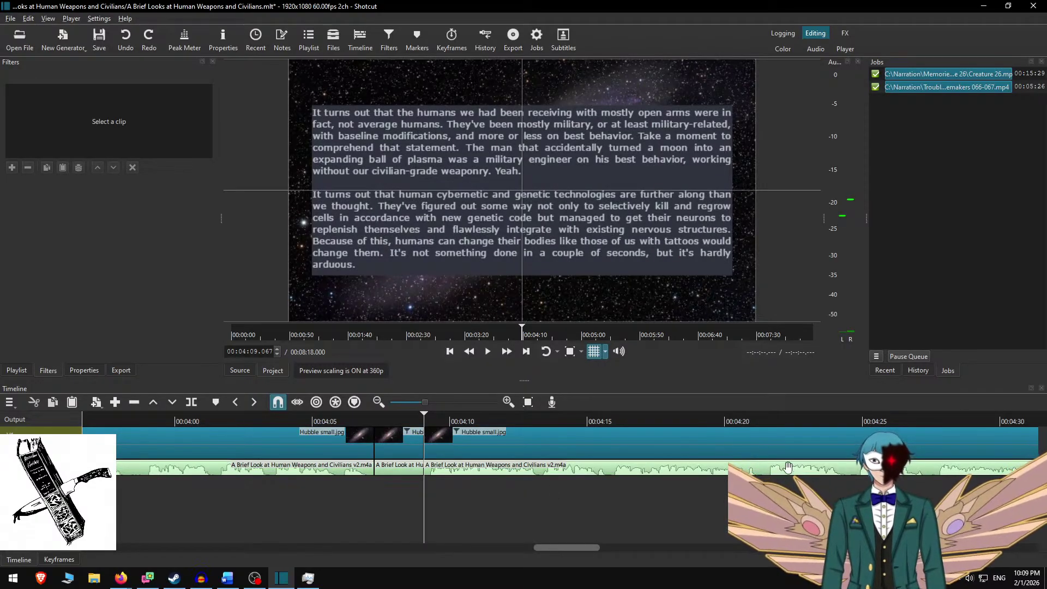
Play and skip through the narration up to about 00:05:20 to locate where the two displayed paragraphs end.
scroll(780, 481, down, 5)
click(577, 421)
key(space)
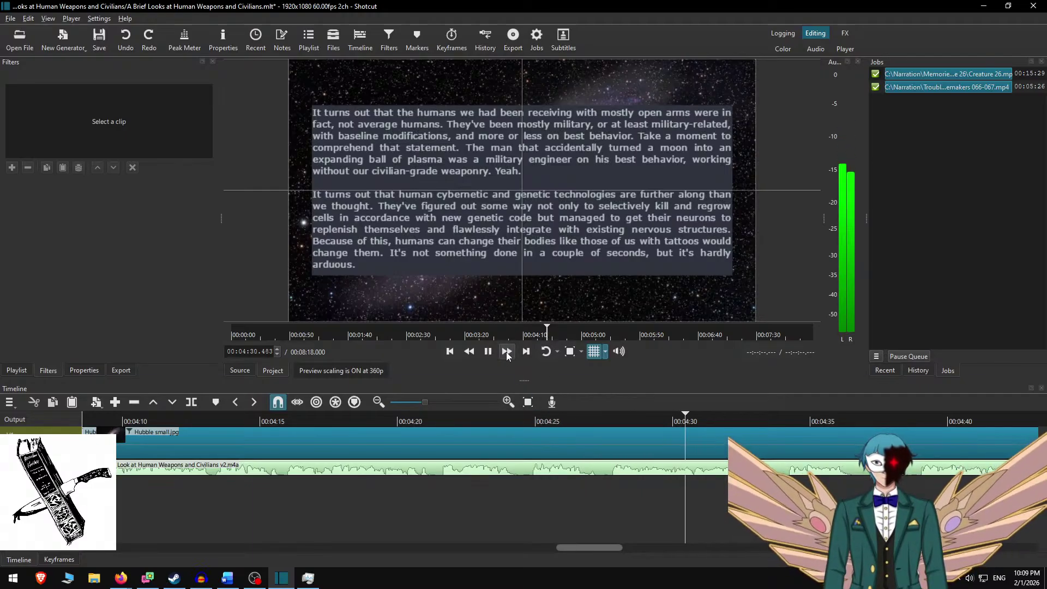
scroll(597, 452, down, 5)
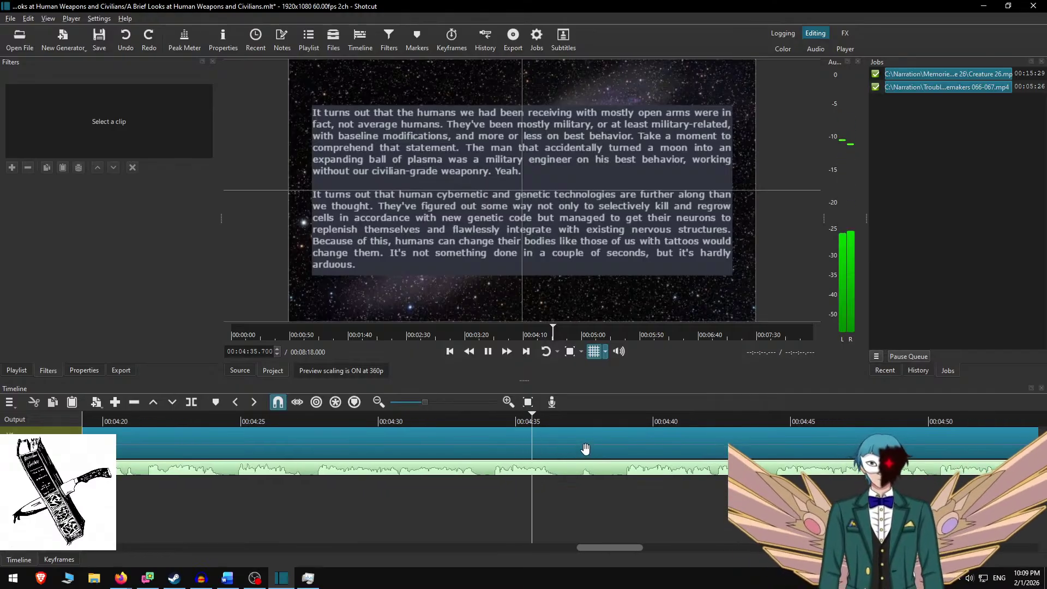
scroll(562, 448, down, 2)
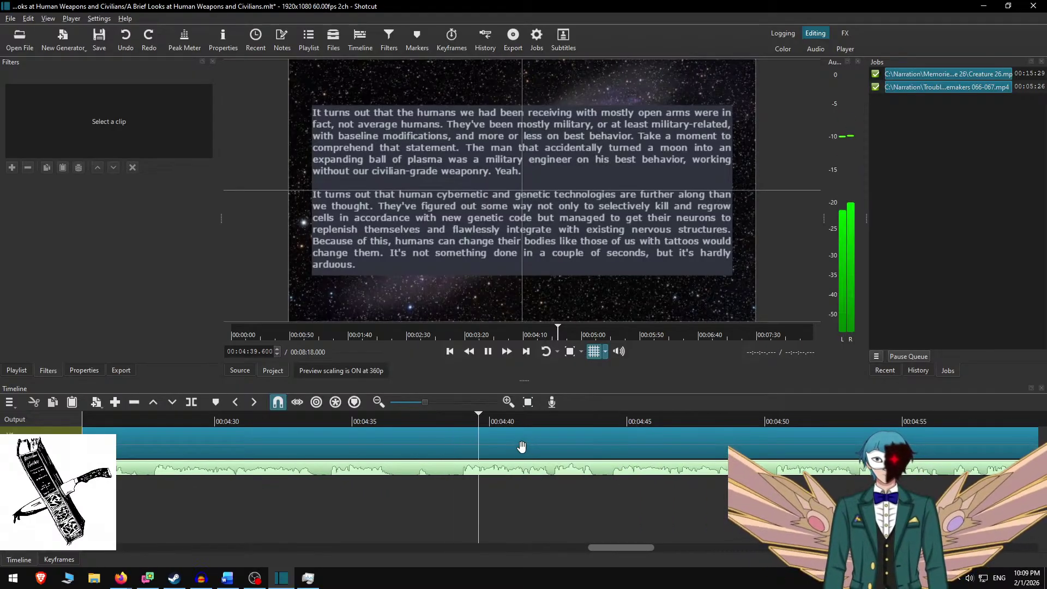
key(space)
scroll(741, 485, down, 7)
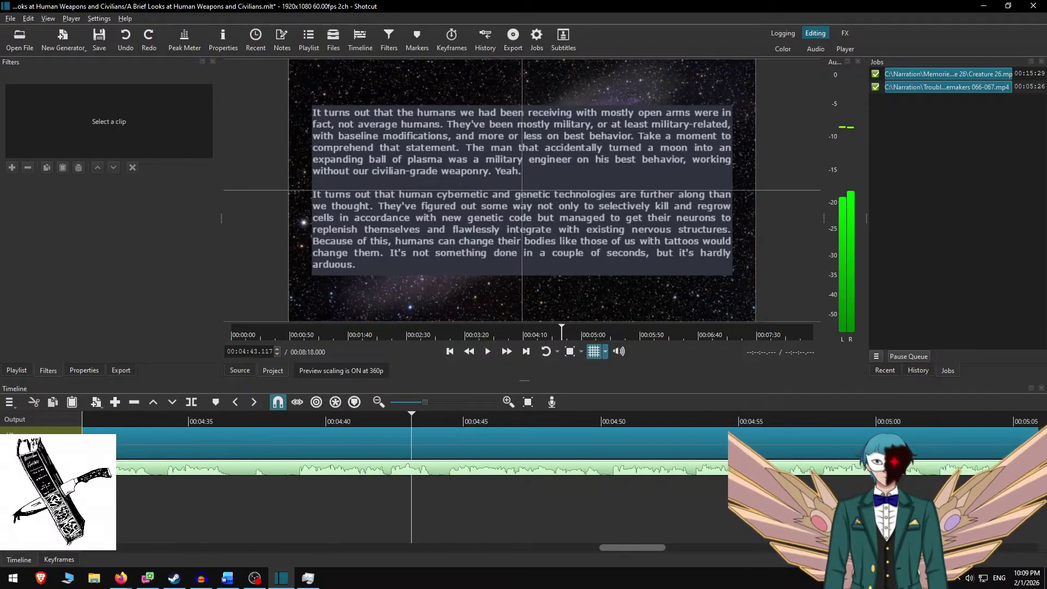
scroll(753, 480, down, 4)
click(809, 418)
key(space)
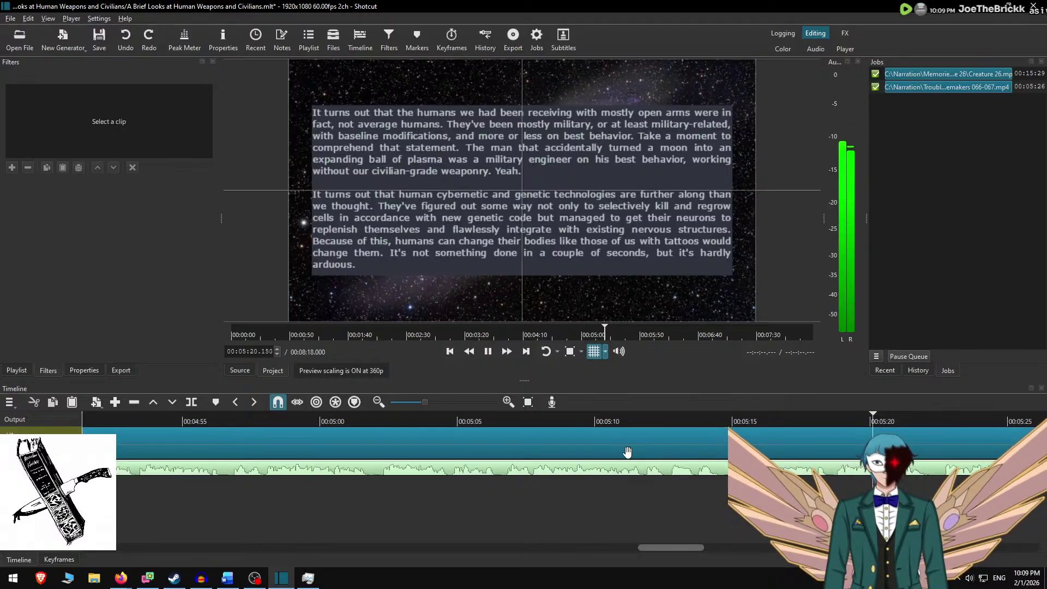
Replay from about 00:05:03, split the Hubble clip at about 00:05:06.5, and select the part after the cut.
click(407, 414)
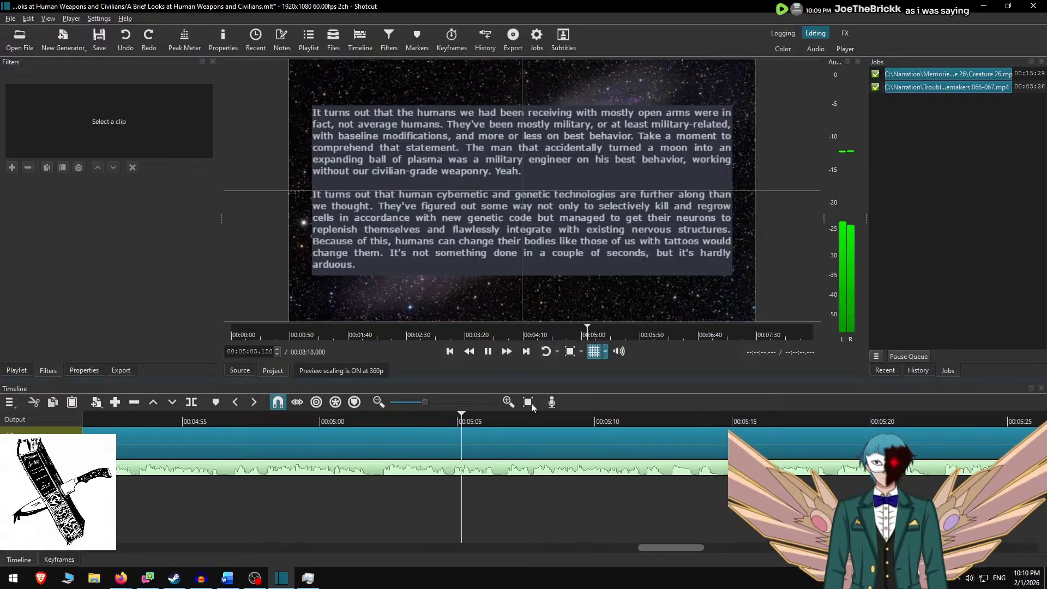
key(space)
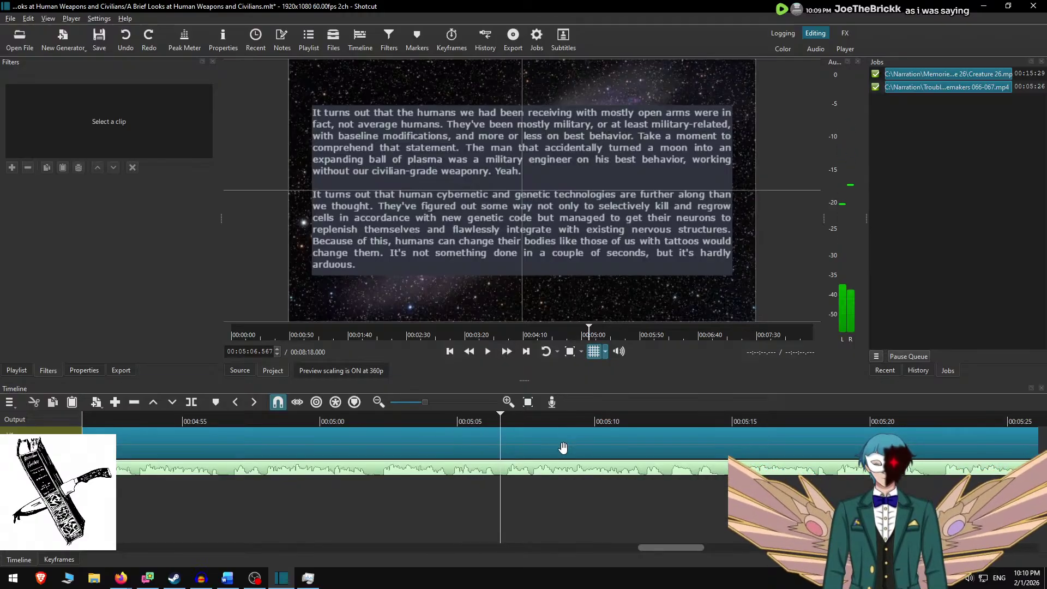
key(s)
click(551, 450)
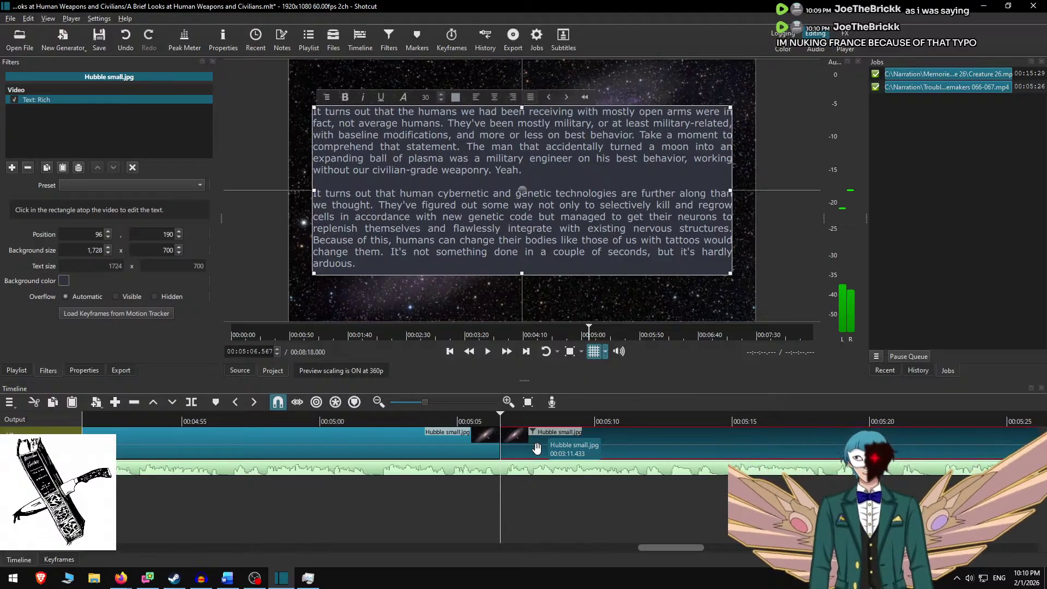
key(ctrl+d)
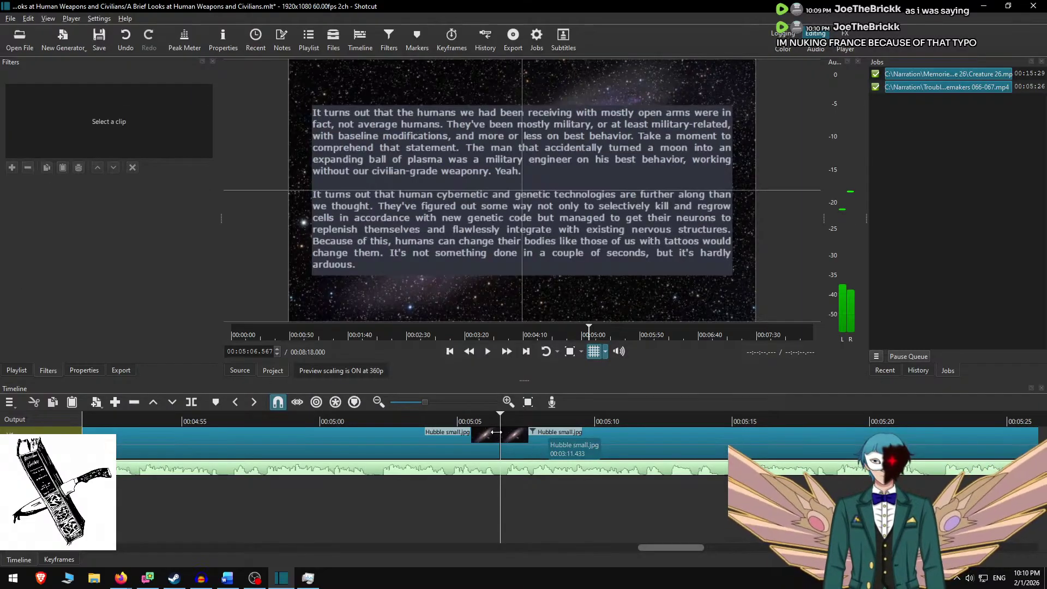
click(467, 419)
click(451, 436)
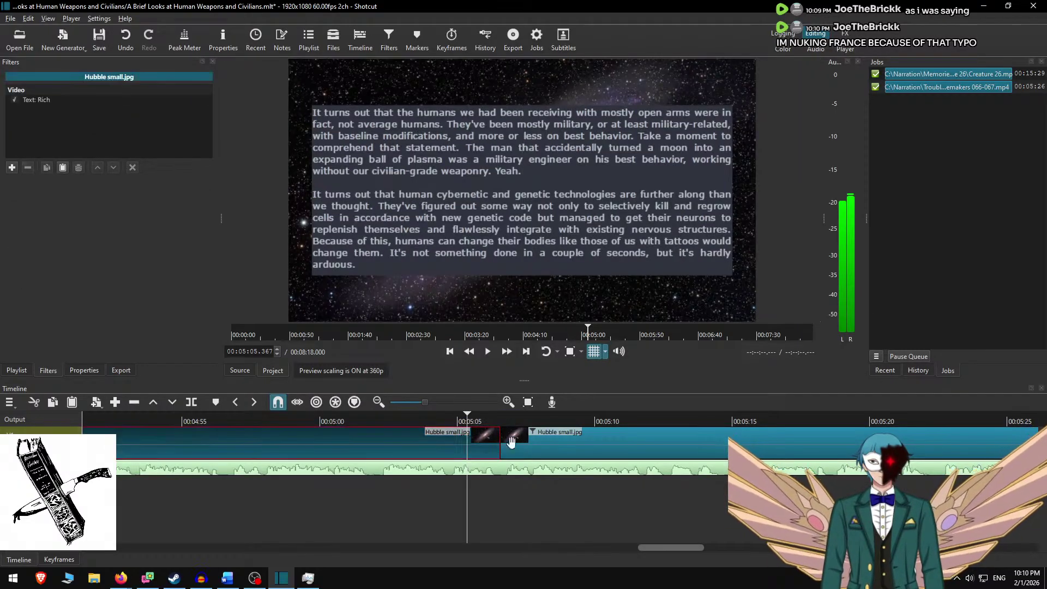
click(555, 434)
click(552, 419)
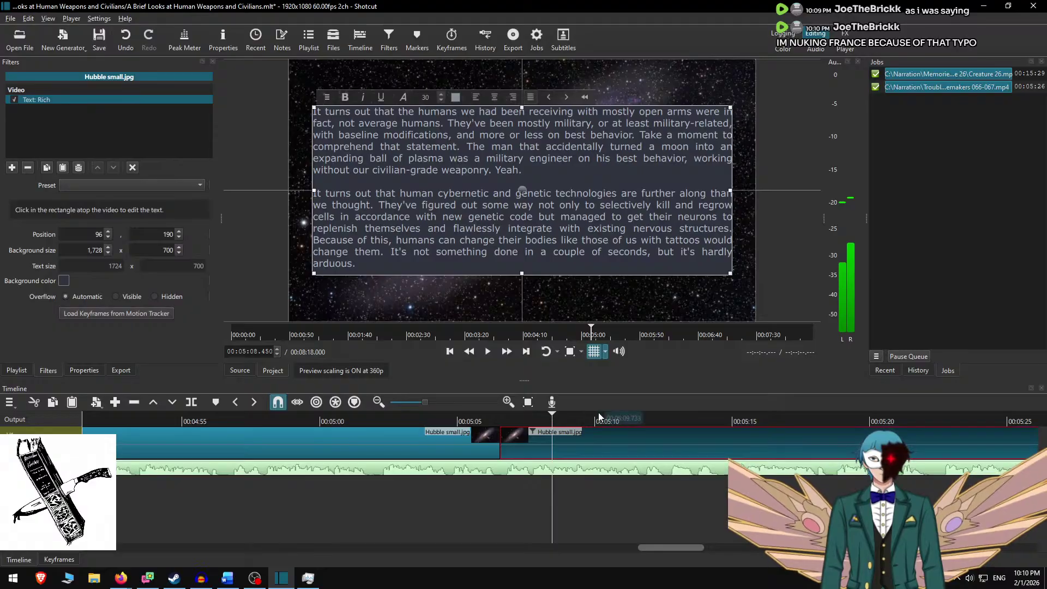
In the Word script, delete the two used paragraphs and copy the next two, from "Because of this" through "quirks.".
key(alt+Tab)
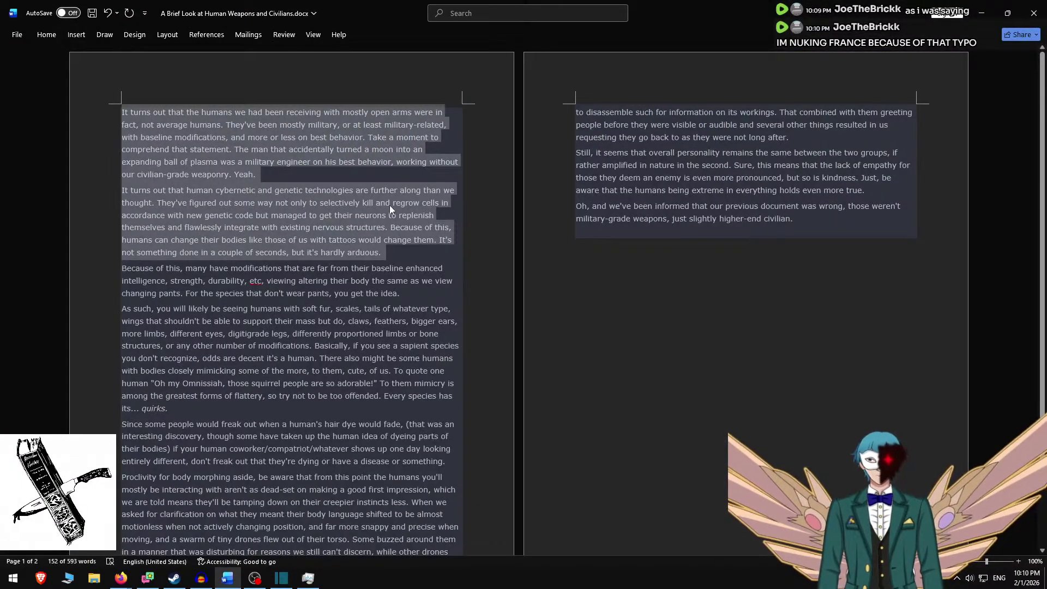
key(BackSpace)
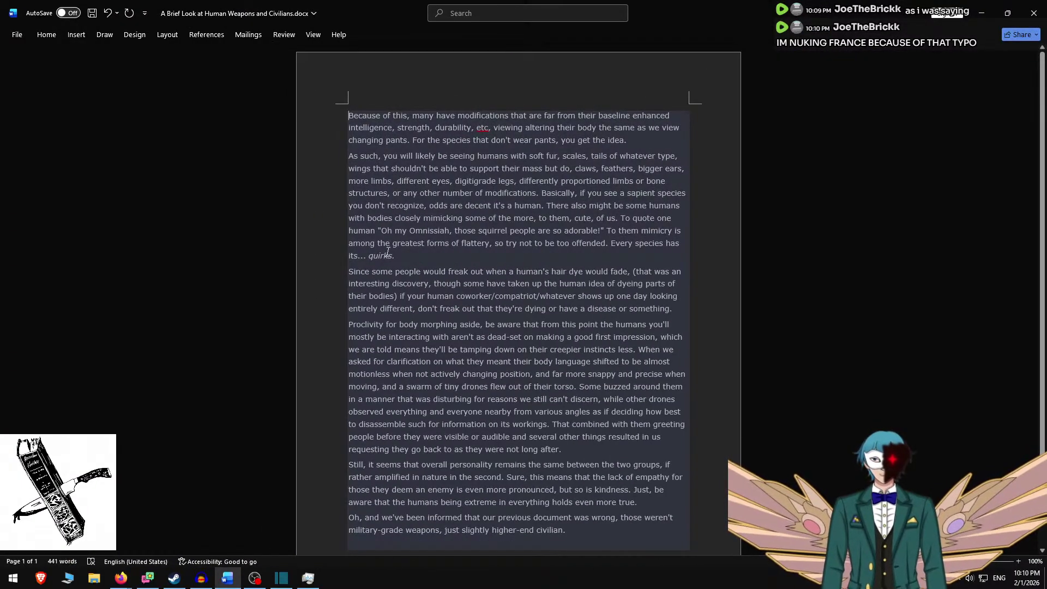
shift+click(414, 256)
key(ctrl+c)
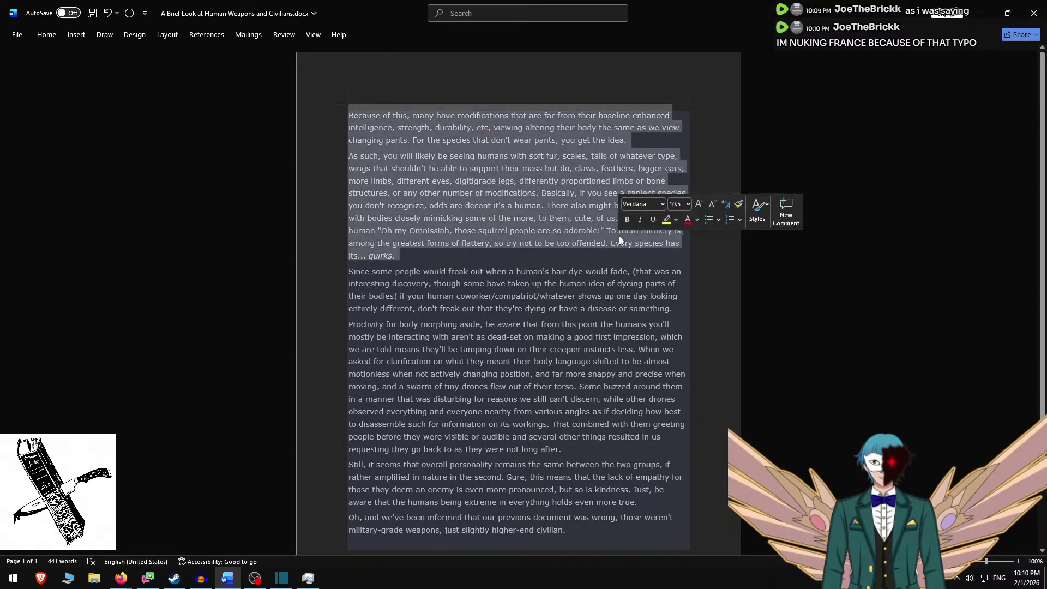
Back in Shotcut, replace the selected clip's rich text with the copied paragraphs and separate them with a blank line.
key(alt+Tab)
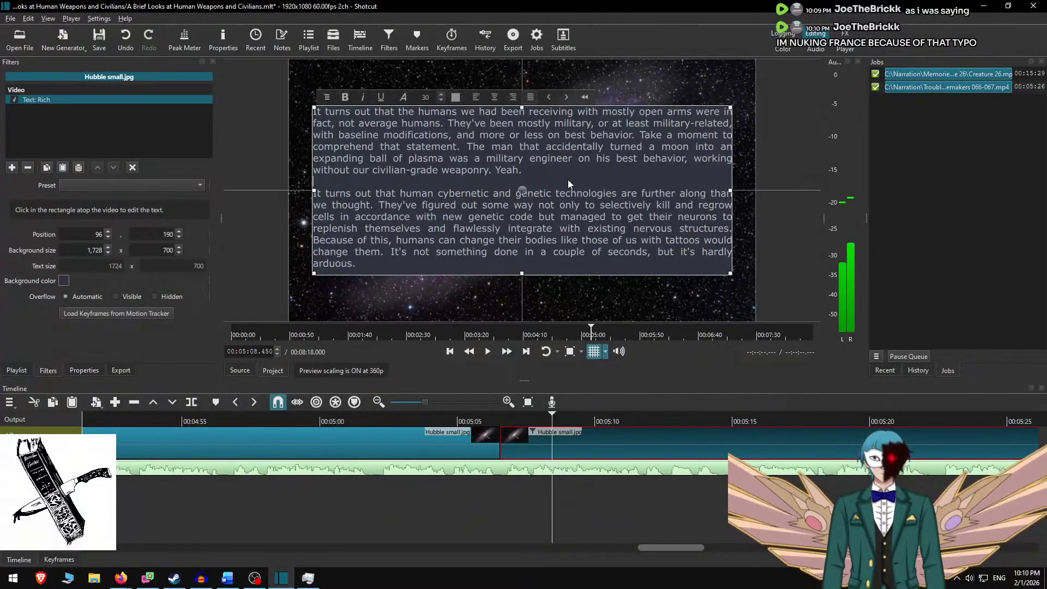
click(561, 186)
key(ctrl+a)
key(ctrl+v)
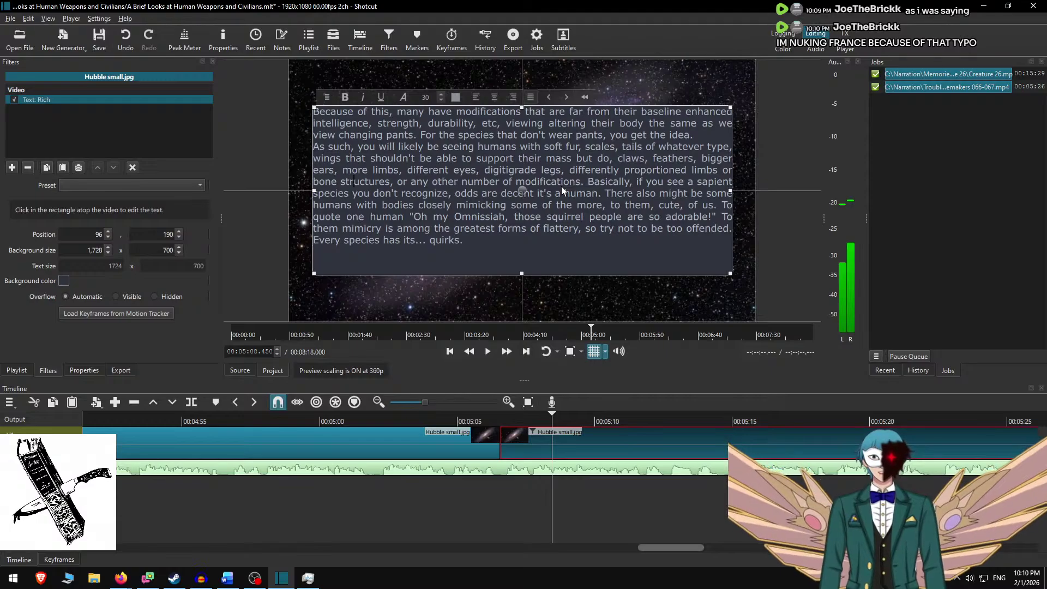
key(Return)
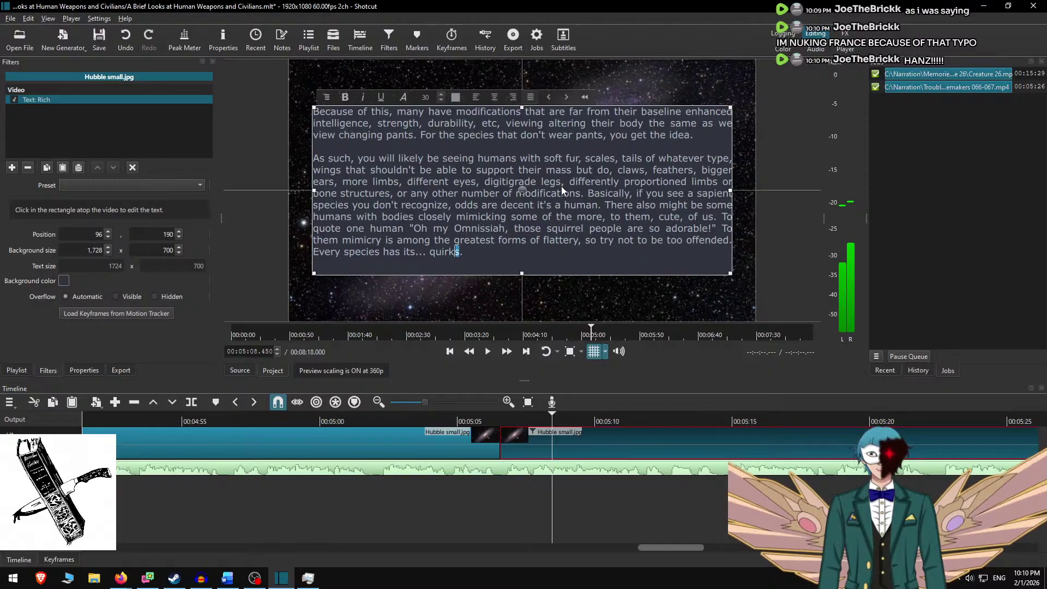
Select the word "quirks" in the last line, then undo and redo the blank line between the paragraphs.
key(shift+Left)
key(shift+Left)
key(shift+Left)
key(shift+Left)
key(shift+Left)
key(shift+Left)
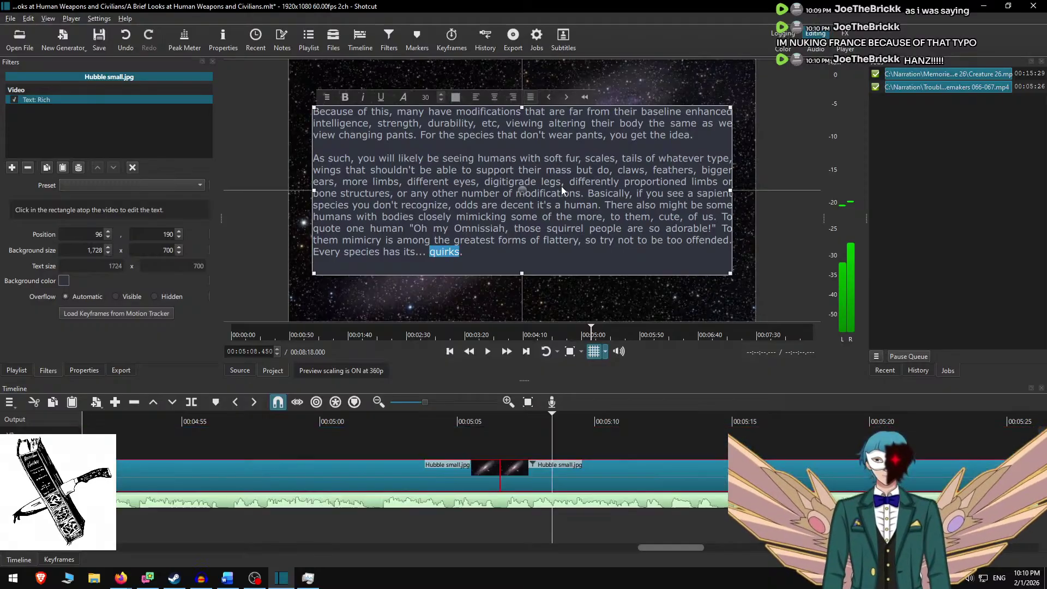
key(ctrl+z)
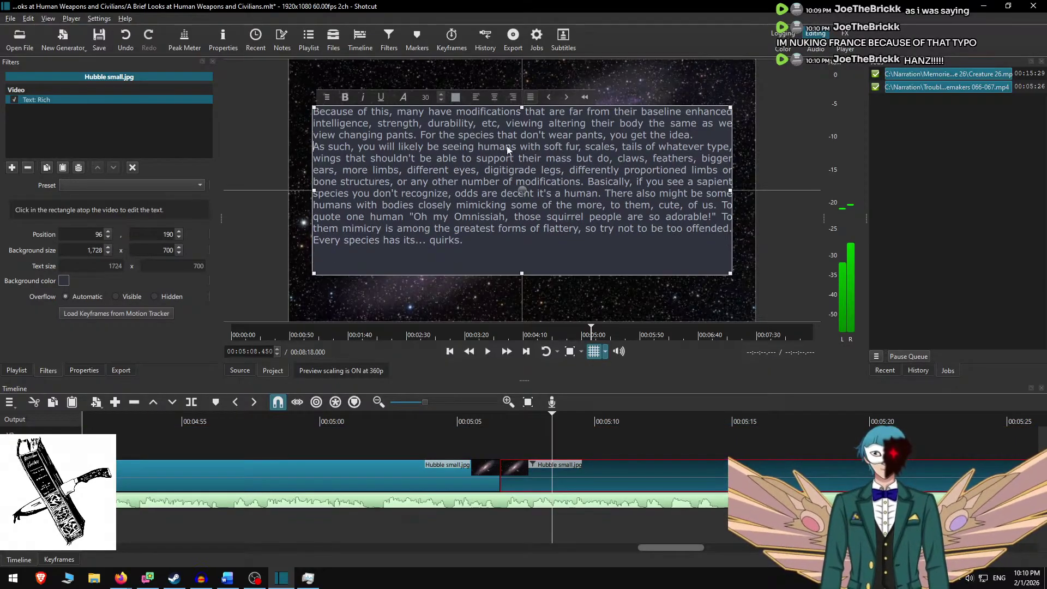
key(ctrl+y)
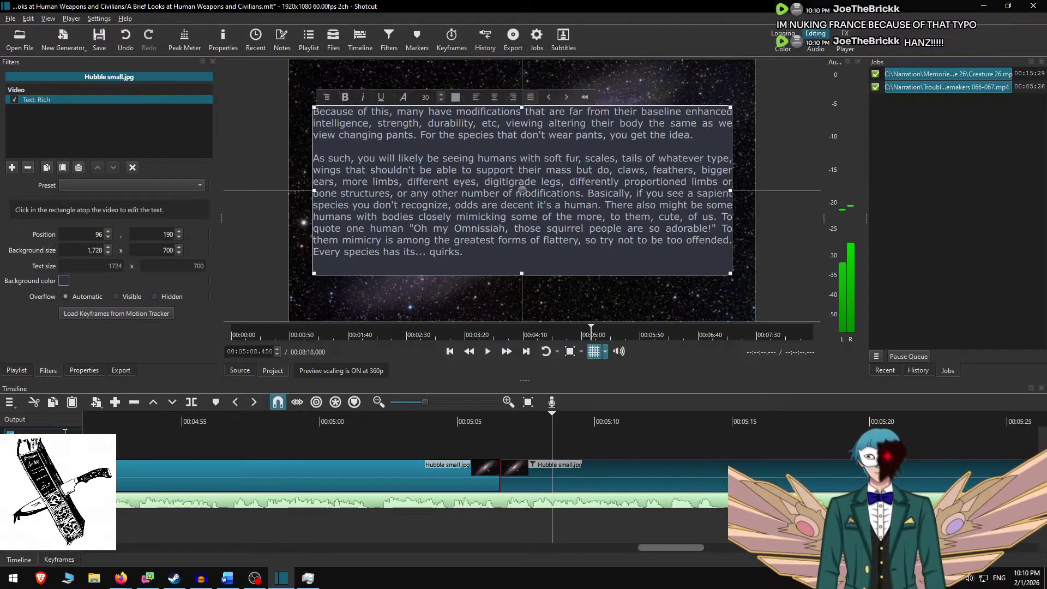
Remove the empty video track above the Hubble track from the timeline.
right_click(33, 450)
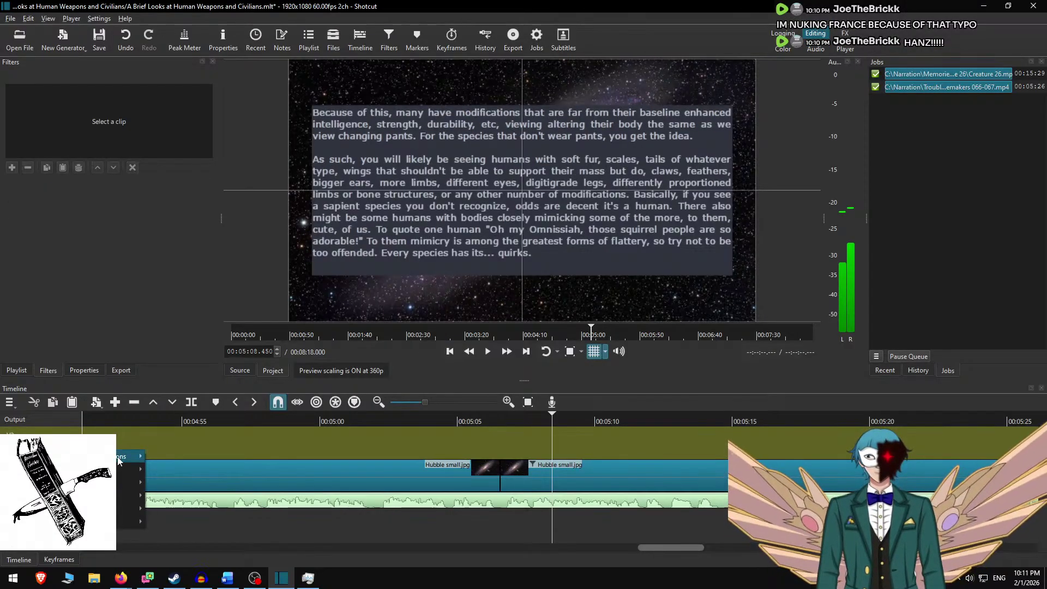
mouse_move(109, 455)
click(208, 494)
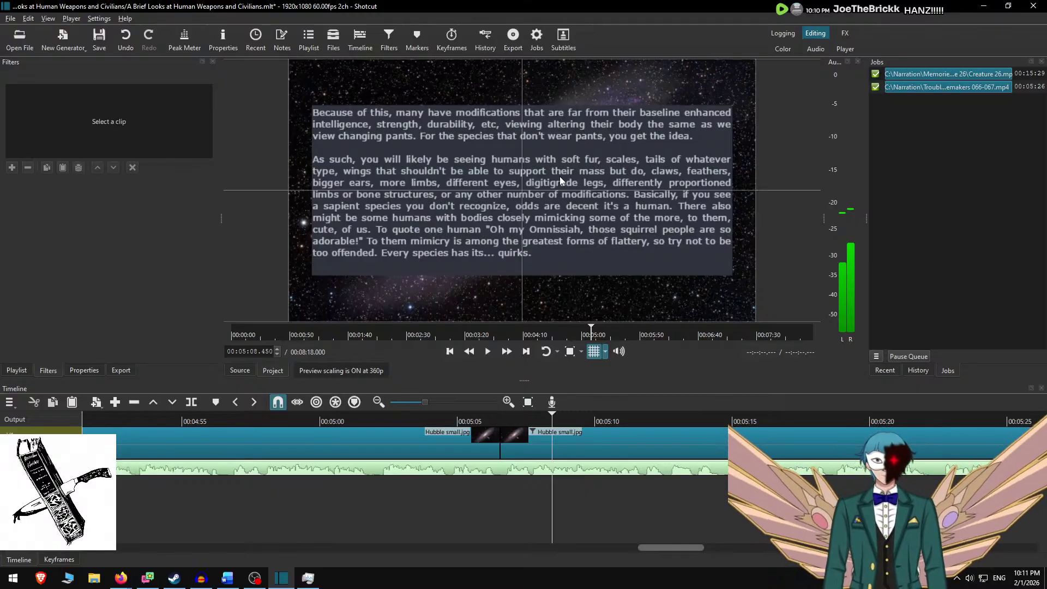
Set the "Because of this" text box's background height to 650 and centre the box vertically at Y position 215.
click(560, 444)
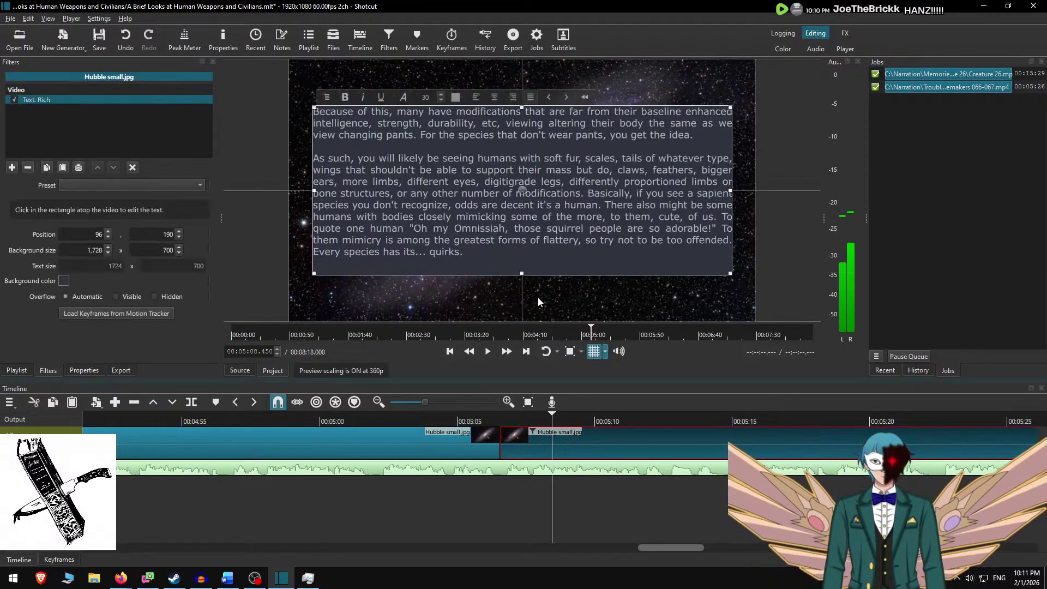
click(486, 250)
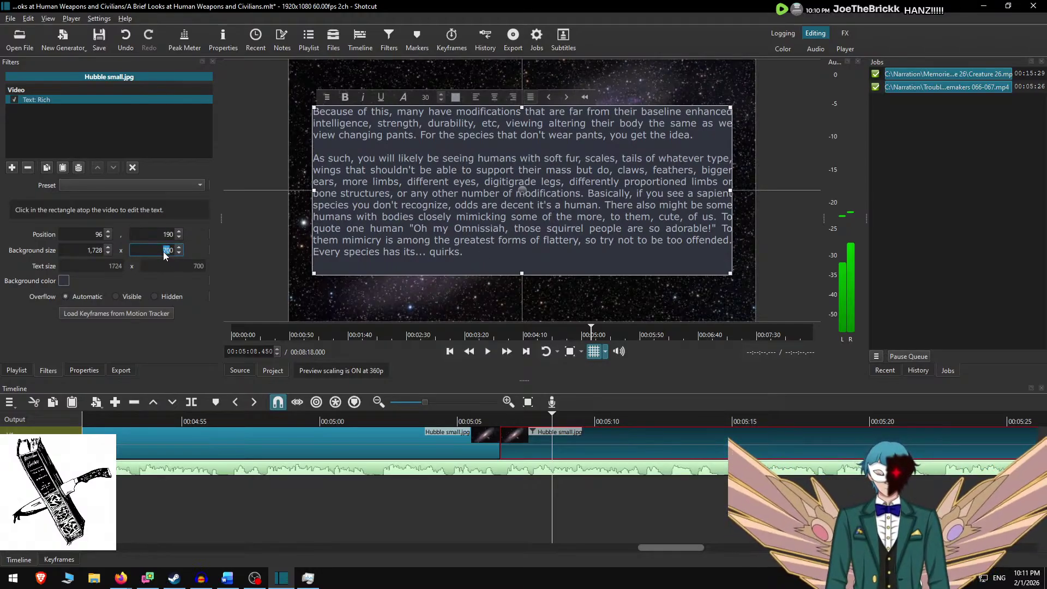
text(650)
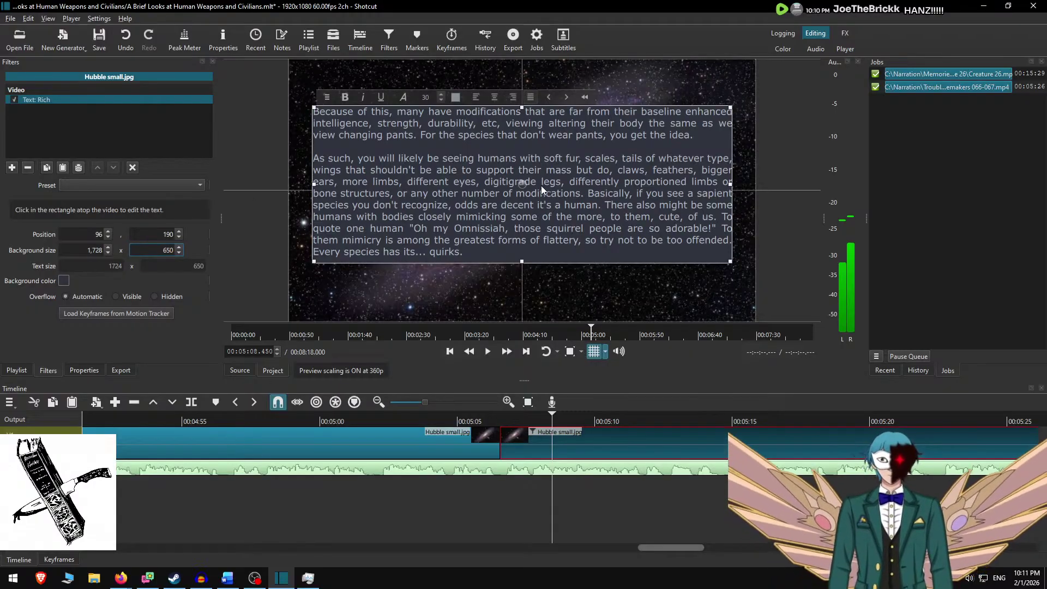
click(524, 192)
drag(523, 192, 523, 198)
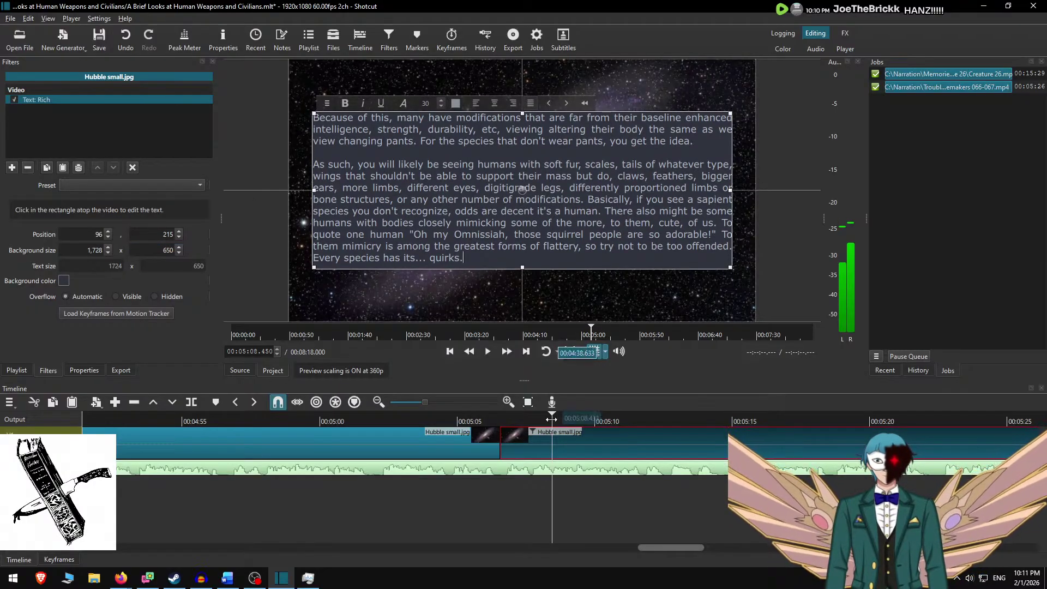
Play the narration from about 00:05:03 through "quirks" and pause at about 00:06:14.
click(521, 435)
click(404, 421)
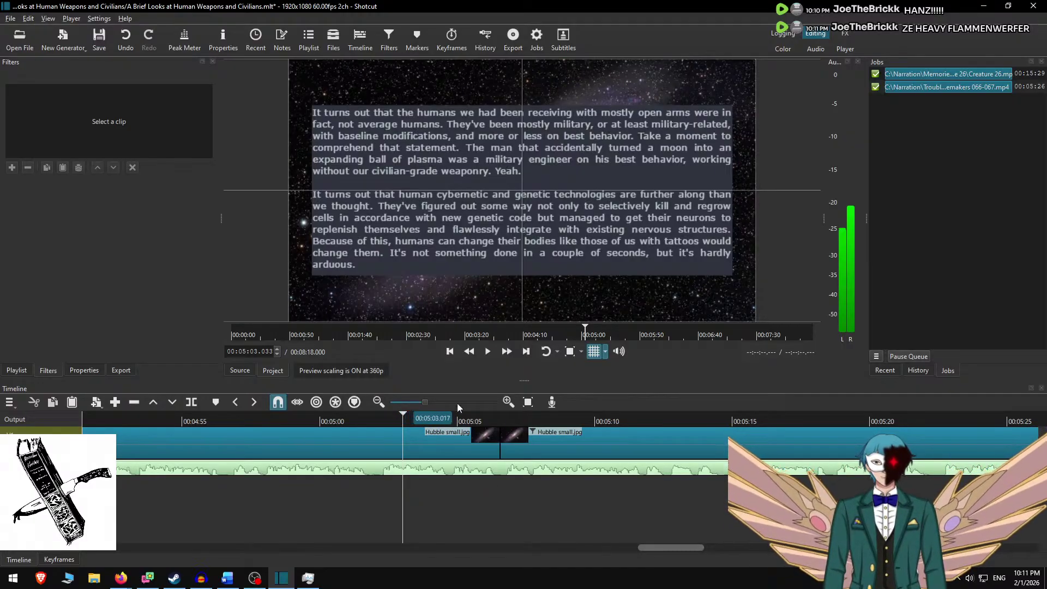
click(506, 352)
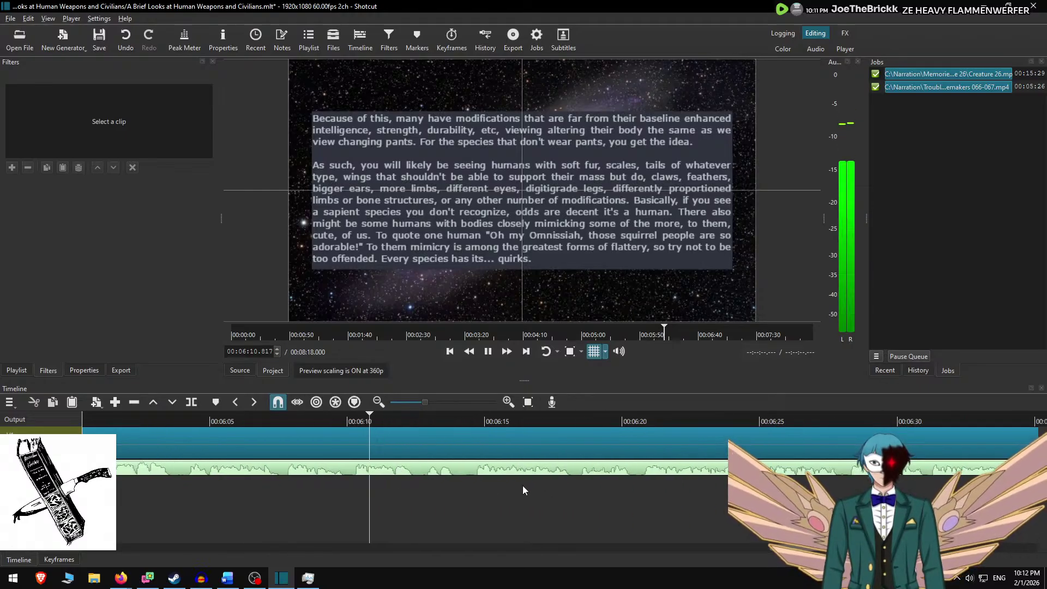
key(space)
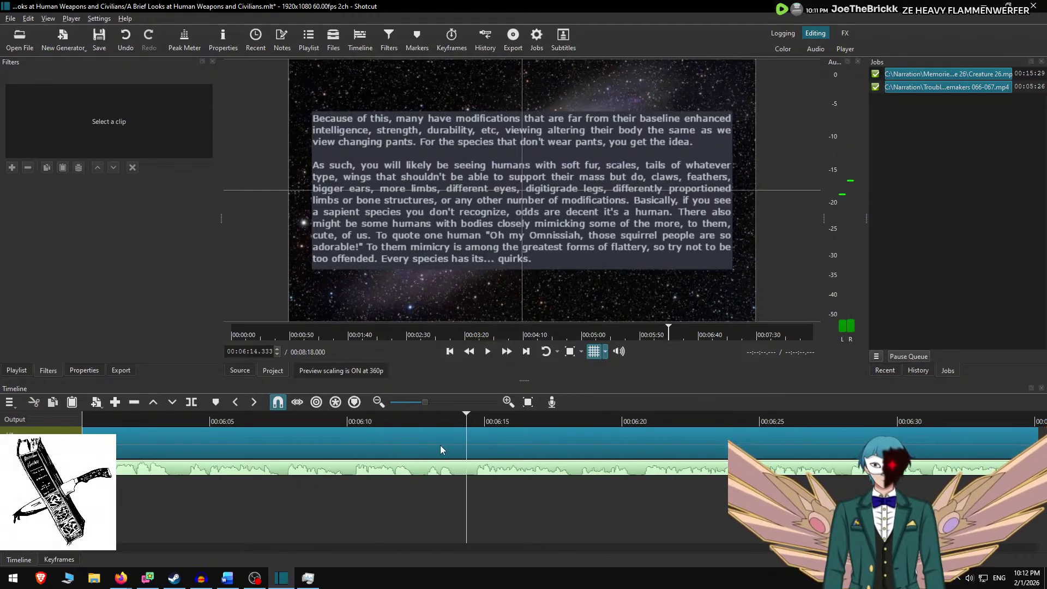
Italicise the word "quirks" at the end of the Hubble clip's rich text.
click(442, 448)
drag(460, 257, 442, 260)
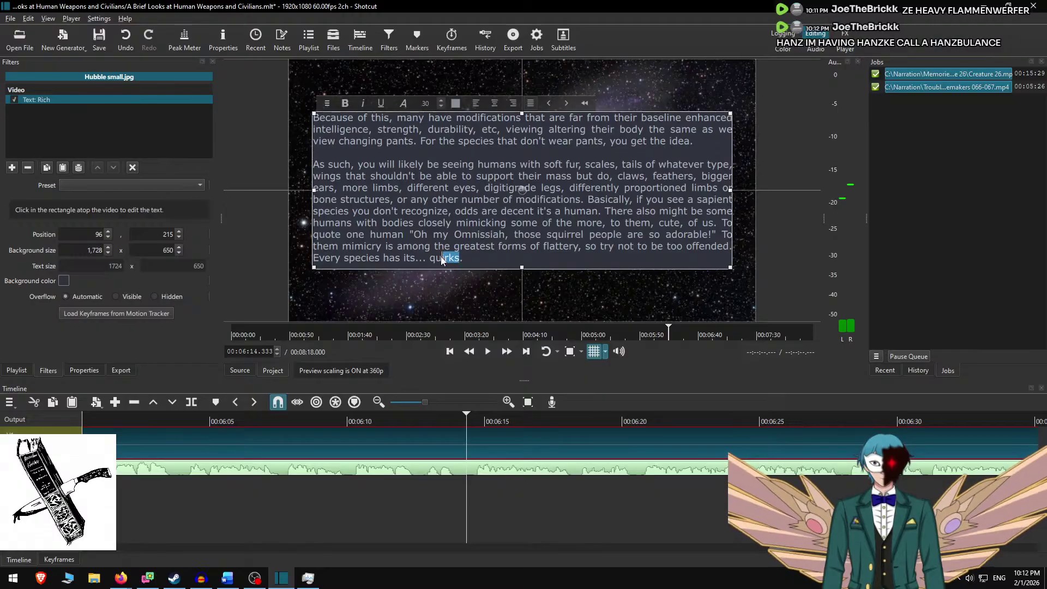
double_click(428, 256)
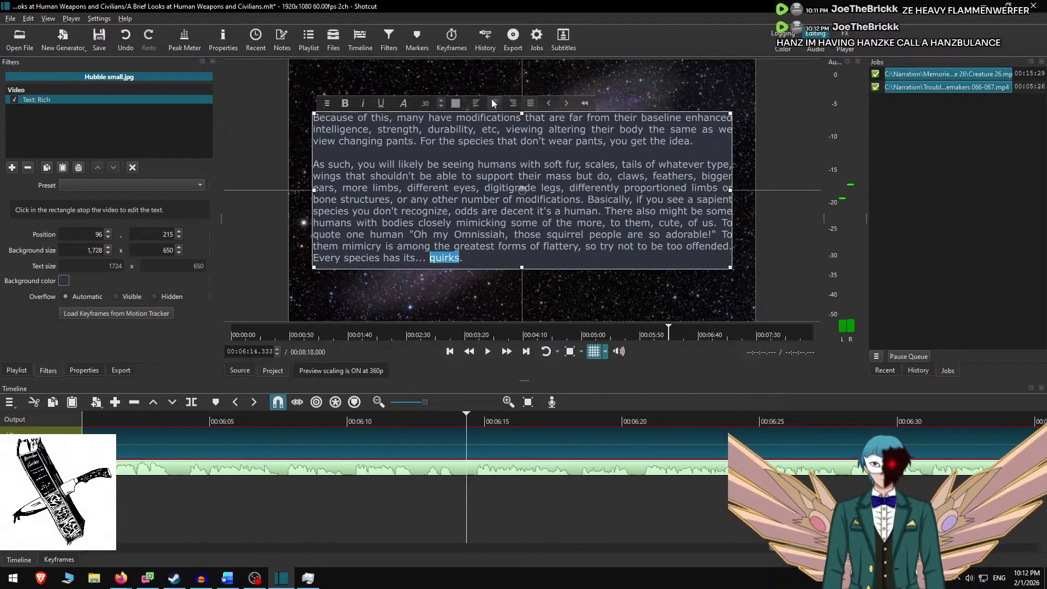
click(362, 103)
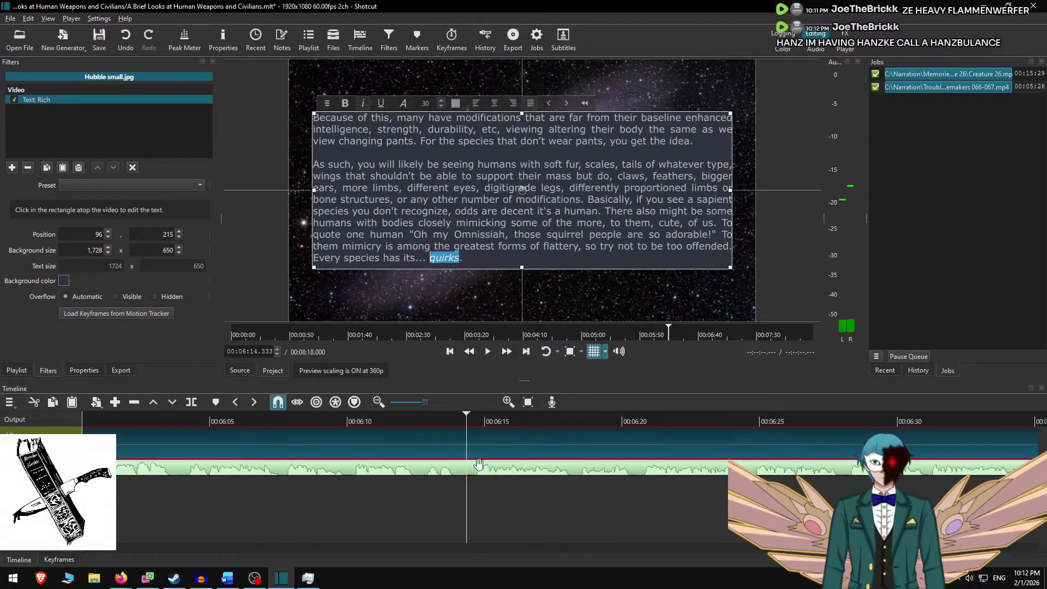
Split the Hubble clip at 00:06:14.217 and select the part after the cut.
click(463, 417)
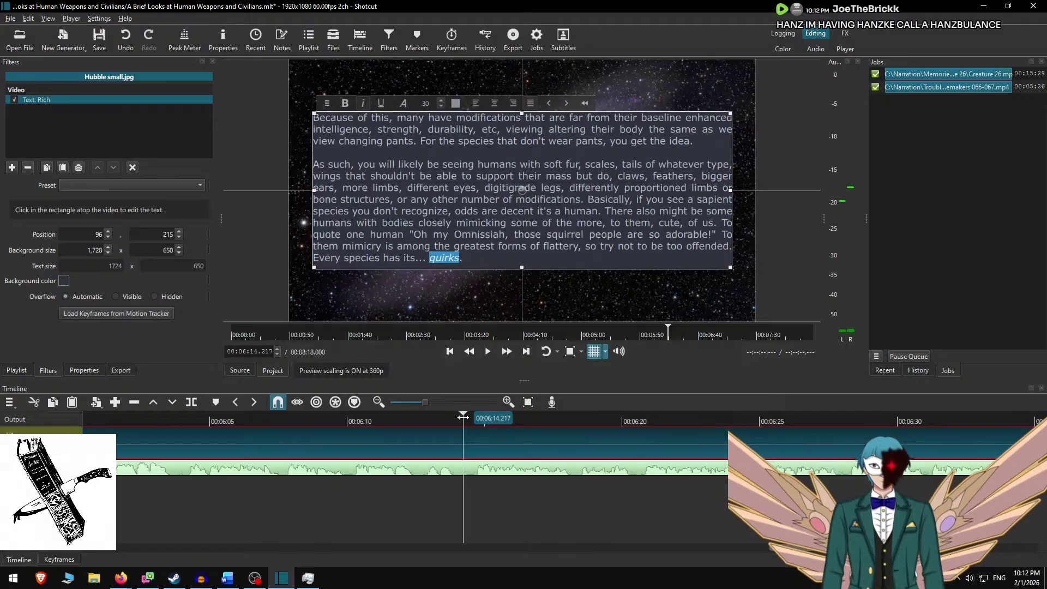
click(473, 439)
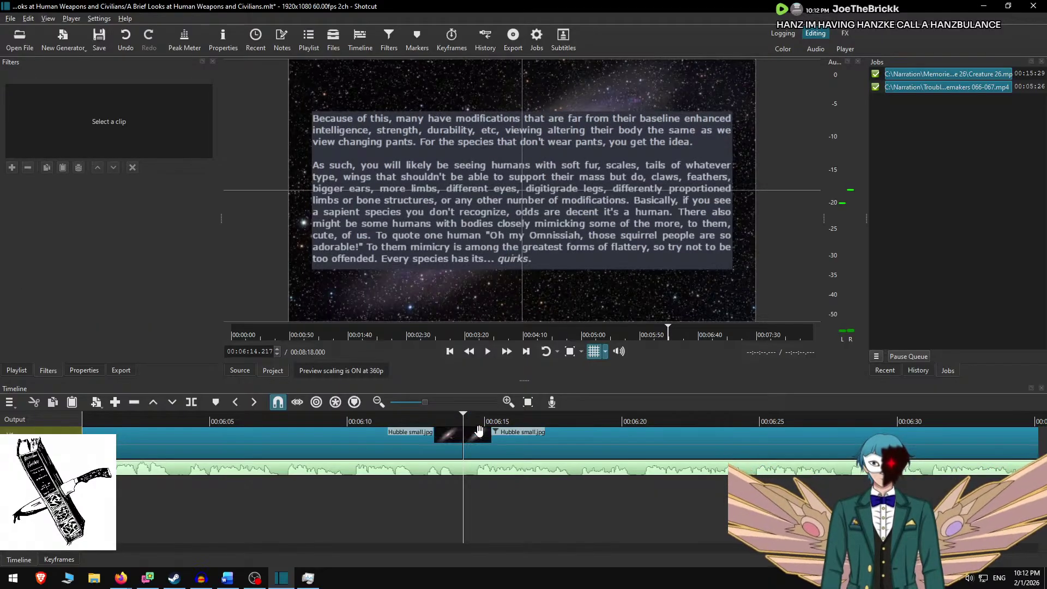
click(478, 431)
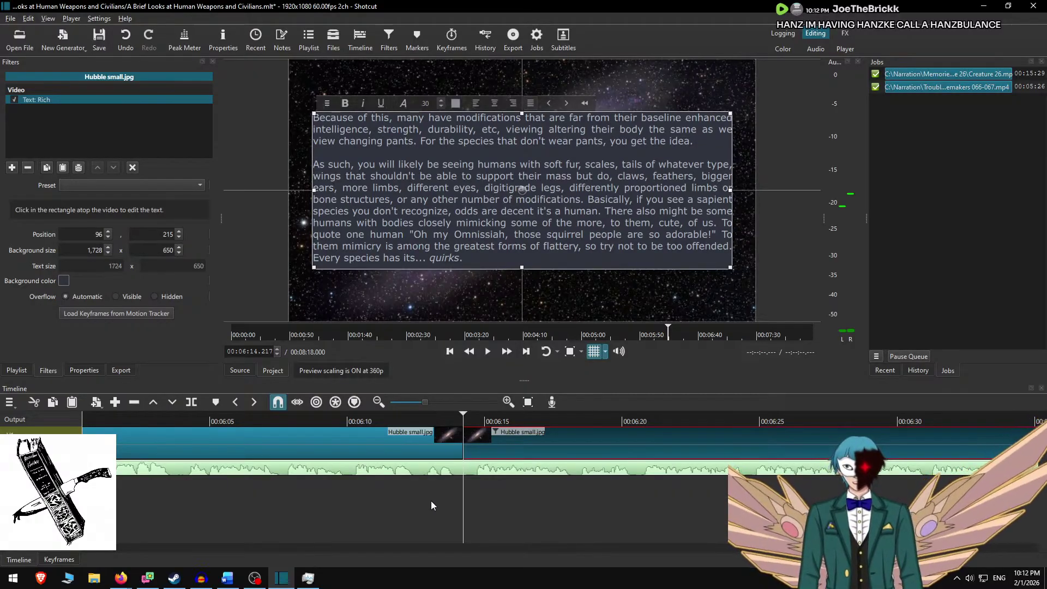
In the Word script, delete the two used paragraphs and copy the next one, beginning "Since some people would freak out".
key(alt+Tab)
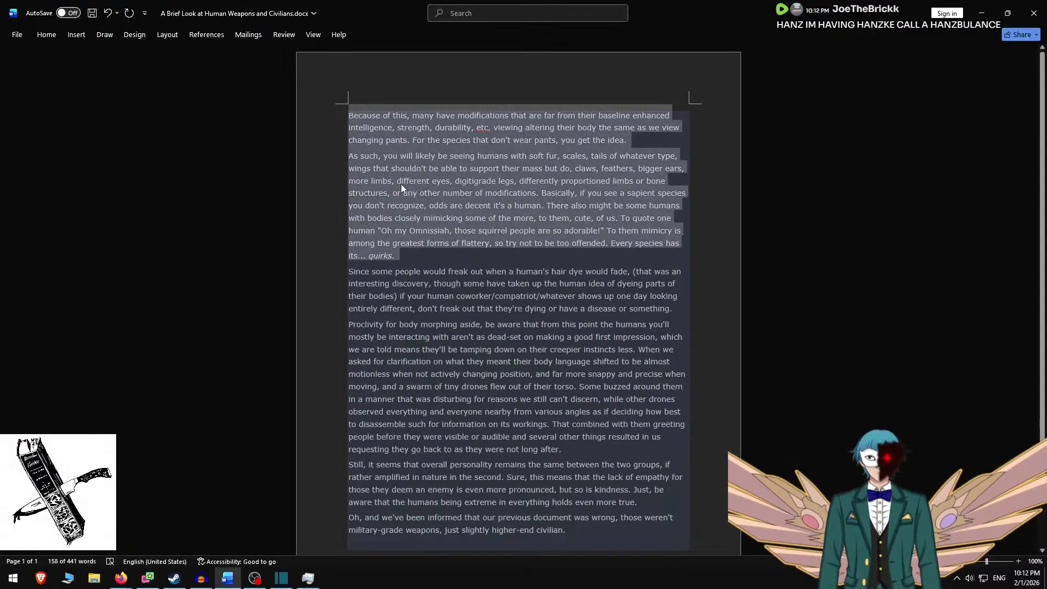
key(Delete)
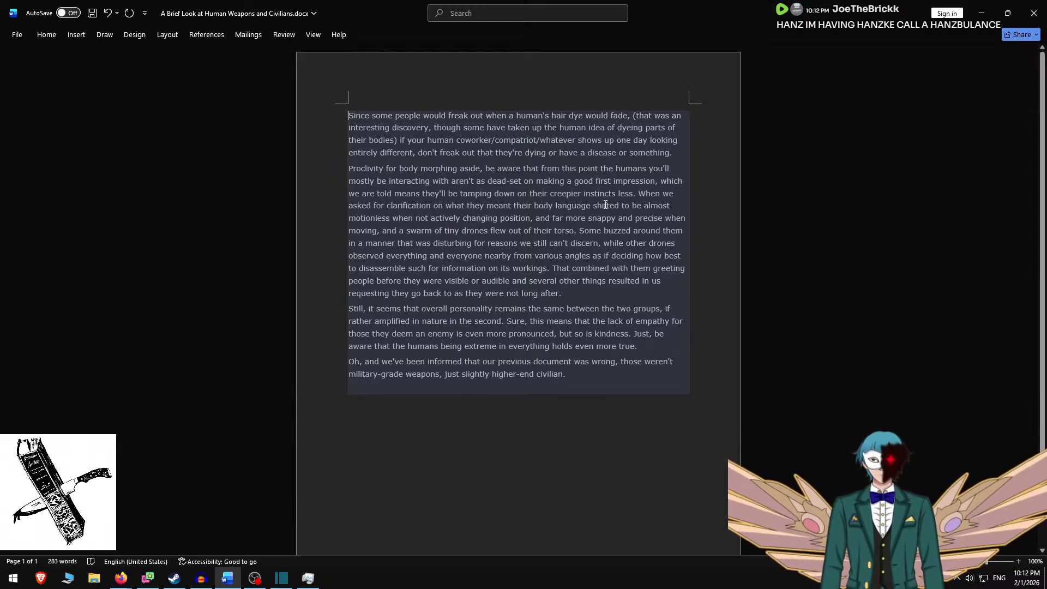
triple_click(681, 152)
key(ctrl+c)
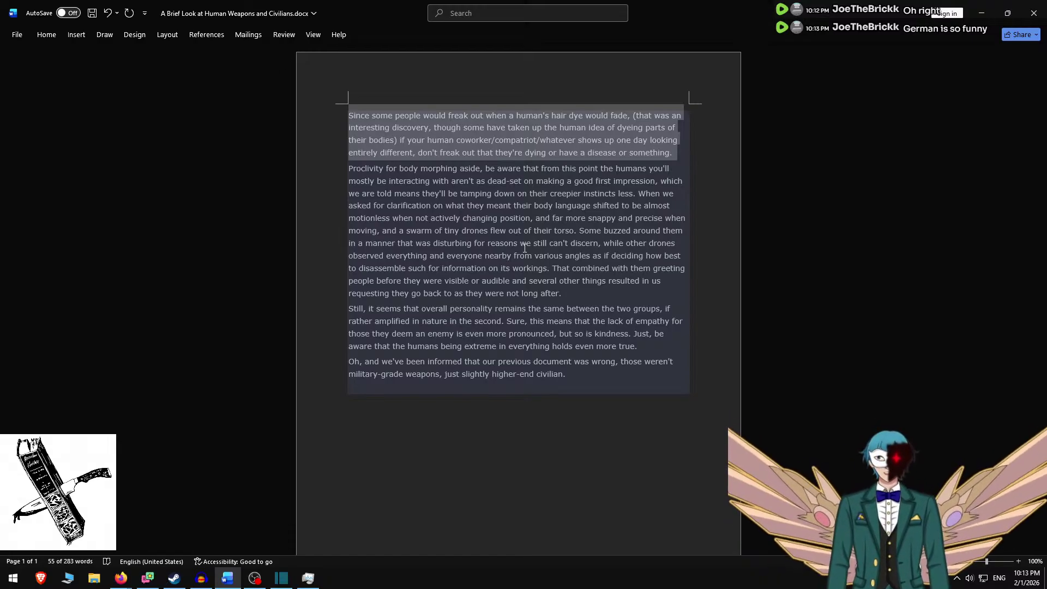
Back in Shotcut, replace the selected clip's rich text with the copied paragraph and end it with a period.
key(alt+Tab)
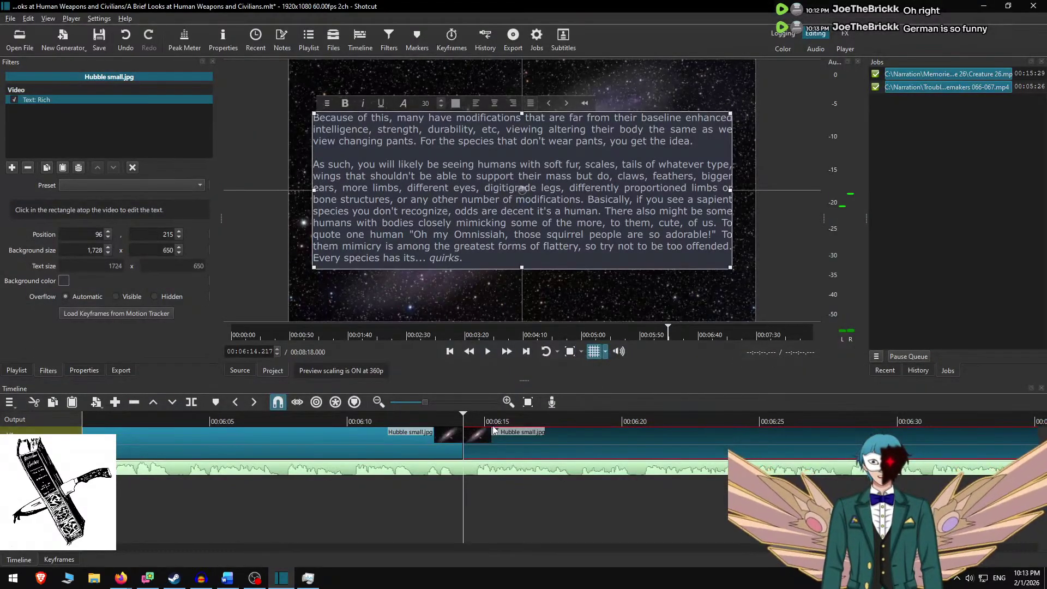
key(alt+Tab)
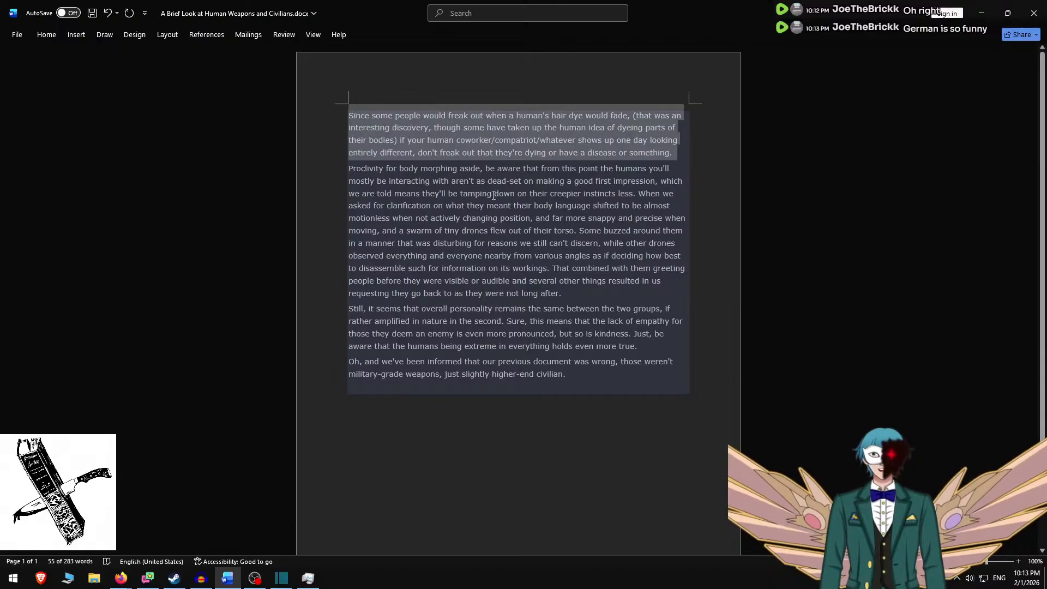
key(alt+Tab)
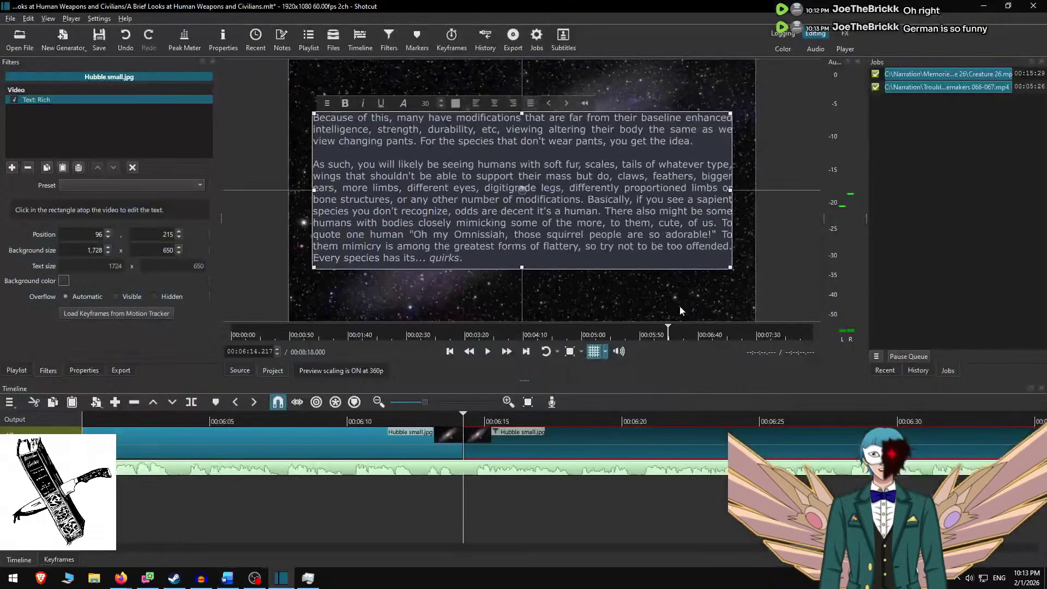
key(ctrl+a)
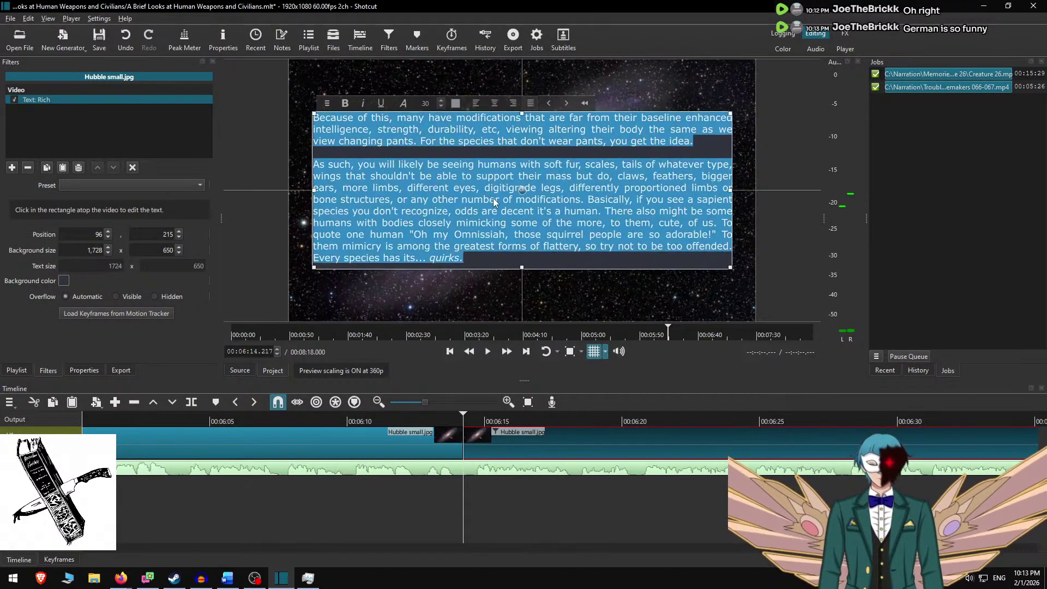
key(ctrl+v)
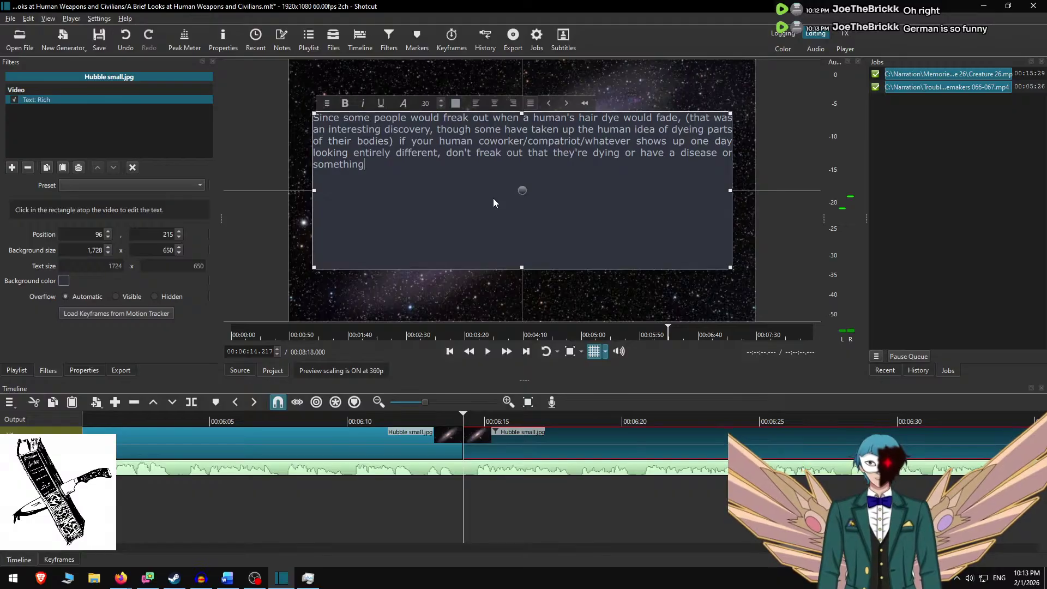
text(.)
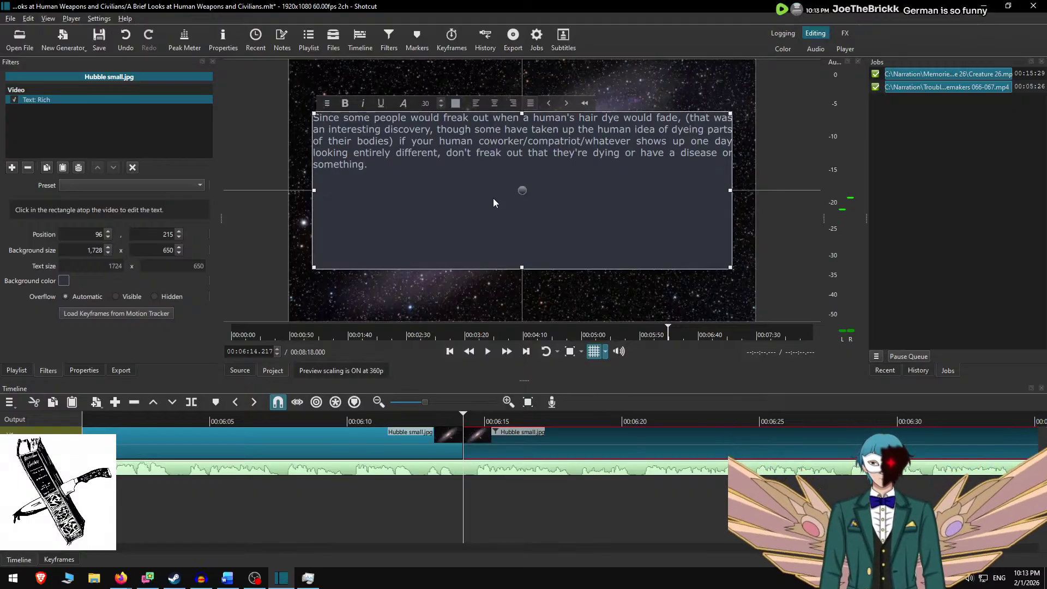
Set the text box's background height to 250, centre it vertically at Y position 415, and deselect the clip.
double_click(170, 251)
text(300)
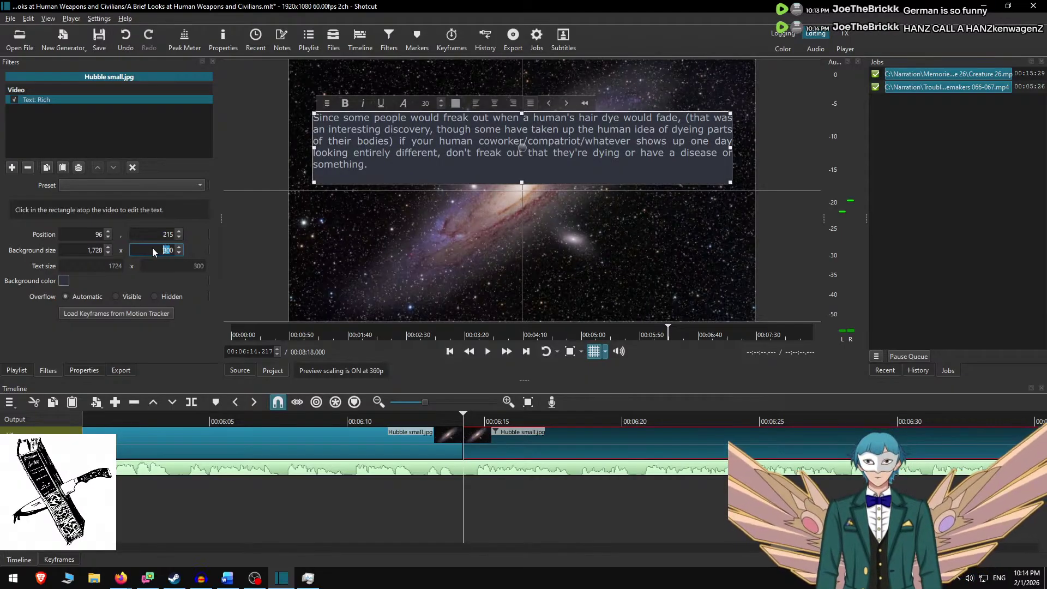
text(250)
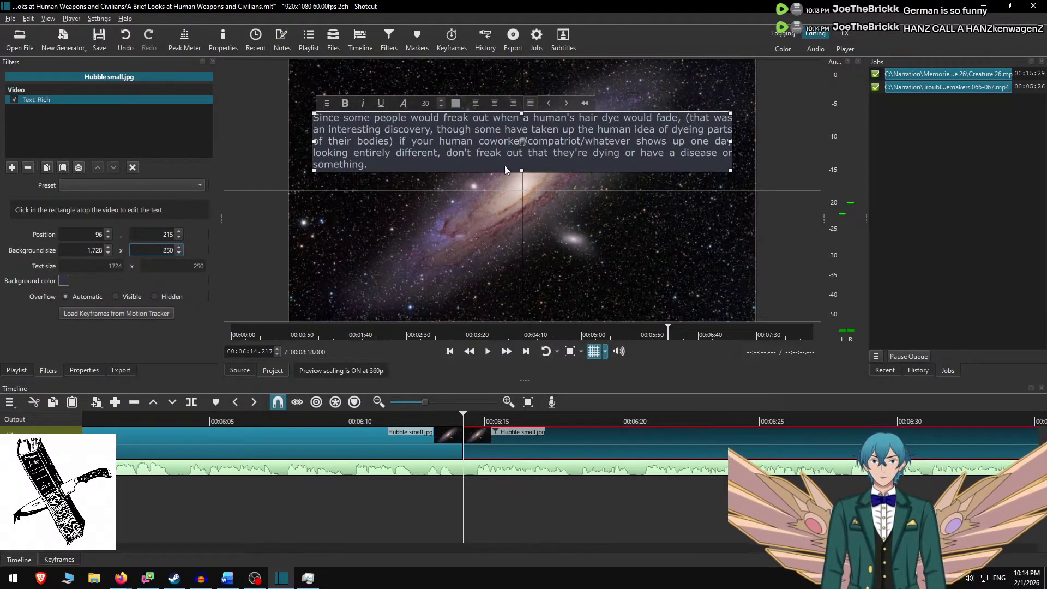
drag(527, 141, 524, 192)
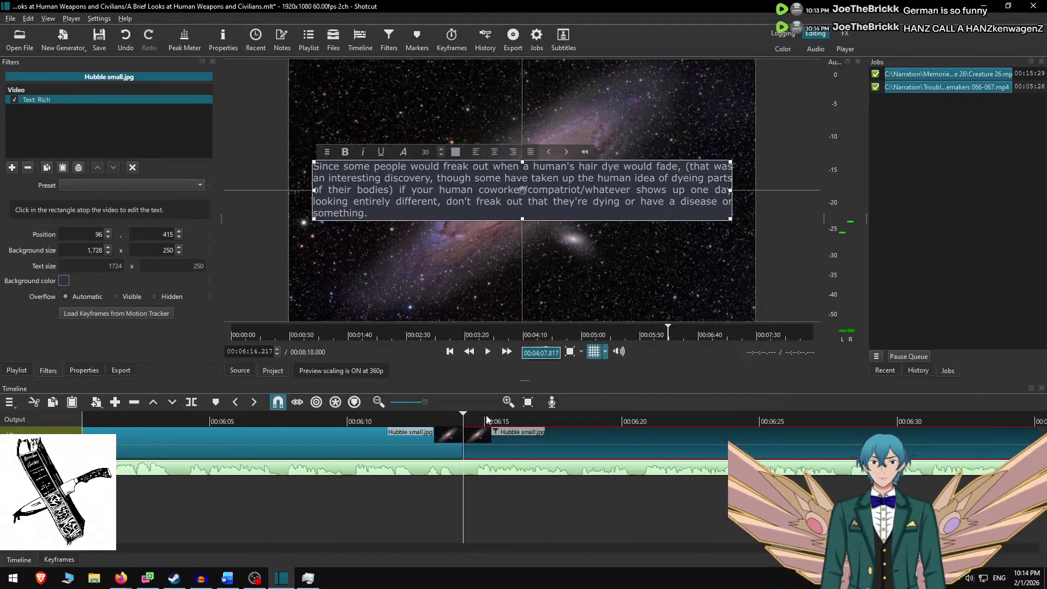
ctrl+click(492, 433)
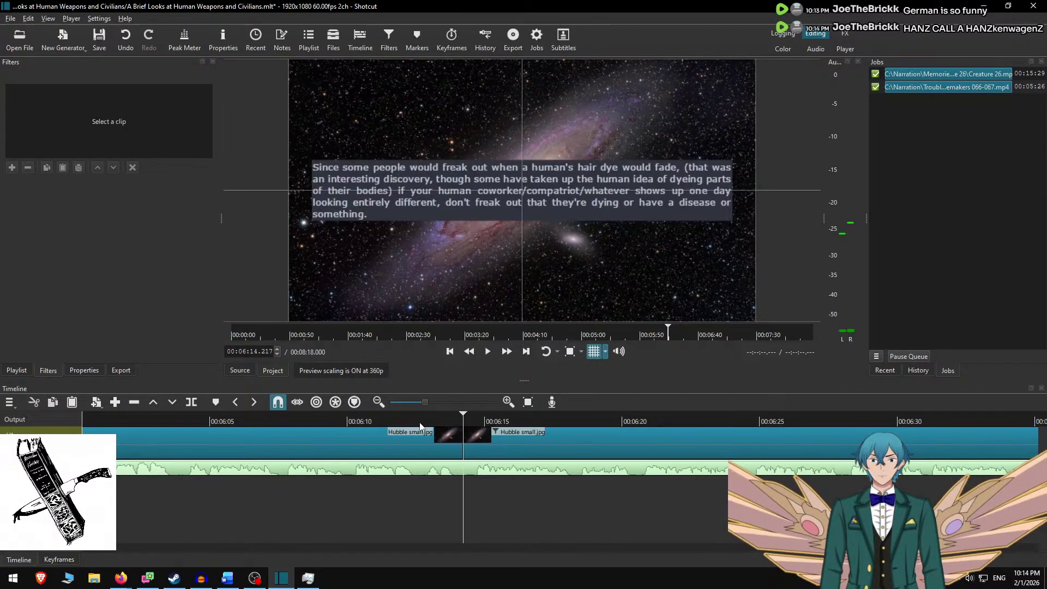
Play from about 00:06:12.6, split the Hubble clip at about 00:06:34.6, and select the part after the cut.
click(419, 419)
key(space)
click(507, 352)
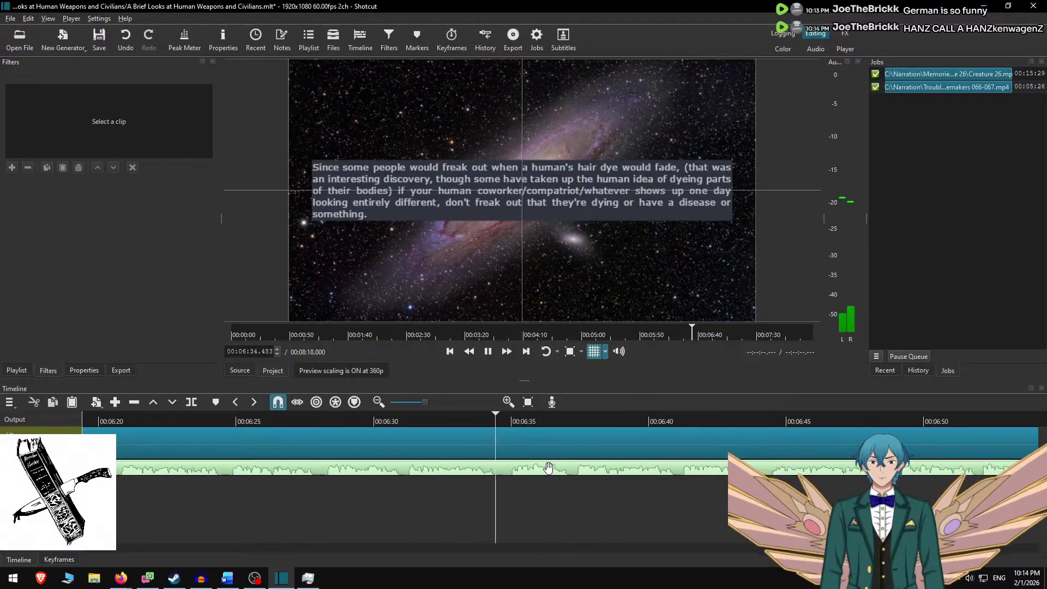
key(space)
click(519, 437)
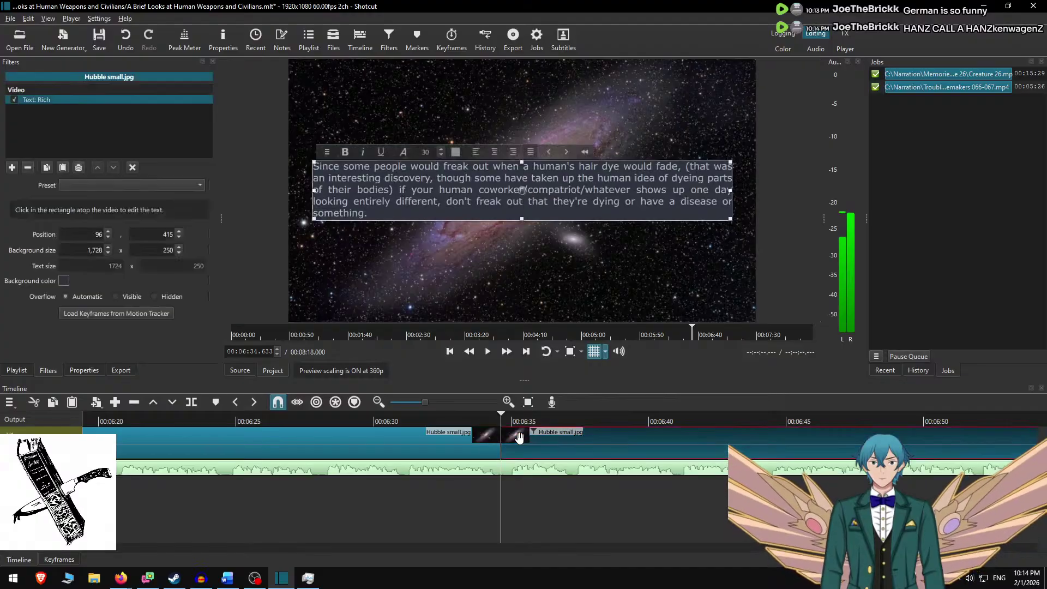
In the Word script, delete the used paragraph and copy the next one, beginning "Proclivity for body morphing aside".
key(alt+Tab)
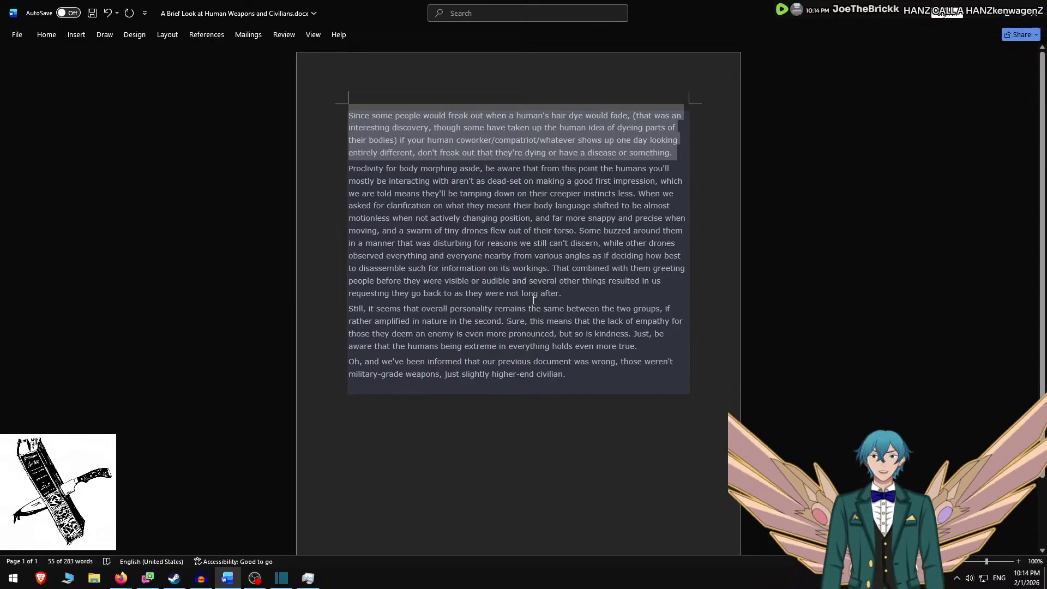
key(BackSpace)
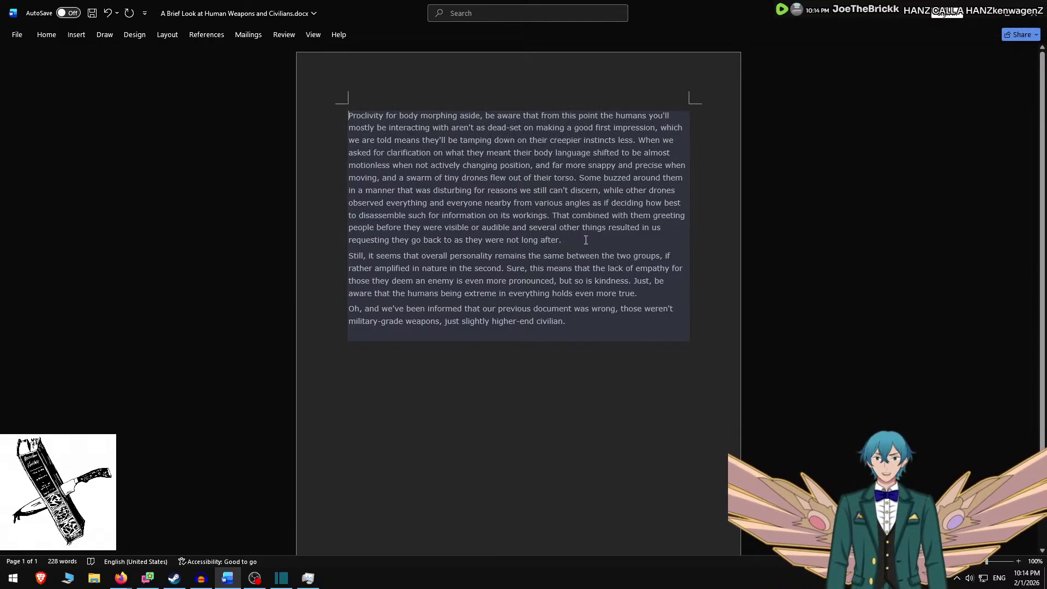
triple_click(586, 239)
Back in Shotcut, replace the selected clip's rich text with the copied "Proclivity" paragraph, ending it with a period.
key(alt+Tab)
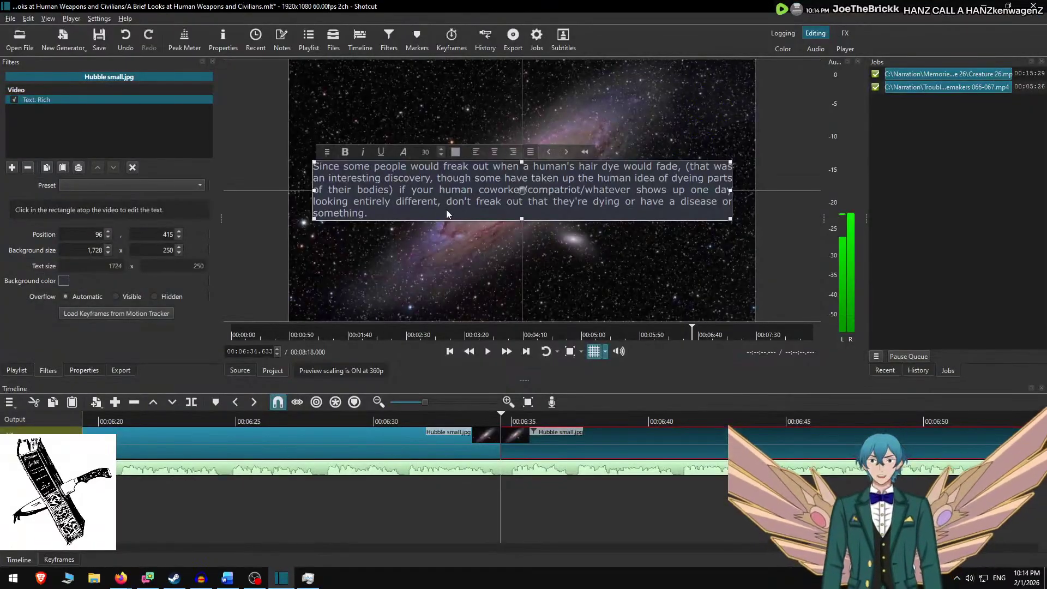
key(ctrl+a)
key(ctrl+v)
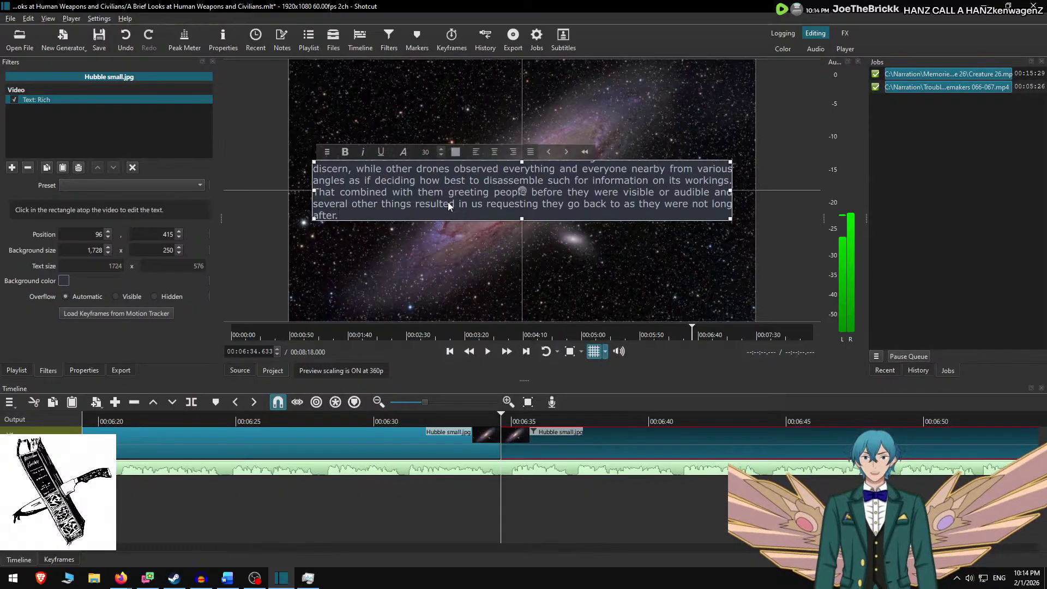
text(.)
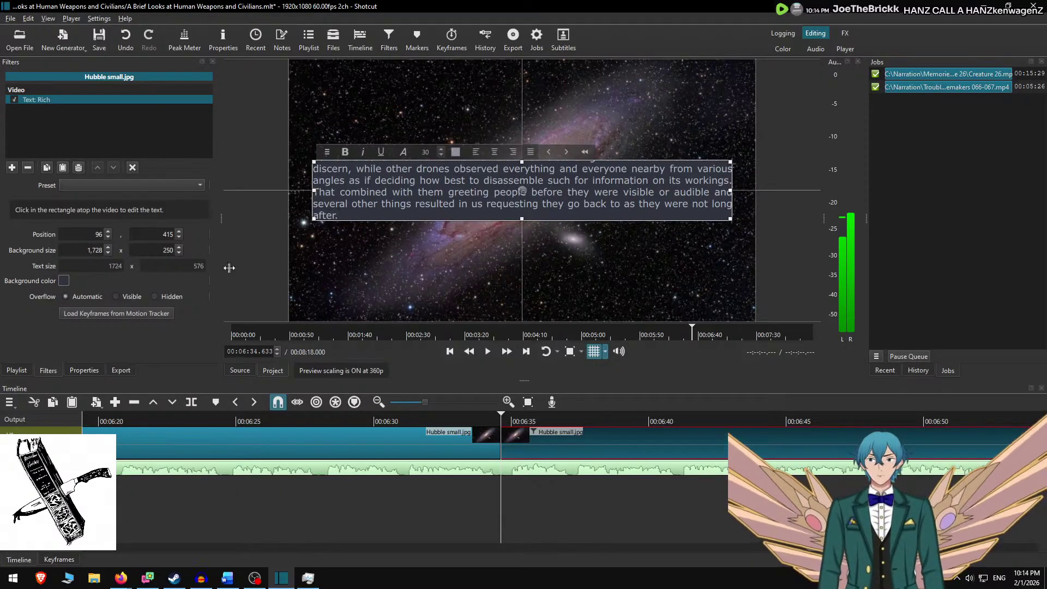
Set the text box's background height to 650 and centre it vertically at Y position 215.
double_click(166, 250)
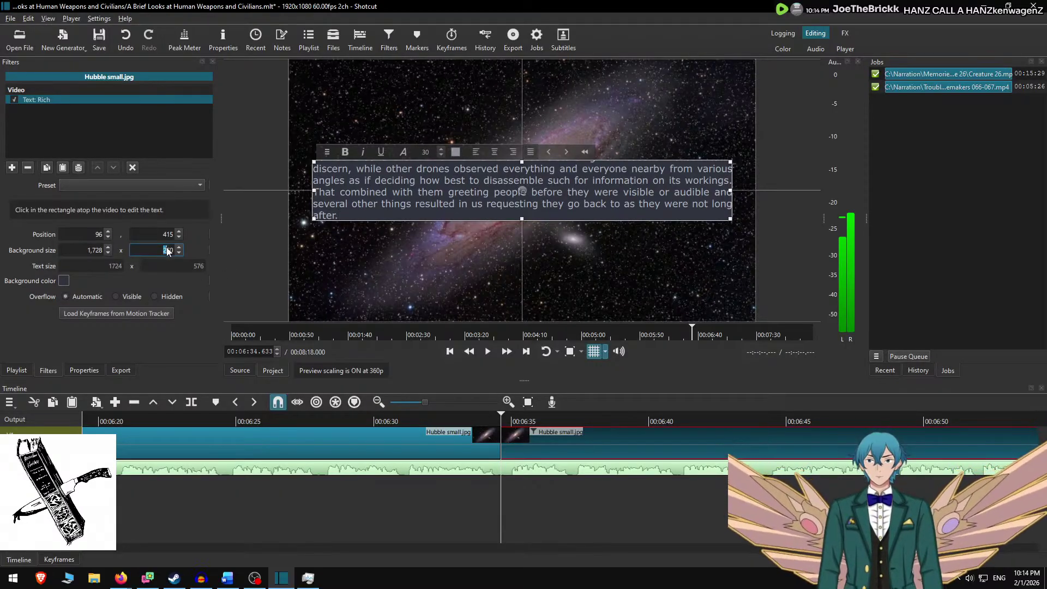
text(6)
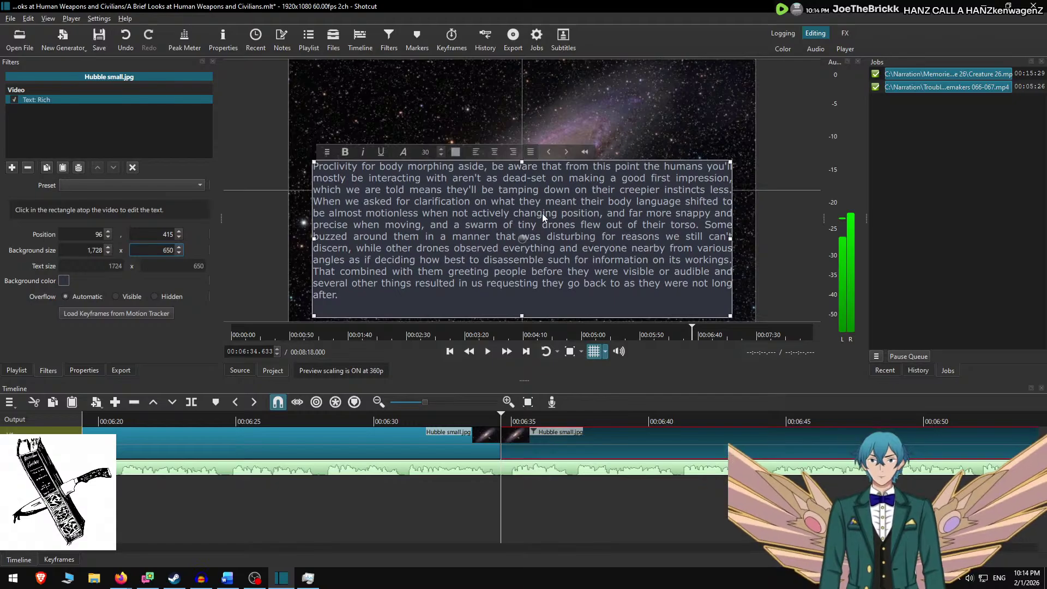
drag(526, 238, 524, 172)
key(alt+Tab)
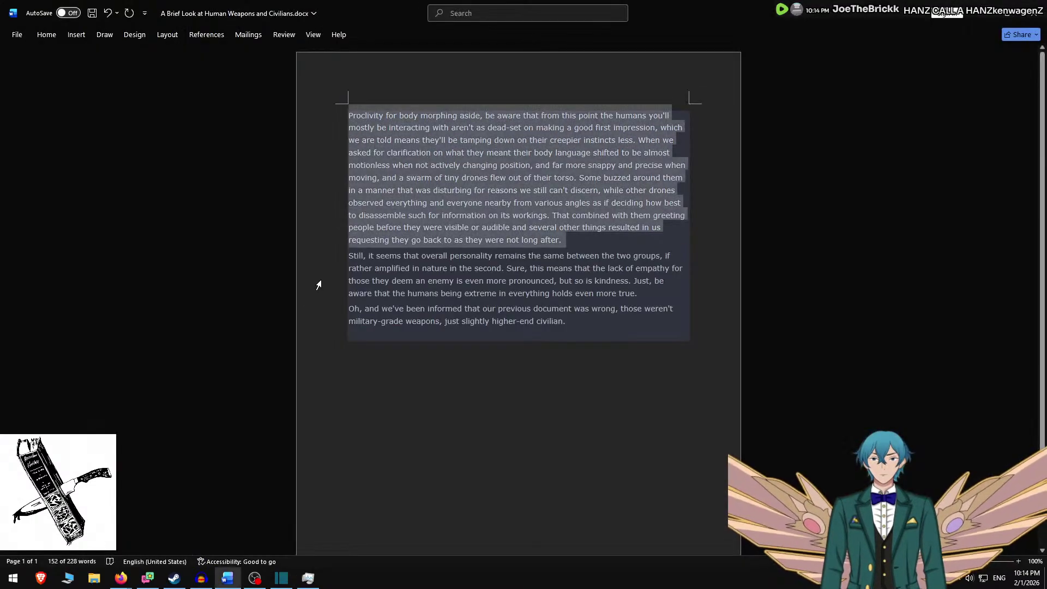
key(alt+Tab)
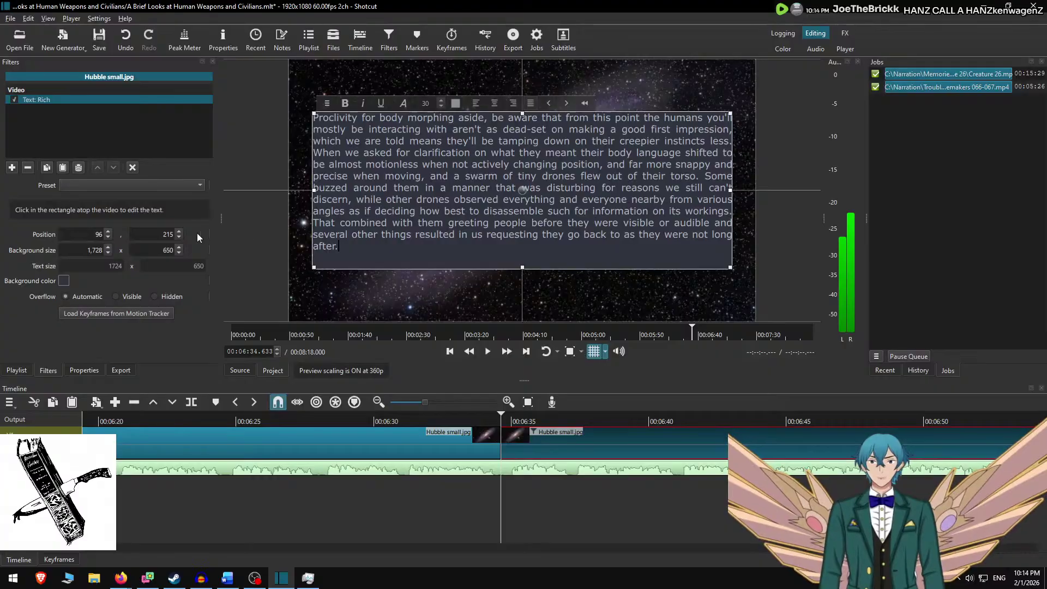
Set the text box's background height to 600 and centre it vertically at Y position 240.
click(170, 250)
key(BackSpace)
text(0)
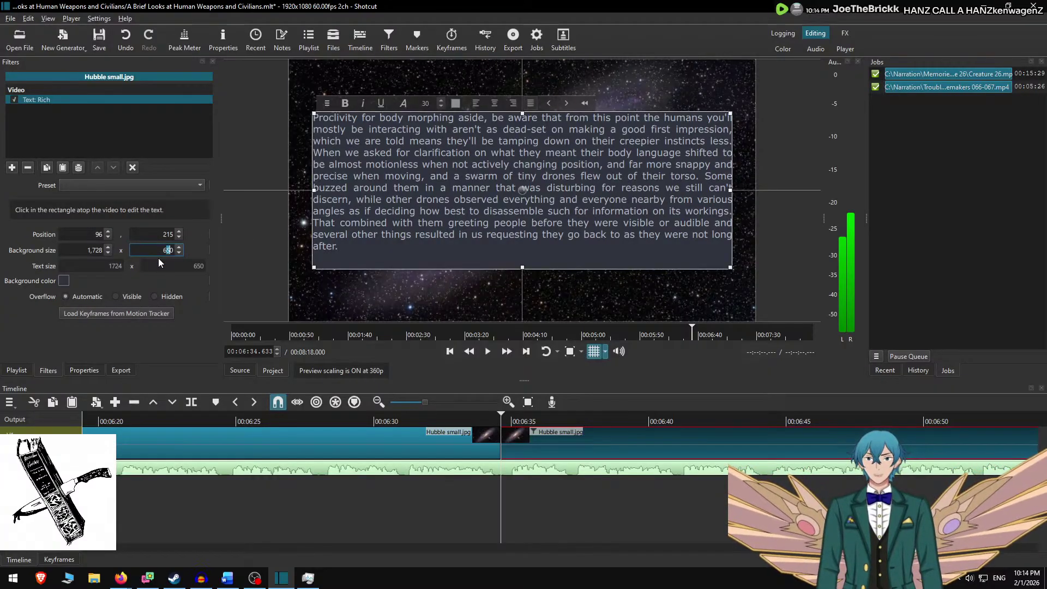
key(Return)
drag(523, 185, 523, 191)
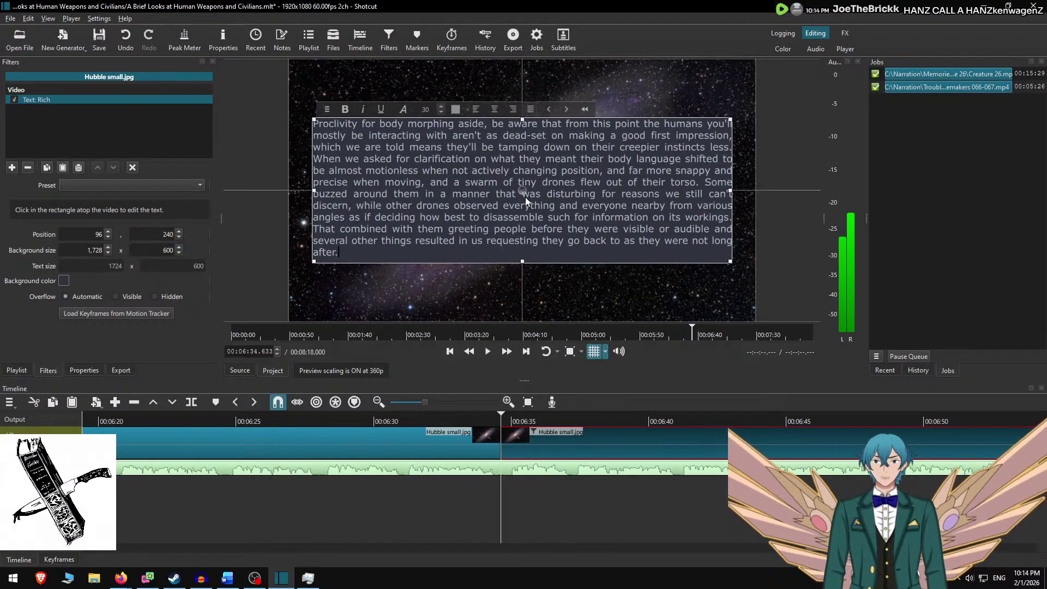
Play from about 00:06:32.7, split the Hubble clip at about 00:07:27.1 when the paragraph's narration ends, and select the part after the cut.
click(461, 420)
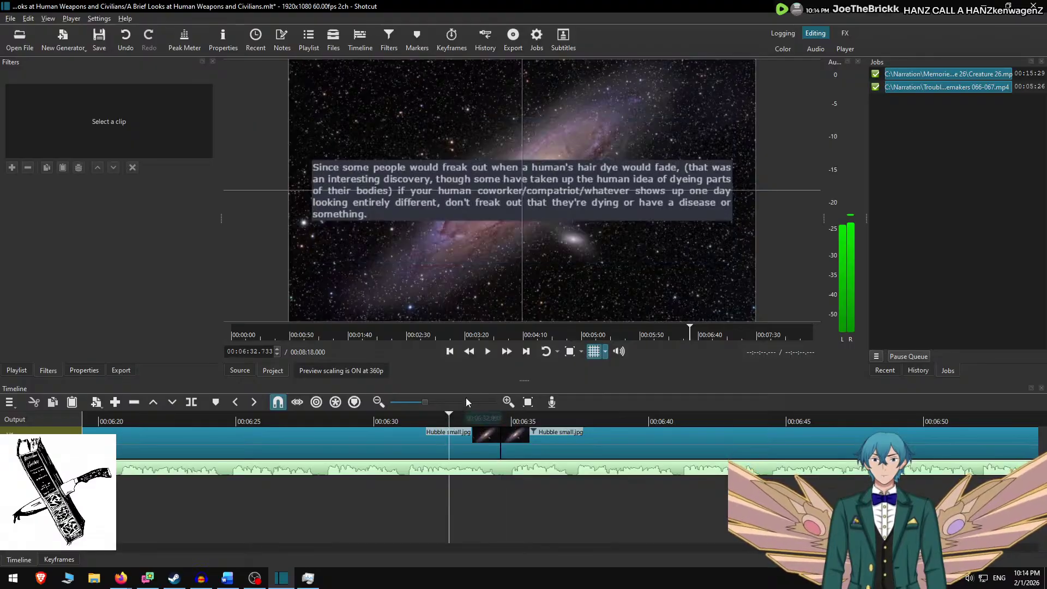
key(space)
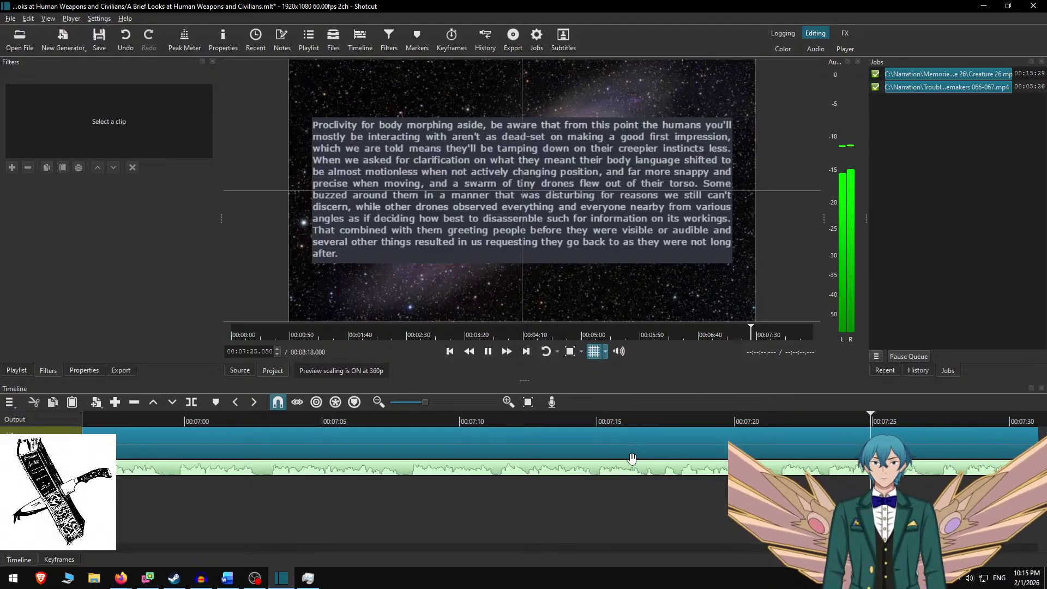
key(space)
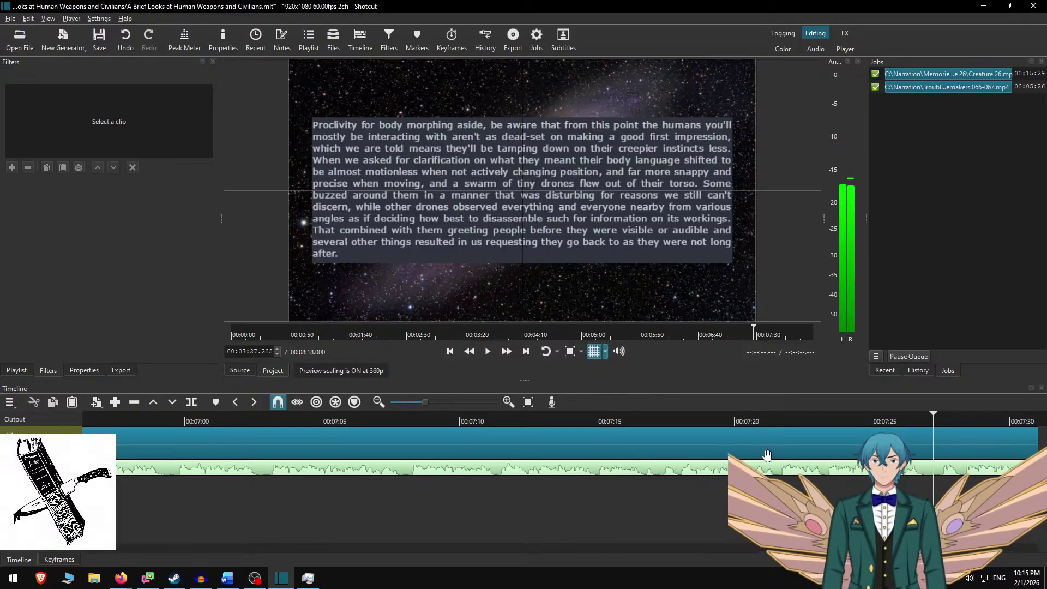
scroll(767, 455, right, 3)
click(583, 419)
key(space)
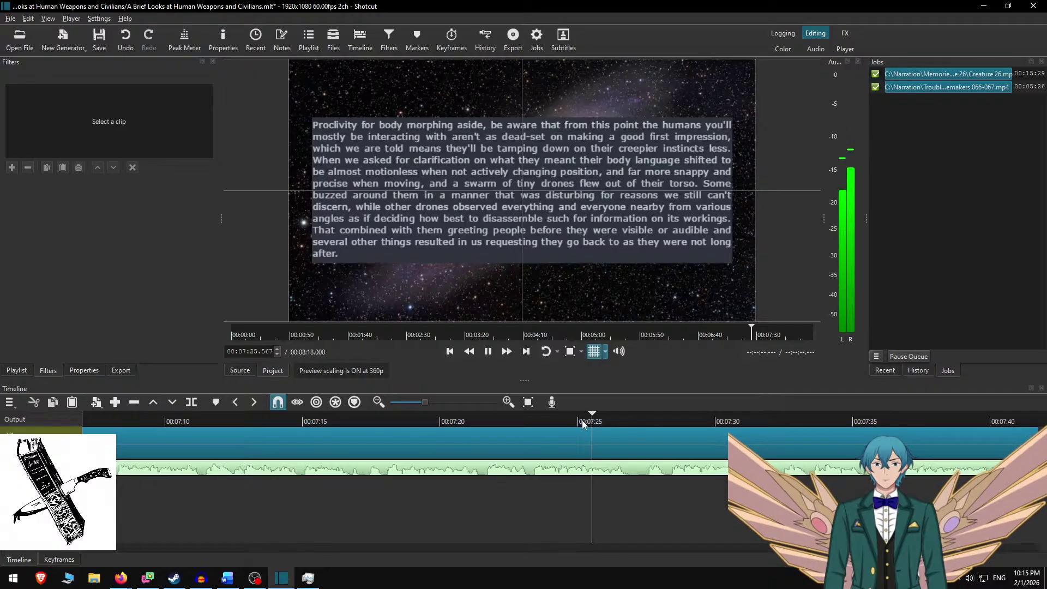
key(space)
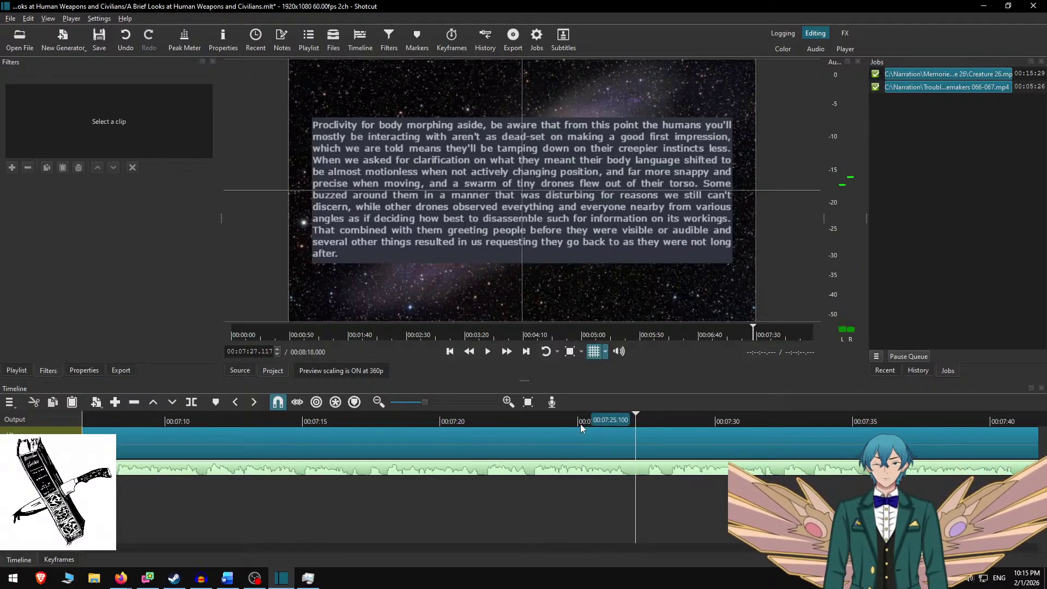
key(s)
click(667, 432)
In the Word script, delete the used paragraph, copy the two remaining paragraphs, and return to Shotcut.
key(alt+Tab)
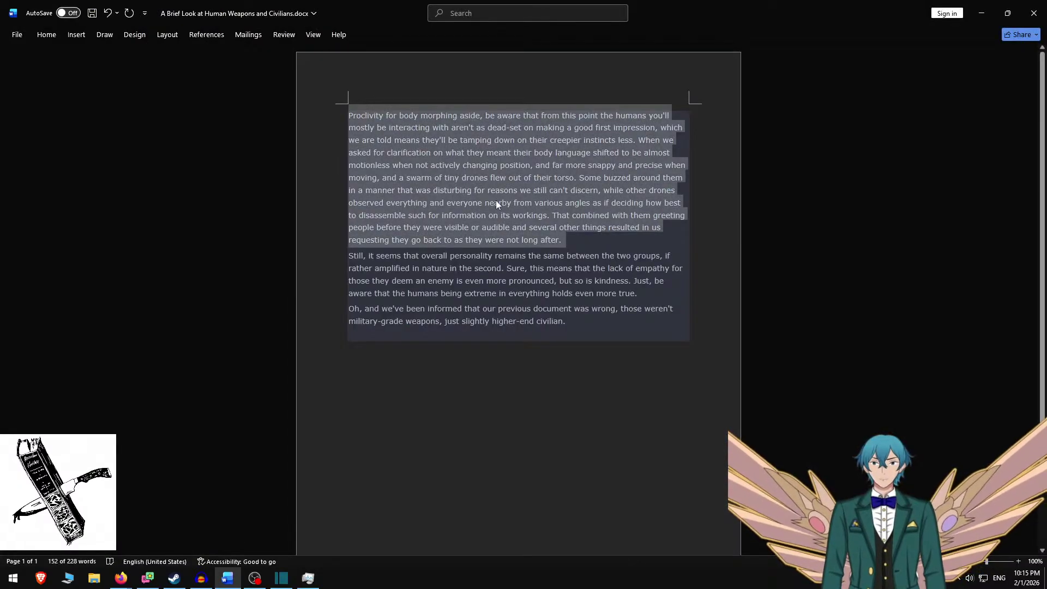
key(ctrl+x)
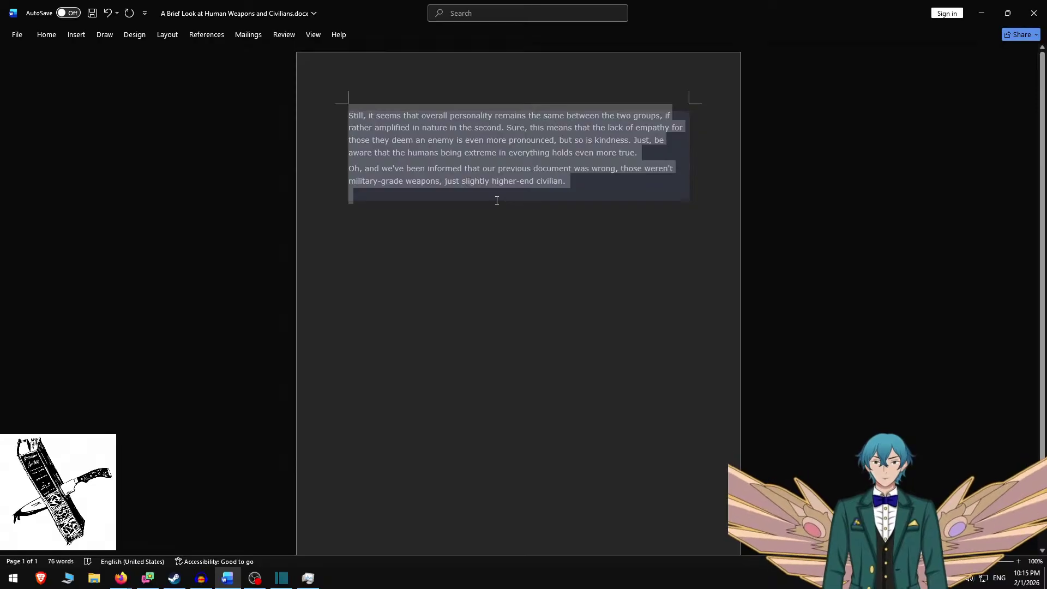
key(alt+Tab)
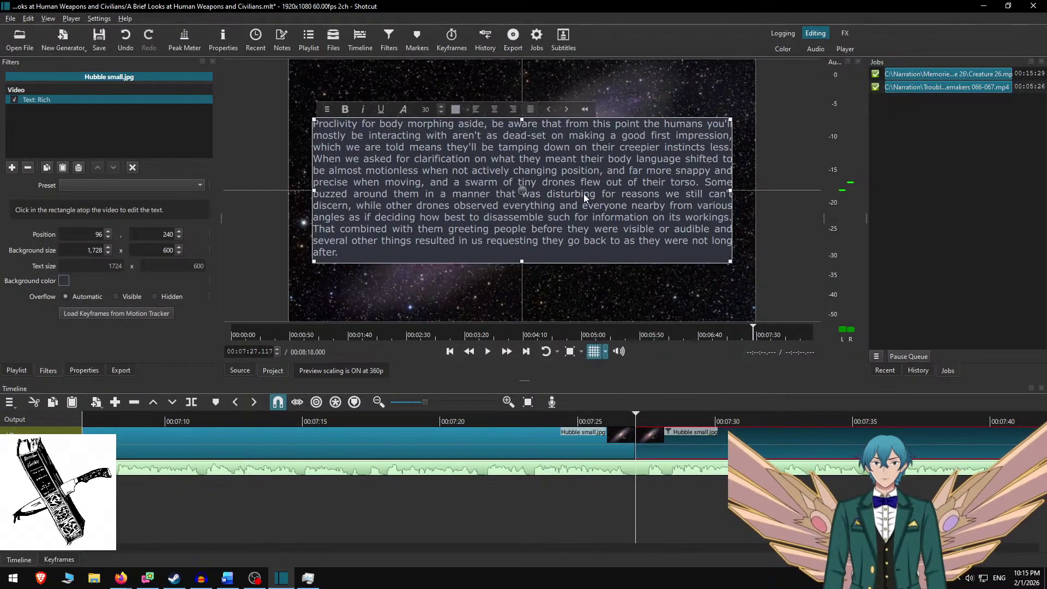
Replace the selected clip's rich text with the copied "Still, it seems" and "Oh, and we've been informed" paragraphs, separated by a blank line.
key(ctrl+a)
key(ctrl+v)
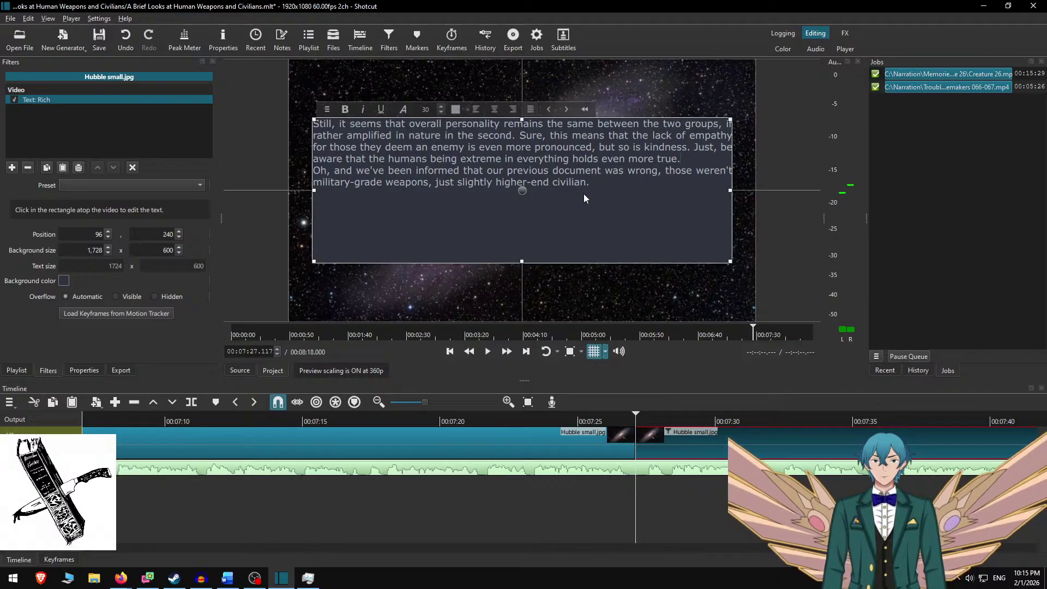
key(Return)
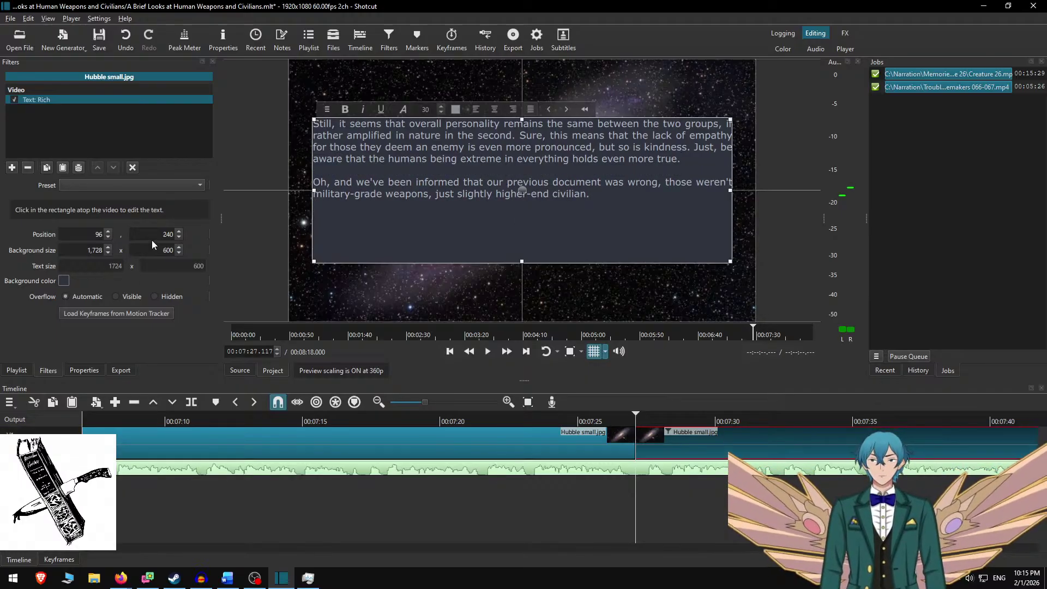
Set the text box's background height to 350 and centre it vertically at Y position 365.
click(166, 250)
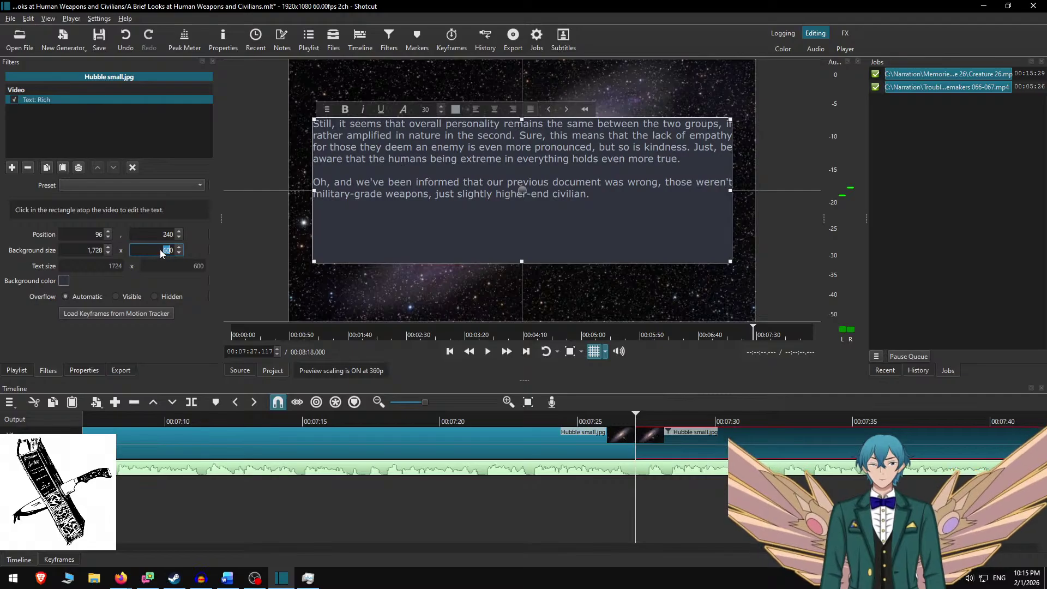
text(350)
key(Return)
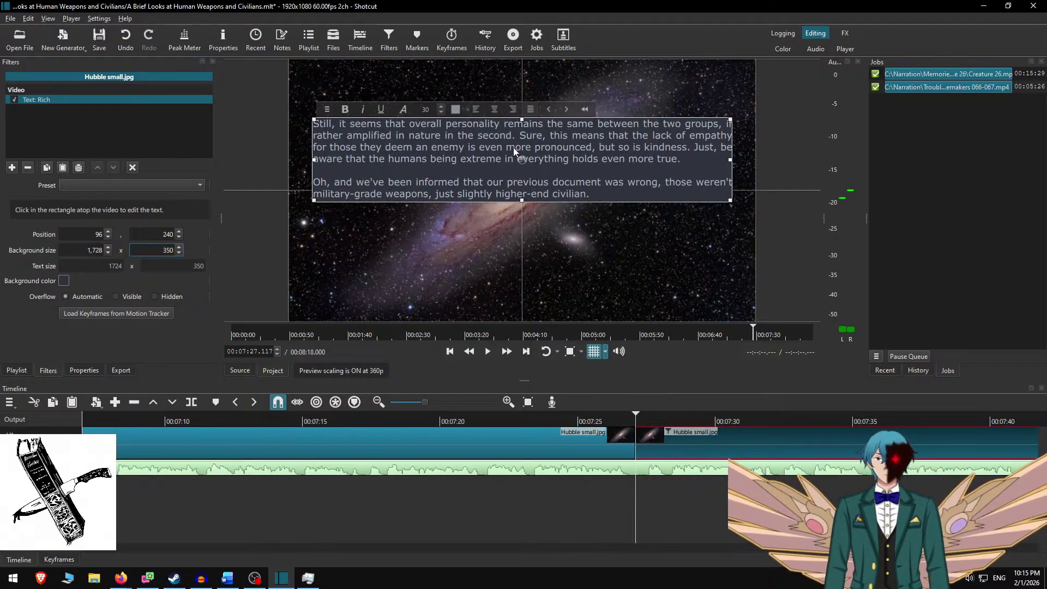
drag(521, 159, 522, 189)
Play from just before the last cut through the narration's end, and split the Hubble clip where the audio ends at 00:07:58.
click(563, 421)
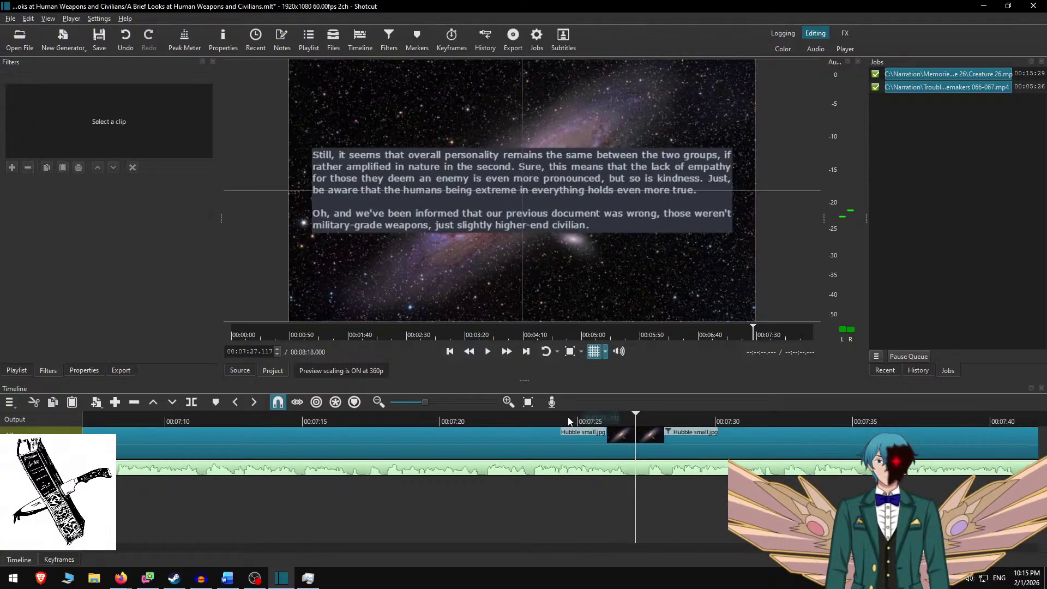
click(508, 352)
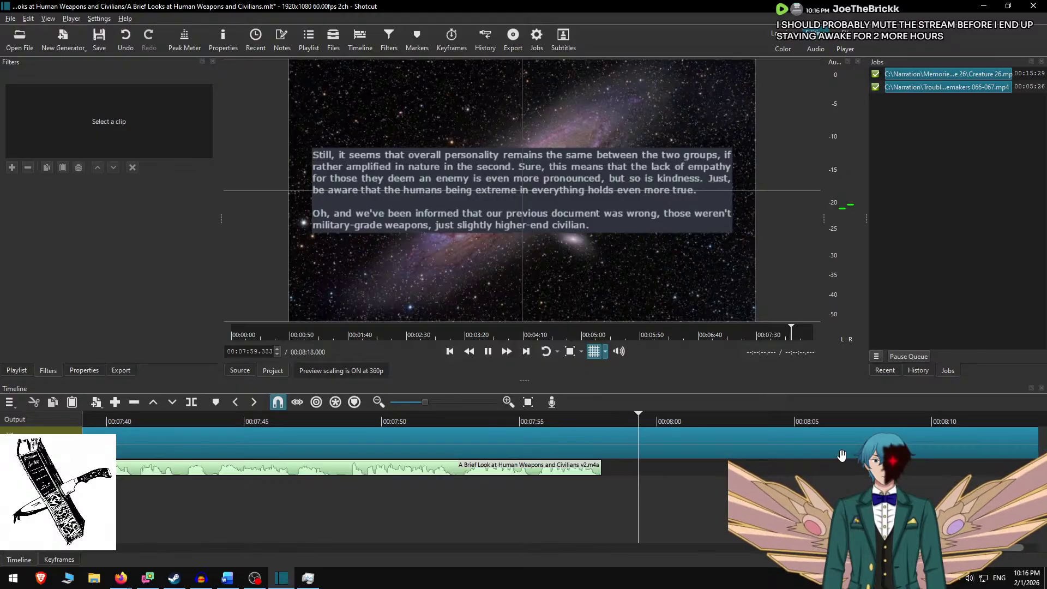
key(space)
key(alt+Left)
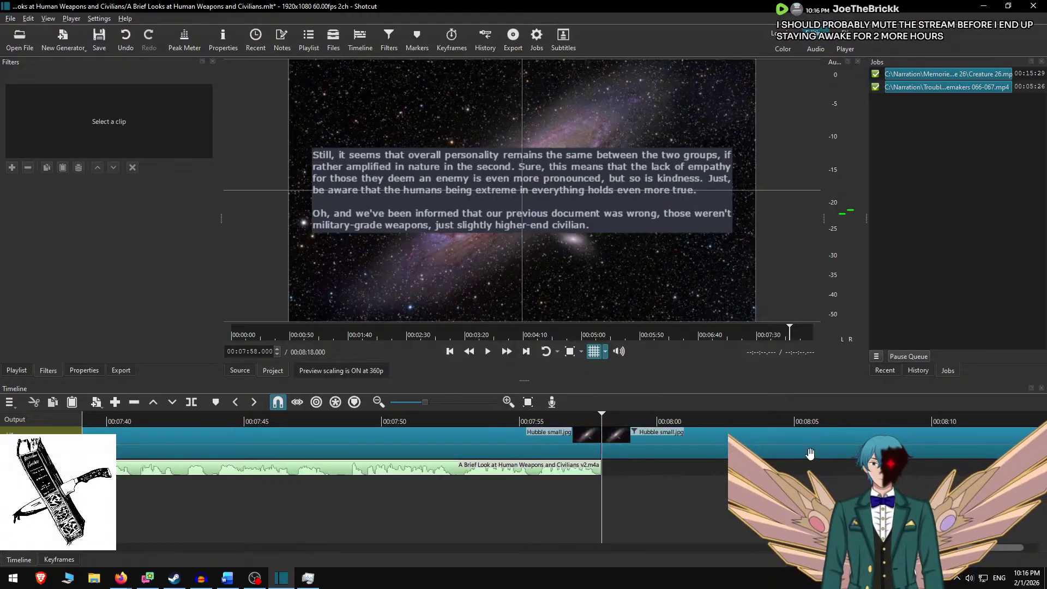
Remove the Text: Rich filter from the Hubble clip after the narration's end and save the project.
click(654, 445)
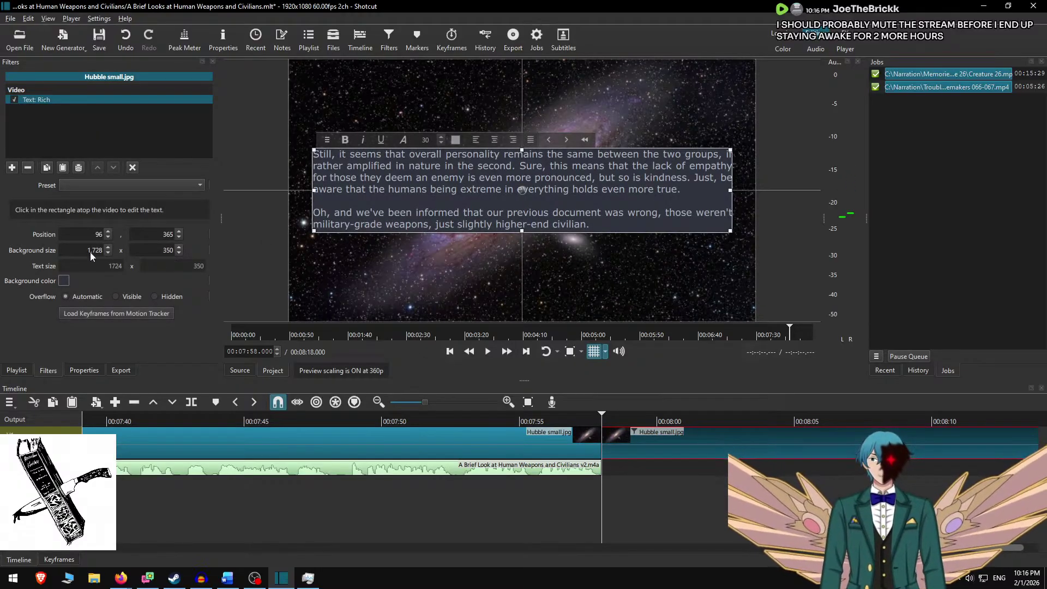
click(28, 168)
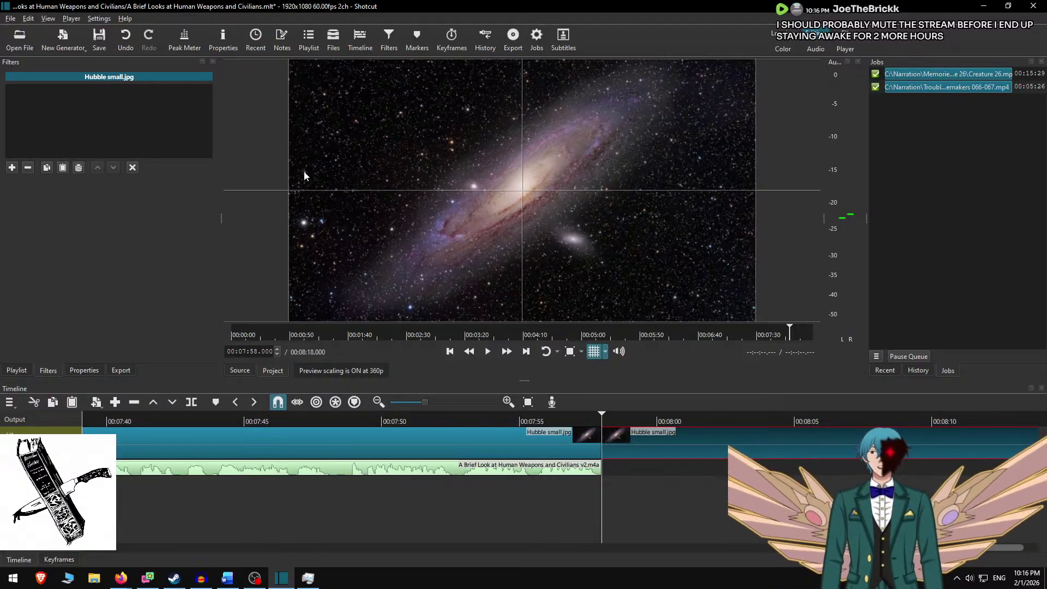
key(ctrl+s)
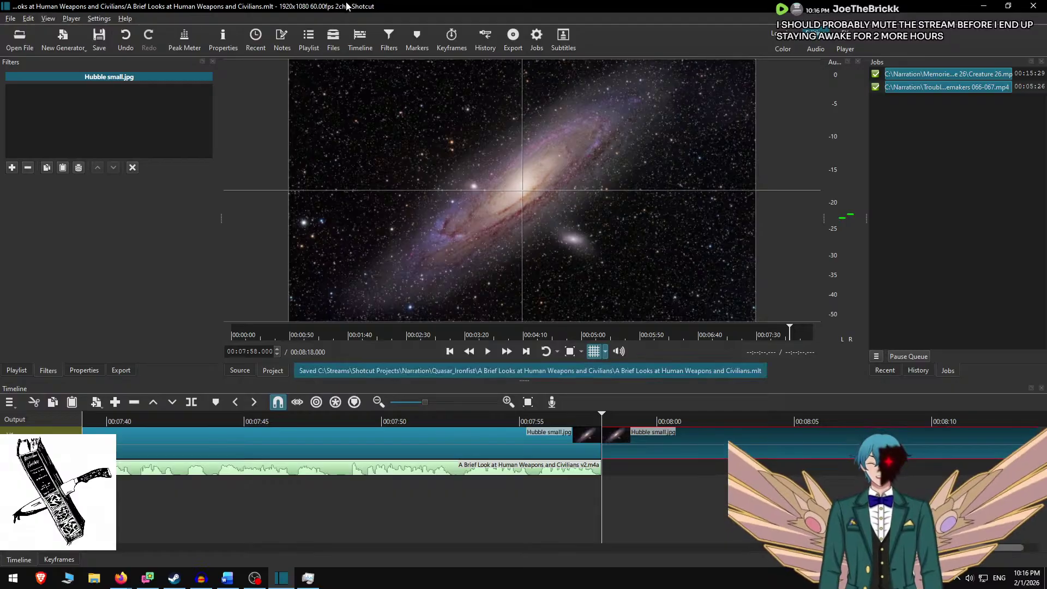
Export the video as "A Brief Looks at Human Weapons and Civilians.mp4" to the "A Brief Look at Human Weapons and Civilians" folder under Narration's One-Shots.
key(ctrl+e)
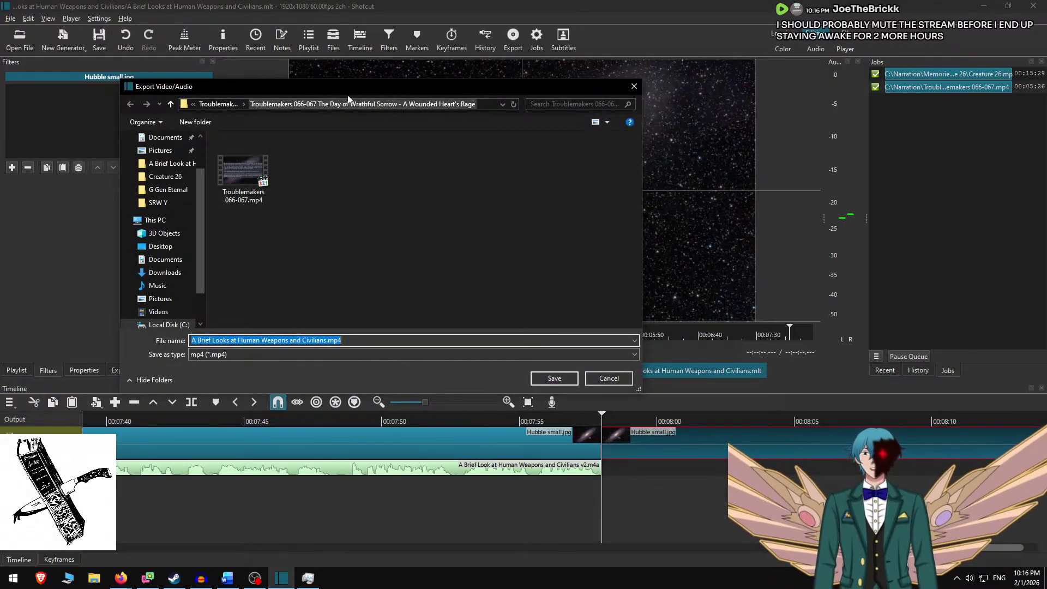
click(241, 103)
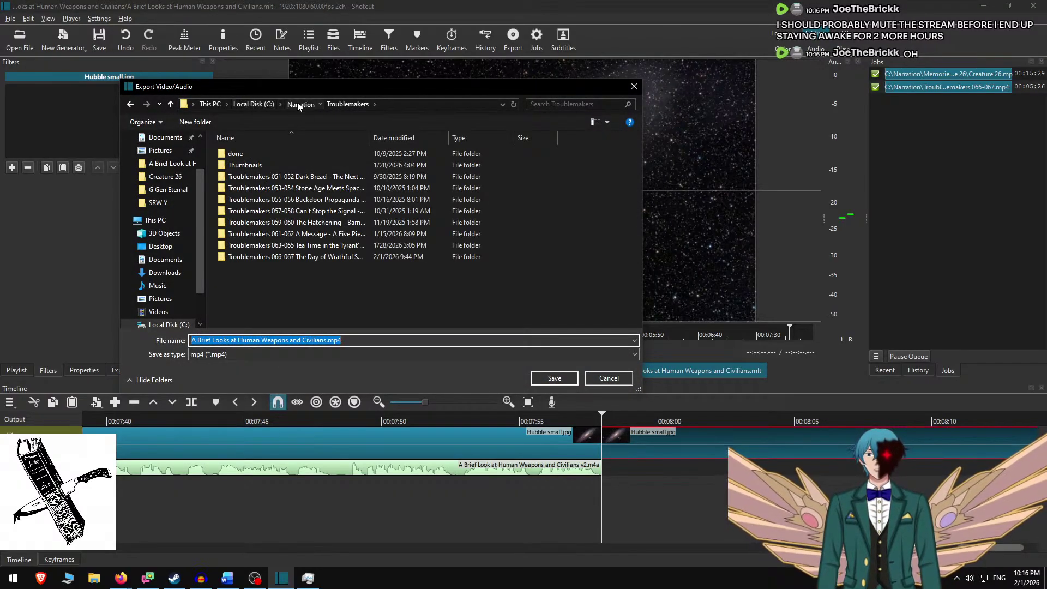
click(300, 104)
click(337, 171)
key(o)
key(Return)
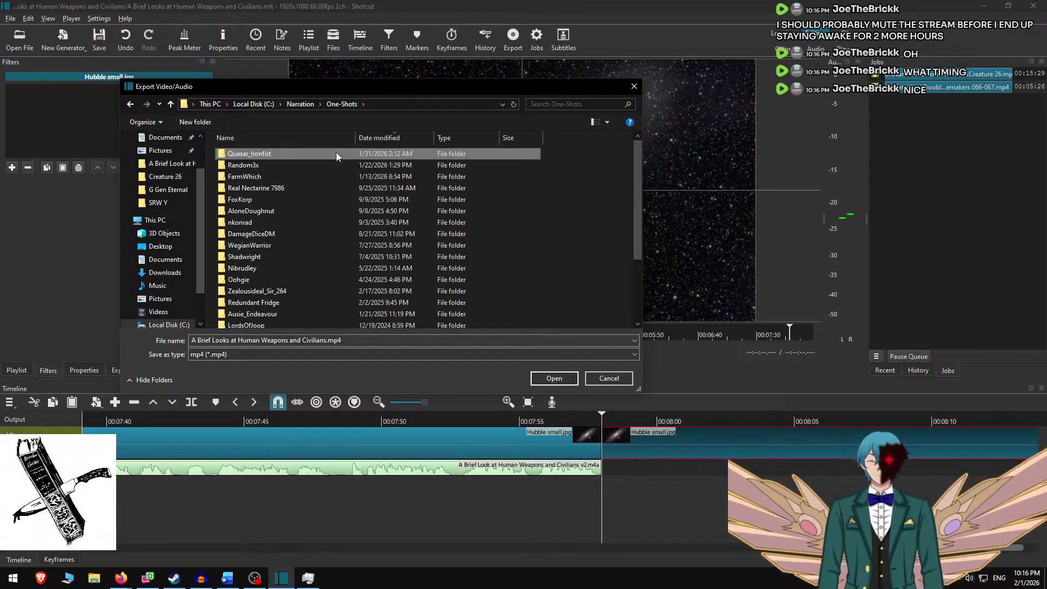
click(336, 154)
double_click(336, 153)
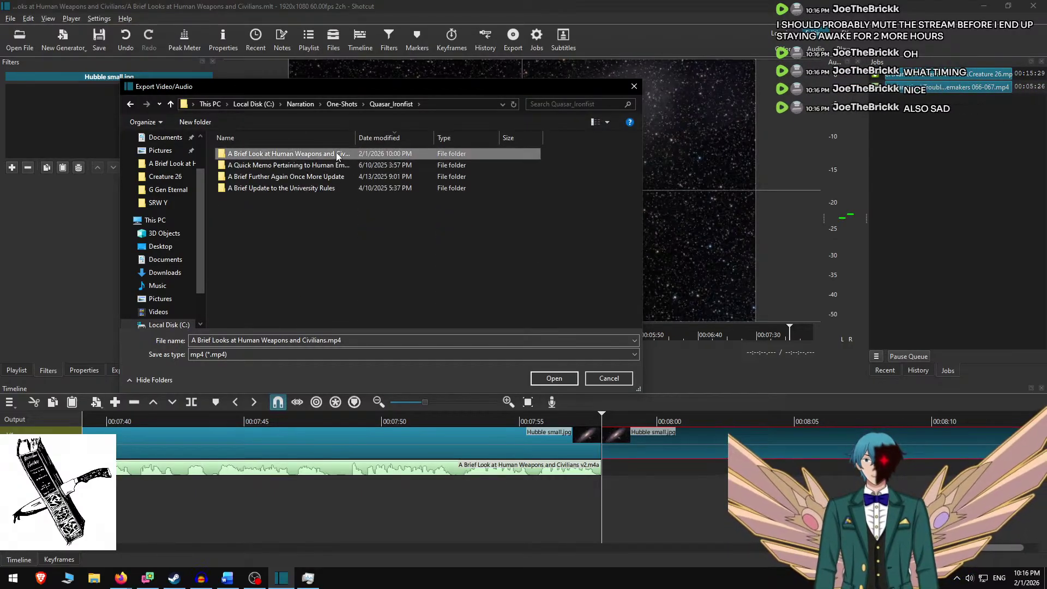
double_click(336, 153)
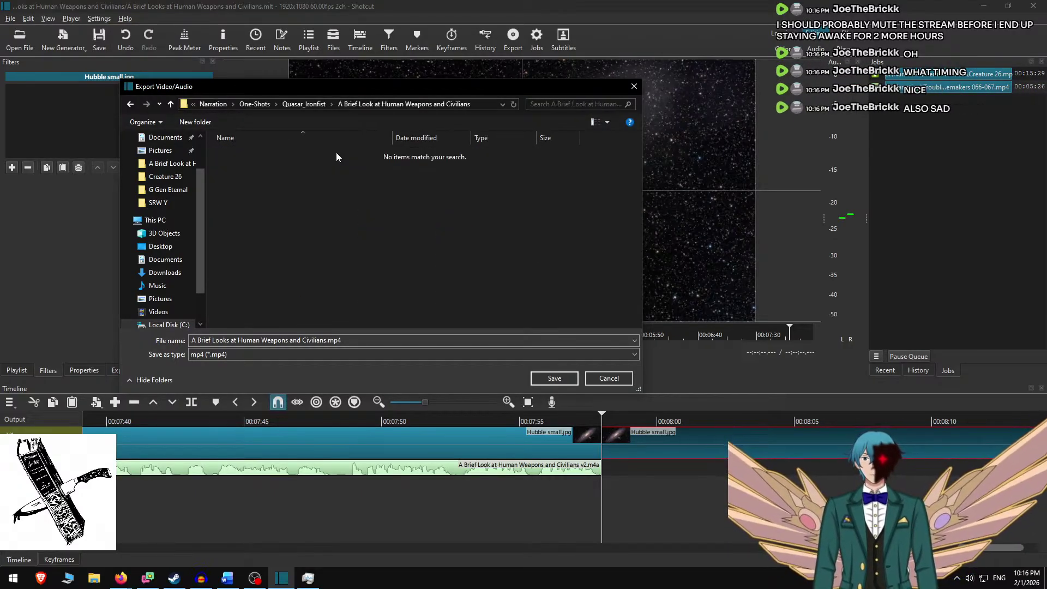
click(567, 382)
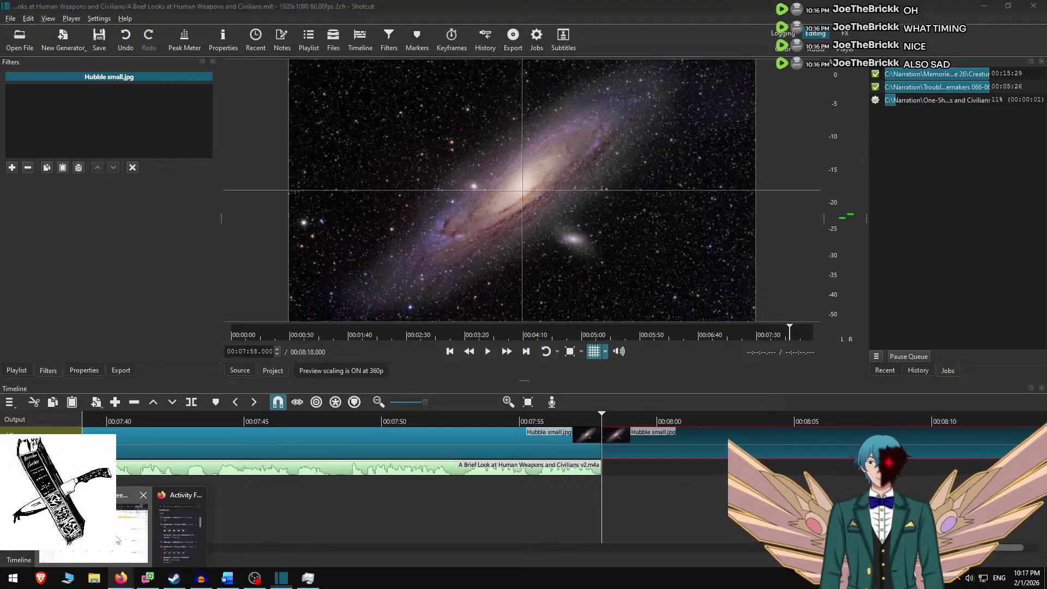
In Google Calendar in Firefox, recolour the February 6 event "A Brief Update on Human Weapons and Civilians" from yellow to blue.
click(122, 578)
click(810, 133)
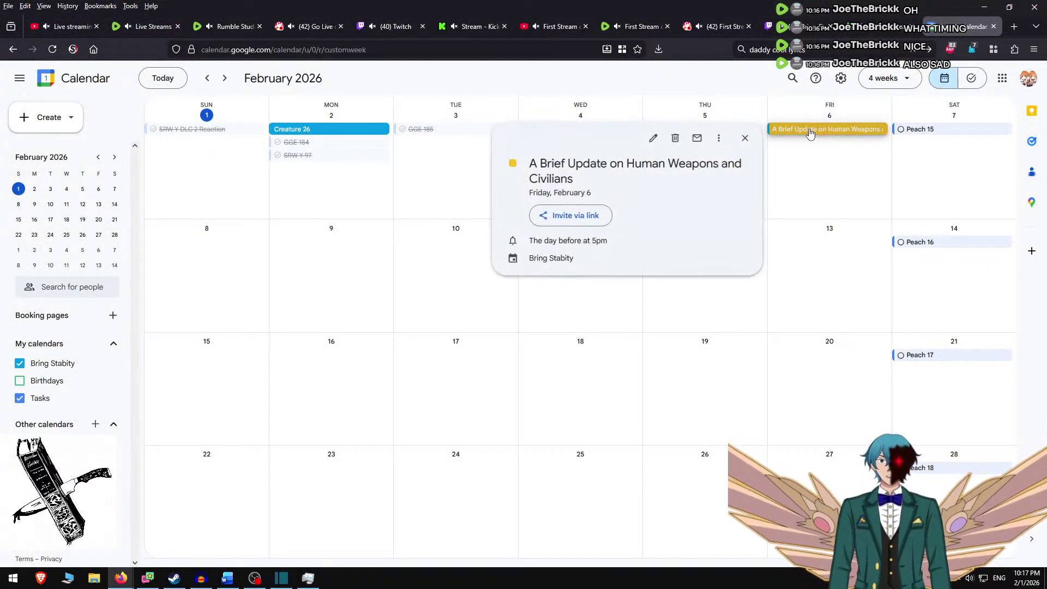
click(810, 133)
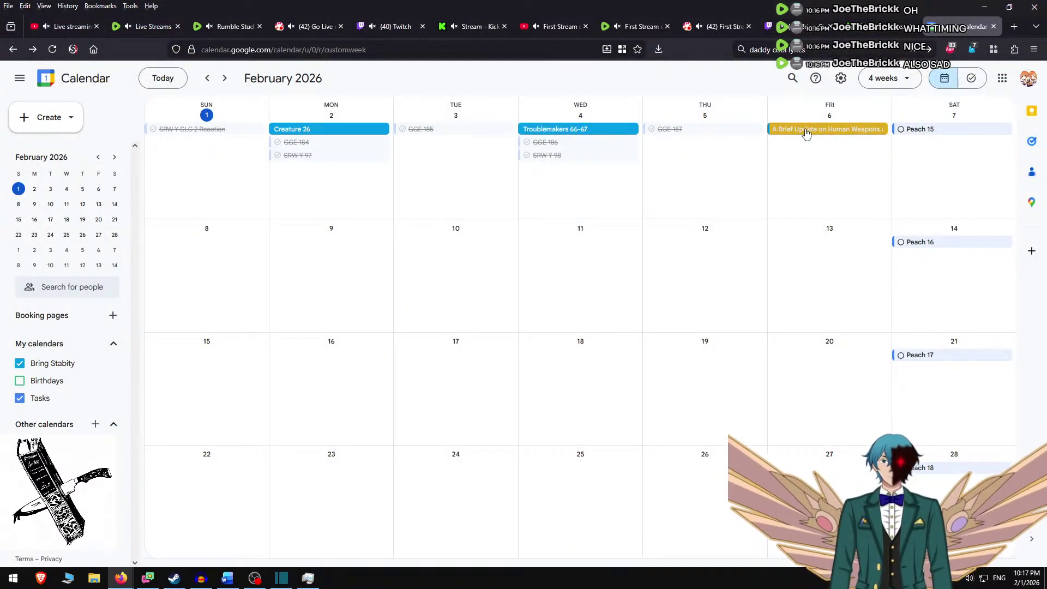
right_click(810, 133)
click(818, 188)
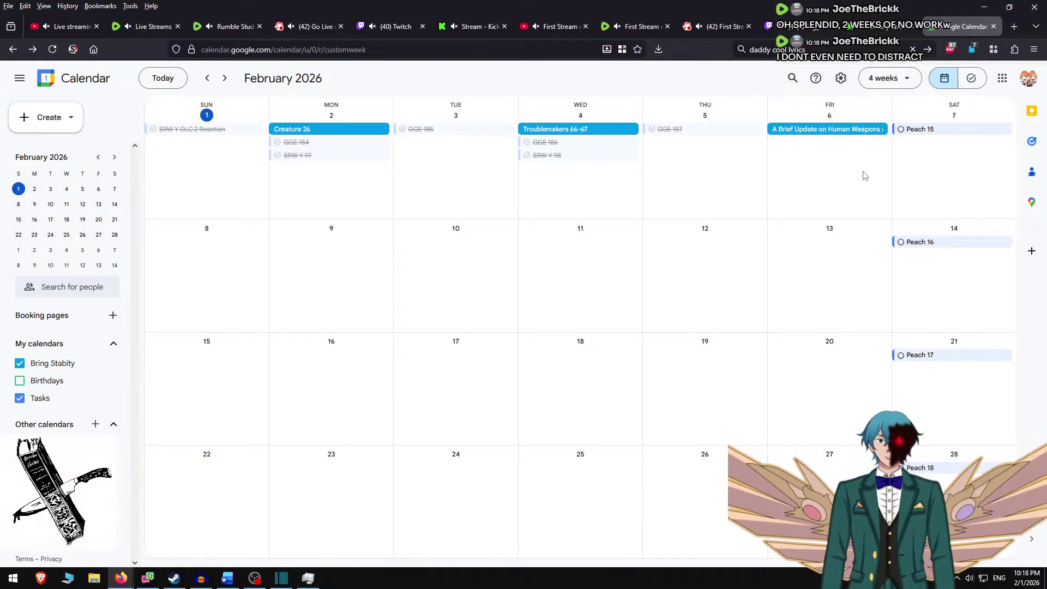
click(828, 171)
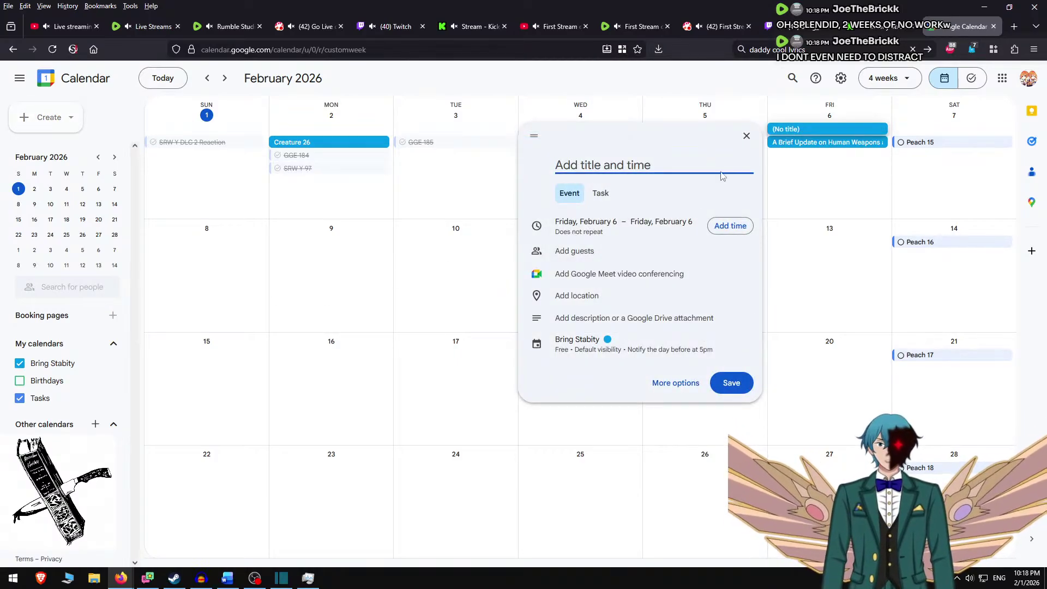
click(202, 260)
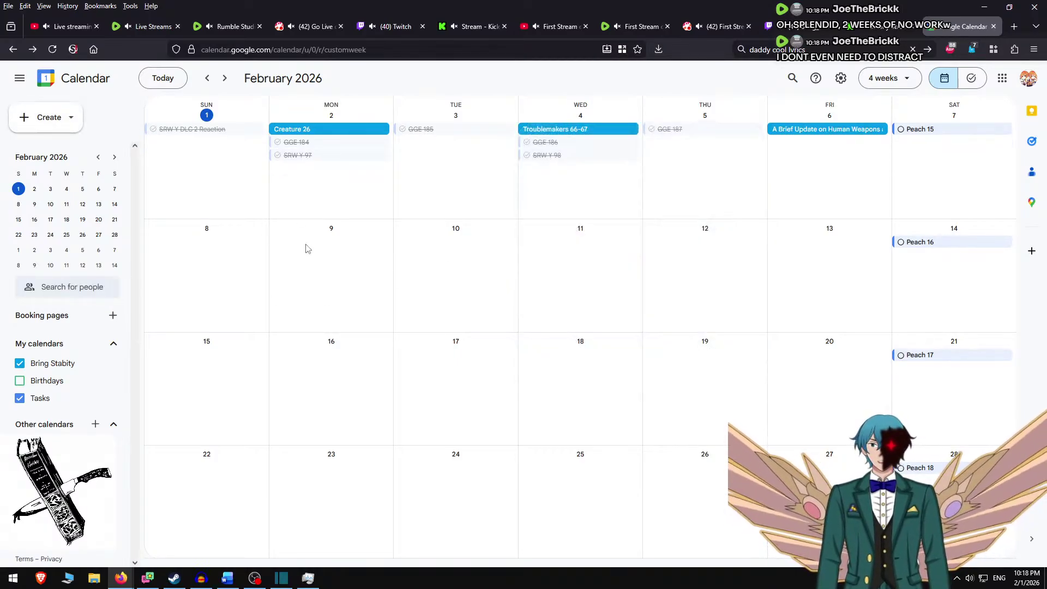
click(434, 276)
click(374, 188)
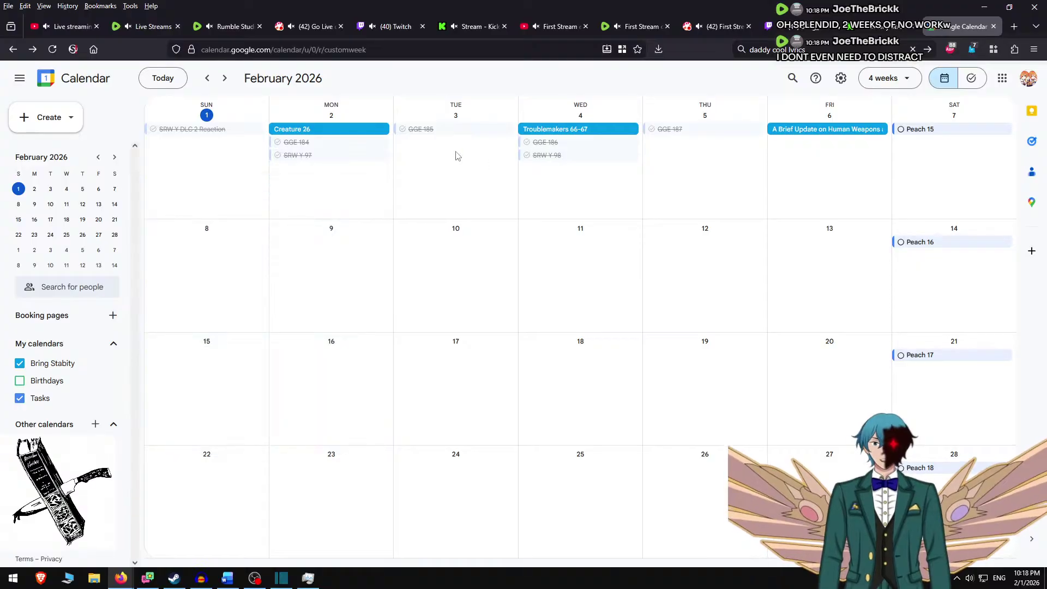
click(434, 168)
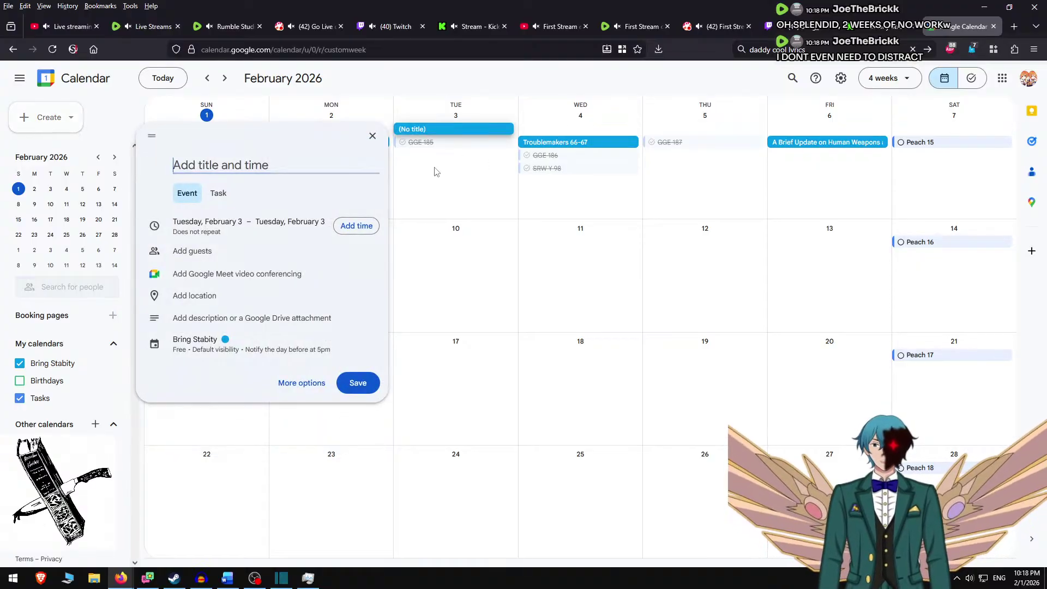
click(372, 136)
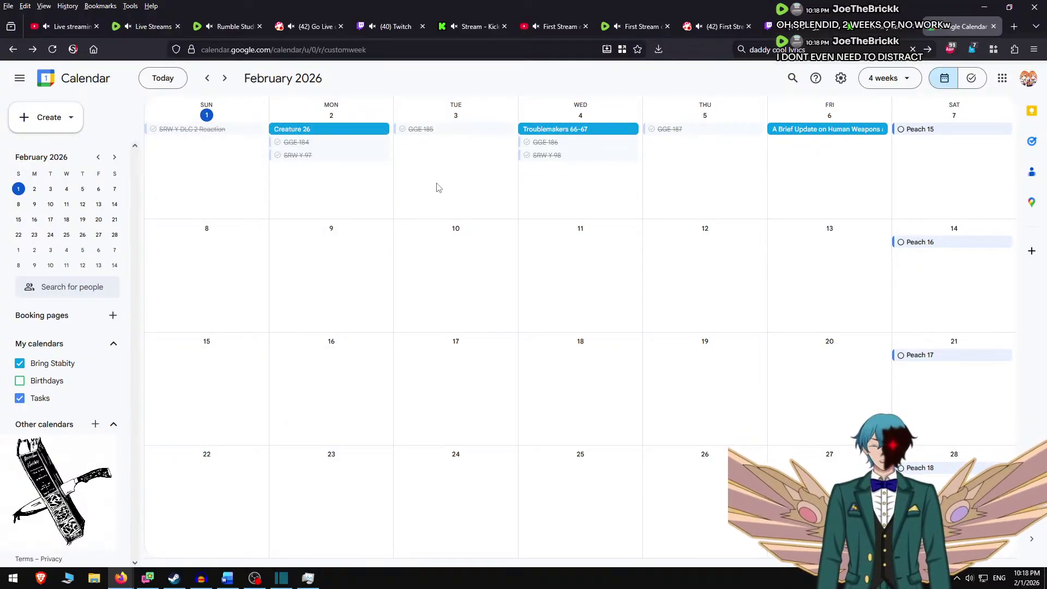
click(826, 167)
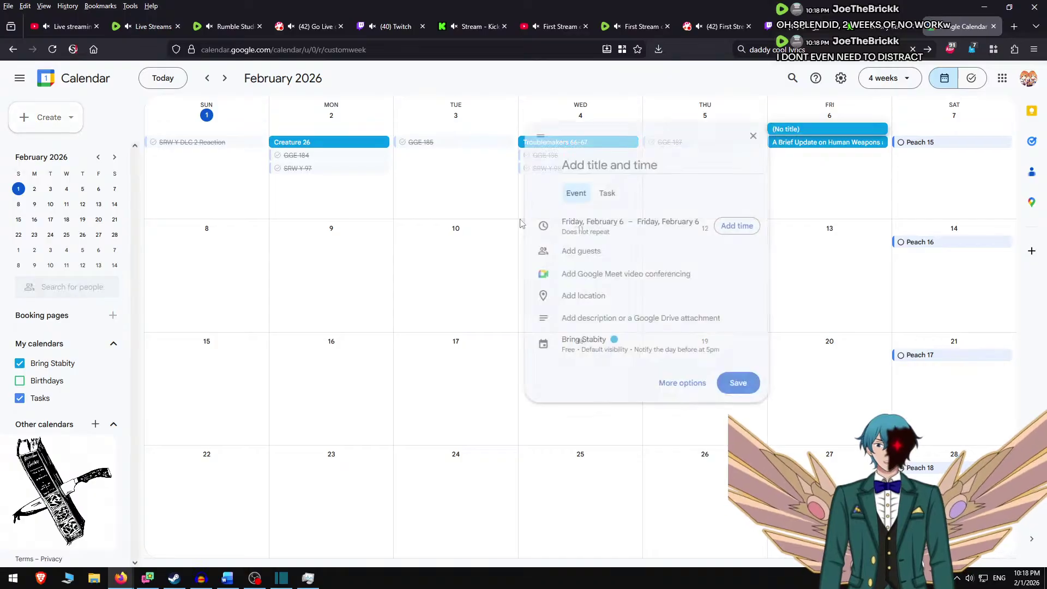
click(371, 270)
click(472, 268)
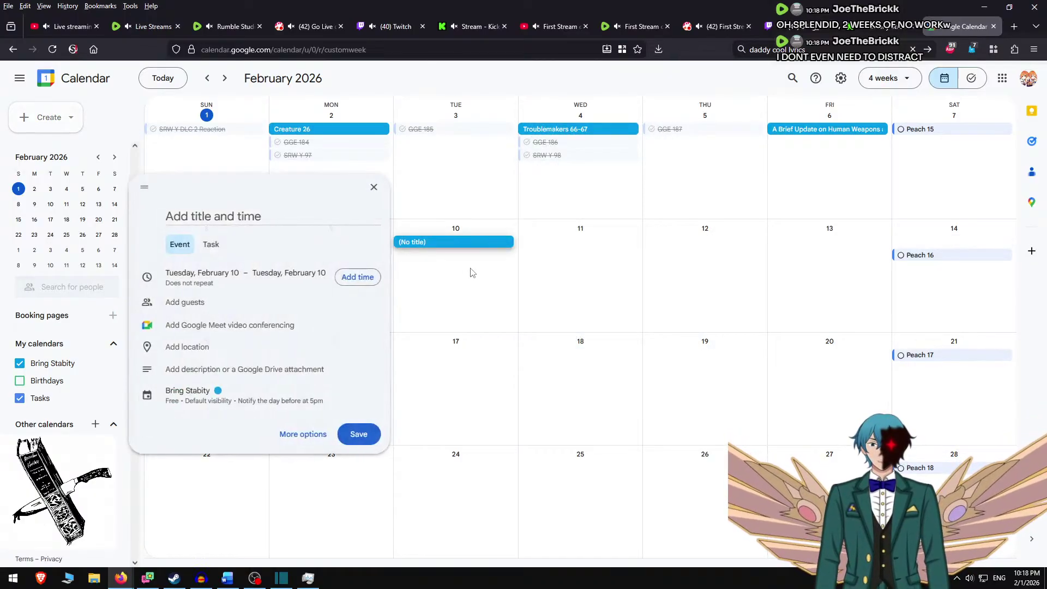
click(374, 189)
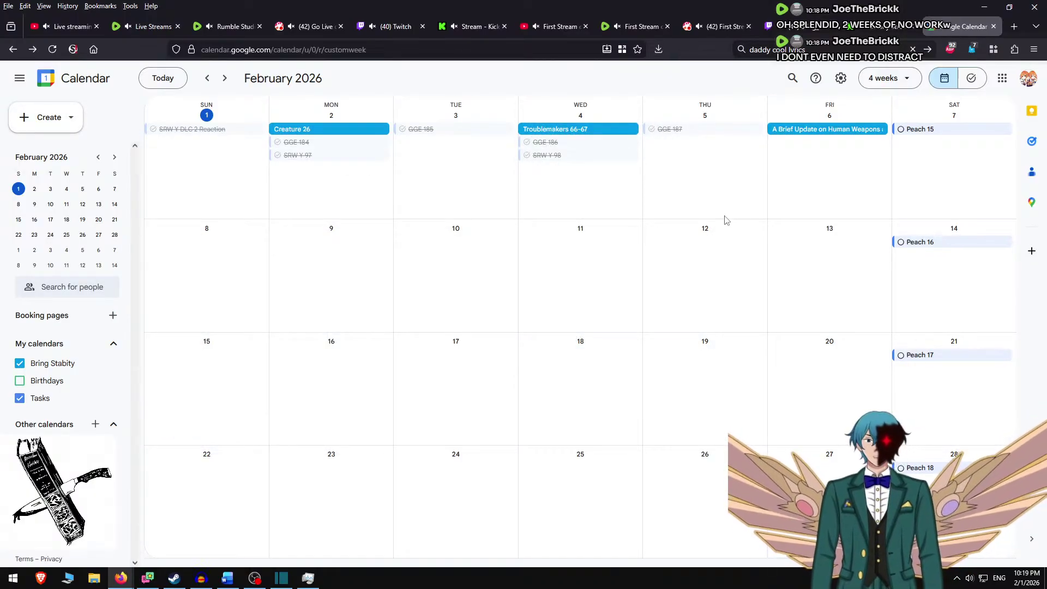